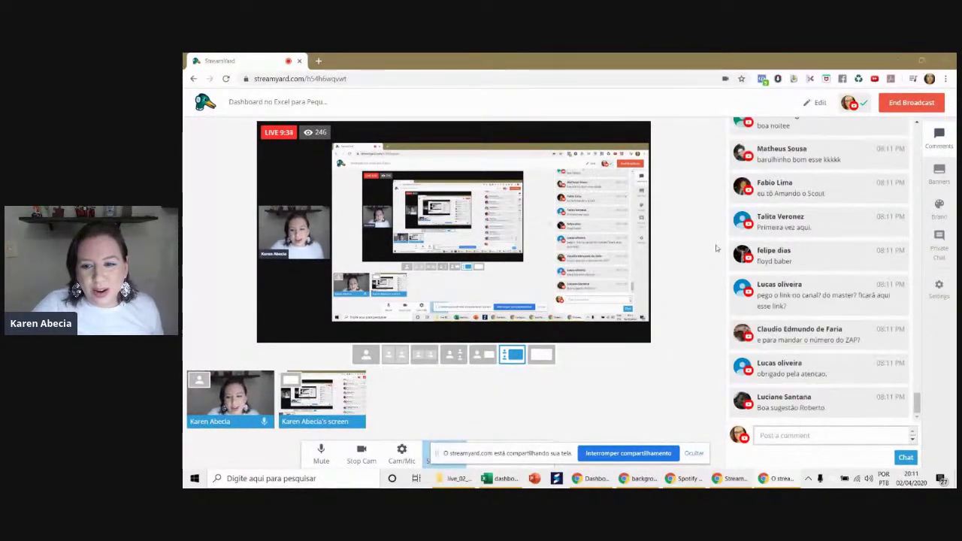
- Show a viewer's greeting comment on the broadcast, remove it, then return to Excel with the sharing notice hidden
scroll(774, 295, "up", 2)
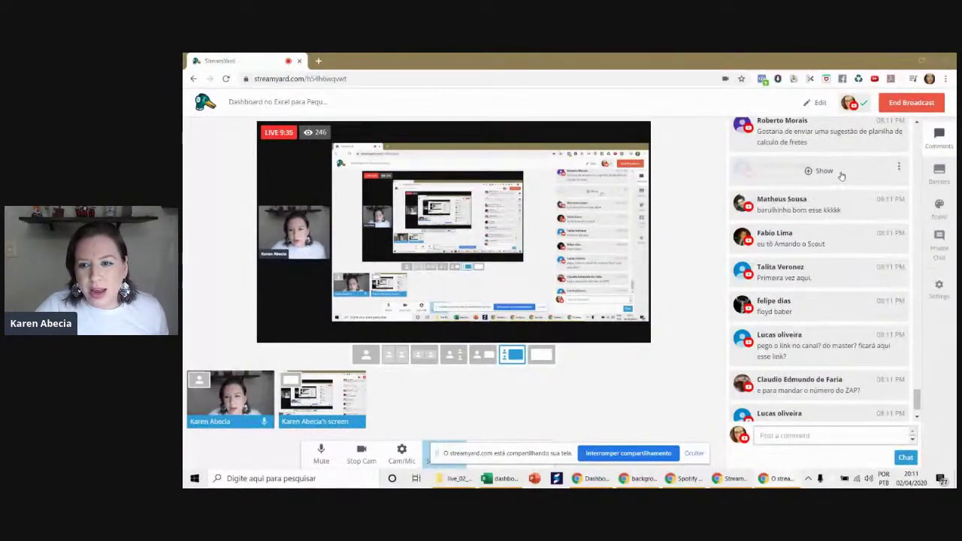
left_click(838, 172)
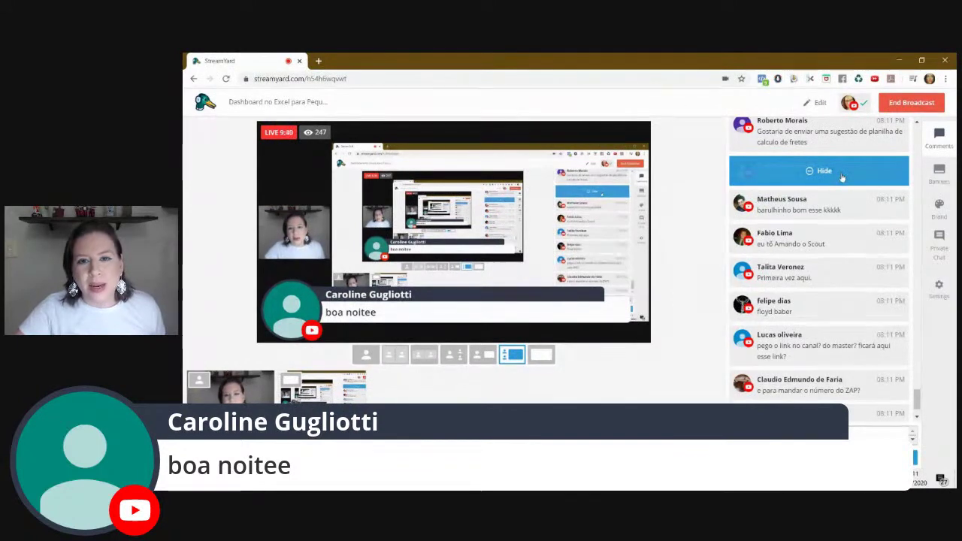
left_click(842, 177)
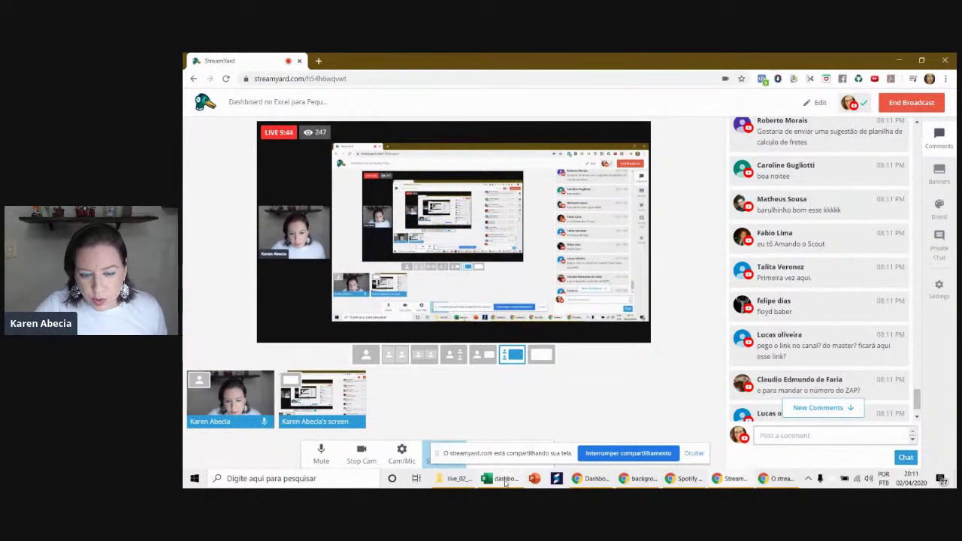
left_click(505, 481)
left_click(695, 454)
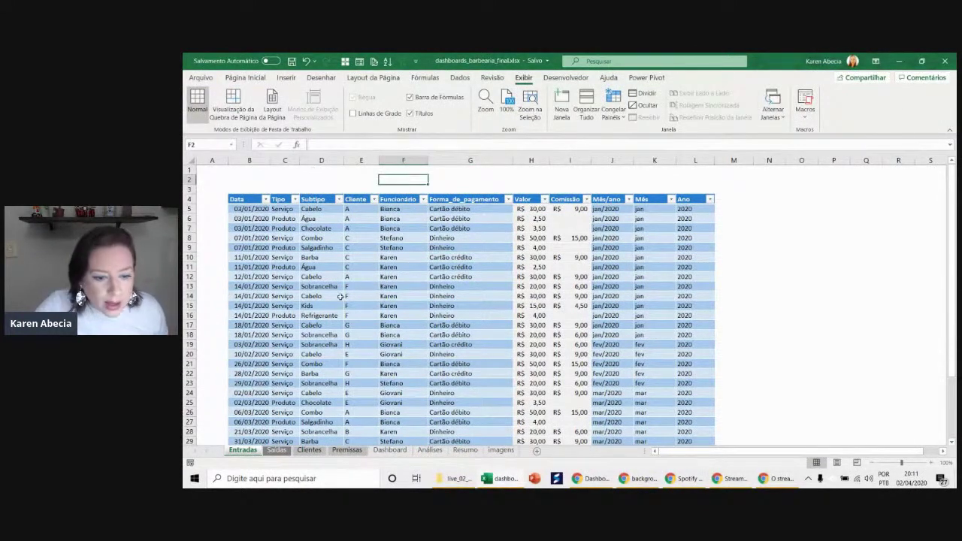
- Open the Dashboard sheet, collapse the ribbon with Ctrl+F1, and set the month slicer to jan
left_click(383, 452)
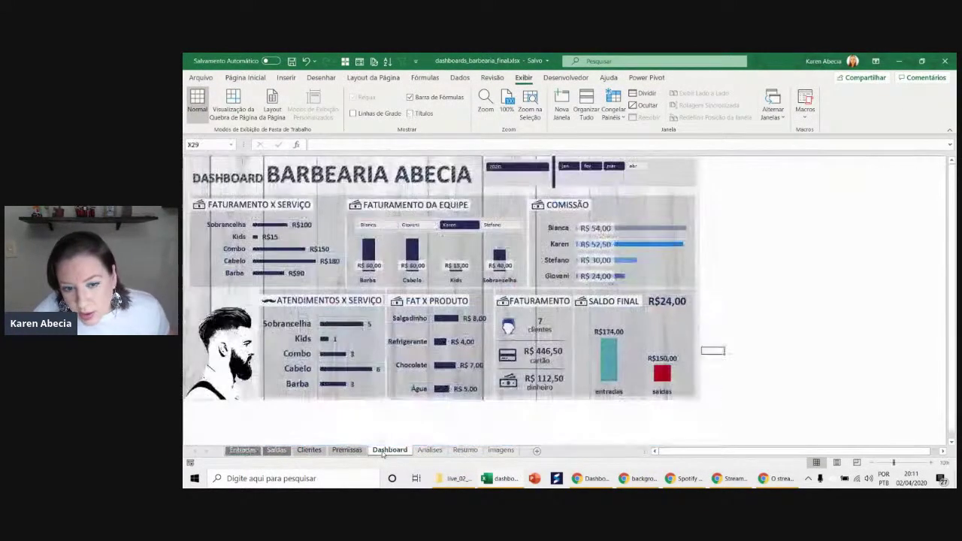
key("ctrl+F1")
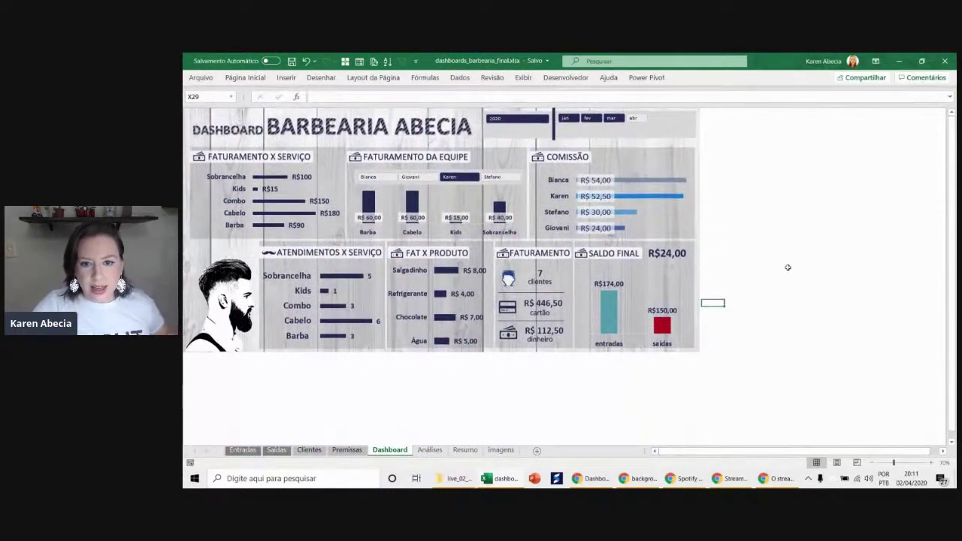
scroll(792, 269, "up", 2, "ctrl")
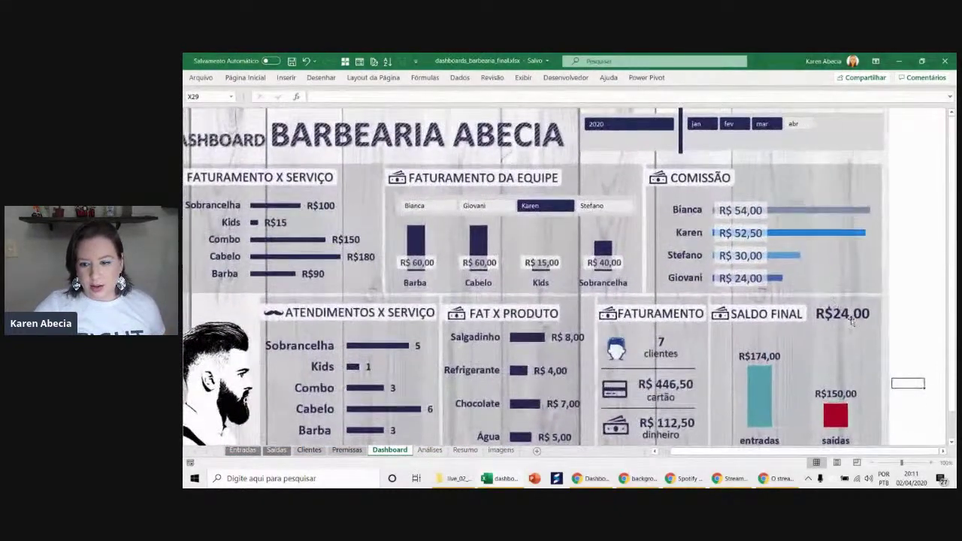
scroll(702, 455, "left", 1)
scroll(737, 392, "down", 2, "ctrl")
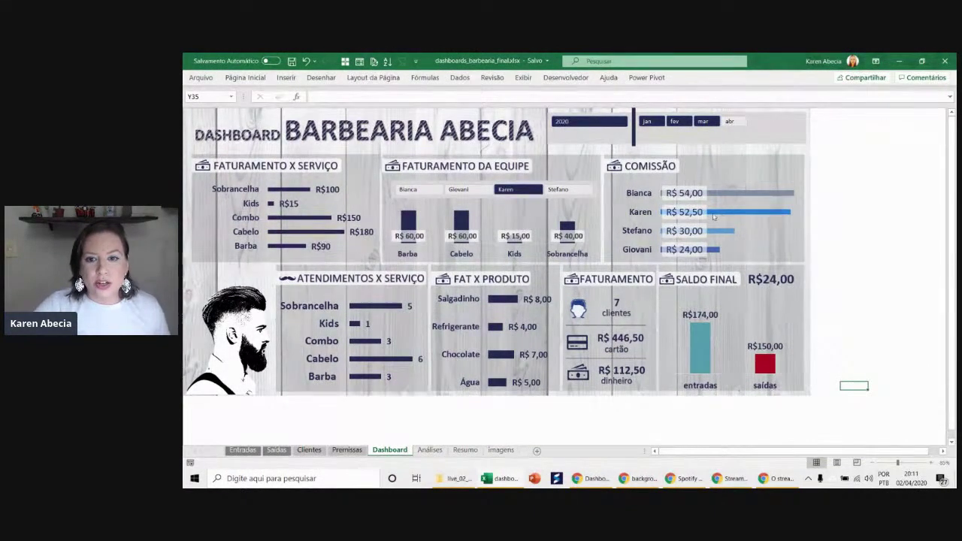
left_click(650, 122)
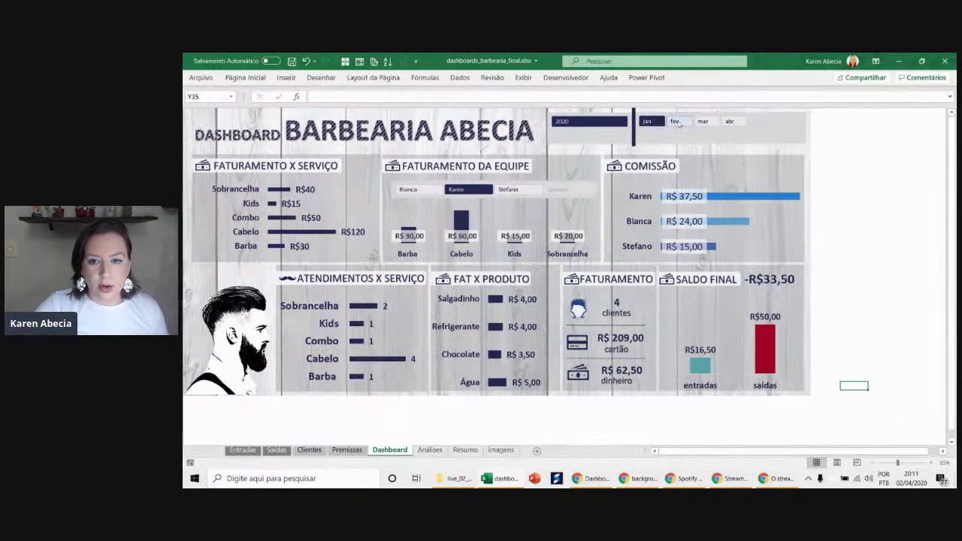
left_click(675, 123)
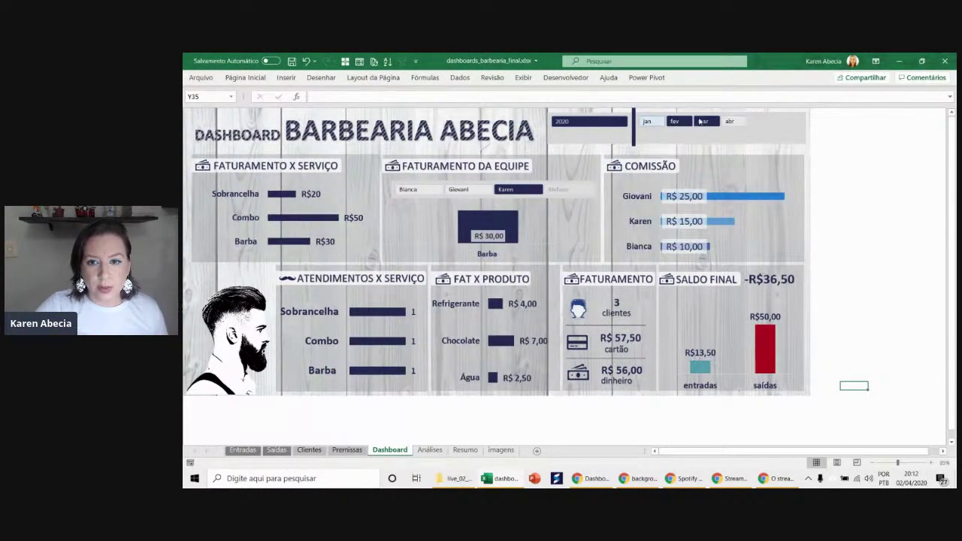
left_click(729, 121)
left_click(676, 122)
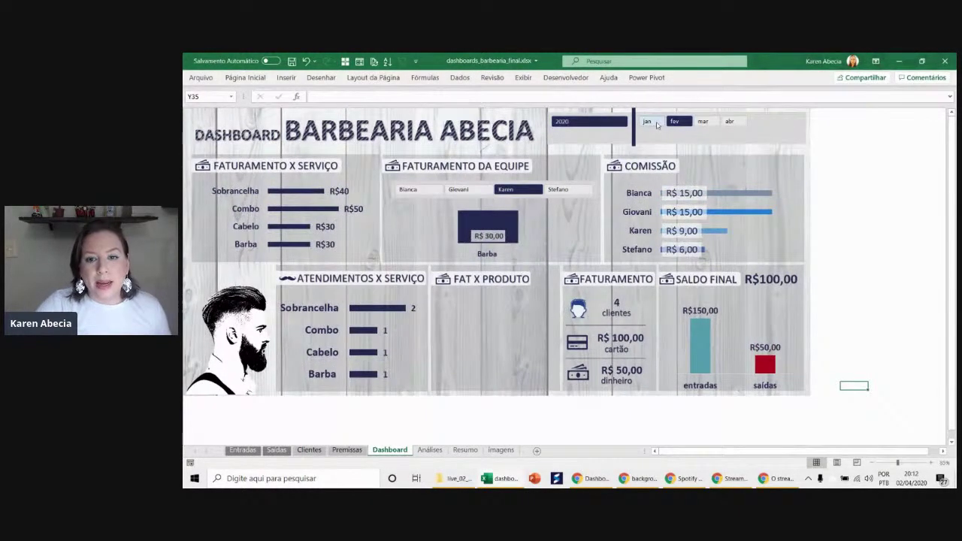
left_click(653, 122)
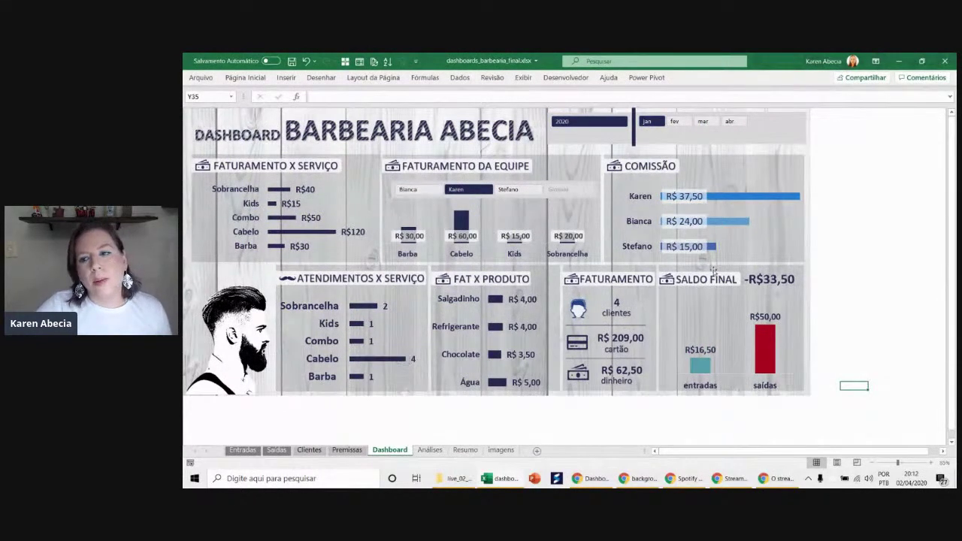
- Select cells beside the dashboard, then go back to the Entradas table
left_click(845, 178)
left_click(854, 204)
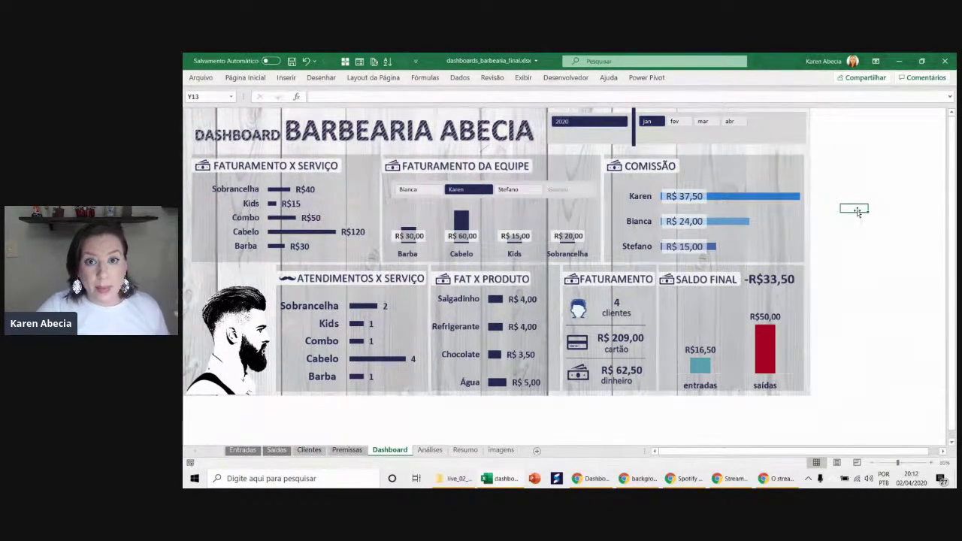
left_click(842, 144)
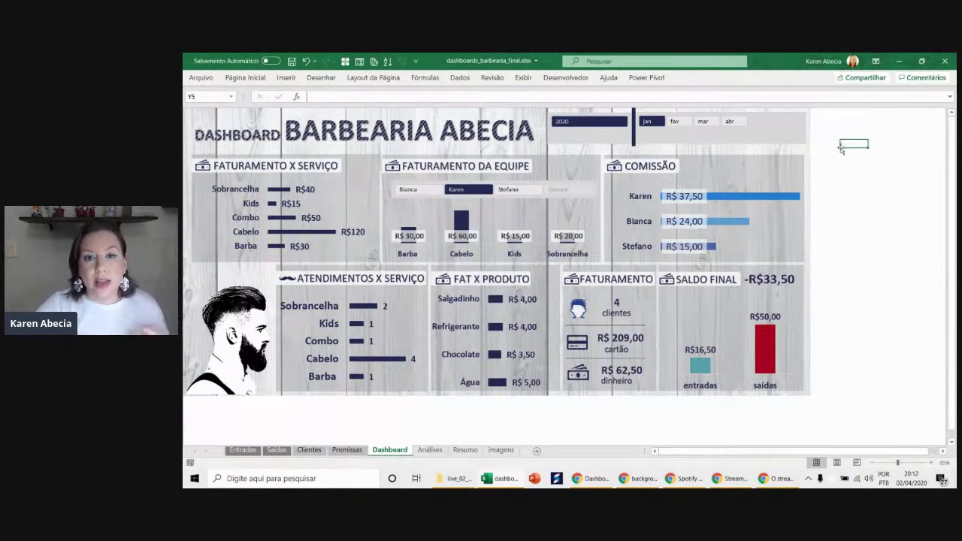
left_click(852, 171)
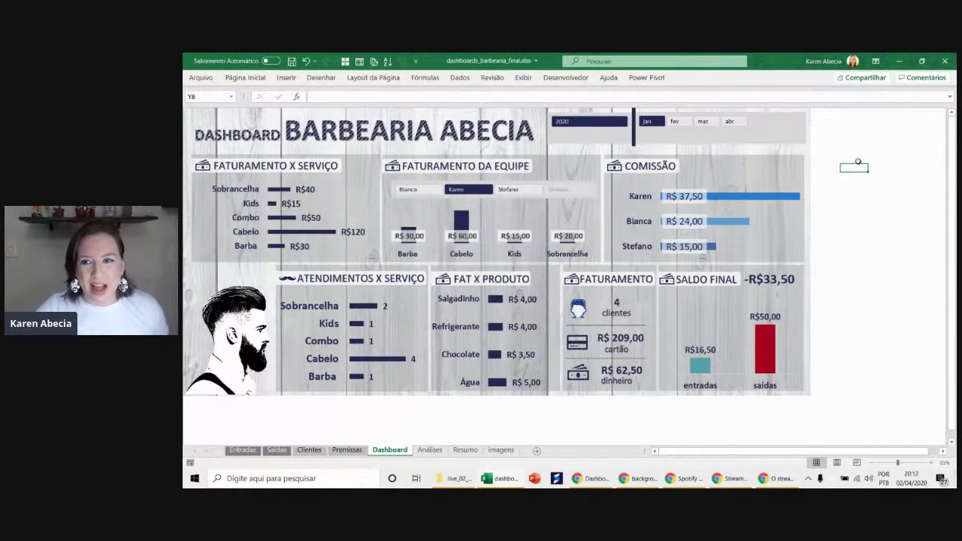
left_click(852, 193)
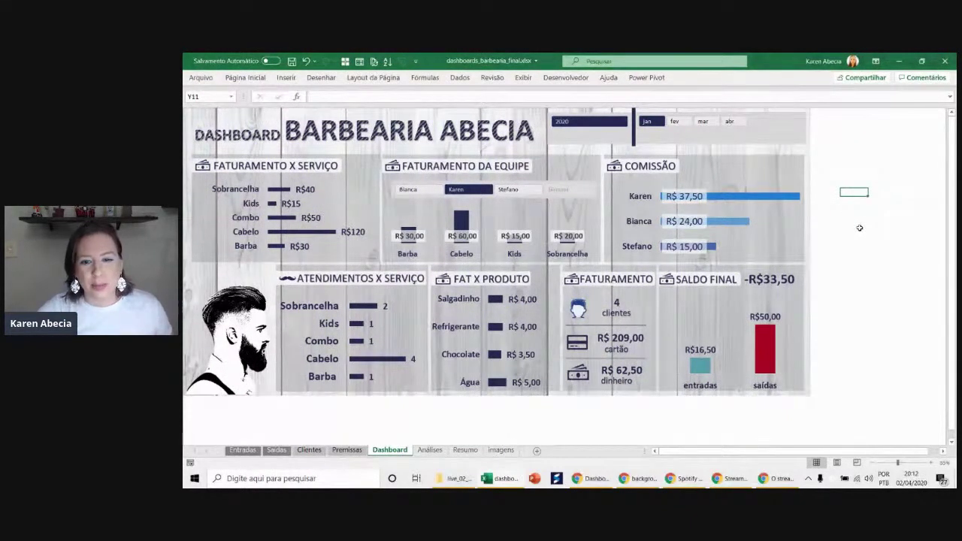
scroll(864, 265, "up", 2)
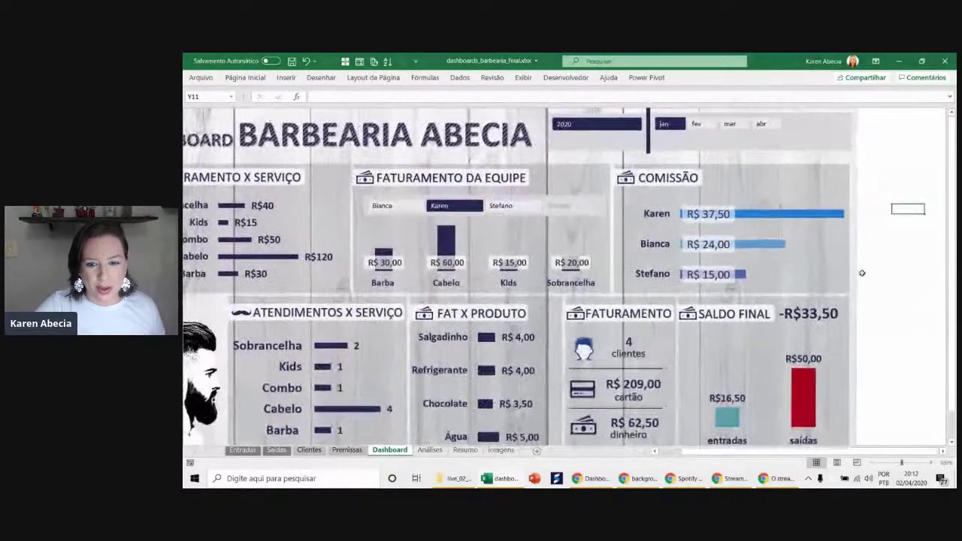
scroll(662, 397, "left", 2)
scroll(651, 375, "down", 1)
scroll(651, 375, "up", 1)
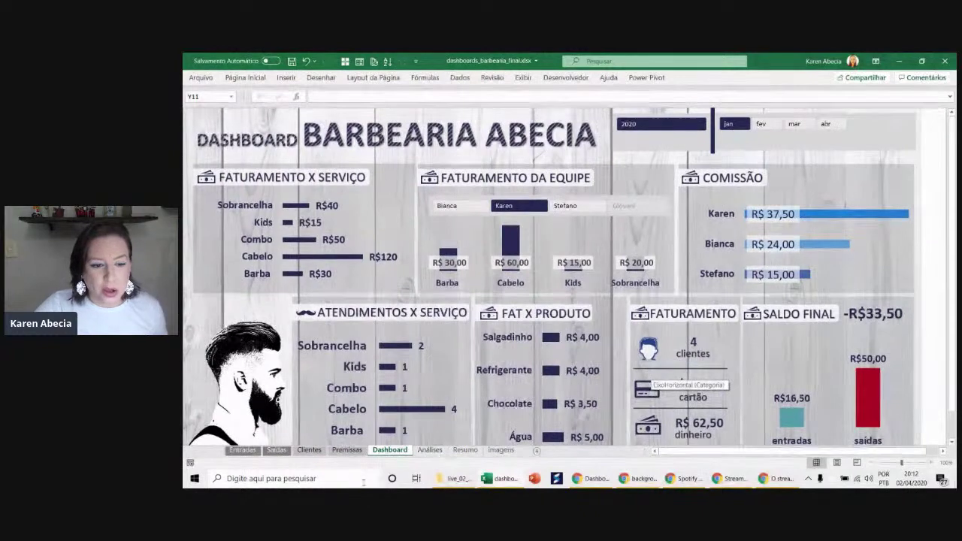
left_click(242, 450)
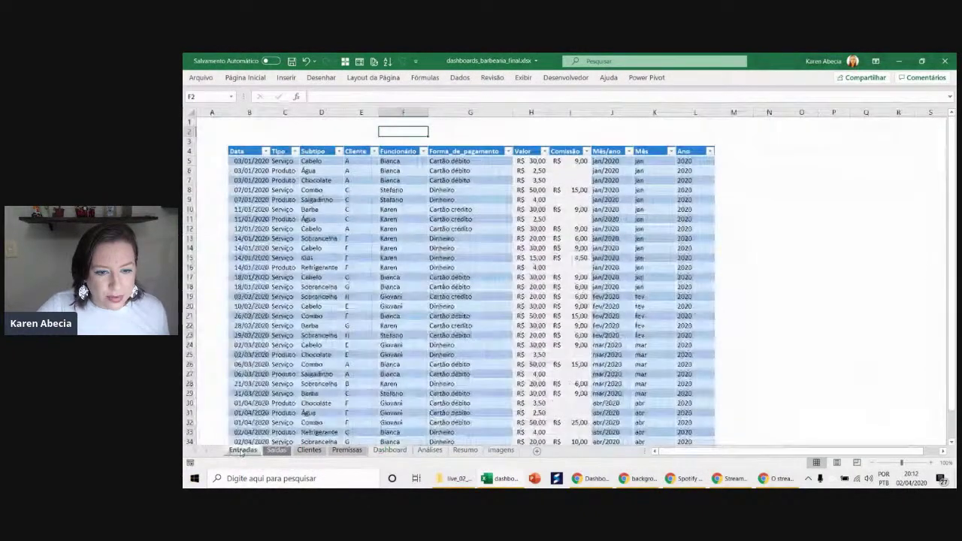
- Create a new blank workbook with Ctrl+N and browse the recent files list
left_click(764, 308)
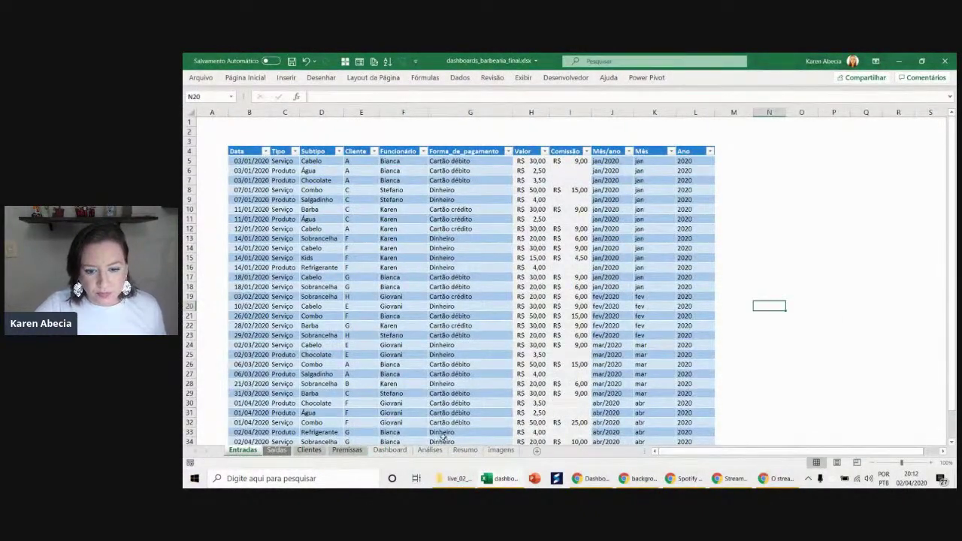
key("ctrl+n")
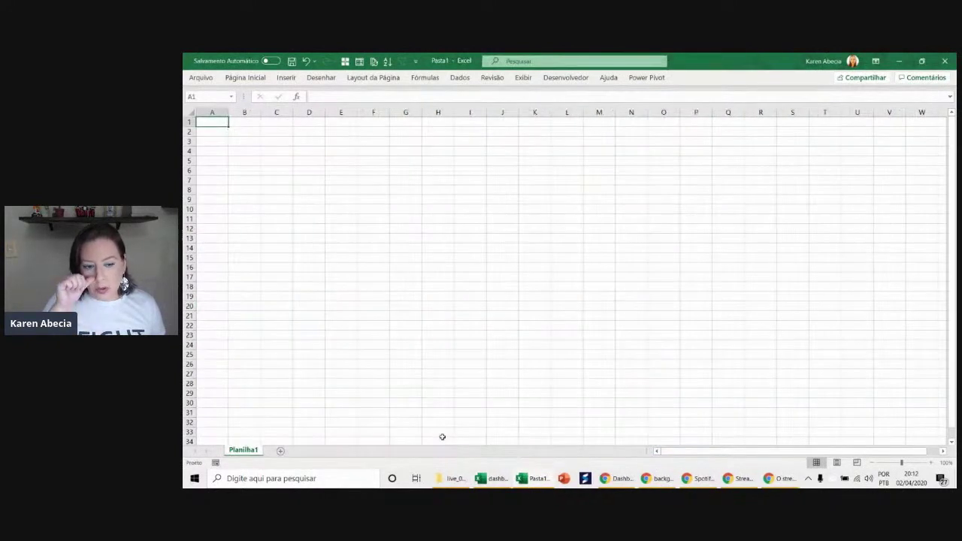
left_click(239, 132)
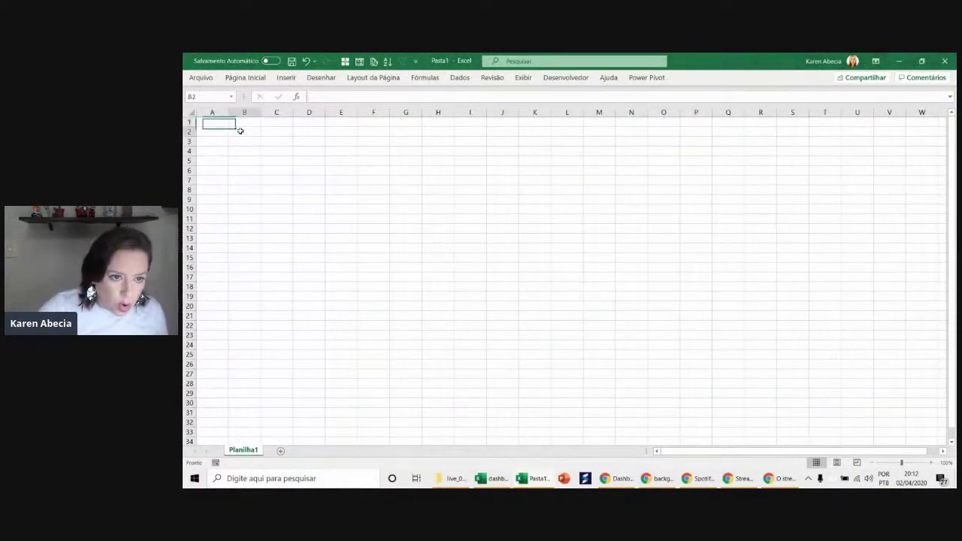
left_click(201, 78)
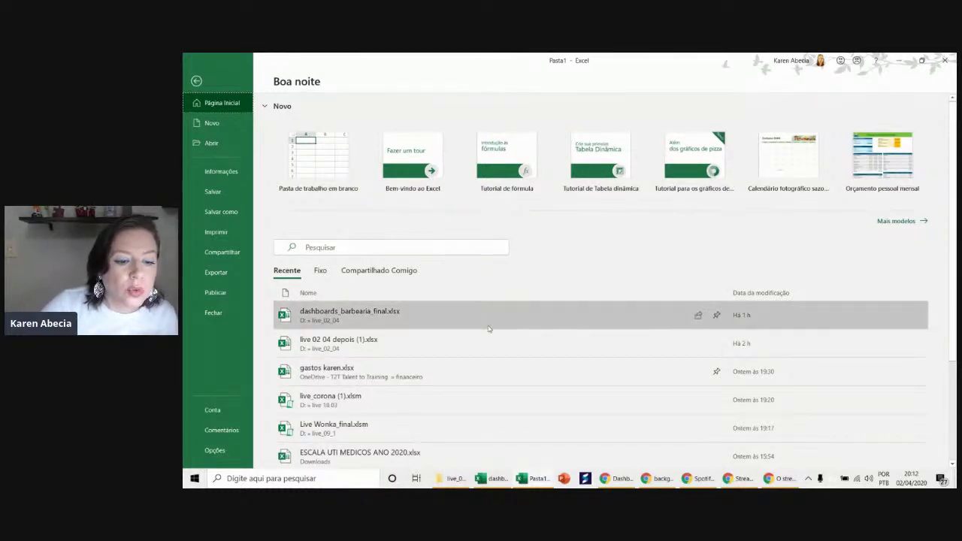
scroll(488, 329, "down", 1)
scroll(489, 323, "up", 1)
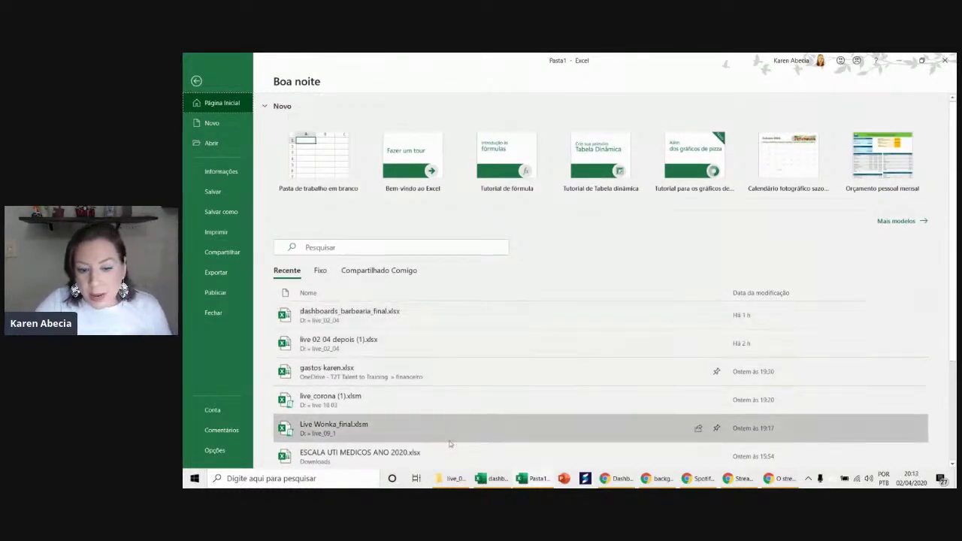
- Bring up the live_02_04 folder in File Explorer and select live 02 04 antes.xlsx
left_click(454, 481)
left_click(490, 306)
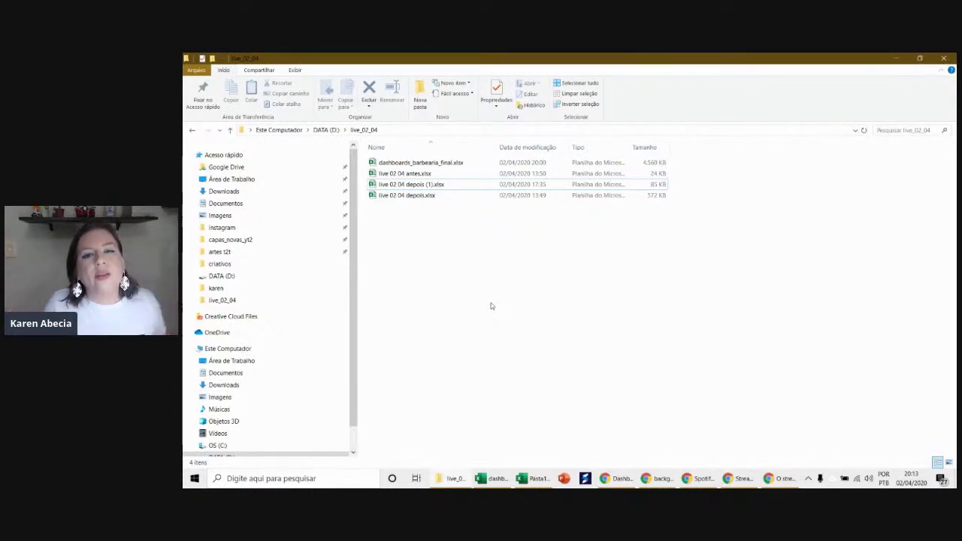
left_click(416, 173)
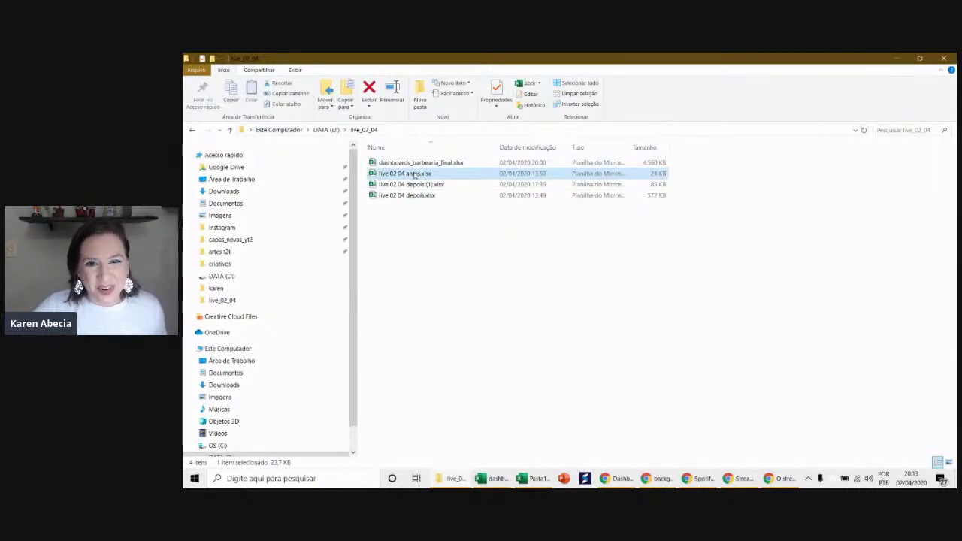
- Double-click live 02 04 antes.xlsx to open it in Excel on its 29/fev sheet
left_click(416, 177, "ctrl")
double_click(415, 174)
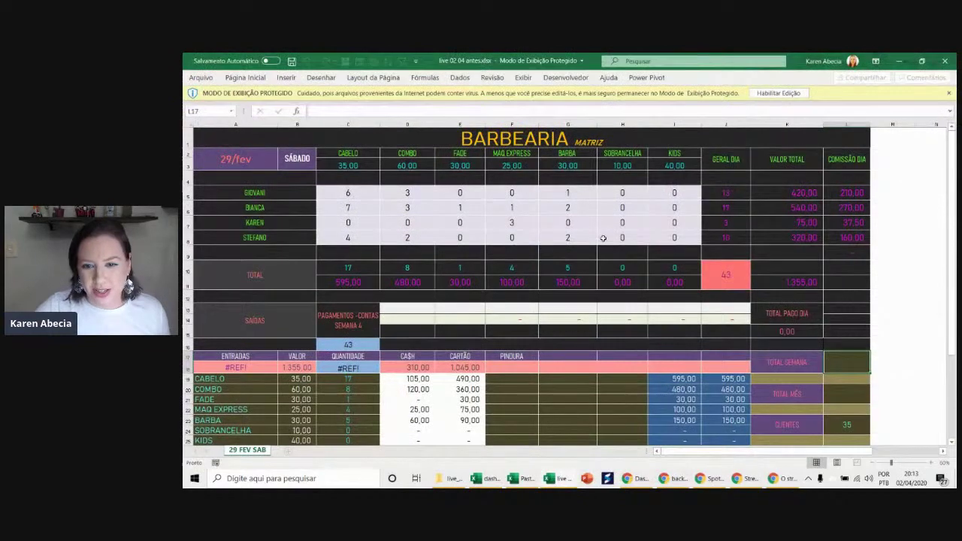
left_click(605, 238)
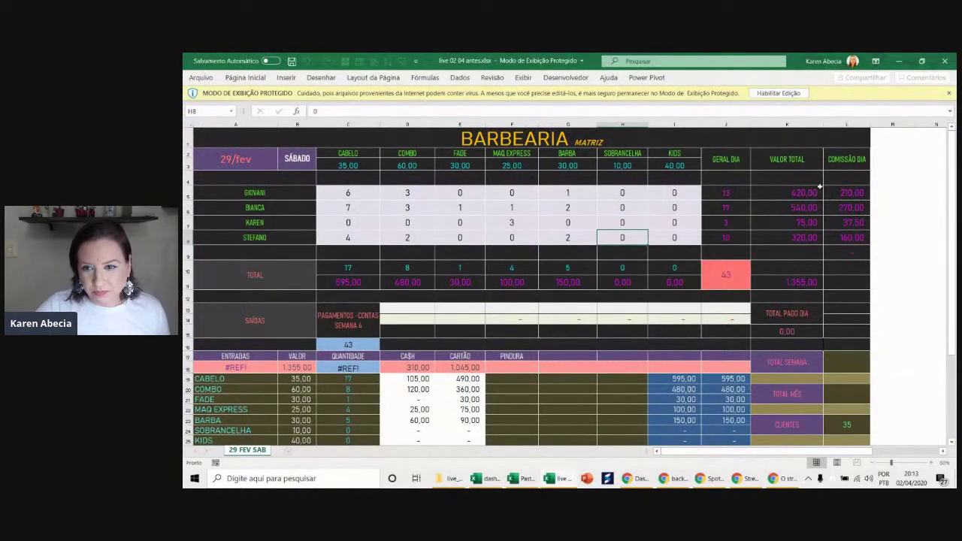
- Enable editing on live 02 04 antes.xlsx and scroll through its daily sheet
left_click(782, 95)
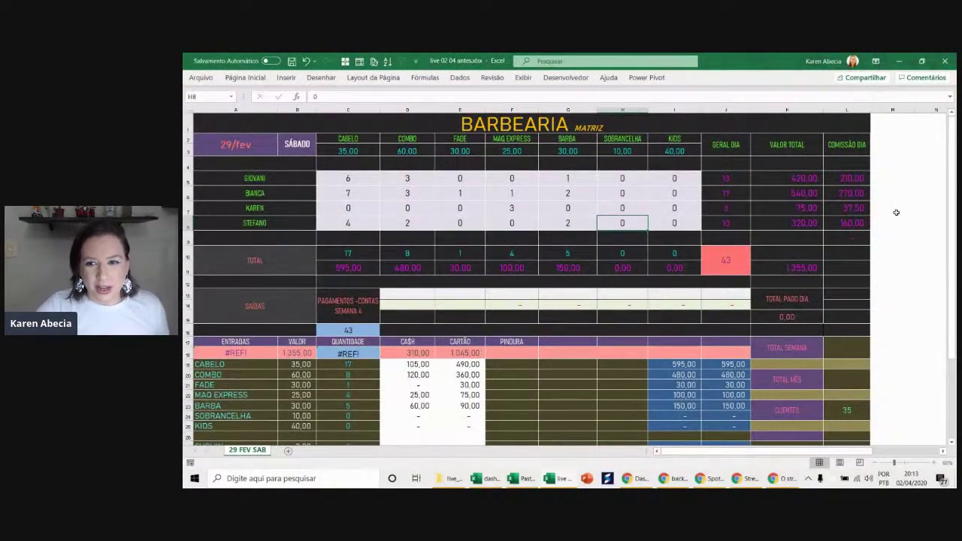
scroll(905, 203, "down", 1)
scroll(905, 203, "down", 2)
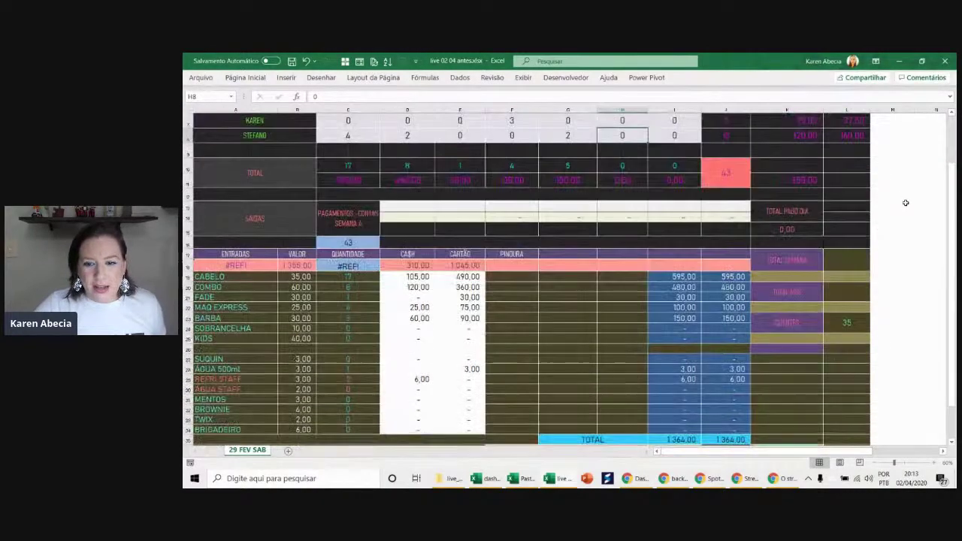
scroll(905, 203, "down", 3)
scroll(905, 203, "up", 2)
scroll(905, 203, "up", 4)
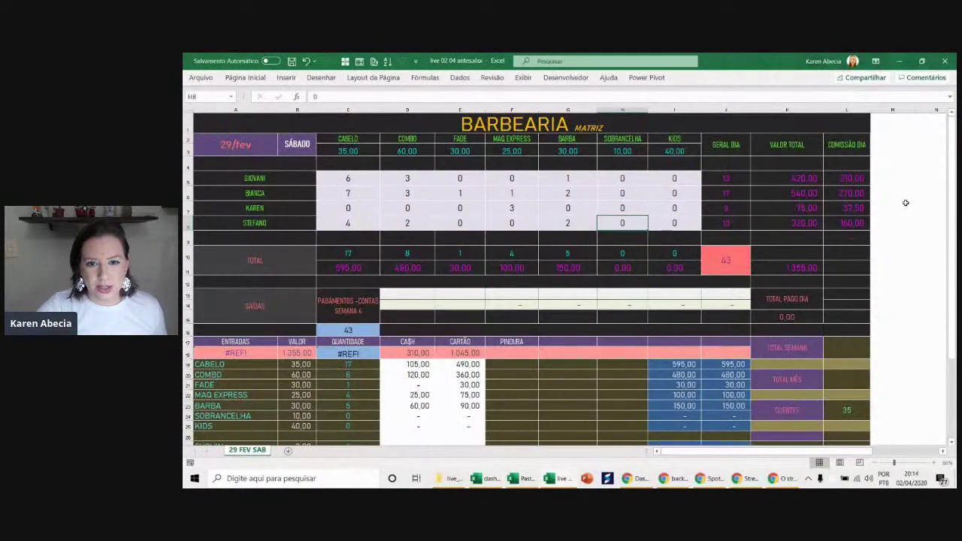
- Alt+Tab to dashboards_barbearia_final.xlsx and open its Dashboard sheet
key("alt+Tab")
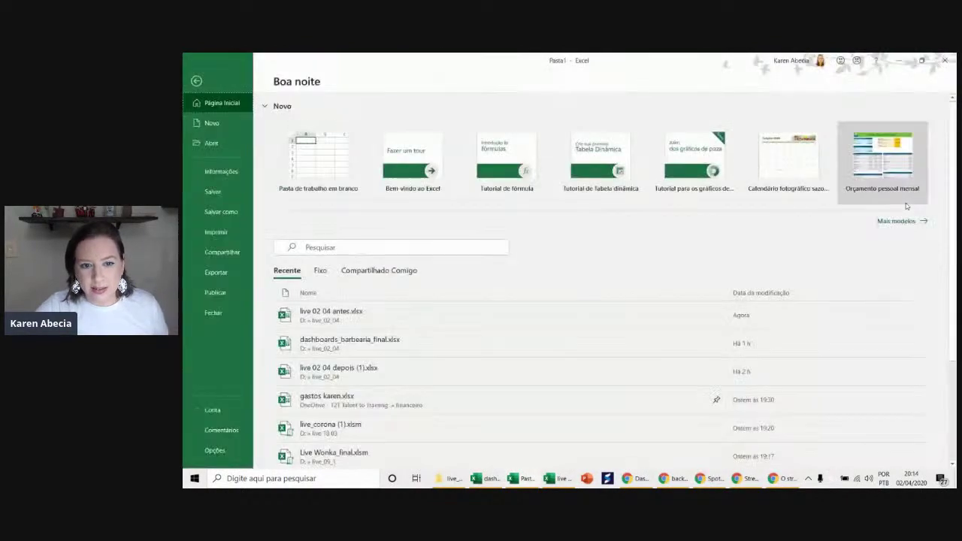
key("alt+Tab")
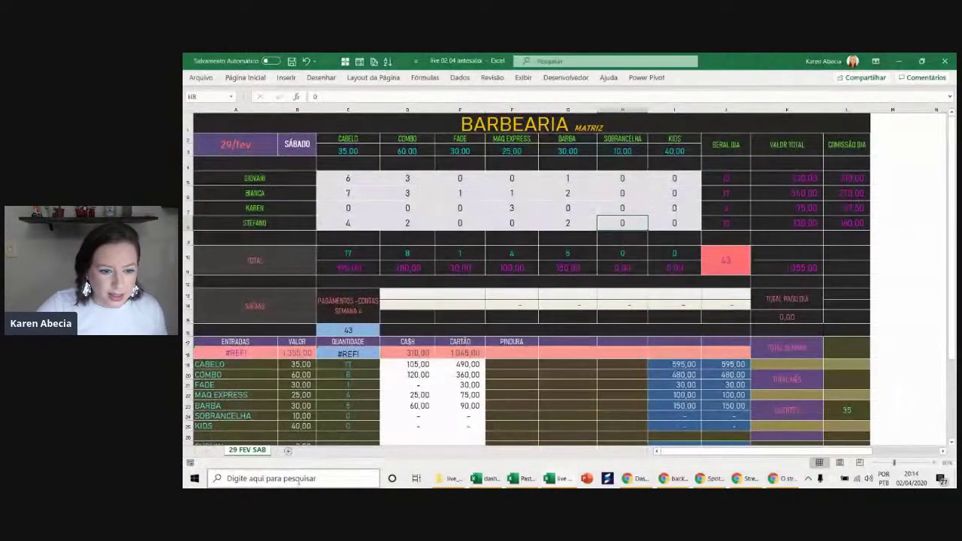
key("alt+Tab")
key("alt+Tab")
key("alt+Tab")
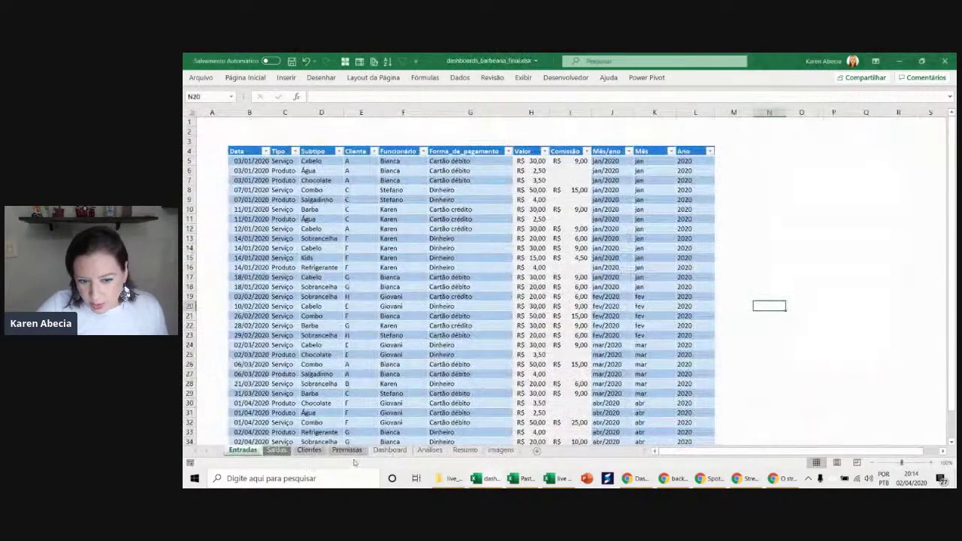
left_click(390, 450)
- Glance over the daily barbershop workbook's sheet, then switch back to the dashboard
scroll(852, 226, "down", 1, "ctrl")
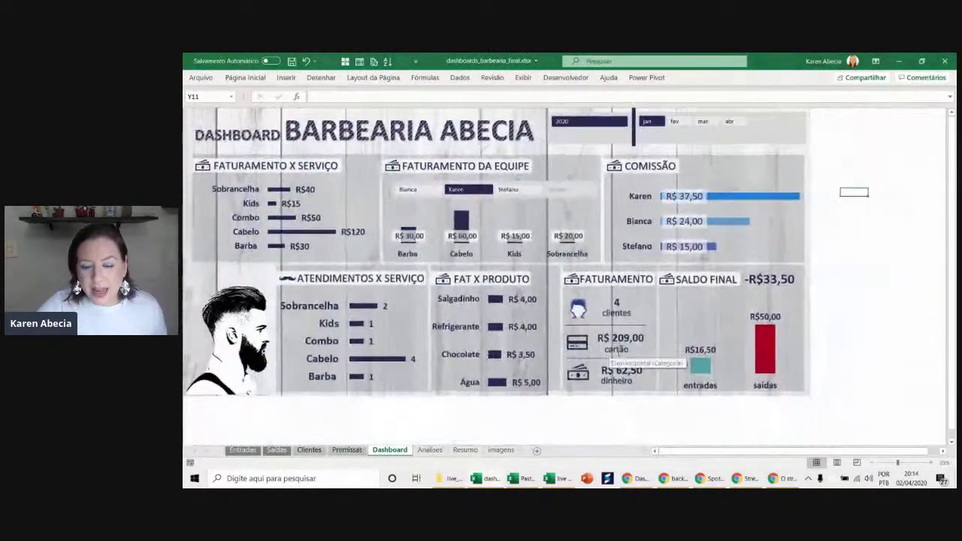
left_click(853, 329)
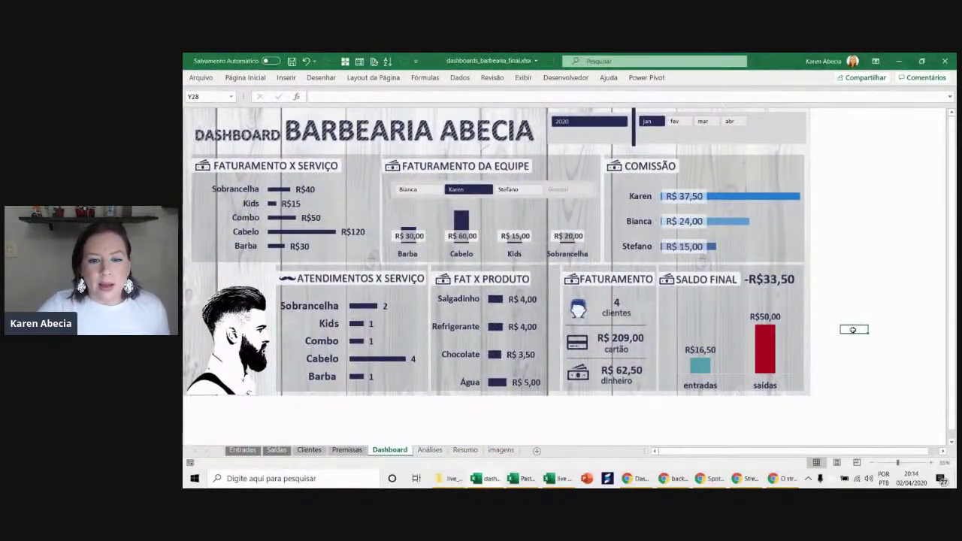
key("alt+Tab")
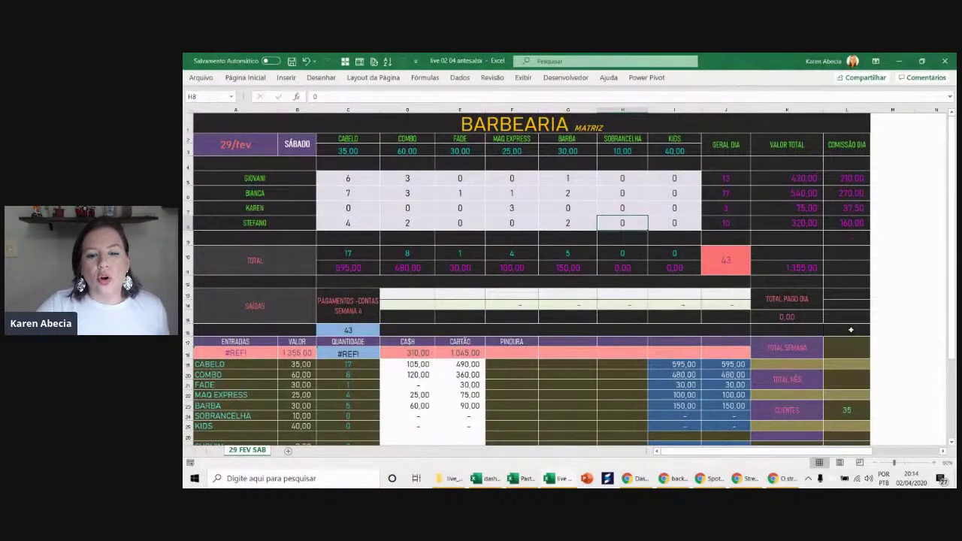
scroll(851, 329, "down", 2)
scroll(851, 329, "down", 1)
scroll(851, 329, "down", 2)
scroll(851, 329, "up", 6)
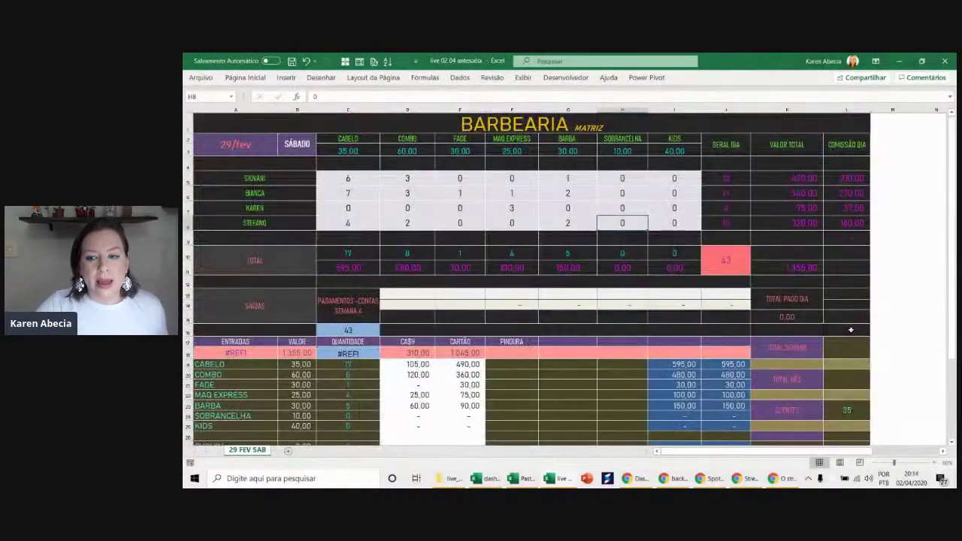
key("alt+Tab")
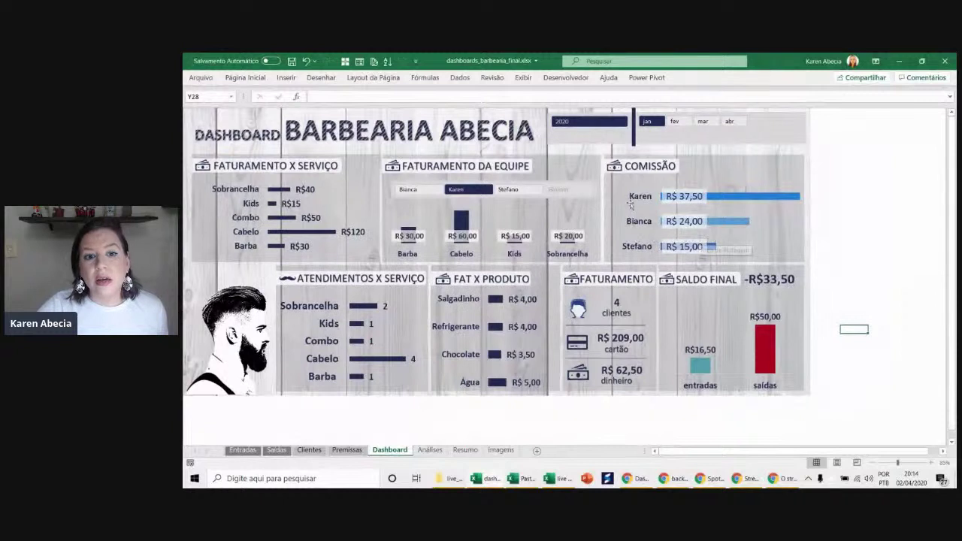
- Use the slicers to show Bianca in the team chart and filter the month to abr
left_click(677, 121)
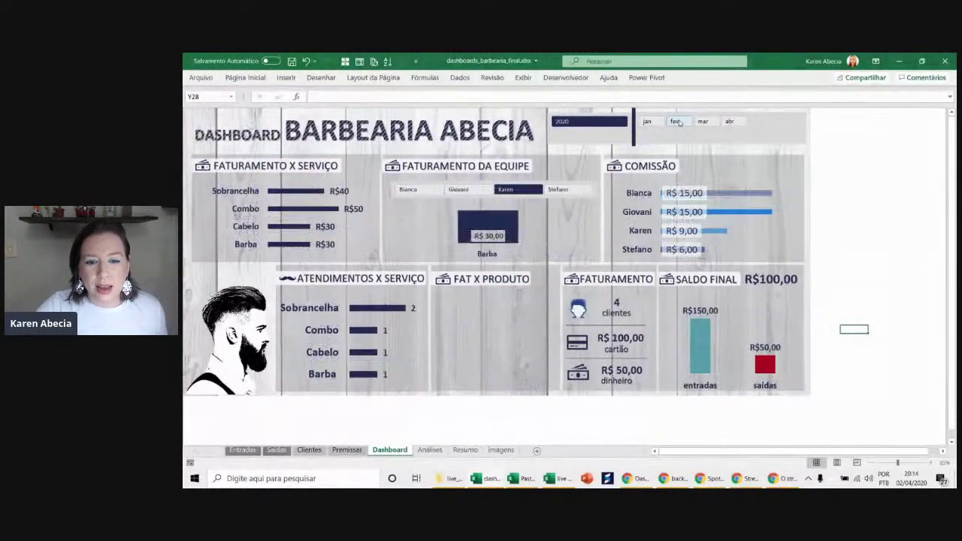
left_click(475, 193)
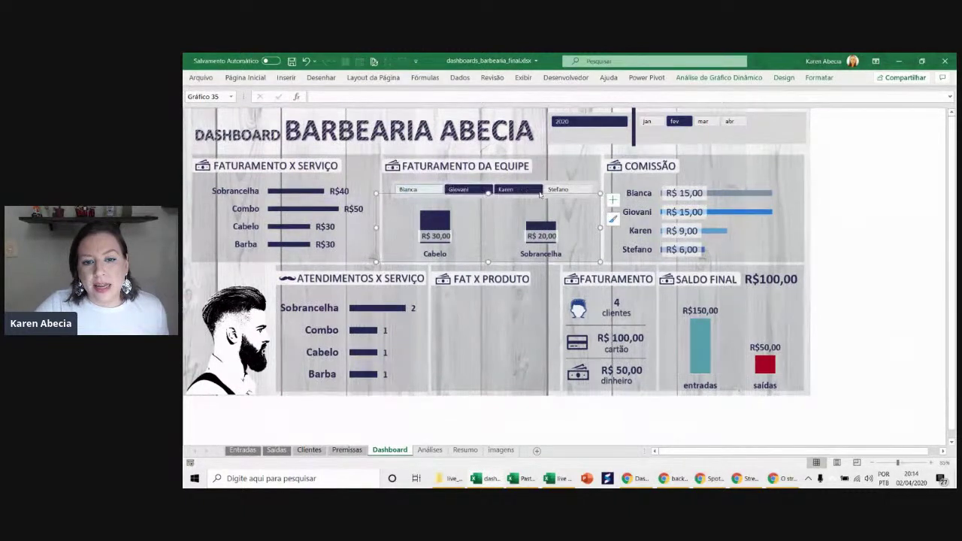
left_click(573, 294)
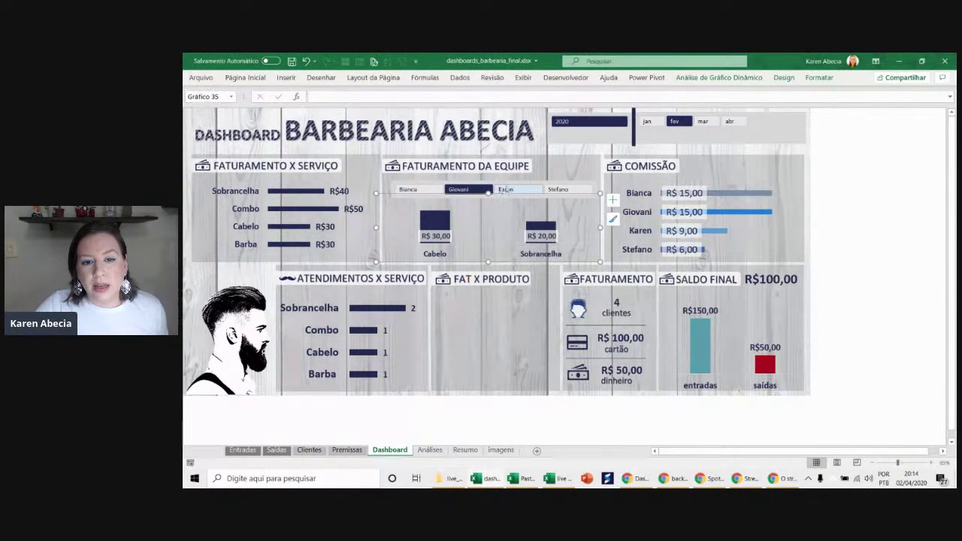
left_click(879, 224)
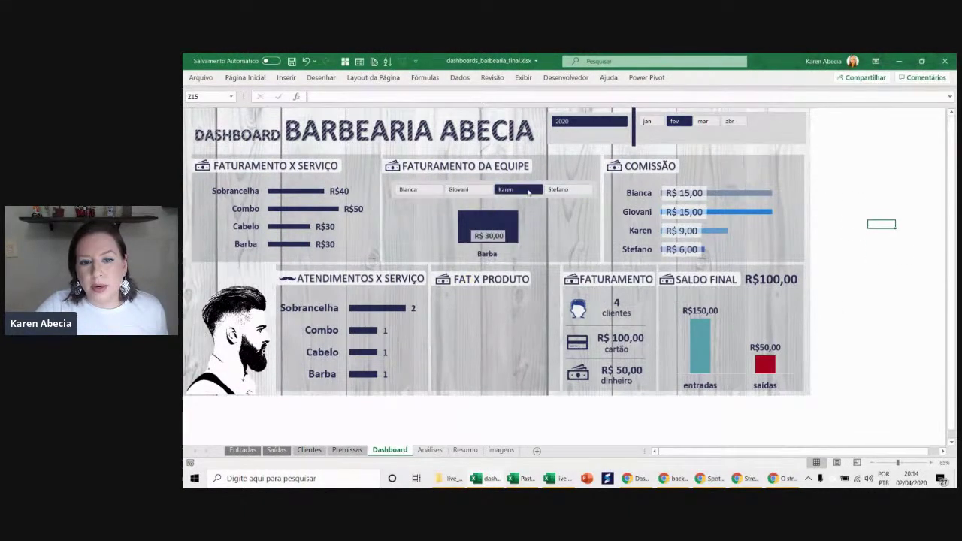
left_click(474, 193)
left_click(429, 192)
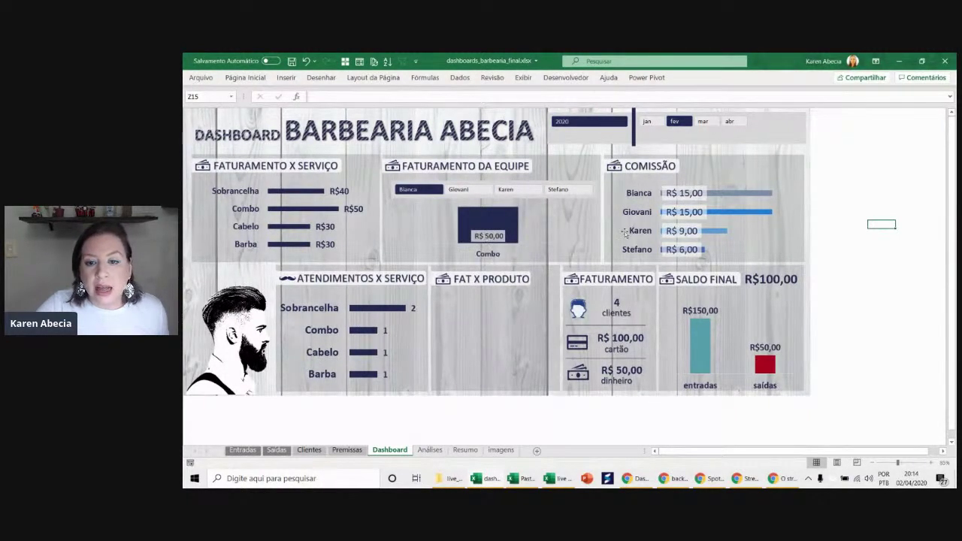
left_click(654, 124)
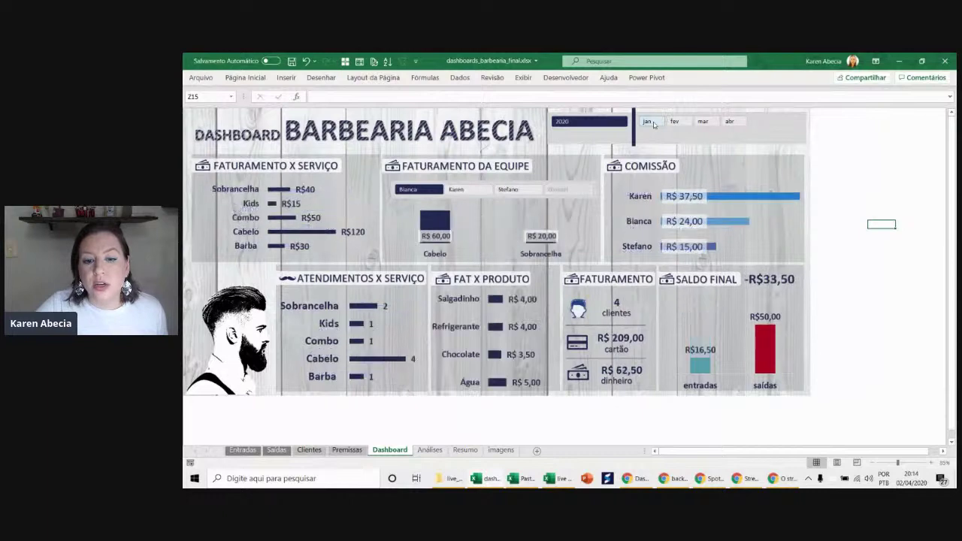
left_click(729, 121)
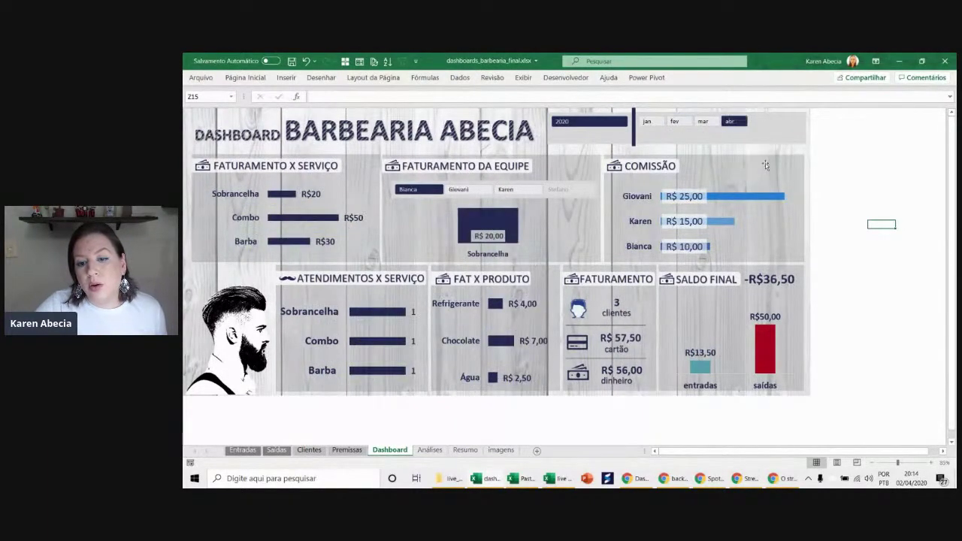
key("ctrl+Tab")
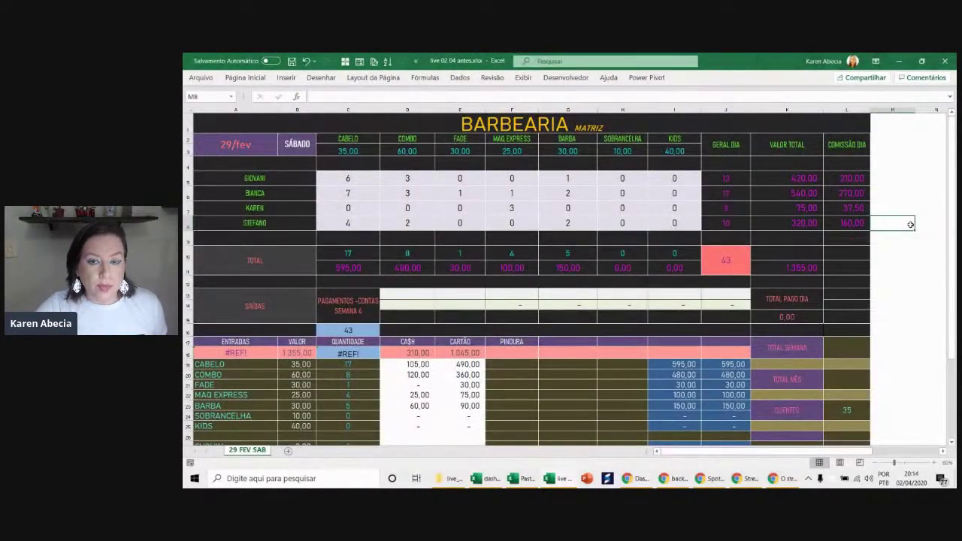
left_click(255, 123)
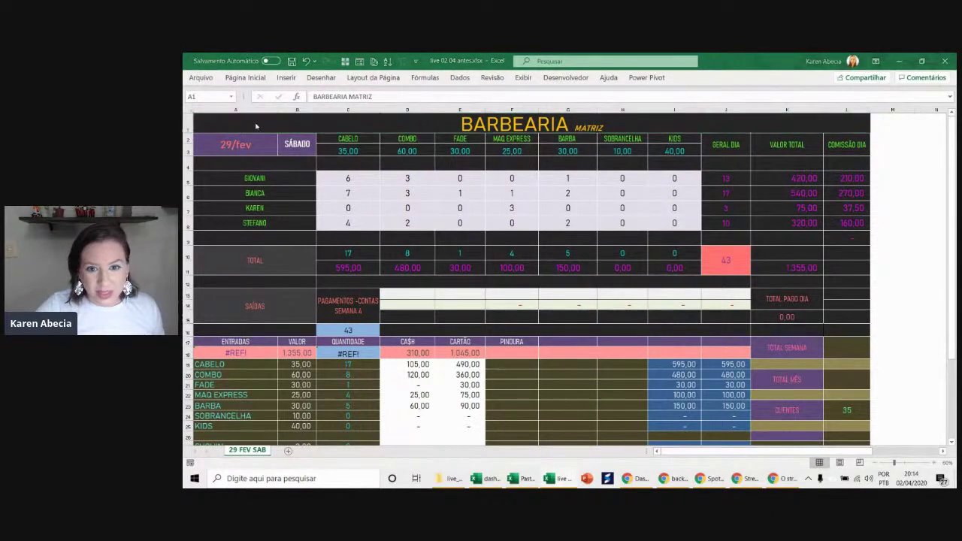
key("alt+Tab")
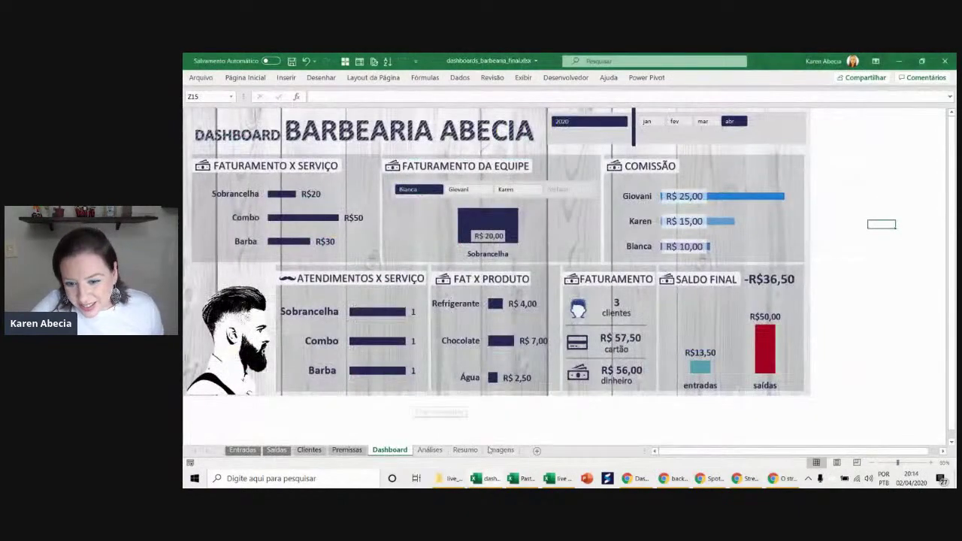
left_click(779, 479)
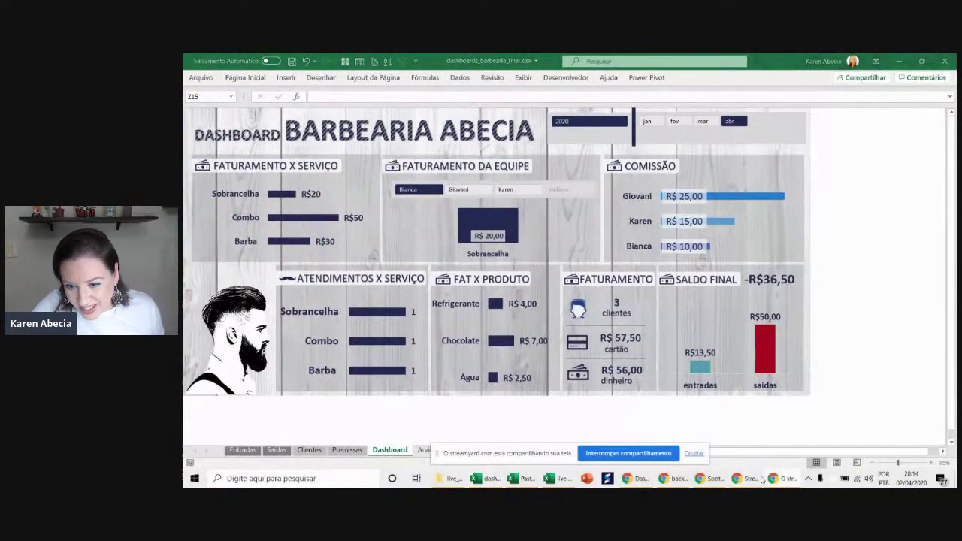
left_click(752, 479)
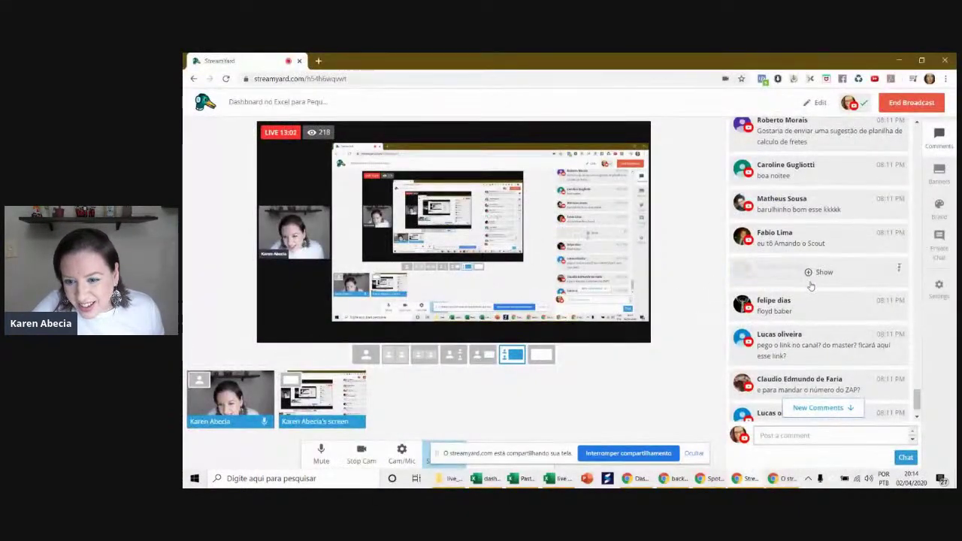
scroll(811, 285, "down", 5)
scroll(811, 285, "up", 2)
scroll(811, 285, "up", 2)
scroll(811, 286, "up", 1)
scroll(851, 301, "up", 2)
scroll(850, 301, "up", 2)
scroll(851, 301, "up", 2)
scroll(851, 300, "up", 2)
scroll(851, 300, "up", 1)
scroll(851, 300, "down", 3)
scroll(851, 301, "down", 3)
scroll(850, 301, "down", 3)
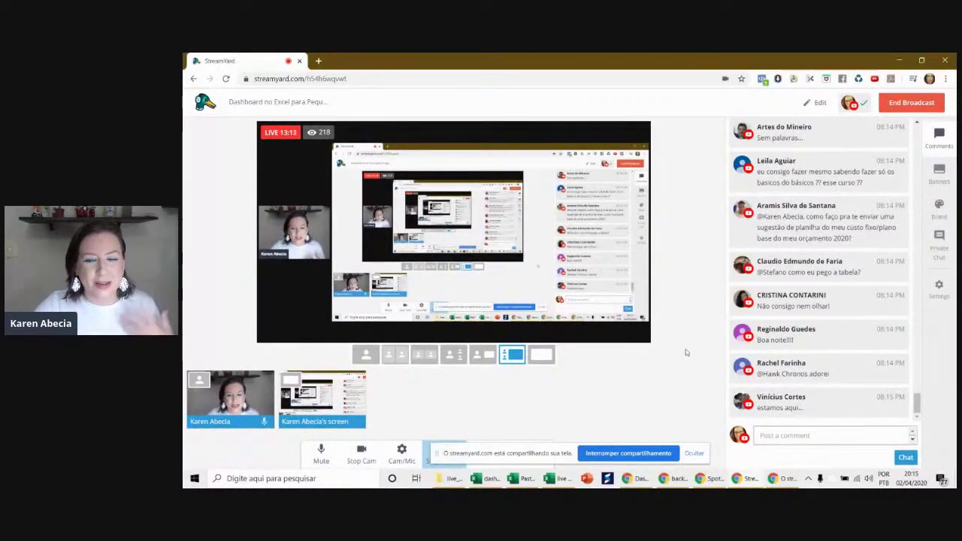
mouse_move(819, 402)
left_click(771, 412)
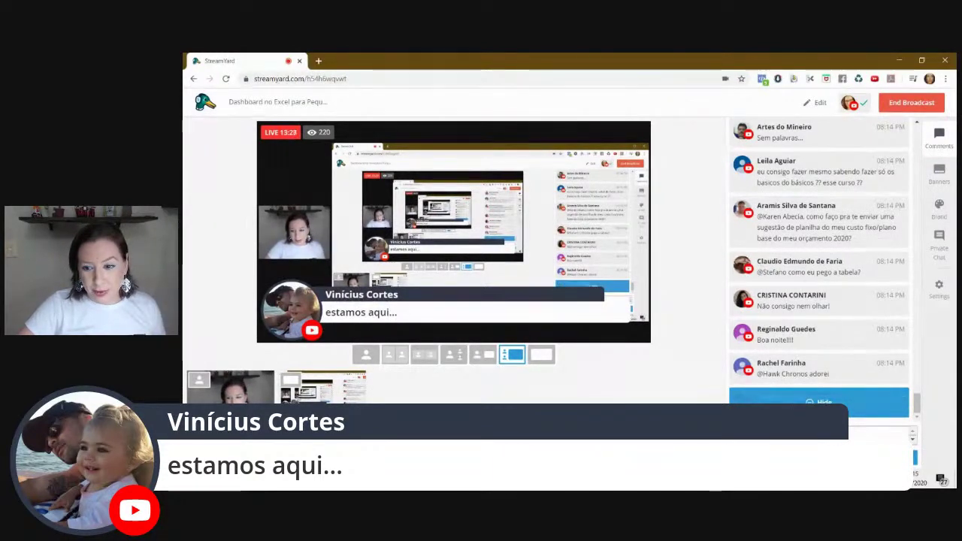
left_click(819, 403)
key("alt+Tab")
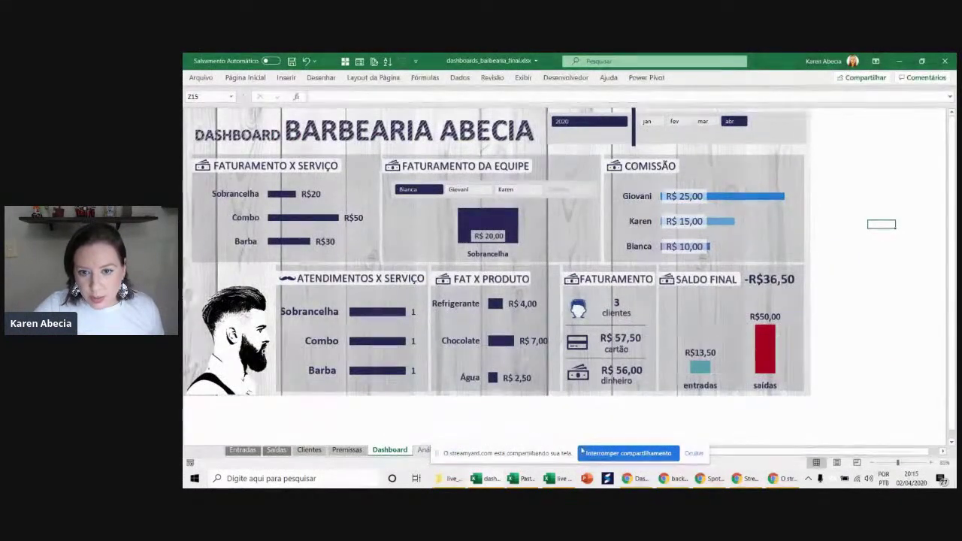
- Switch to the BARBEARIA MATRIZ workbook and step through the title and COMBO cells to D5
key("alt+Tab")
key("alt+Tab")
key("alt+Tab")
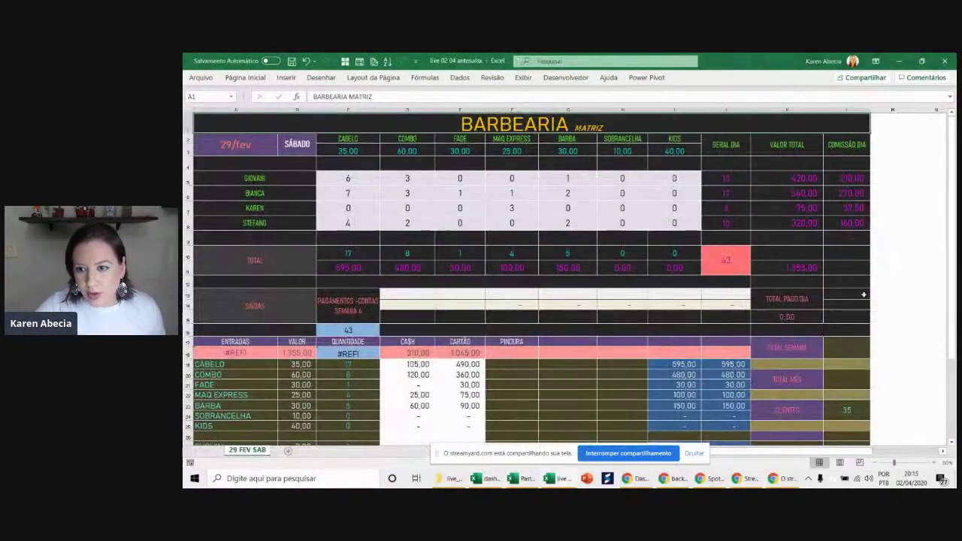
left_click(889, 268)
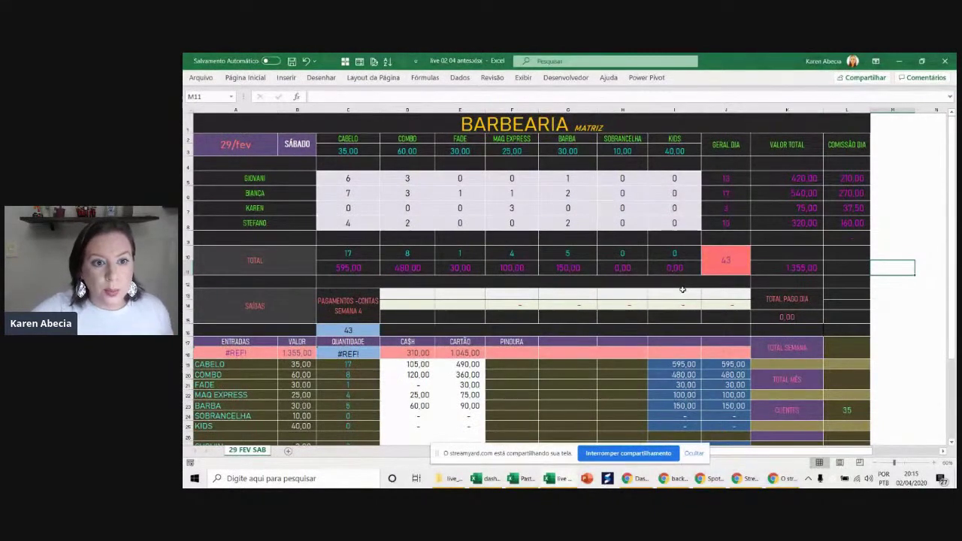
left_click(475, 126)
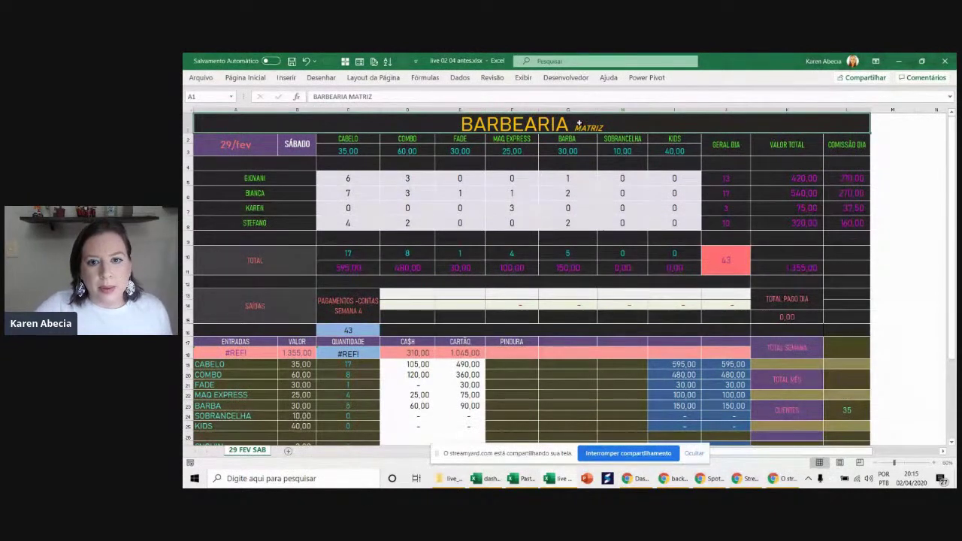
left_click(392, 144)
key("Down")
key("Down")
key("Down")
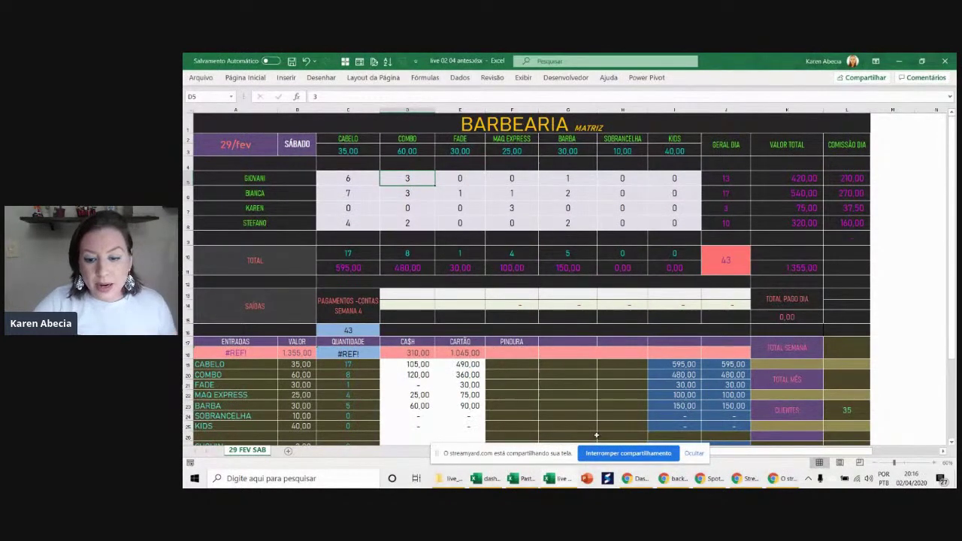
- Hide the sharing notice and check KAREN's and GIOVANI's SOBRANCELHA counts
left_click(703, 455)
left_click(621, 211)
key("Up")
key("Up")
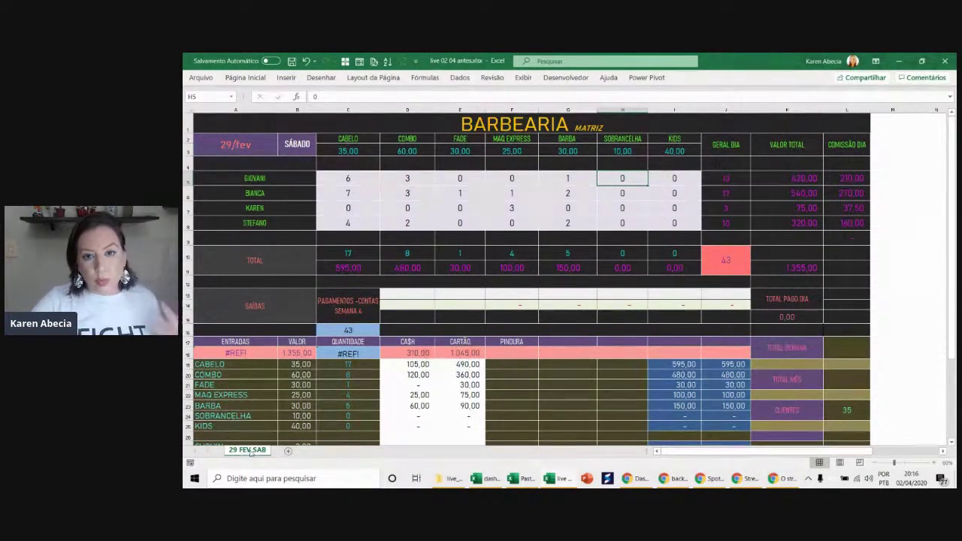
right_click(251, 454)
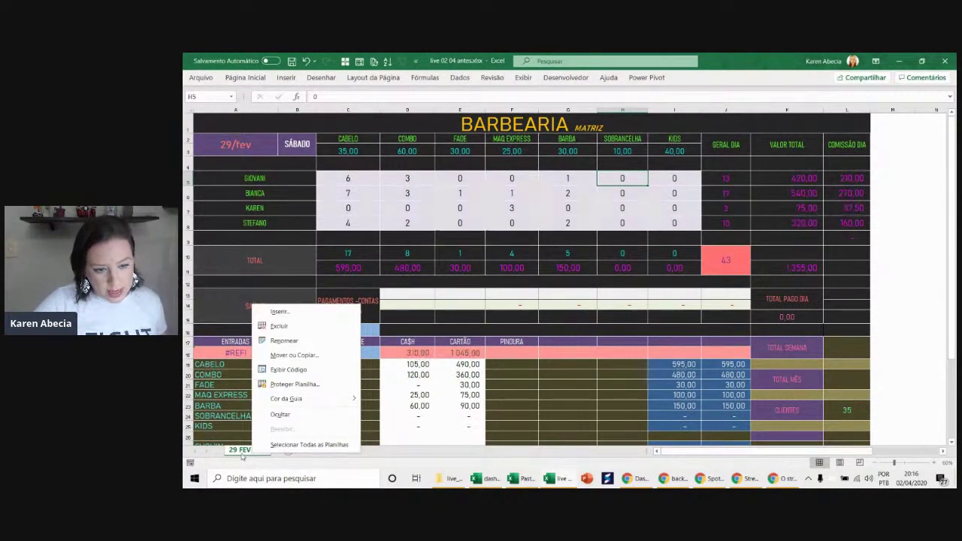
- Copy the 29 FEV SAB sheet, delete that copy, and copy it again as 29 FEV SAB (2)
left_click(242, 456)
left_click_drag(298, 453, 306, 457)
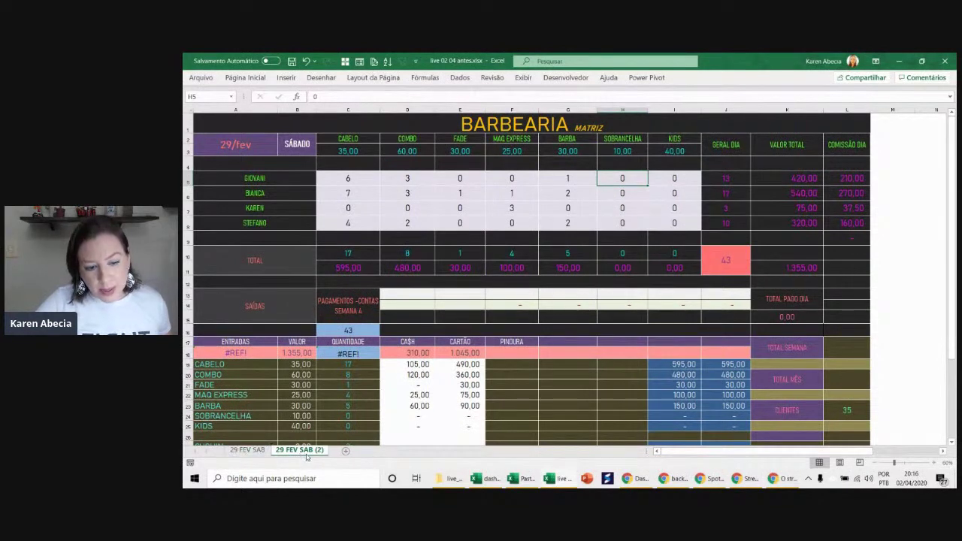
right_click(307, 457)
left_click(330, 325)
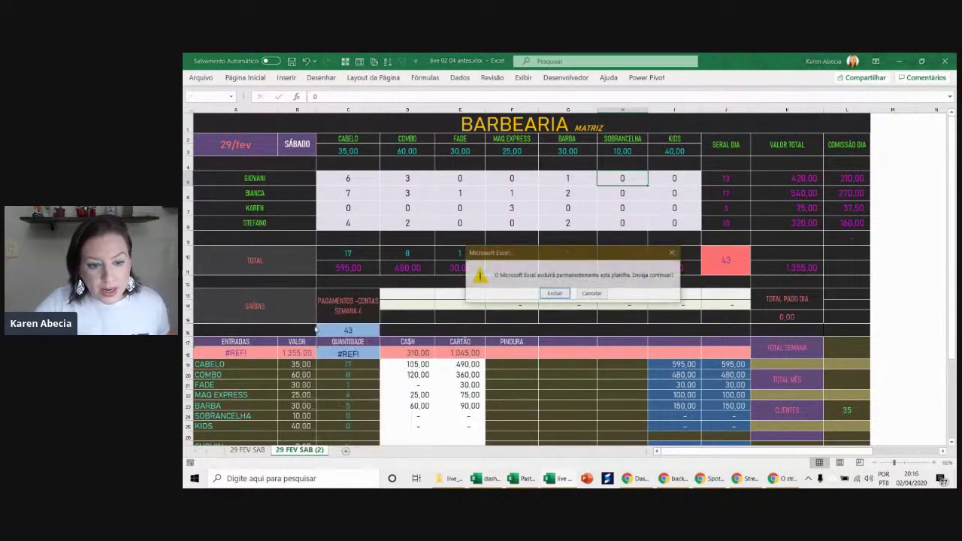
left_click(554, 294)
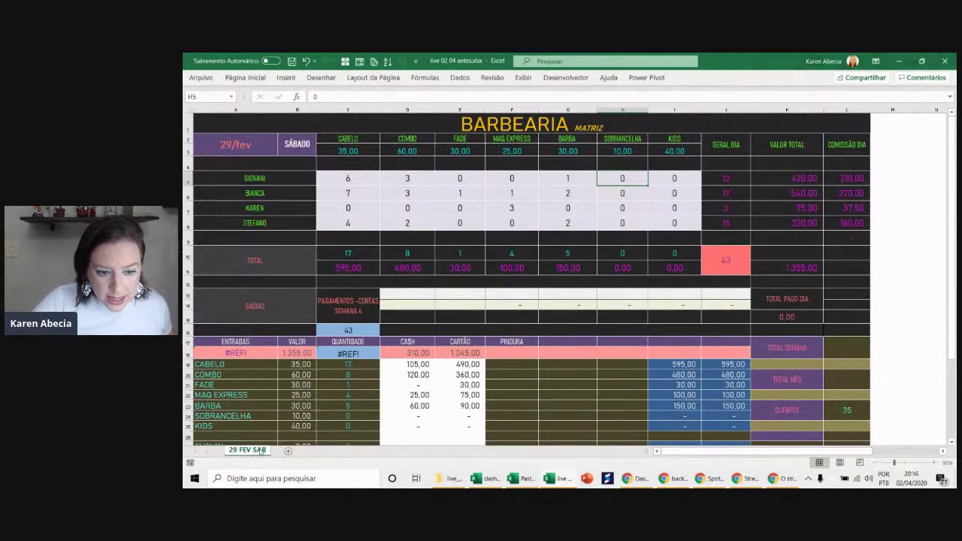
left_click_drag(293, 450, 299, 456)
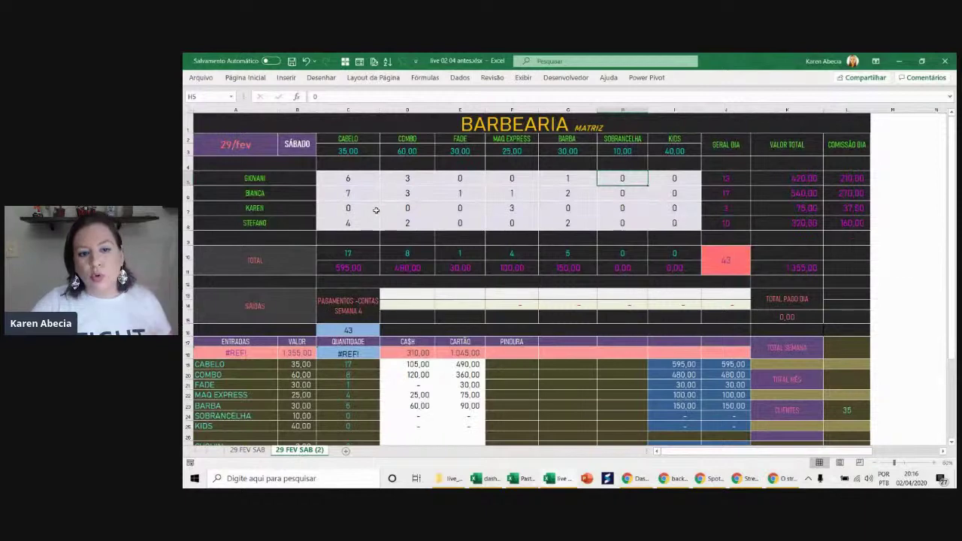
- Inspect the GERAL DIA and VALOR TOTAL formulas, then return to the original 29 FEV SAB sheet
left_click(741, 175)
left_click(767, 178)
left_click(771, 194)
left_click(773, 209)
left_click(773, 224)
left_click(622, 223)
left_click(253, 450)
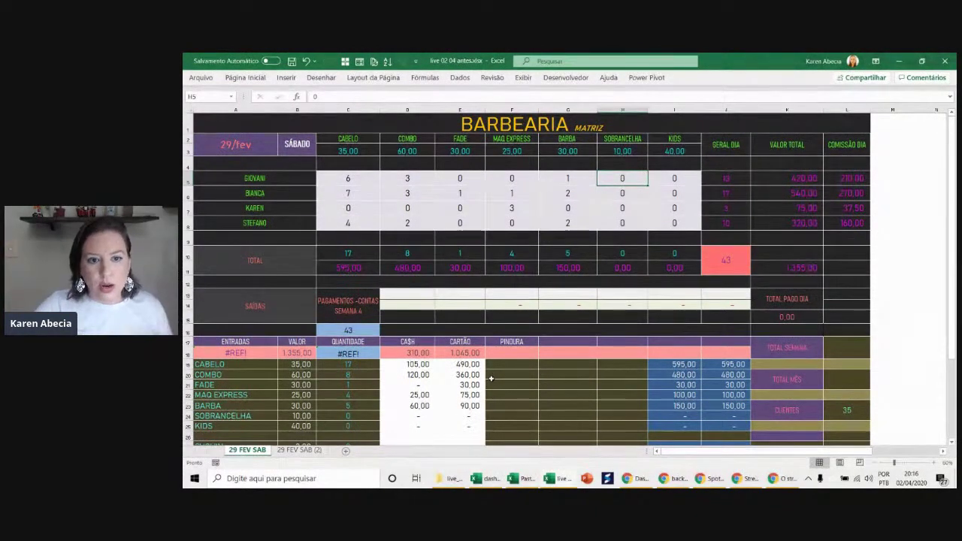
- Select GIOVANI's CABELO count in C5, zoom in to show column A, then Alt+Tab to StreamYard
left_click(358, 181)
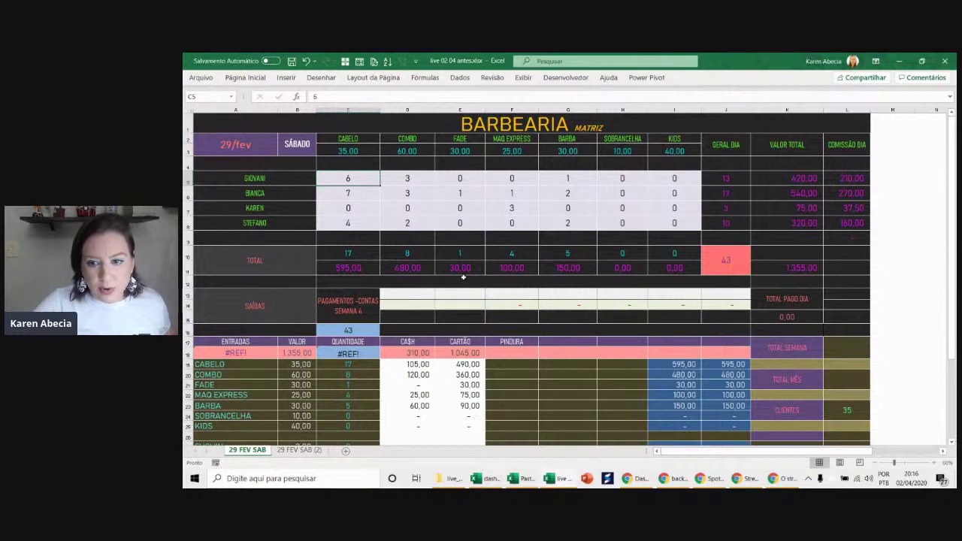
scroll(445, 243, "up", 2)
scroll(464, 279, "down", 1)
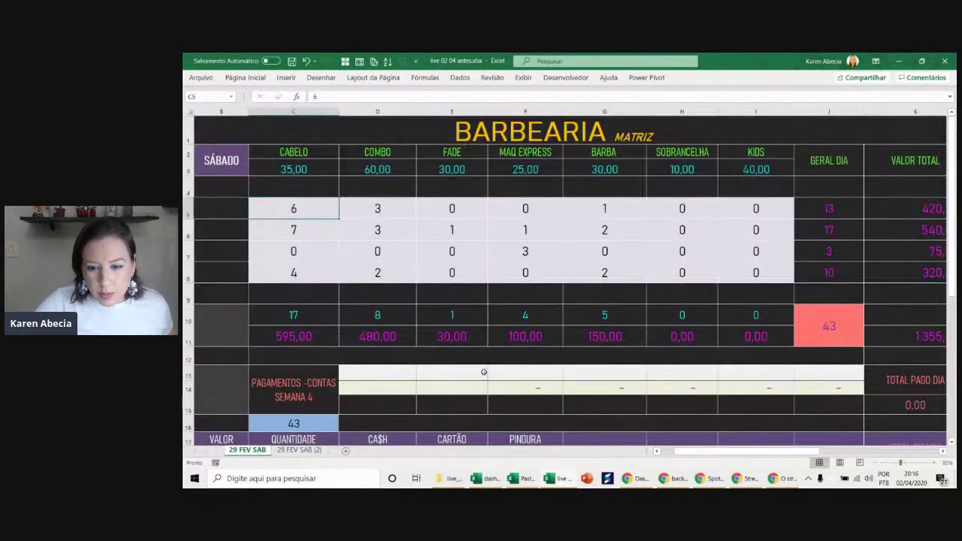
left_click(664, 453)
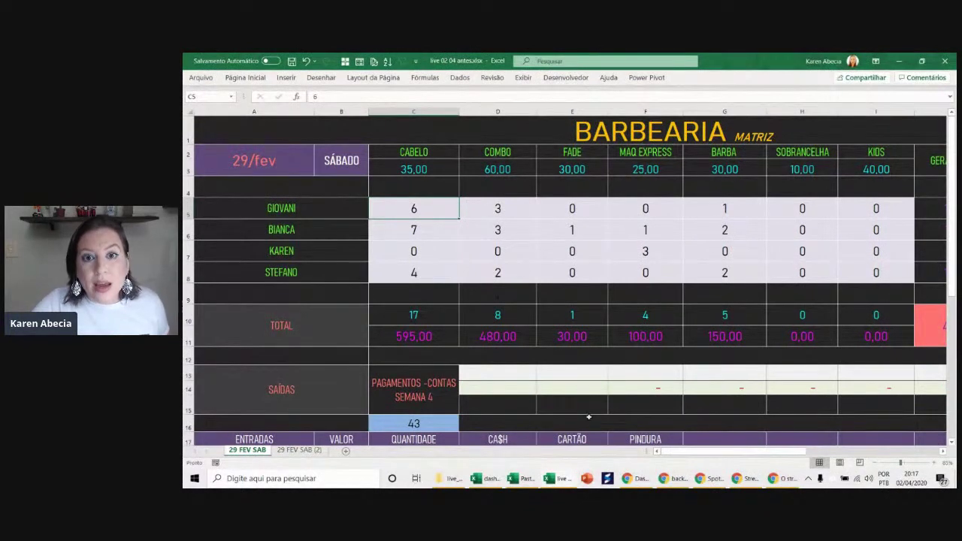
key("alt+Tab")
key("Tab")
key("Tab")
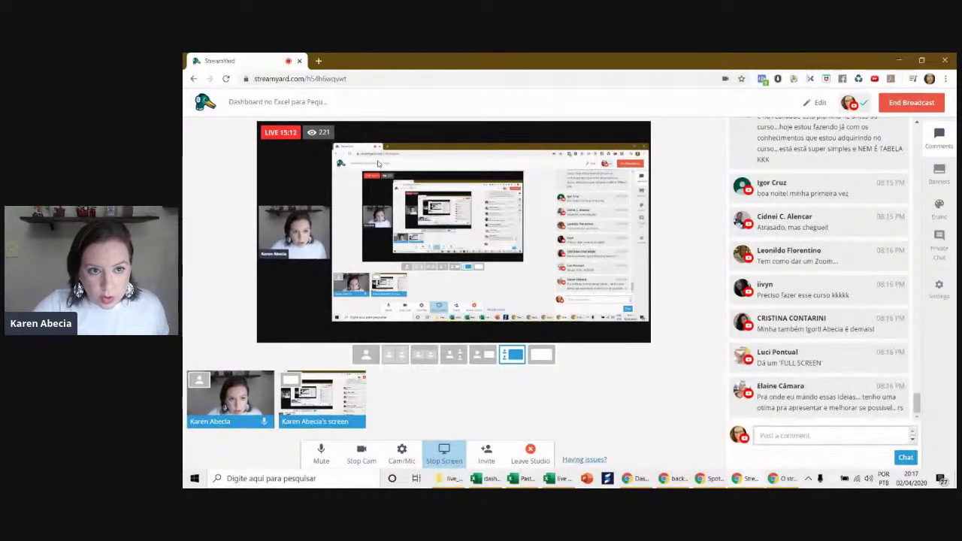
- Play the YouTube live stream, view its Qualidade settings, then Alt+Tab back to Excel
key("alt+Tab")
key("Tab")
key("Tab")
key("Tab")
key("Tab")
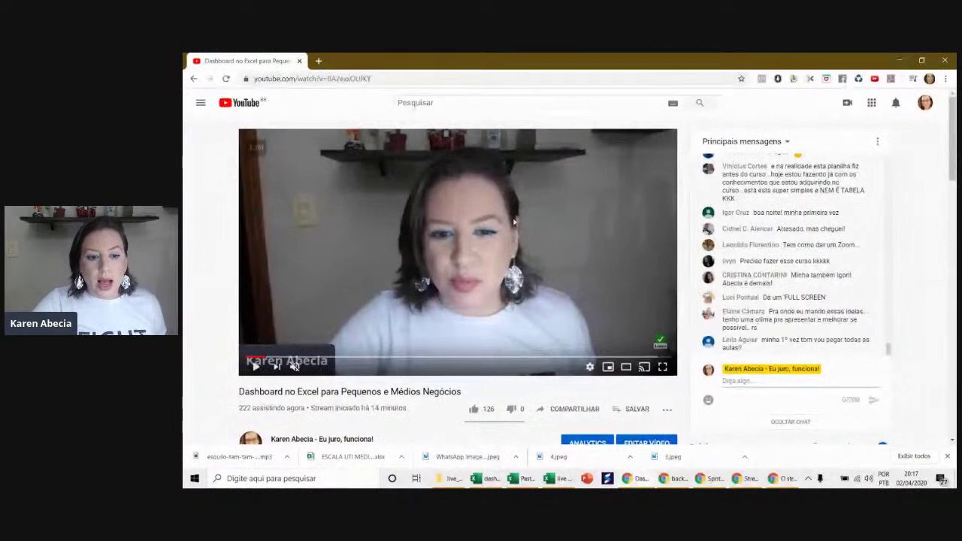
left_click(255, 366)
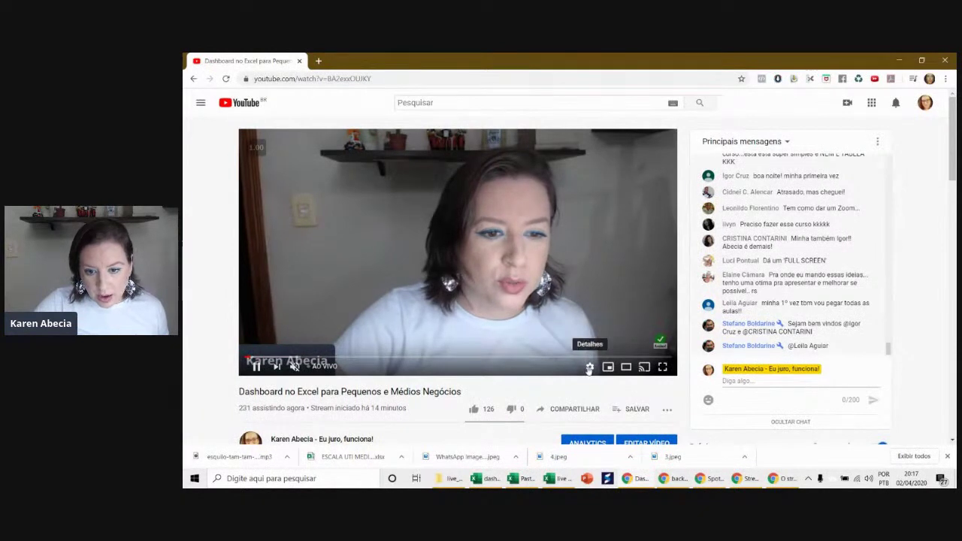
left_click(590, 367)
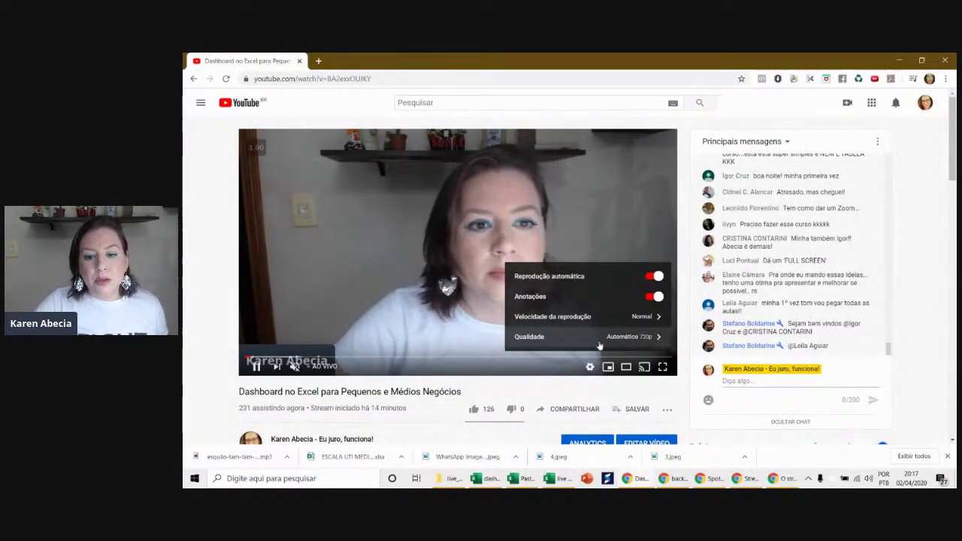
left_click(600, 338)
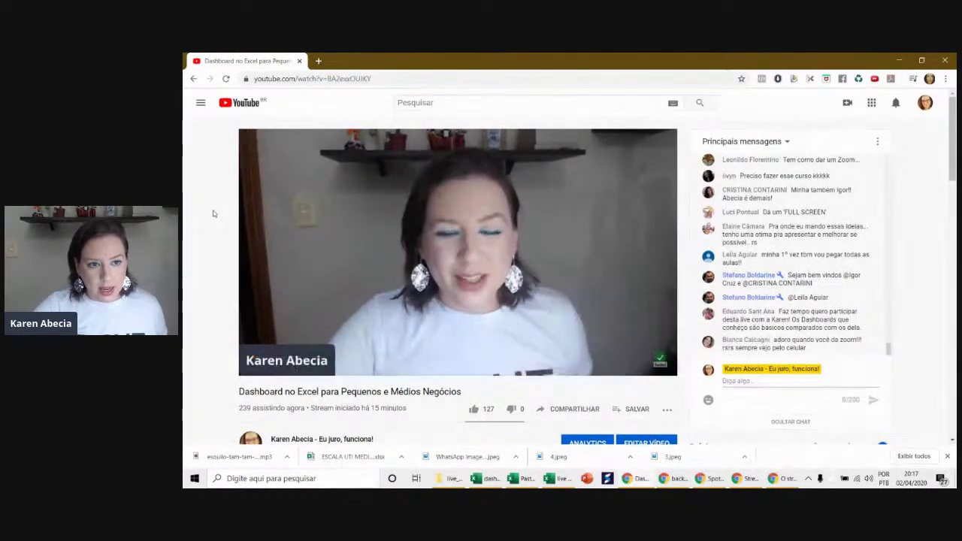
key("alt+Tab")
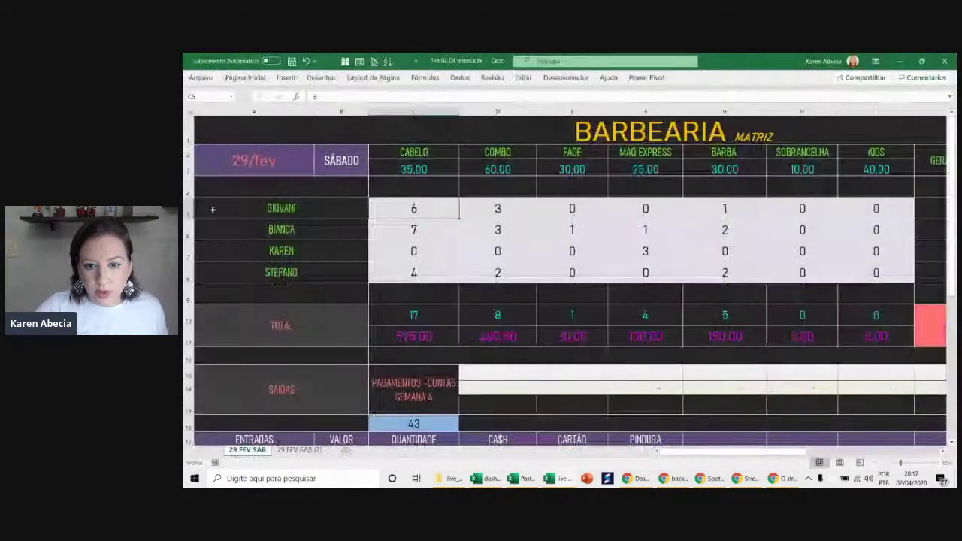
left_click(392, 224)
left_click(397, 209)
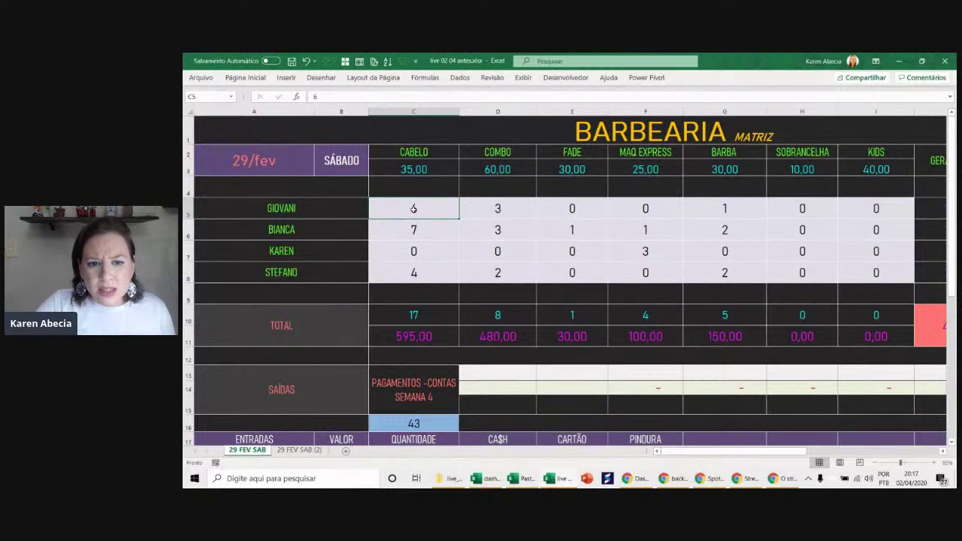
left_click(396, 152)
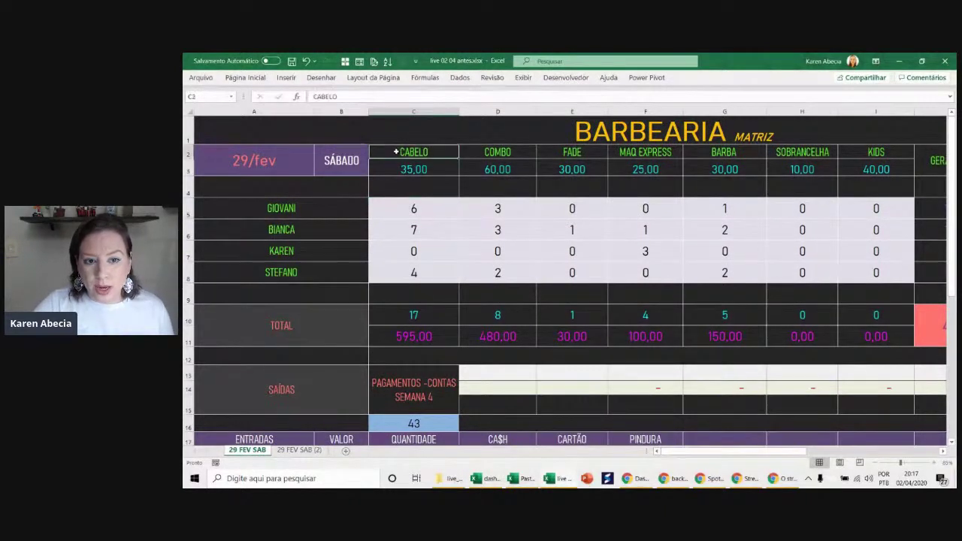
left_click(406, 206)
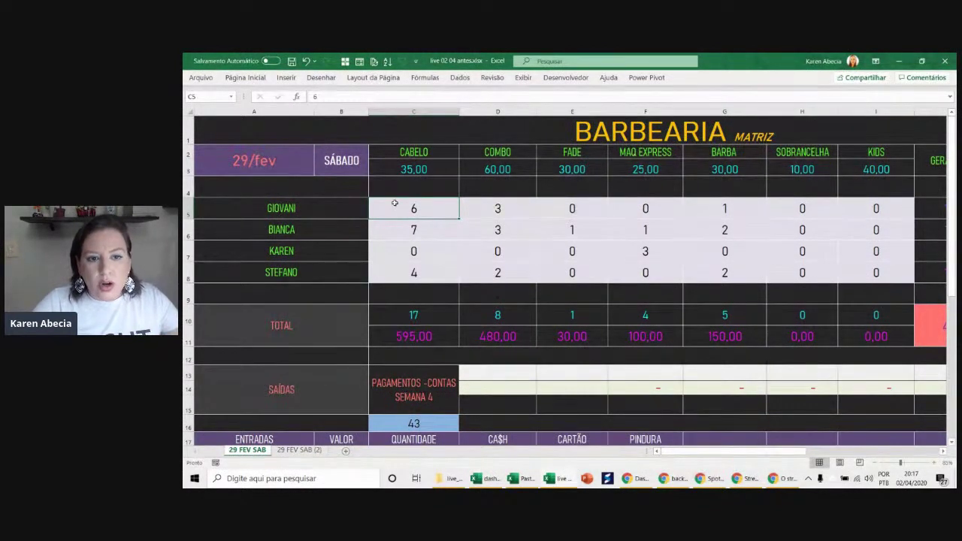
left_click(395, 152)
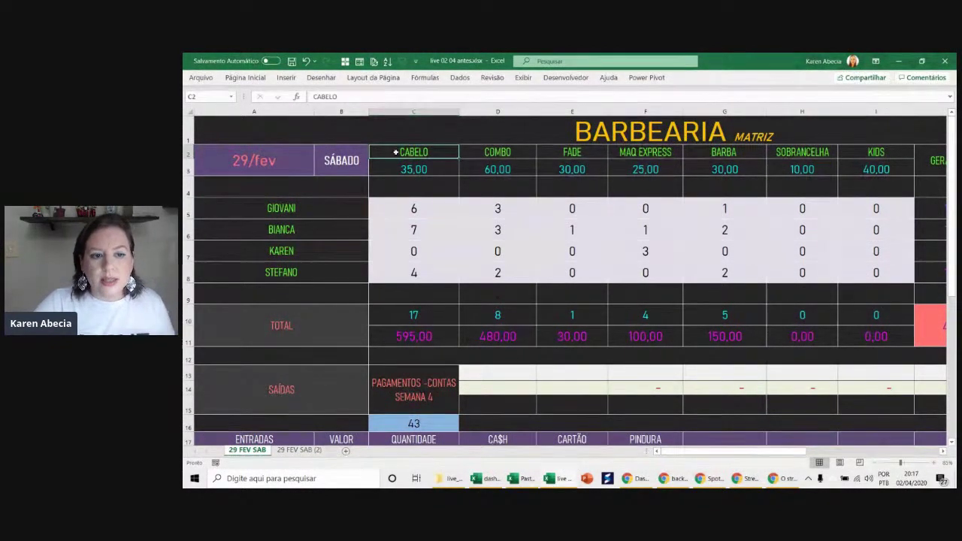
left_click(342, 209)
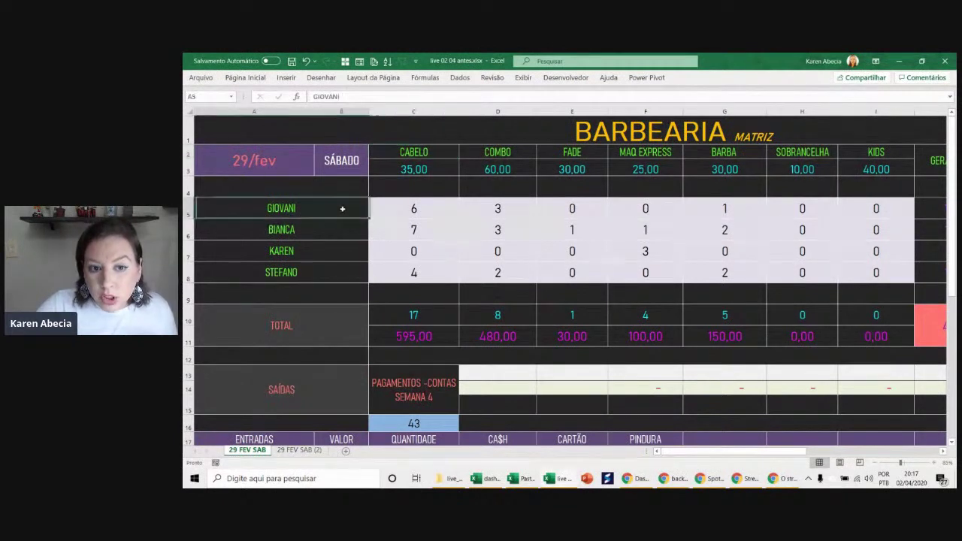
left_click(376, 211)
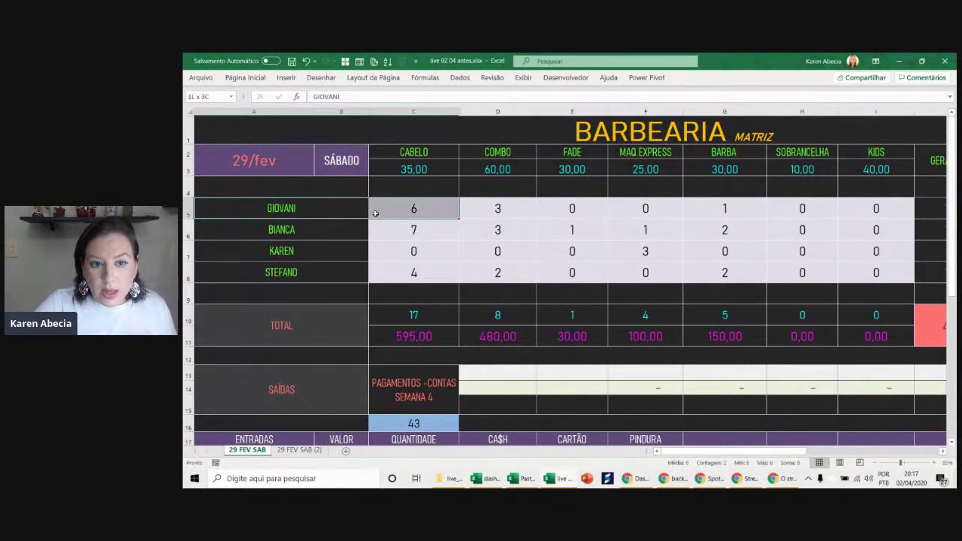
left_click(392, 168)
left_click(384, 214)
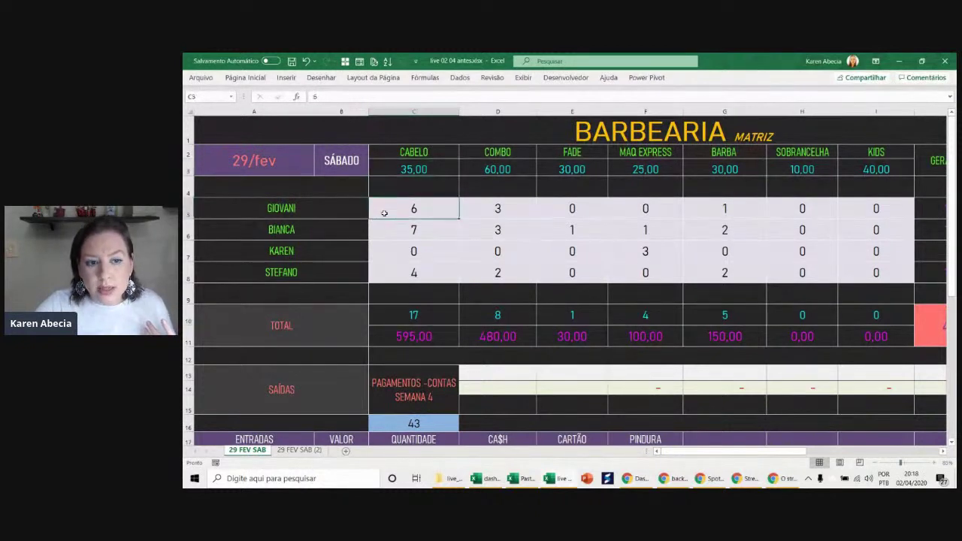
left_click(330, 162)
left_click(263, 165)
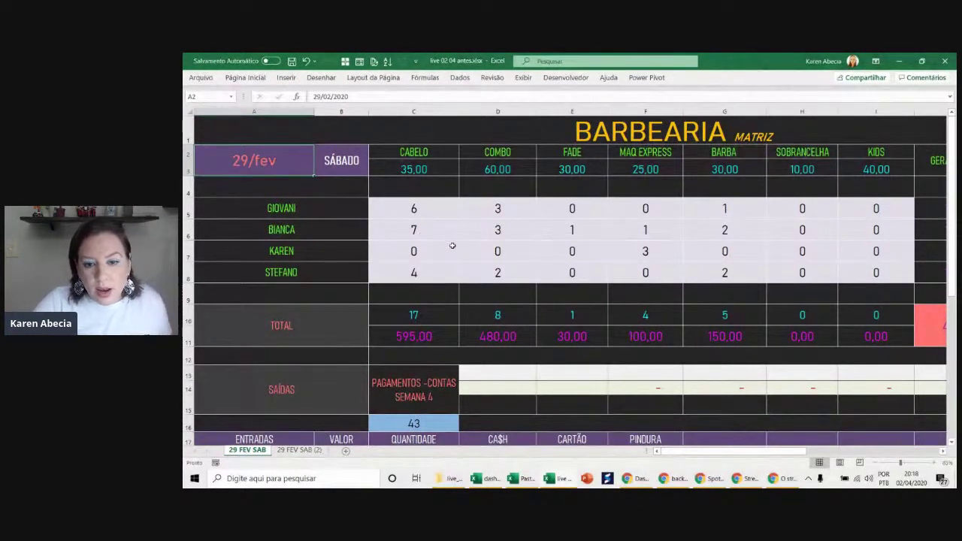
left_click(645, 251)
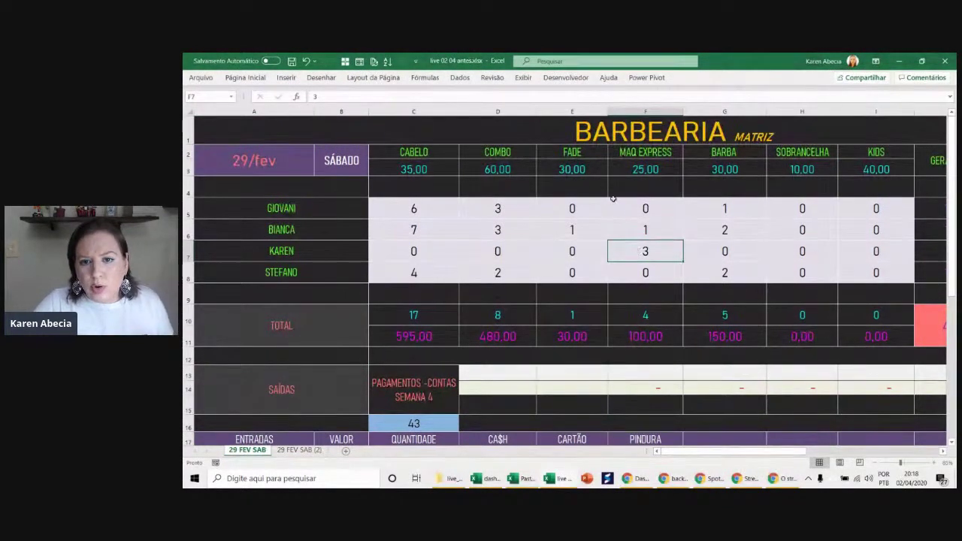
left_click(626, 151)
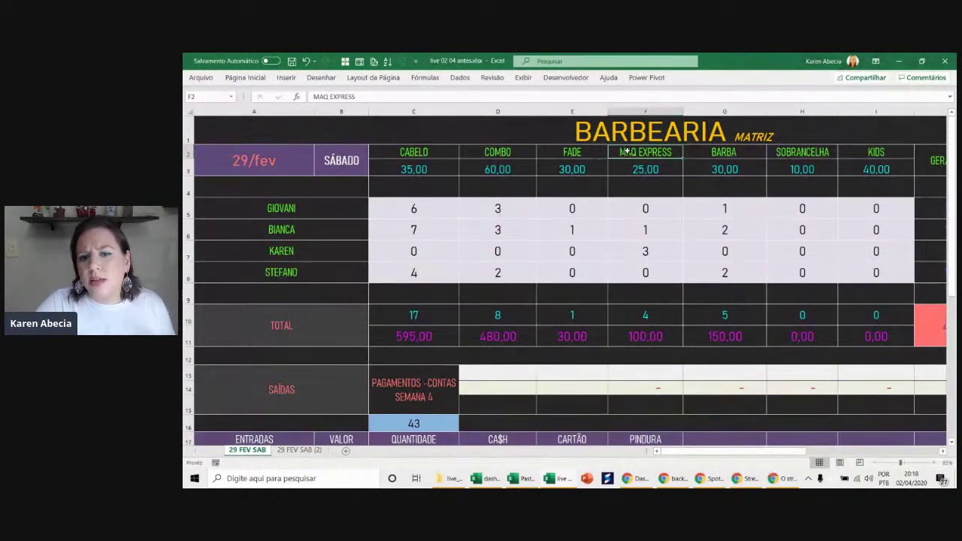
left_click(639, 170)
left_click(640, 251)
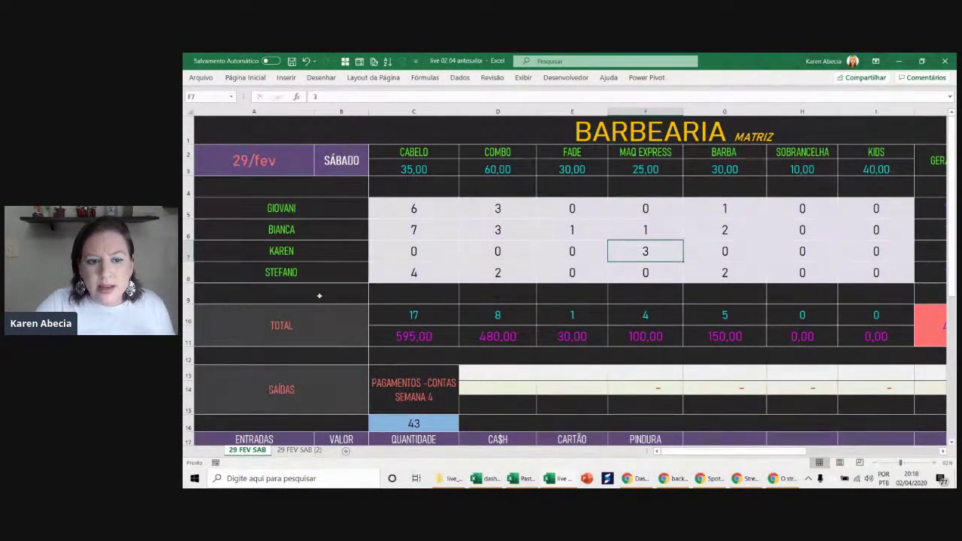
left_click(344, 252)
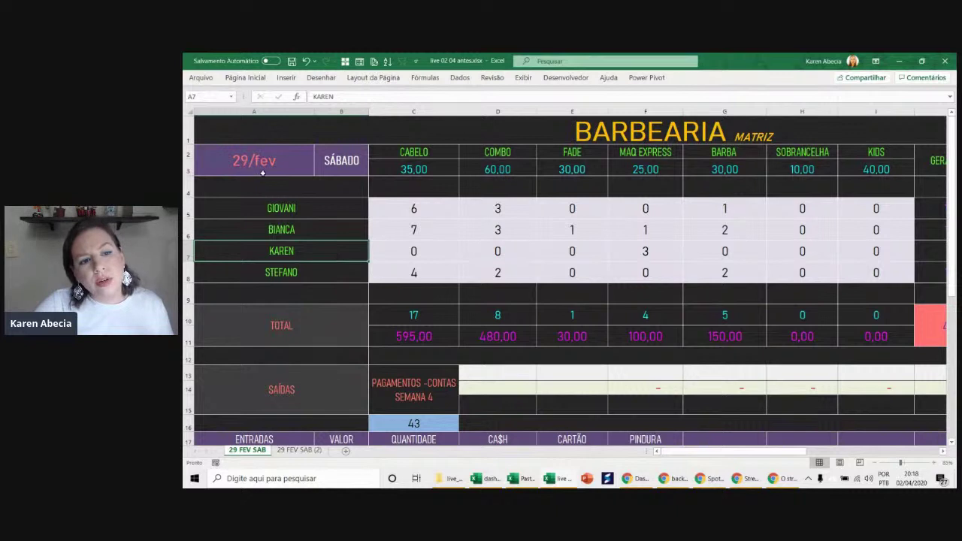
left_click(289, 159)
left_click_drag(289, 161, 861, 276)
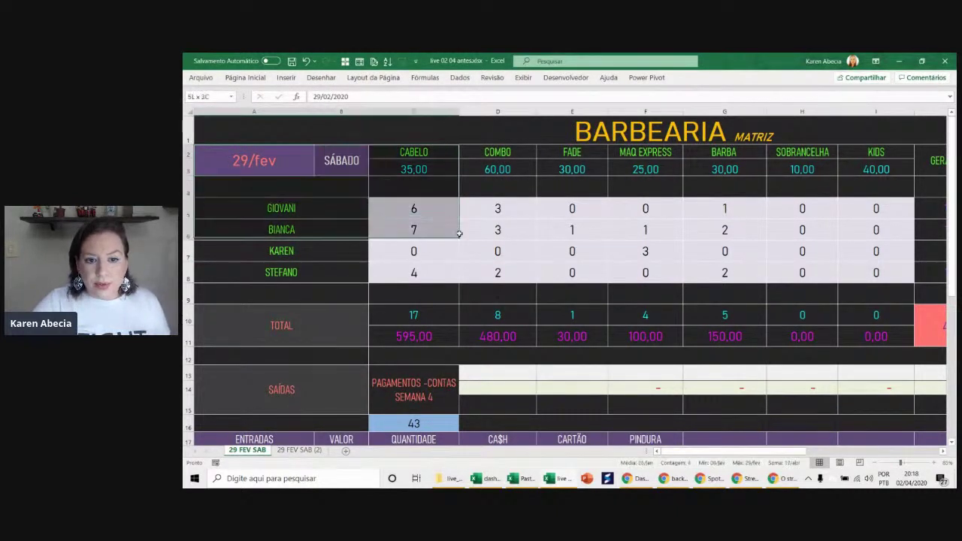
left_click(858, 274)
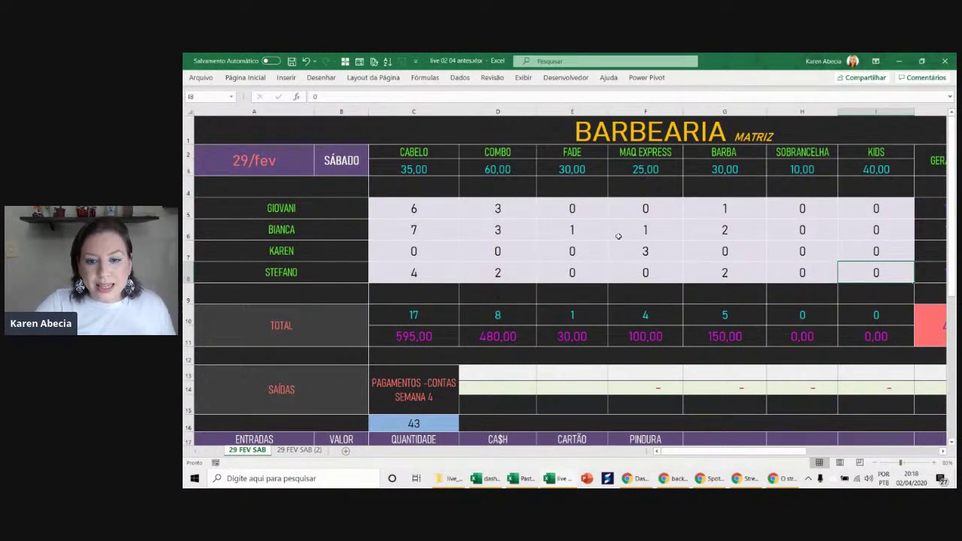
left_click(593, 231)
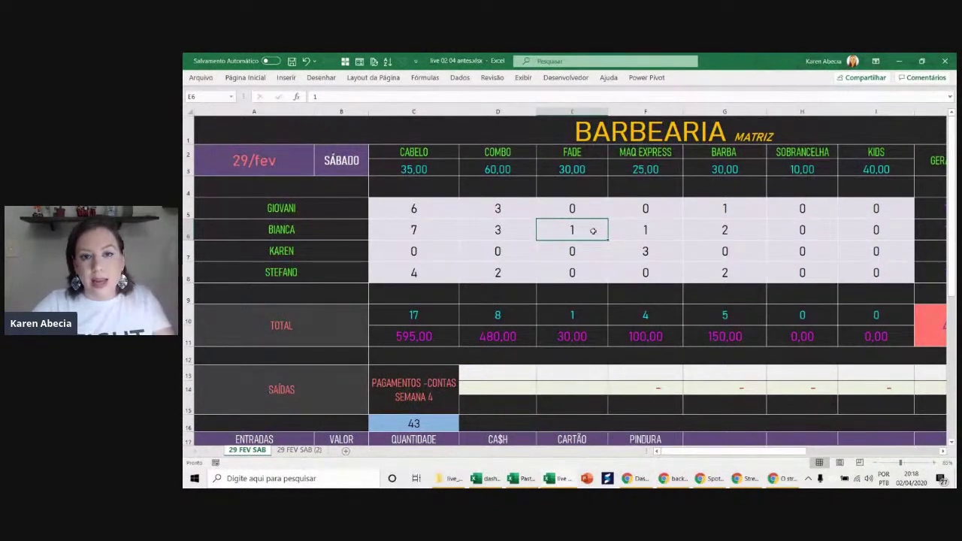
left_click(586, 251)
left_click(618, 258)
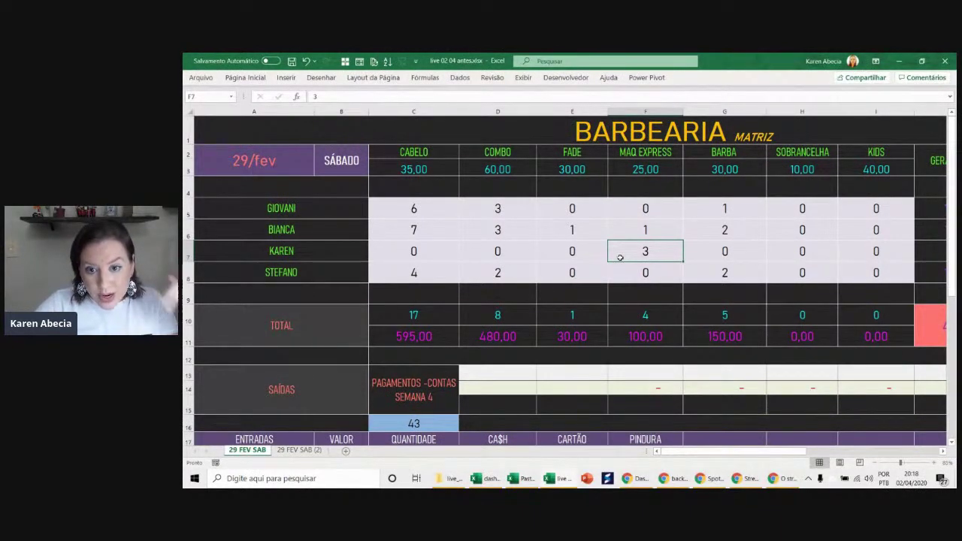
left_click(628, 271)
left_click(630, 252)
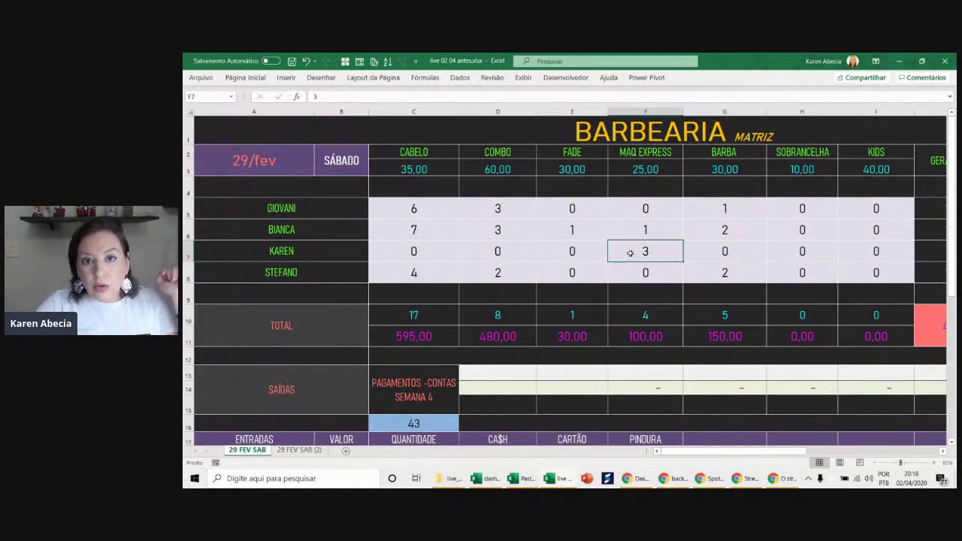
double_click(448, 317)
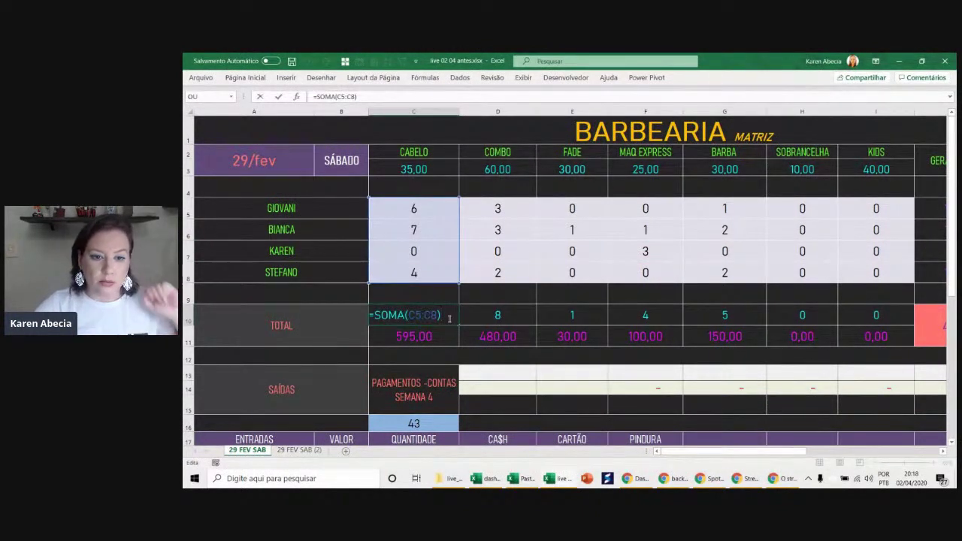
- Check C10's =SOMA(C5:C8) count total, then enter =C10*C3 in C11 for CABELO revenue
key("Escape")
left_click(366, 320)
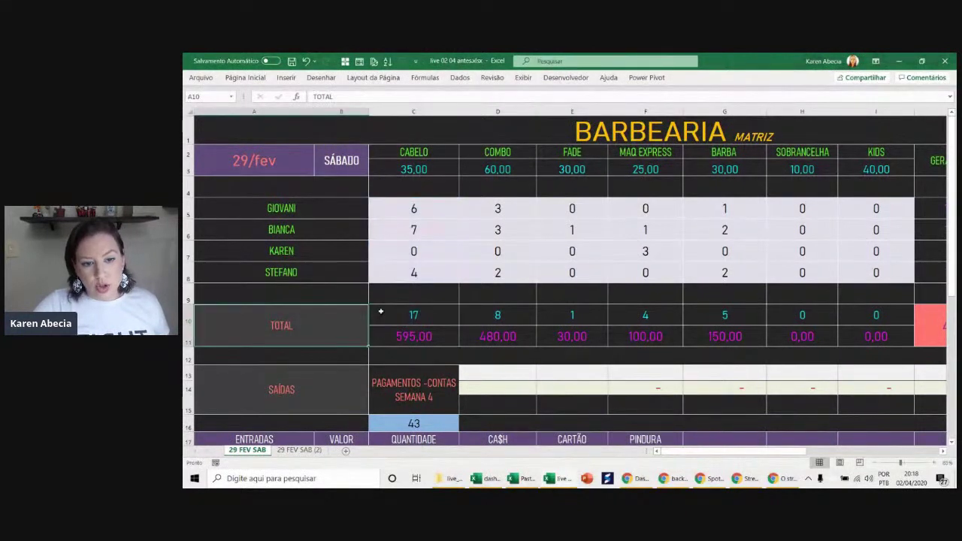
left_click(384, 314)
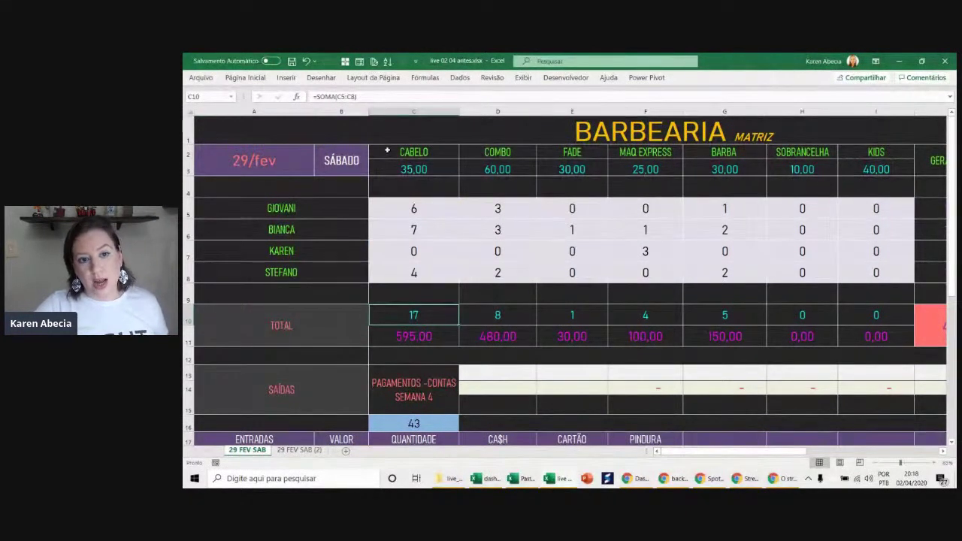
double_click(387, 316)
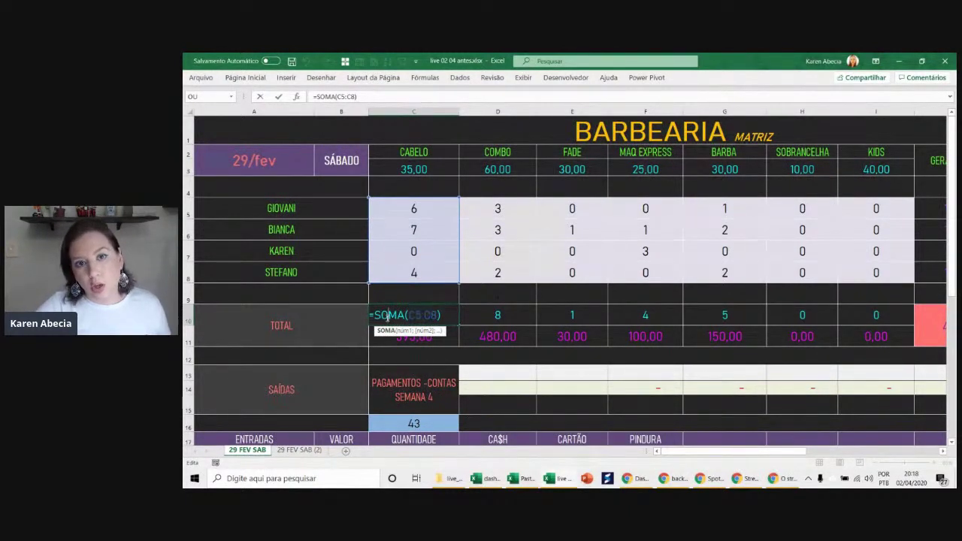
key("Return")
type("=C10*C3")
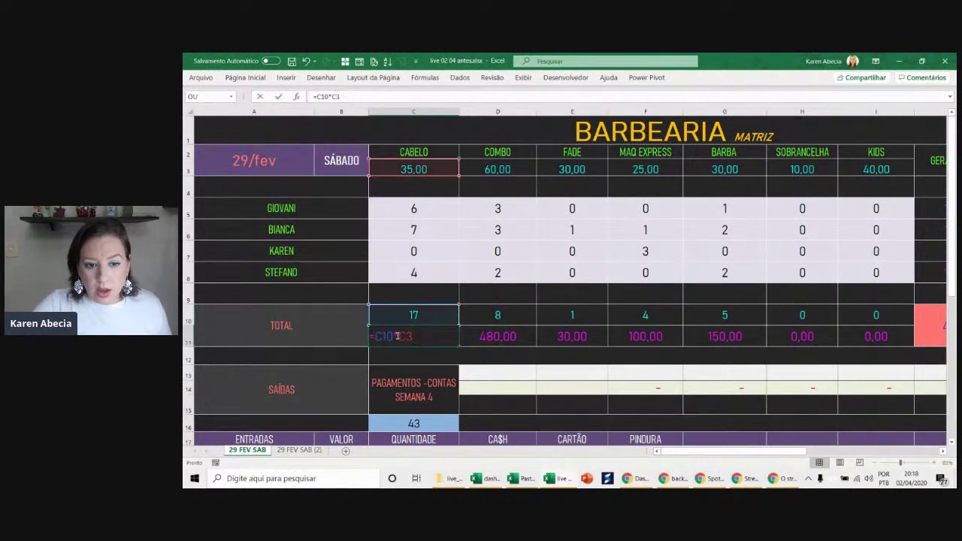
key("Return")
- Confirm C11 shows 595,00 and review the per-barber CABELO counts and the 35,00 price
double_click(427, 338)
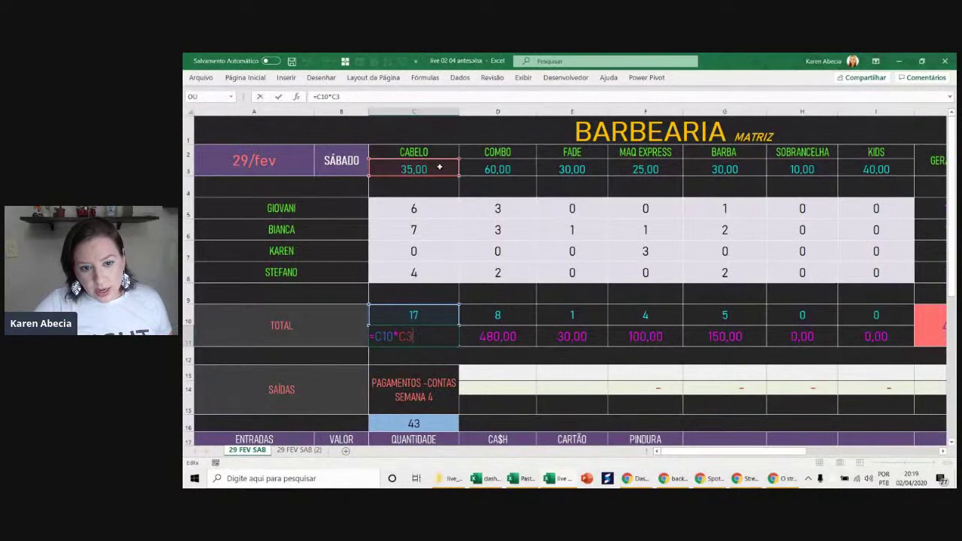
key("Return")
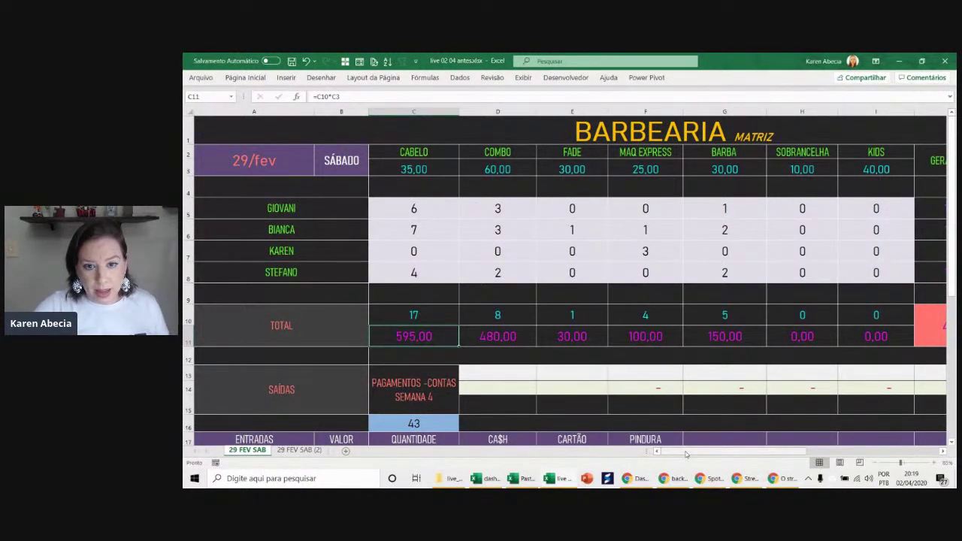
left_click(440, 208)
left_click(447, 230)
left_click(454, 253)
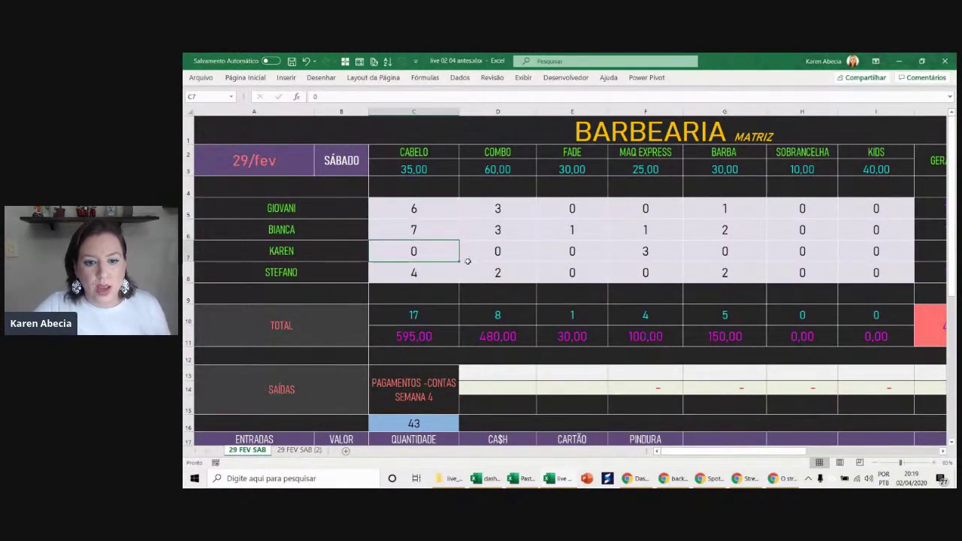
left_click(477, 256)
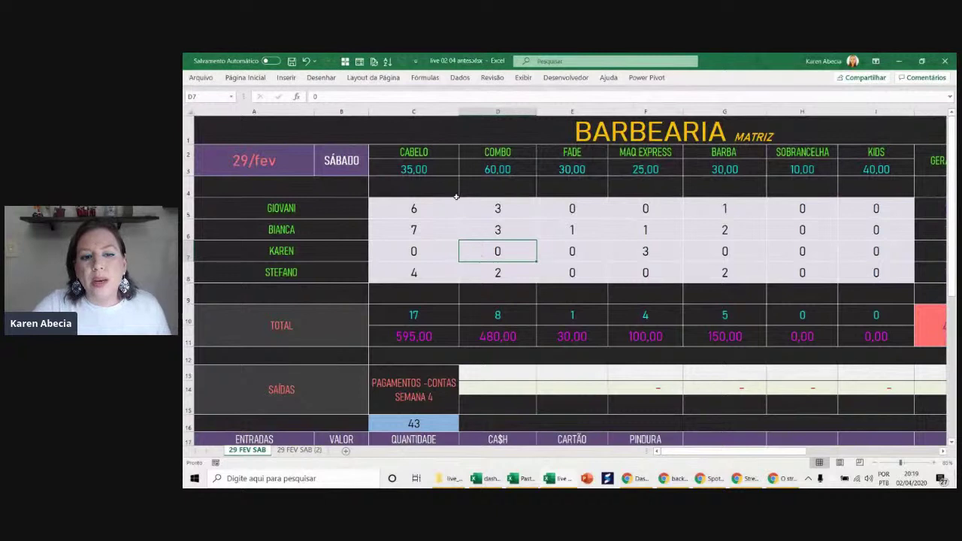
left_click(442, 168)
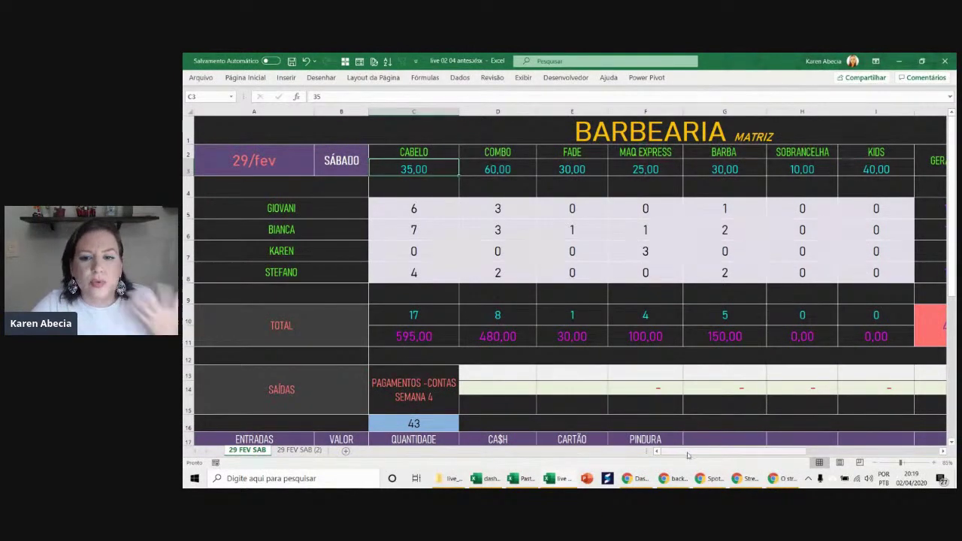
left_click_drag(682, 452, 748, 442)
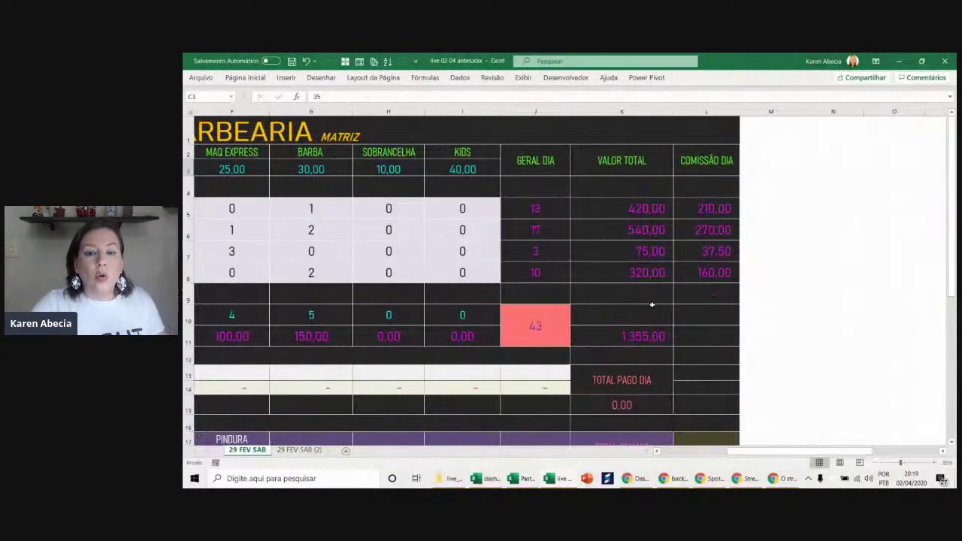
- Inspect the GERAL DIA formula in J5 and the half-of-total COMISSÃO DIA formula in L5
double_click(519, 208)
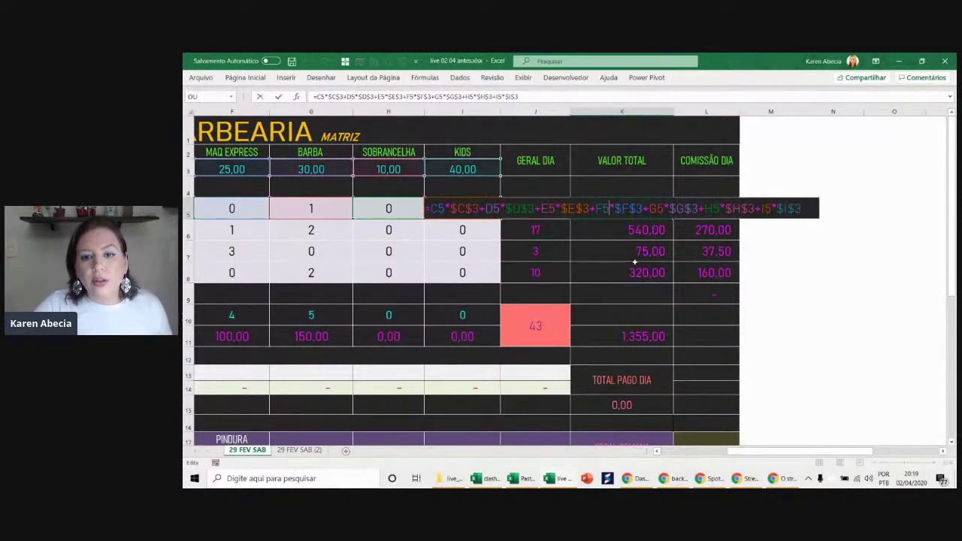
key("Return")
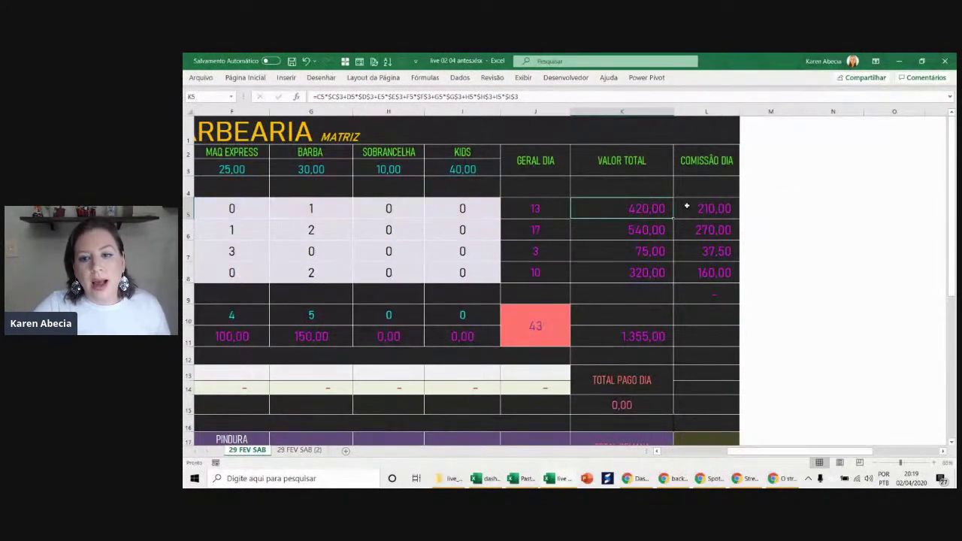
double_click(703, 208)
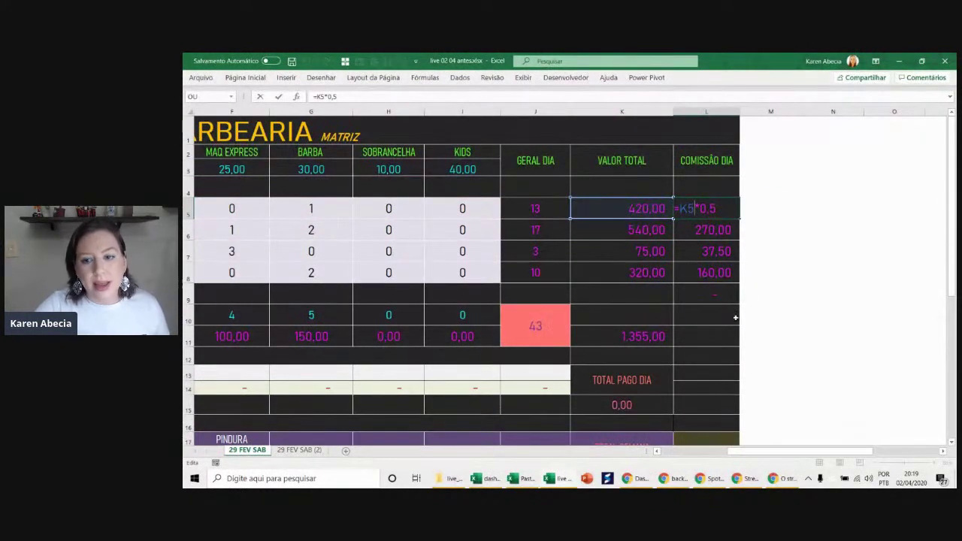
key("ctrl+Return")
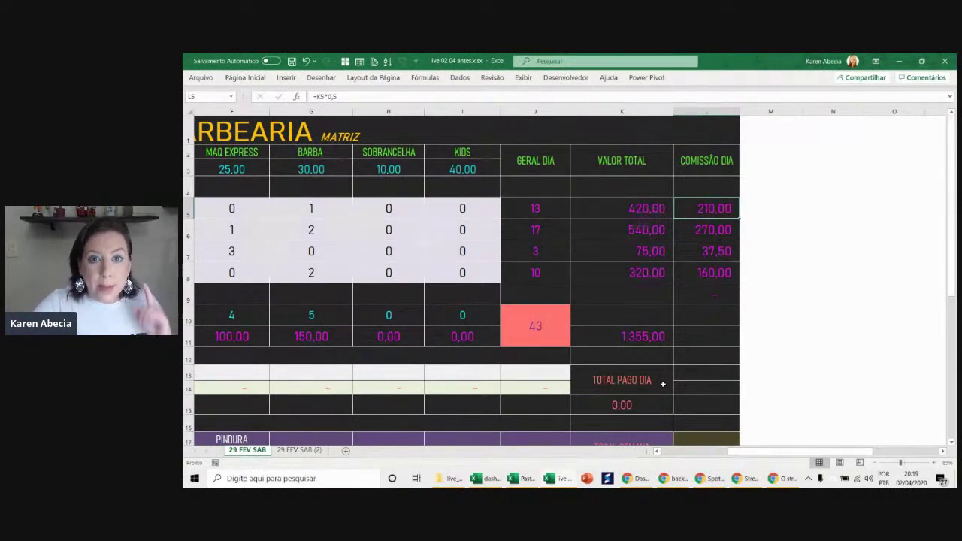
- Highlight the GERAL DIA, VALOR TOTAL and COMISSÃO DIA columns and check J10's =SOMA(J5:J8) total of 43
left_click_drag(557, 173, 546, 273)
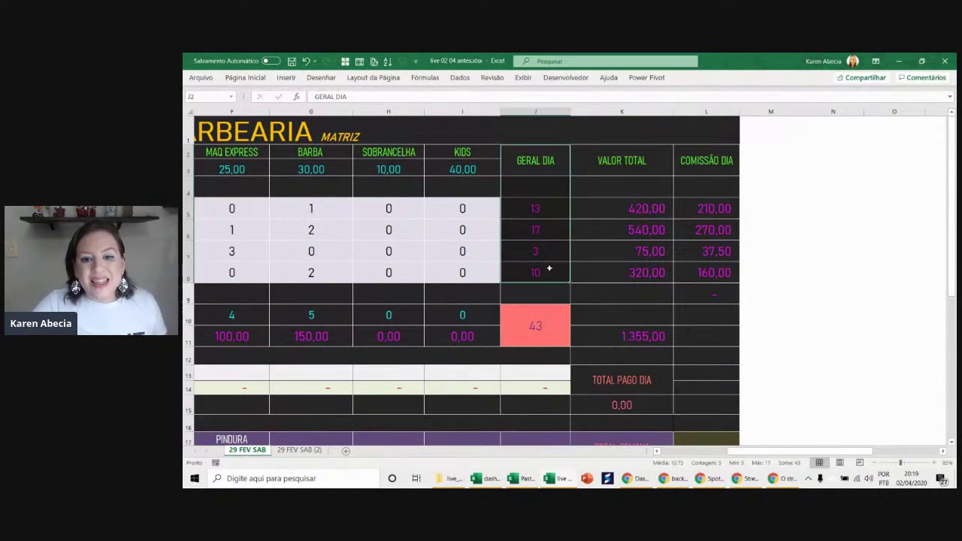
left_click_drag(597, 176, 608, 261)
left_click_drag(701, 160, 696, 285)
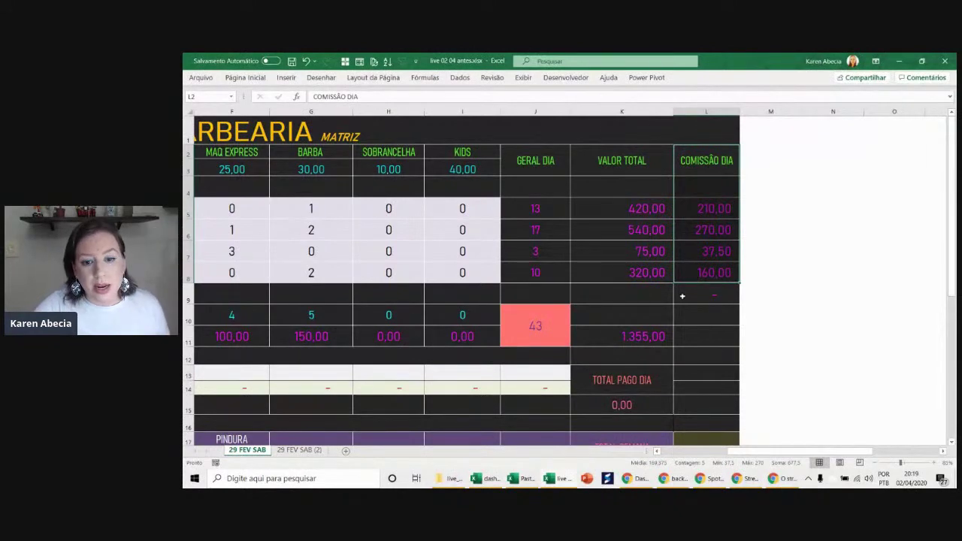
double_click(547, 332)
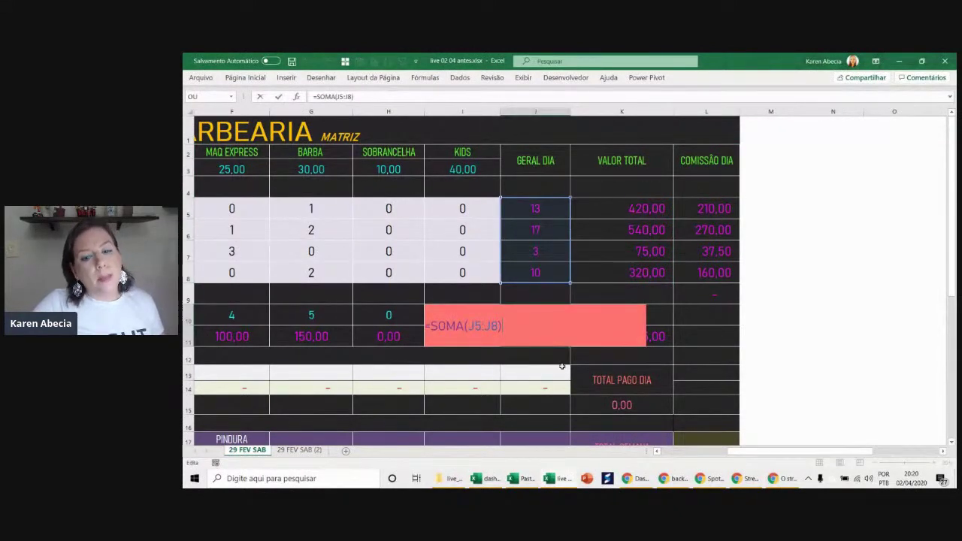
key("Escape")
left_click_drag(764, 451, 596, 388)
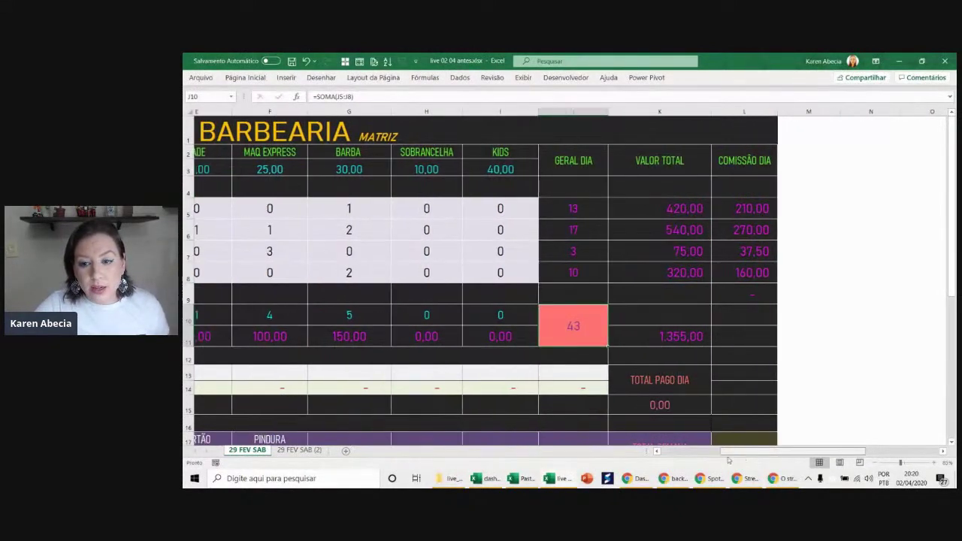
scroll(596, 388, "down", 1, "ctrl")
scroll(596, 388, "down", 1, "ctrl")
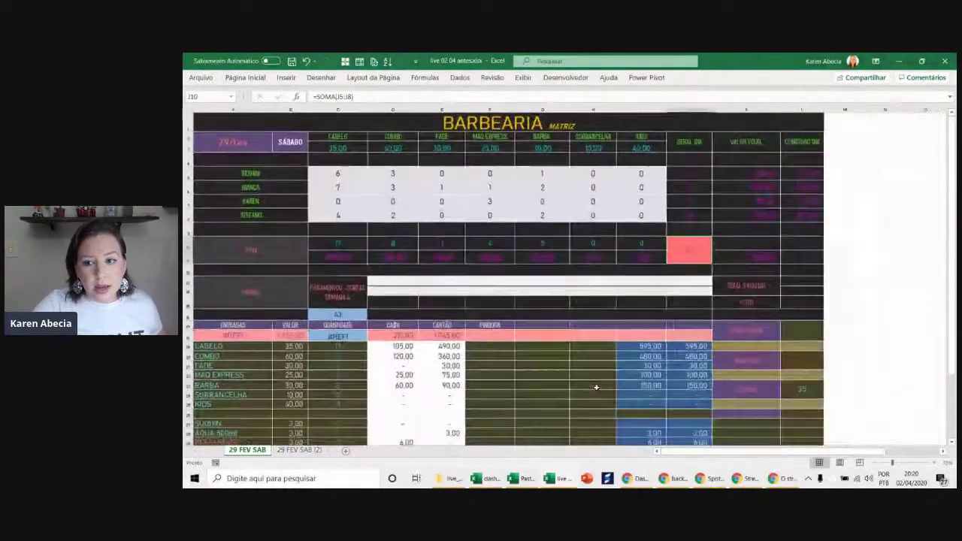
left_click_drag(347, 177, 629, 217)
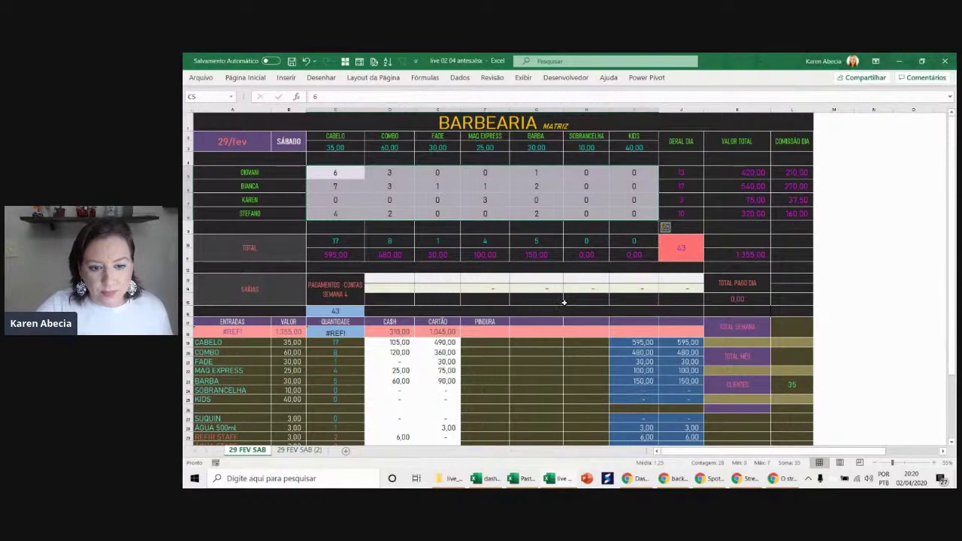
scroll(562, 300, "down", 2)
scroll(562, 301, "down", 1)
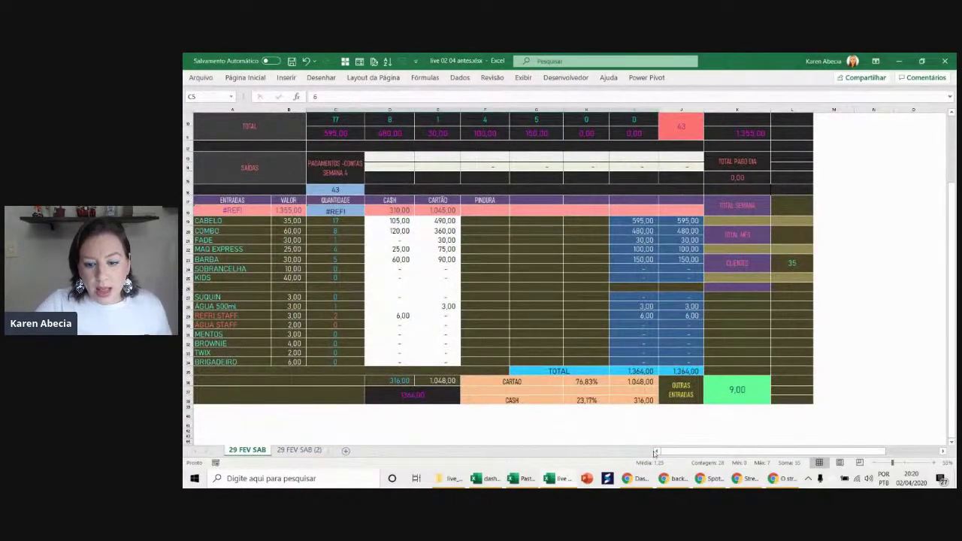
left_click(496, 286)
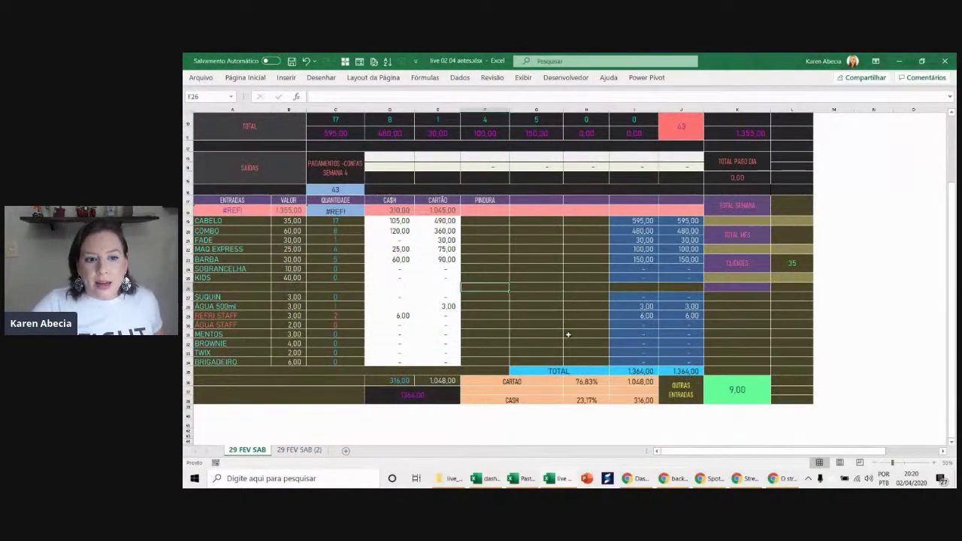
scroll(555, 332, "up", 1)
scroll(554, 333, "up", 1)
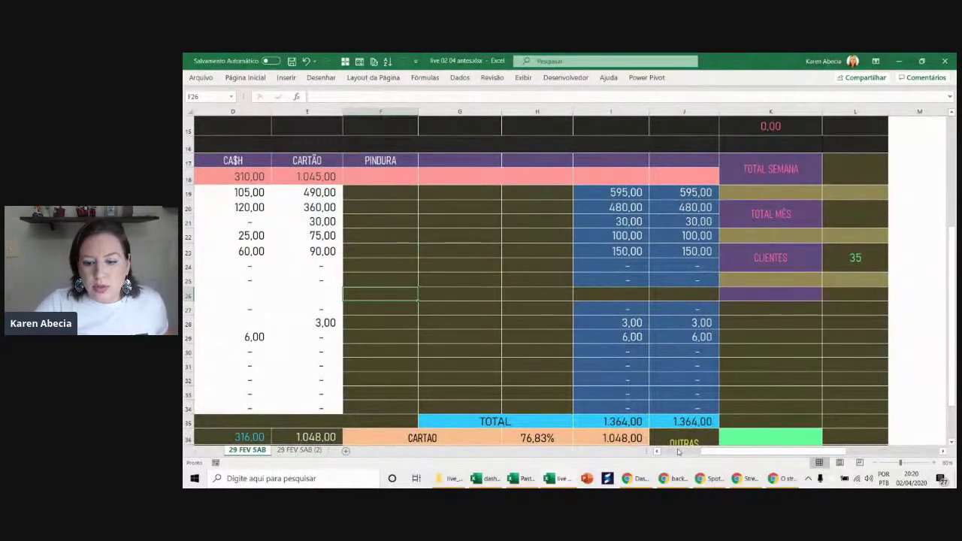
left_click(679, 451)
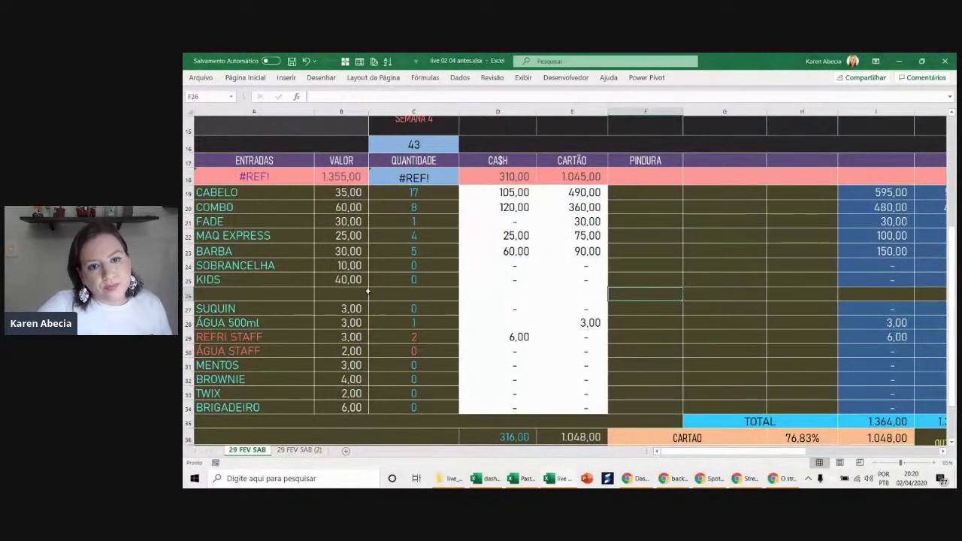
scroll(367, 290, "up", 5)
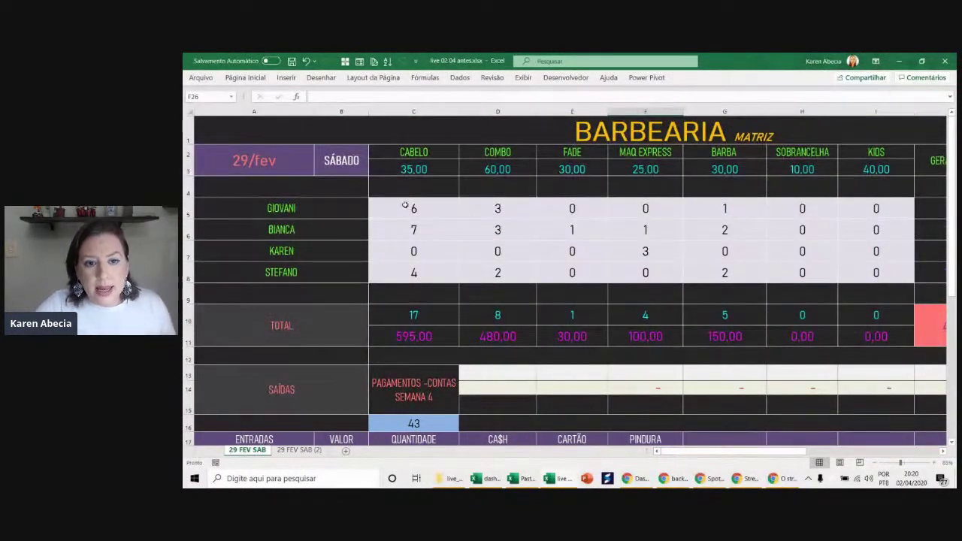
left_click_drag(421, 157, 579, 155)
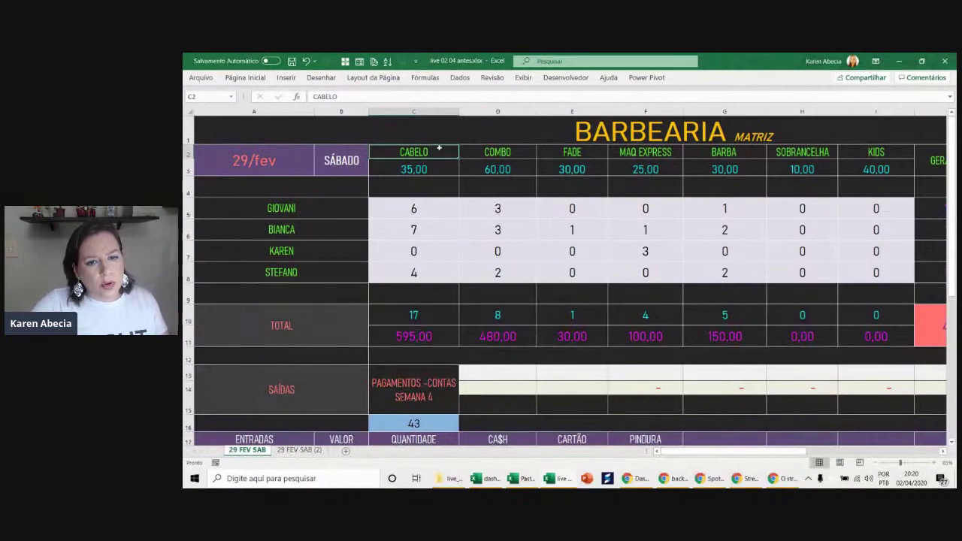
left_click_drag(579, 155, 876, 155)
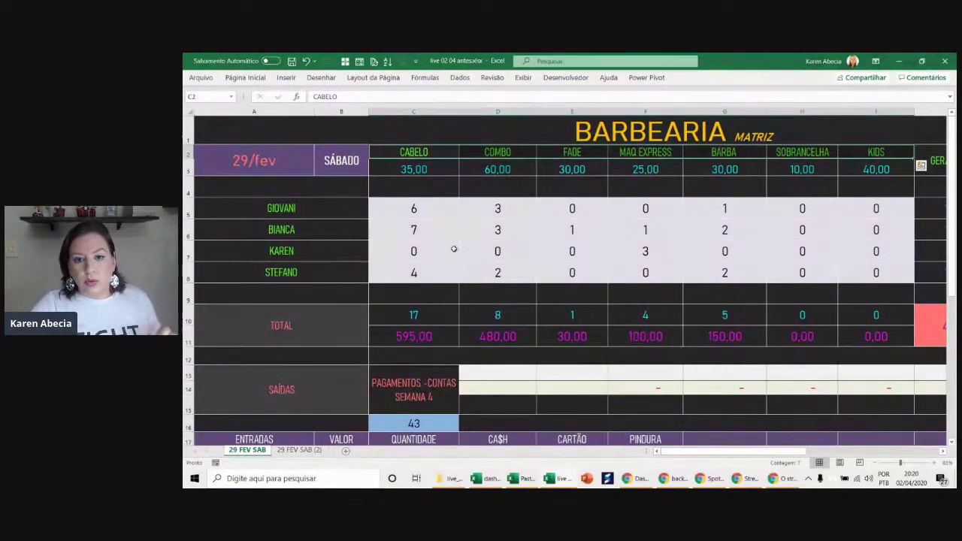
left_click(402, 152)
scroll(390, 230, "down", 5)
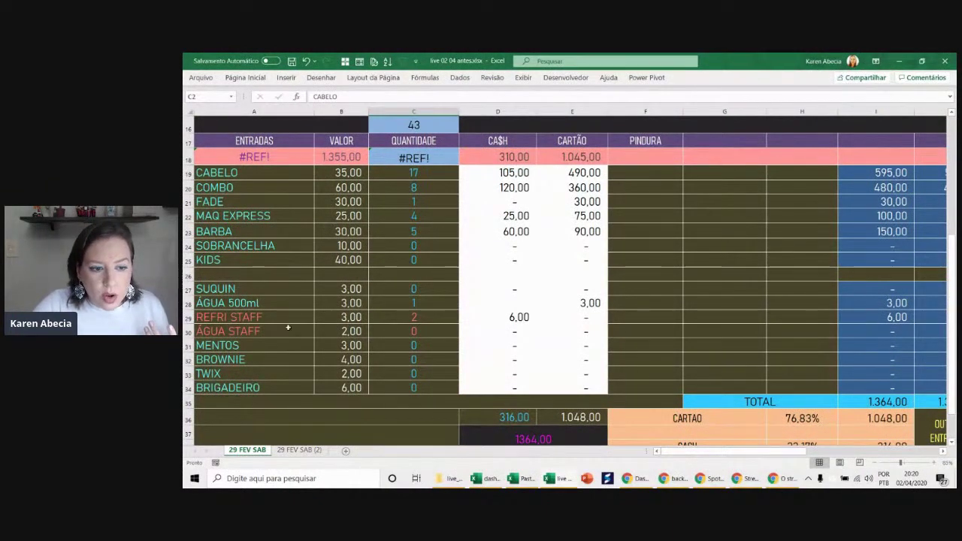
left_click(259, 304)
left_click(275, 346)
key("Up")
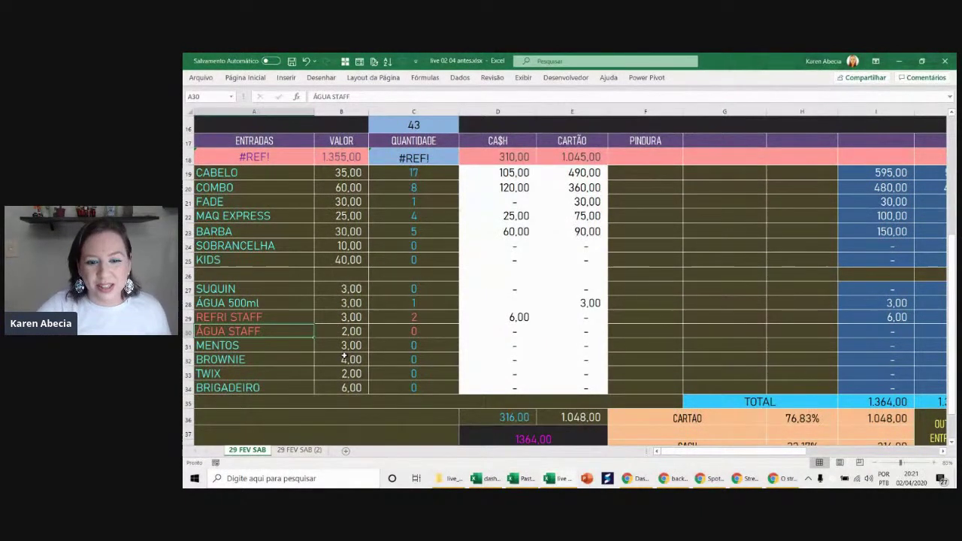
left_click(503, 234)
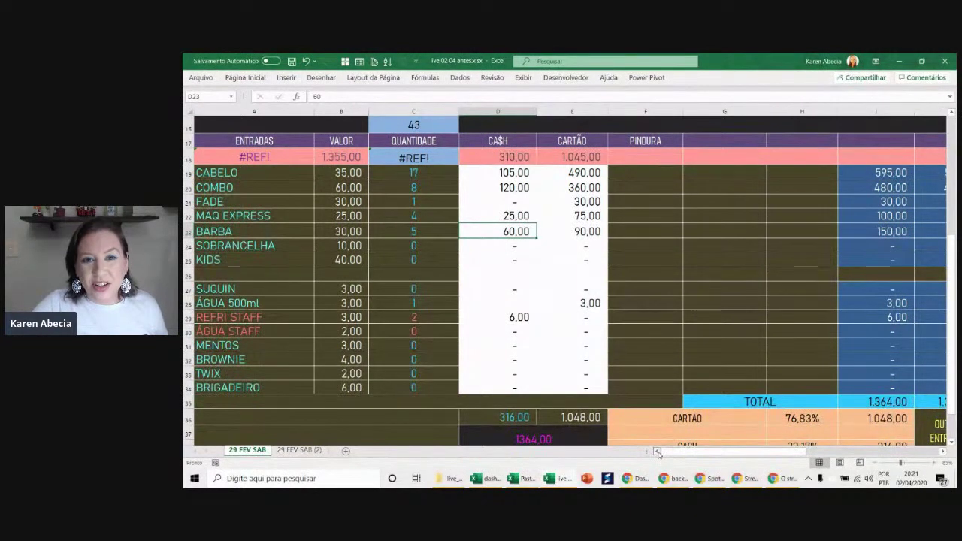
left_click(346, 260)
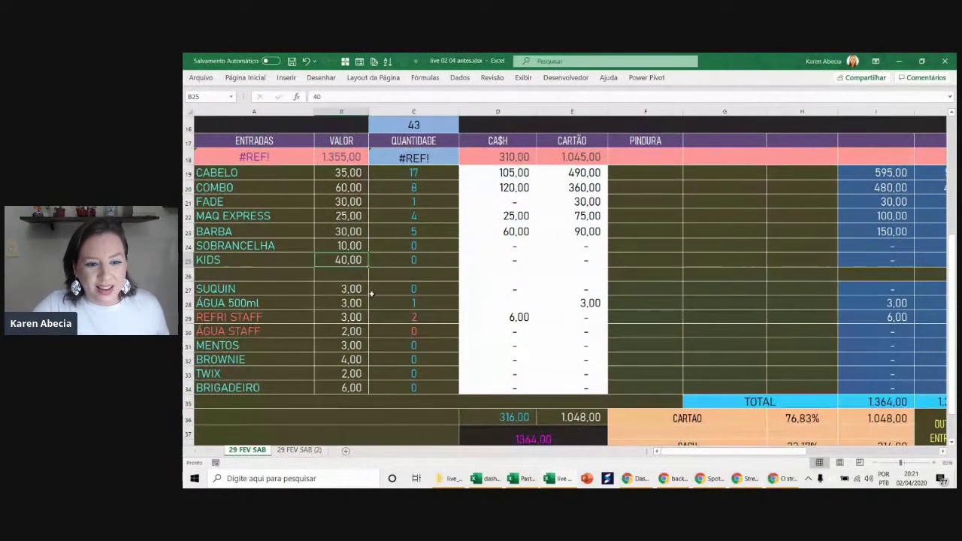
left_click(360, 289)
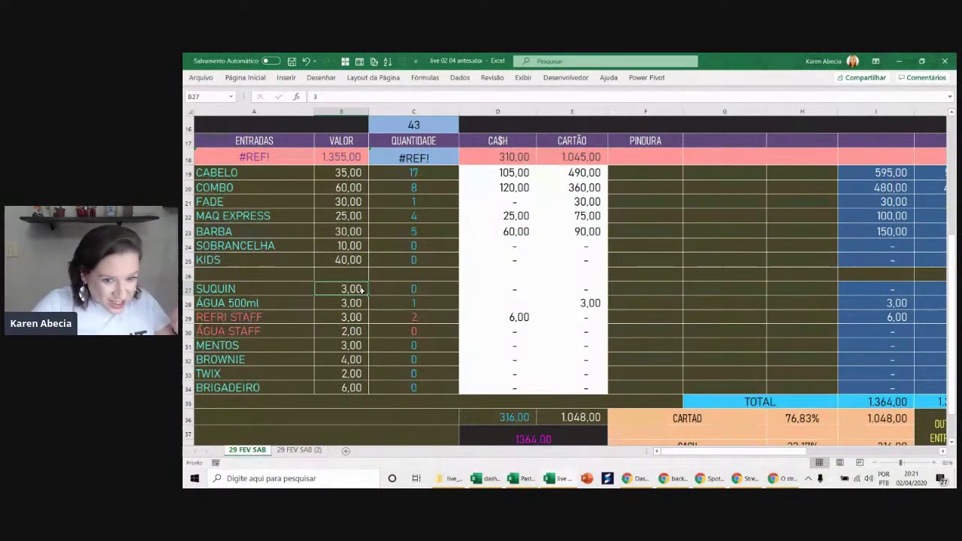
left_click(413, 173)
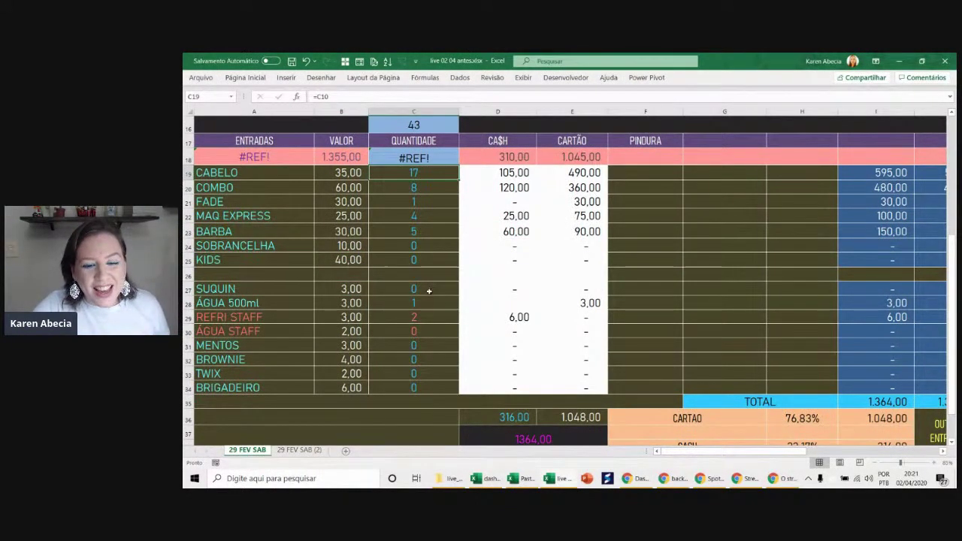
left_click_drag(308, 172, 338, 387)
left_click(339, 387)
left_click(370, 386)
key("Left")
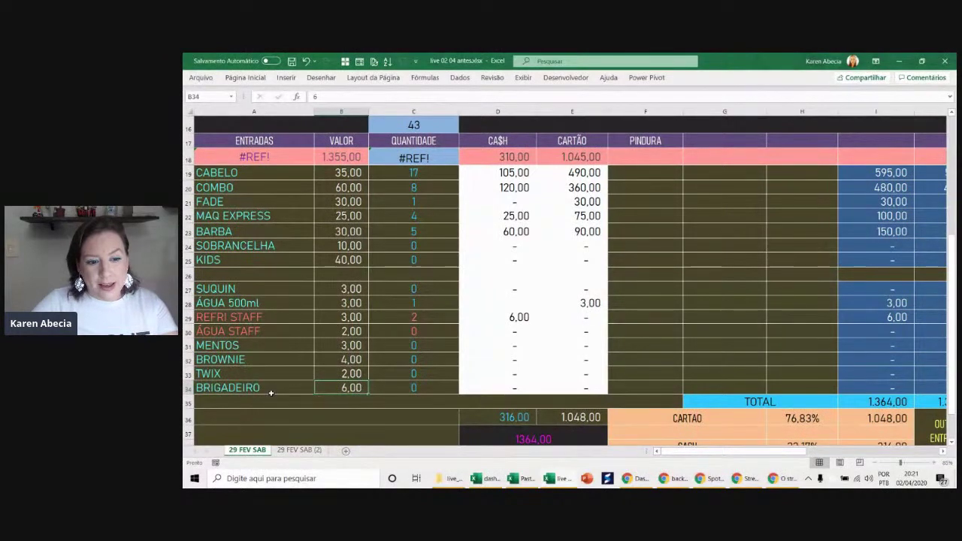
left_click_drag(270, 392, 290, 178)
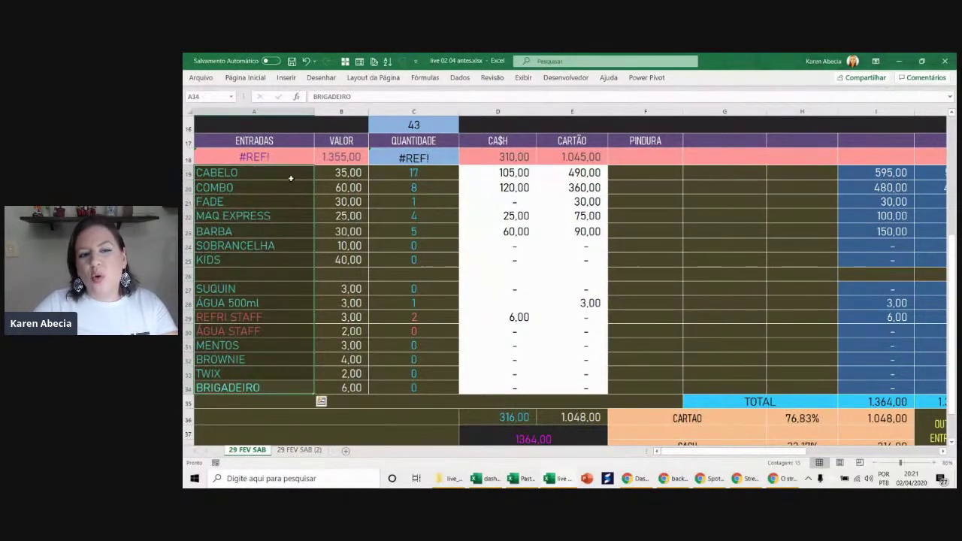
left_click(304, 259)
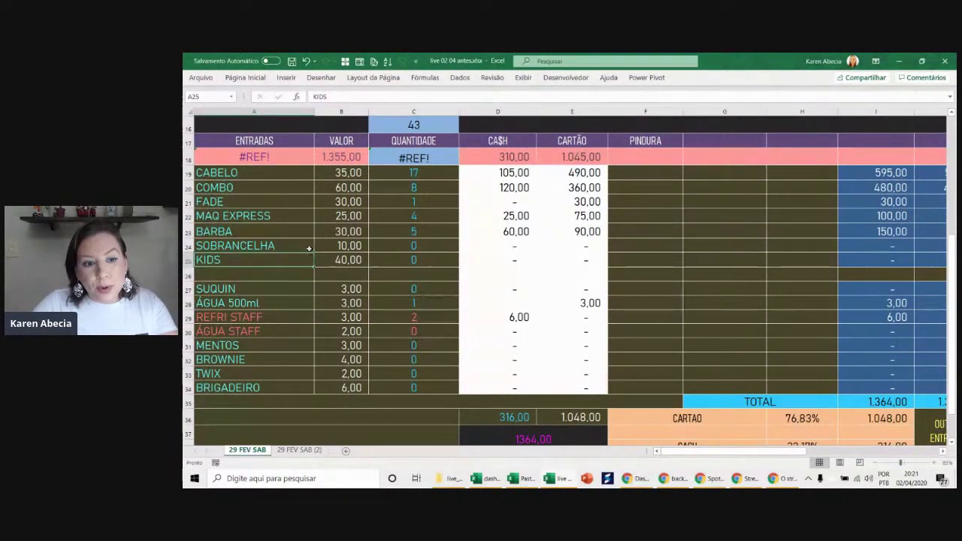
left_click_drag(326, 177, 373, 229)
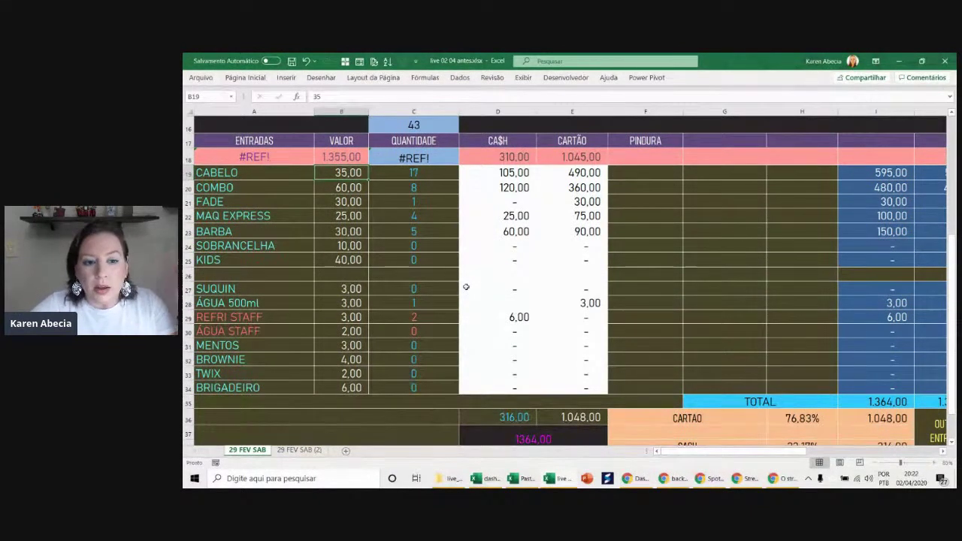
left_click_drag(295, 172, 335, 384)
left_click(335, 384)
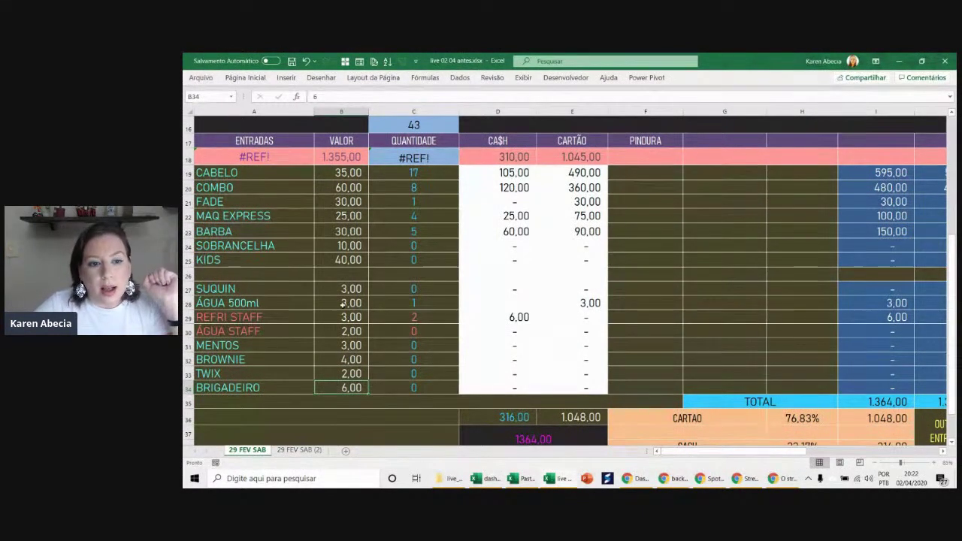
left_click(342, 172)
left_click_drag(308, 176, 335, 383)
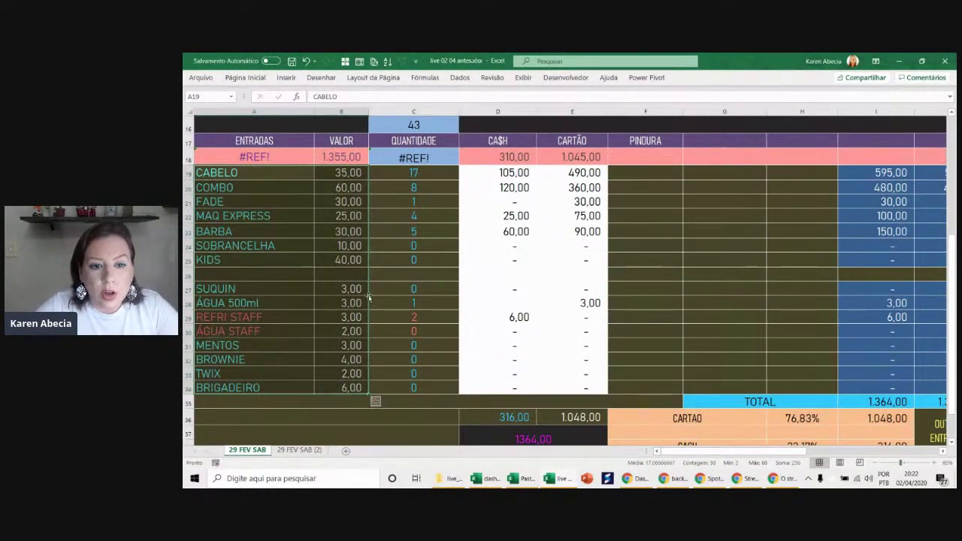
left_click(396, 175)
left_click(408, 187)
left_click(414, 202)
left_click(421, 230)
left_click(429, 260)
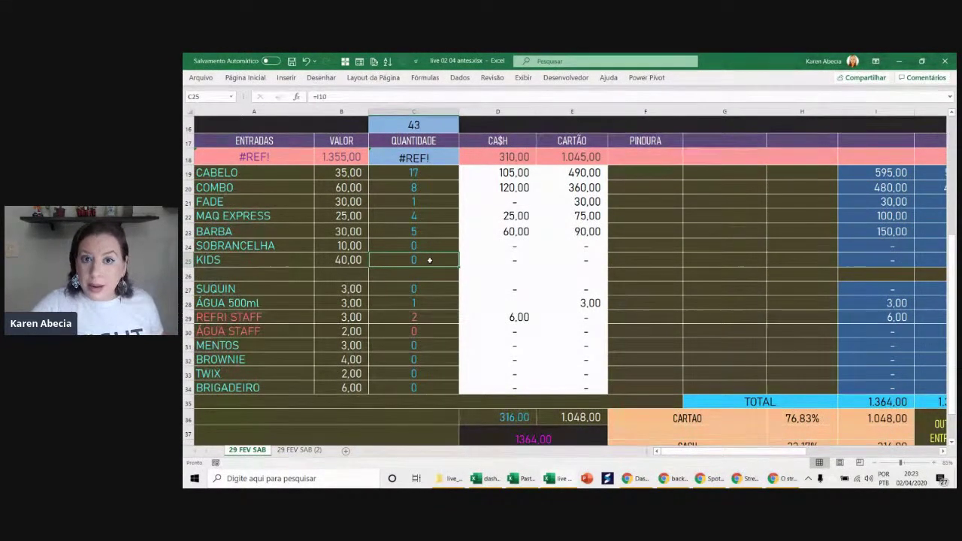
left_click(479, 256)
left_click(489, 245)
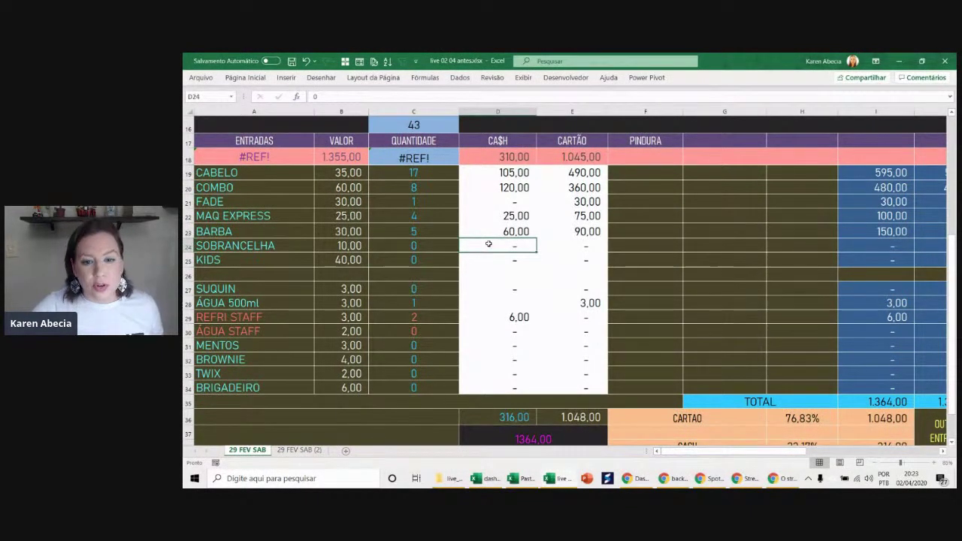
key("Up")
key("Up")
key("Up")
key("Up")
key("Up")
left_click(490, 187)
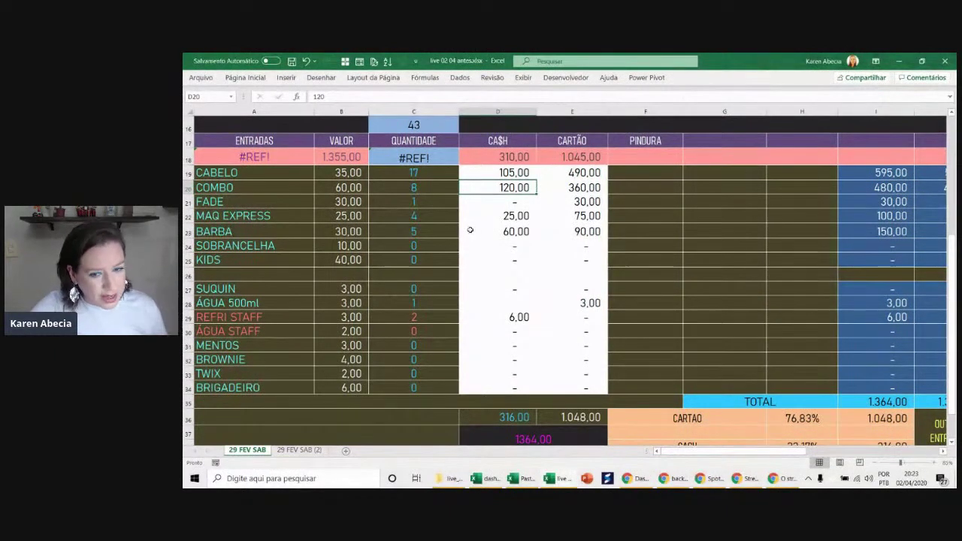
left_click(508, 214)
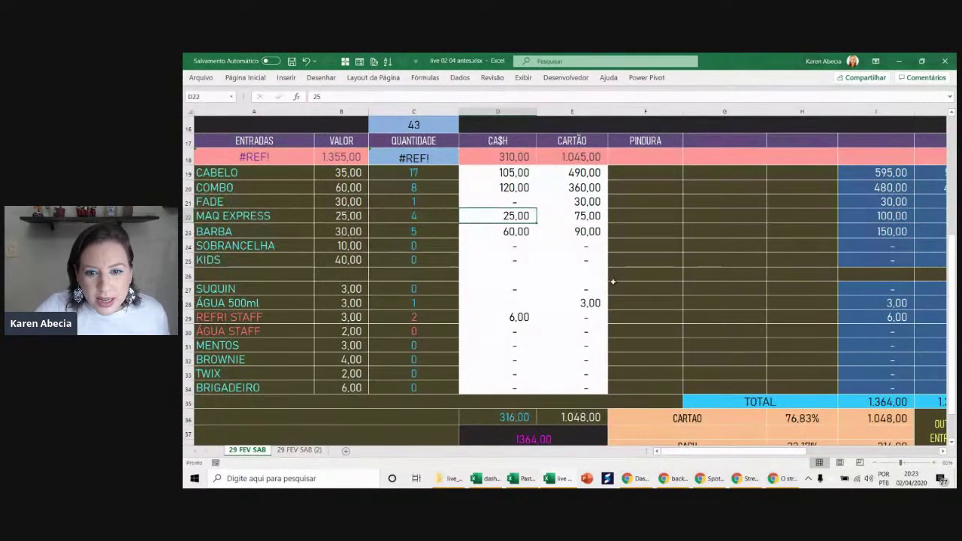
left_click(297, 173)
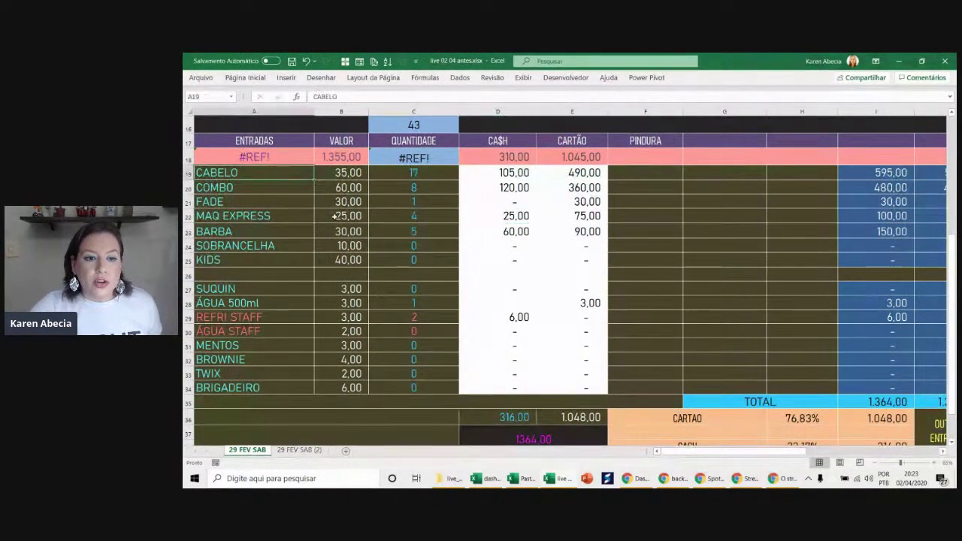
left_click(348, 174)
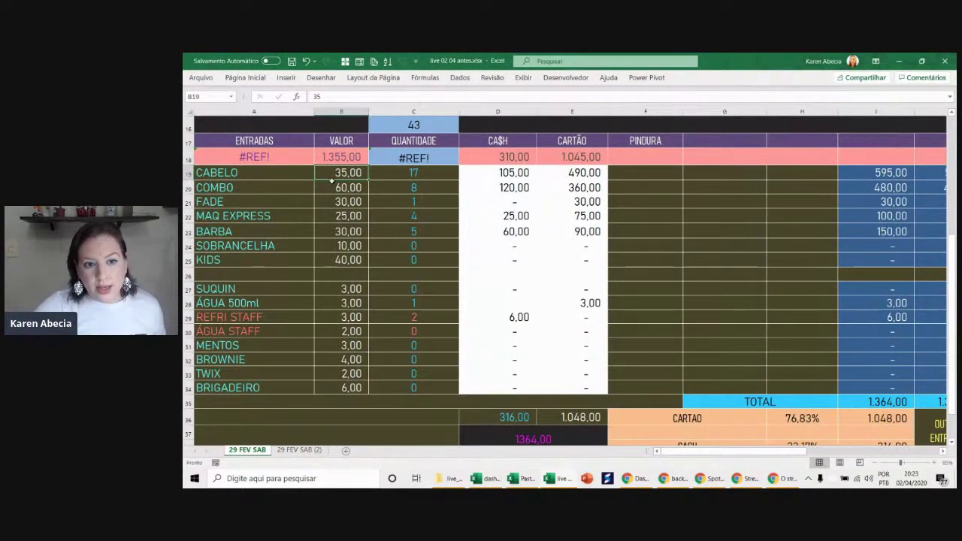
left_click_drag(333, 175, 340, 386)
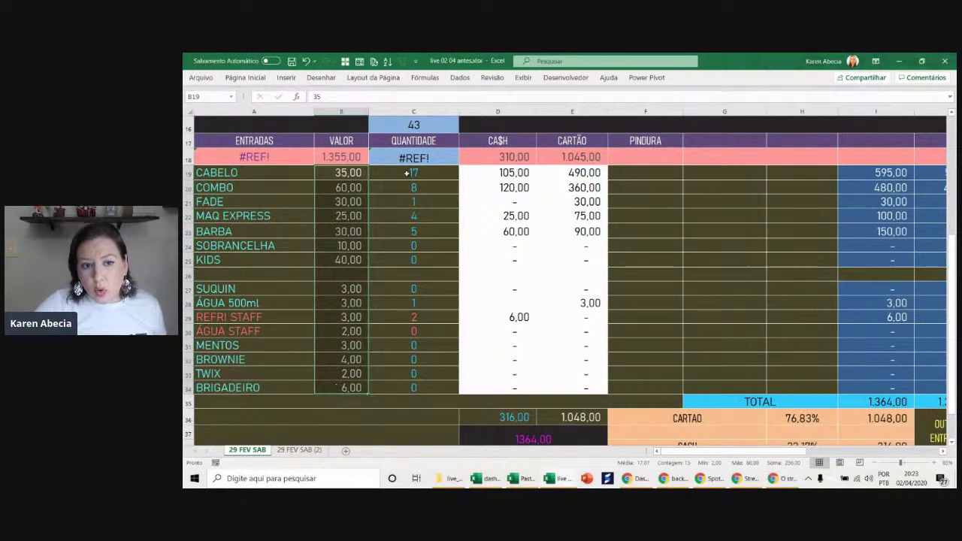
left_click_drag(407, 173, 410, 387)
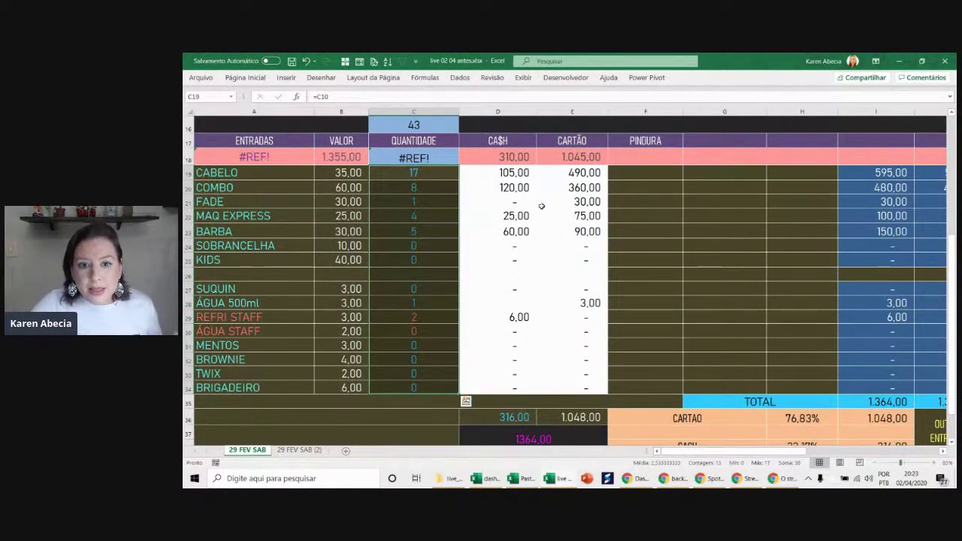
left_click_drag(535, 173, 538, 192)
left_click(537, 194)
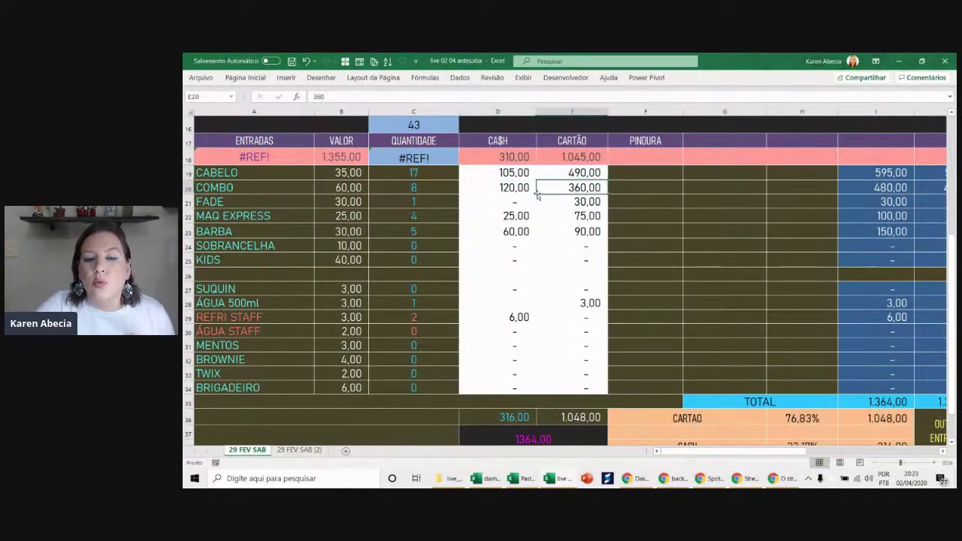
mouse_move(510, 140)
left_mouse_down()
mouse_move(532, 385)
mouse_move(571, 386)
left_mouse_up()
left_click(568, 232)
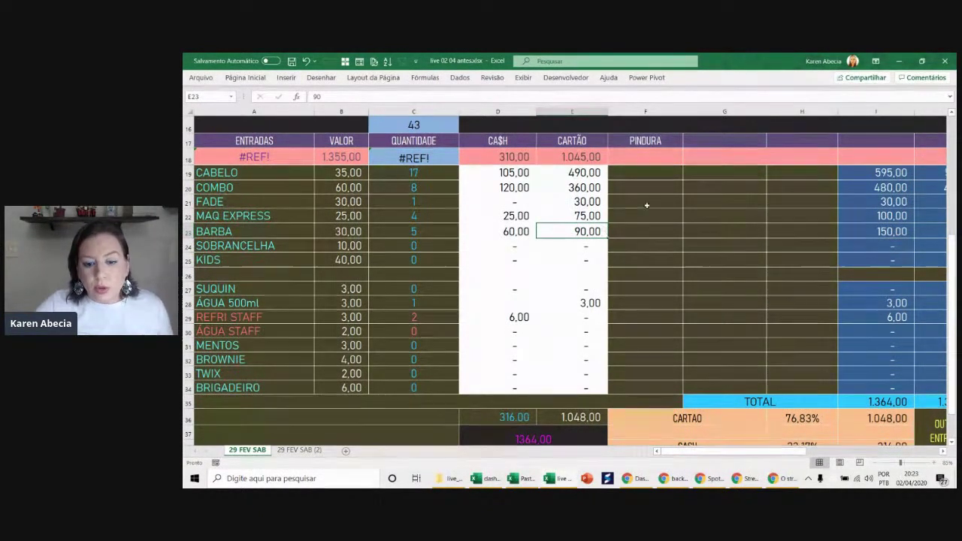
scroll(646, 210, "down", 1)
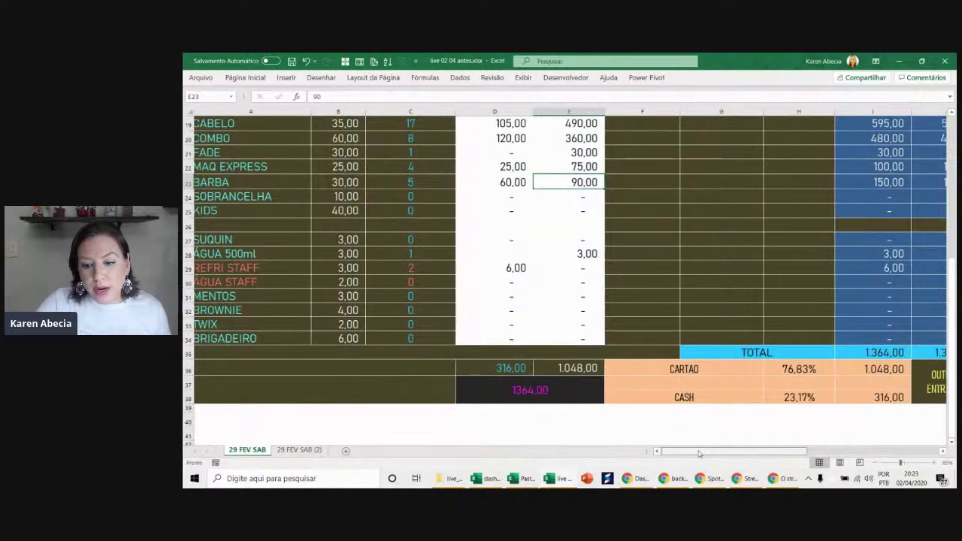
left_click_drag(696, 451, 752, 452)
scroll(759, 368, "up", 2)
scroll(714, 353, "up", 2)
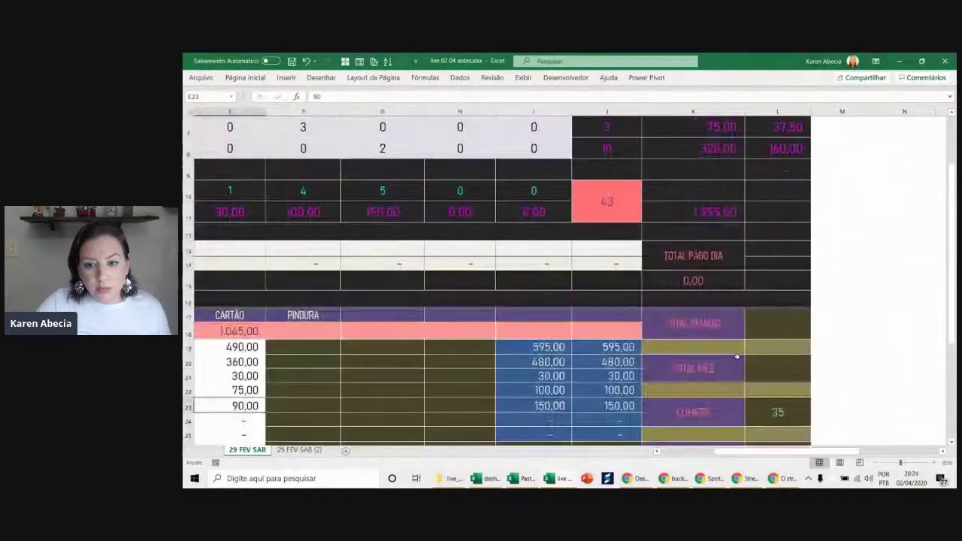
scroll(676, 343, "down", 1)
scroll(677, 343, "down", 2)
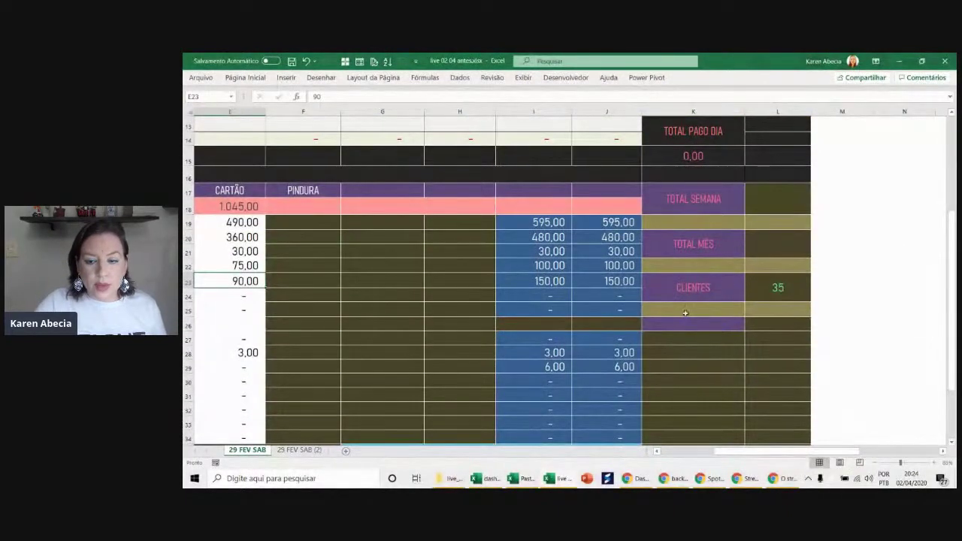
left_click(726, 200)
left_click(725, 245)
left_click(726, 287)
left_click(727, 324)
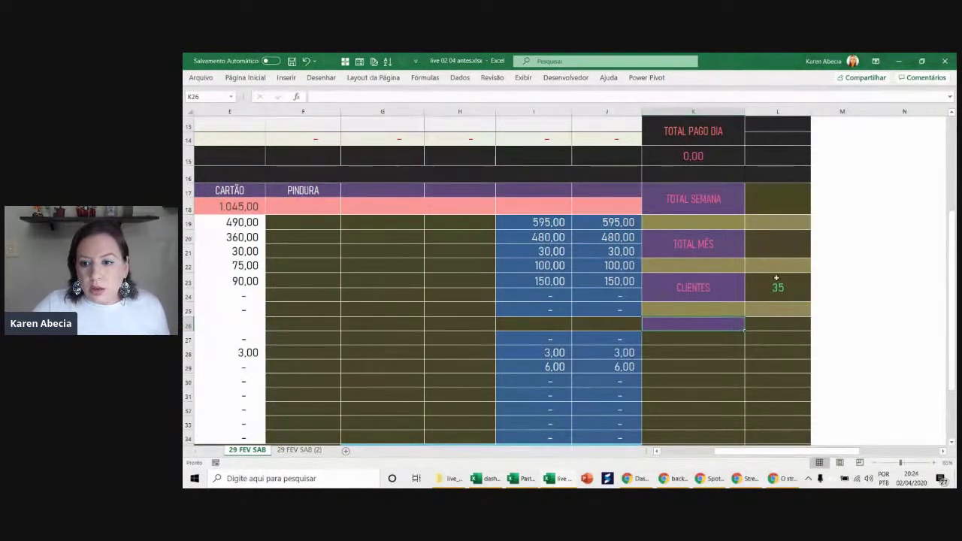
left_click(835, 212)
left_click(826, 191)
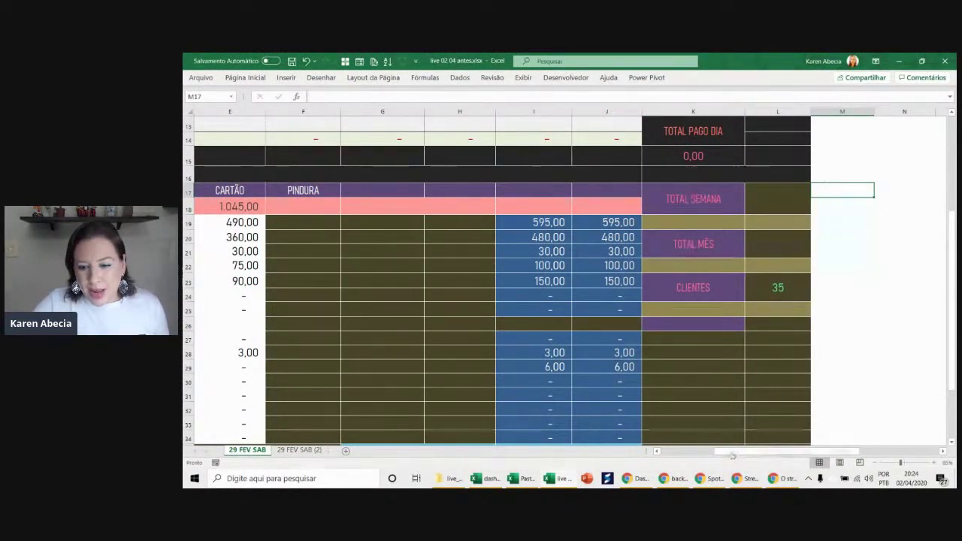
left_click_drag(726, 456, 671, 455)
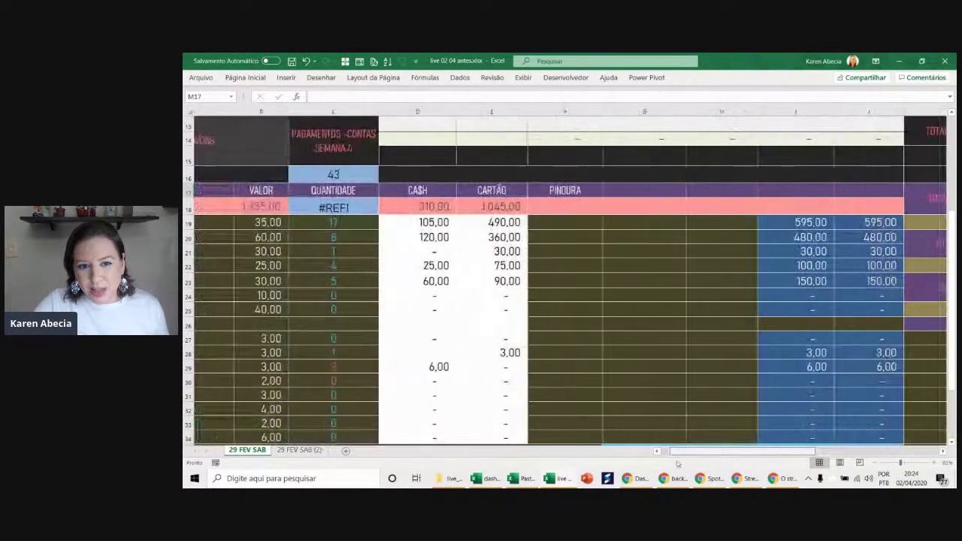
left_click(413, 295)
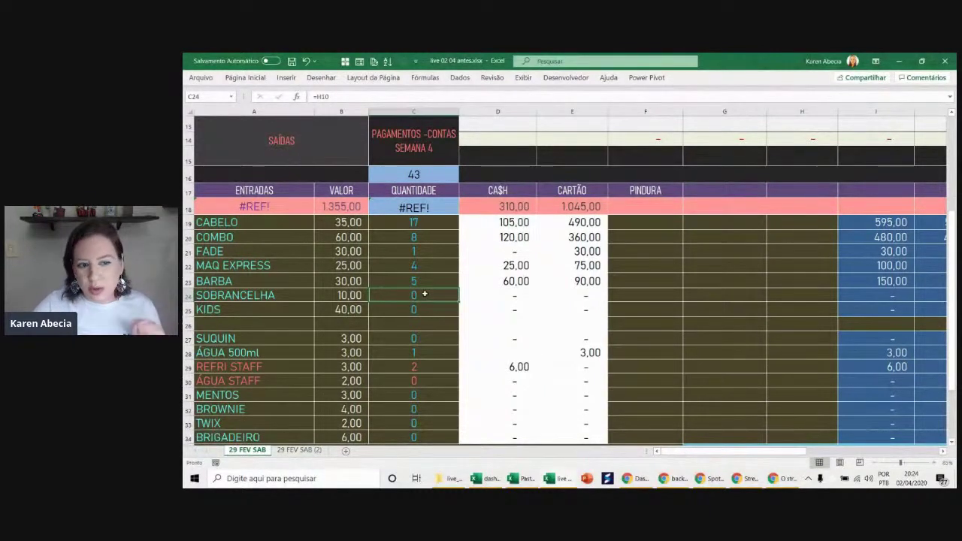
left_click(437, 280)
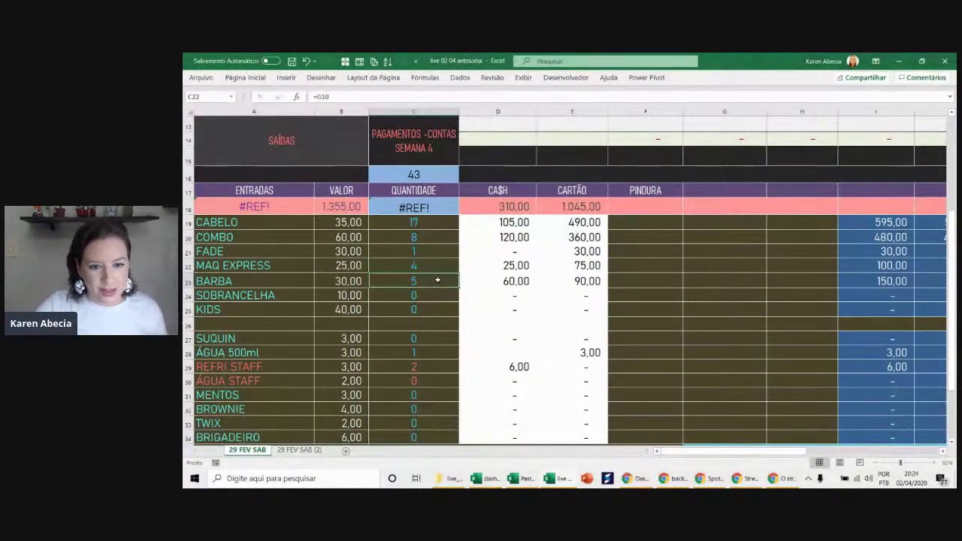
left_click(434, 297)
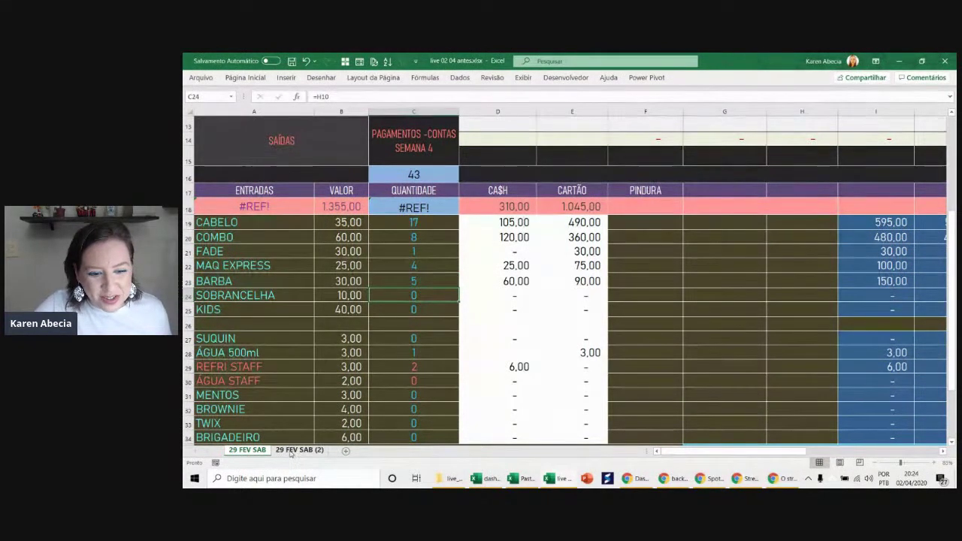
key("alt+Tab")
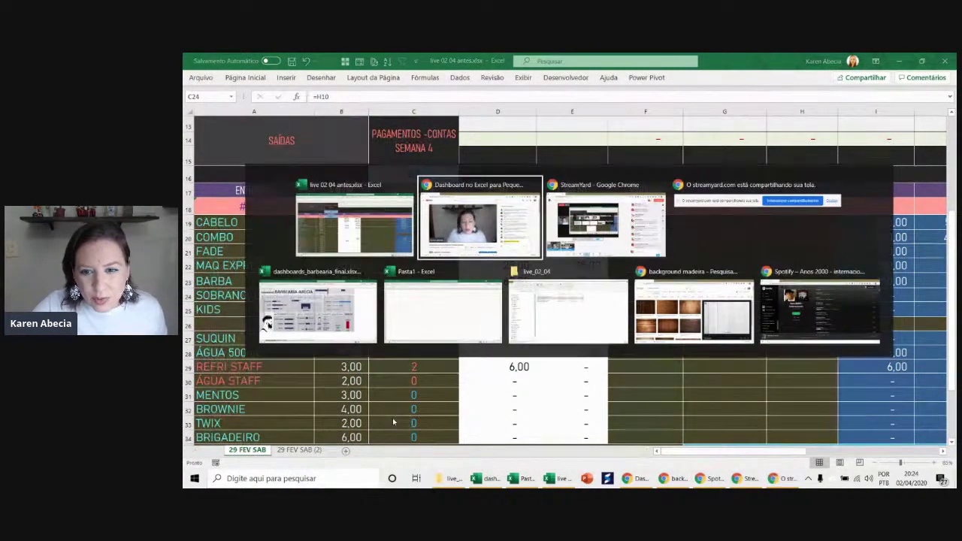
key("alt+Tab")
key("alt+Tab")
key("alt+Tab")
key("alt+Tab")
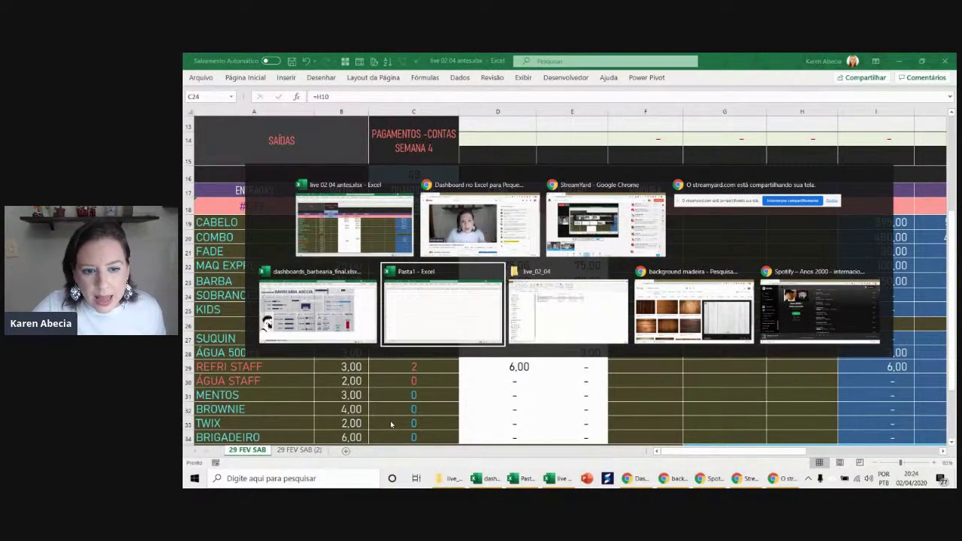
key("alt+shift+Tab")
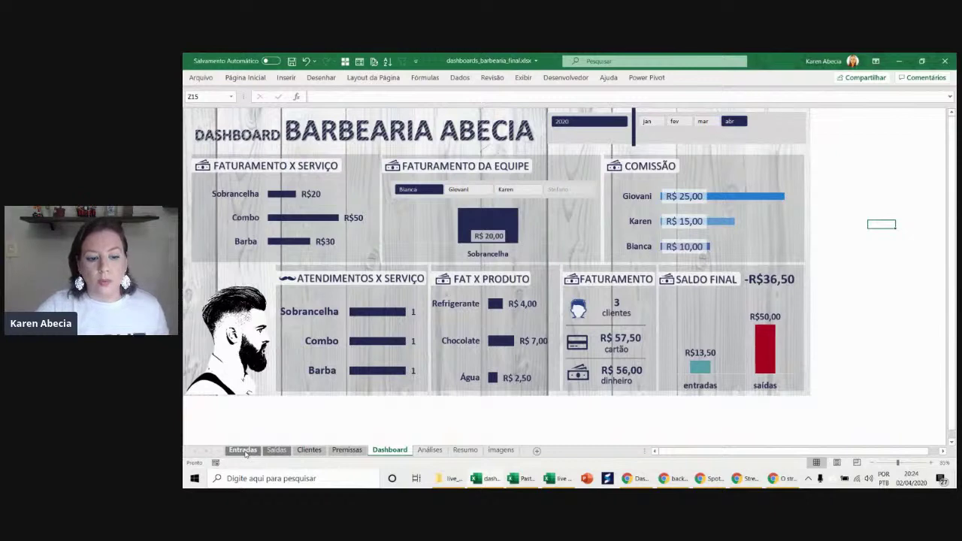
left_click(347, 449)
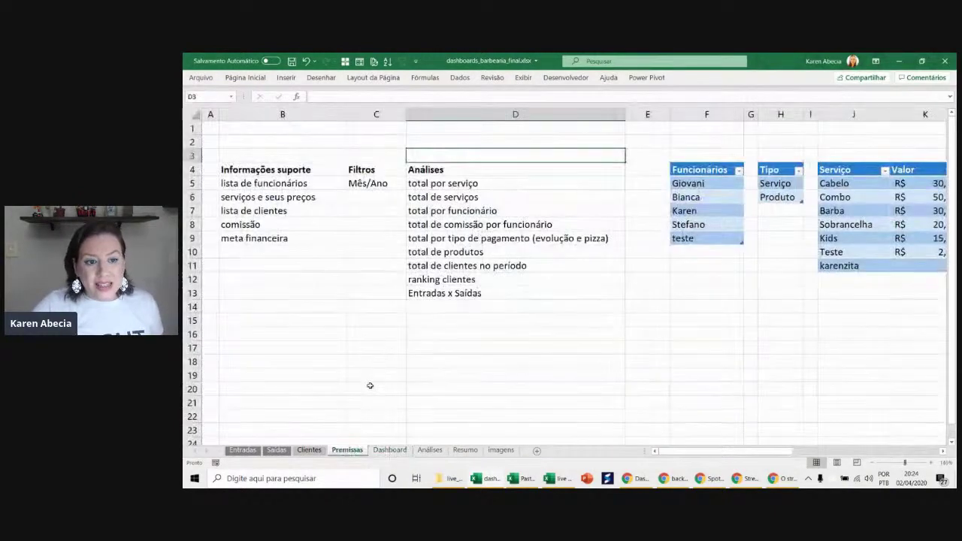
left_click(329, 347)
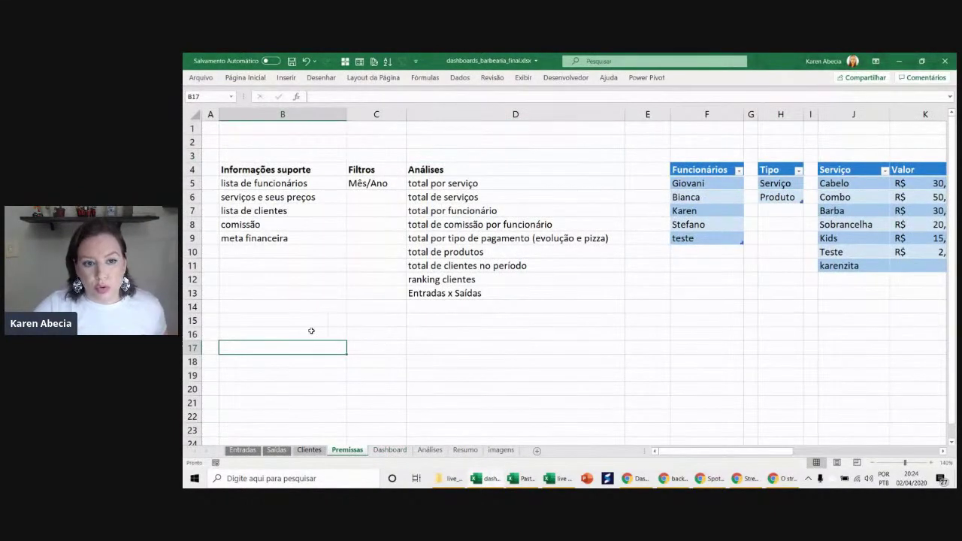
scroll(303, 323, "up", 2)
scroll(304, 324, "up", 2)
scroll(309, 326, "up", 1)
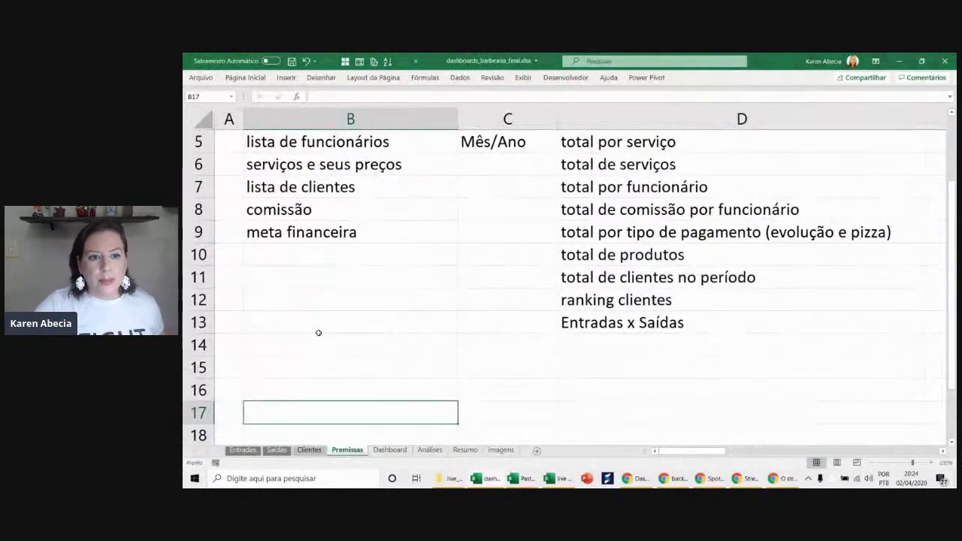
scroll(317, 330, "up", 1)
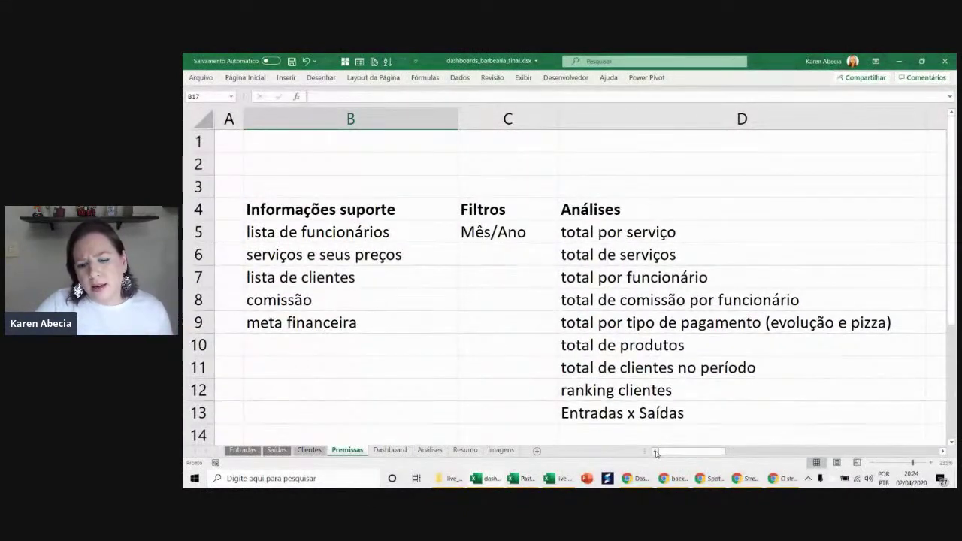
left_click(388, 233)
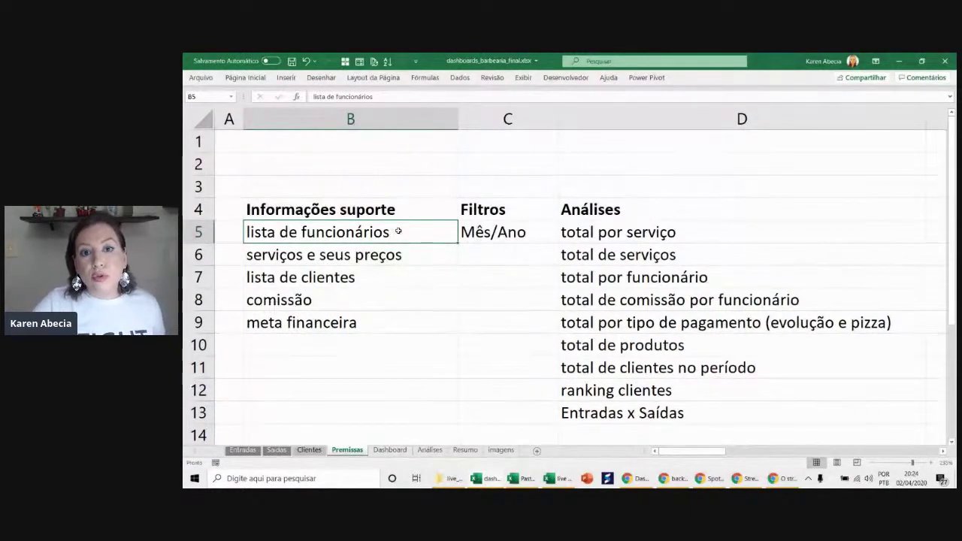
key("alt+Tab")
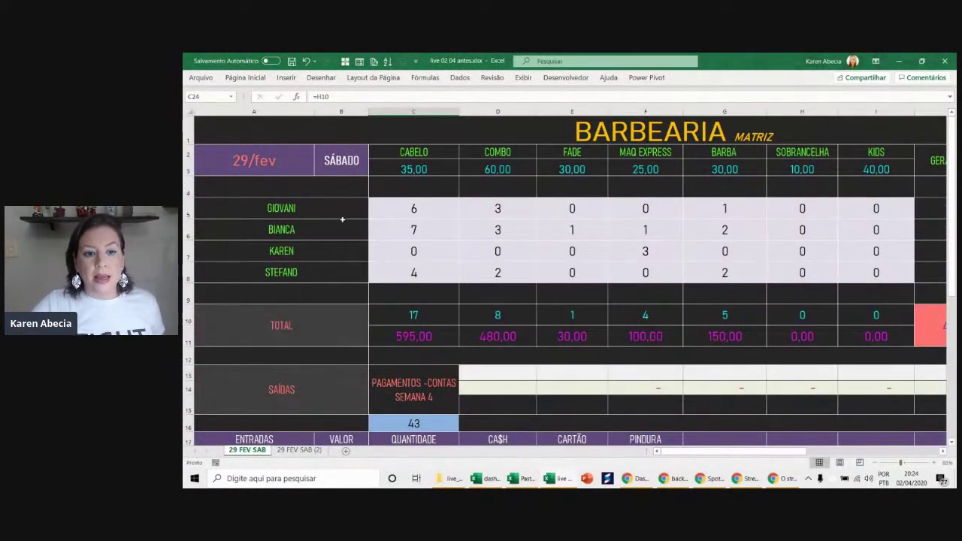
left_click_drag(342, 218, 343, 272)
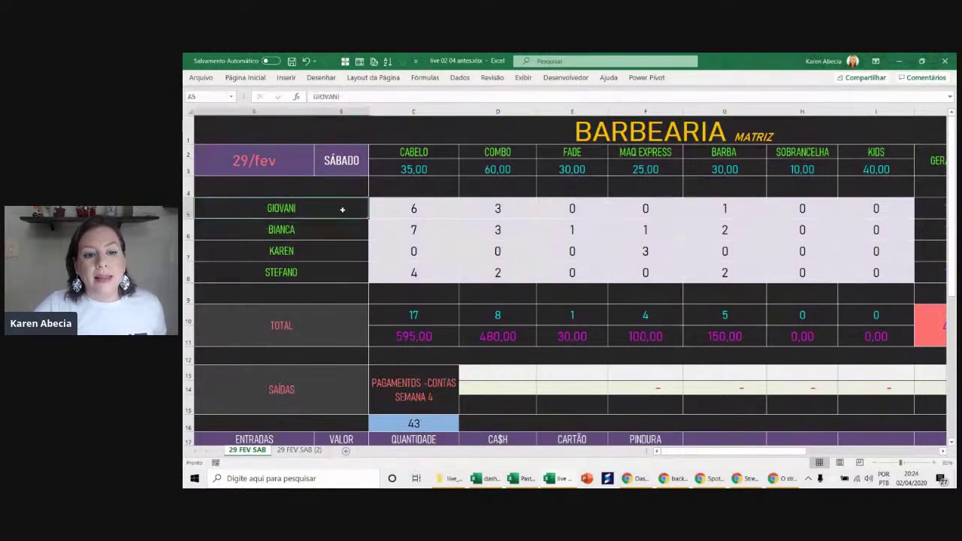
key("alt+Tab")
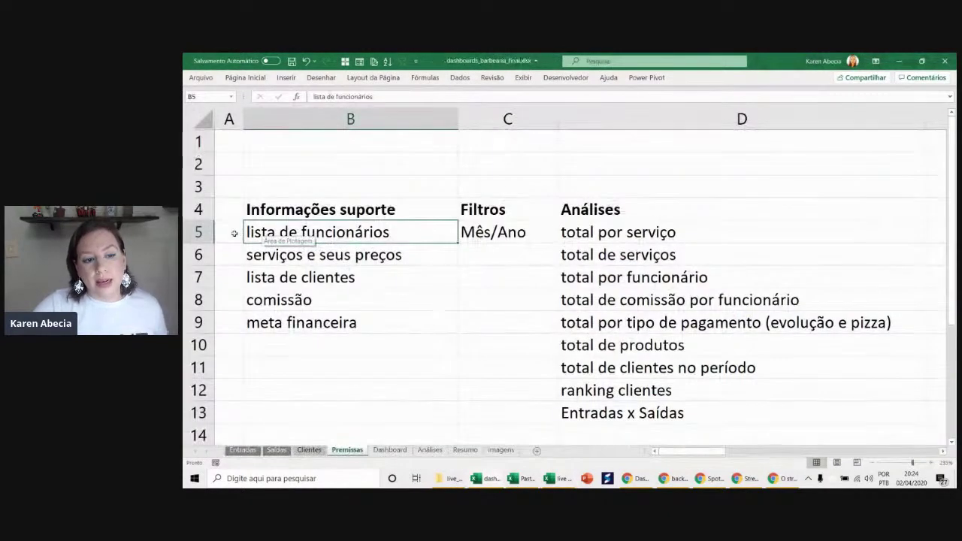
left_click_drag(229, 232, 350, 233)
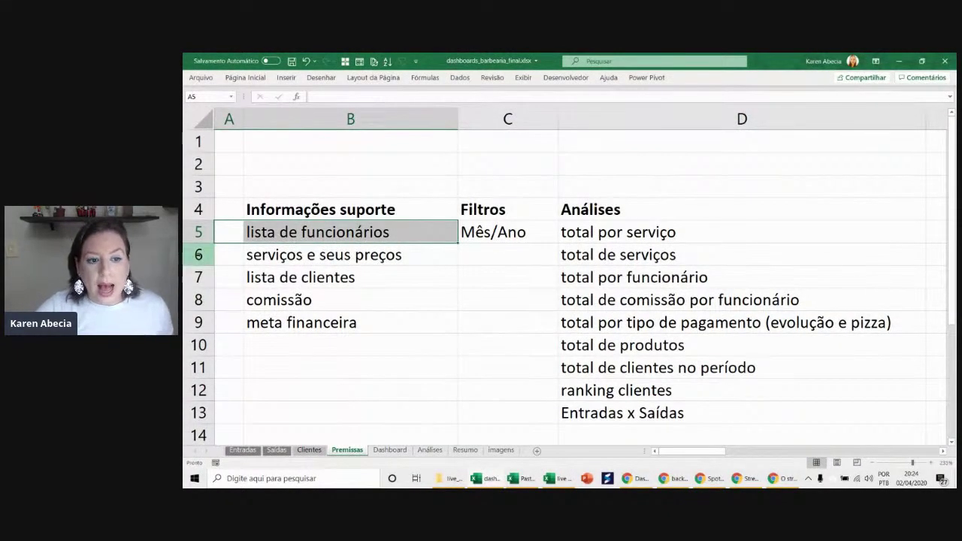
left_click_drag(224, 258, 406, 255)
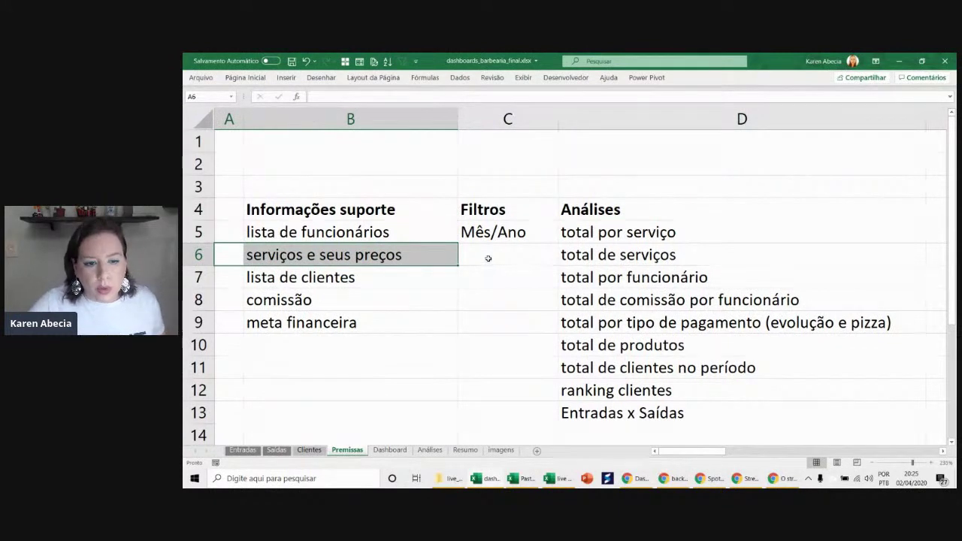
mouse_move(225, 258)
left_mouse_down()
mouse_move(256, 254)
mouse_move(256, 278)
mouse_move(301, 304)
left_mouse_up()
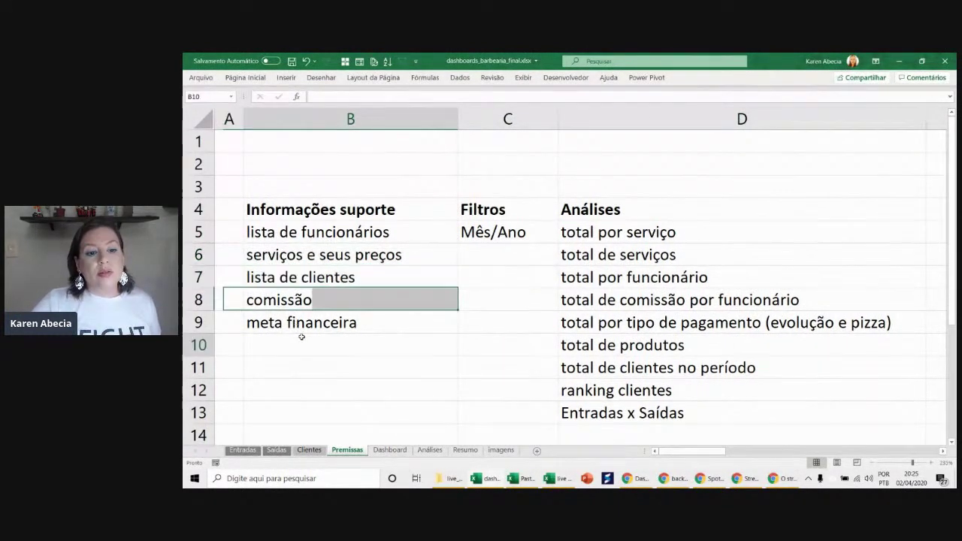
left_click(309, 275)
left_click(242, 276)
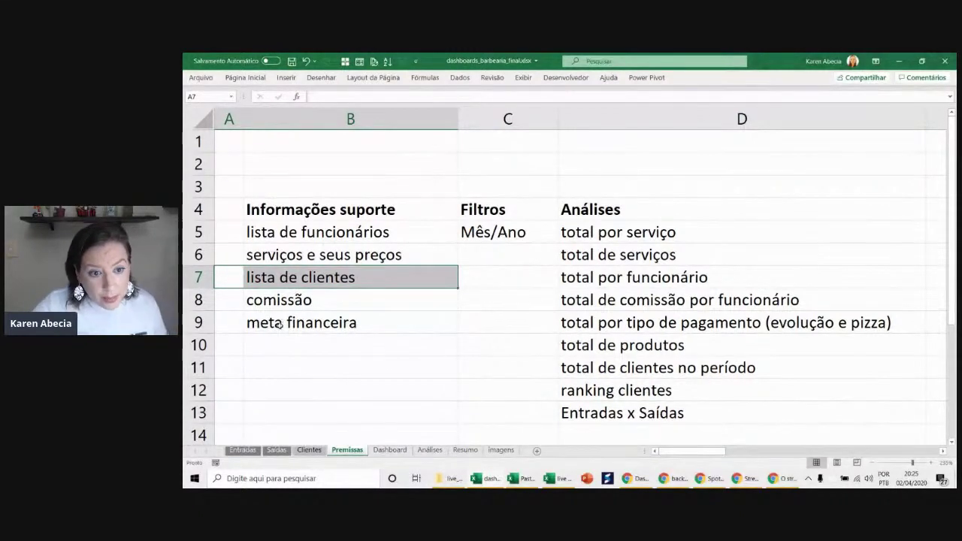
left_click(284, 278)
left_click(296, 307)
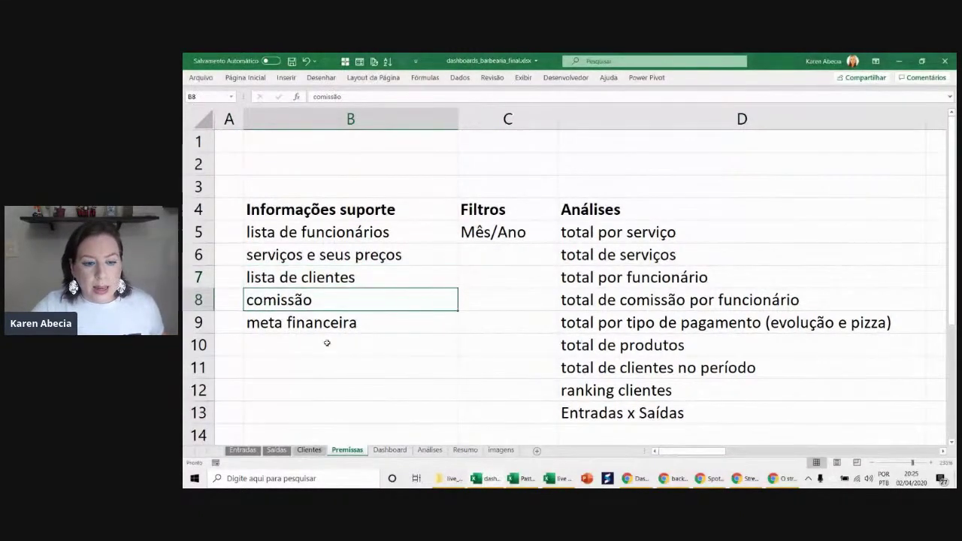
left_click_drag(234, 301, 259, 304)
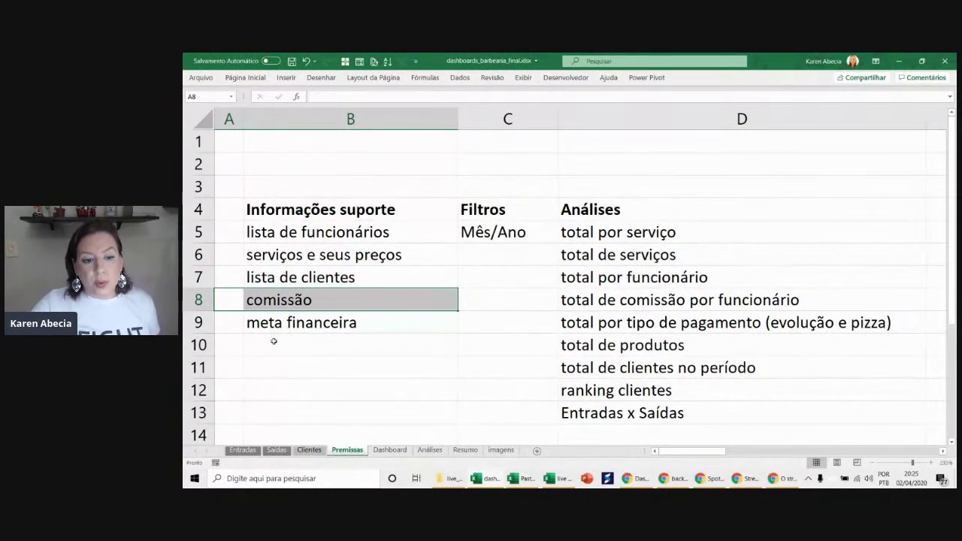
left_click(274, 324)
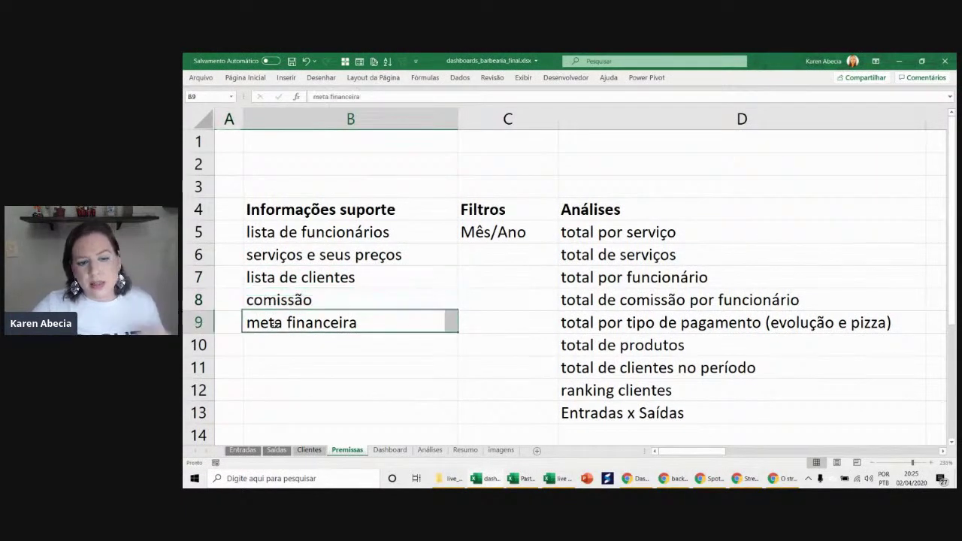
left_click(291, 340)
left_click(300, 324)
left_click_drag(419, 217, 395, 319)
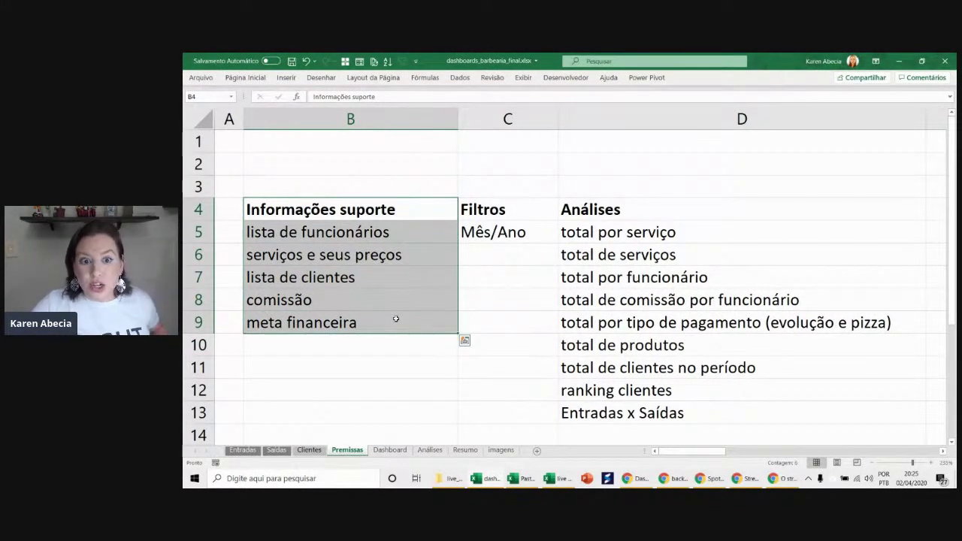
key("alt+Tab")
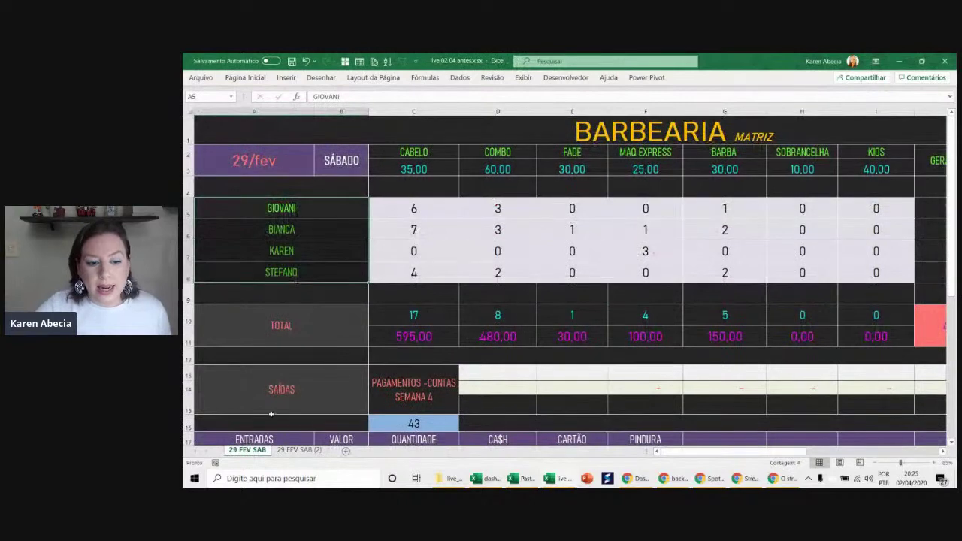
- Review the 29 FEV SAB sheet's GERAL DIA and COMISSÃO DIA headings, then select the dashboard workbook's Premissas Mês/Ano filter
left_click(299, 450)
left_click(248, 450)
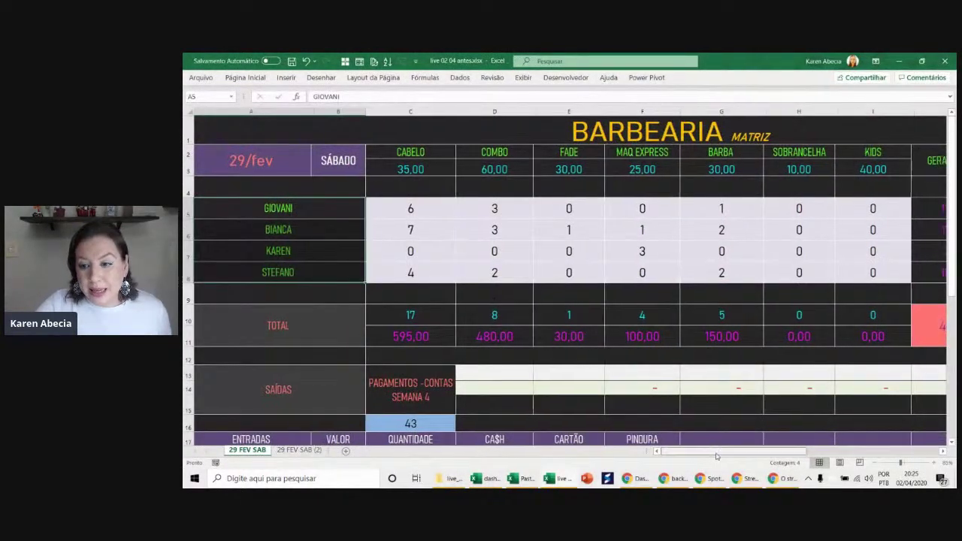
left_click_drag(716, 456, 784, 456)
left_click(640, 380)
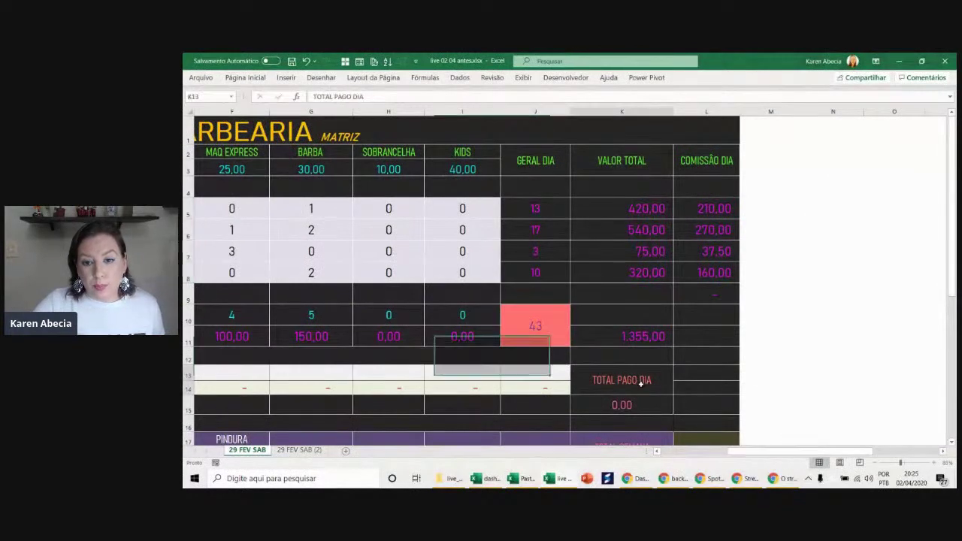
left_click(545, 157)
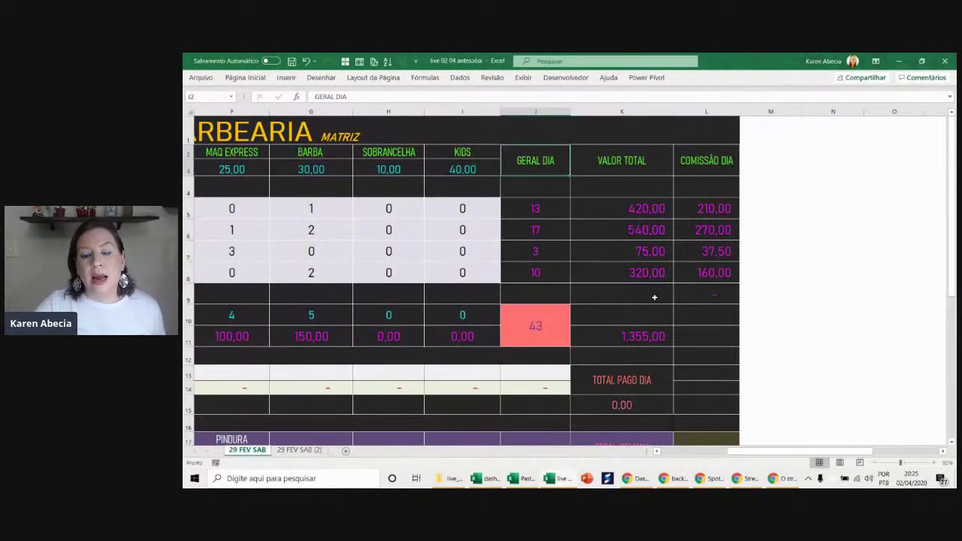
left_click(691, 156)
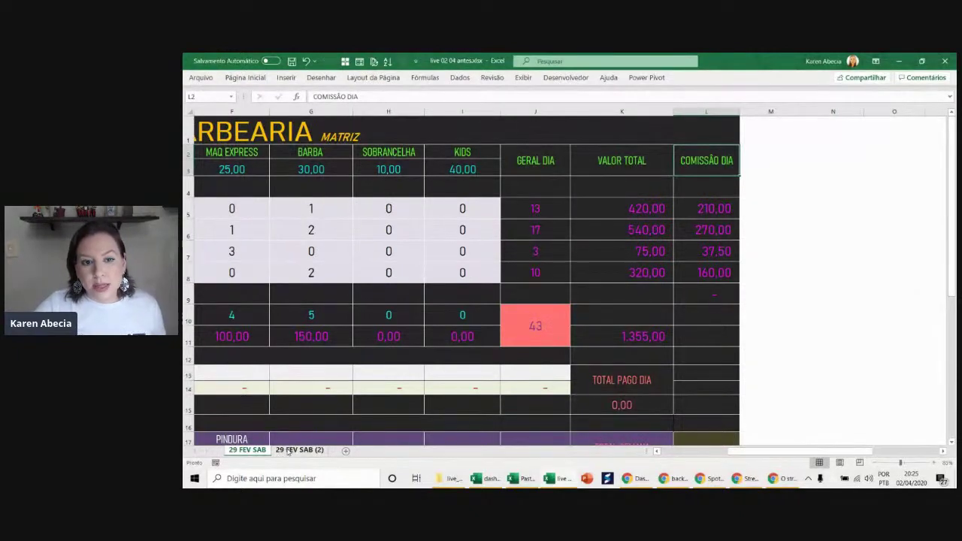
key("alt+Tab")
left_click(503, 239)
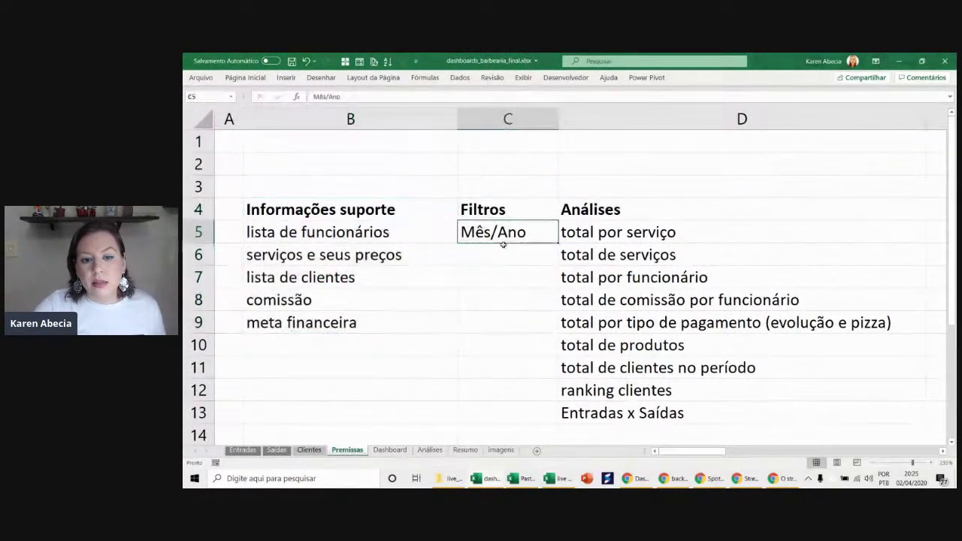
- Select the Filtros entries on Premissas and narrow column B
left_click_drag(521, 213, 505, 341)
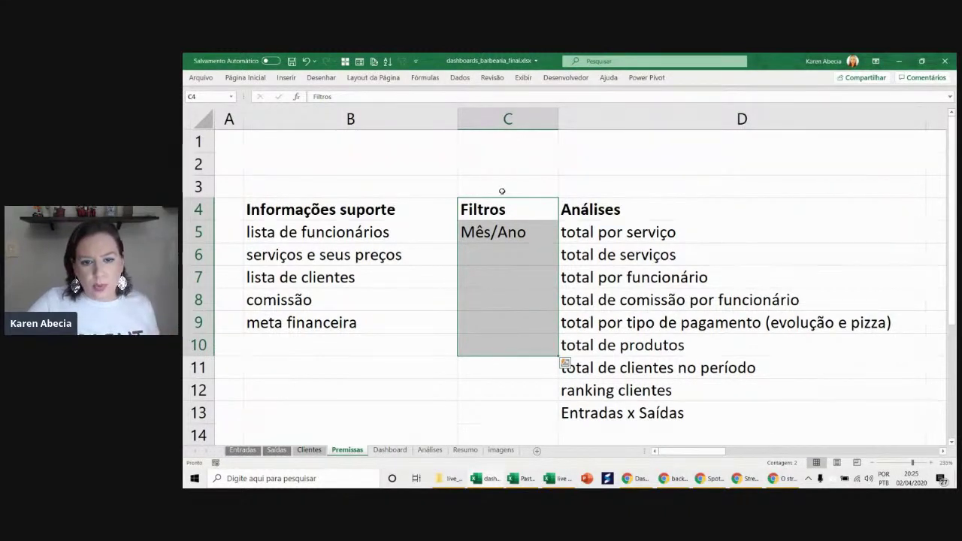
left_click_drag(509, 209, 519, 233)
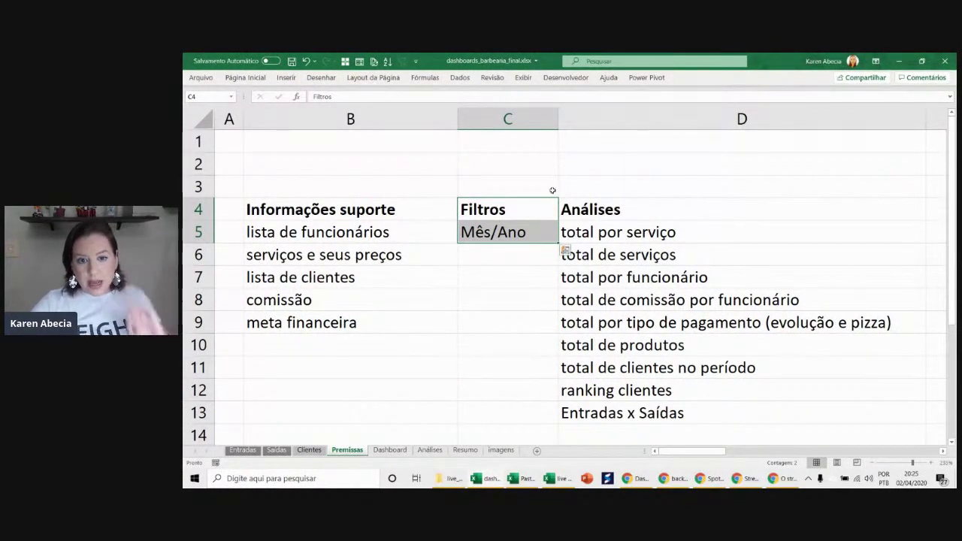
left_click(545, 228)
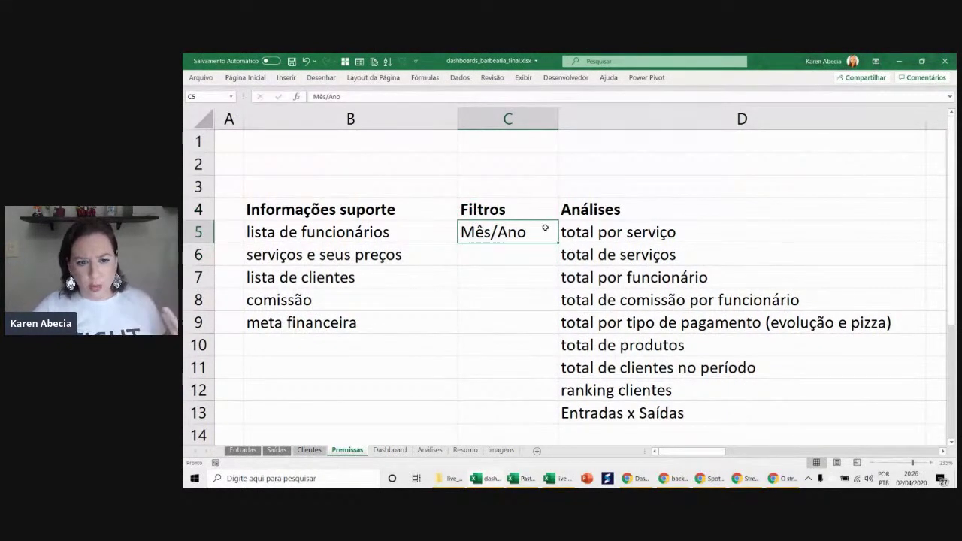
left_click_drag(457, 119, 433, 119)
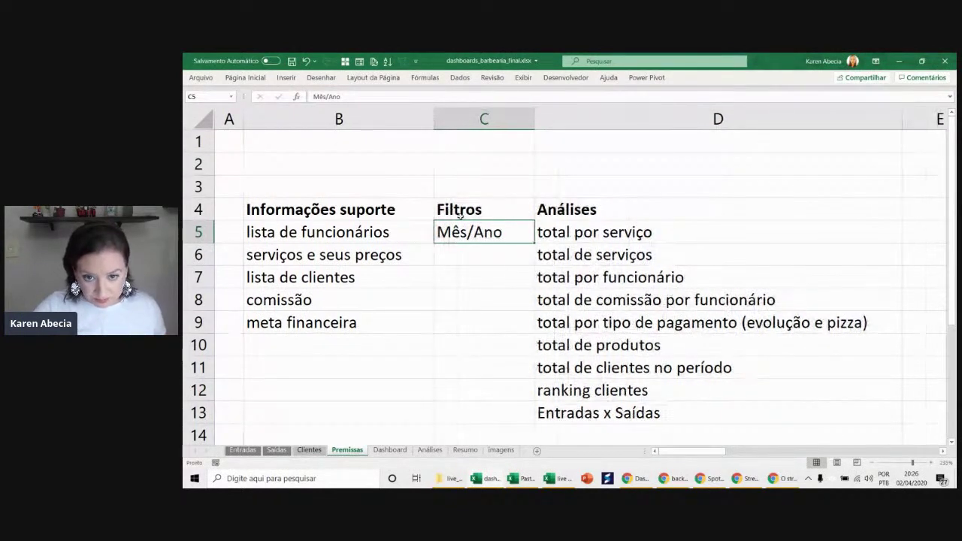
left_click(452, 283)
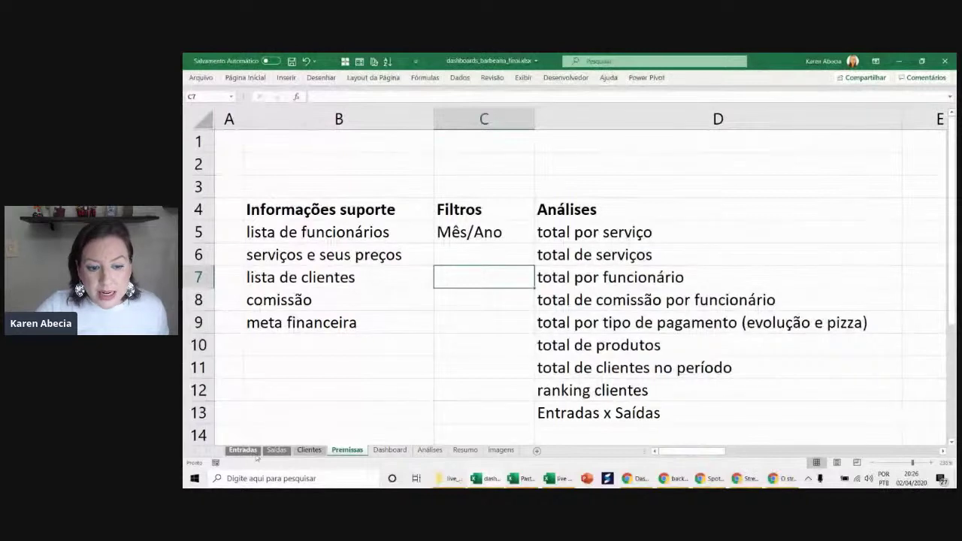
- Step through the Clientes, Saídas and Entradas sheets, ending on Entradas
left_click(311, 451)
left_click(282, 452)
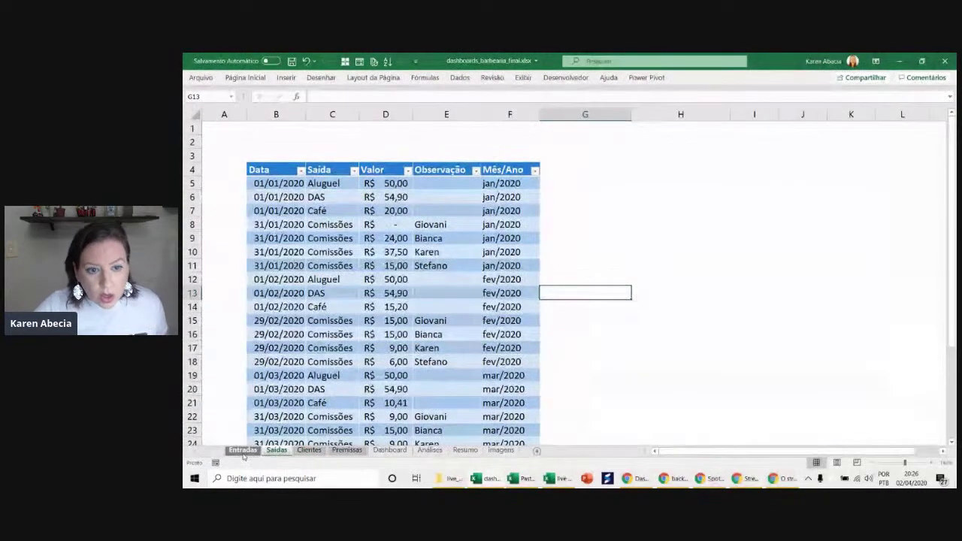
left_click(243, 450)
- In the daily BARBEARIA workbook, check the first haircut count of 6, then return to the dashboard
key("alt+Tab")
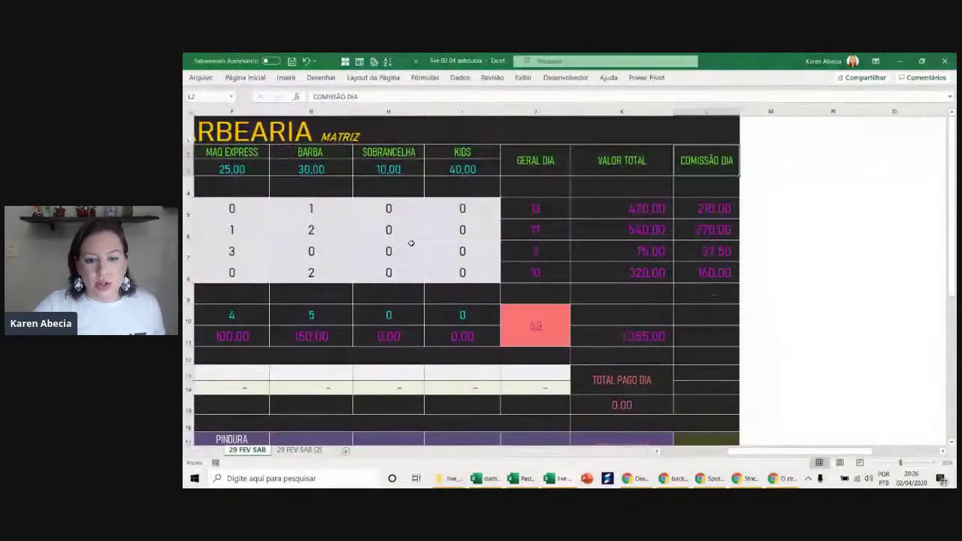
scroll(715, 444, "left", 4)
scroll(526, 301, "left", 2)
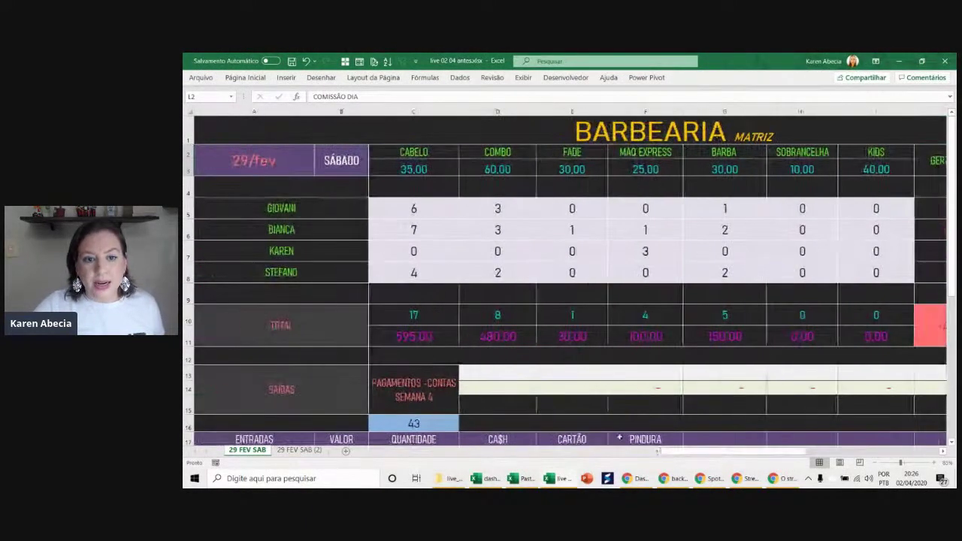
left_click(442, 206)
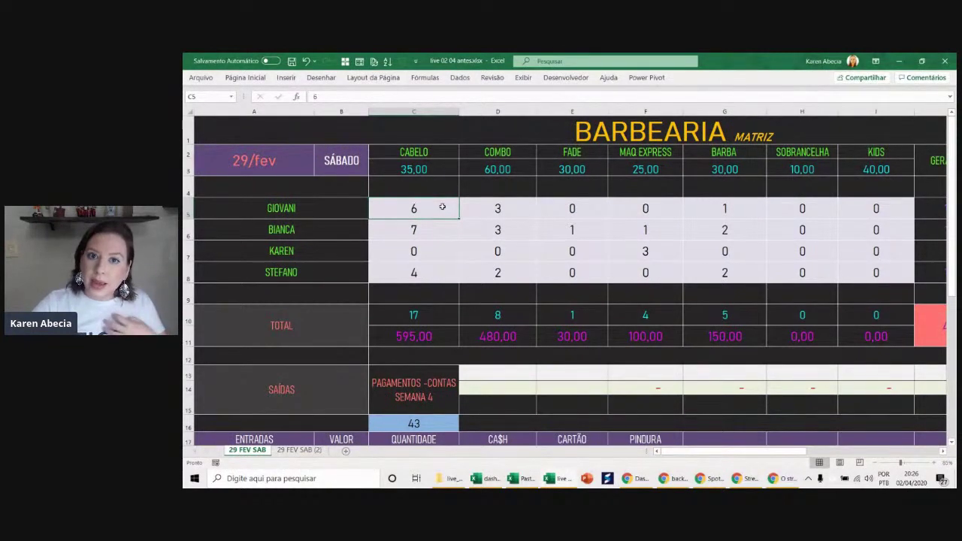
key("alt+Tab")
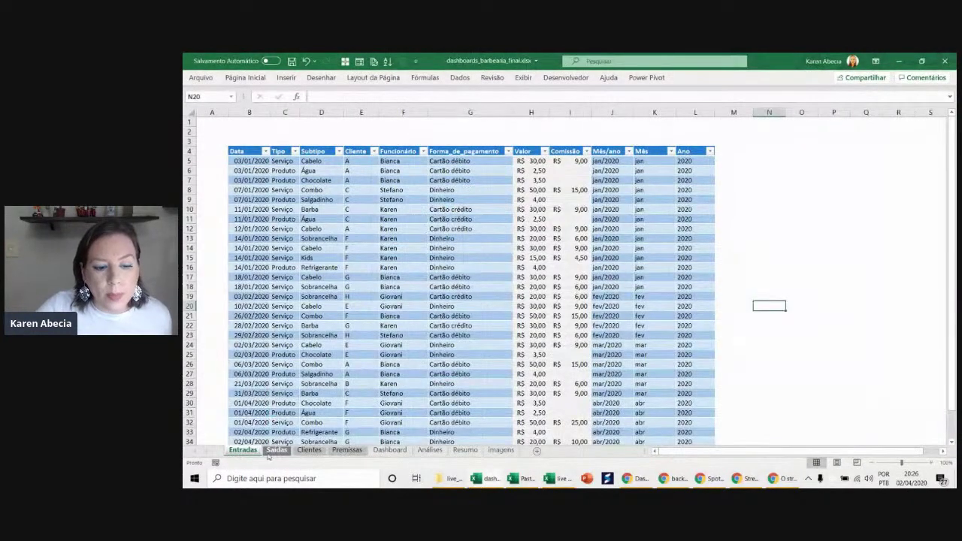
left_click(275, 450)
left_click(252, 451)
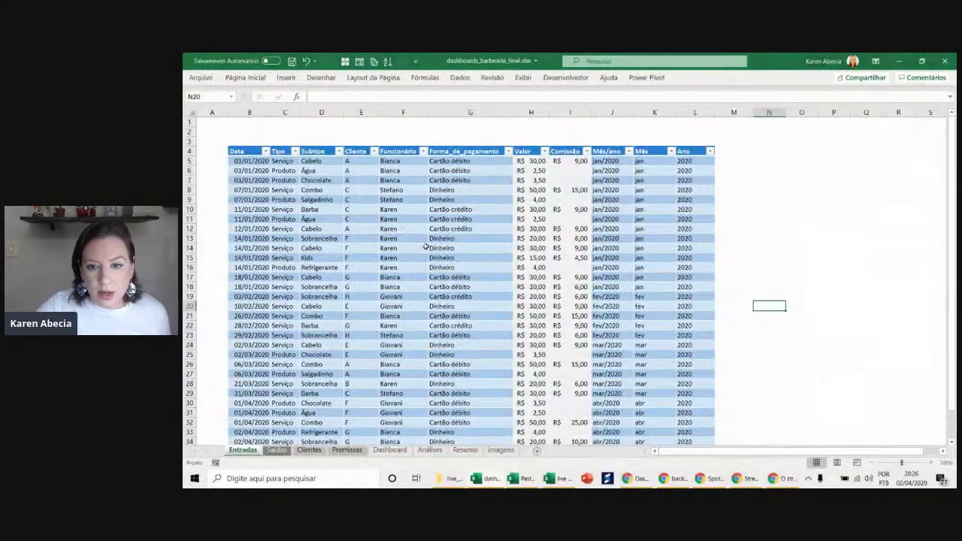
scroll(426, 246, "up", 1, "ctrl")
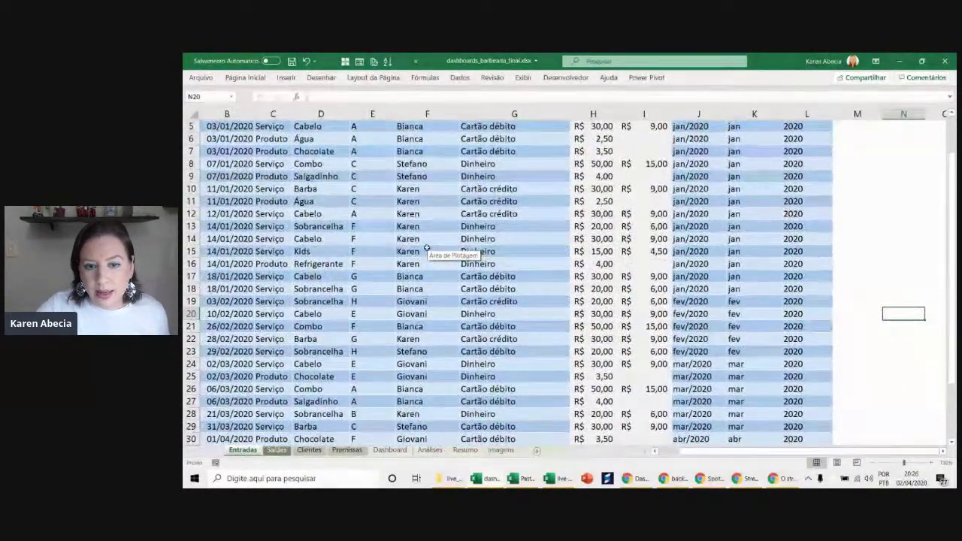
scroll(425, 245, "up", 1, "ctrl")
scroll(425, 247, "up", 1, "ctrl")
scroll(426, 246, "up", 3)
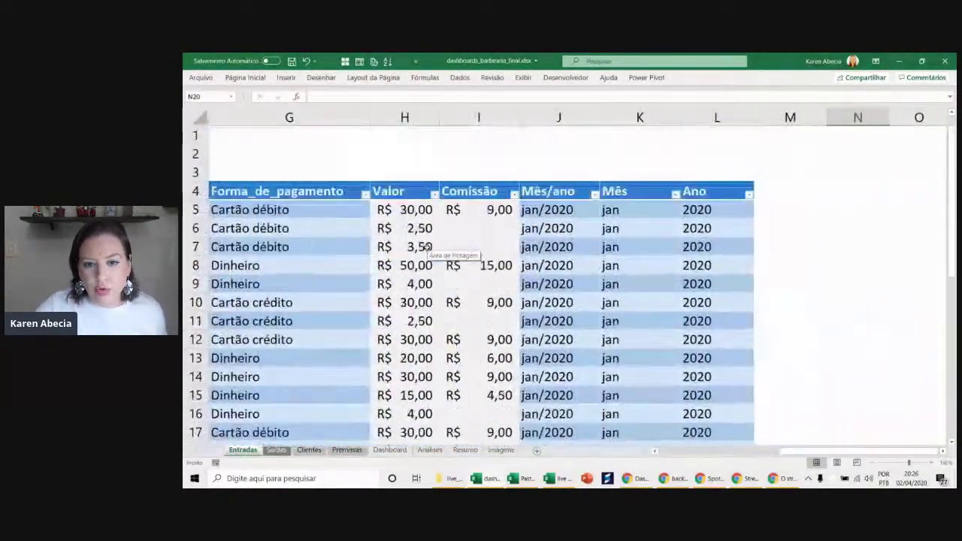
left_click(736, 452)
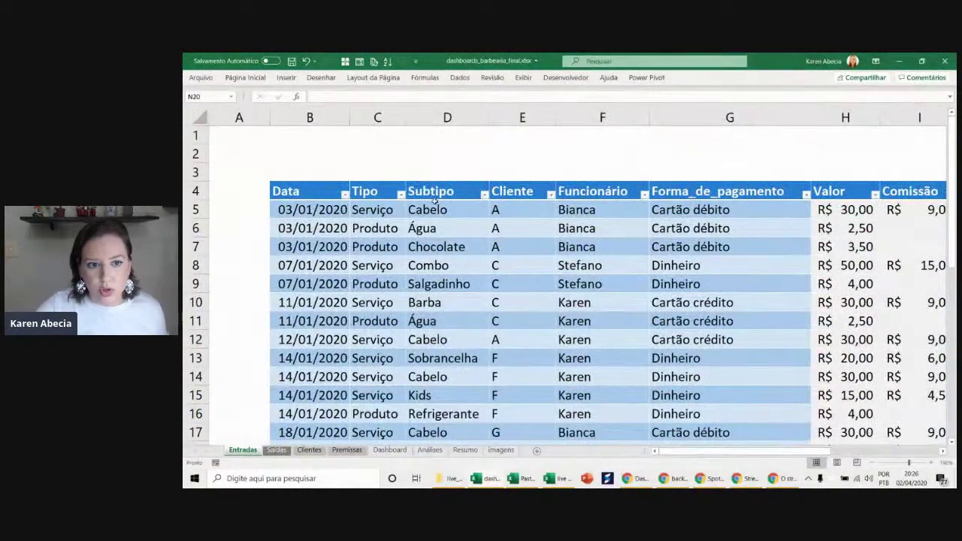
left_click(249, 171)
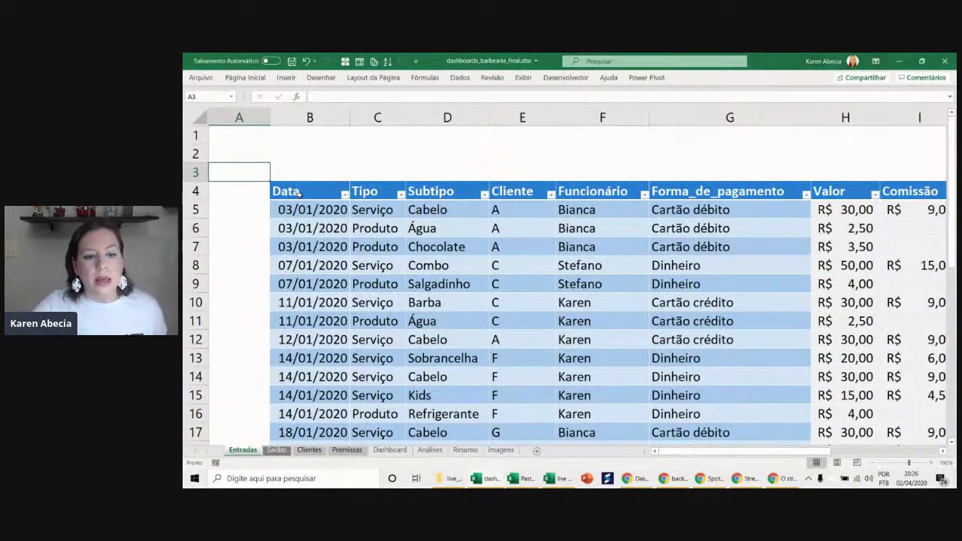
left_click_drag(330, 190, 321, 212)
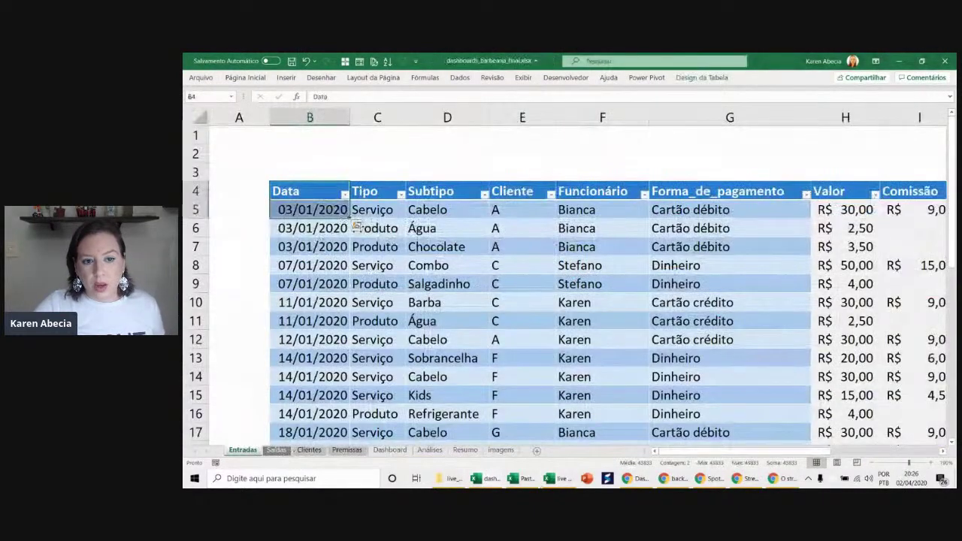
left_click(376, 211)
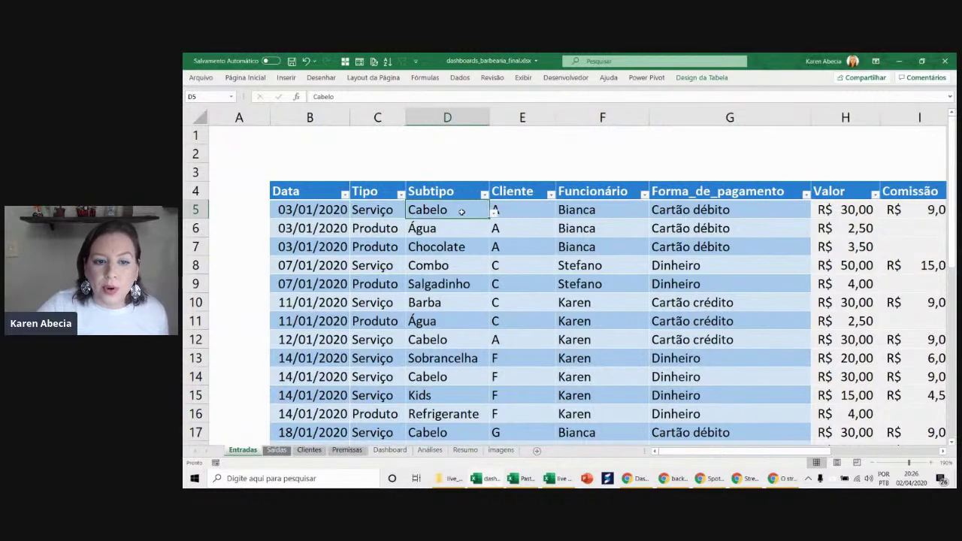
left_click(411, 214)
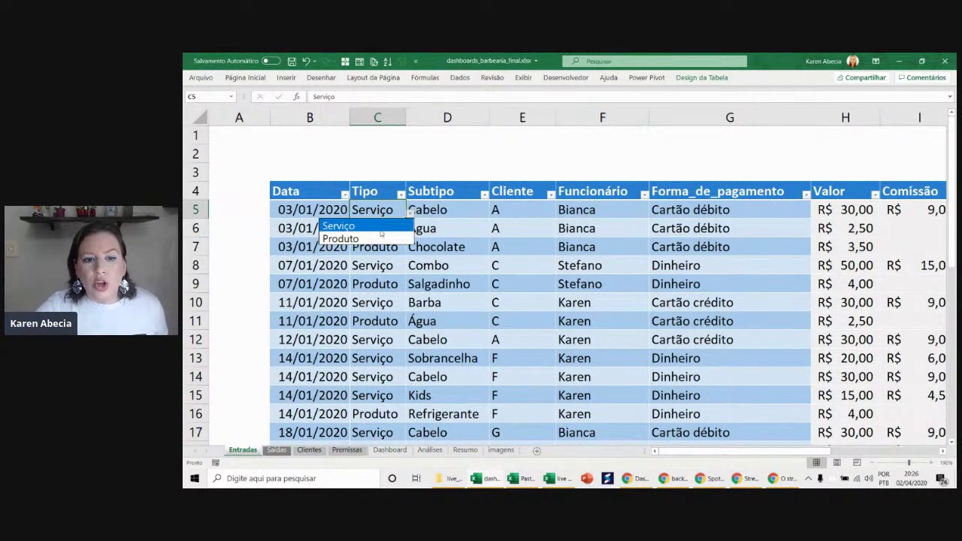
left_click(386, 209)
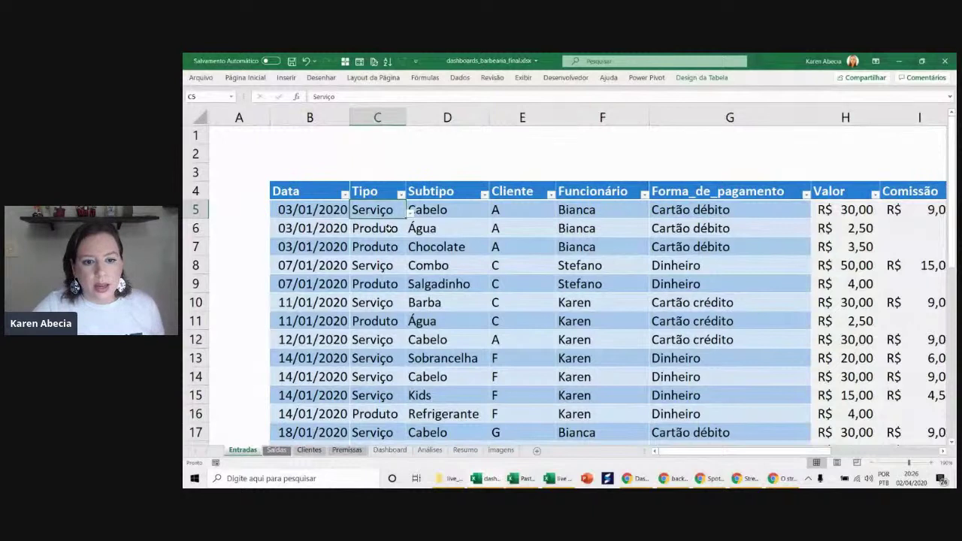
left_click(417, 209)
left_click(385, 214)
left_click(432, 211)
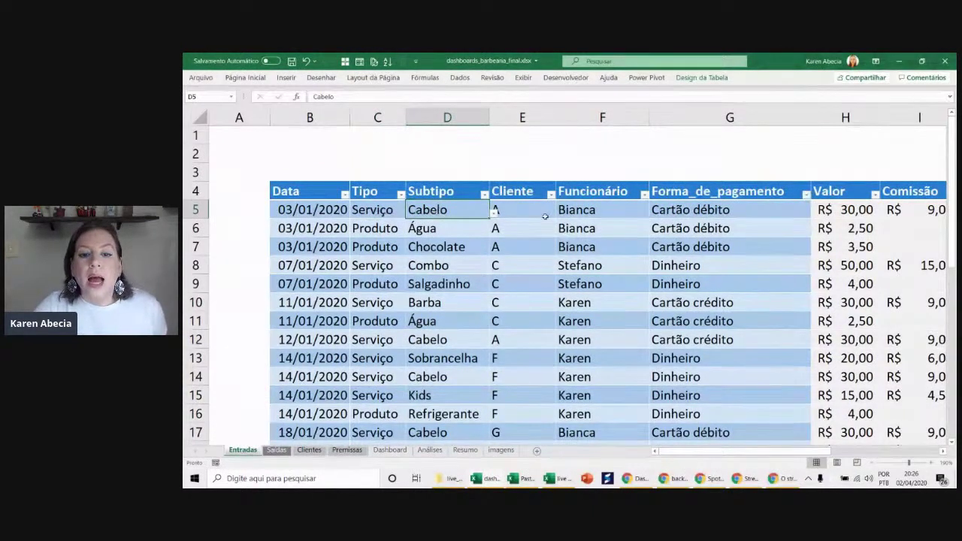
left_click(522, 213)
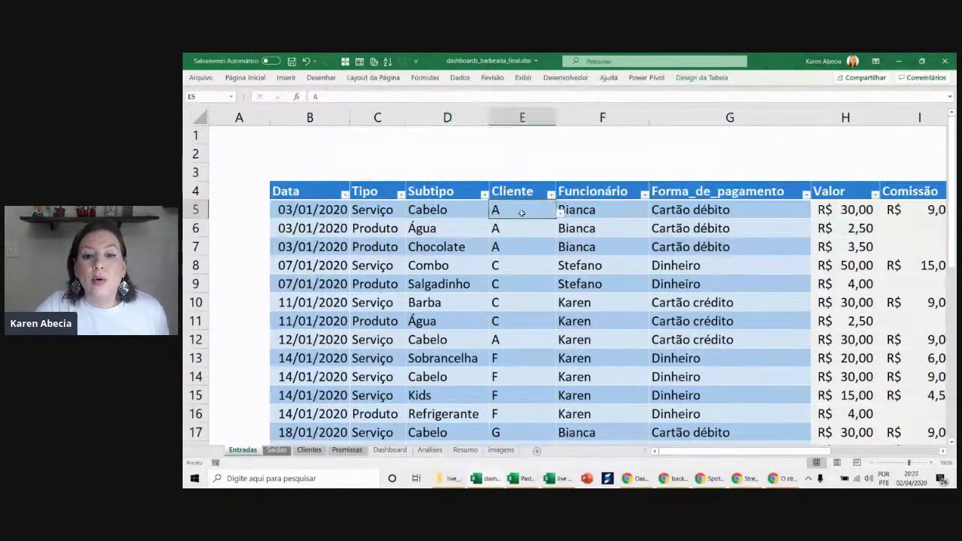
left_click(527, 229)
left_click(528, 209)
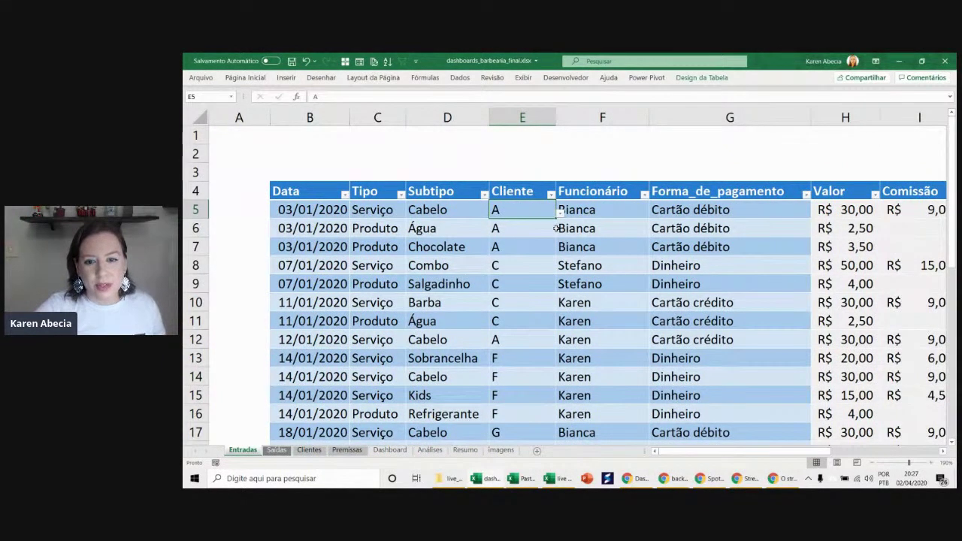
left_click(622, 210)
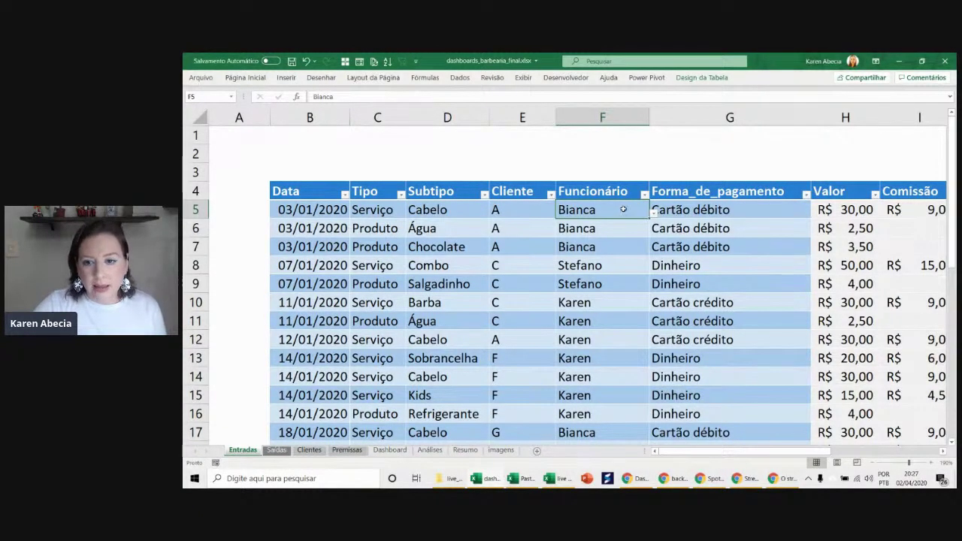
left_click(761, 210)
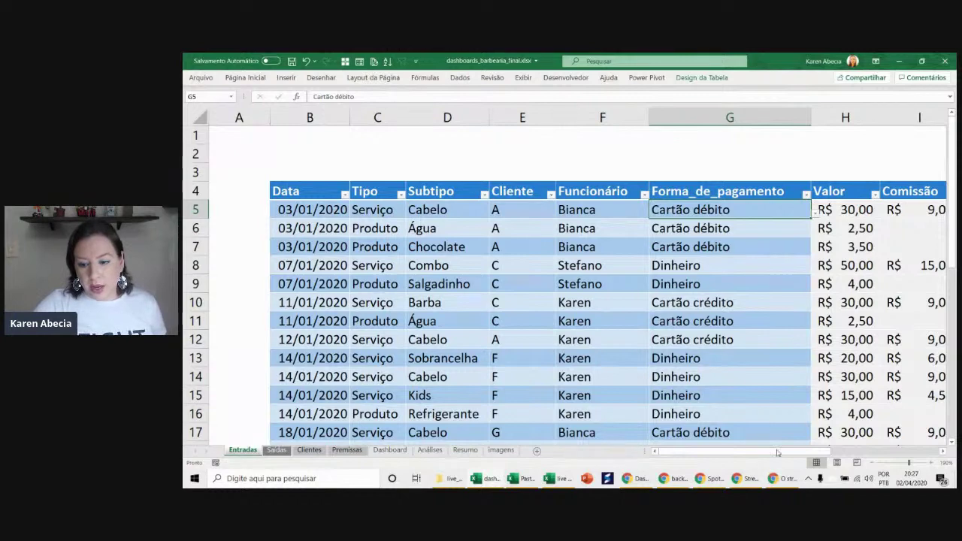
scroll(778, 452, "right", 2)
- Inspect the Valor lookup and the Mês/ano, Mês and Ano formulas in the Entradas table
scroll(774, 428, "right", 2)
scroll(764, 386, "right", 1)
key("Right")
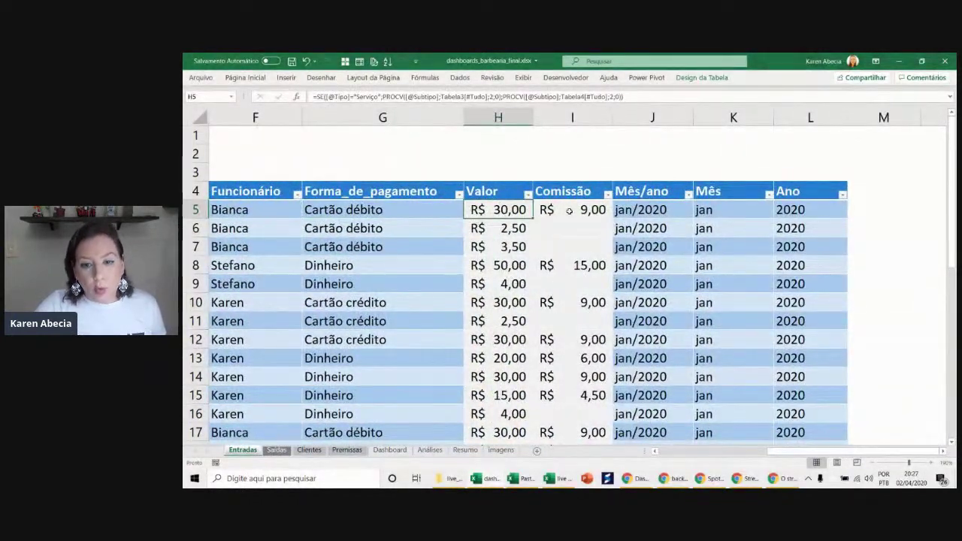
key("Right")
key("Right")
left_click(723, 208)
left_click(784, 213)
left_click(637, 207)
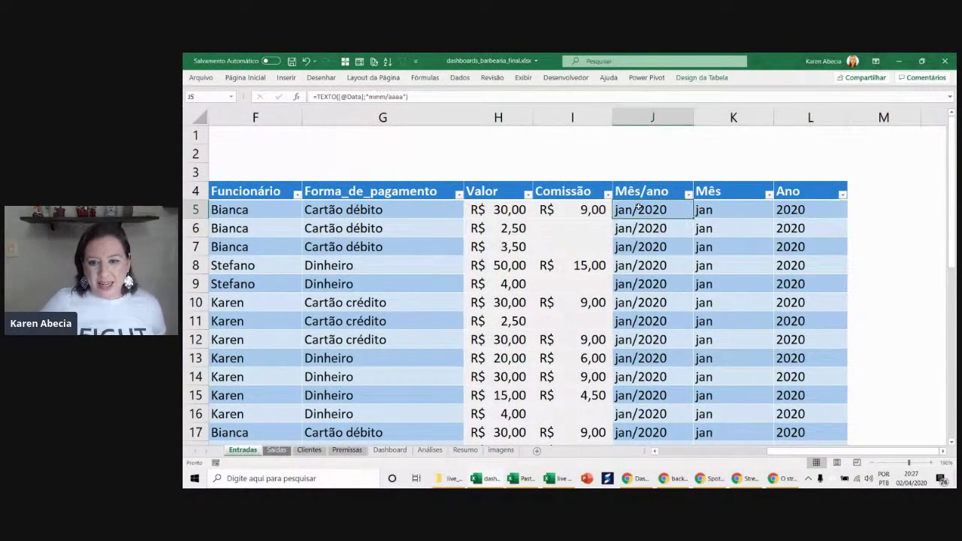
- Fill the Mês/ano, Mês and Ano columns grey down to the table's end
left_click_drag(637, 208, 819, 210)
key("ctrl+shift+Down")
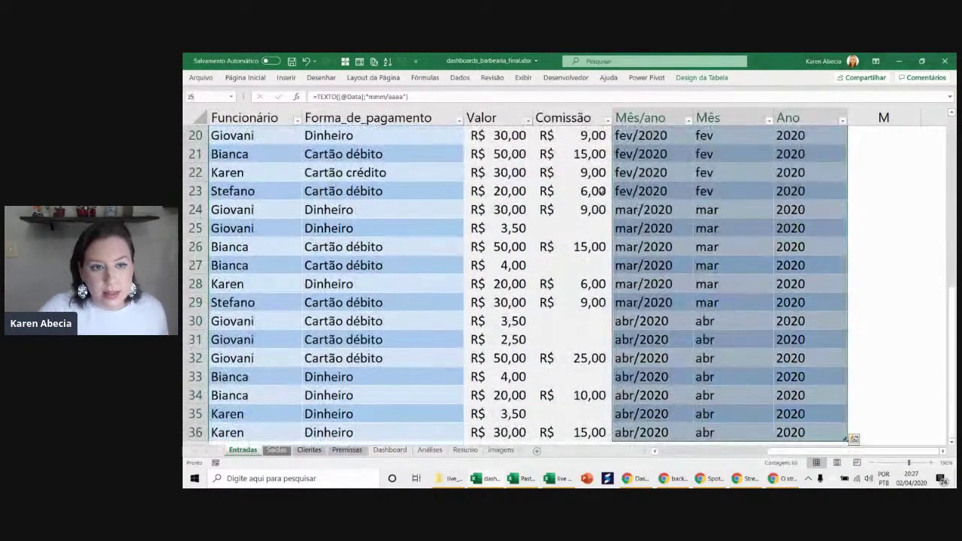
left_click(235, 76)
left_click(317, 113)
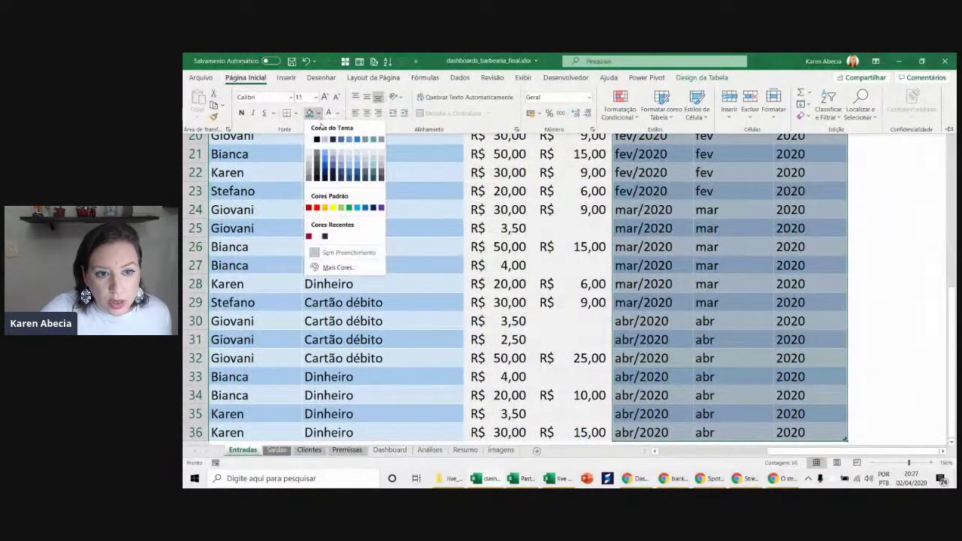
left_click(311, 156)
scroll(505, 249, "up", 4)
scroll(505, 248, "up", 2)
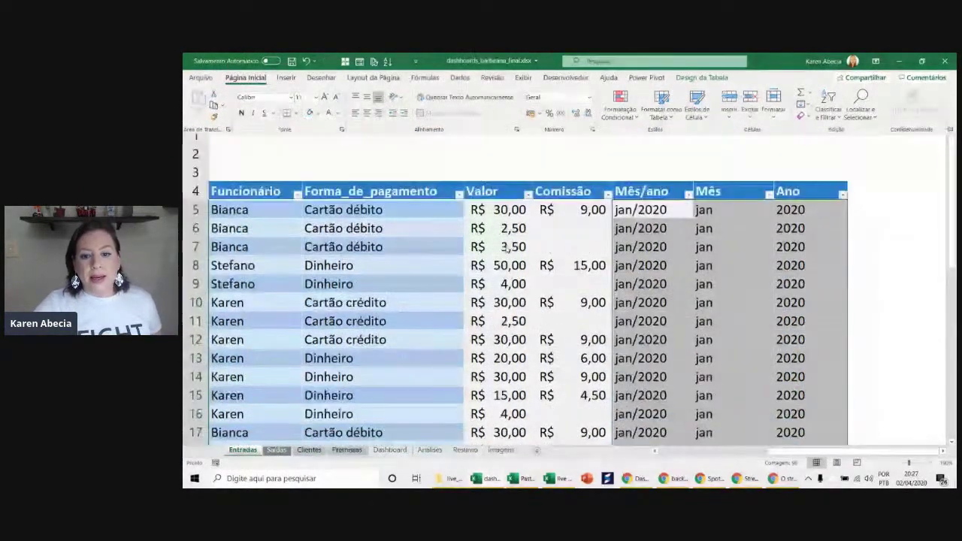
left_click(646, 340)
left_click_drag(789, 451, 774, 455)
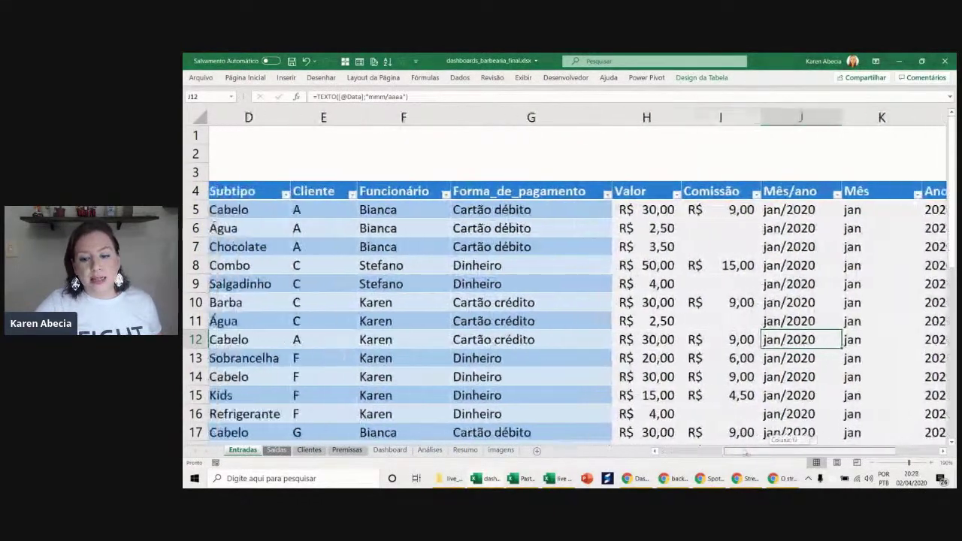
left_click_drag(774, 455, 673, 460)
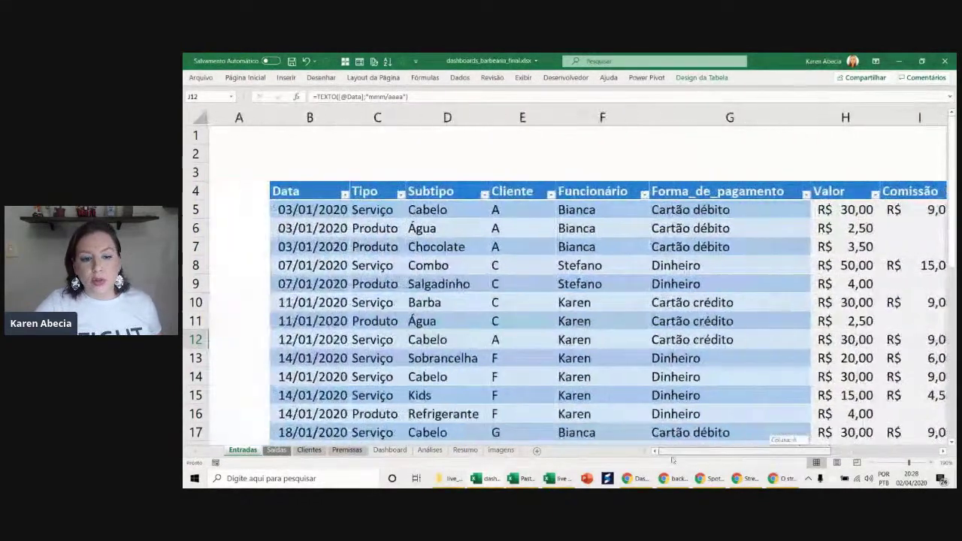
- Move from the first Data entry to the empty row just below the table
left_click(335, 213)
key("ctrl+Down")
key("Down")
key("Down")
key("Down")
scroll(334, 245, "down", 1)
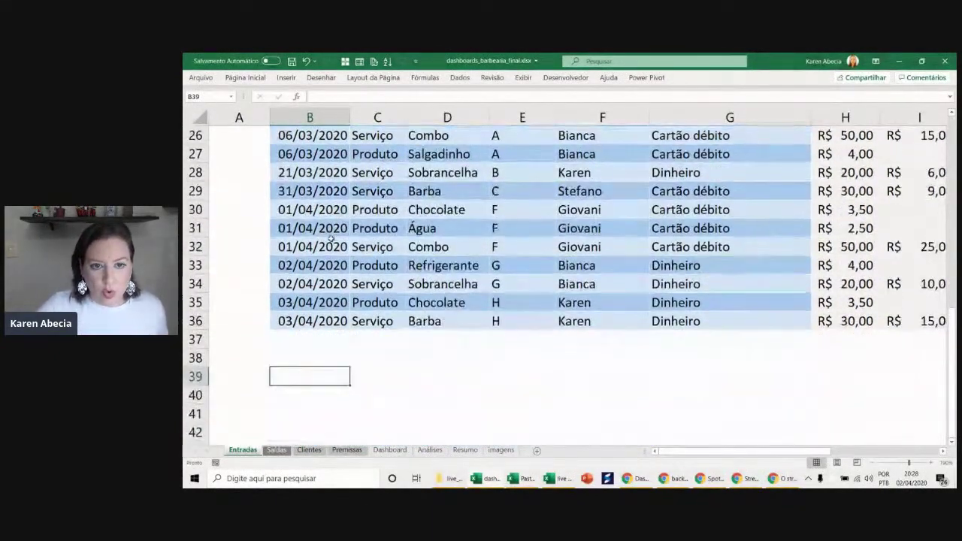
- Turn on sheet gridlines via Exibir > Linhas de Grade and pick cell B37 below the table
left_click(523, 78)
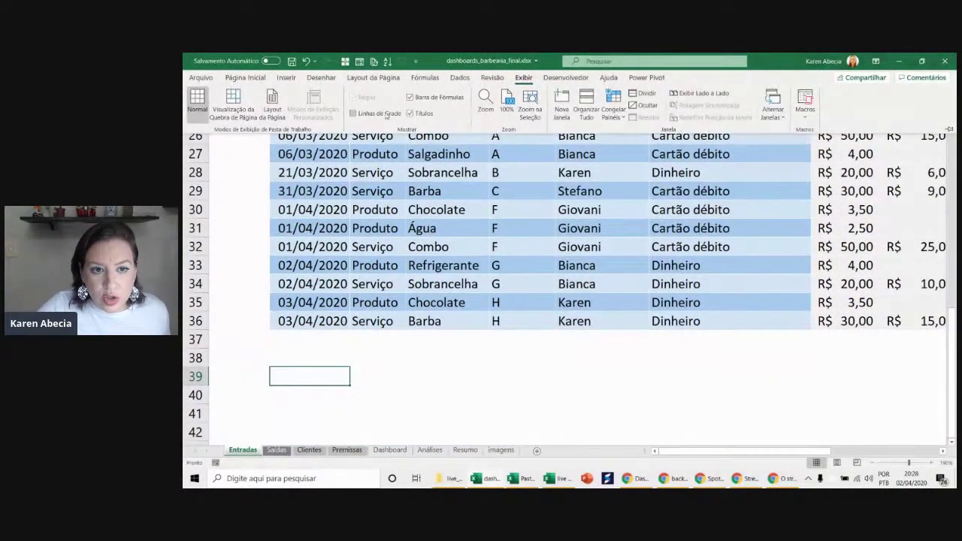
left_click(378, 114)
left_click(372, 353)
left_click(378, 341)
left_click(324, 345)
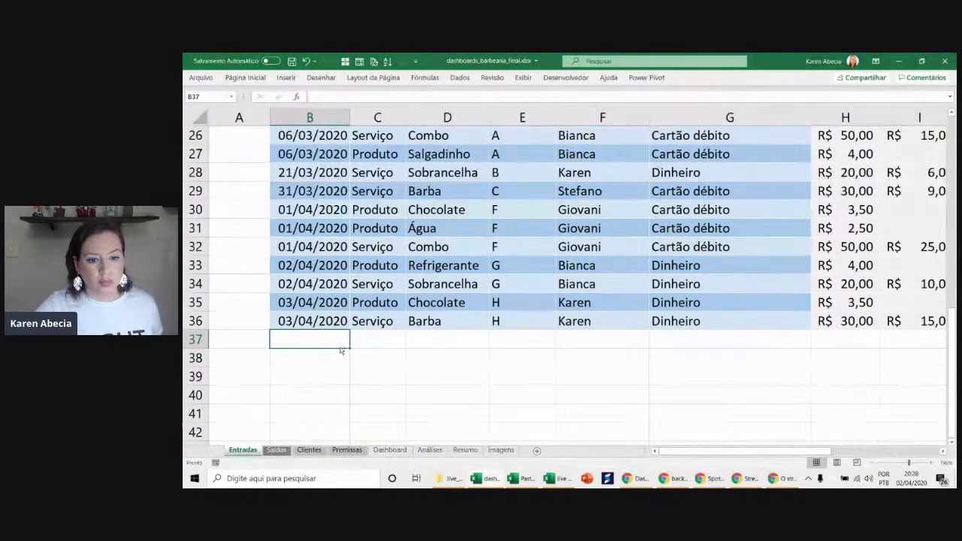
scroll(324, 345, "up", 2)
scroll(324, 345, "up", 1)
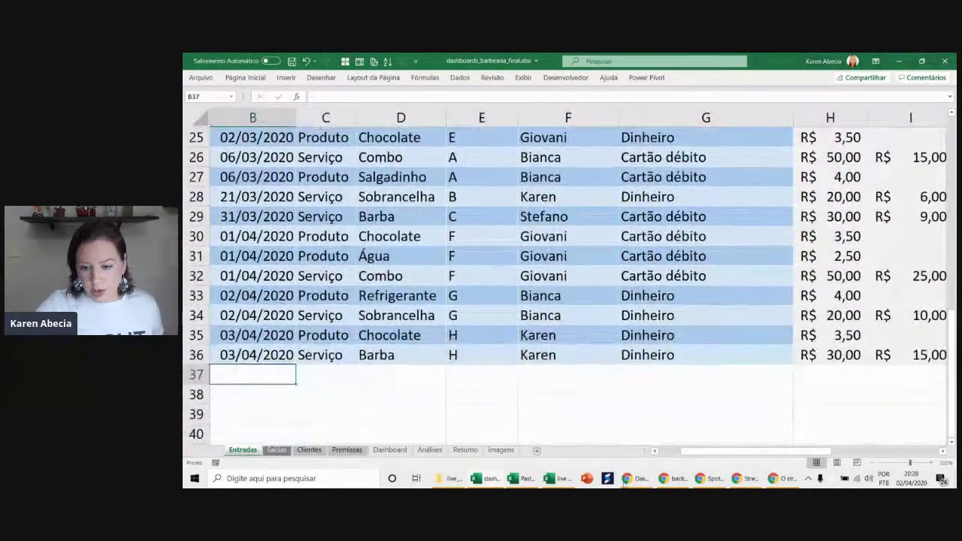
- Enter the new row's date in B37 so it reads 02/abr
left_click(656, 451)
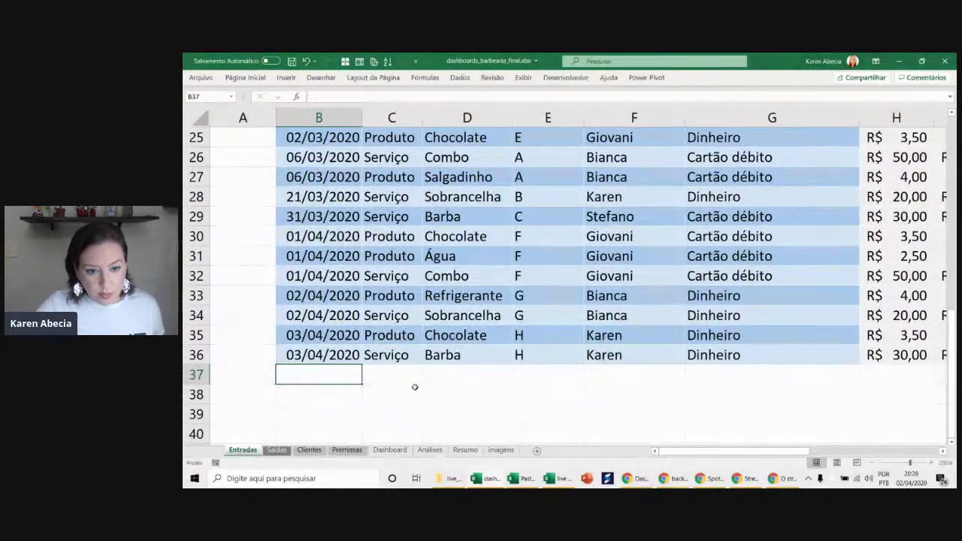
left_click(409, 381)
left_click(342, 378)
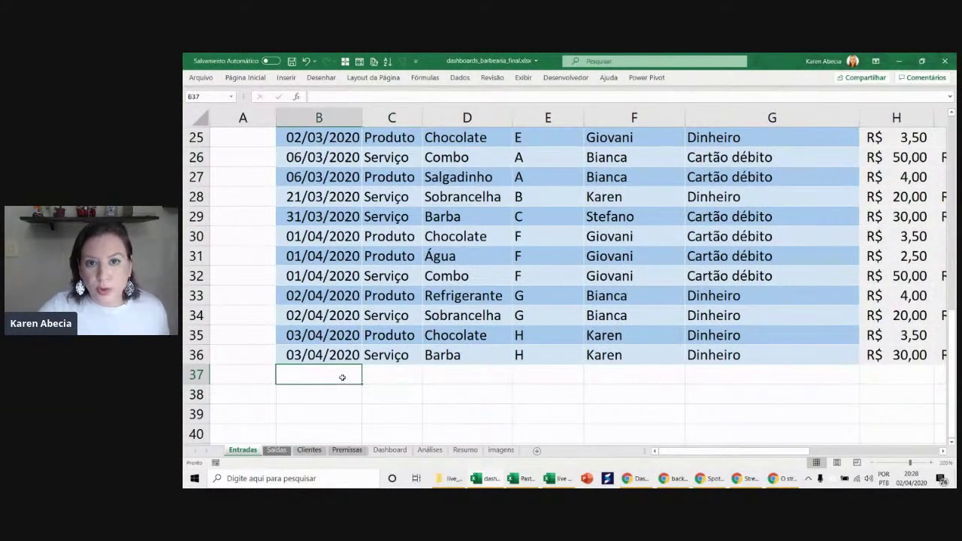
left_click(341, 359)
left_click(339, 378)
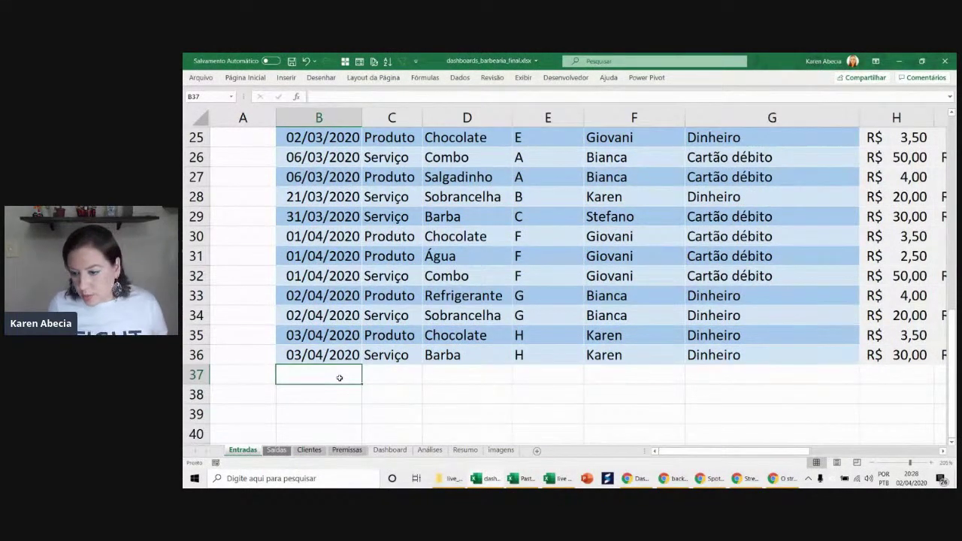
type("2/4")
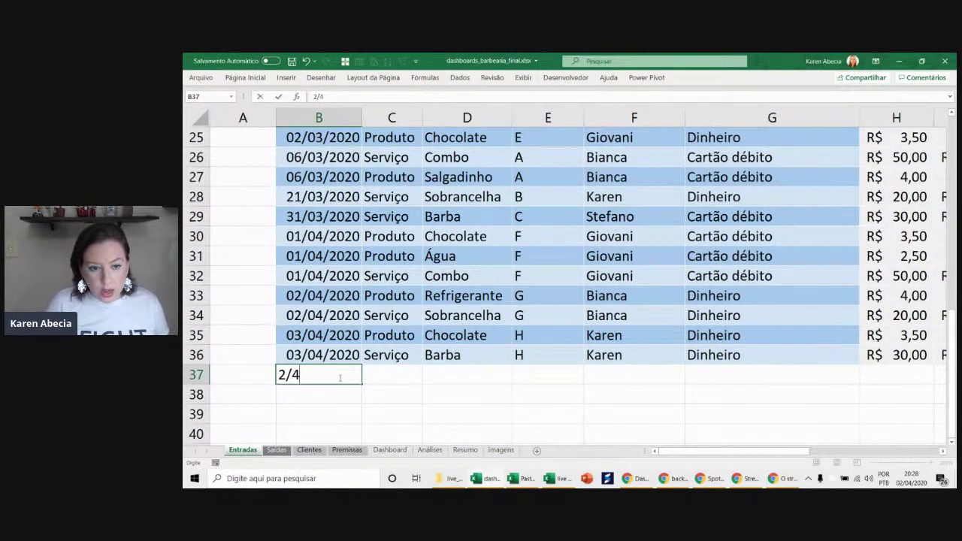
key("Return")
- Display row 37's Tipo dropdown choices and dismiss it without choosing
left_click(375, 374)
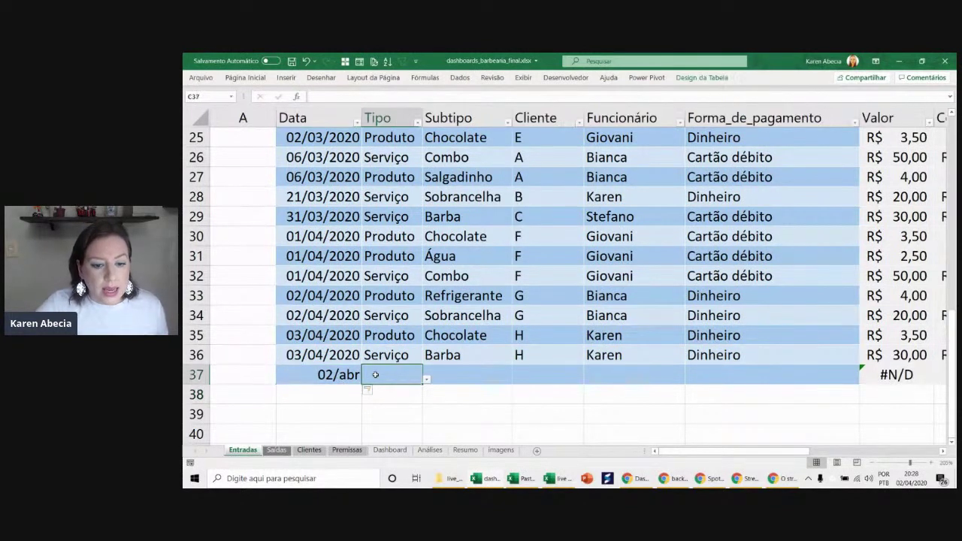
left_click(426, 379)
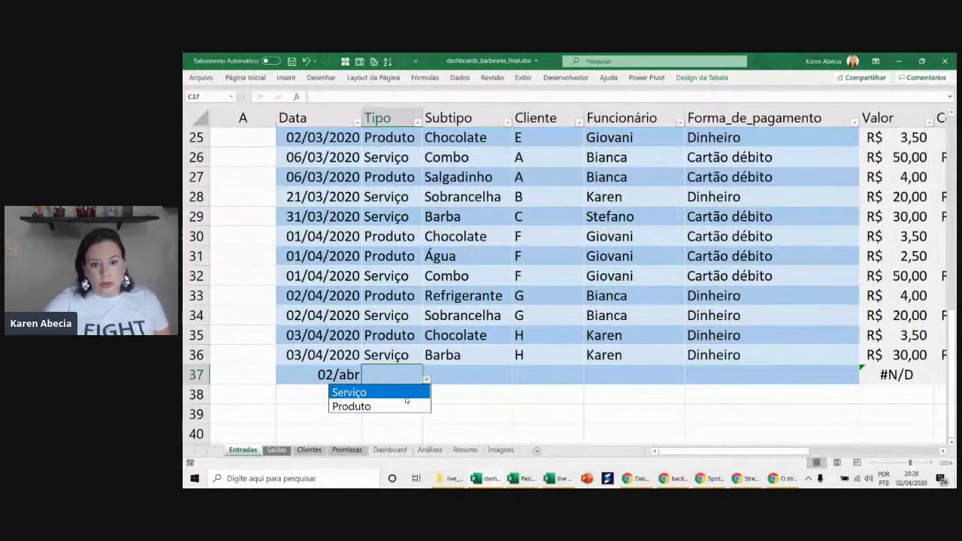
left_click(449, 379)
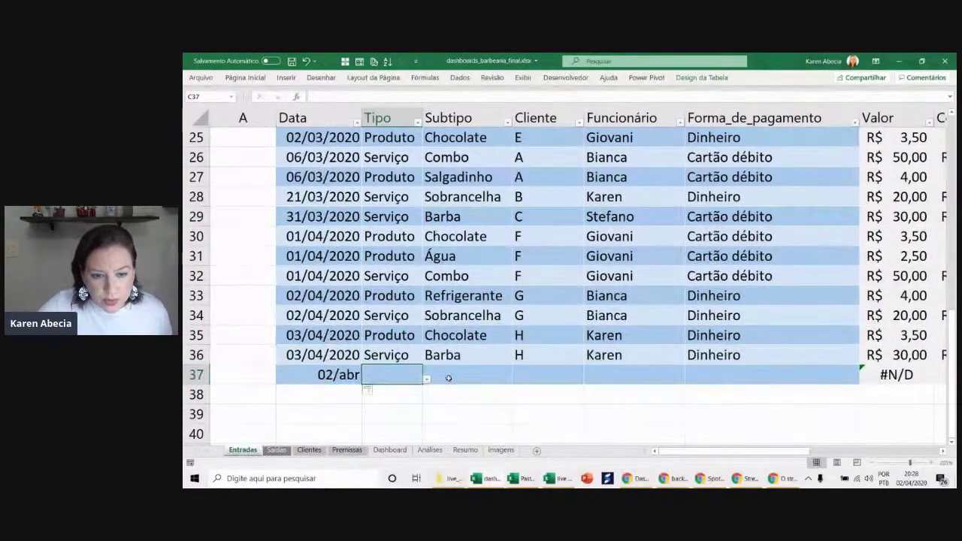
scroll(454, 378, "up", 1)
scroll(455, 376, "down", 1)
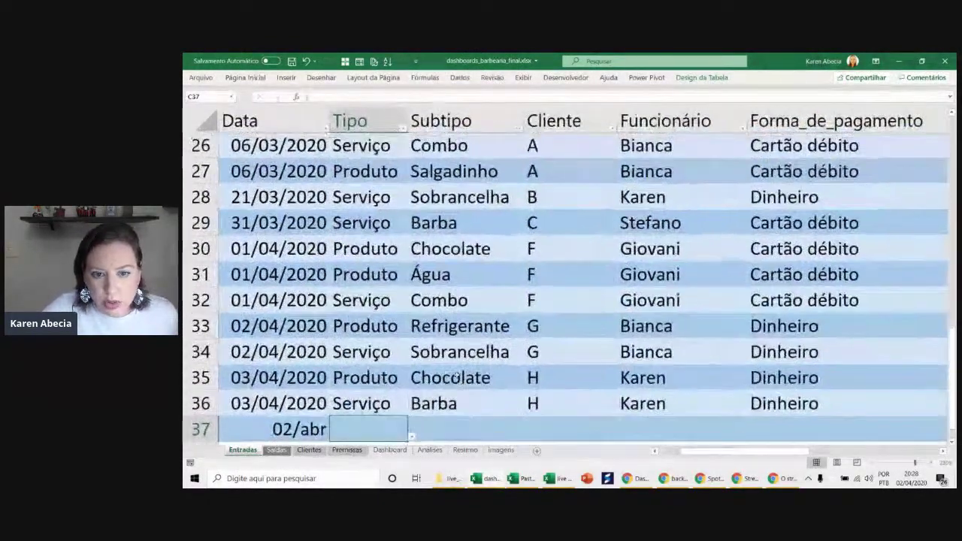
scroll(455, 376, "down", 1)
scroll(456, 376, "down", 1)
scroll(457, 375, "down", 1)
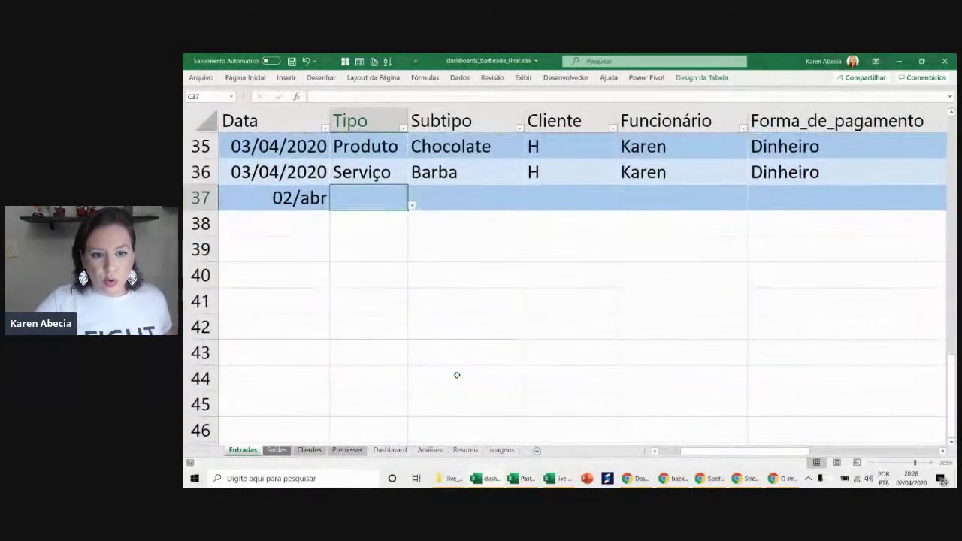
- Expand the ribbon to the data tools, then show C37's Tipo list: Serviço or Produto
left_click(655, 452)
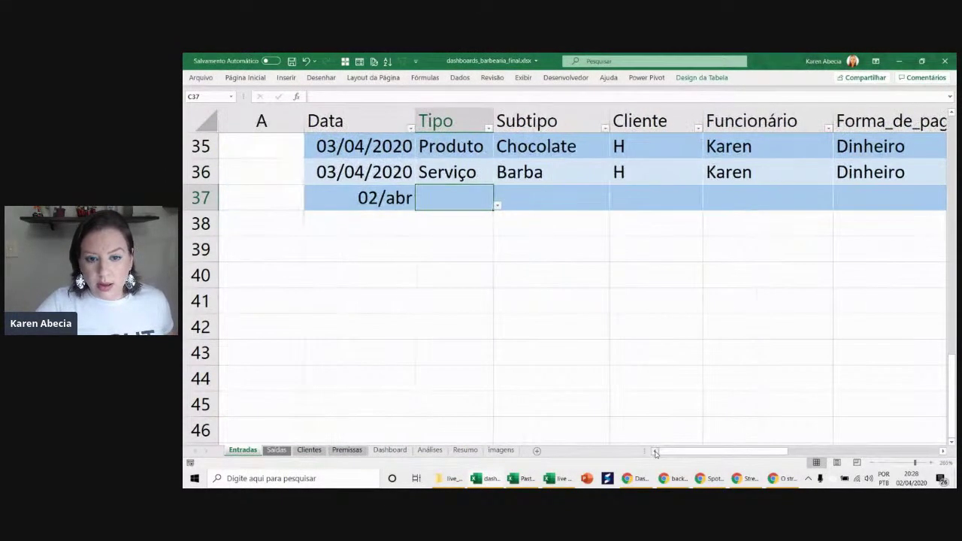
left_click(457, 251)
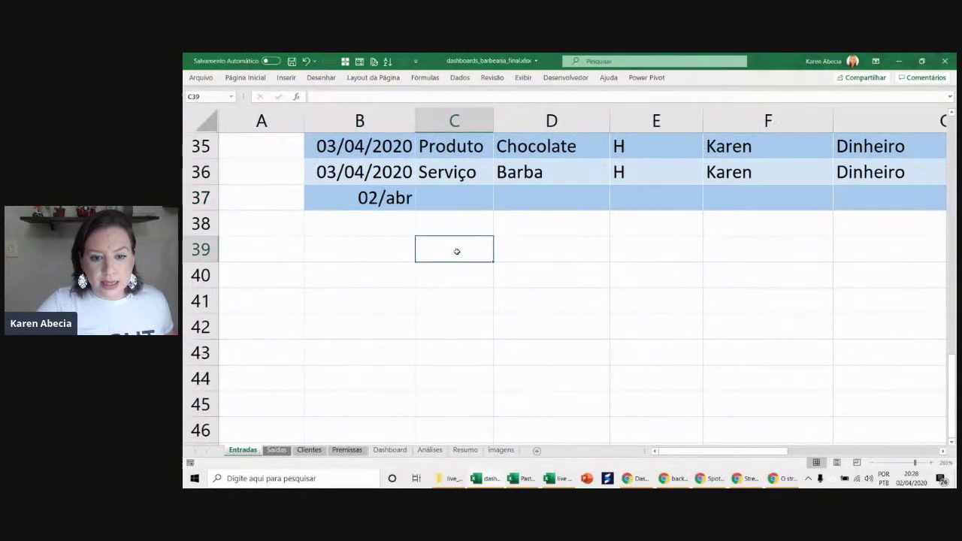
left_click(472, 291)
left_click(481, 282)
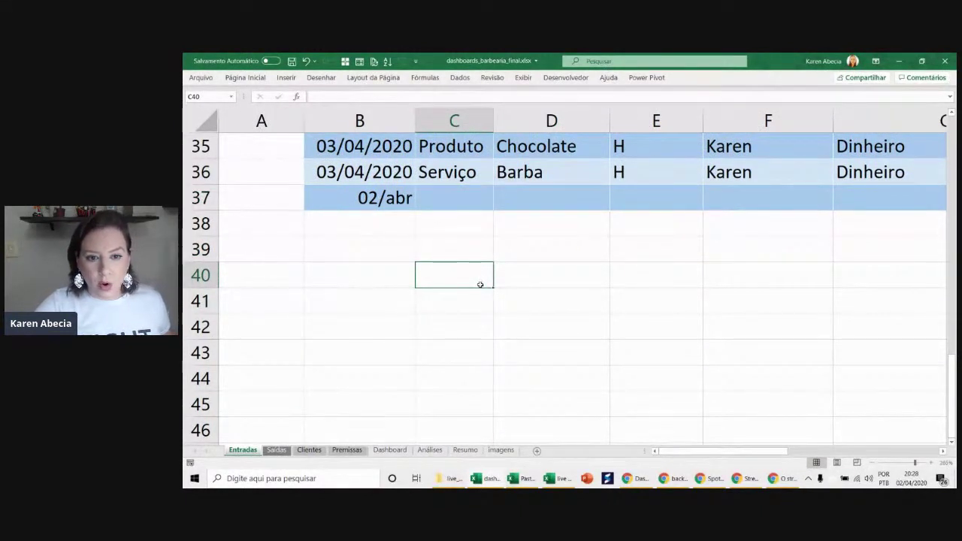
left_click(515, 303)
left_click(519, 276)
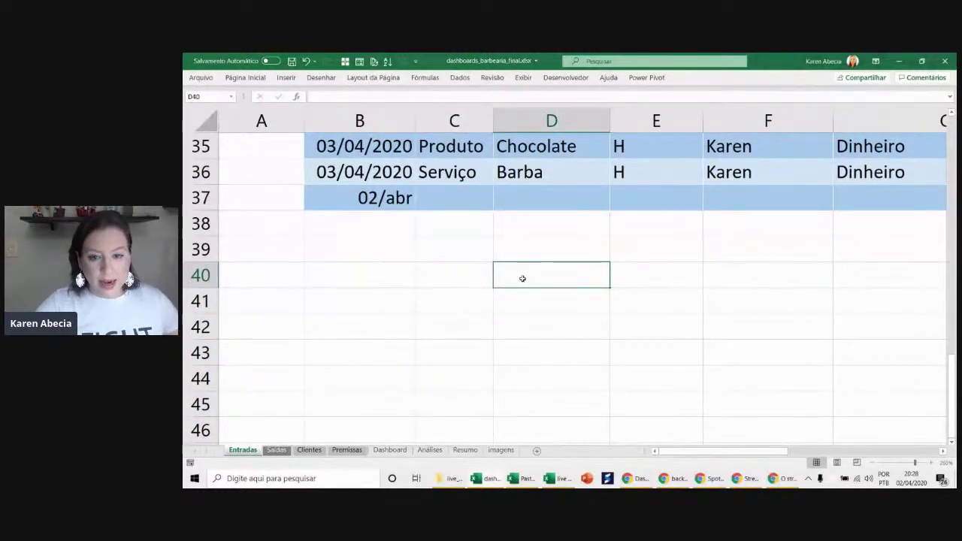
key("ctrl+F1")
left_click(459, 78)
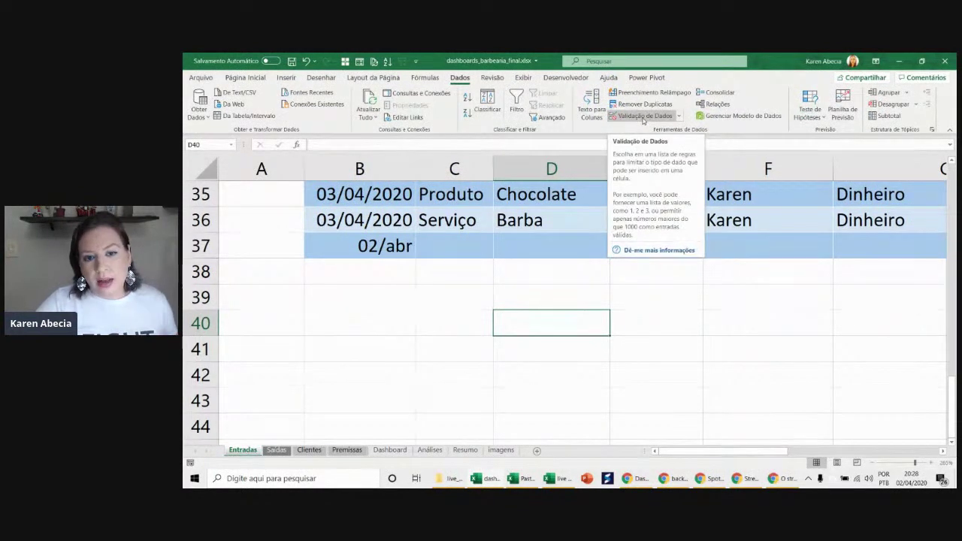
left_click(458, 246)
left_click(496, 253)
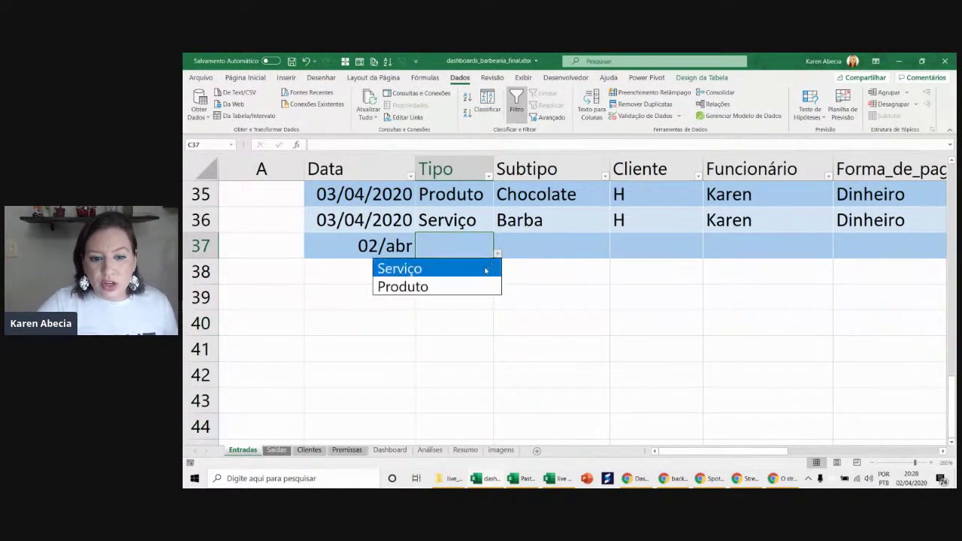
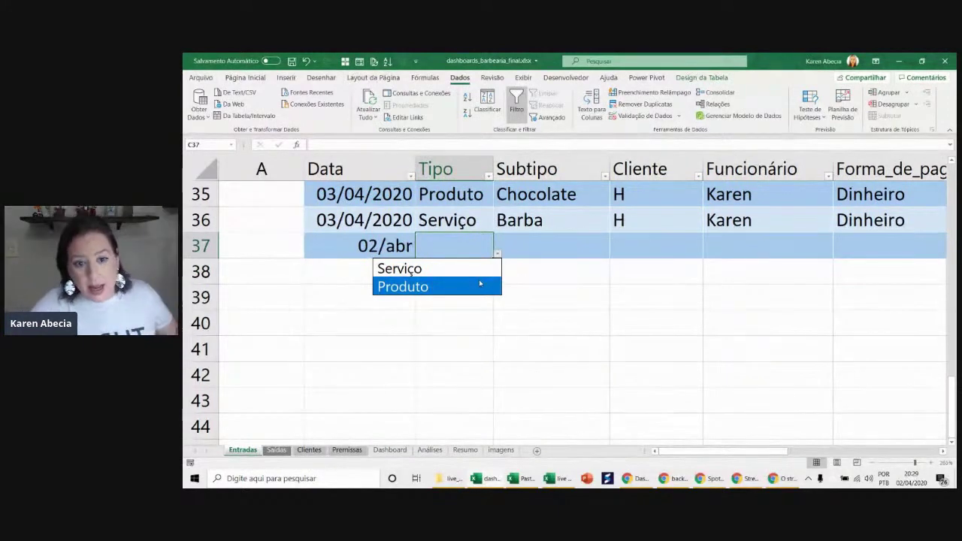
- Leave the Tipo list unchanged and review the Funcionários, Tipo and Serviço tables on Premissas
key("Escape")
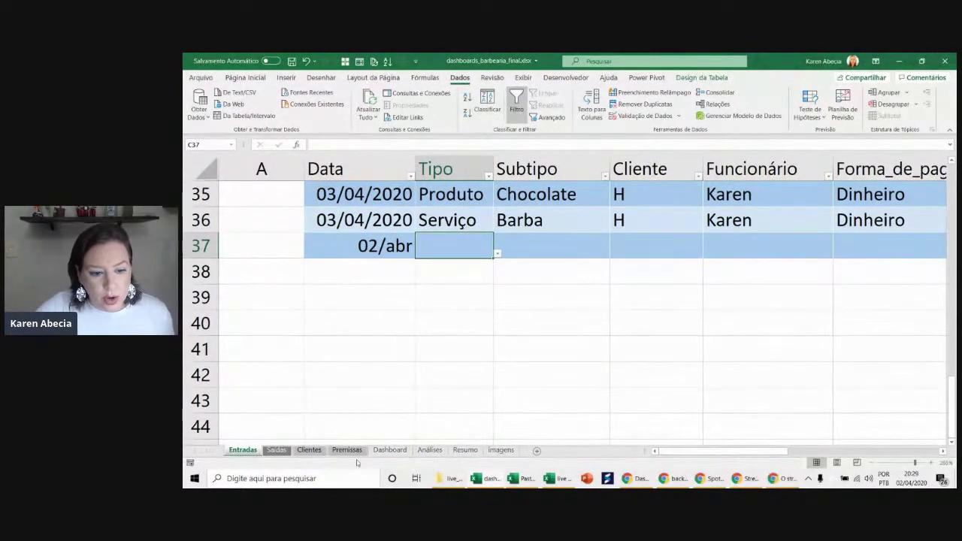
left_click(335, 450)
left_click_drag(711, 451, 755, 451)
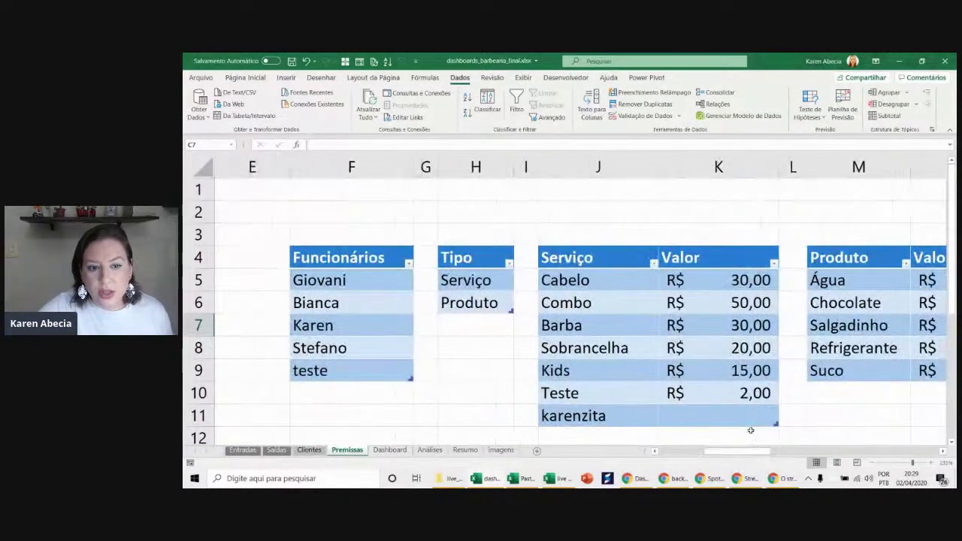
scroll(717, 381, "down", 1, "ctrl")
scroll(729, 387, "down", 1, "ctrl")
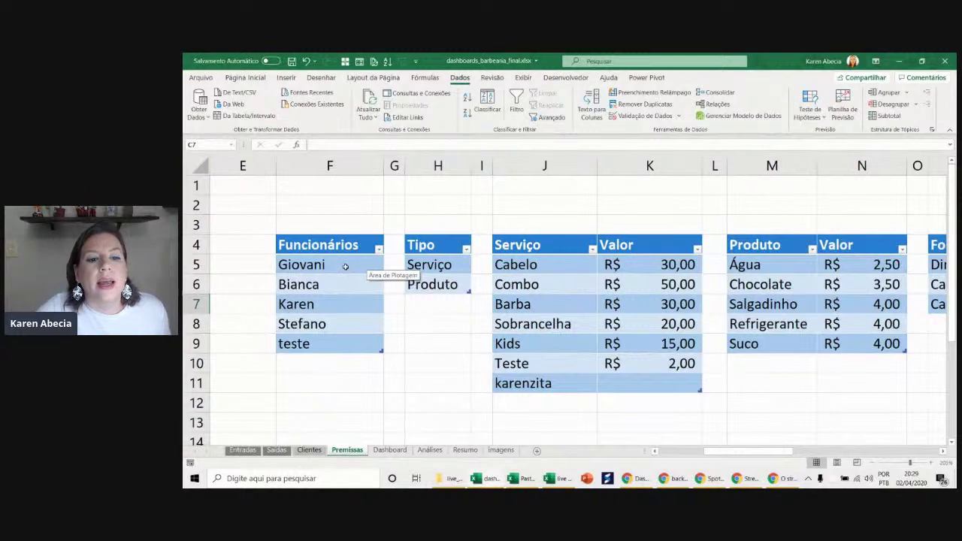
left_click_drag(345, 266, 339, 344)
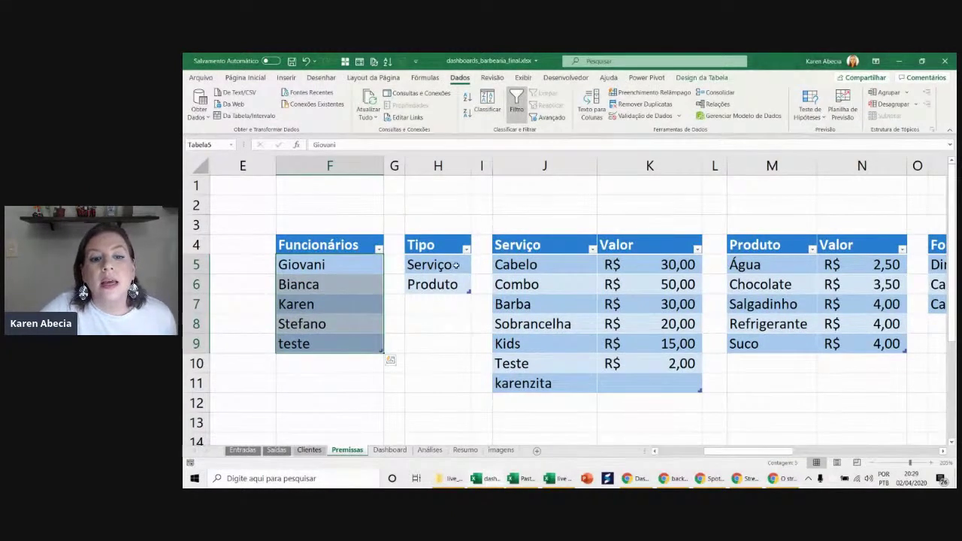
left_click_drag(456, 266, 449, 289)
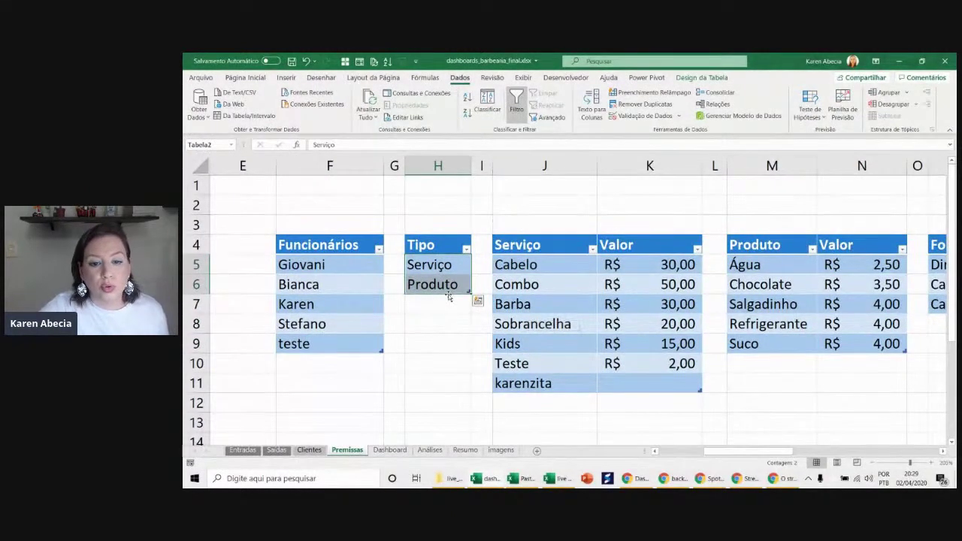
left_click_drag(548, 265, 549, 383)
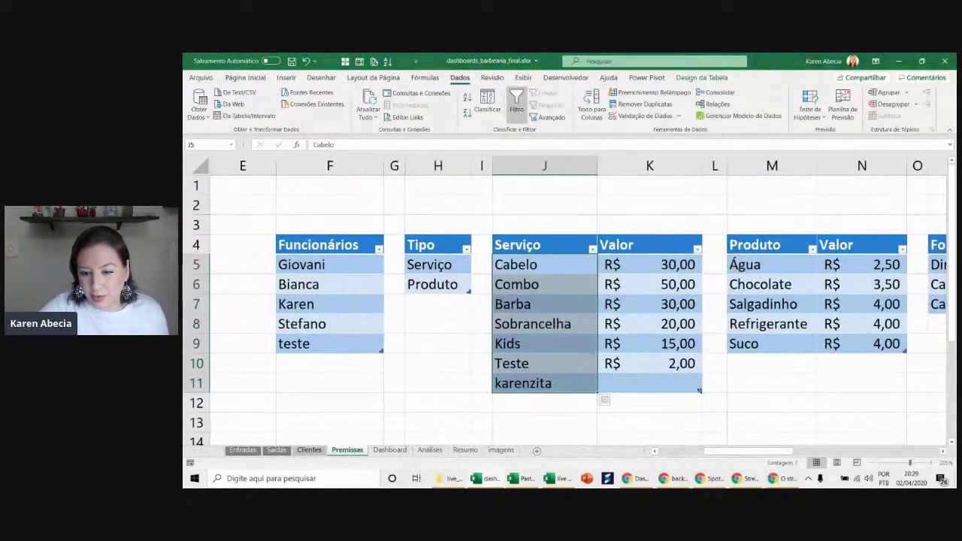
- Shrink the Serviço table and clear the karenzita entry and the Teste row with its R$ 2,00 value
left_click_drag(699, 390, 700, 370)
left_click(575, 386)
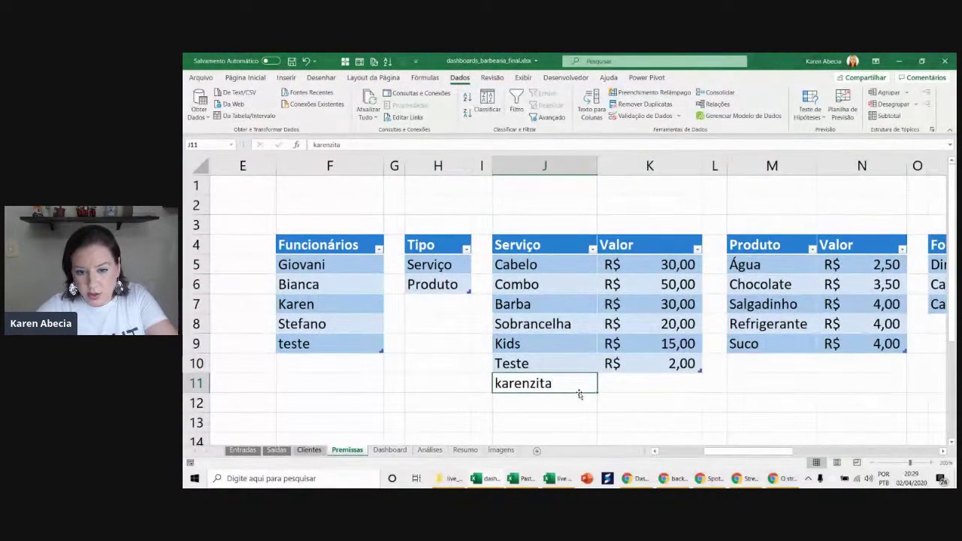
key("Delete")
mouse_move(563, 364)
left_mouse_down()
mouse_move(654, 363)
mouse_move(699, 350)
left_mouse_up()
key("Delete")
left_click(649, 383)
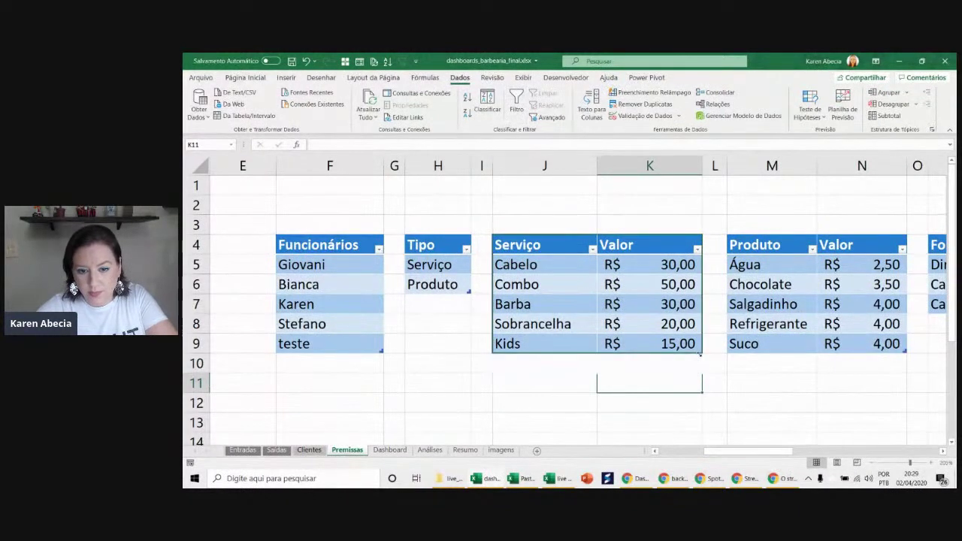
- Confirm the service names now run from Cabelo to Kids and the products from Água to Suco
left_click_drag(566, 267, 569, 348)
left_click(569, 346)
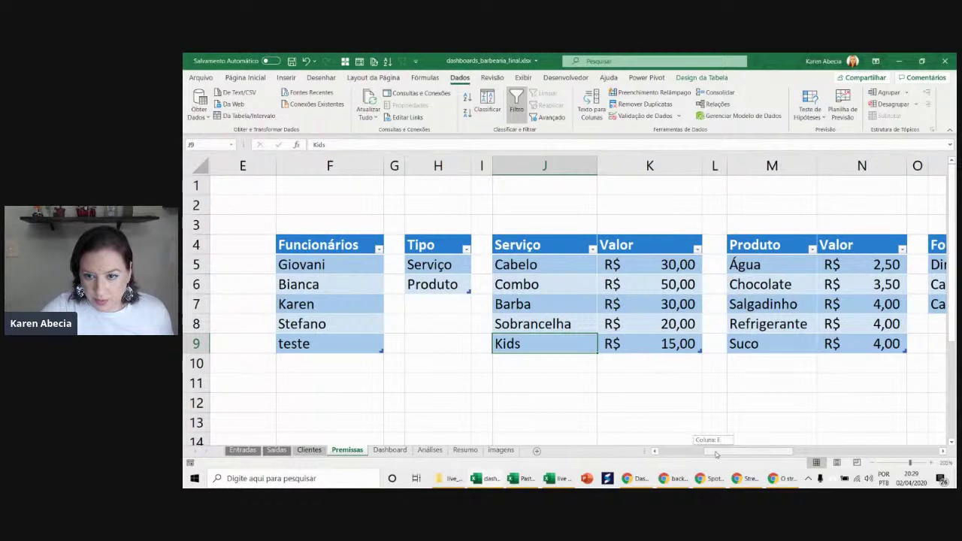
left_click_drag(712, 450, 734, 449)
left_click_drag(618, 264, 608, 342)
left_click(688, 383)
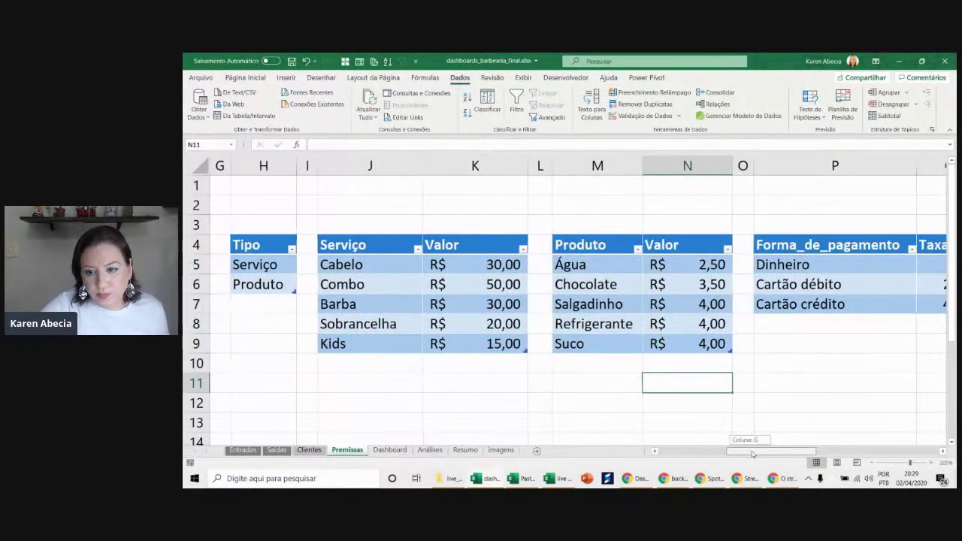
scroll(609, 288, "right", 5)
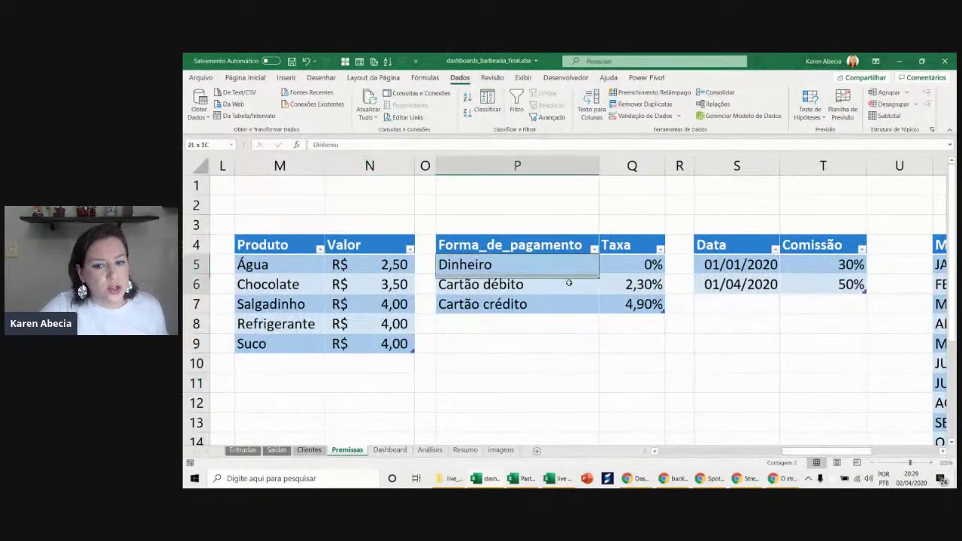
left_click_drag(569, 283, 569, 303)
left_click(613, 293)
left_click(575, 284)
left_click(607, 283)
left_click(580, 285)
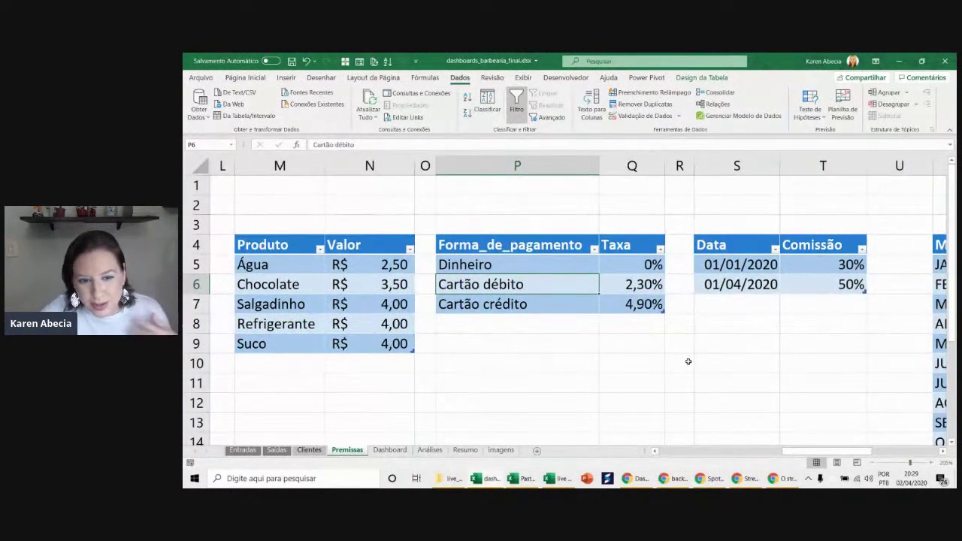
key("Right")
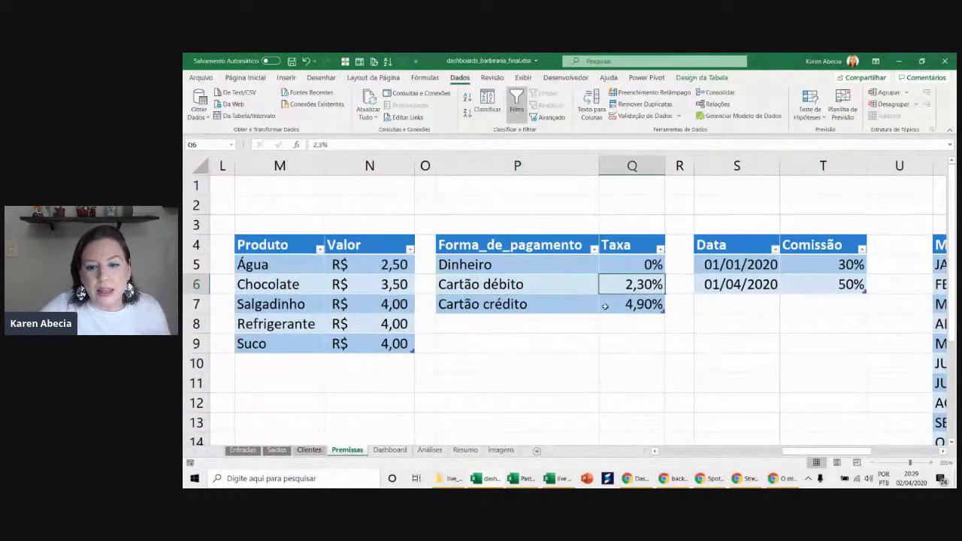
left_click(605, 306)
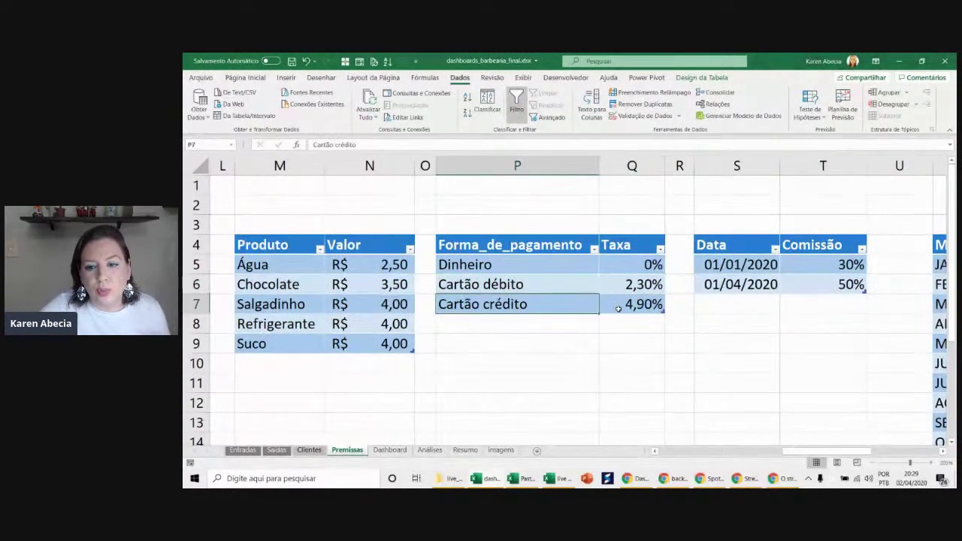
left_click(744, 252)
left_click_drag(833, 454, 906, 451)
left_click(718, 264)
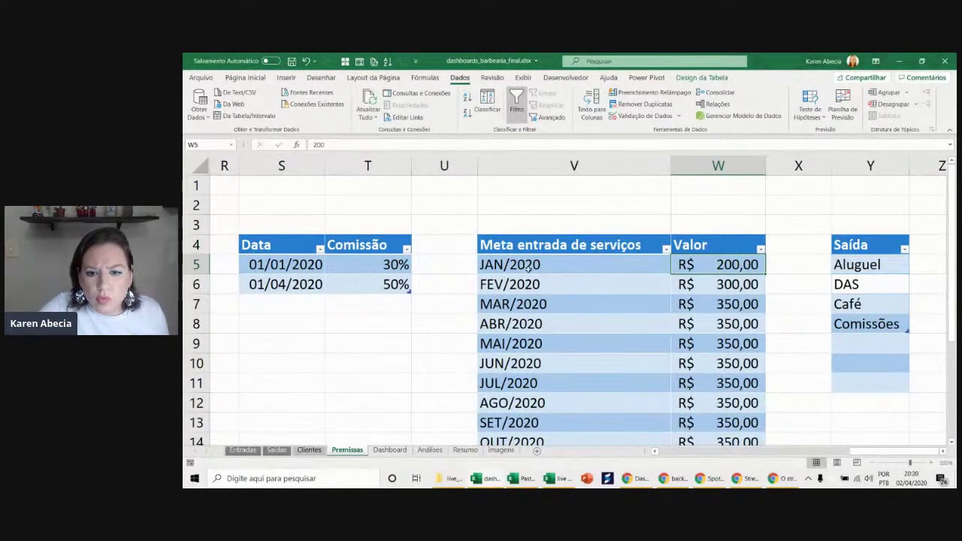
scroll(530, 268, "down", 1)
scroll(529, 268, "down", 1)
scroll(676, 324, "up", 2)
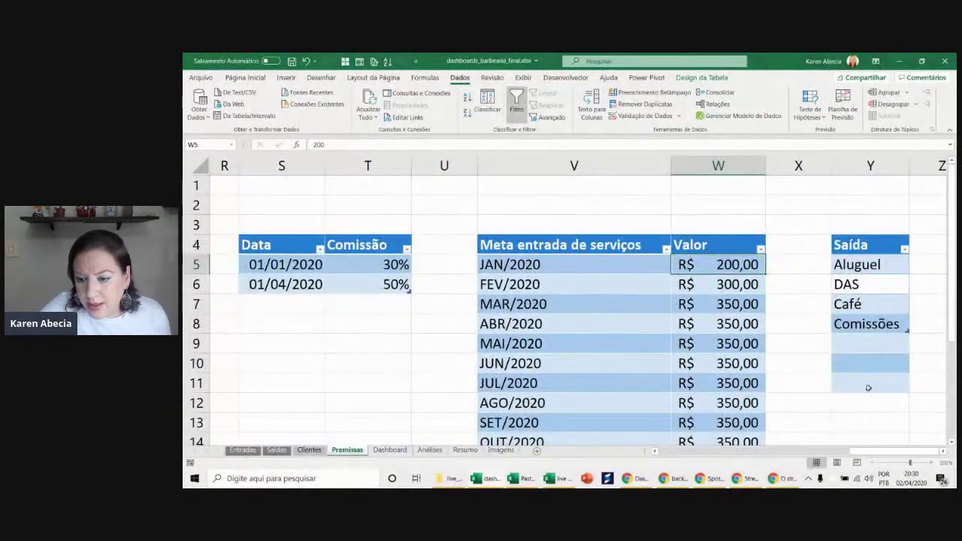
left_click_drag(872, 451, 693, 452)
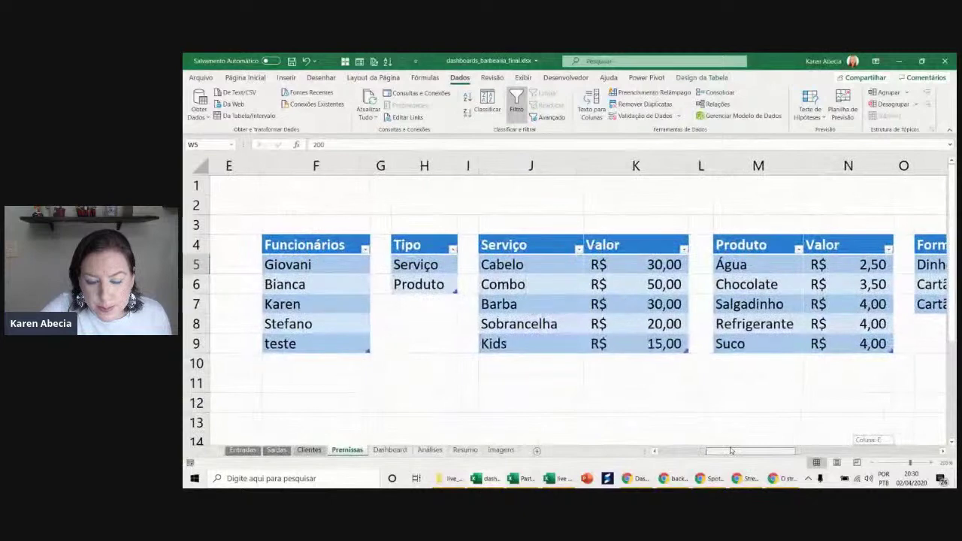
- On the Entradas sheet, inspect the validation rule on C37, then select cell C40
left_click(308, 451)
left_click(242, 450)
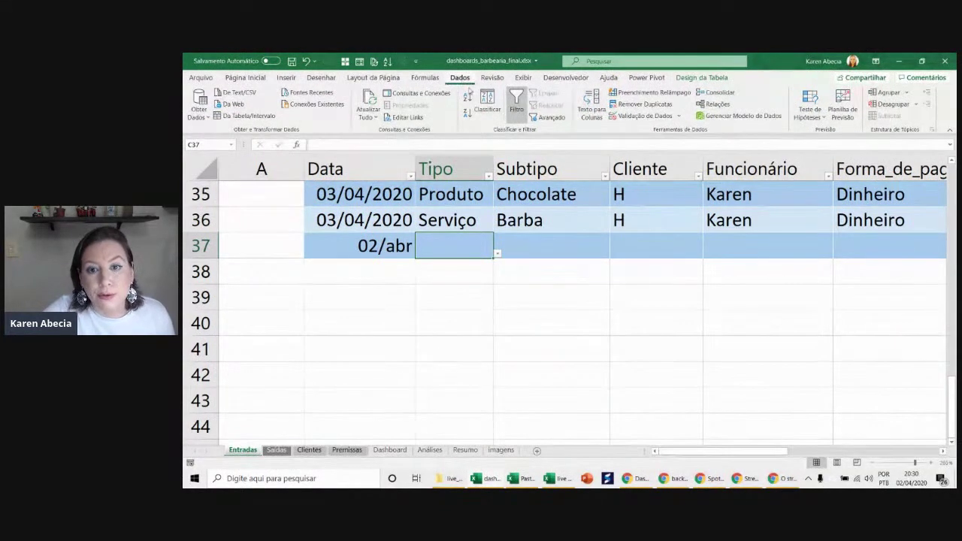
left_click(643, 115)
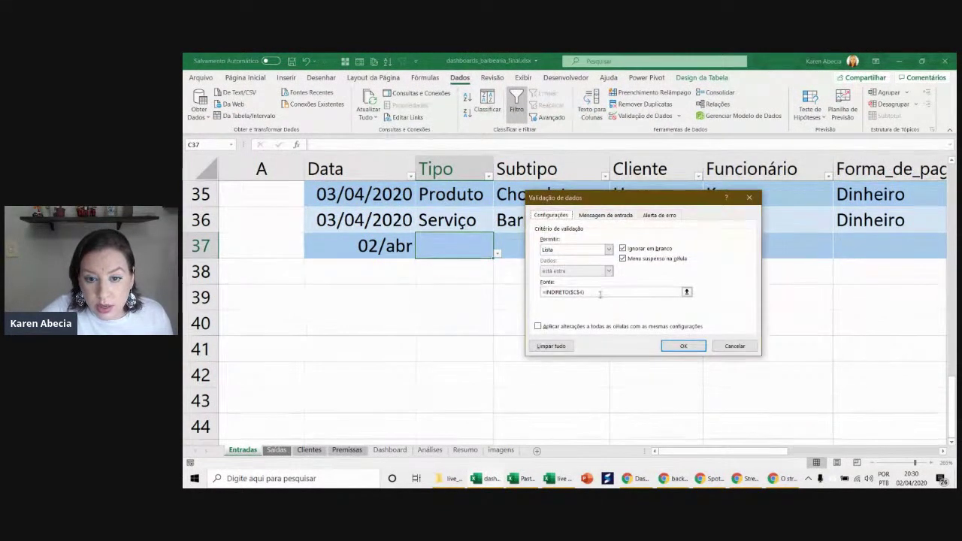
left_click(688, 346)
left_click(455, 322)
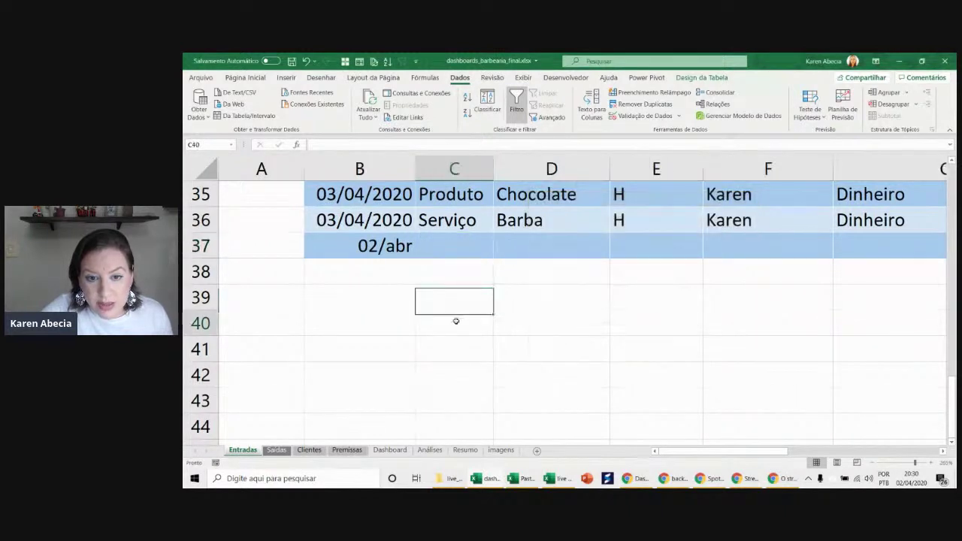
- Give C40 a list validation sourced from Premissas!$H$5:$H$6
left_click(646, 116)
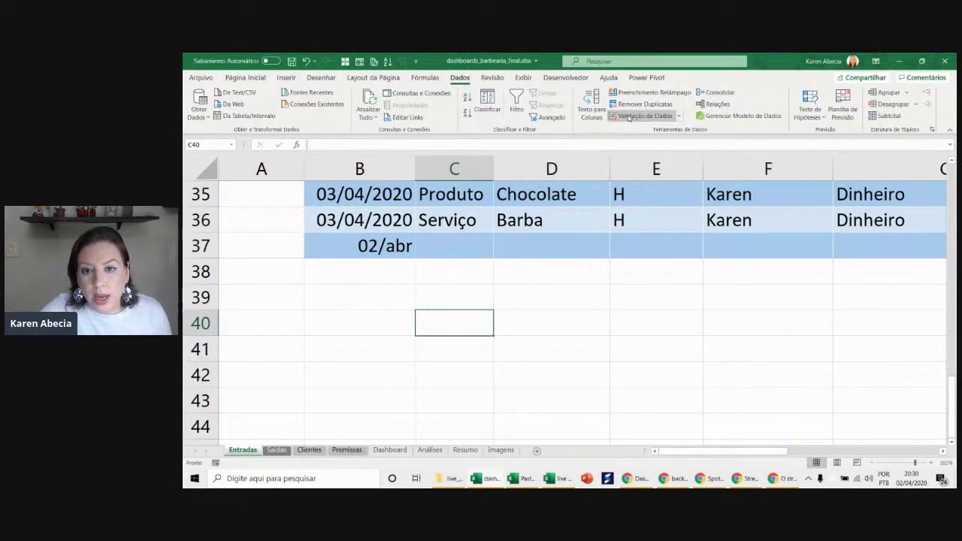
left_click(574, 251)
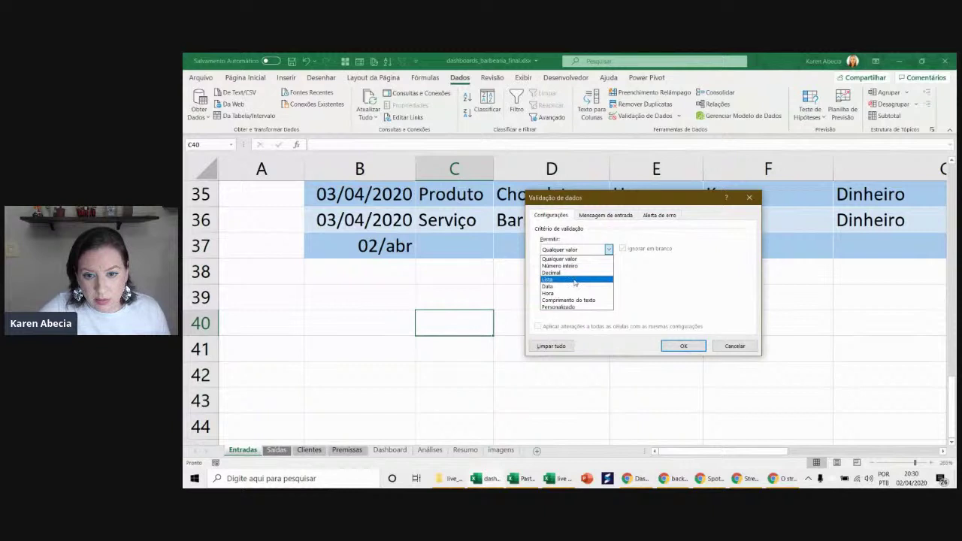
left_click(575, 280)
left_click(578, 292)
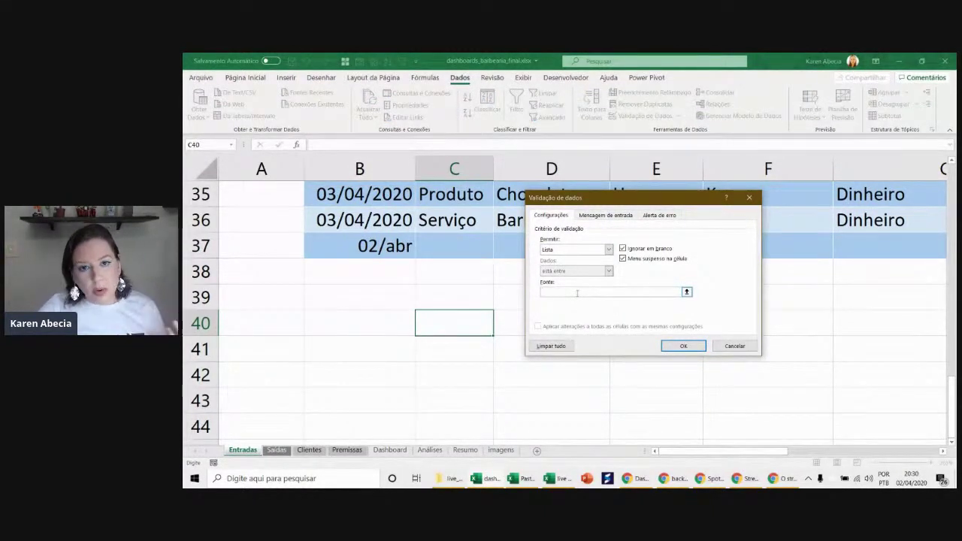
left_click(347, 450)
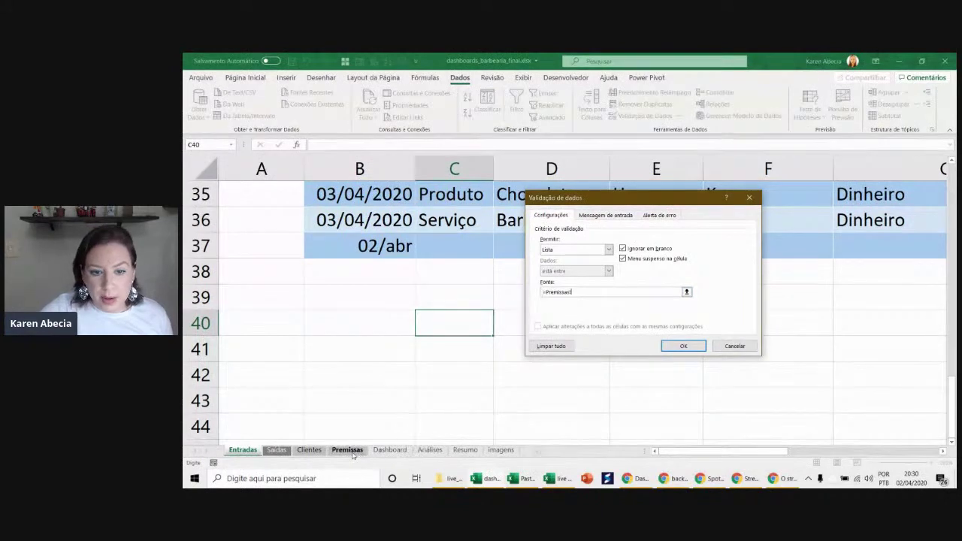
left_click_drag(432, 265, 455, 281)
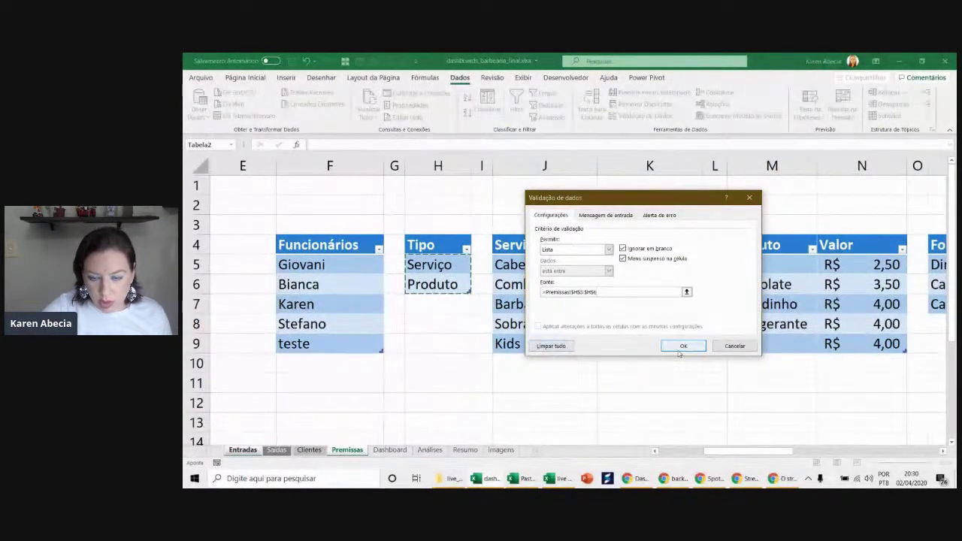
left_click(682, 346)
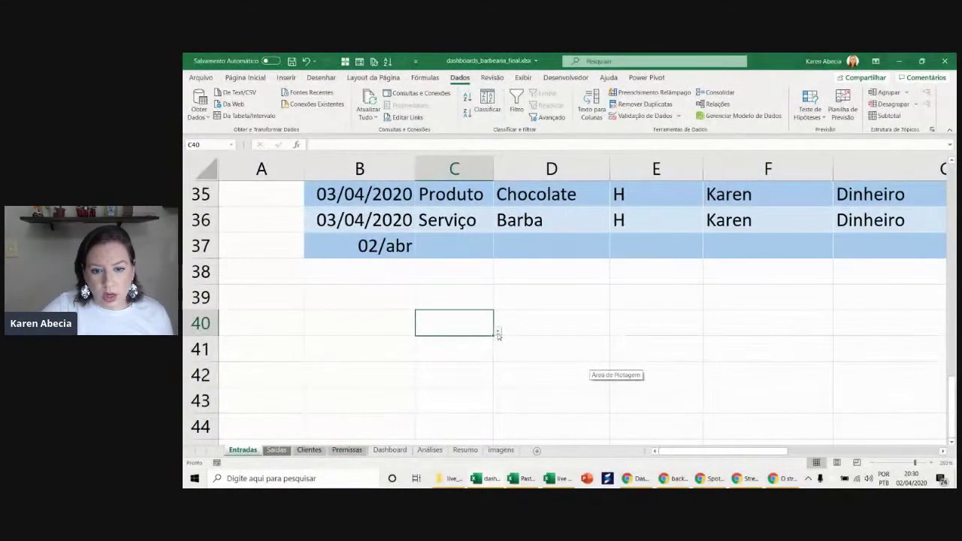
- Test C40's list by choosing Serviço, then Produto, and confirm the entry 'qq' is rejected
left_click(498, 331)
left_click(489, 346)
left_click(497, 332)
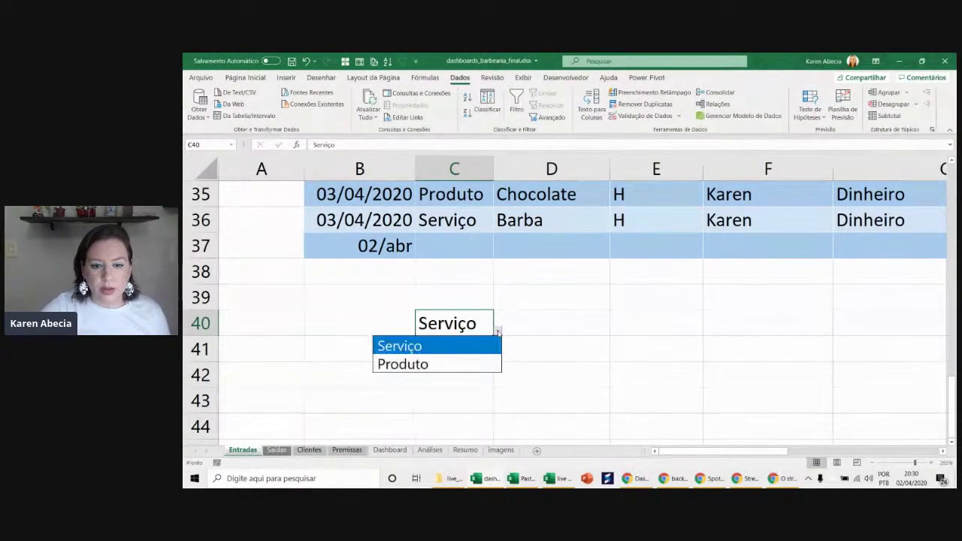
left_click(488, 363)
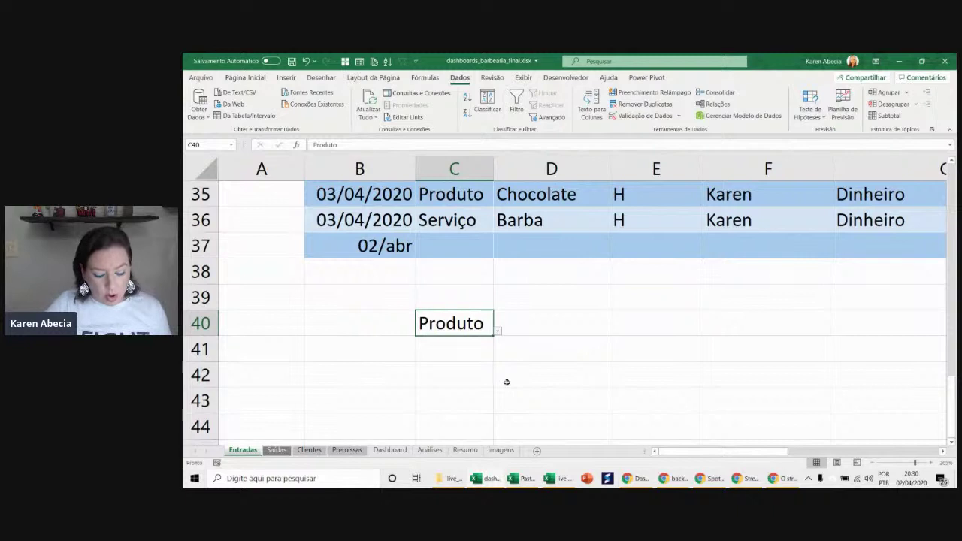
type("qq")
key("Return")
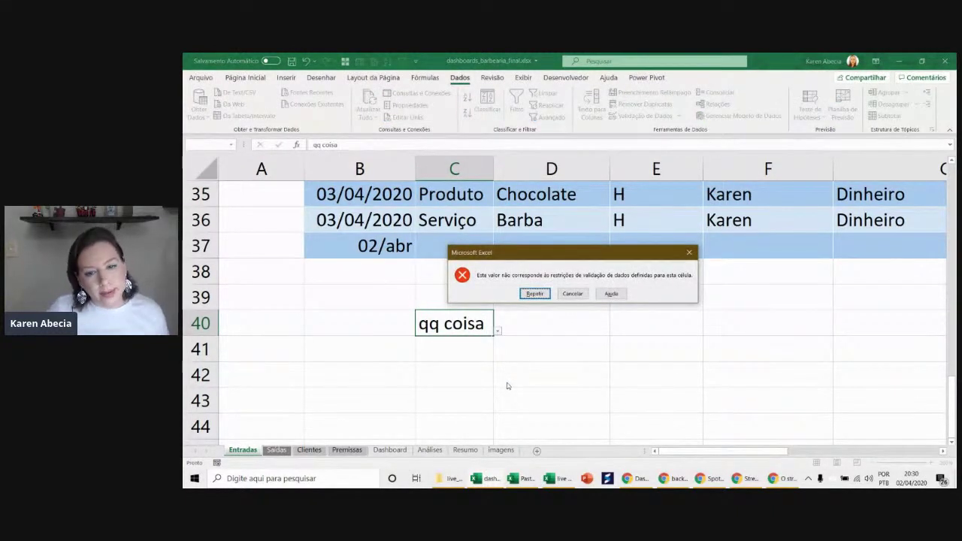
key("Return")
key("Return")
key("Return")
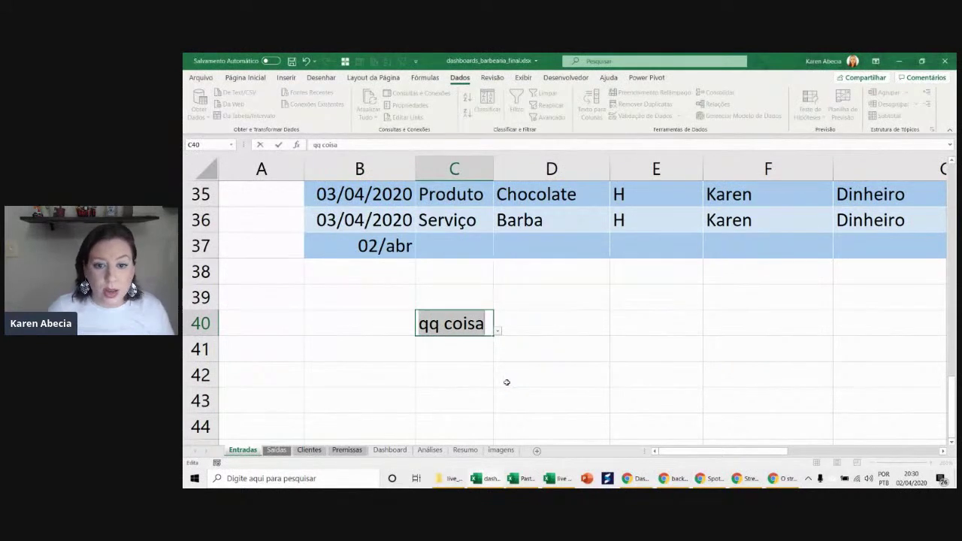
key("Escape")
- Empty C40 by copying blank C39 over it, then show the Tipo choices in C37
left_click(471, 296)
key("ctrl+c")
left_click(472, 328)
left_click(549, 330)
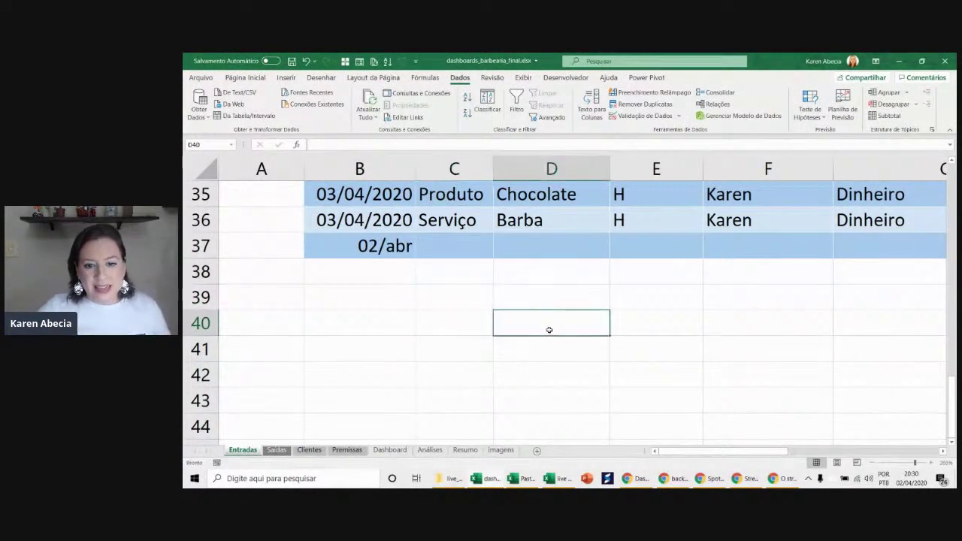
left_click(475, 298)
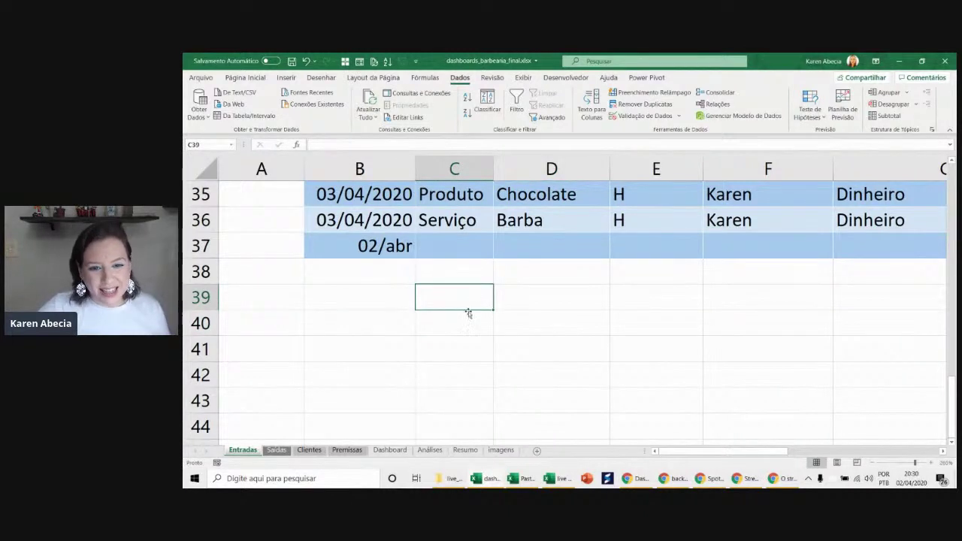
left_click(464, 249)
left_click(497, 255)
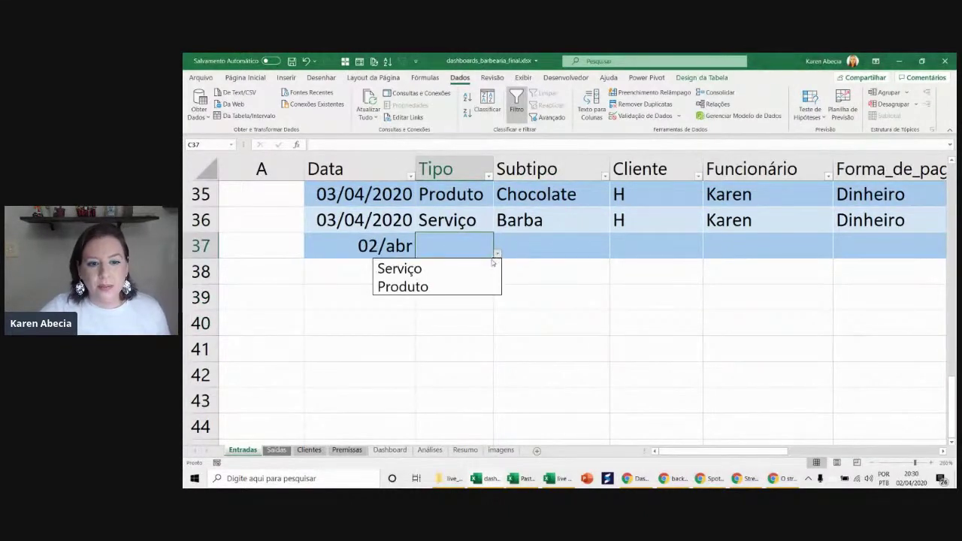
- Pick Serviço as row 37's Tipo and make column A narrower
left_click(485, 269)
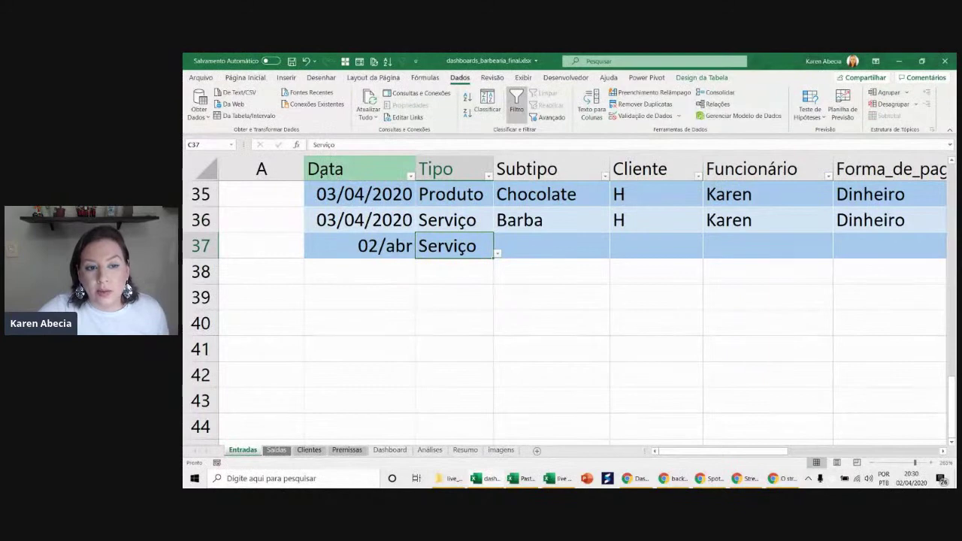
left_click_drag(304, 169, 249, 174)
scroll(381, 290, "up", 1)
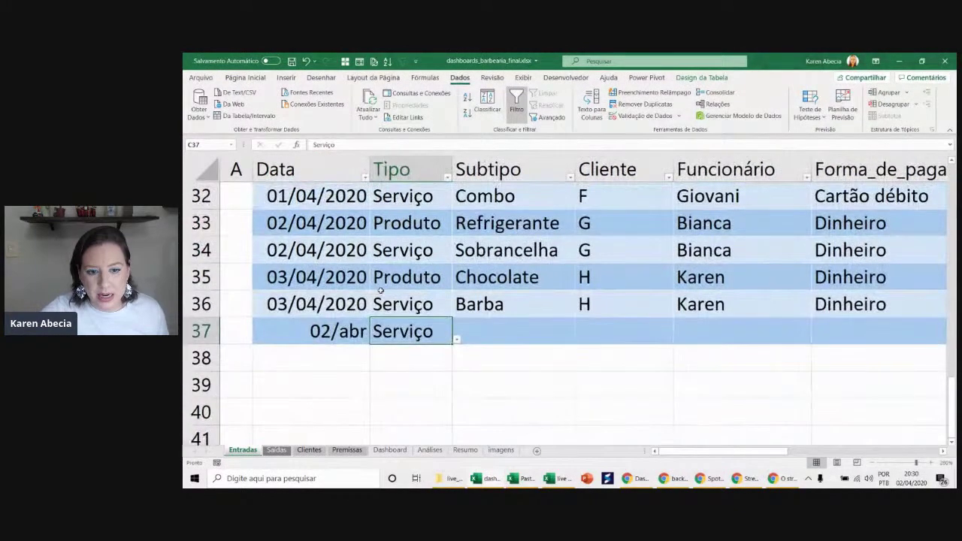
scroll(380, 290, "up", 1, "ctrl")
scroll(381, 291, "down", 1)
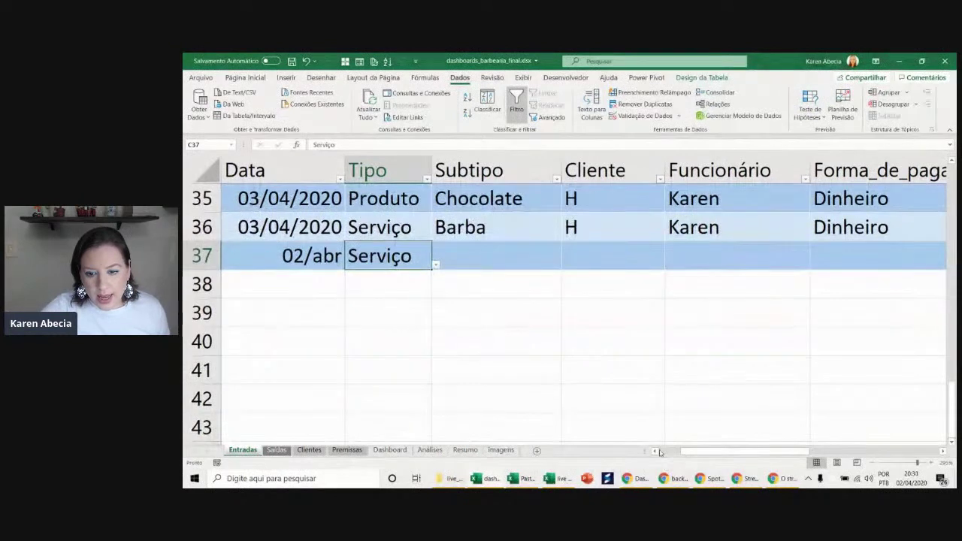
scroll(451, 240, "left", 1)
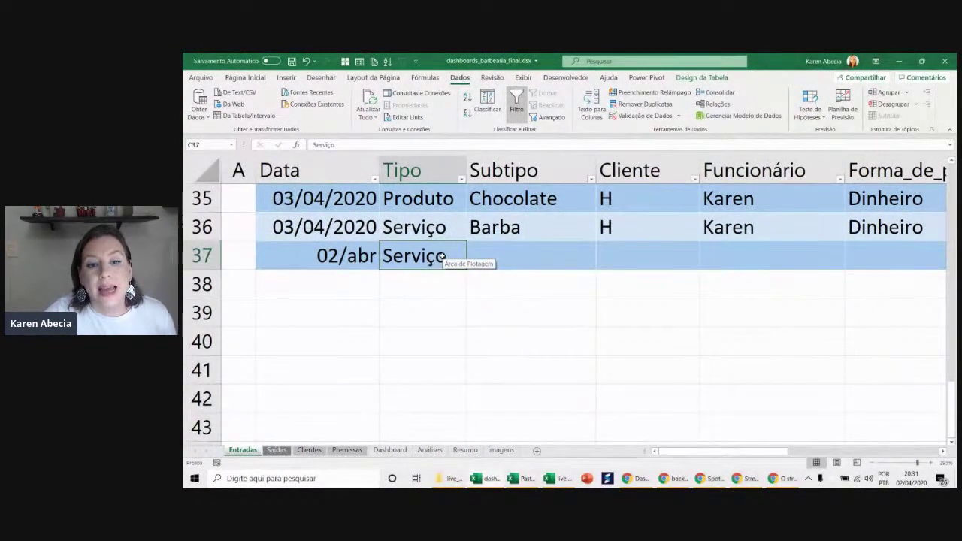
left_click(442, 235)
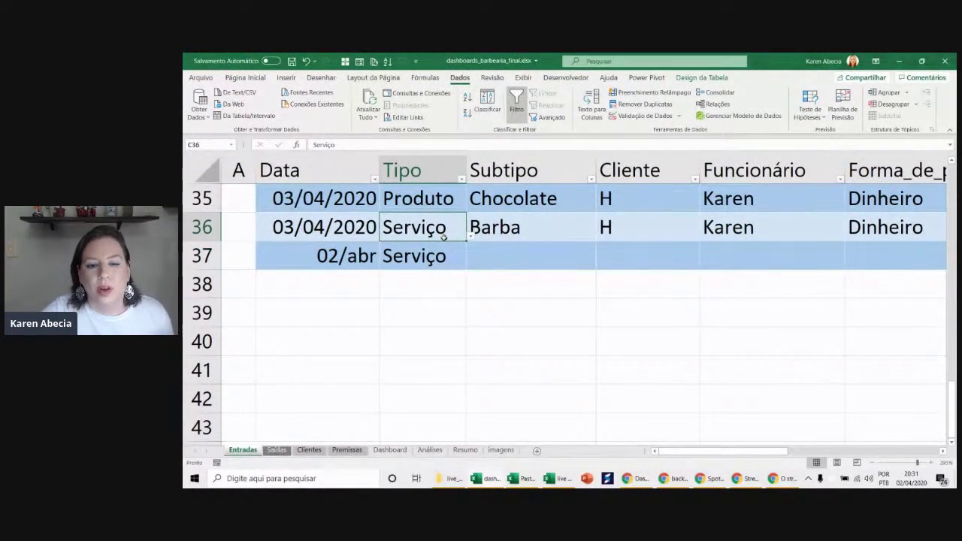
- Finish the Tipo cell's validation list source as =INDIRETO($C$4) and confirm
left_click(633, 117)
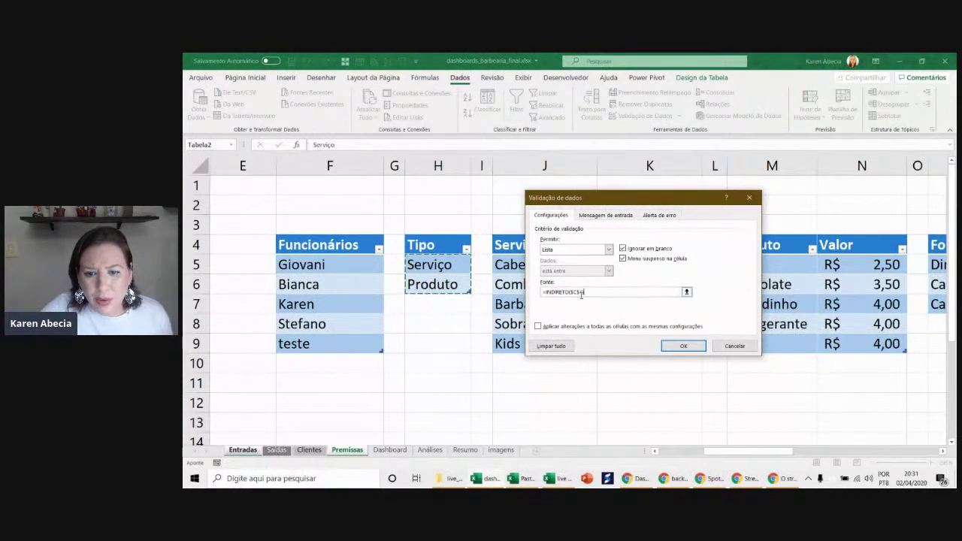
type(")")
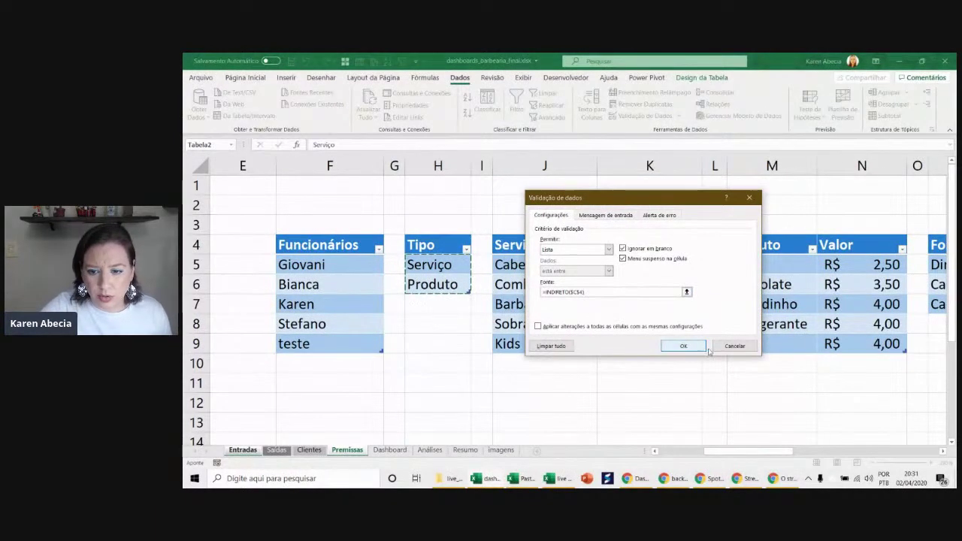
left_click(734, 346)
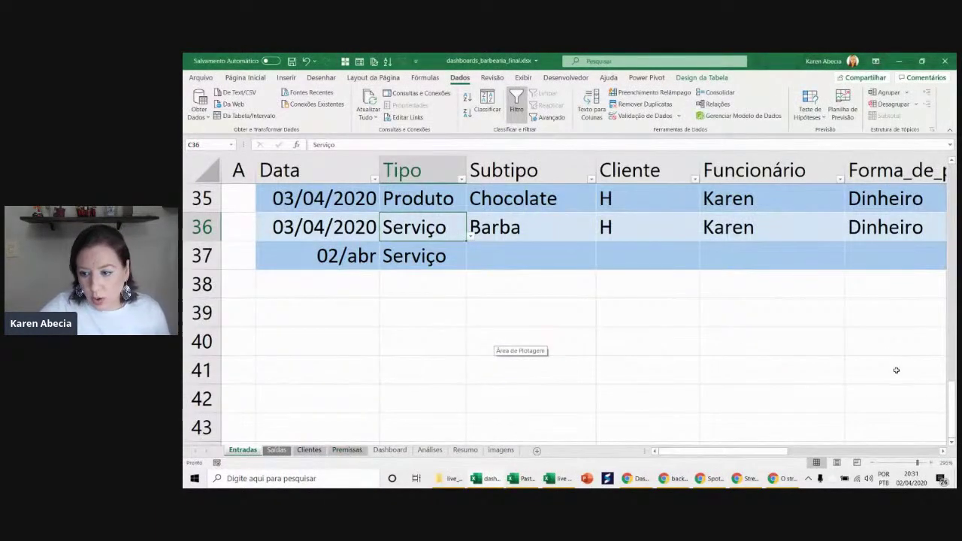
left_click_drag(952, 408, 935, 171)
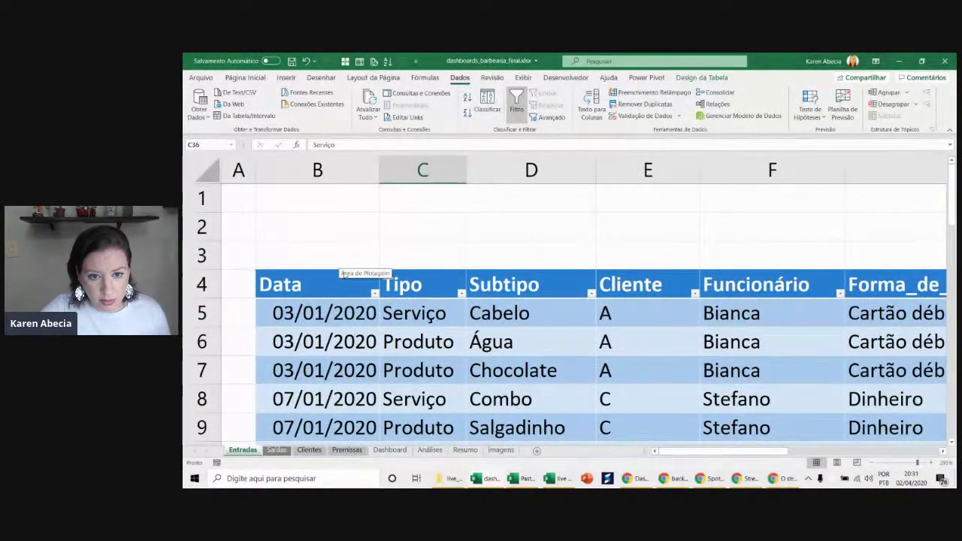
- Check the Tipo header C4 and row 37's Subtipo cell, then move to the Premissas sheet
left_click(415, 286)
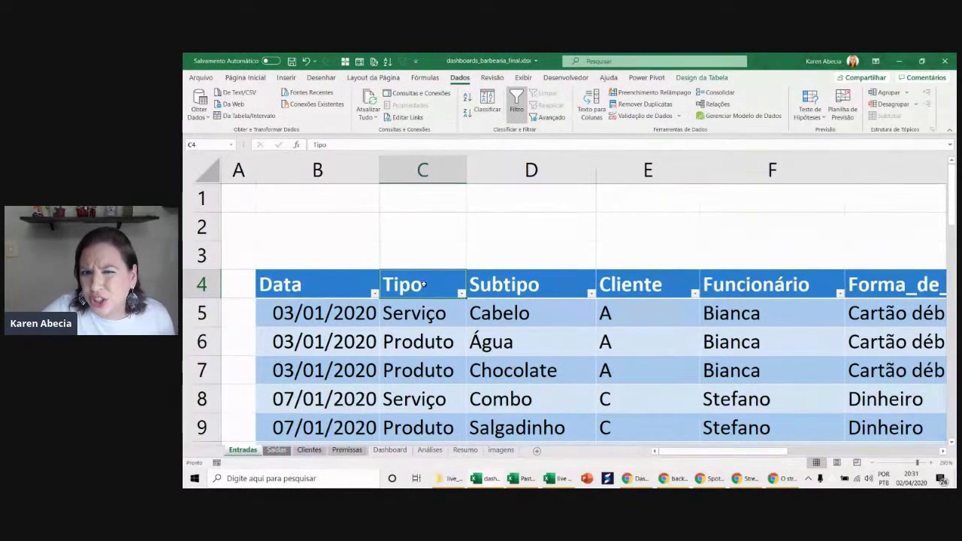
scroll(421, 298, "down", 7)
scroll(421, 294, "down", 9)
scroll(436, 308, "up", 5)
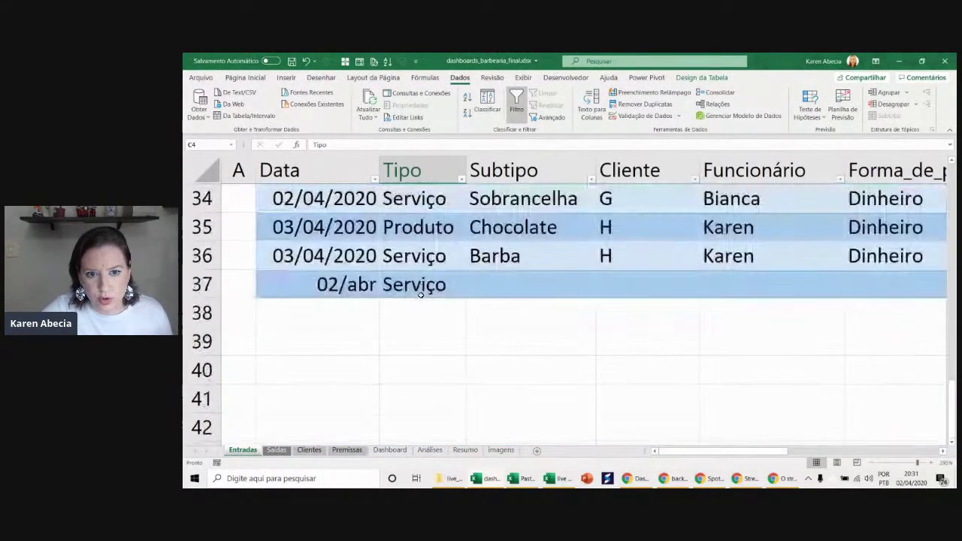
left_click(493, 286)
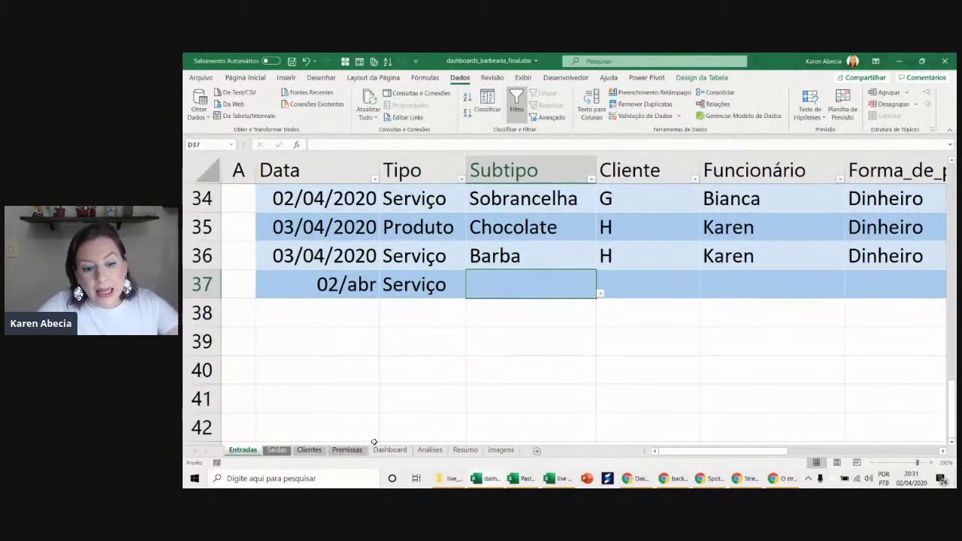
left_click(348, 450)
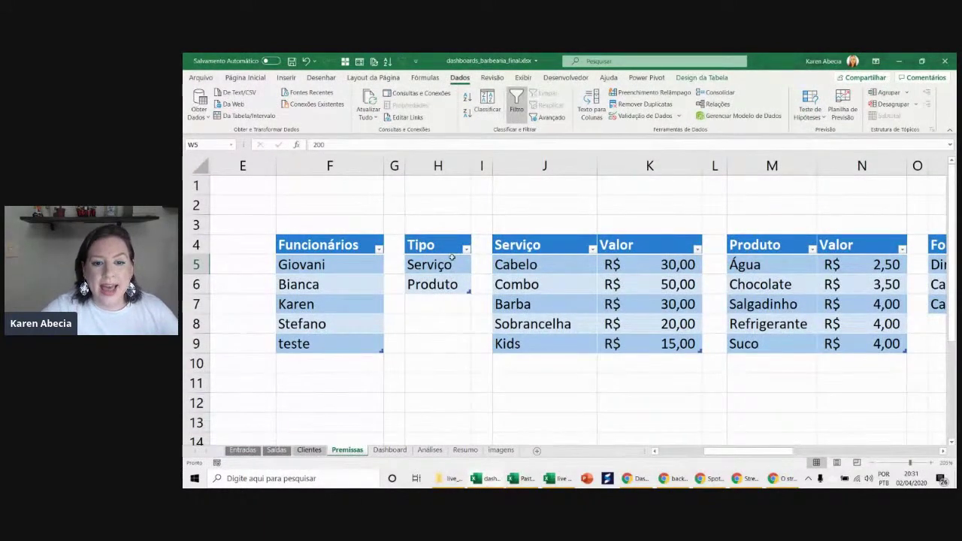
- Inspect the Tipo table H4:H6 and confirm its table name is Tabela2
left_click(455, 263)
left_click_drag(447, 265, 447, 281)
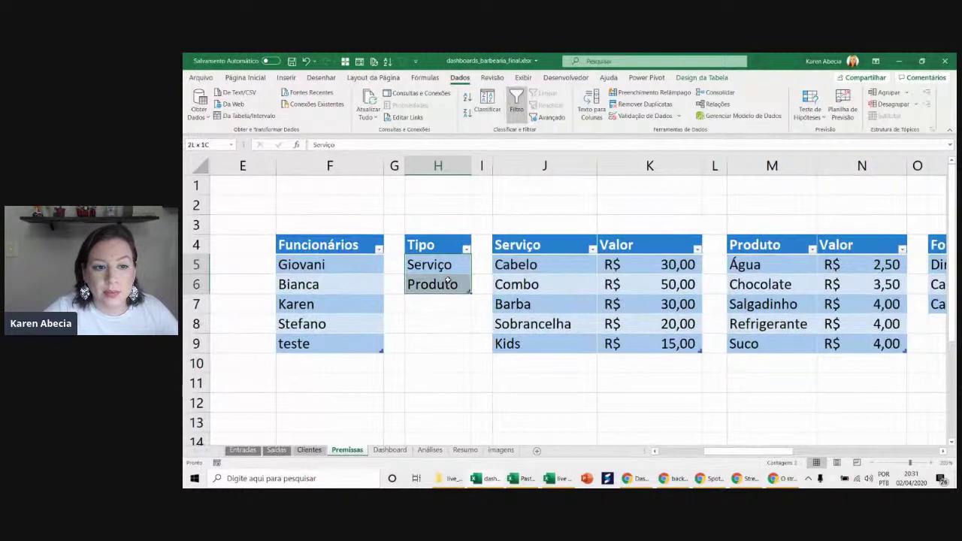
left_click(447, 236)
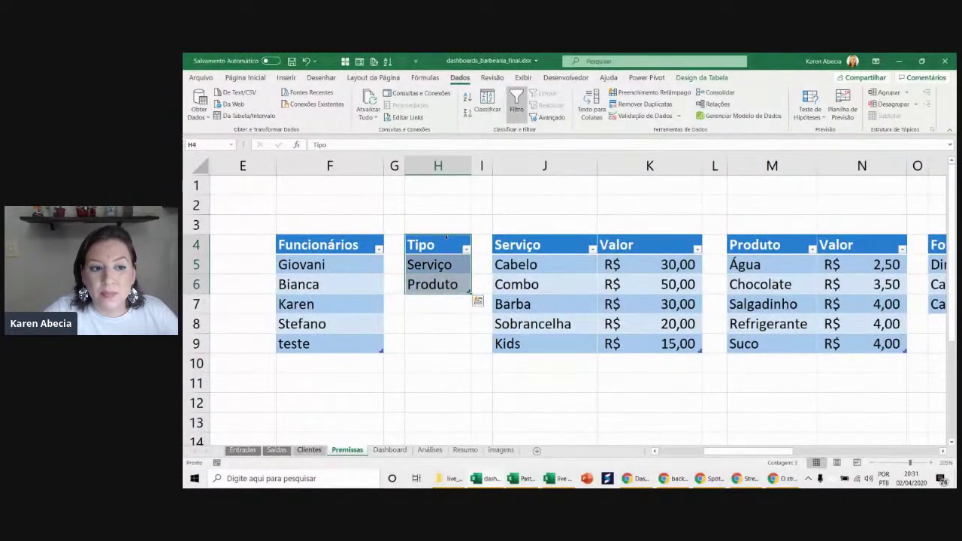
left_click(447, 239)
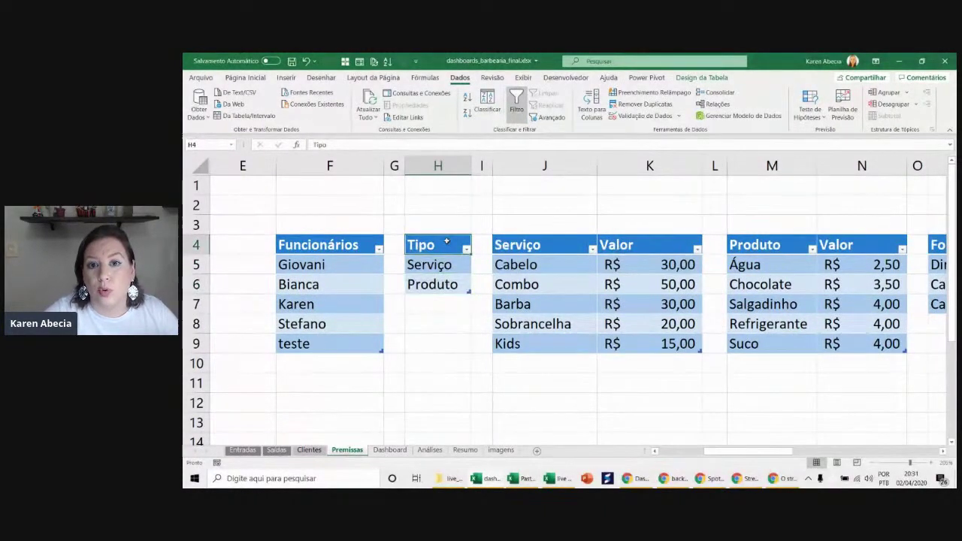
left_click(686, 78)
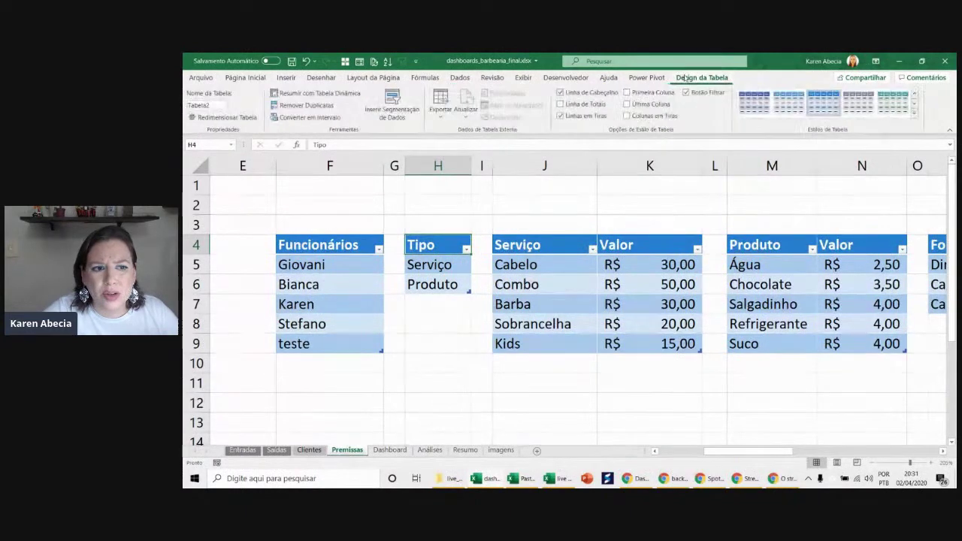
left_click(453, 224)
left_click(485, 221)
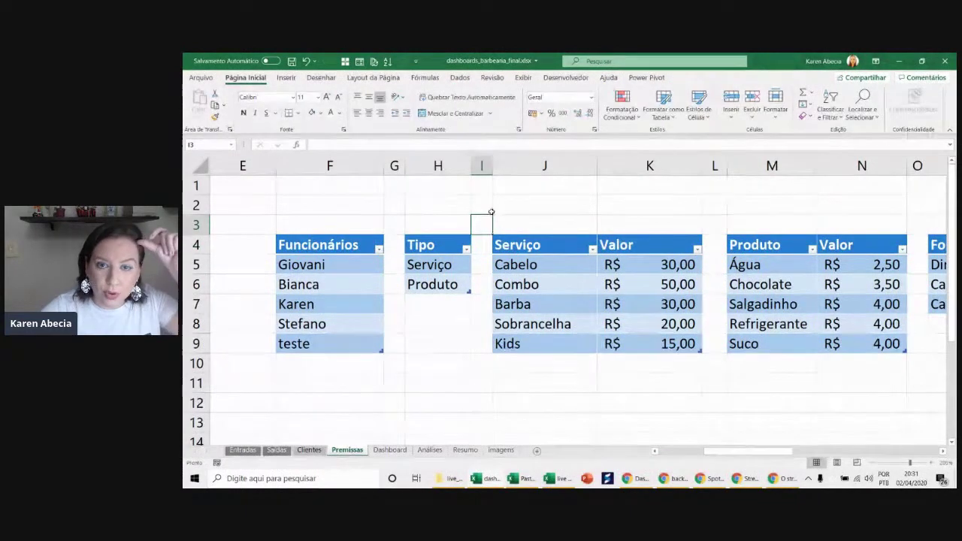
key("Left")
key("Down")
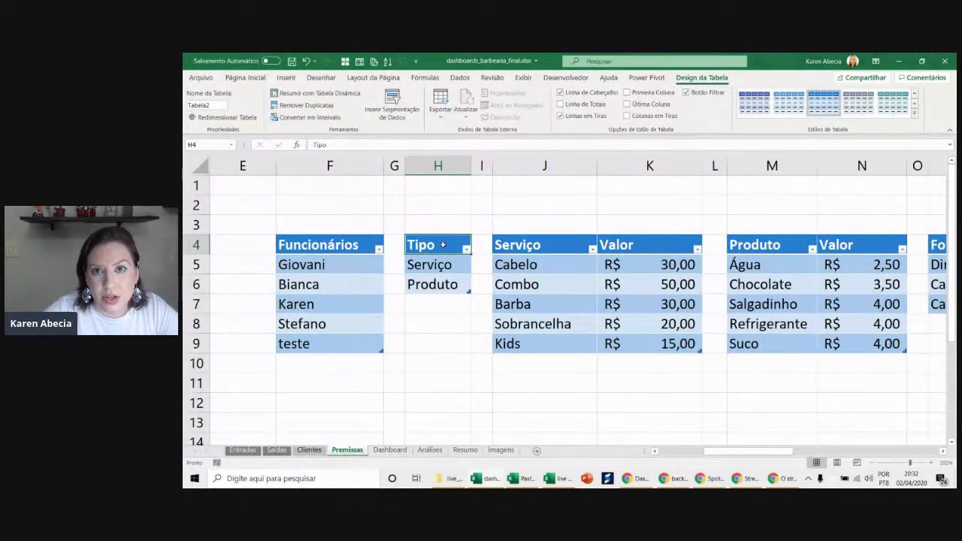
- Review the Tipo values Serviço and Produto, then return to Entradas and select C39
left_click(450, 273)
left_click(451, 286)
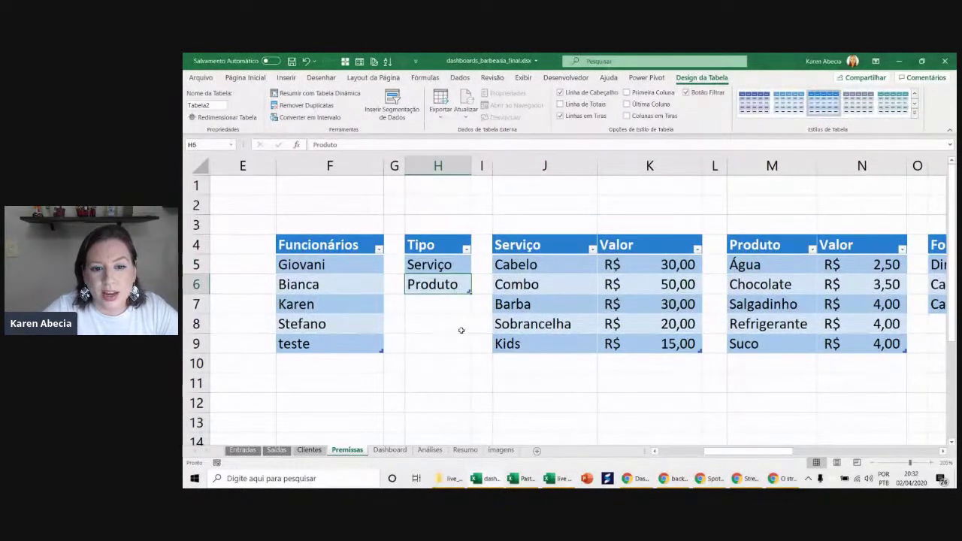
left_click(445, 244)
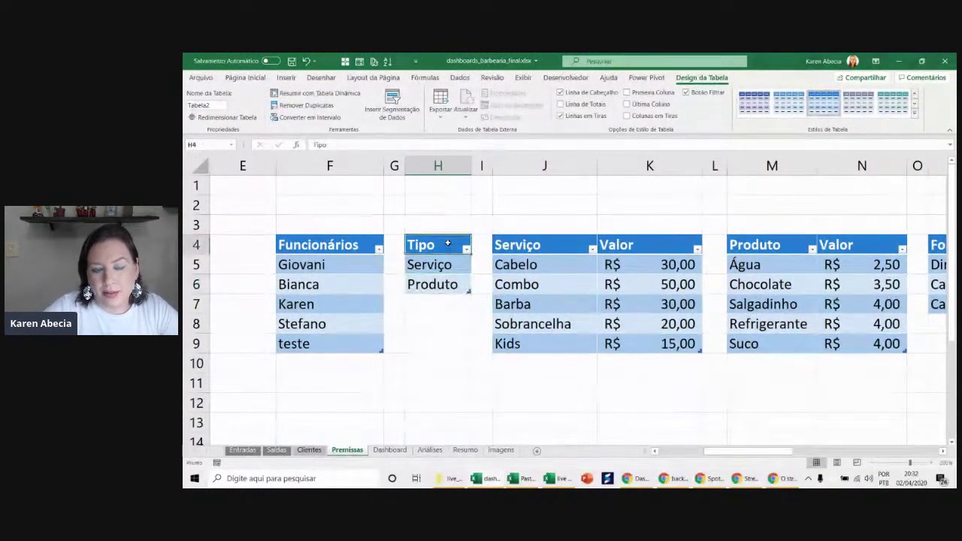
left_click(453, 266)
left_click(451, 285)
left_click(454, 267)
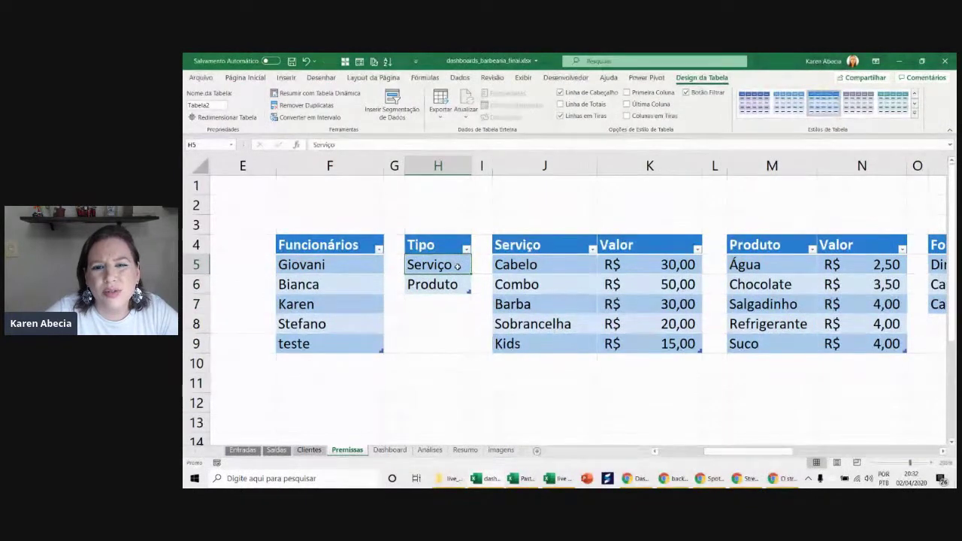
left_click(579, 203)
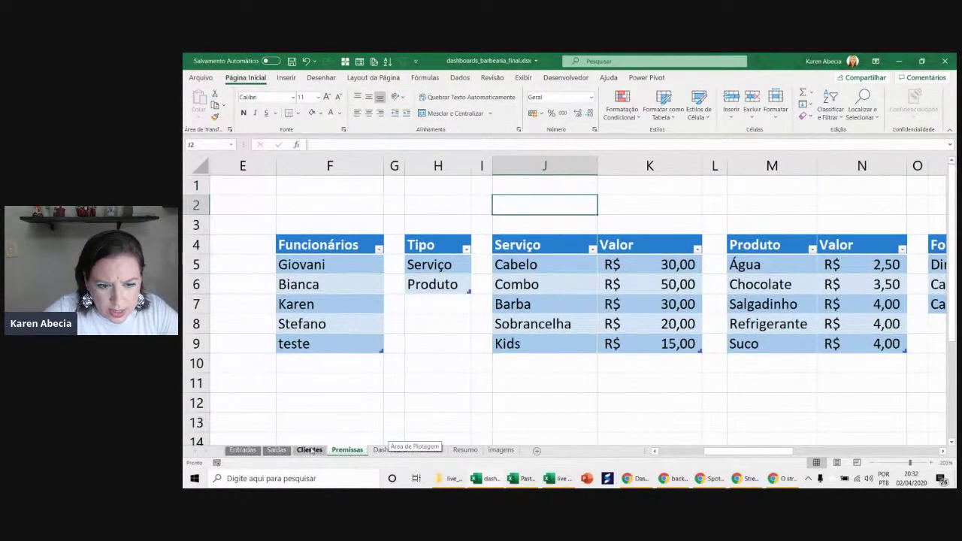
left_click(242, 449)
left_click(406, 361)
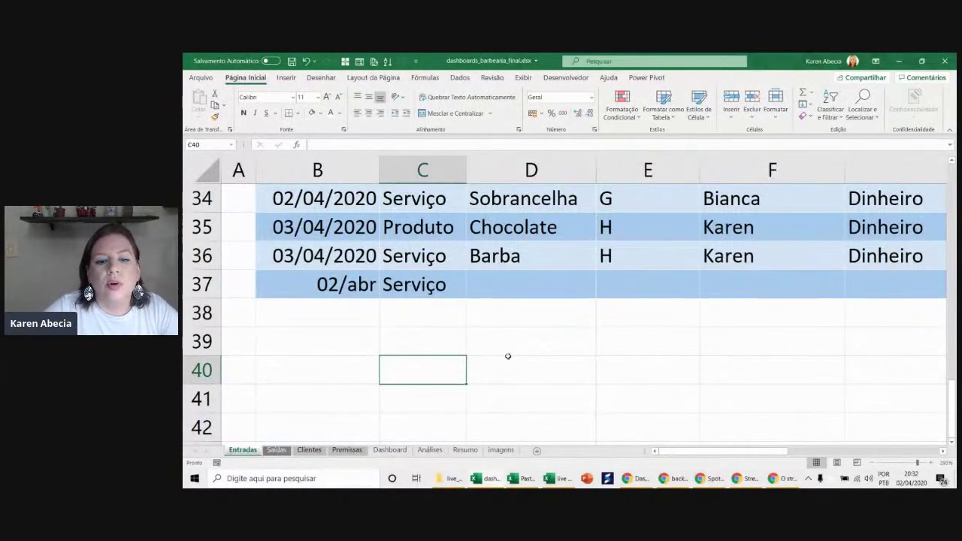
left_click(426, 340)
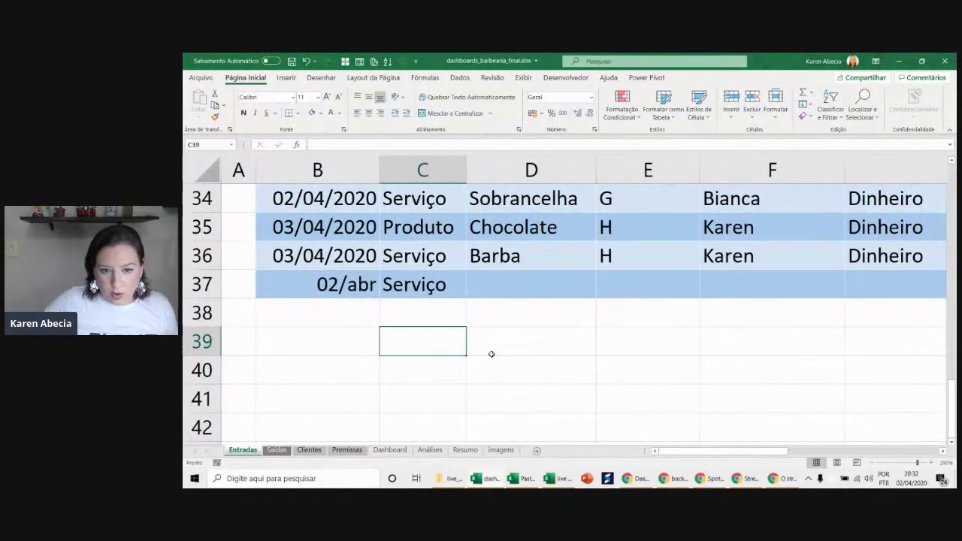
- Enter a test formula =INDIRETO(B37) in C39
type("=indi")
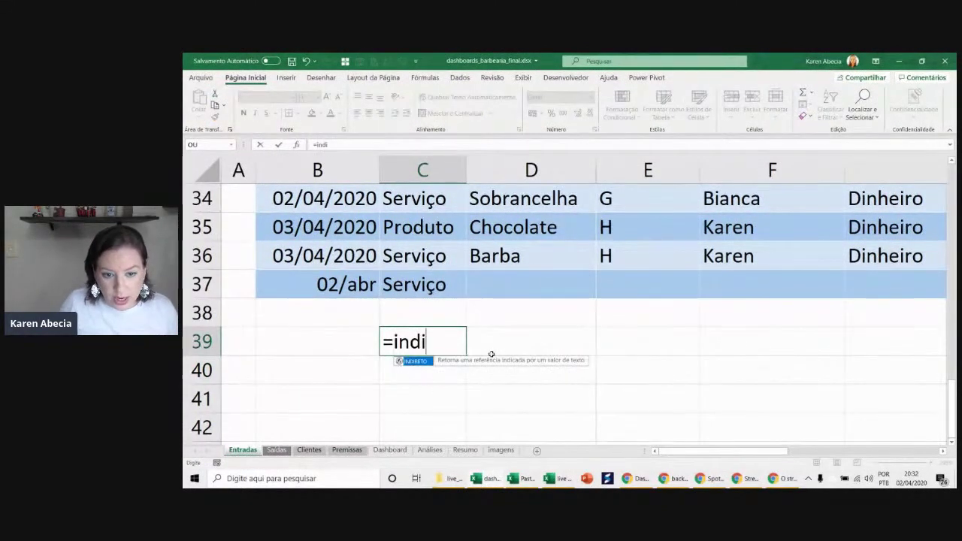
key("Tab")
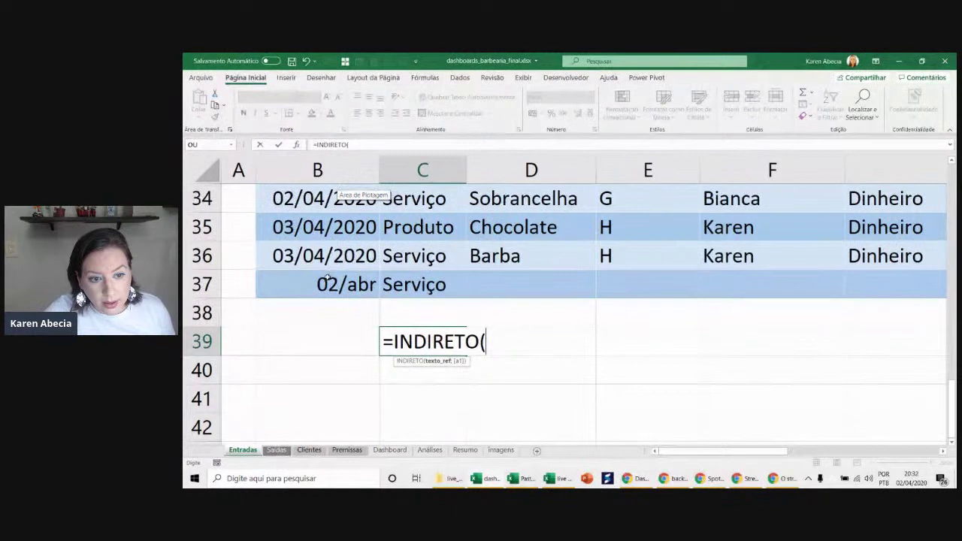
type("b37")
key("Return")
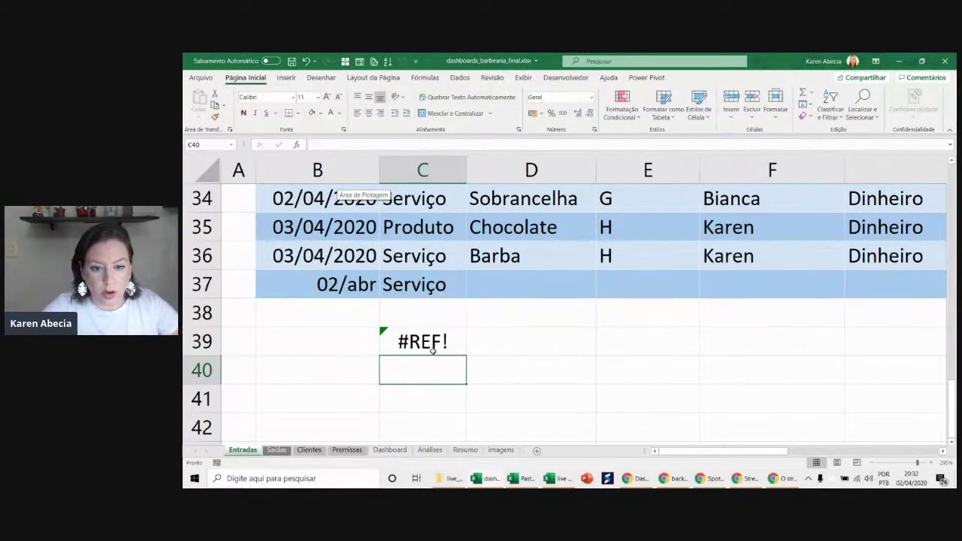
- Edit the C39 formula so INDIRETO references the Tipo header instead of B37
double_click(432, 342)
left_click(526, 342)
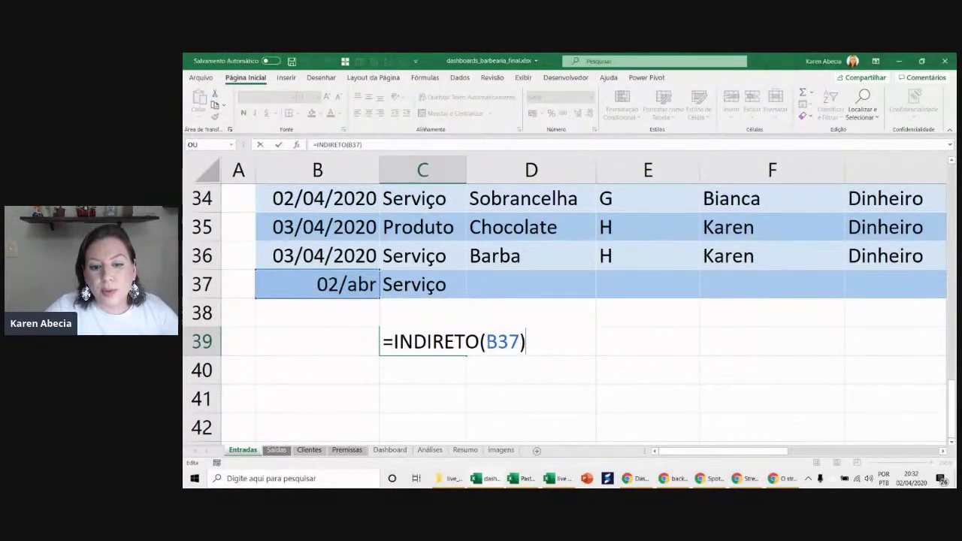
left_click_drag(487, 342, 519, 342)
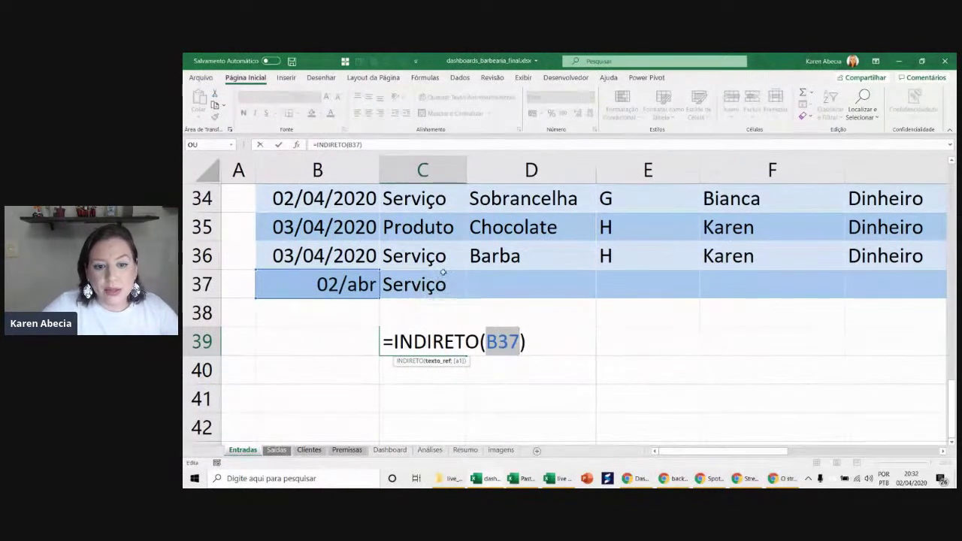
left_click(444, 342)
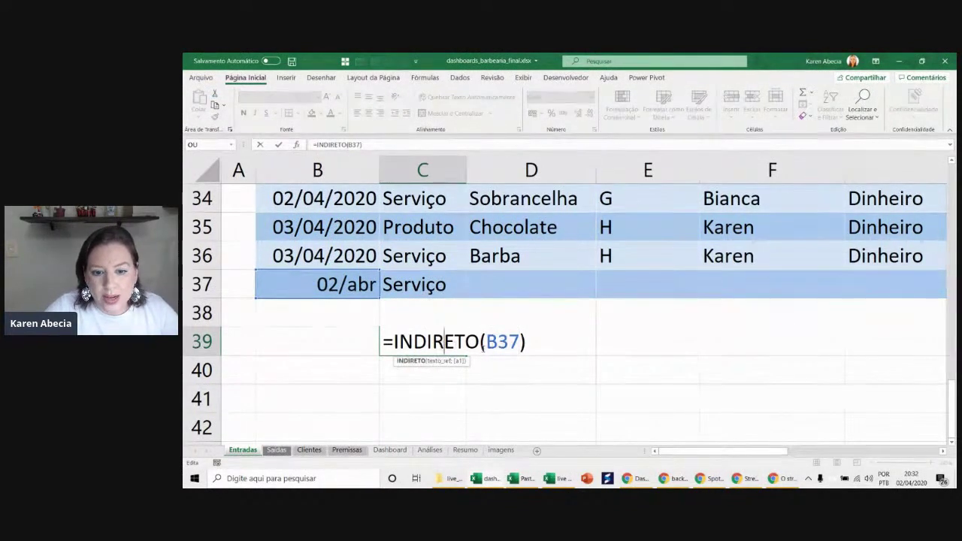
left_click_drag(487, 342, 497, 342)
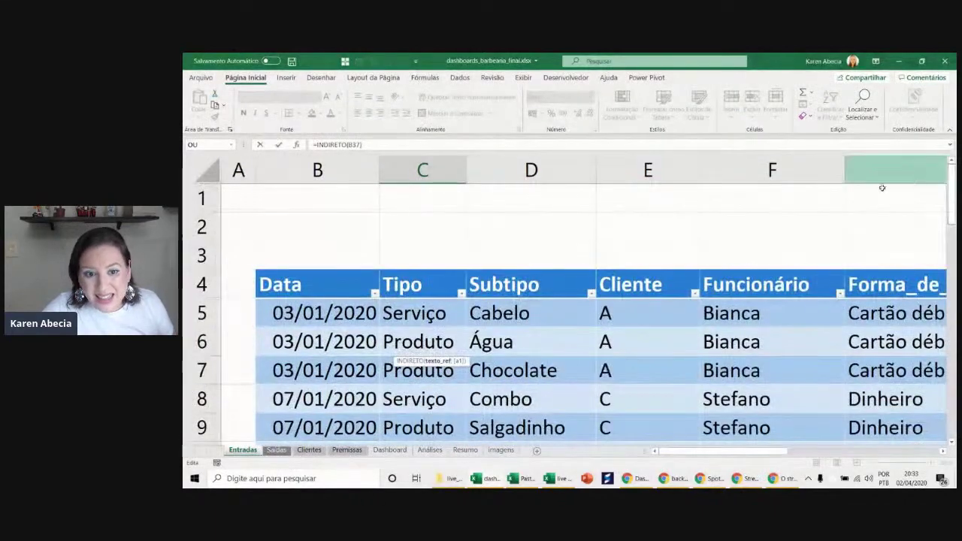
mouse_move(953, 429)
left_mouse_down()
mouse_move(952, 188)
mouse_move(936, 438)
left_mouse_up()
left_click(436, 286)
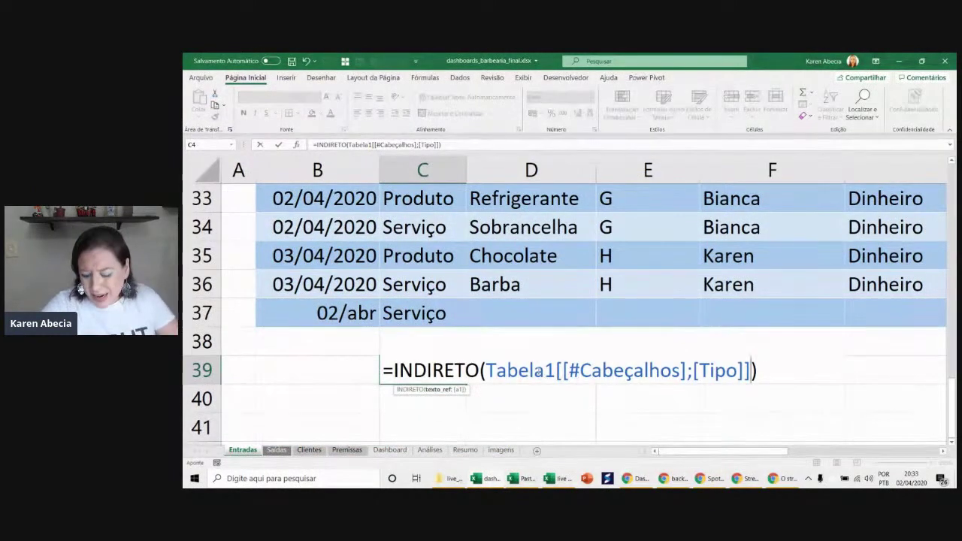
key("Return")
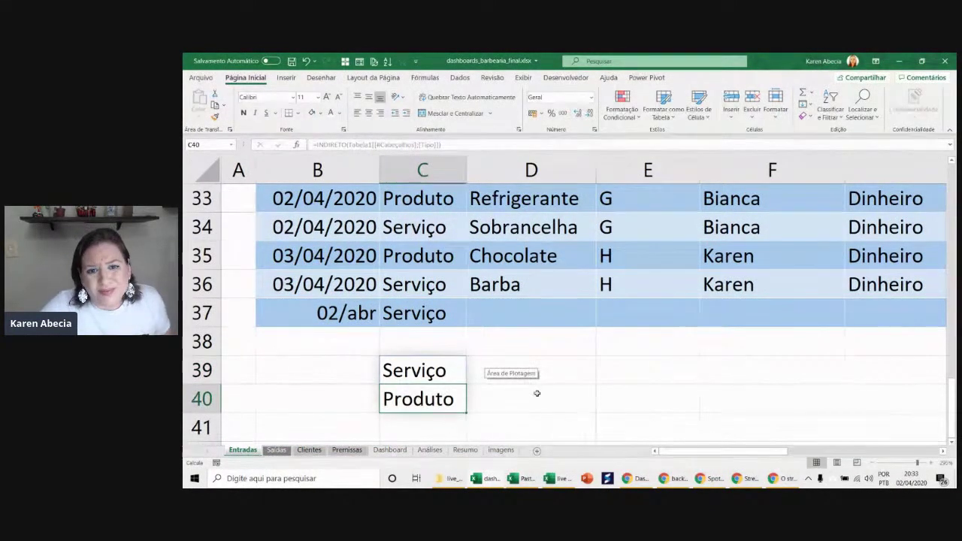
- Delete the spilled Serviço and Produto test results from C39:C40
left_click(452, 372)
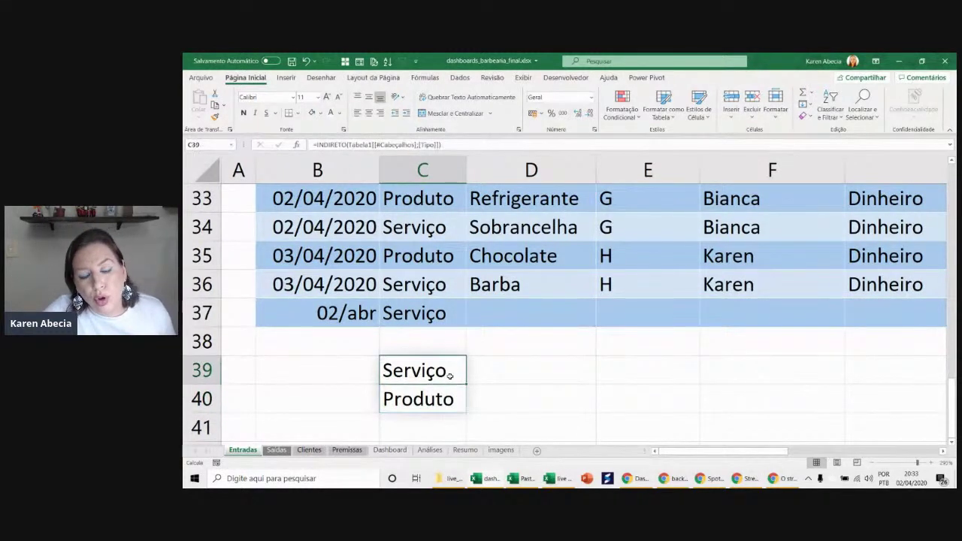
left_click_drag(448, 373, 449, 399)
key("Delete")
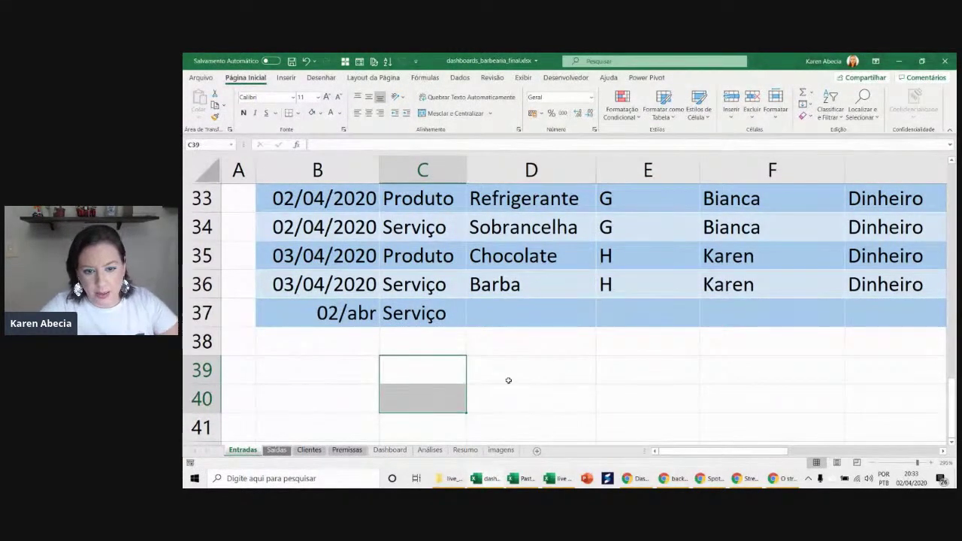
left_click(446, 368)
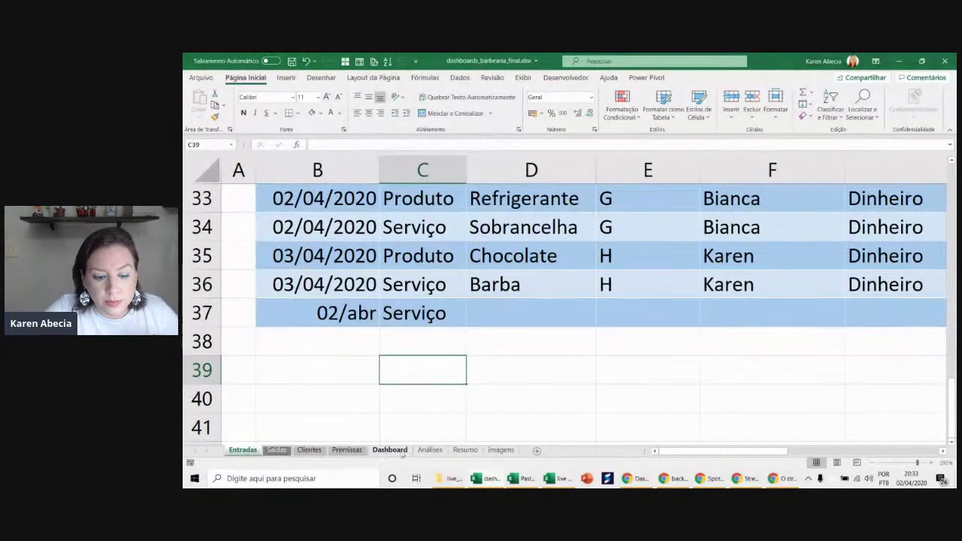
left_click(403, 454)
left_click(433, 451)
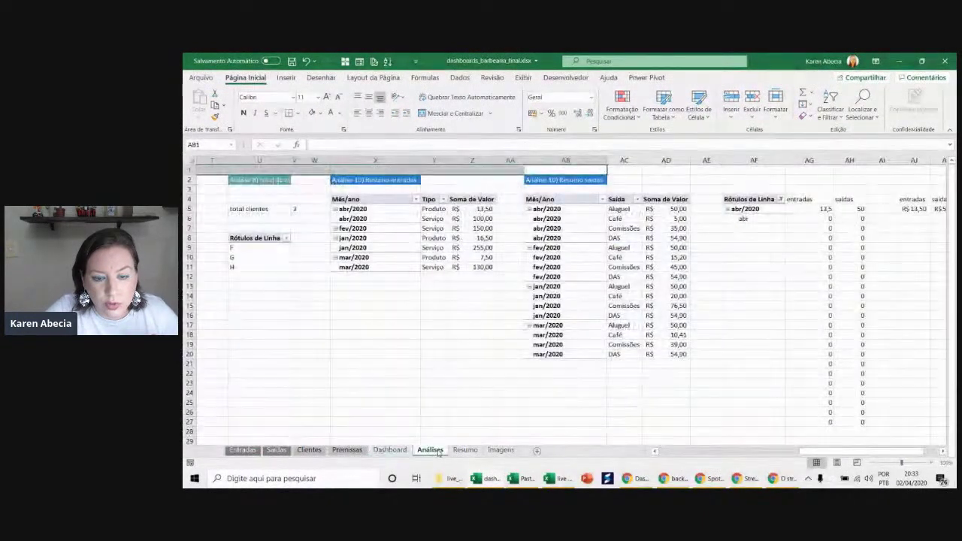
left_click(346, 450)
left_click(424, 335)
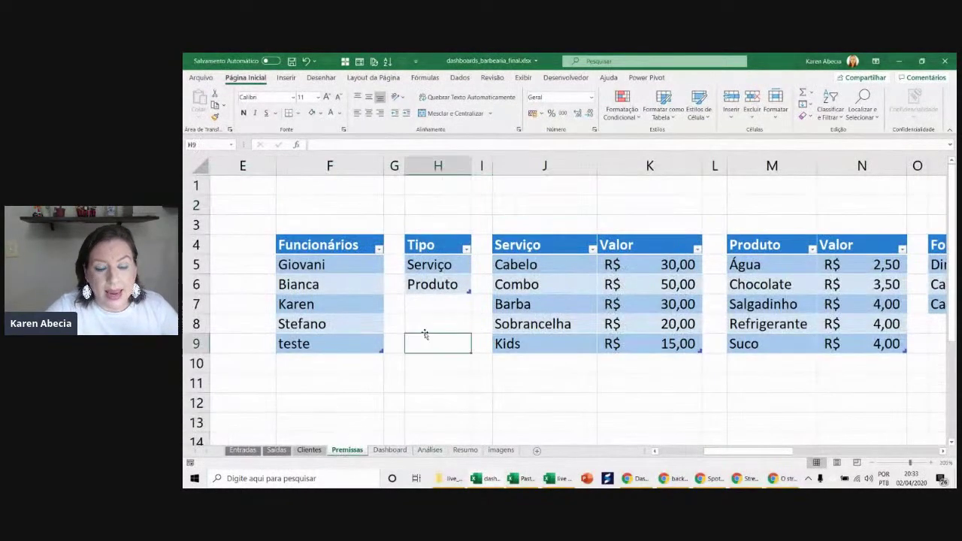
left_click(447, 237)
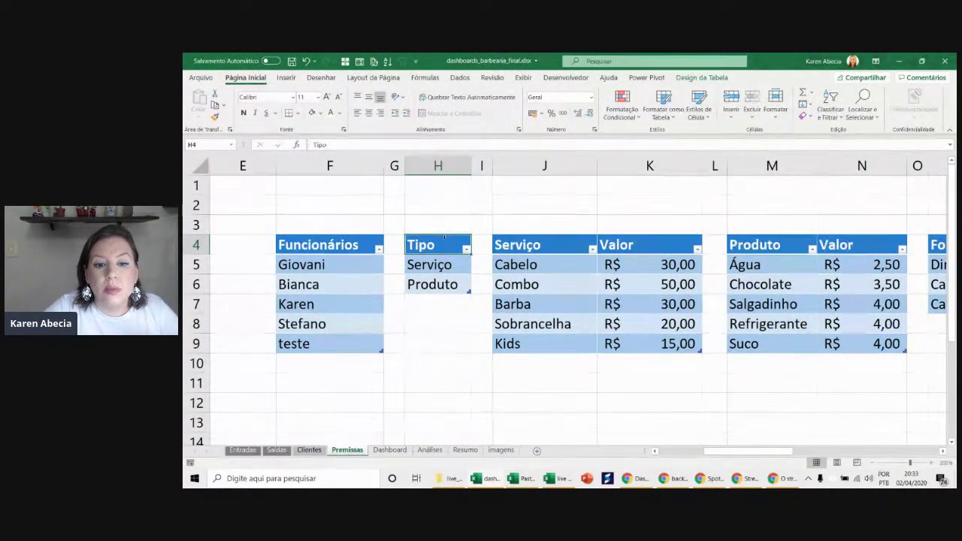
left_click(309, 450)
left_click(276, 450)
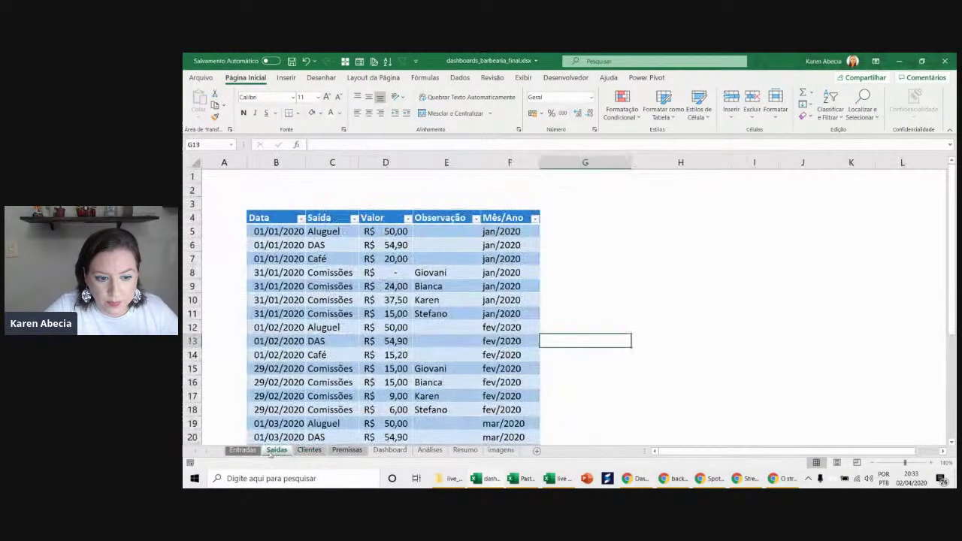
left_click(243, 450)
left_click(424, 312)
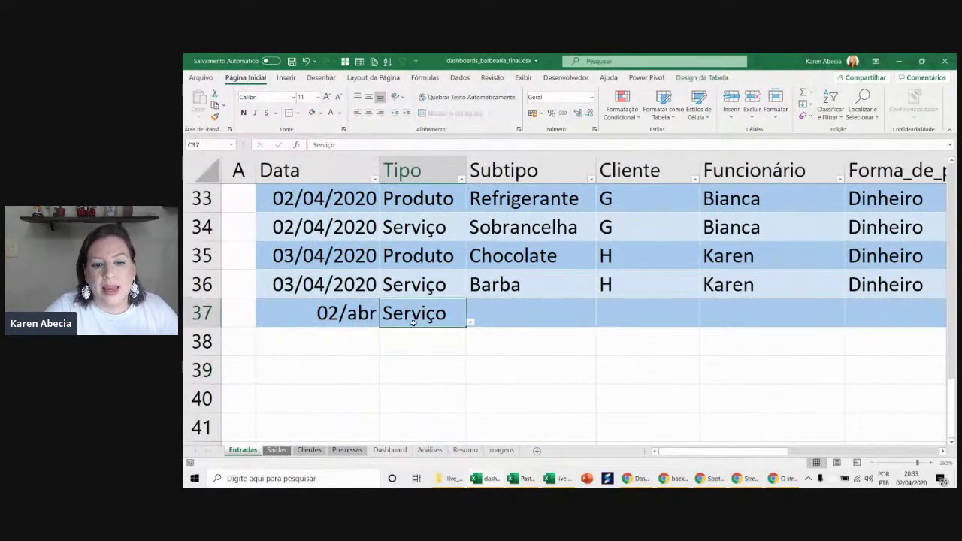
- Check that the Tipo cell's validation source is =INDIRETO($C$4), leaving it unchanged
left_click(459, 77)
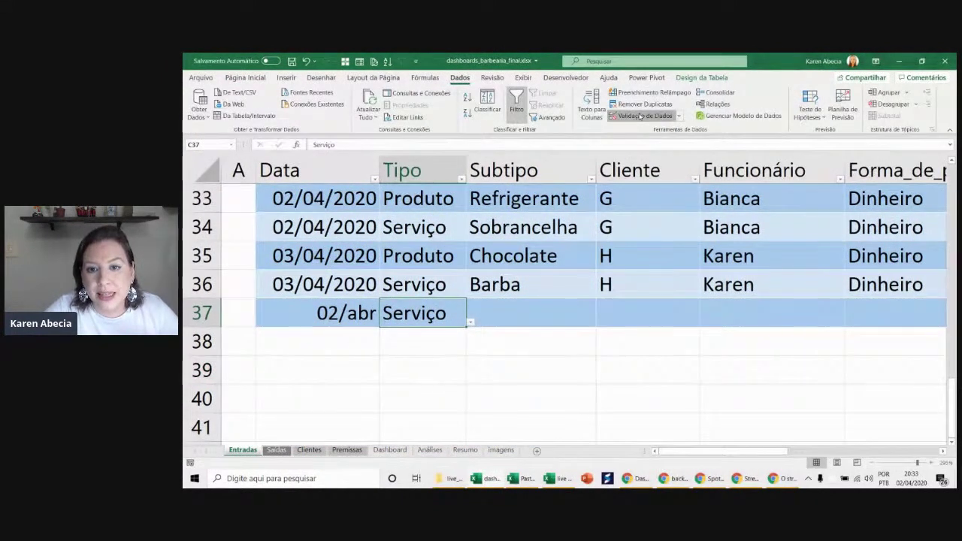
left_click(643, 116)
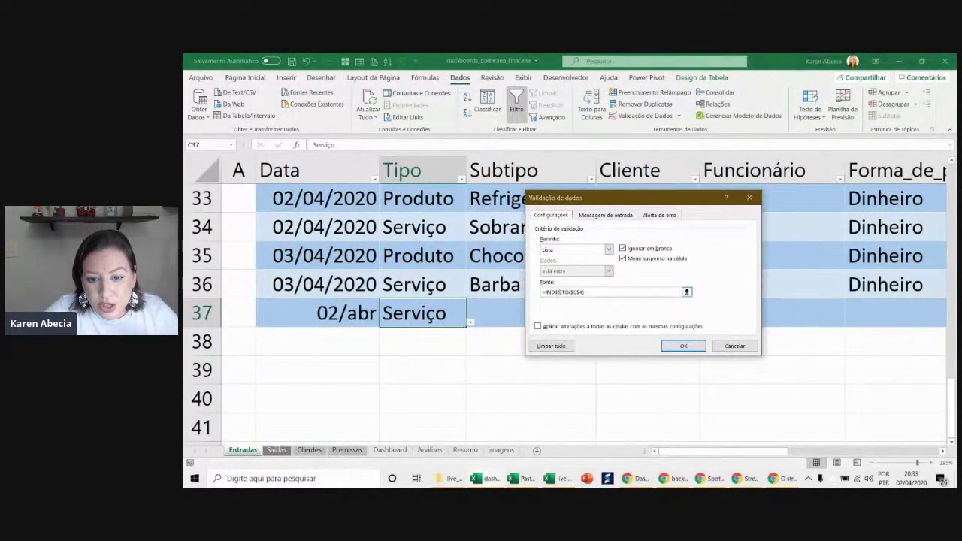
left_click(556, 293)
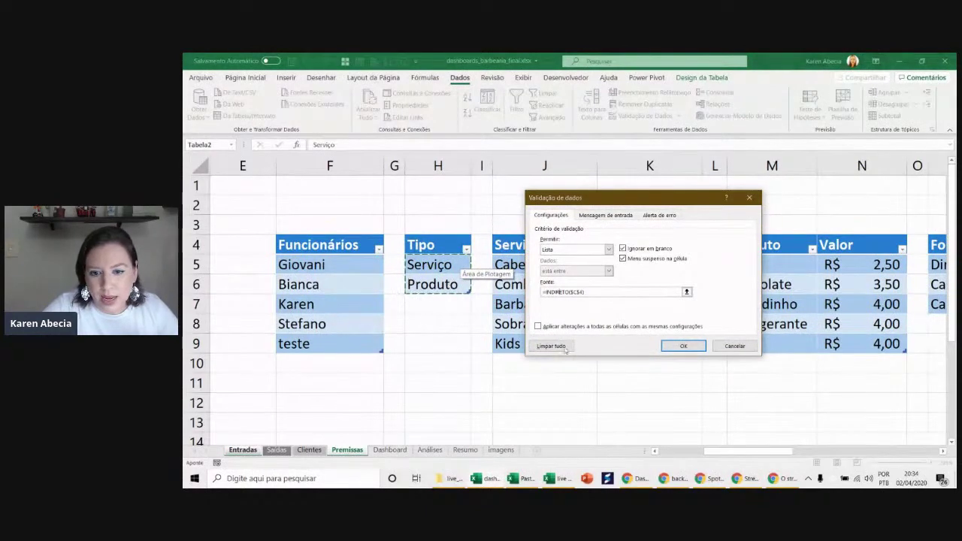
left_click(683, 346)
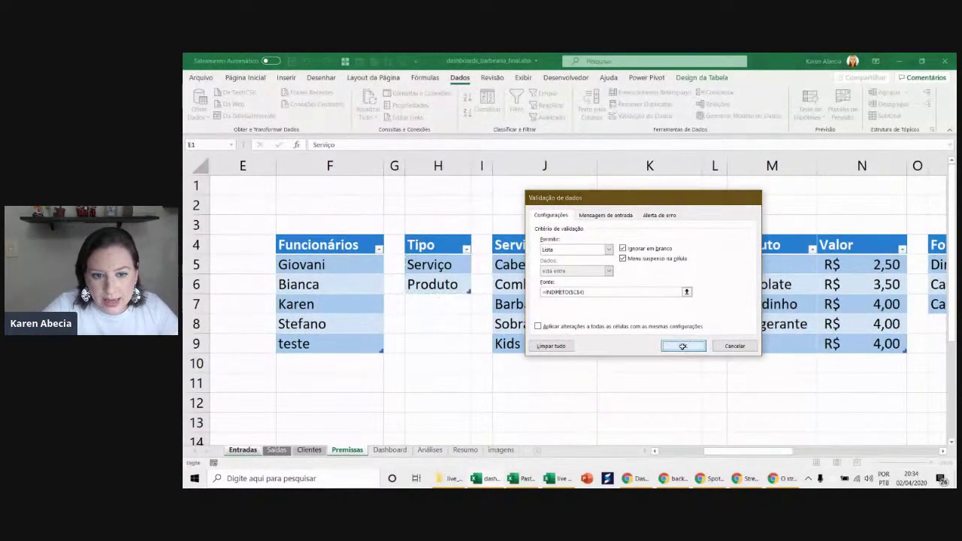
- Add the test value aaa below Produto in the Premissas Tipo table
left_click(348, 450)
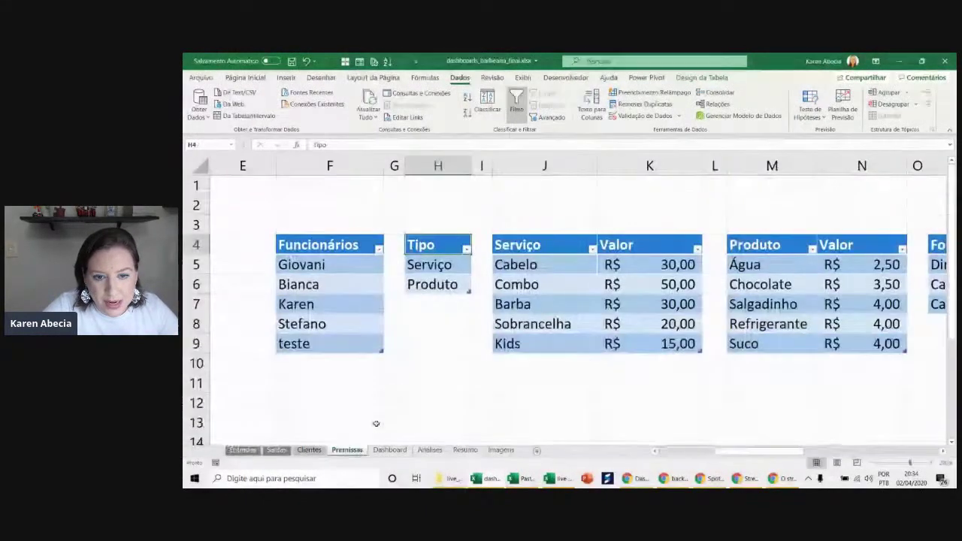
left_click(445, 301)
type("aaa")
left_click(445, 354)
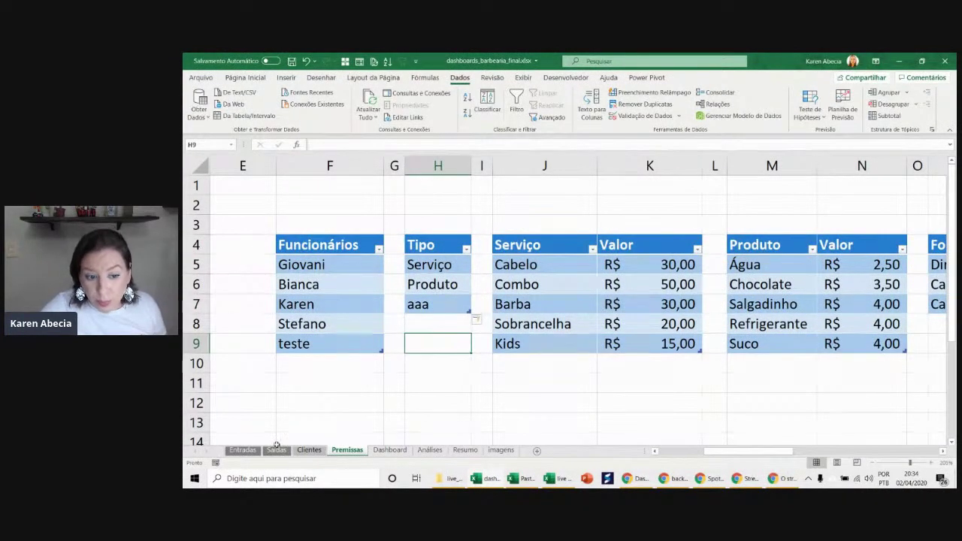
- Verify row 37's Tipo dropdown now offers aaa and recheck the =INDIRETO($C$4) source
left_click(242, 450)
left_click(471, 323)
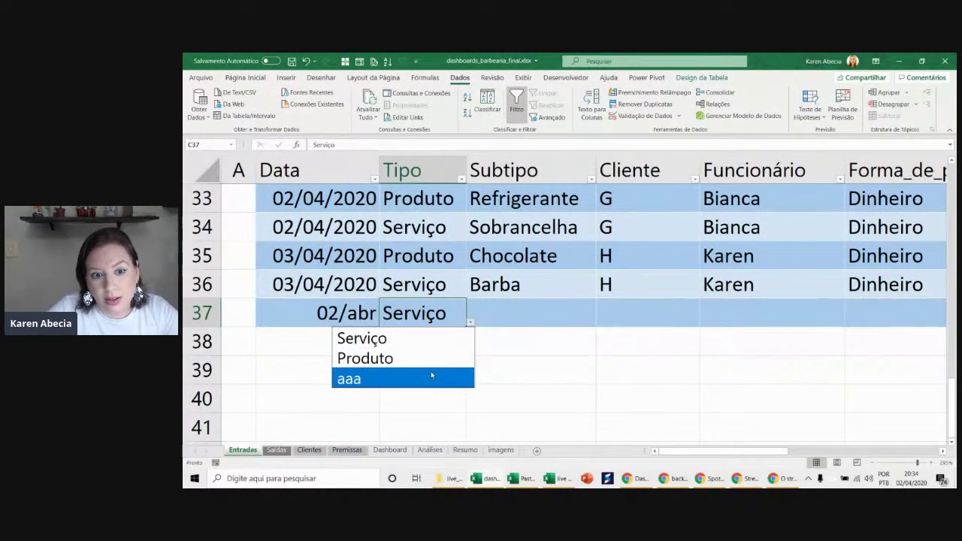
left_click(421, 284)
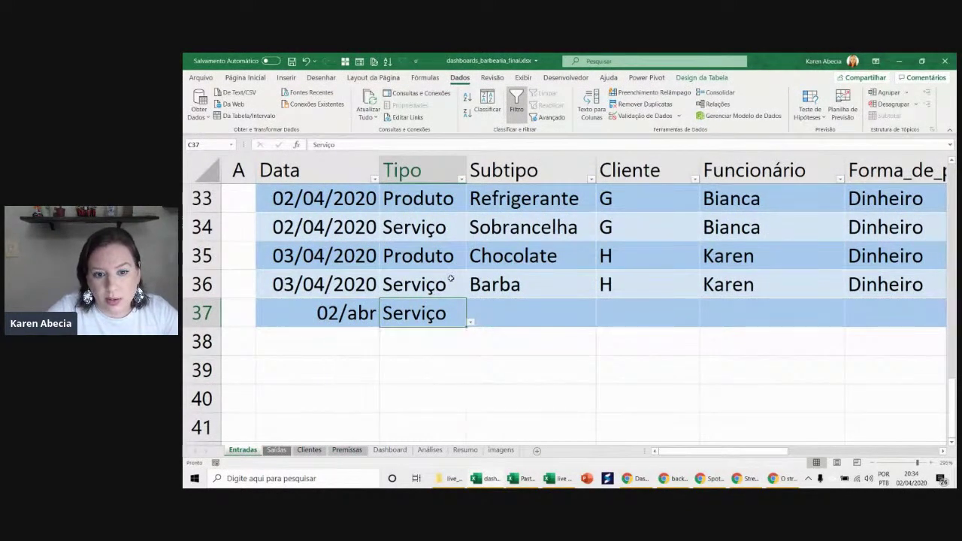
left_click(642, 116)
left_click(556, 292)
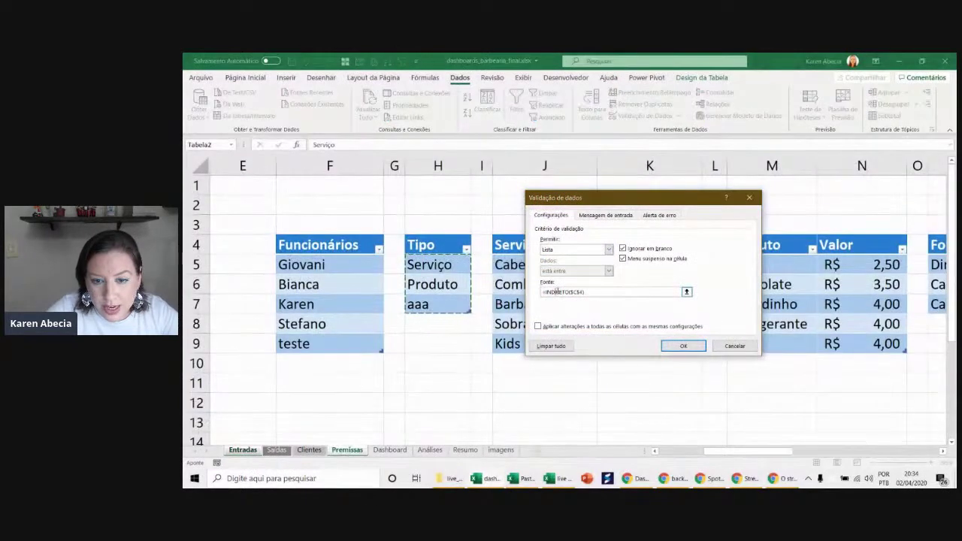
left_click_drag(569, 291, 585, 291)
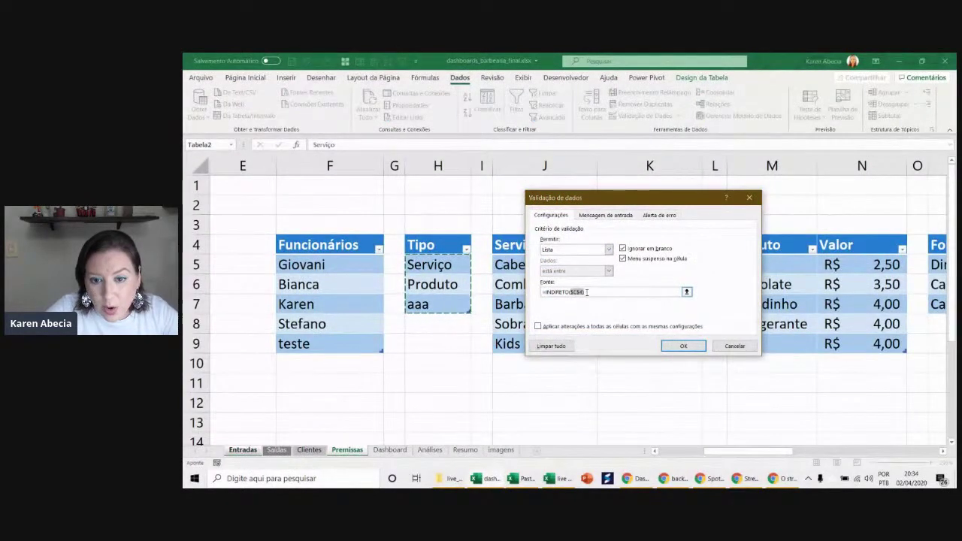
left_click(588, 291)
key("Return")
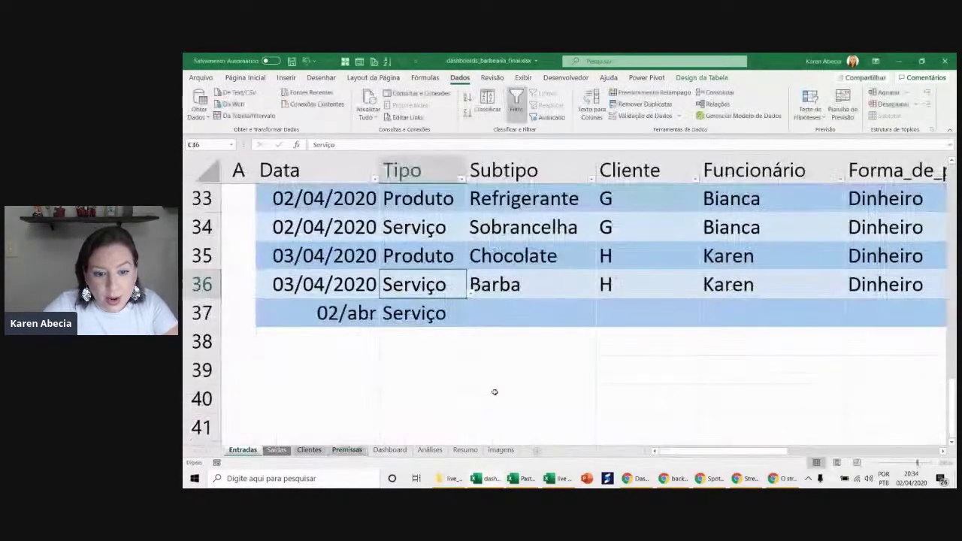
- Move through the Tipo column down to the new entry in row 37
scroll(412, 354, "up", 7)
left_click(424, 309)
key("ctrl+Up")
scroll(468, 301, "up", 1)
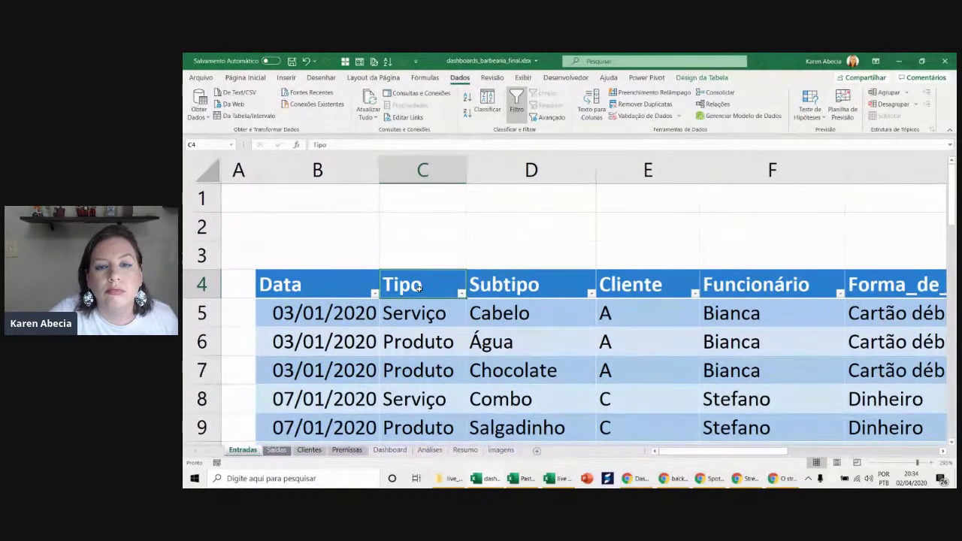
scroll(421, 301, "down", 6)
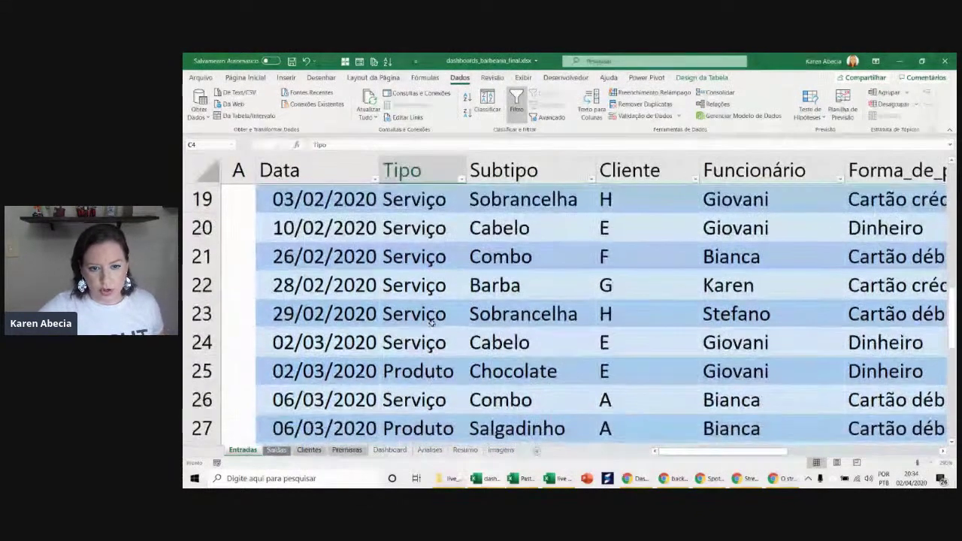
left_click(432, 319)
key("ctrl+Down")
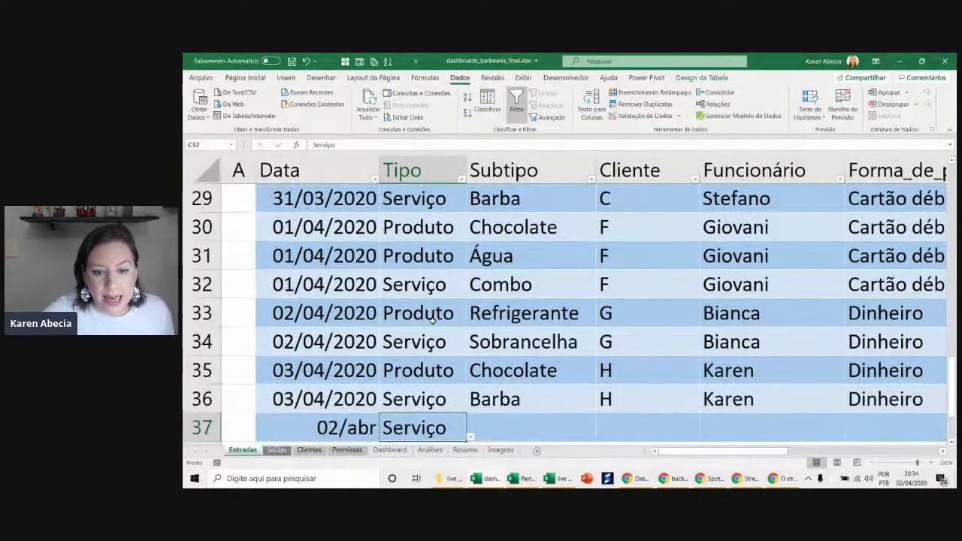
scroll(433, 319, "down", 1)
scroll(434, 319, "down", 1)
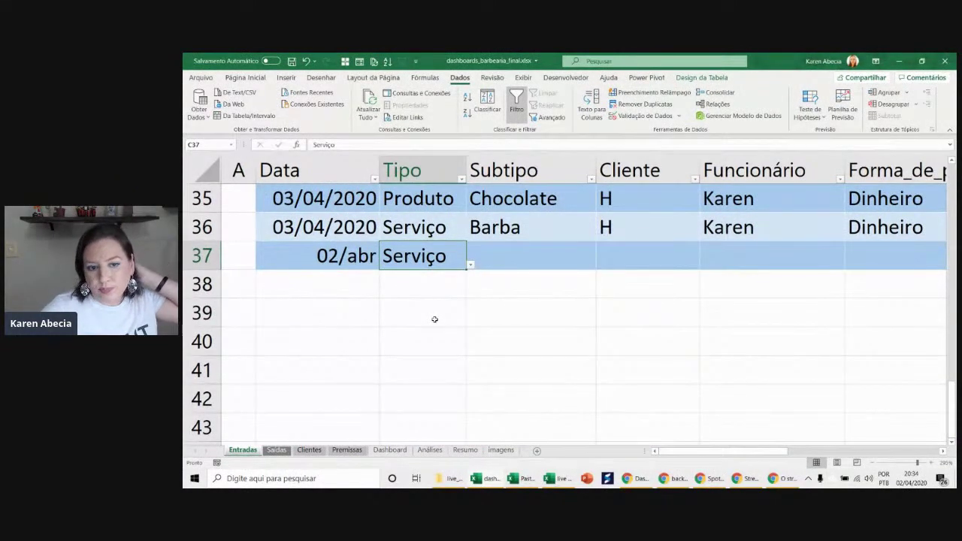
scroll(436, 299, "up", 1)
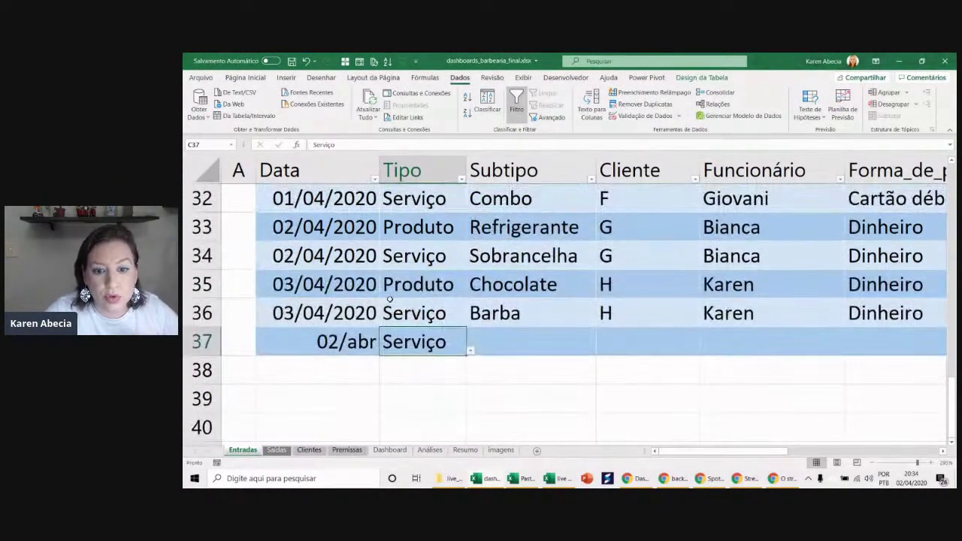
left_click(538, 346)
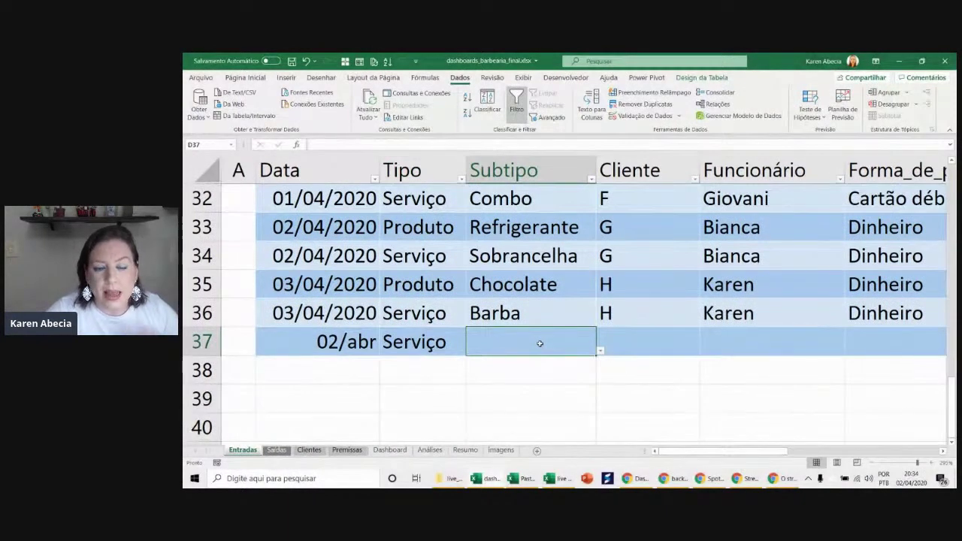
scroll(540, 344, "down", 1)
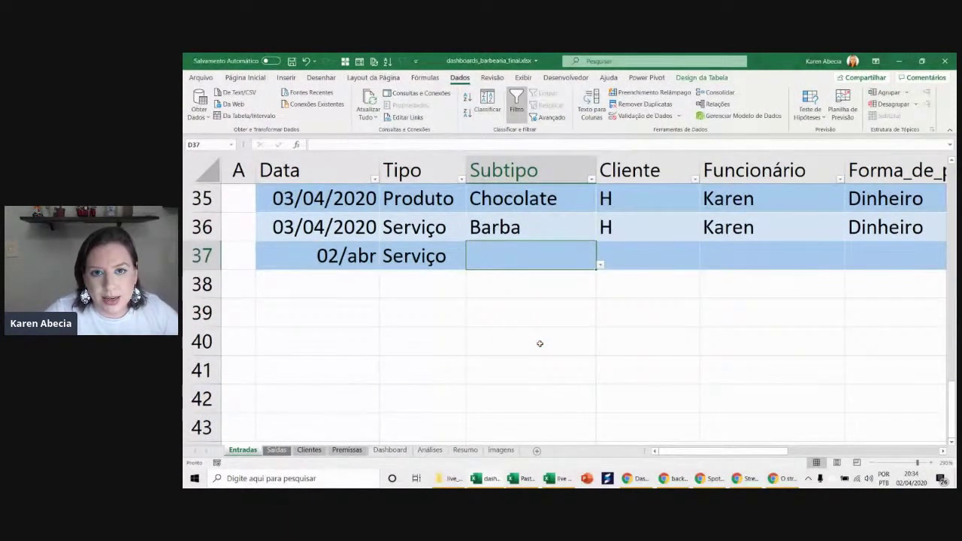
- Check row 37's Tipo and Subtipo dropdowns while Tipo is still Serviço
left_click(455, 262)
left_click(471, 265)
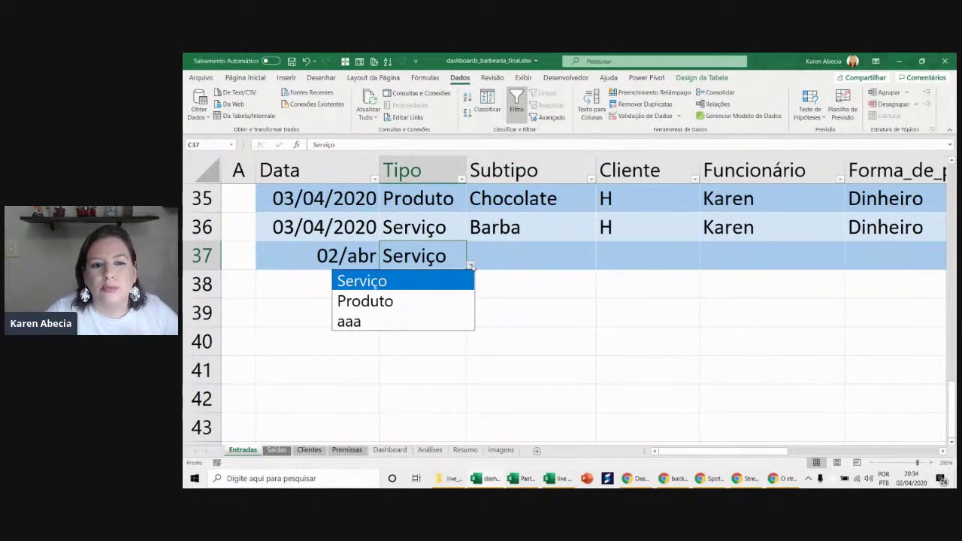
left_click(456, 282)
left_click(587, 266)
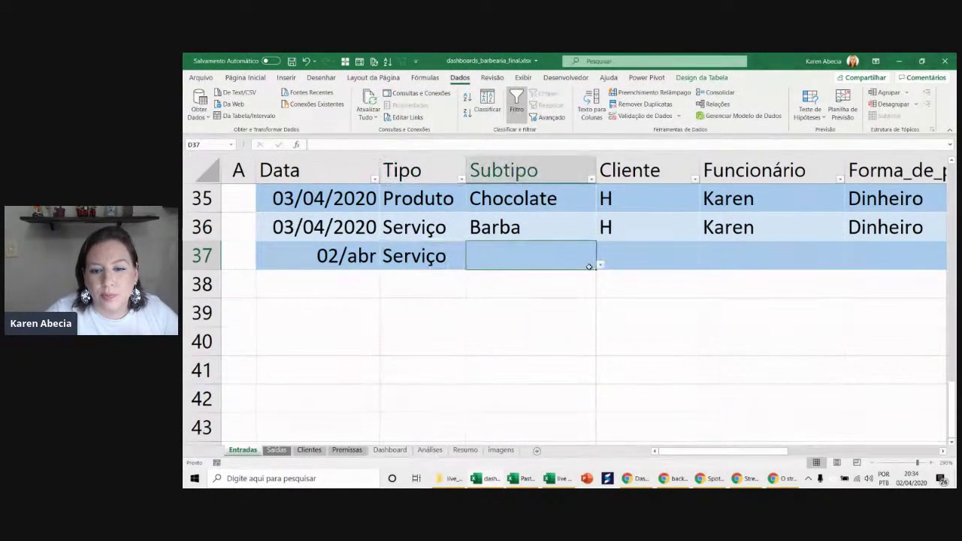
left_click(600, 265)
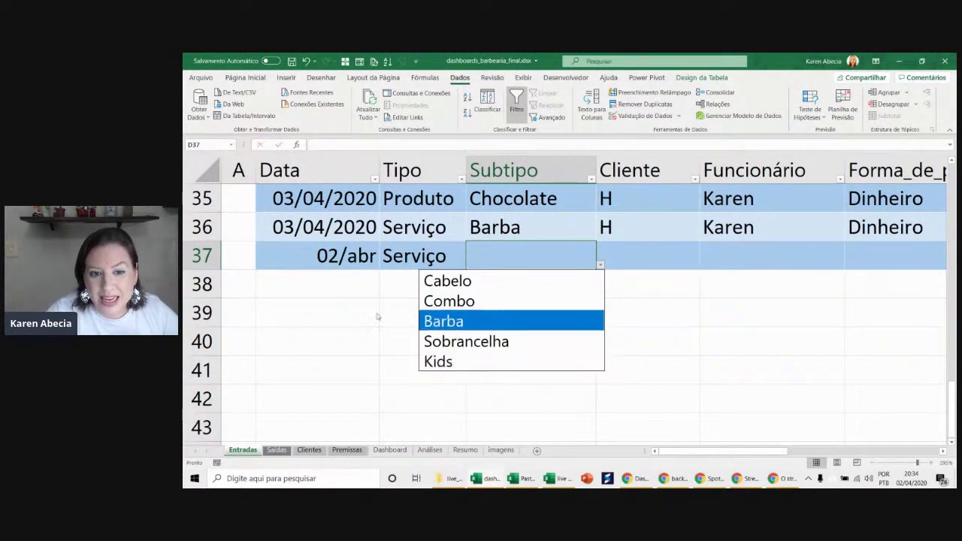
- Set row 37's Tipo to Produto and review the product options offered in Subtipo
left_click(460, 261)
left_click(470, 266)
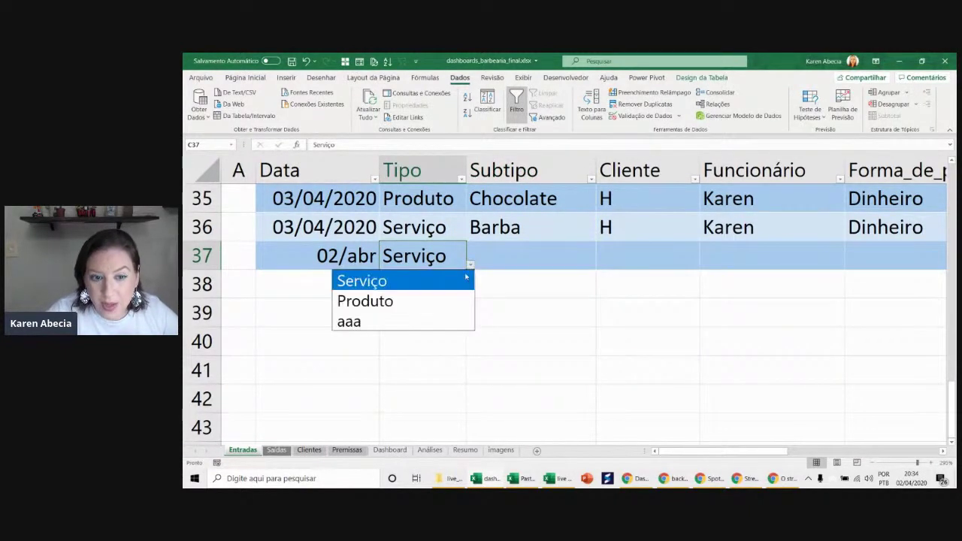
left_click(451, 301)
left_click(533, 261)
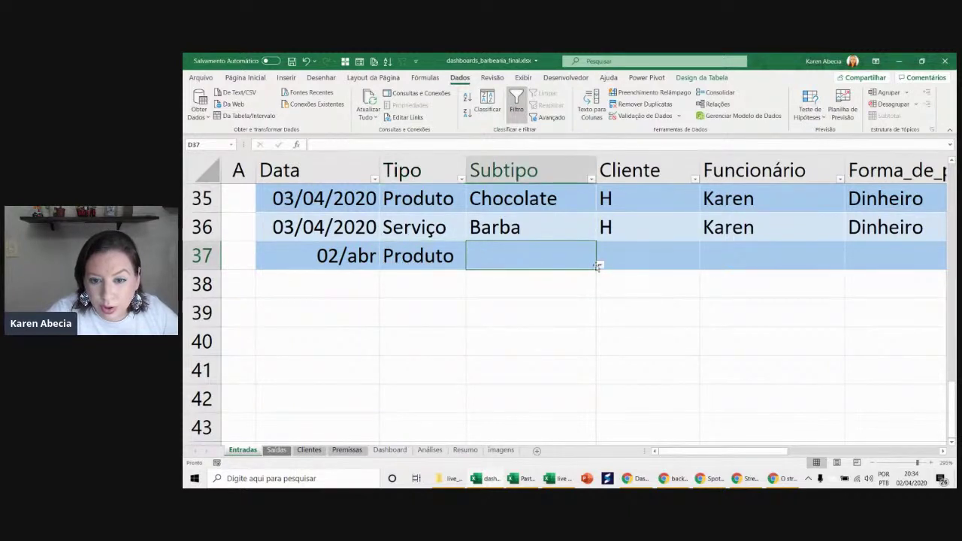
left_click(599, 264)
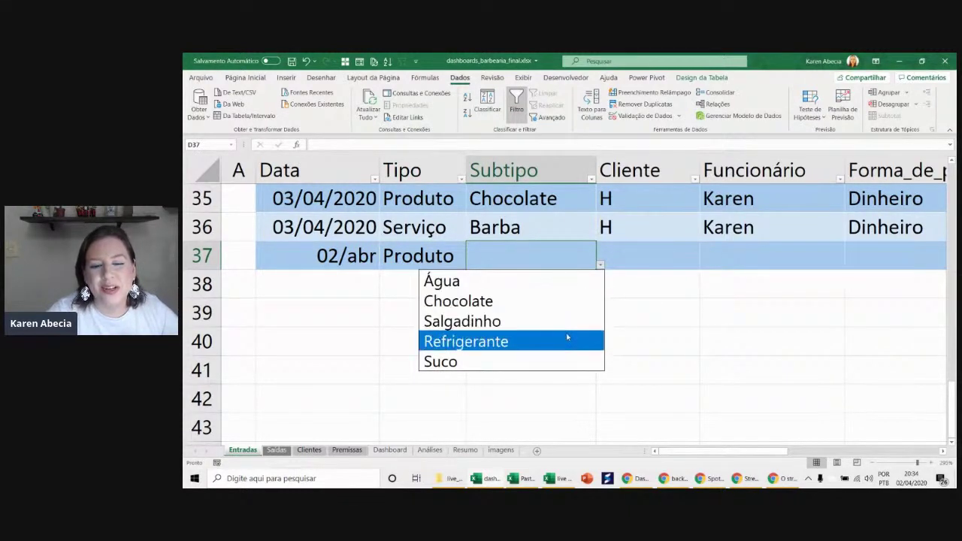
left_click(645, 313)
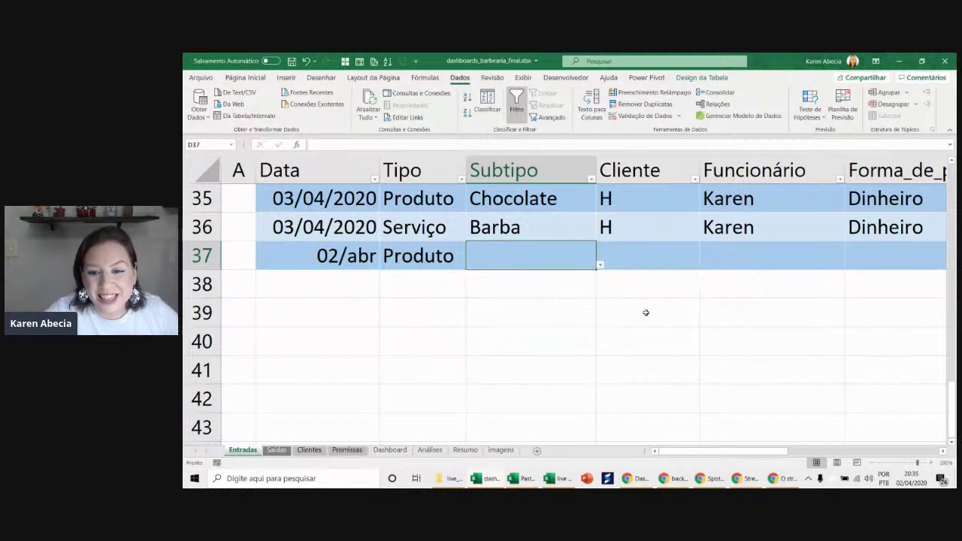
- Compare row 37's Tipo value with its still-empty Subtipo cell
left_click(551, 257)
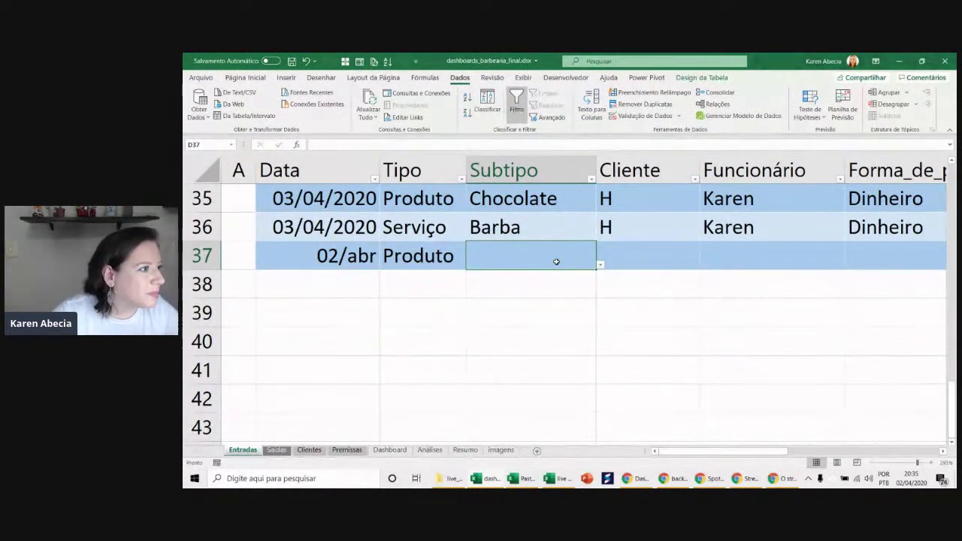
left_click(516, 279)
left_click(517, 253)
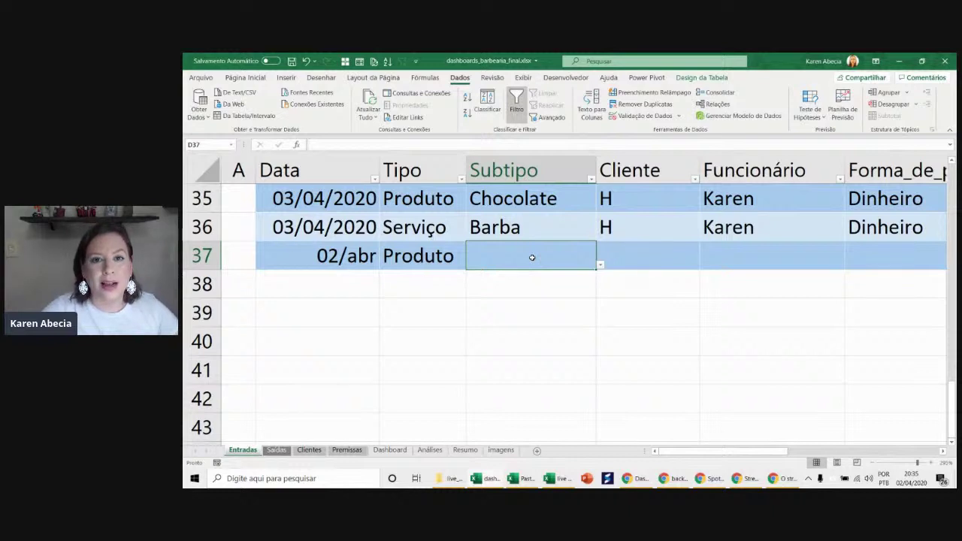
key("Left")
left_click(489, 256)
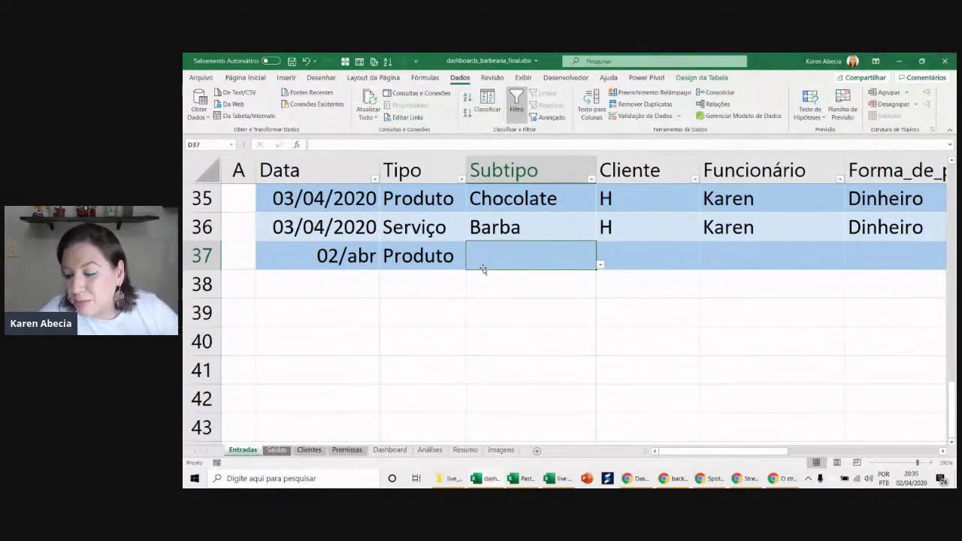
left_click(504, 277)
left_click(505, 259)
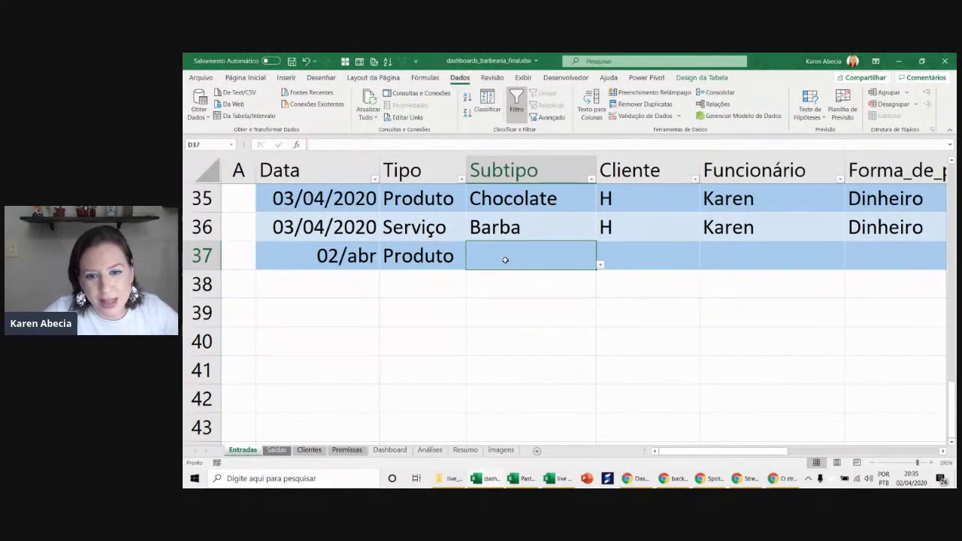
left_click(428, 254)
left_click(507, 255)
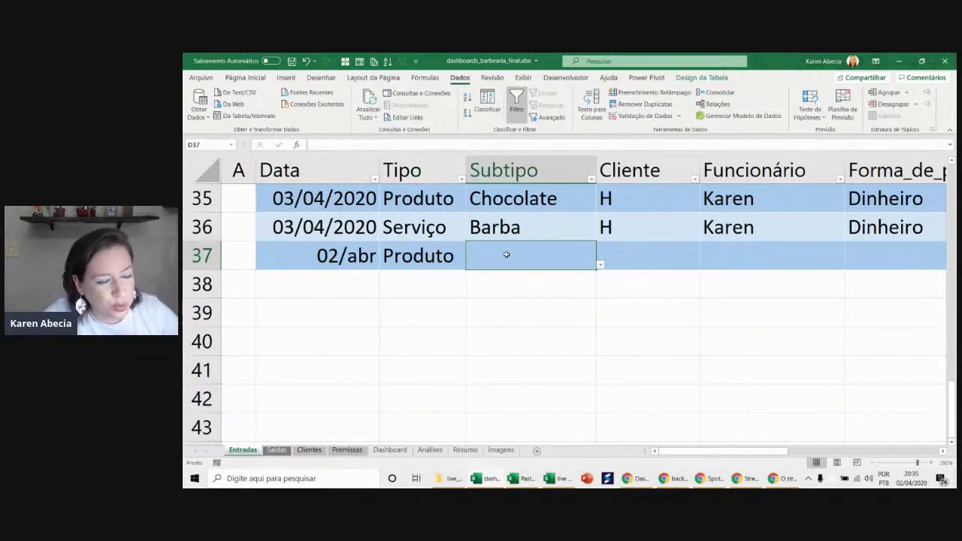
key("Left")
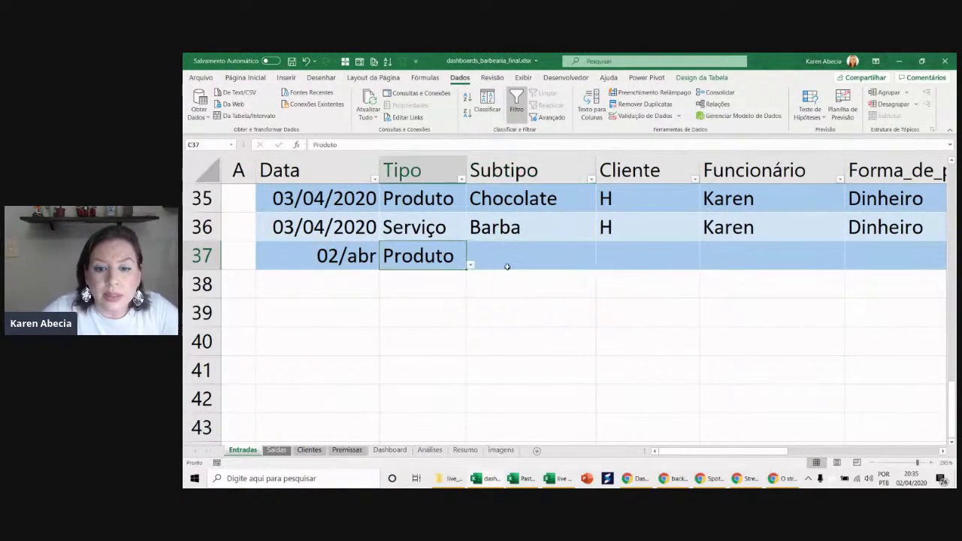
- Recheck row 37's Subtipo list, closing it without picking an item
left_click(535, 260)
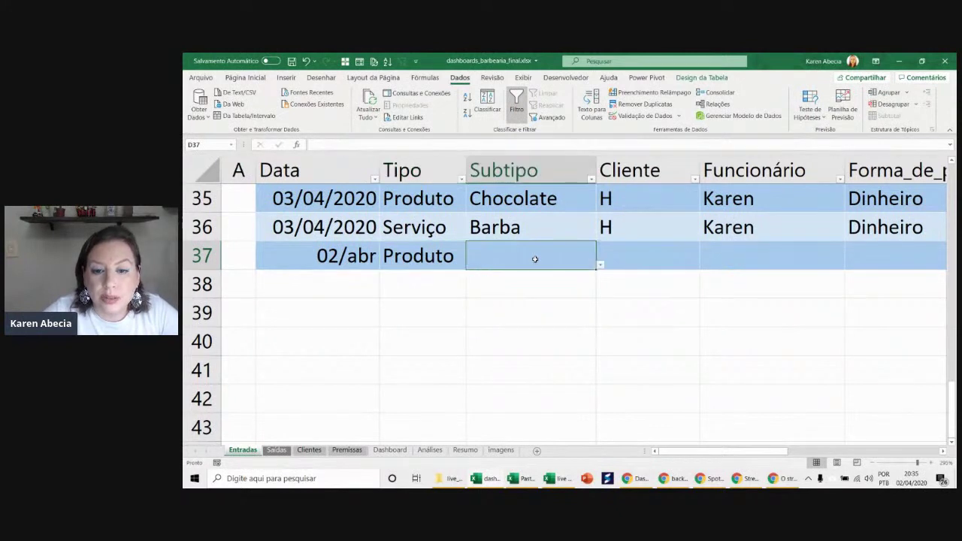
left_click(600, 265)
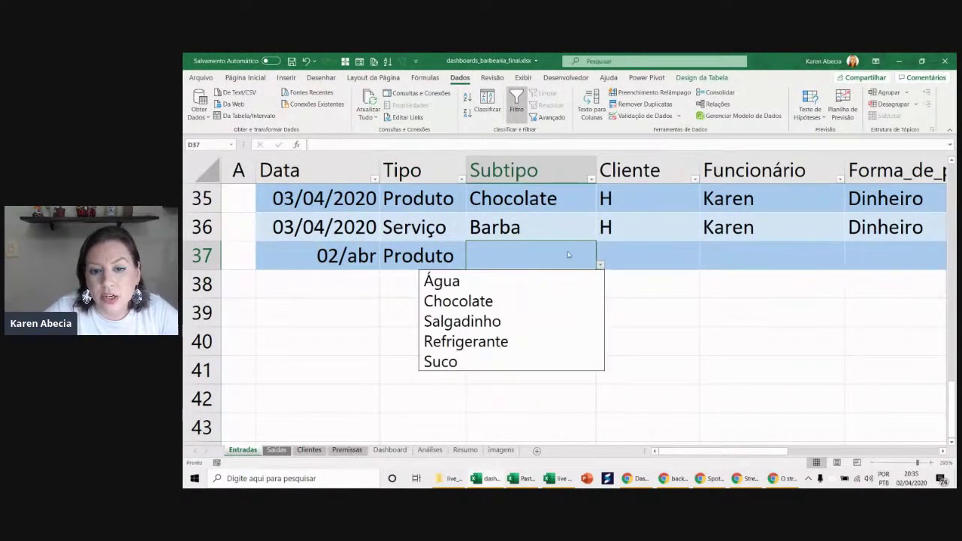
left_click(568, 255)
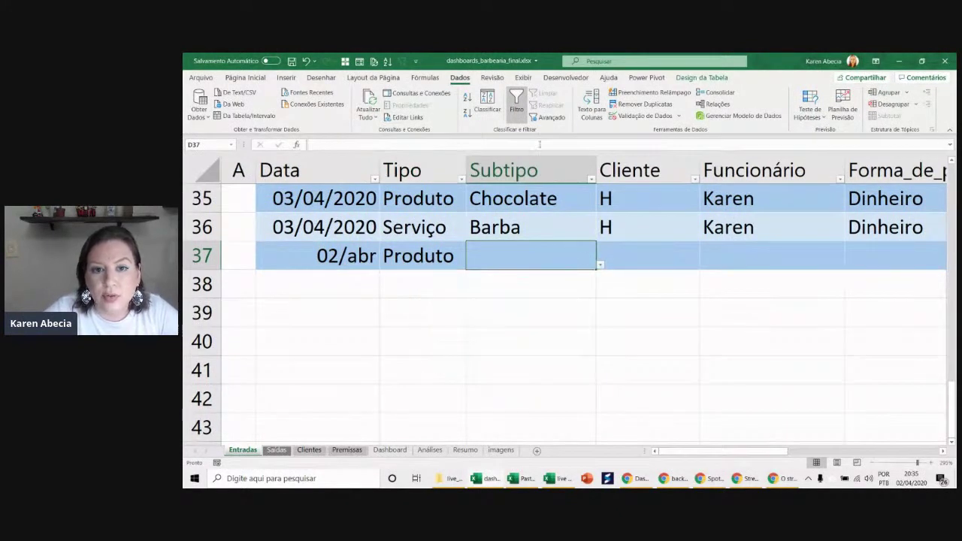
left_click(644, 116)
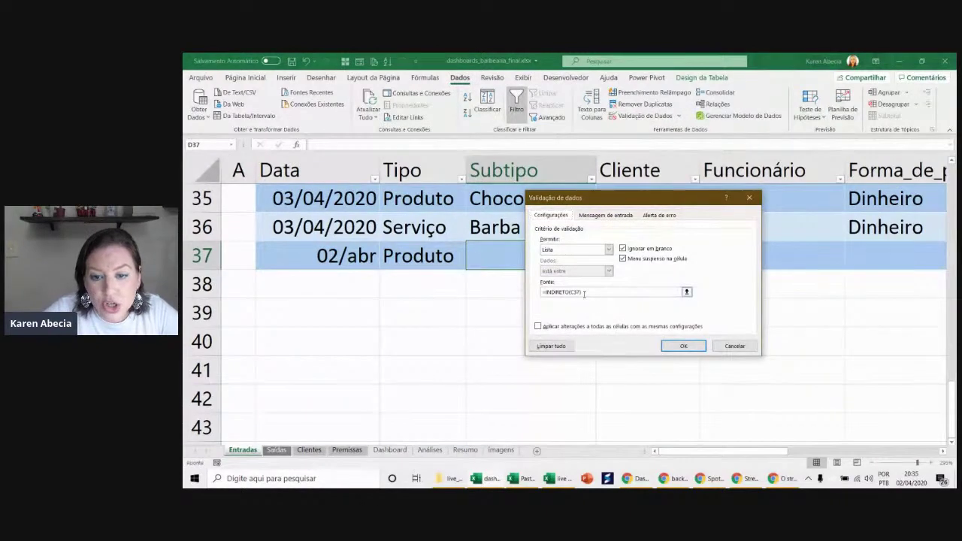
- Review the Subtipo validation source =INDIRETO(C37) and close it unchanged
key("ctrl+Page_Down")
key("ctrl+Page_Down")
key("ctrl+Page_Down")
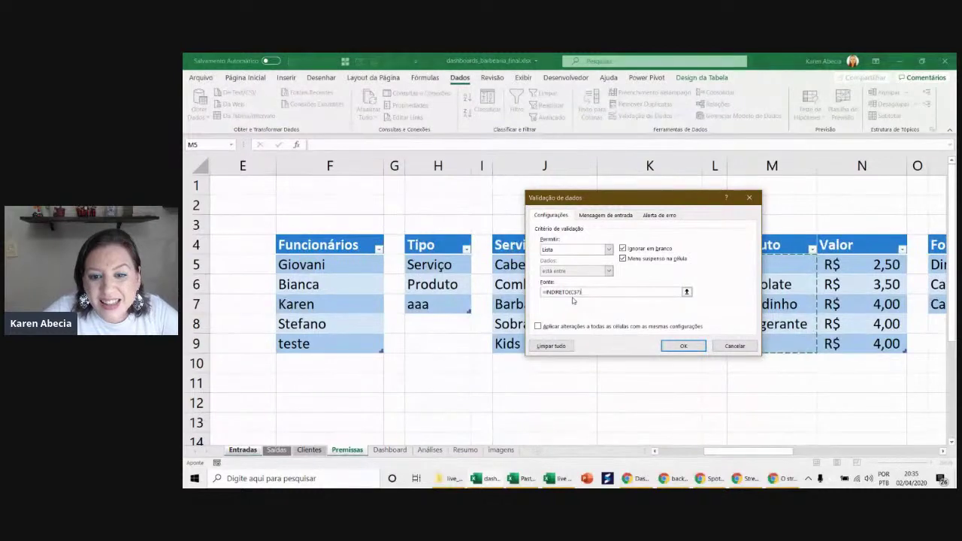
left_click(580, 299)
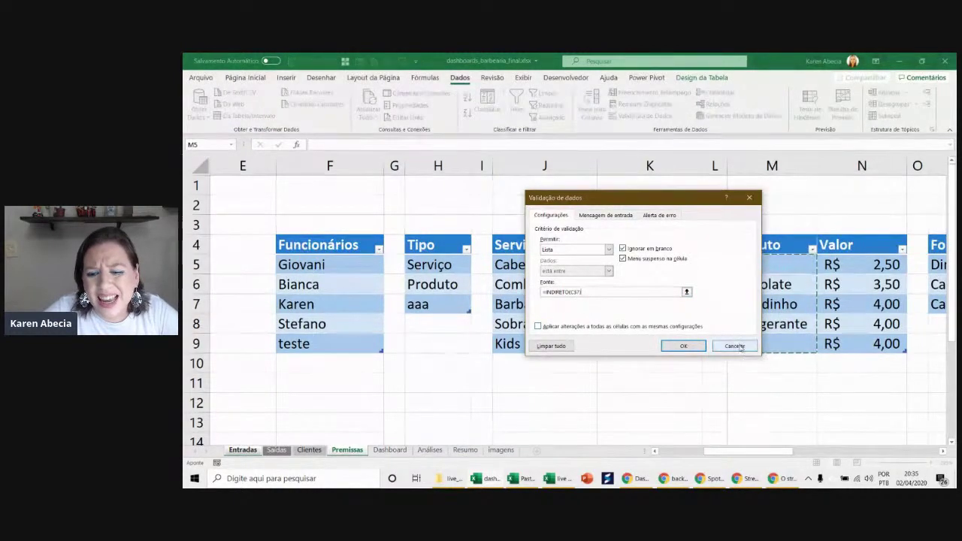
left_click(733, 347)
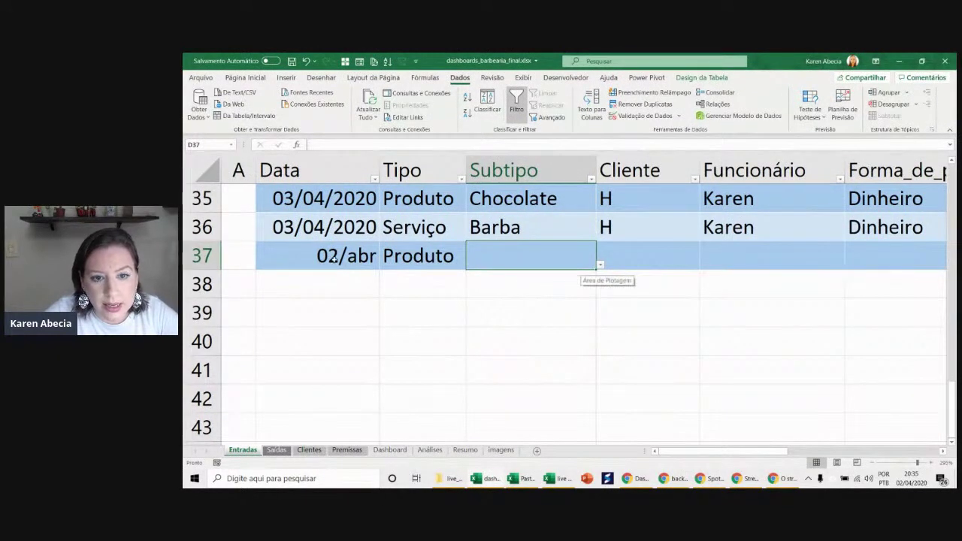
- Set row 37's Tipo back to Serviço, then go to the Premissas sheet
left_click(417, 249)
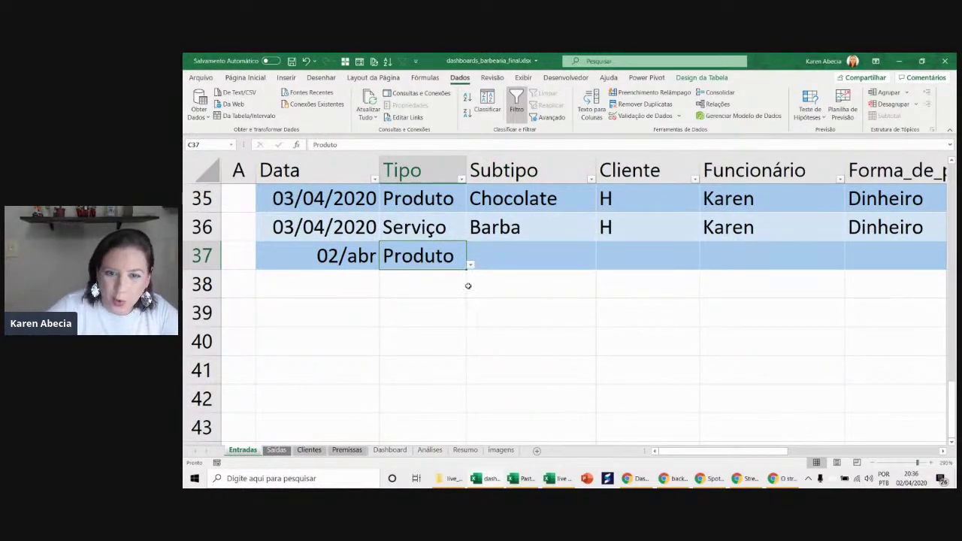
left_click(529, 253)
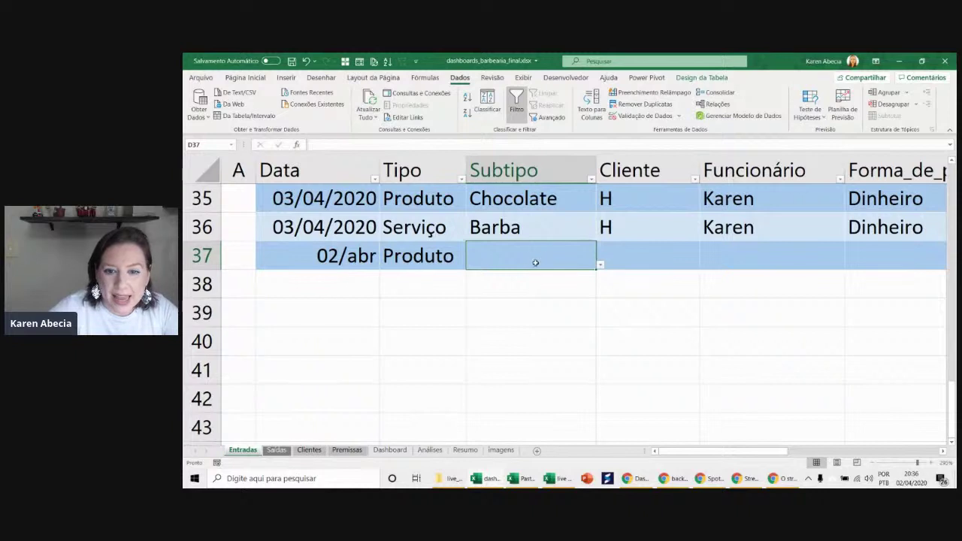
left_click(426, 257)
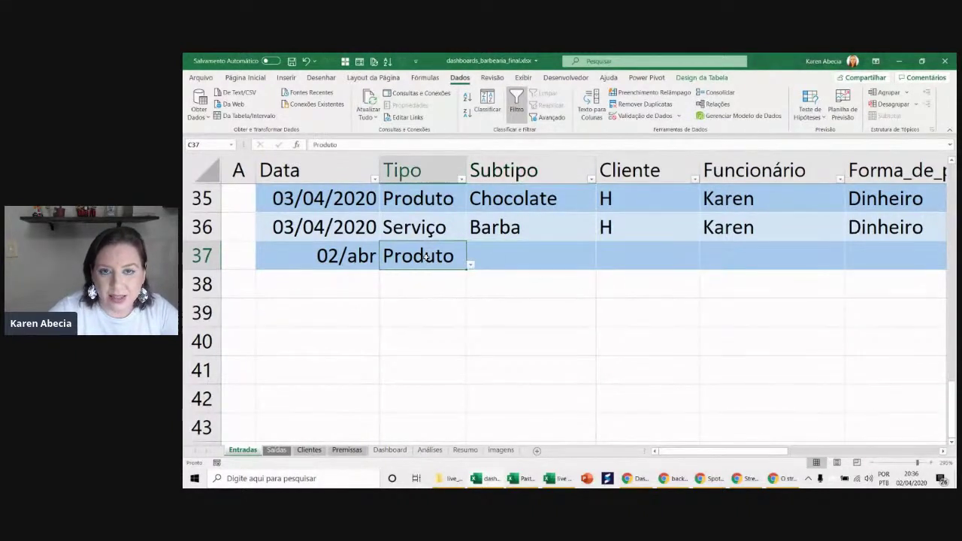
left_click(477, 260)
left_click(462, 258)
left_click(470, 265)
left_click(451, 281)
key("Tab")
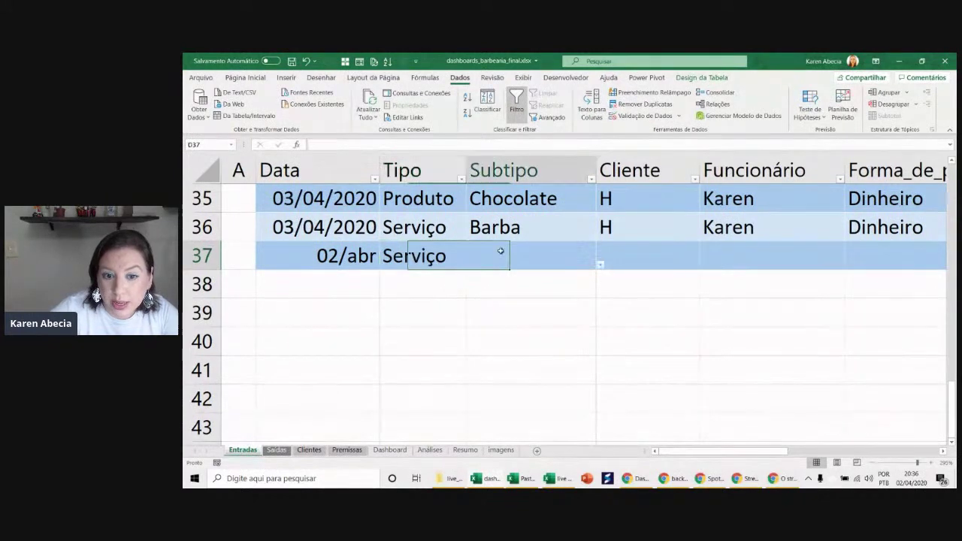
left_click(347, 450)
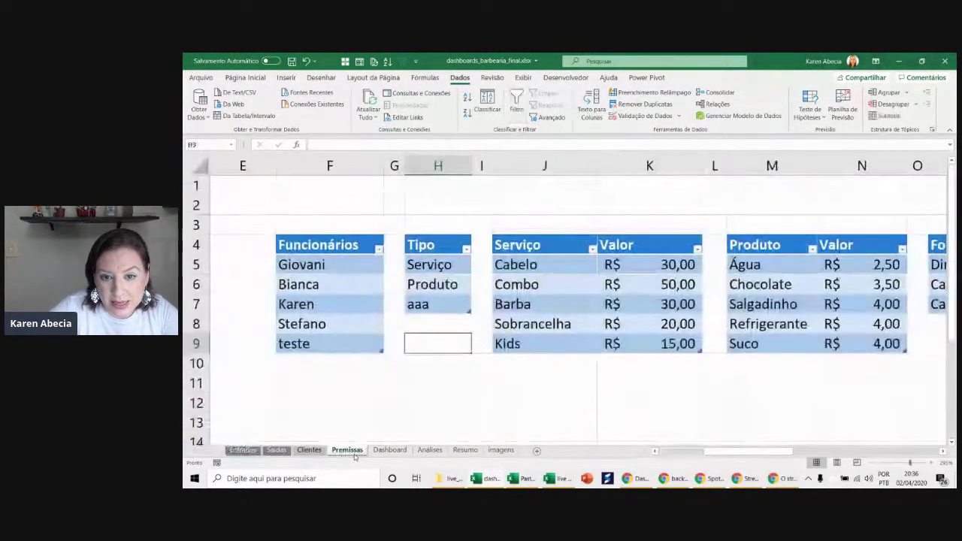
- Review the Serviço names Cabelo through Kids, then set row 37's Tipo to Produto
left_click(529, 243)
left_click_drag(529, 263, 514, 342)
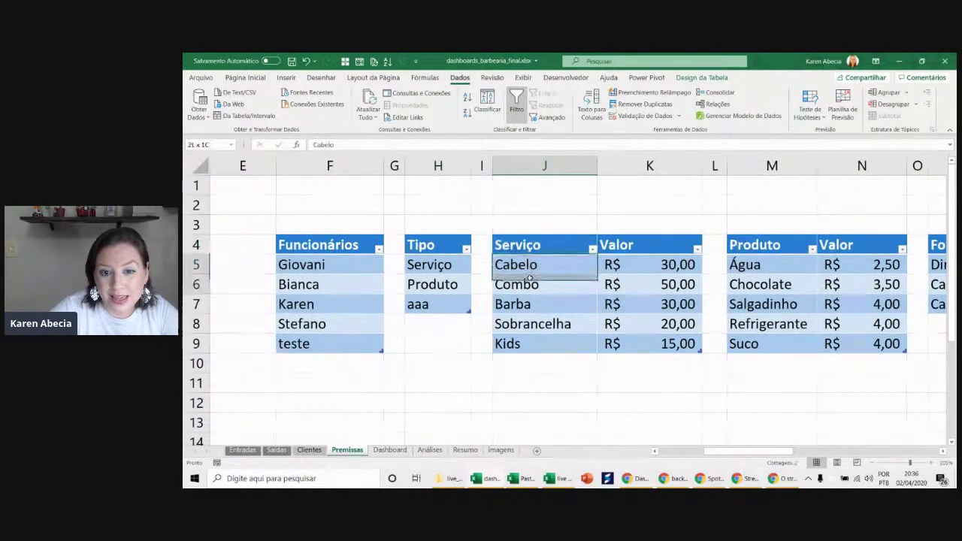
left_click(242, 450)
left_click(442, 259)
left_click(470, 265)
left_click(454, 295)
left_click(510, 256)
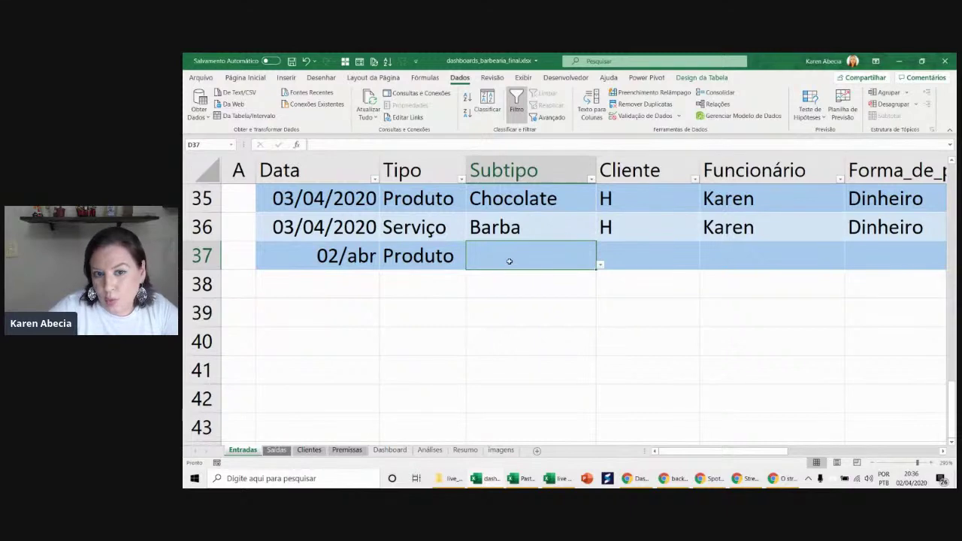
- Add test entry bbb below the Serviço table and ccc below the Produto table
left_click(347, 450)
left_click_drag(744, 265, 759, 342)
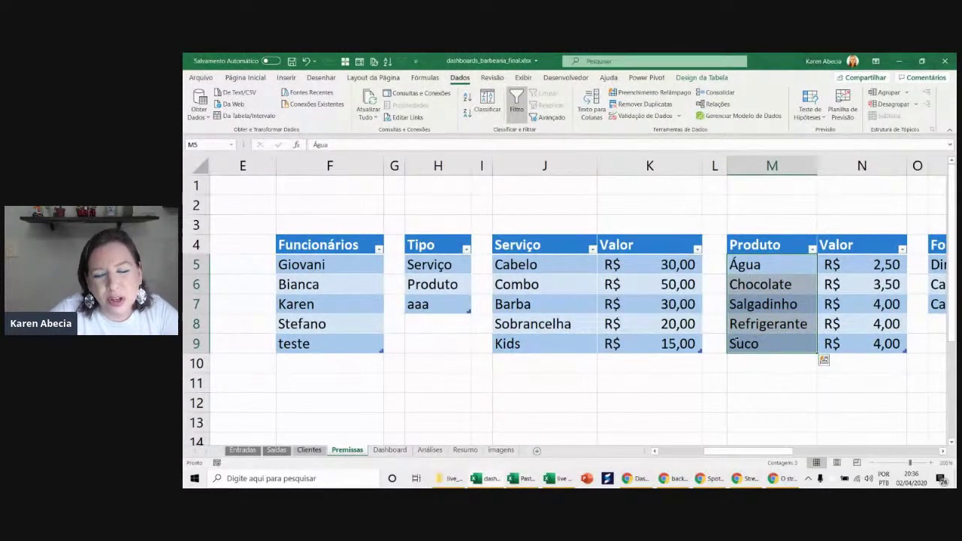
left_click(741, 363)
left_click(570, 365)
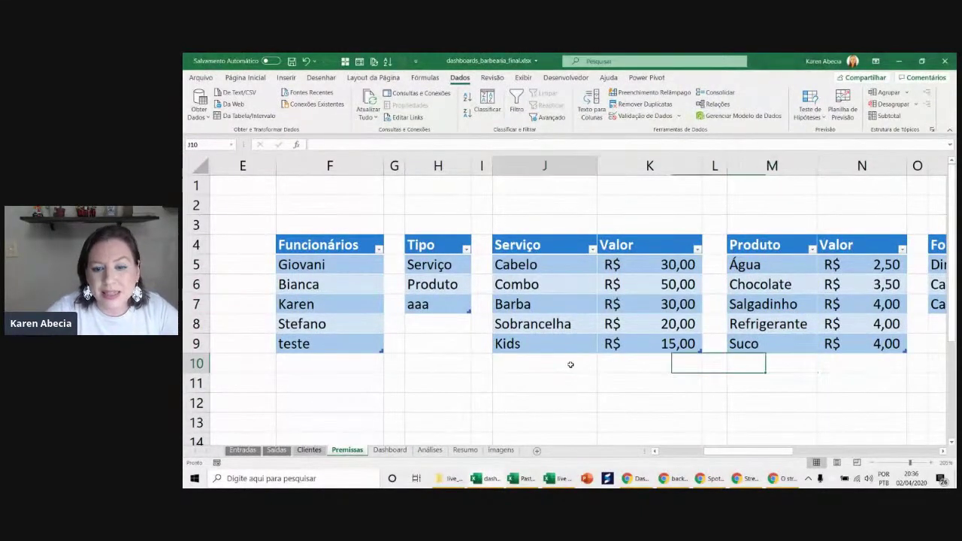
type("bbb")
left_click(755, 365)
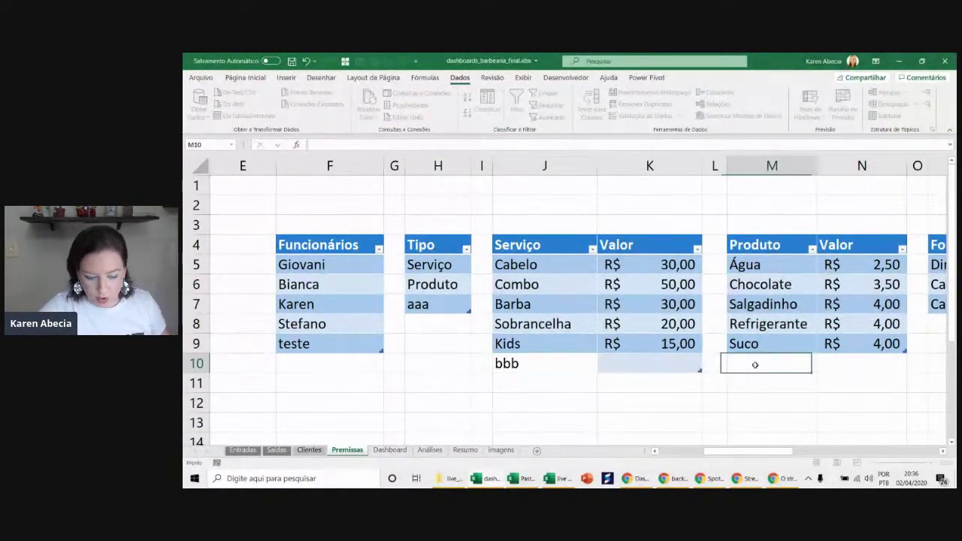
type("ccc")
key("Return")
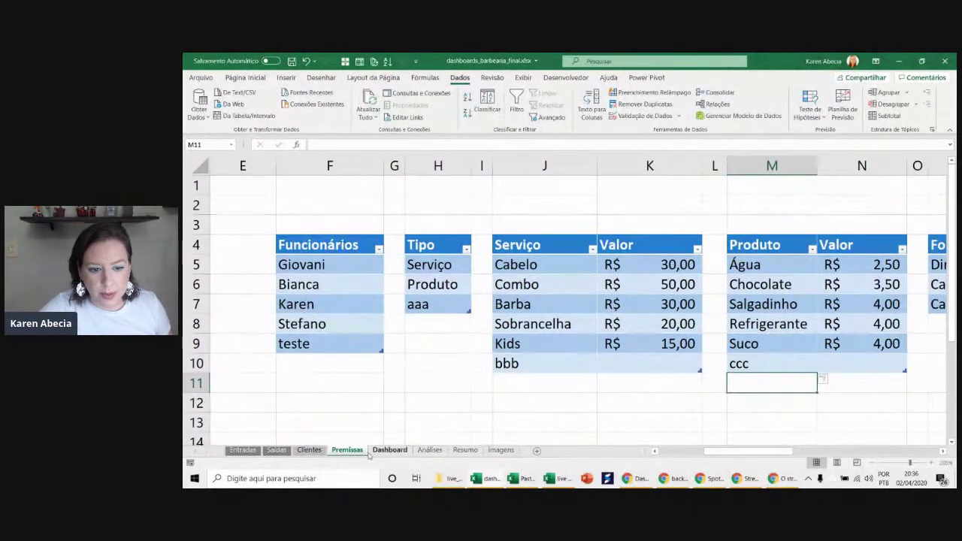
- Back on Entradas, set row 37's Tipo to Serviço
left_click(243, 450)
key("Left")
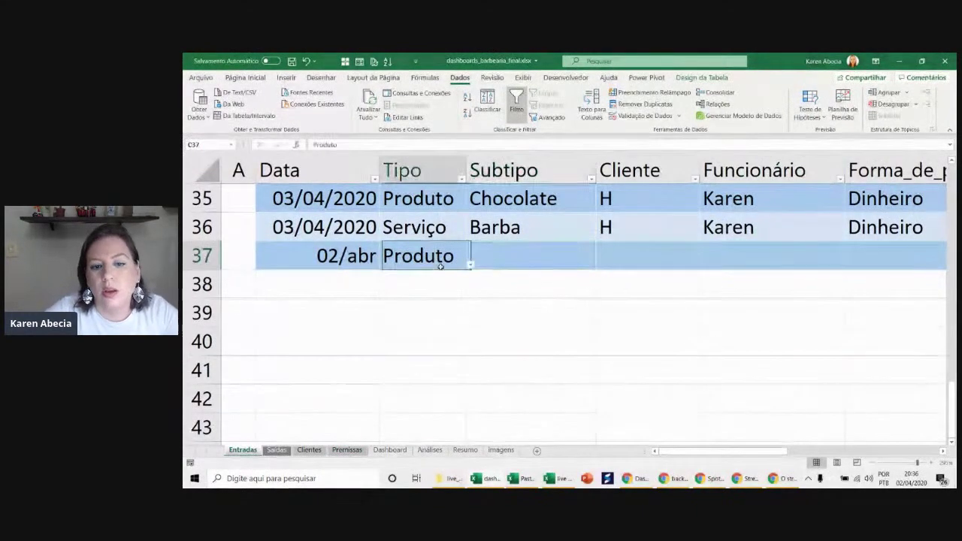
left_click(470, 265)
left_click(369, 279)
left_click(576, 254)
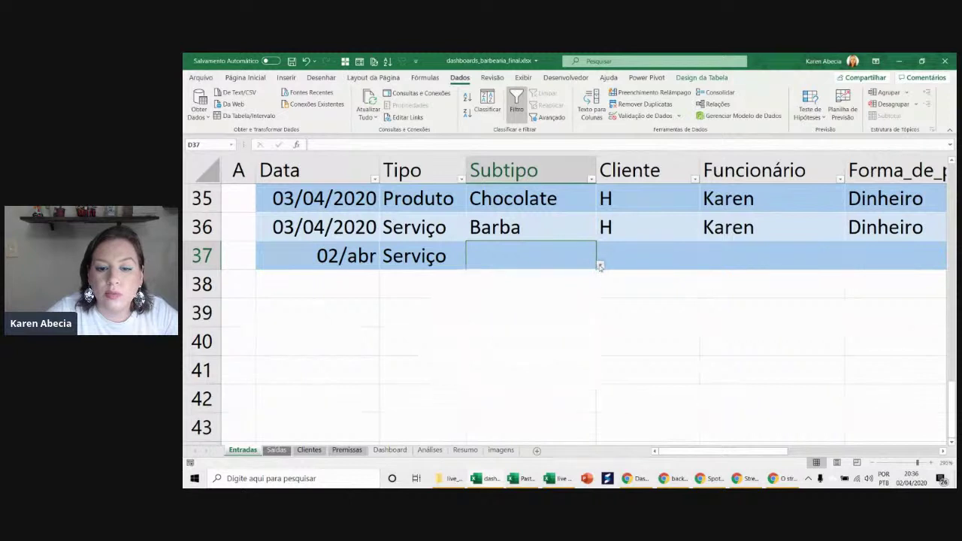
- Switch row 37's Tipo to Produto and check whether the Subtipo list now includes ccc
left_click(600, 265)
key("Escape")
left_click(461, 260)
left_click(470, 259)
left_click(462, 259)
left_click(470, 264)
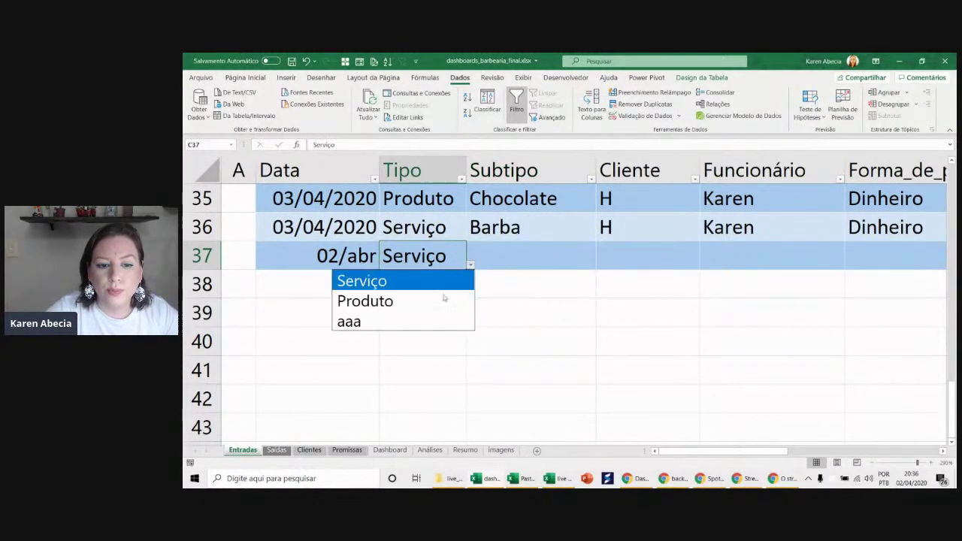
left_click(366, 301)
left_click(560, 265)
left_click(600, 266)
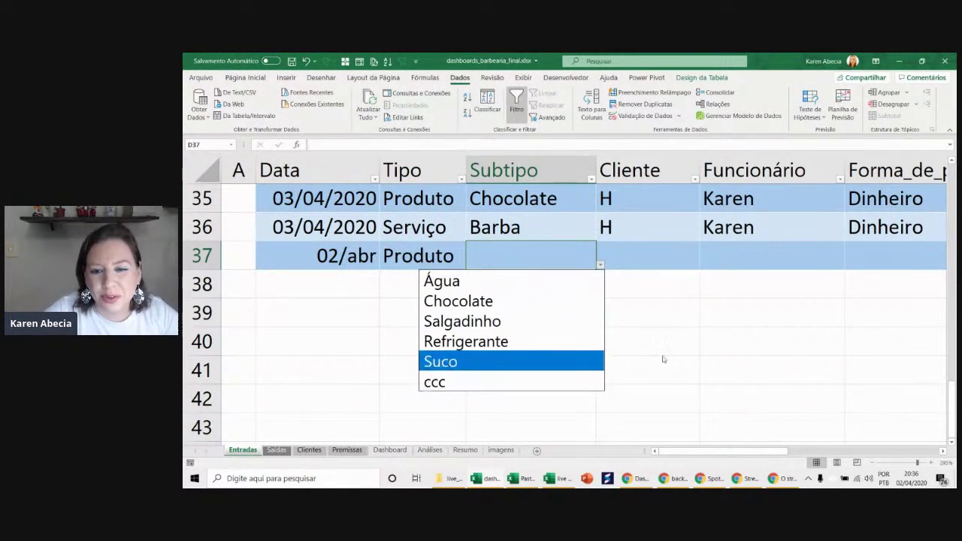
key("Escape")
left_click(654, 322)
left_click(563, 262)
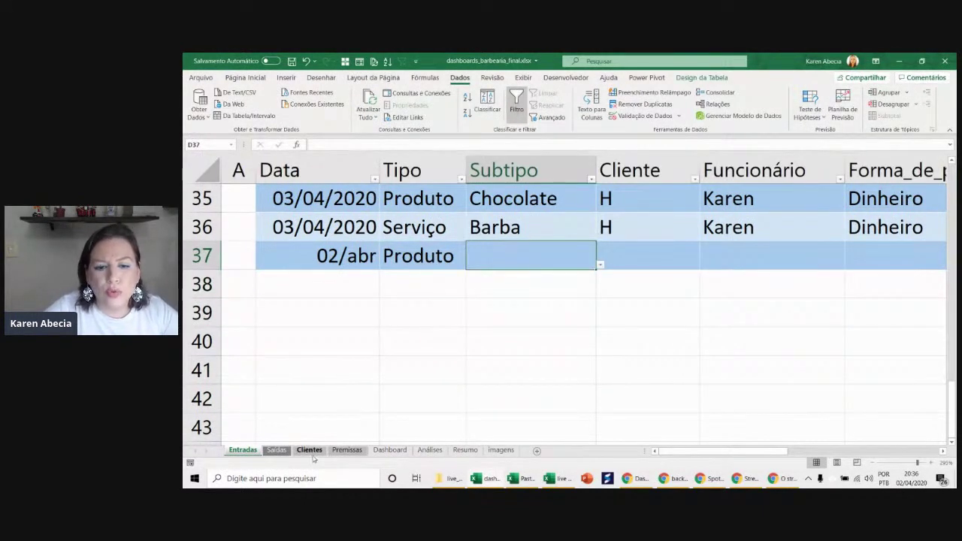
- Fill row 37 with Subtipo Chocolate, client C and an employee
left_click(600, 264)
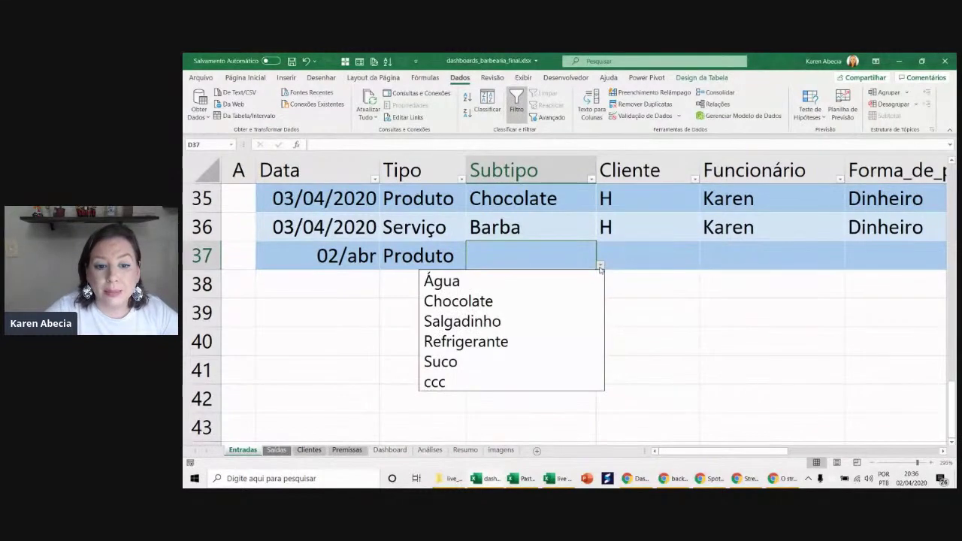
left_click(552, 305)
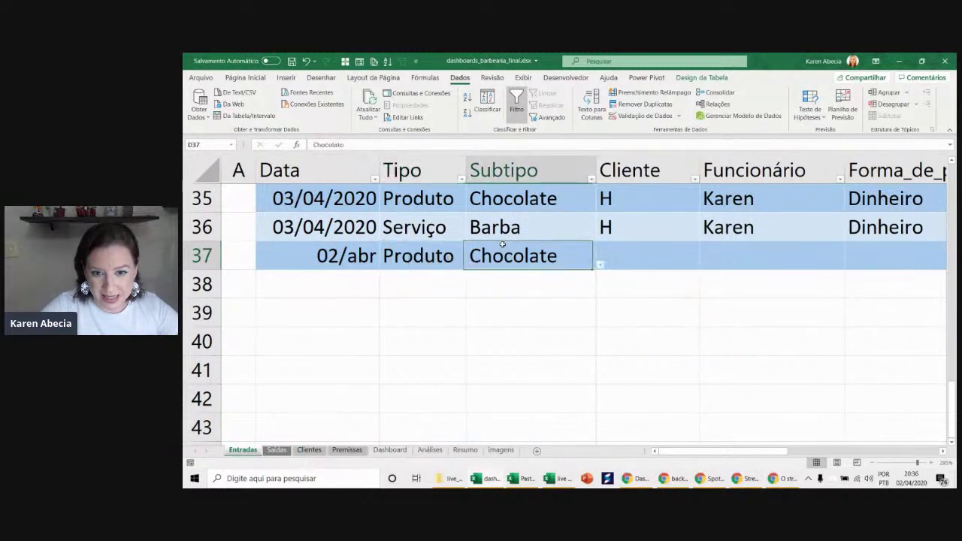
left_click(642, 254)
left_click(704, 265)
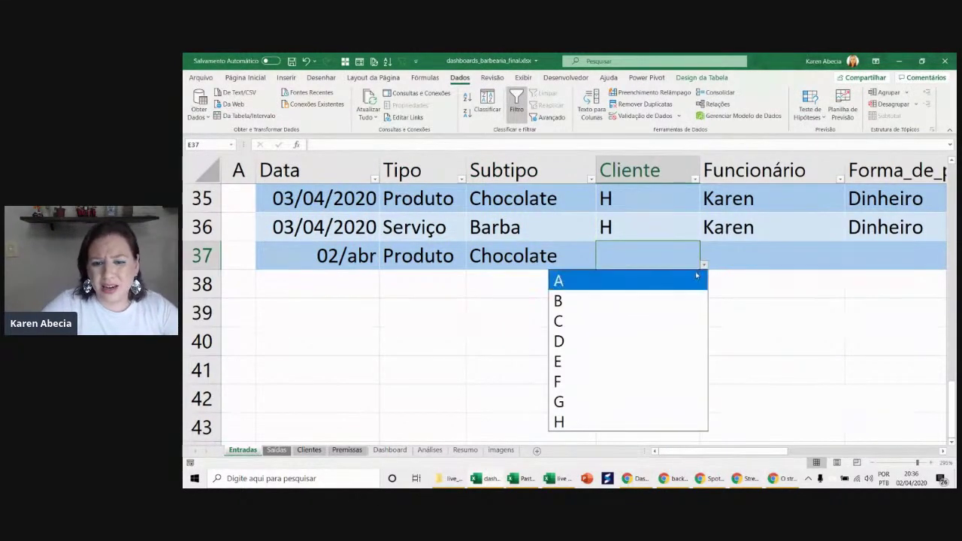
left_click(674, 321)
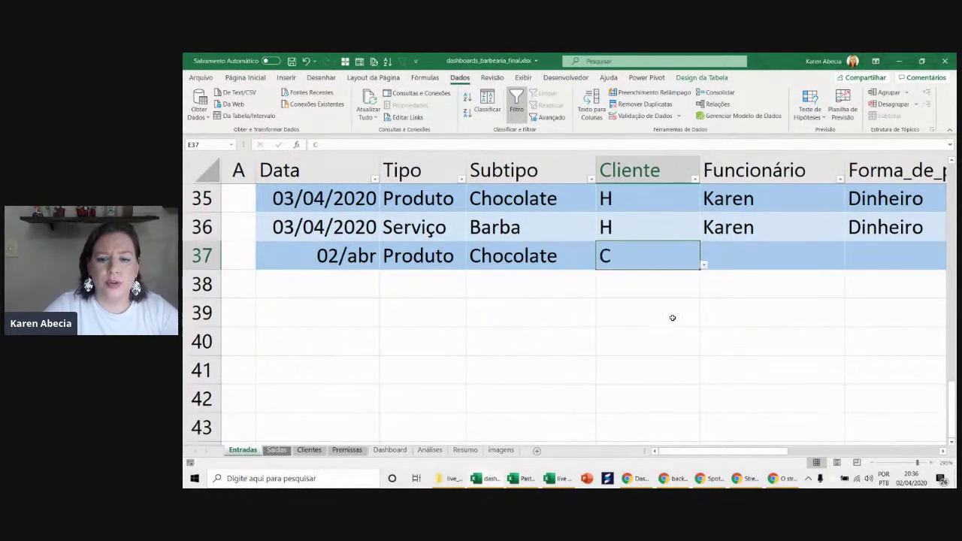
left_click(761, 261)
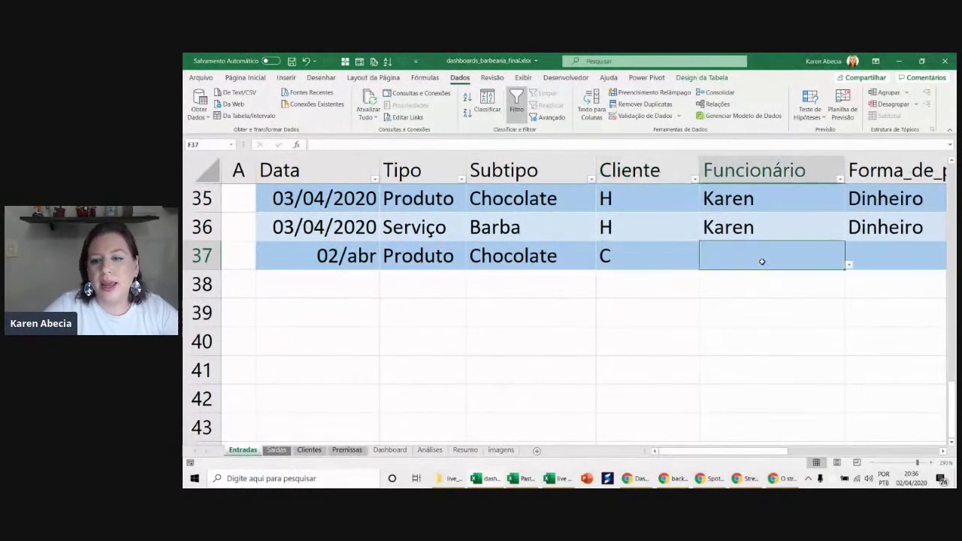
left_click(849, 266)
left_click(796, 300)
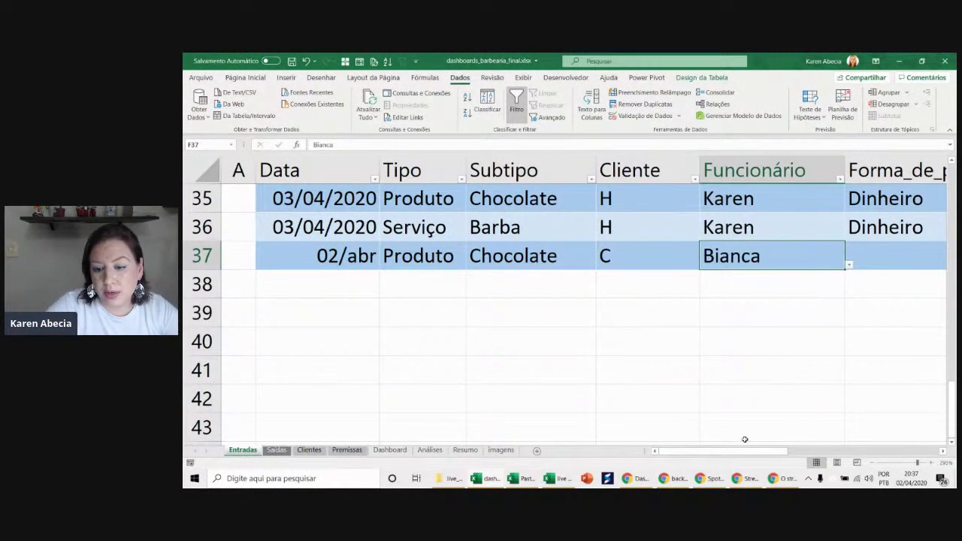
- Set row 37's payment method to Cartão débito
scroll(721, 373, "right", 1)
scroll(721, 373, "right", 2)
scroll(721, 373, "right", 1)
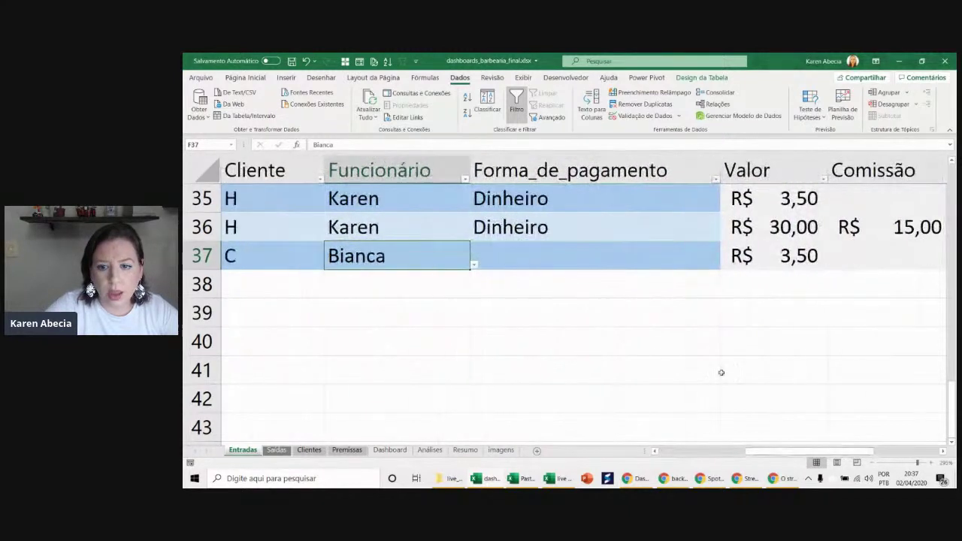
left_click(709, 255)
left_click(725, 267)
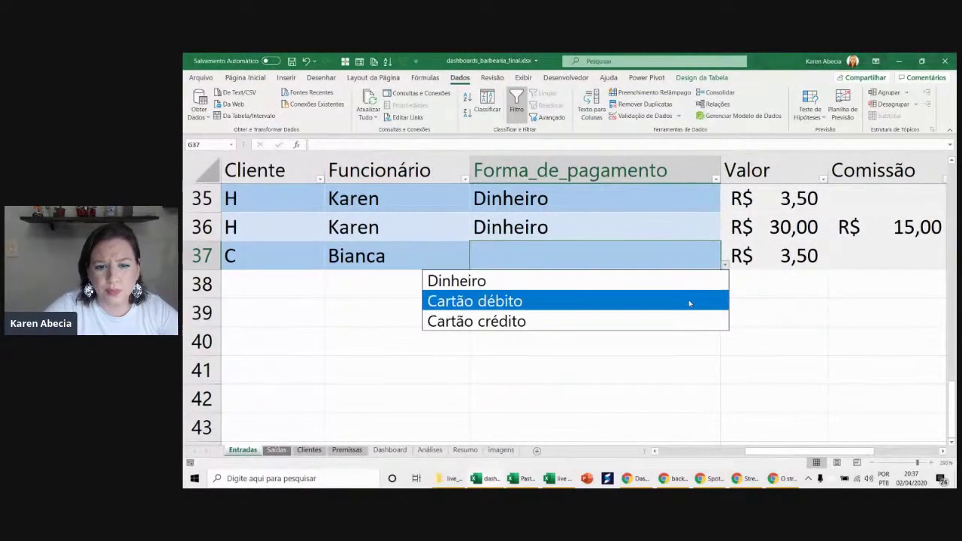
left_click(689, 300)
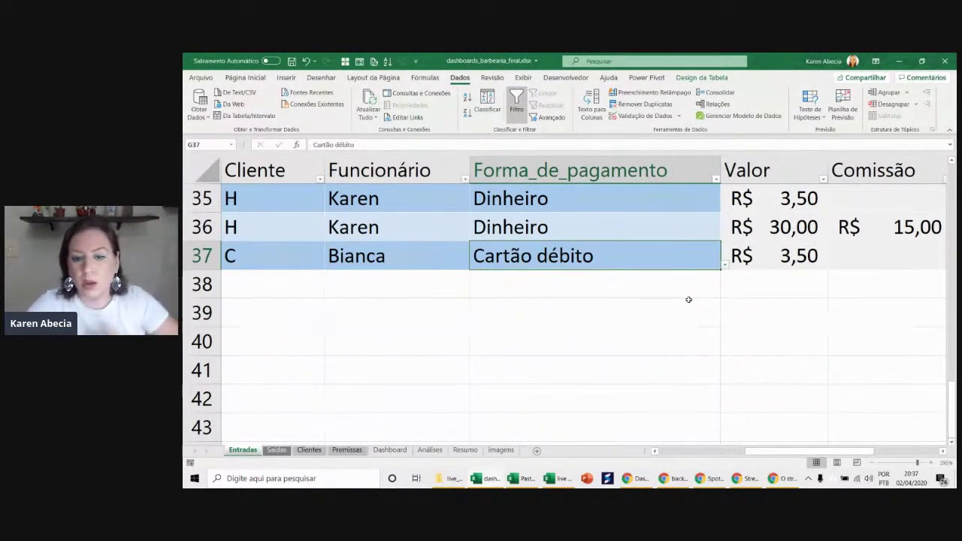
left_click(693, 286)
scroll(624, 256, "up", 1)
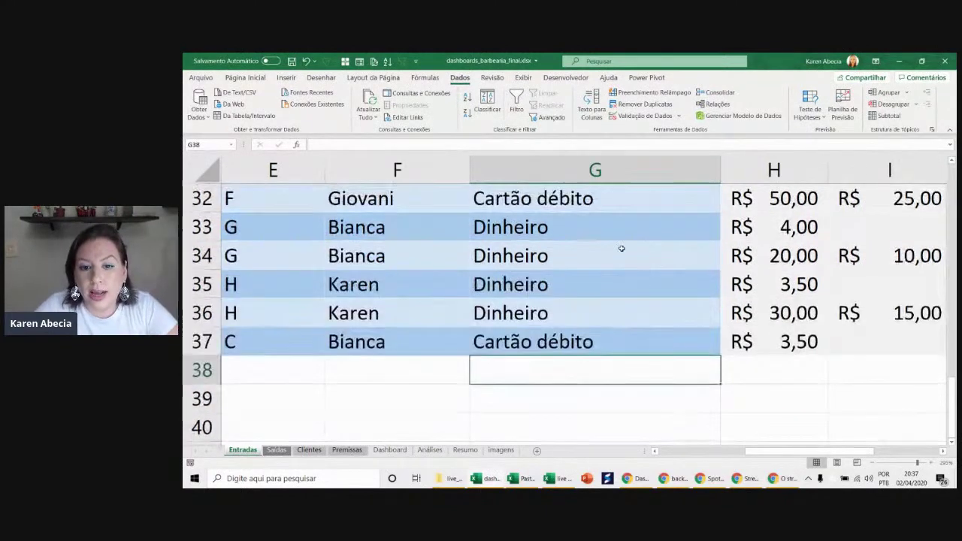
left_click(629, 260)
left_click(629, 284)
left_click(630, 317)
left_click(638, 341)
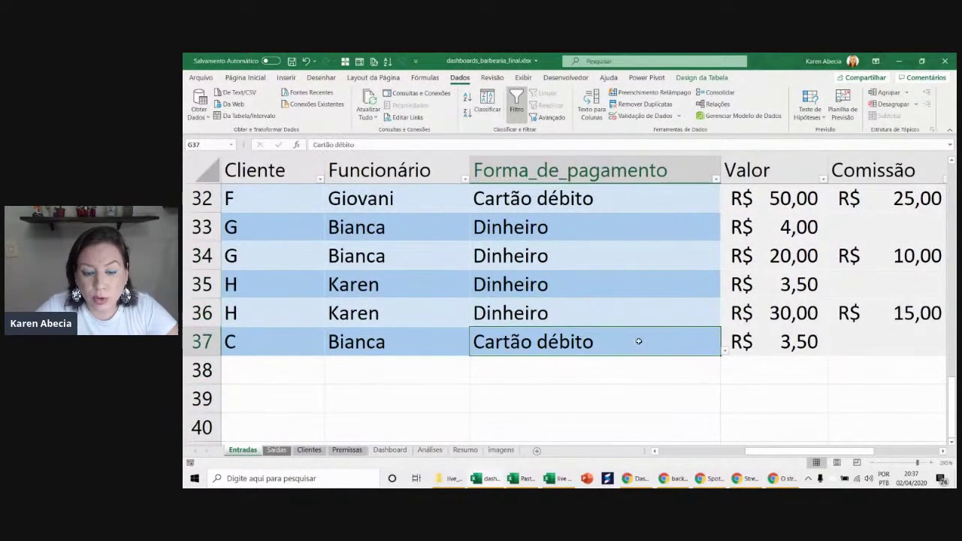
left_click(725, 350)
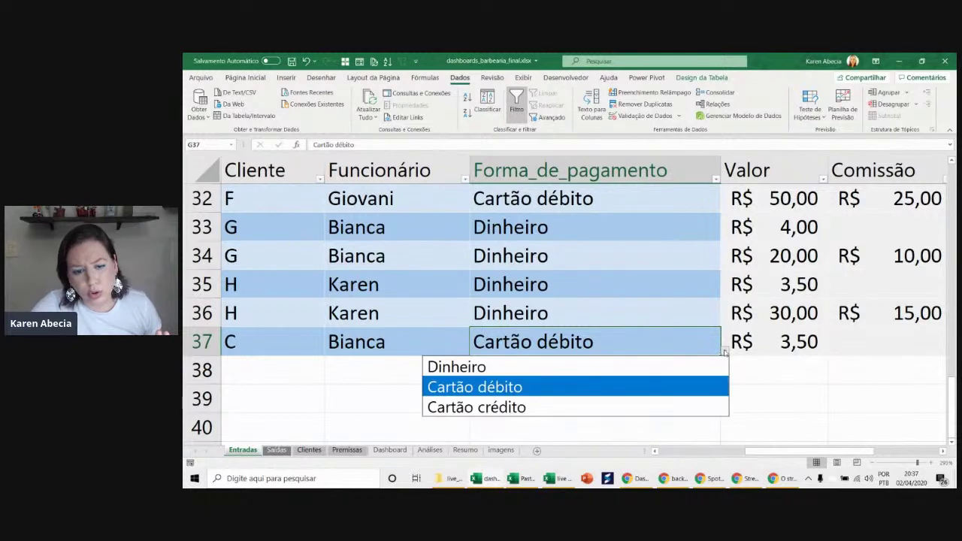
left_click(725, 351)
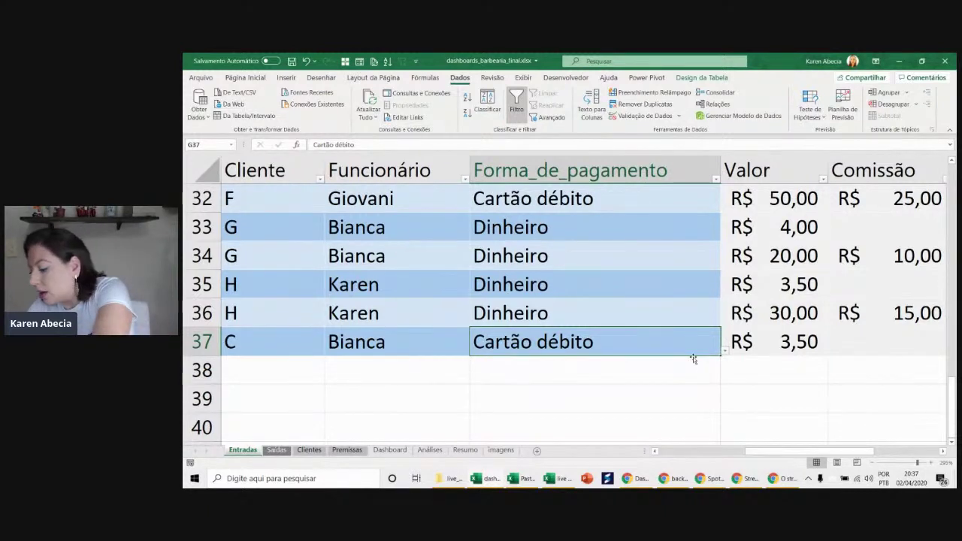
left_click(766, 352)
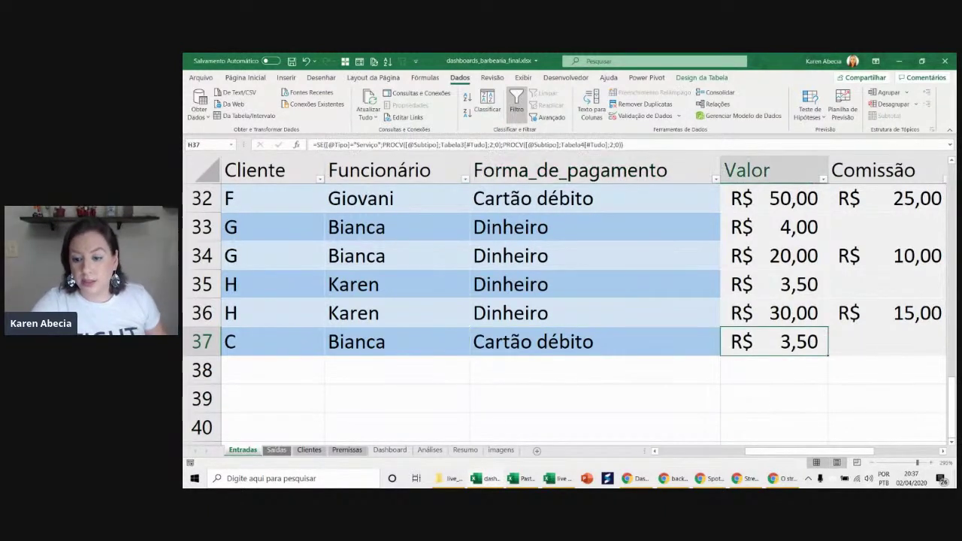
left_click(942, 452)
left_click(943, 452)
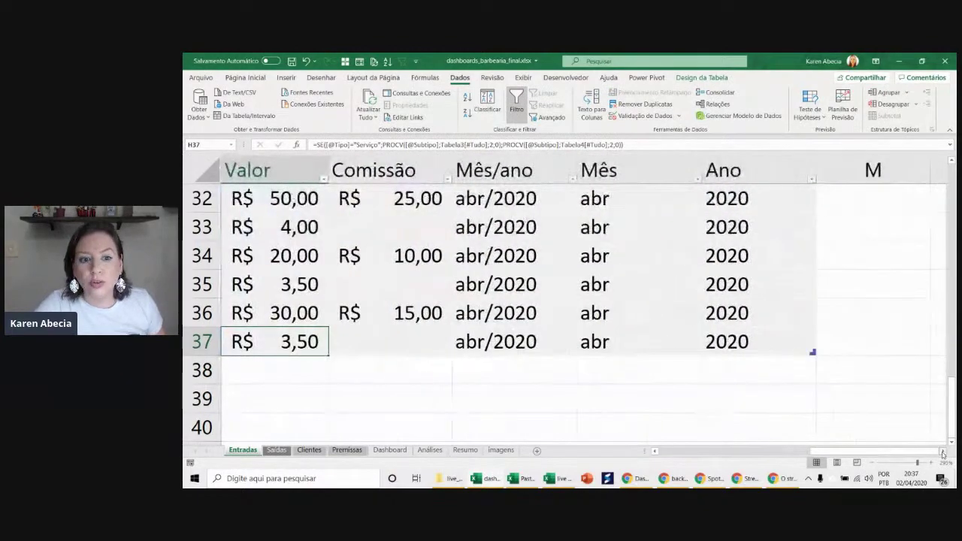
left_click(655, 451)
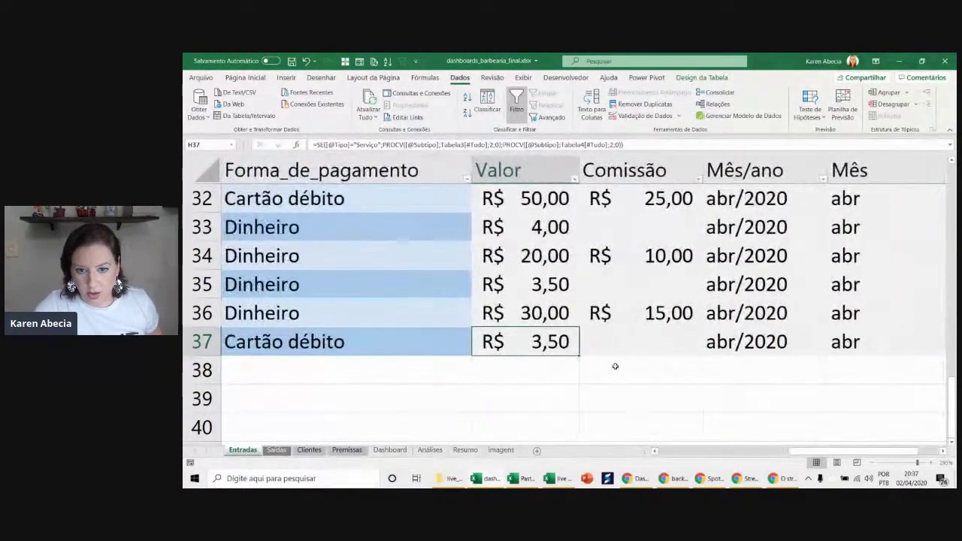
scroll(616, 369, "down", 1, "ctrl")
scroll(616, 368, "down", 1, "ctrl")
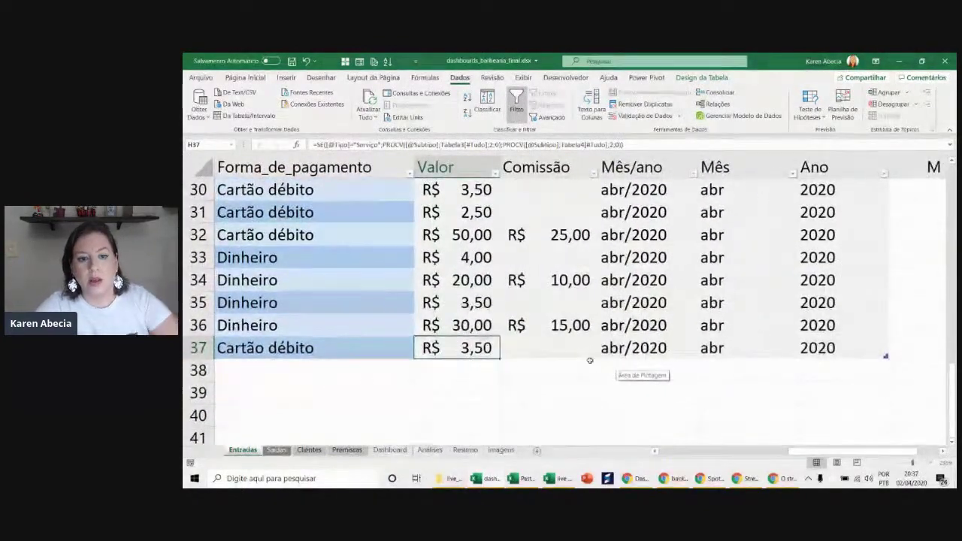
- Inspect the row 34 Valor formula without changing it
double_click(453, 281)
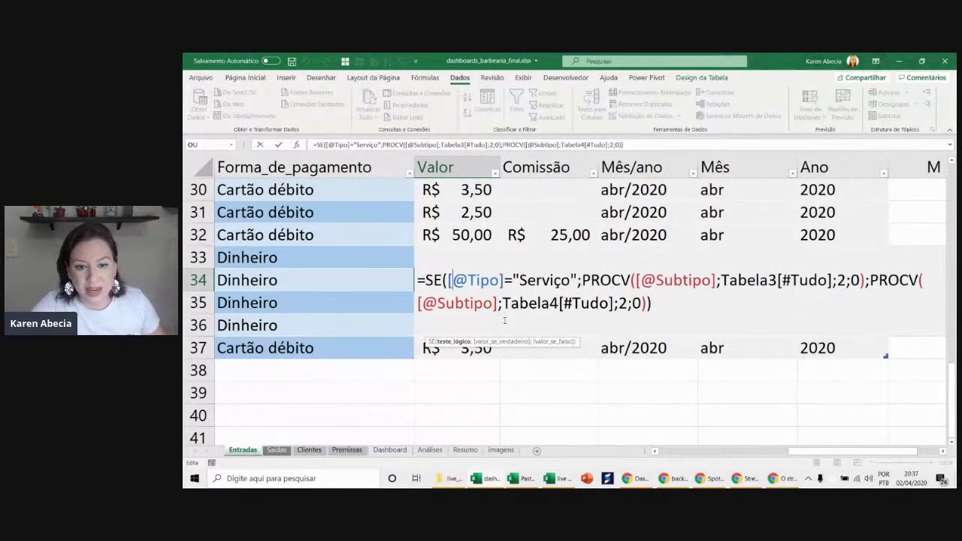
key("Escape")
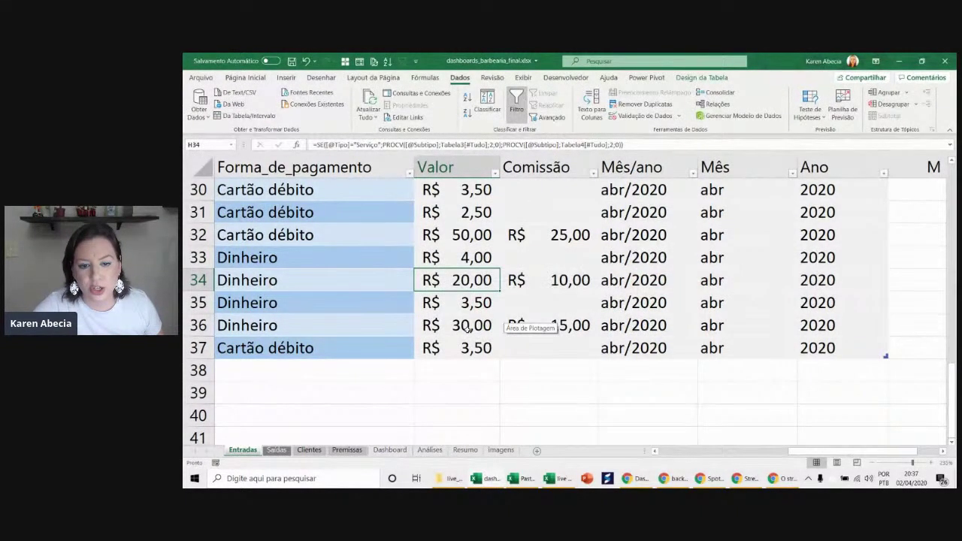
left_click(469, 329)
left_click(477, 389)
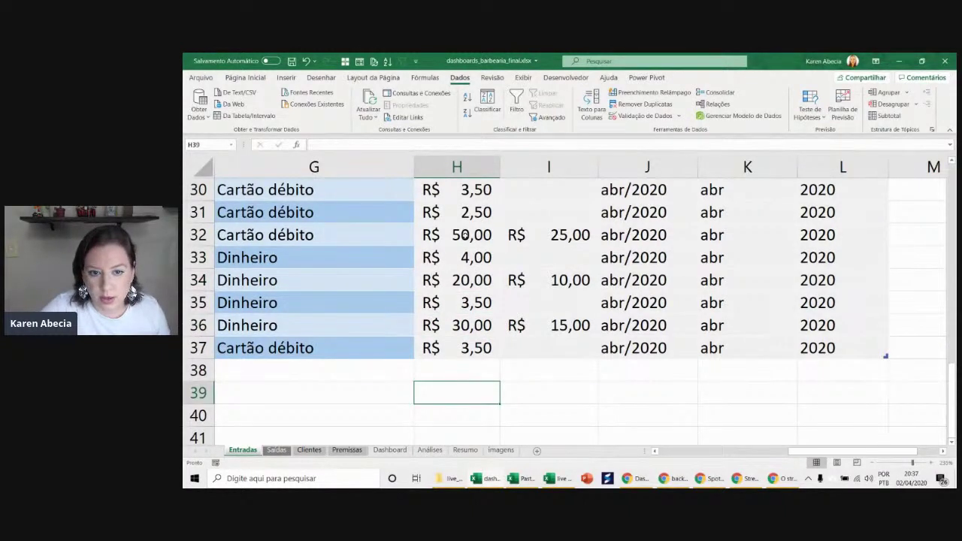
- Break the row 32 Valor formula onto new lines before each PROCV
double_click(466, 236)
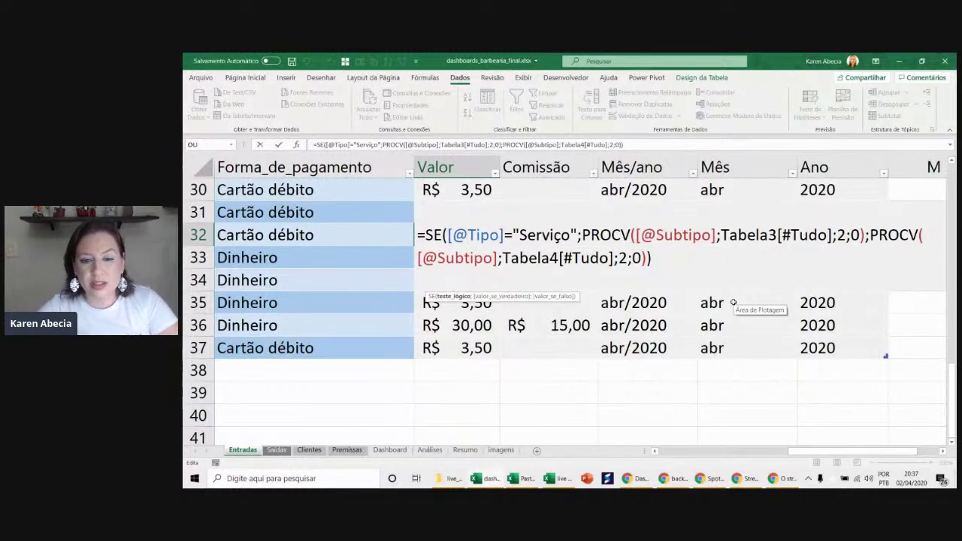
left_click(583, 235)
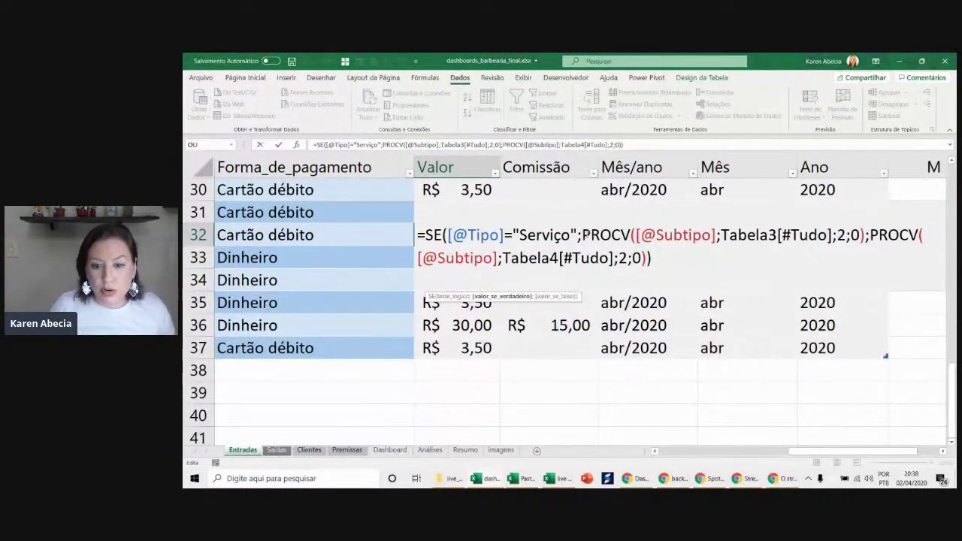
key("alt+Return")
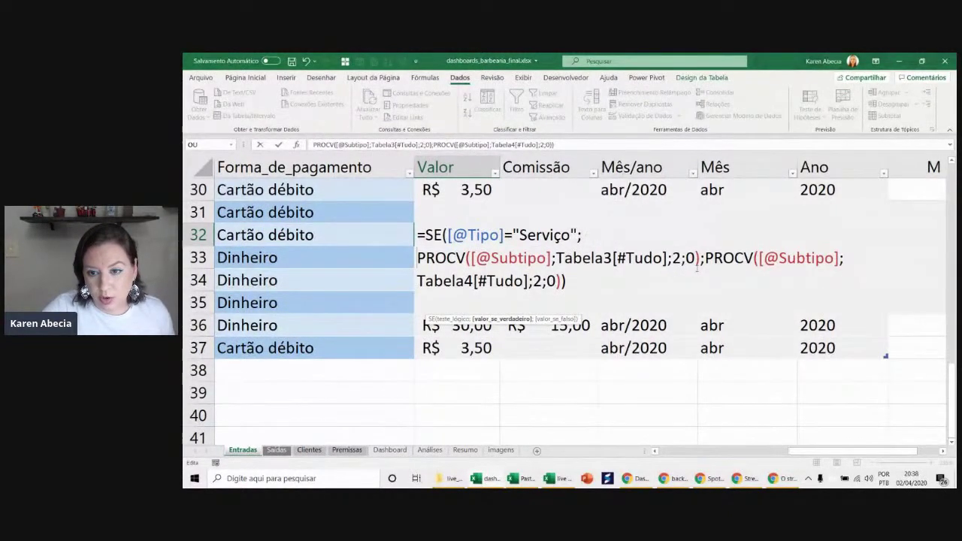
left_click(704, 258)
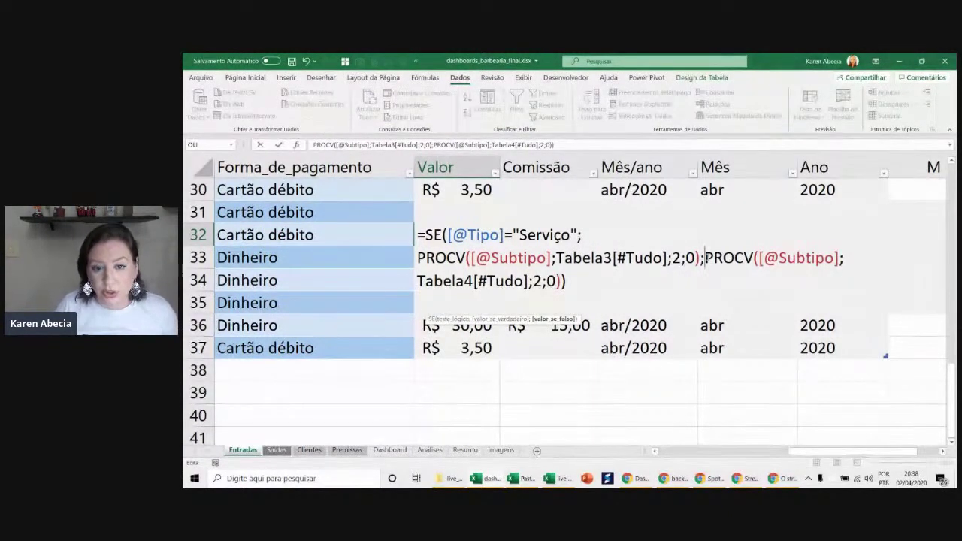
key("alt+Return")
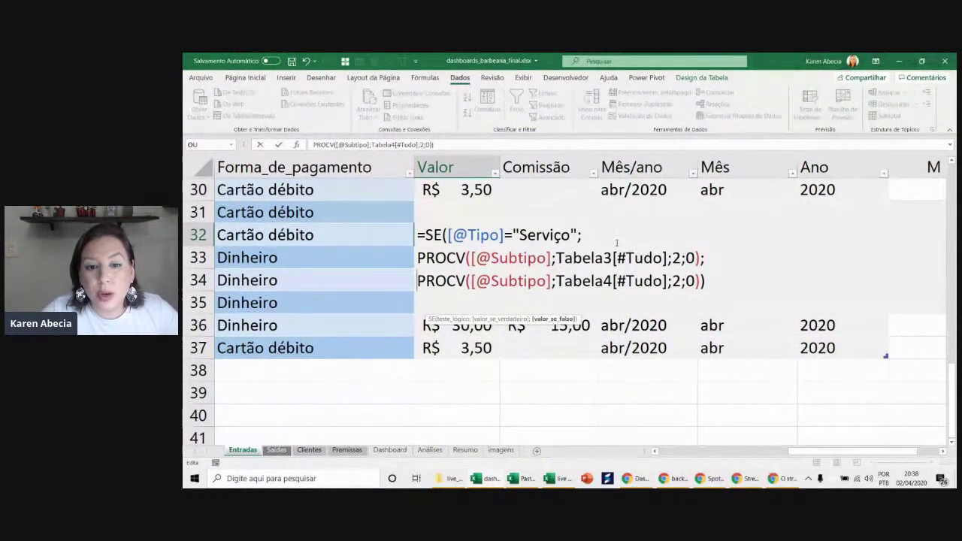
double_click(434, 234)
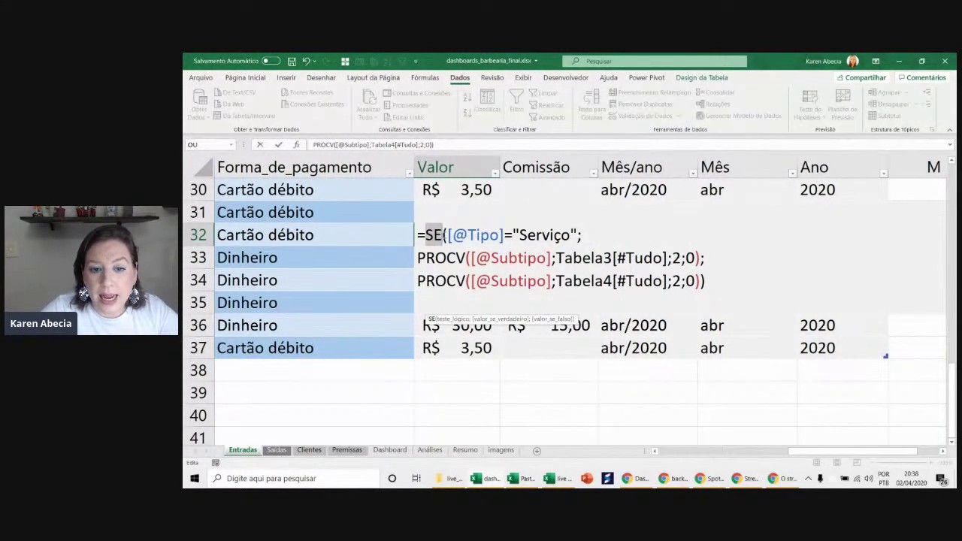
left_click_drag(449, 234, 583, 235)
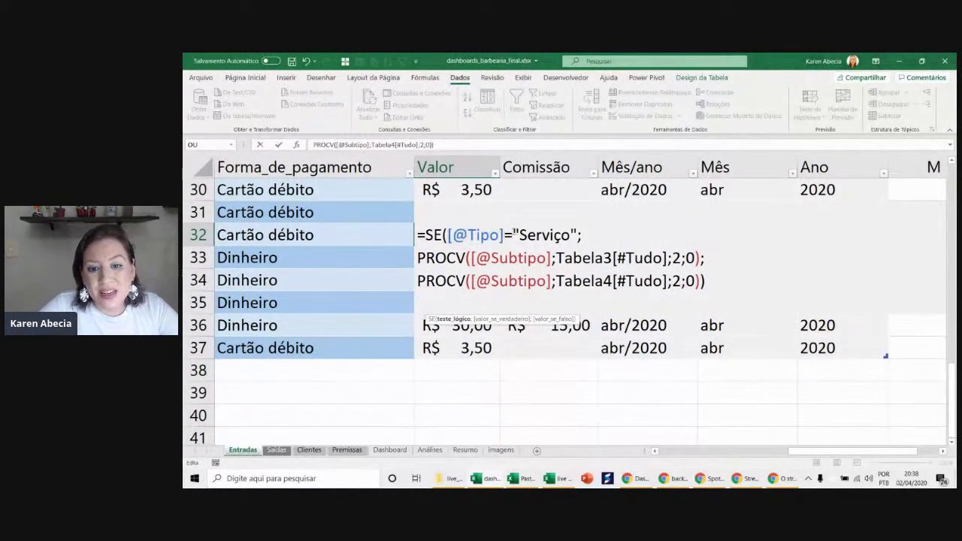
left_click_drag(556, 257, 612, 258)
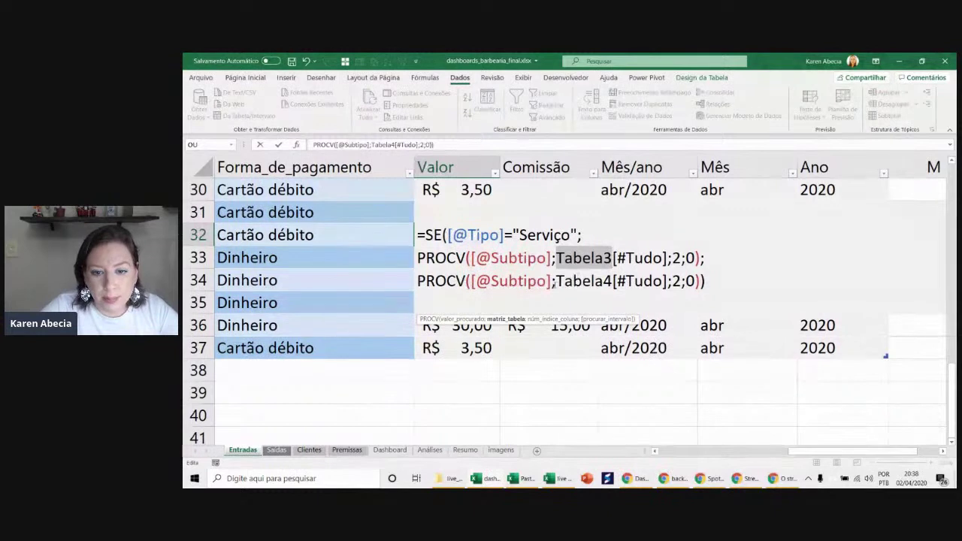
left_click_drag(554, 281, 613, 281)
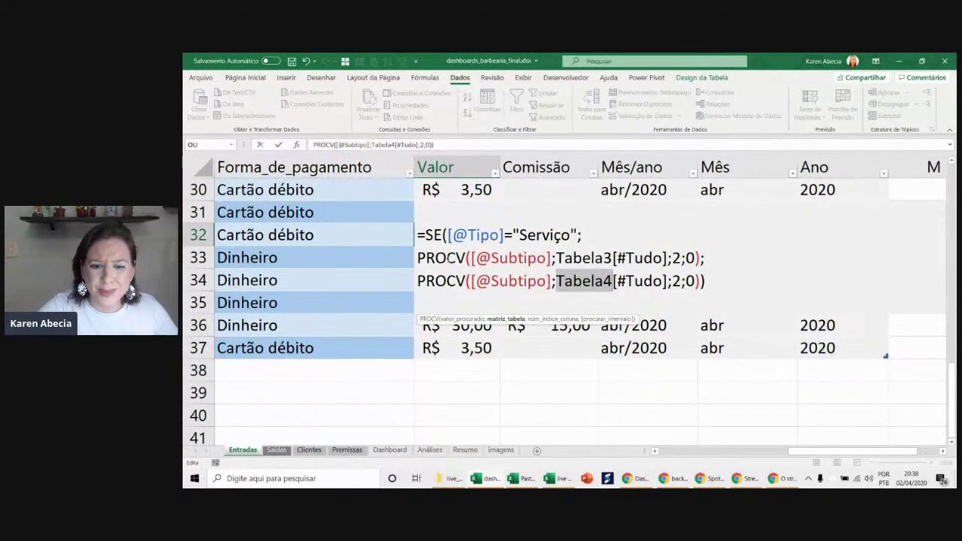
left_click(461, 280)
key("Return")
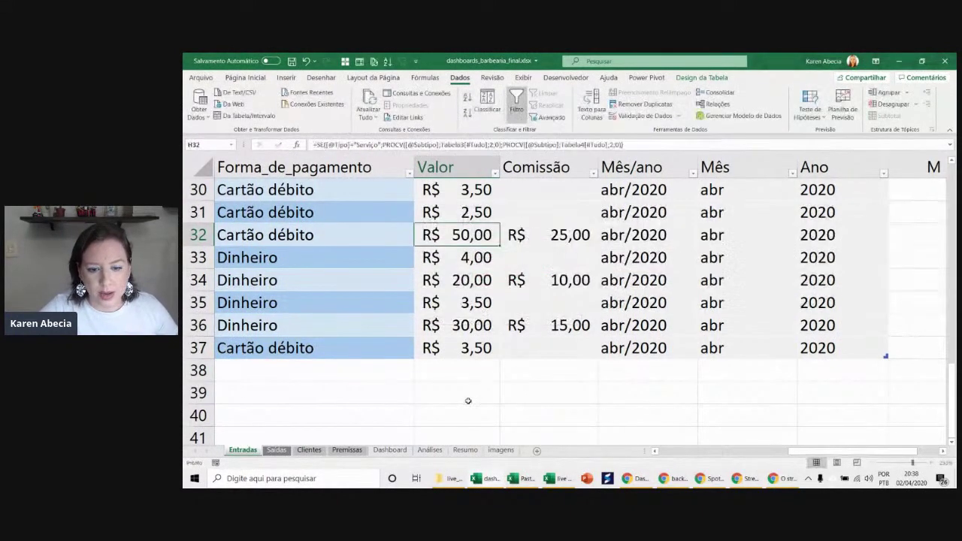
left_click(466, 396)
scroll(470, 391, "down", 2)
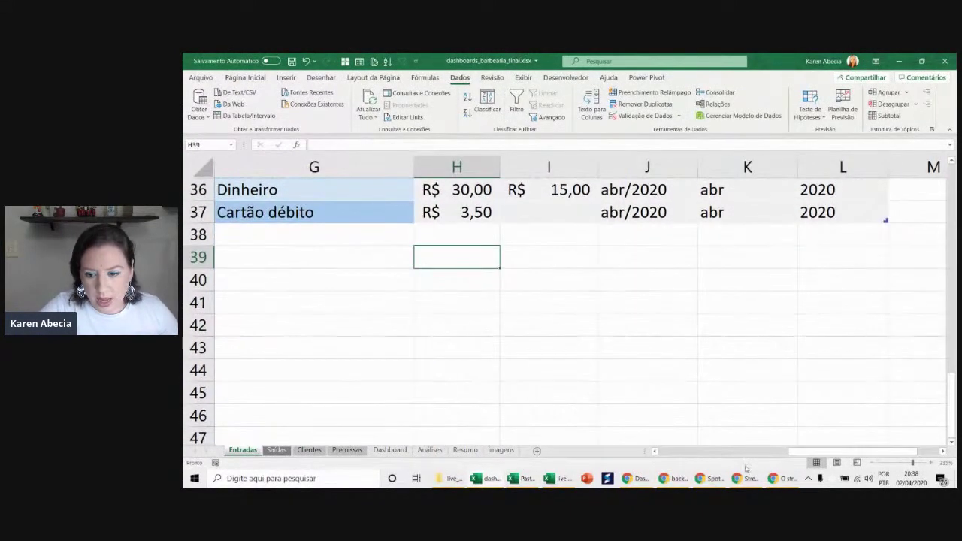
- Change the Chocolate entry's Tipo in row 37 to Serviço, giving #N/D, then view Premissas
left_click_drag(800, 451, 684, 462)
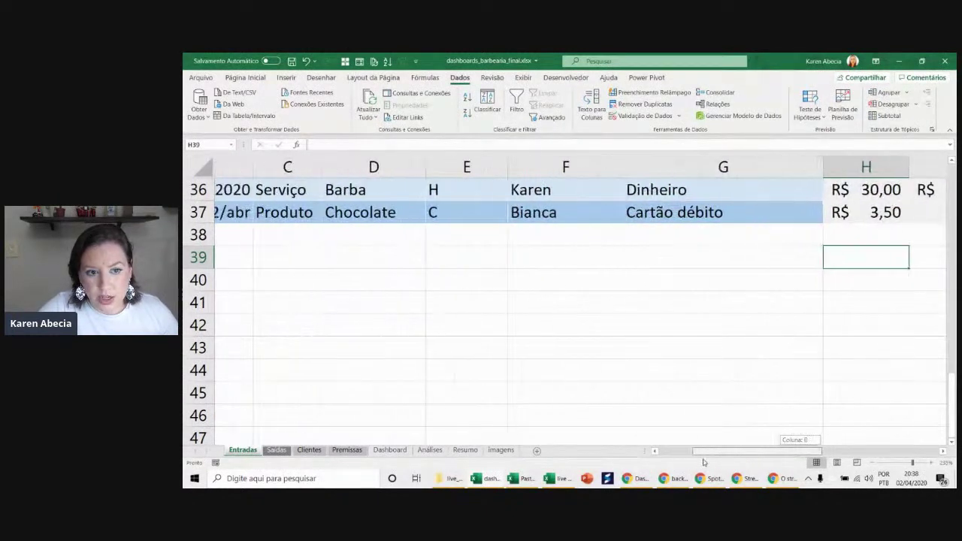
left_click(353, 214)
left_click(387, 218)
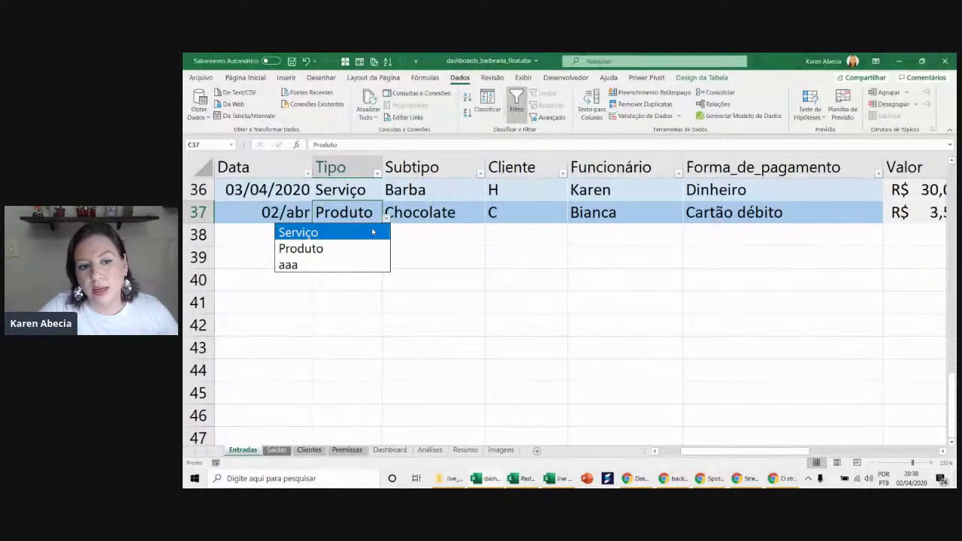
left_click(371, 231)
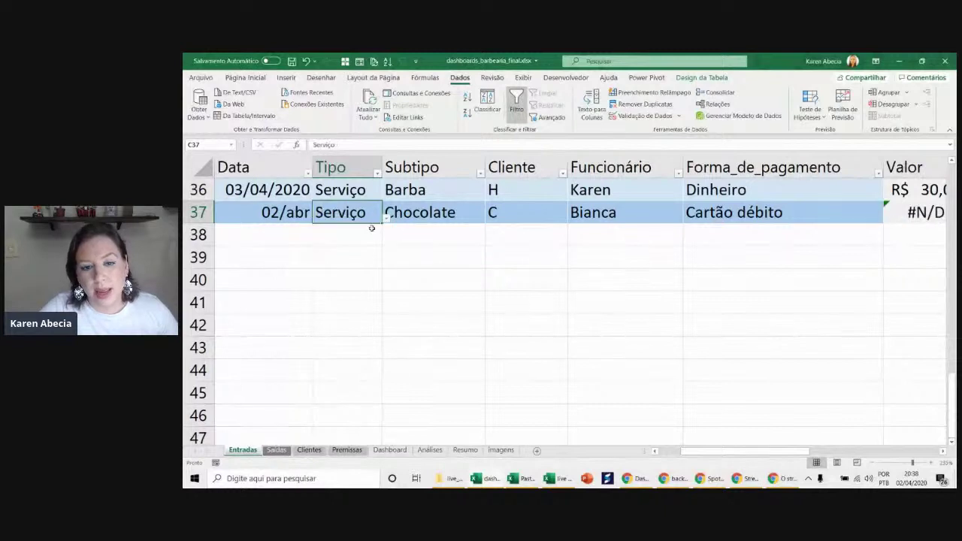
left_click(462, 215)
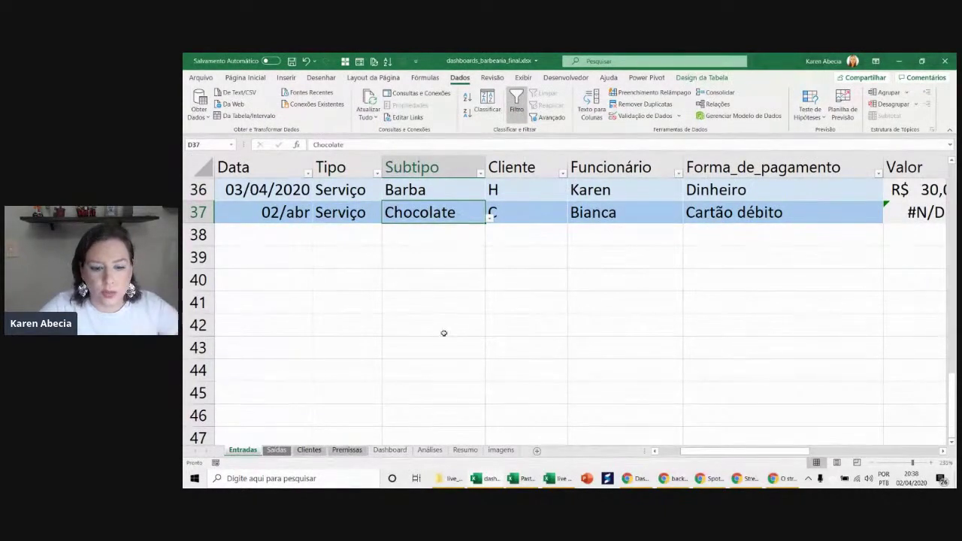
left_click(347, 450)
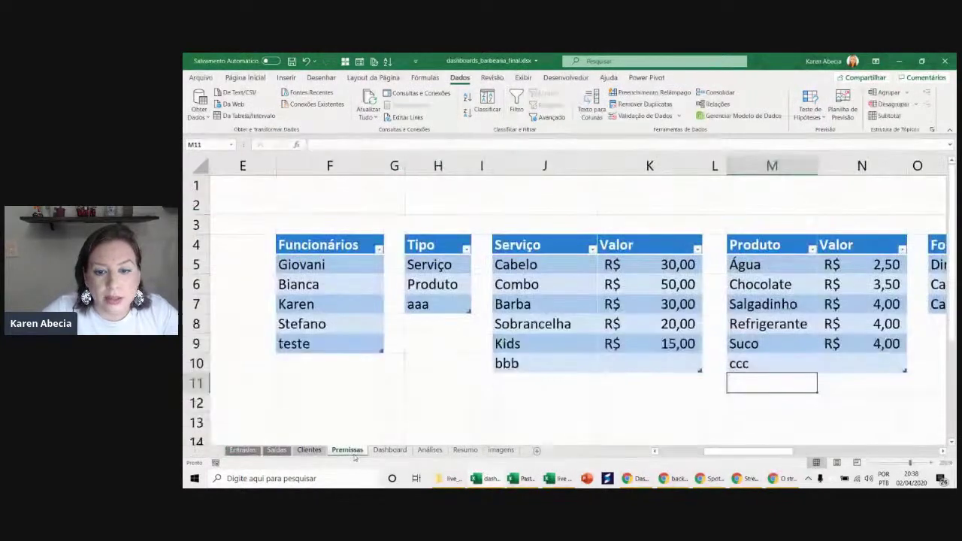
- Check the table names of the Produto and Serviço lists, then return to Entradas
mouse_move(772, 204)
left_mouse_down()
mouse_move(767, 365)
mouse_move(771, 245)
left_mouse_up()
left_click(701, 77)
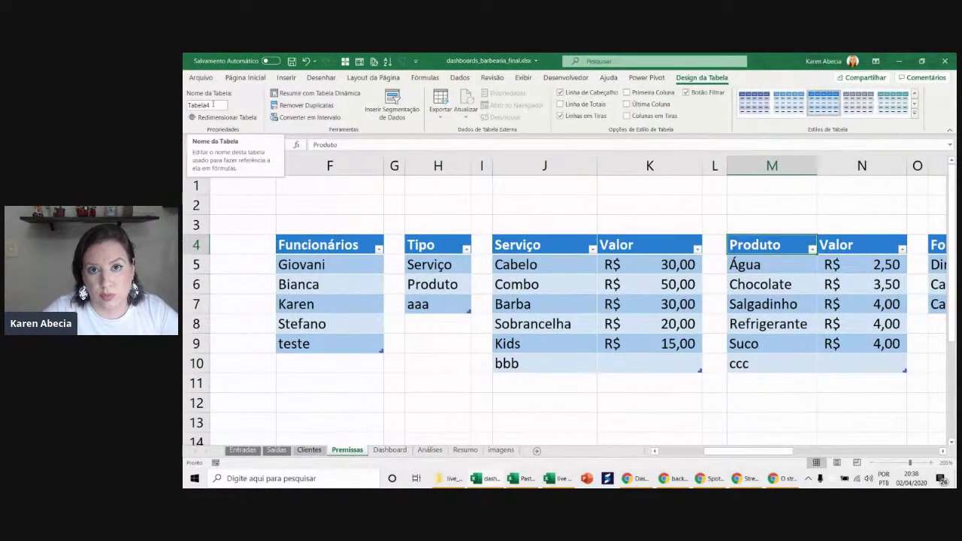
left_click(542, 248)
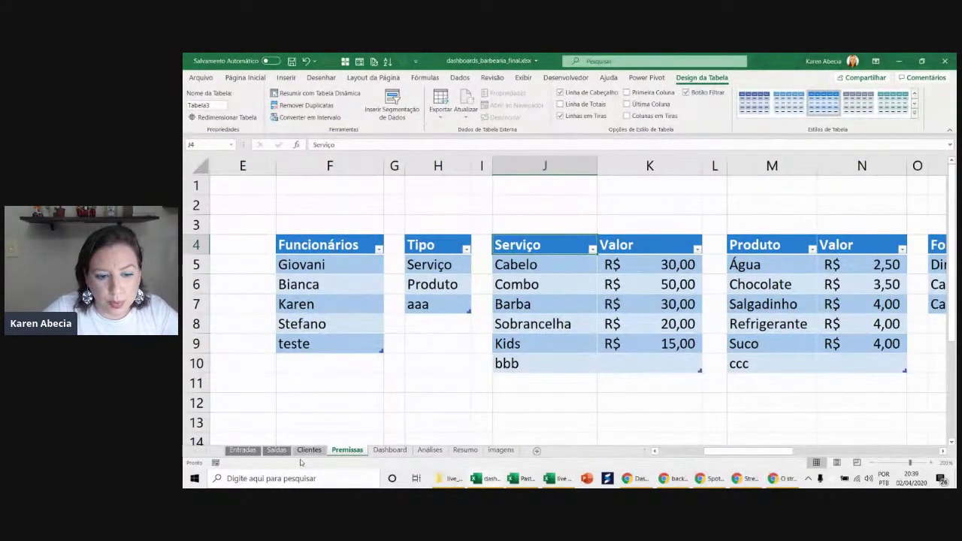
left_click(242, 450)
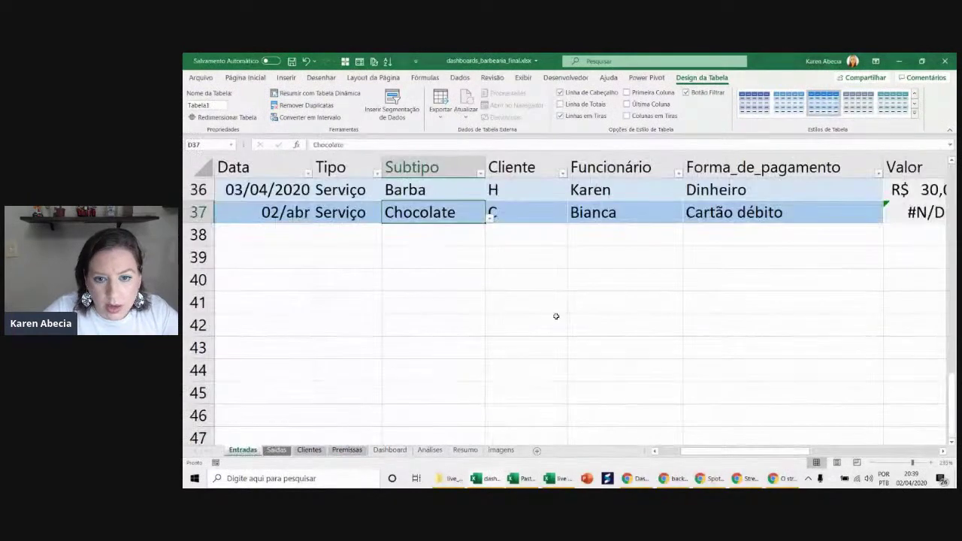
- Hide the Cliente, Funcionário and Forma_de_pagamento columns so Valor sits beside Subtipo
left_click(508, 274)
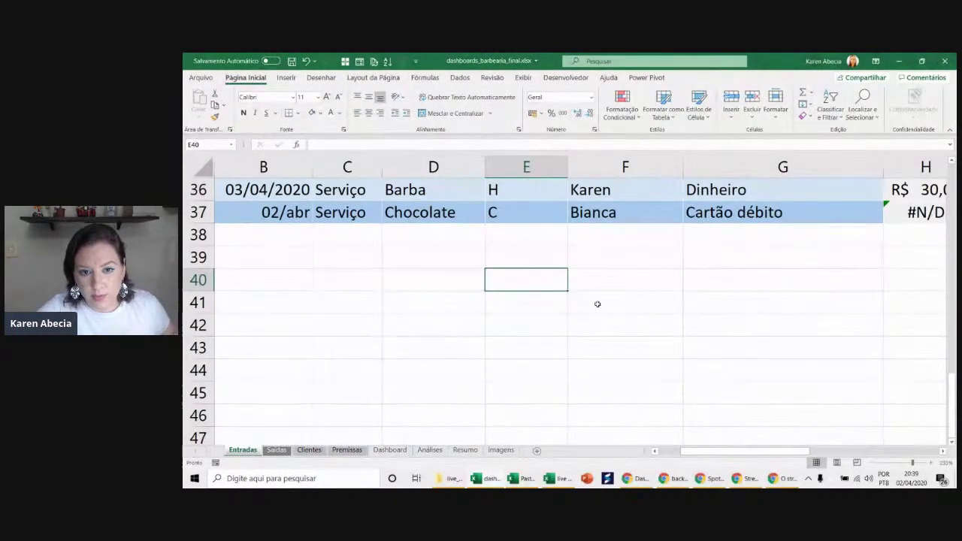
left_click_drag(533, 169, 745, 168)
right_click(744, 168)
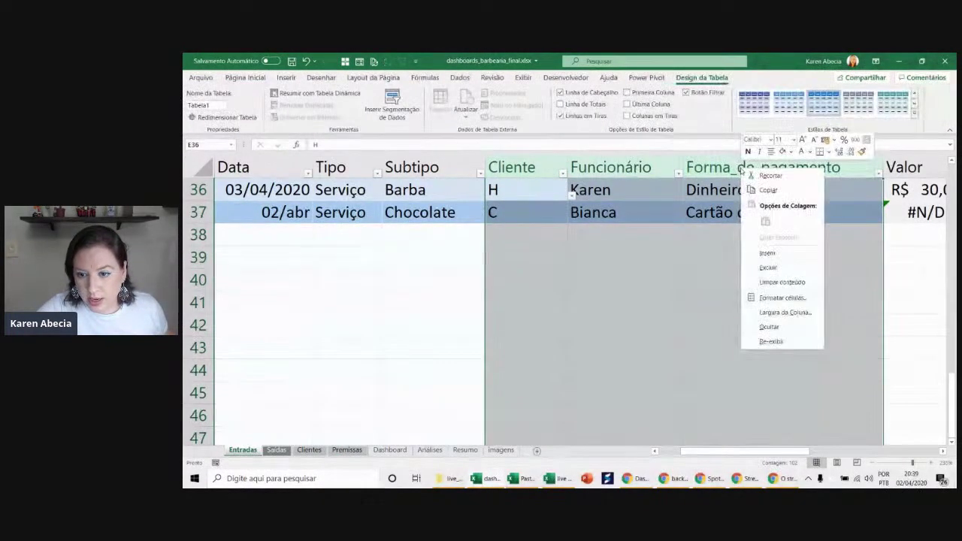
left_click(776, 328)
- Copy row 36's Valor formula from H36 down into H37
left_click(526, 274)
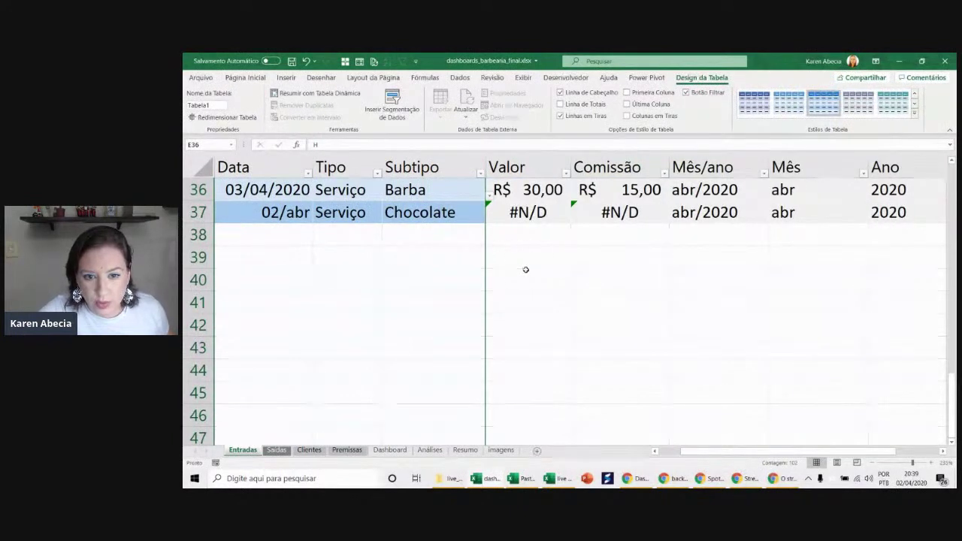
left_click(520, 262)
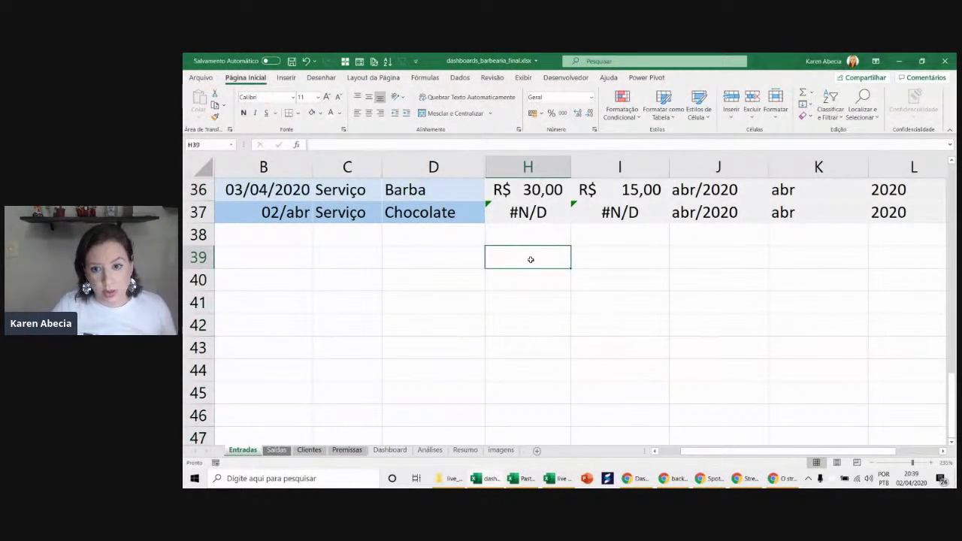
type("=")
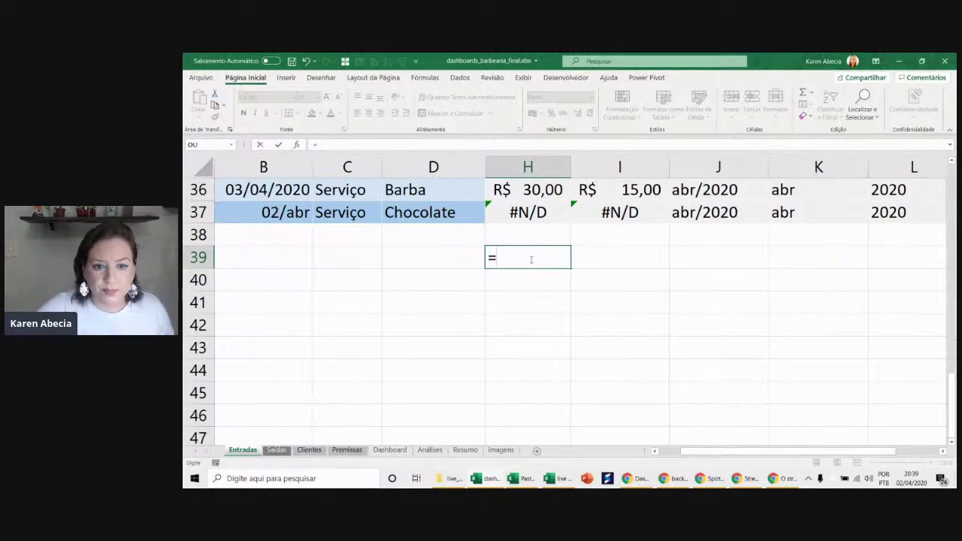
key("Escape")
left_click(525, 214)
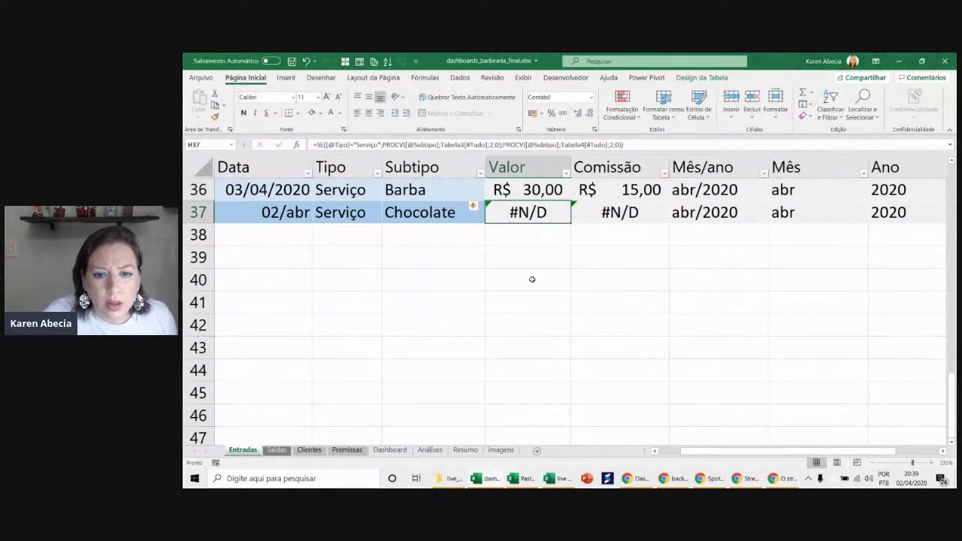
scroll(530, 214, "up", 1)
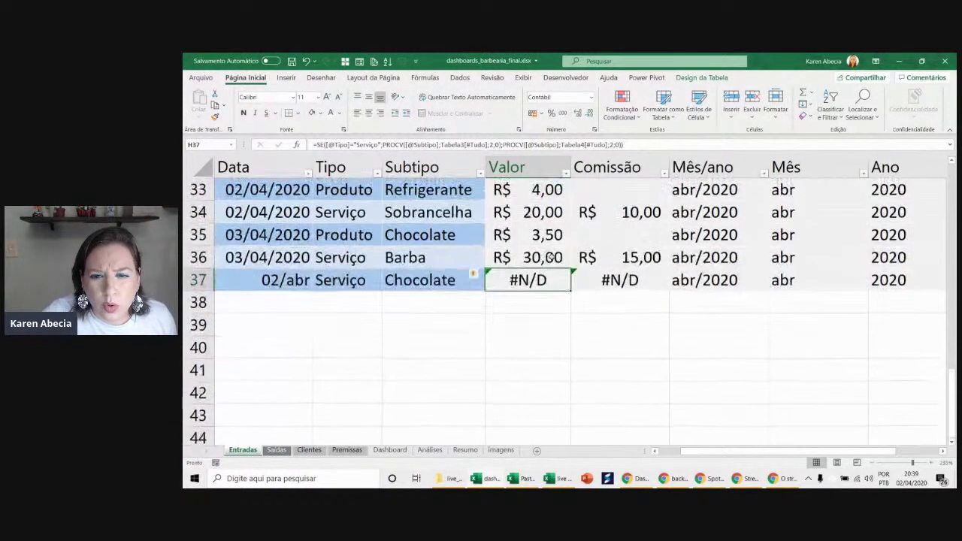
scroll(530, 215, "down", 1)
key("Up")
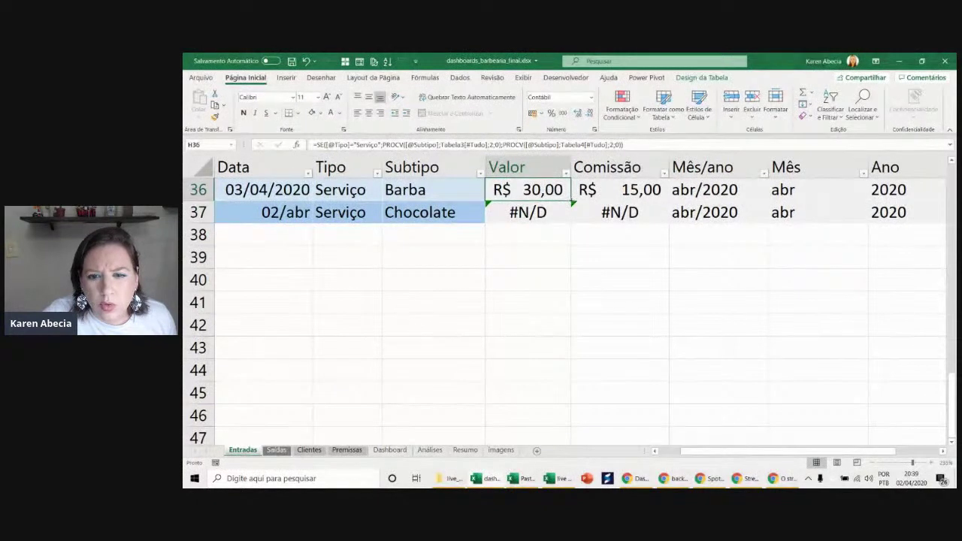
left_click_drag(573, 202, 573, 224)
- Clear the test Chocolate entry and its #N/D values from row 37
left_click(421, 213)
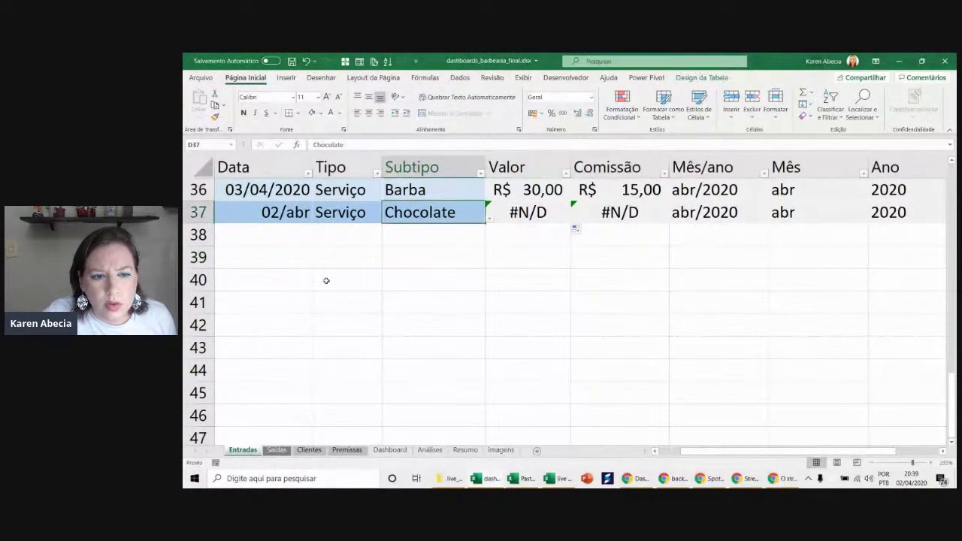
left_click(491, 286)
left_click(525, 261)
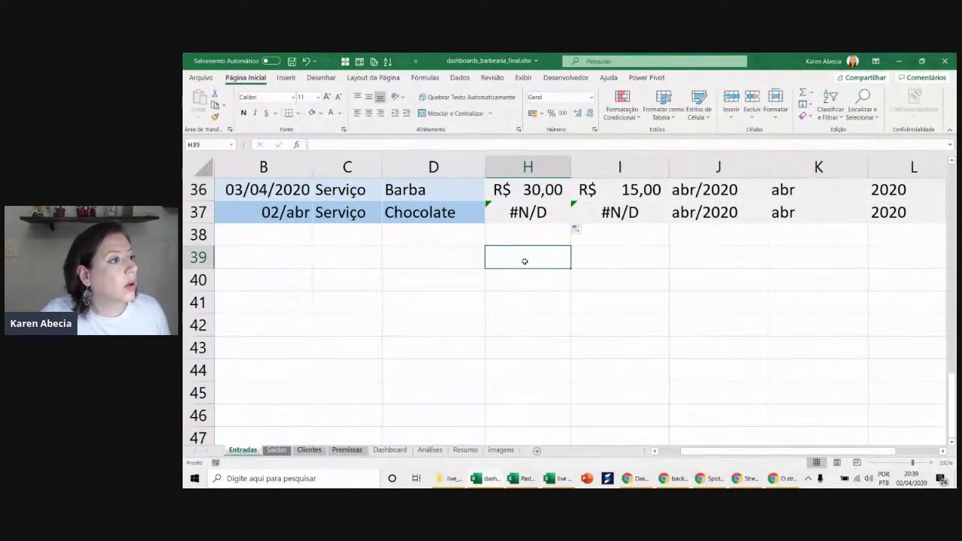
left_click(519, 270)
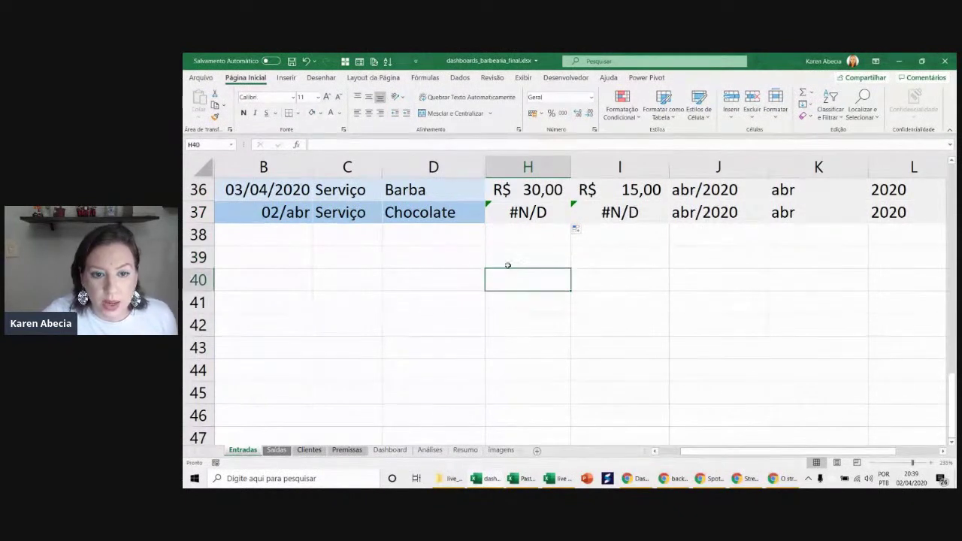
left_click(195, 213)
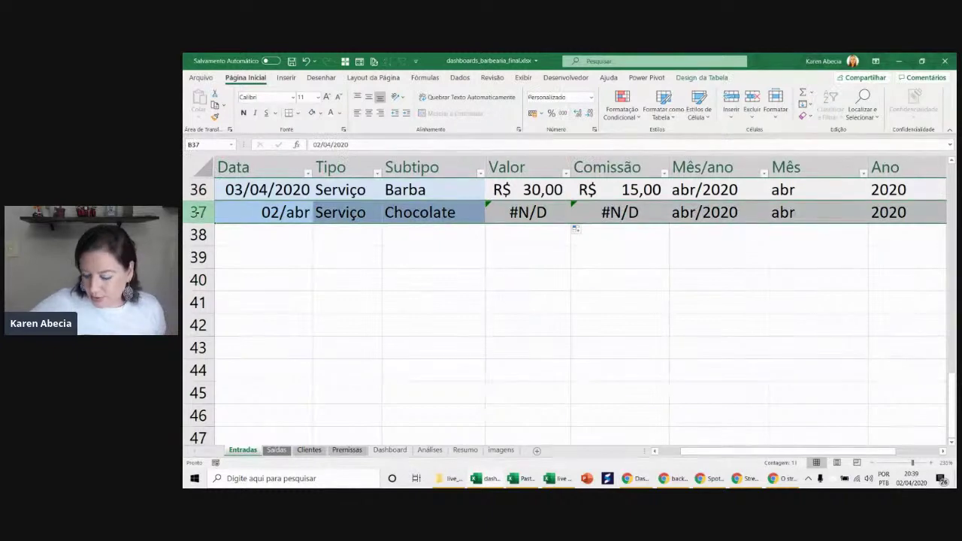
key("Delete")
- Start =PROCV( in H38 with the Barba Subtipo in D36 as the lookup value
scroll(372, 311, "up", 1)
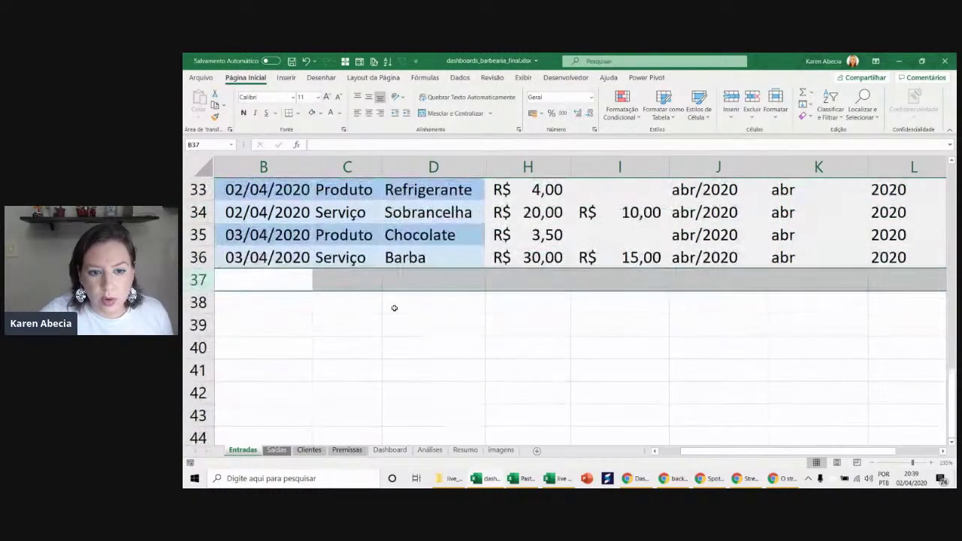
scroll(393, 307, "up", 1)
left_click(517, 375)
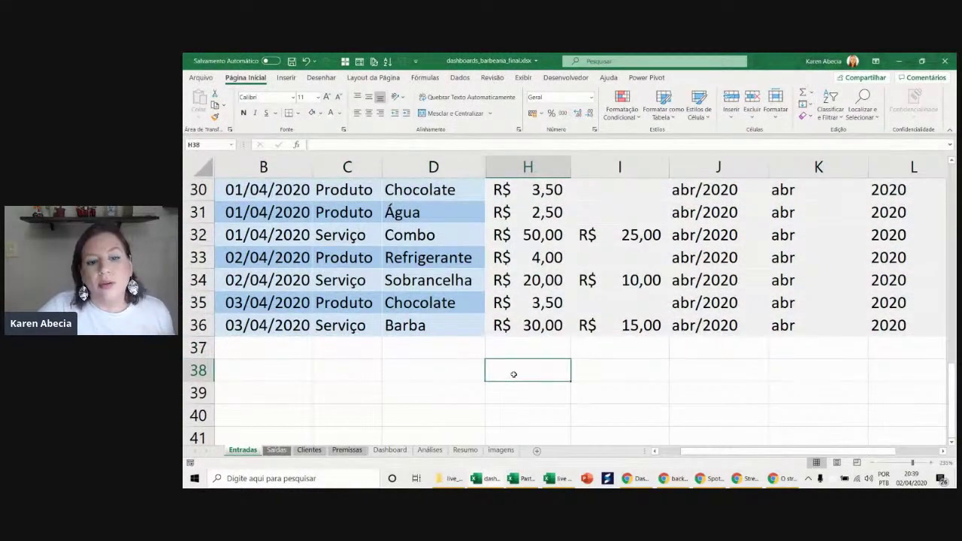
left_click(440, 329)
left_click(512, 367)
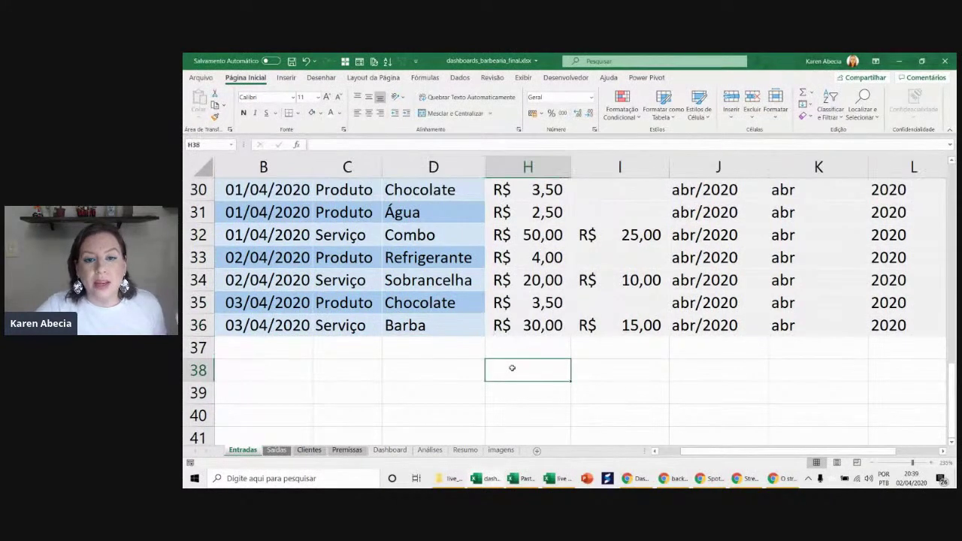
type("=p")
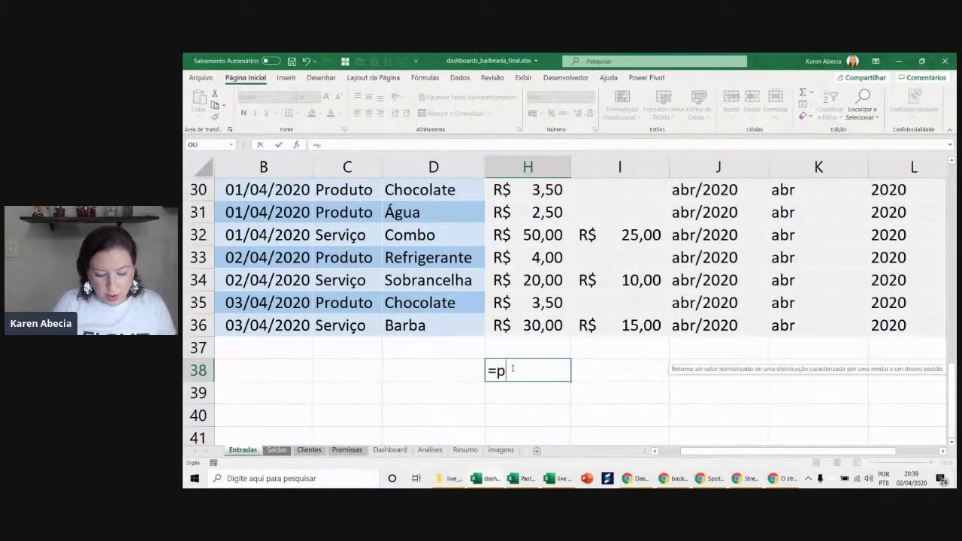
type("rocv")
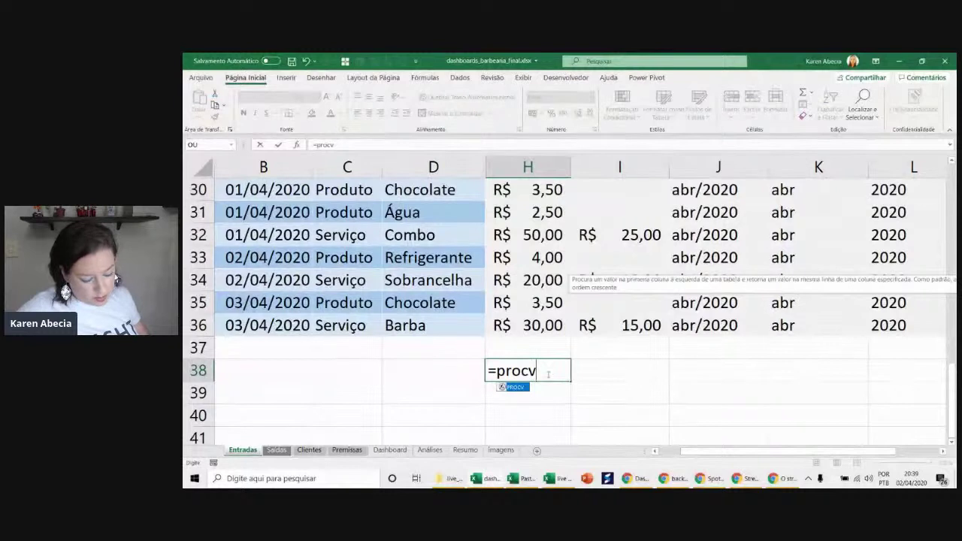
type("(")
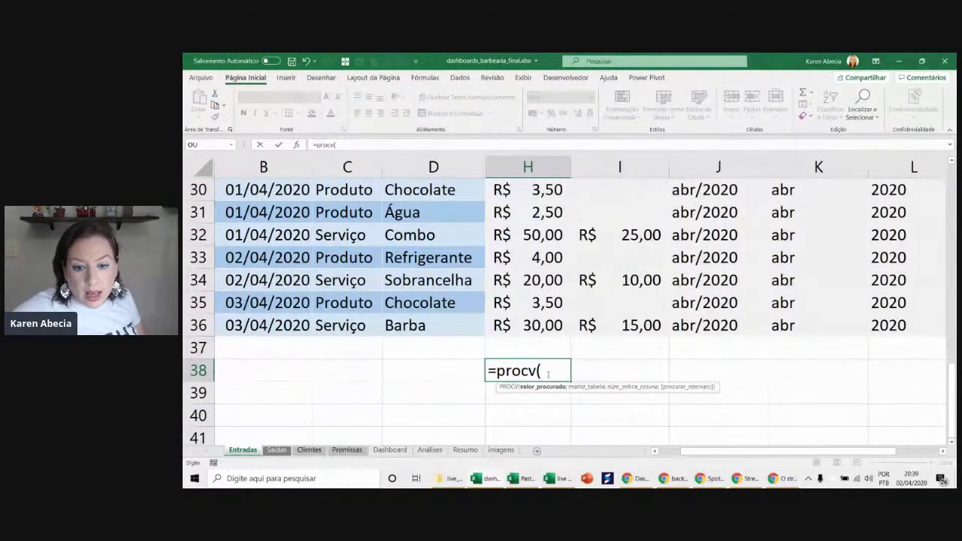
left_click(450, 323)
type(";")
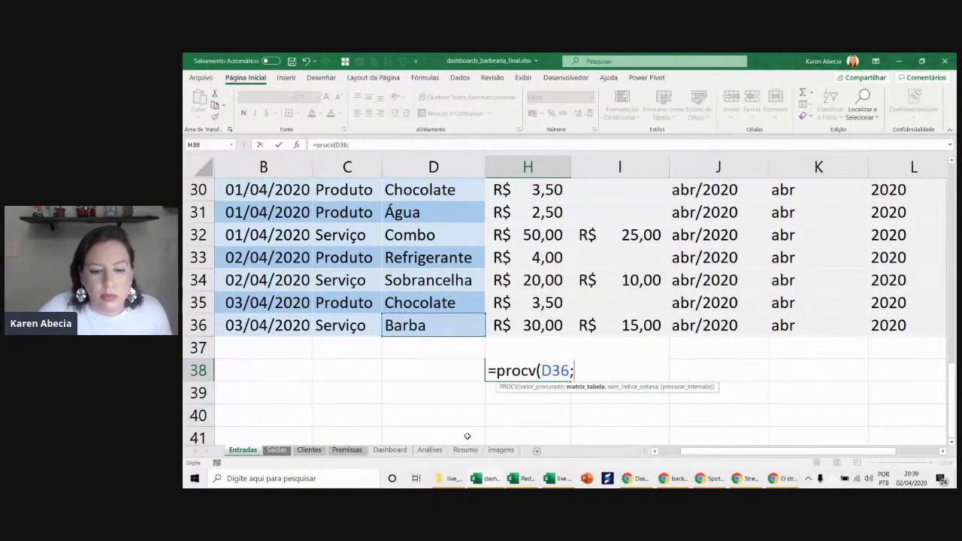
- Pick the Produto table on Premissas as the lookup range and delete the stray Entradas! reference
left_click(347, 449)
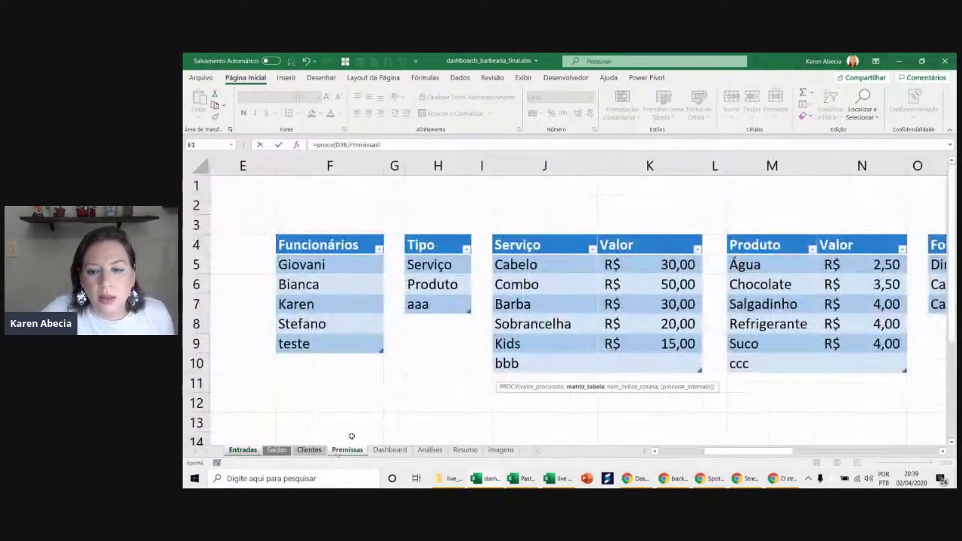
left_click_drag(752, 245, 844, 363)
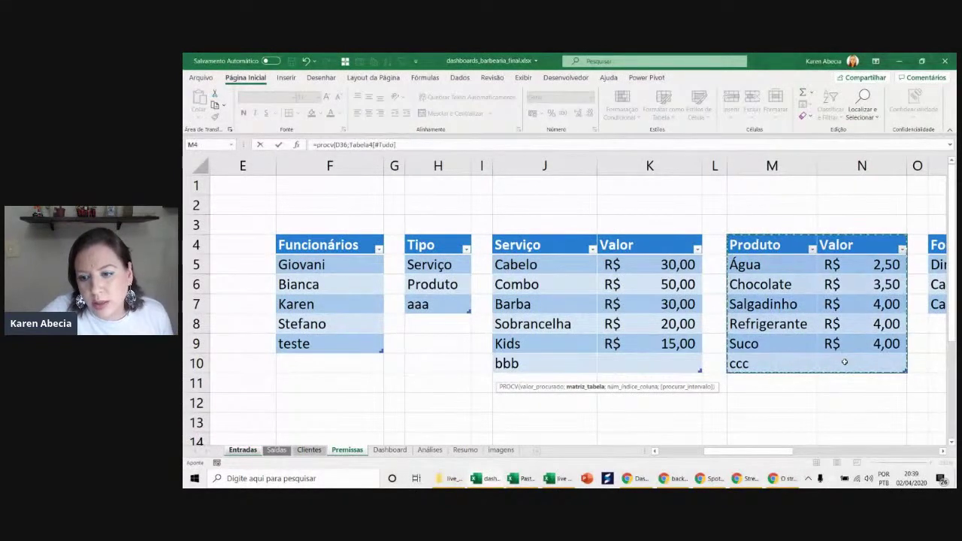
type(";")
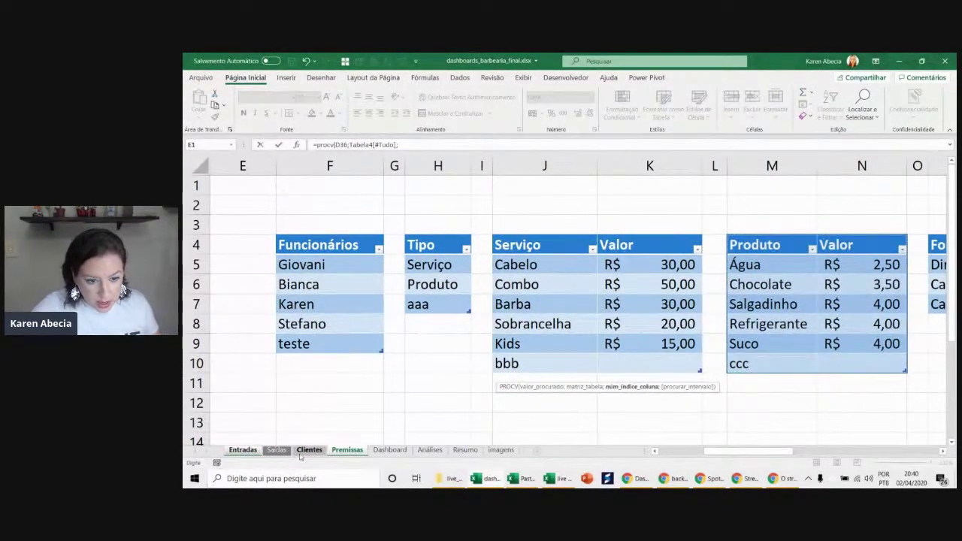
left_click(277, 450)
left_click(243, 450)
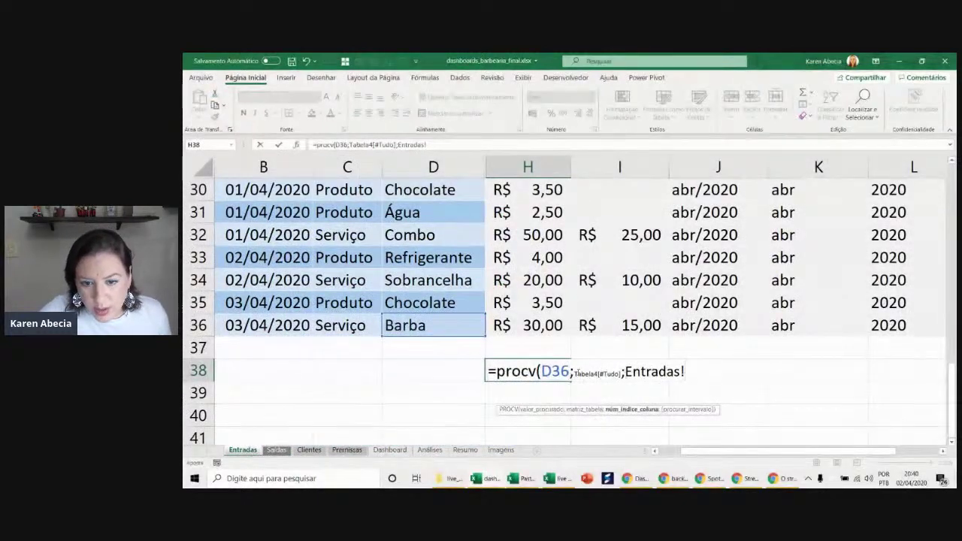
left_click_drag(577, 372, 624, 371)
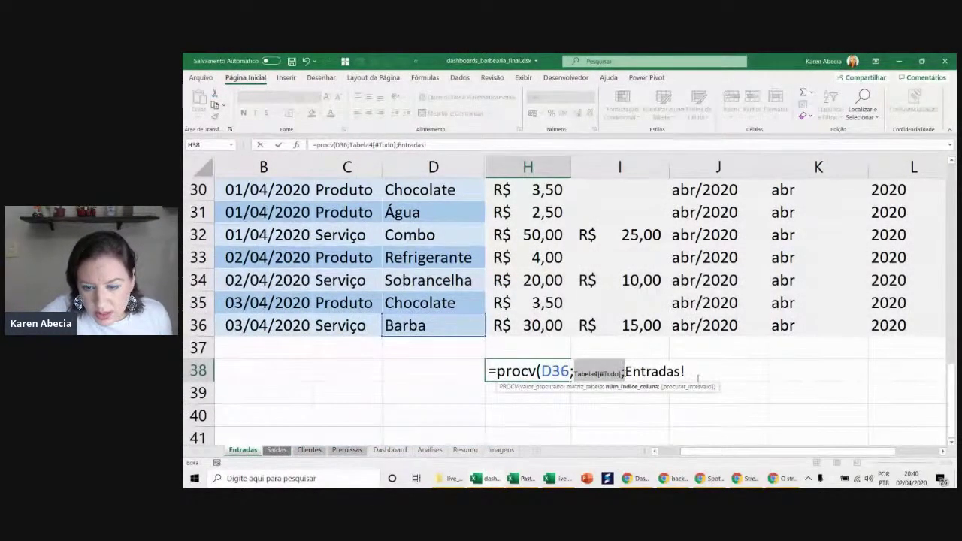
left_click_drag(685, 371, 625, 372)
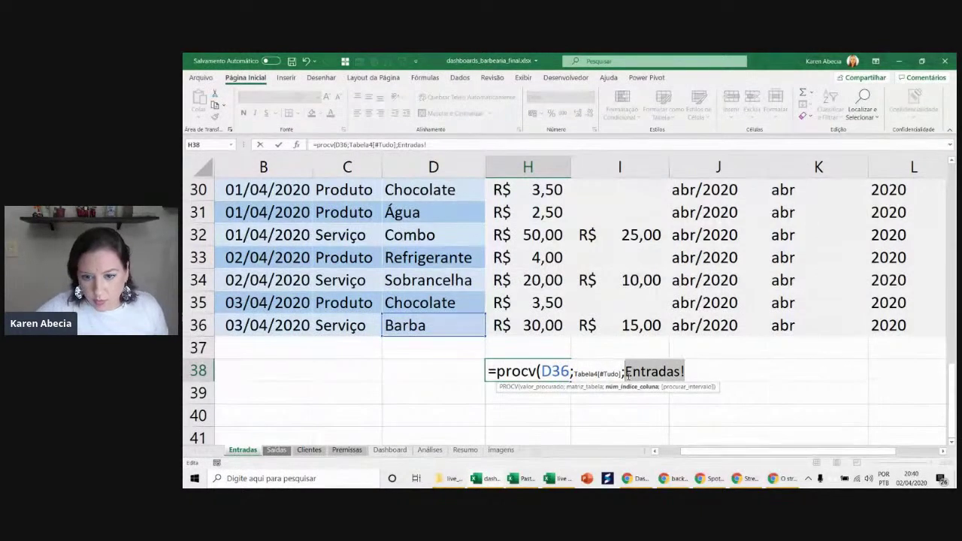
key("BackSpace")
key("BackSpace")
key("BackSpace")
key("BackSpace")
key("BackSpace")
key("BackSpace")
key("BackSpace")
key("BackSpace")
key("BackSpace")
key("BackSpace")
key("BackSpace")
key("BackSpace")
key("BackSpace")
- Complete and commit =PROCV(D36;Tabela4;2;0) in H38, which returns #N/D
type(";tabel")
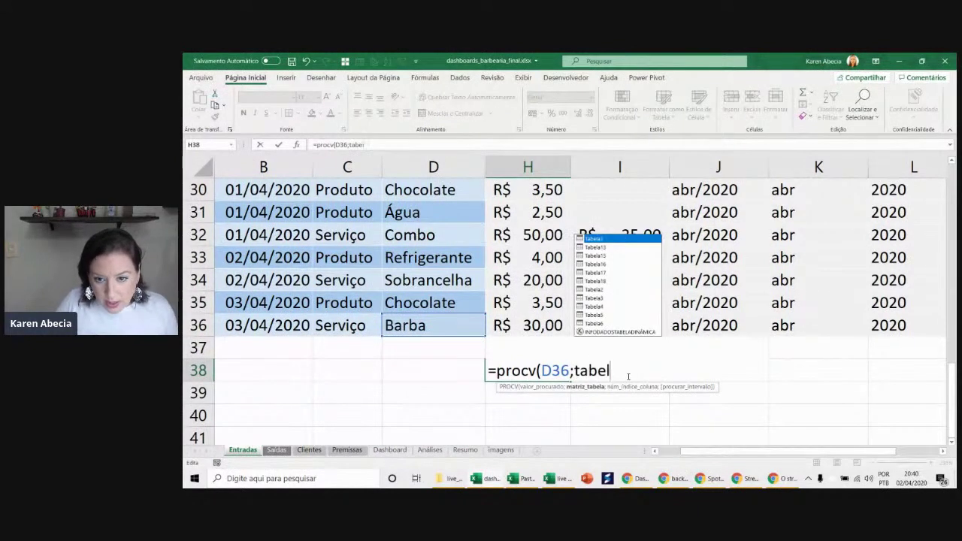
key("Down")
key("Down")
key("Down")
key("Down")
key("Down")
key("Down")
key("Down")
key("Down")
key("Tab")
type(";")
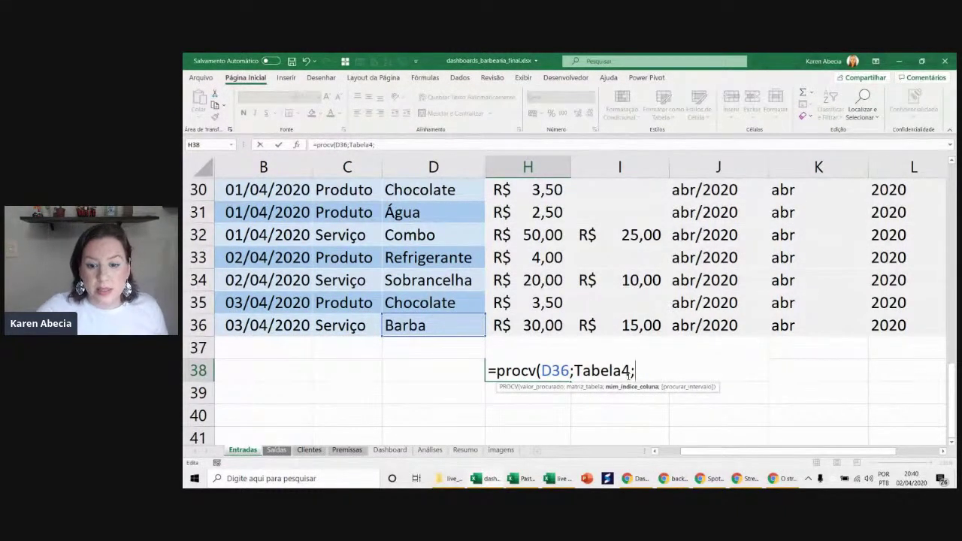
left_click(347, 449)
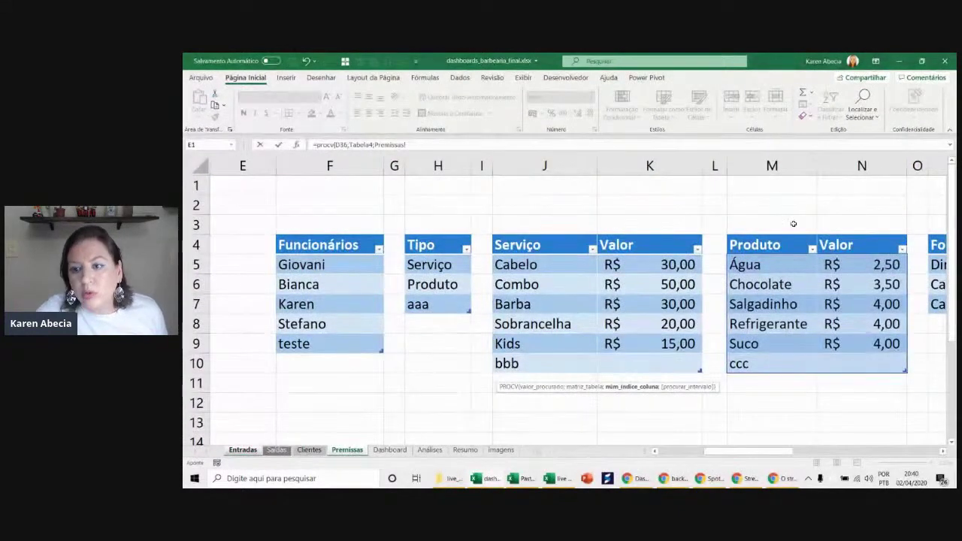
left_click(243, 450)
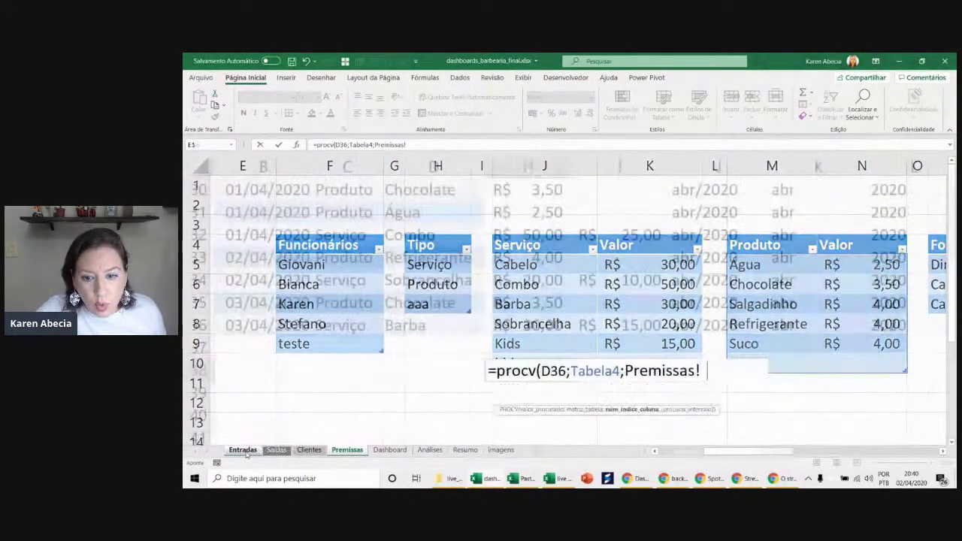
key("BackSpace")
key("BackSpace")
key("BackSpace")
type("2;0")
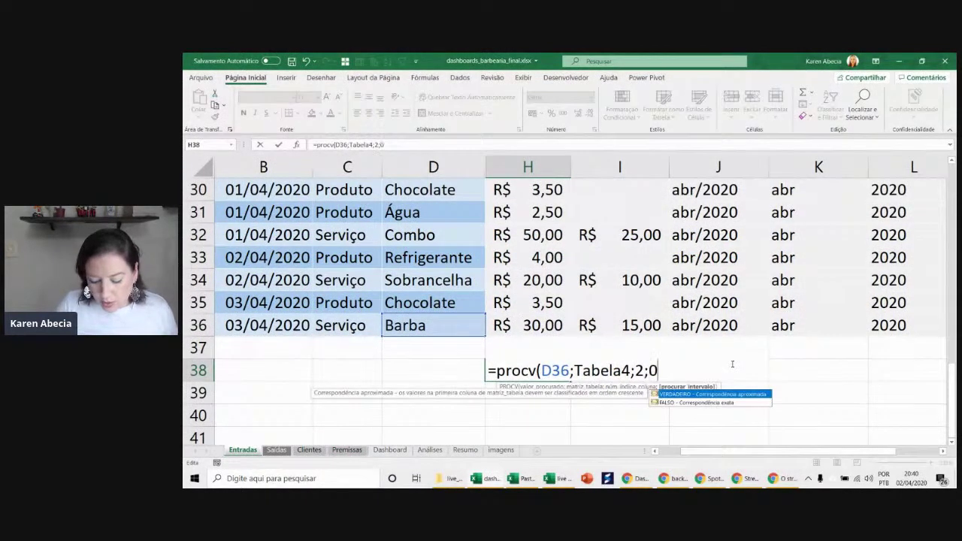
type(")")
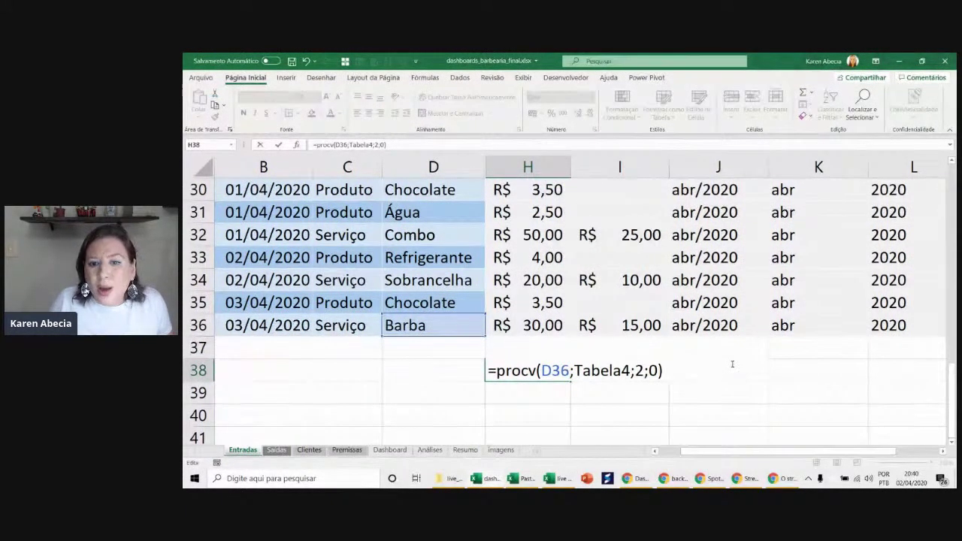
left_click_drag(575, 370, 622, 371)
key("Return")
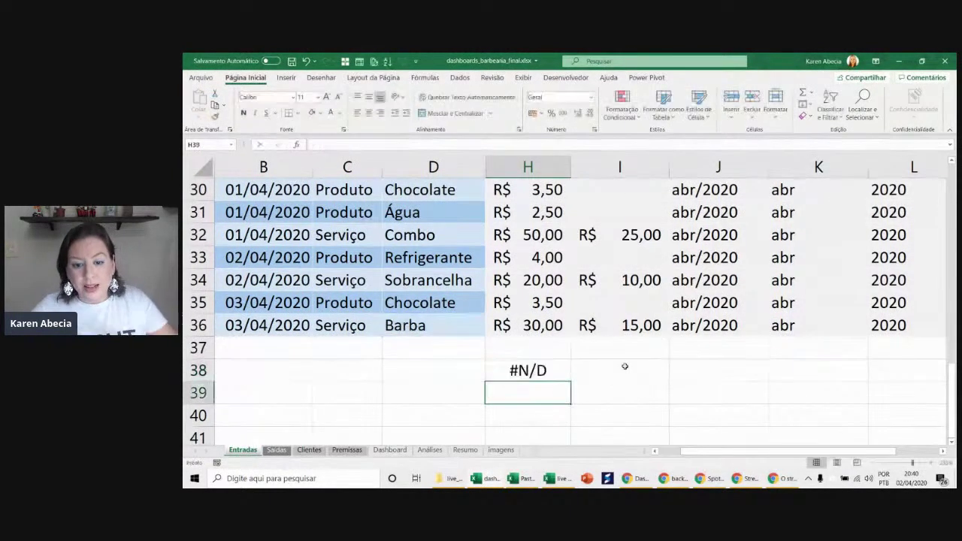
left_click(548, 371)
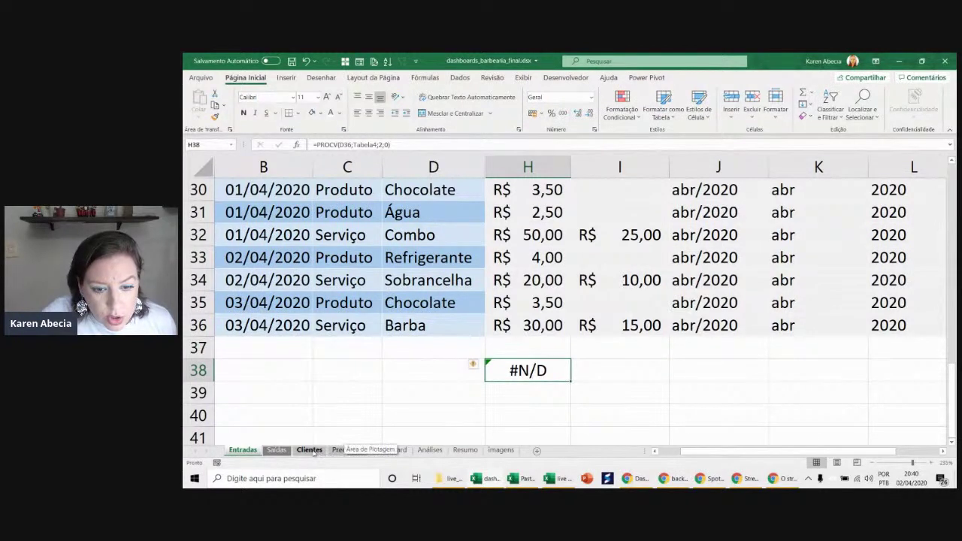
double_click(502, 373)
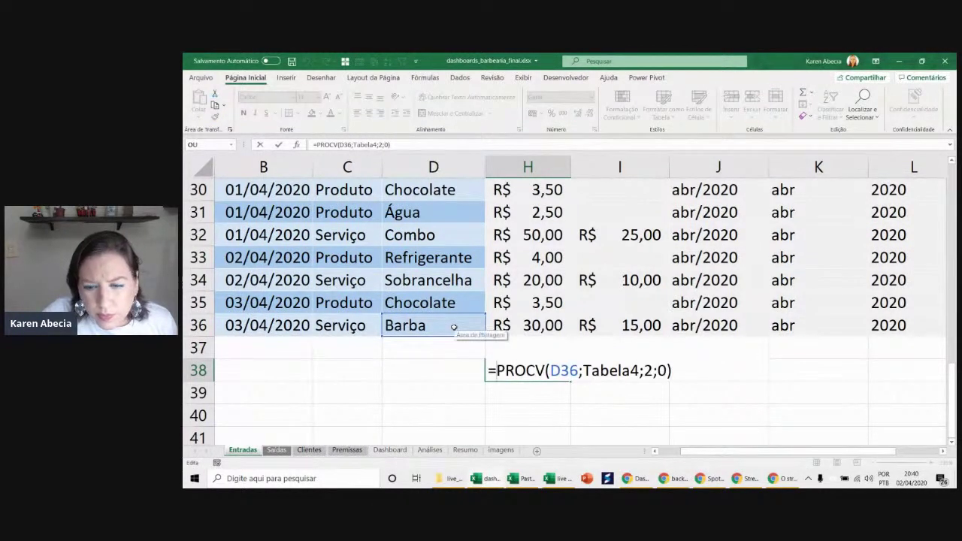
key("Escape")
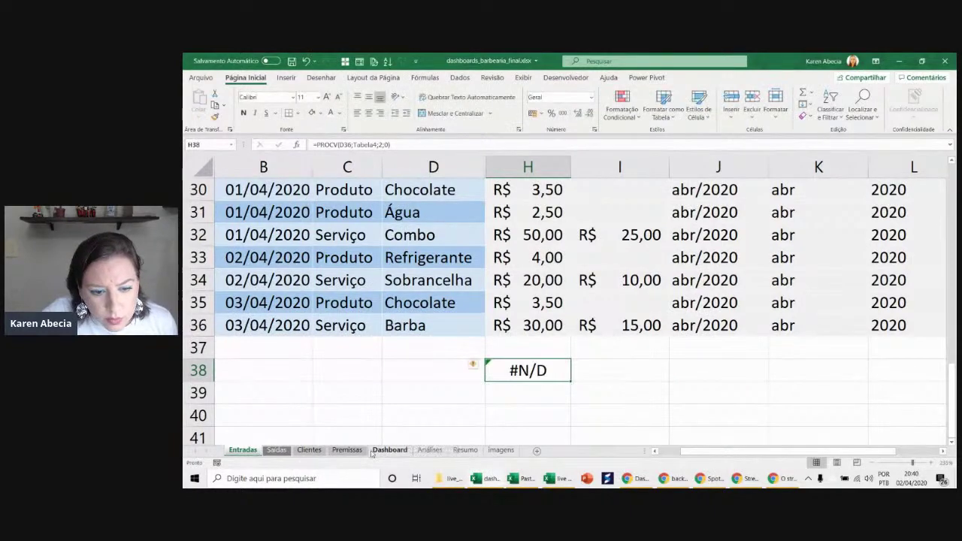
left_click(357, 451)
- Verify the Produto table is Tabela4 and Serviço is Tabela3, then reopen H38's formula
left_click(792, 265)
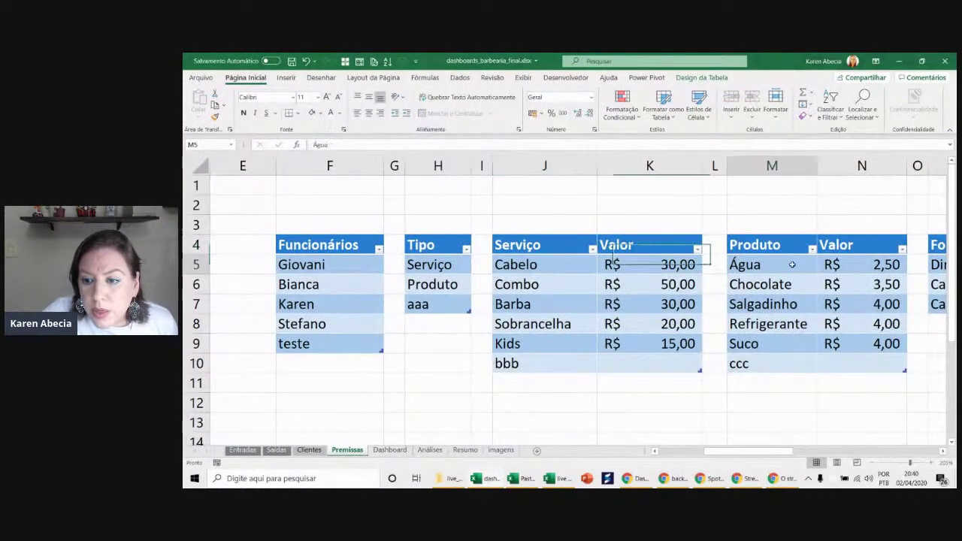
left_click(705, 78)
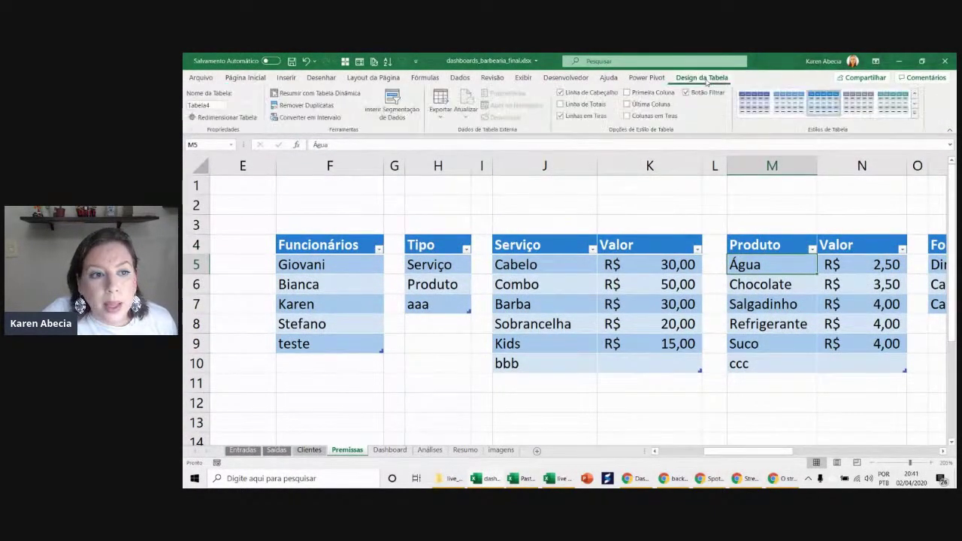
left_click(767, 363)
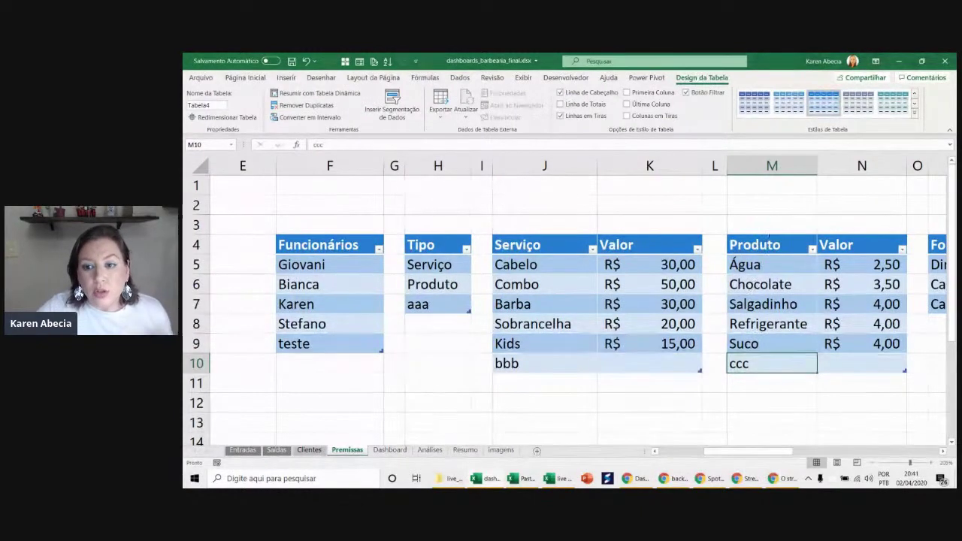
left_click_drag(760, 224, 855, 366)
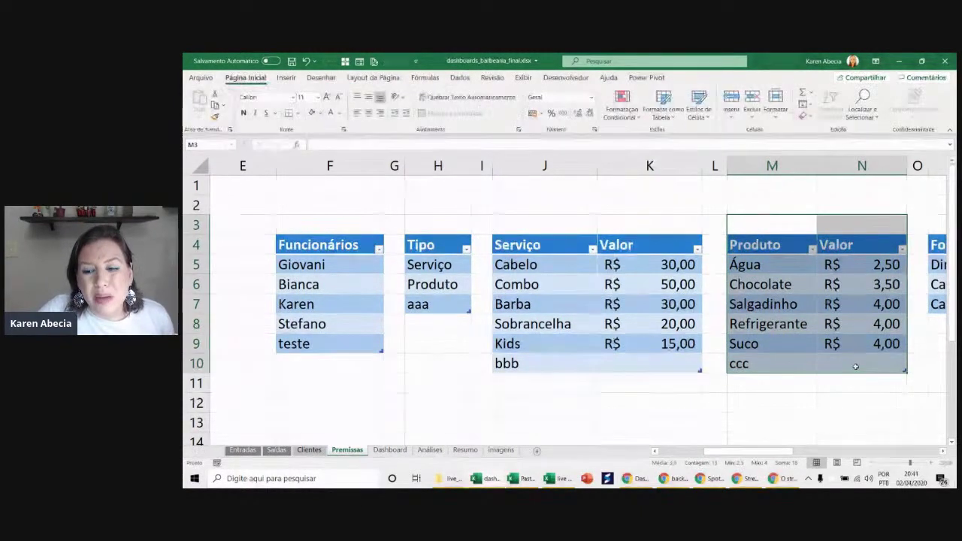
left_click(545, 245)
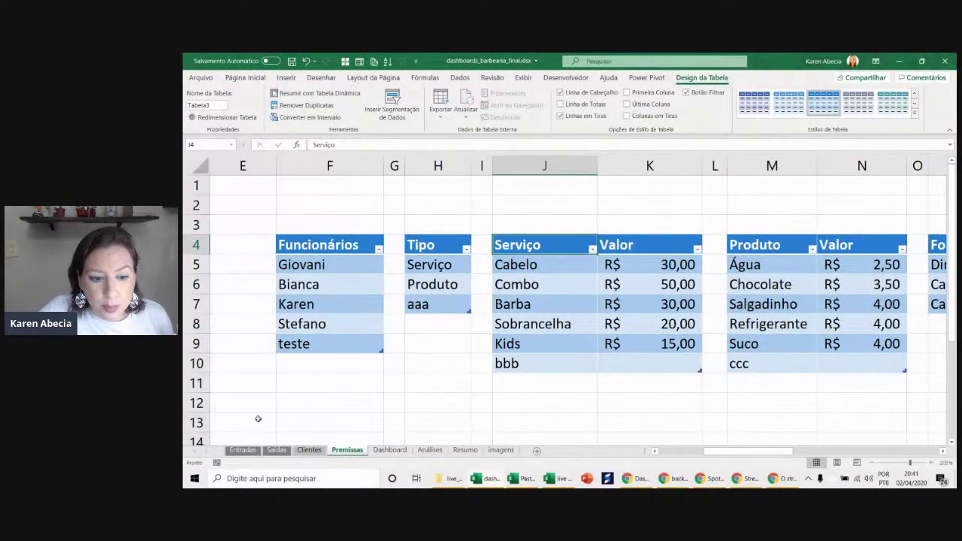
left_click(243, 450)
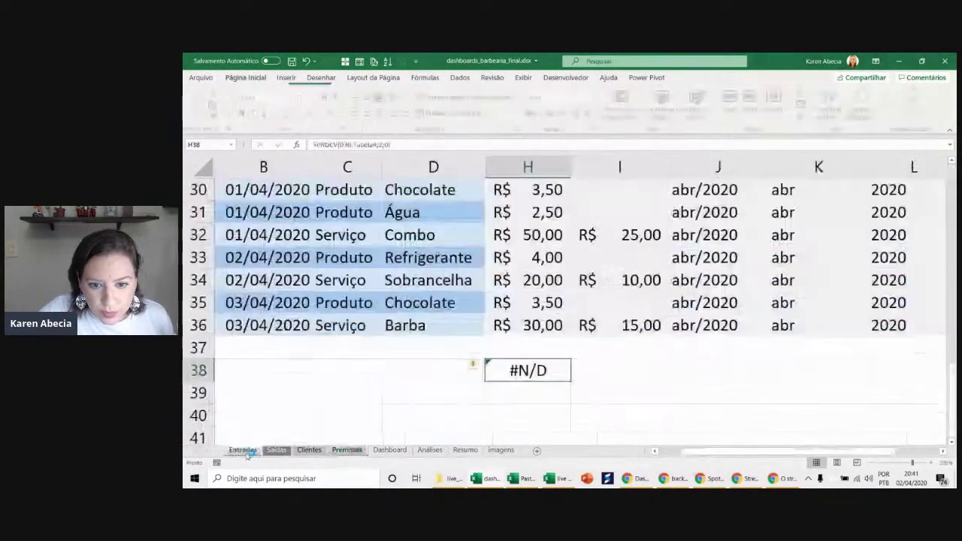
double_click(515, 374)
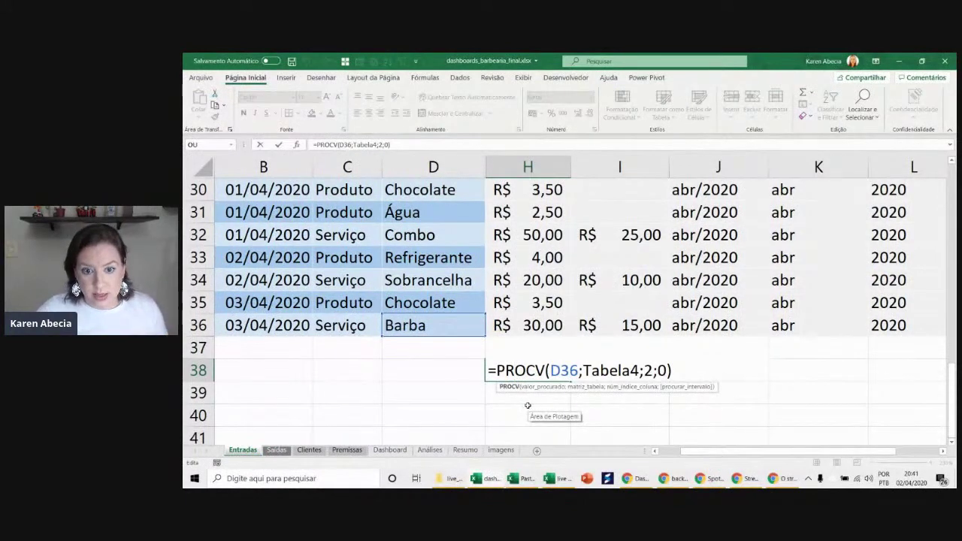
- Wrap the lookup in SE with condition C36="serviço" and switch its table to Tabela3
left_click(494, 370)
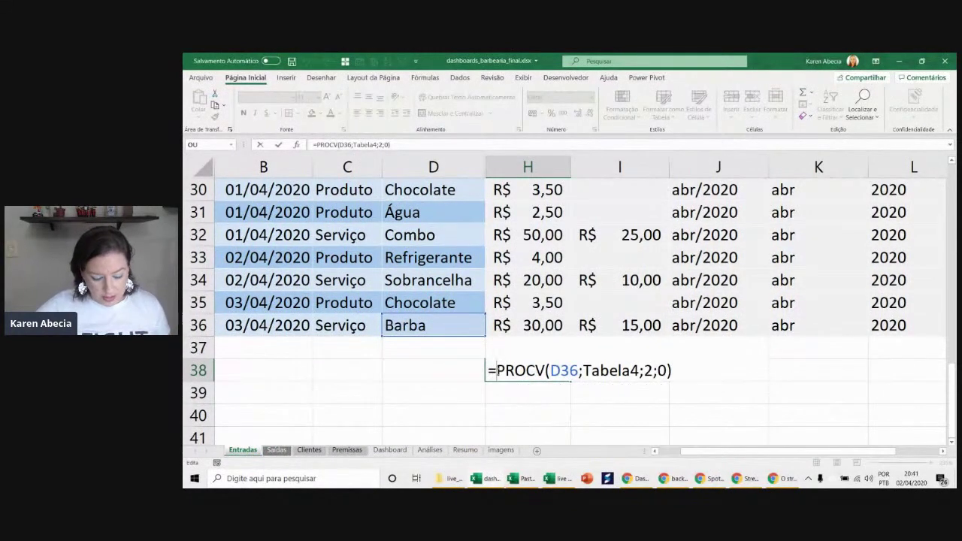
type("se(")
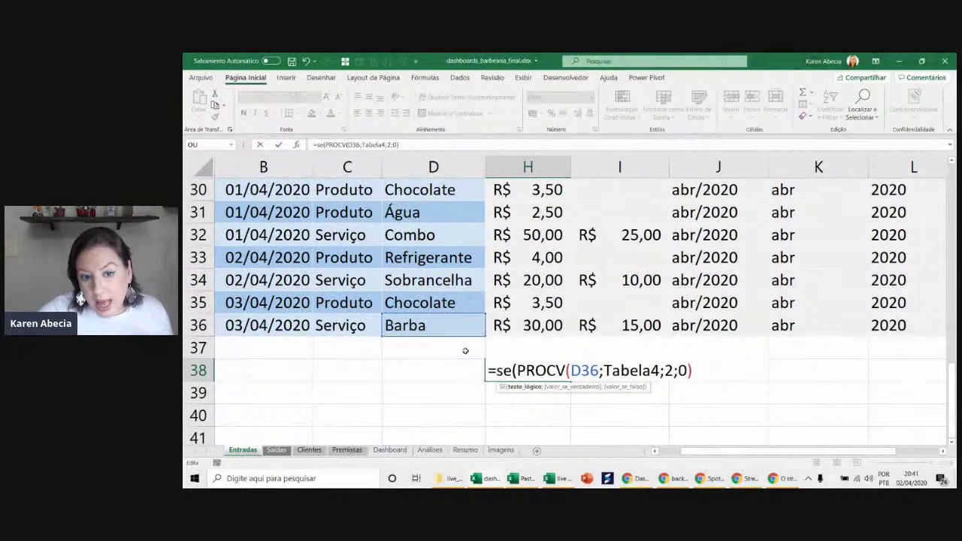
left_click(350, 327)
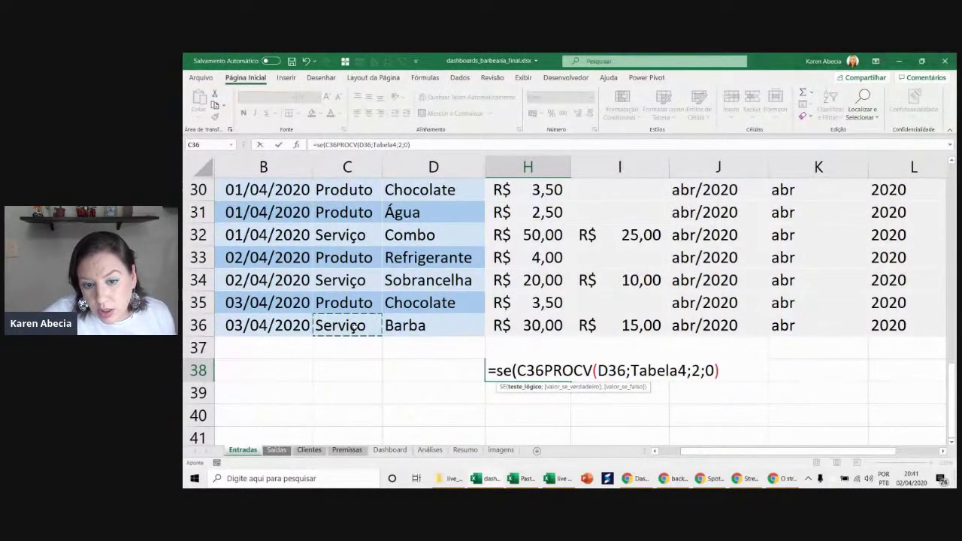
type("=\"serviço\";")
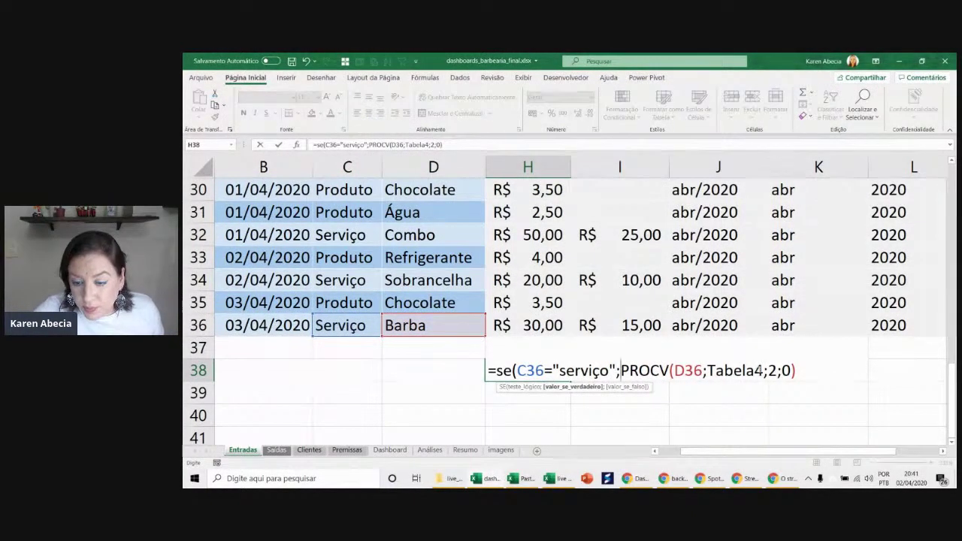
left_click(759, 370)
type("3")
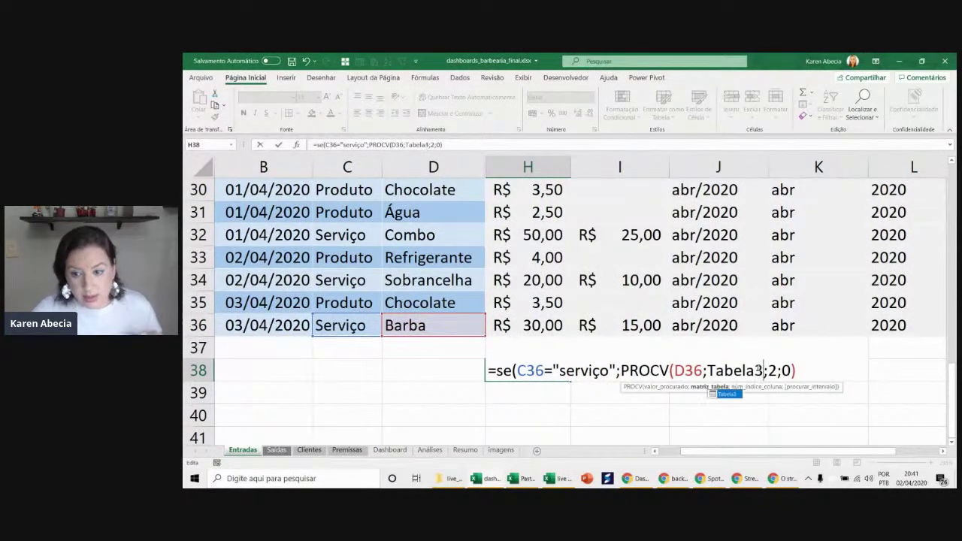
left_click(713, 370)
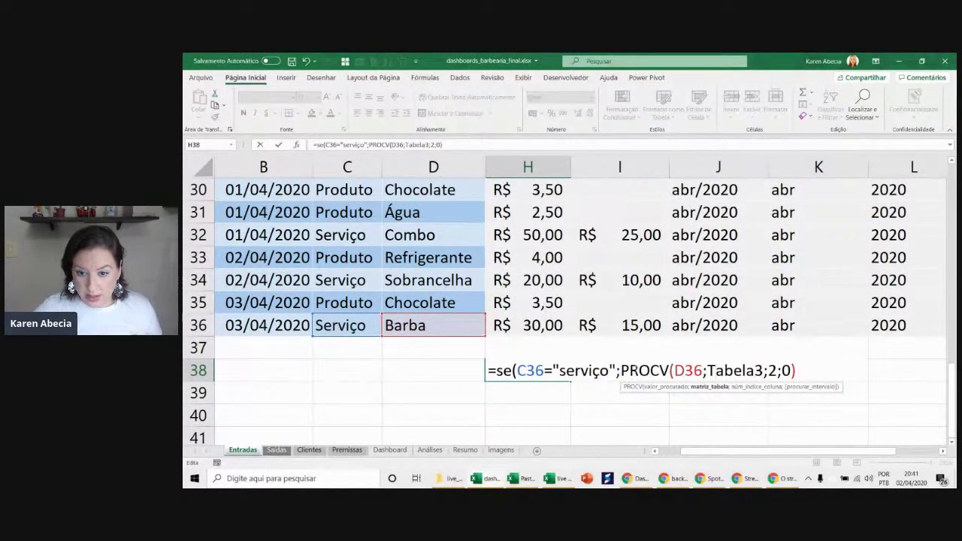
- Add PROCV(D36;Tabela4;2;0) as the false result and commit, giving 30 for Barba
left_click_drag(621, 369, 803, 375)
key("ctrl+c")
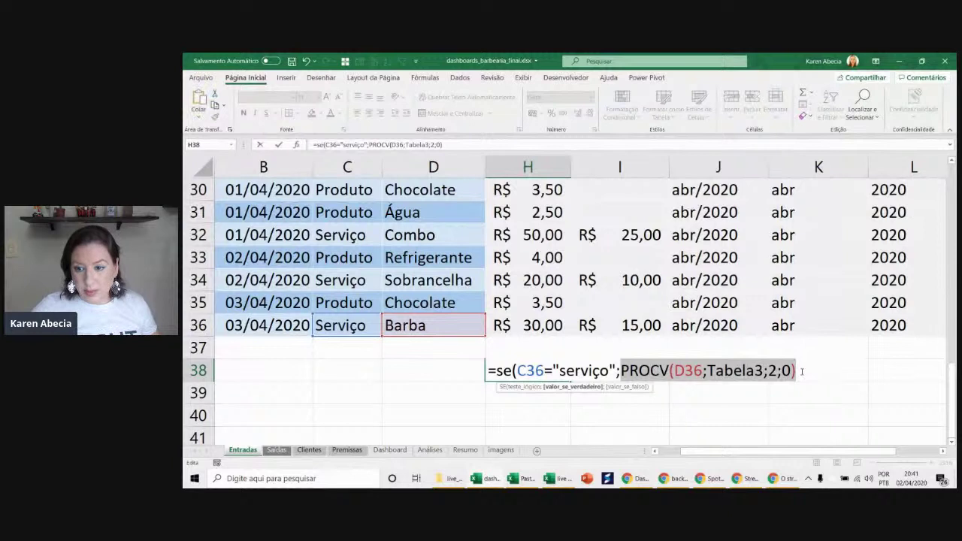
left_click(802, 371)
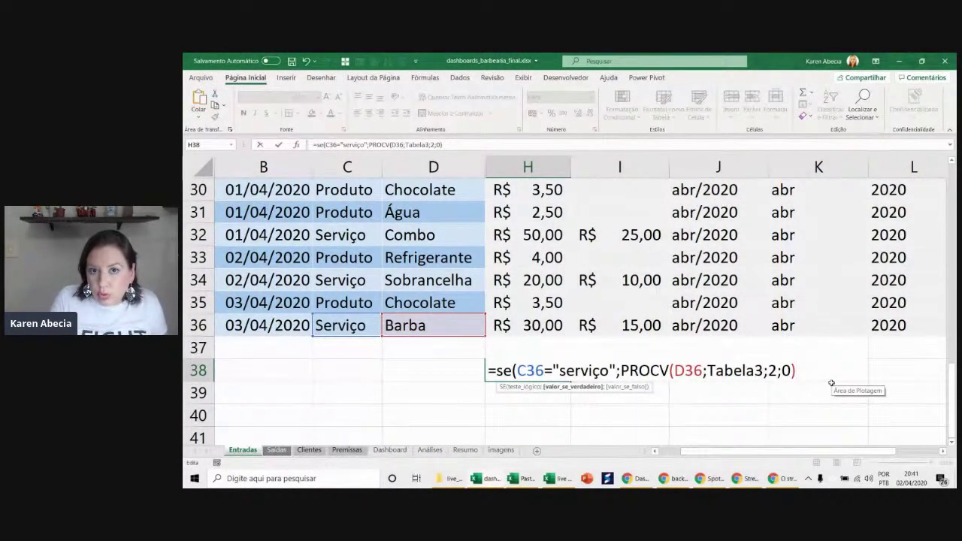
type(";")
key("ctrl+v")
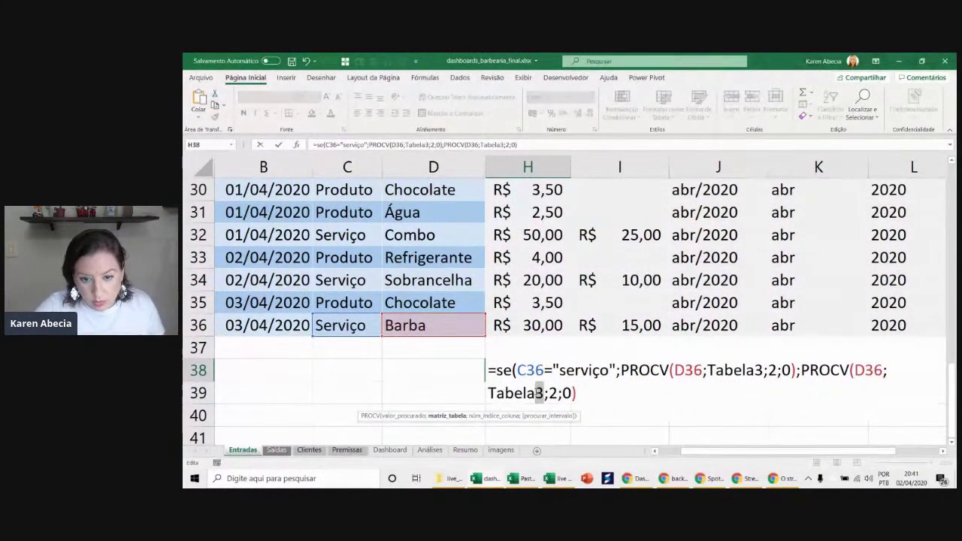
type("4")
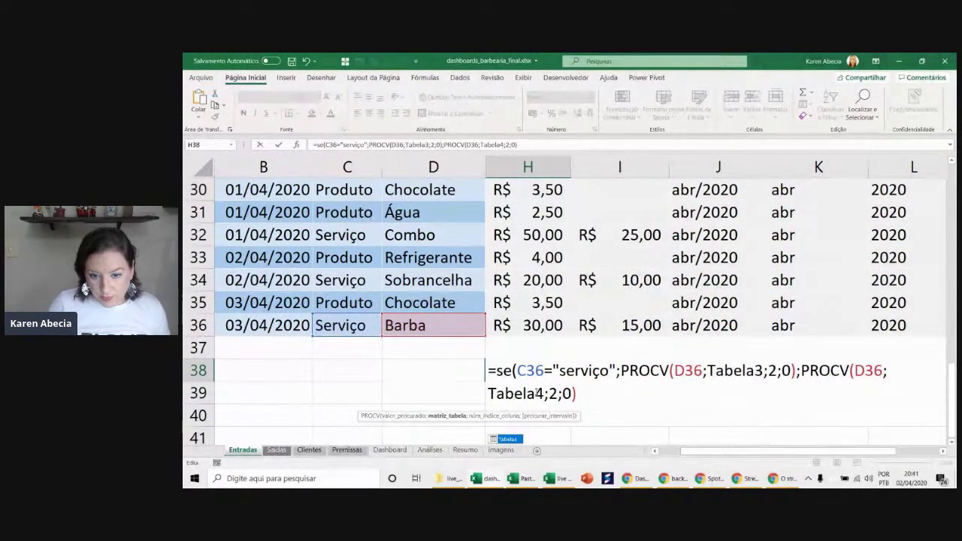
key("End")
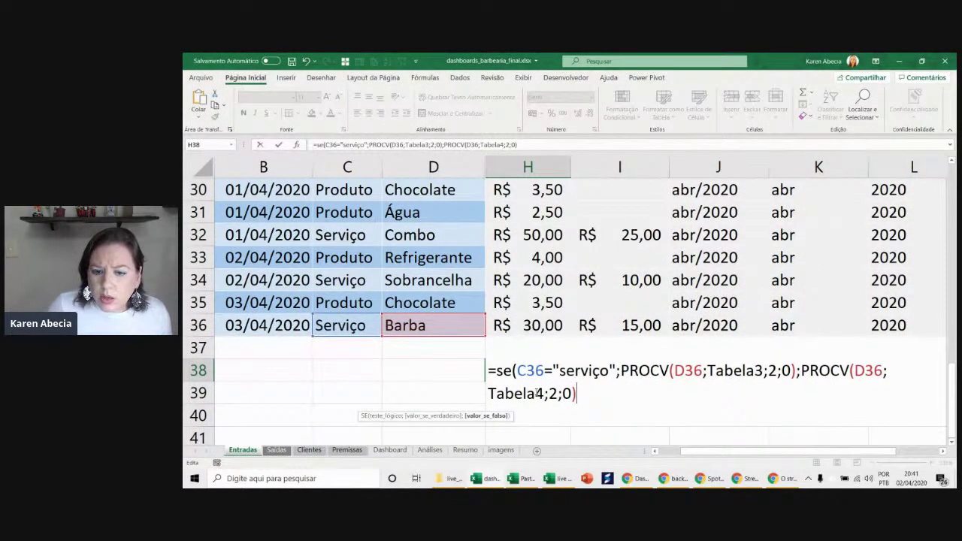
key("Return")
key("Return")
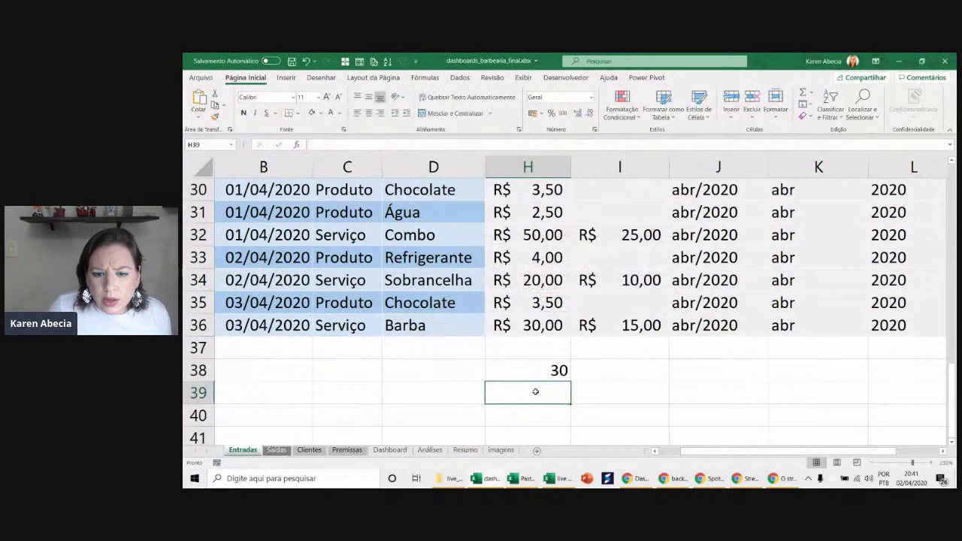
key("Up")
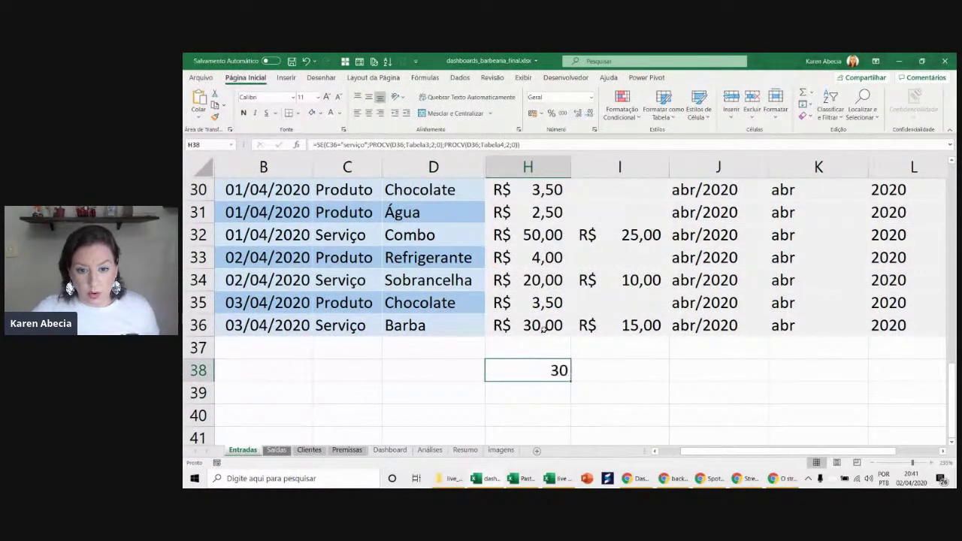
- Put each lookup in H36's Valor formula on its own line and move the stray 30 aside
double_click(544, 328)
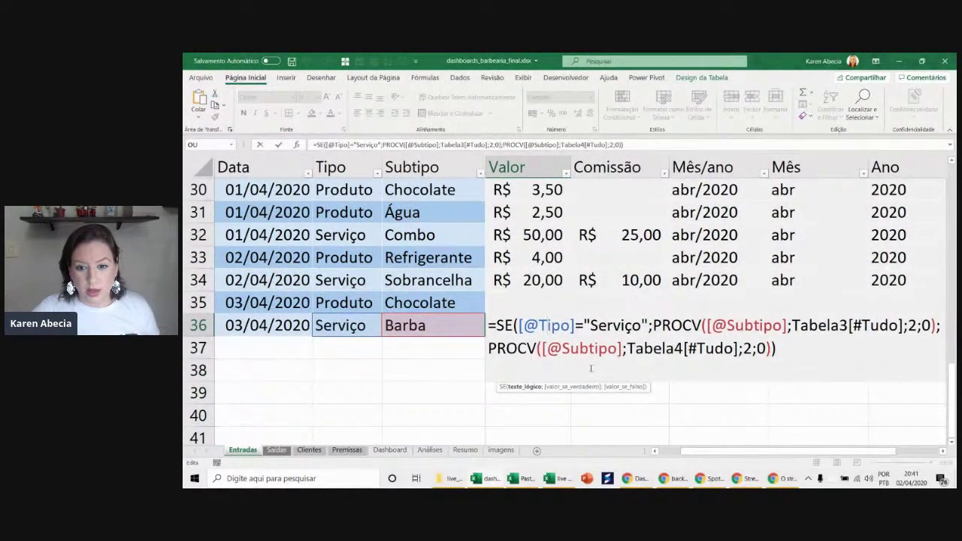
left_click(654, 325)
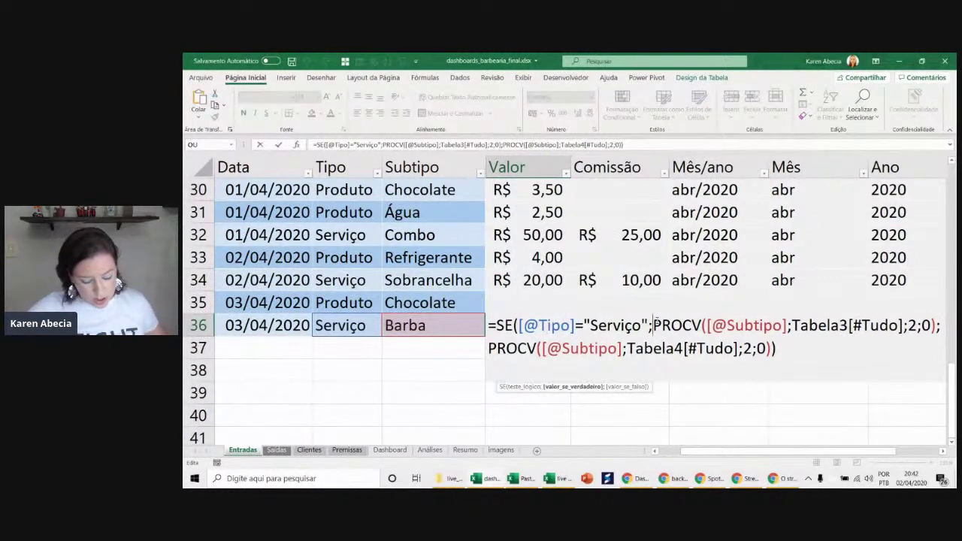
key("alt+Return")
left_click(775, 348)
key("alt+Return")
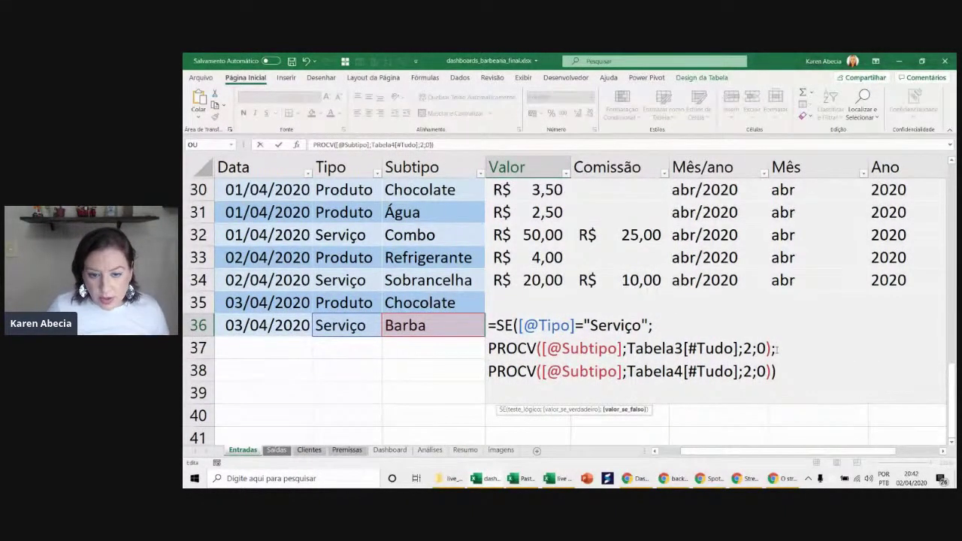
key("Return")
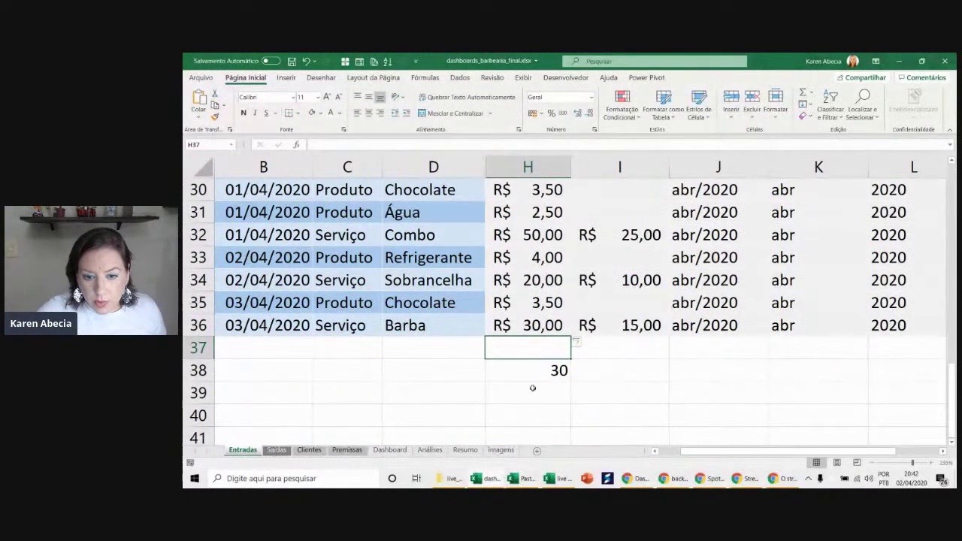
left_click(535, 375)
left_click_drag(521, 382, 349, 382)
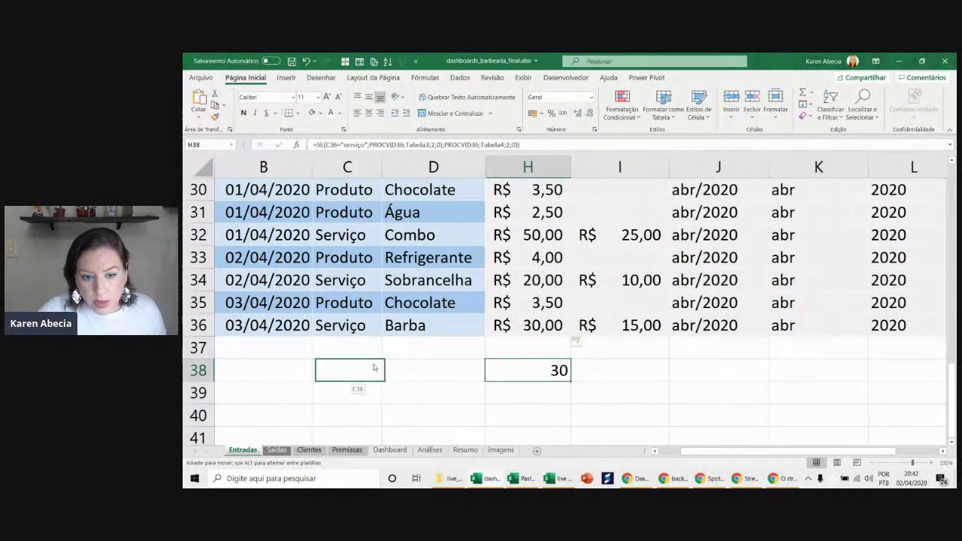
double_click(532, 330)
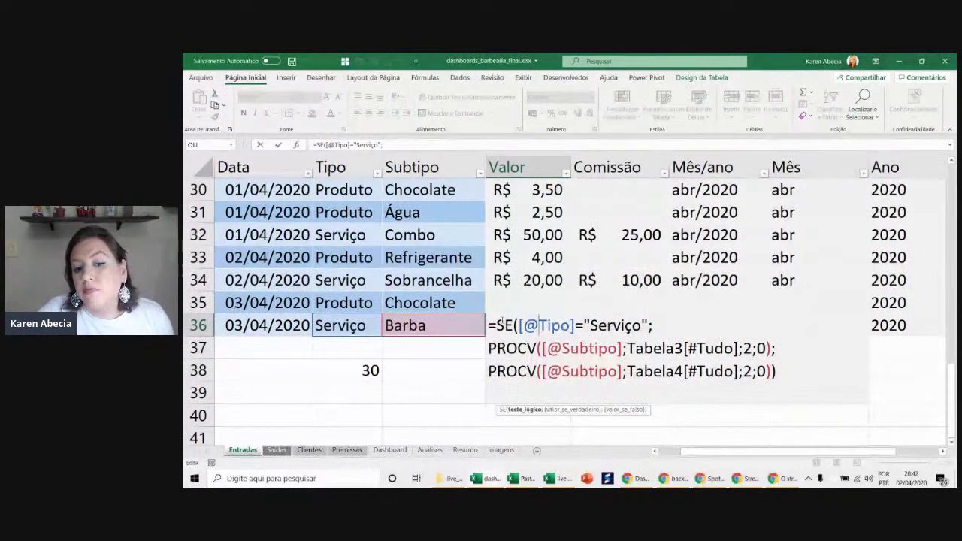
left_click_drag(496, 325, 654, 322)
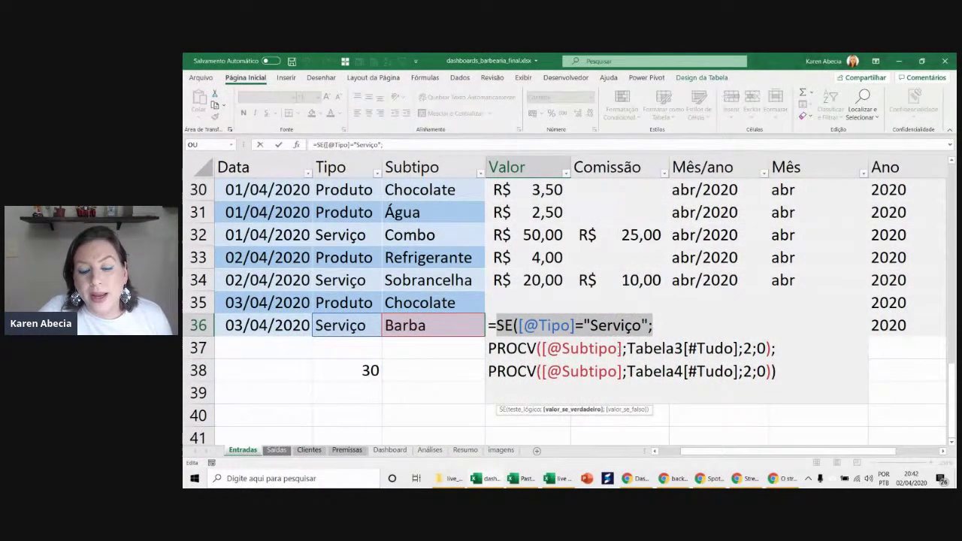
left_click(684, 348)
left_click(683, 372)
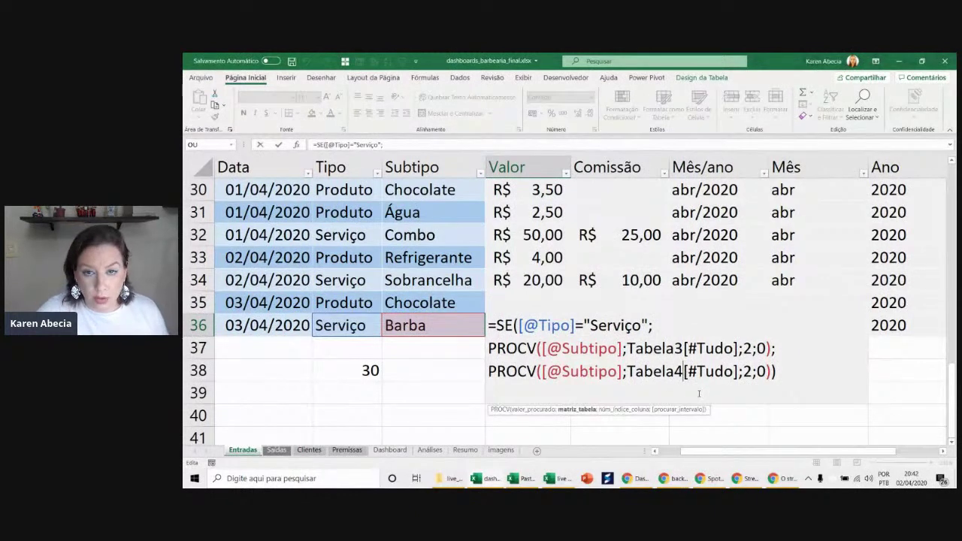
left_click(542, 348)
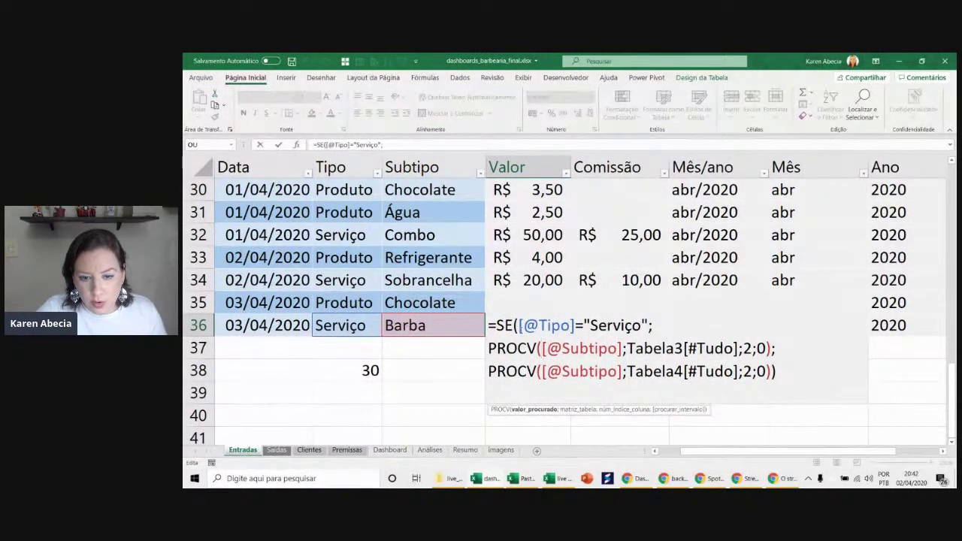
left_click_drag(519, 325, 575, 325)
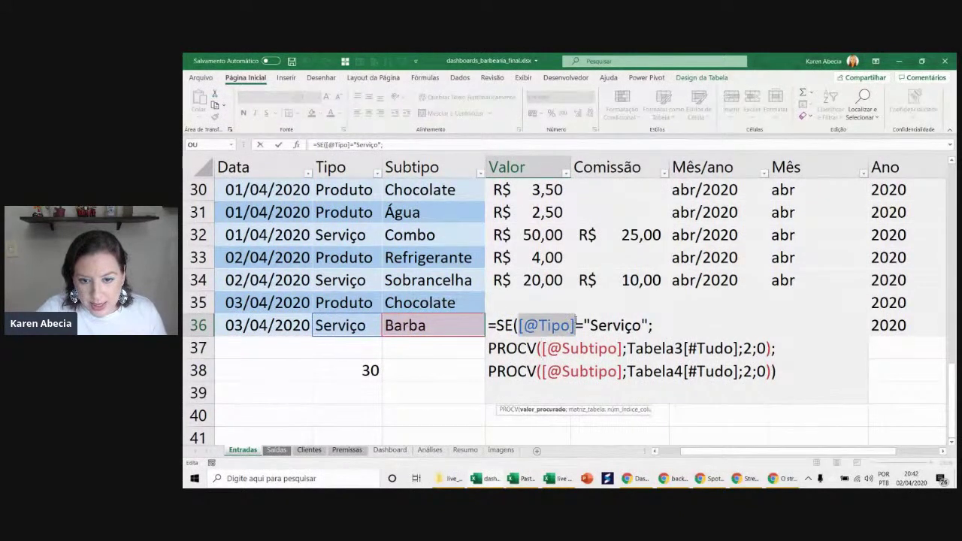
left_click(361, 328)
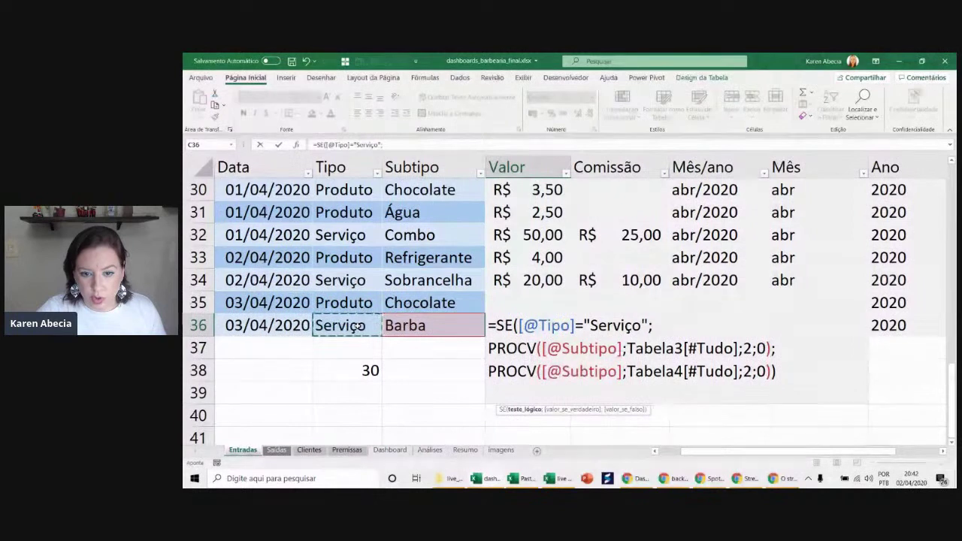
left_click_drag(518, 325, 575, 326)
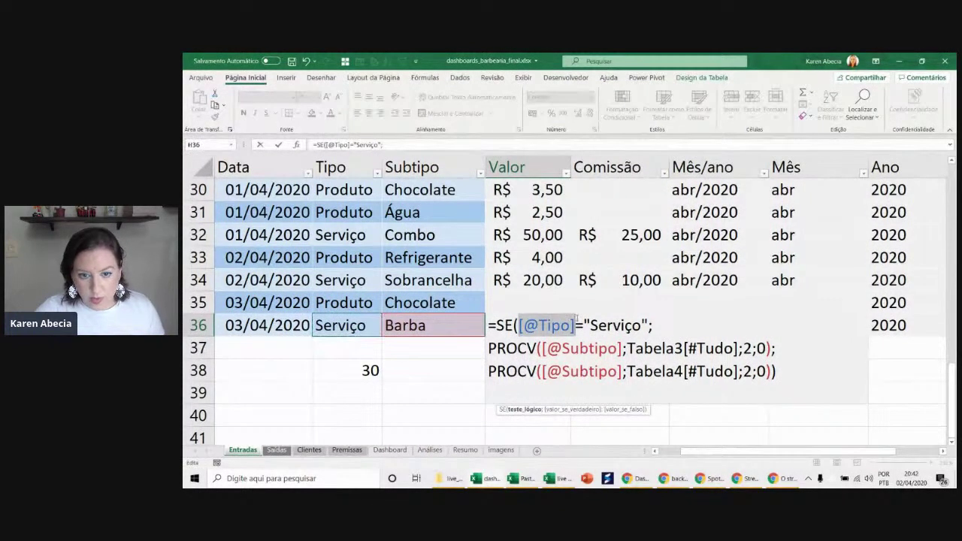
left_click(363, 326)
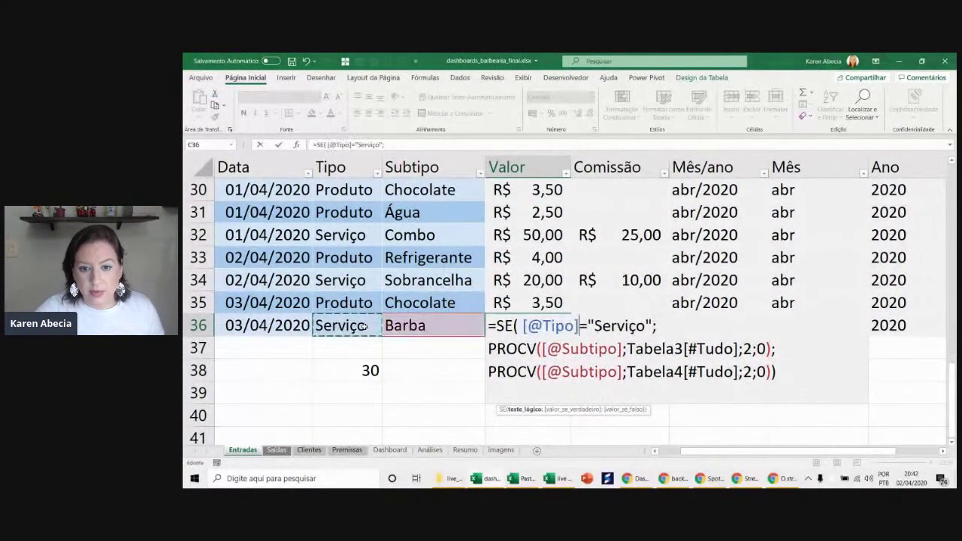
left_click(520, 326)
key("BackSpace")
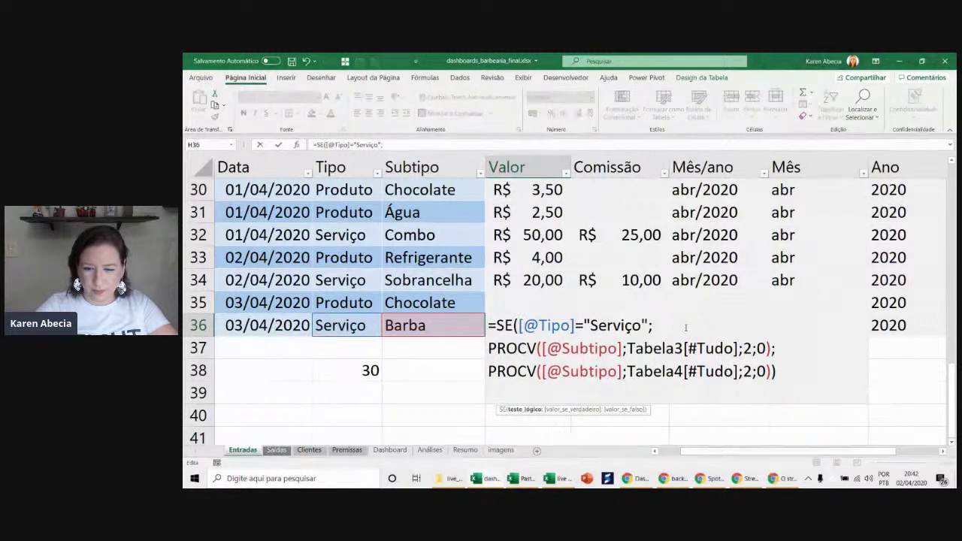
key("Return")
- Delete the leftover 30 in C38 and confirm Valor shows R$ 3,50 and R$ 30,00
left_click(361, 369)
key("Delete")
left_click(503, 327)
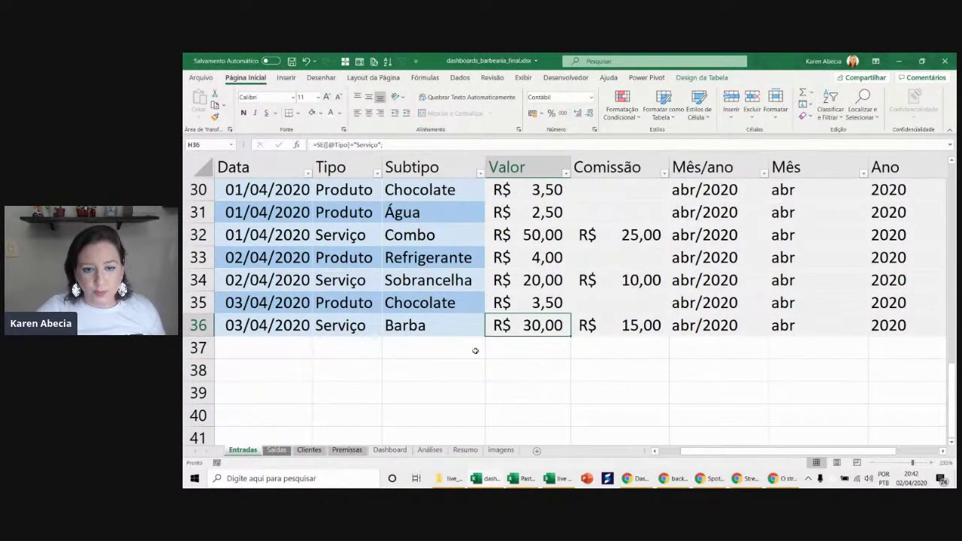
left_click(507, 301)
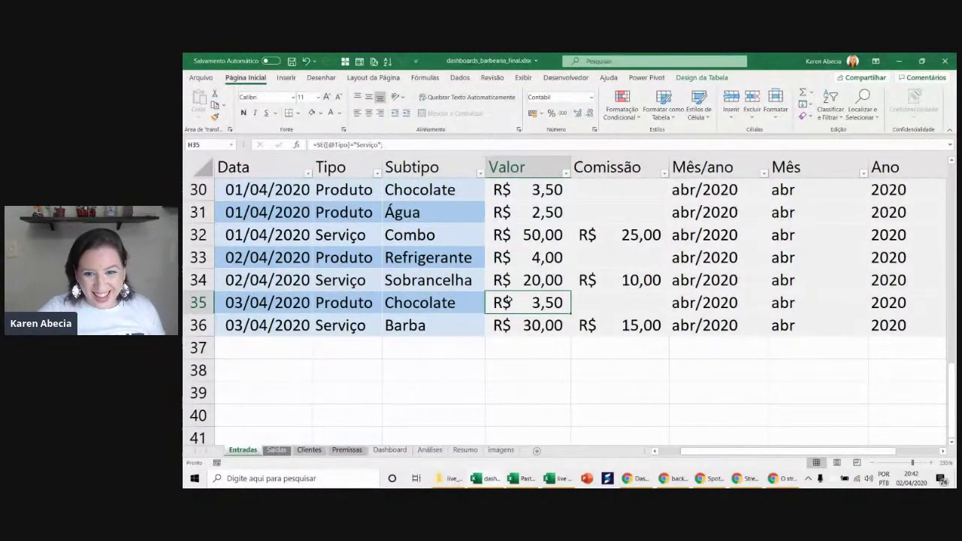
left_click(510, 325)
left_click(516, 300)
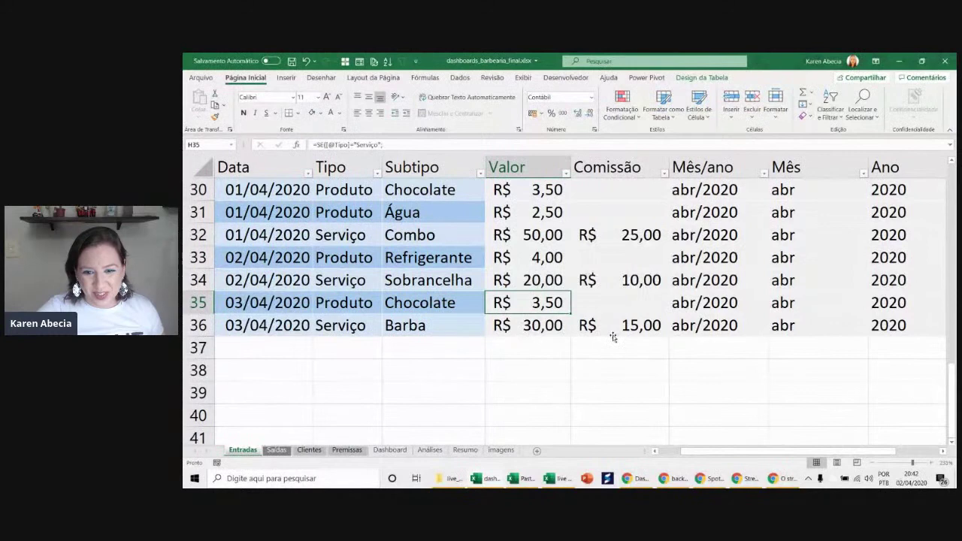
scroll(614, 336, "up", 1)
- Compare the row 8 Comissão formula with the Barba row's Comissão formula in I36
scroll(614, 337, "up", 1)
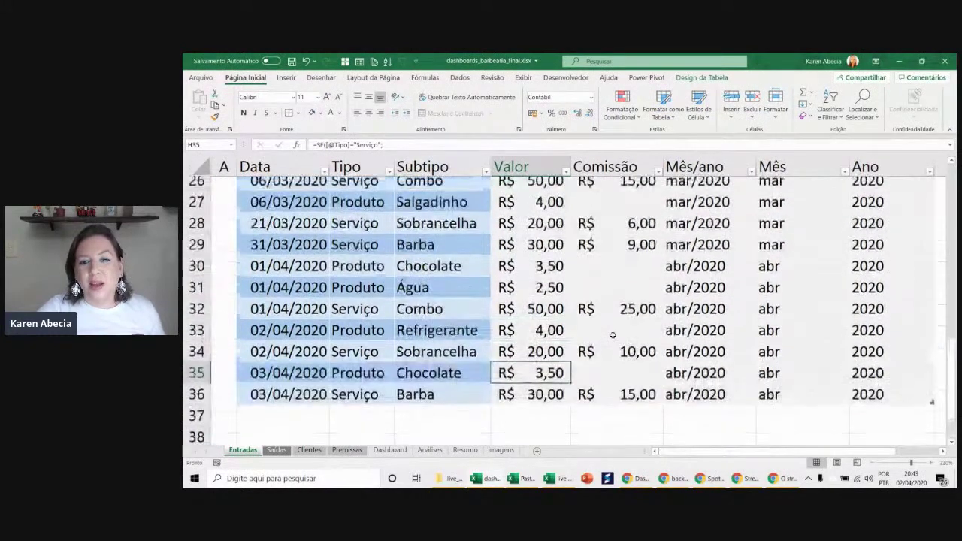
scroll(613, 337, "up", 6)
scroll(614, 337, "up", 1)
left_click(529, 251)
key("Right")
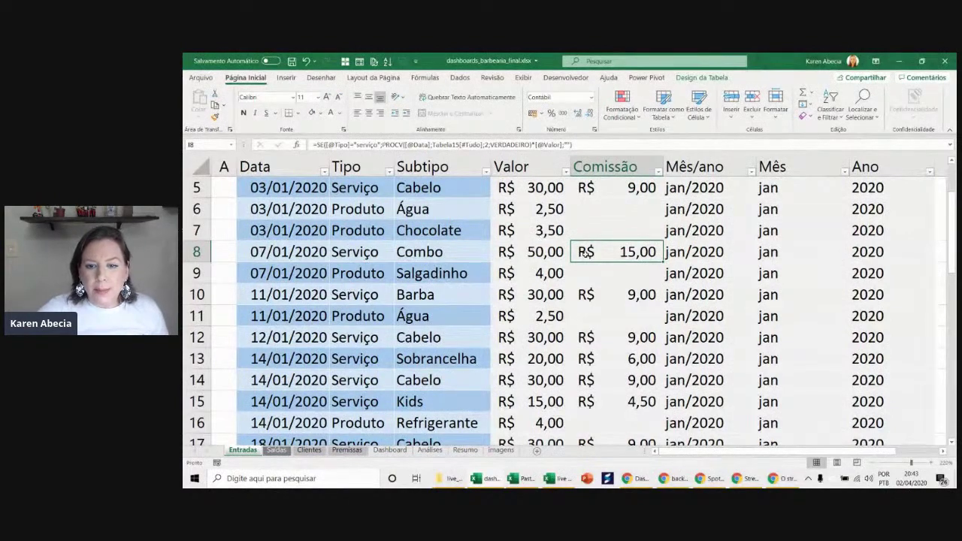
double_click(586, 253)
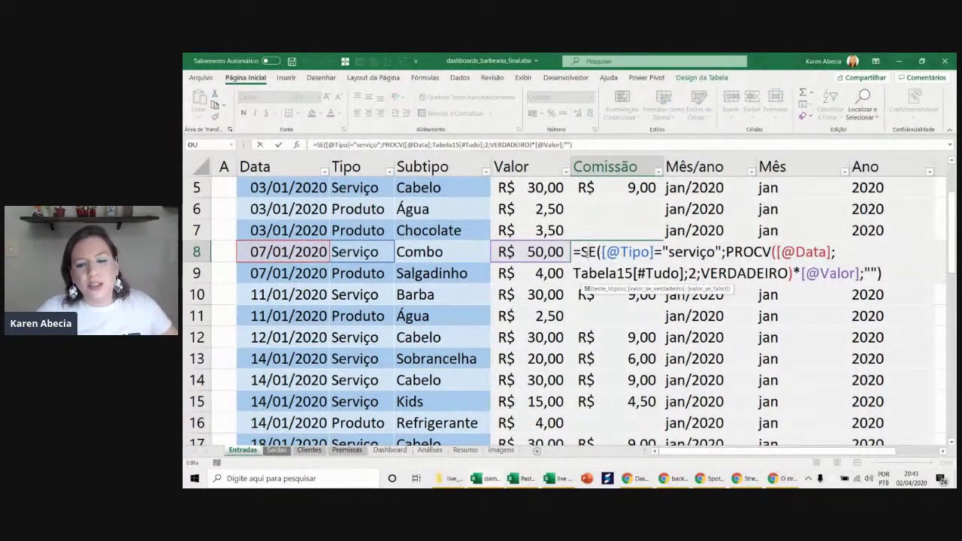
key("Escape")
scroll(609, 316, "down", 2)
scroll(609, 315, "down", 2)
scroll(609, 316, "down", 7)
scroll(609, 315, "down", 1)
scroll(609, 316, "up", 4)
left_click(616, 338)
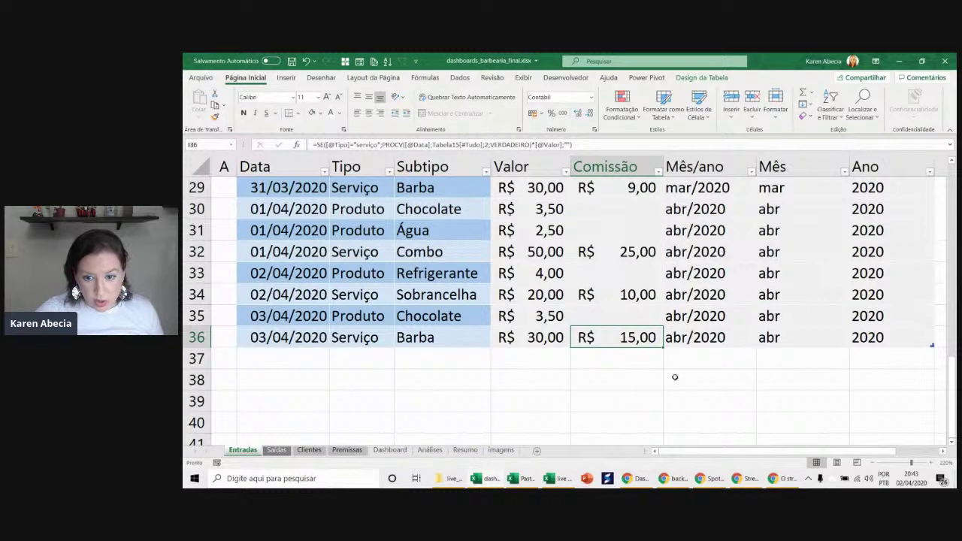
double_click(643, 338)
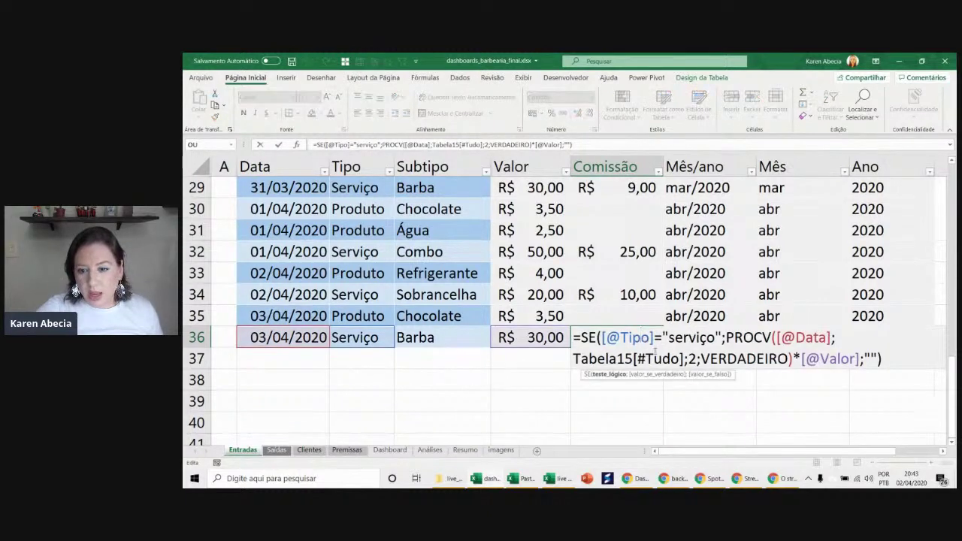
key("Escape")
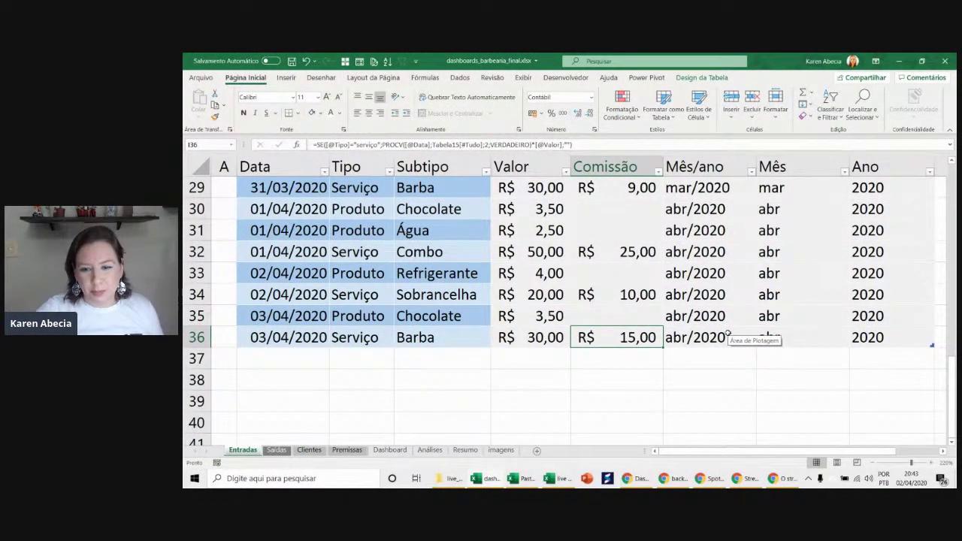
double_click(610, 338)
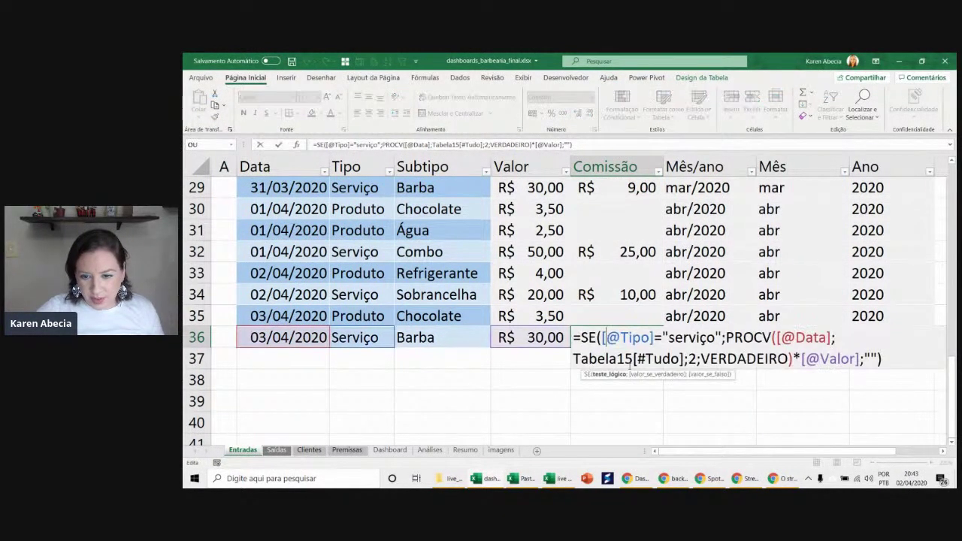
left_click(726, 337)
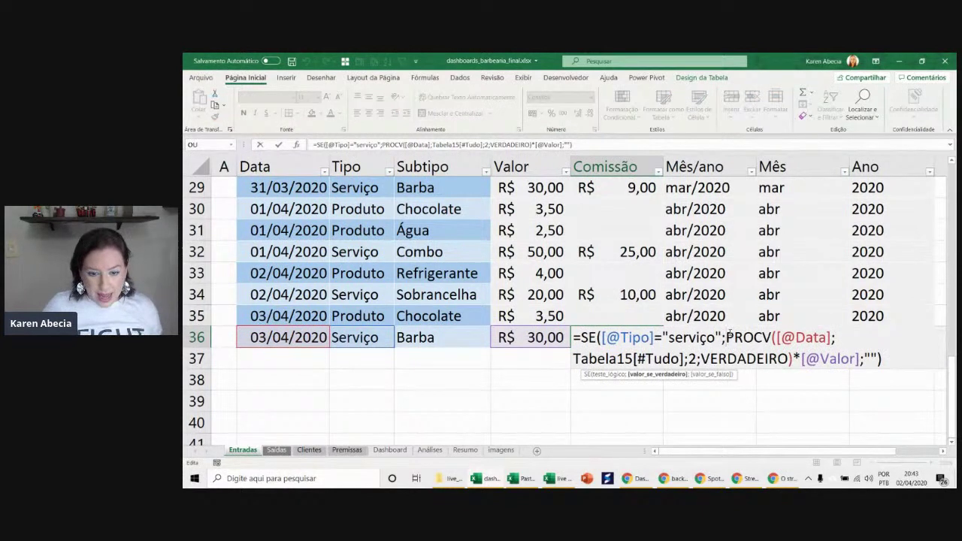
key("alt+Return")
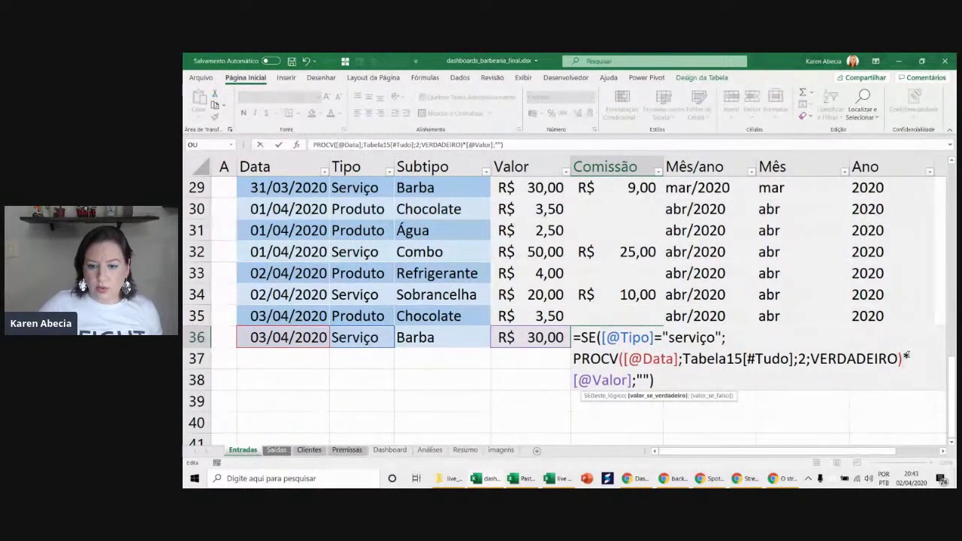
key("alt+Return")
key("Return")
key("Up")
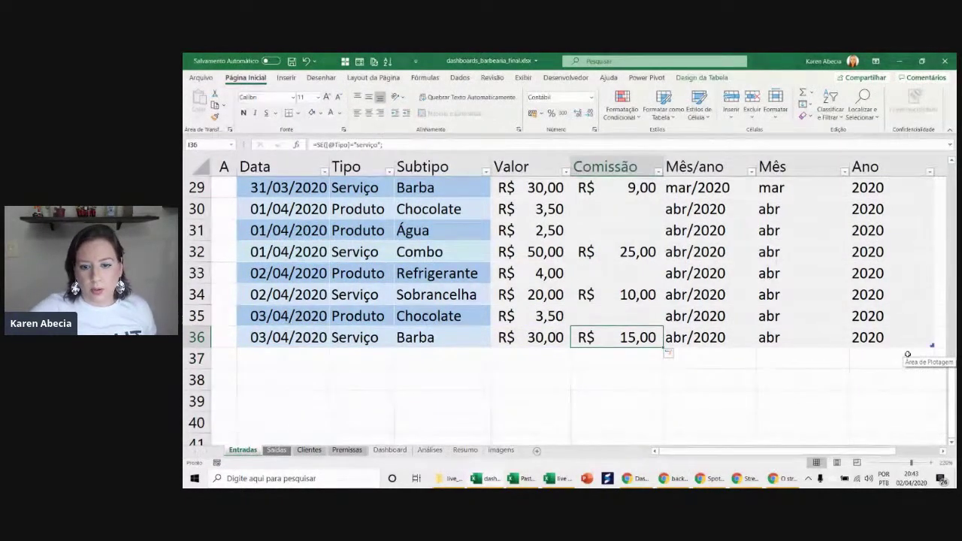
double_click(623, 337)
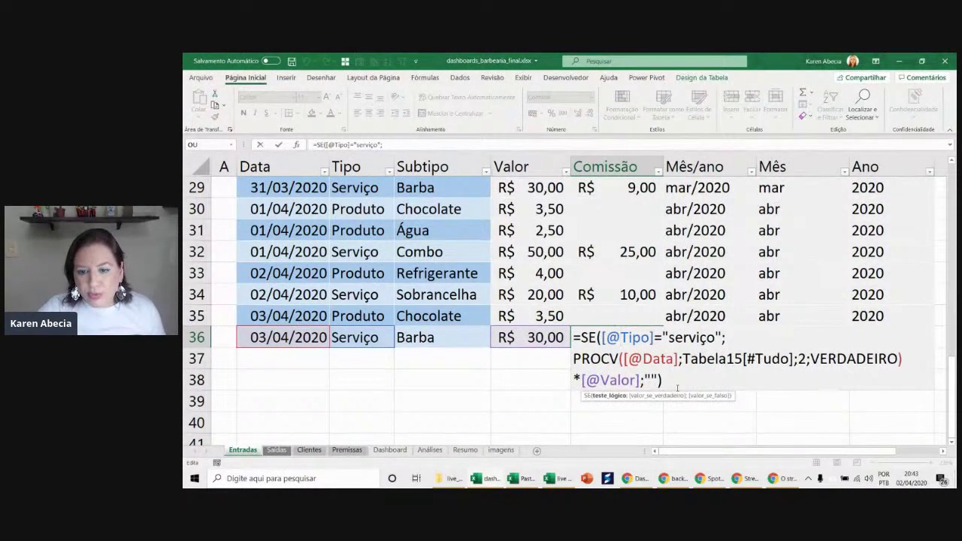
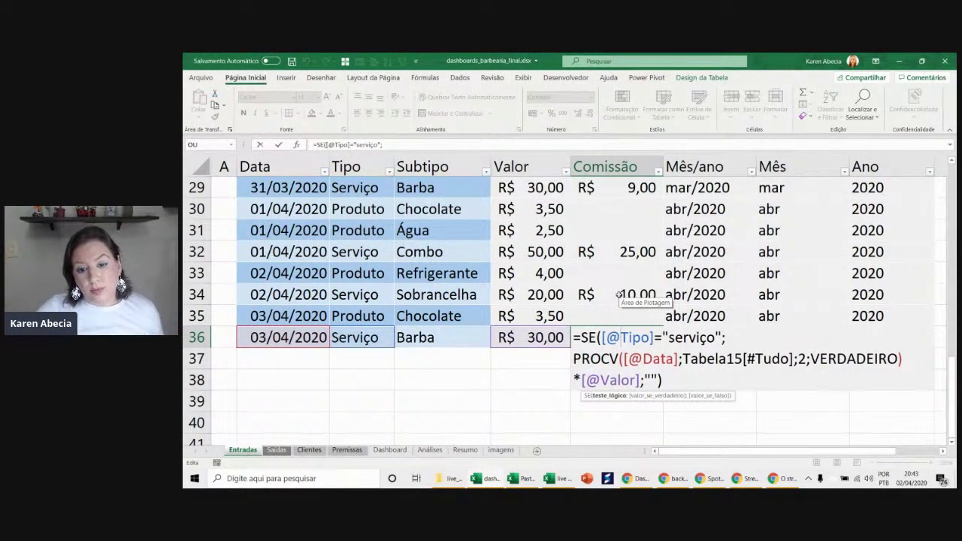
- Highlight the serviço condition and PROCV lookup in the I36 commission formula, then exit editing
left_click_drag(574, 338, 723, 338)
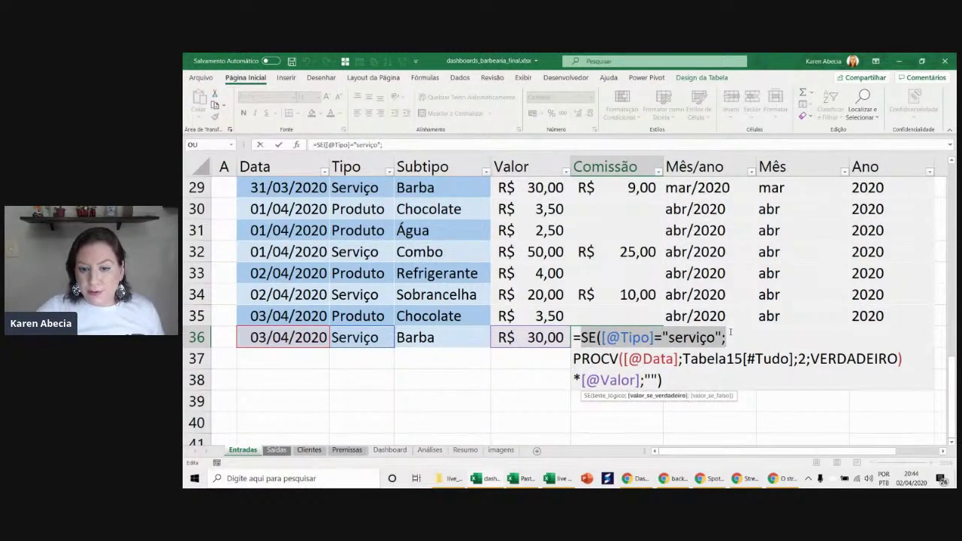
left_click_drag(575, 358, 794, 359)
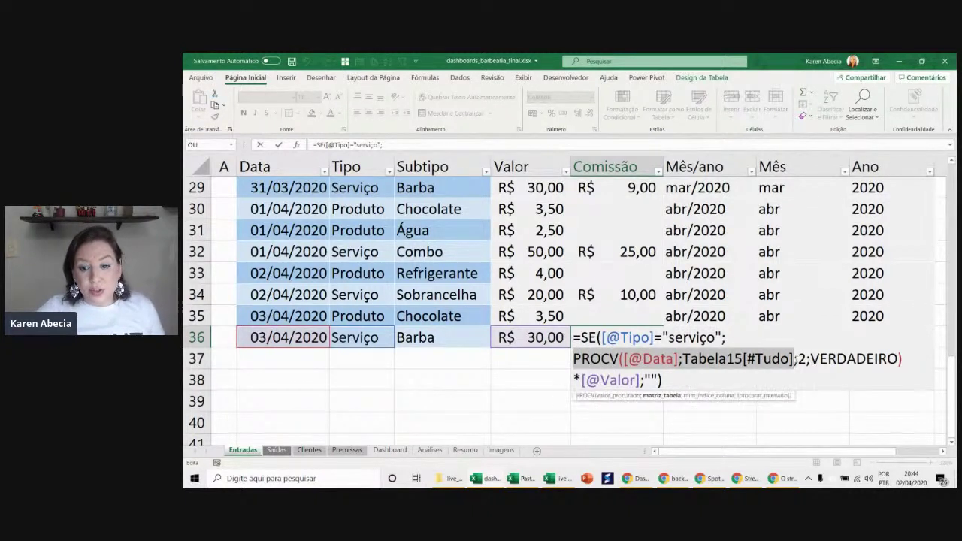
key("Escape")
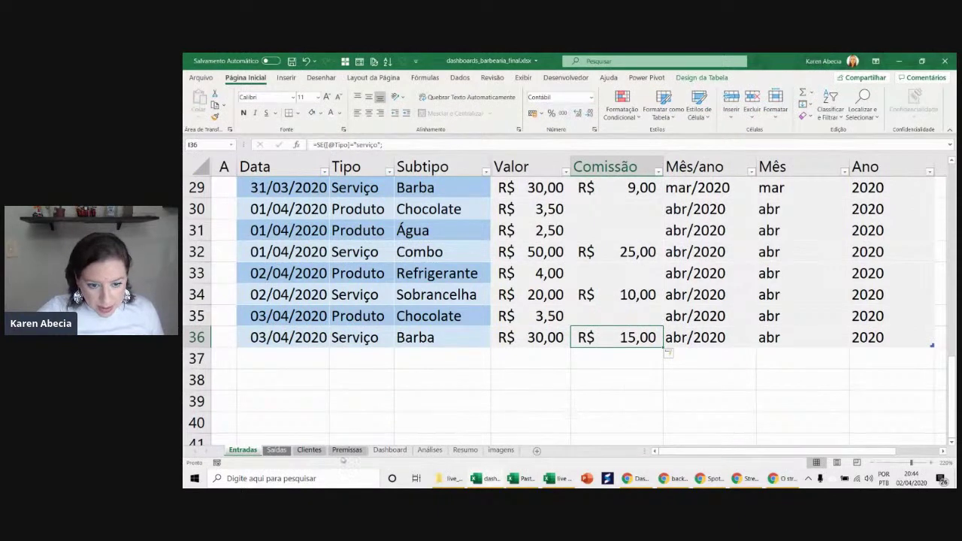
- On the Premissas sheet, point out Combo in the services table and Salgadinho in the products table
left_click(346, 450)
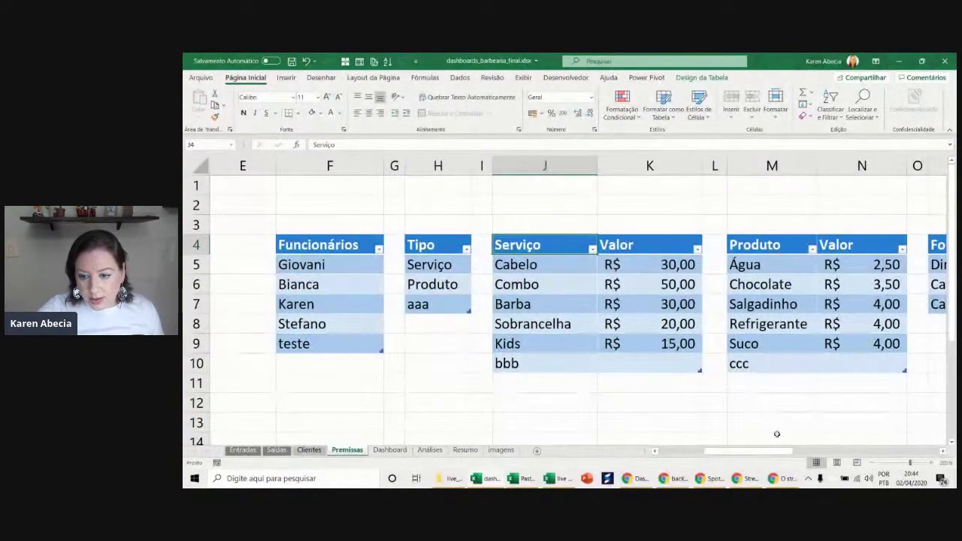
left_click_drag(770, 451, 843, 453)
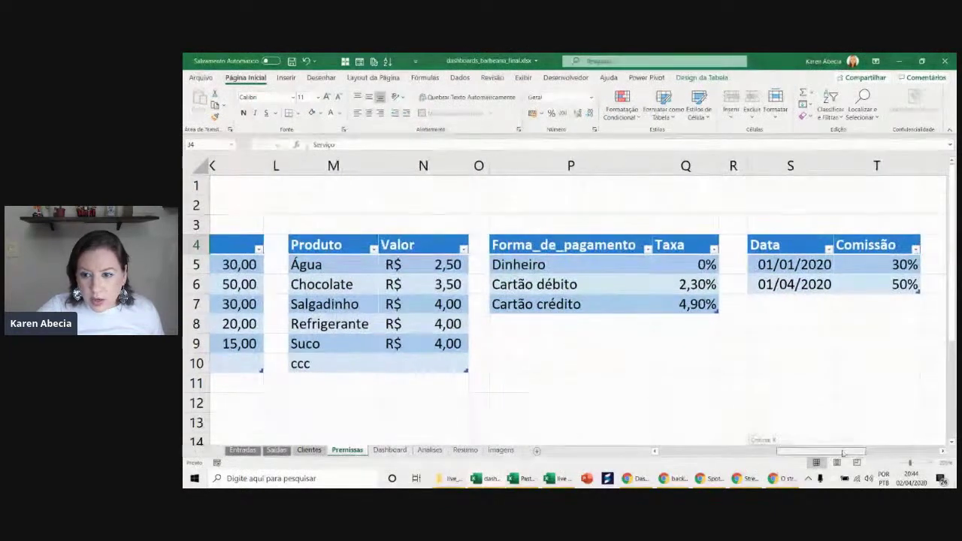
left_click_drag(842, 453, 770, 453)
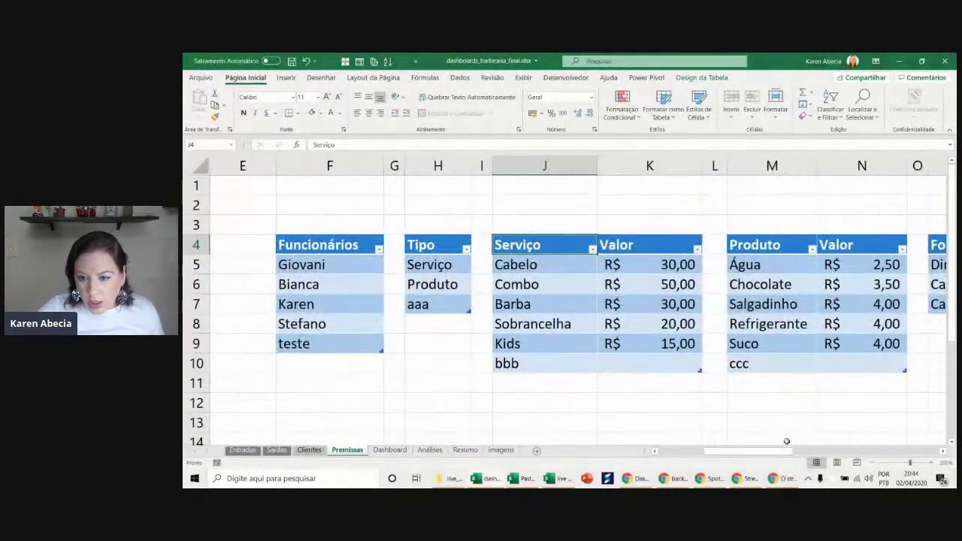
left_click(545, 284)
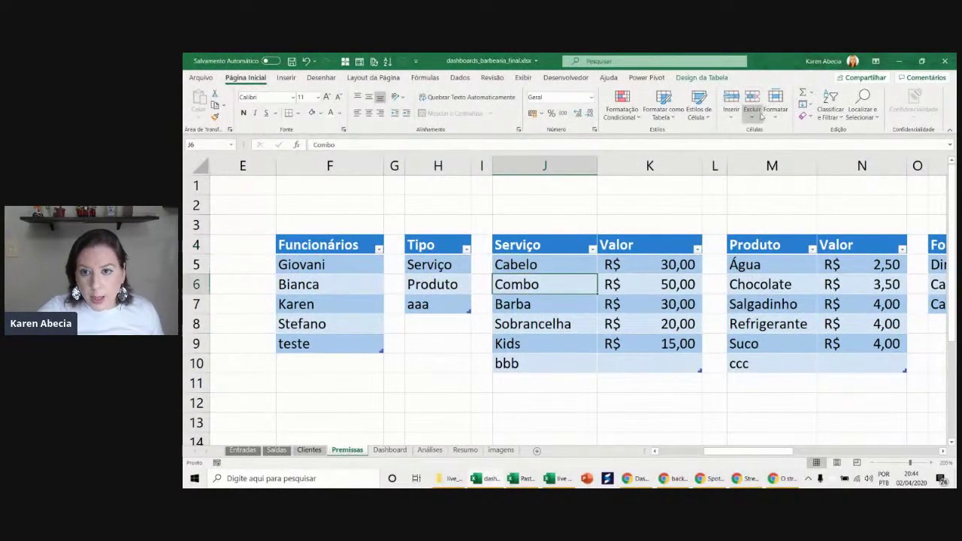
left_click(719, 79)
left_click(770, 299)
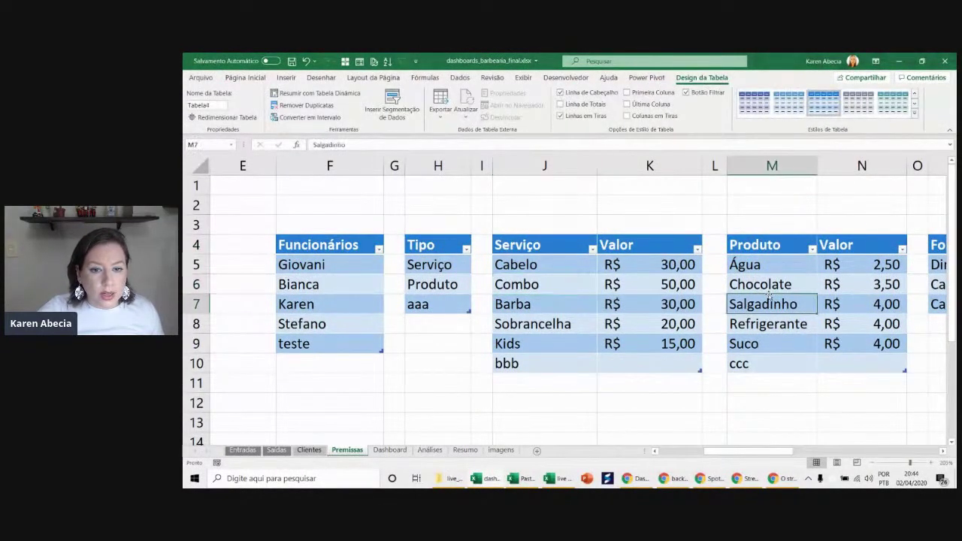
- Scroll right to point out Dinheiro in the payment methods table and the cells below it
scroll(784, 272, "right", 3)
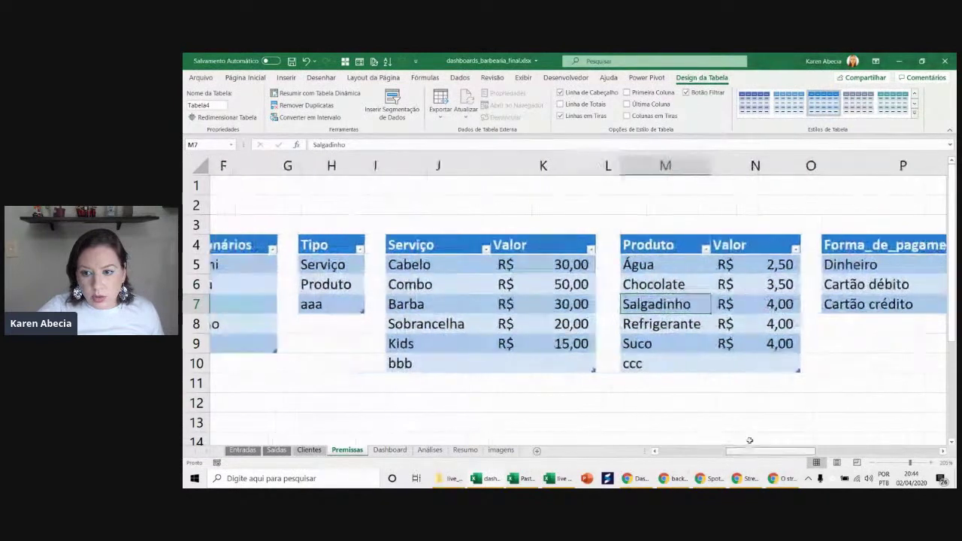
left_click(784, 273)
left_click_drag(770, 450, 888, 452)
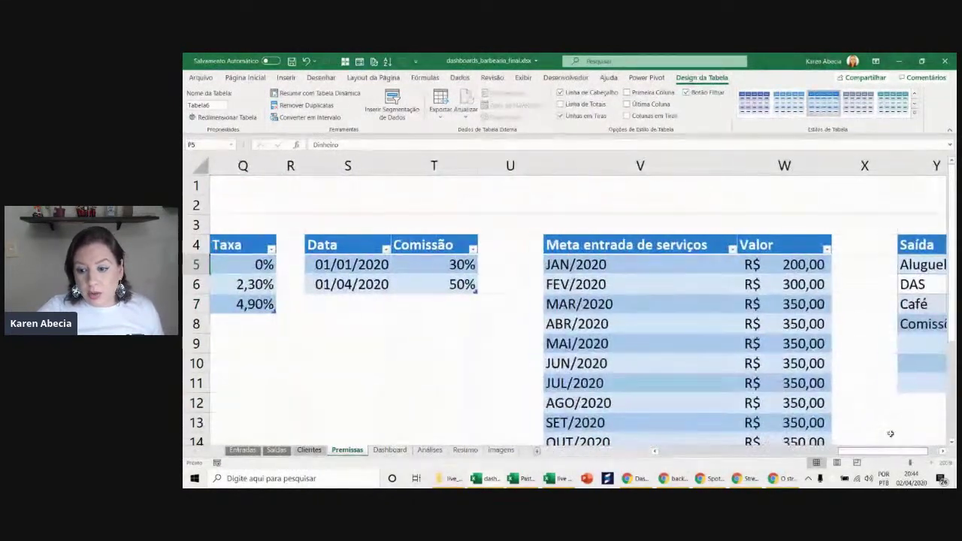
left_click_drag(885, 453, 840, 452)
left_click(606, 383)
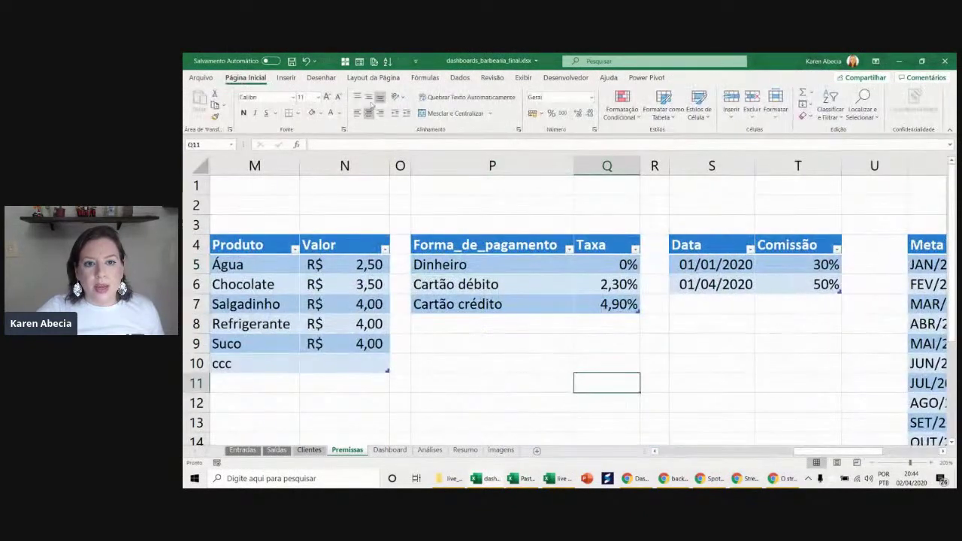
left_click(425, 78)
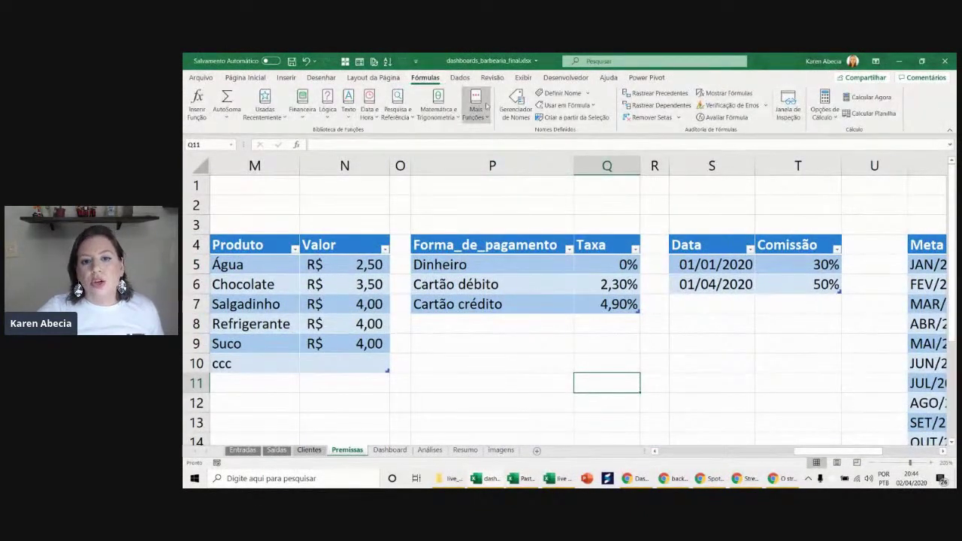
left_click(516, 104)
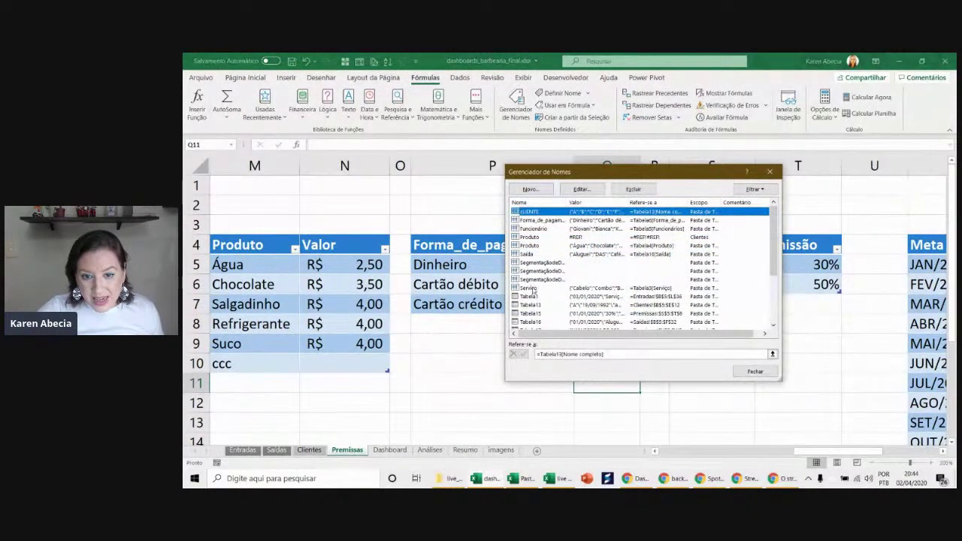
left_click(538, 313)
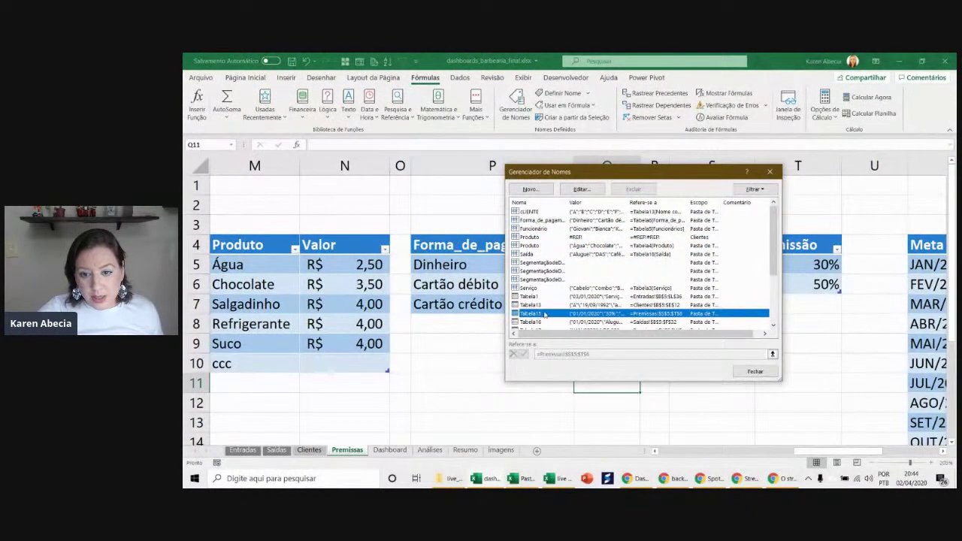
left_click(529, 254)
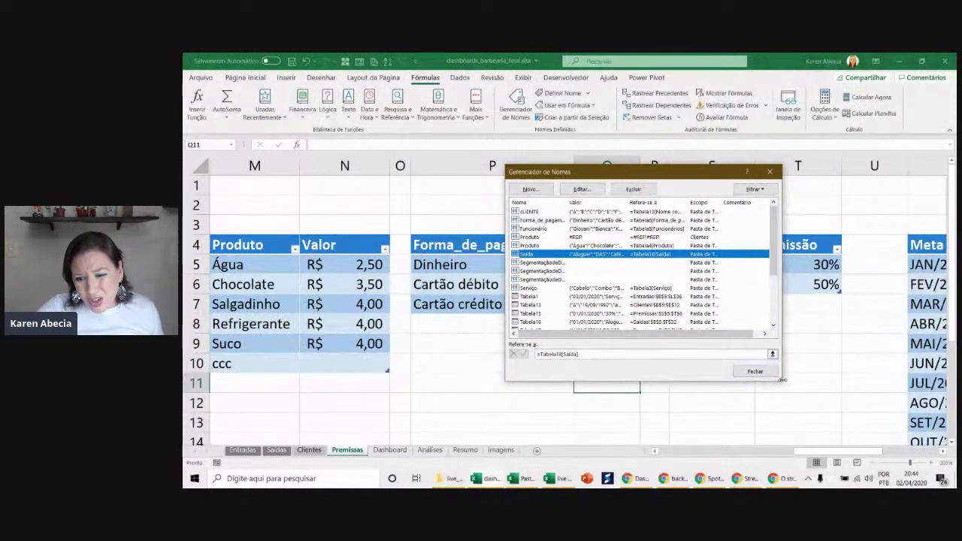
left_click_drag(779, 379, 822, 396)
left_click_drag(721, 173, 502, 105)
left_click_drag(649, 338, 774, 390)
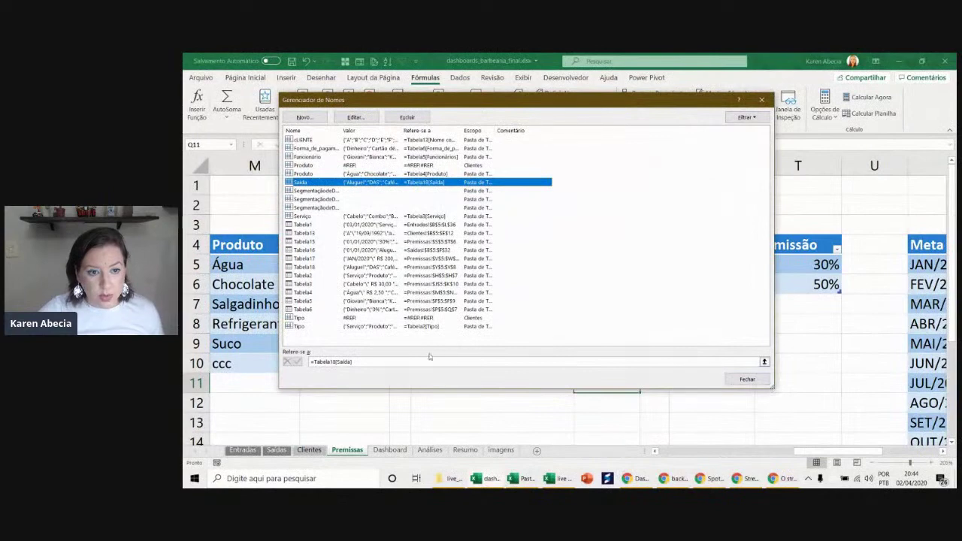
left_click(313, 242)
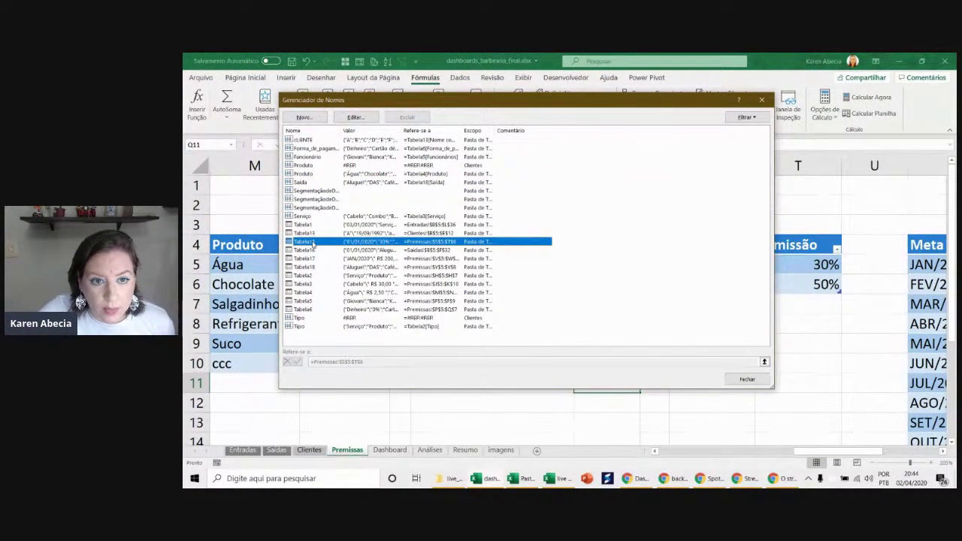
left_click(355, 118)
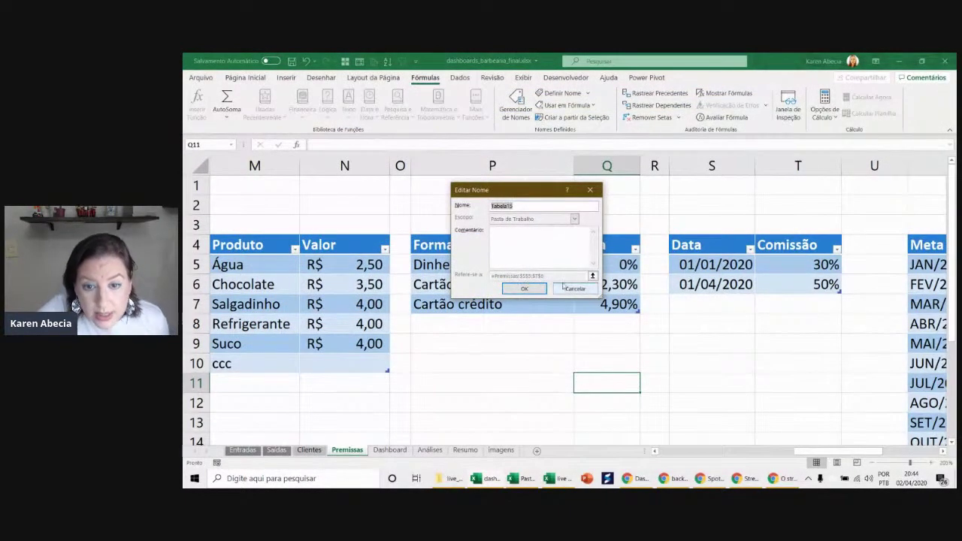
left_click(573, 290)
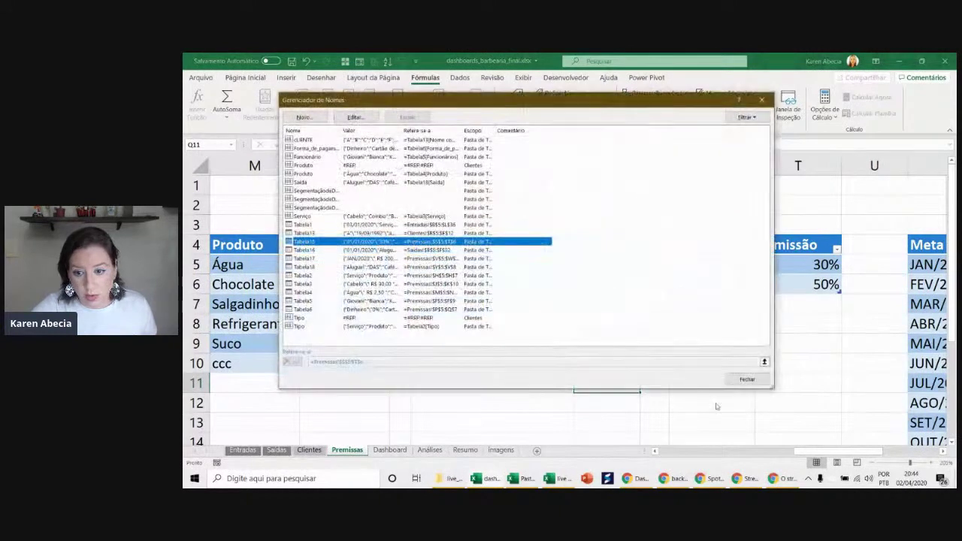
left_click(743, 377)
left_click(757, 385)
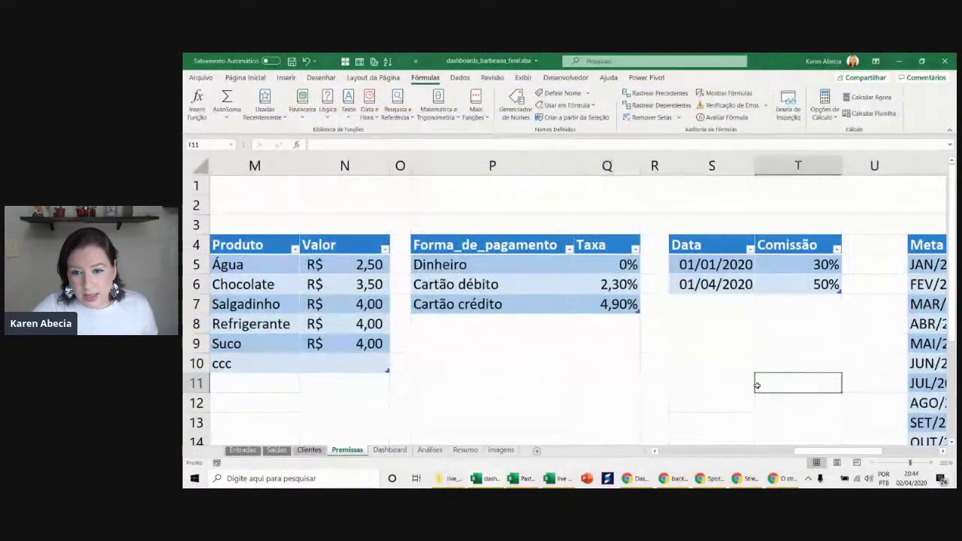
- Select the Data/Comissão table and its 30% rate, pointing to the empty rows below
left_click(706, 263)
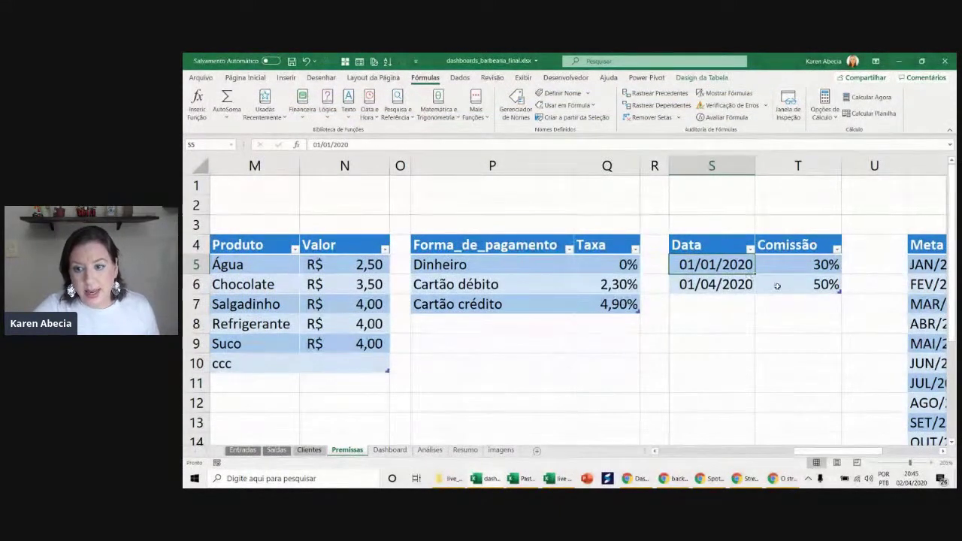
left_click_drag(688, 245, 776, 283)
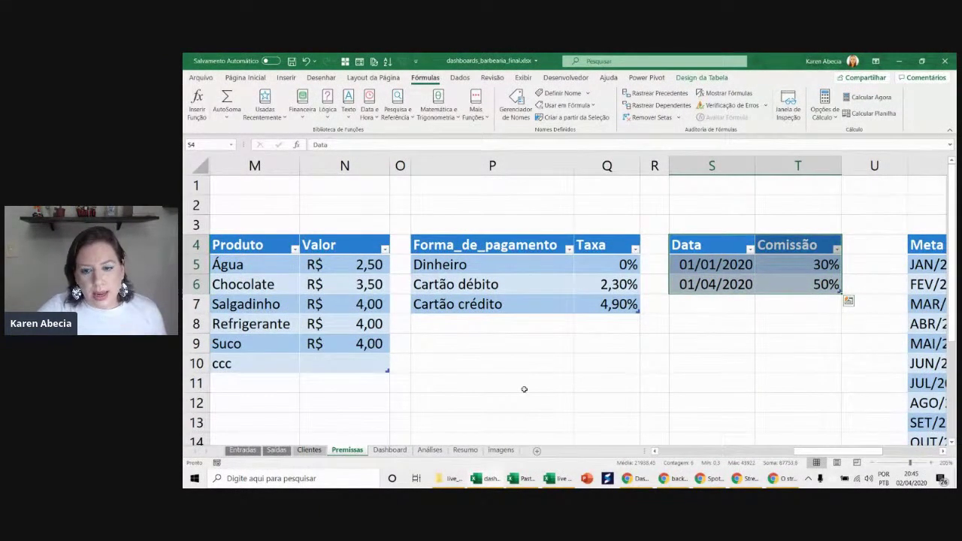
left_click(779, 267)
key("Down")
key("Down")
left_click(795, 299)
left_click(798, 325)
left_click(792, 308)
left_click(789, 333)
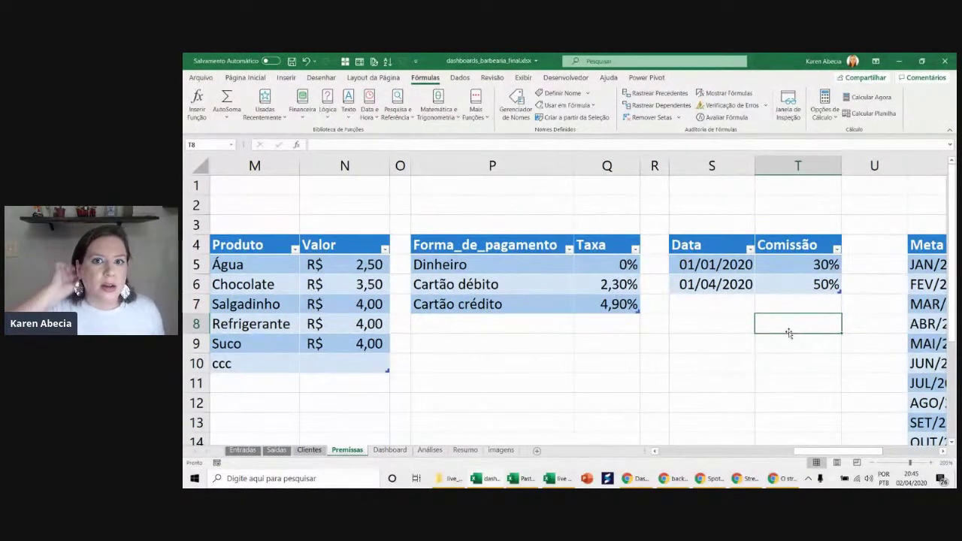
- Point out the 30% rate from 01/01/2020 and 50% from 01/04/2020, then return to Entradas
left_click(744, 267)
left_click(769, 270)
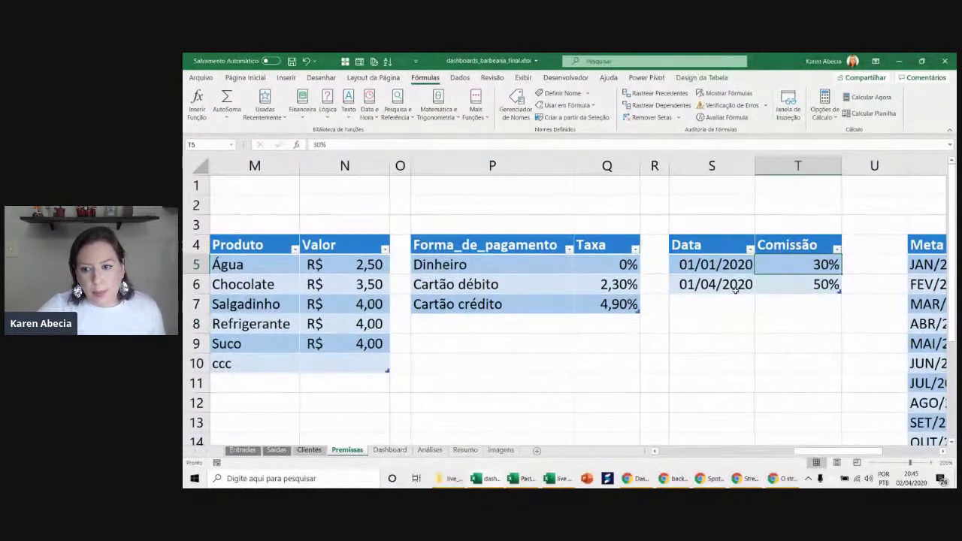
left_click(776, 288)
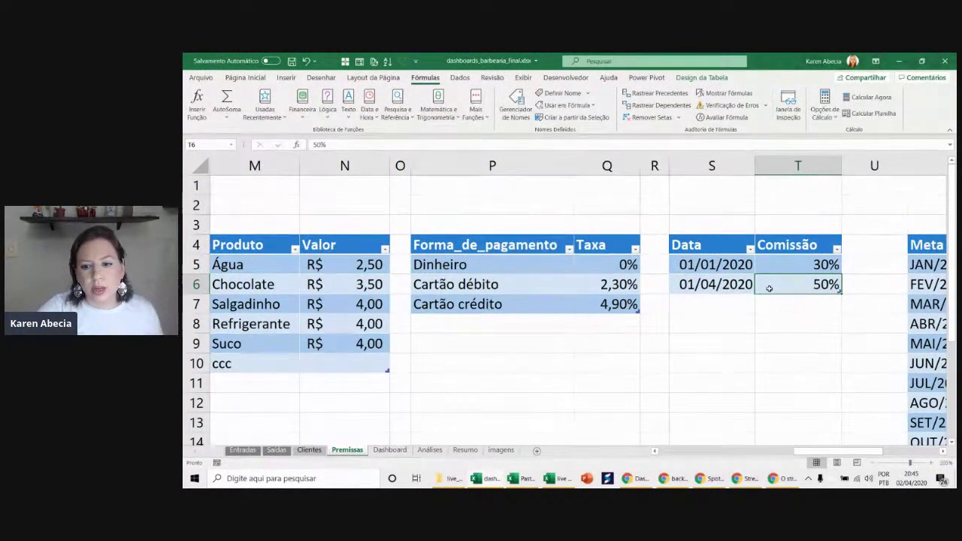
key("Left")
left_click(768, 284)
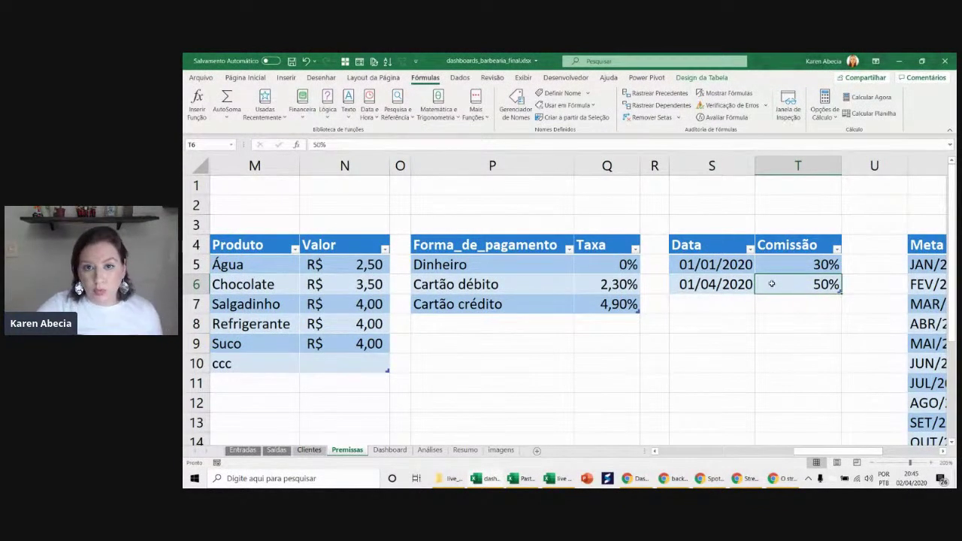
left_click_drag(714, 264, 765, 292)
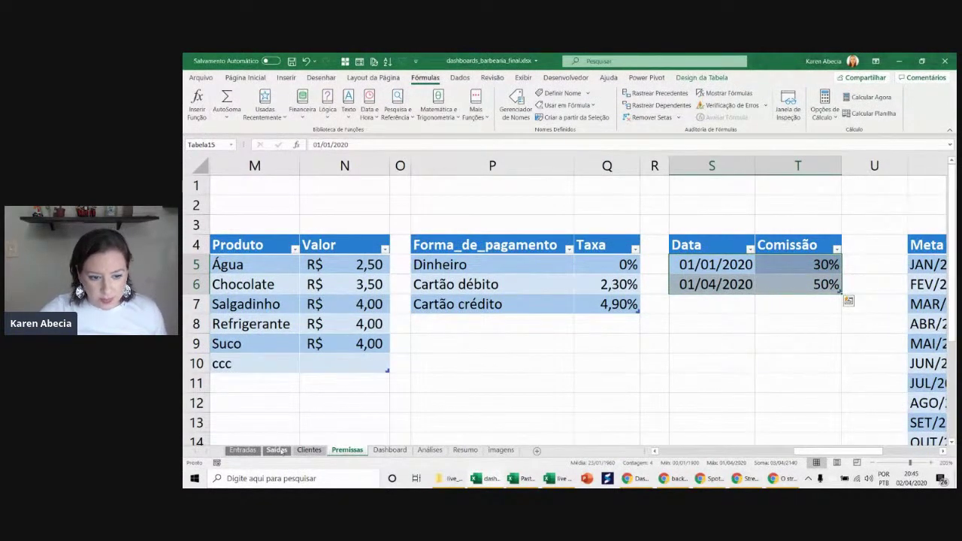
left_click(242, 450)
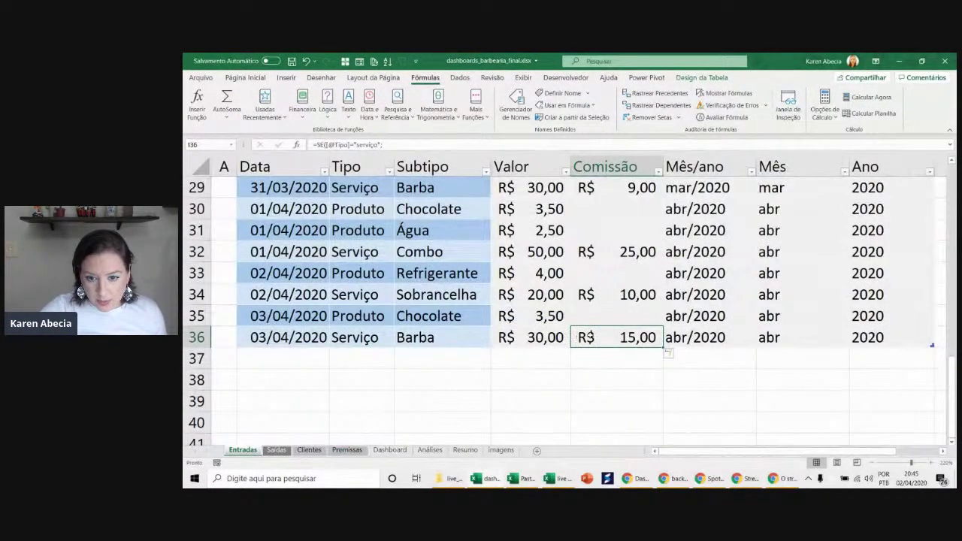
double_click(575, 340)
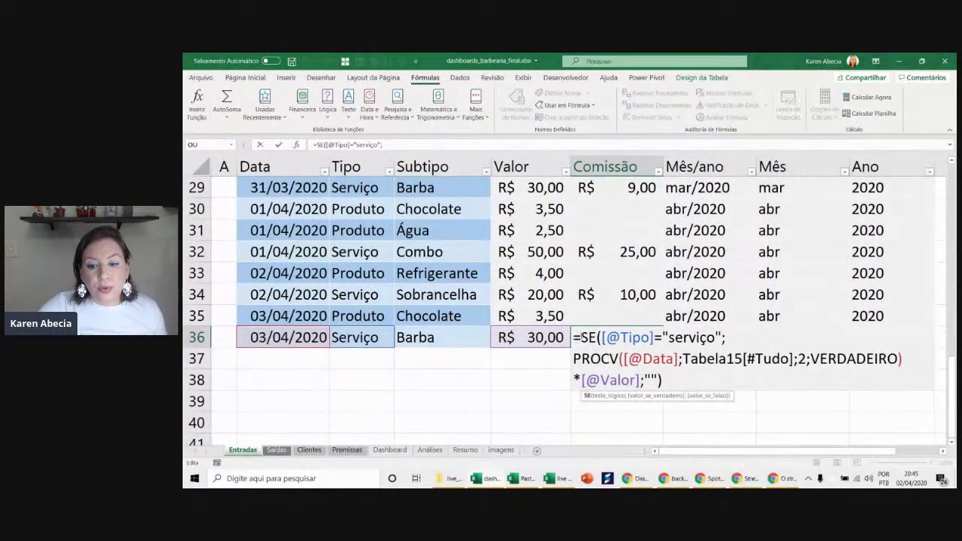
left_click_drag(576, 339, 729, 340)
left_click(731, 340)
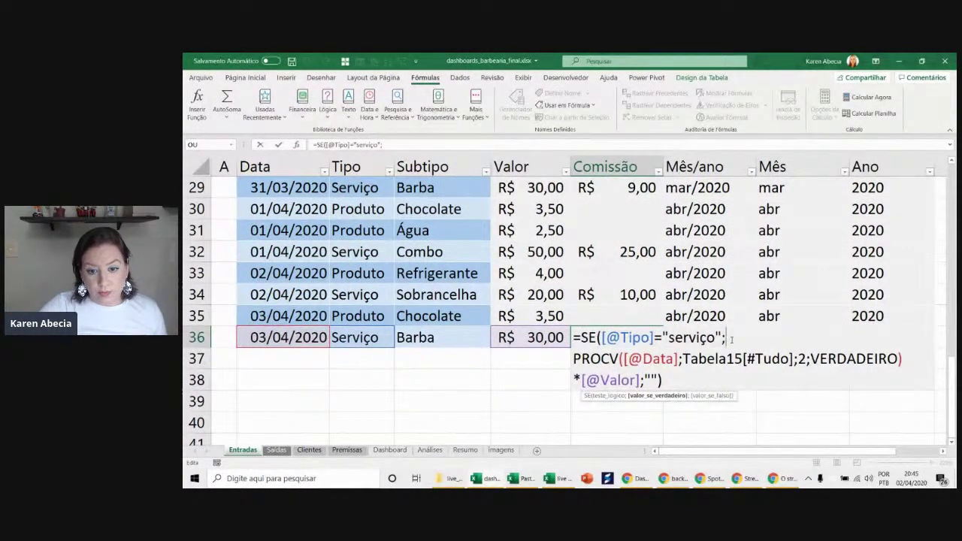
left_click_drag(572, 359, 676, 358)
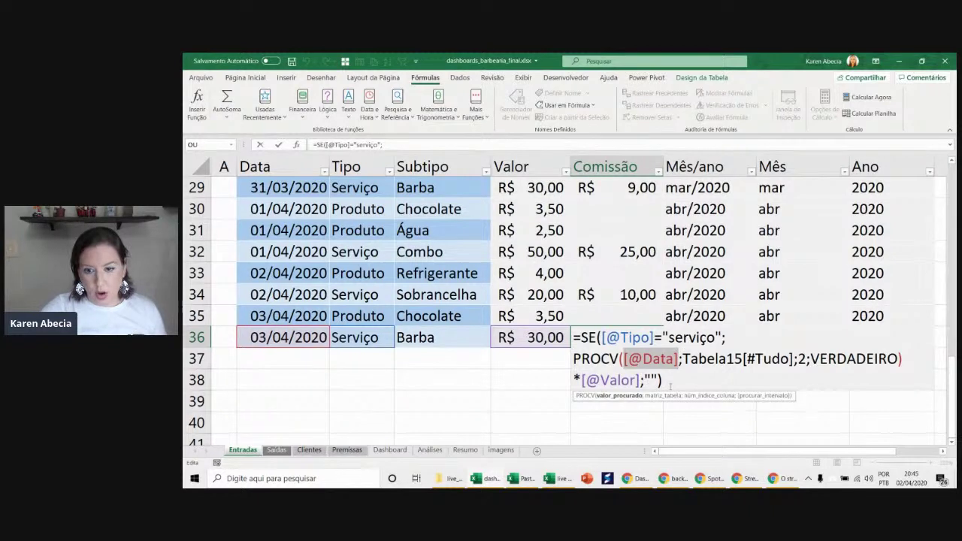
left_click_drag(623, 358, 795, 358)
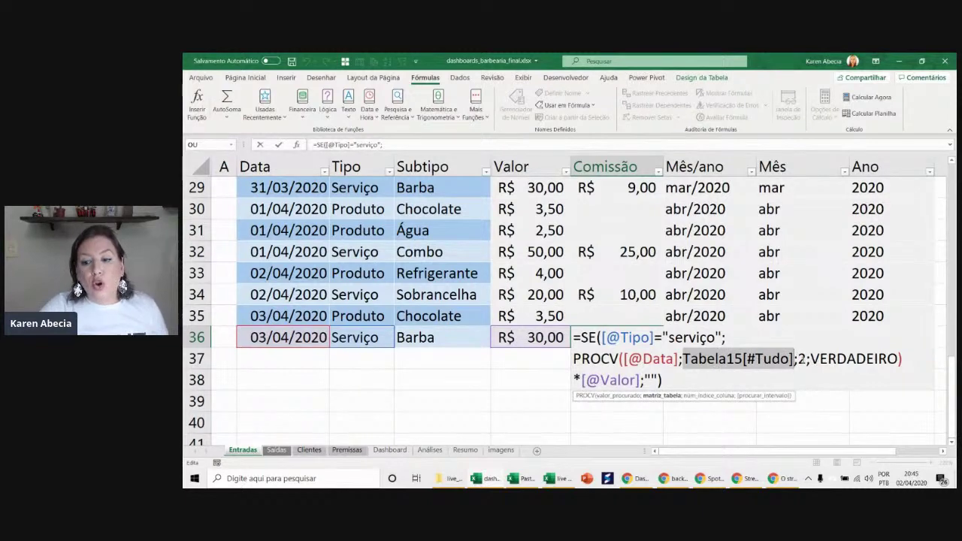
left_click(801, 359)
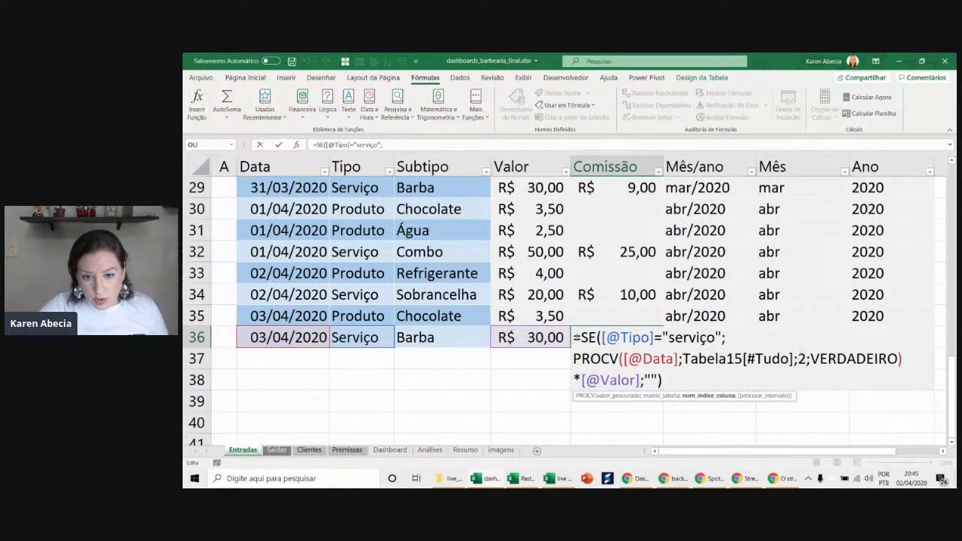
key("Return")
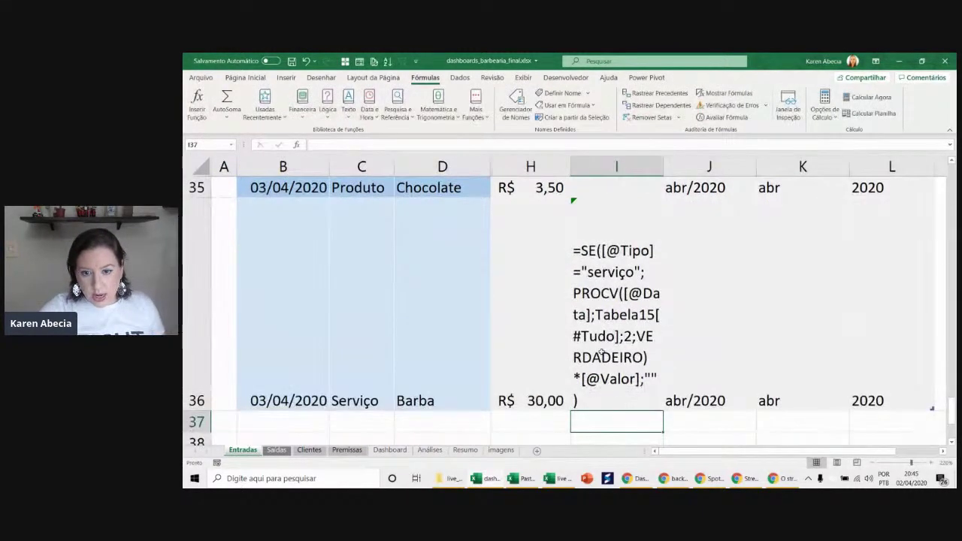
- Return to I36, then go through the Clientes sheet to the Premissas sheet
key("Up")
left_click(322, 451)
left_click(346, 450)
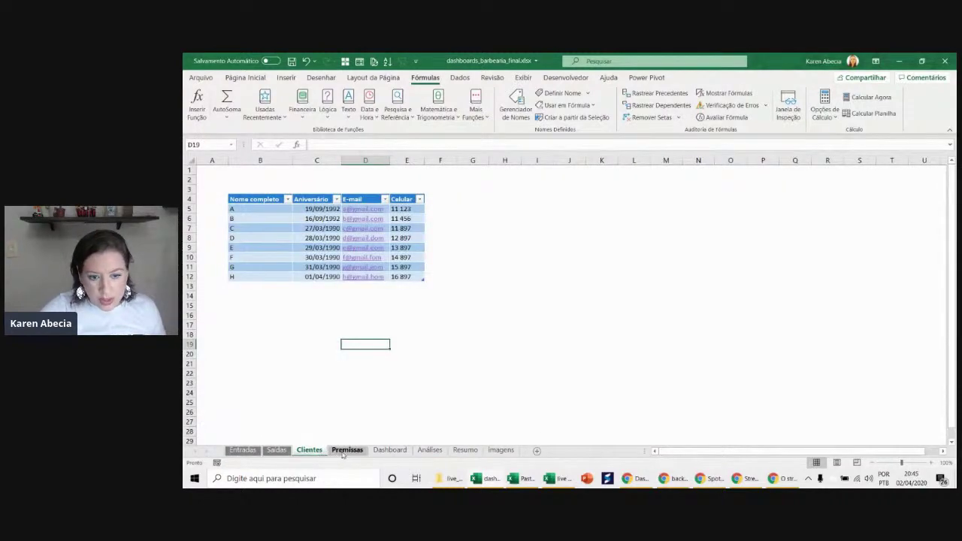
- Review the Data and Comissão rate columns, then recommit the I36 commission formula on Entradas
left_click_drag(711, 205, 709, 324)
left_click_drag(798, 205, 769, 323)
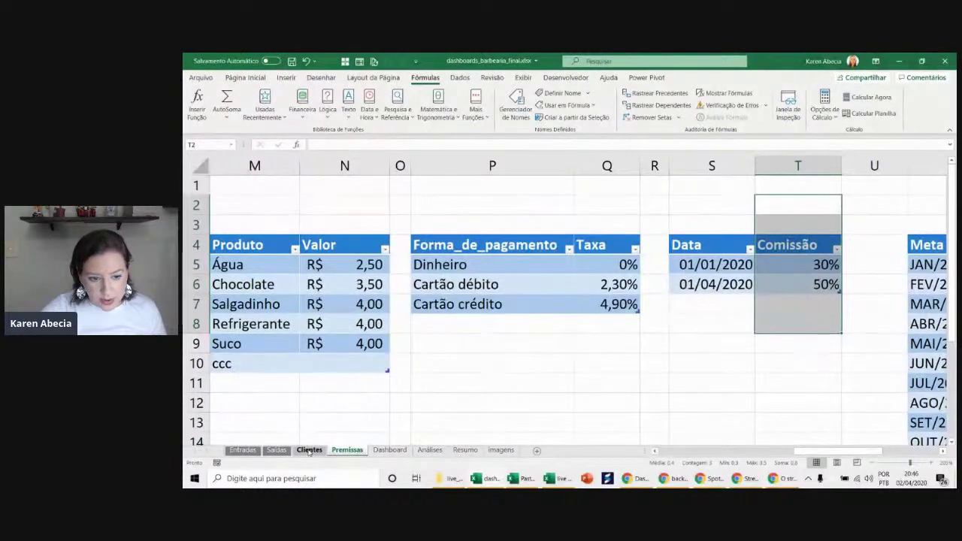
left_click(245, 450)
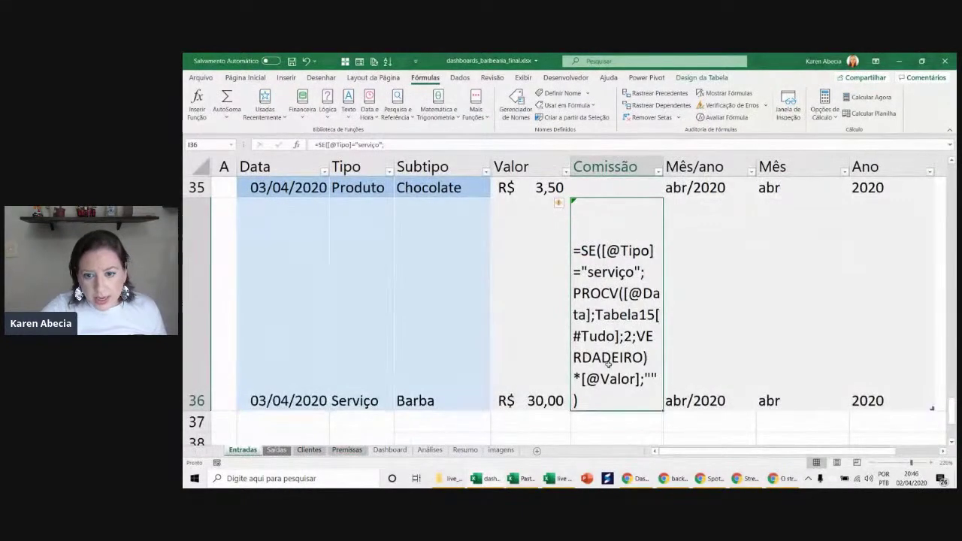
double_click(619, 354)
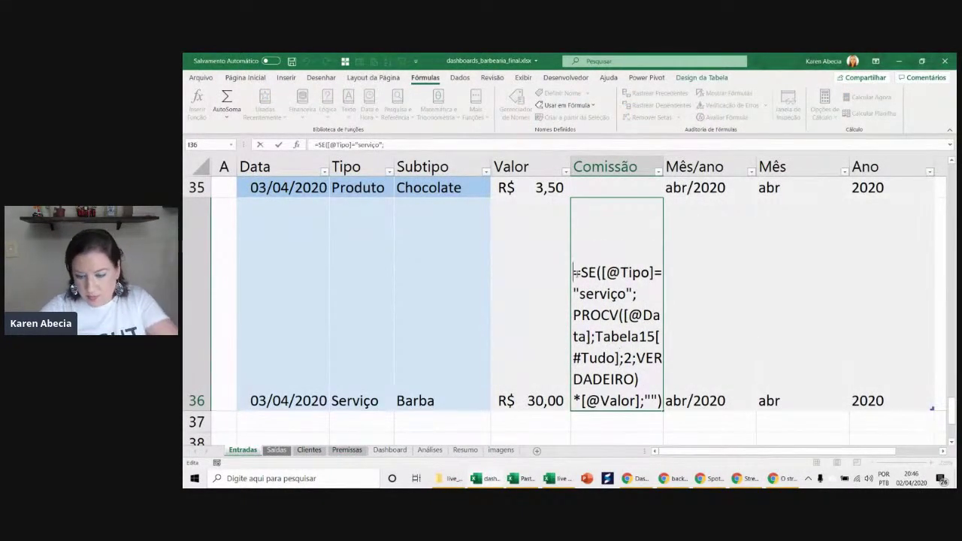
key("Return")
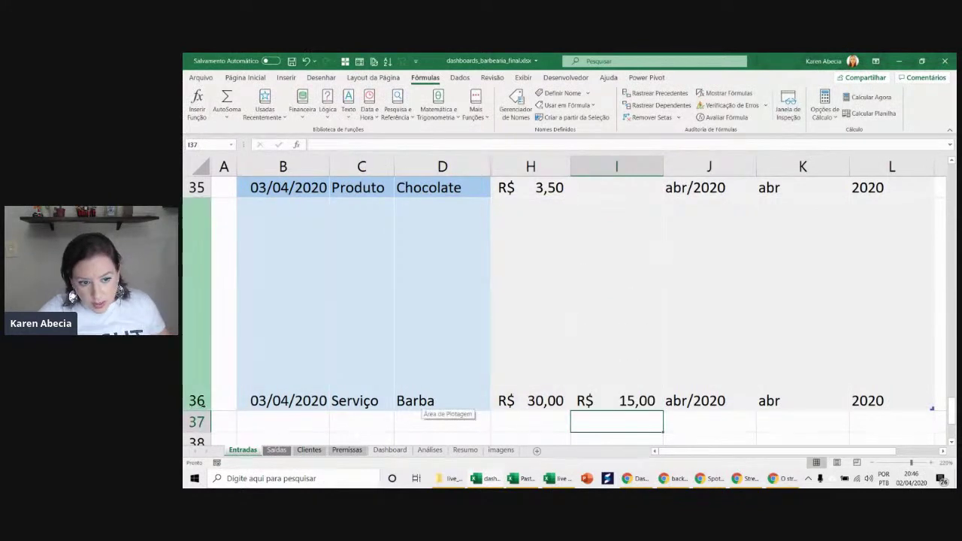
- Autofit row 36 and the Comissão column, reviewing the VERDADEIRO argument before confirming the formula
double_click(204, 411)
double_click(589, 209)
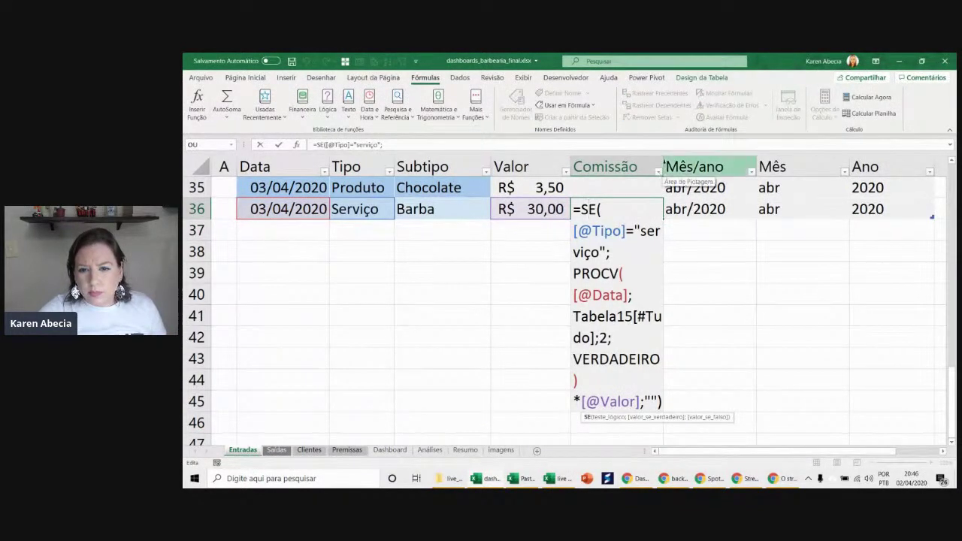
key("Escape")
double_click(662, 167)
double_click(647, 209)
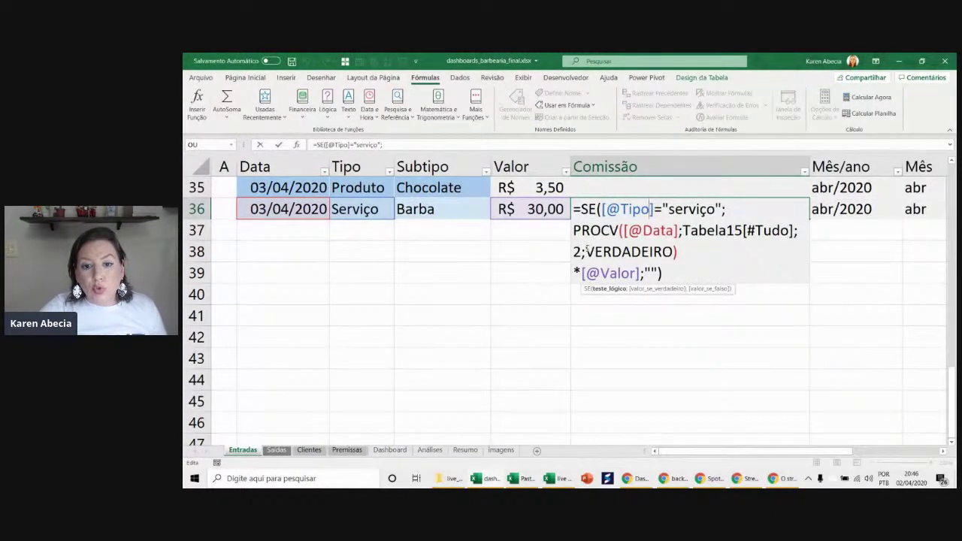
left_click_drag(587, 250, 673, 252)
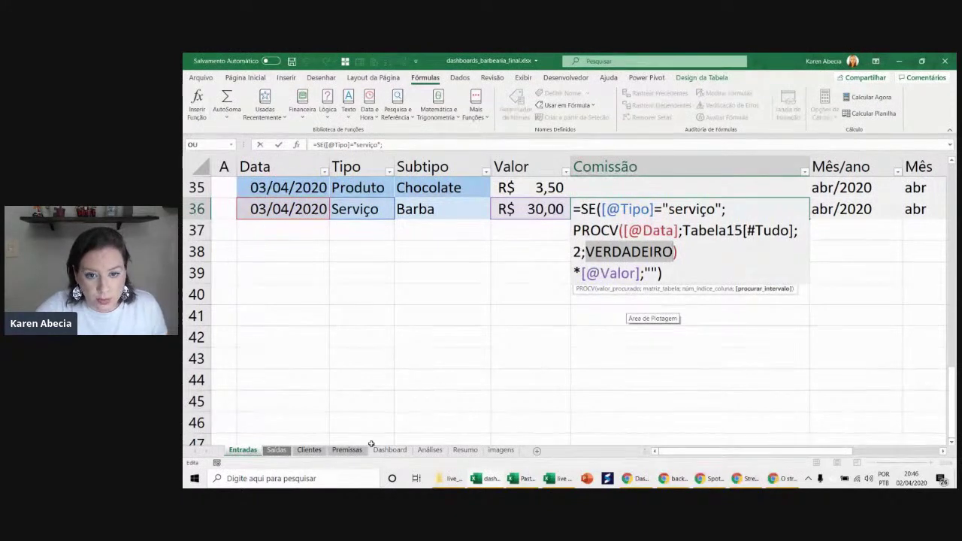
key("ctrl+Return")
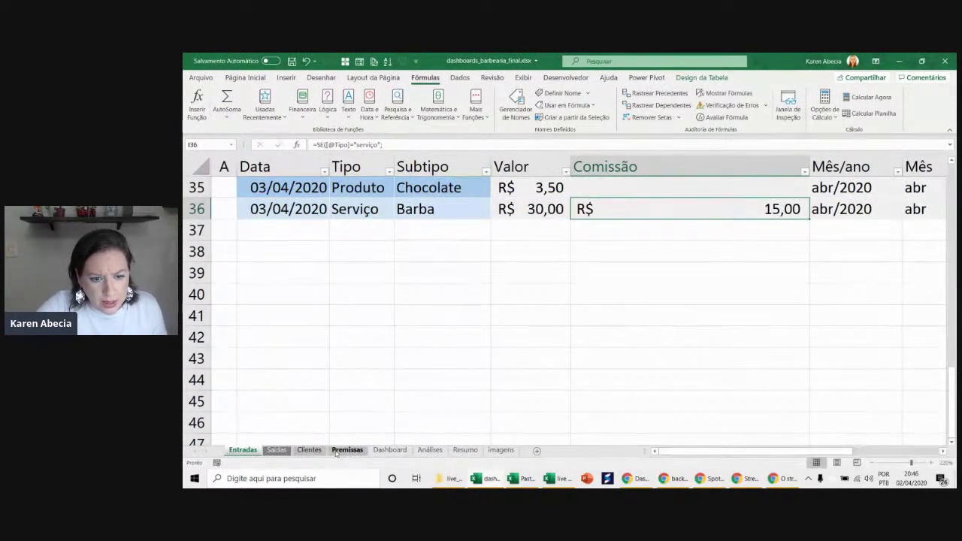
left_click(347, 449)
- Point out the 01/01/2020 and 01/04/2020 start dates and the 30% rate, then select S9
left_click(720, 373)
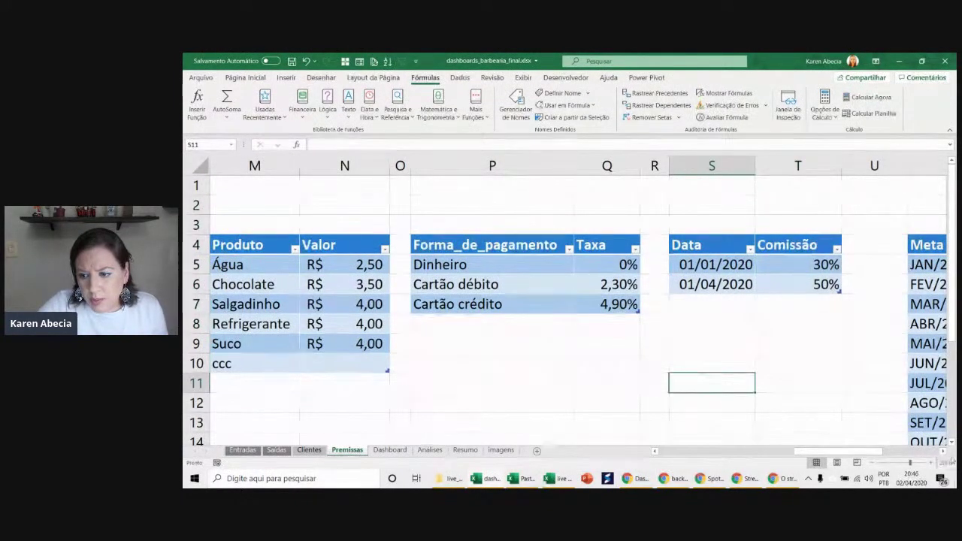
scroll(579, 308, "right", 3)
left_click_drag(597, 264, 599, 279)
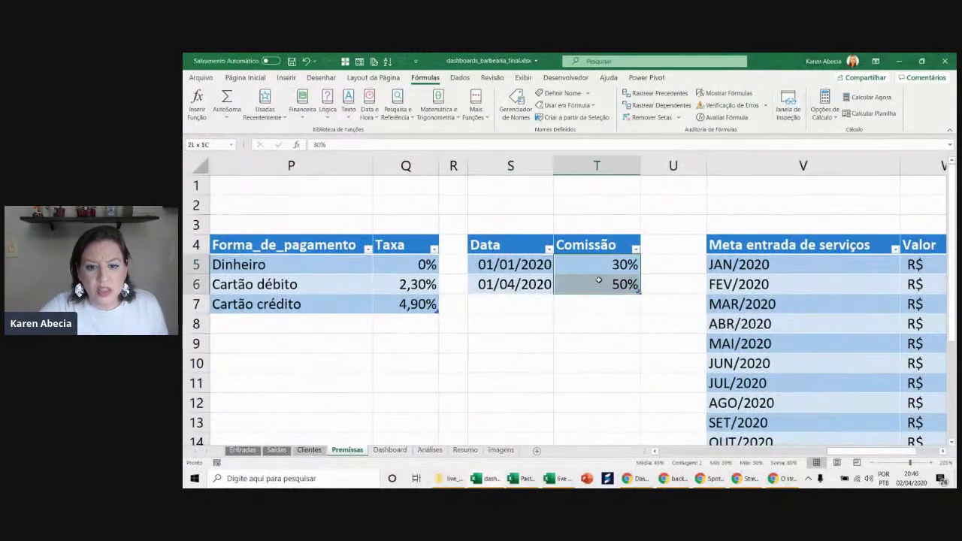
left_click(550, 316)
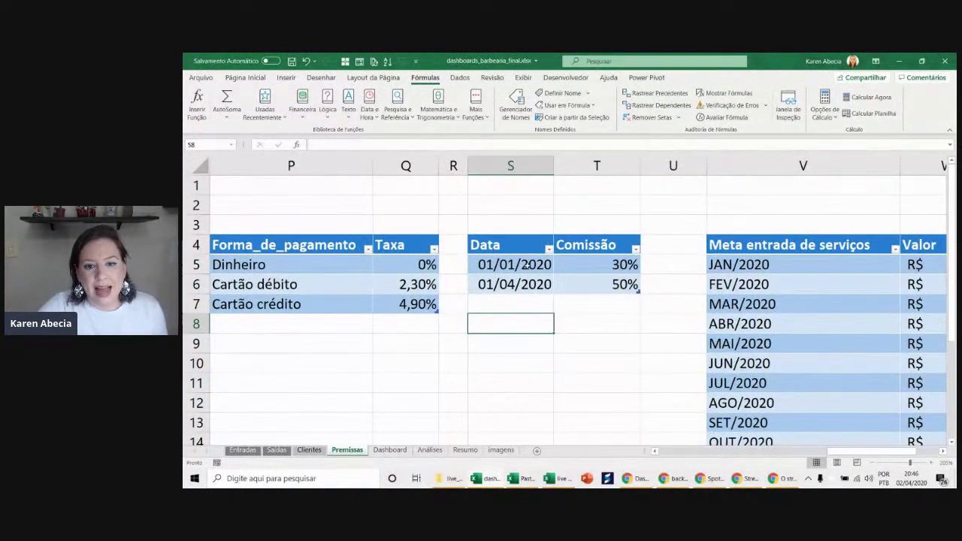
left_click_drag(528, 264, 523, 283)
left_click(524, 283)
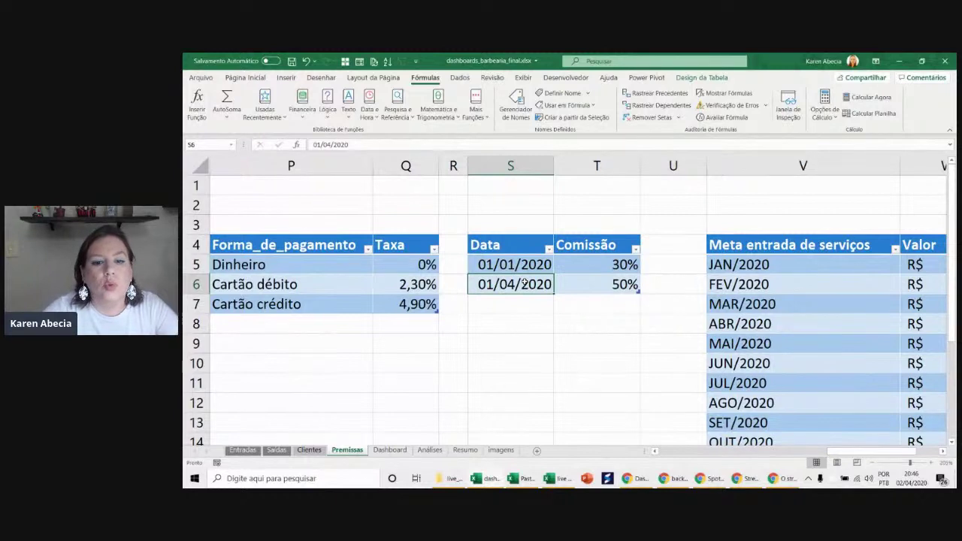
mouse_move(594, 265)
left_mouse_down()
mouse_move(526, 265)
mouse_move(547, 284)
left_mouse_up()
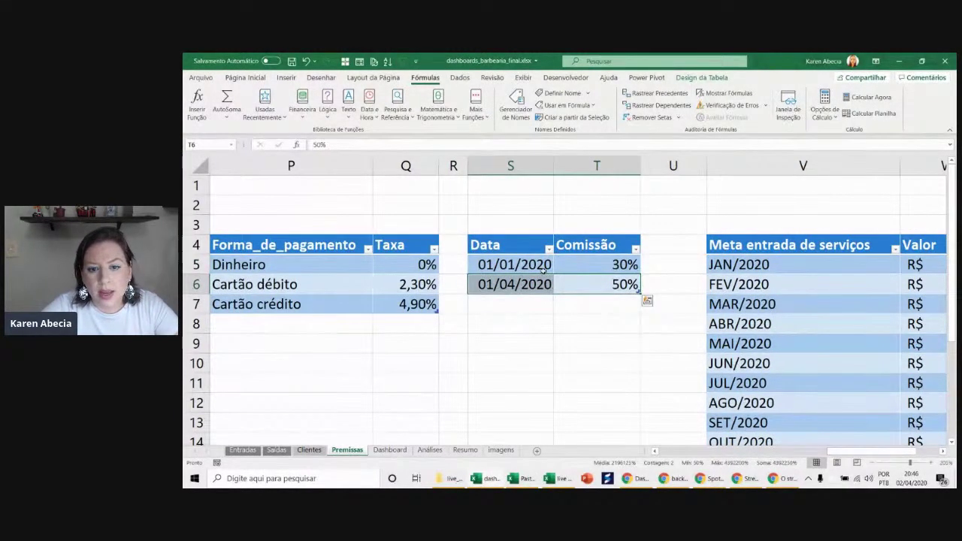
left_click(543, 271)
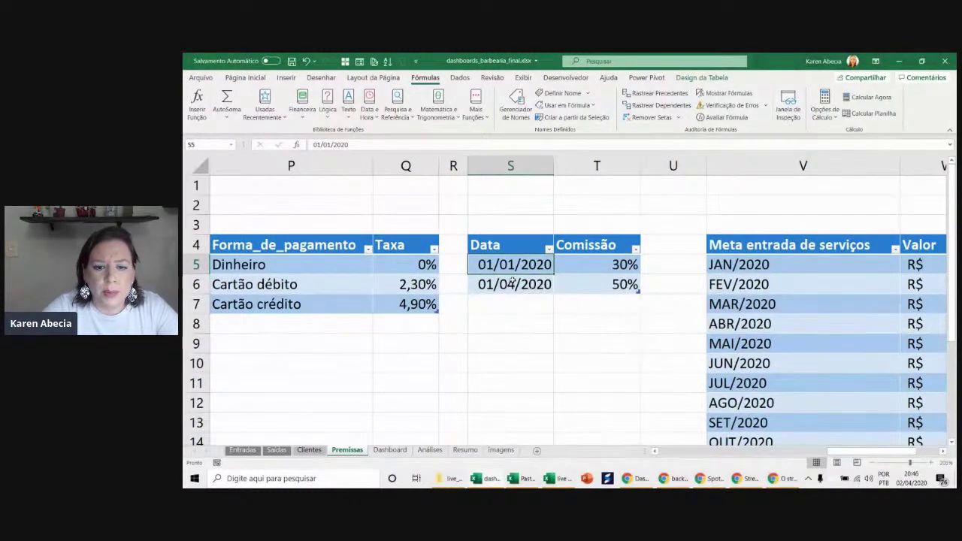
left_click(476, 351)
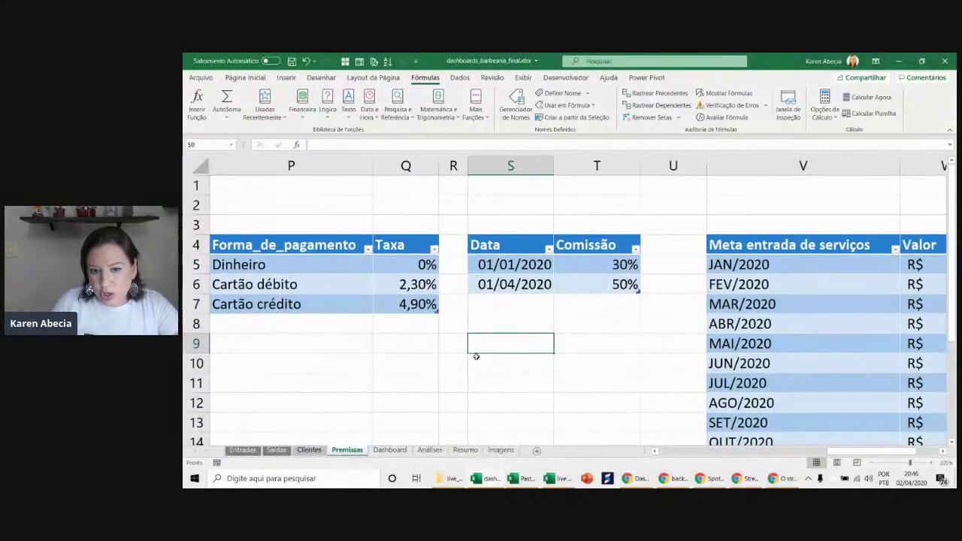
- Enter the test date 20/jan in S9 and highlight the commission rates table
type("20/1")
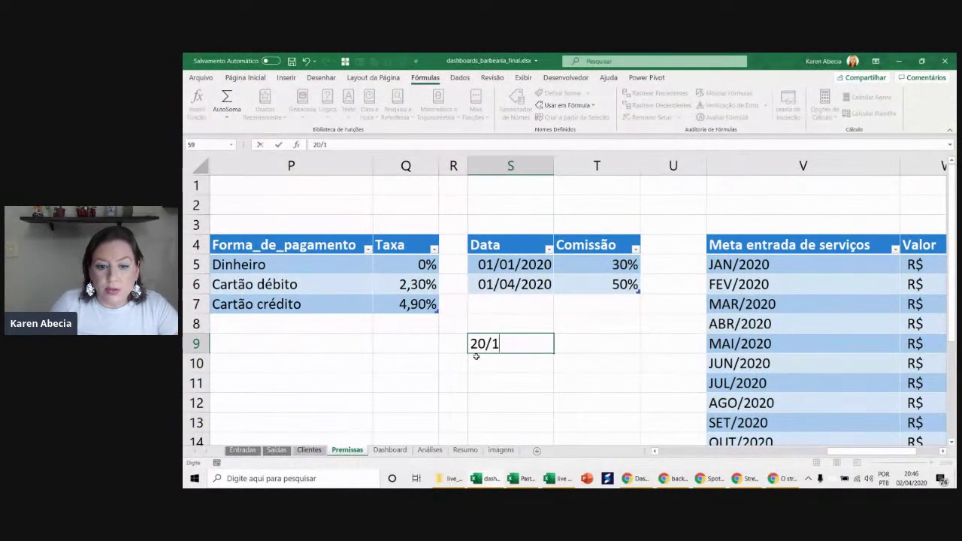
key("Return")
key("Up")
left_click_drag(488, 245, 559, 284)
- Enter =PROCV(S9;Tabela15[#Tudo];2;0) in T9, which returns #N/D
left_click(582, 339)
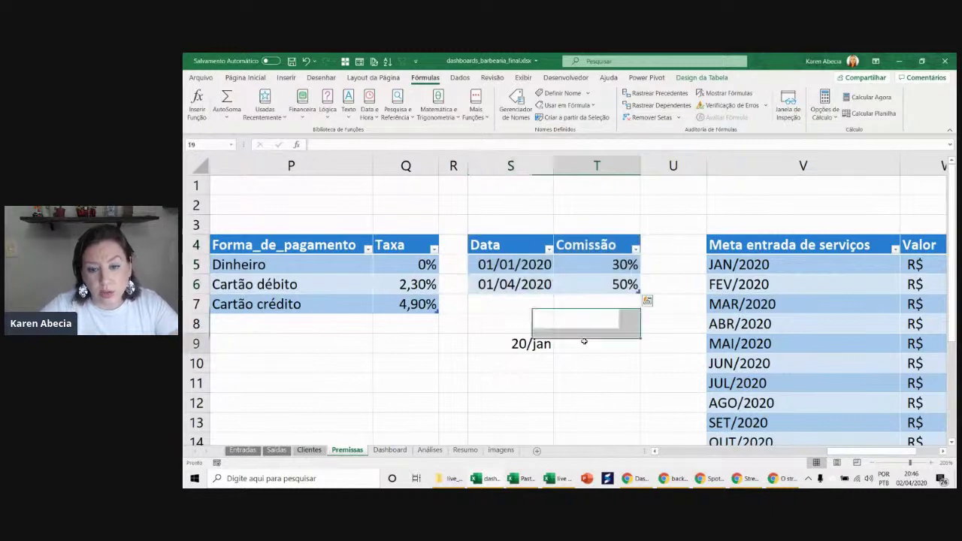
type("=procv")
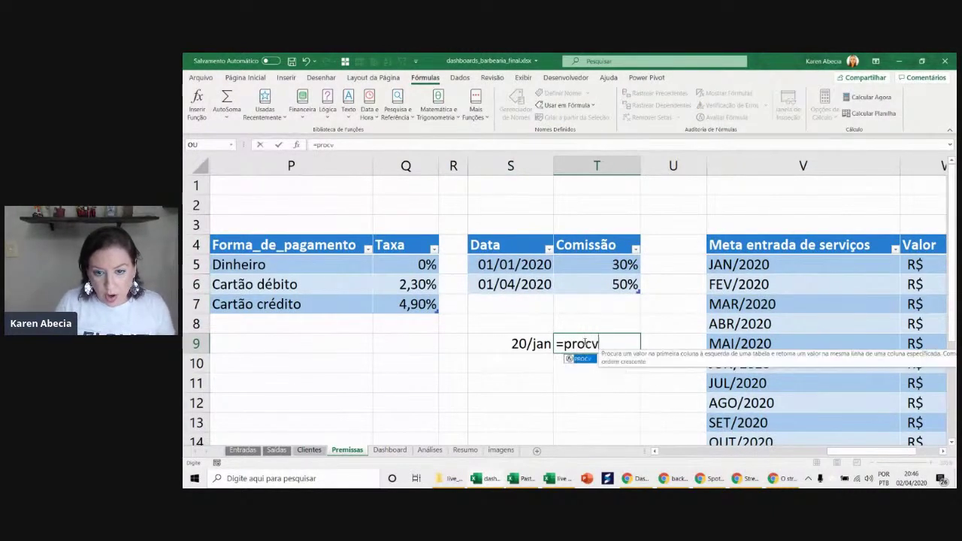
key("Tab")
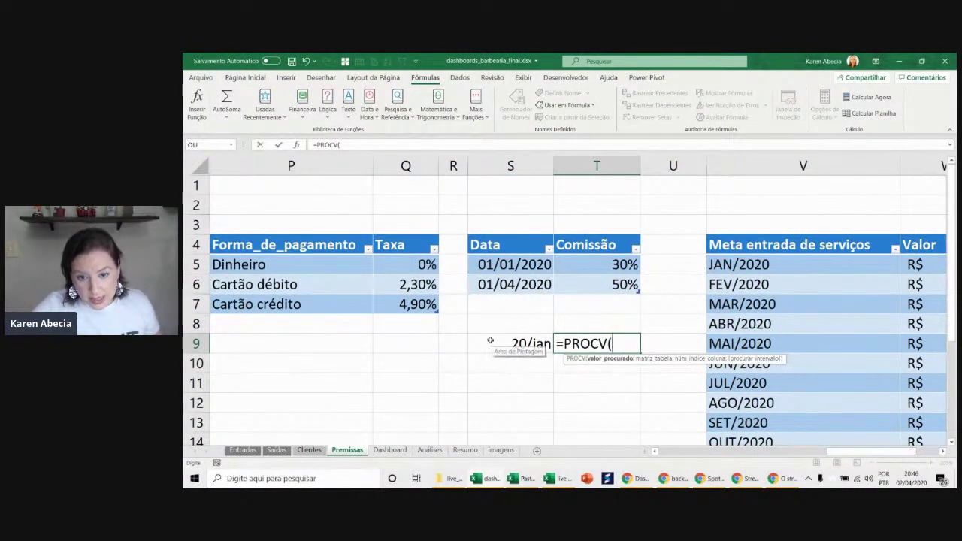
left_click(490, 340)
type(";")
left_click_drag(485, 245, 565, 283)
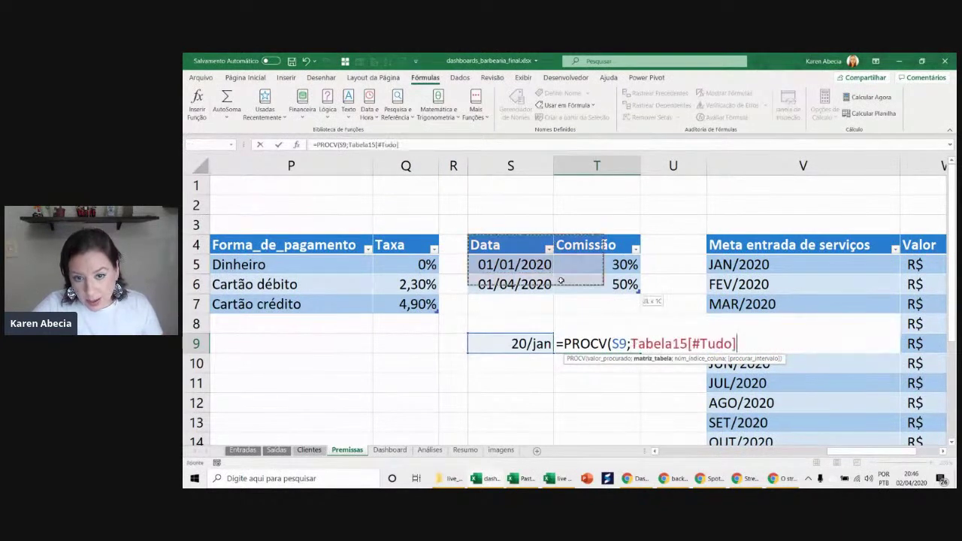
type(";2")
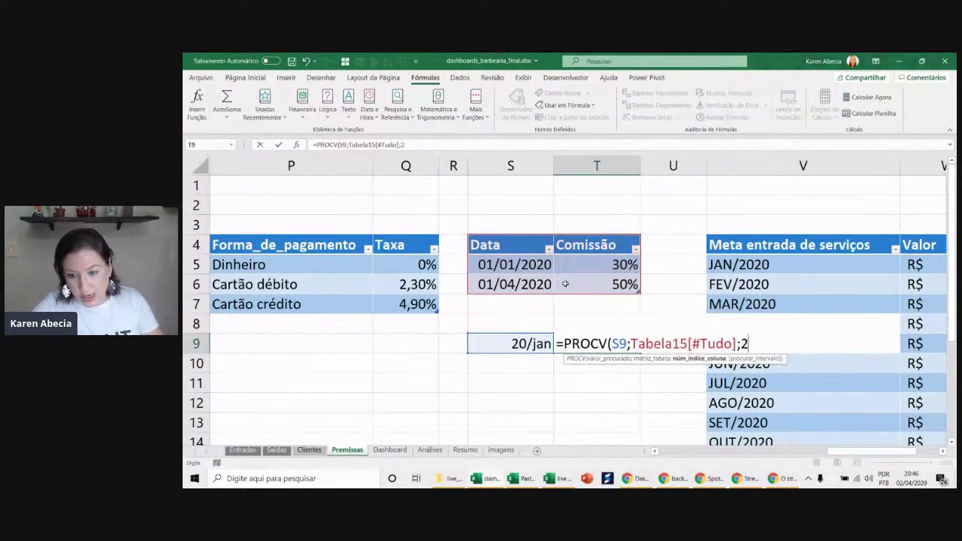
type(";")
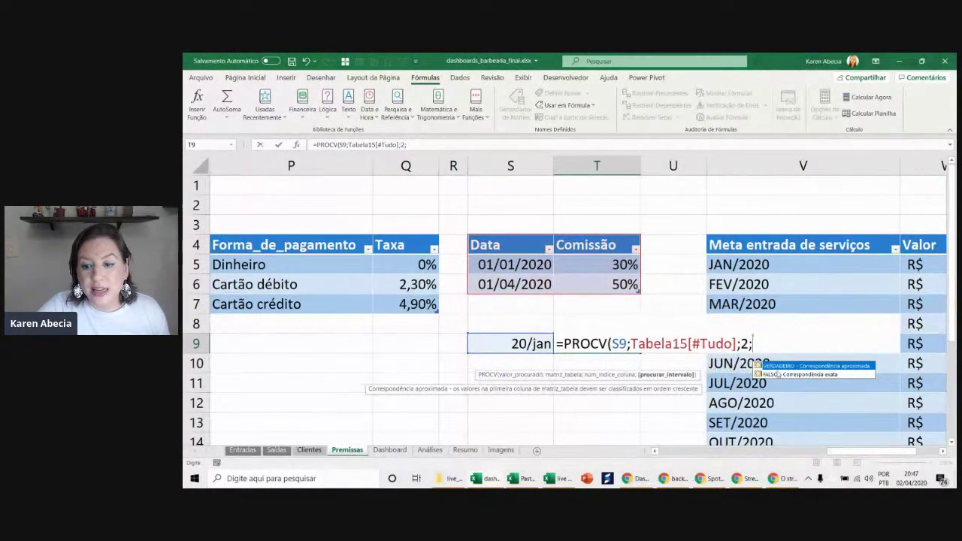
key("F2")
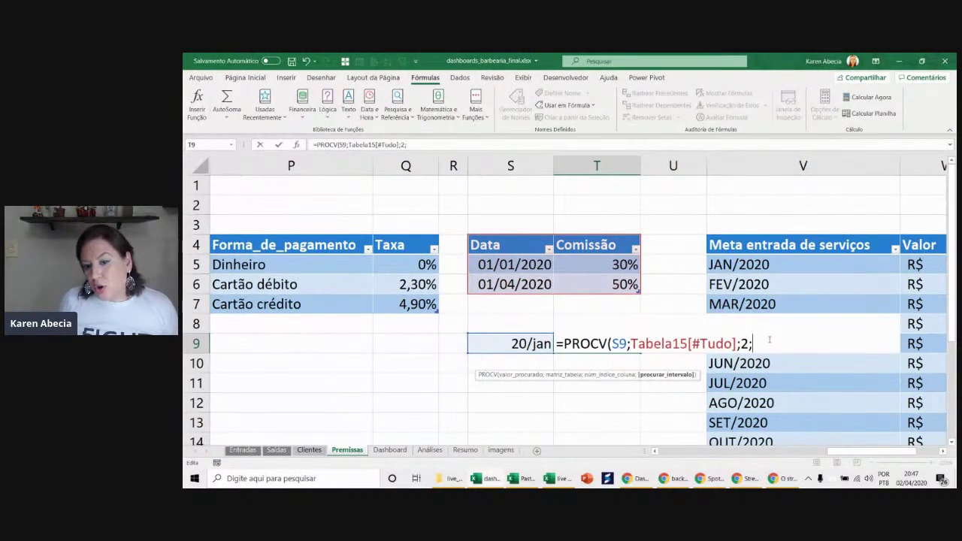
type("0")
key("Return")
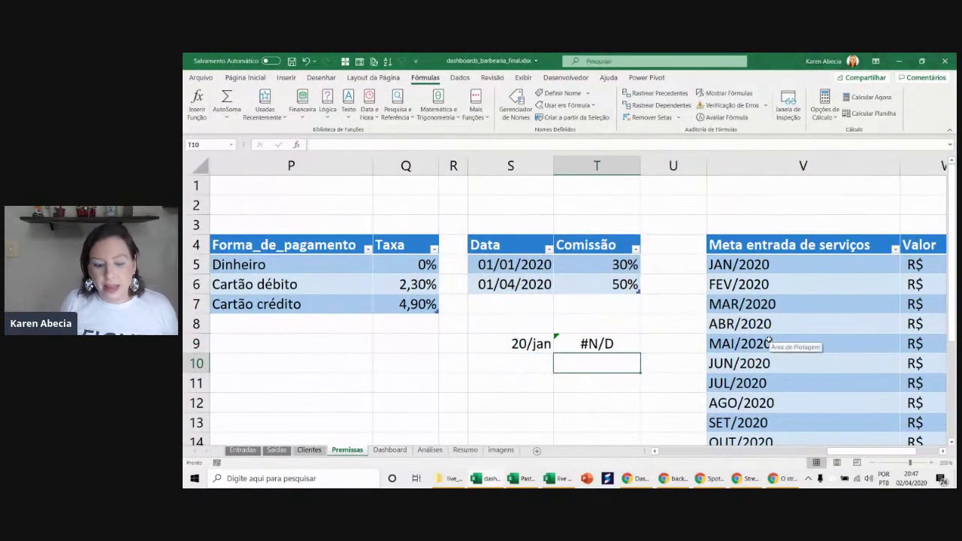
- Reopen the T9 formula and select its 0 match-type argument
key("Up")
key("F2")
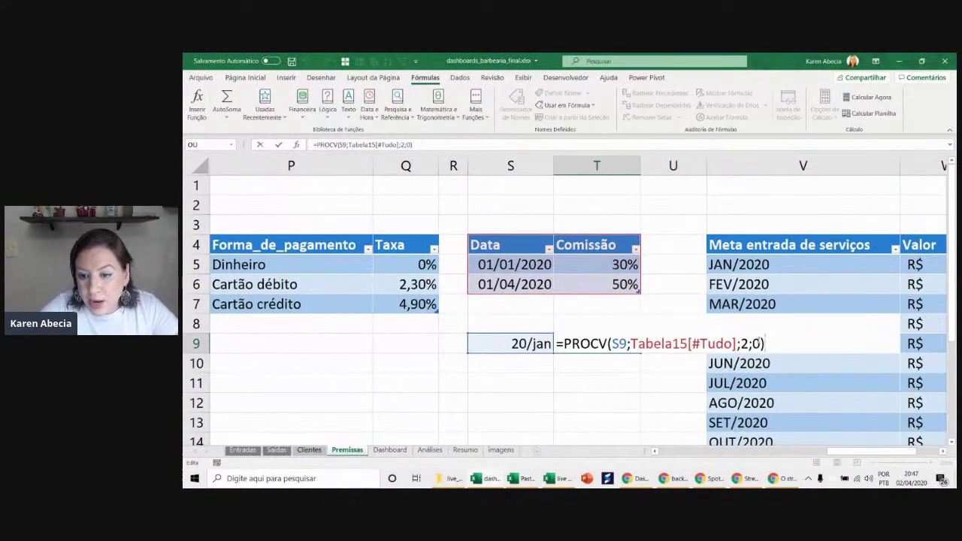
double_click(757, 343)
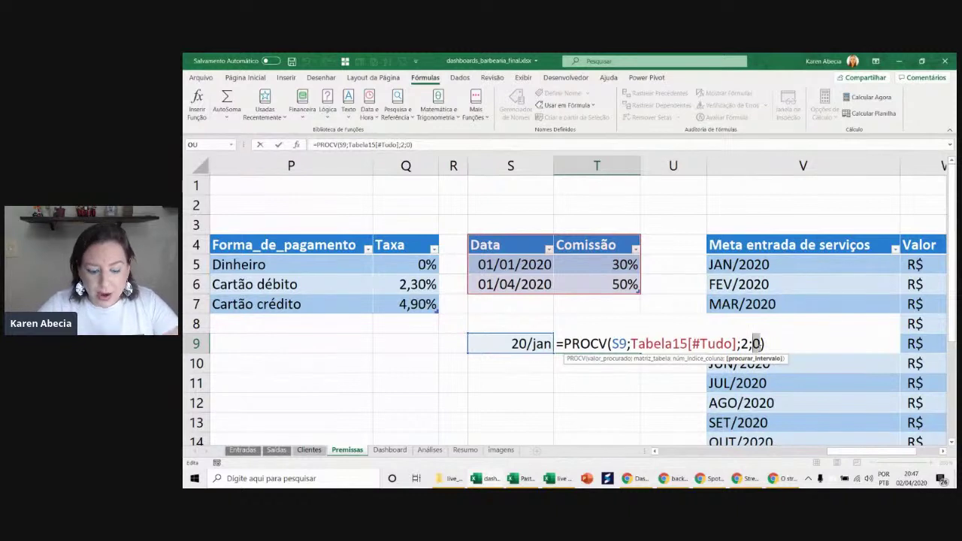
- Change T9 to =PROCV(S9;Tabela15[#Tudo];2;1) so 20/jan returns a 0,3 rate
type("falso")
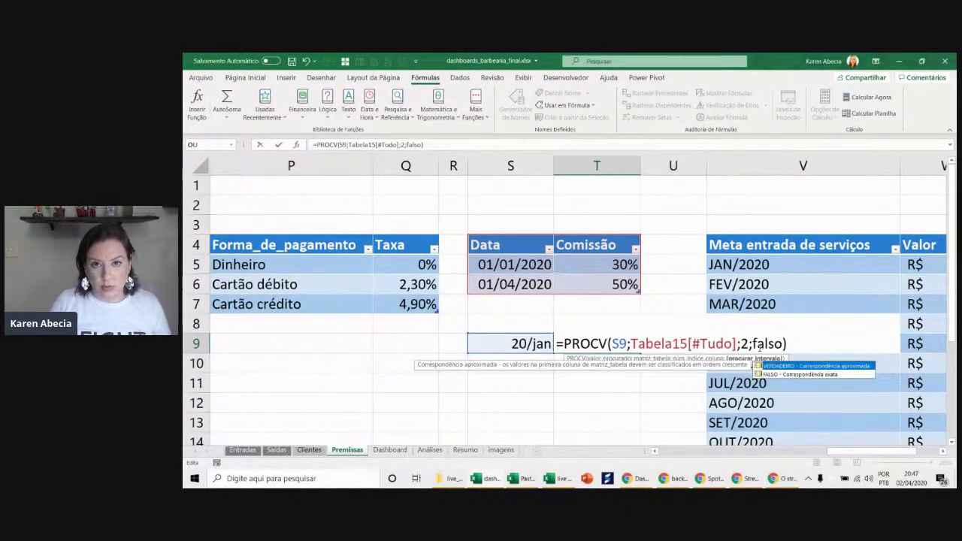
key("BackSpace")
key("BackSpace")
key("BackSpace")
key("BackSpace")
key("BackSpace")
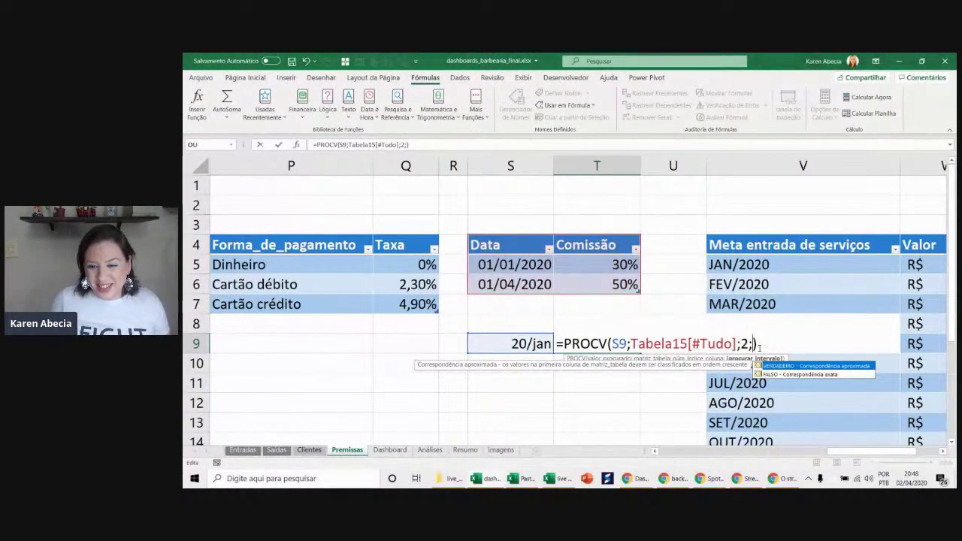
type("0")
key("BackSpace")
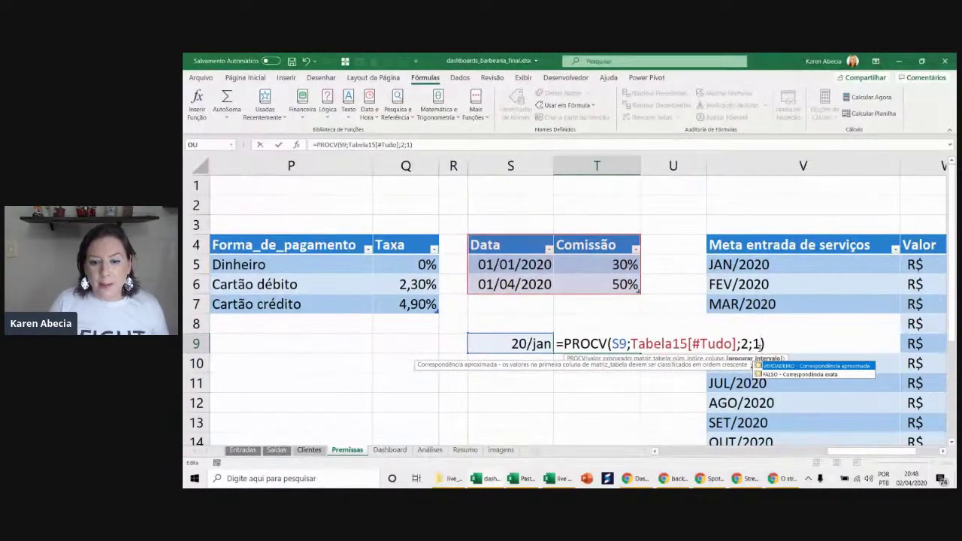
key("Return")
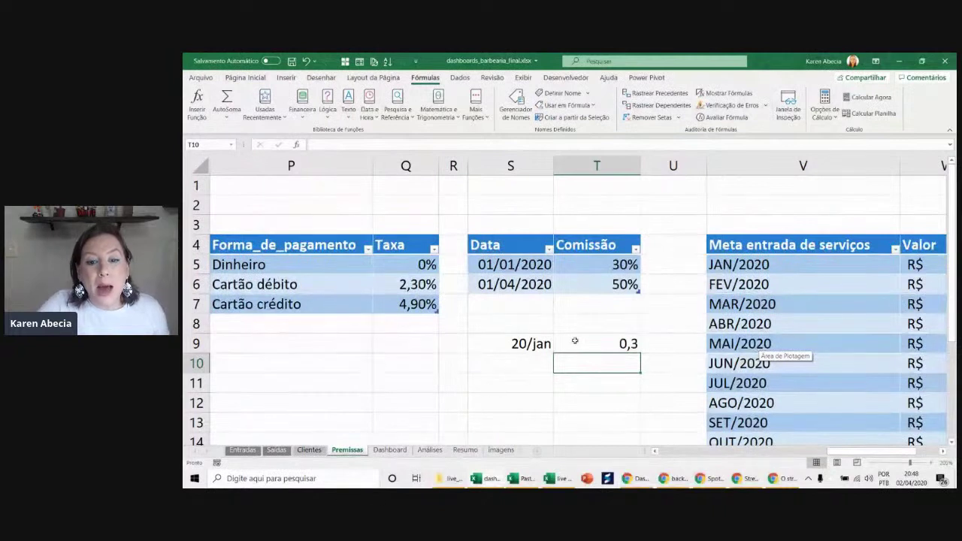
left_click(570, 342)
left_click(245, 77)
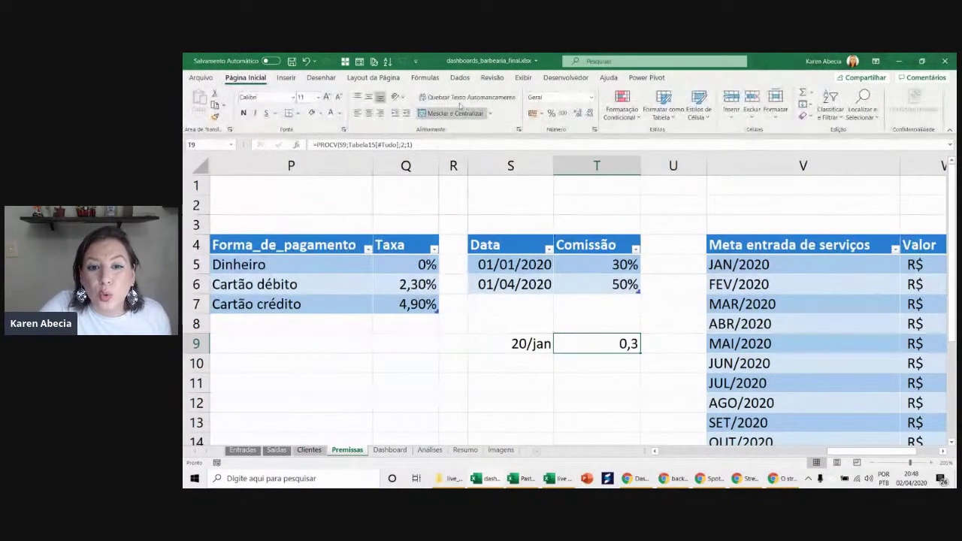
- Format T9 as Porcentagem so the commission shows 30%, reviewing its formula
left_click(553, 113)
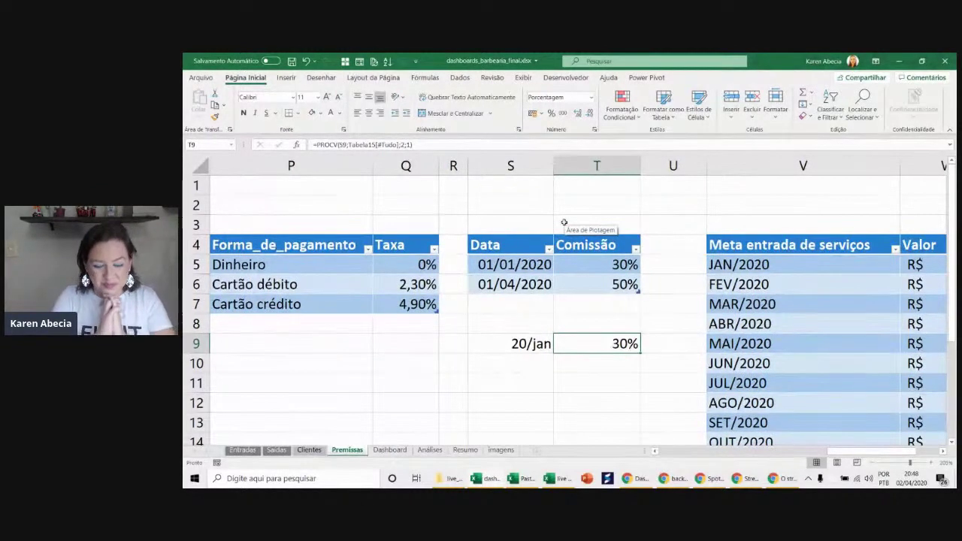
key("F2")
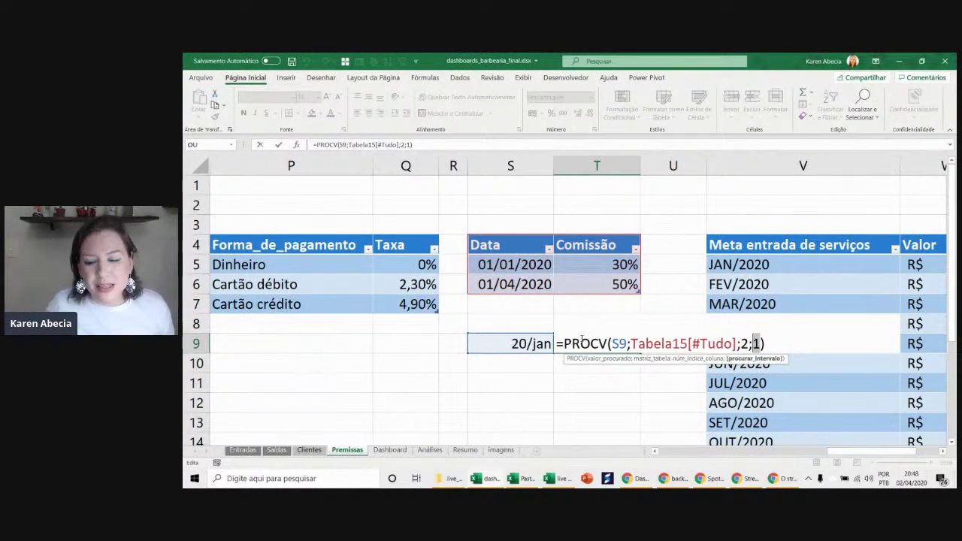
key("Return")
- Change the S9 test date to 02/abr and confirm the lookup returns the 01/04/2020 50% rate
left_click(495, 345)
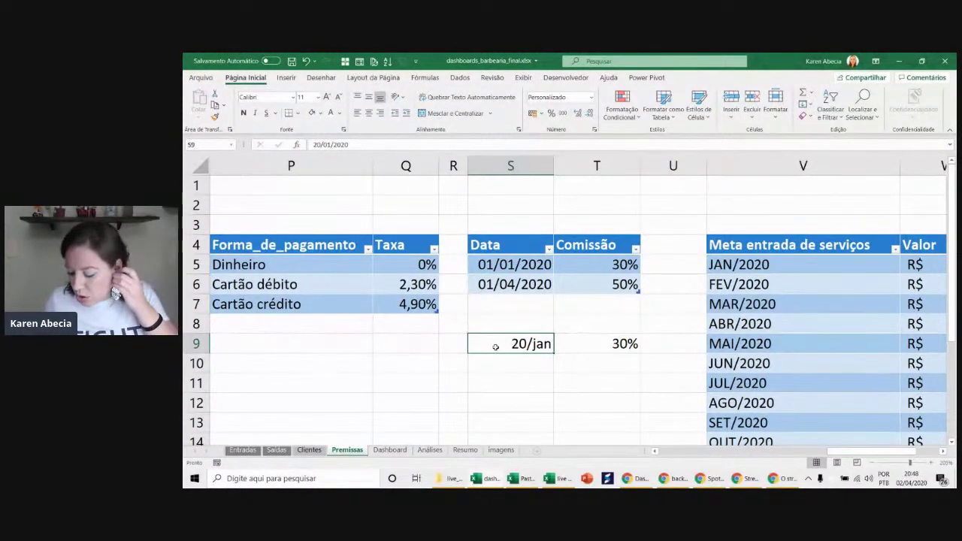
type("2/4")
key("Return")
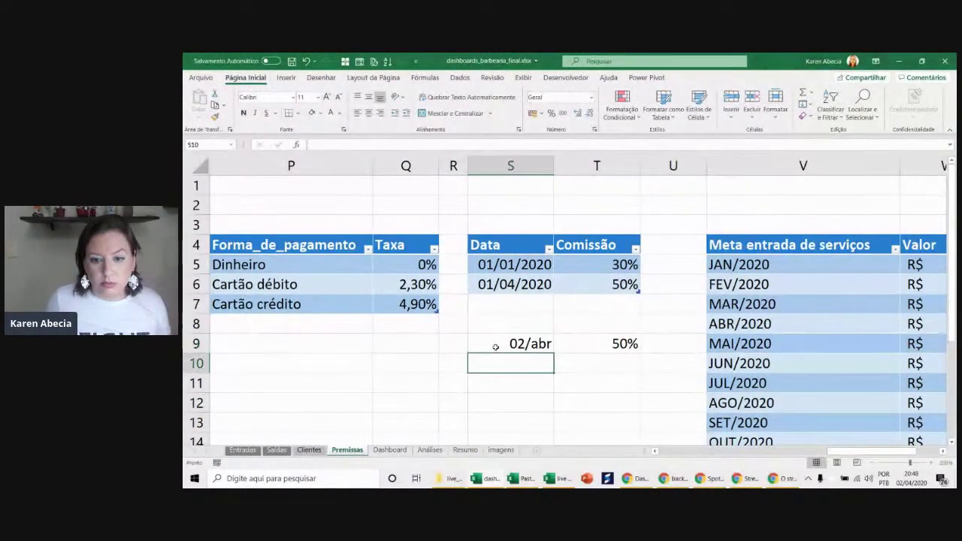
left_click(495, 346)
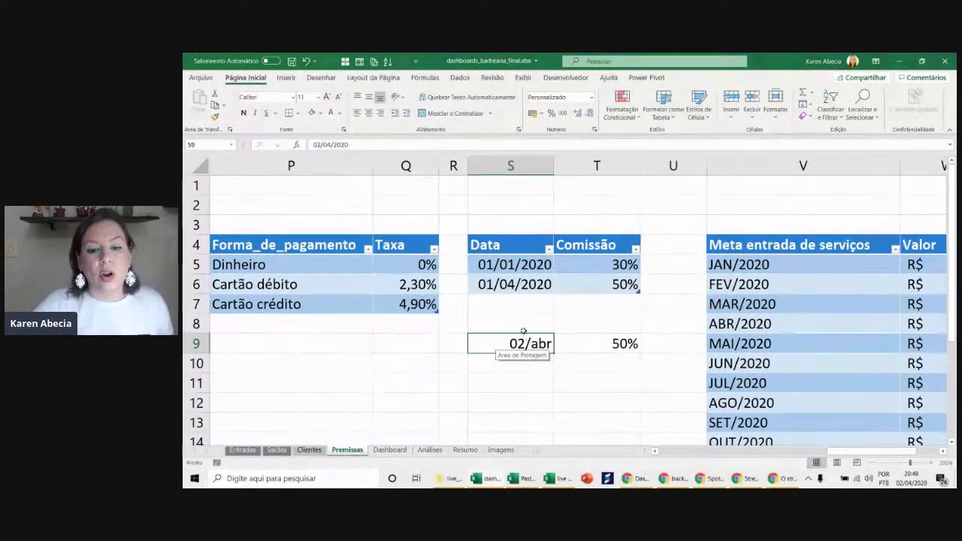
left_click(516, 304)
left_click(572, 303)
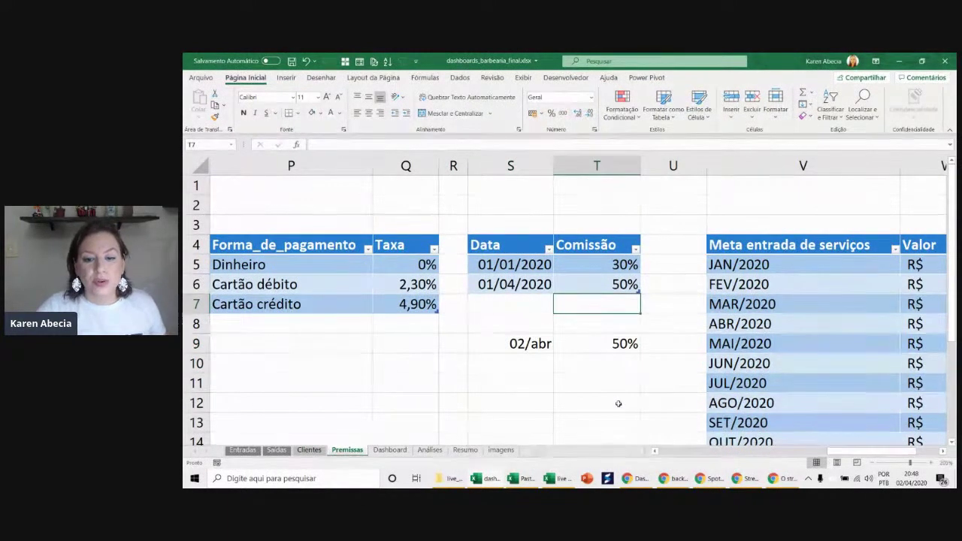
left_click(483, 285)
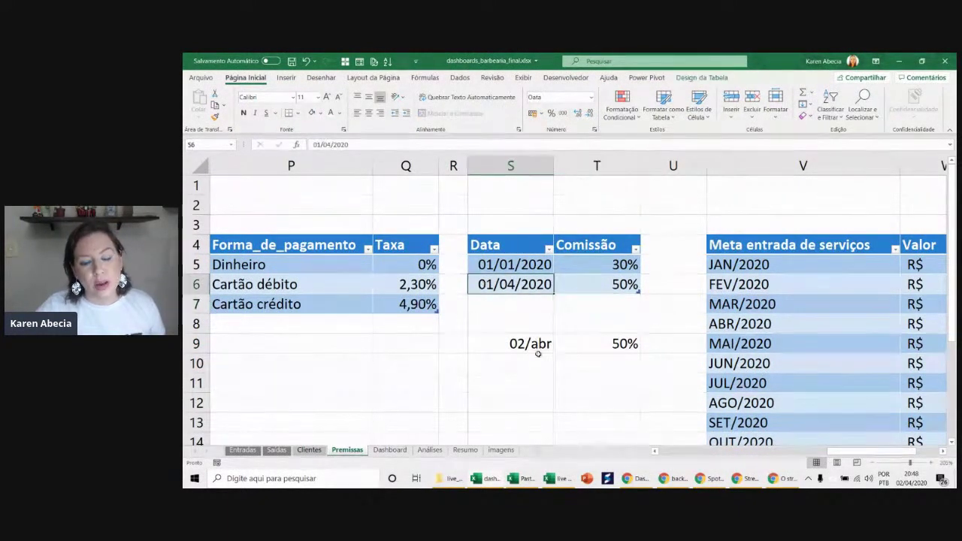
- Clear the S9:T9 test cells and return to the Entradas sheet
left_click(536, 347)
left_click_drag(534, 345, 574, 343)
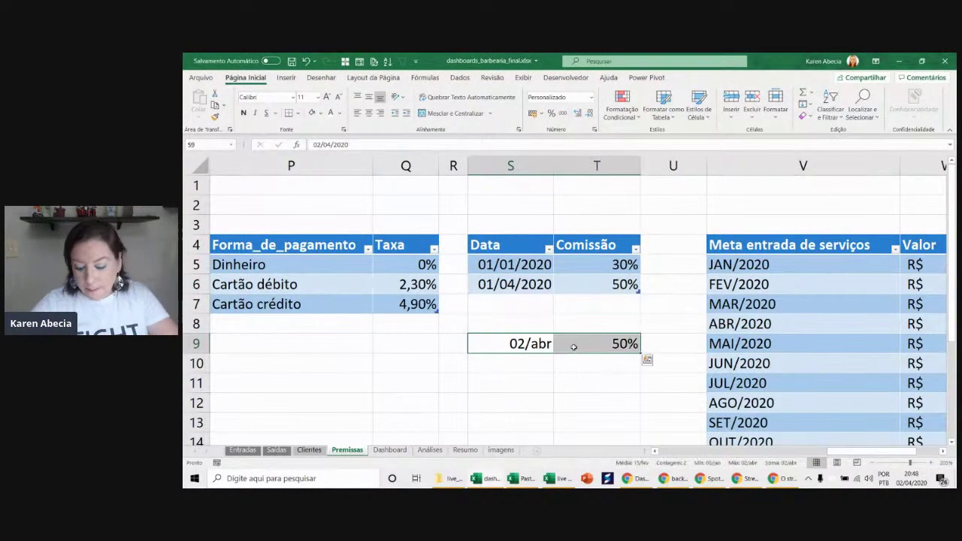
key("Delete")
left_click(242, 449)
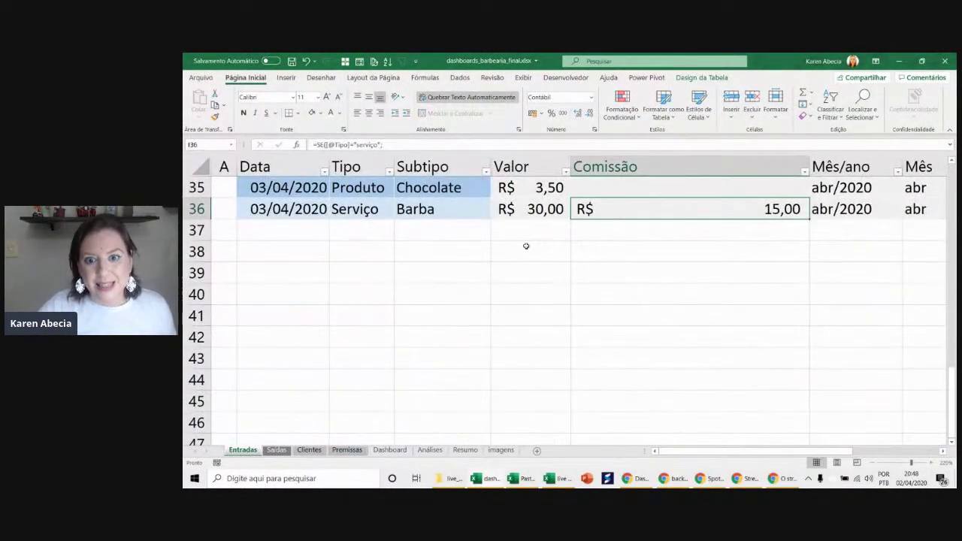
- Replace the VERDADEIRO match argument in the I36 commission formula with 1
double_click(605, 211)
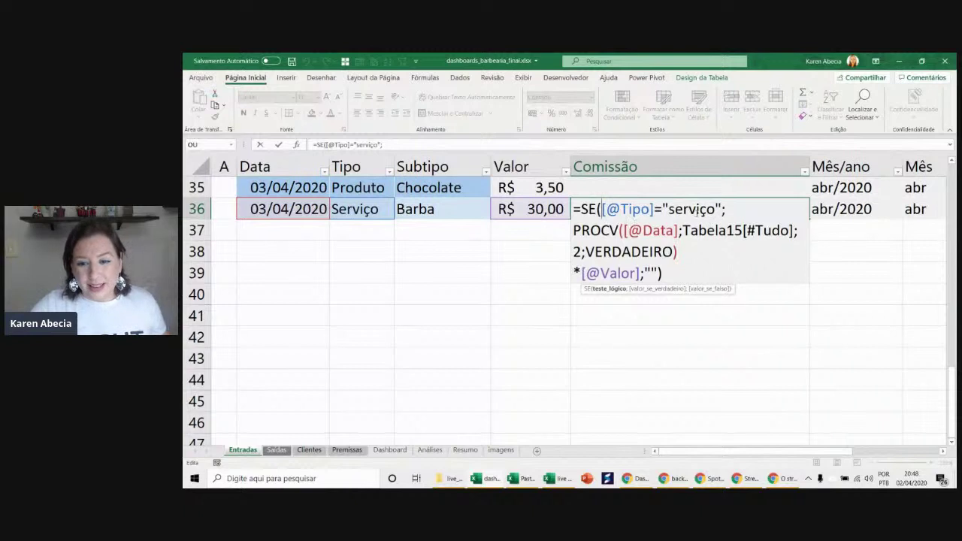
mouse_move(575, 230)
left_mouse_down()
mouse_move(669, 231)
mouse_move(675, 251)
left_mouse_up()
double_click(656, 252)
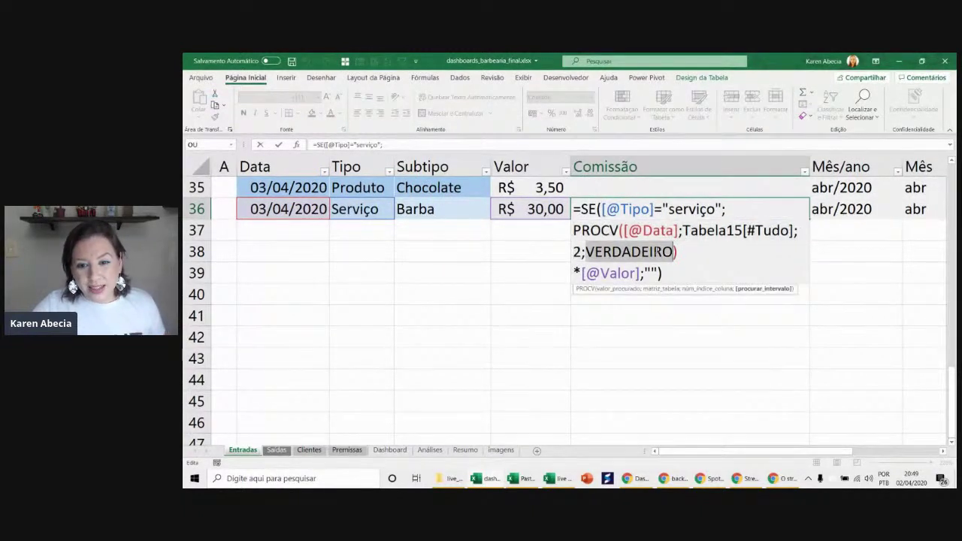
type("1")
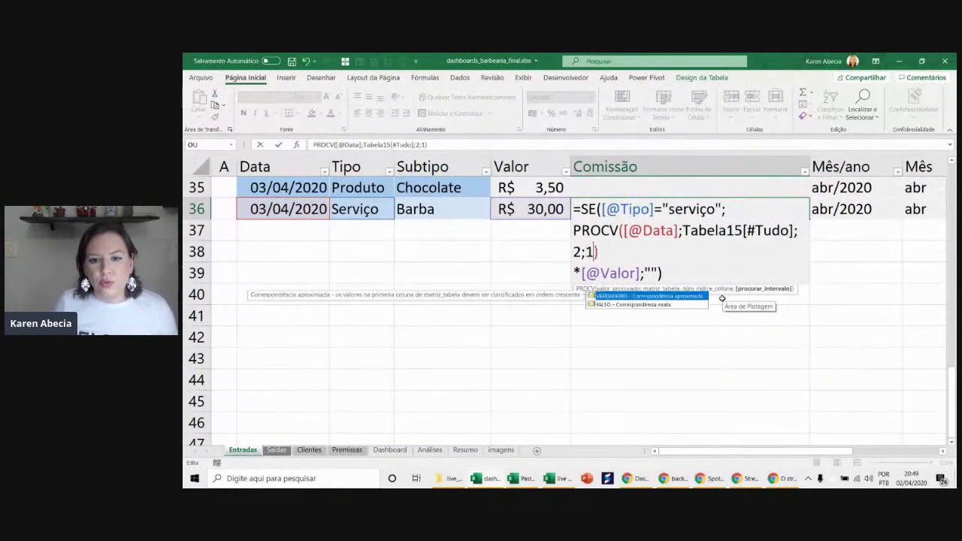
key("Return")
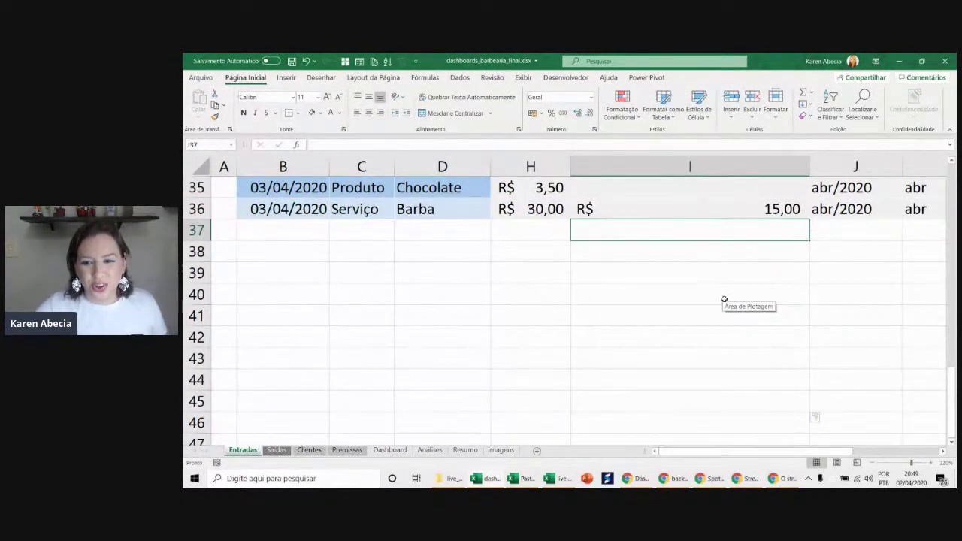
scroll(724, 299, "up", 5)
scroll(724, 299, "down", 6)
scroll(709, 299, "up", 1)
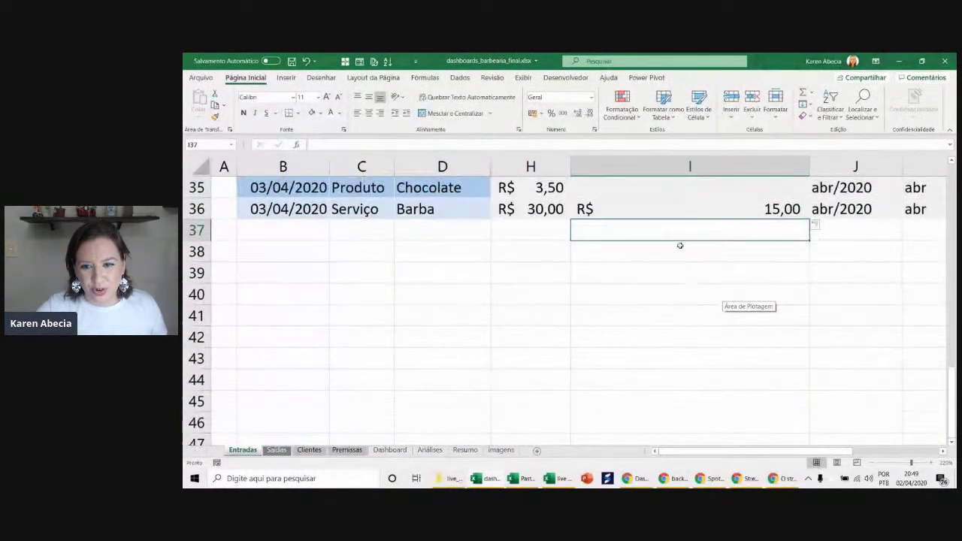
double_click(645, 209)
left_click(637, 256)
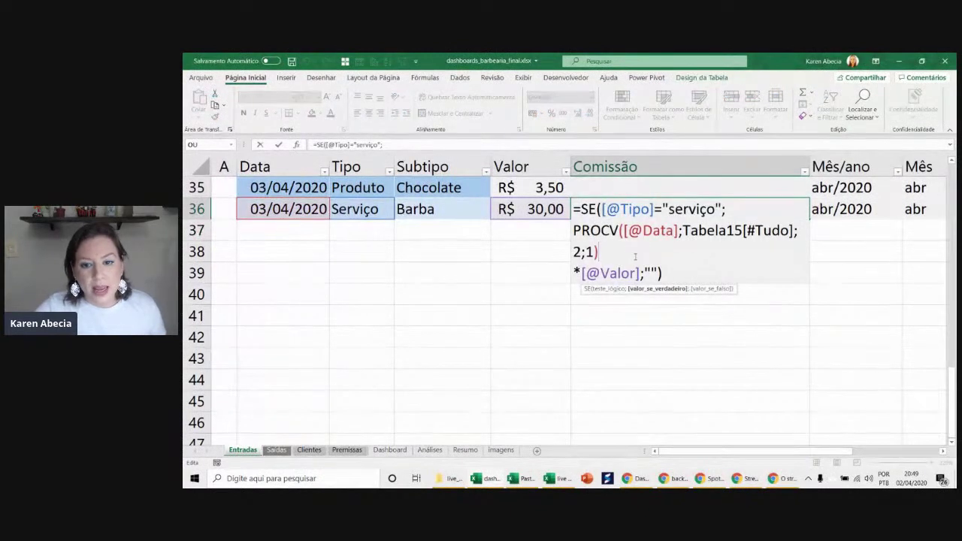
left_click_drag(624, 253, 575, 210)
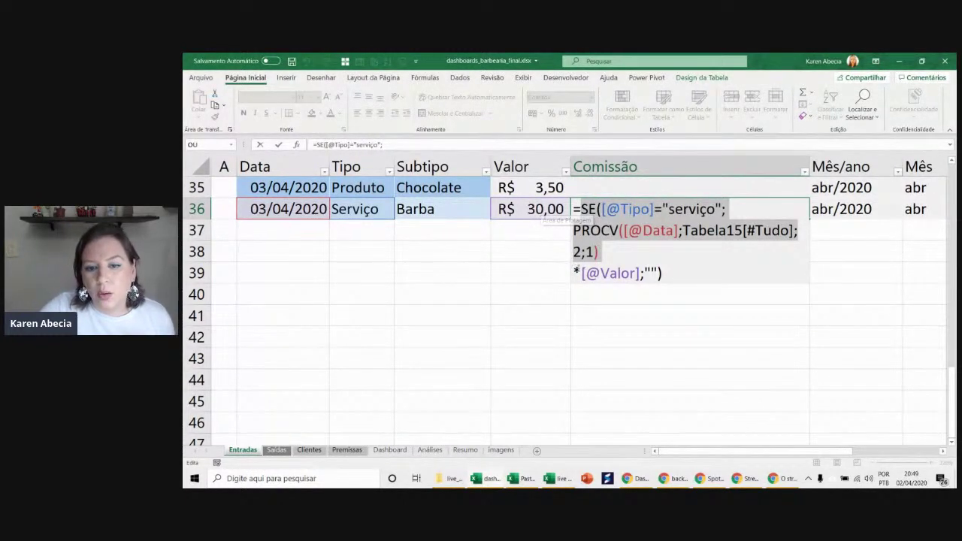
left_click_drag(572, 273, 641, 273)
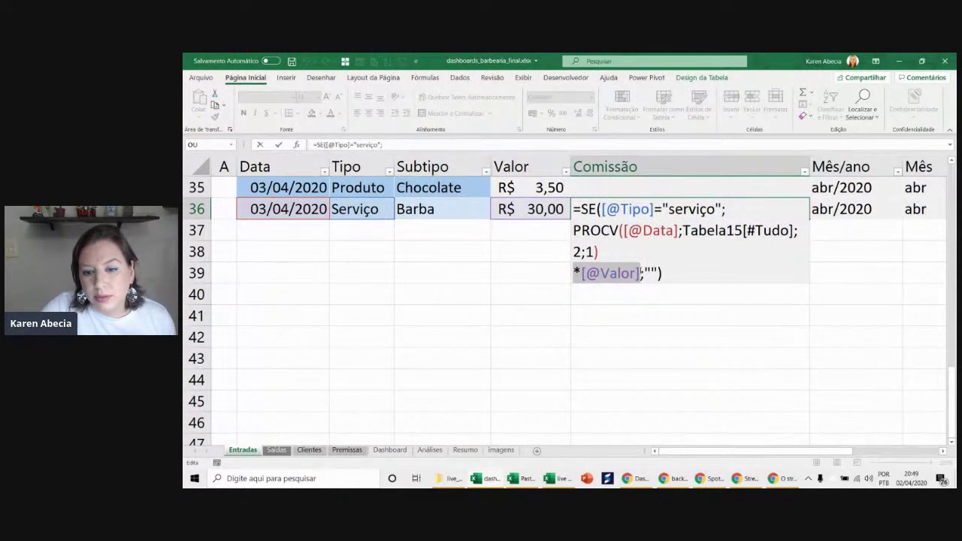
left_click(640, 273)
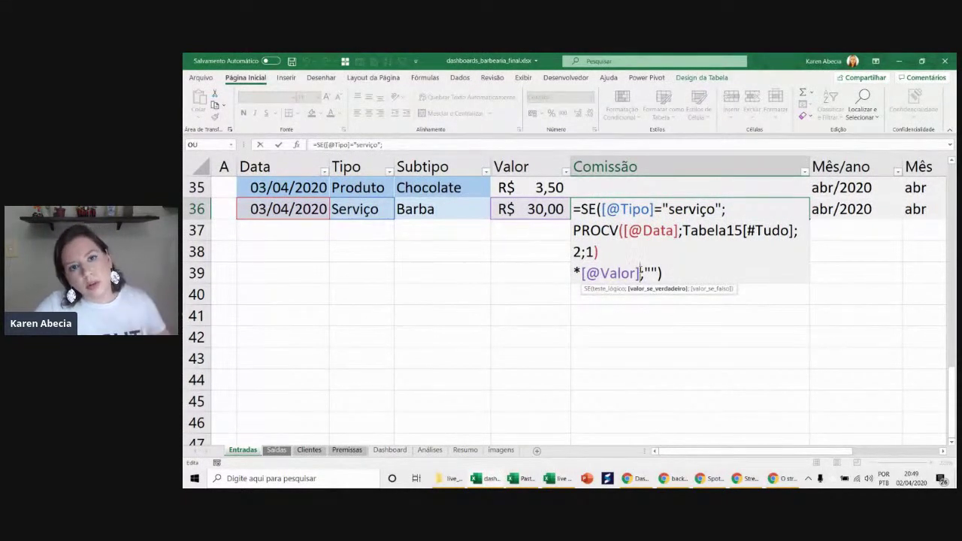
key("shift+Up")
key("shift+Up")
key("shift+Up")
key("shift+Home")
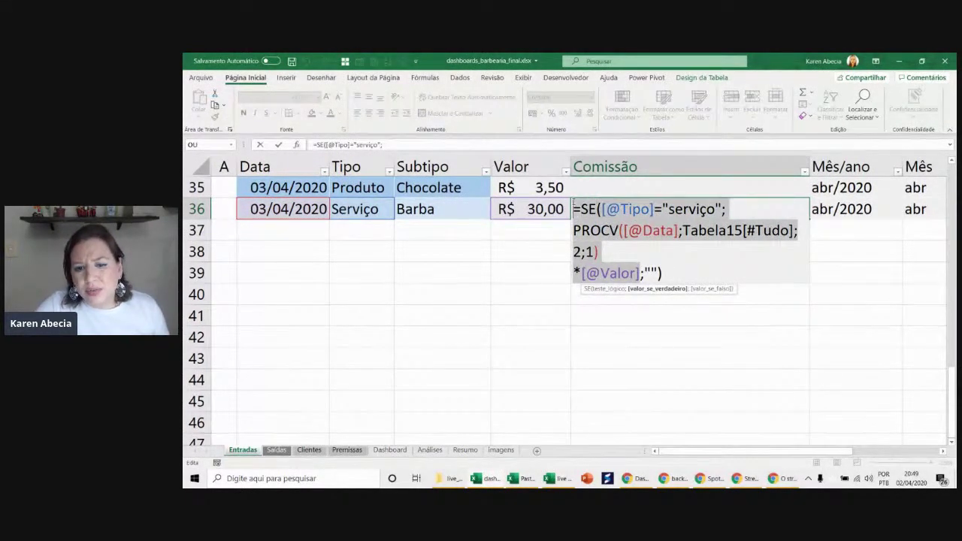
left_click_drag(644, 273, 657, 273)
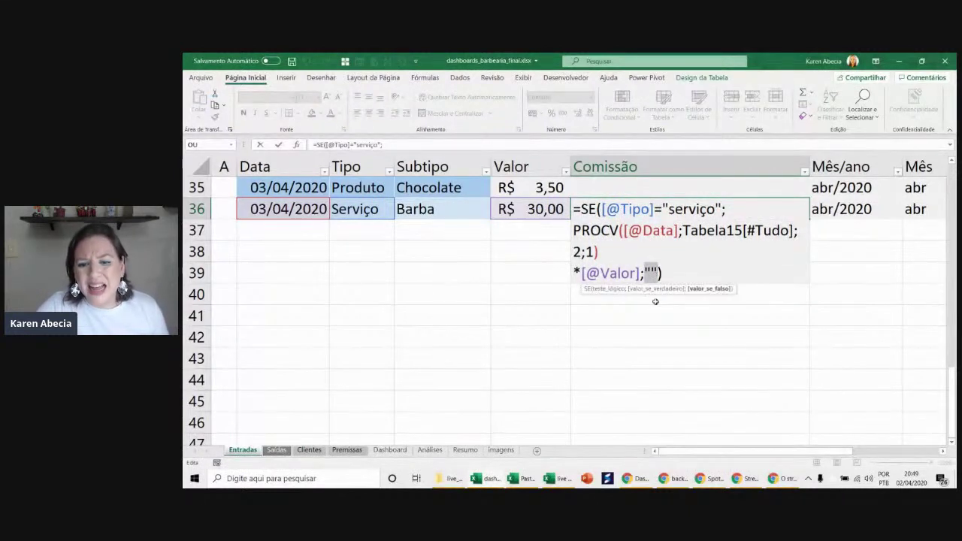
type("0")
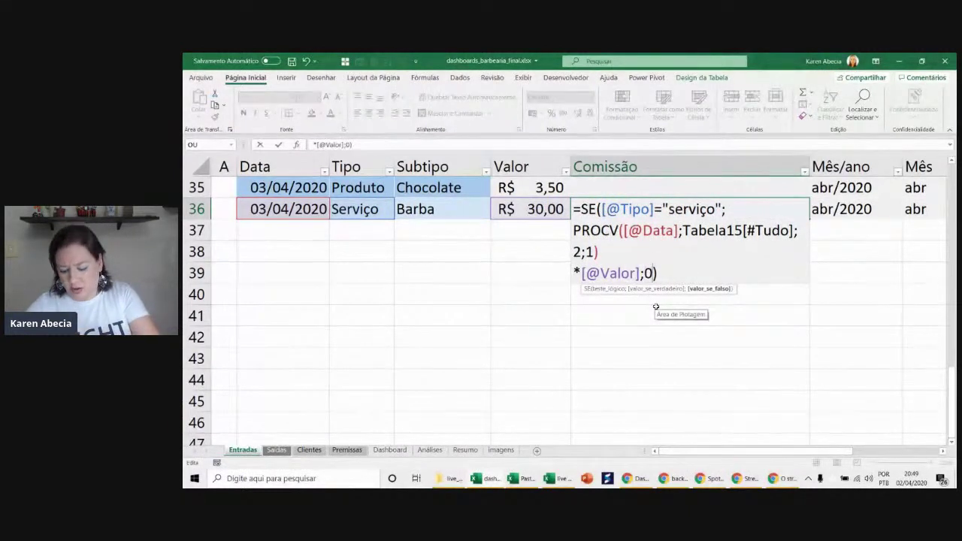
key("Return")
- Check the row-35 Comissão result, then scroll right to inspect its Mês/ano formula
scroll(655, 307, "up", 1)
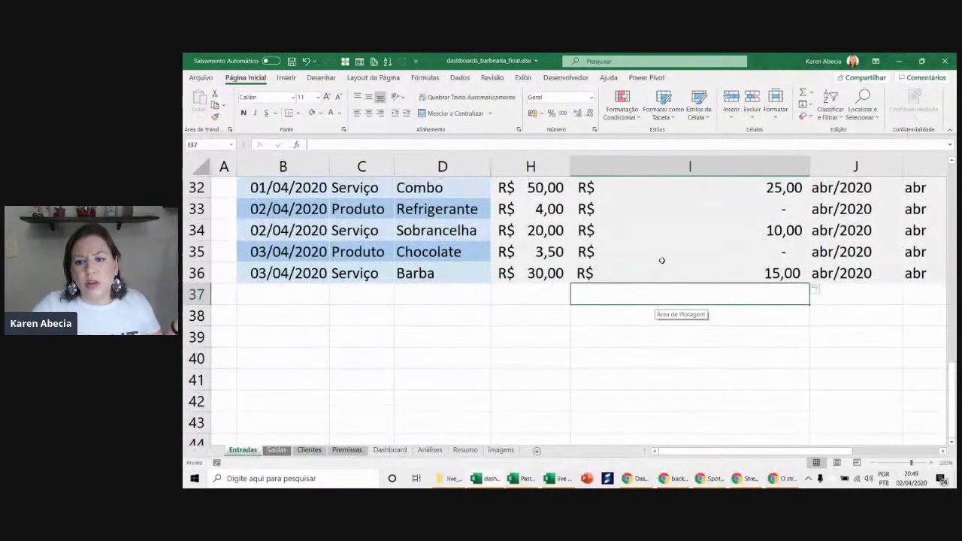
left_click(662, 255)
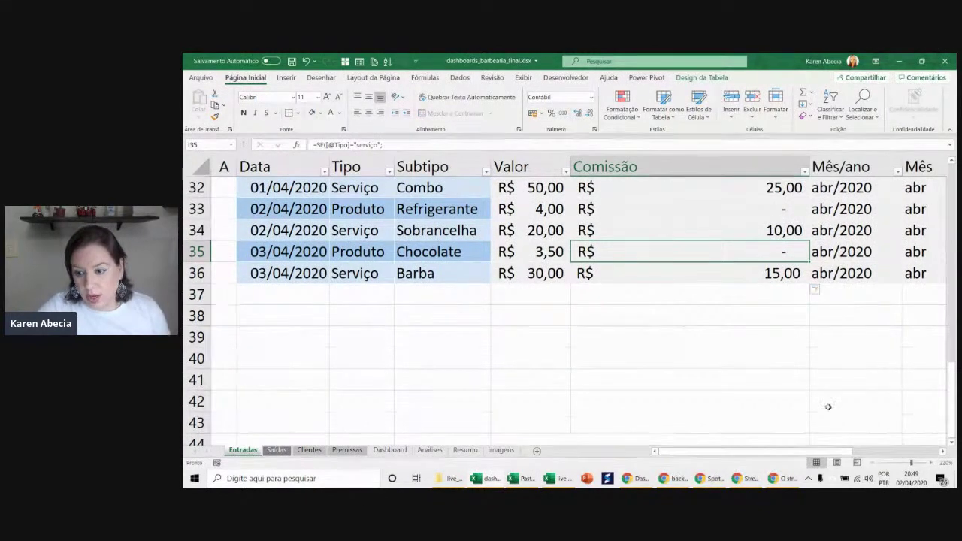
left_click(943, 451)
left_click(942, 451)
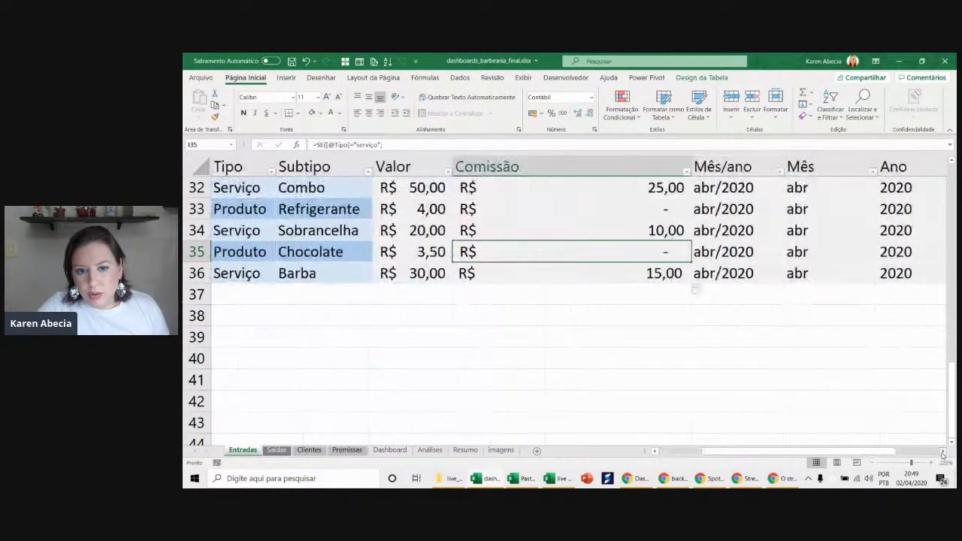
left_click(942, 451)
left_click(943, 451)
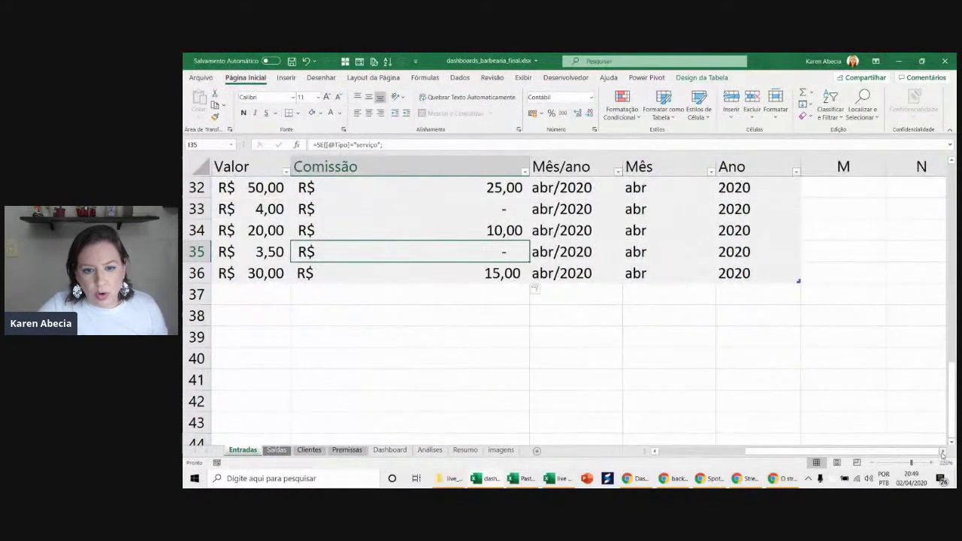
left_click(564, 252)
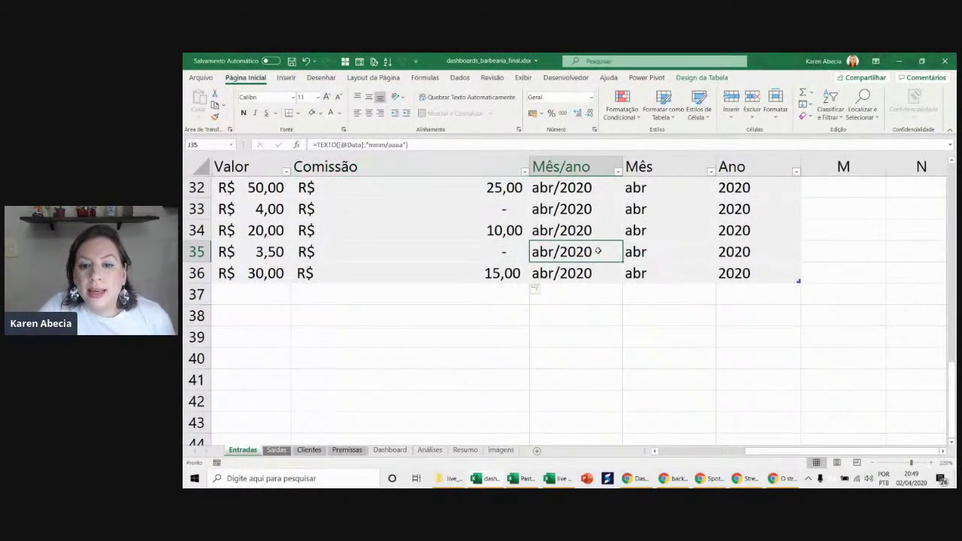
- Review the row 35 Mês/ano, Mês and Ano TEXTO formulas
scroll(598, 251, "up", 2)
scroll(598, 251, "up", 6)
scroll(594, 265, "down", 5)
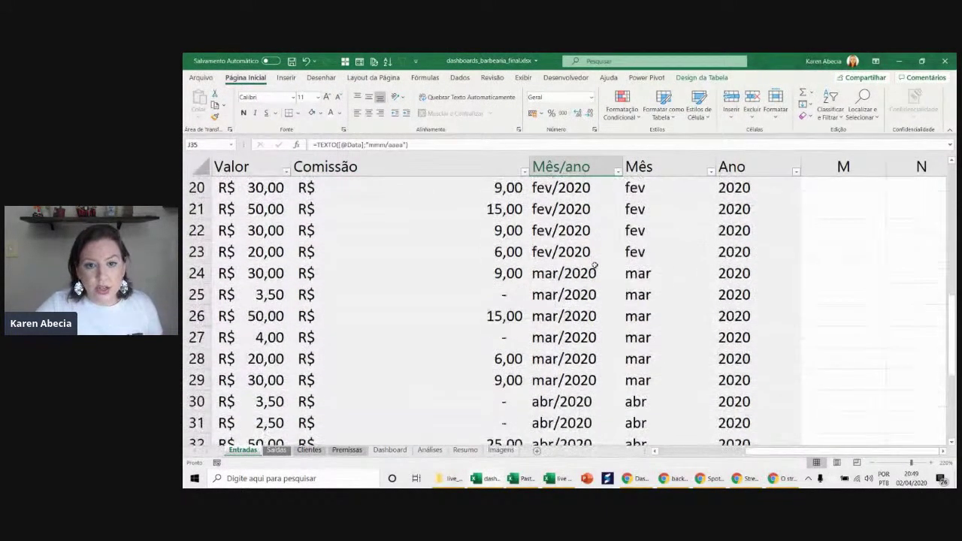
scroll(595, 265, "down", 4)
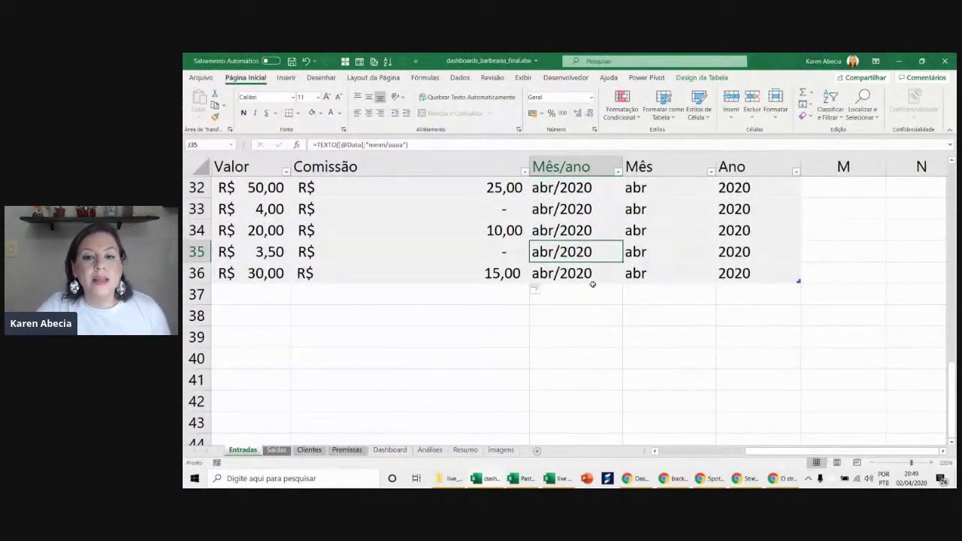
left_click(681, 248)
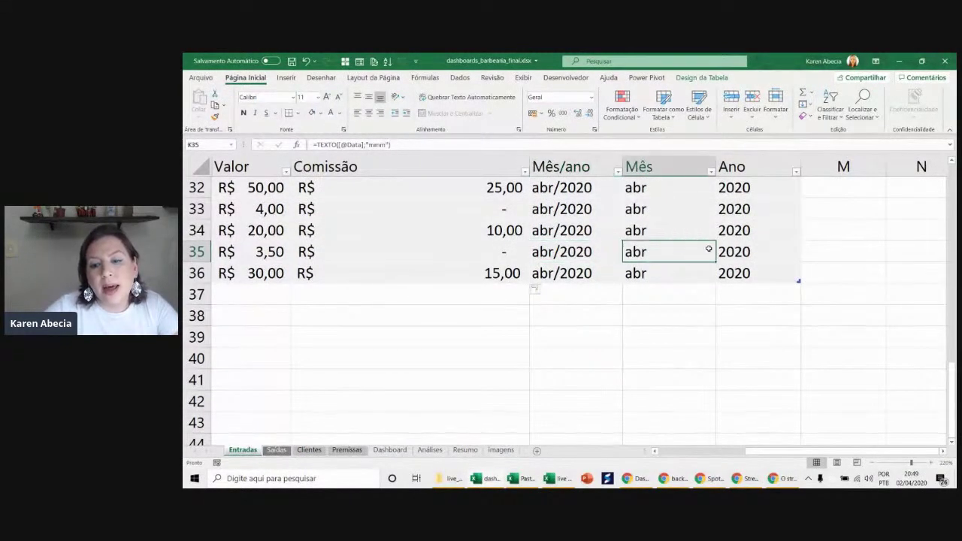
left_click(733, 251)
left_click(673, 251)
left_click(550, 251)
left_click(575, 295)
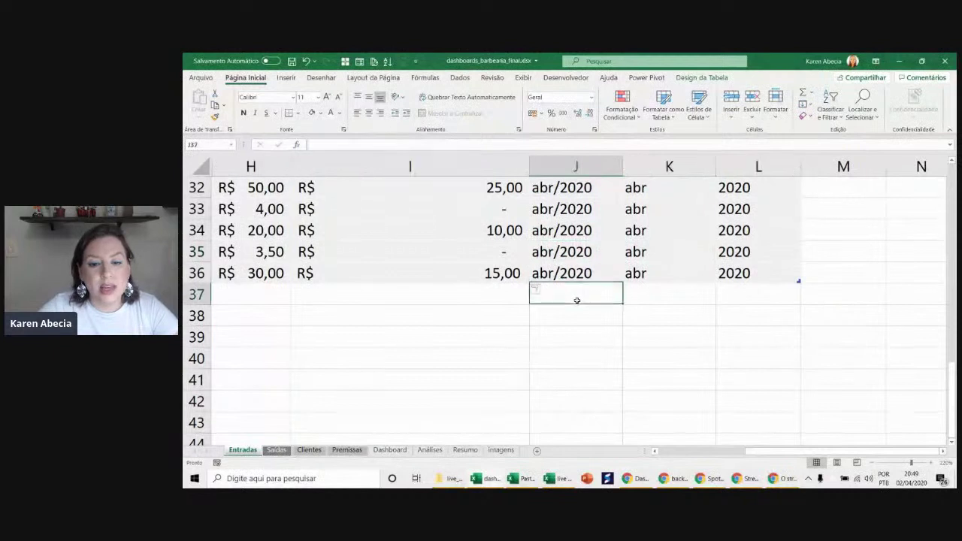
left_click(572, 311)
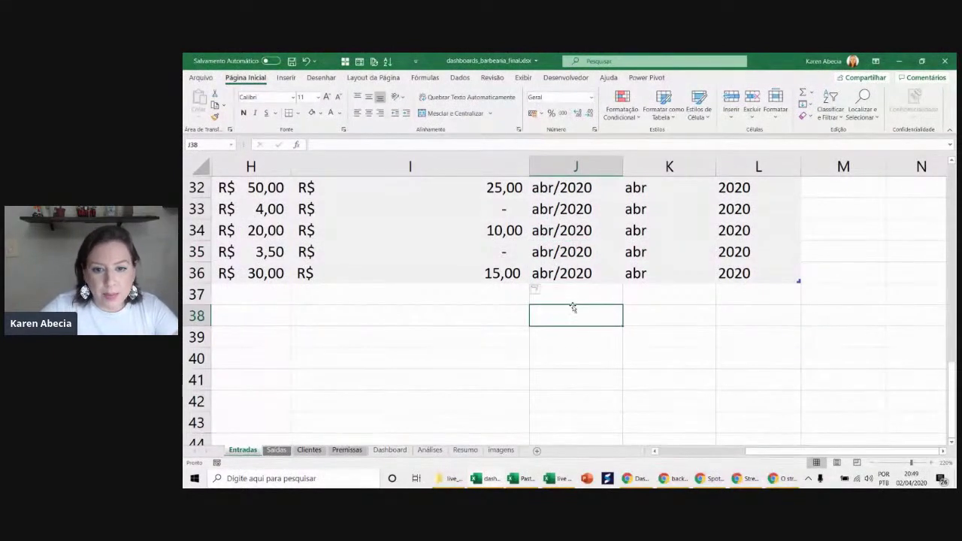
left_click(590, 276)
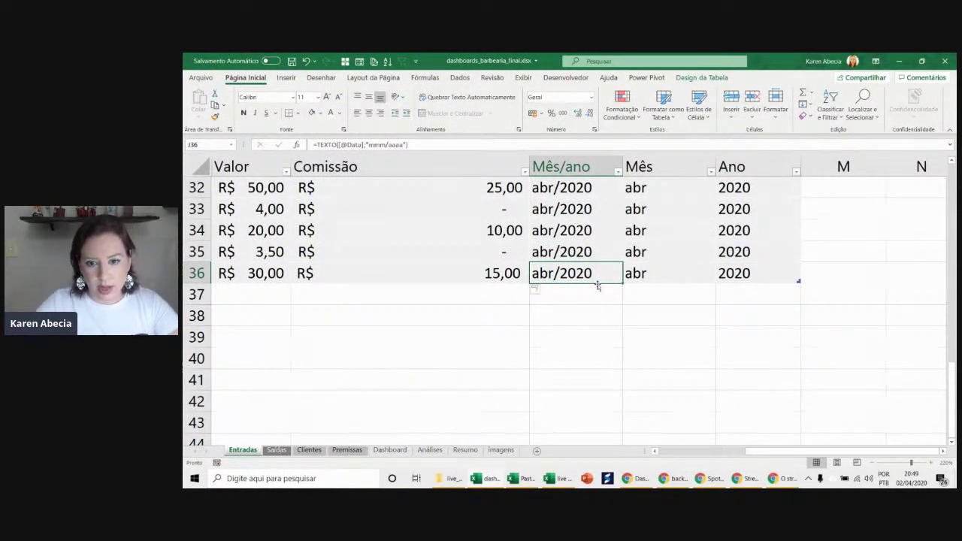
left_click(666, 271)
double_click(666, 270)
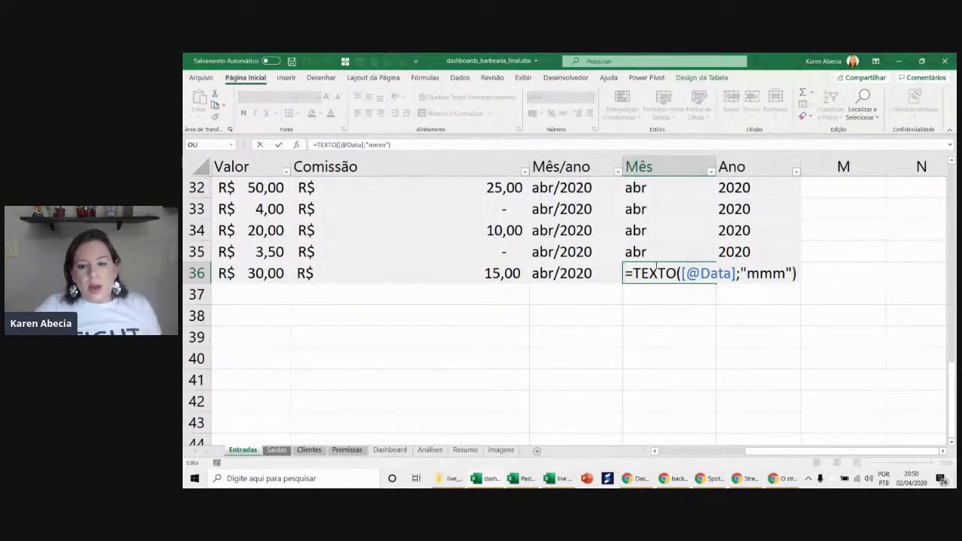
left_click_drag(749, 274, 785, 273)
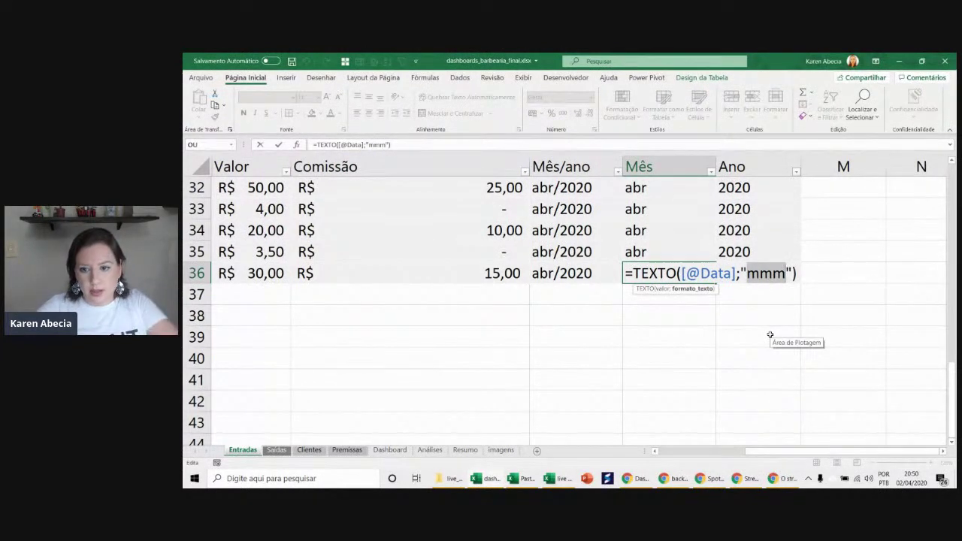
key("Tab")
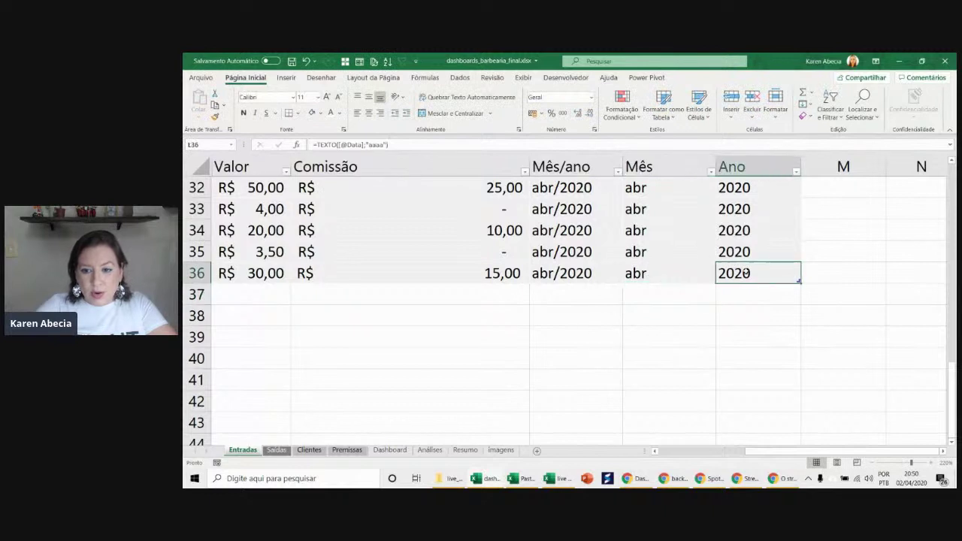
key("F2")
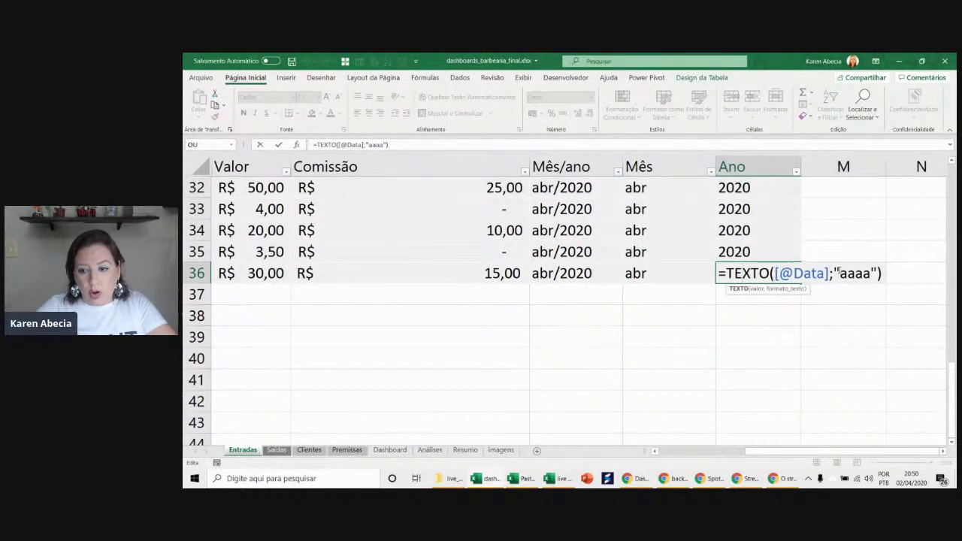
left_click_drag(841, 273, 871, 274)
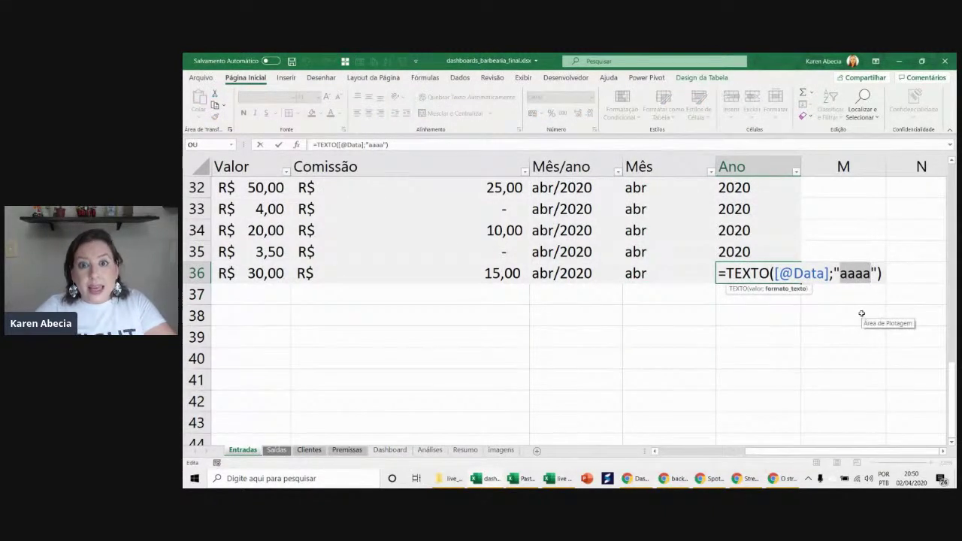
left_click(588, 274)
double_click(588, 273)
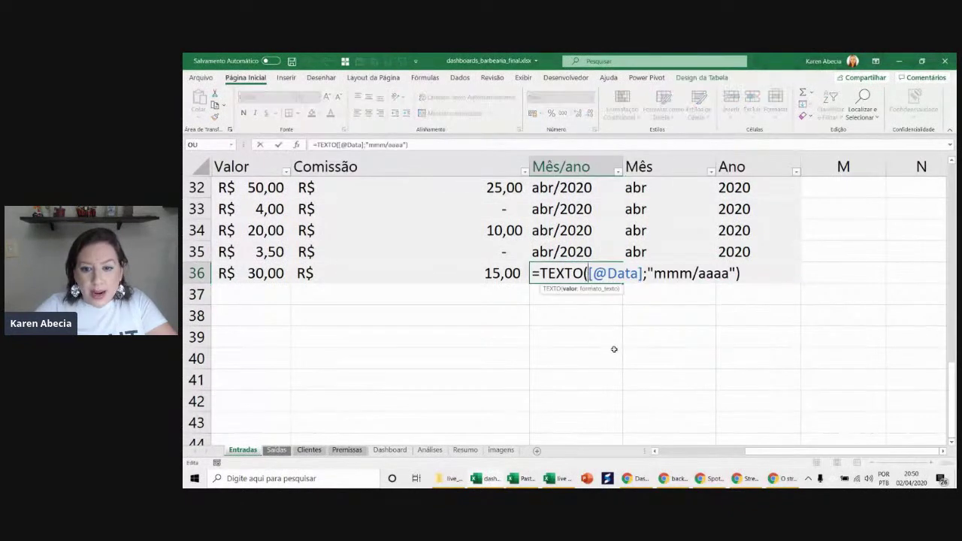
left_click(653, 274)
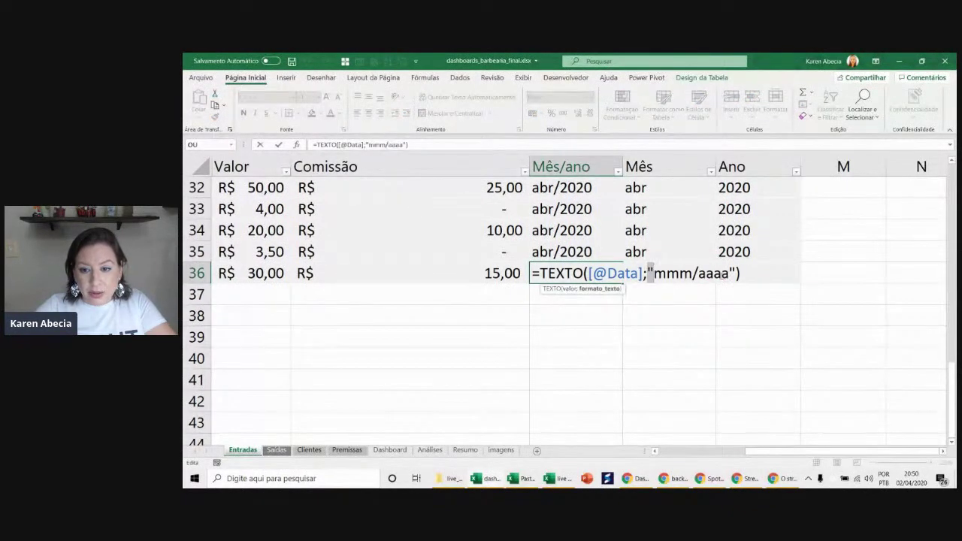
type(")")
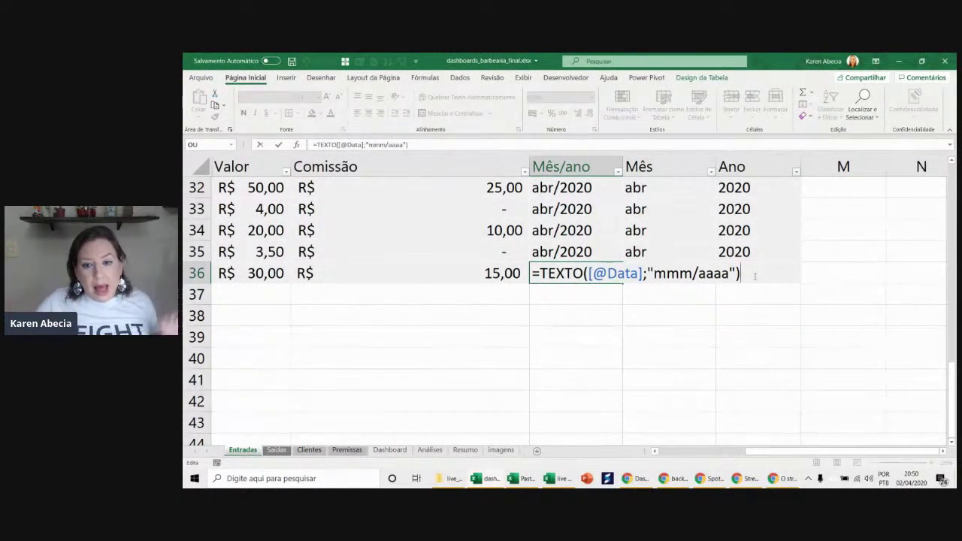
key("Left")
key("Left")
key("shift+Left")
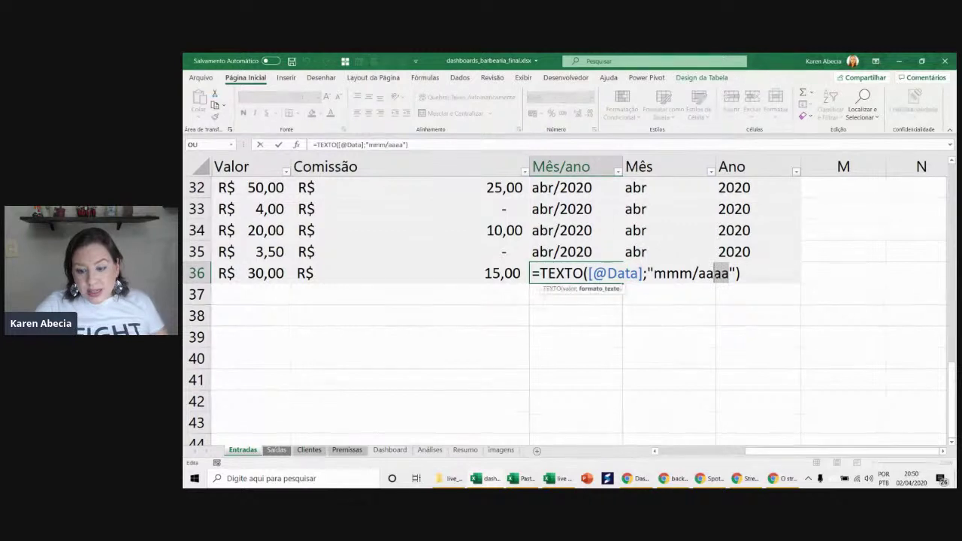
key("BackSpace")
key("Return")
left_click(606, 273)
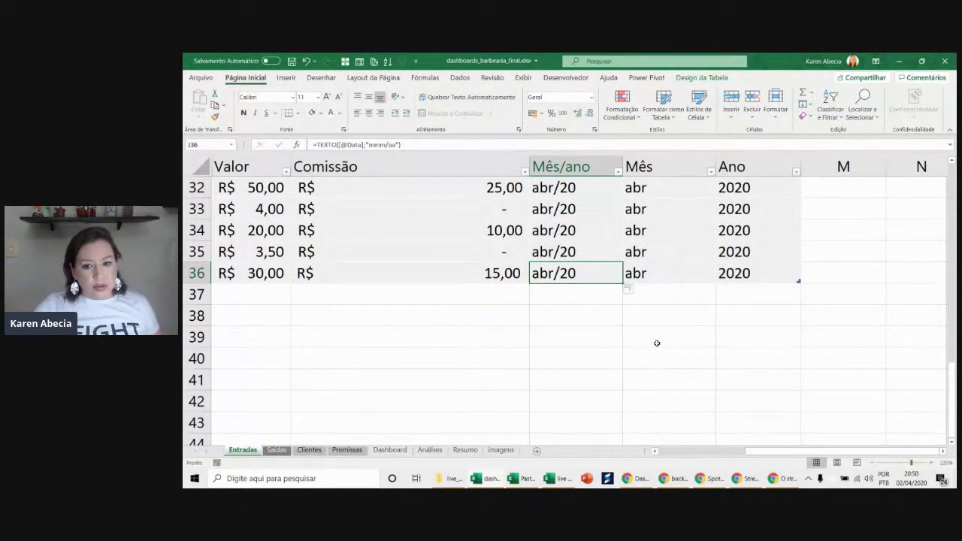
double_click(597, 280)
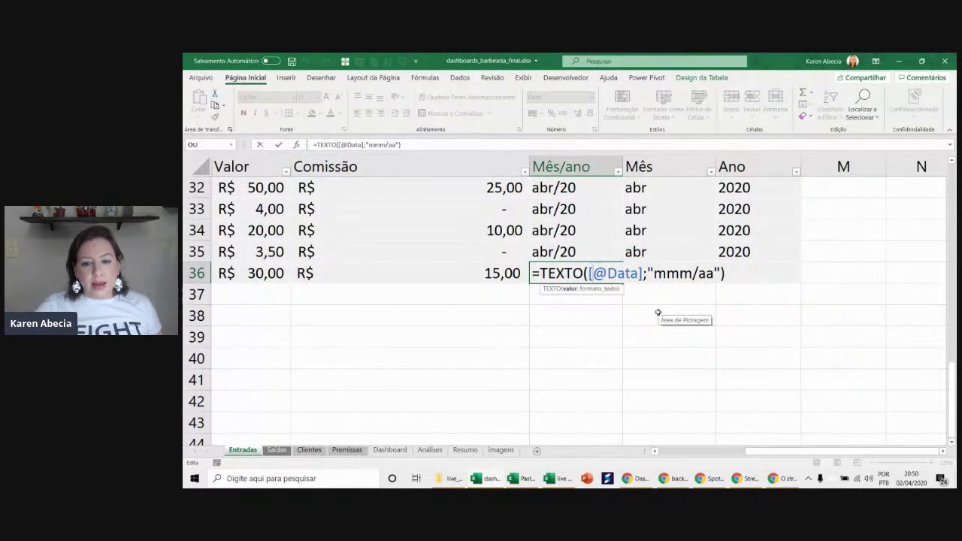
key("Escape")
key("ctrl+z")
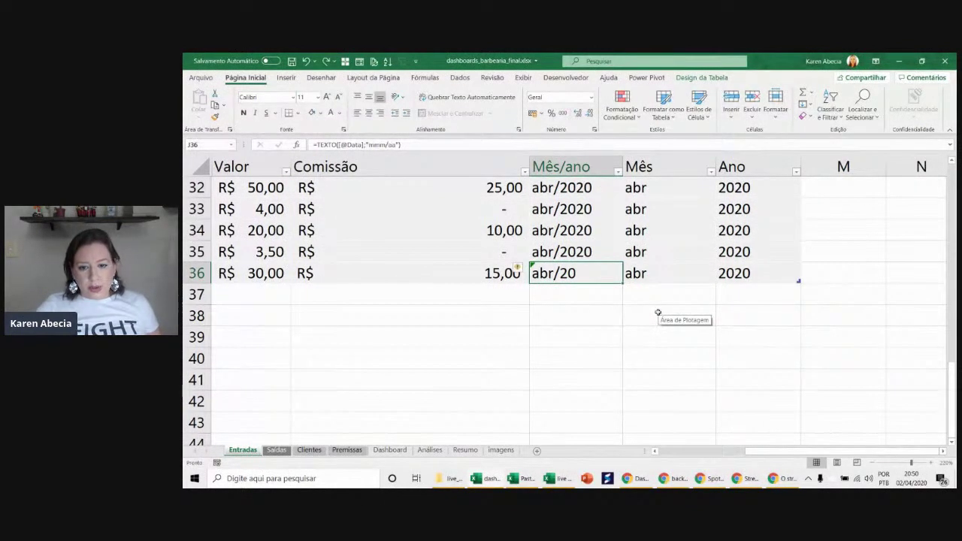
left_click(604, 252)
left_click_drag(622, 262, 623, 284)
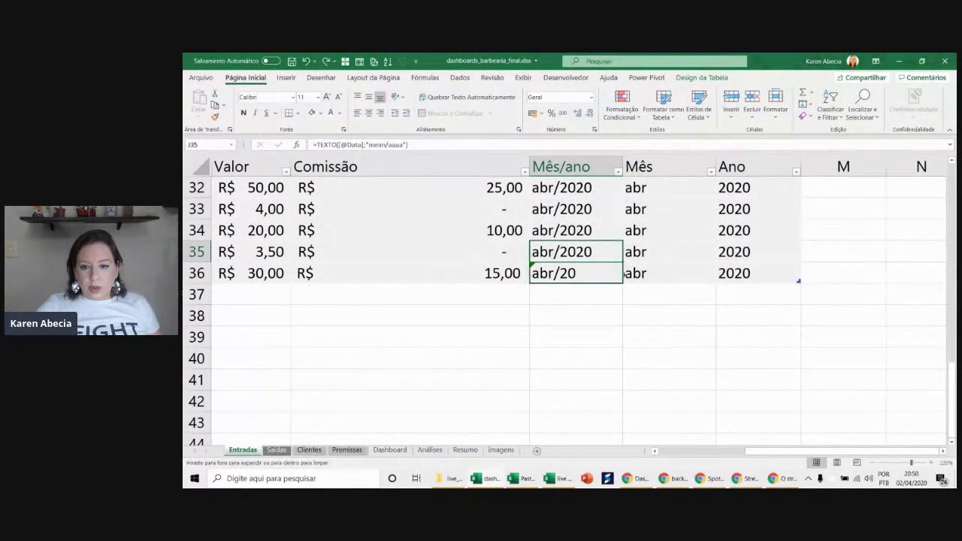
left_click(616, 318)
left_click(740, 252)
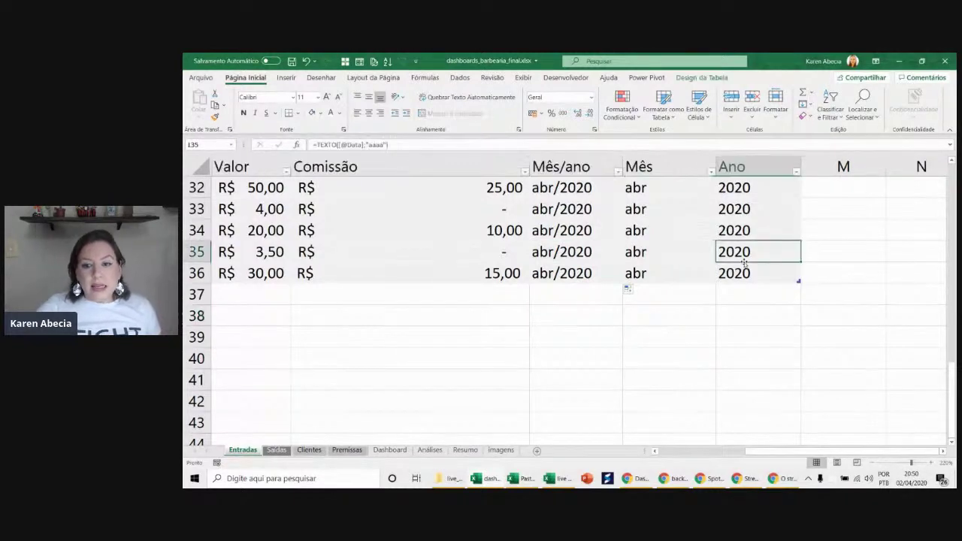
key("ctrl+Up")
key("Left")
key("Left")
key("Left")
key("Left")
key("Left")
key("Left")
key("Left")
key("Down")
key("Down")
key("Down")
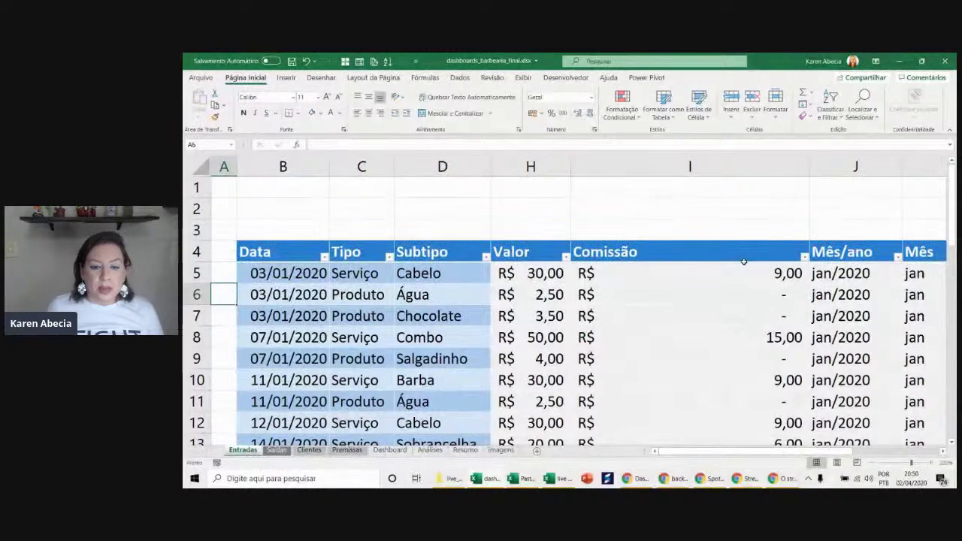
- Select the whole sheet and use Reexibir to bring back hidden columns E–G
key("Right")
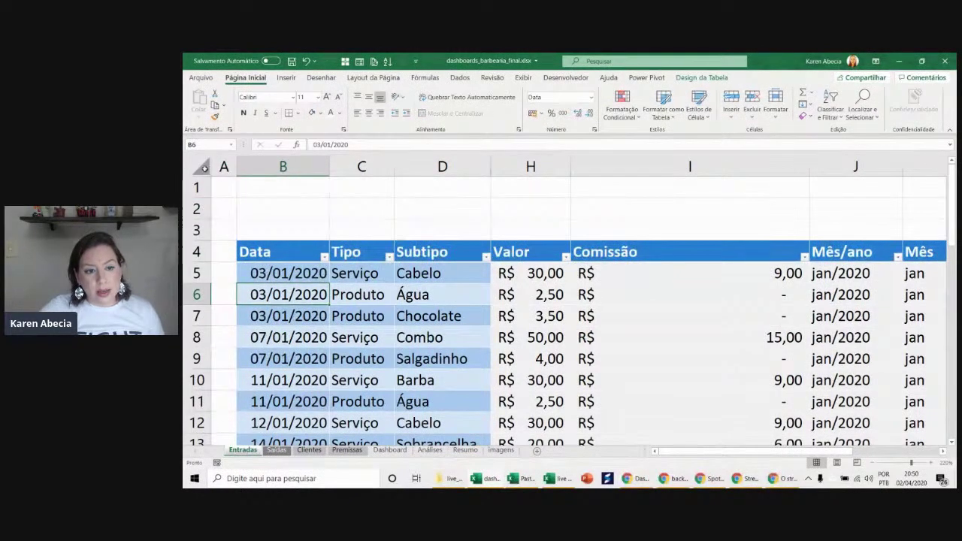
left_click(201, 166)
right_click(512, 166)
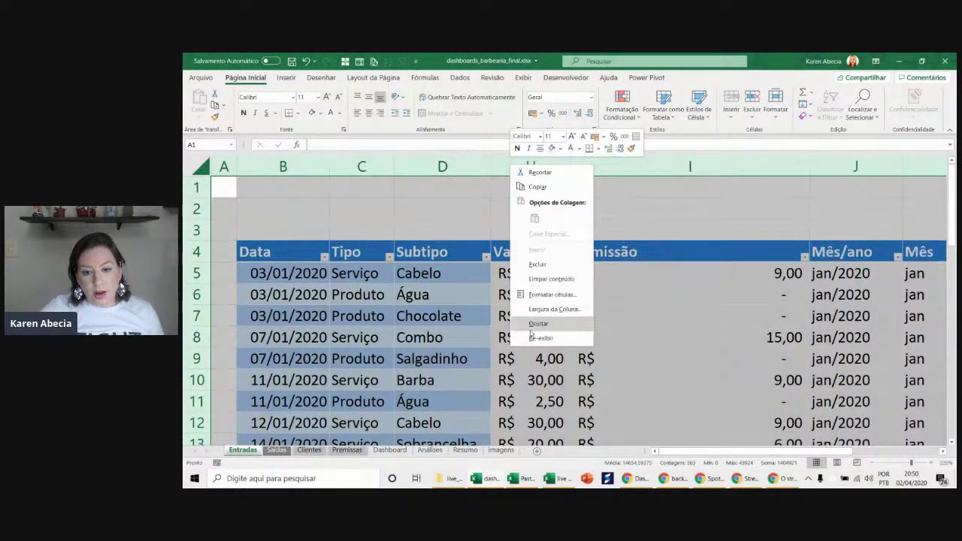
left_click(540, 338)
left_click(516, 313)
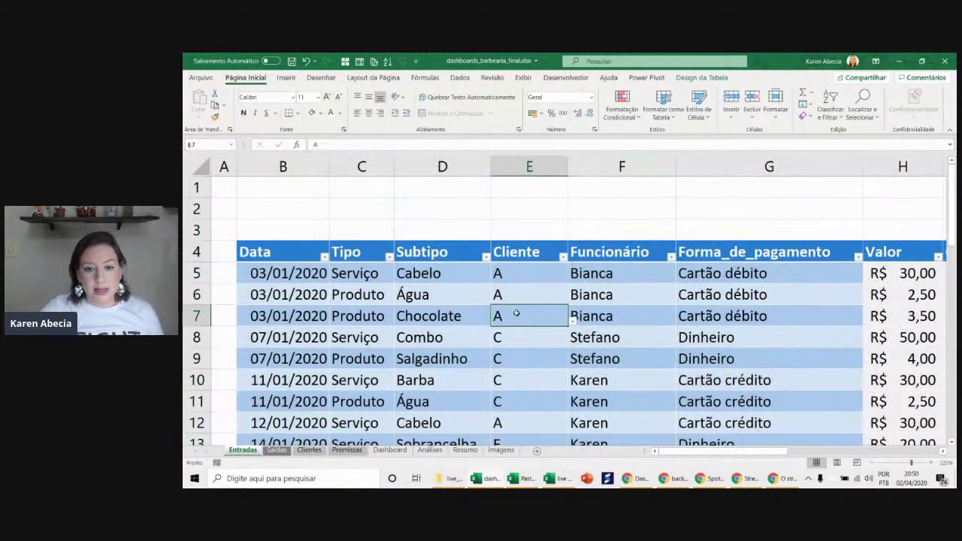
- Check the Produto and Cabelo entries in rows 5–6, then switch windows
left_click(384, 295)
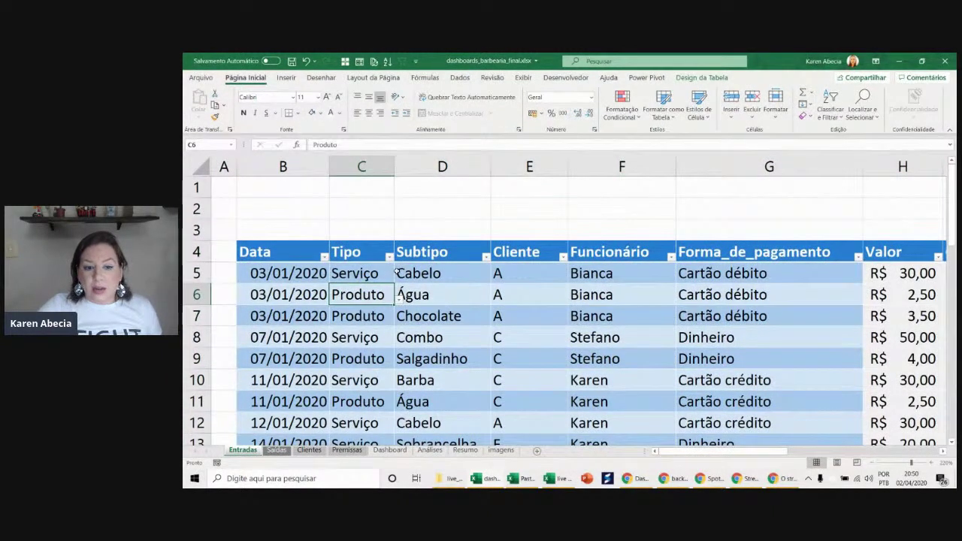
left_click(401, 273)
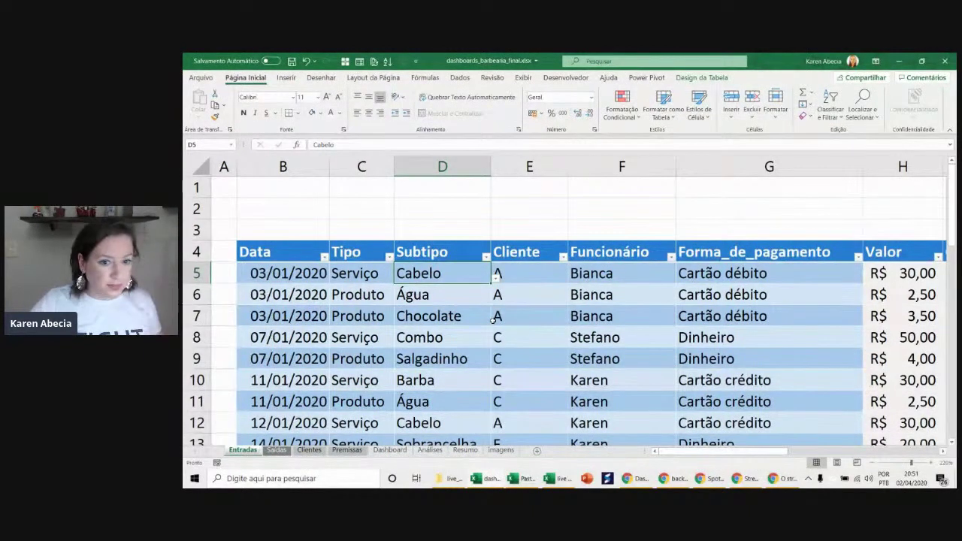
key("alt+Tab")
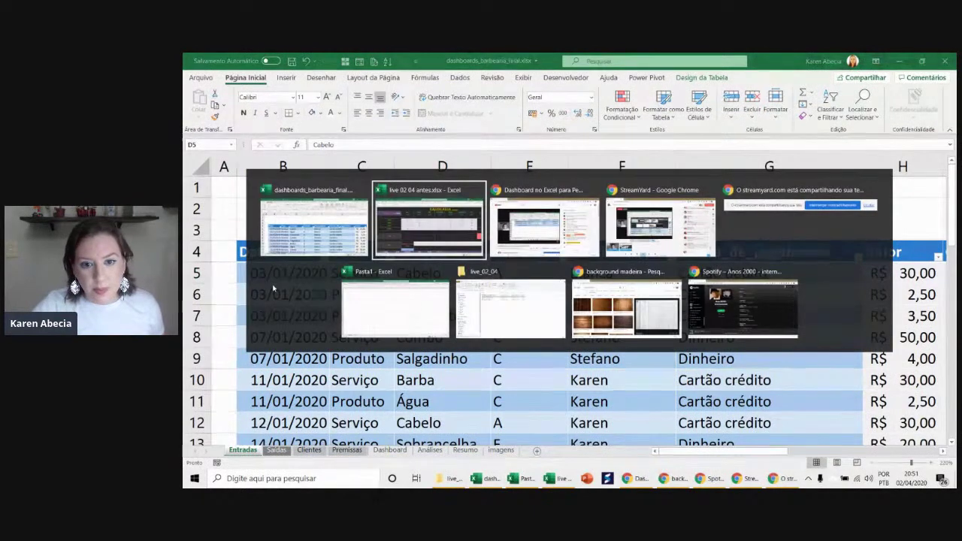
key("alt+Tab")
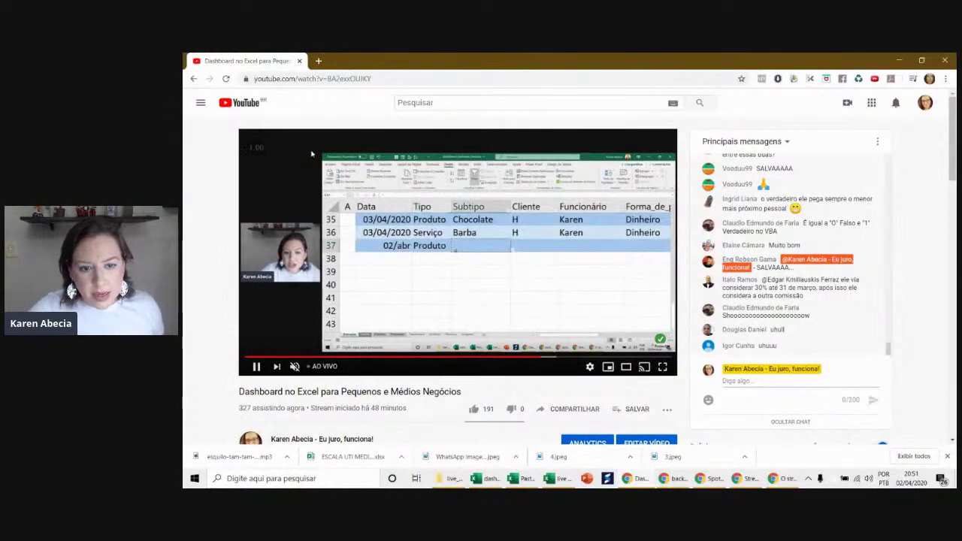
key("alt+Tab")
key("alt+Tab")
key("alt+Tab")
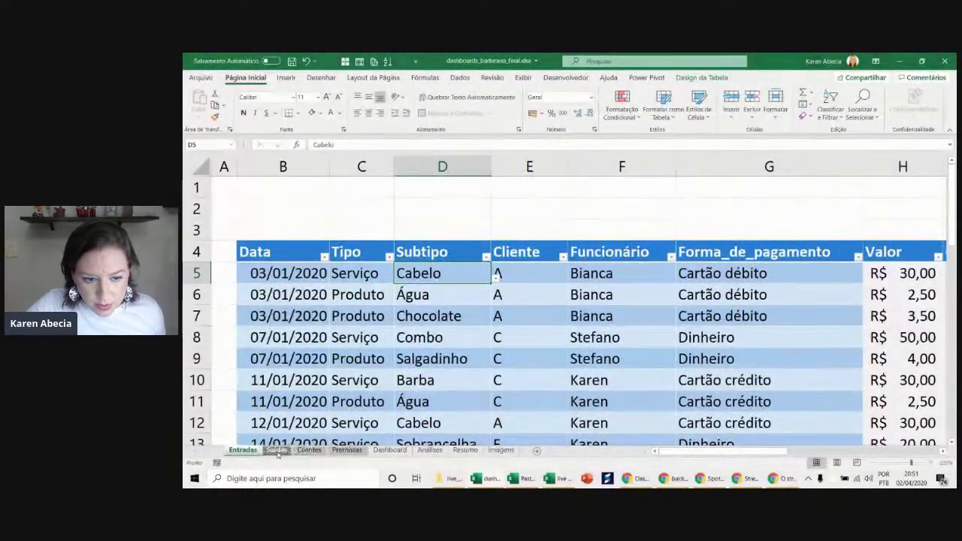
- Check the Saídas sheet and the Premissas commission start dates, then return to Entradas
left_click(277, 450)
left_click(344, 449)
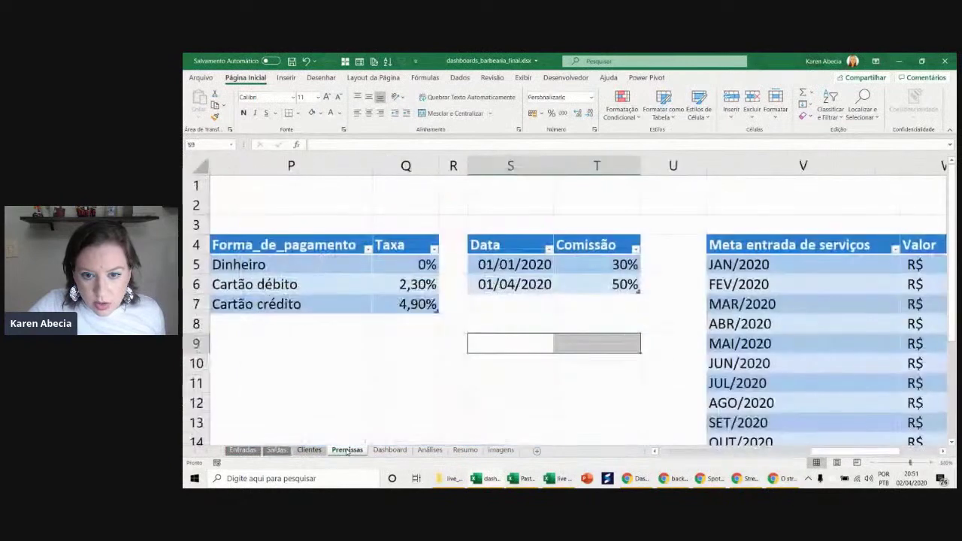
left_click(529, 324)
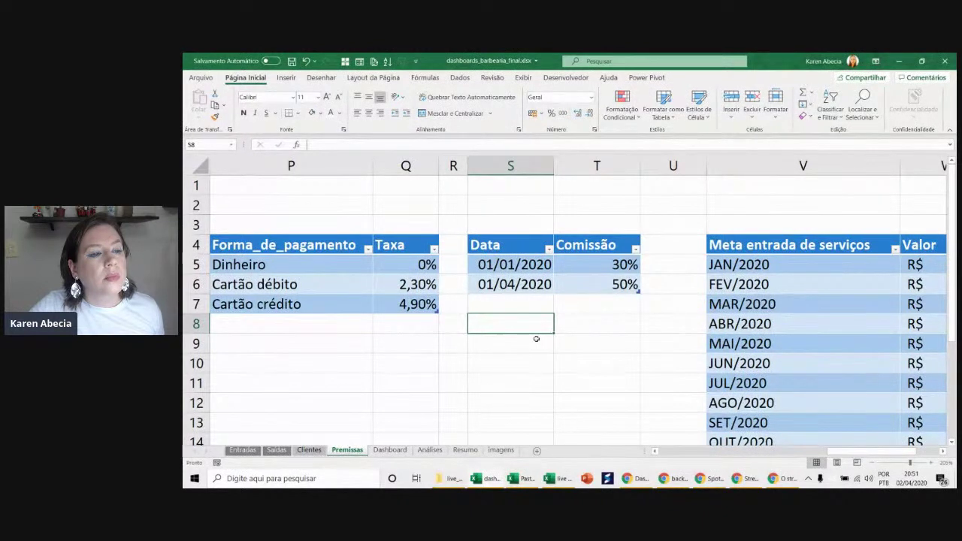
left_click(502, 287)
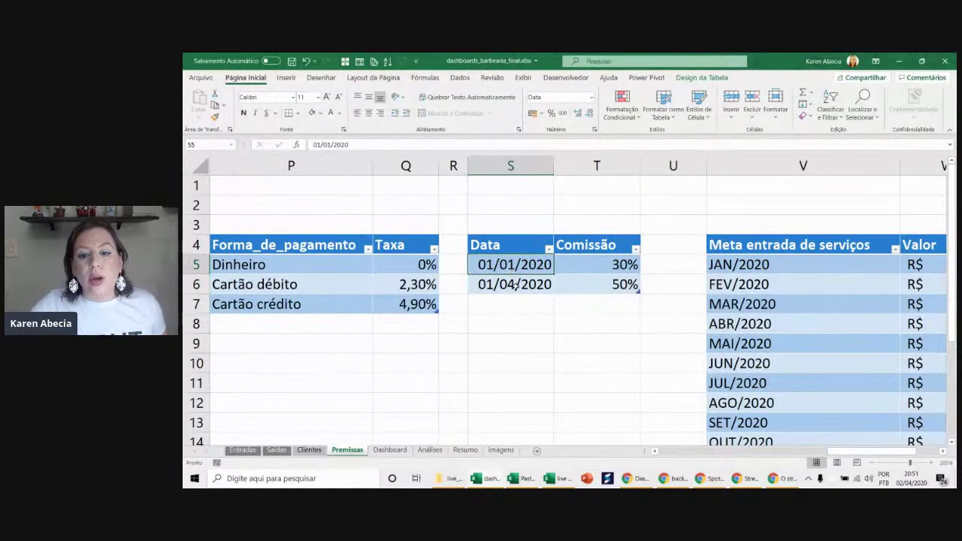
left_click(242, 449)
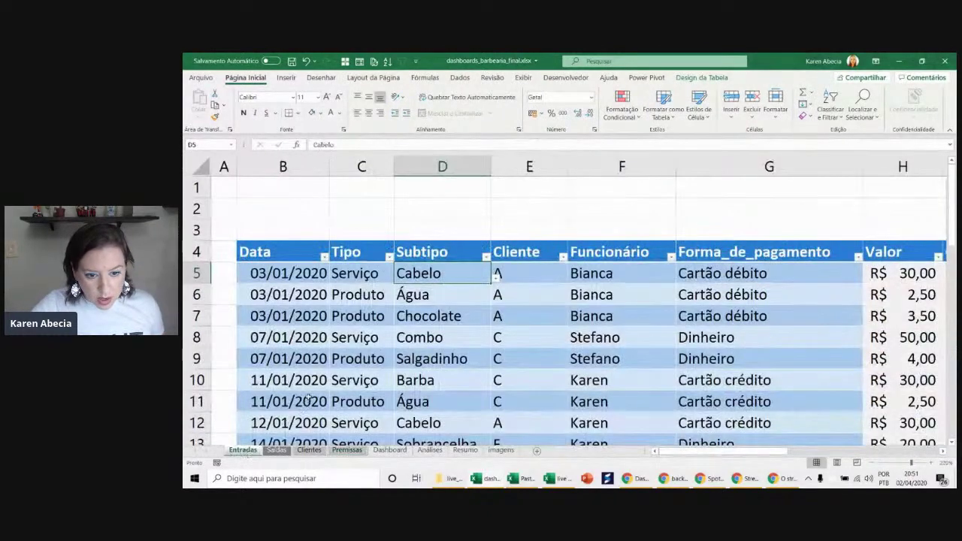
- Change the last sale's date in row 36 to 5/02
scroll(304, 359, "down", 7)
scroll(303, 359, "down", 4)
scroll(298, 357, "down", 2)
scroll(307, 369, "up", 5)
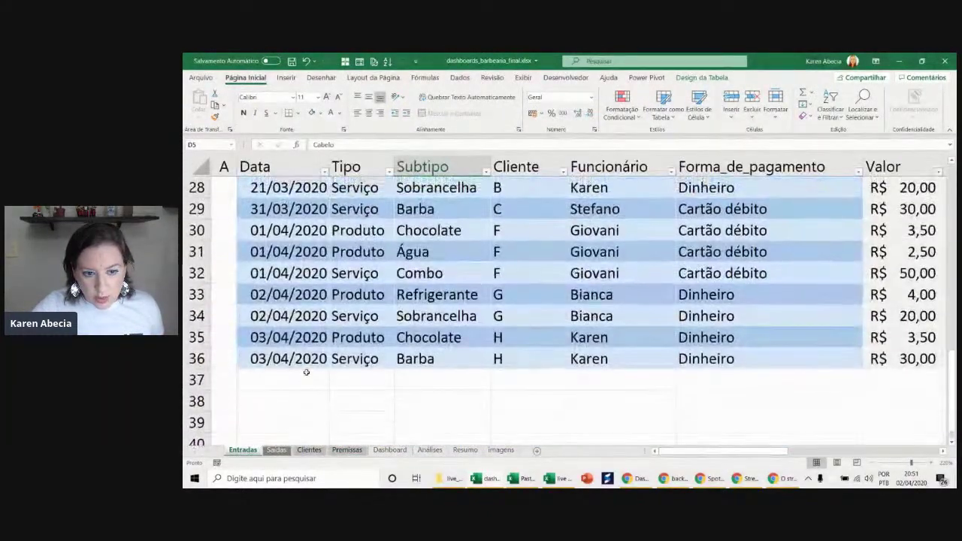
left_click(293, 359)
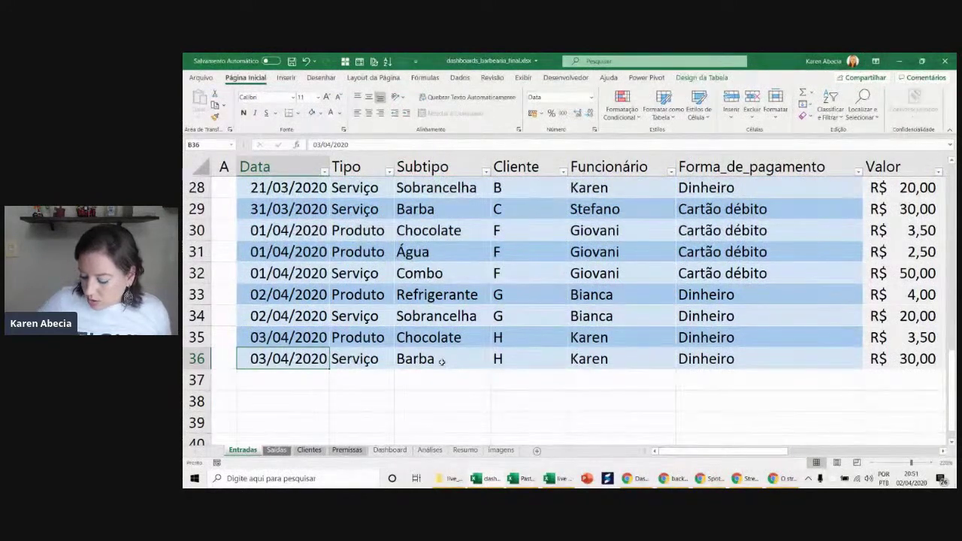
type("5/02")
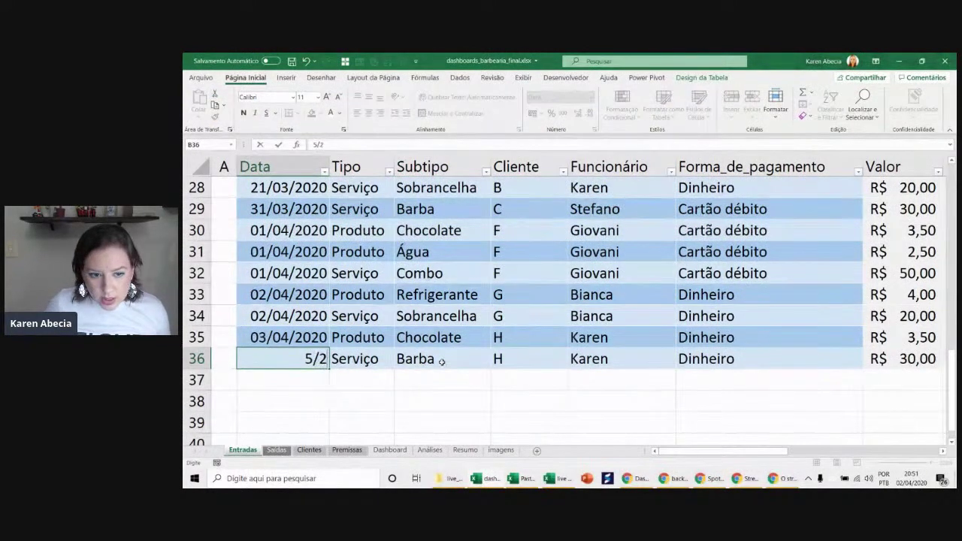
key("Return")
- Inspect row 36's commission formula, now 9,00, then go to the Premissas sheet
key("Up")
key("Right")
key("Right")
key("Right")
key("Right")
key("Right")
key("Right")
key("Right")
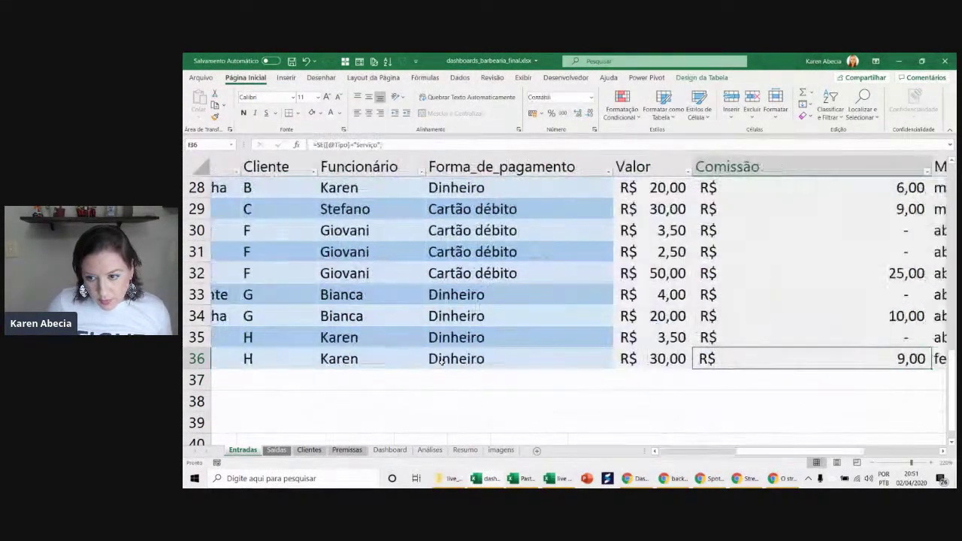
key("Right")
key("Right")
key("Left")
key("Left")
key("Left")
key("Right")
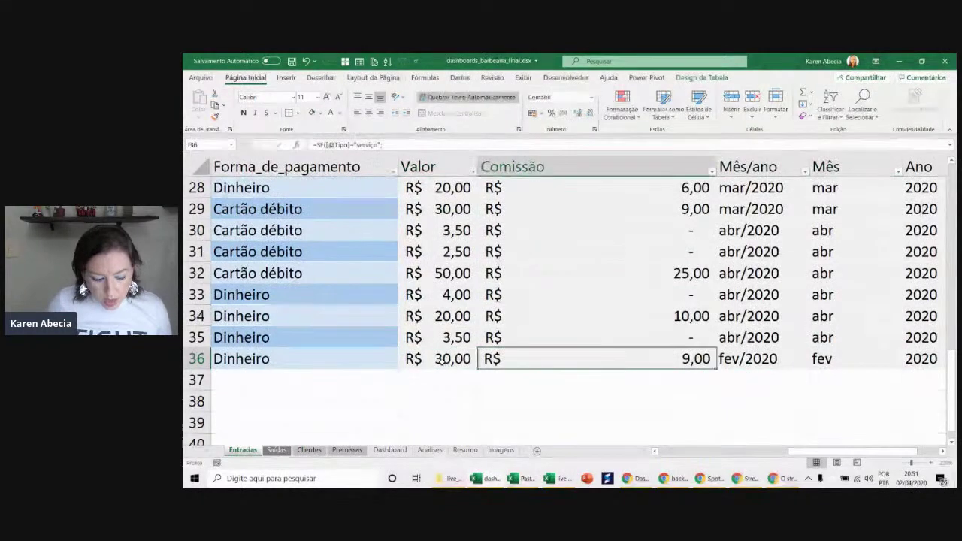
key("F2")
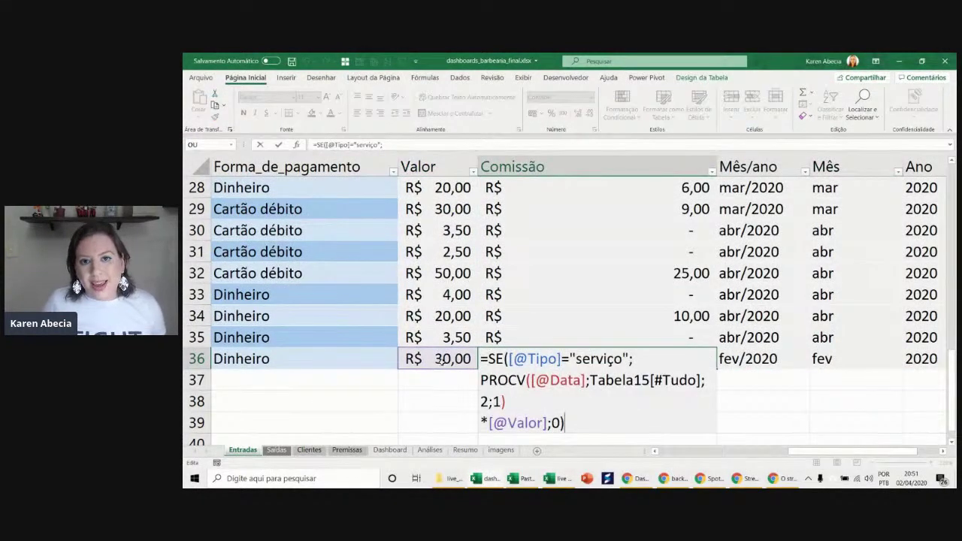
key("Return")
left_click(346, 449)
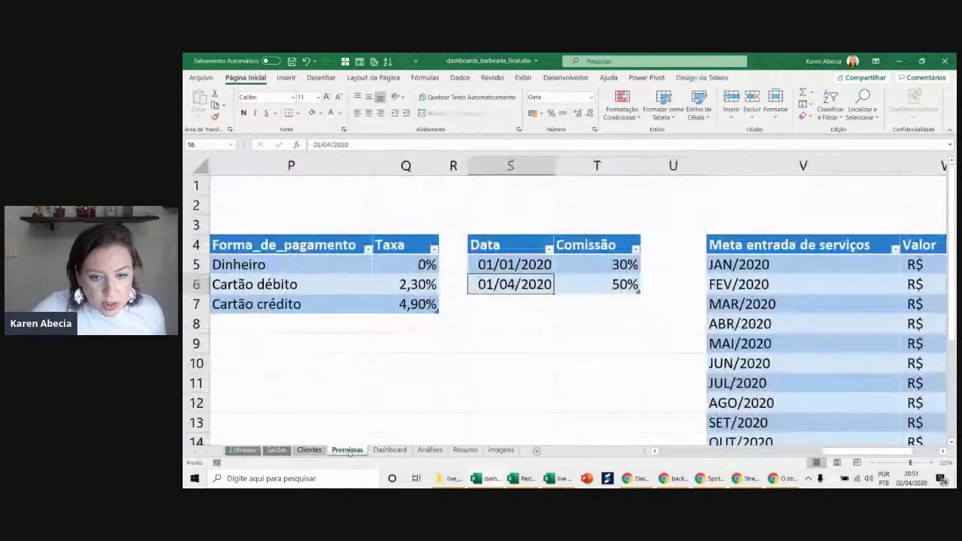
- Review the commission start dates 01/01/2020 and 01/04/2020 in the Data/Comissão table
left_click(544, 366)
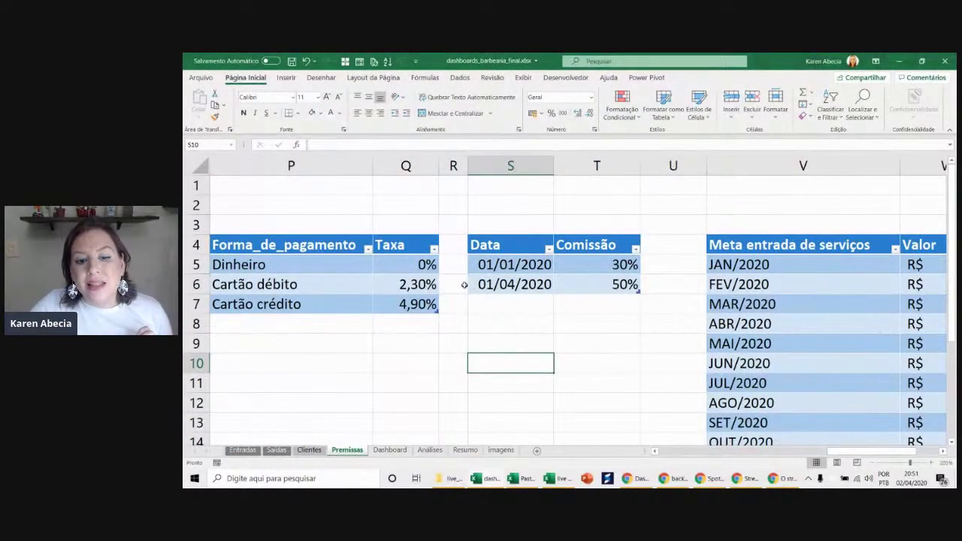
left_click(514, 265)
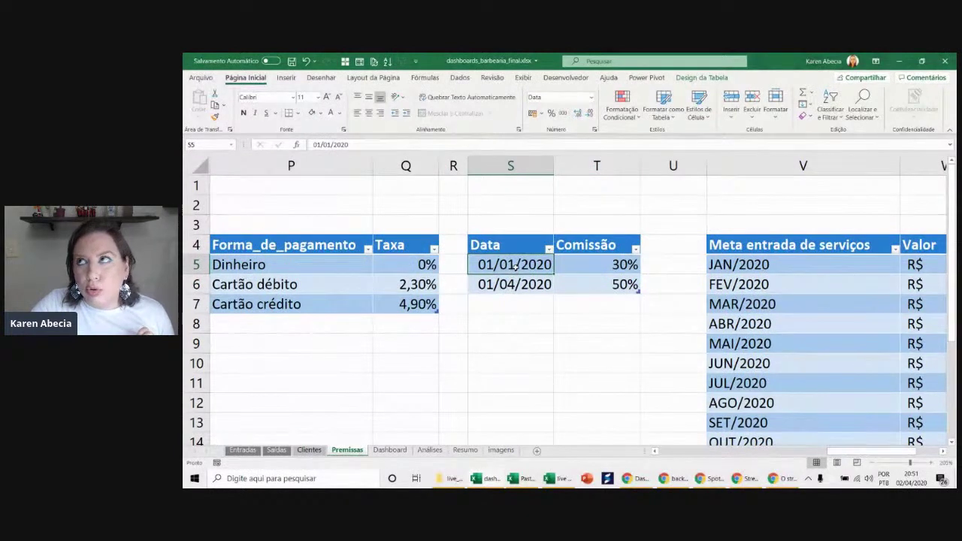
left_click(528, 287)
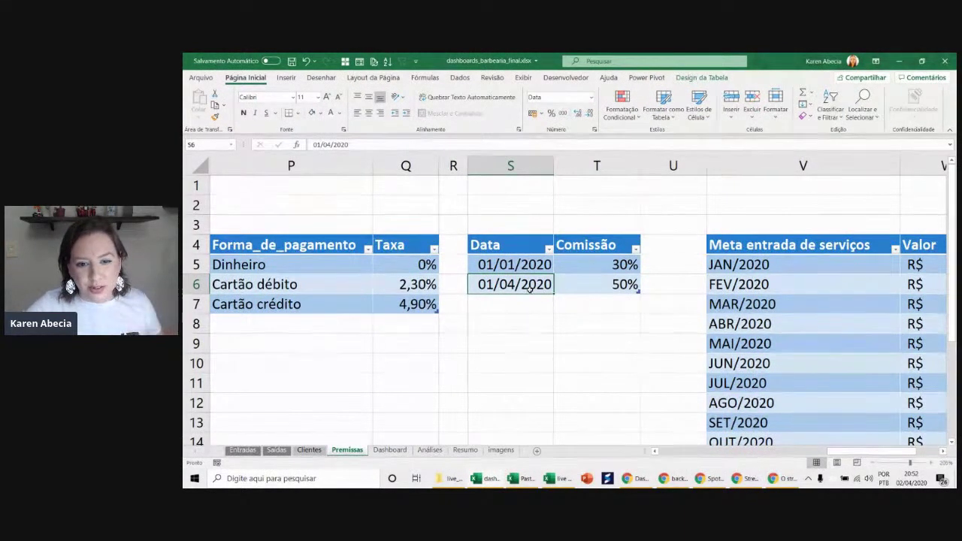
left_click(532, 303)
left_click(535, 284)
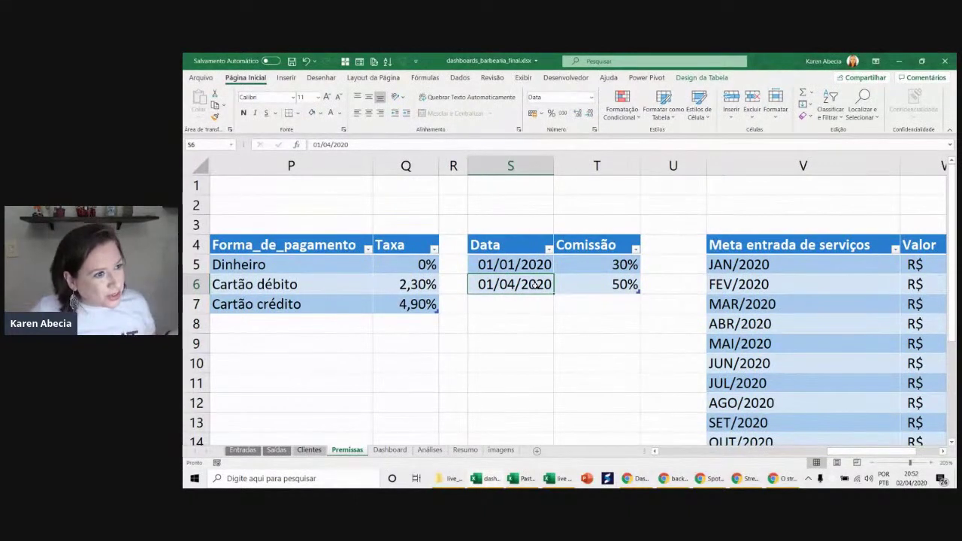
left_click(560, 331)
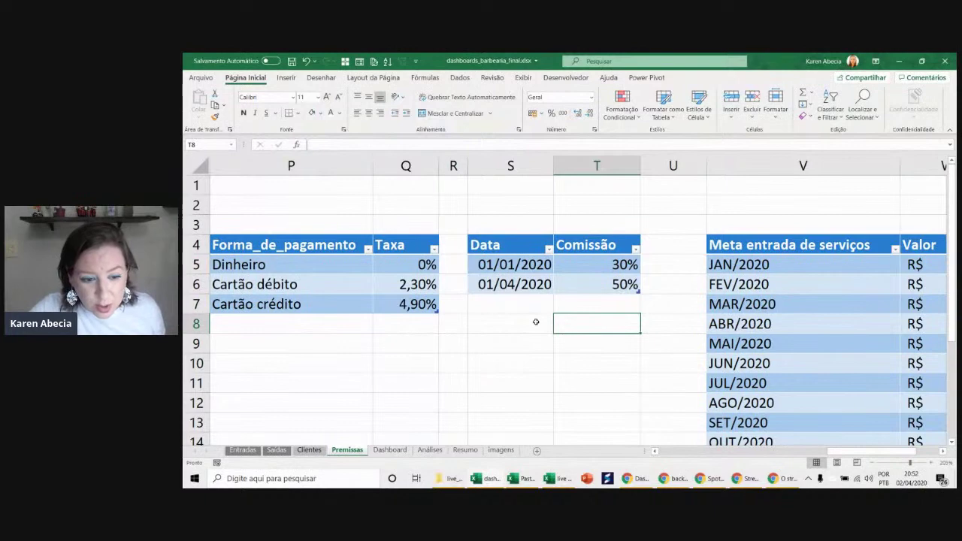
left_click(536, 322)
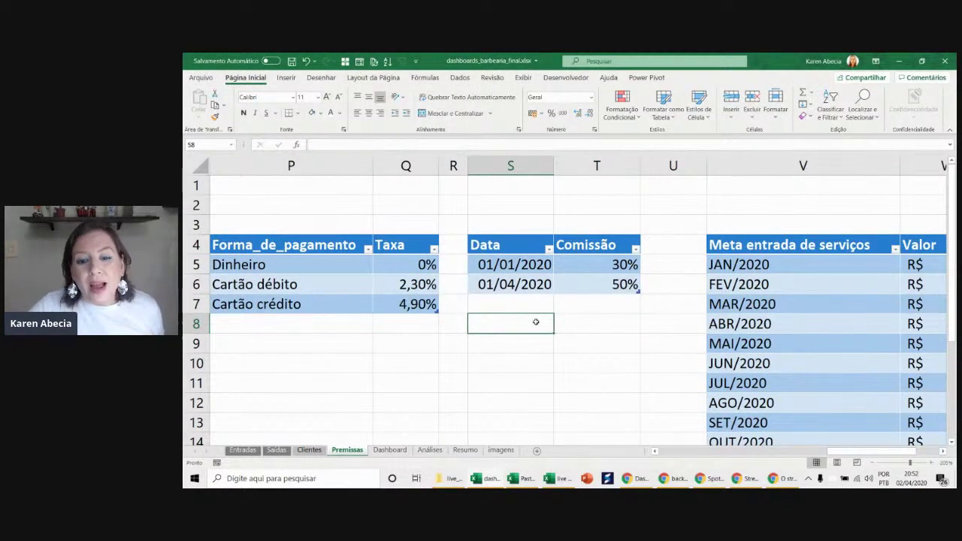
- Switch from Excel to the YouTube live stream, then on toward the StreamYard window
key("alt+Tab")
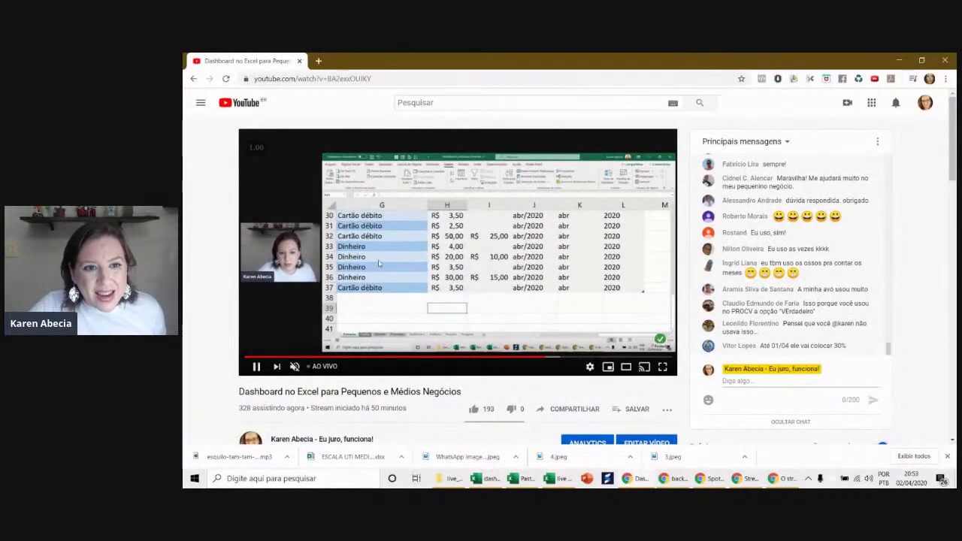
key("alt+Tab")
key("alt+Tab")
key("alt+Tab")
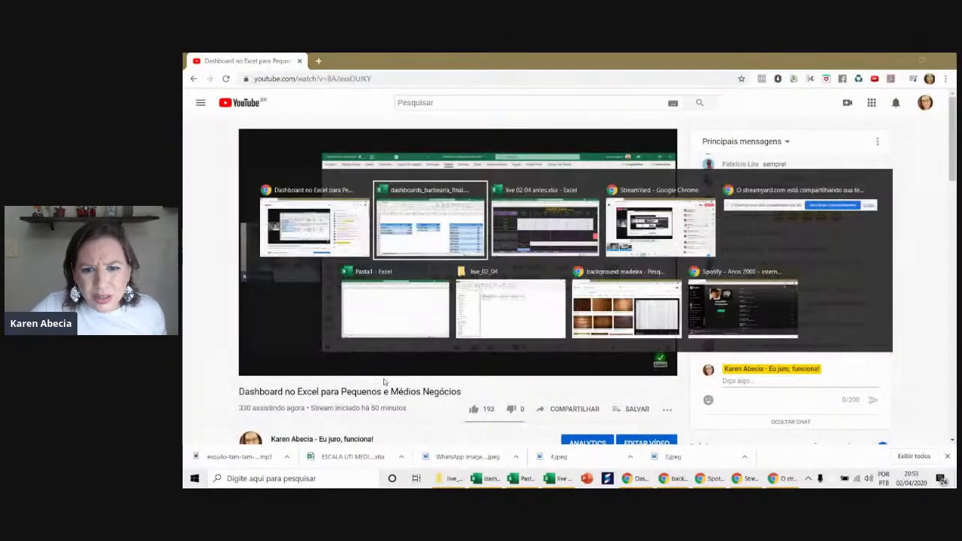
key("alt+Tab")
key("alt+Tab")
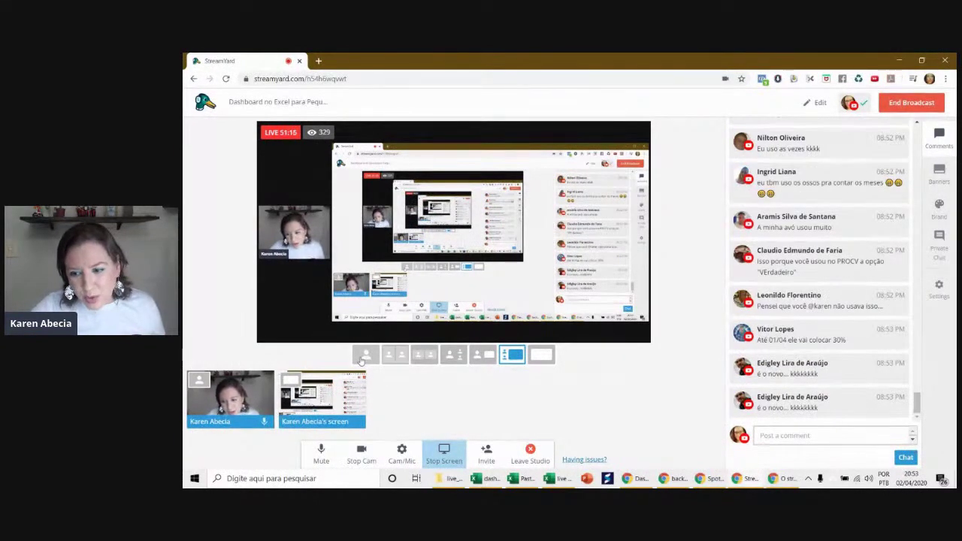
- Show only the webcam, later restore screen share with webcam inset, then return to Excel
left_click(363, 357)
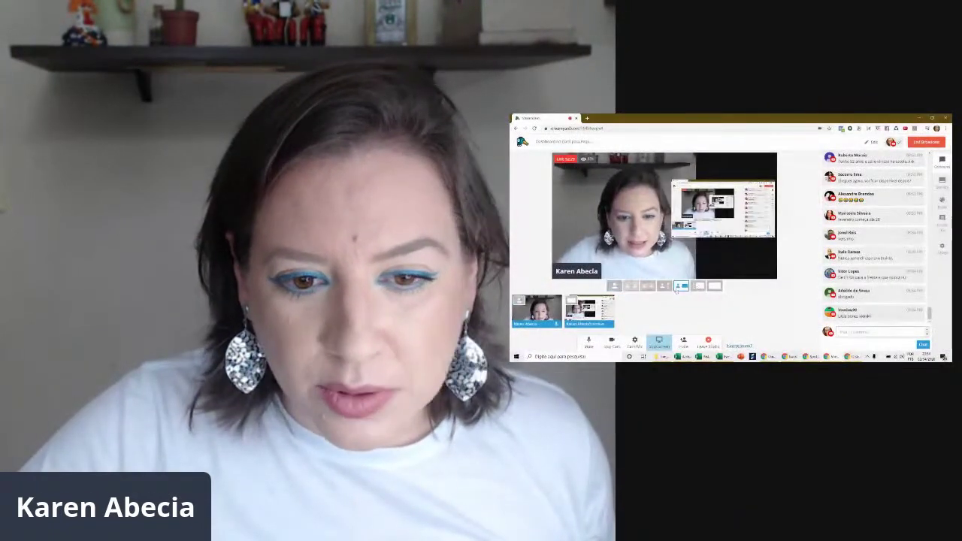
left_click(511, 356)
key("alt+Tab")
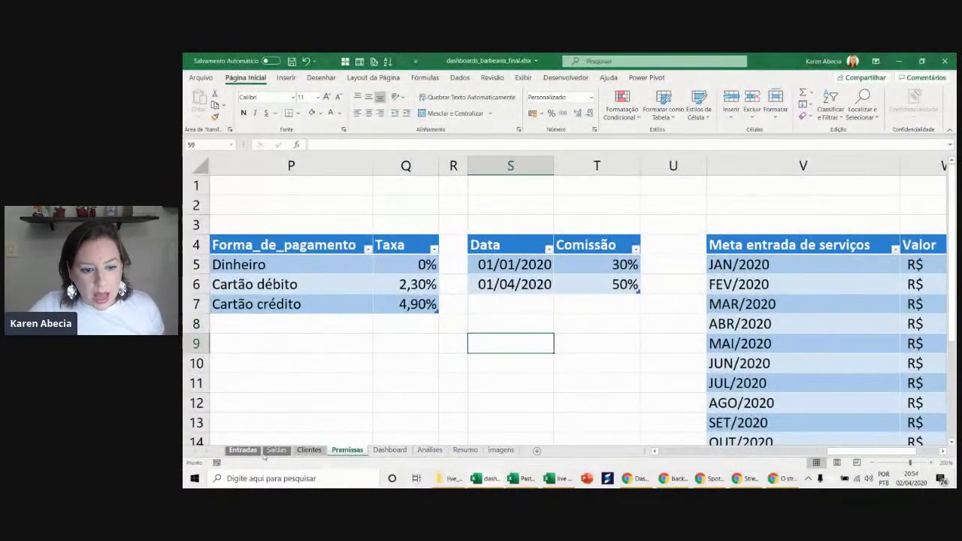
- On Entradas, check the row 6 commission and L16 Ano formulas, then go to Saídas
left_click(242, 450)
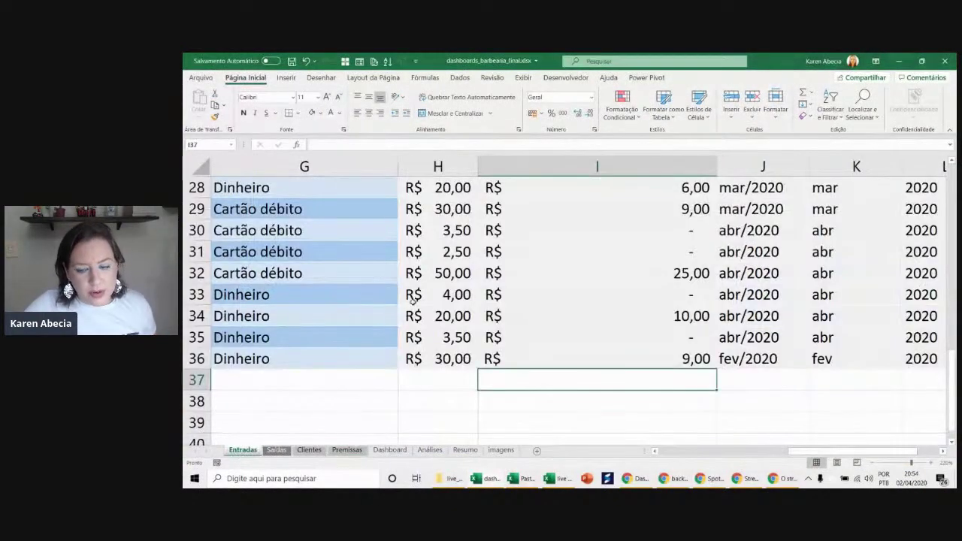
scroll(532, 310, "down", 2, "ctrl")
scroll(533, 309, "down", 2, "ctrl")
scroll(532, 310, "down", 2, "ctrl")
scroll(532, 310, "down", 1, "ctrl")
scroll(533, 310, "up", 4)
left_click(534, 219)
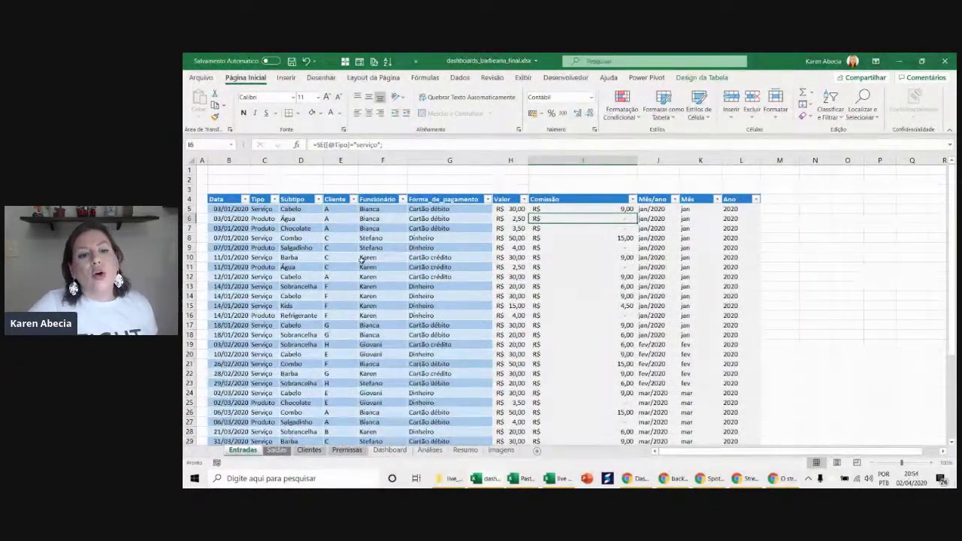
left_click_drag(228, 227, 695, 306)
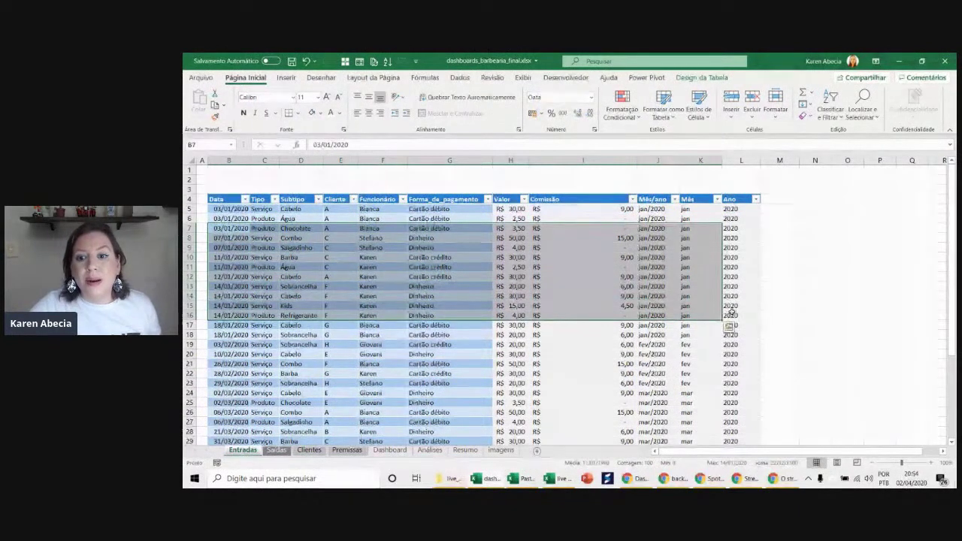
left_click(736, 315)
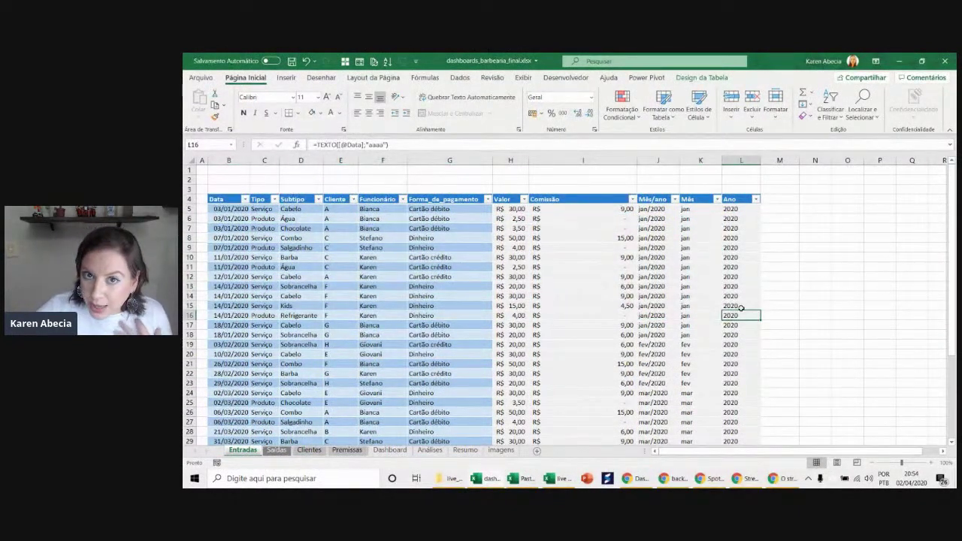
left_click(272, 451)
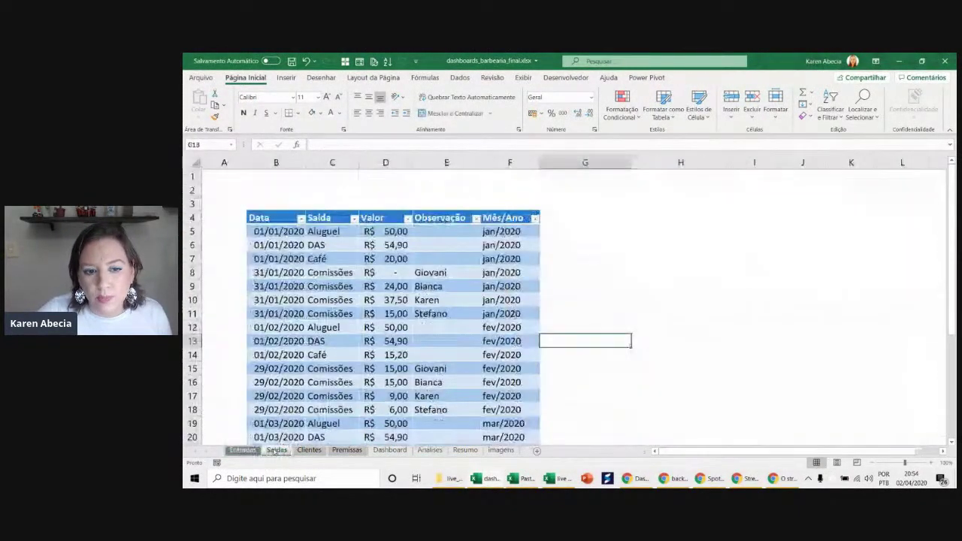
- Turn on Linhas de Grade for the Saídas sheet and review the Aluguel and Café entries
left_click(585, 289)
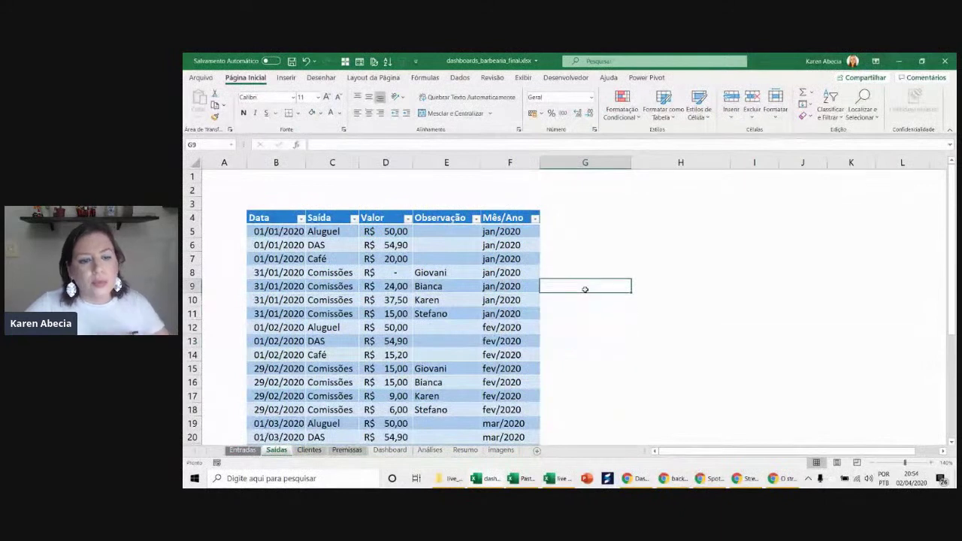
left_click(523, 78)
left_click(377, 115)
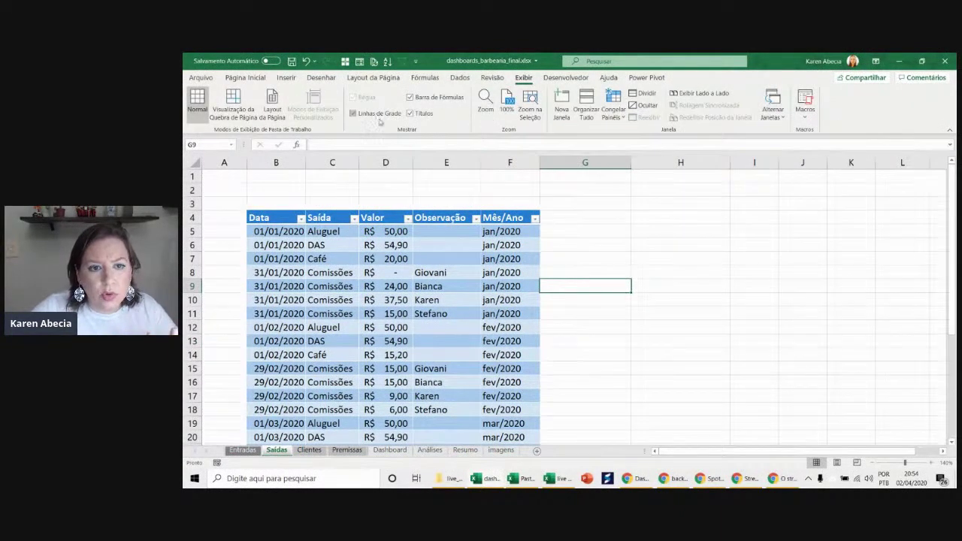
left_click(600, 215)
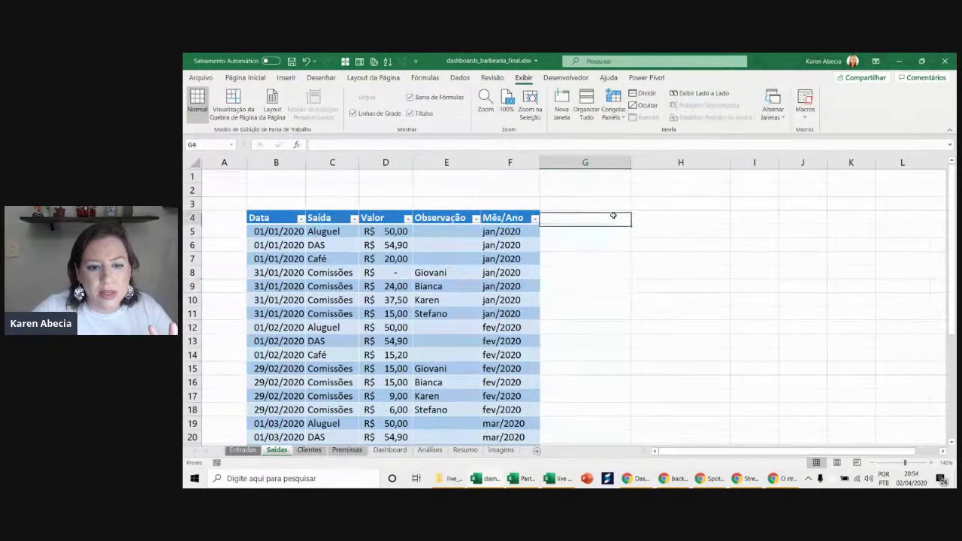
left_click(639, 245)
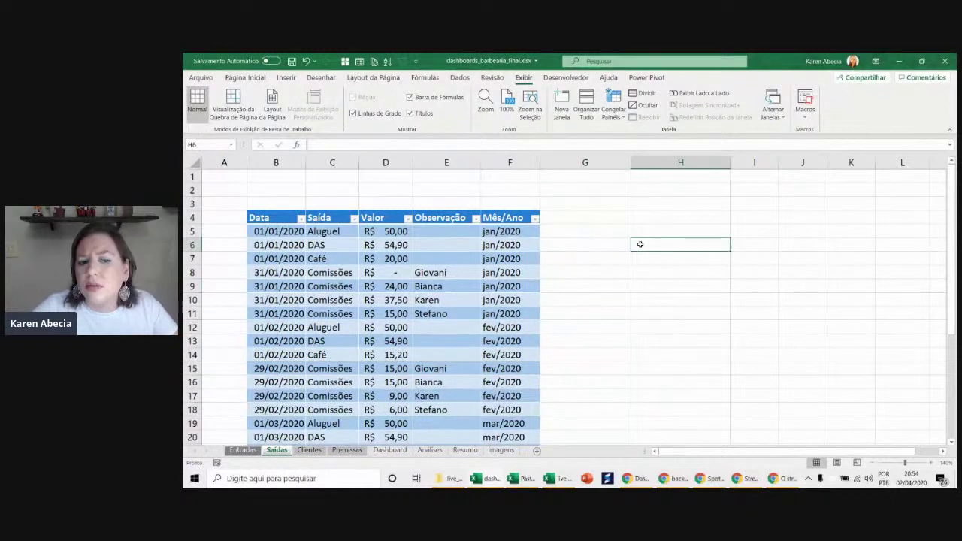
left_click(347, 232)
left_click(339, 244)
left_click(339, 259)
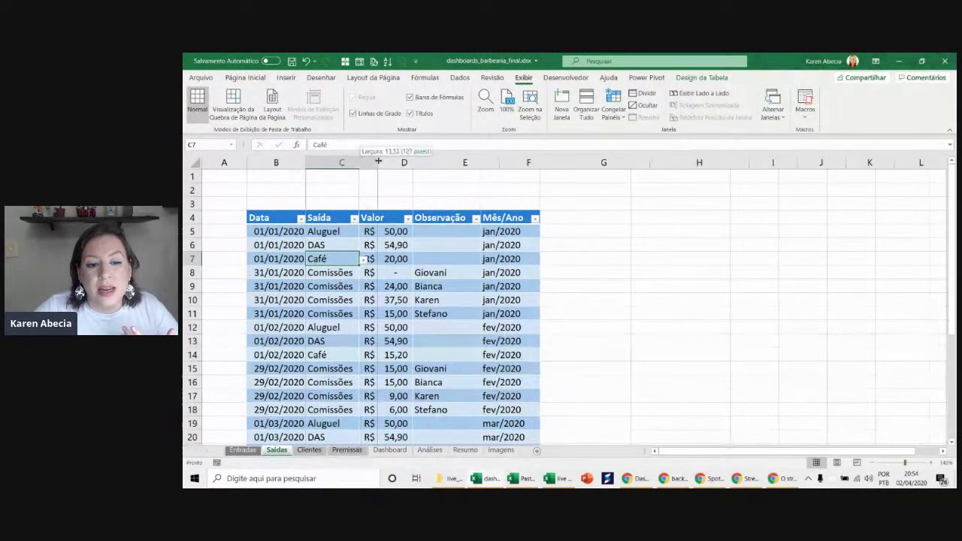
- Widen the Saída column C and look through the Comissões entries
left_click_drag(363, 166, 378, 166)
left_click(371, 273)
left_click(370, 286)
left_click(369, 300)
left_click(368, 309)
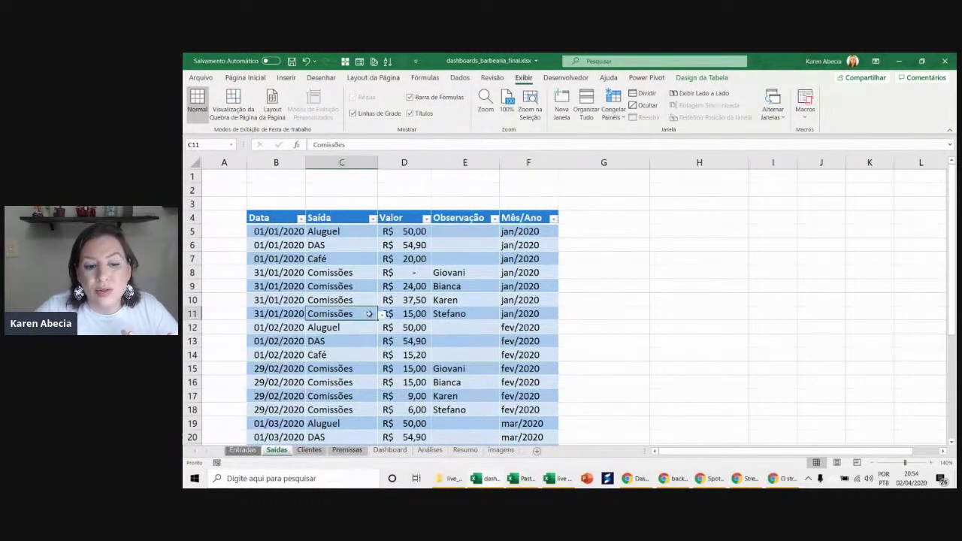
scroll(371, 318, "down", 3)
scroll(368, 314, "down", 1)
scroll(367, 313, "down", 2)
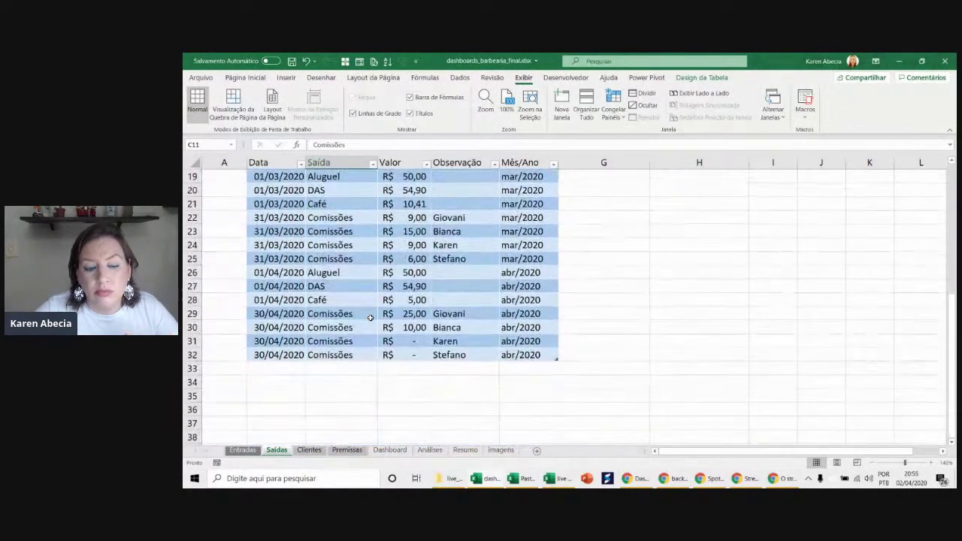
- Inspect the Mês/Ano formula in F22, then move to the Clientes sheet
left_click(331, 286)
left_click(267, 231)
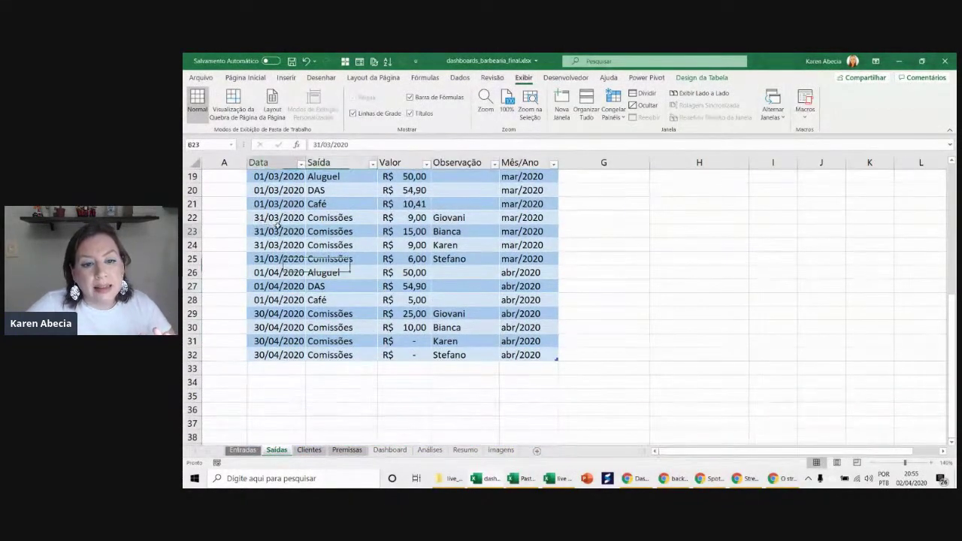
left_click(449, 217)
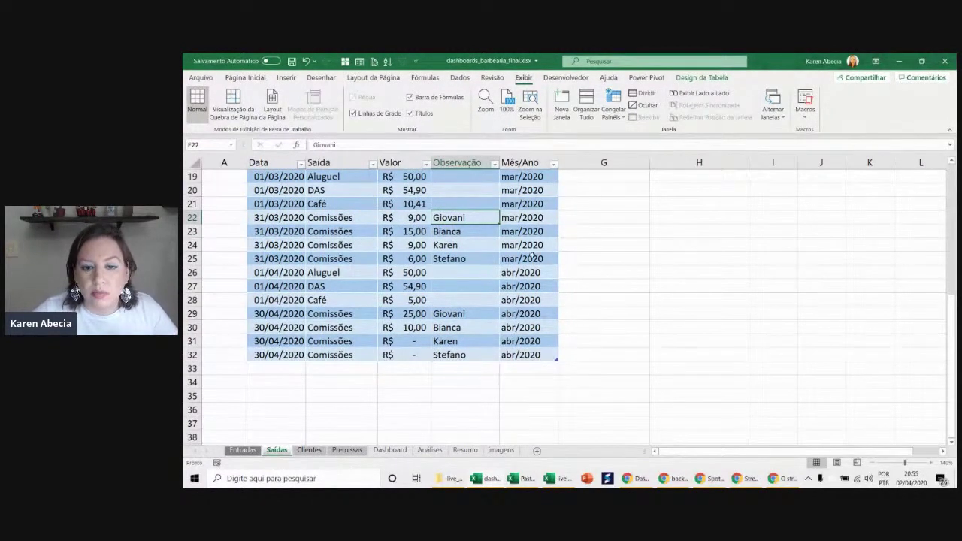
left_click(538, 221)
double_click(533, 220)
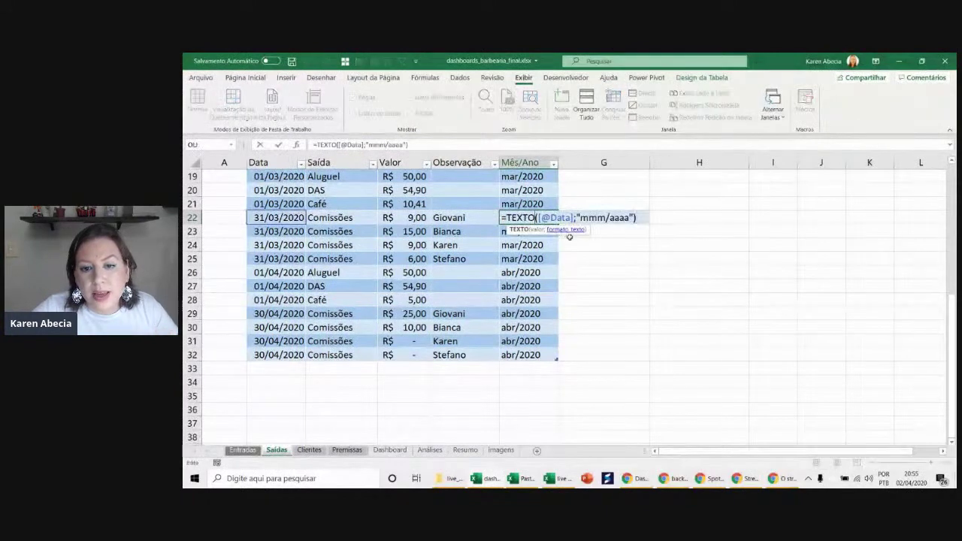
left_click(596, 286)
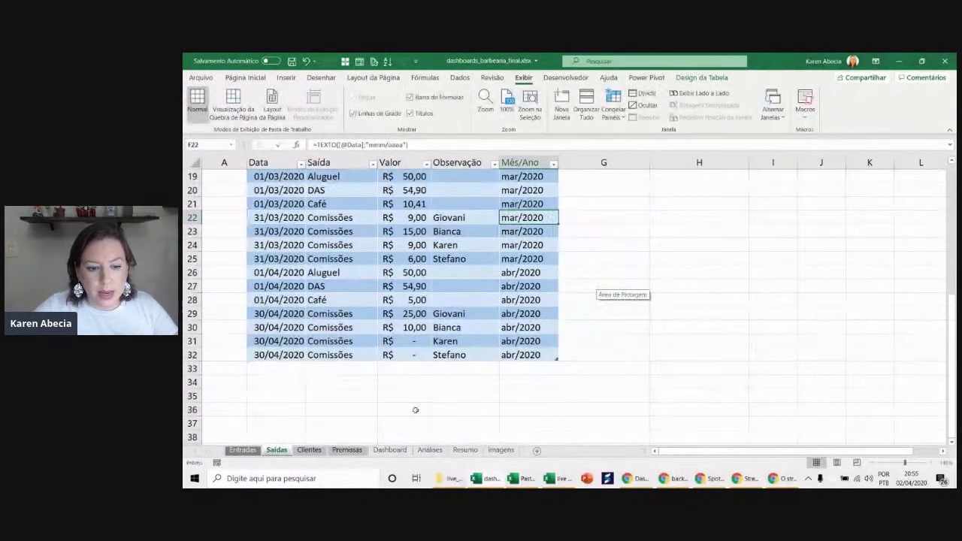
key("ctrl+Page_Down")
left_click(473, 314)
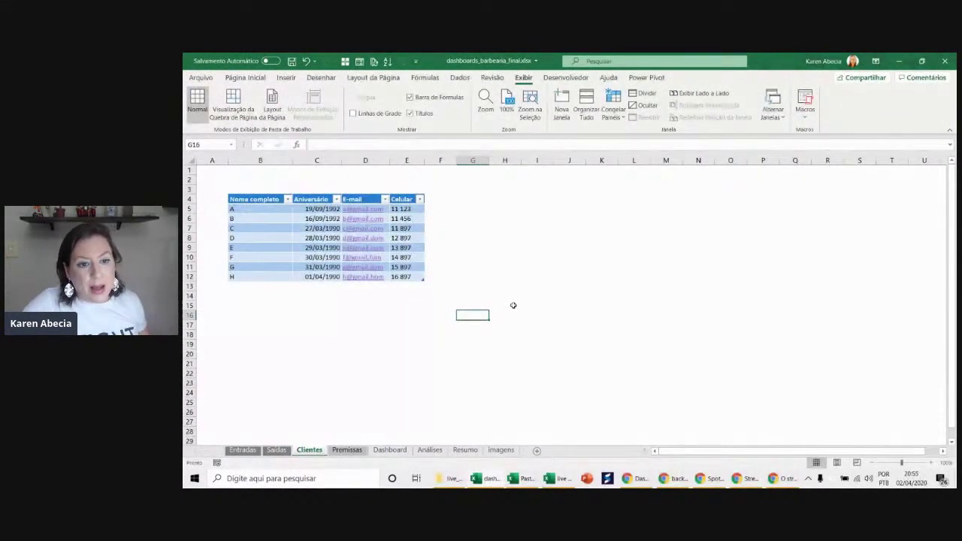
- Tick Linhas de Grade on Clientes and drag column A narrower beside the eight-customer table
scroll(514, 305, "up", 2, "ctrl")
scroll(513, 305, "up", 4, "ctrl")
scroll(513, 305, "up", 2, "ctrl")
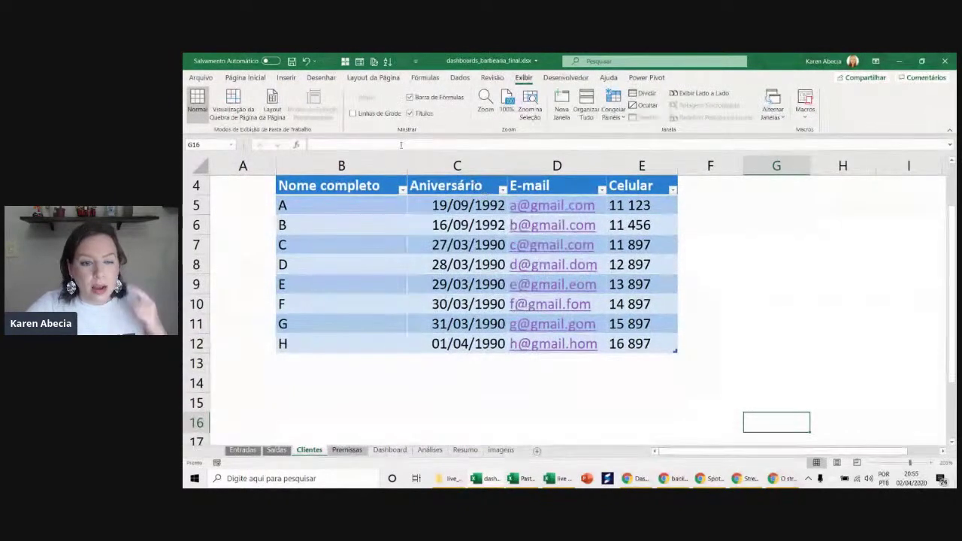
left_click(381, 121)
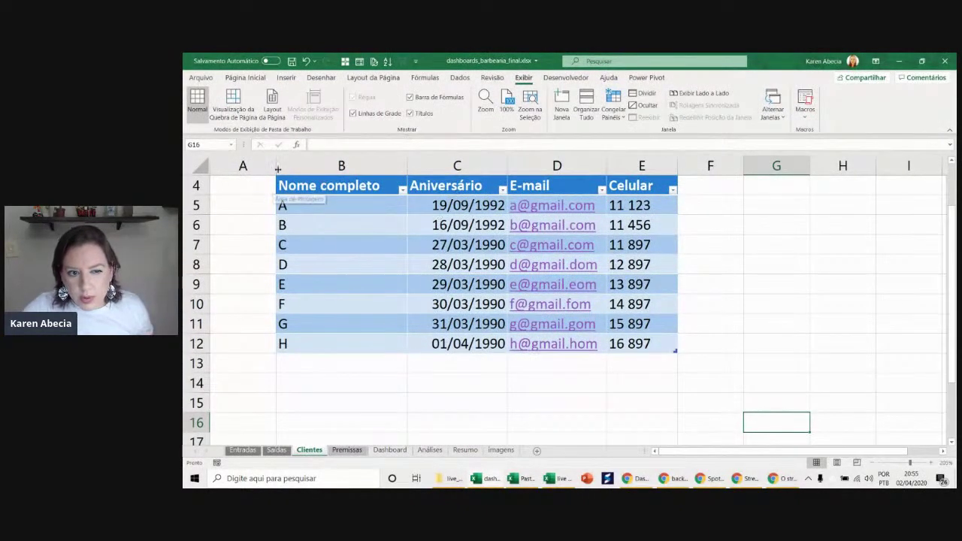
left_click_drag(276, 165, 242, 165)
left_click(304, 237)
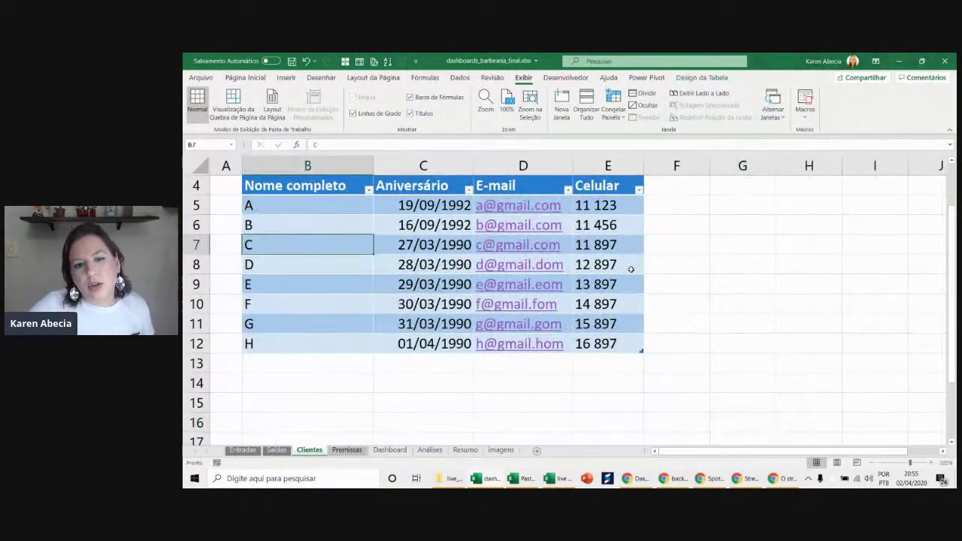
scroll(412, 256, "up", 1)
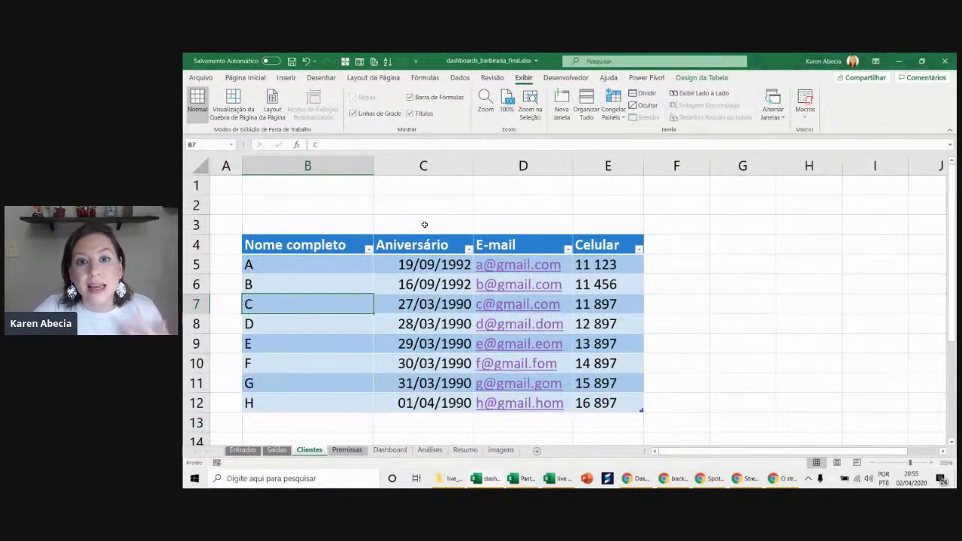
left_click(692, 258)
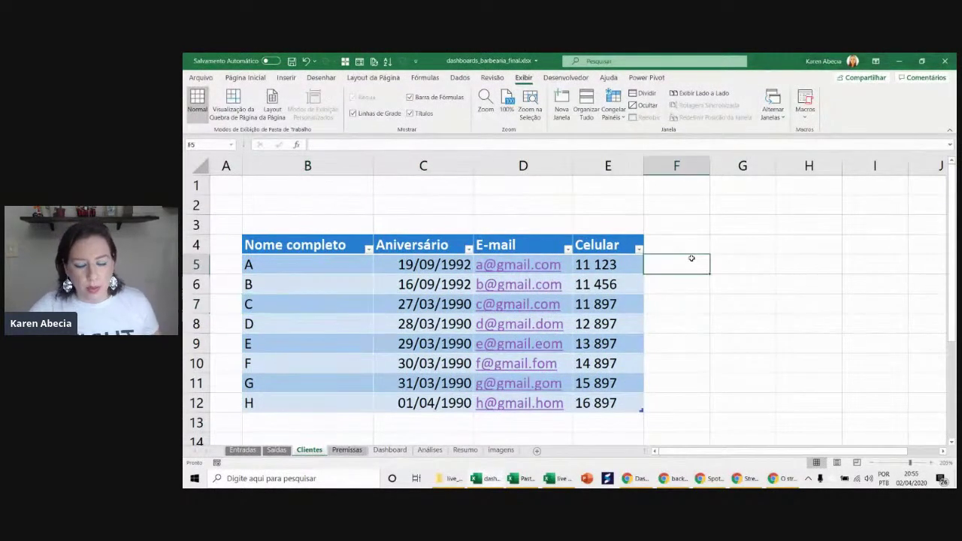
- On Premissas, review the Informações suporte list, Filtros cells and the Análises list in column D
left_click(346, 450)
left_click_drag(872, 451, 675, 451)
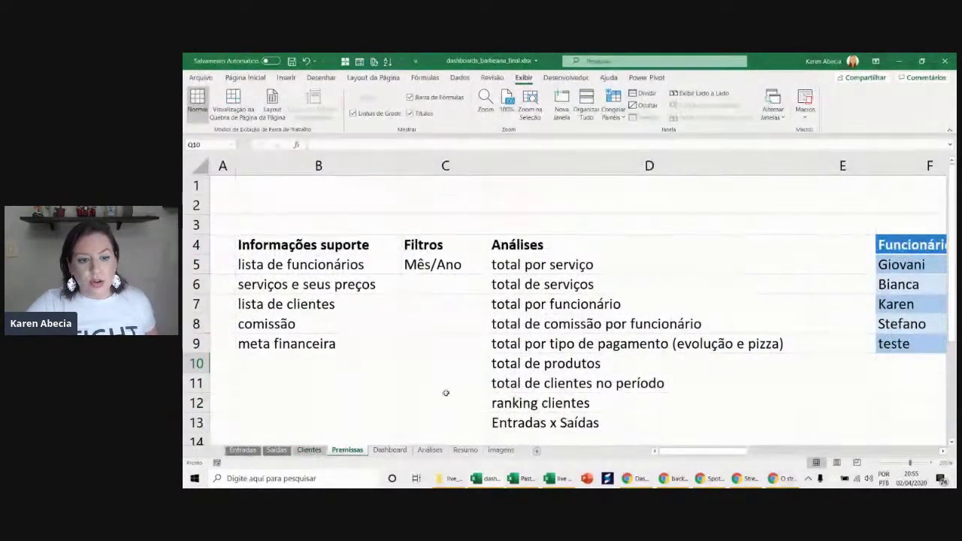
left_click(354, 403)
left_click_drag(322, 245, 329, 342)
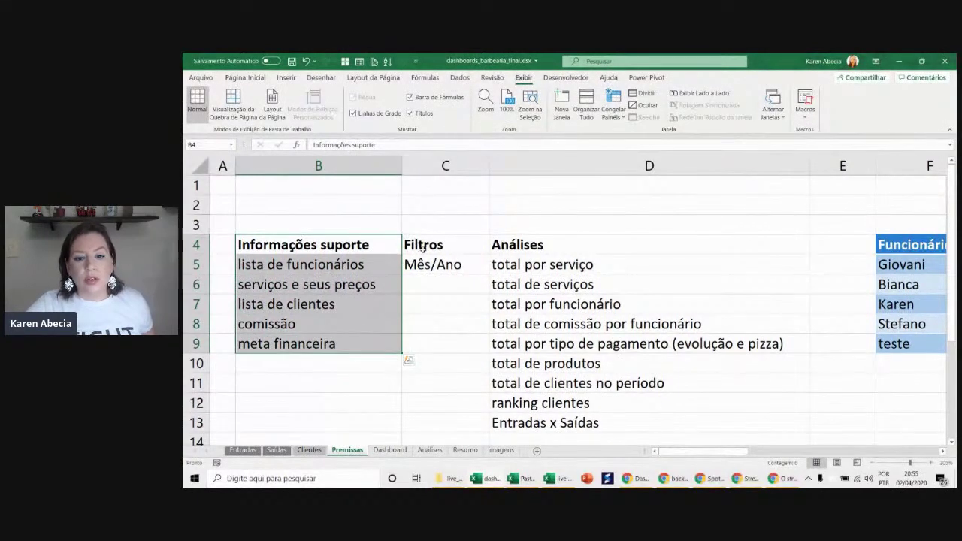
left_click_drag(424, 249, 436, 267)
left_click(651, 285)
scroll(703, 350, "down", 1)
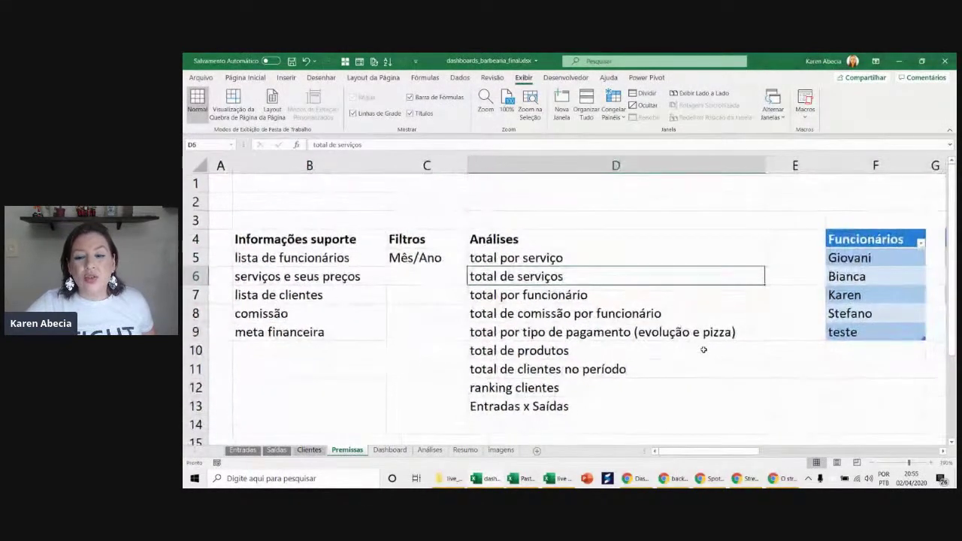
scroll(704, 350, "down", 1)
scroll(704, 349, "down", 1)
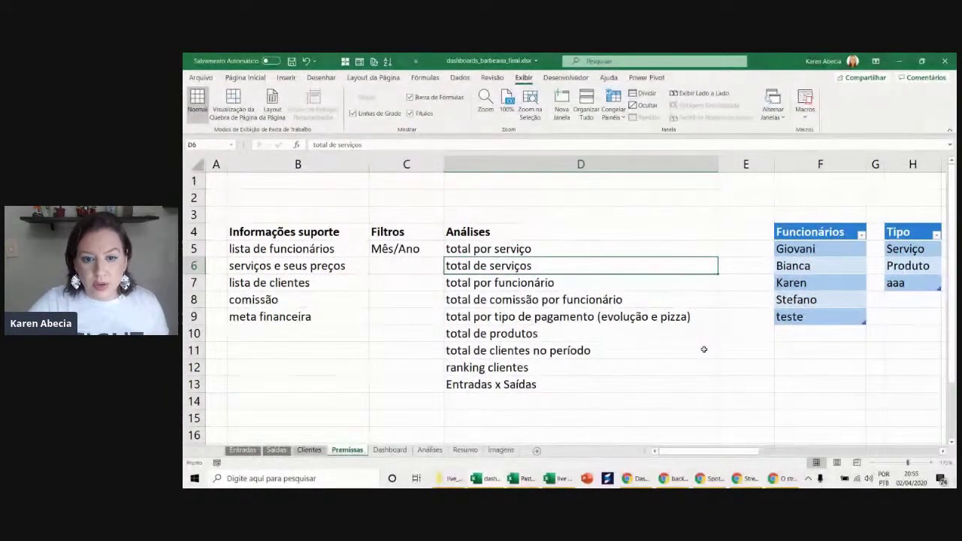
left_click_drag(536, 249, 540, 382)
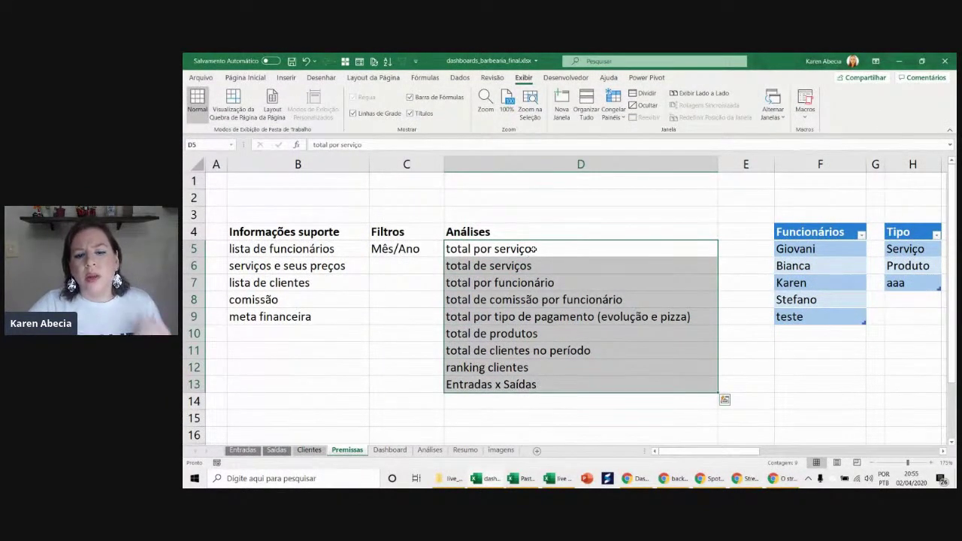
left_click(534, 249)
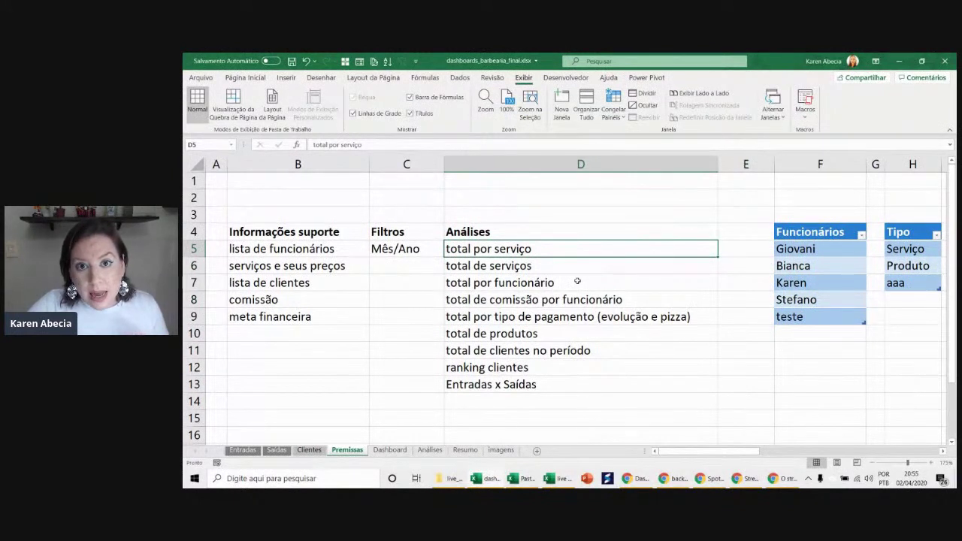
left_click(417, 249)
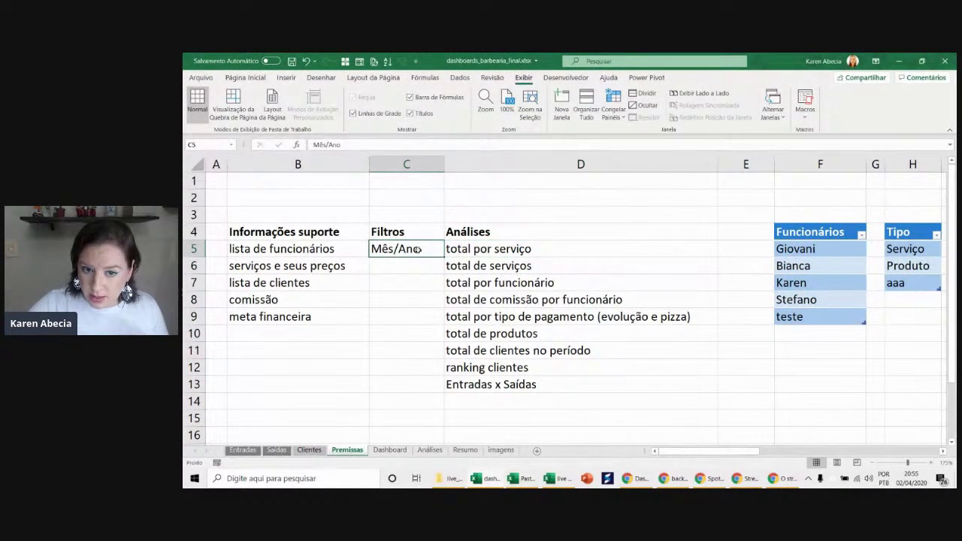
left_click(530, 266)
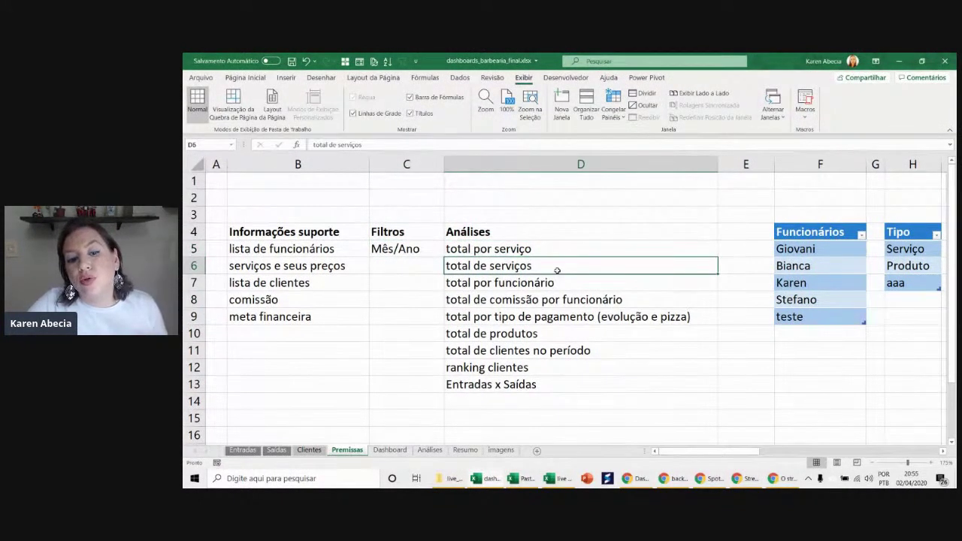
- Relabel D5 as 'total por serviço $' and D6 as 'total de serviços qtd'
double_click(547, 248)
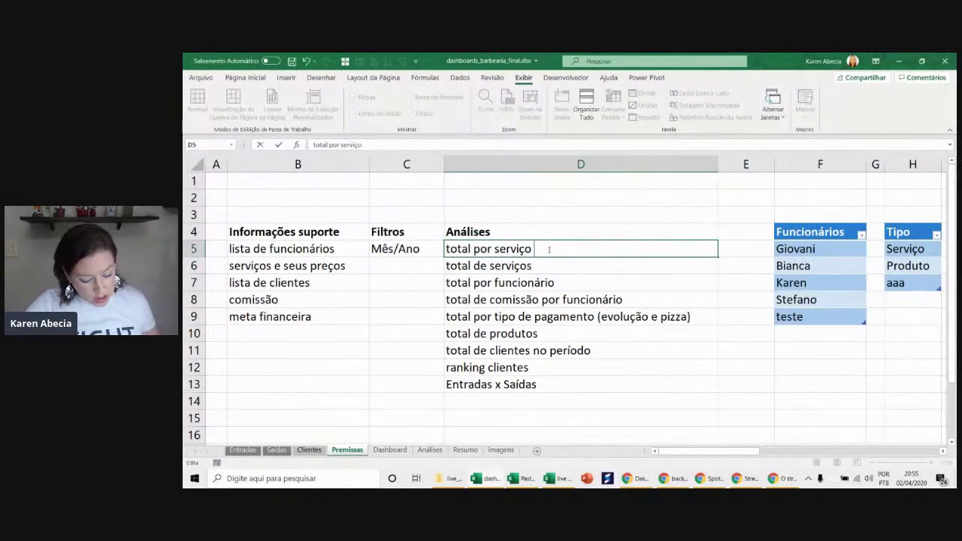
type("$")
double_click(555, 265)
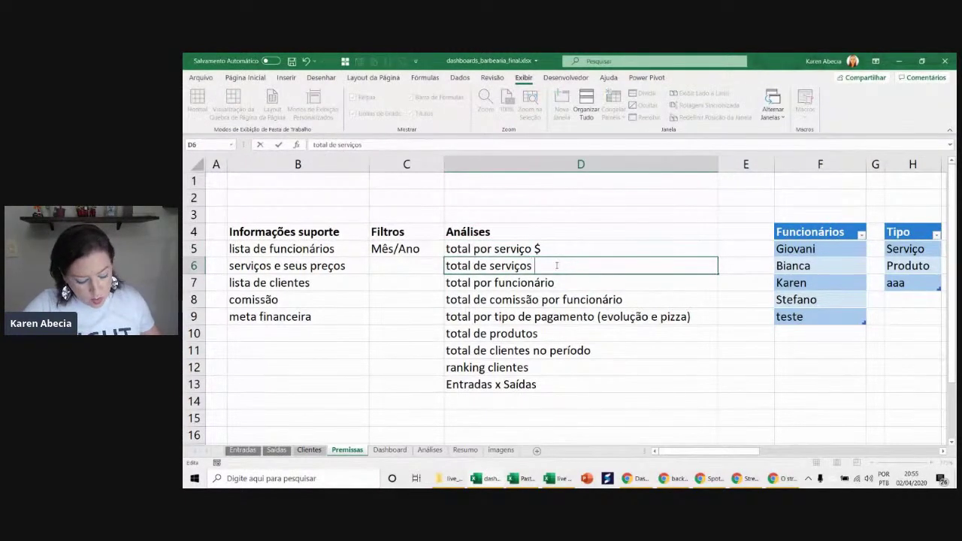
type("qtd")
left_click(424, 284)
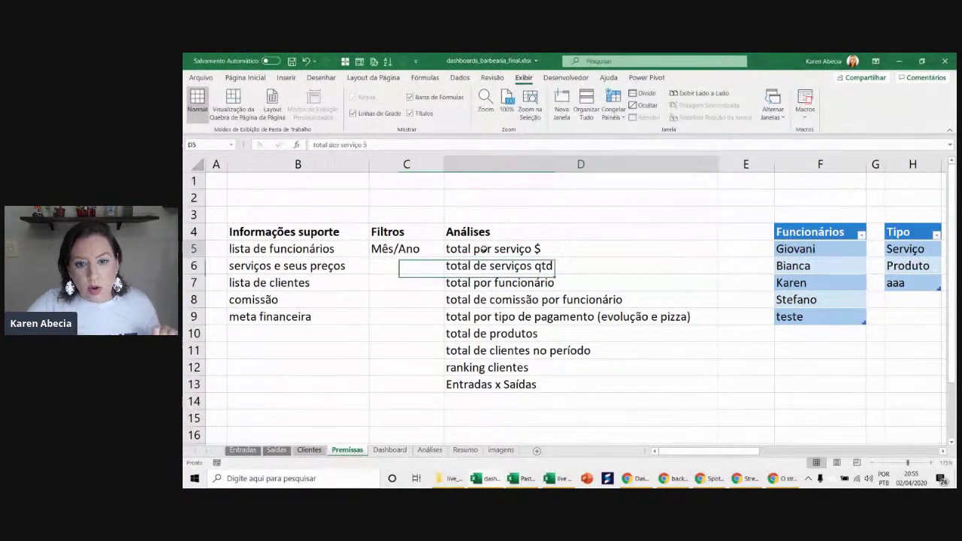
left_click(549, 249)
left_click(555, 266)
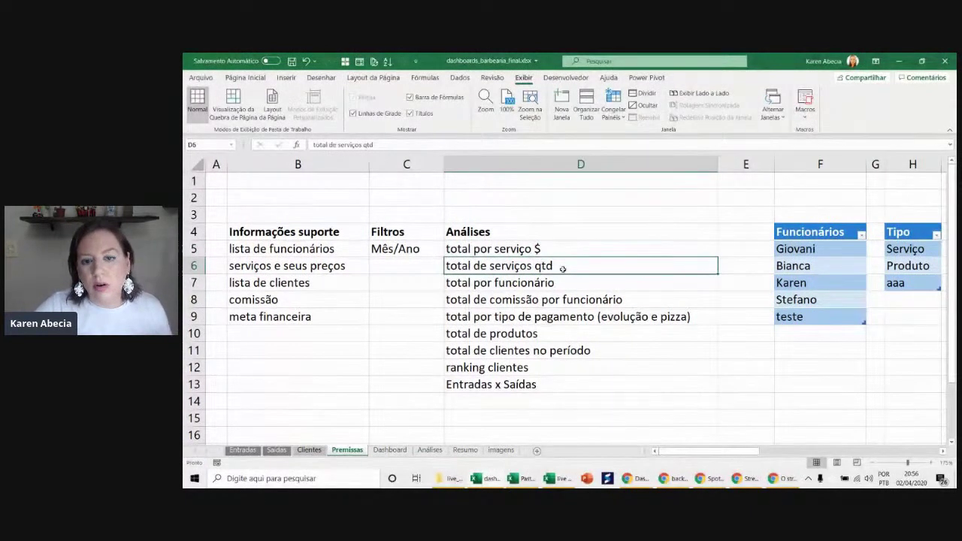
left_click(561, 250)
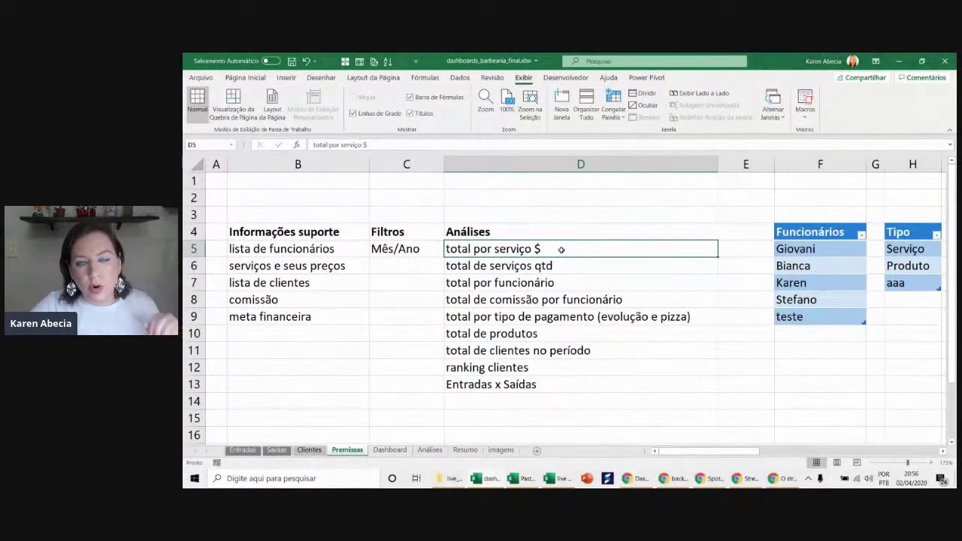
left_click(569, 265)
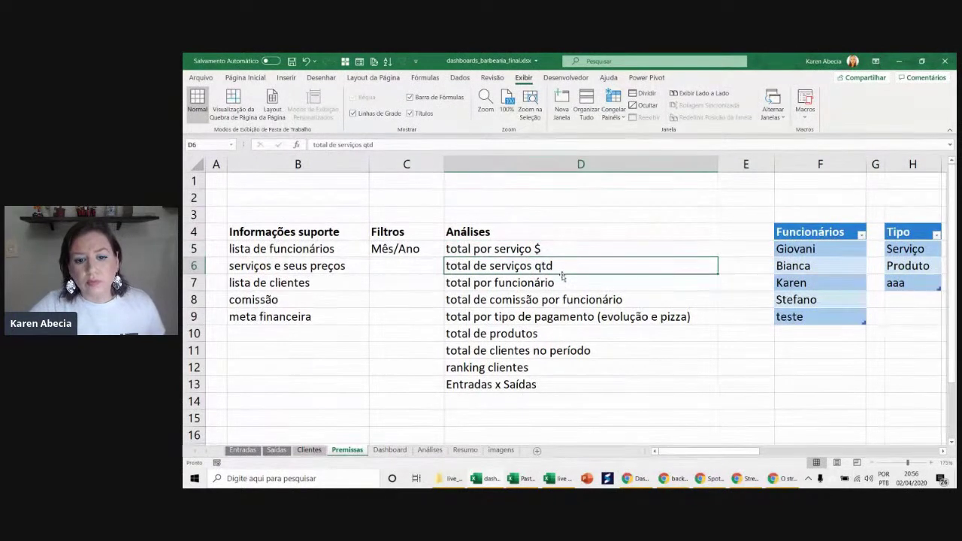
left_click(562, 284)
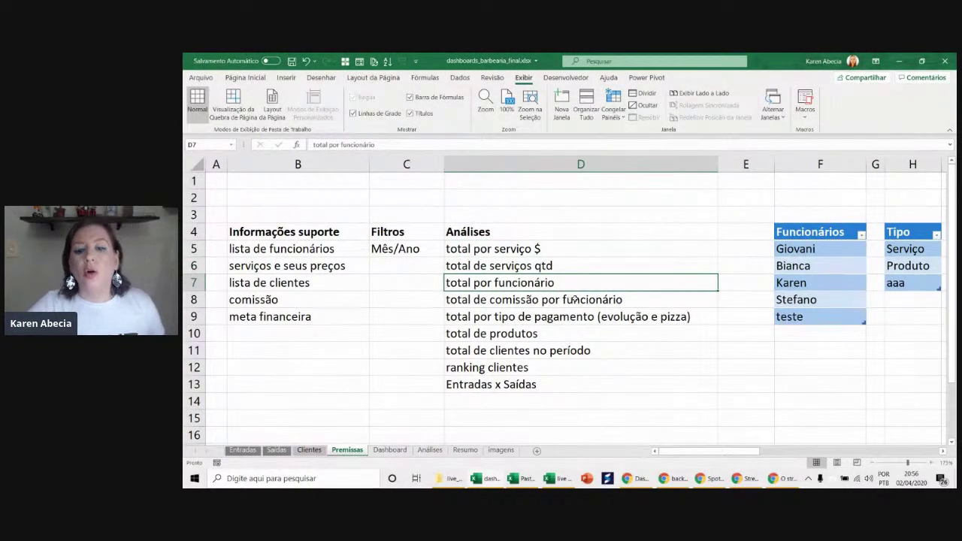
left_click(574, 299)
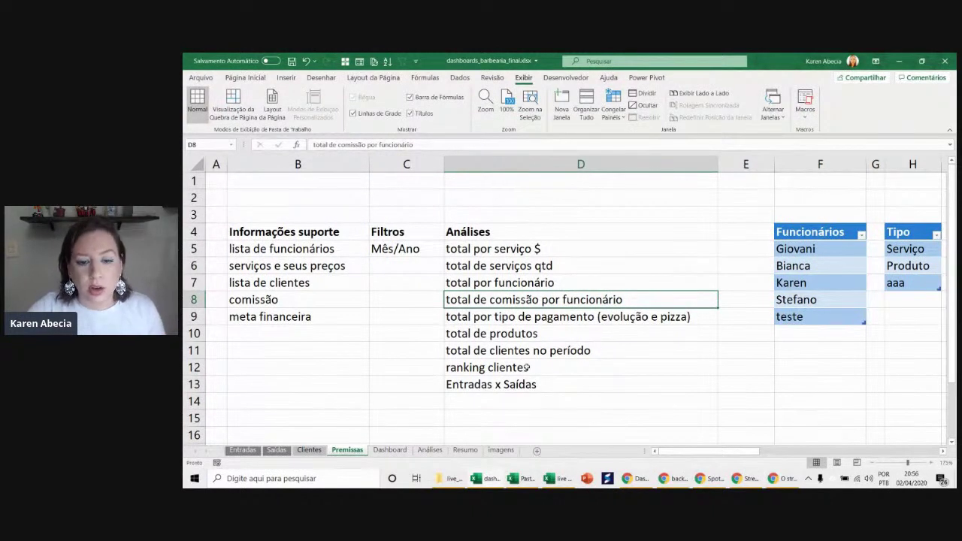
- Delete '(evolução e pizza)' from the D9 payment-type analysis label
left_click(435, 317)
left_click(478, 319)
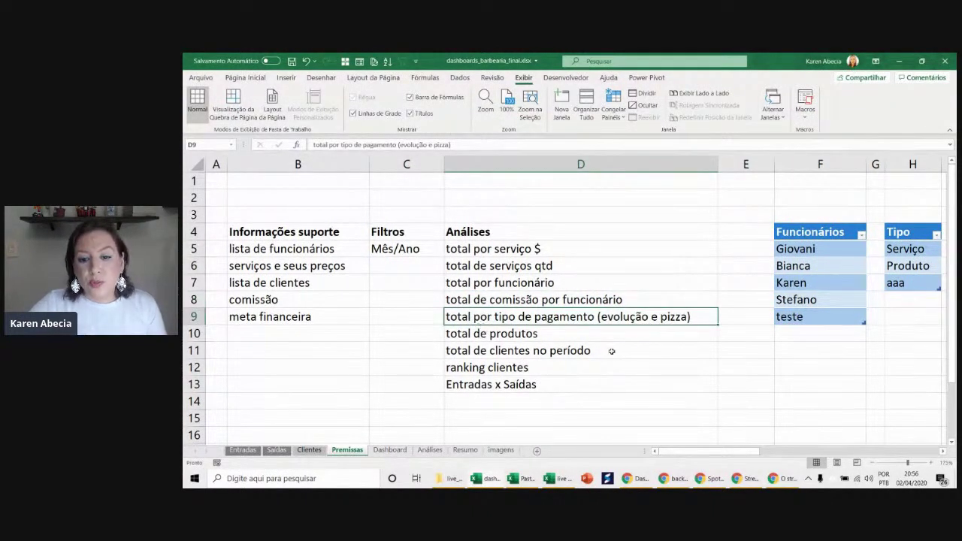
double_click(592, 317)
left_click_drag(597, 316, 691, 316)
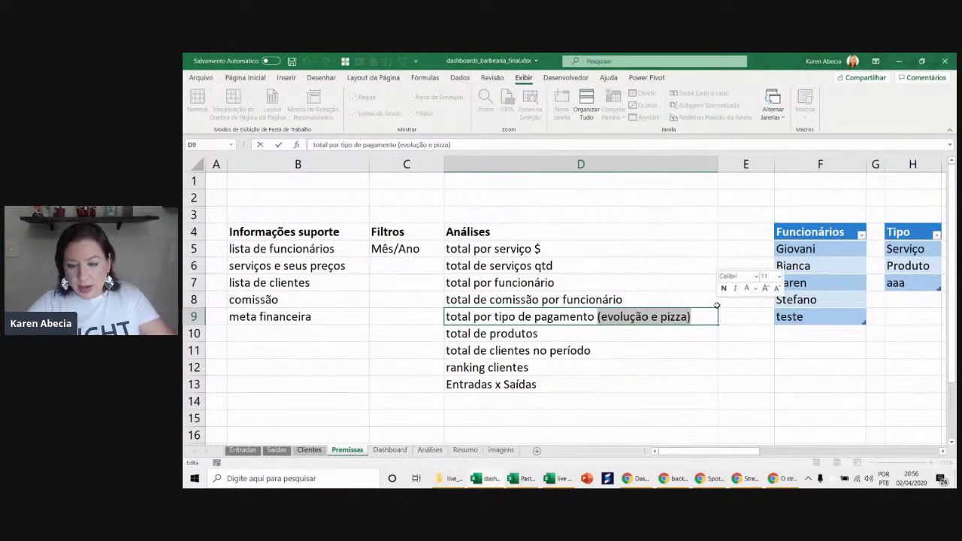
key("Delete")
key("Return")
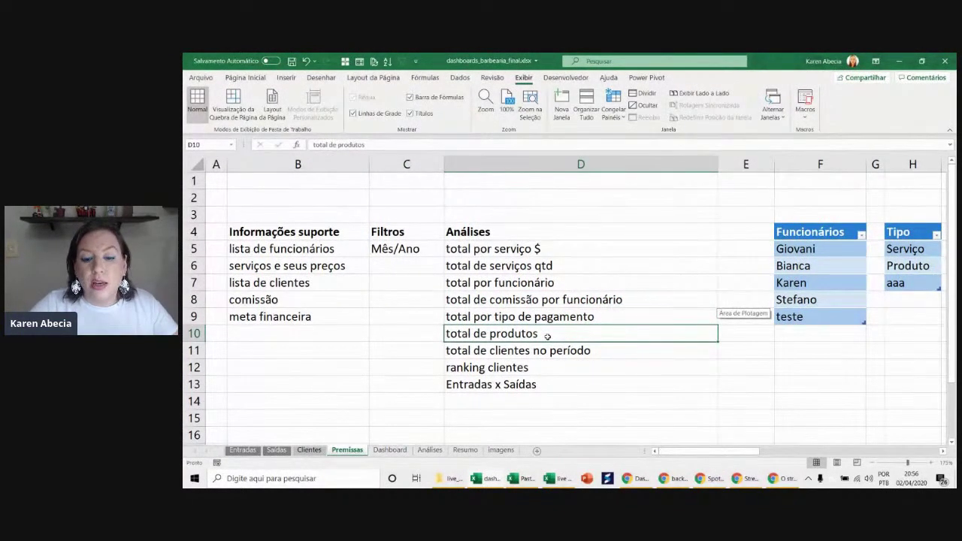
- Look over the whole Análises list, then go to the Dashboard sheet
left_click_drag(510, 226, 538, 406)
left_click(687, 350)
left_click(728, 347)
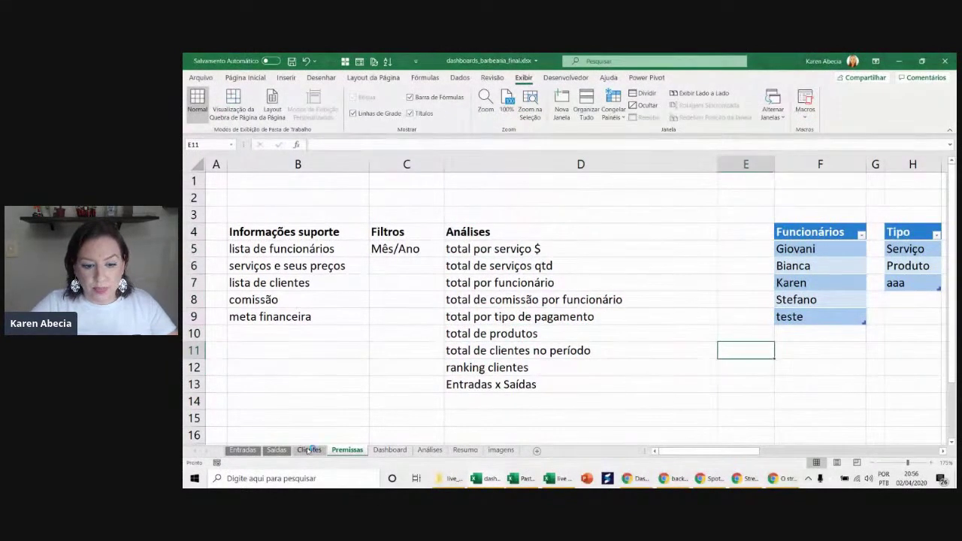
left_click(384, 450)
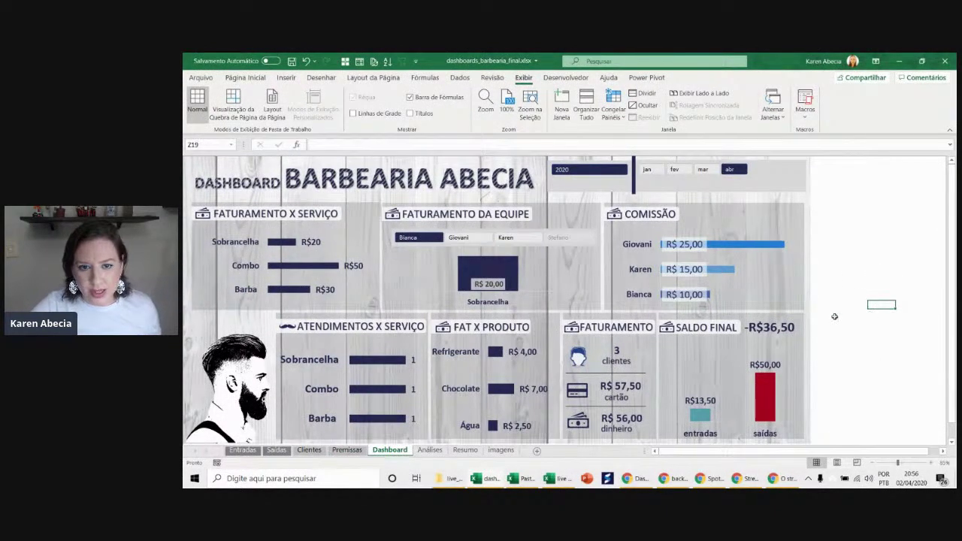
- Glance at the blank Pasta1 workbook, then return to the barbershop dashboard workbook
key("alt+Tab")
key("alt+Tab")
key("alt+Tab")
key("alt+Tab")
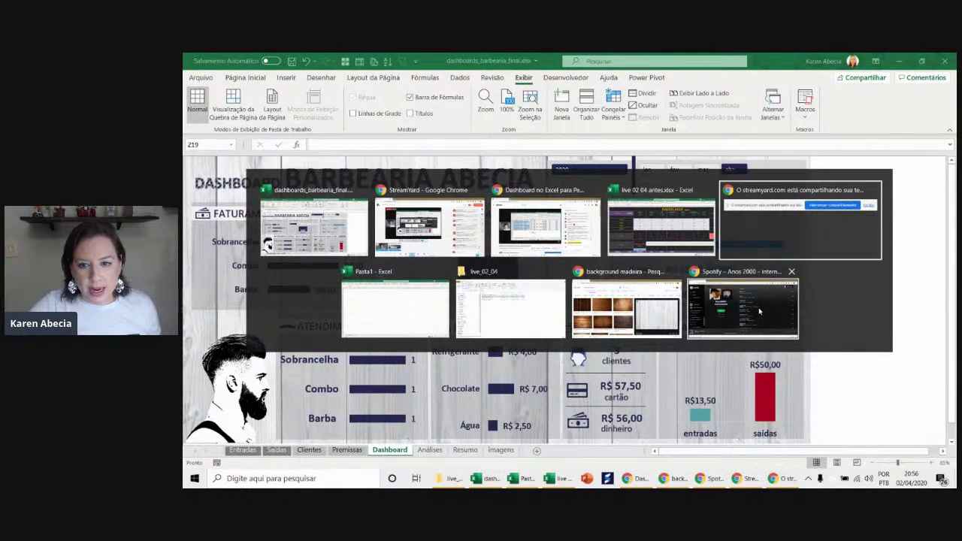
key("alt+Tab")
double_click(238, 135)
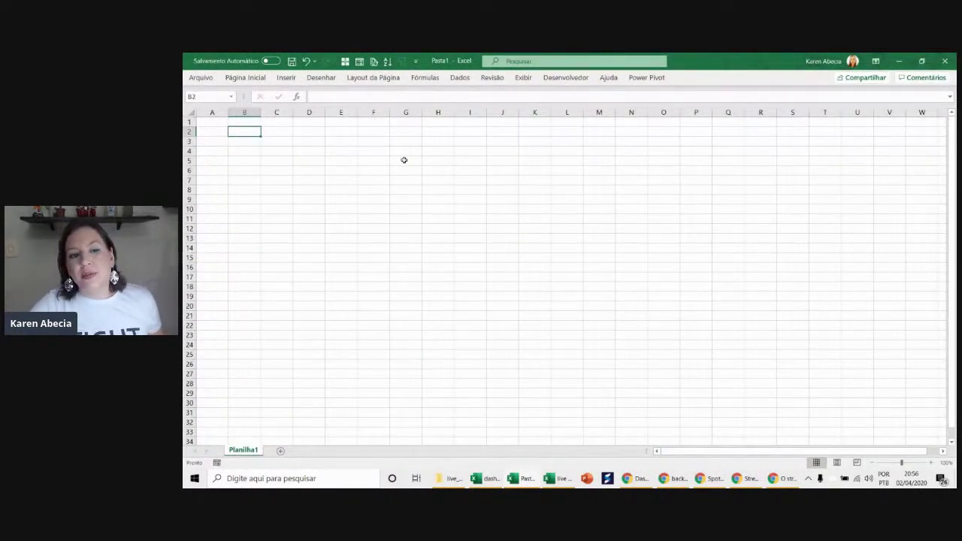
key("alt+Tab")
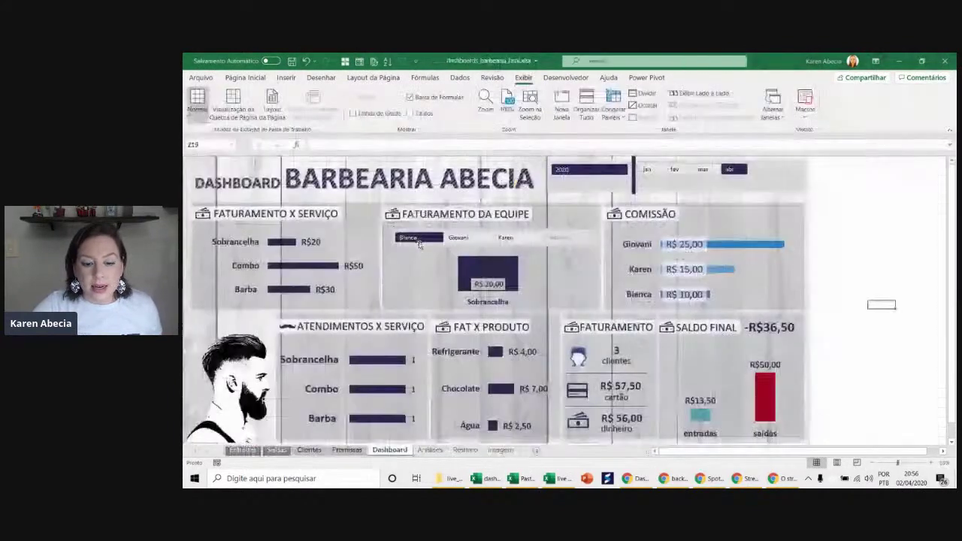
- On the imagens sheet, enlarge the wood-texture image and move it beside the barber photo
left_click(499, 450)
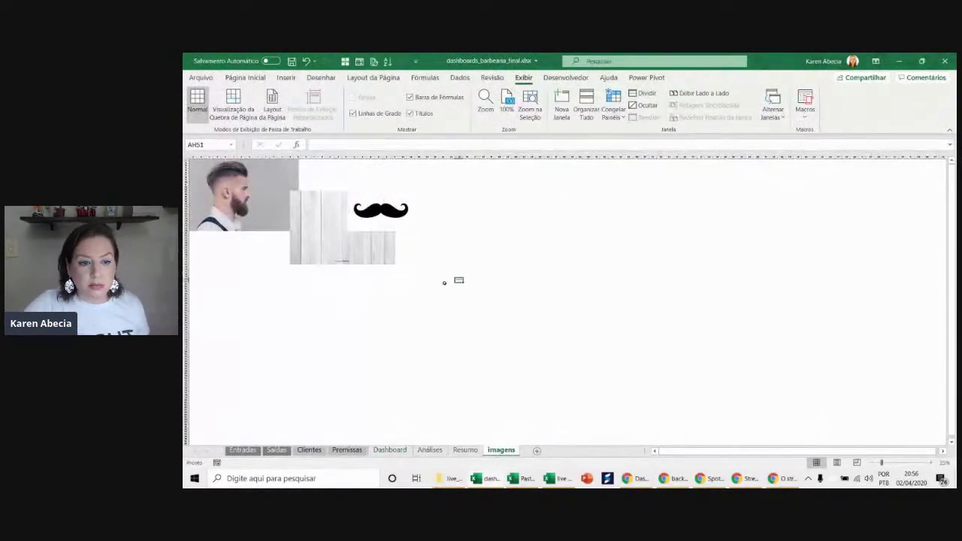
left_click(323, 229)
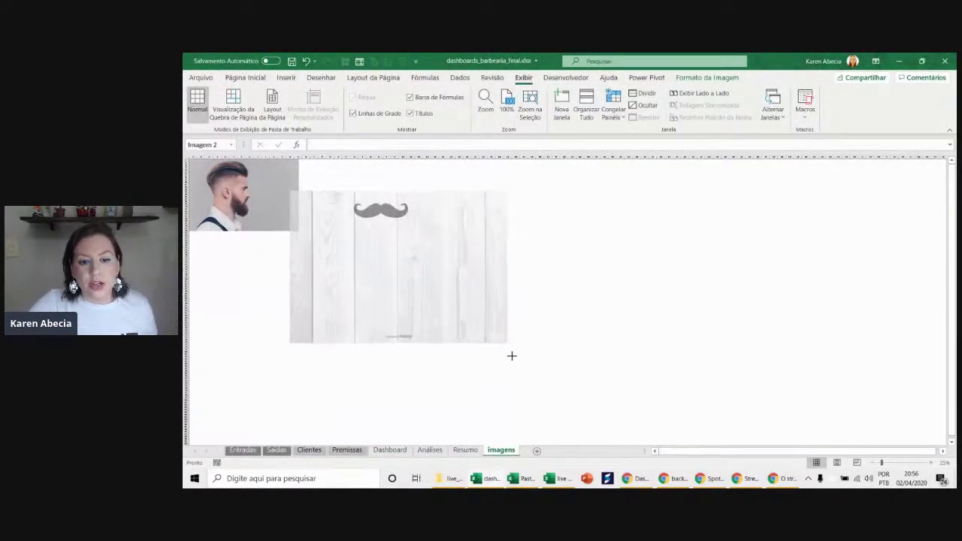
left_click_drag(396, 266, 571, 389)
left_click_drag(428, 290, 593, 270)
- Enlarge the barber photo and mustache, placing the mustache over the wood texture, then open a new Chrome tab
left_click(242, 197)
left_click_drag(299, 231, 517, 374)
mouse_move(376, 212)
left_mouse_down()
mouse_move(745, 211)
mouse_move(566, 320)
left_mouse_up()
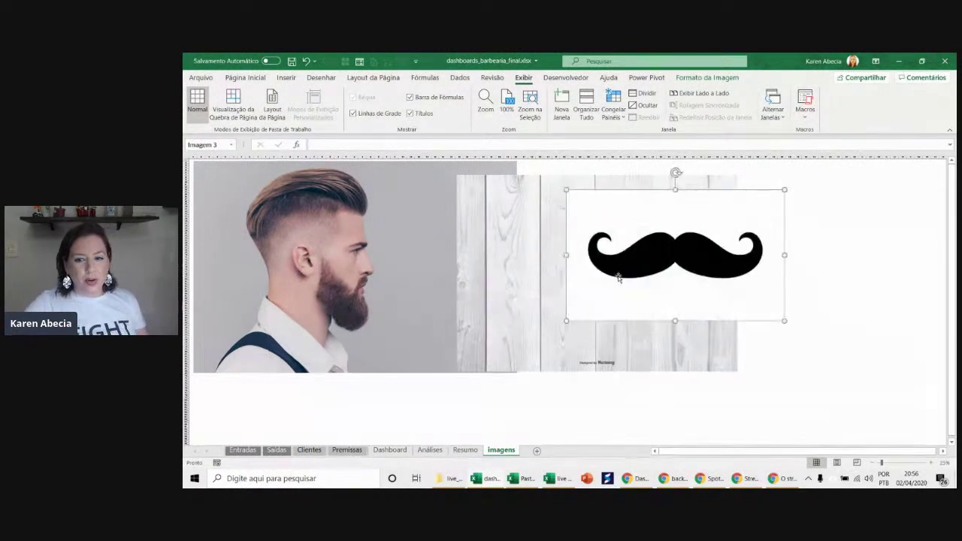
left_click_drag(633, 296, 716, 312)
left_click(745, 385)
left_click(534, 273)
key("alt+Tab")
key("alt+Tab")
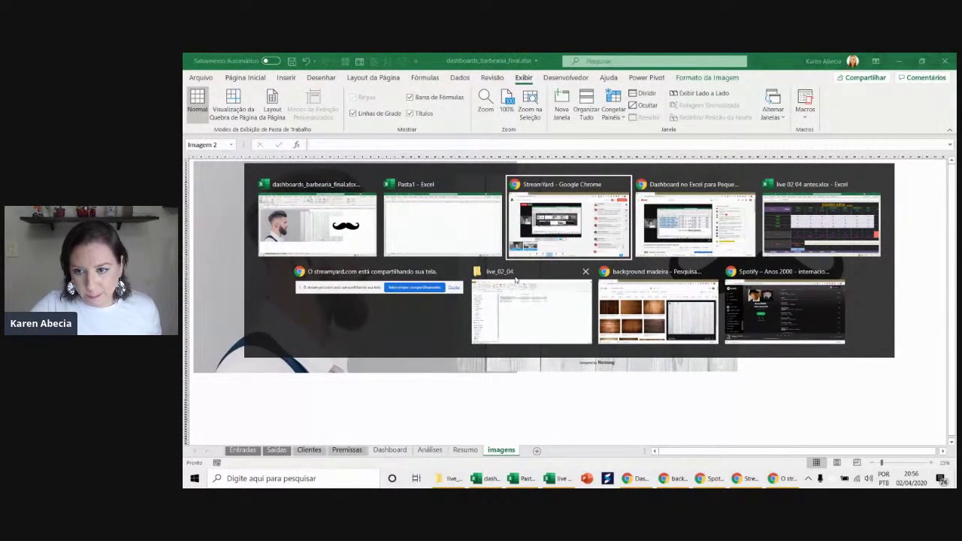
key("ctrl+t")
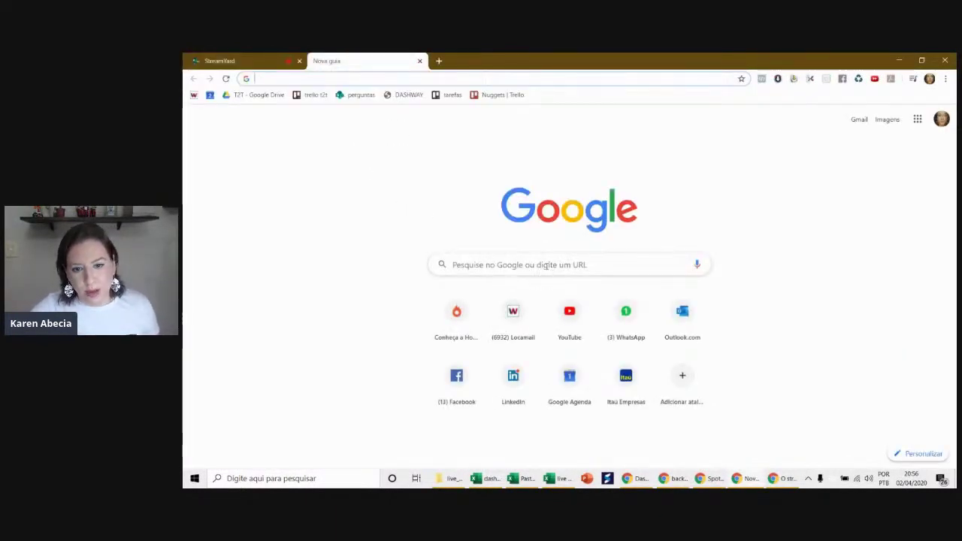
- Search Google for 'background madeira'
left_click(546, 266)
type("back")
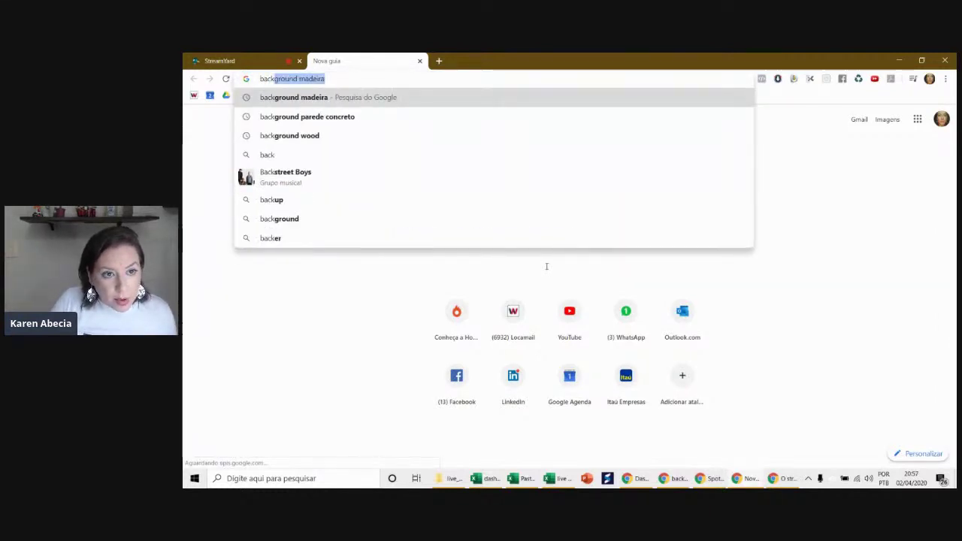
type("ground")
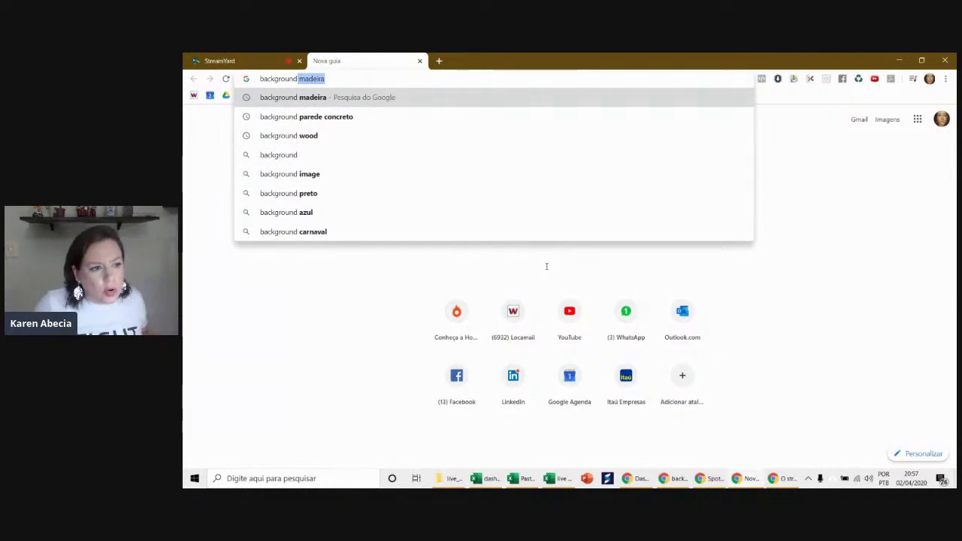
key("Return")
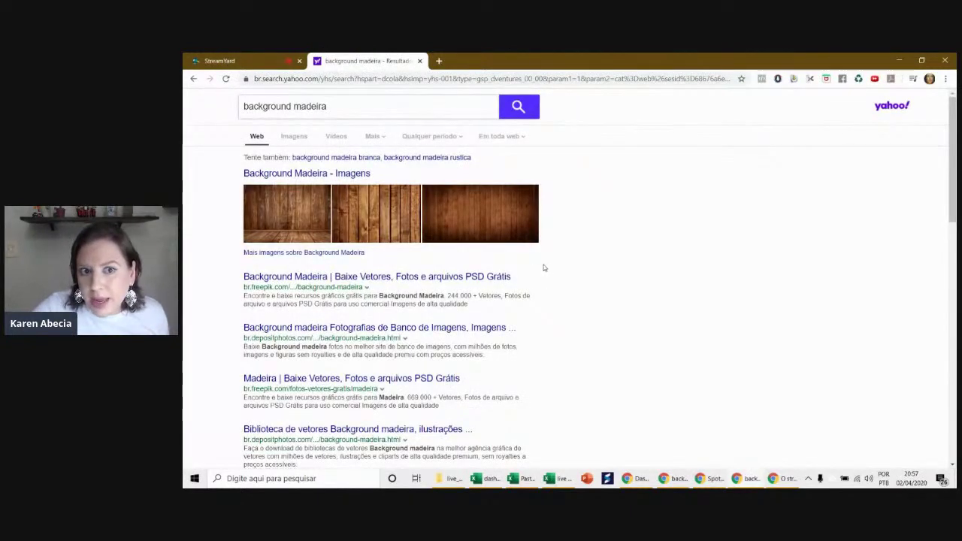
- In a new tab, search Google Images for 'barbearia' and browse a barbershop image result
left_click(439, 61)
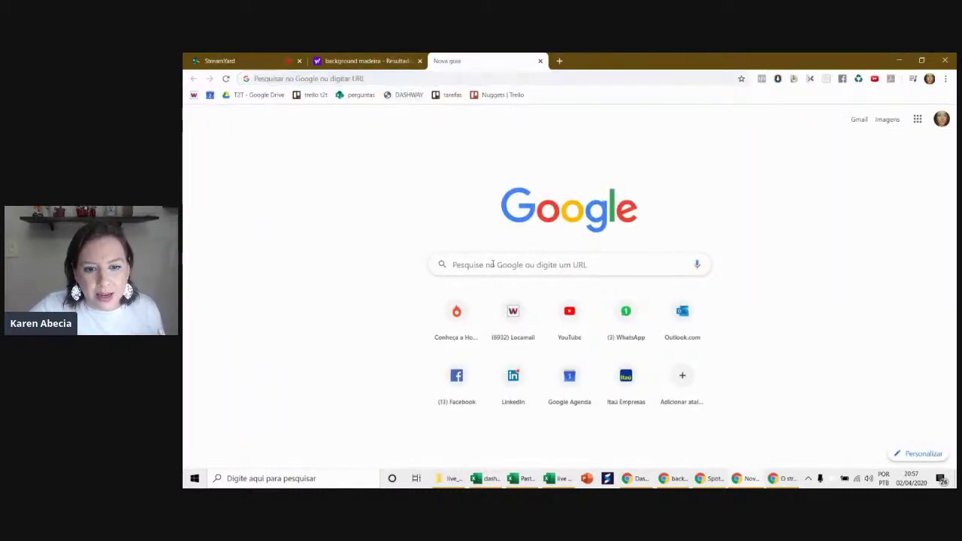
left_click(493, 264)
type("bar")
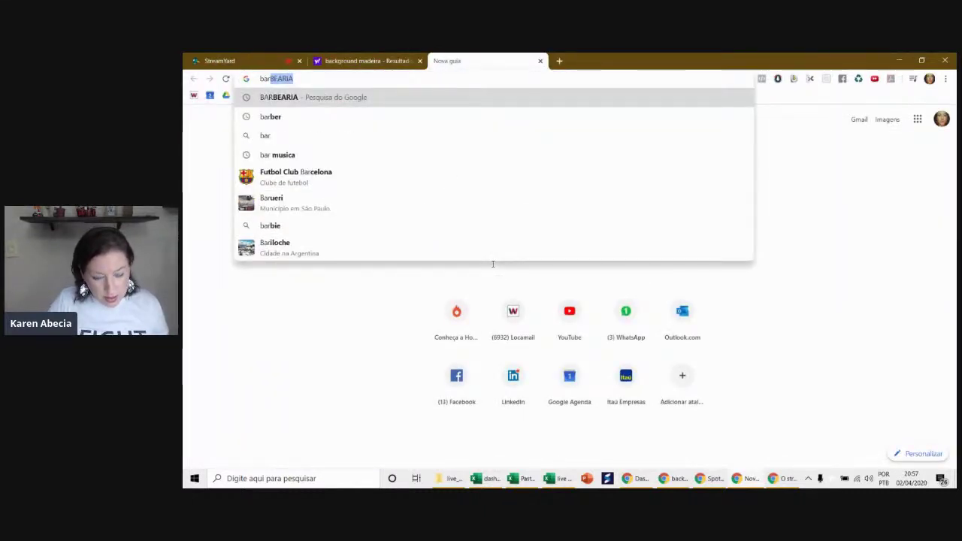
type("n")
key("BackSpace")
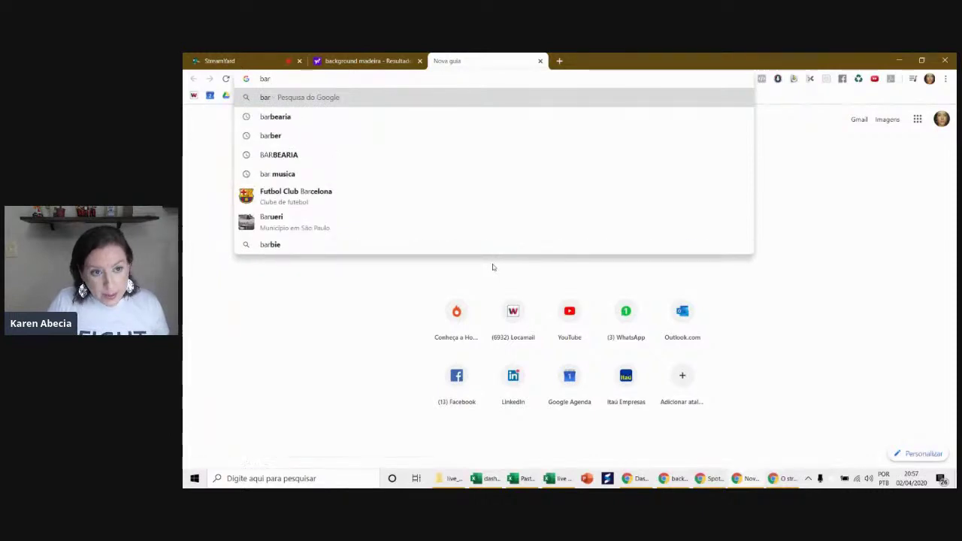
key("Down")
key("Return")
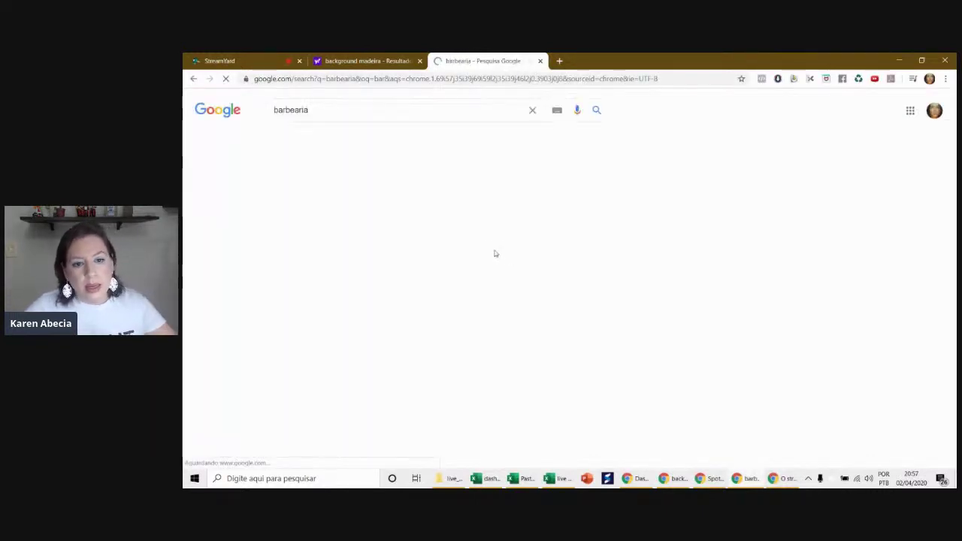
left_click(378, 140)
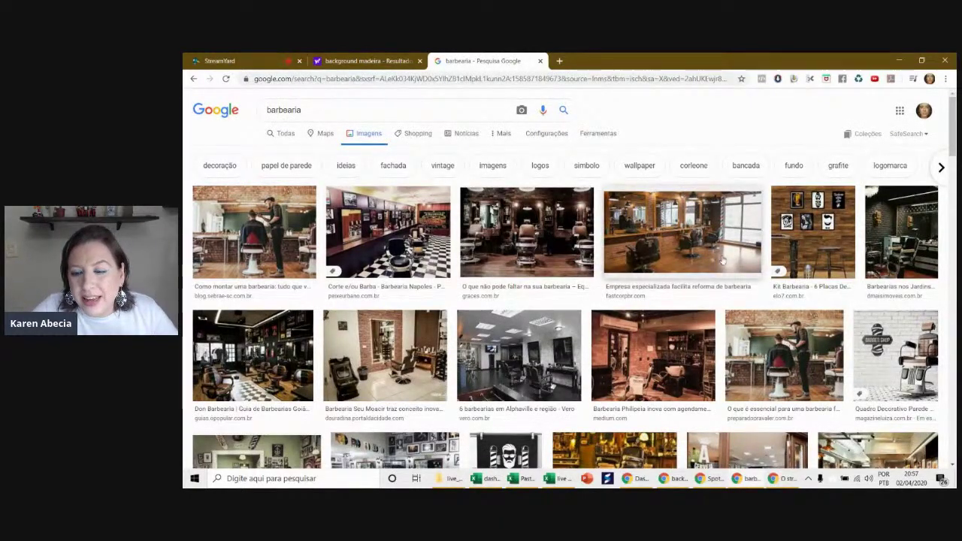
left_click(813, 237)
scroll(827, 249, "down", 2)
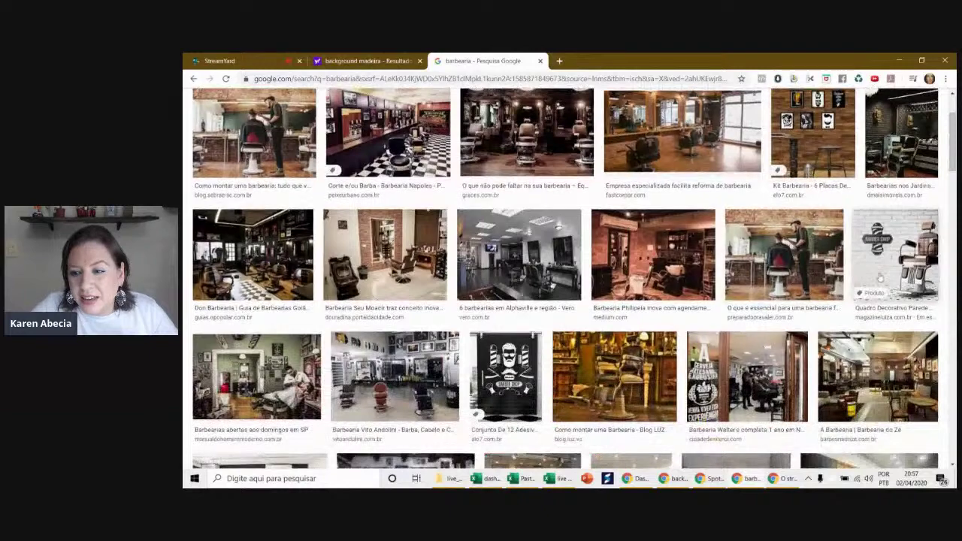
scroll(875, 278, "down", 1)
scroll(874, 277, "down", 1)
scroll(876, 272, "down", 1)
scroll(876, 270, "down", 1)
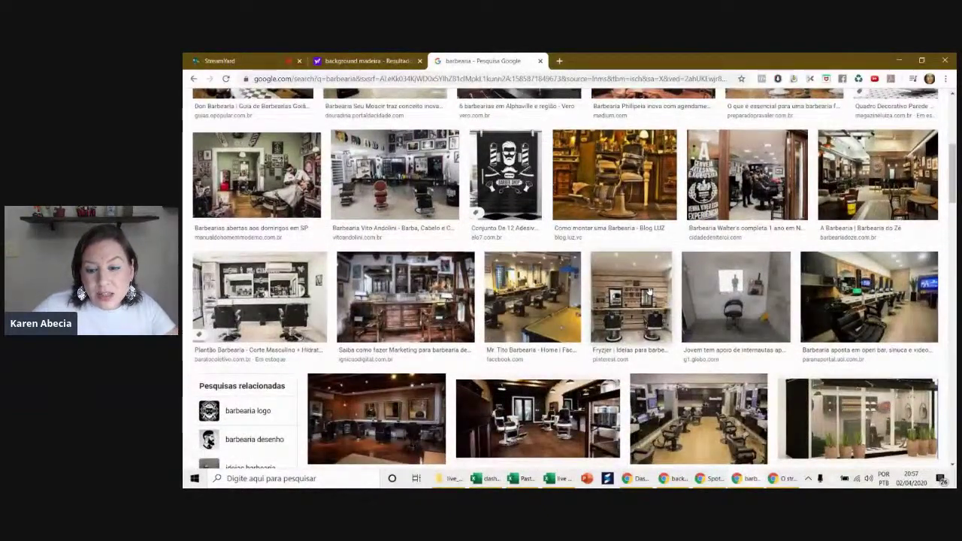
scroll(703, 444, "down", 1)
scroll(703, 443, "down", 1)
scroll(703, 443, "down", 2)
scroll(702, 444, "up", 6)
scroll(703, 421, "up", 5)
- Close the Yahoo wood results and browse Google image results for 'background madeira'
left_click(367, 61)
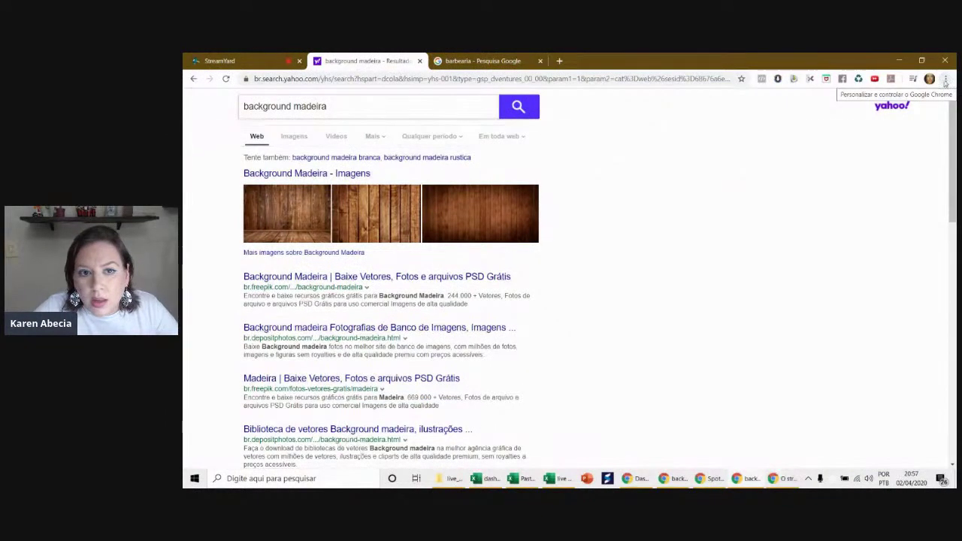
left_click(419, 61)
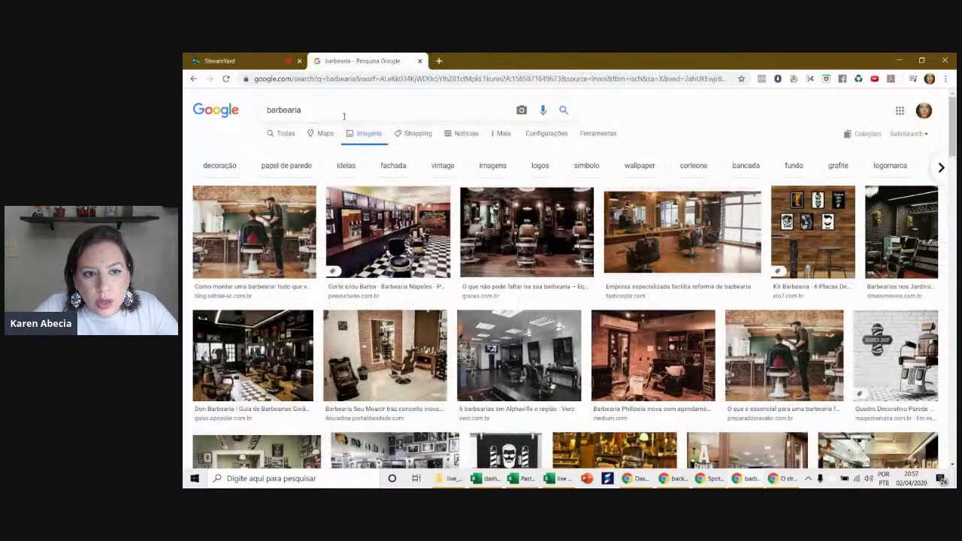
type("b")
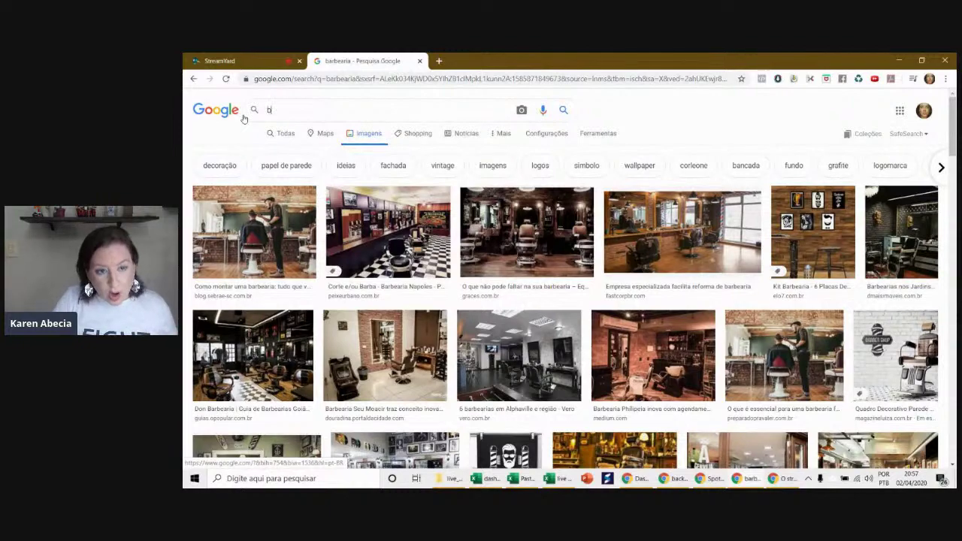
type("a")
key("Down")
key("Down")
key("Return")
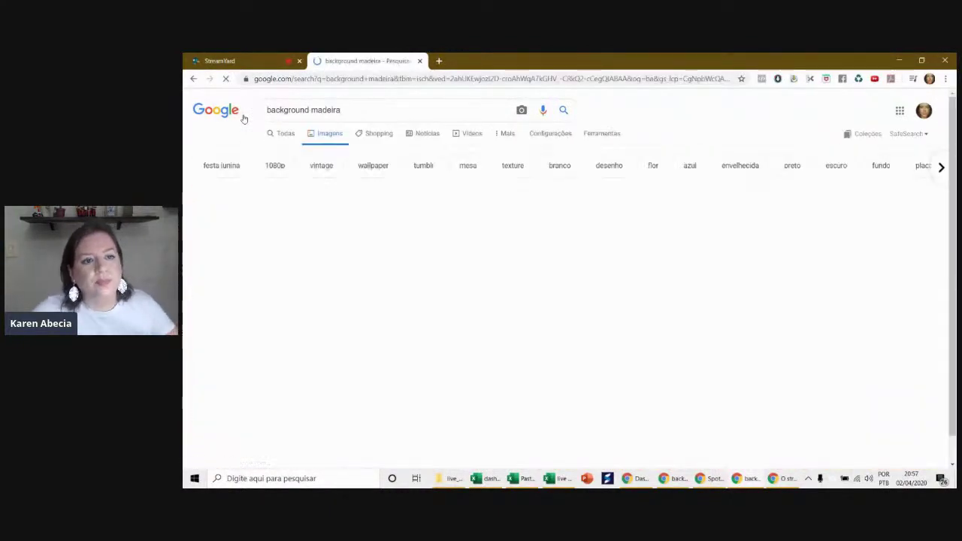
scroll(572, 248, "down", 2)
scroll(584, 262, "down", 3)
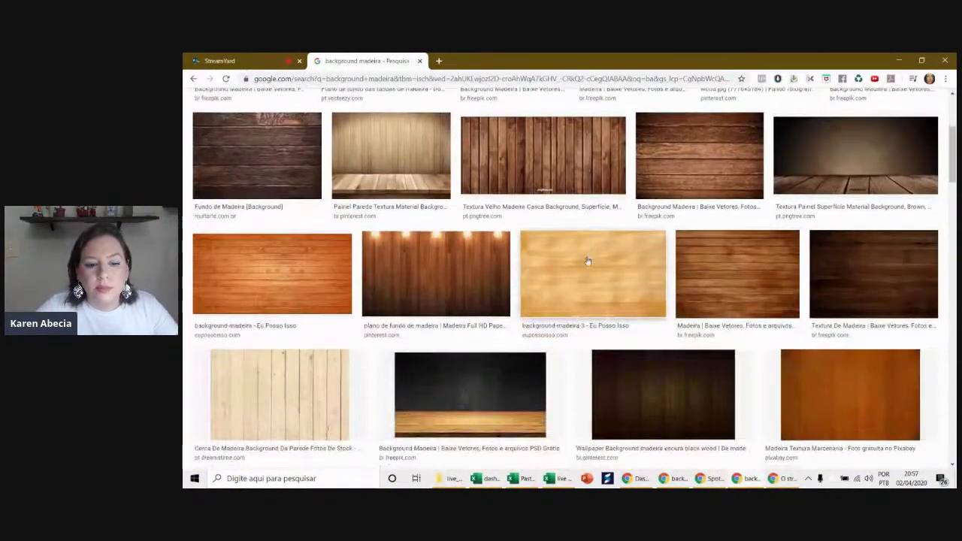
scroll(584, 262, "down", 5)
scroll(589, 263, "down", 4)
scroll(588, 261, "up", 2)
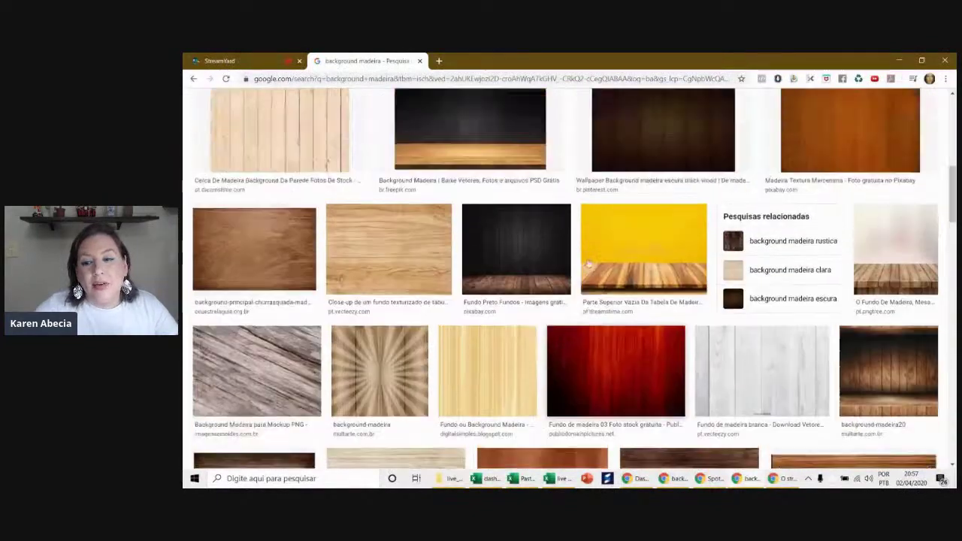
scroll(584, 255, "up", 5)
scroll(582, 249, "up", 2)
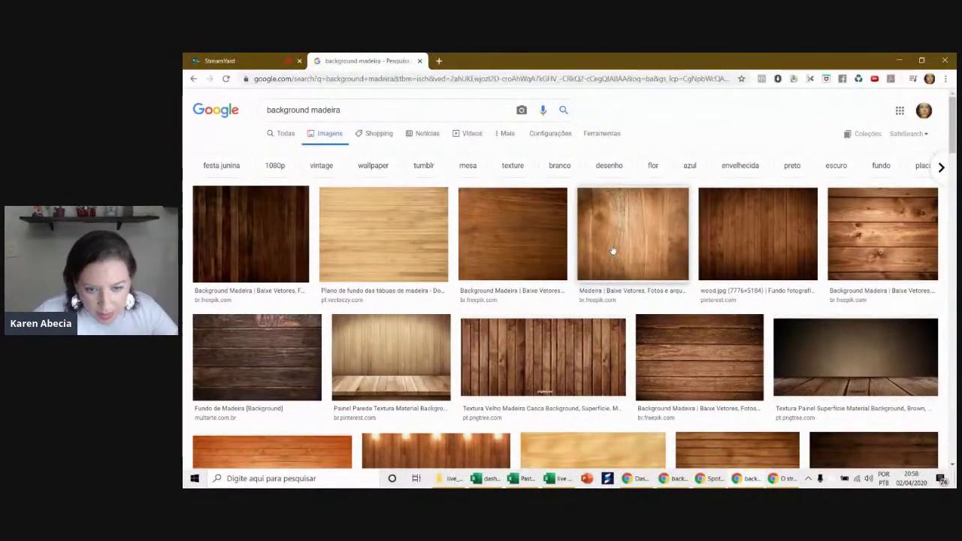
scroll(613, 251, "down", 5)
scroll(616, 248, "down", 4)
scroll(622, 246, "down", 2)
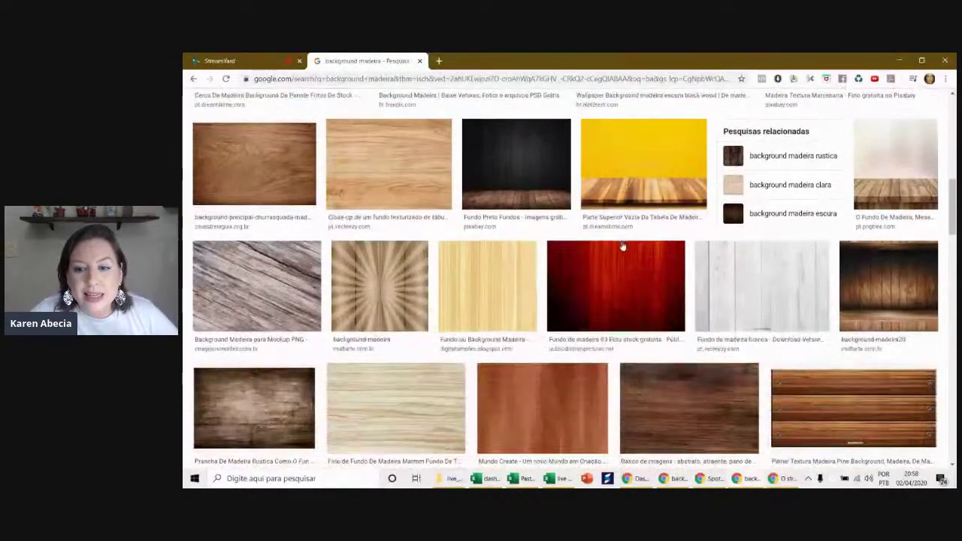
scroll(622, 246, "down", 2)
- Preview the white wood 'Fundo de madeira branca' image and copy it
left_click(710, 218)
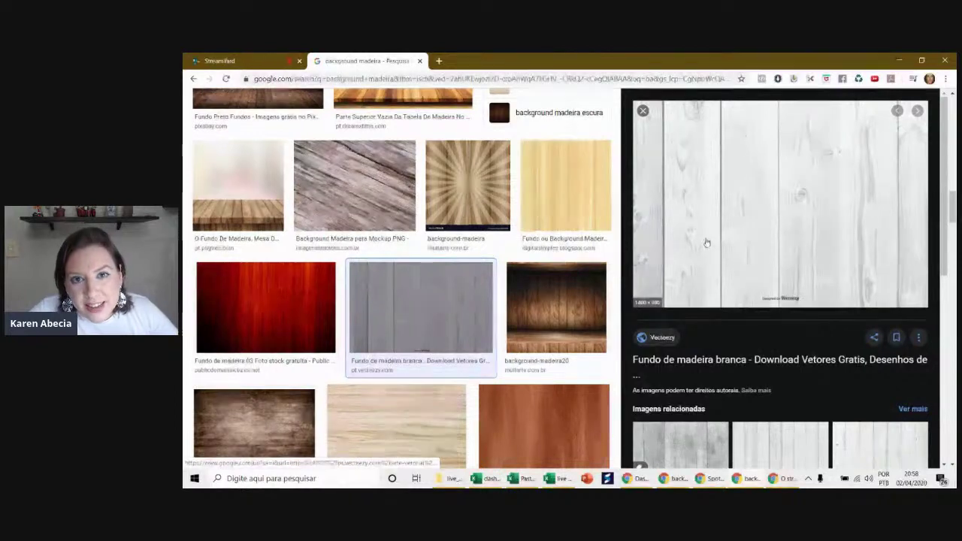
right_click(699, 168)
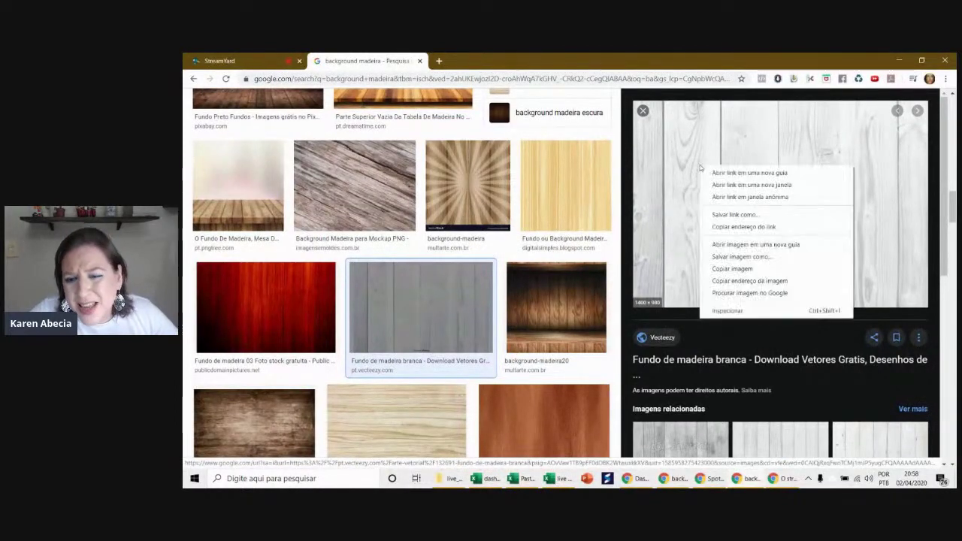
left_click(722, 263)
key("alt+Tab")
key("alt+Tab")
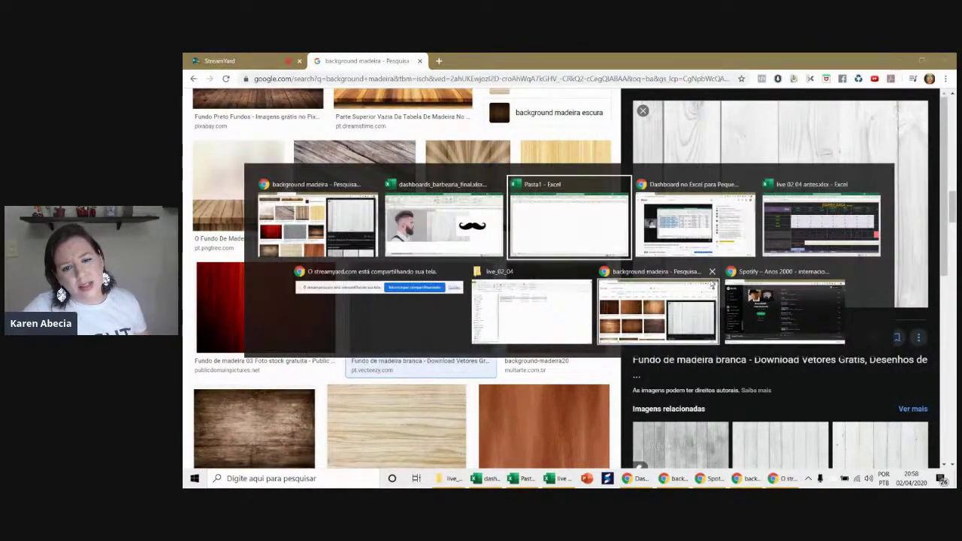
- Paste the white wood image into Pasta1 and shrink it to cover columns G–P, rows 5–26
key("ctrl+v")
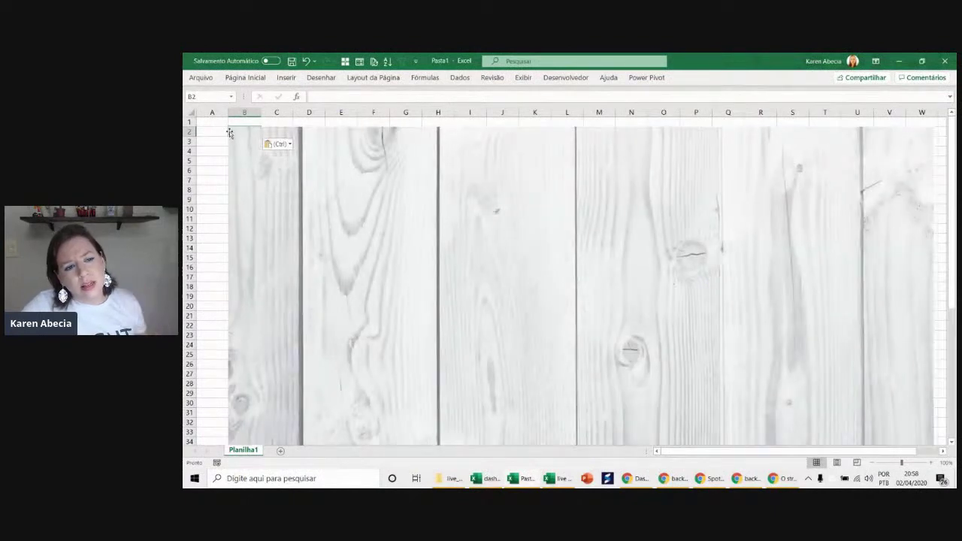
left_click_drag(232, 134, 519, 331)
mouse_move(670, 378)
left_mouse_down()
mouse_move(398, 201)
mouse_move(387, 182)
left_mouse_up()
left_click_drag(650, 133, 536, 217)
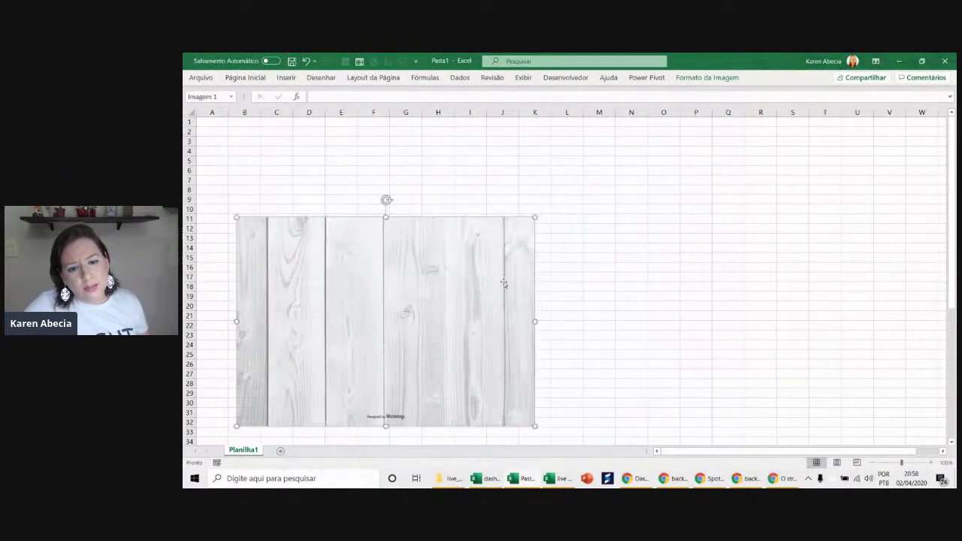
left_click_drag(441, 300, 583, 253)
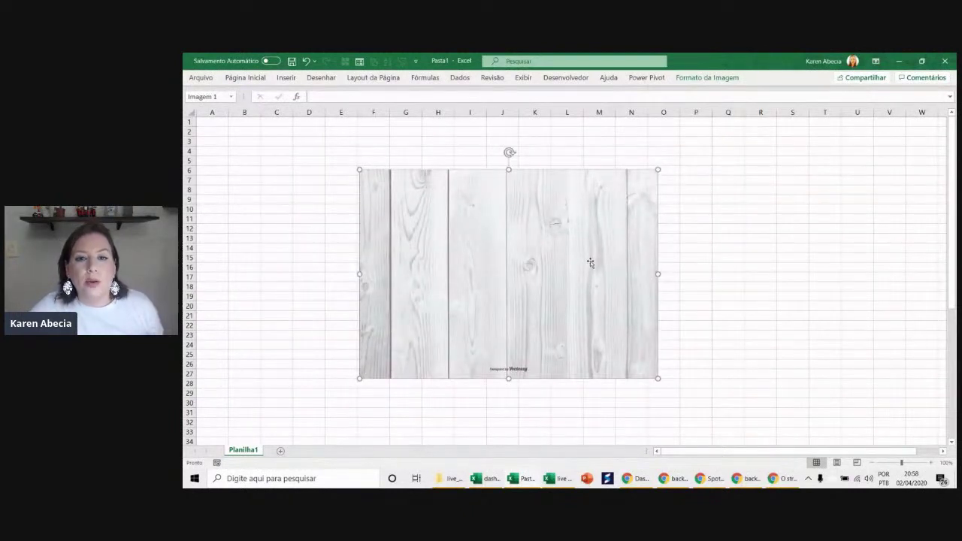
left_click(737, 246)
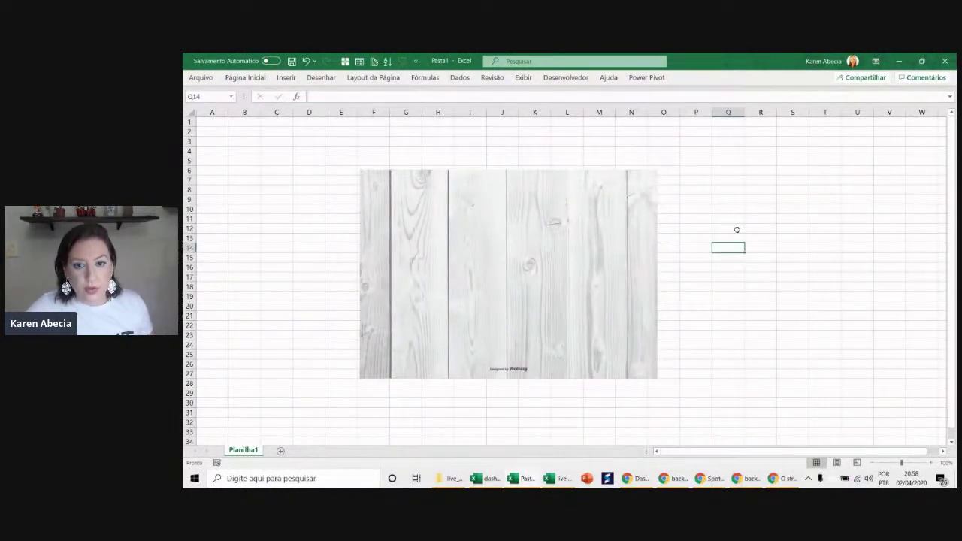
left_click_drag(526, 313, 580, 300)
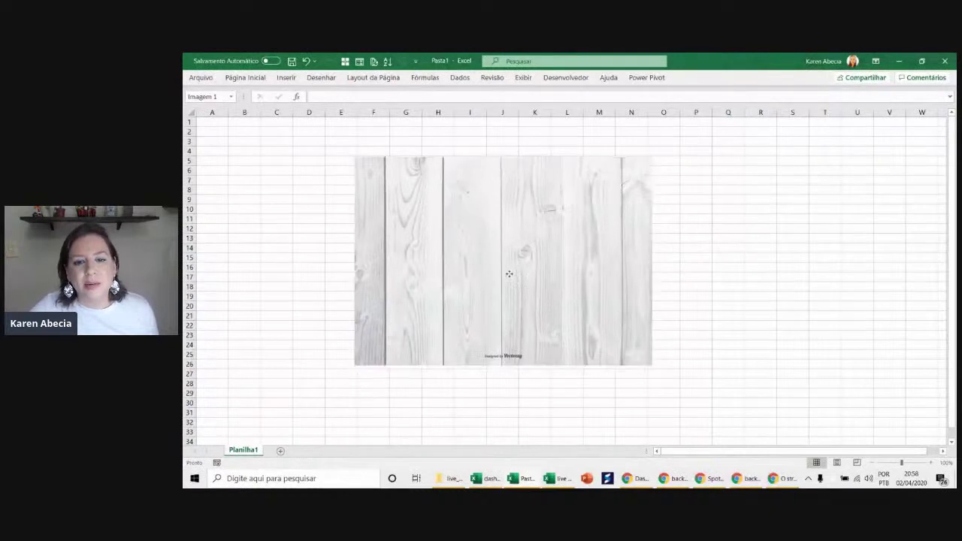
left_click(750, 261)
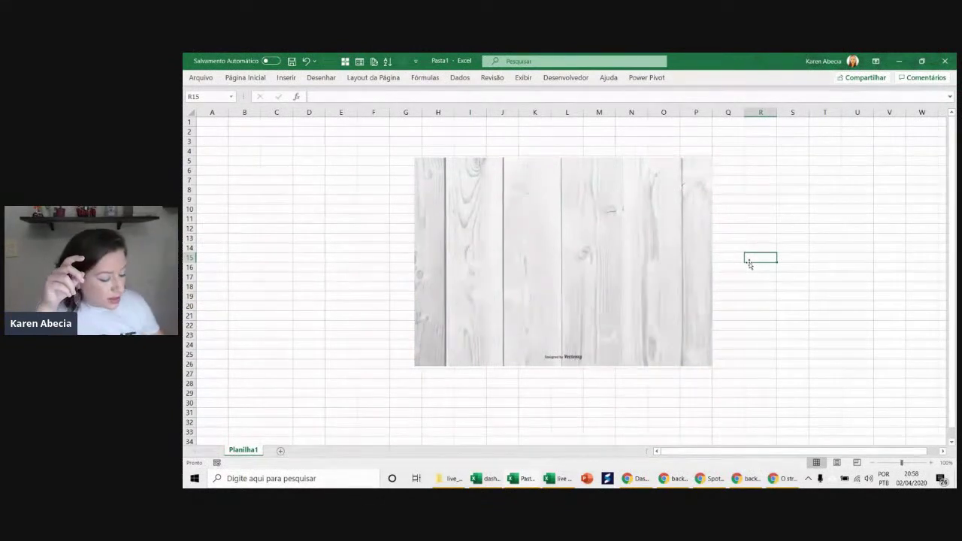
left_click(664, 261)
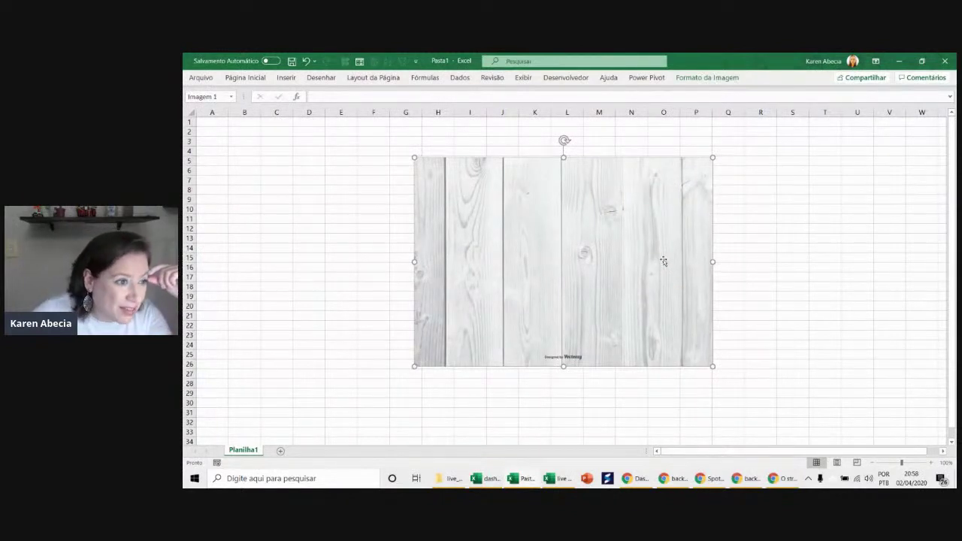
left_click(773, 248)
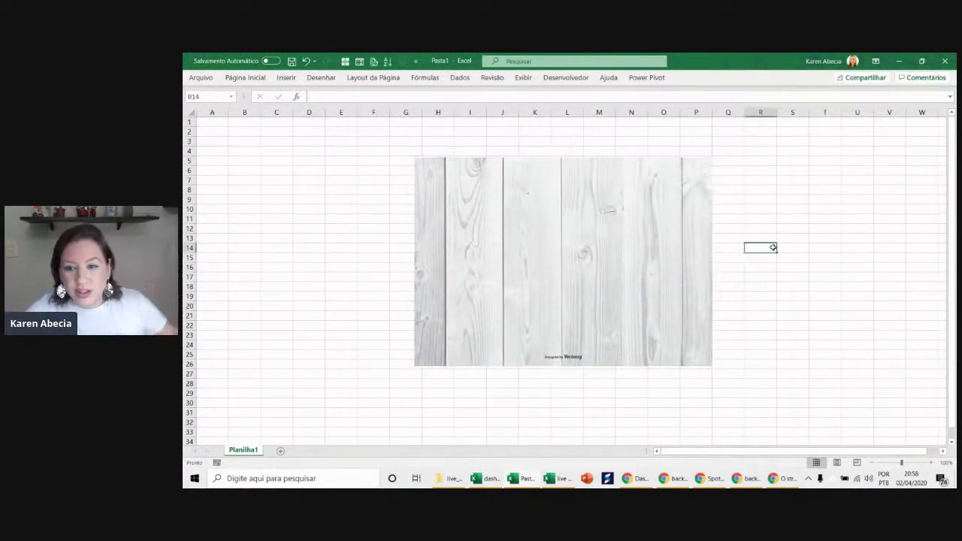
key("alt+Tab")
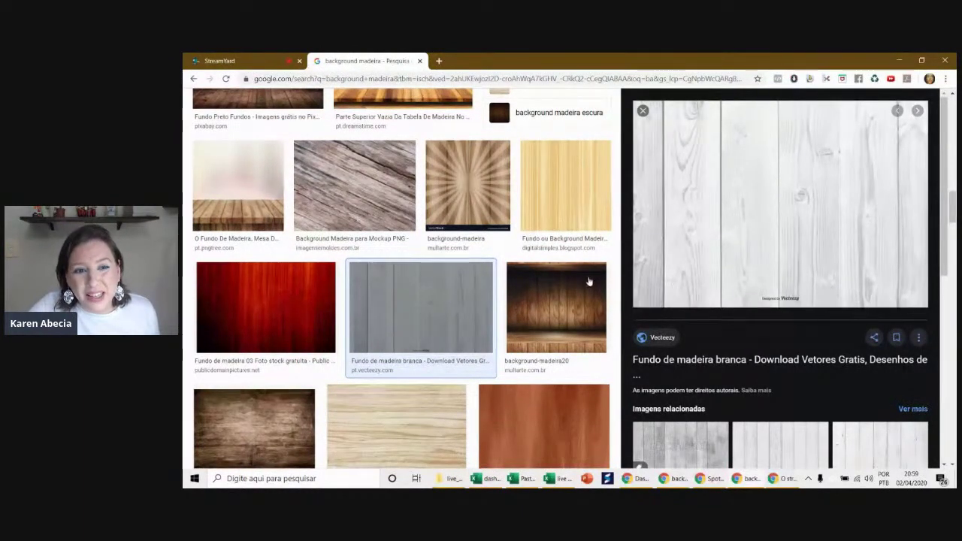
- Replace the 'background madeira' query with 'barber' and scroll through the barbershop photo results
scroll(489, 274, "up", 3)
scroll(389, 268, "up", 5)
scroll(389, 268, "up", 5)
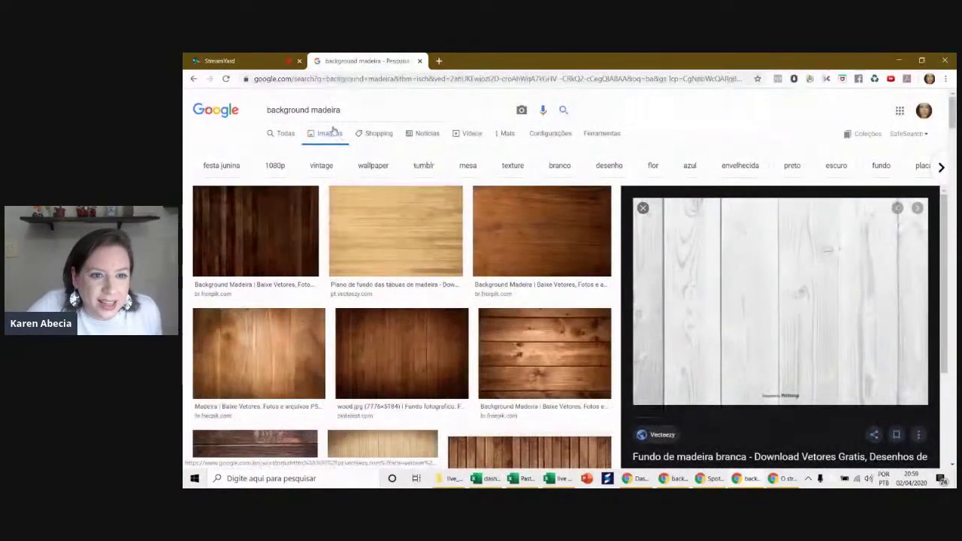
left_click_drag(353, 111, 256, 111)
type("ba")
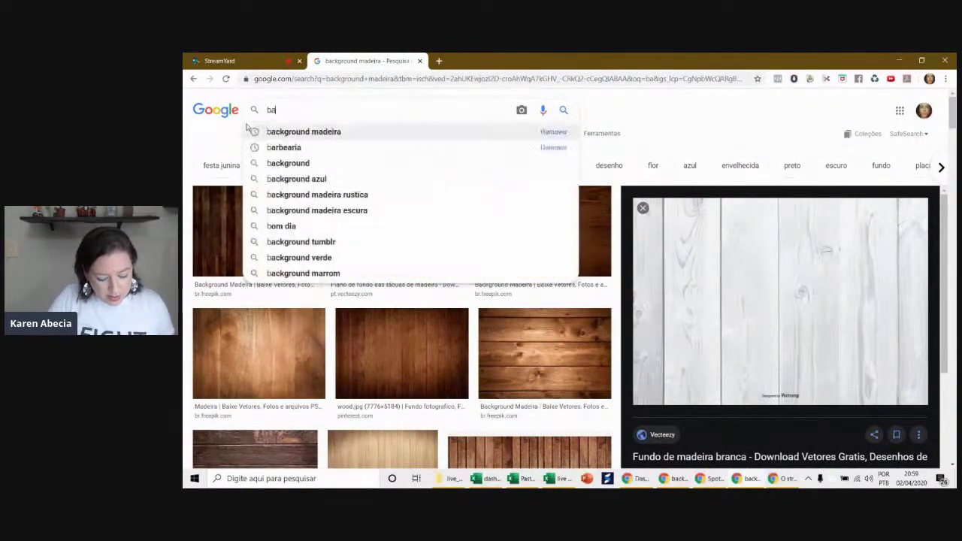
type("rber")
key("Return")
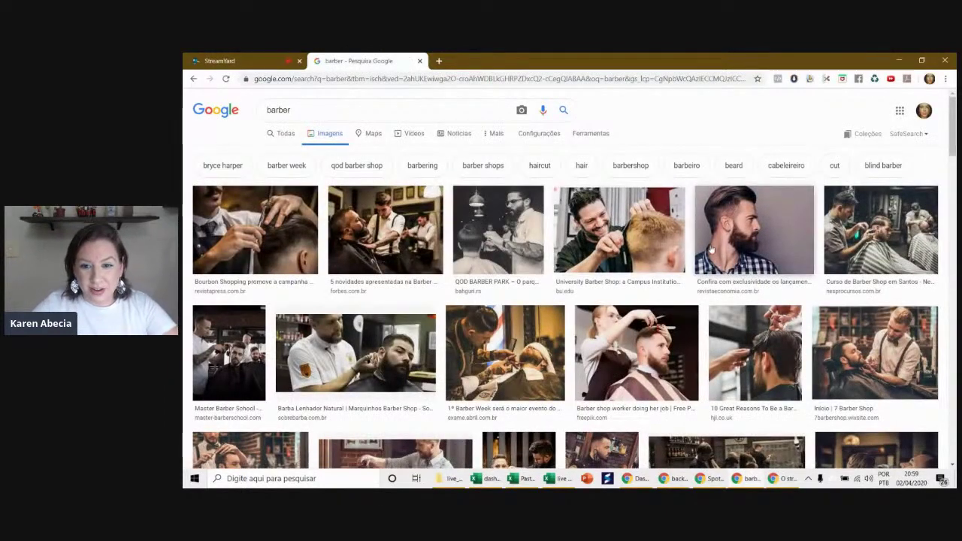
scroll(655, 269, "down", 3)
scroll(655, 269, "down", 1)
scroll(655, 269, "down", 1)
scroll(655, 269, "down", 1)
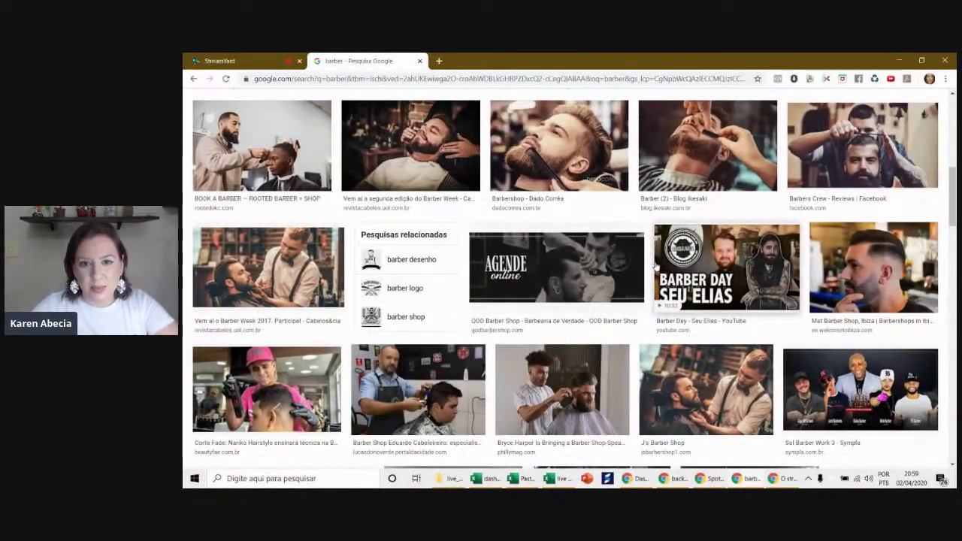
scroll(652, 261, "down", 1)
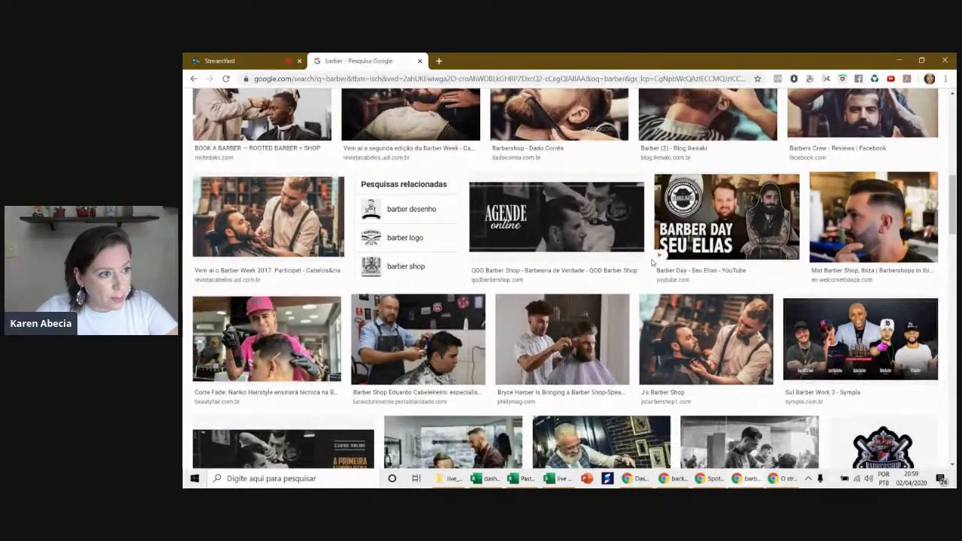
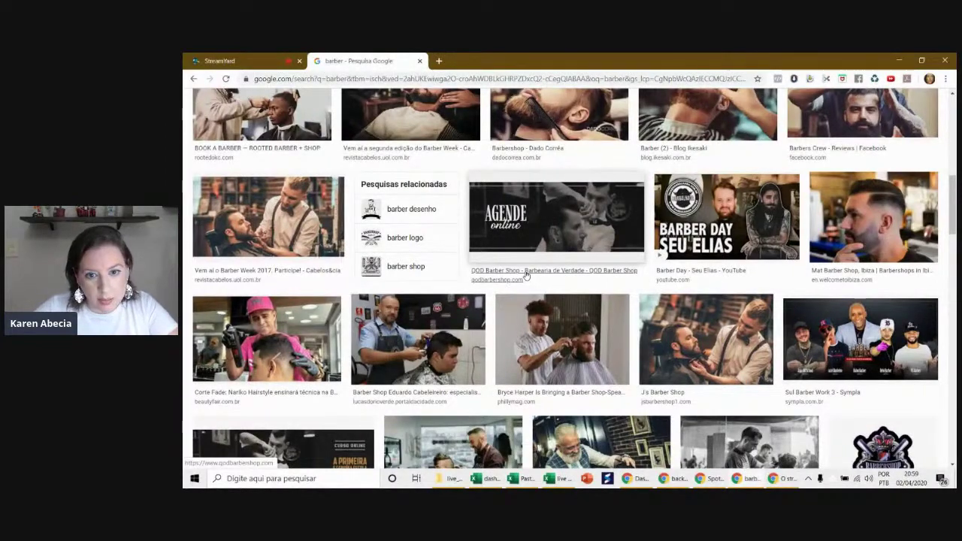
- Search Google Images for 'barber shop background'
scroll(451, 240, "up", 5)
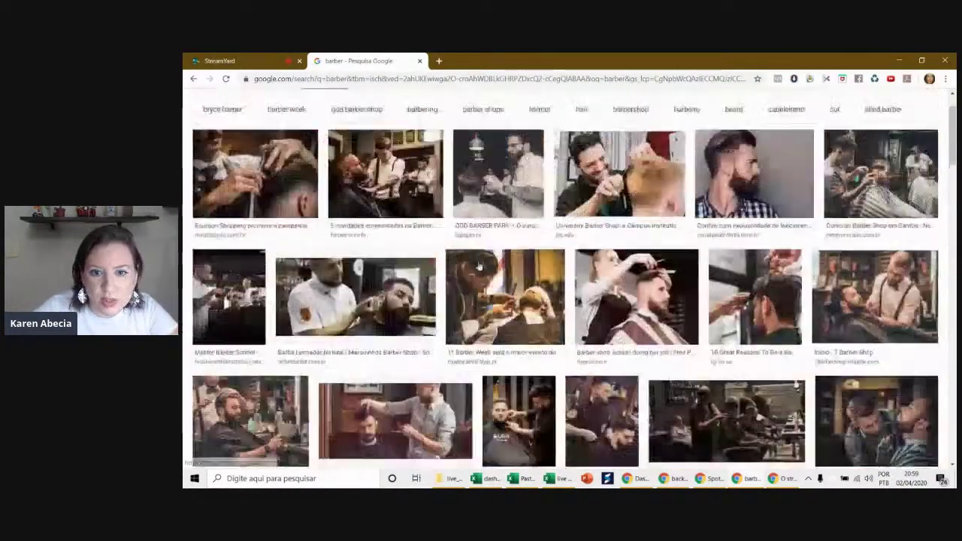
left_click(312, 110)
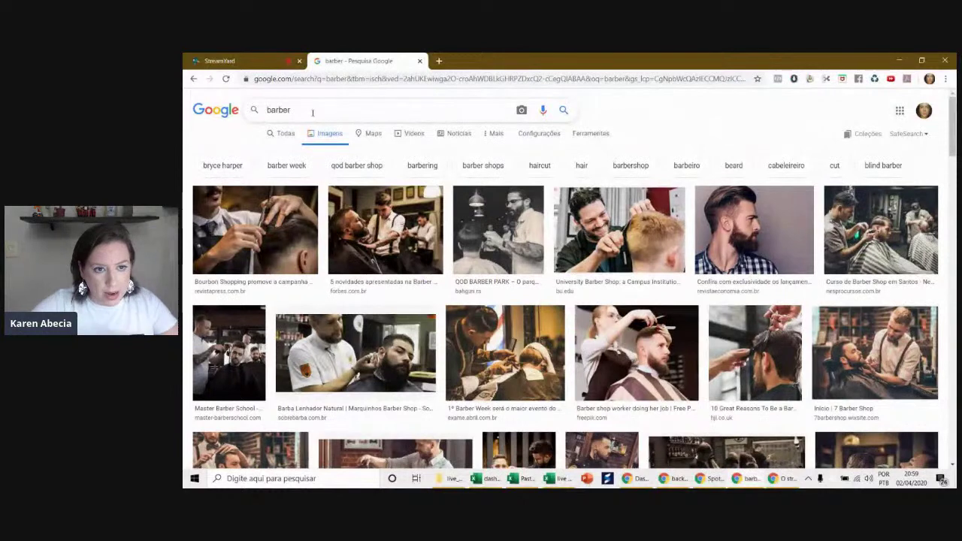
type(" shop ba")
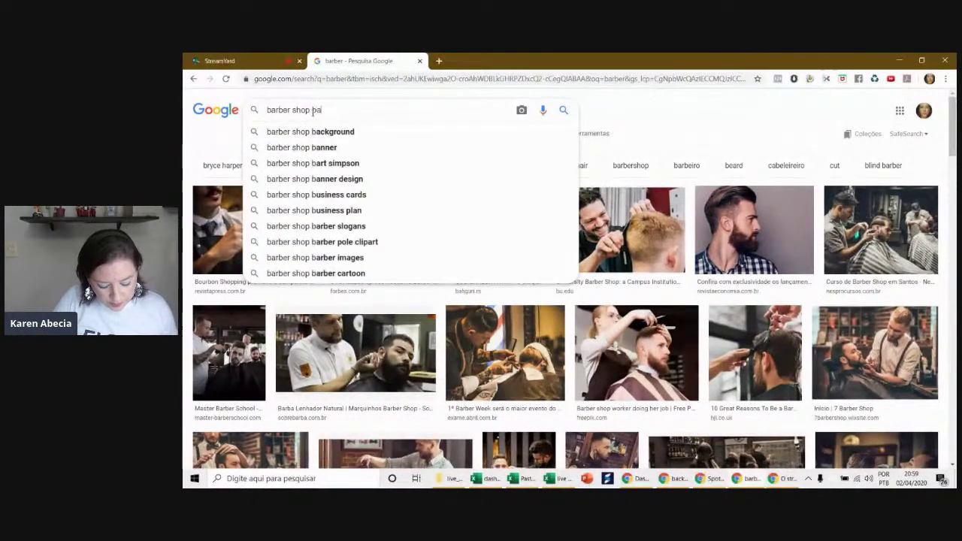
key("Down")
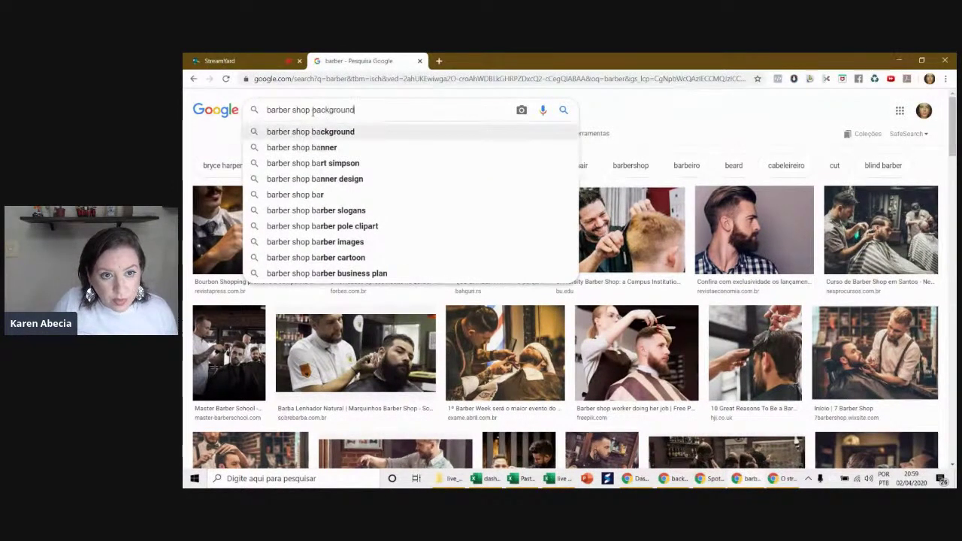
key("Return")
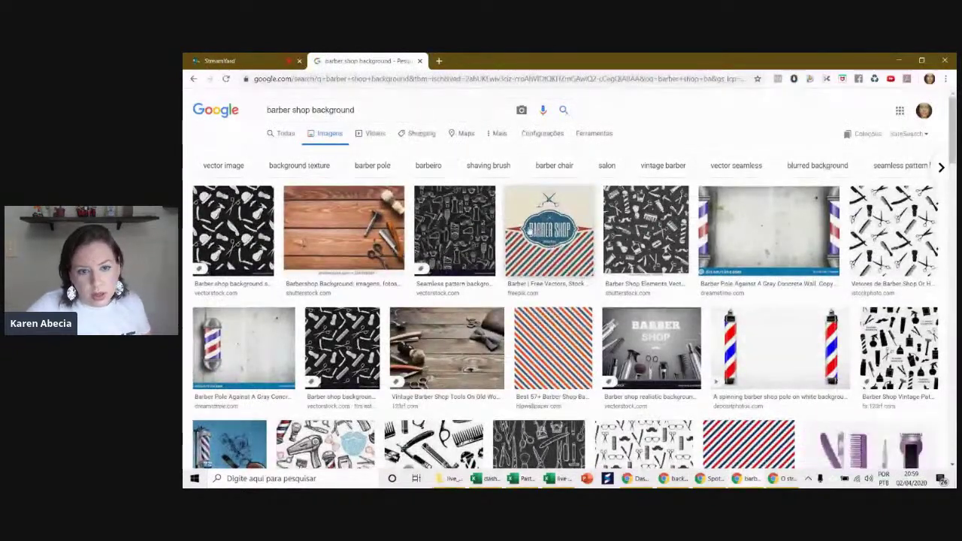
- Preview the wooden Barbershop Background image and the orange barber-tools image
scroll(579, 283, "down", 1)
scroll(575, 280, "down", 1)
scroll(570, 278, "up", 2)
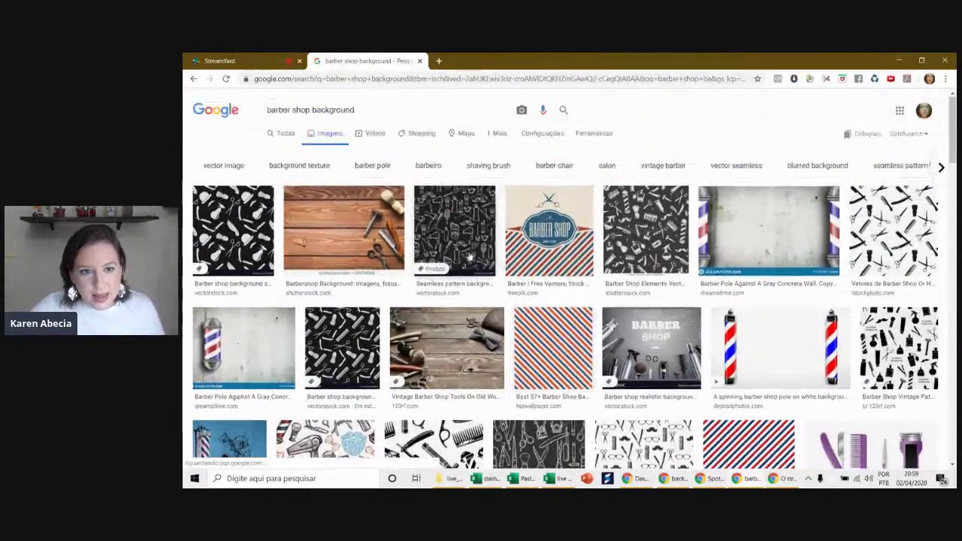
left_click(342, 225)
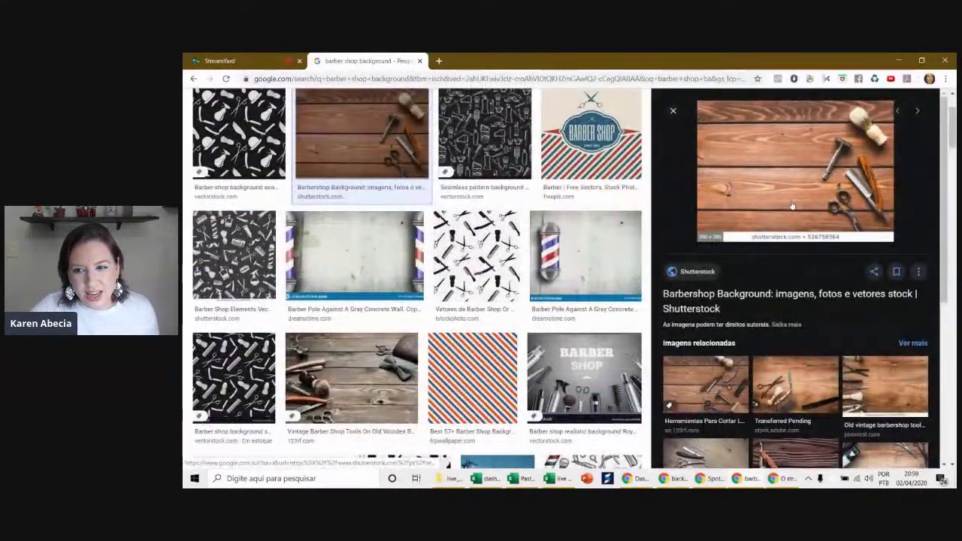
scroll(792, 205, "down", 2)
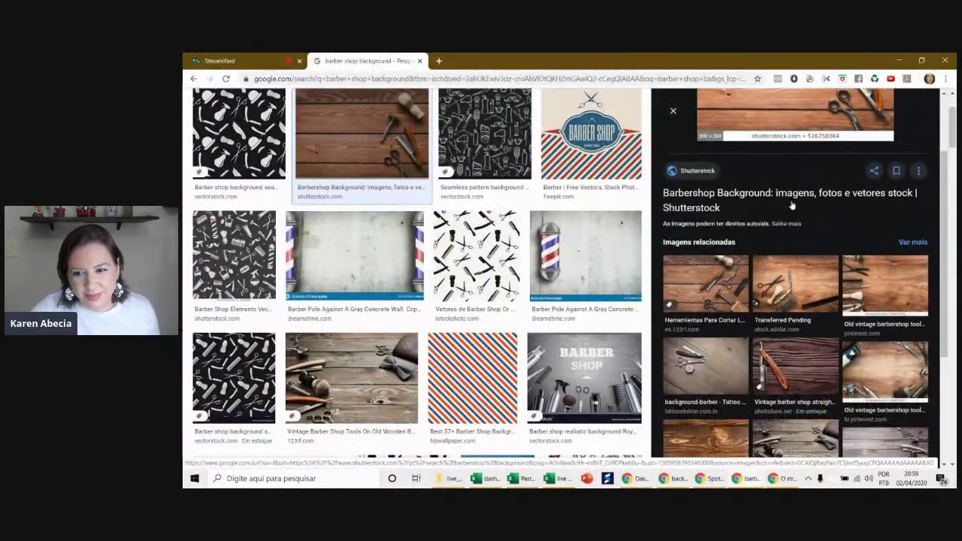
scroll(792, 205, "down", 2)
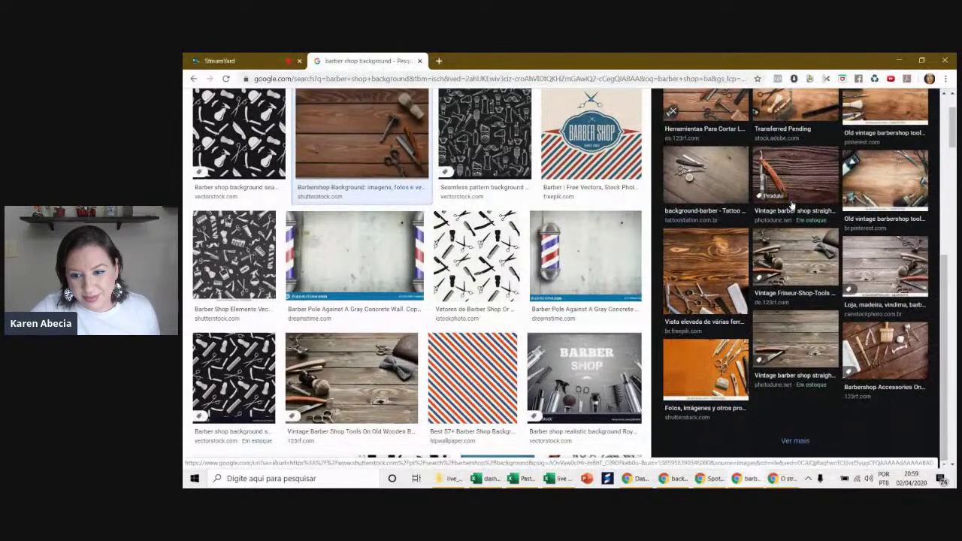
left_click(702, 372)
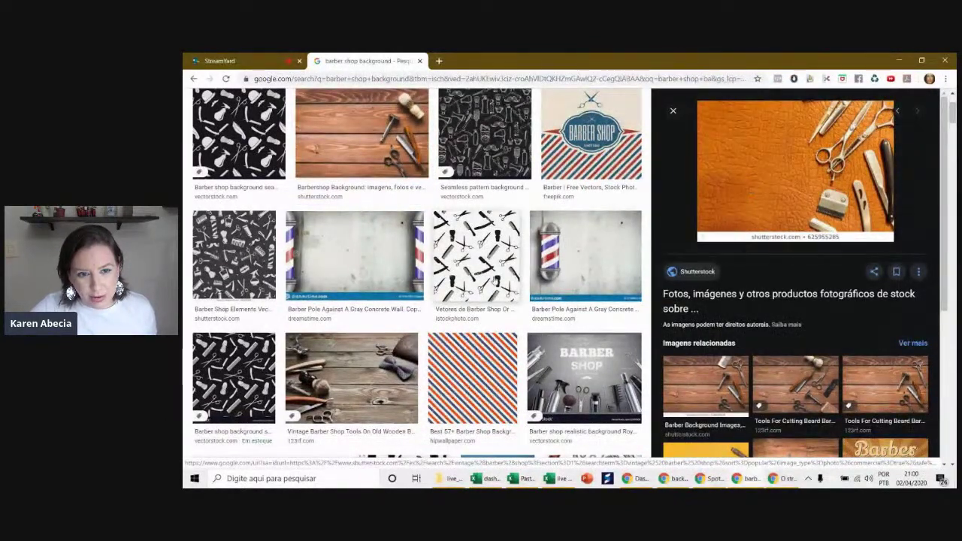
- Preview the wooden Barber Background Images photo, the vintage tools image and the beard-cutting tools image
scroll(492, 282, "down", 2)
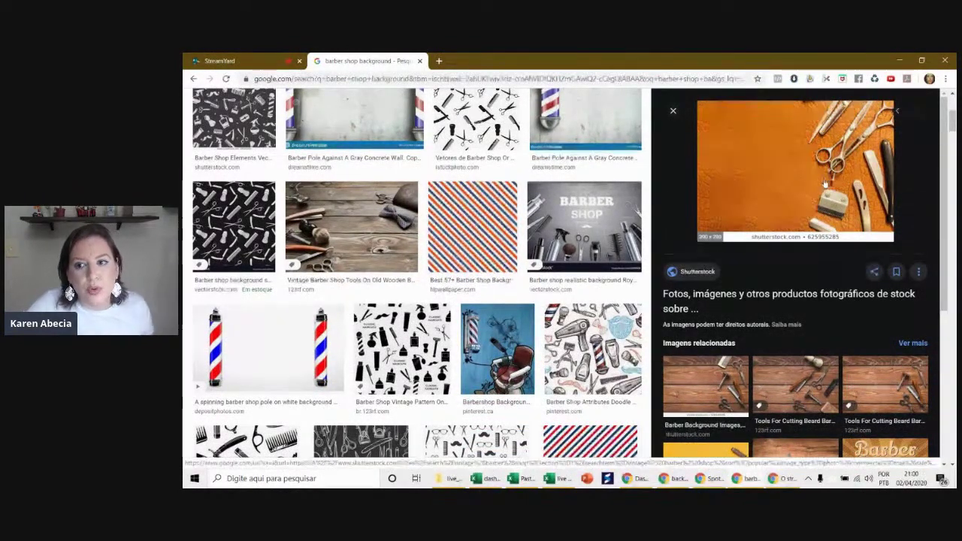
scroll(812, 242, "down", 2)
scroll(813, 242, "down", 3)
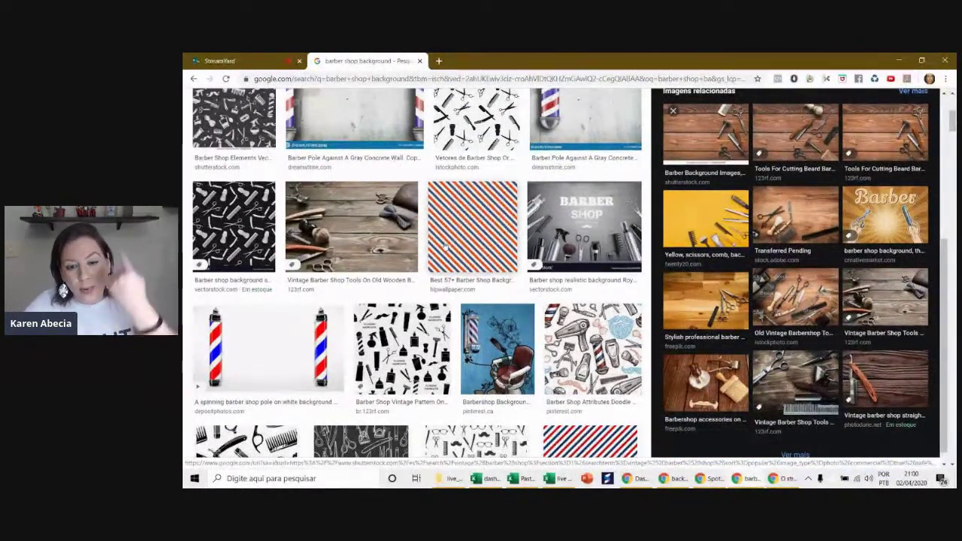
scroll(445, 251, "down", 1)
scroll(445, 254, "down", 1)
scroll(445, 254, "down", 1)
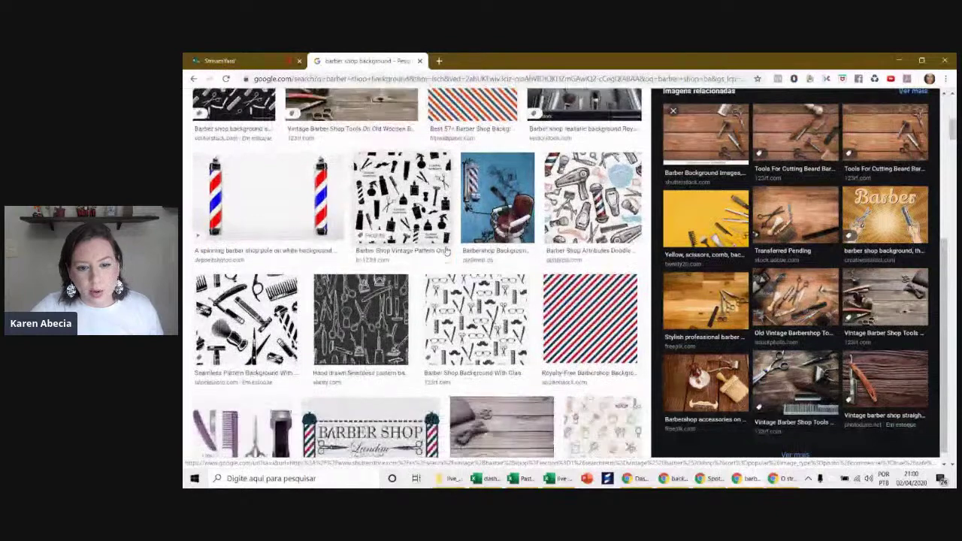
scroll(445, 254, "down", 1)
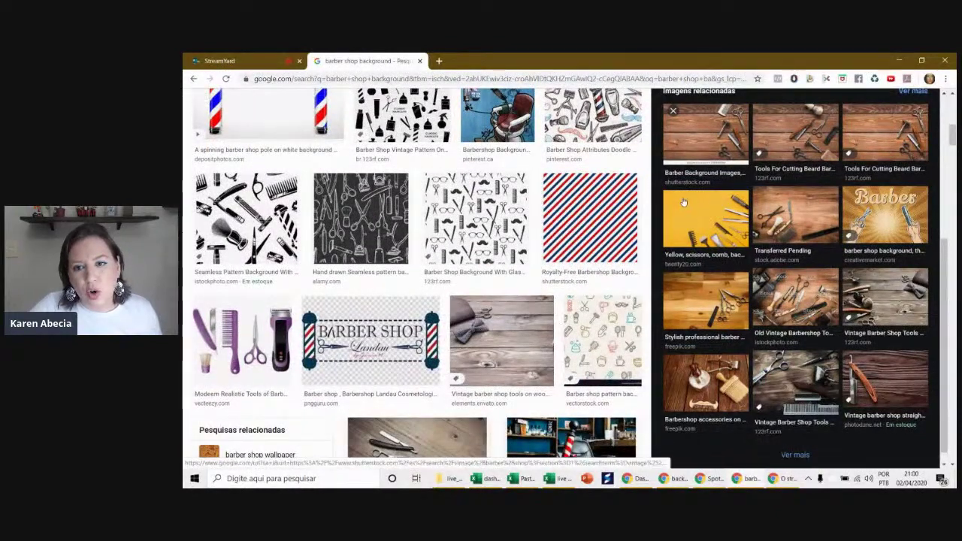
left_click(720, 144)
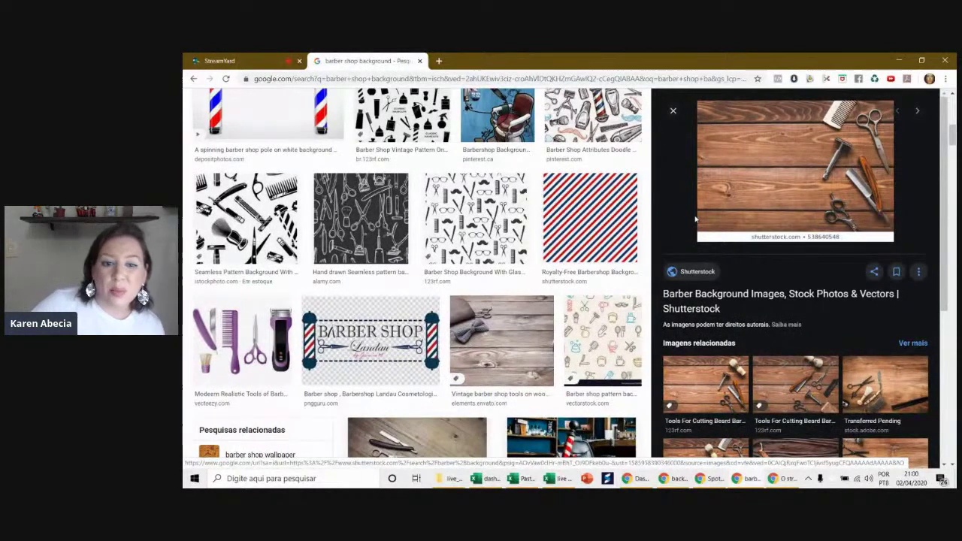
scroll(812, 298, "down", 1)
scroll(812, 298, "down", 2)
left_click(884, 316)
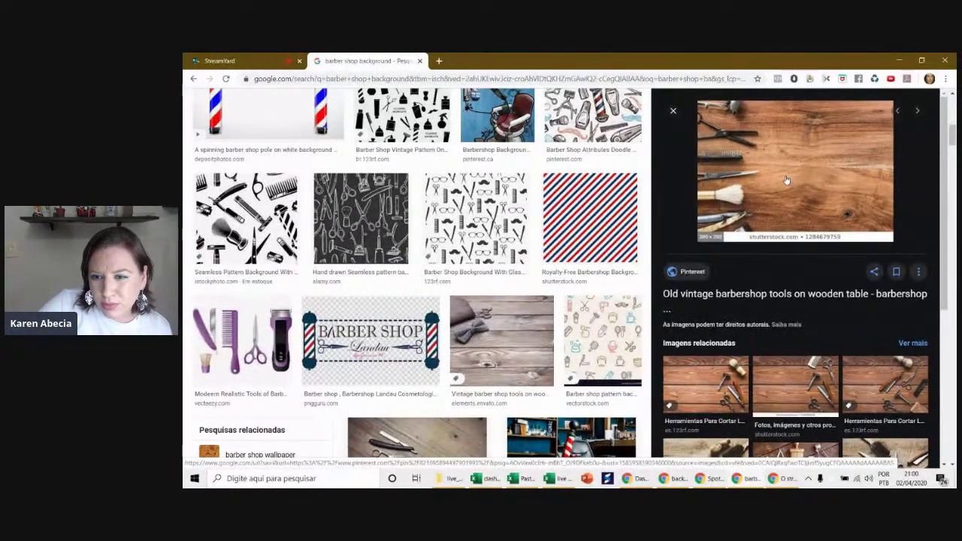
scroll(786, 270, "down", 2)
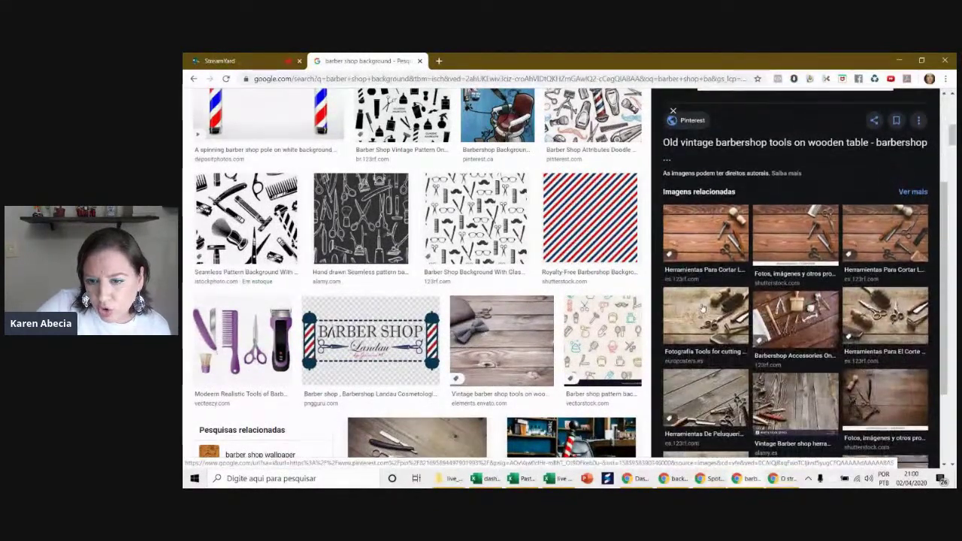
left_click(786, 322)
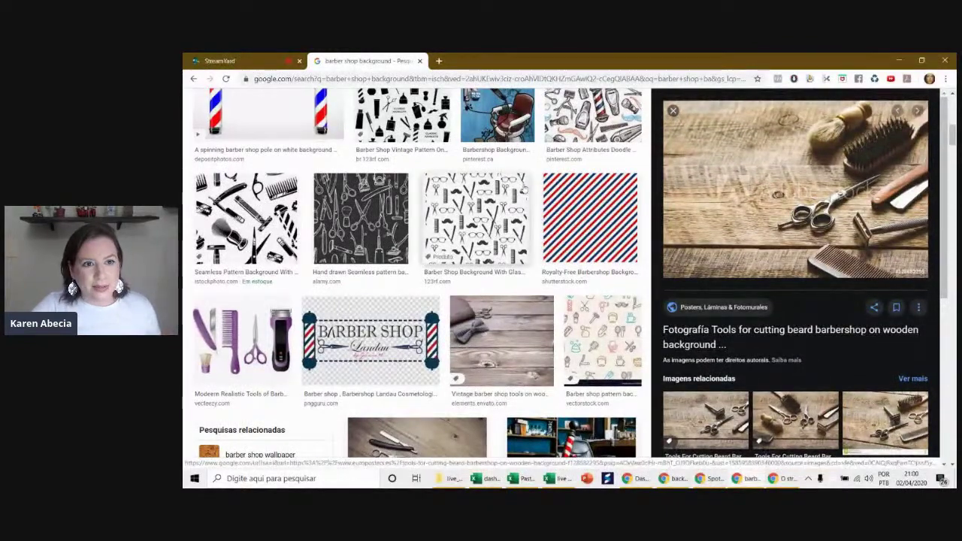
scroll(414, 278, "up", 1)
scroll(413, 278, "up", 2)
scroll(414, 279, "up", 5)
left_click_drag(354, 110, 288, 114)
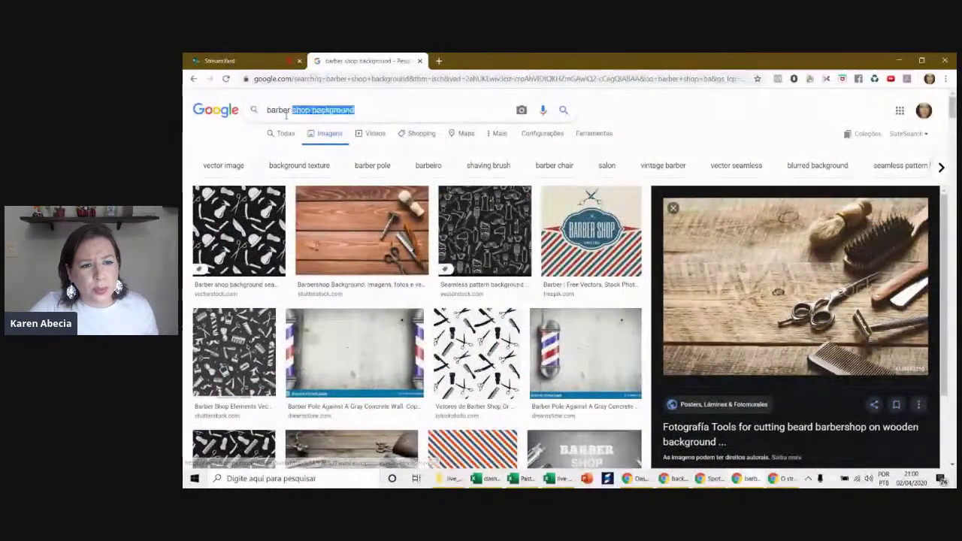
- Search for just 'barber', preview the bearded-man profile photo, and return to Excel
key("BackSpace")
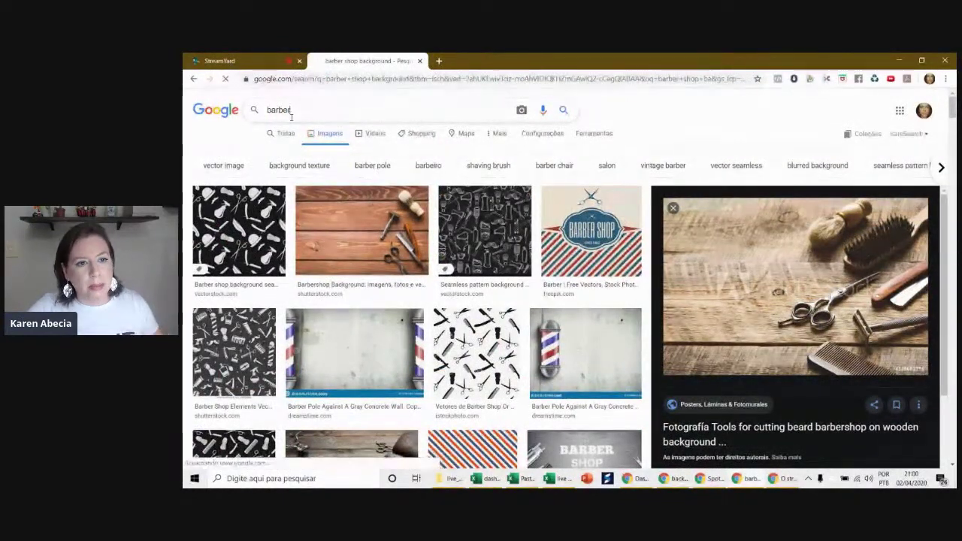
key("Return")
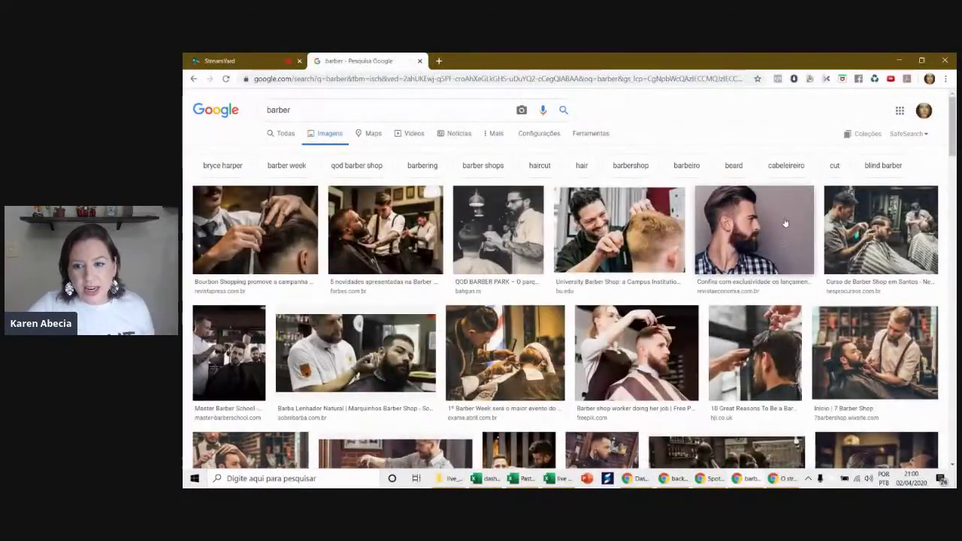
left_click(785, 218)
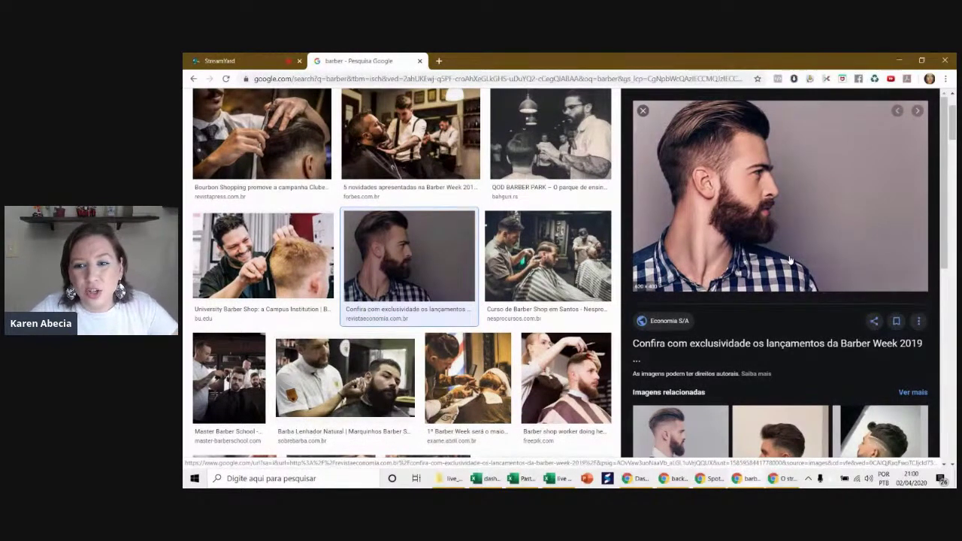
key("alt+Tab")
key("alt+Tab")
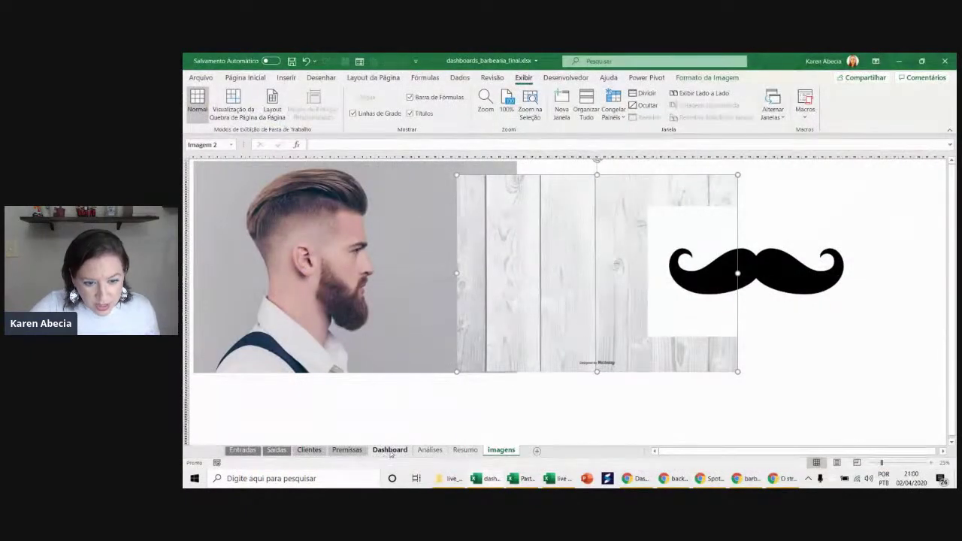
- Select the barber-head image on the Dashboard sheet
left_click(390, 450)
left_click(240, 385)
scroll(239, 385, "up", 2, "ctrl")
scroll(271, 375, "up", 2, "ctrl")
scroll(317, 366, "up", 2, "ctrl")
scroll(317, 366, "down", 1)
scroll(375, 391, "down", 1)
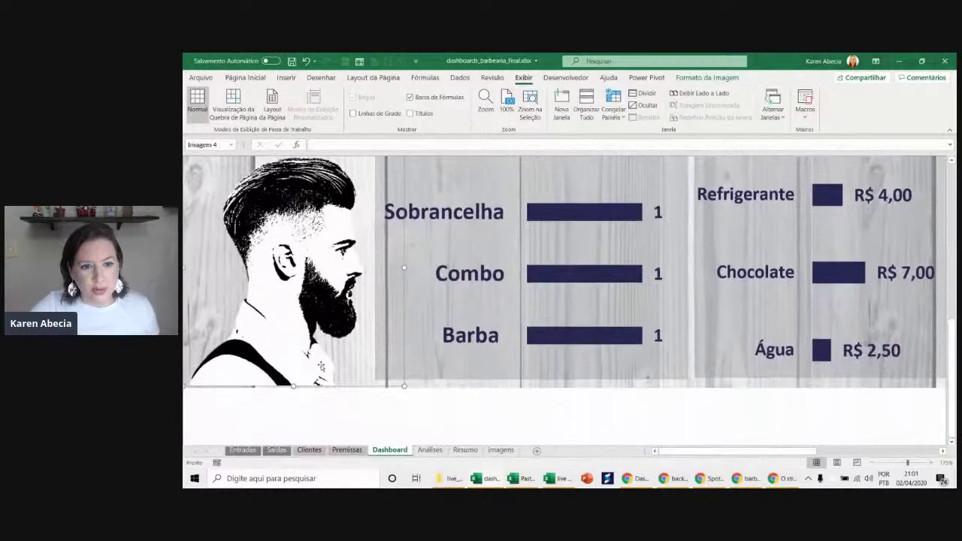
left_click(438, 416)
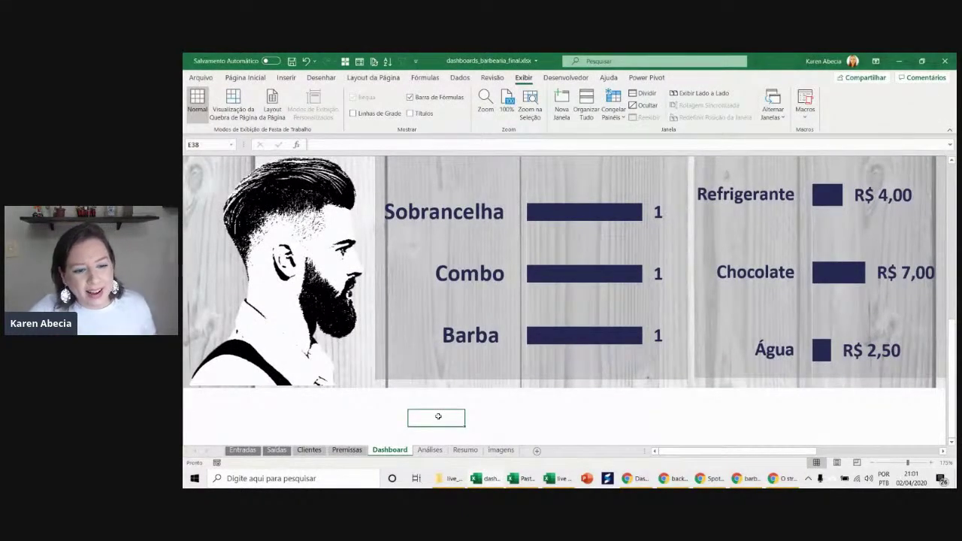
left_click(290, 303)
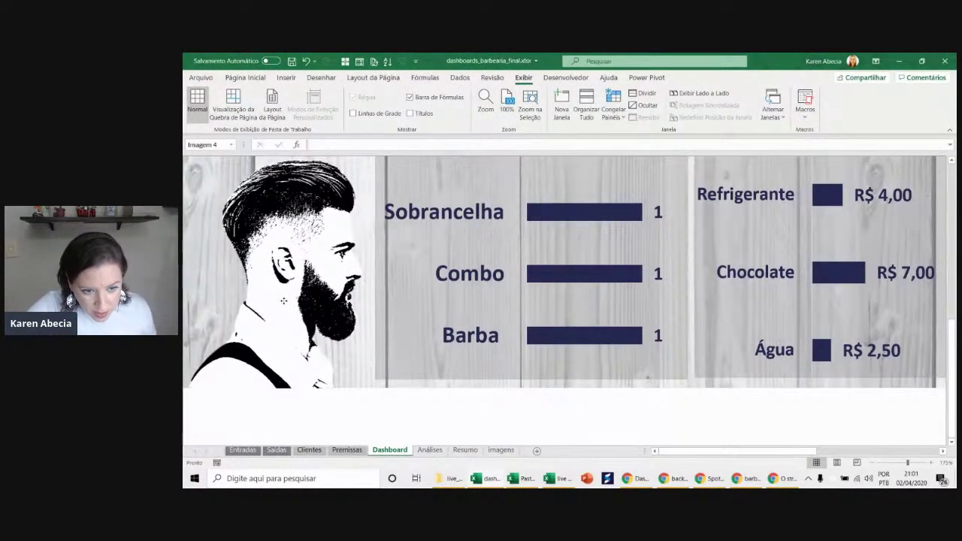
- Copy the bearded-man photo from the browser preview and bring up the Pasta1 workbook
key("alt+Tab")
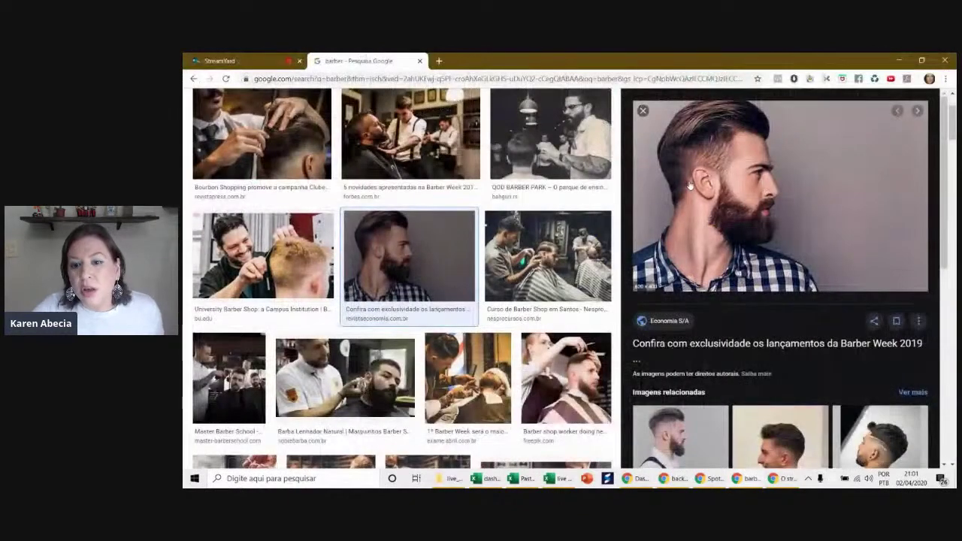
right_click(691, 183)
left_click(721, 285)
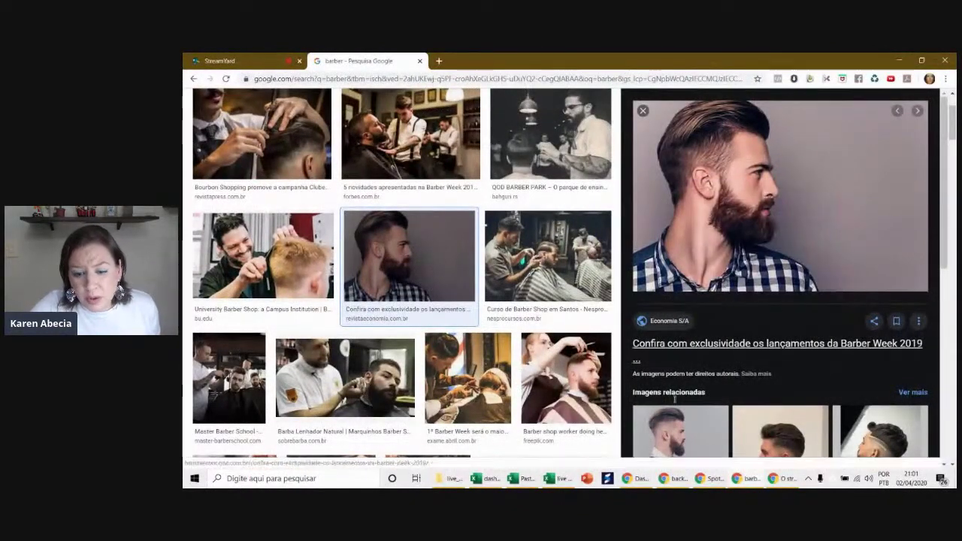
left_click(563, 478)
left_click(520, 478)
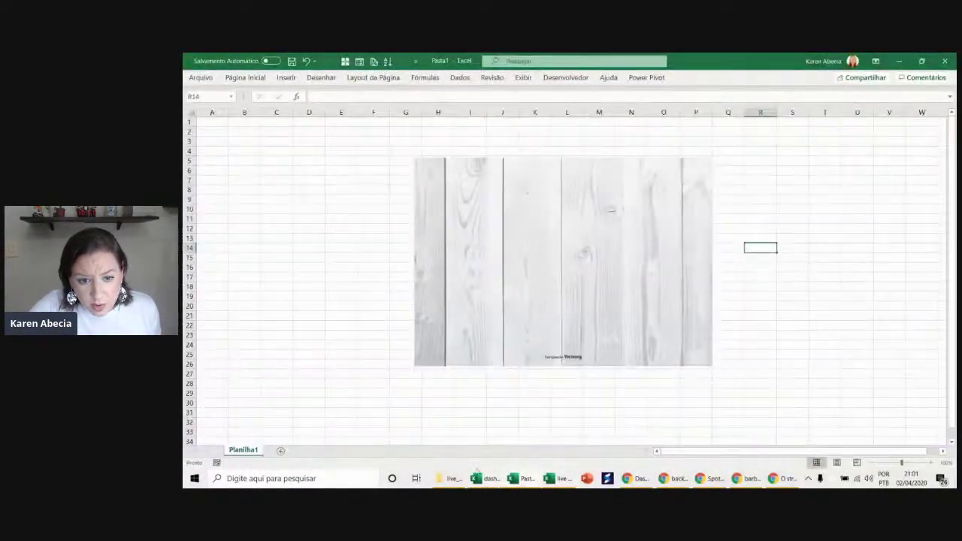
- Paste the bearded-man photo at D19 and enlarge it over the wood image
left_click(326, 296)
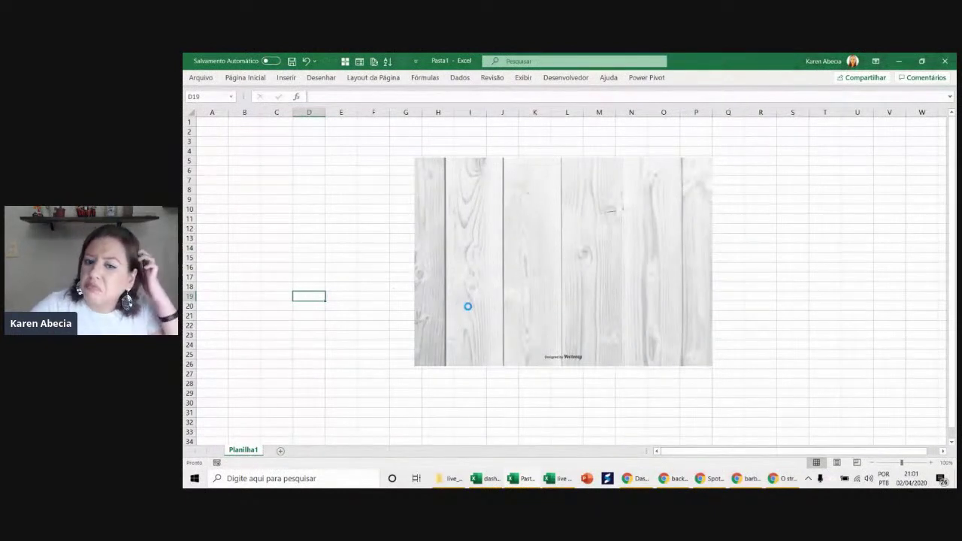
key("ctrl+v")
left_click_drag(468, 307, 527, 173)
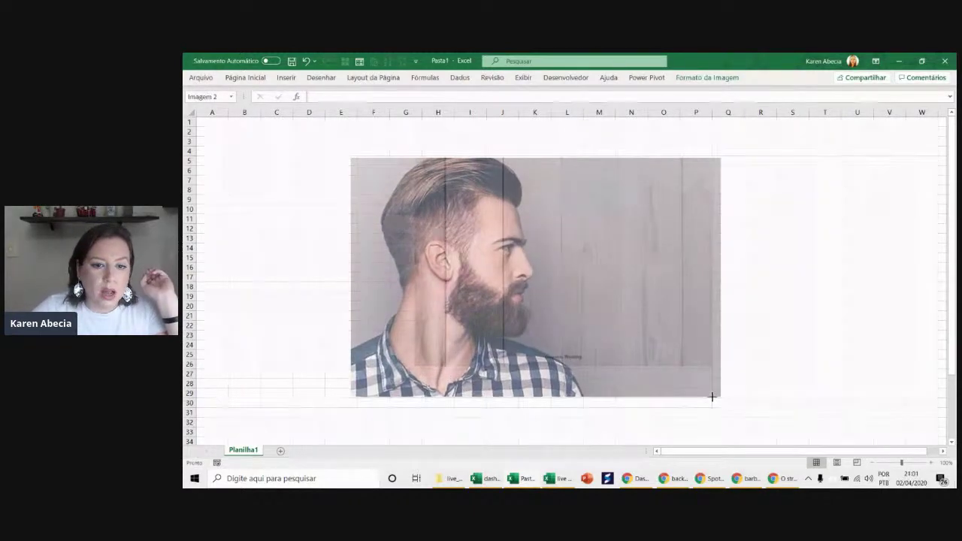
left_click_drag(662, 361, 720, 397)
left_click_drag(636, 352, 621, 345)
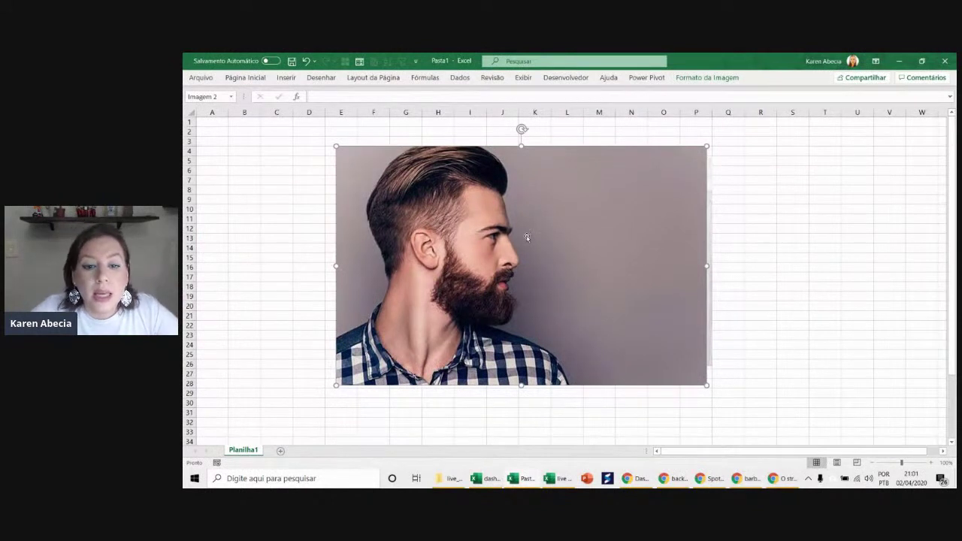
- Crop away the photo's empty right side and reposition it on the wood planks
left_click(691, 77)
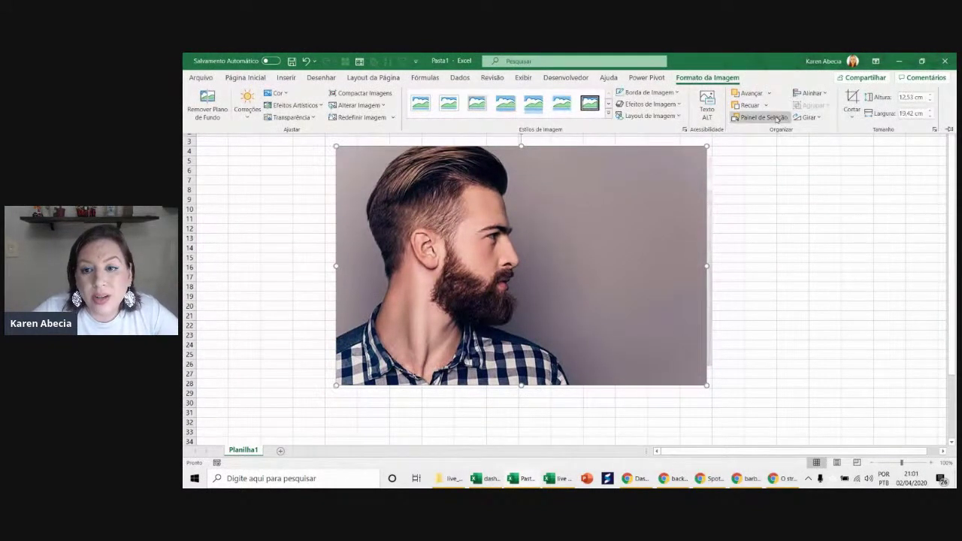
left_click(853, 97)
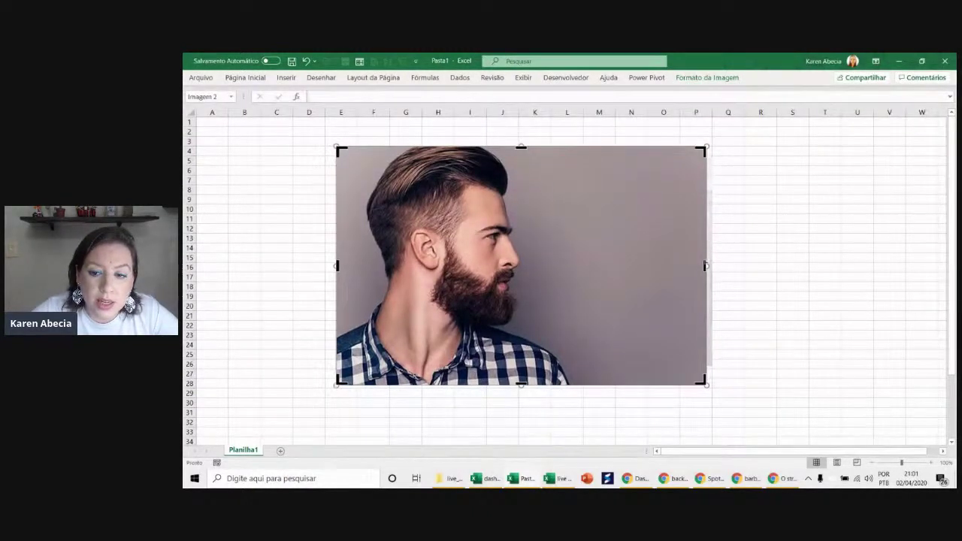
left_click_drag(705, 265, 579, 264)
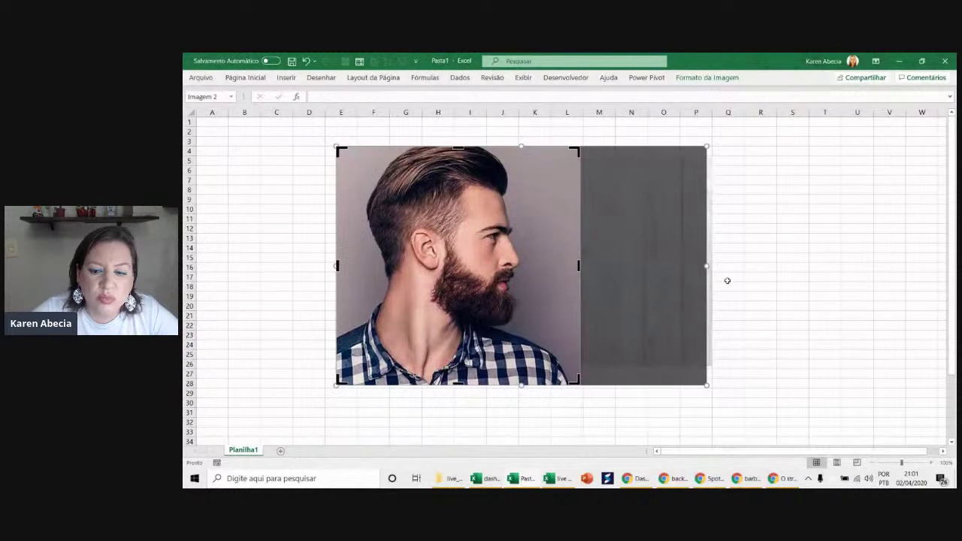
left_click(779, 242)
mouse_move(531, 303)
left_mouse_down()
mouse_move(711, 307)
mouse_move(772, 322)
left_mouse_up()
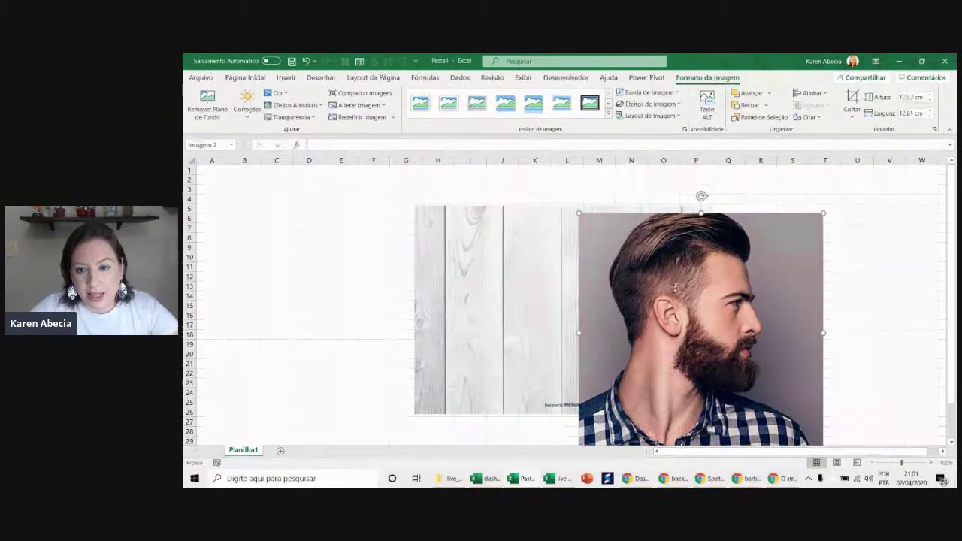
left_click_drag(682, 246, 638, 248)
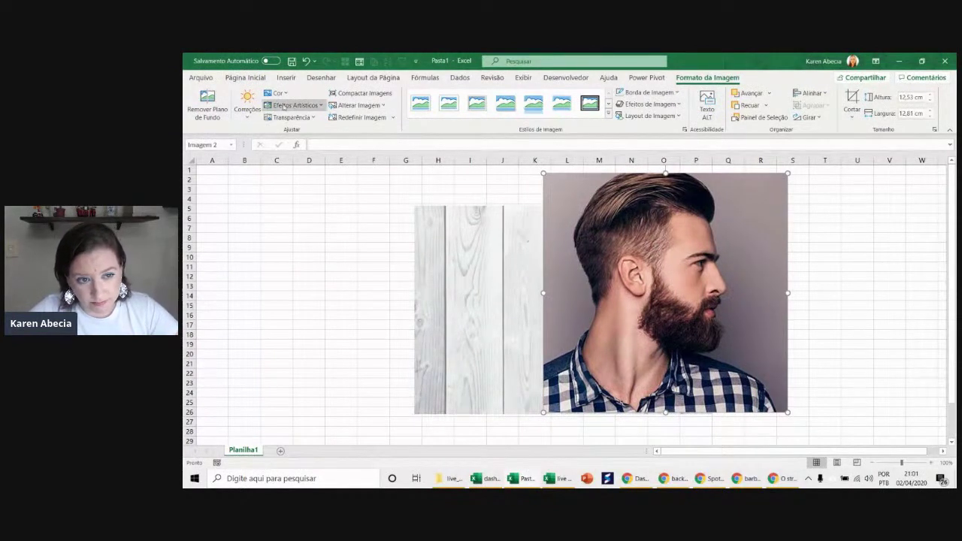
left_click(248, 109)
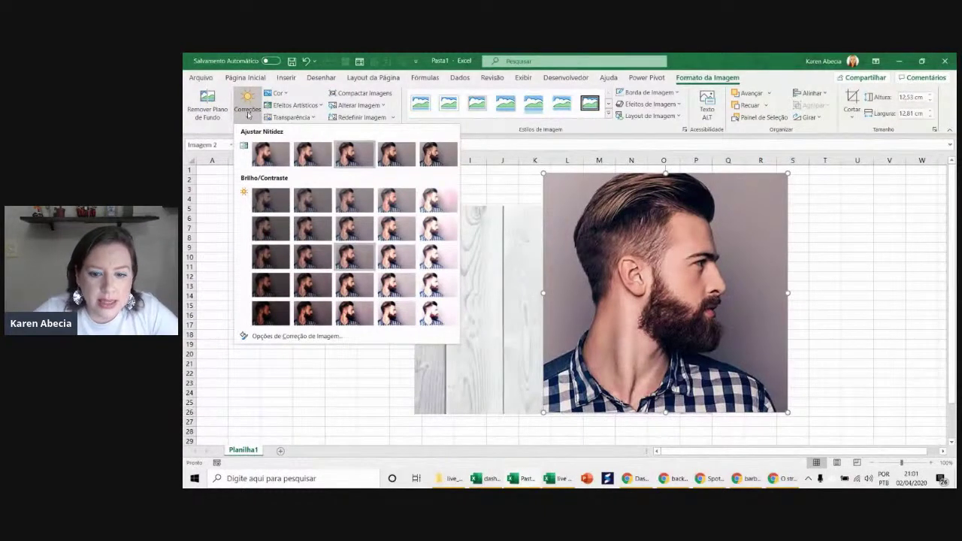
- Start background removal and mark the hair and the checked shirt as areas to keep
left_click(248, 113)
left_click(210, 113)
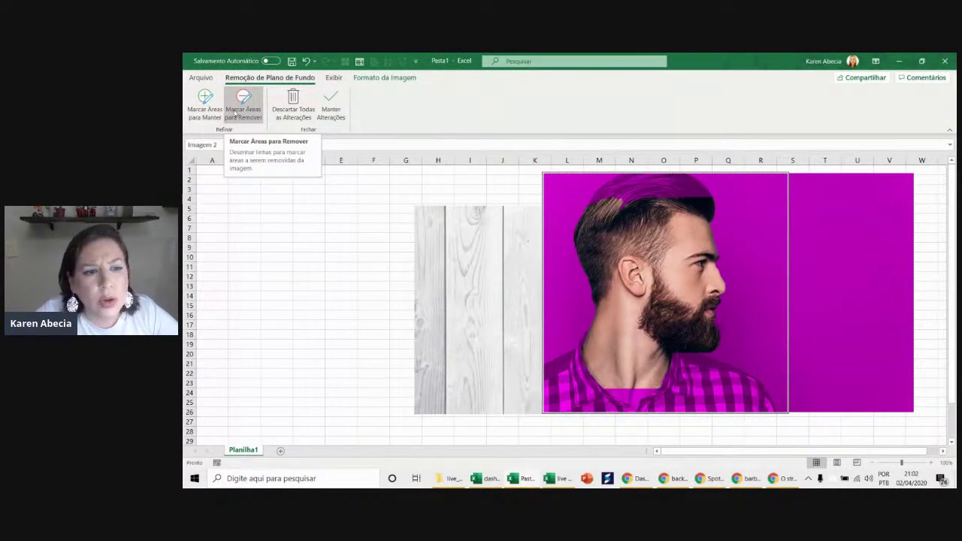
left_click(206, 113)
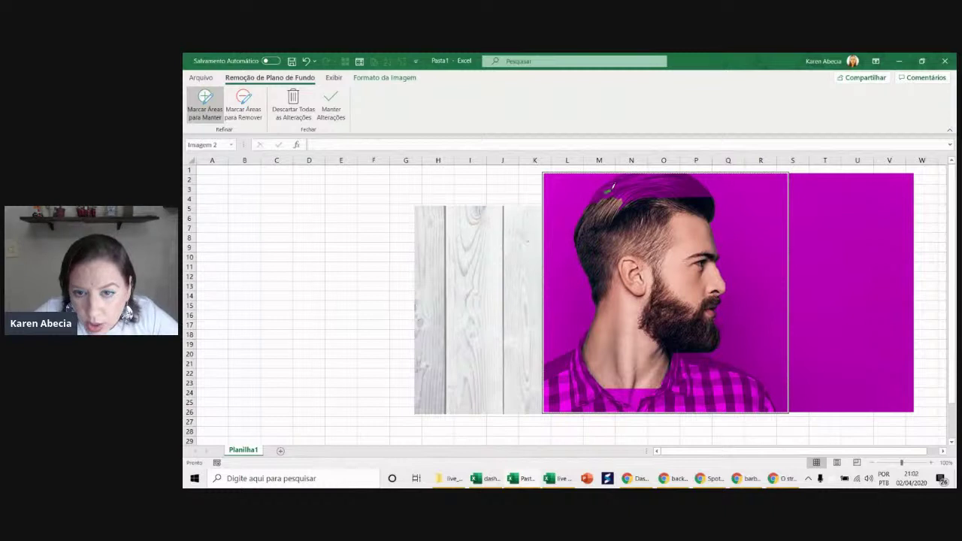
left_click_drag(687, 185, 657, 192)
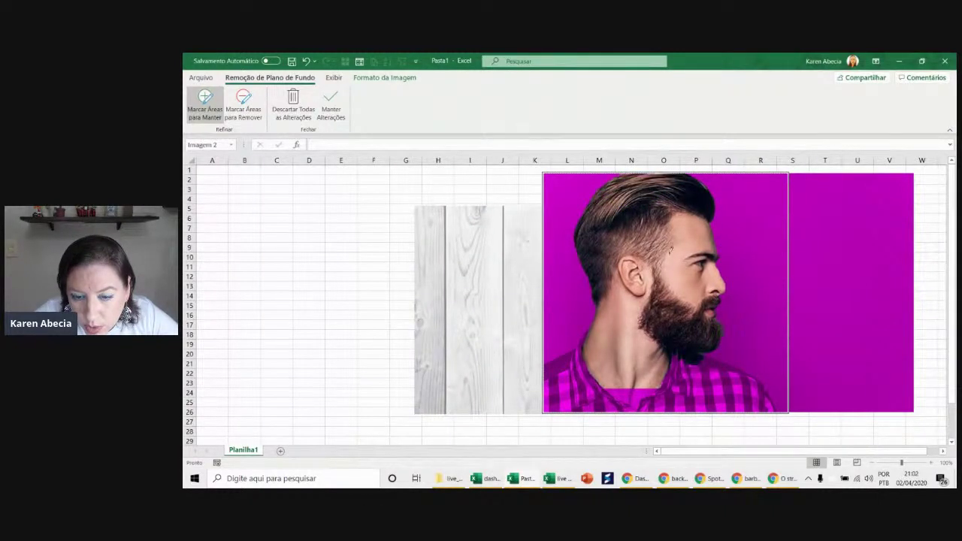
left_click_drag(557, 391, 558, 394)
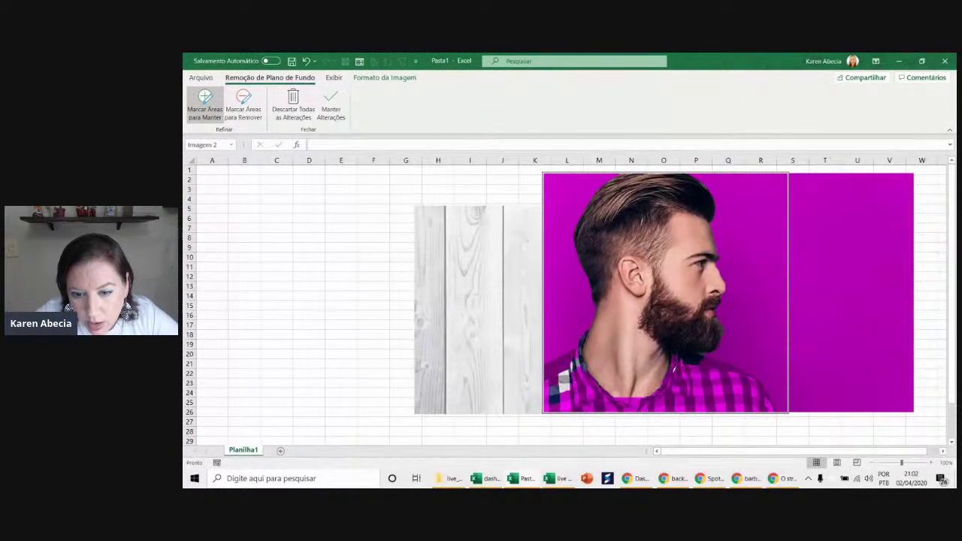
left_click_drag(683, 363, 750, 400)
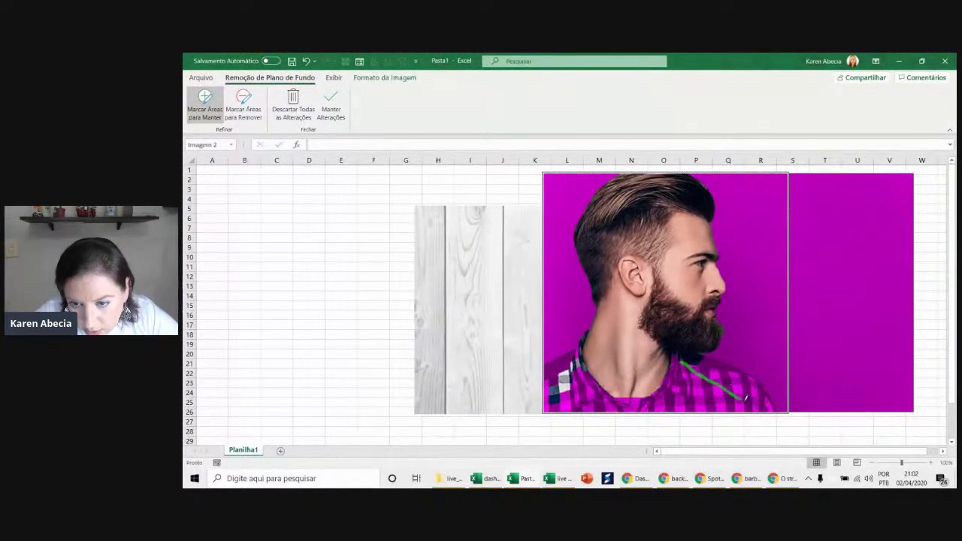
mouse_move(755, 392)
left_mouse_down()
mouse_move(762, 410)
mouse_move(720, 405)
mouse_move(769, 427)
left_mouse_up()
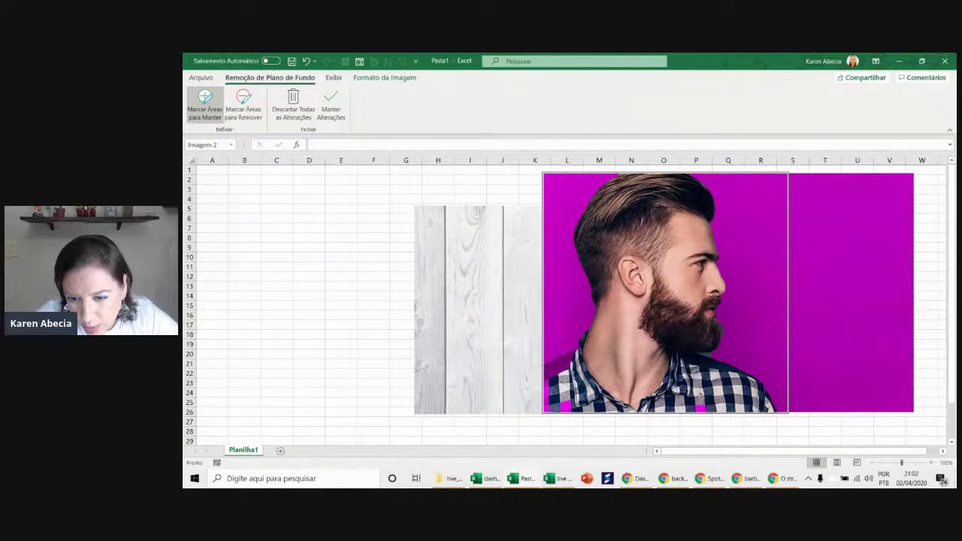
left_click_drag(699, 410, 710, 421)
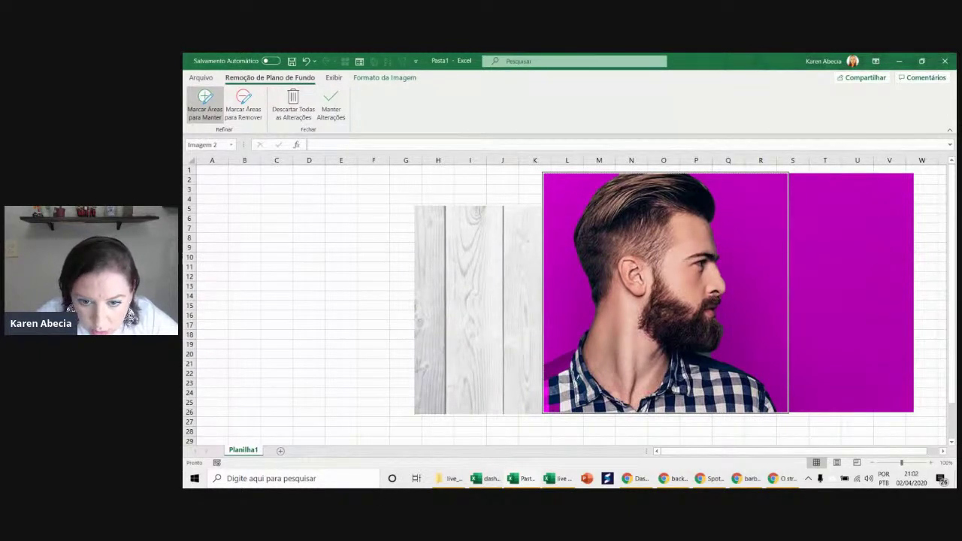
left_click_drag(570, 356, 576, 367)
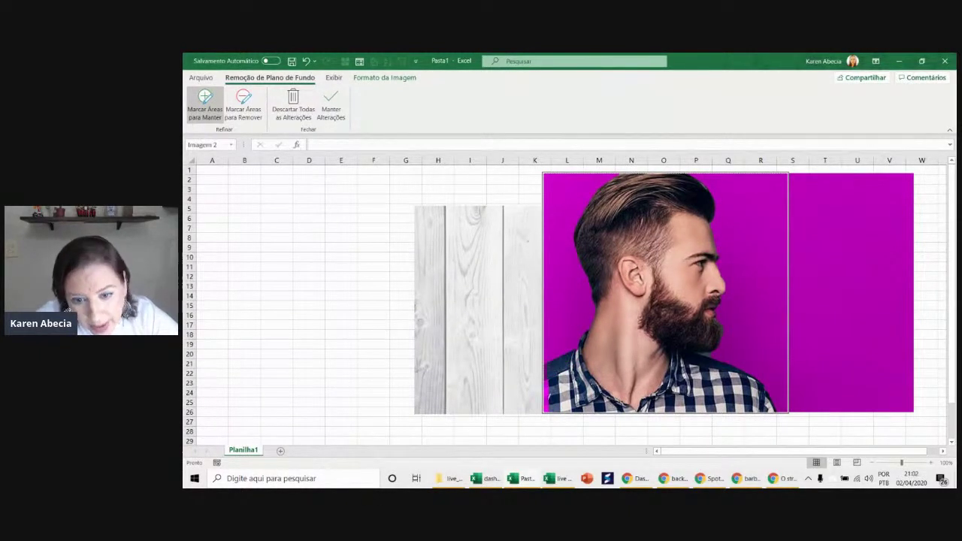
left_click_drag(551, 398, 563, 396)
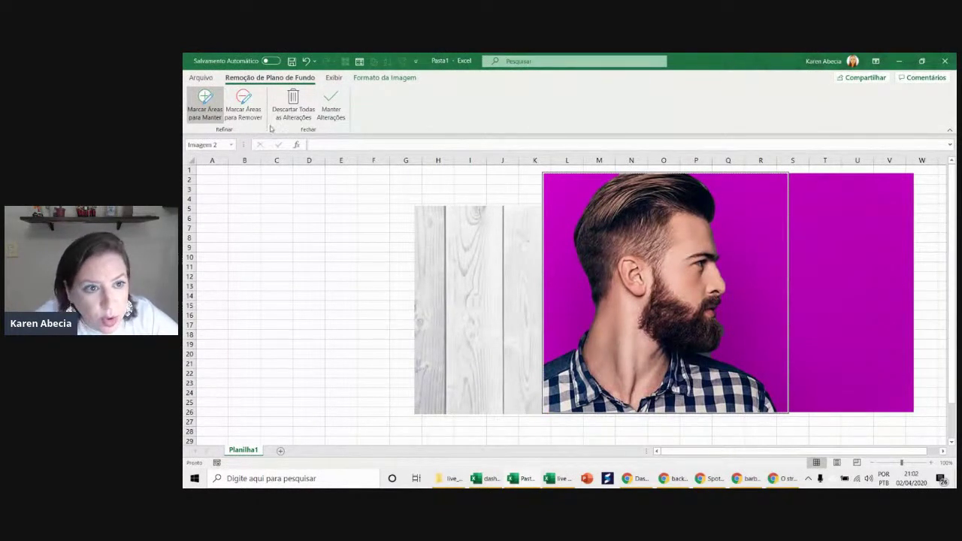
- Accept the background removal and move the cut-out man onto the wood planks
left_click(243, 105)
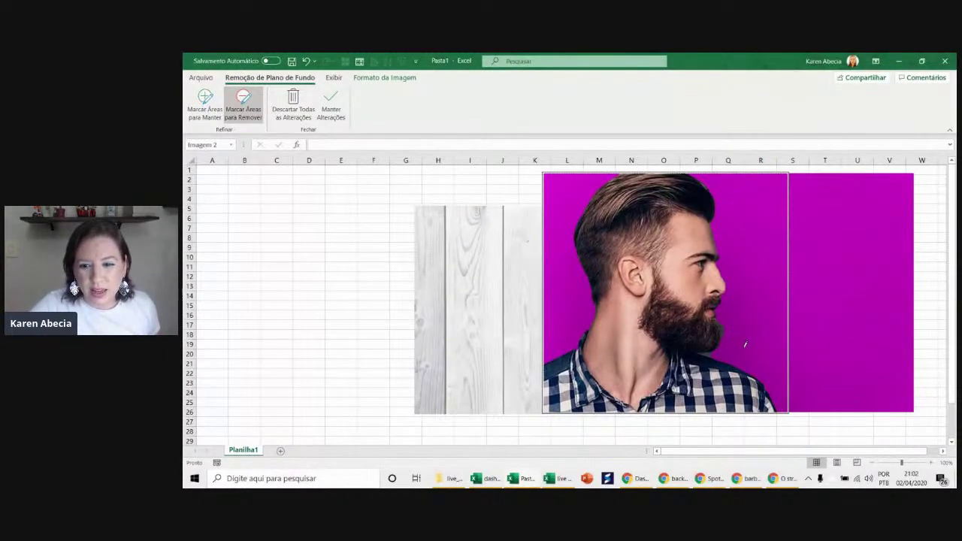
scroll(741, 339, "up", 2, "ctrl")
scroll(698, 323, "up", 6, "ctrl")
scroll(597, 312, "down", 3)
scroll(572, 307, "down", 1)
scroll(547, 301, "down", 1)
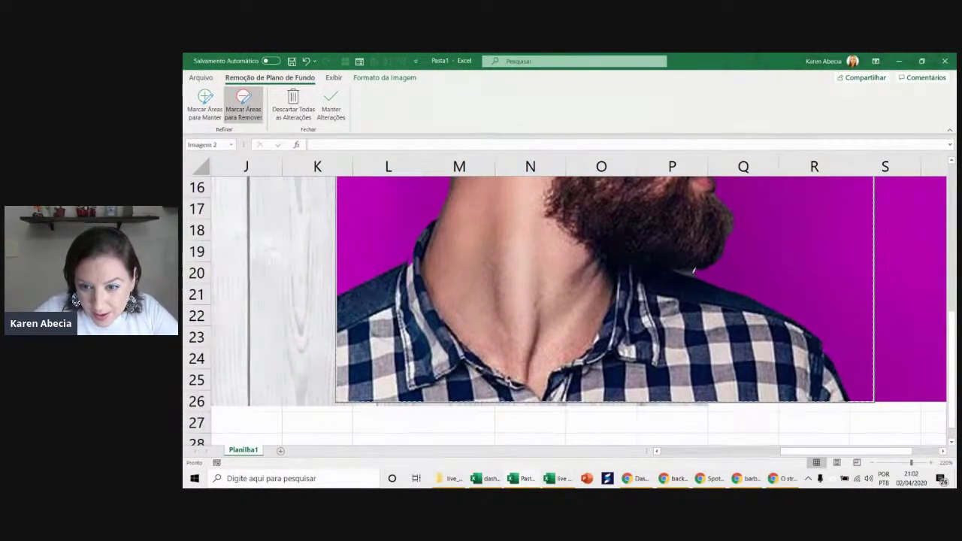
scroll(744, 286, "up", 5)
scroll(727, 267, "down", 2, "ctrl")
scroll(727, 266, "down", 1, "ctrl")
scroll(718, 275, "down", 1, "ctrl")
scroll(717, 275, "down", 1, "ctrl")
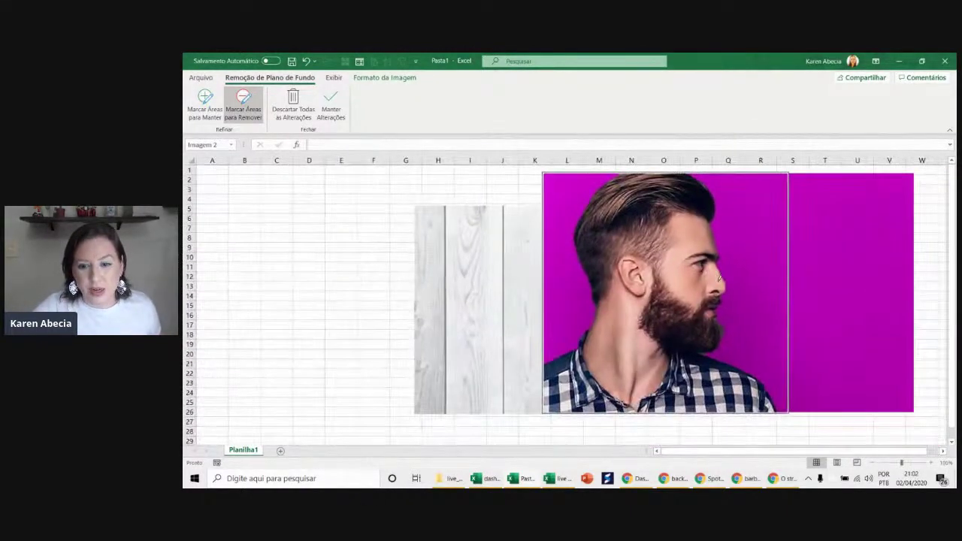
left_click(378, 255)
mouse_move(696, 275)
left_mouse_down()
mouse_move(563, 331)
mouse_move(606, 284)
mouse_move(596, 307)
left_mouse_up()
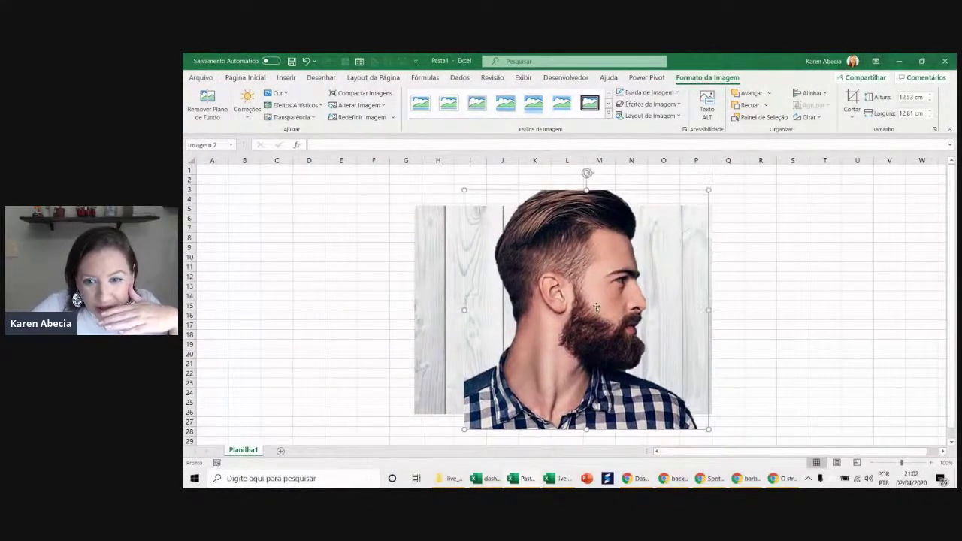
- Reopen background removal on the photo and zoom in on the face
left_click(851, 95)
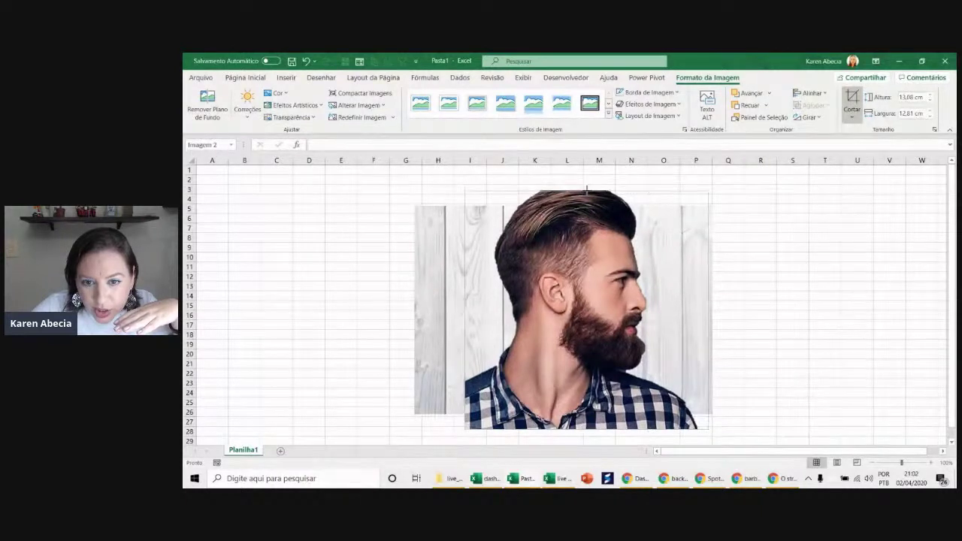
left_click(206, 111)
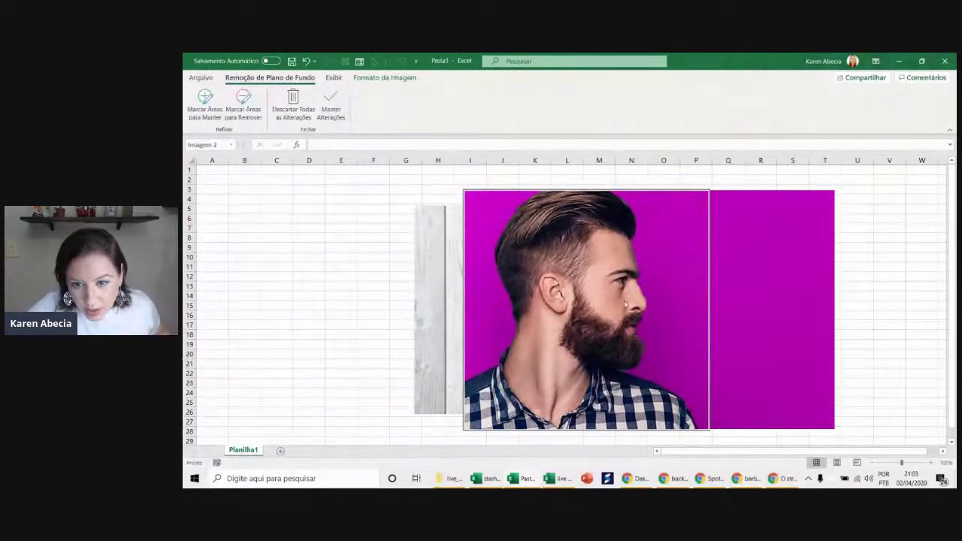
scroll(631, 308, "up", 4)
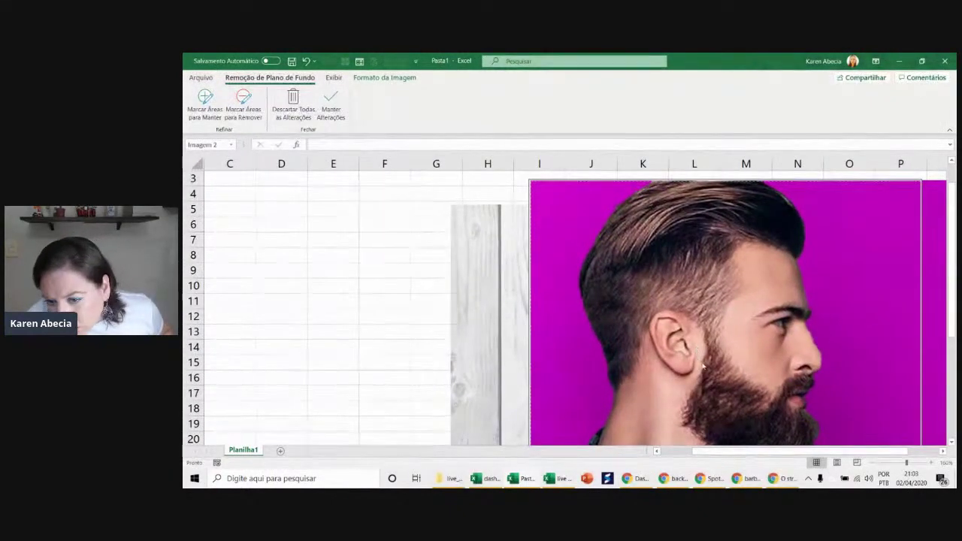
scroll(696, 348, "up", 2)
scroll(700, 348, "up", 1)
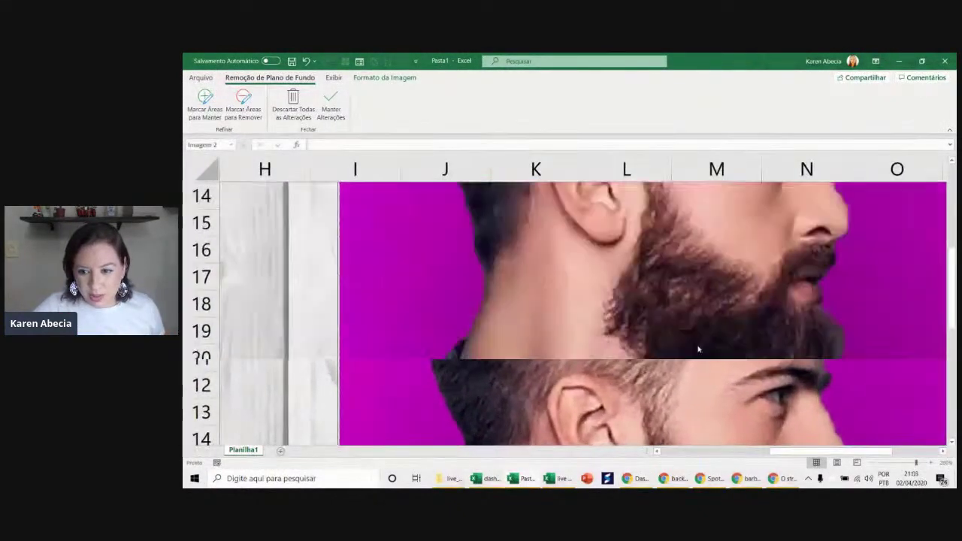
scroll(700, 349, "down", 6)
scroll(700, 349, "up", 6)
scroll(701, 357, "up", 1)
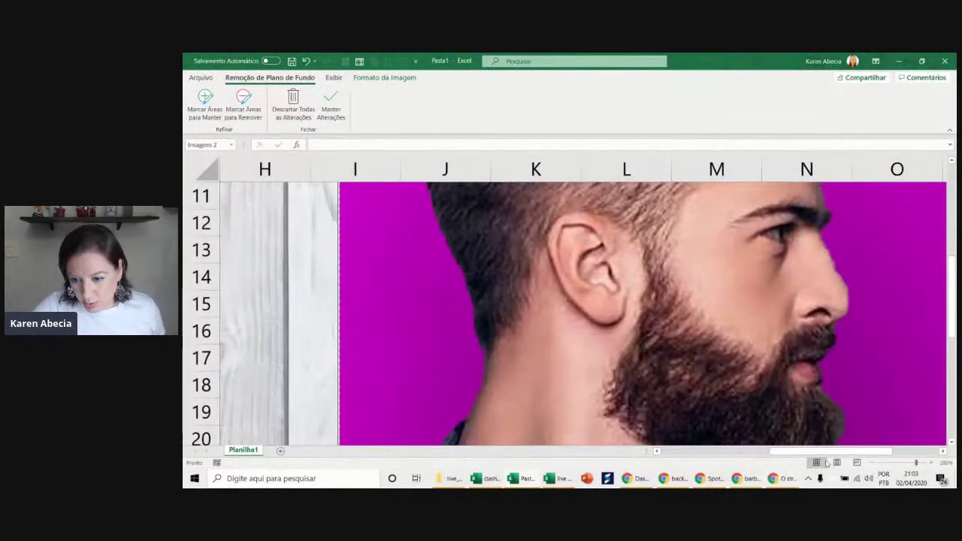
scroll(677, 366, "right", 2)
- Mark extra areas to keep around the face and apply the refined removal
left_click(205, 103)
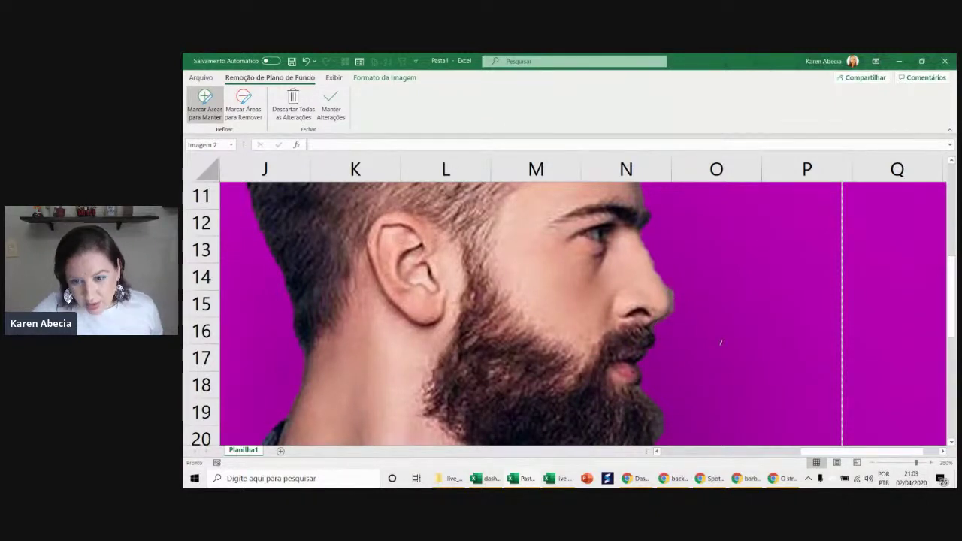
scroll(721, 344, "down", 1)
scroll(721, 344, "up", 1)
scroll(726, 339, "down", 1, "ctrl")
scroll(728, 331, "down", 1, "ctrl")
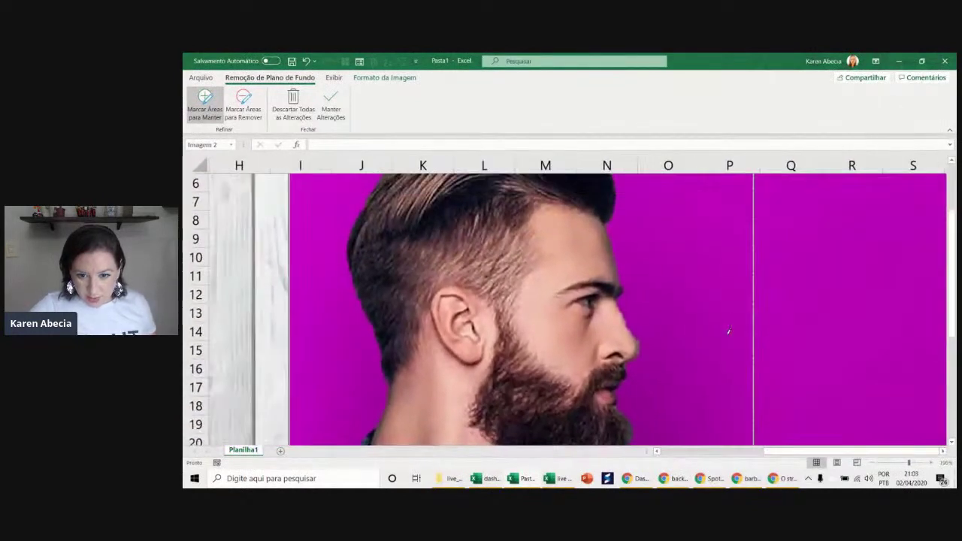
scroll(728, 332, "down", 1, "ctrl")
scroll(728, 331, "down", 1, "ctrl")
scroll(728, 331, "down", 1, "ctrl")
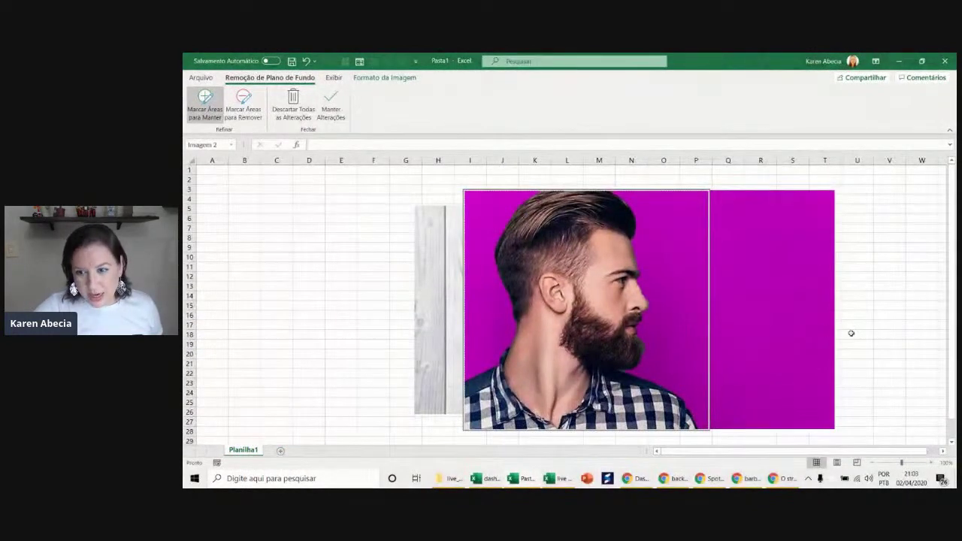
left_click(874, 304)
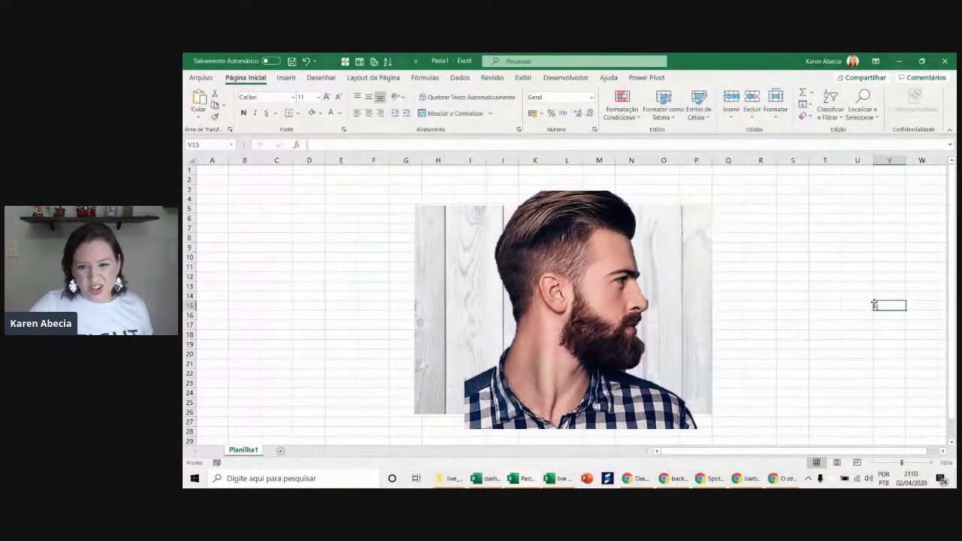
- Re-paste the bearded-man photo over the wood and mark its shirt collar to keep
left_click(706, 352)
key("Delete")
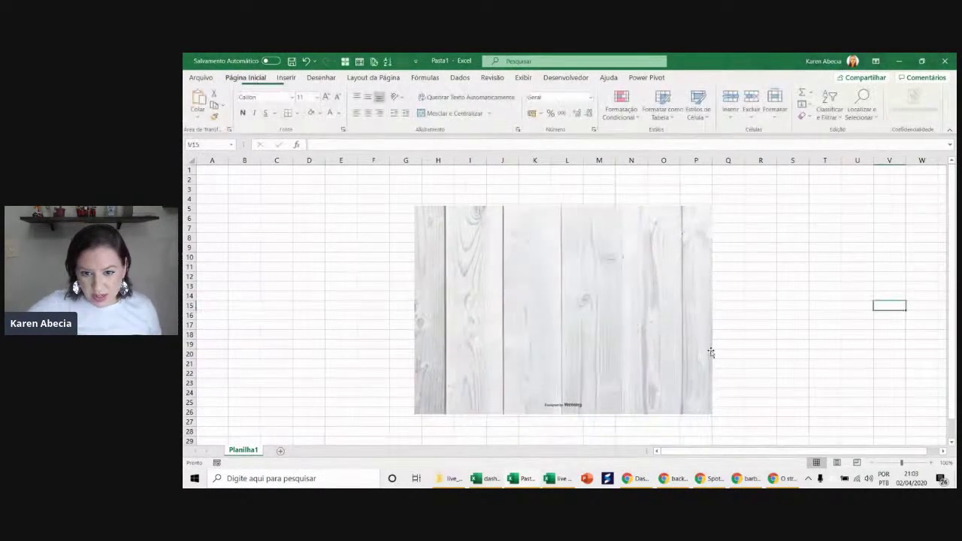
key("ctrl+v")
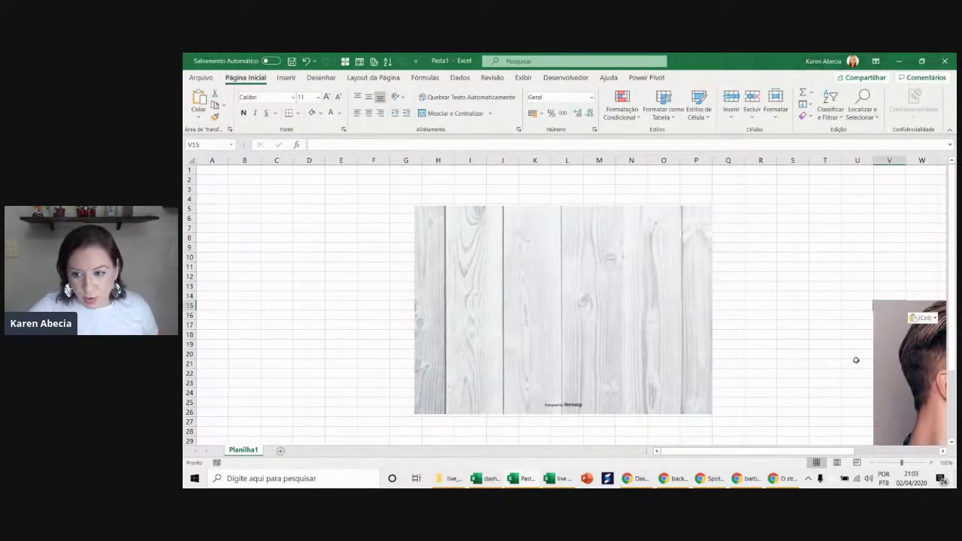
left_click_drag(748, 305, 427, 236)
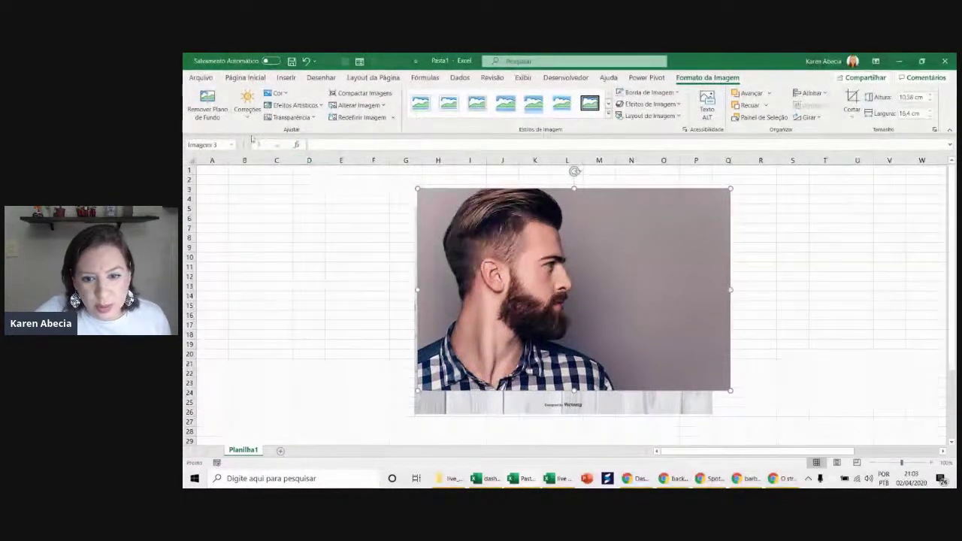
left_click(207, 102)
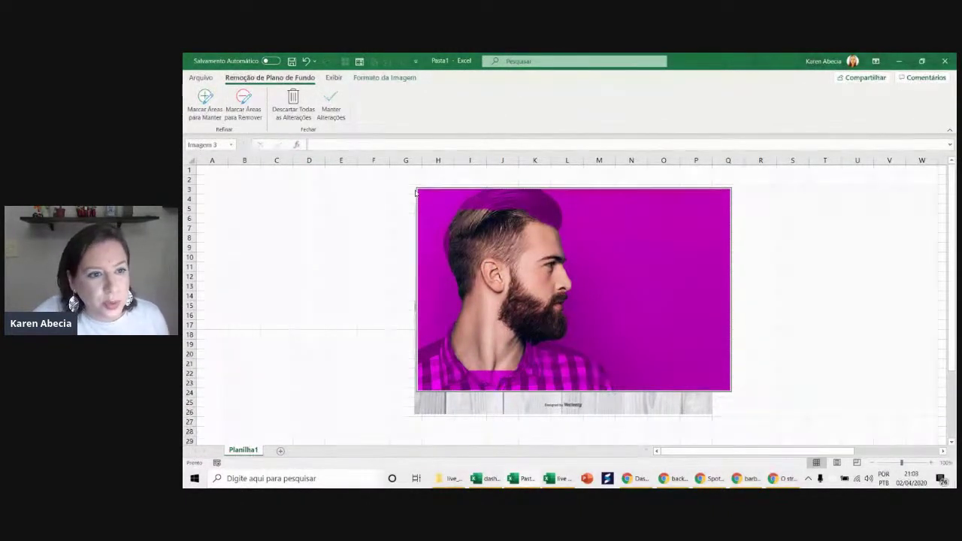
left_click(207, 106)
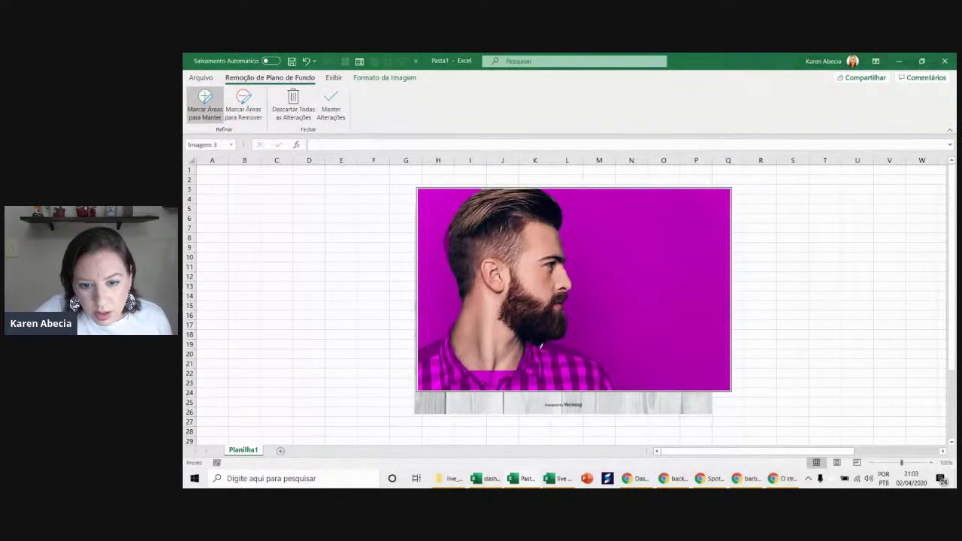
left_click_drag(576, 388, 576, 389)
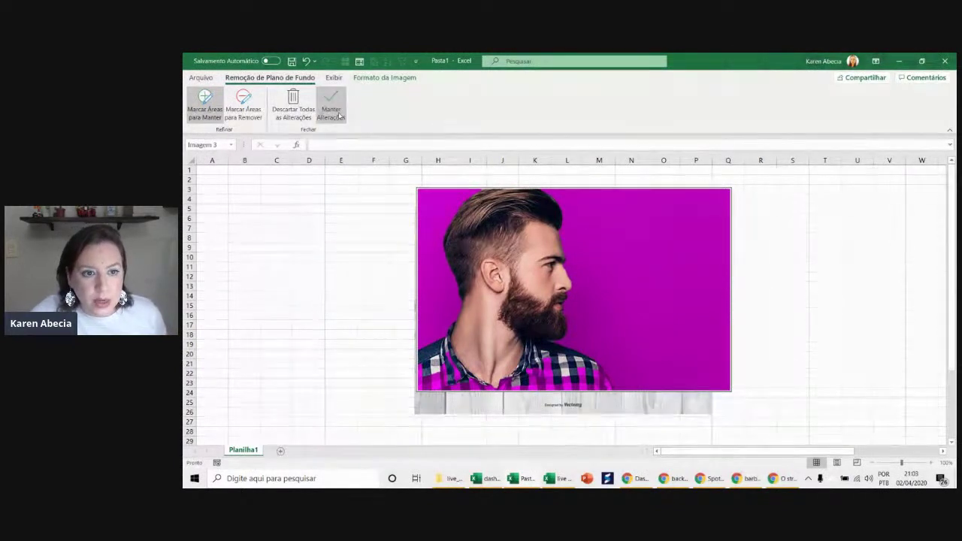
- Discard the background removal and delete the bearded-man photo from the sheet
left_click(293, 109)
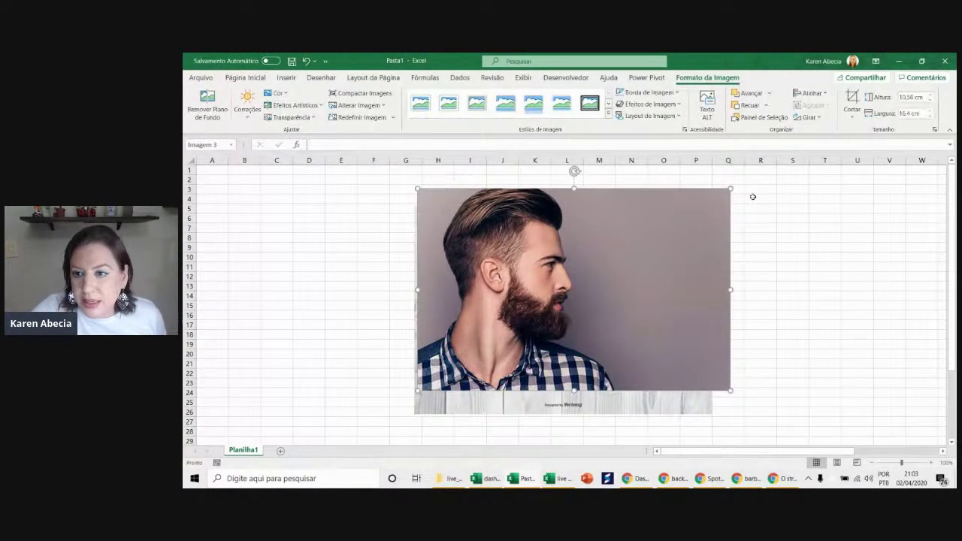
left_click(852, 97)
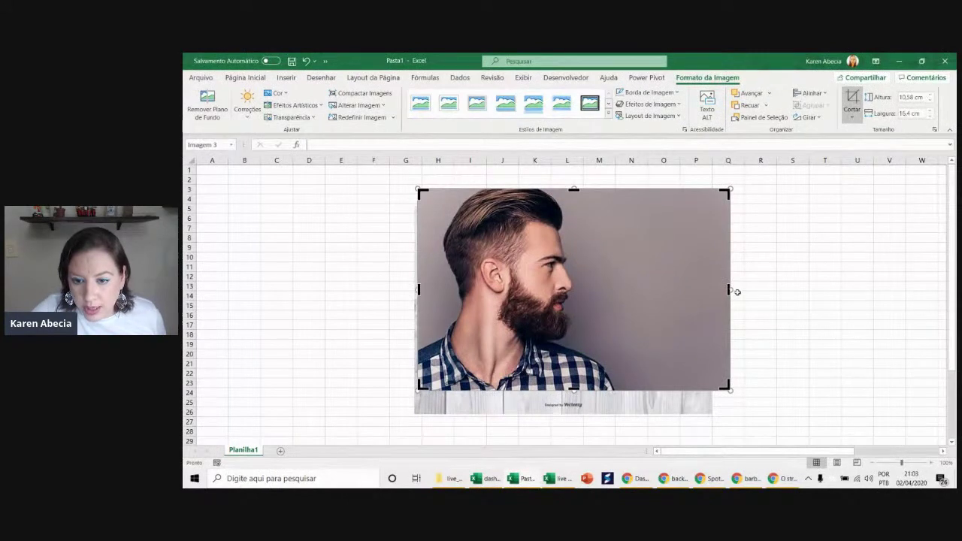
left_click(759, 296)
left_click(642, 326)
key("Delete")
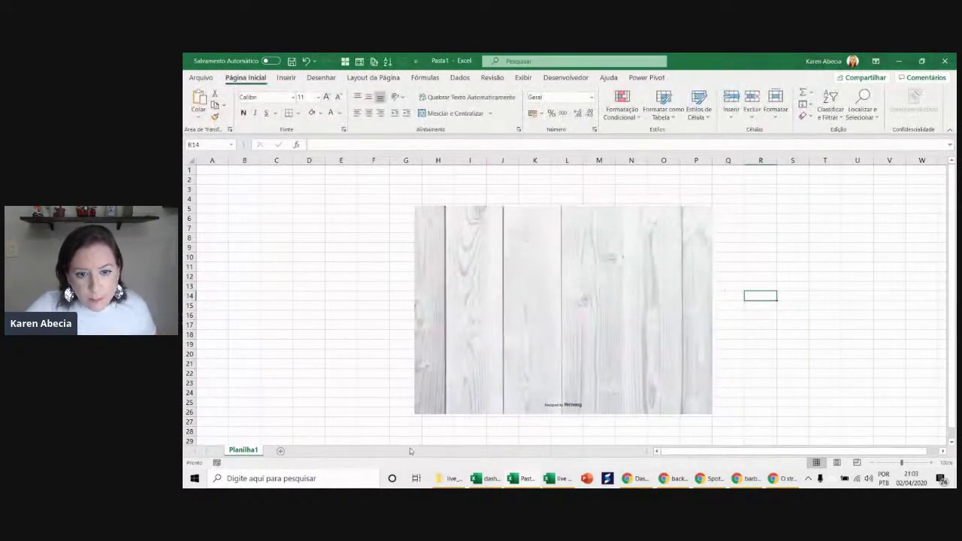
- Paste the dashboard's bearded-man silhouette into Pasta1, enlarged over columns G–N of the wood image
key("alt+Tab")
key("alt+Tab")
key("alt+shift+Tab")
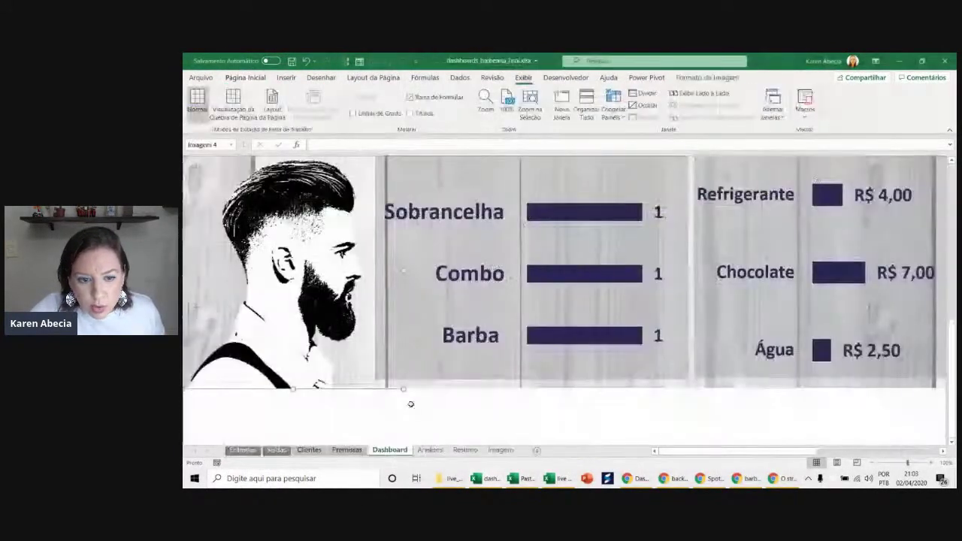
key("alt+Tab")
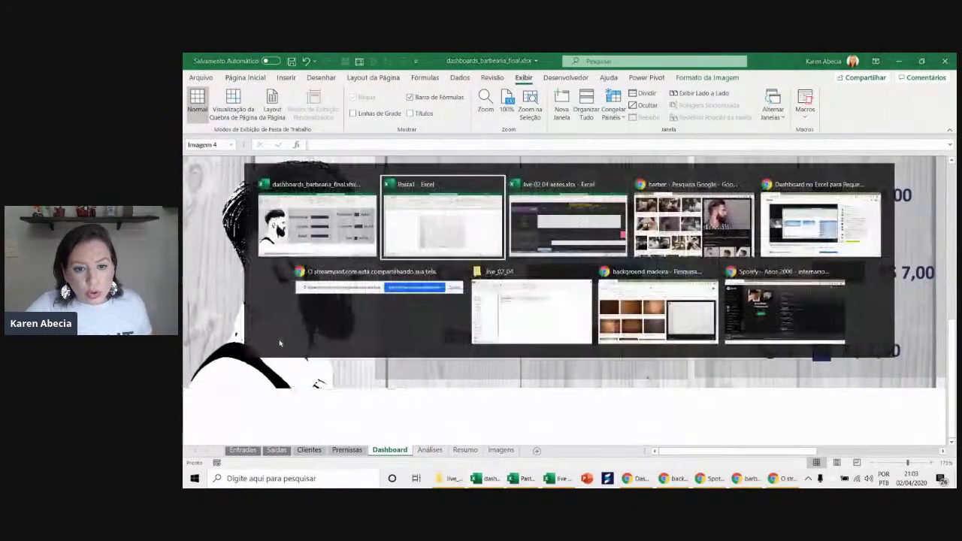
key("ctrl+v")
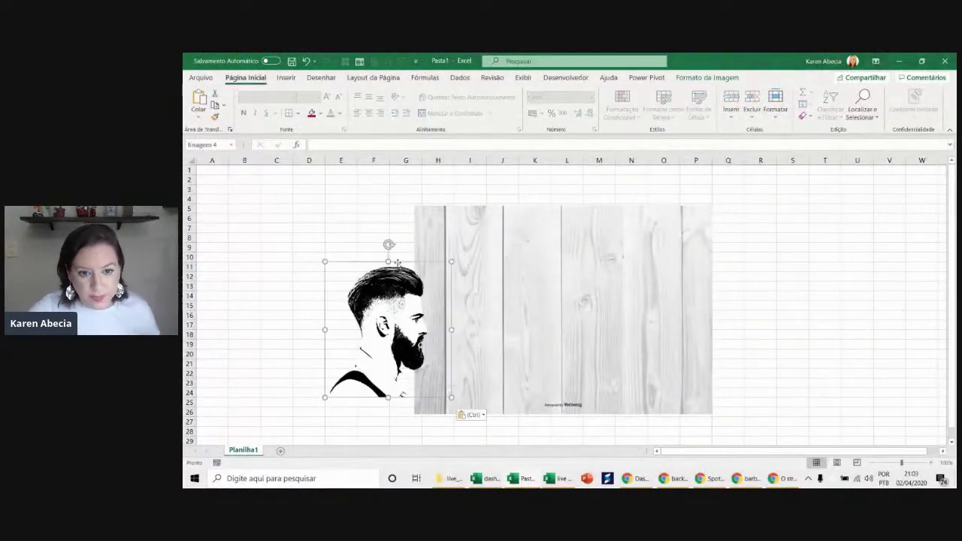
left_click_drag(358, 268, 389, 187)
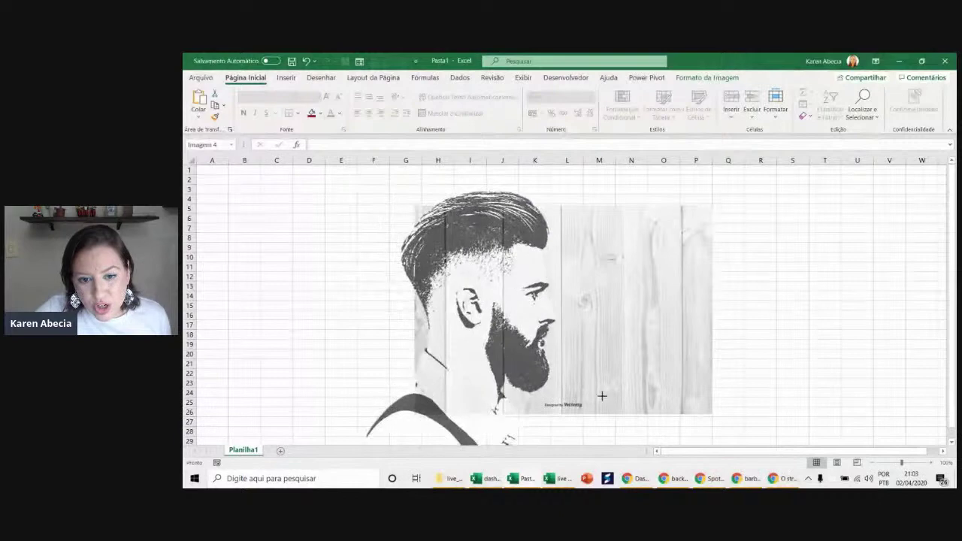
left_click_drag(483, 317, 602, 445)
left_click_drag(577, 350, 616, 334)
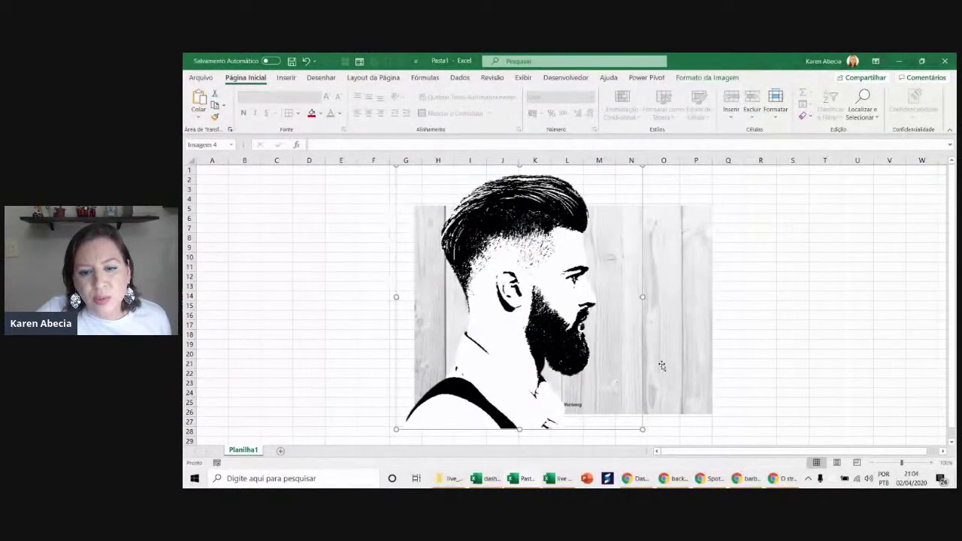
- Return to the Google Images barber results showing the checked-shirt profile photo
key("alt+Tab")
key("alt+Tab")
key("alt+Tab")
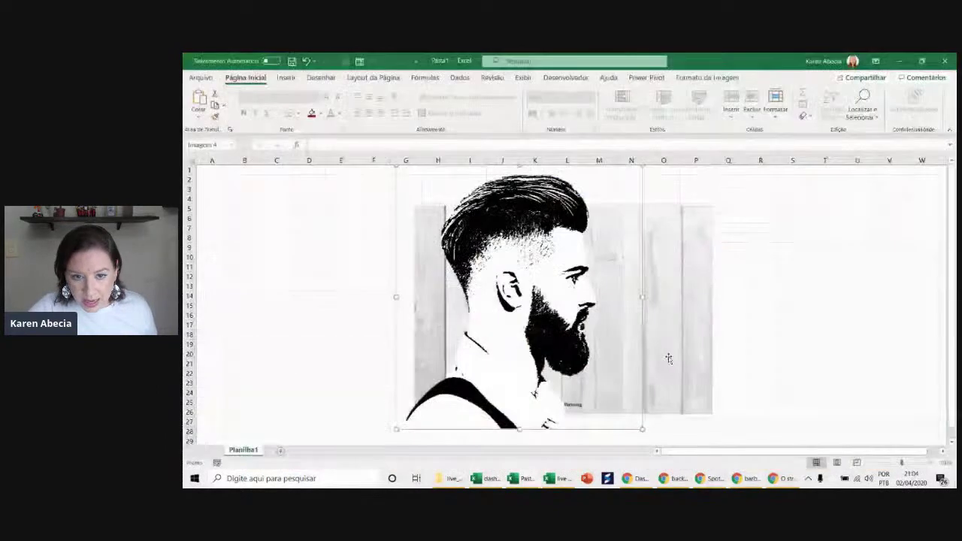
key("alt+Tab")
scroll(749, 329, "down", 3)
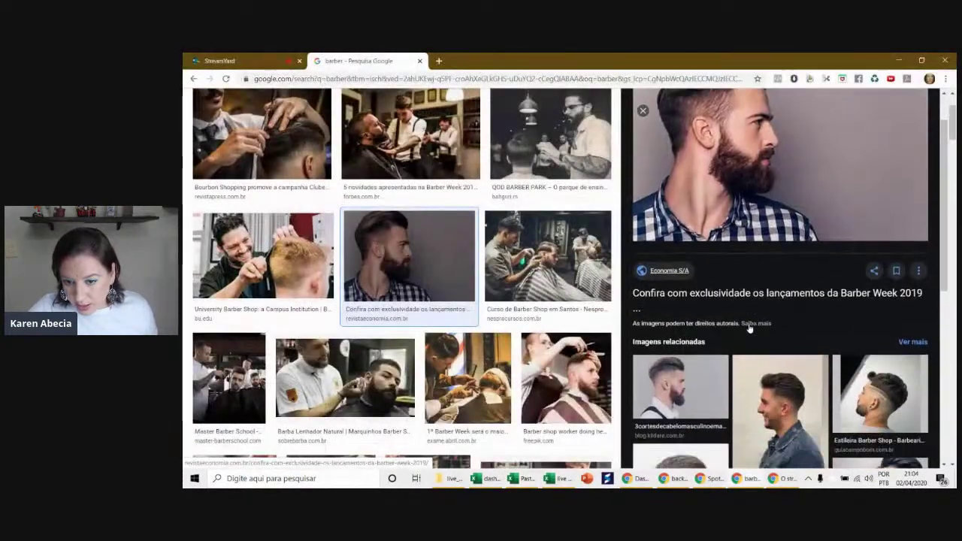
- Copy the related undercut bearded-man photo from Google Images and return to Excel
scroll(749, 329, "up", 3)
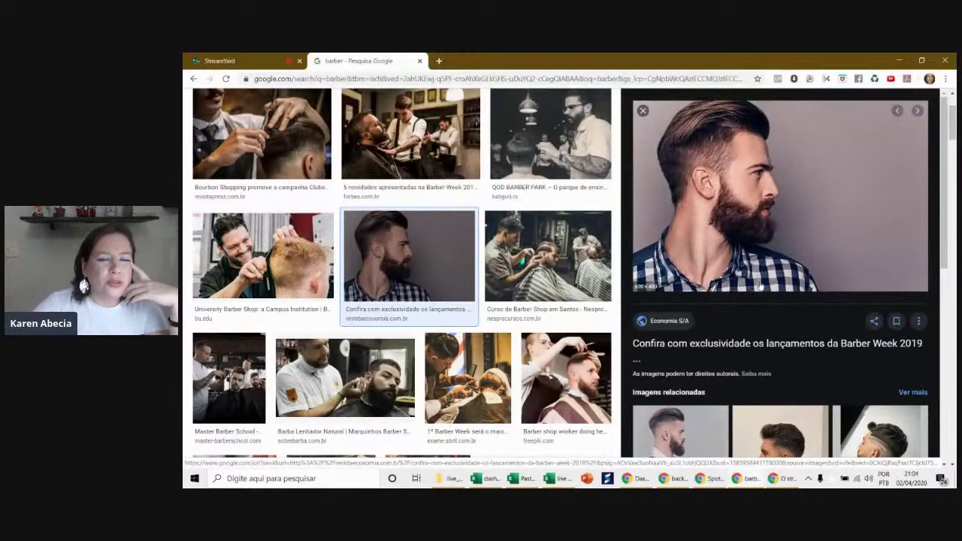
scroll(708, 322, "down", 2)
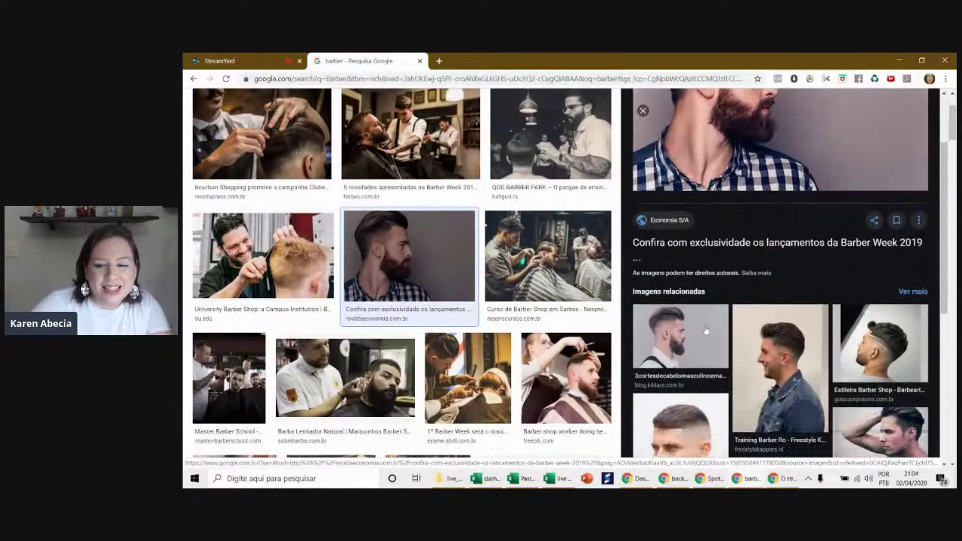
left_click(708, 321)
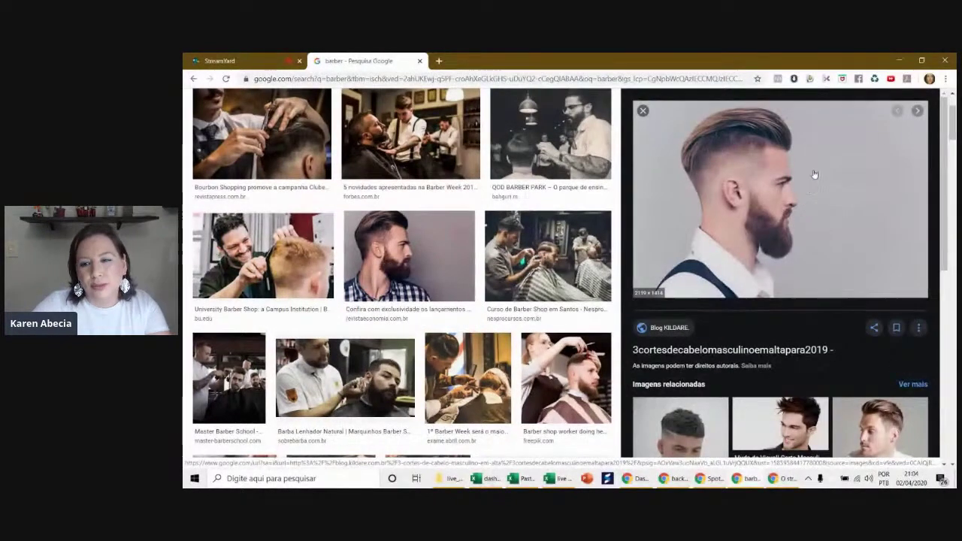
right_click(802, 172)
left_click(842, 273)
key("alt+Tab")
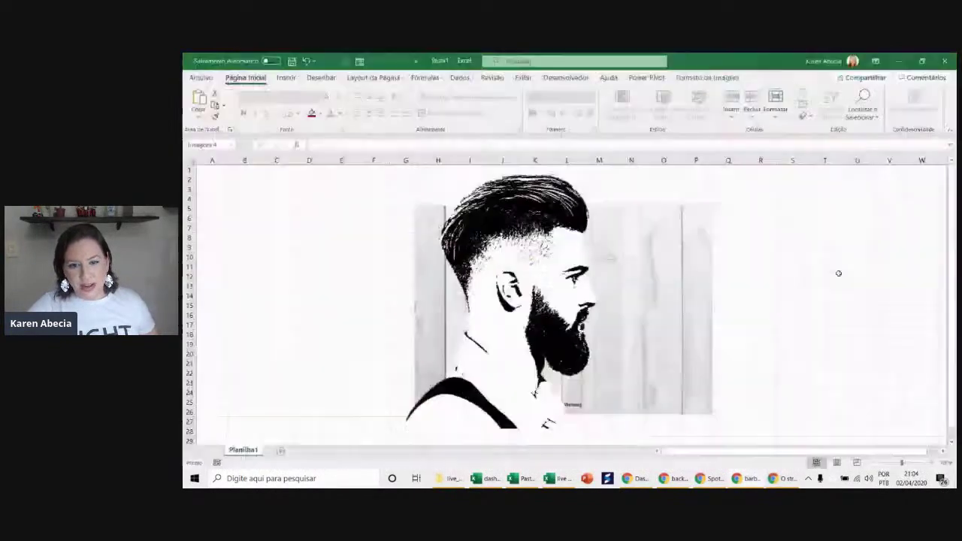
- Replace the silhouette with the copied undercut bearded-man photo at F13
left_click(386, 285)
left_click(532, 293)
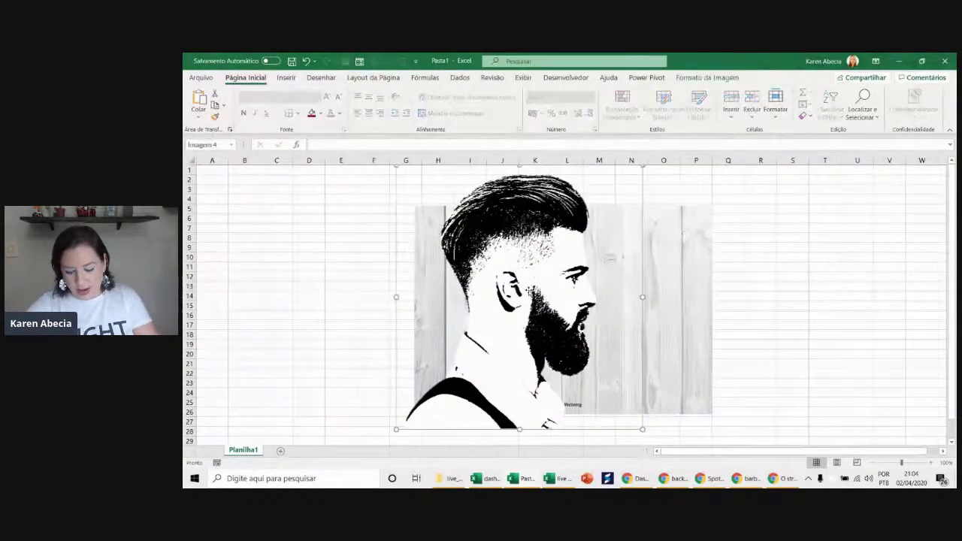
key("Delete")
key("ctrl+v")
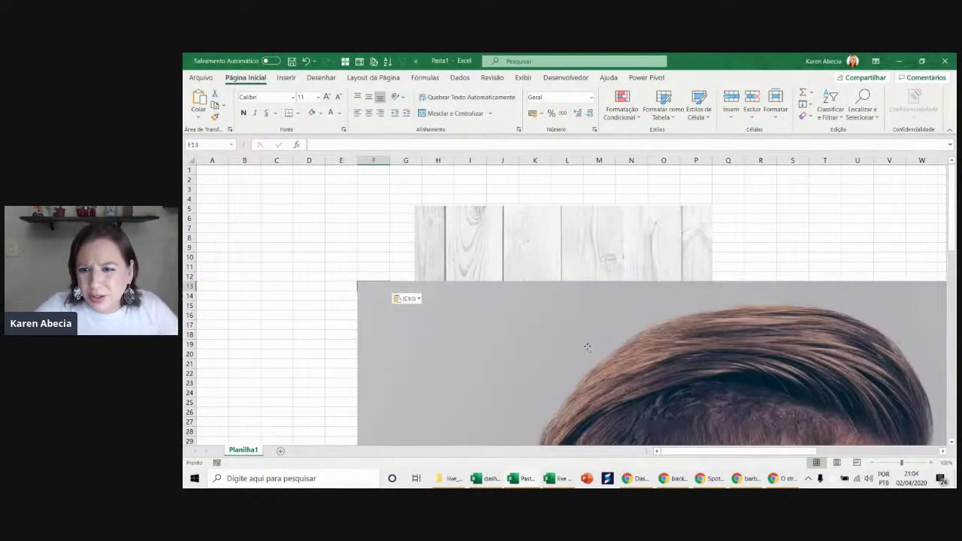
- Adjust the photo's height, move it onto the wood, and begin removing its grey background
left_click(911, 98)
type("5")
key("Return")
mouse_move(494, 369)
left_mouse_down()
mouse_move(543, 269)
mouse_move(768, 421)
left_mouse_up()
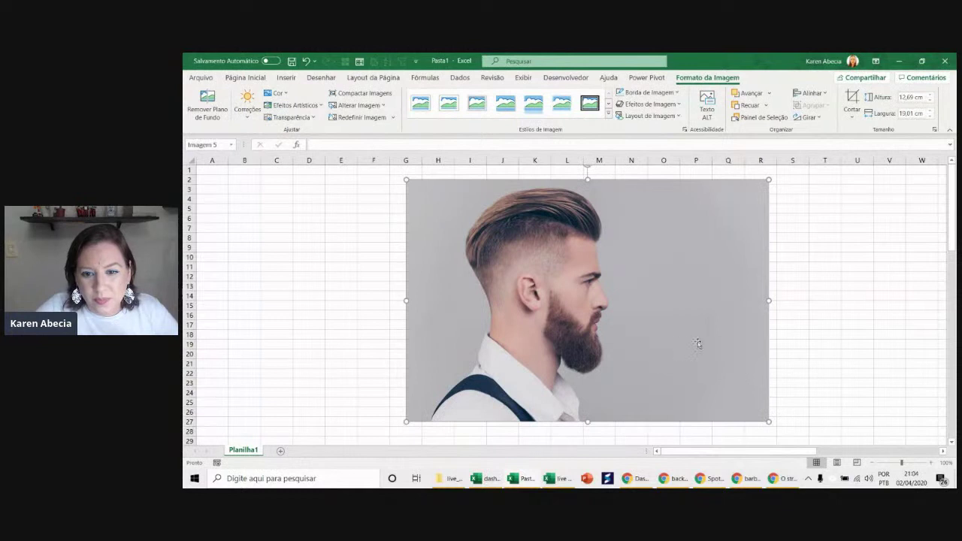
left_click(207, 105)
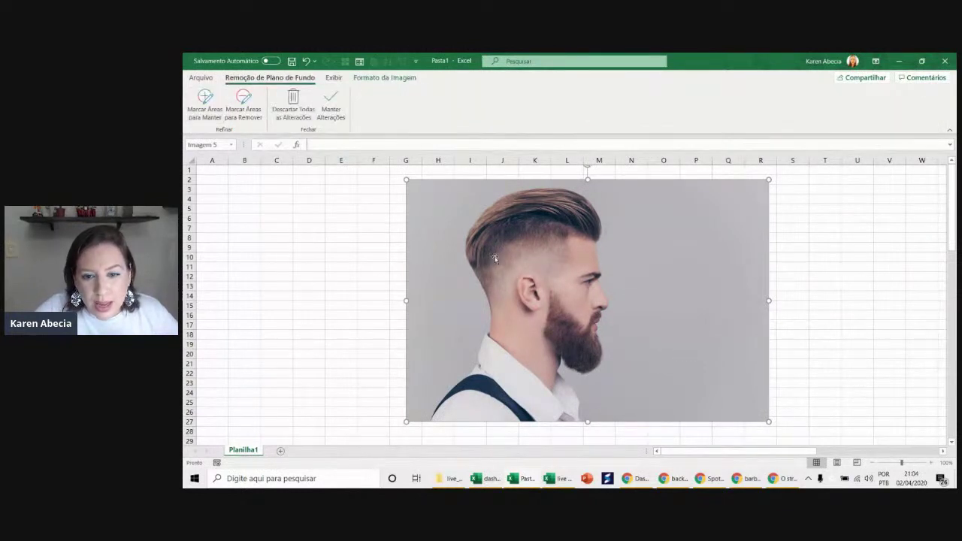
left_click(204, 104)
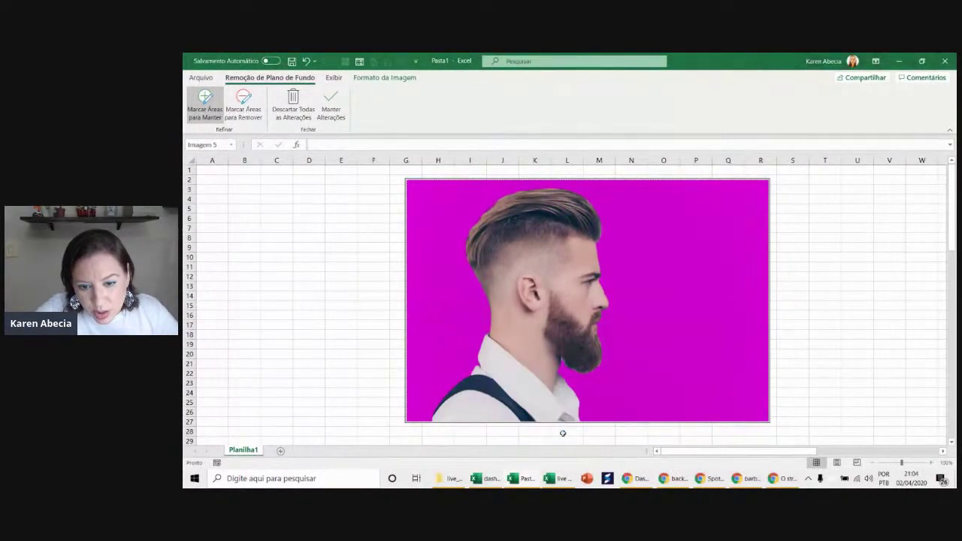
- Keep the background removal, then shrink the cut-out photo and shift it right over the wood
left_click(344, 282)
left_click(712, 396)
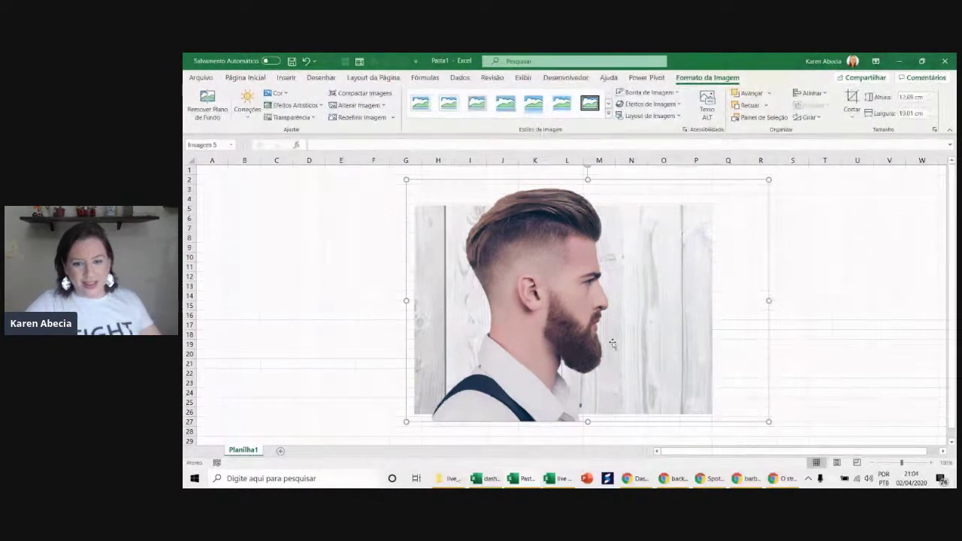
left_click_drag(769, 421, 748, 408)
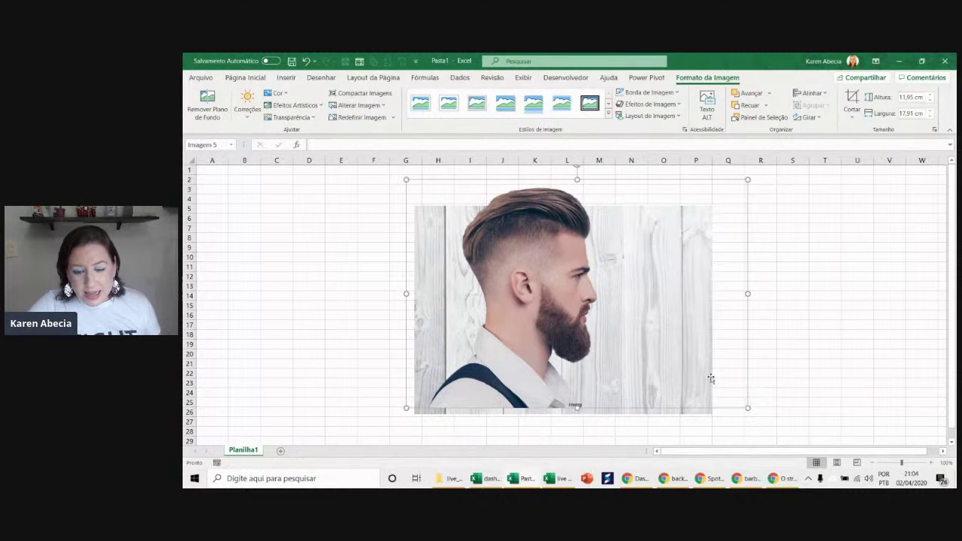
left_click_drag(526, 303, 558, 301)
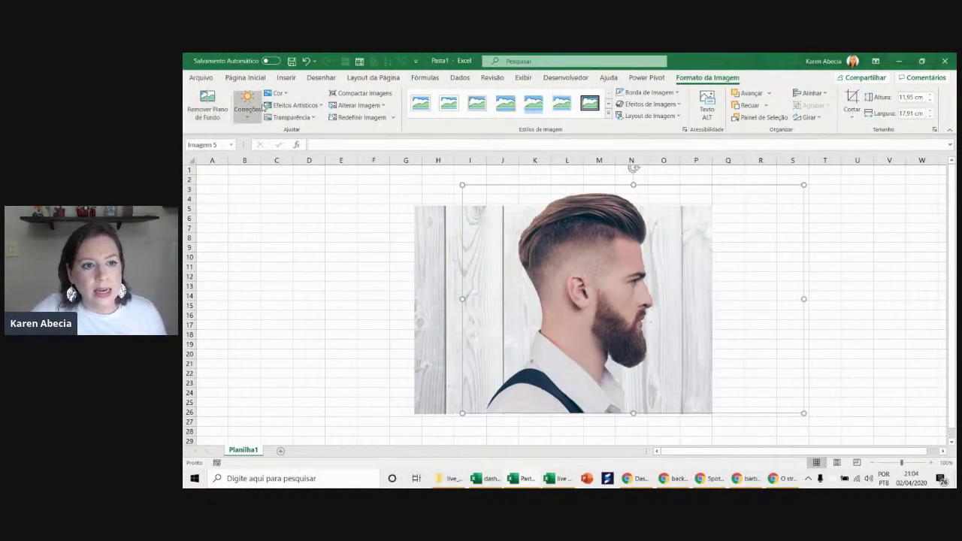
- Recolour the cut-out Black and White: 50% and centre it on the wood background
left_click(248, 105)
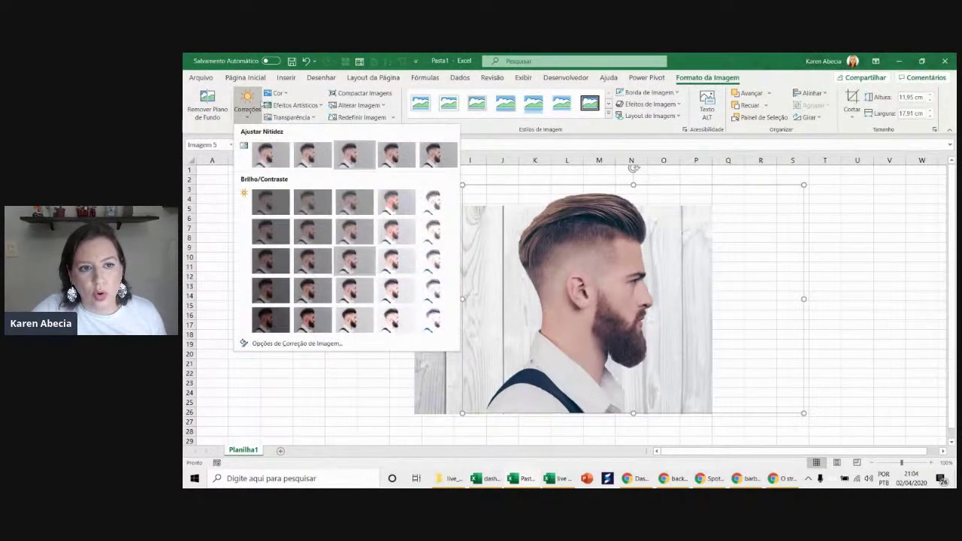
left_click(279, 94)
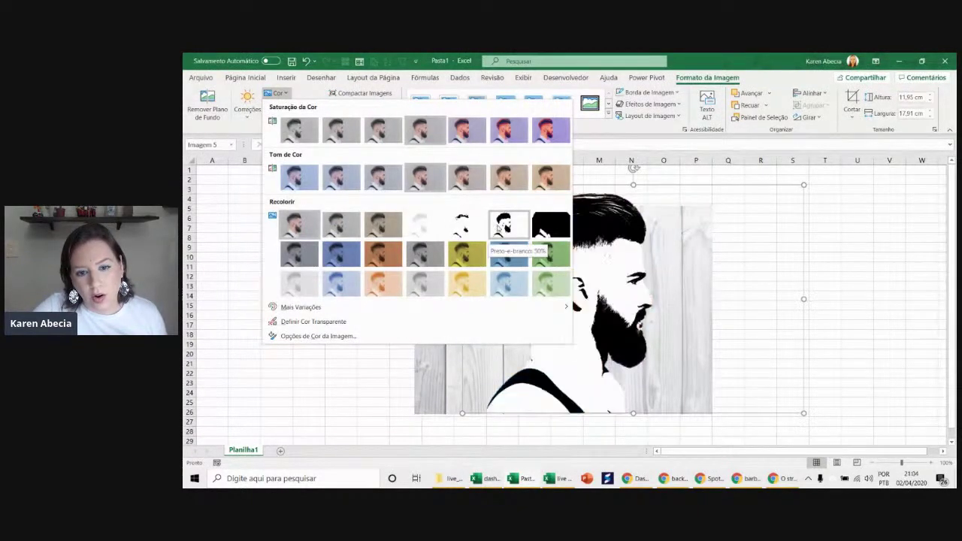
left_click(499, 226)
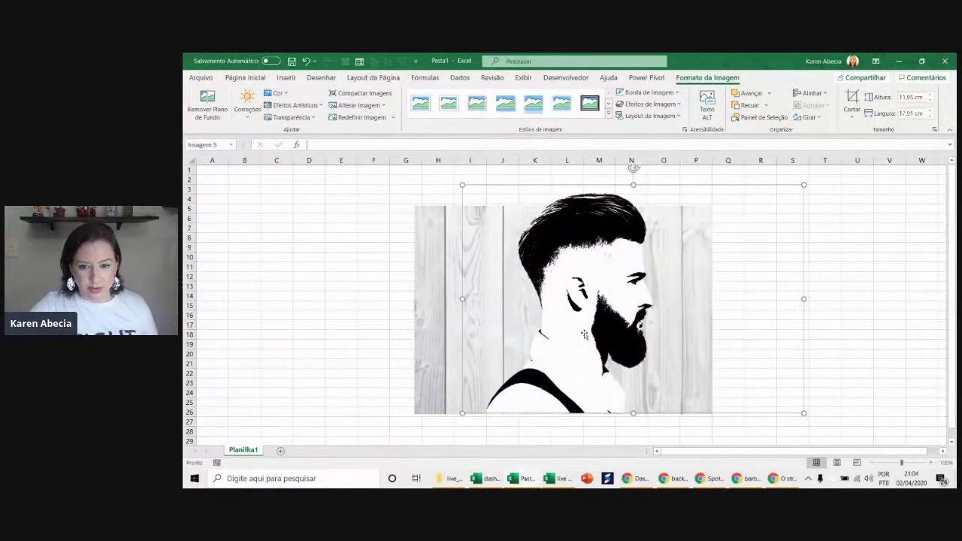
mouse_move(593, 330)
left_mouse_down()
mouse_move(543, 311)
mouse_move(500, 329)
left_mouse_up()
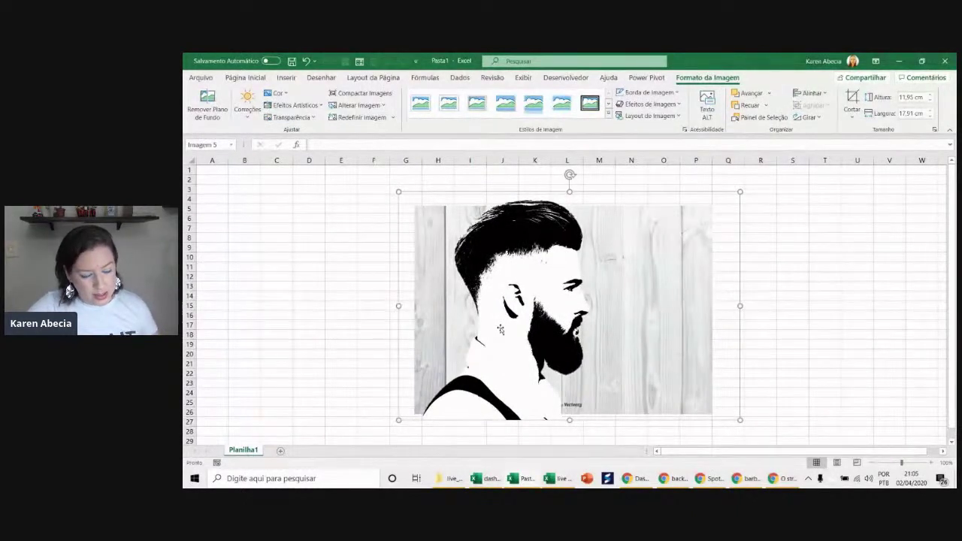
key("ctrl+1")
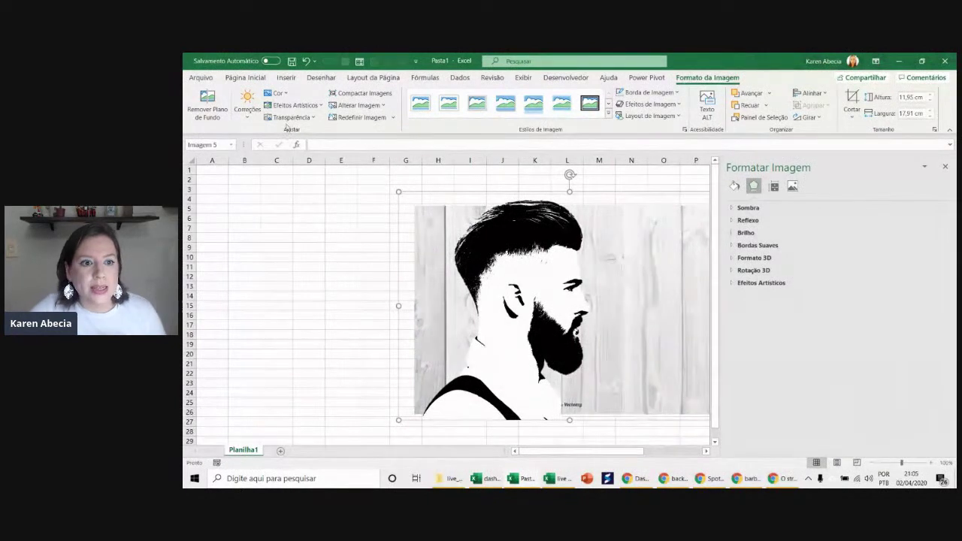
left_click(252, 117)
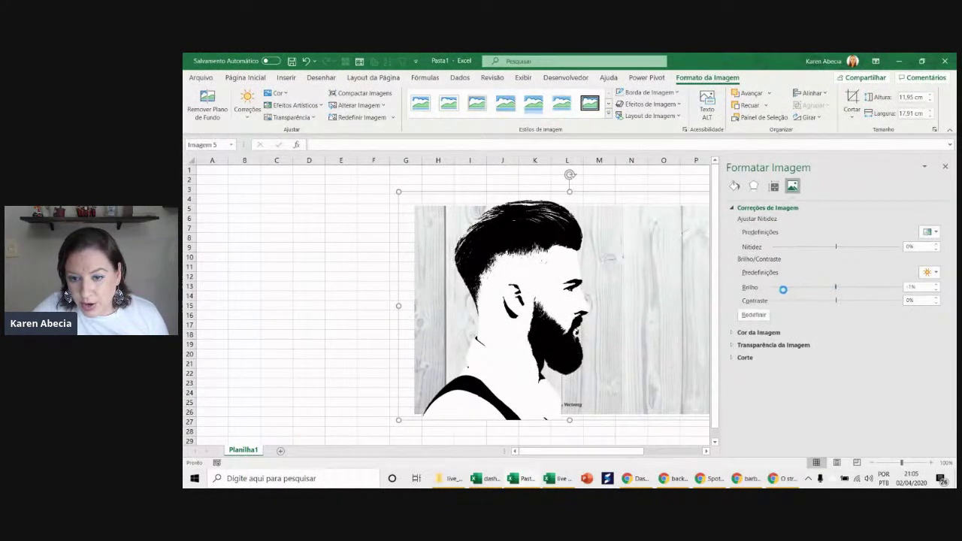
- Sharpen the bearded-man portrait to 45% and lower its contrast to -47%, with brightness near zero
left_click(783, 289)
mouse_move(803, 287)
left_mouse_down()
mouse_move(835, 288)
mouse_move(821, 287)
left_mouse_up()
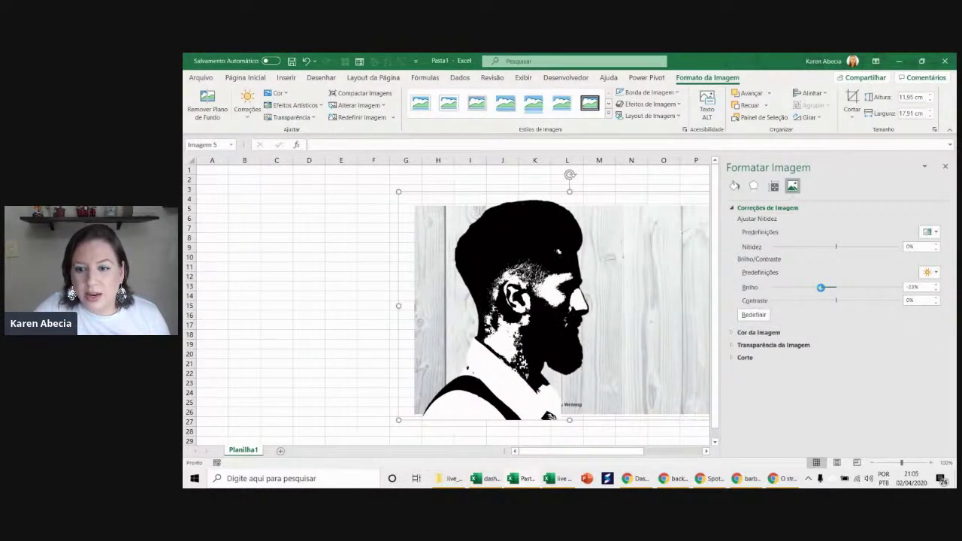
mouse_move(820, 287)
left_mouse_down()
mouse_move(849, 287)
mouse_move(836, 287)
left_mouse_up()
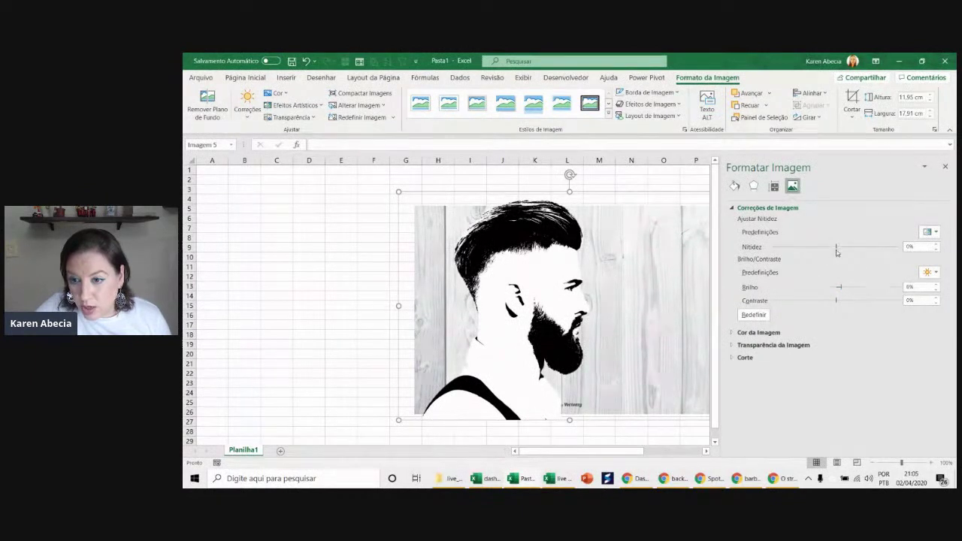
left_click_drag(855, 246, 866, 247)
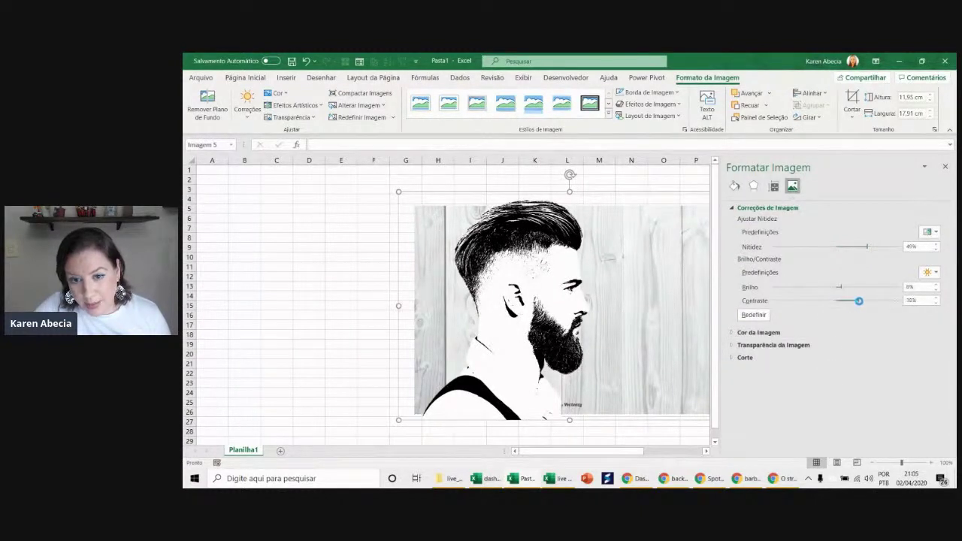
left_click_drag(849, 302, 806, 302)
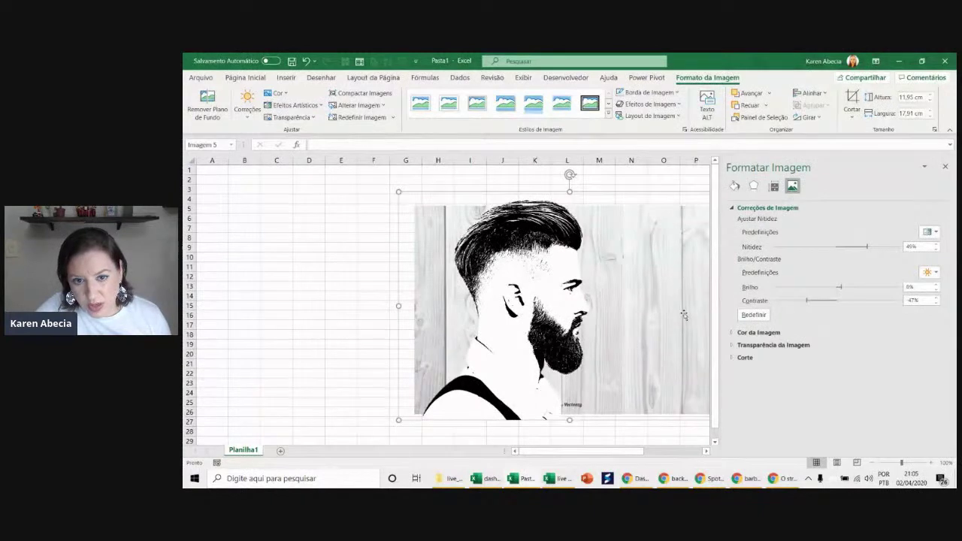
left_click(370, 255)
key("alt+Tab")
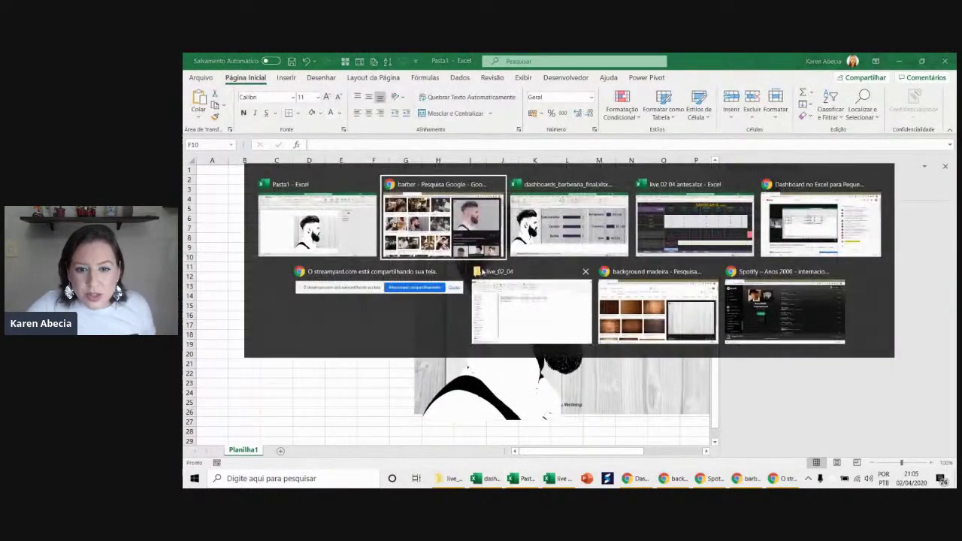
- Delete the bearded-man portrait from Pasta1 and close the Format Shape pane
key("Tab")
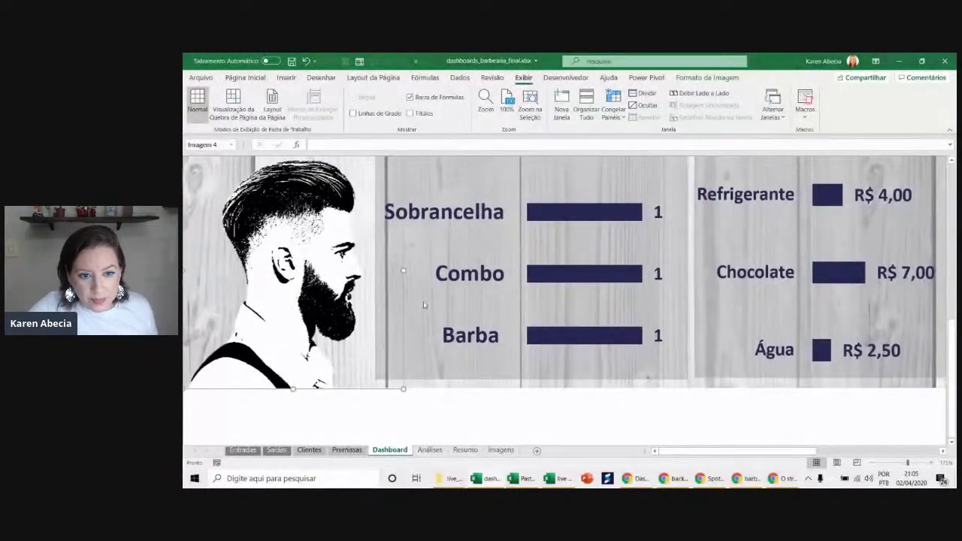
key("alt+Tab")
key("alt+Tab")
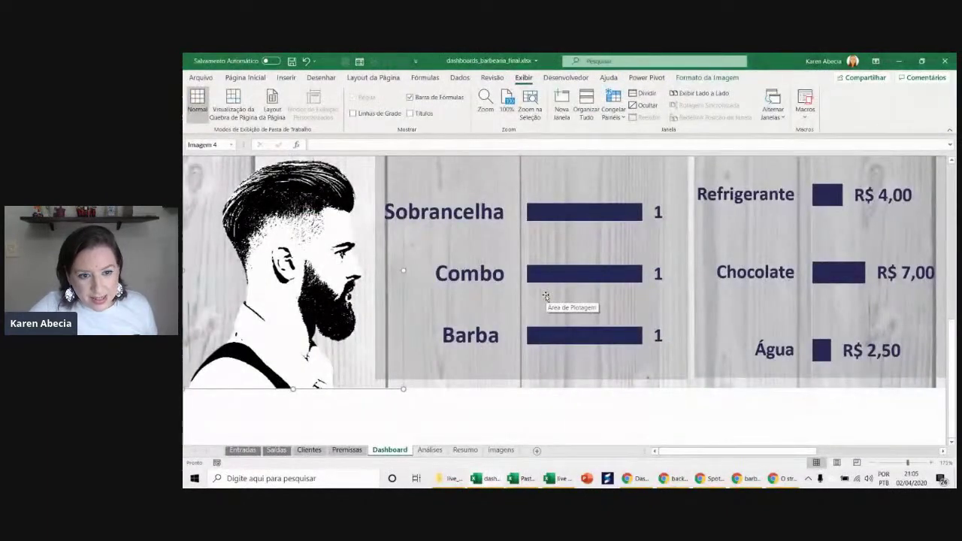
key("alt+Tab")
left_click(536, 278)
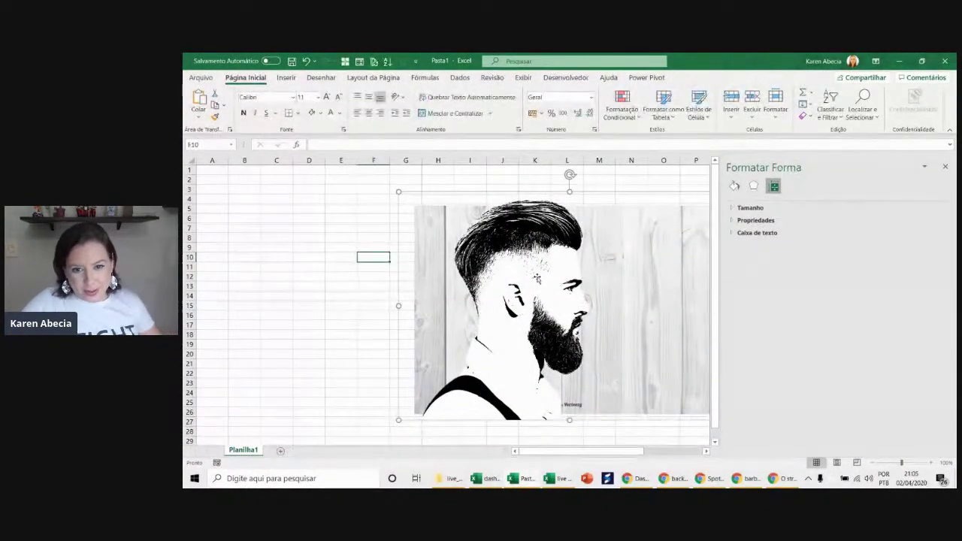
key("Delete")
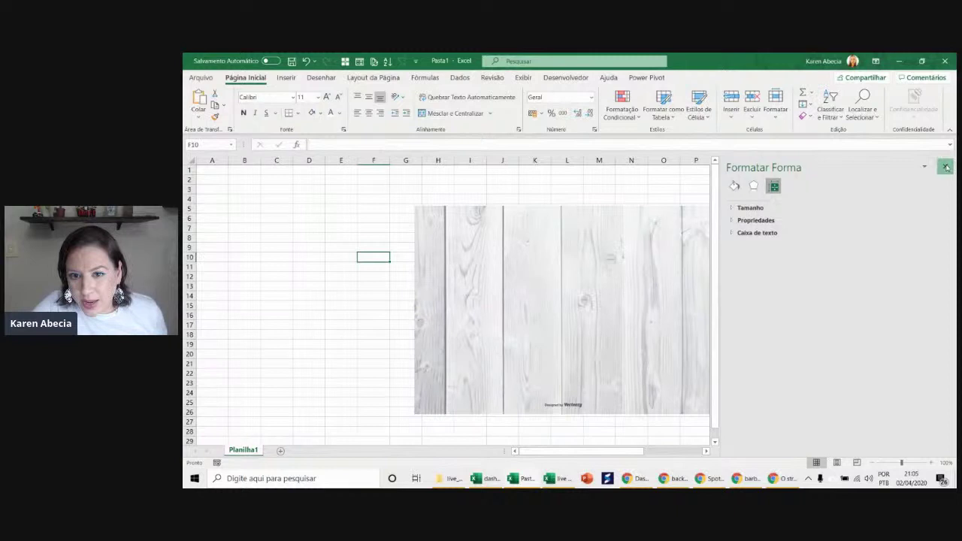
left_click(945, 166)
- Move the wood picture up-left over columns C–L and hide the row and column headings
left_click(537, 280)
left_click_drag(537, 279, 408, 254)
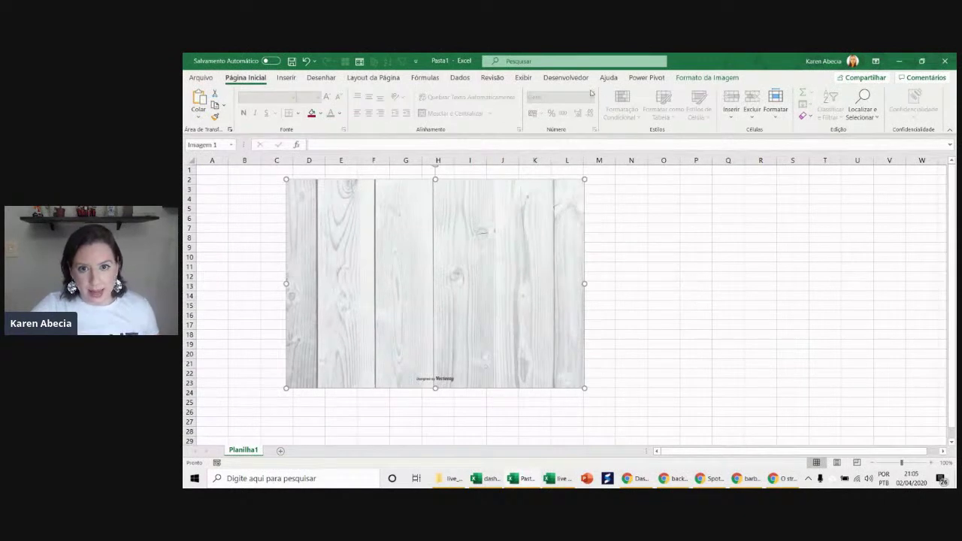
left_click(524, 77)
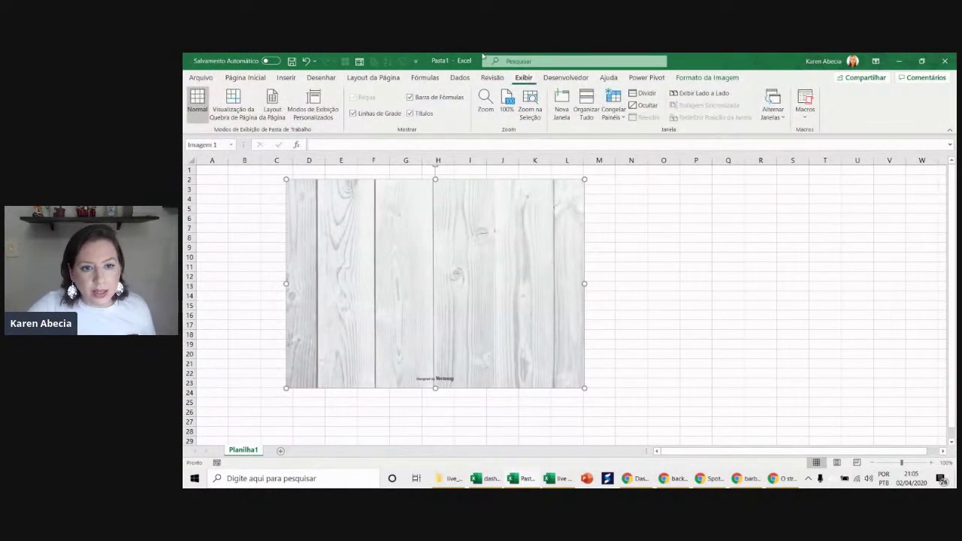
left_click(410, 112)
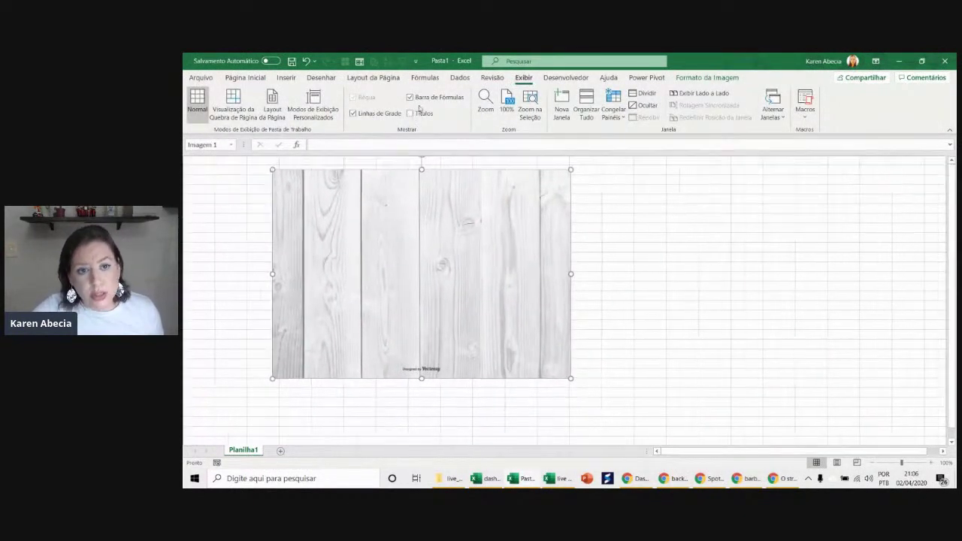
- Hide the formula bar, collapse the ribbon with Ctrl+F1, and move the wood picture further up-left
left_click(410, 97)
left_click(651, 192)
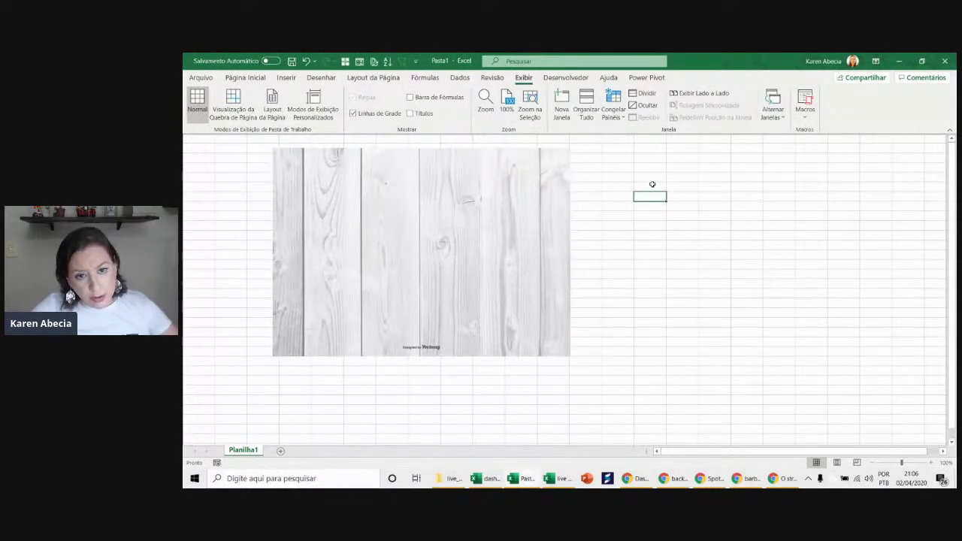
key("ctrl+F1")
left_click_drag(473, 257, 384, 243)
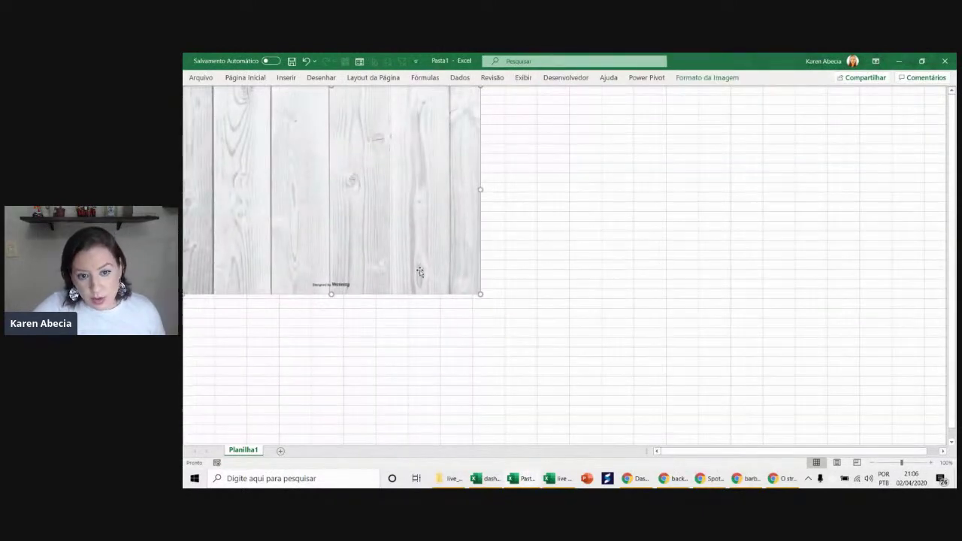
- Crop the bottom off the wood picture and enlarge it from its corner
left_click(707, 77)
left_click(852, 97)
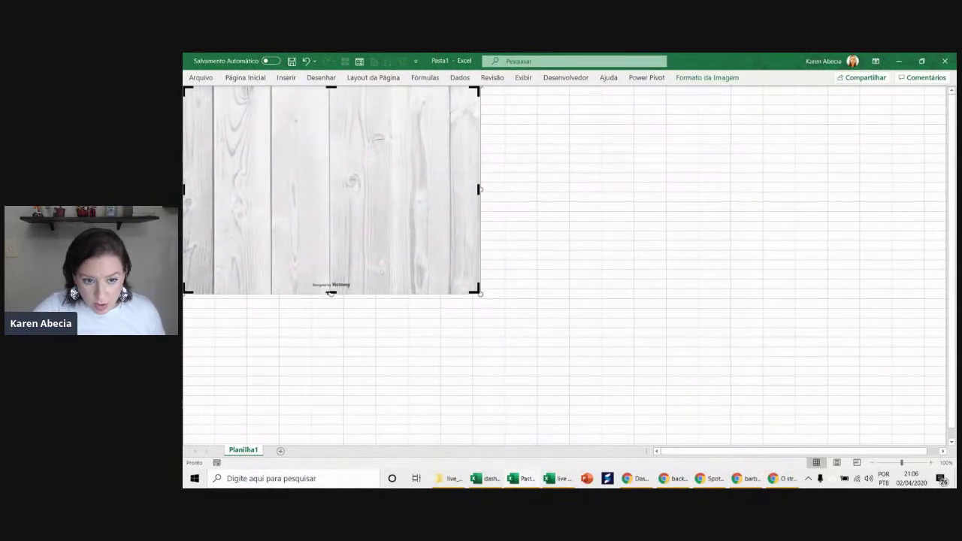
left_click_drag(331, 293, 330, 279)
key("Escape")
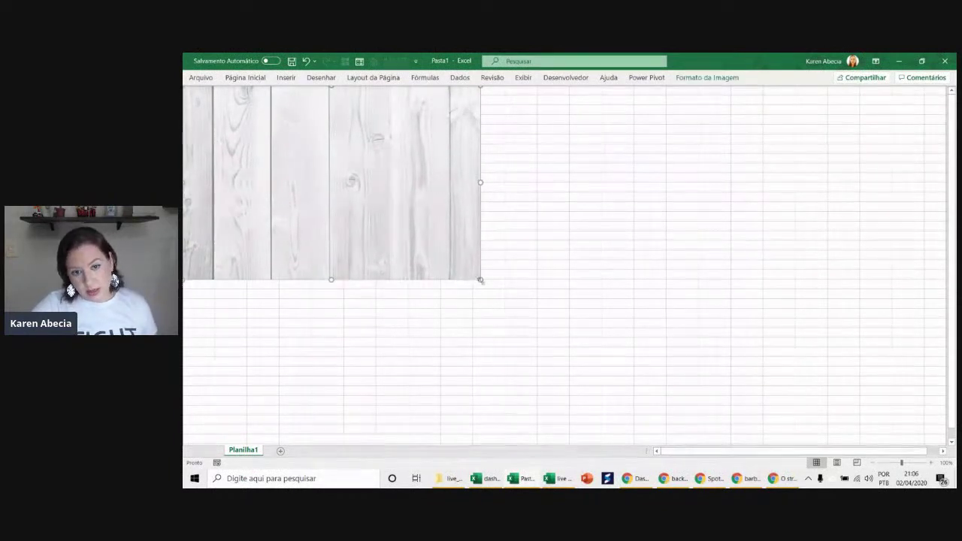
left_click_drag(481, 279, 705, 386)
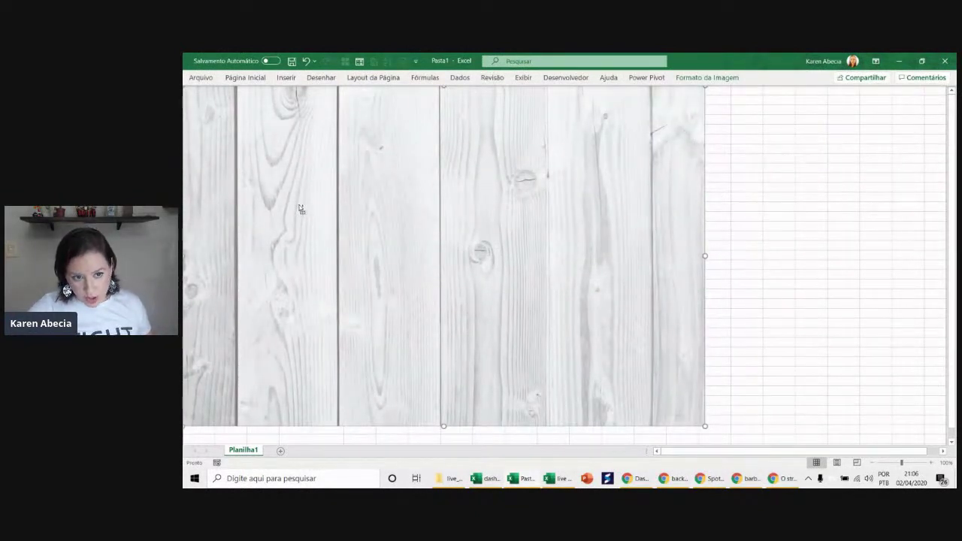
- Place a copy of the wood picture to the right and crop off its right side
left_click_drag(260, 226, 781, 249)
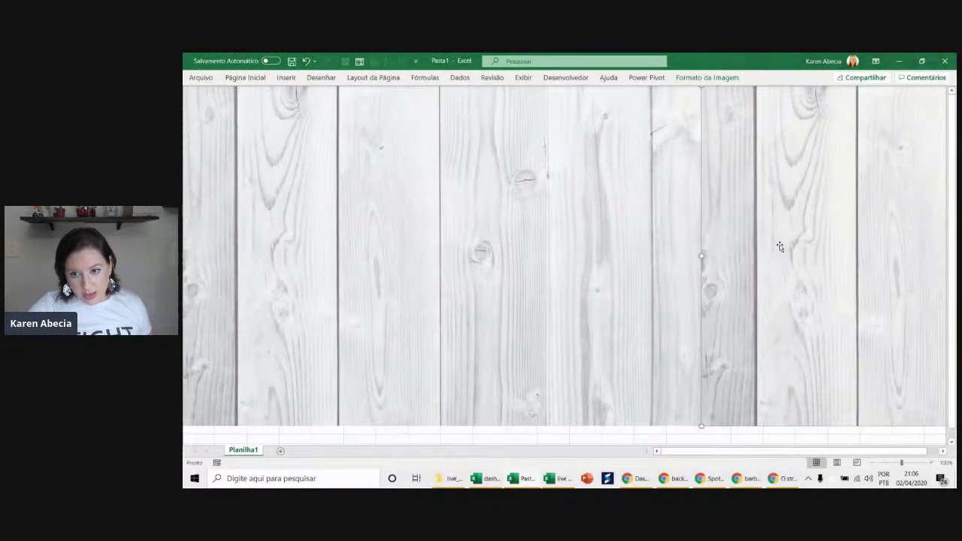
scroll(780, 247, "down", 2)
scroll(781, 244, "down", 1)
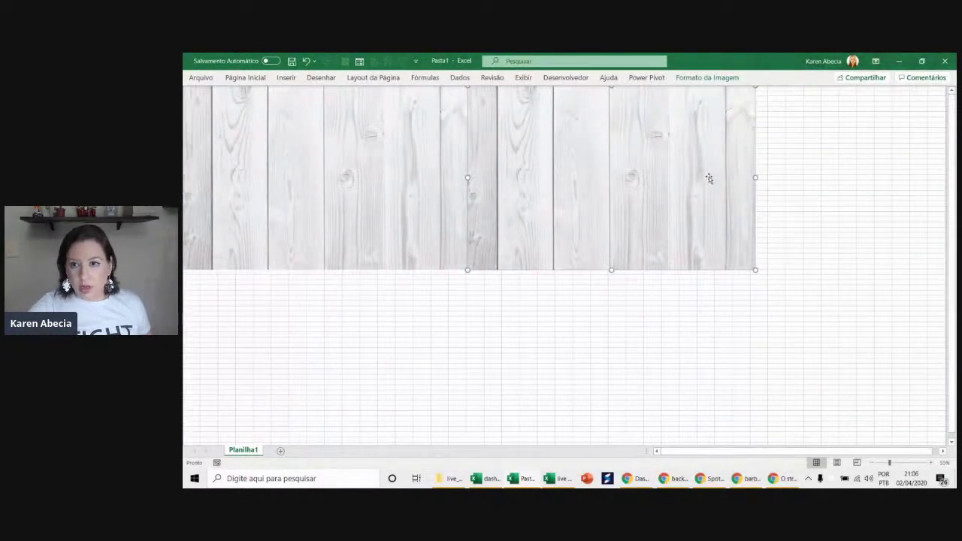
left_click(711, 83)
left_click(855, 101)
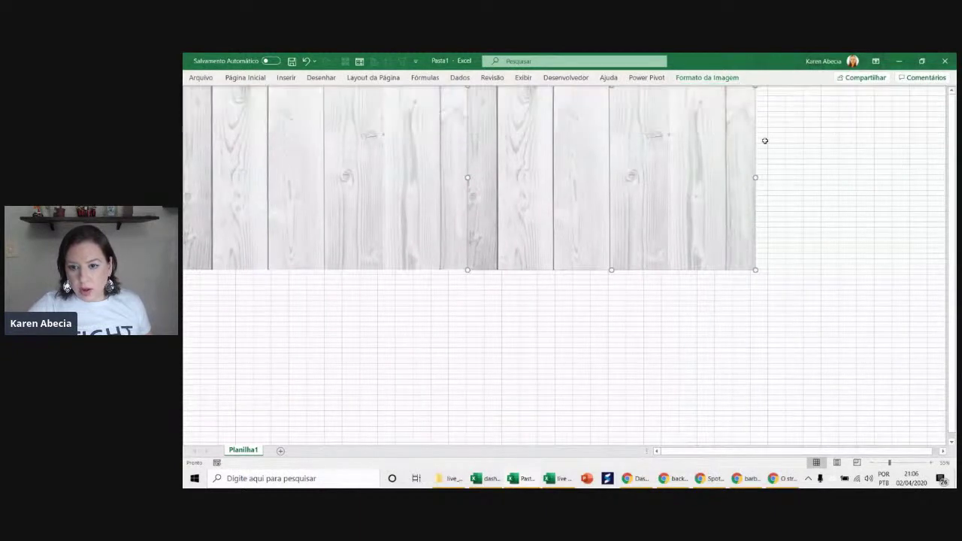
left_click_drag(755, 179, 563, 176)
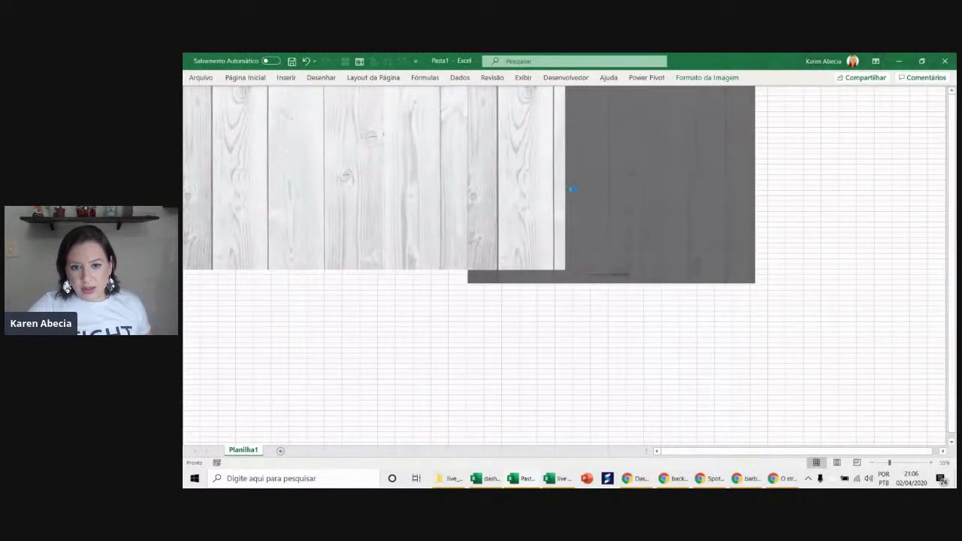
left_click(575, 300)
- Widen the copied wood picture rightward so the two form one wide banner
scroll(461, 293, "up", 1)
scroll(466, 299, "up", 1)
scroll(471, 305, "up", 1)
scroll(568, 397, "up", 1)
left_click(823, 237)
left_click_drag(876, 256, 930, 245)
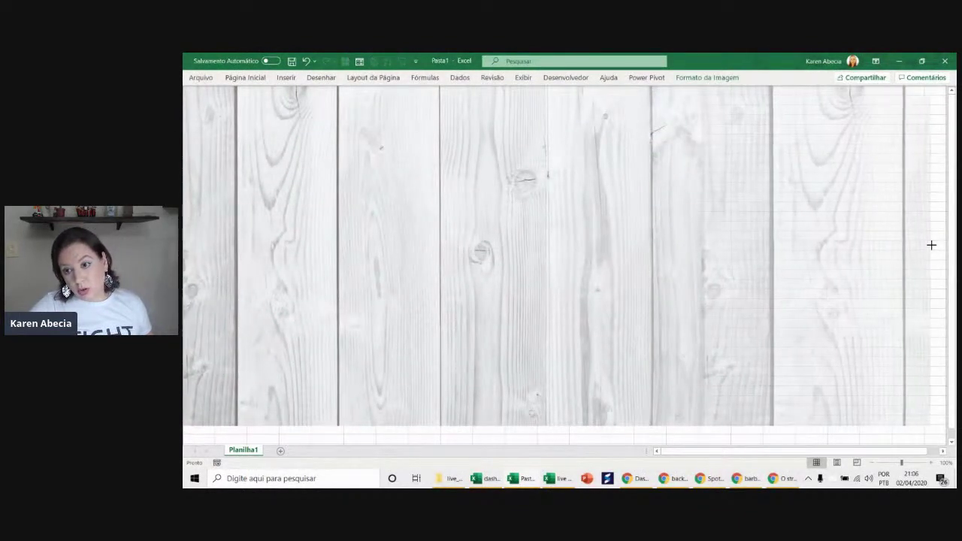
scroll(744, 300, "down", 3)
left_click(758, 281)
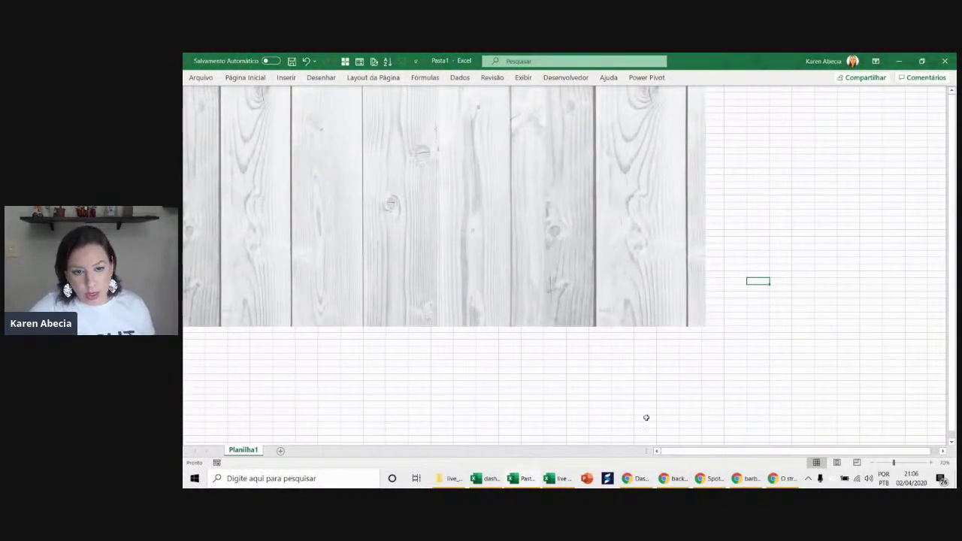
key("alt+Tab")
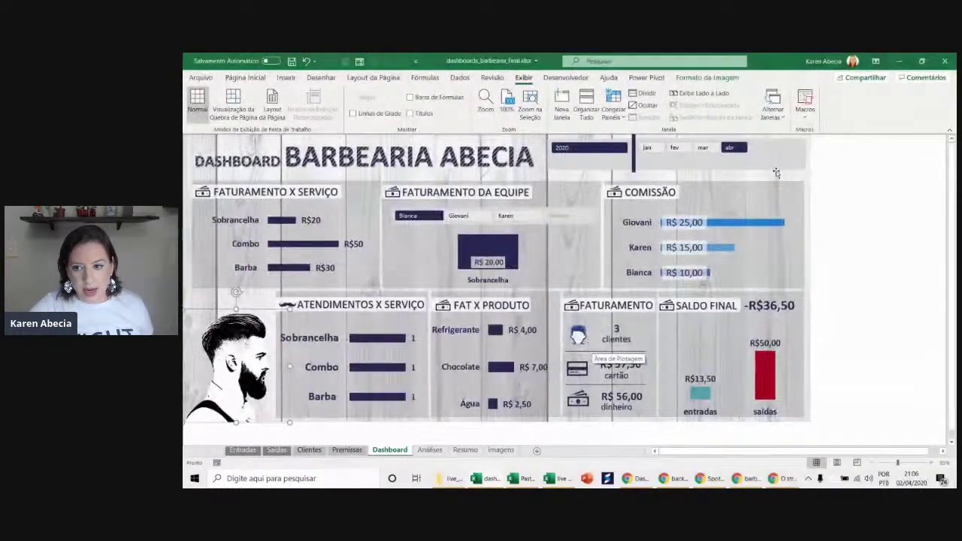
left_click(695, 193)
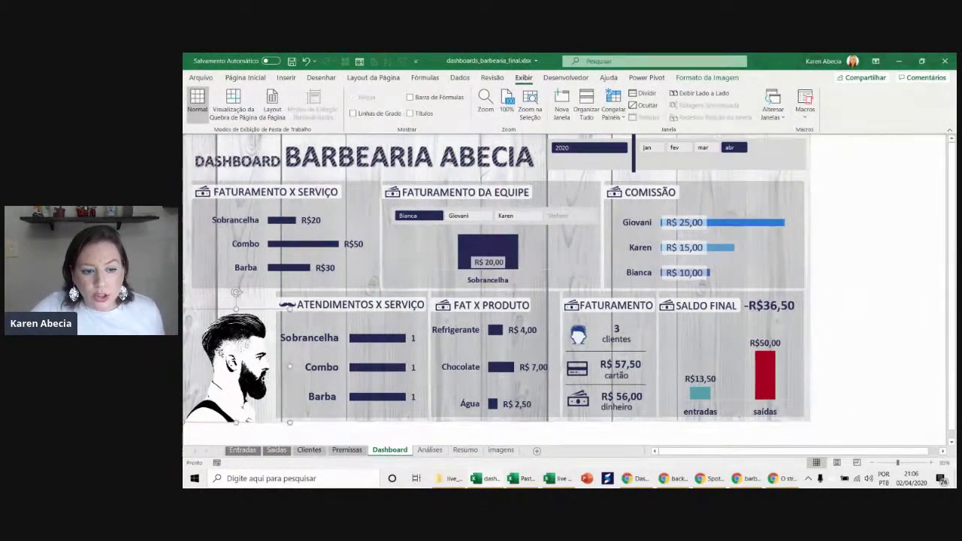
key("alt+Tab")
left_click(324, 239)
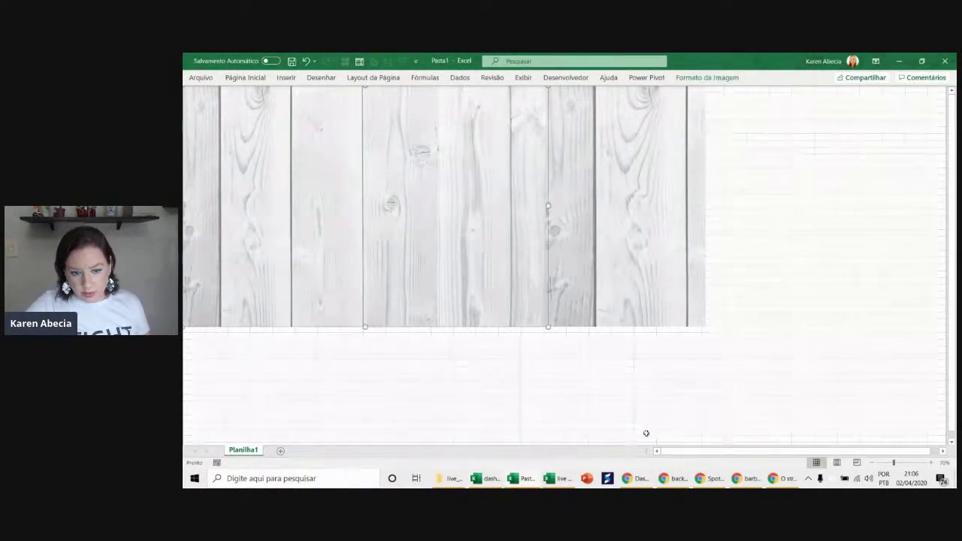
key("alt+Tab")
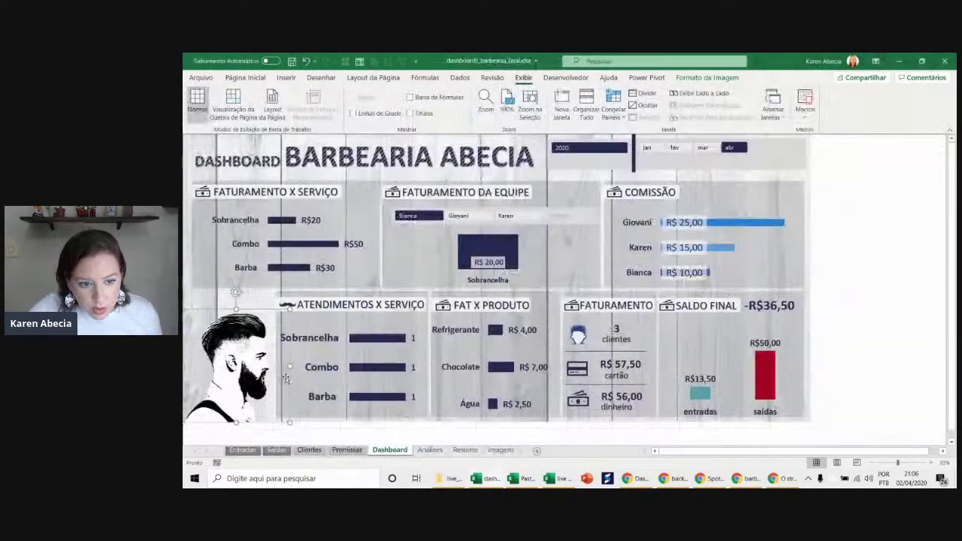
key("alt+Tab")
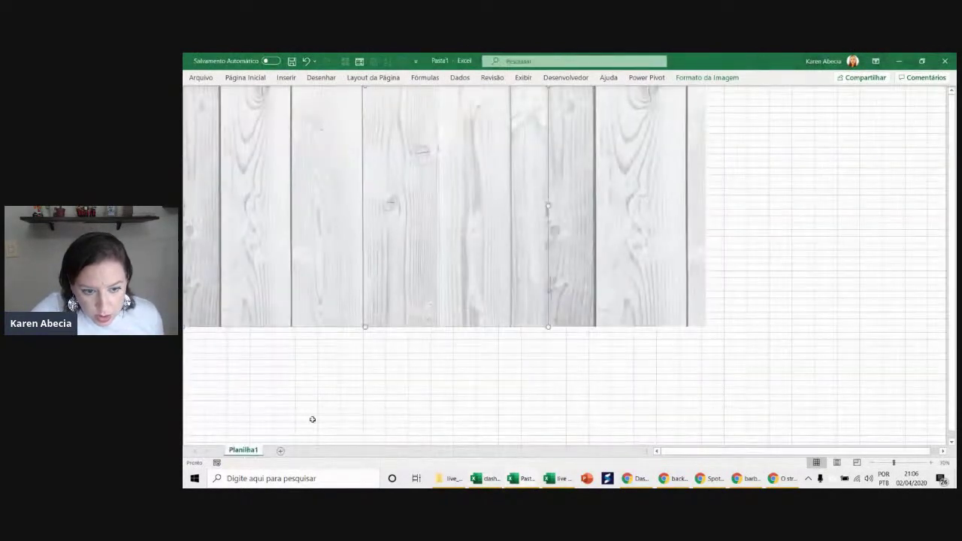
key("alt+Tab")
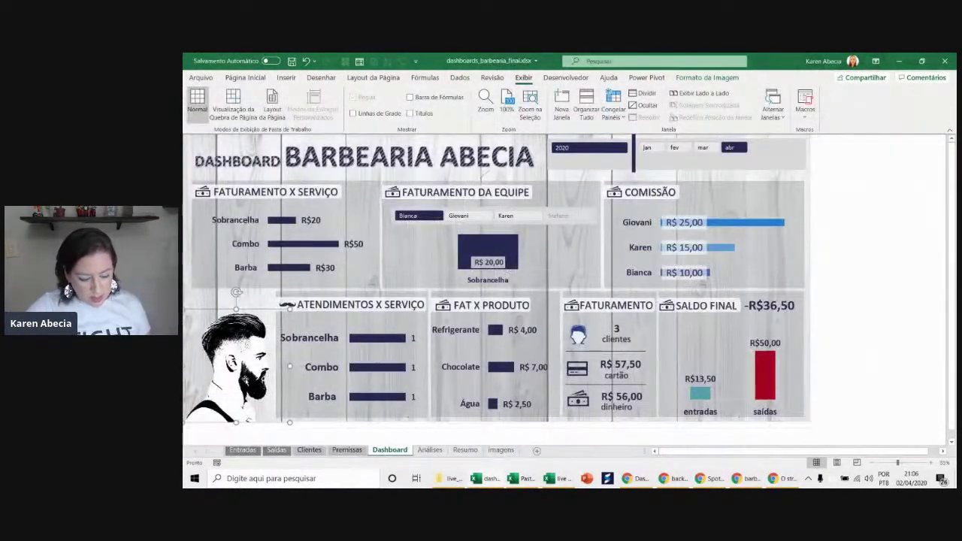
key("alt+Tab")
key("ctrl+v")
mouse_move(229, 150)
left_mouse_down()
mouse_move(225, 255)
mouse_move(240, 312)
left_mouse_up()
left_click(291, 368)
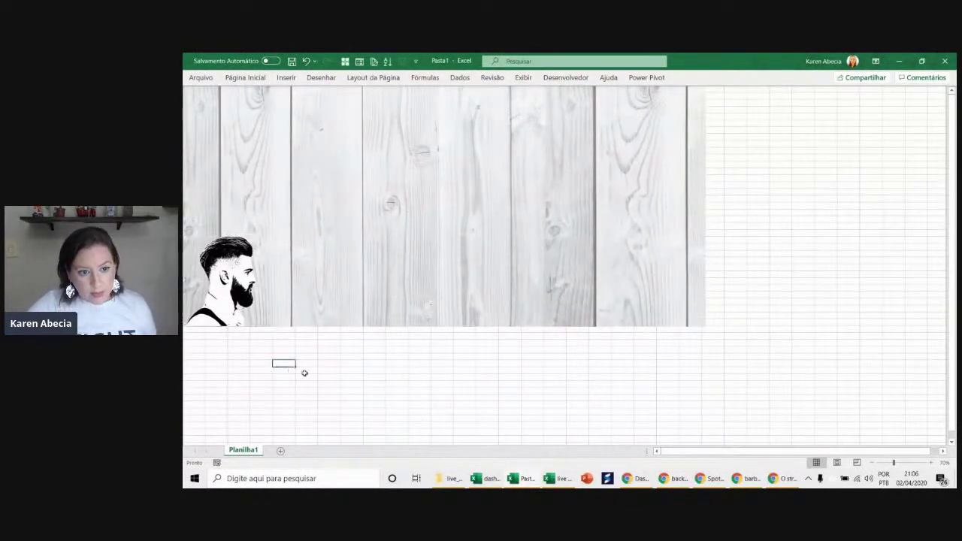
key("alt+Tab")
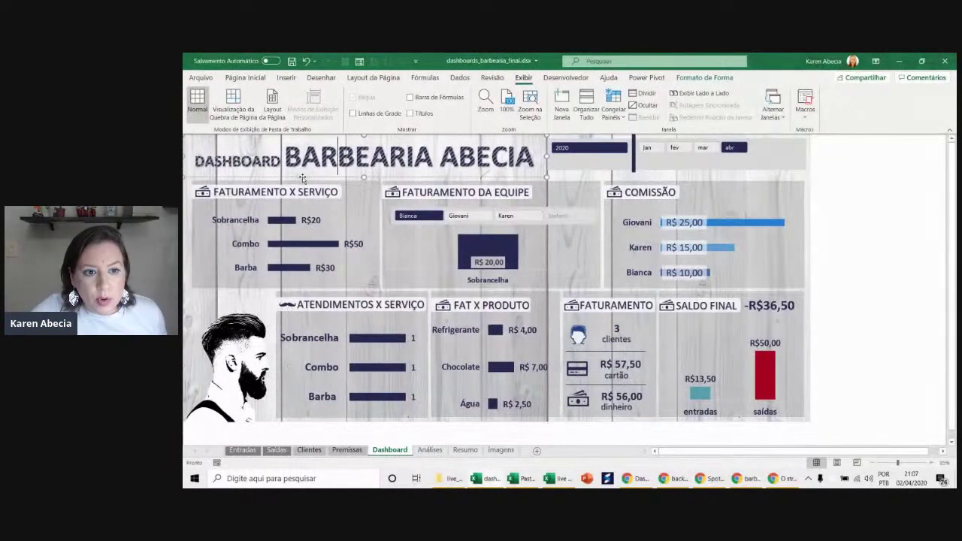
left_click(843, 188)
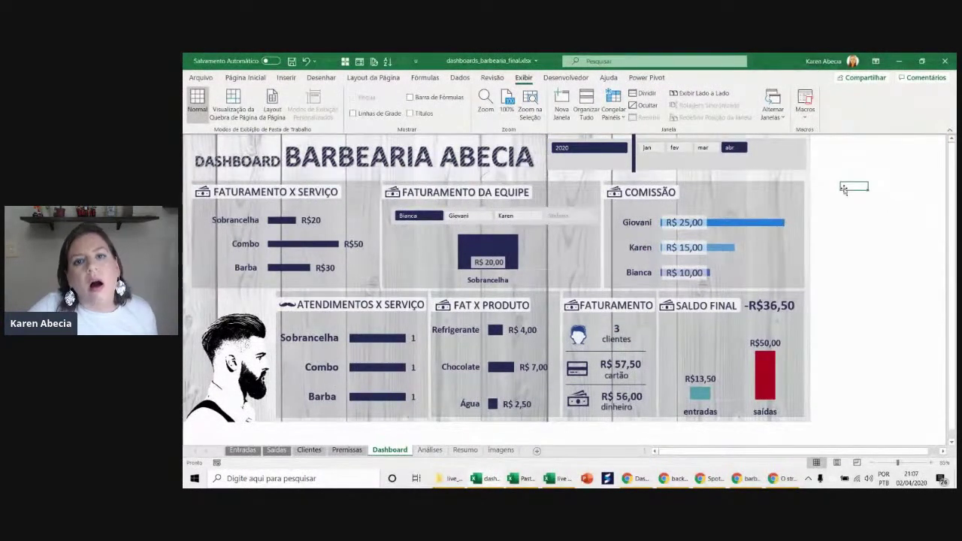
key("alt+Tab")
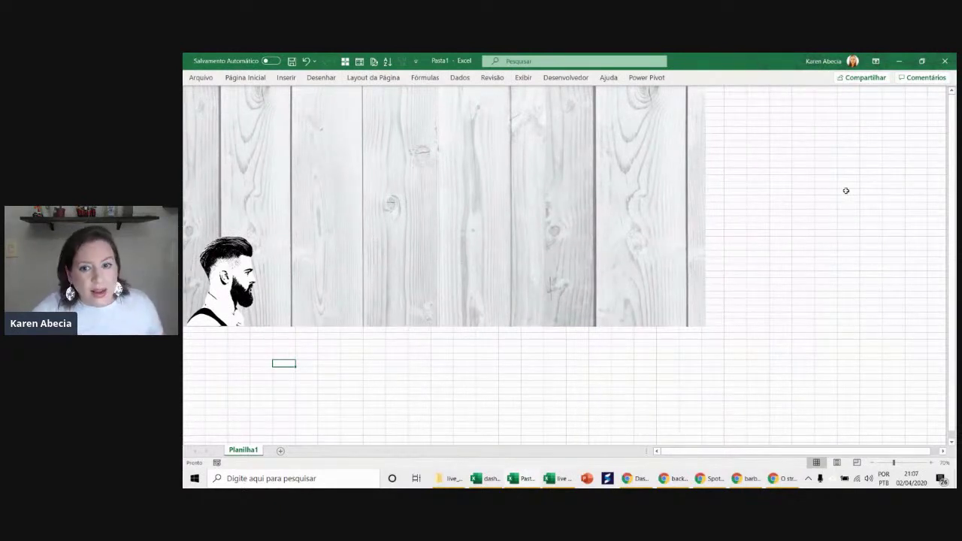
left_click(285, 79)
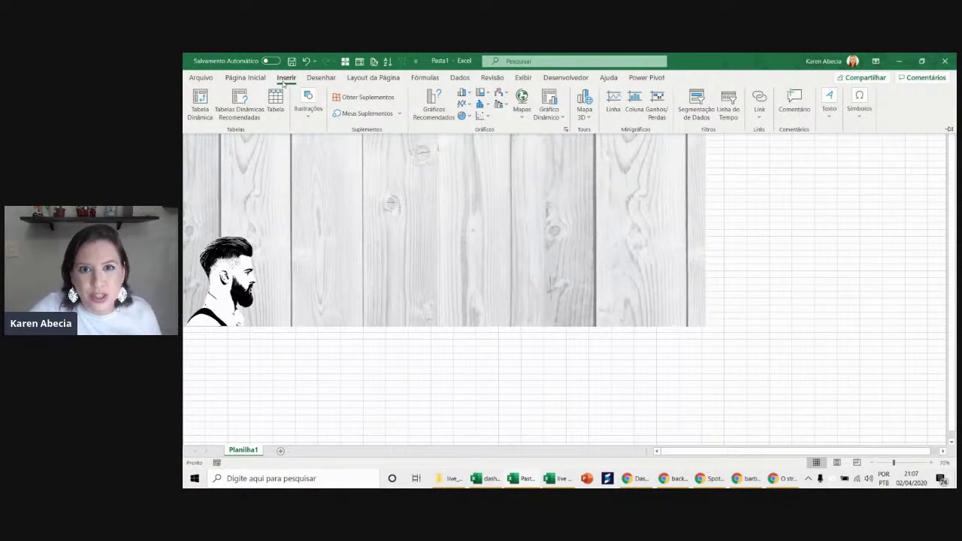
left_click(829, 102)
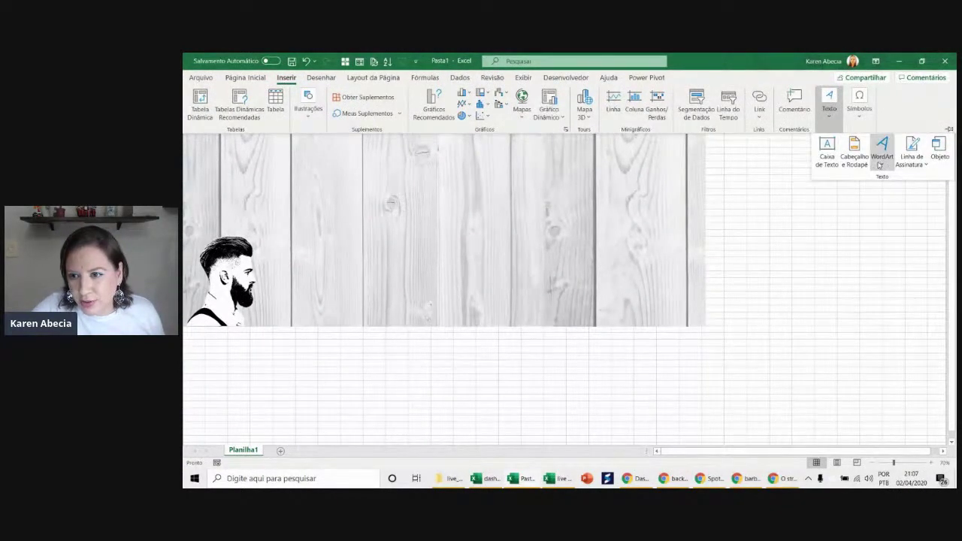
- Insert a WordArt box and move it up onto the wood banner
left_click(879, 157)
left_click(819, 186)
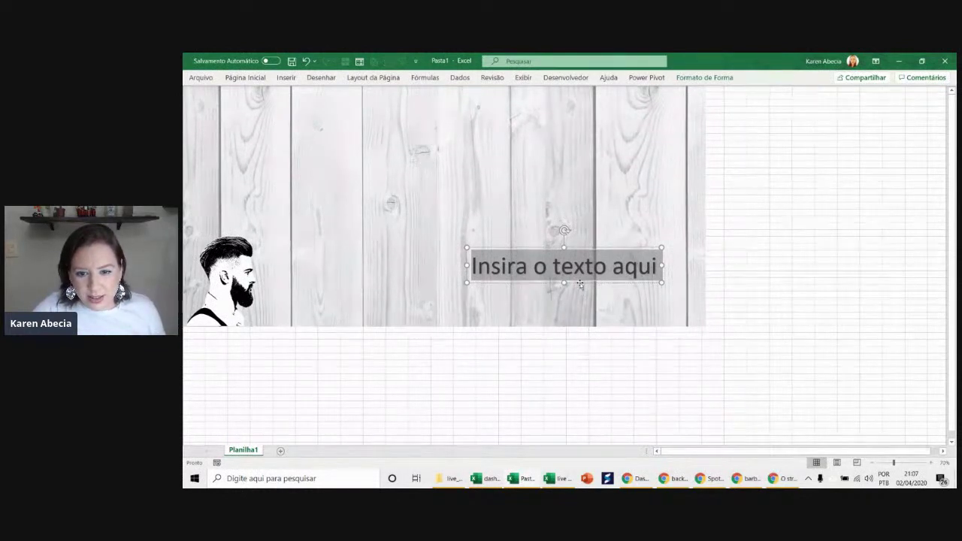
left_click_drag(580, 284, 632, 233)
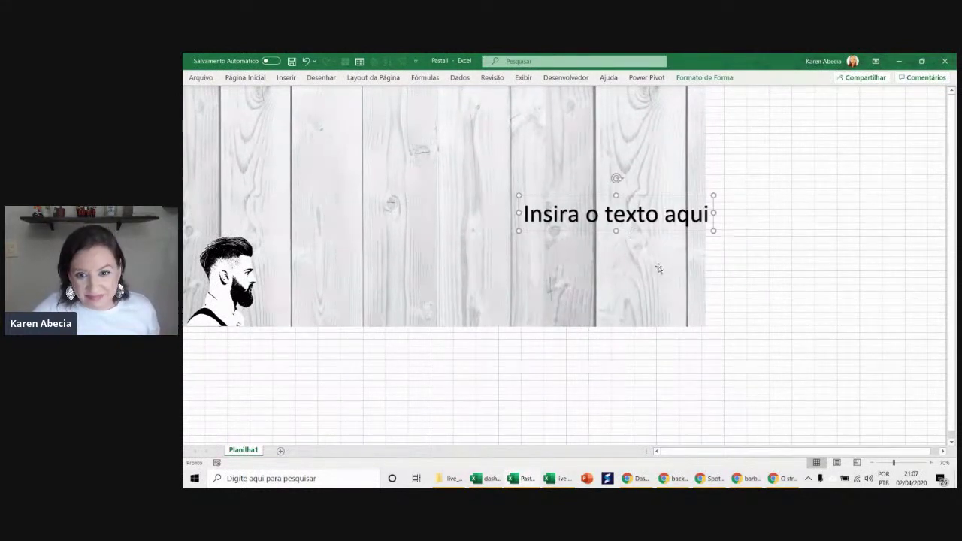
- Replace the WordArt placeholder with the title text 'dash barevmpvmpisve'
left_click_drag(525, 214, 712, 214)
key("alt+Tab")
key("alt+Tab")
type("dash barevmpvmpisve")
key("alt+Tab")
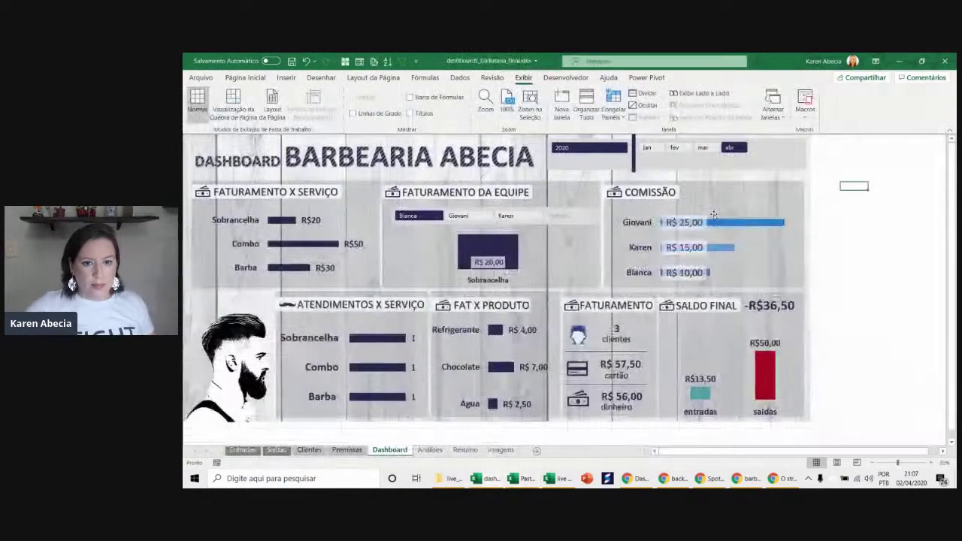
- Inspect the finished dashboard's DASHBOARD BARBEARIA ABECIA title shape by selecting it
left_click(392, 154)
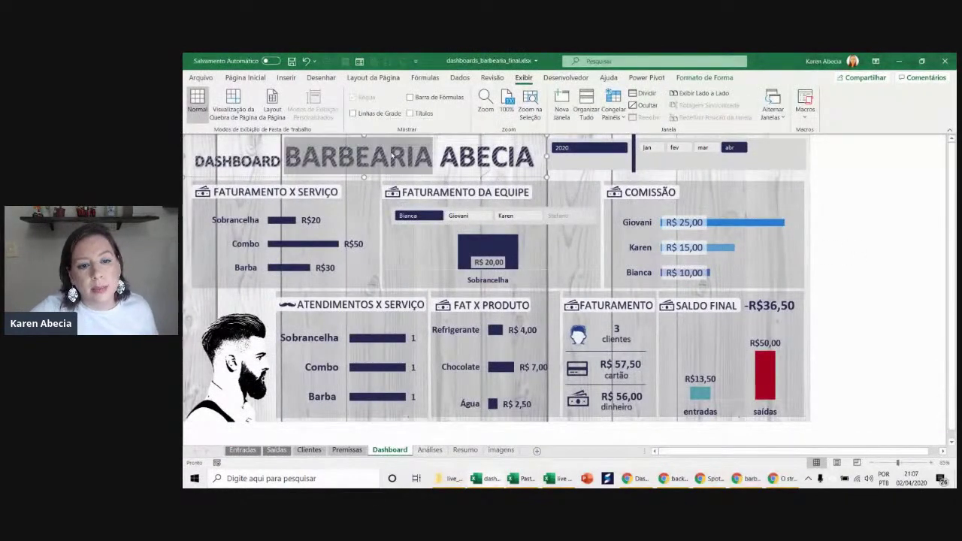
left_click(849, 197)
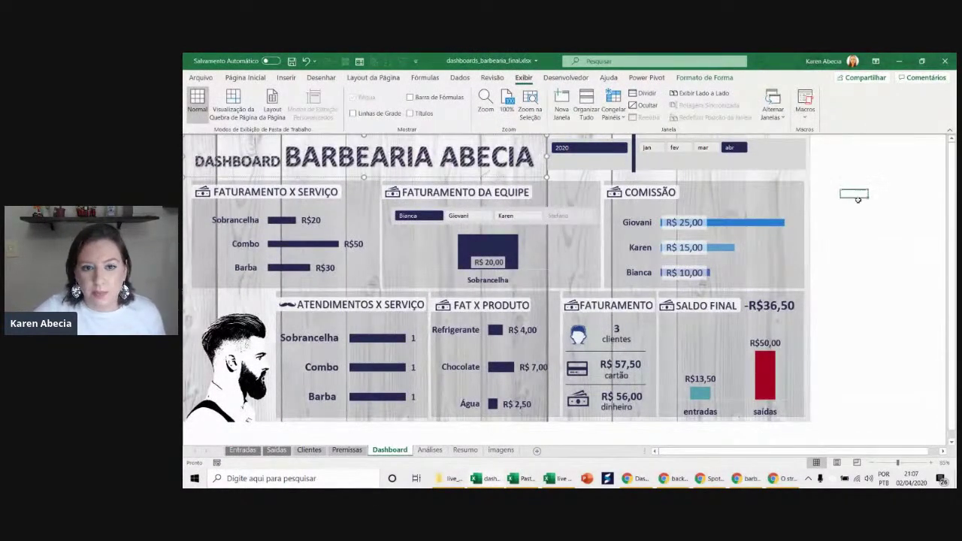
left_click(416, 151)
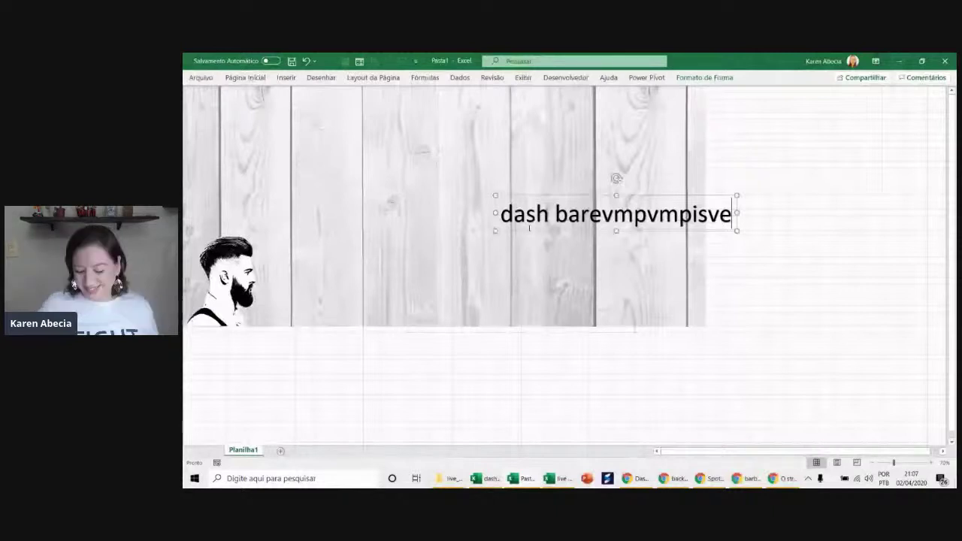
- Compare the title box's shape settings with the finished dashboard header, then close the pane
double_click(736, 219)
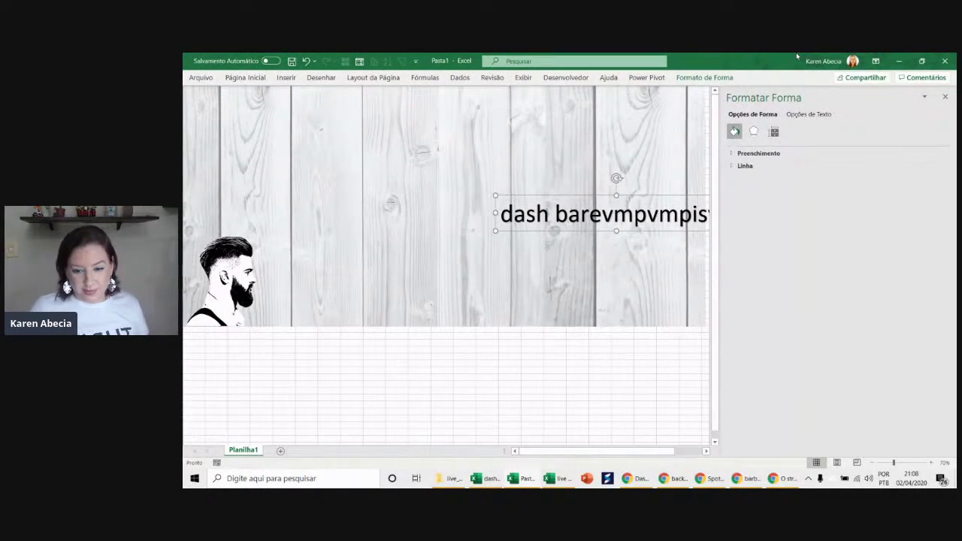
key("alt+Tab")
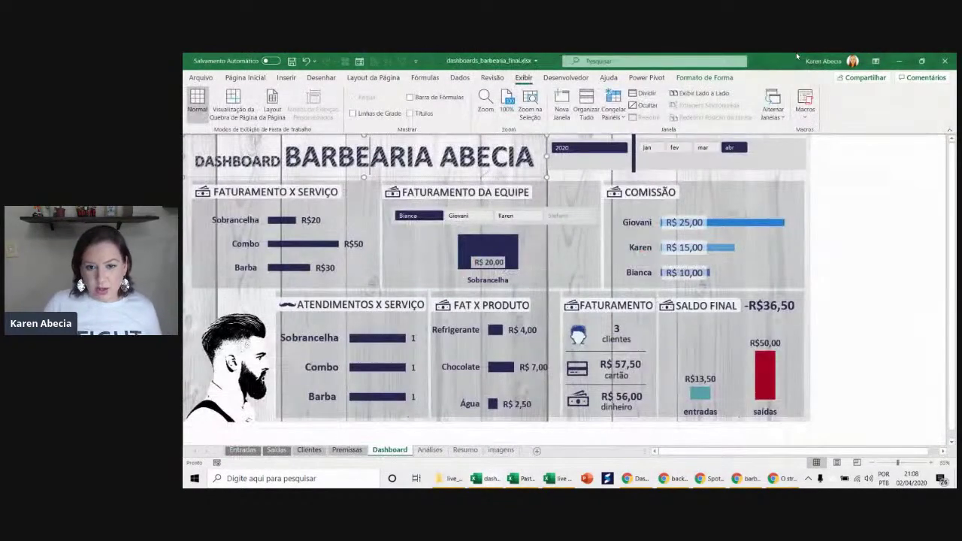
left_click(889, 193)
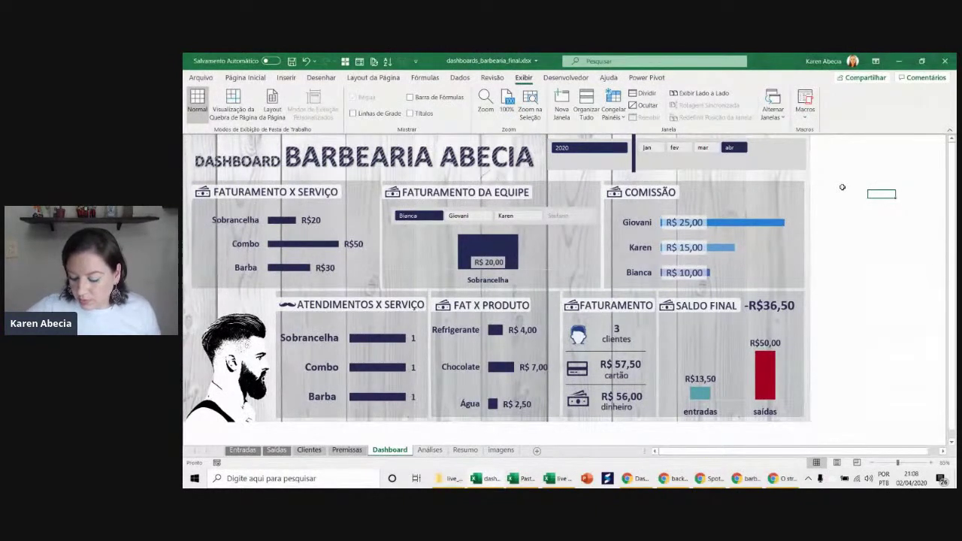
left_click(843, 187)
key("alt+Tab")
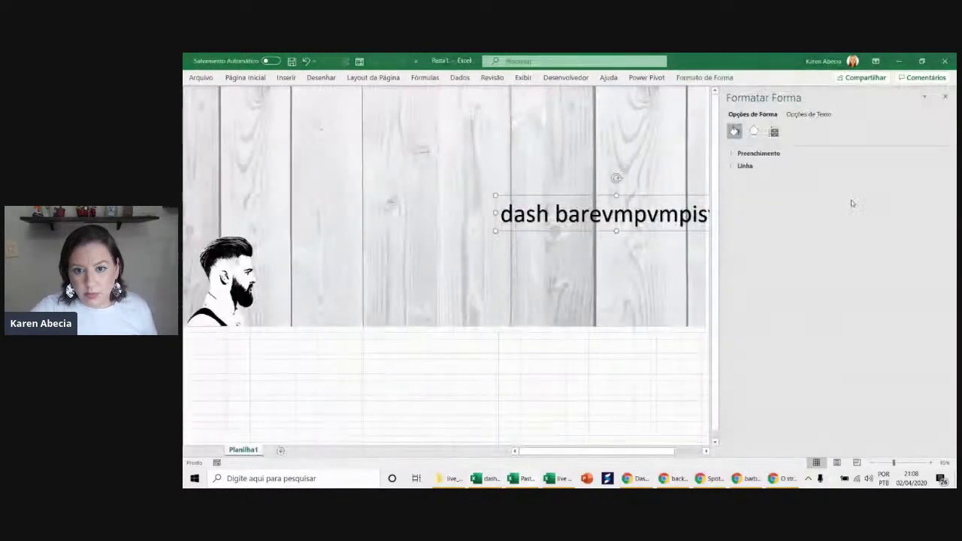
left_click(944, 97)
- Move the WordArt title box to the top of the wood banner, then nudge it down and right
mouse_move(719, 232)
left_mouse_down()
mouse_move(545, 88)
mouse_move(525, 160)
left_mouse_up()
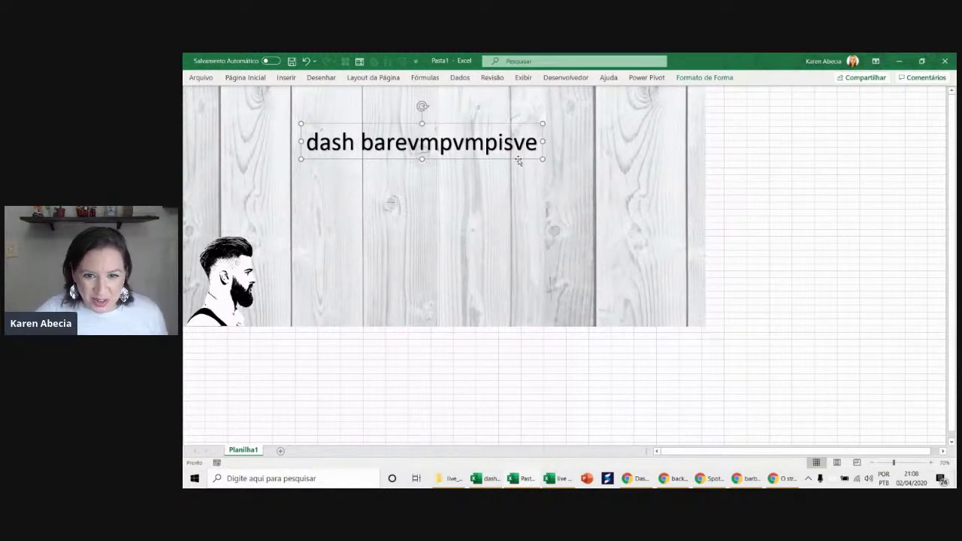
mouse_move(518, 159)
left_mouse_down()
mouse_move(568, 119)
mouse_move(550, 124)
left_mouse_up()
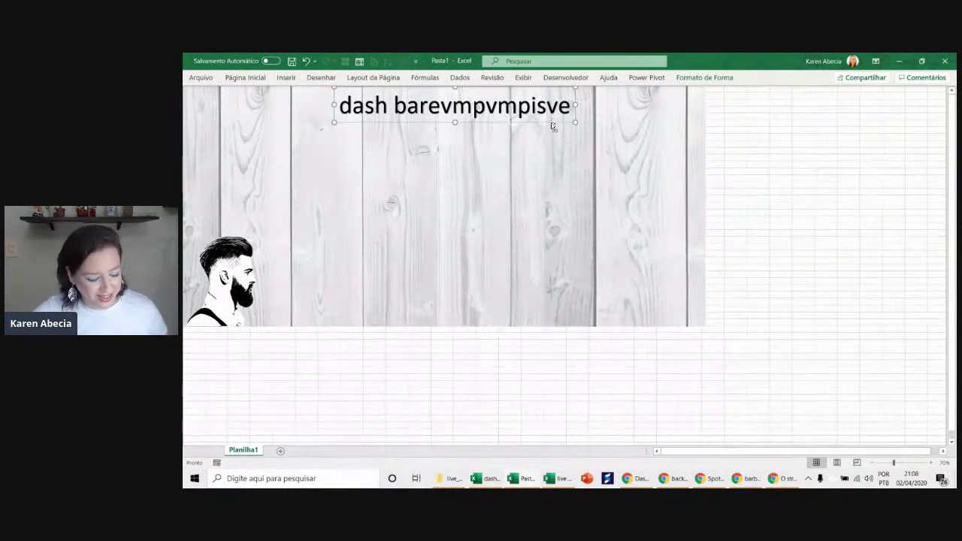
double_click(551, 124)
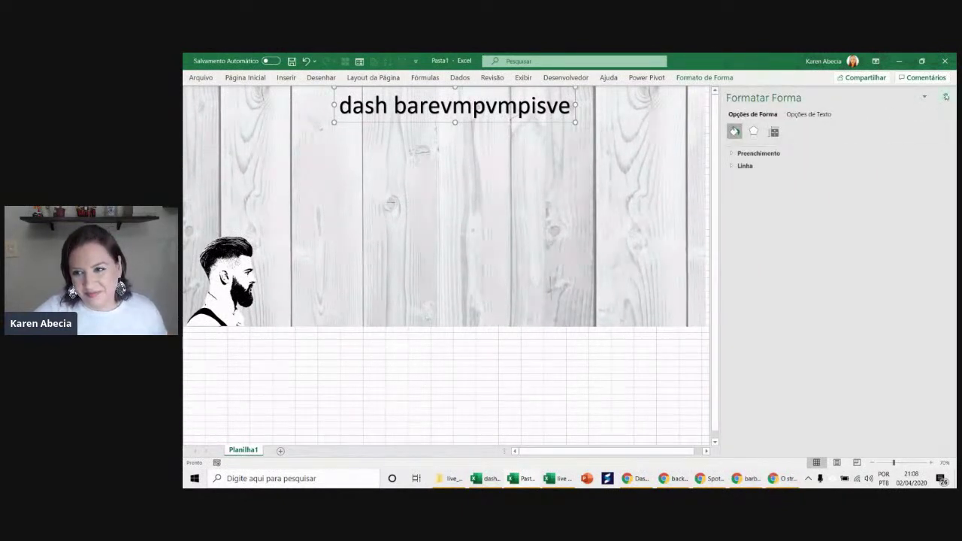
left_click(945, 97)
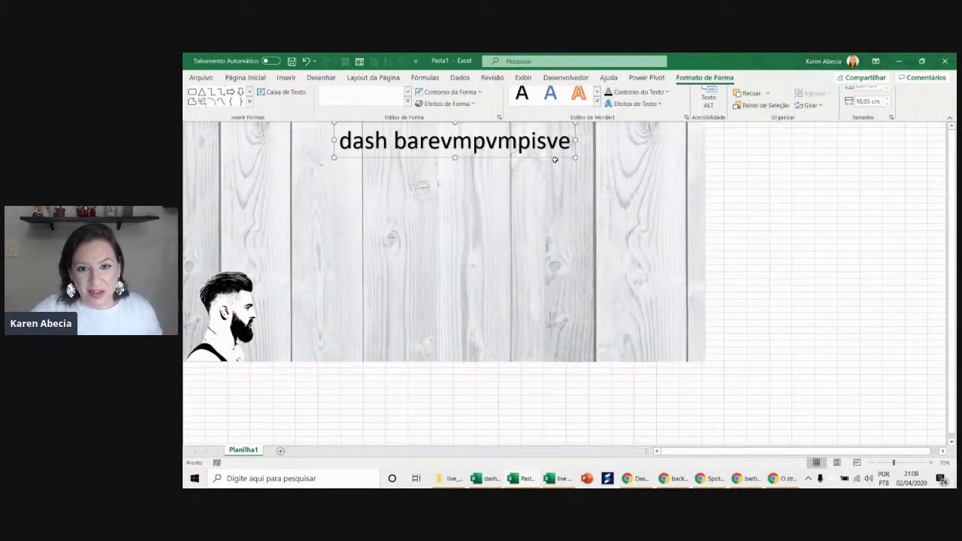
left_click(711, 194)
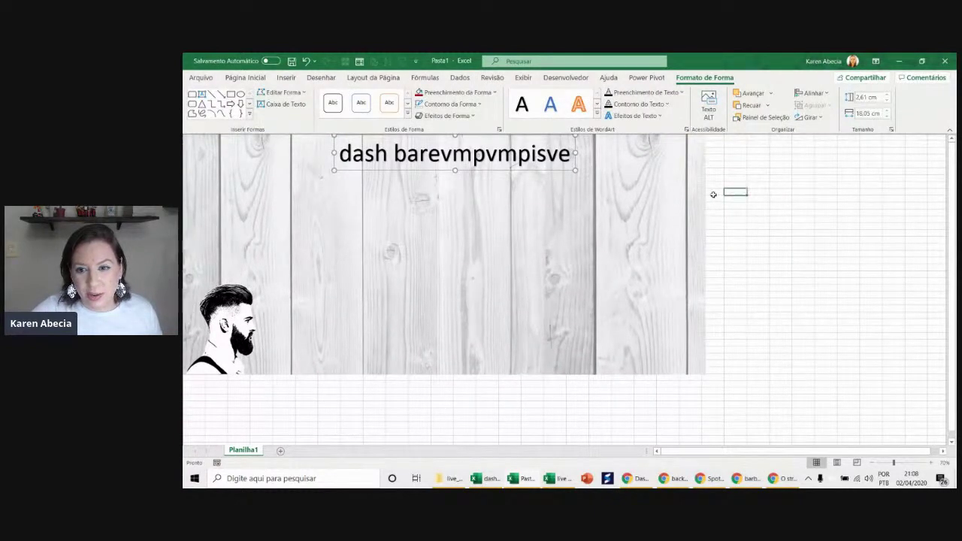
left_click(519, 174)
mouse_move(514, 169)
left_mouse_down()
mouse_move(535, 214)
mouse_move(534, 189)
left_mouse_up()
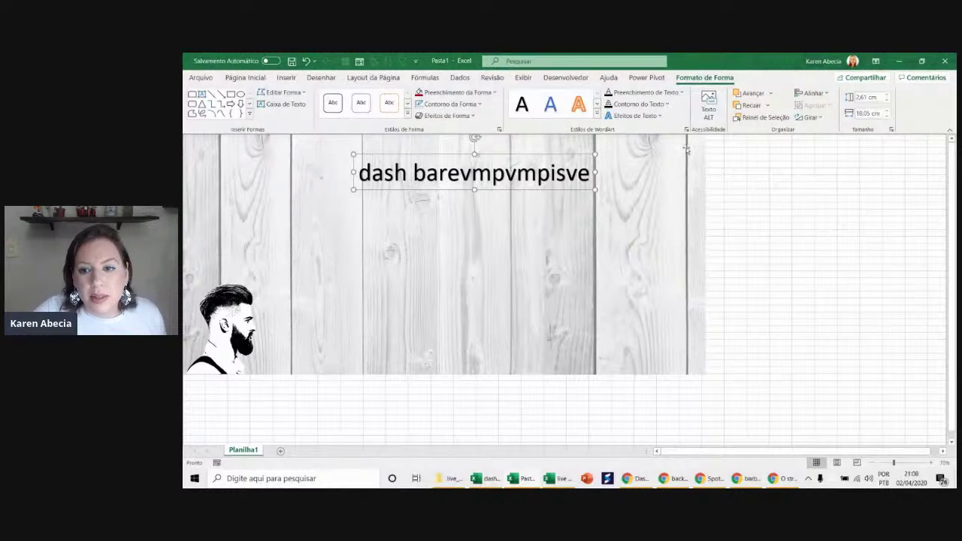
left_click(597, 114)
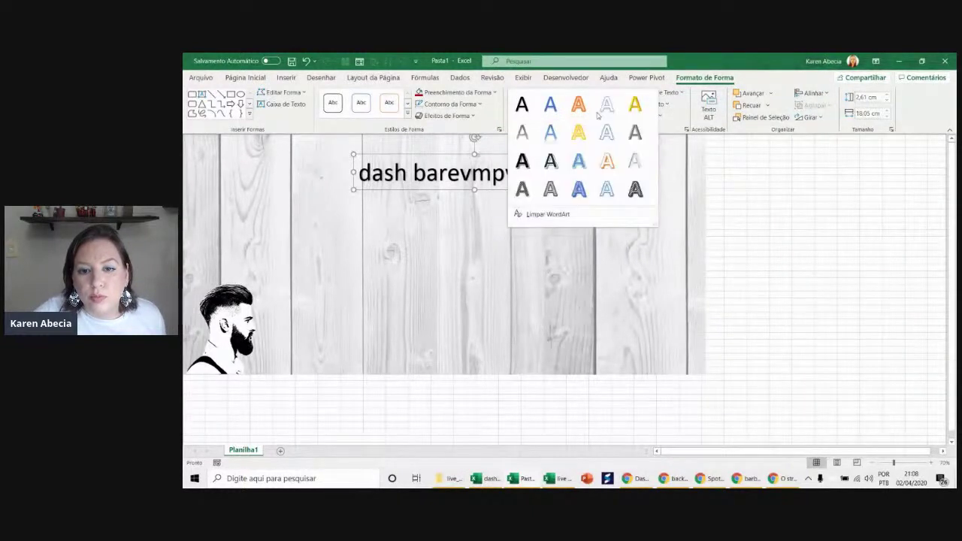
- Restyle the banner title with a grey, then a solid dark grey WordArt style
left_click(549, 192)
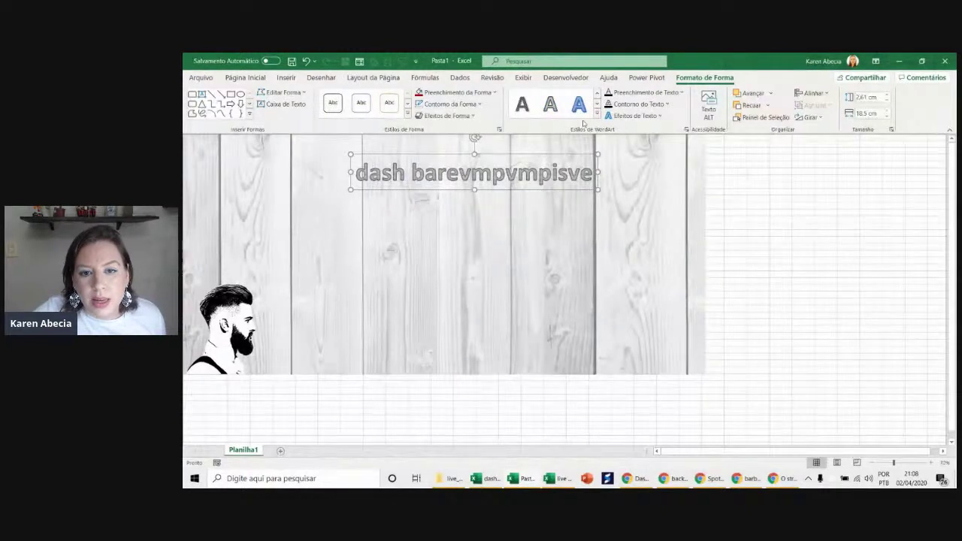
left_click(524, 108)
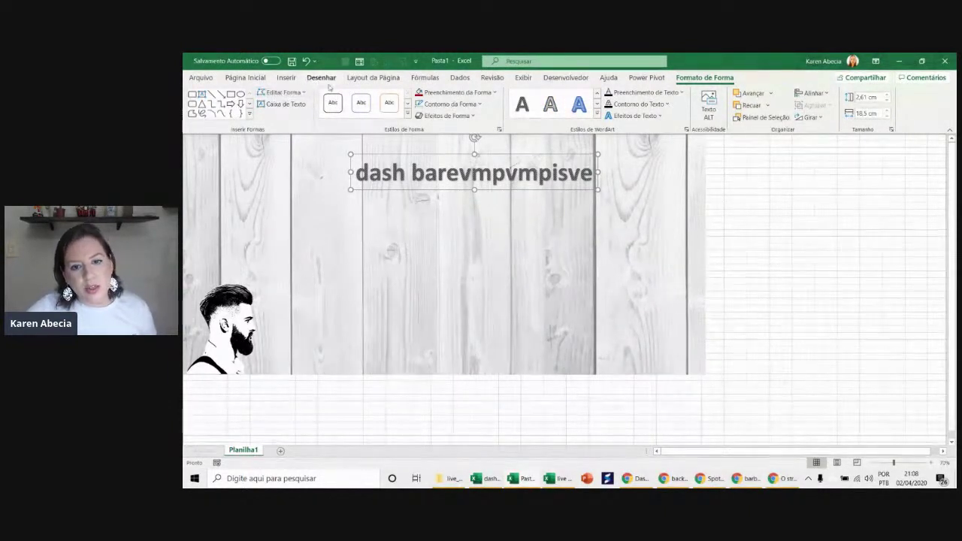
key("alt+Tab")
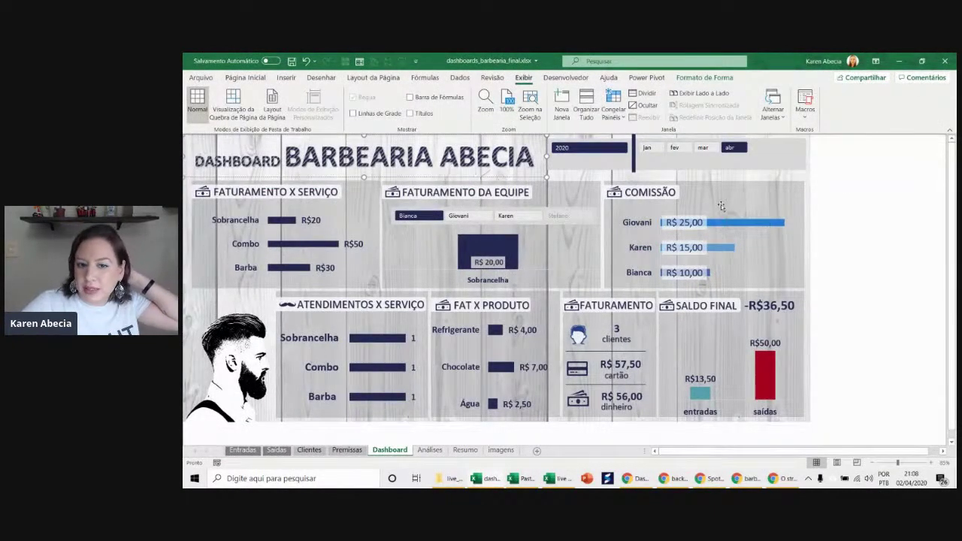
- Check the finished dashboard's Faturamento x Serviço panel for reference, then return to Pasta1
left_click(827, 178)
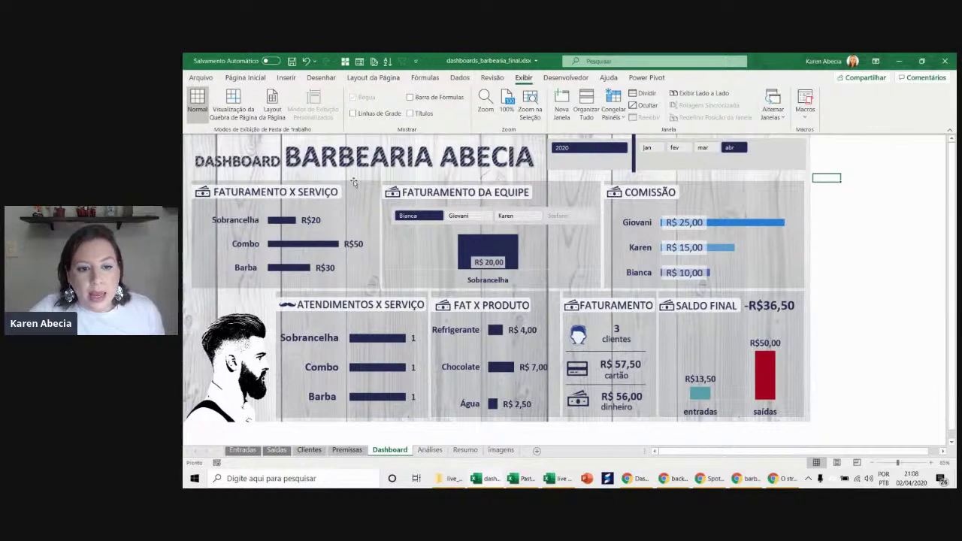
left_click(360, 183)
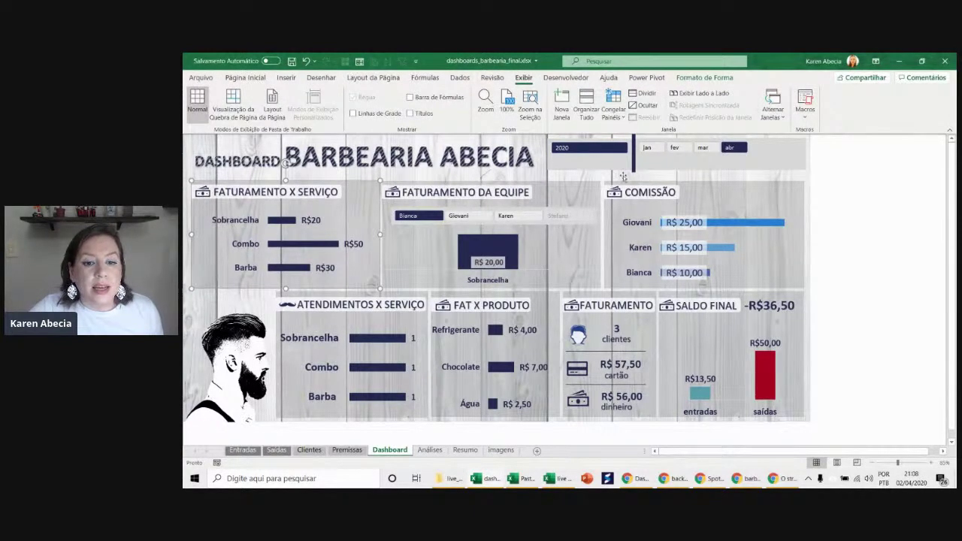
left_click(844, 196)
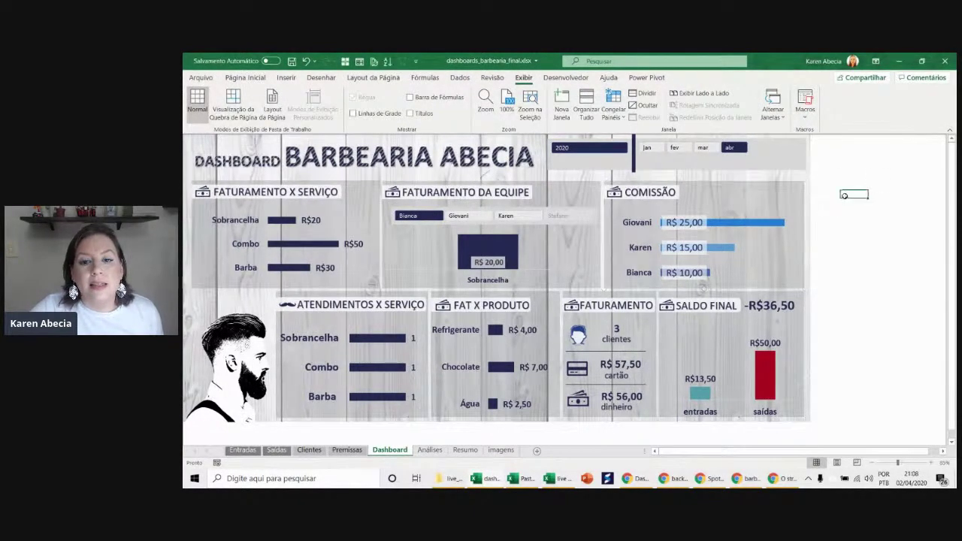
key("alt+Tab")
left_click(286, 78)
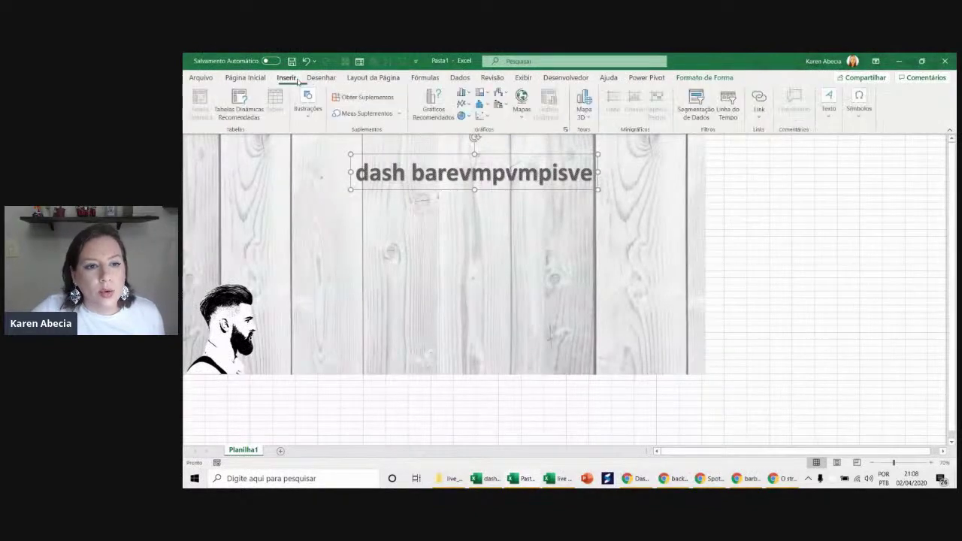
- Draw a rectangle beneath the 'dash barevmpvmpisve' title and nudge it into place on the banner
left_click(320, 117)
left_click(355, 147)
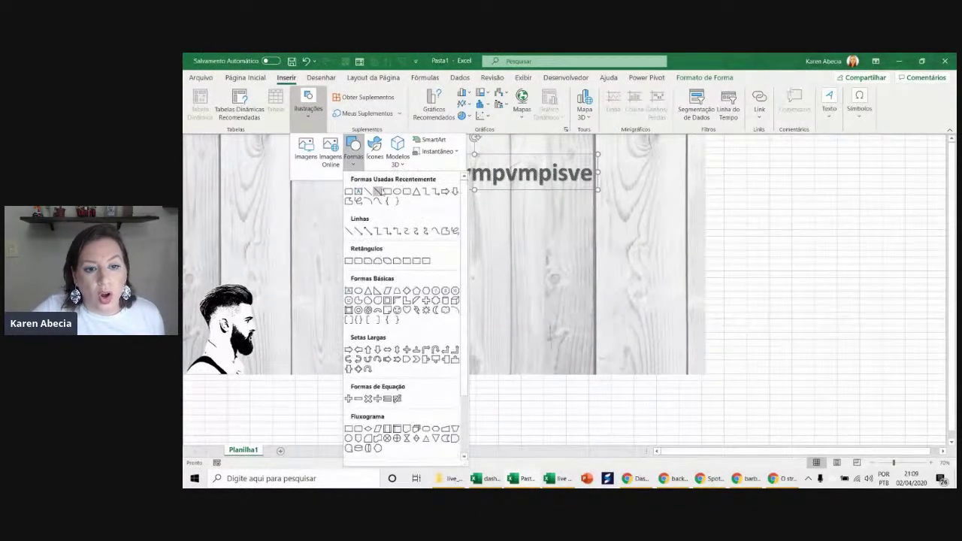
left_click(386, 193)
left_click_drag(386, 208, 528, 331)
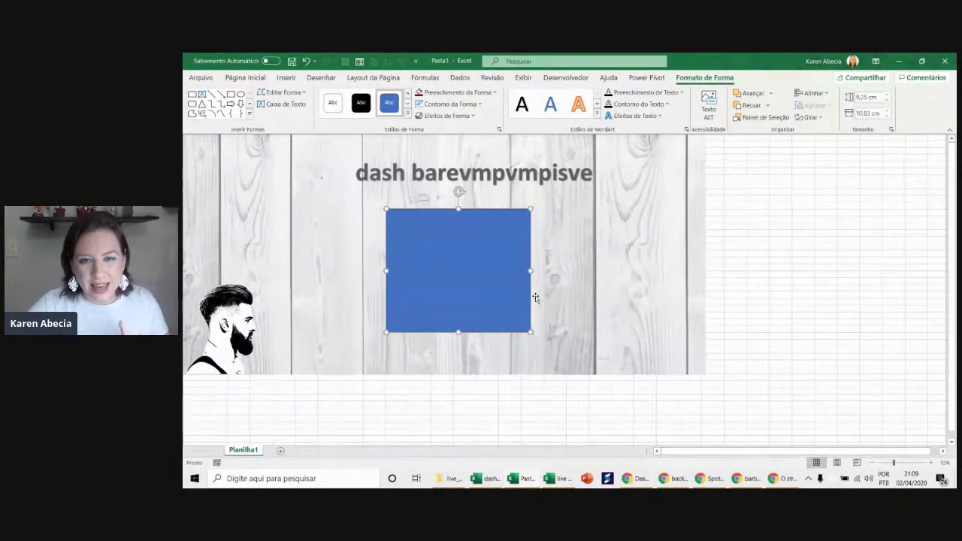
mouse_move(476, 242)
left_mouse_down()
mouse_move(490, 324)
mouse_move(473, 279)
left_mouse_up()
key("alt+Tab")
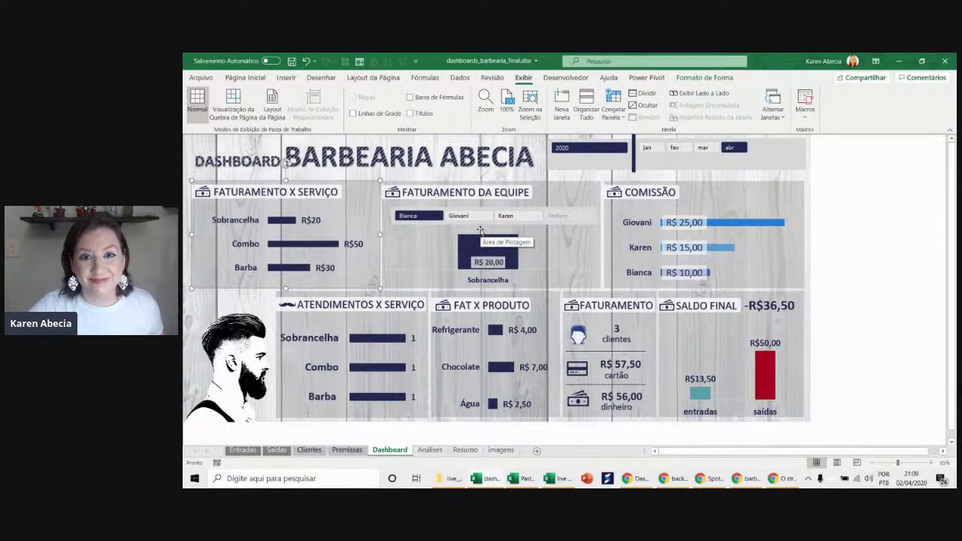
key("alt+Tab")
left_click_drag(490, 241, 524, 247)
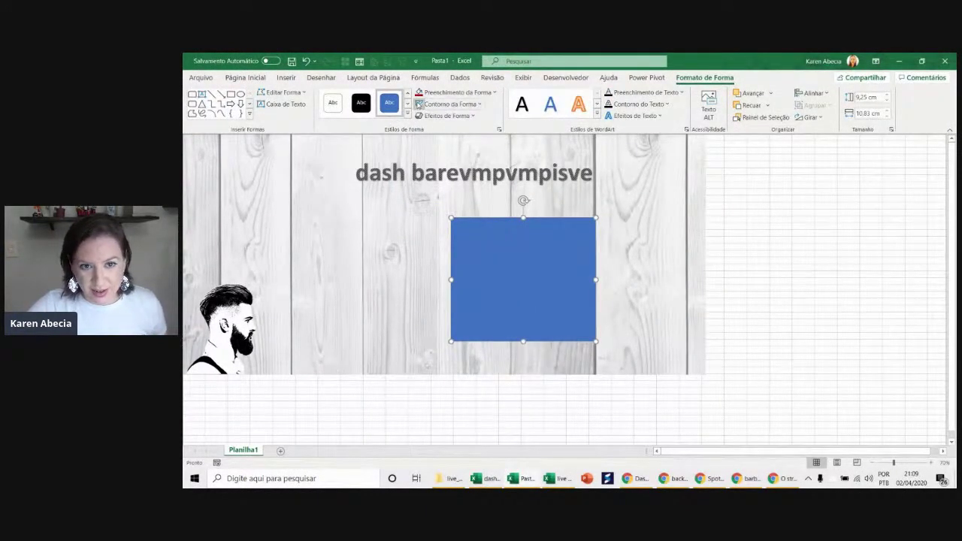
left_click(454, 92)
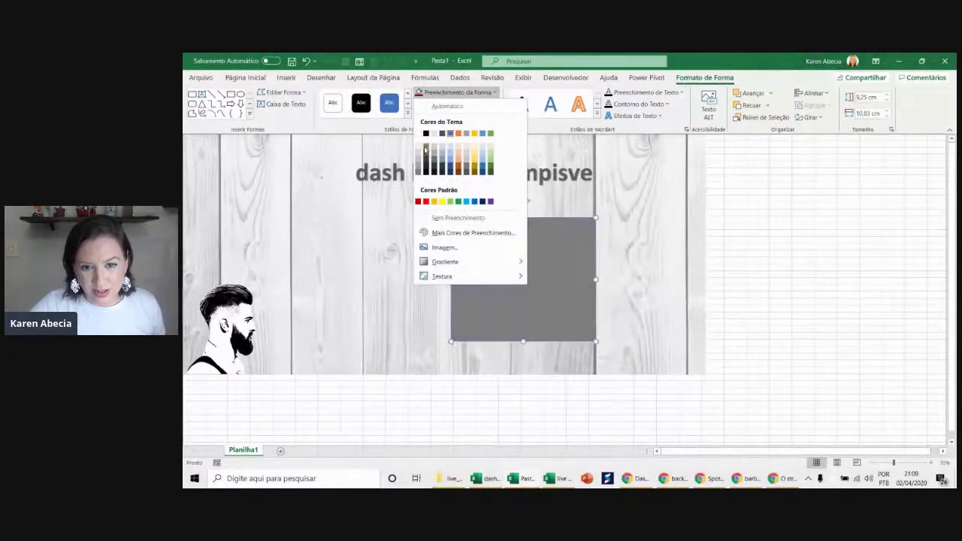
- Fill the rectangle grey with 10 % transparency through the custom Colours dialog
left_click(426, 149)
left_click(455, 92)
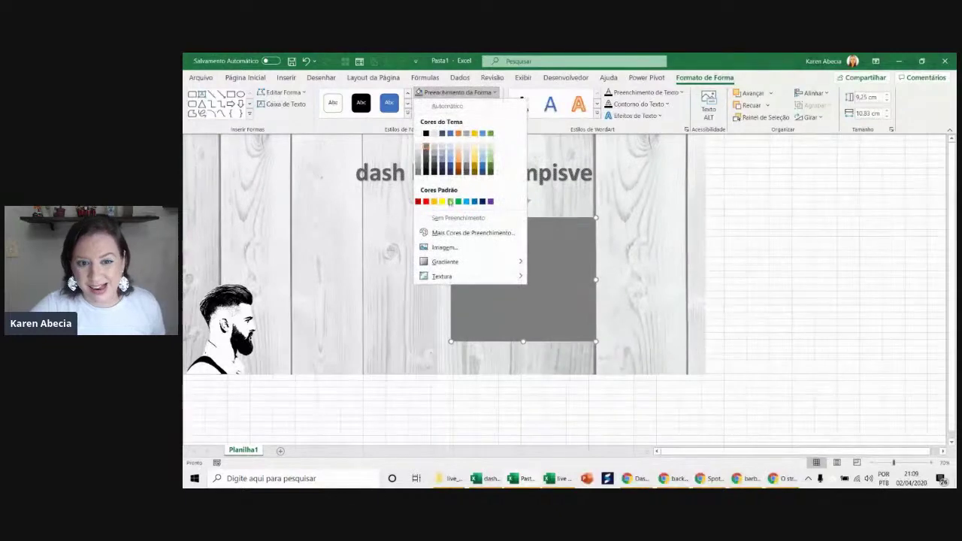
left_click(468, 235)
mouse_move(471, 150)
left_mouse_down()
mouse_move(626, 135)
mouse_move(630, 119)
left_mouse_up()
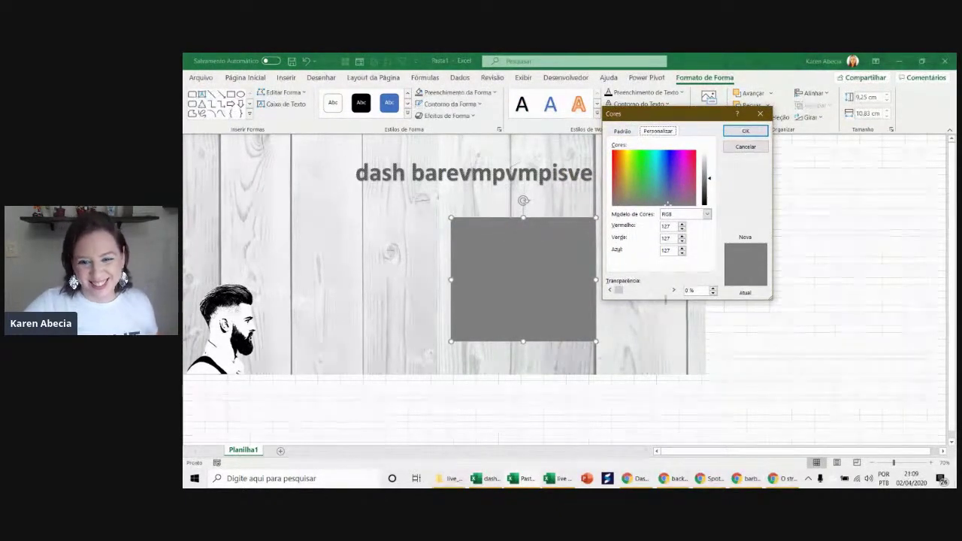
left_click_drag(654, 117, 660, 119)
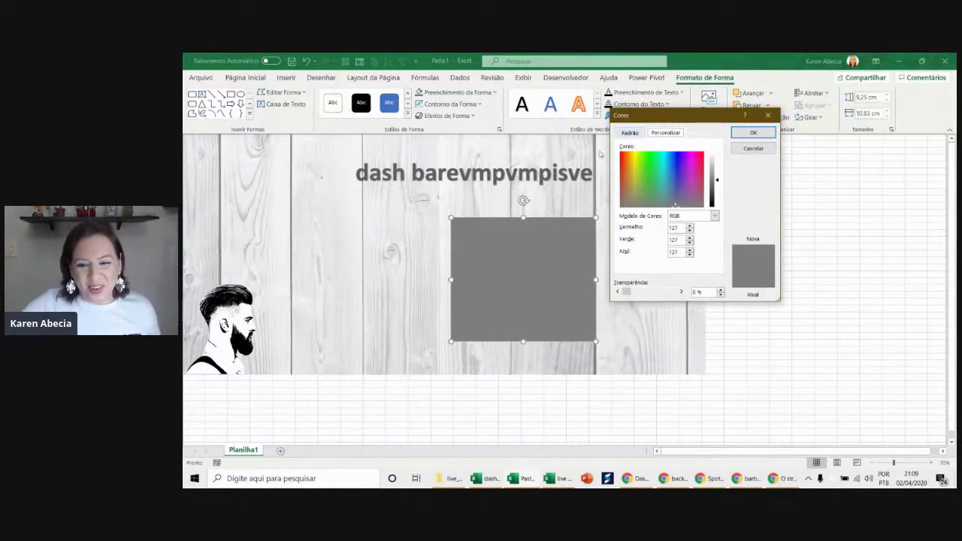
left_click(665, 293)
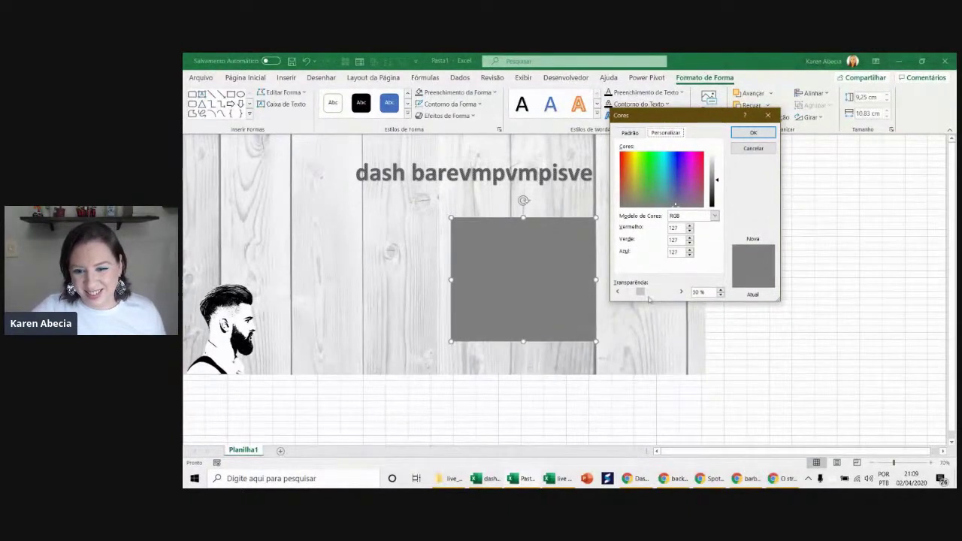
left_click_drag(637, 292, 627, 293)
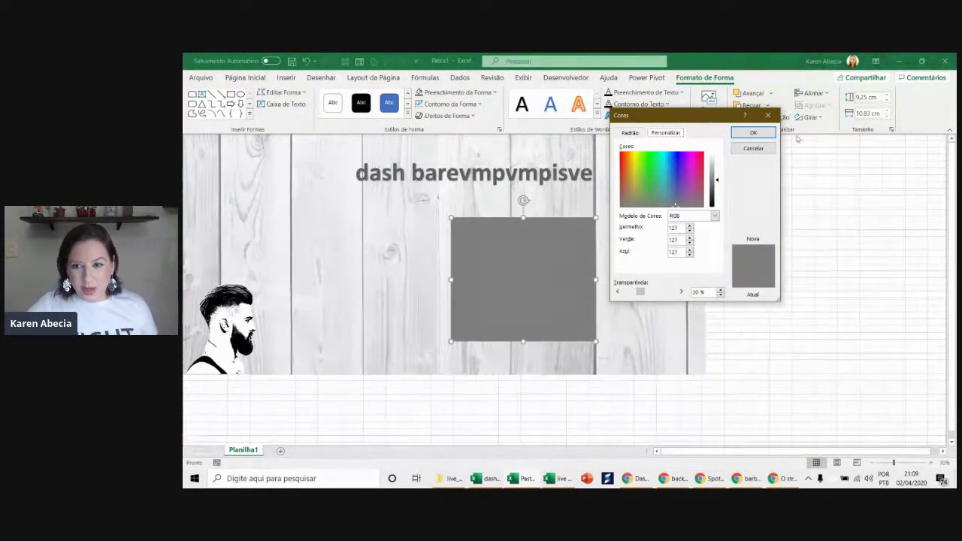
left_click(753, 132)
- Reposition the rectangle on the banner and give it a light grey fill
mouse_move(539, 284)
left_mouse_down()
mouse_move(532, 217)
mouse_move(445, 209)
left_mouse_up()
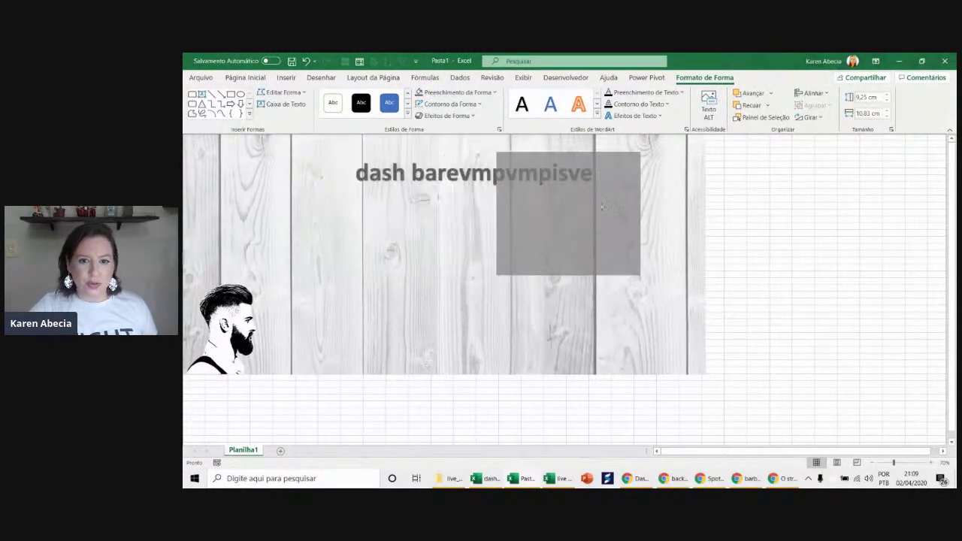
left_click_drag(445, 208, 528, 244)
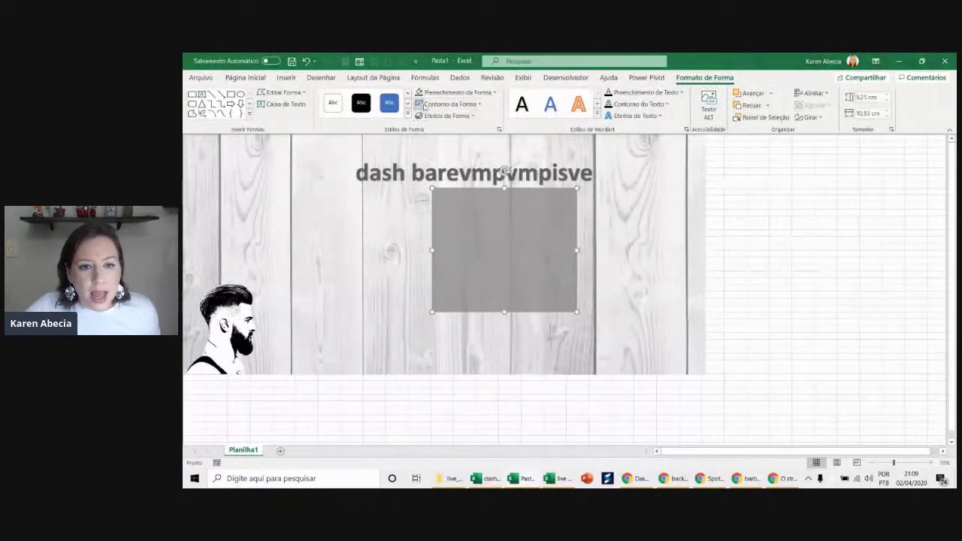
left_click(421, 92)
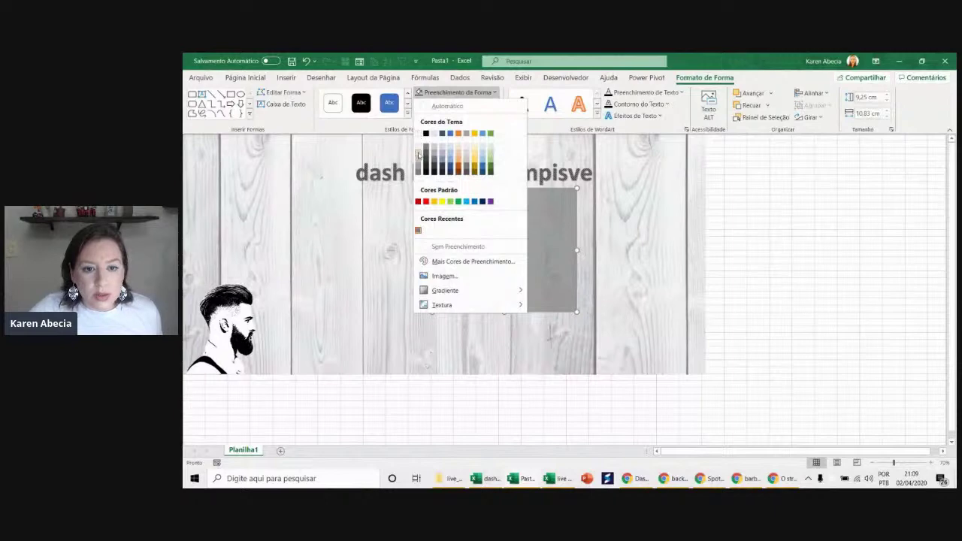
left_click(425, 154)
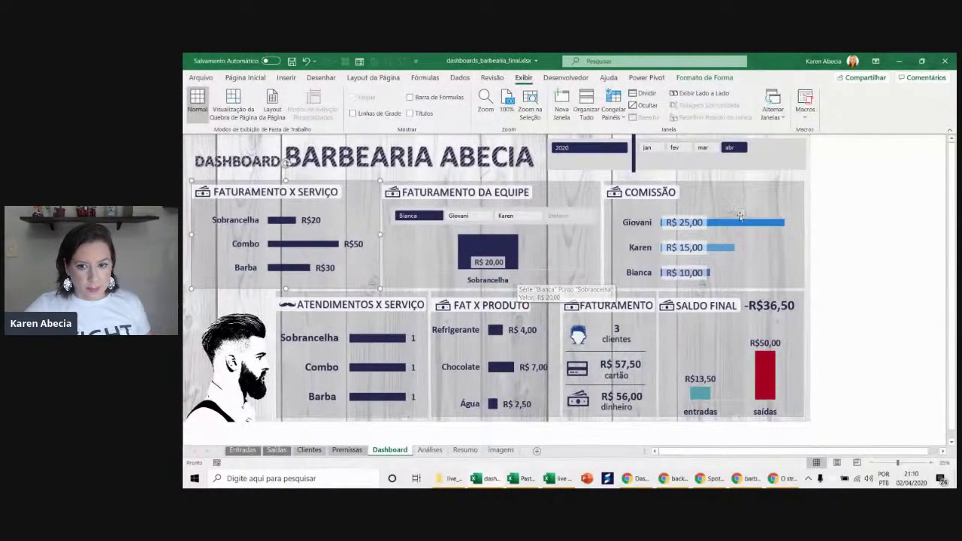
left_click(753, 185)
left_click(848, 299)
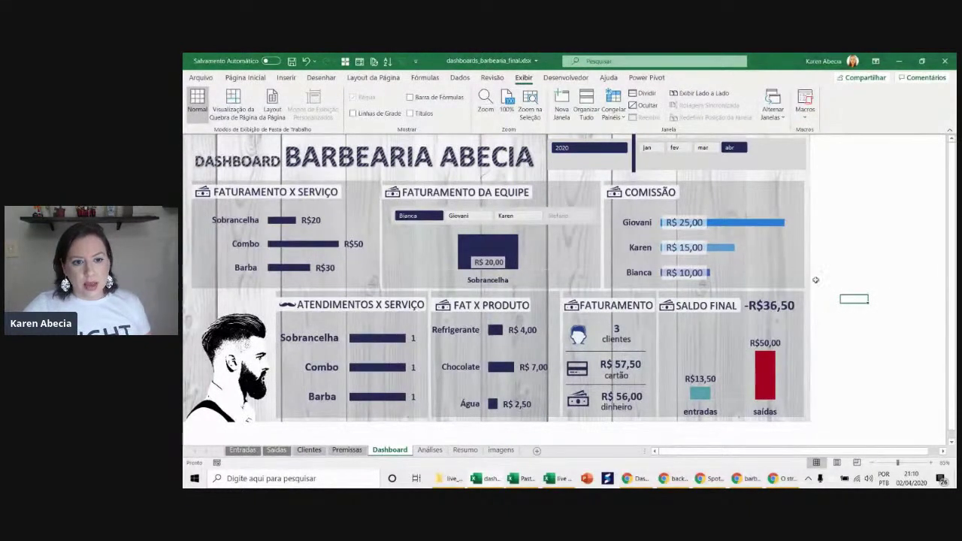
- Select and deselect the barber illustration, then switch to the Análises pivot-table sheet
left_click(842, 204)
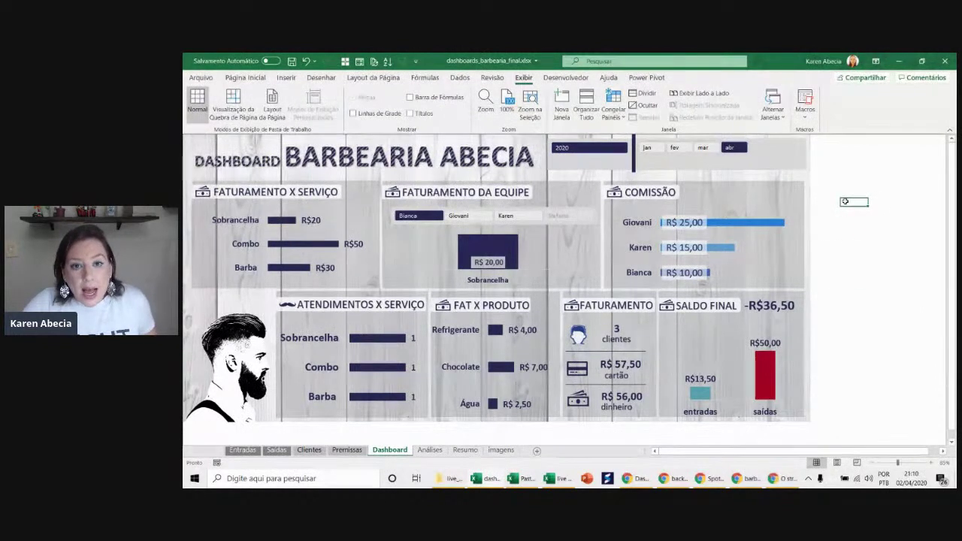
left_click(761, 176)
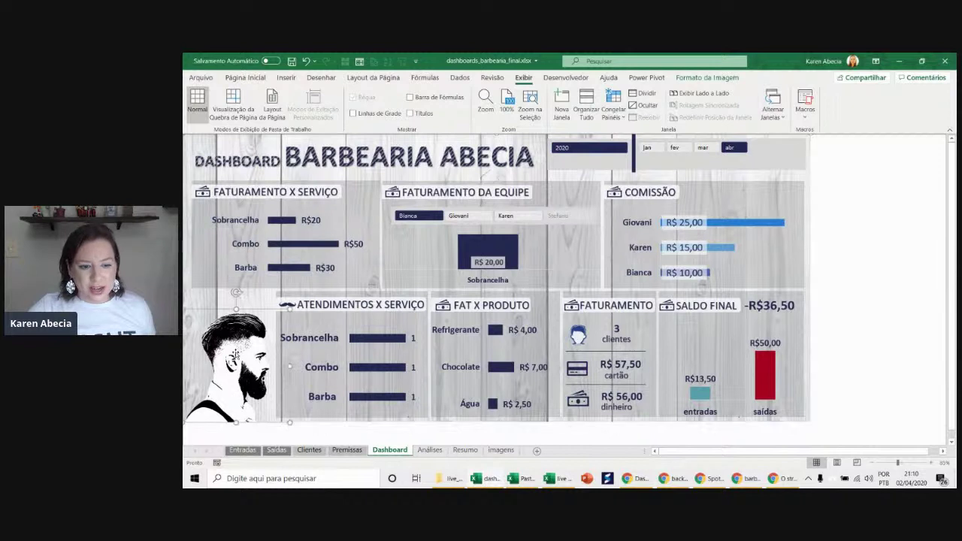
left_click(869, 314)
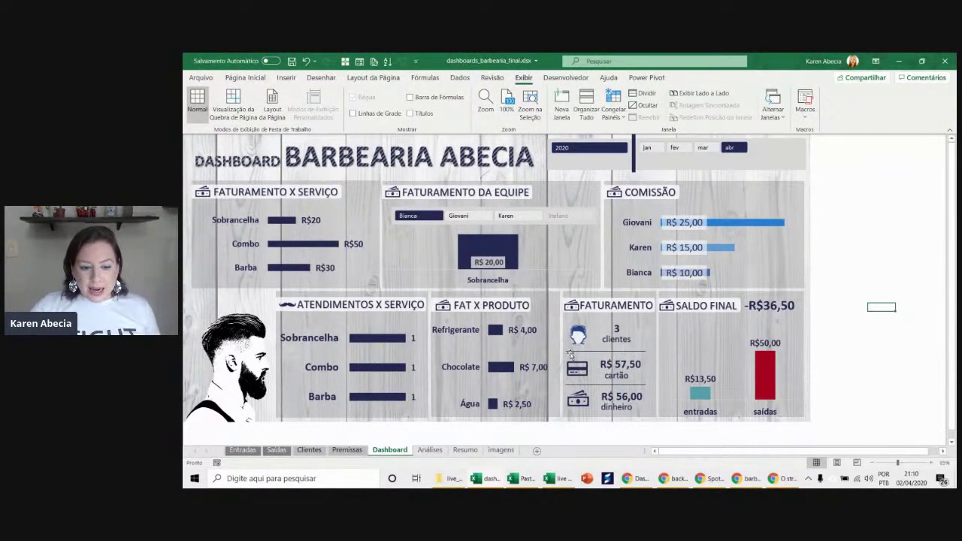
left_click(421, 451)
left_click(389, 450)
left_click(430, 449)
left_click(636, 373)
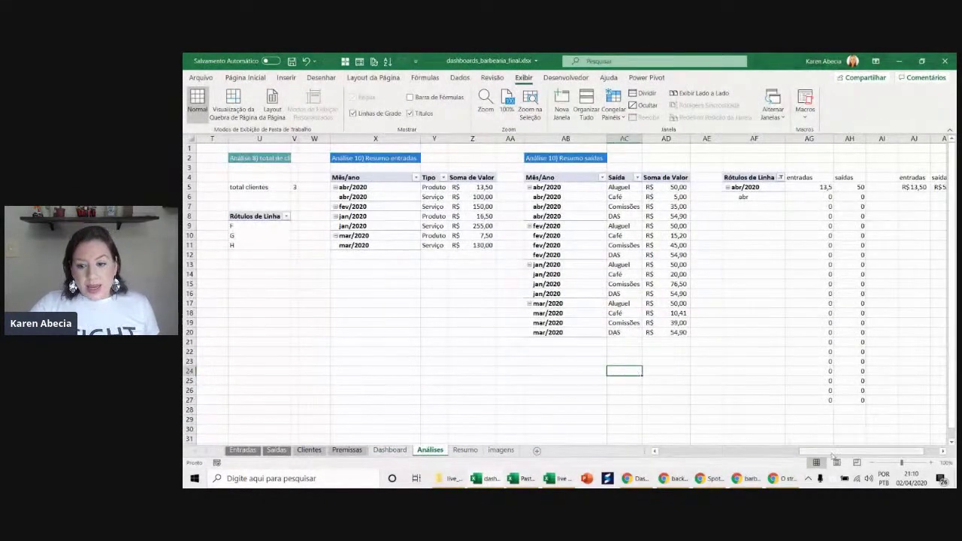
left_click_drag(865, 451, 722, 451)
left_click(227, 304)
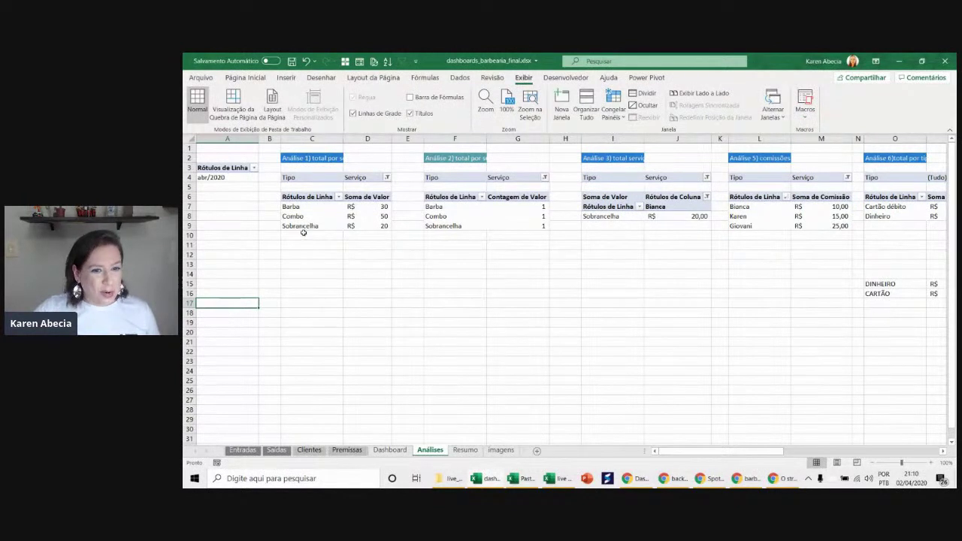
left_click(325, 263)
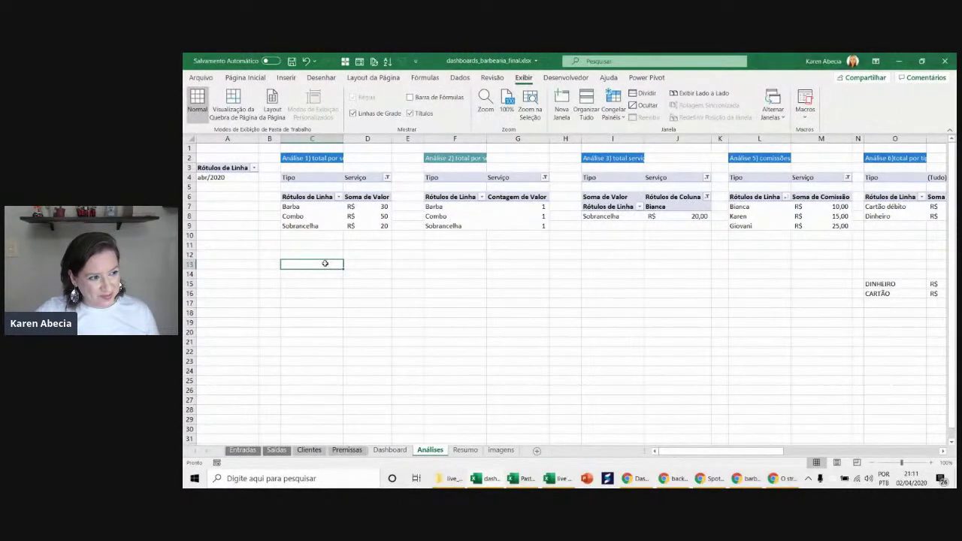
left_click(328, 256)
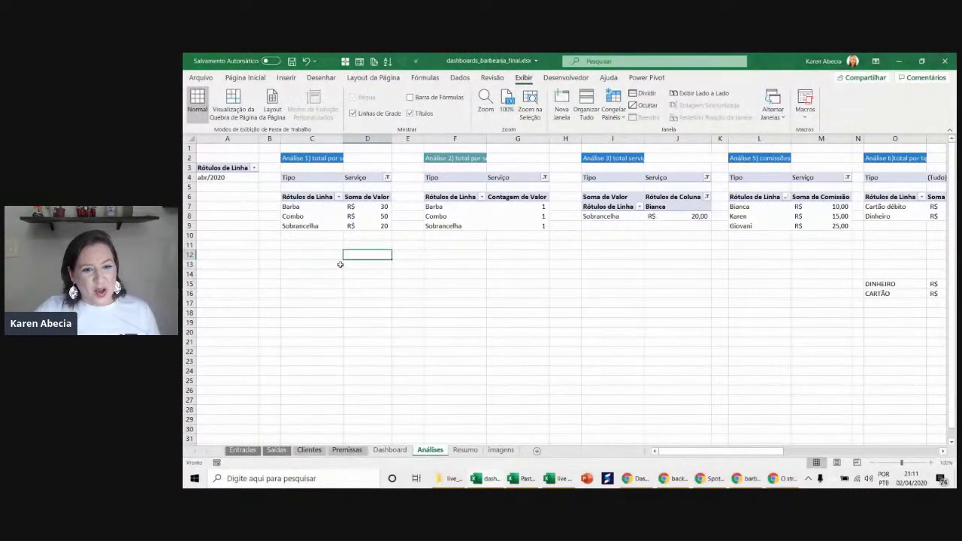
left_click(356, 253)
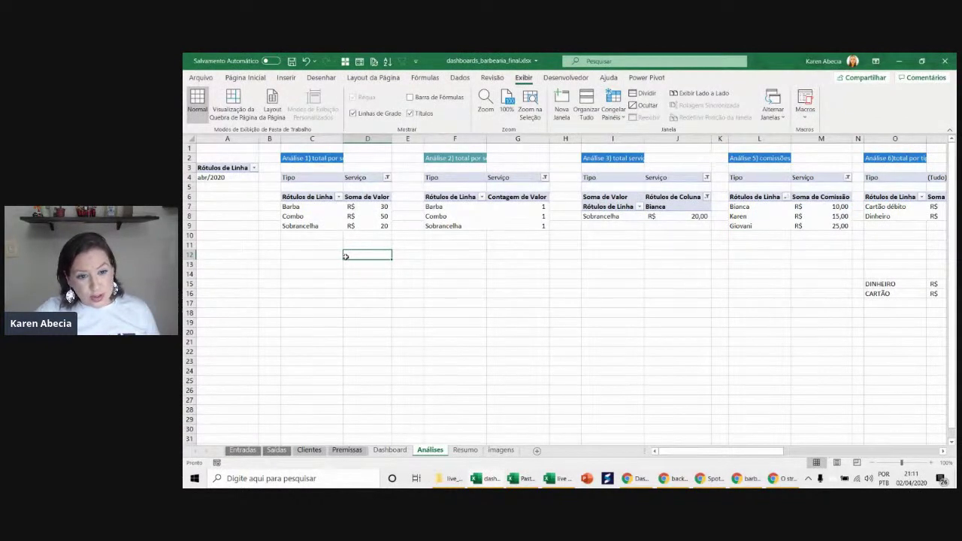
left_click(336, 252)
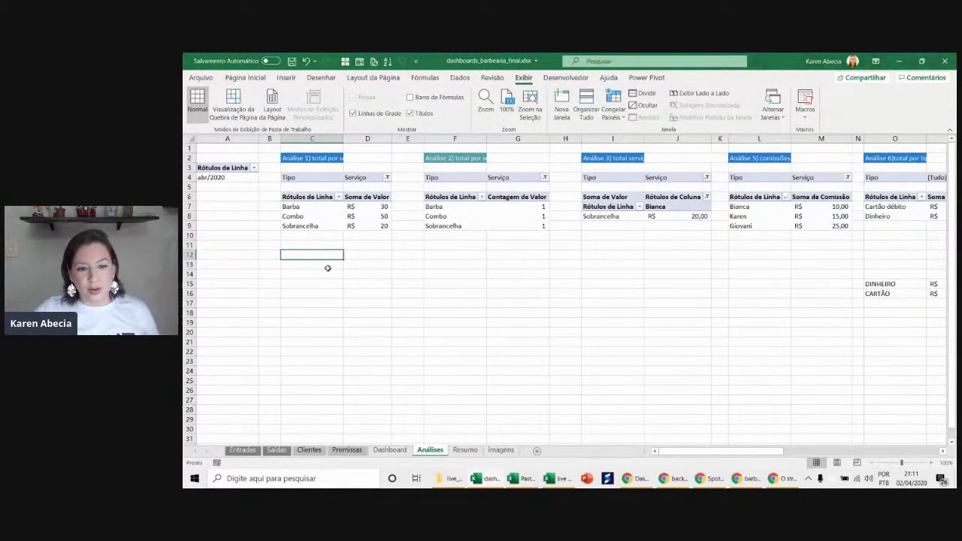
left_click(354, 253)
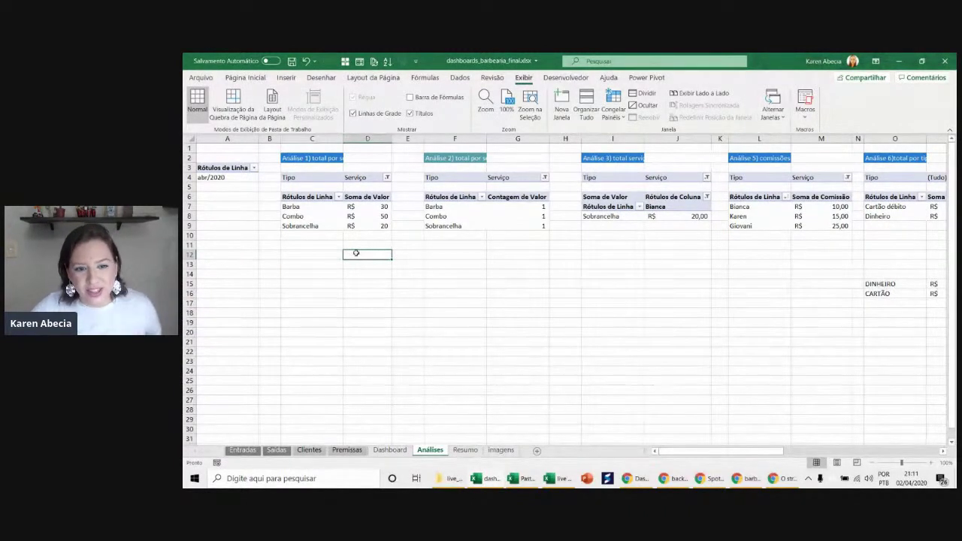
left_click(329, 257)
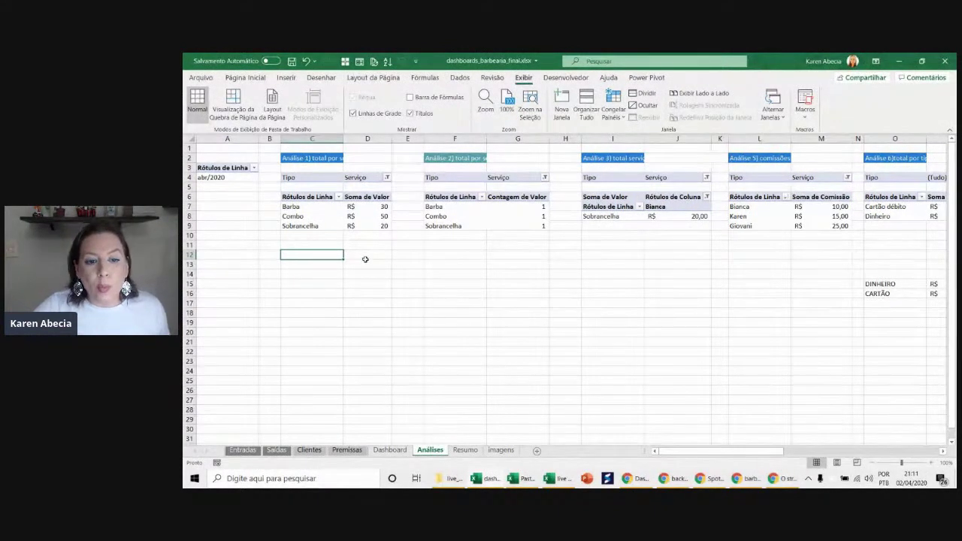
left_click(370, 255)
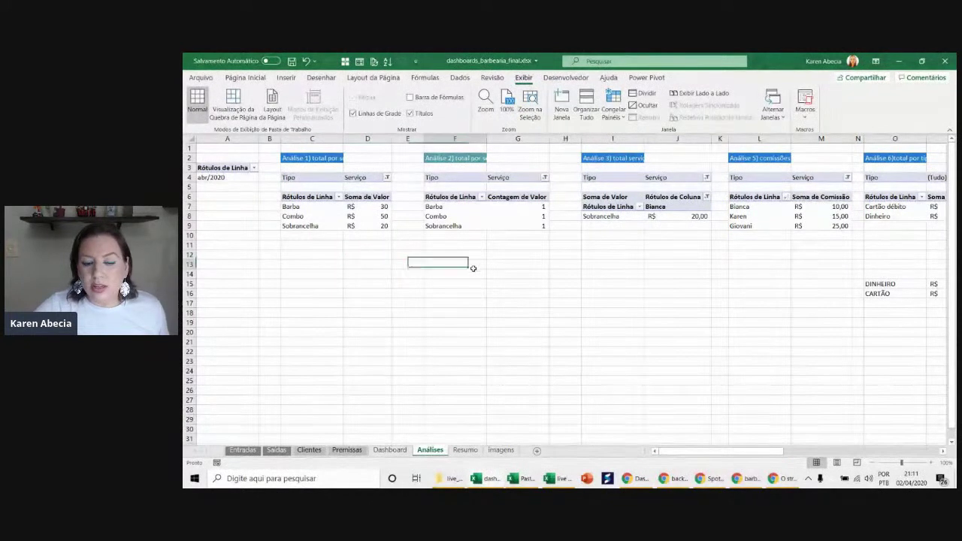
left_click_drag(476, 269, 412, 263)
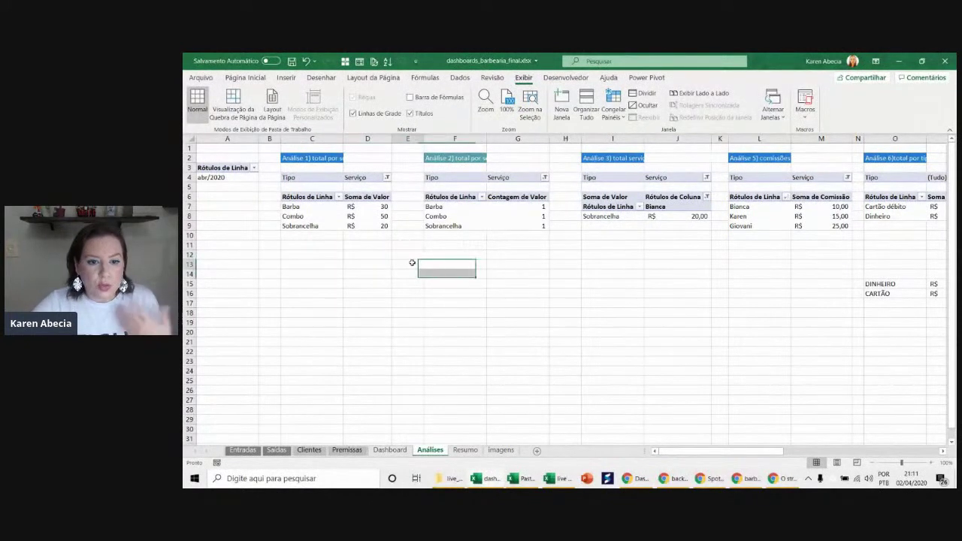
left_click(329, 265)
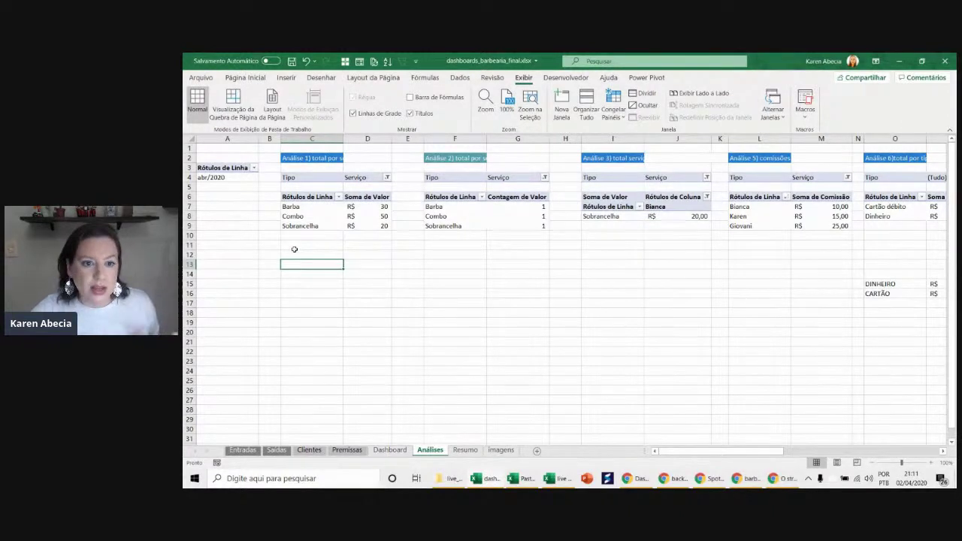
left_click(376, 250)
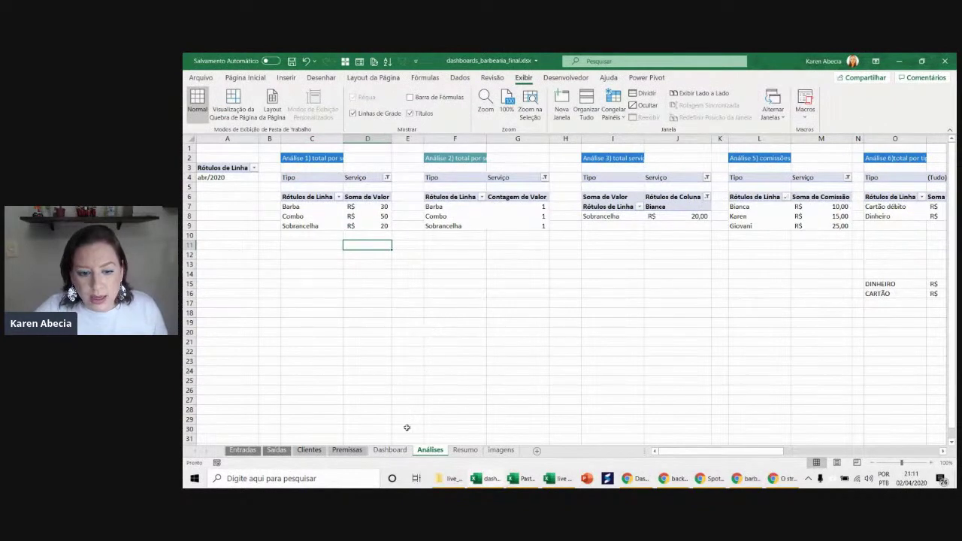
left_click(389, 450)
- On Premissas, point out the total por serviço $ and total de serviços qtd analyses
left_click(346, 449)
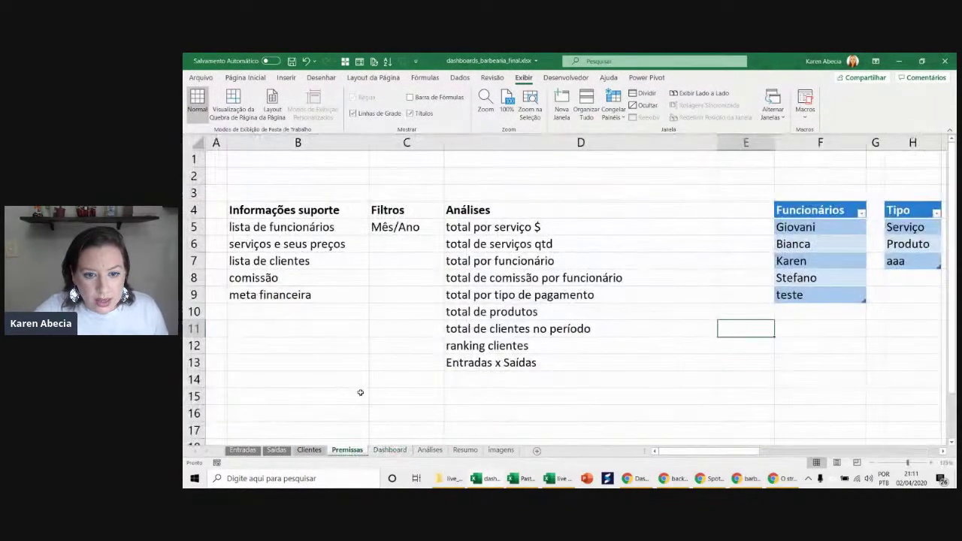
left_click(360, 392)
left_click(406, 280)
left_click(485, 228)
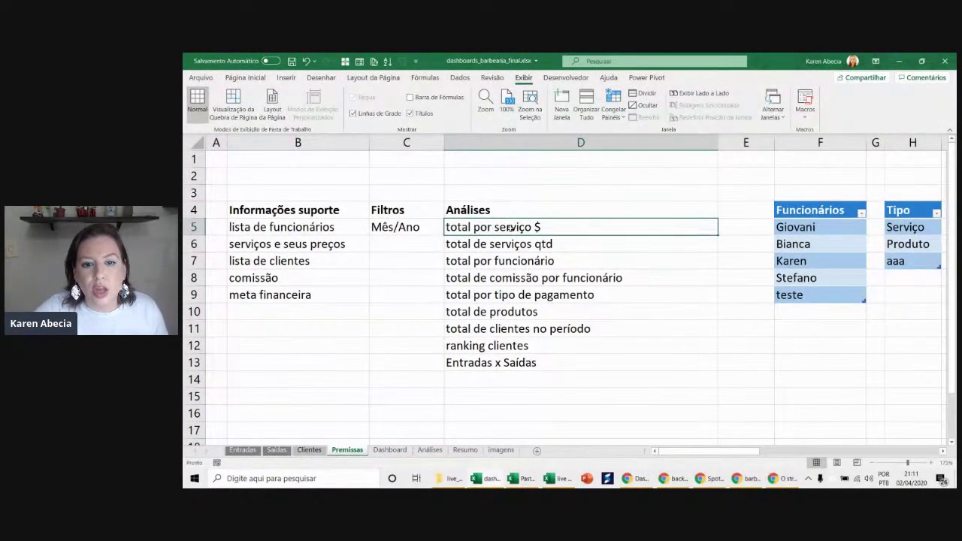
left_click(523, 242)
- Step down the planned analyses to Entradas x Saídas, then return to the Dashboard sheet
left_click(560, 278)
left_click(560, 295)
left_click(556, 329)
left_click(554, 346)
left_click(554, 358)
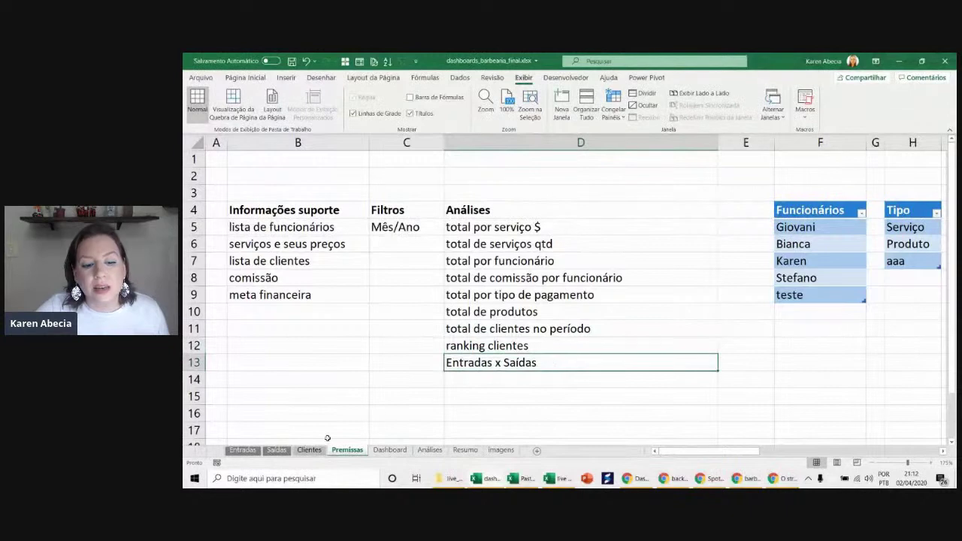
left_click(389, 450)
left_click(826, 212)
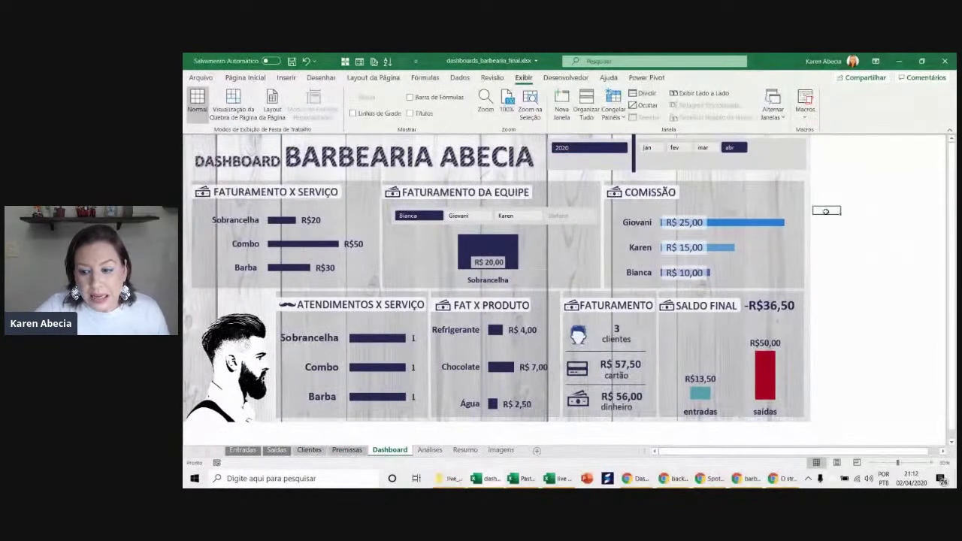
- Select empty cells beside the month slicer on the dashboard
left_click(830, 149)
left_click(845, 147)
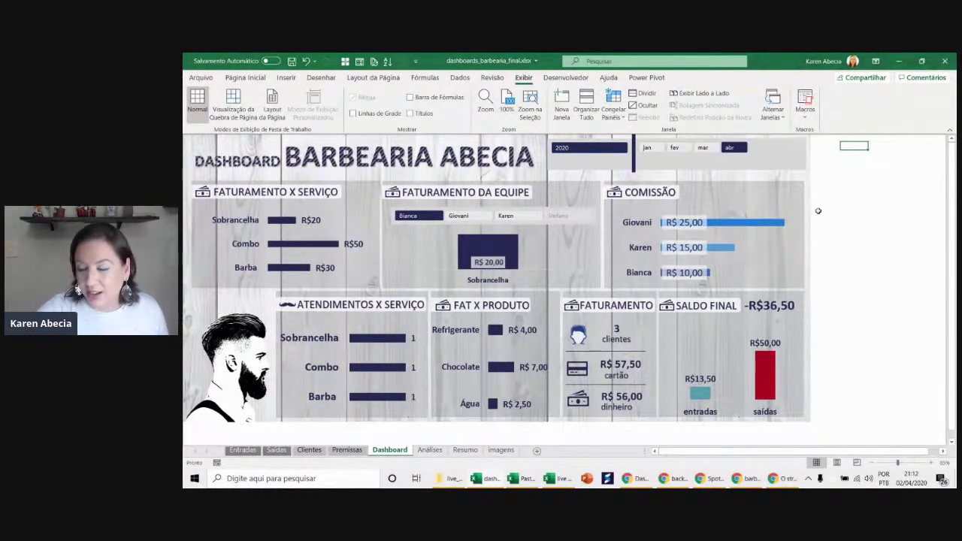
left_click(832, 147)
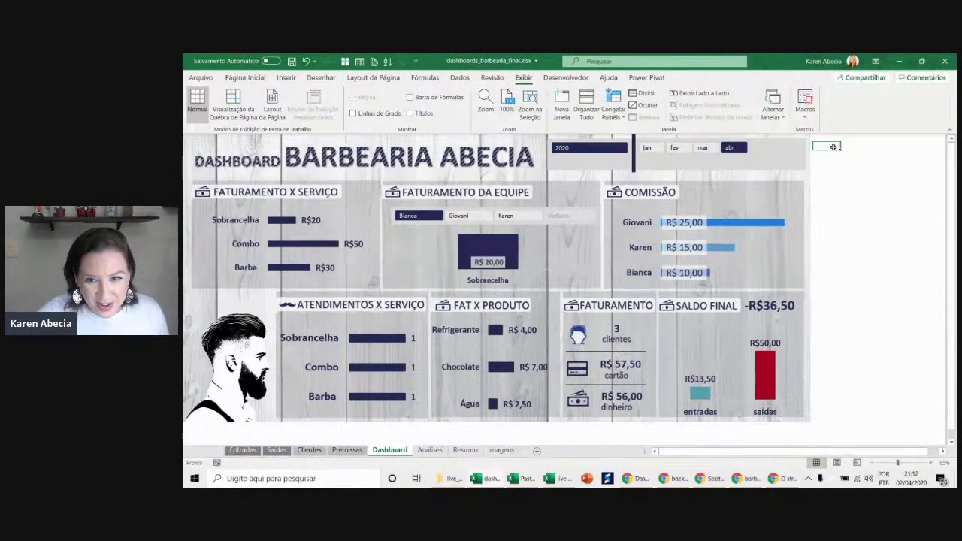
left_click(832, 157)
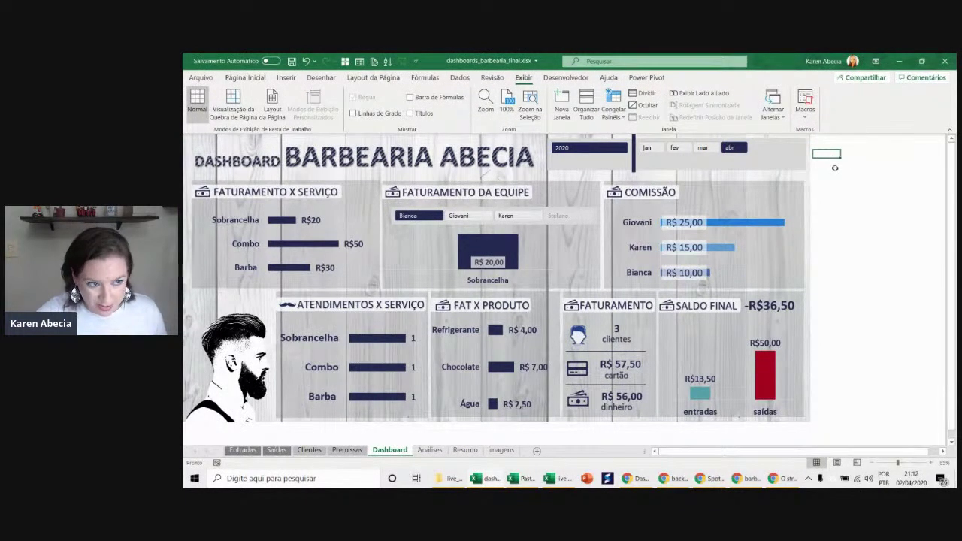
left_click(832, 148)
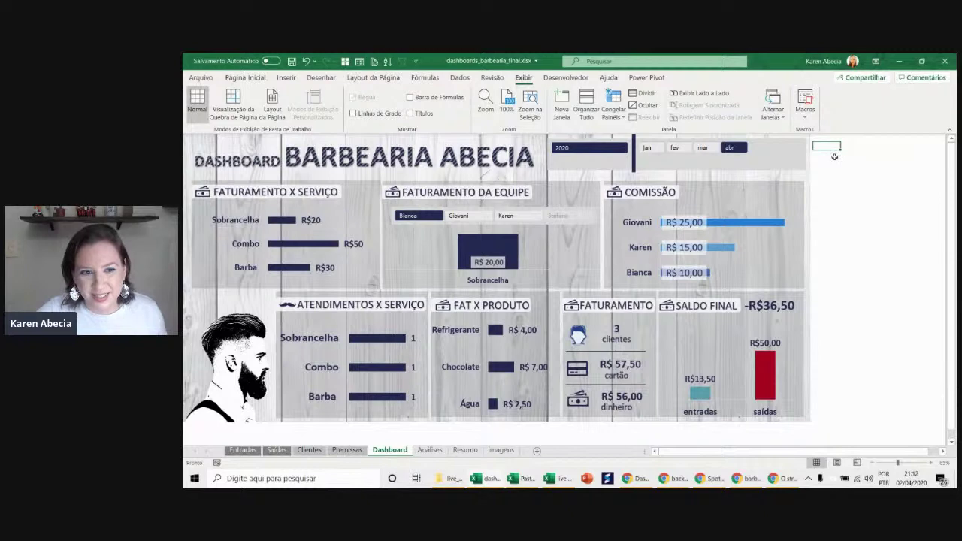
- Move Pasta1's grey rectangle lower right, then go to the dashboard workbook's Premissas sheet
key("alt+Tab")
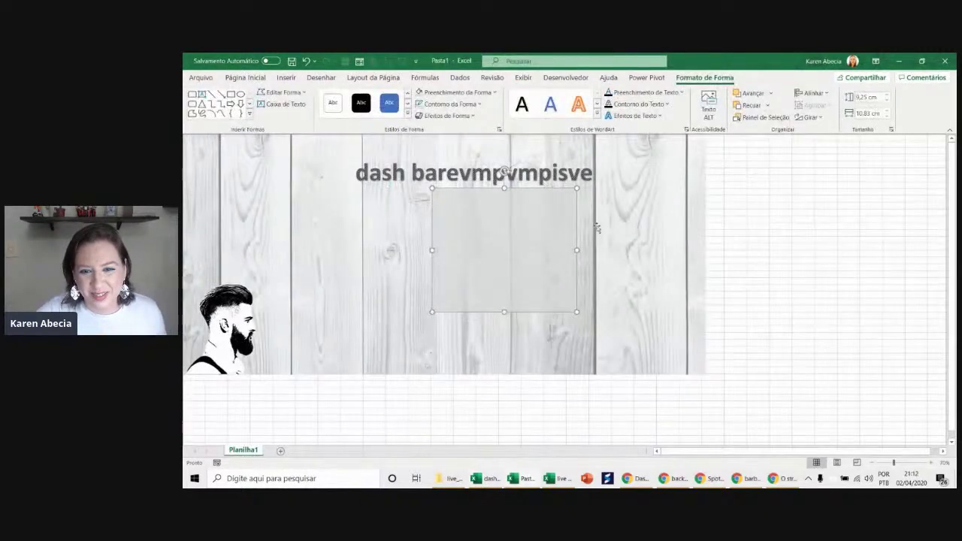
left_click_drag(534, 228, 692, 298)
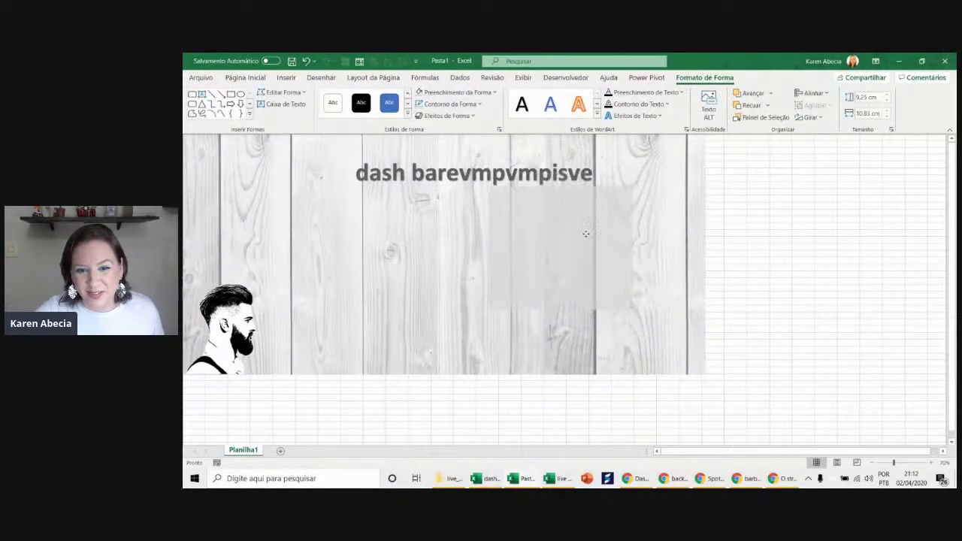
left_click(772, 247)
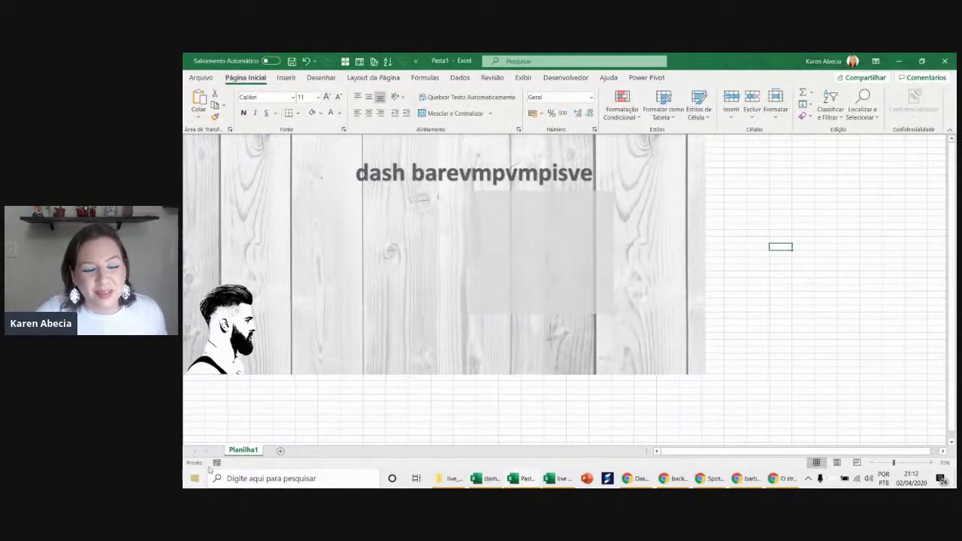
key("alt+Tab")
left_click(323, 432)
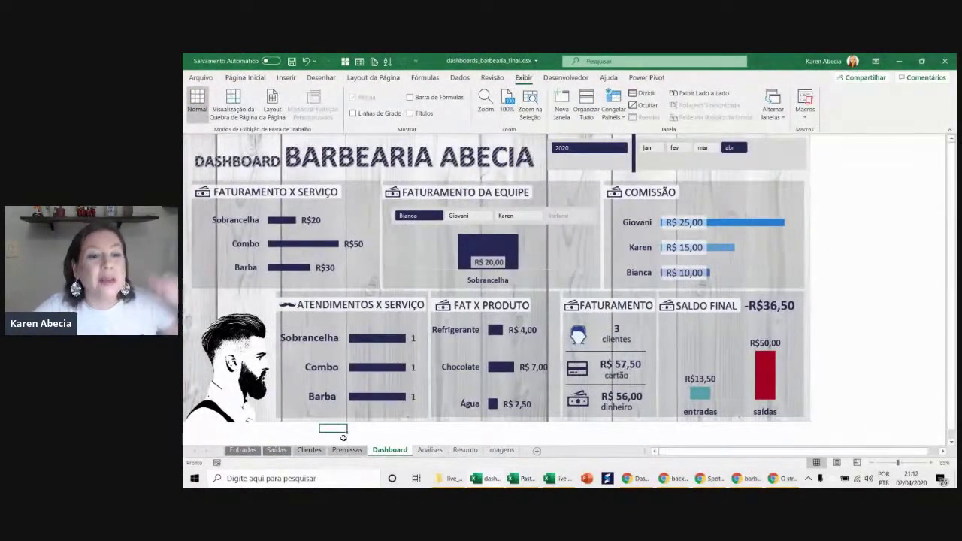
left_click(361, 451)
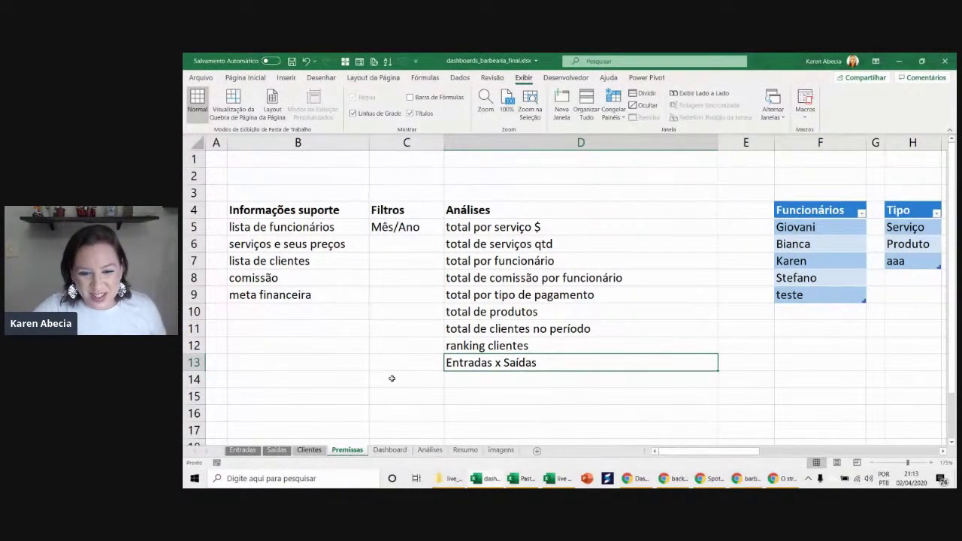
- Point out the total por serviço $ analysis and its Mês/Ano filter on Premissas
left_click(493, 230)
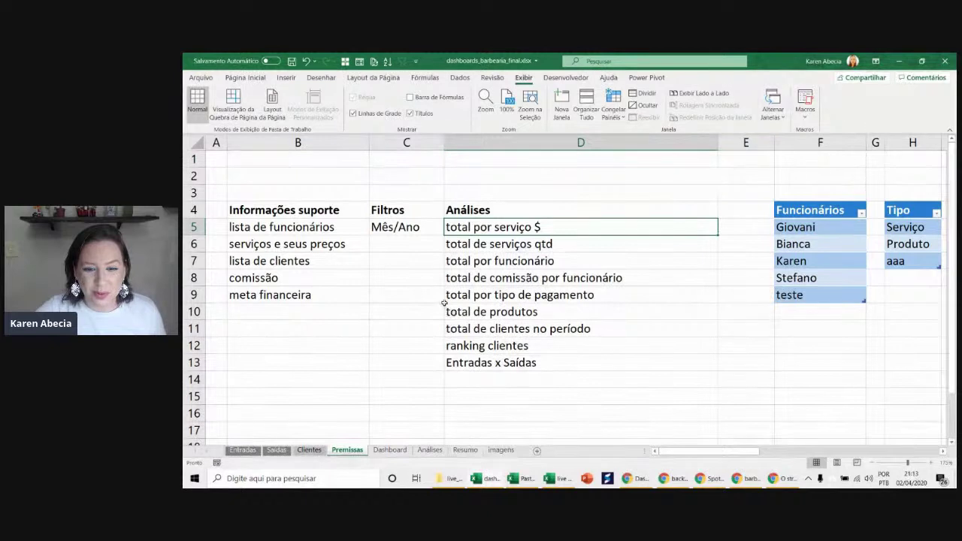
left_click(422, 230)
left_click(467, 228)
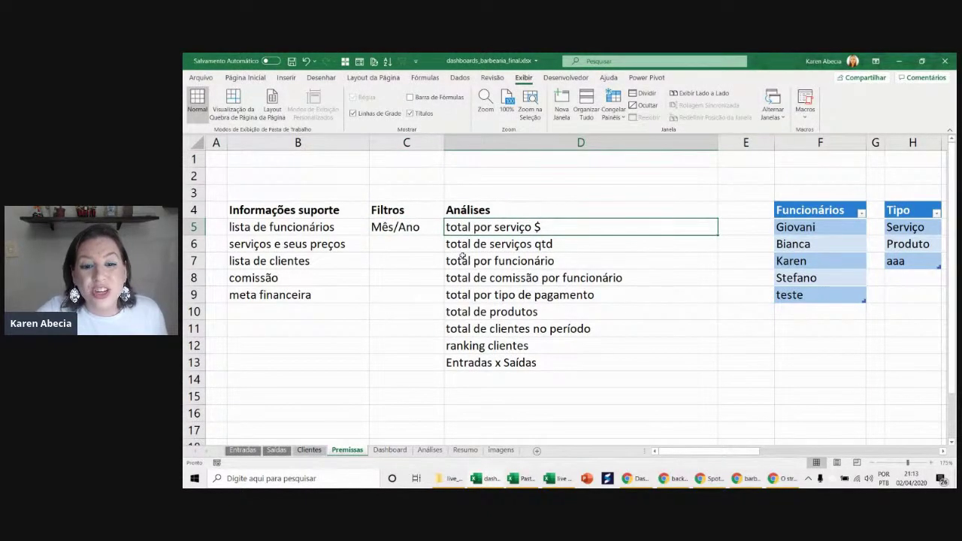
- On Análises, pick cell C12 for a new pivot table, then go to the Entradas sheet
left_click(428, 450)
left_click(312, 265)
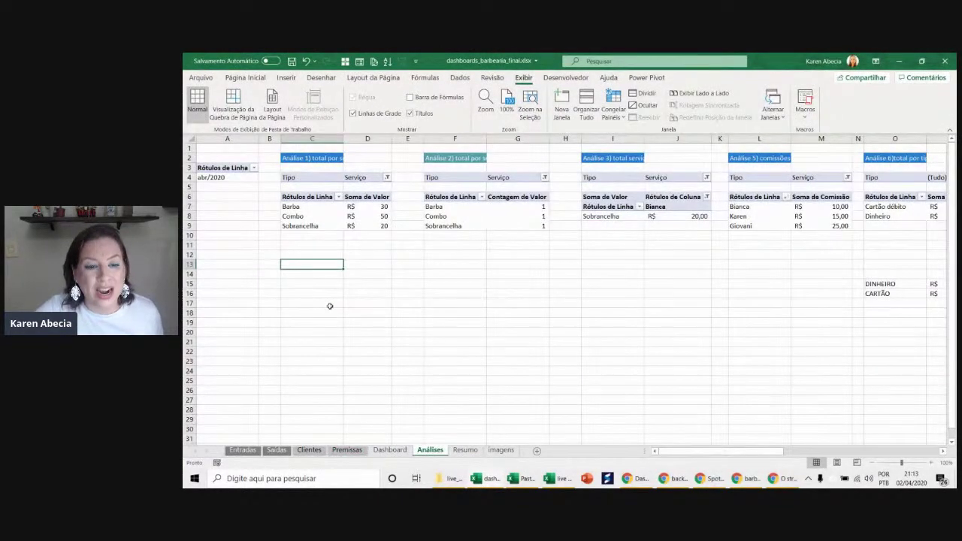
scroll(330, 306, "up", 4, "ctrl")
left_click_drag(699, 451, 684, 449)
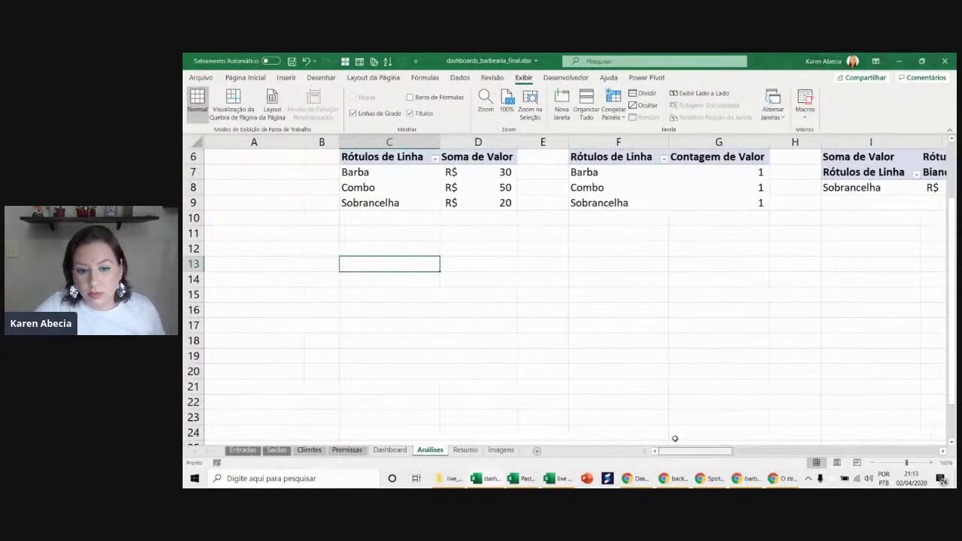
left_click(429, 250)
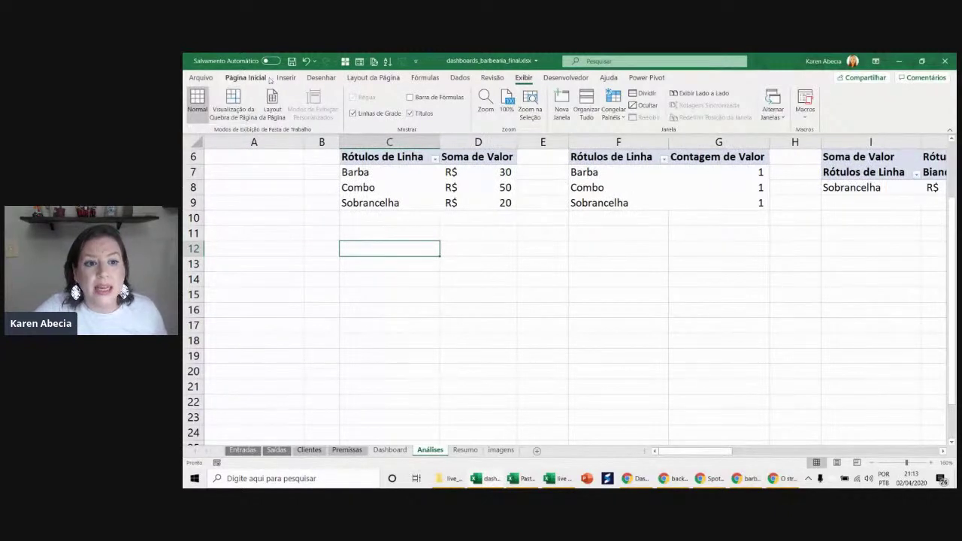
left_click(286, 78)
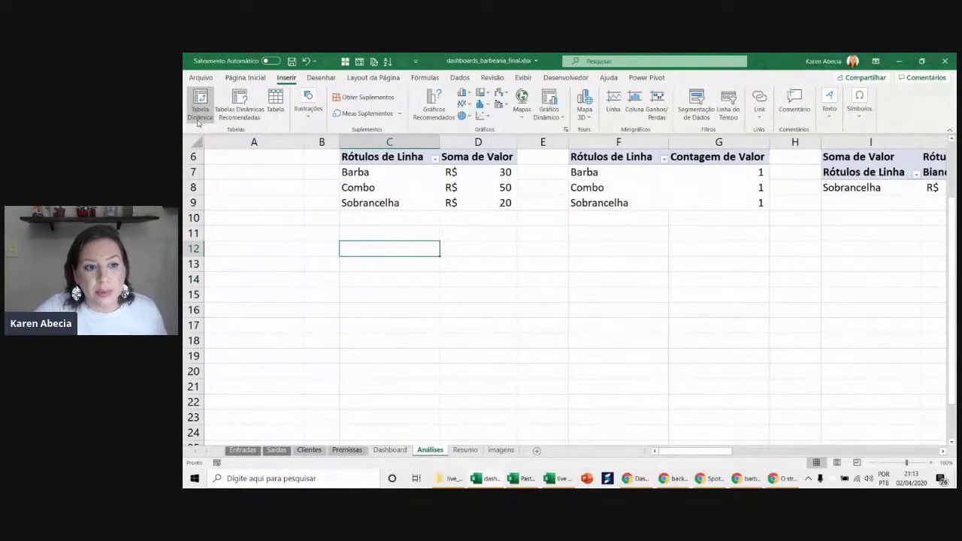
scroll(488, 299, "up", 2)
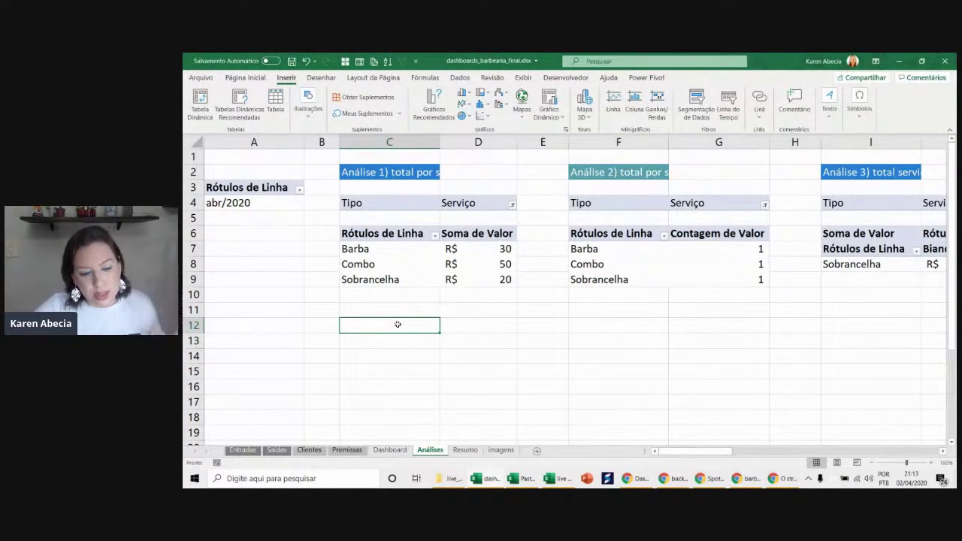
left_click(243, 450)
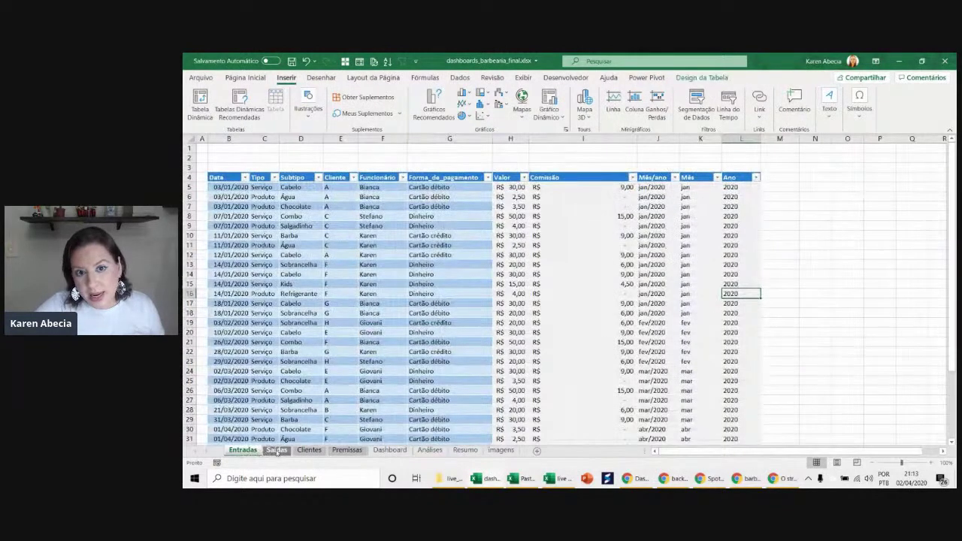
- Check the Saídas and Entradas tables and find Entradas' current name Tabela1 in Design da Tabela
left_click(277, 450)
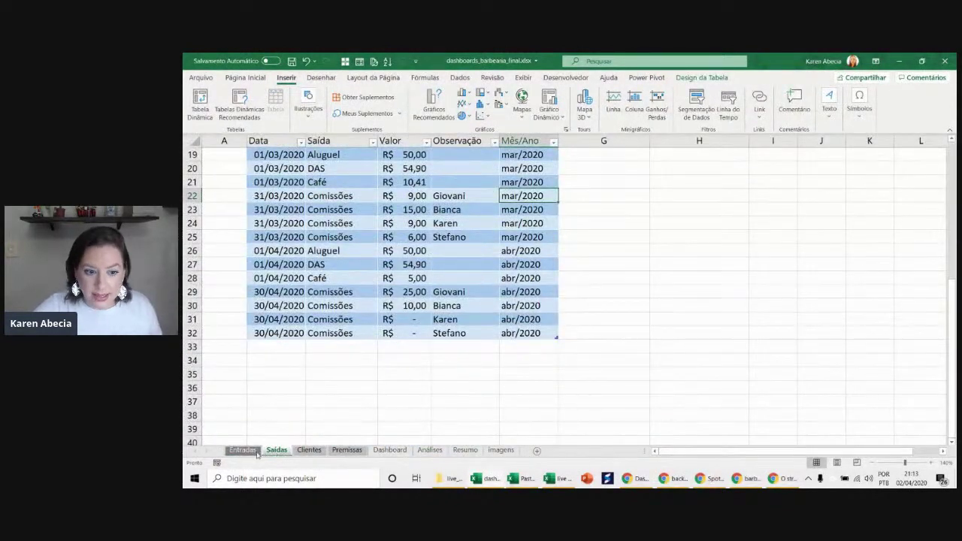
left_click(255, 450)
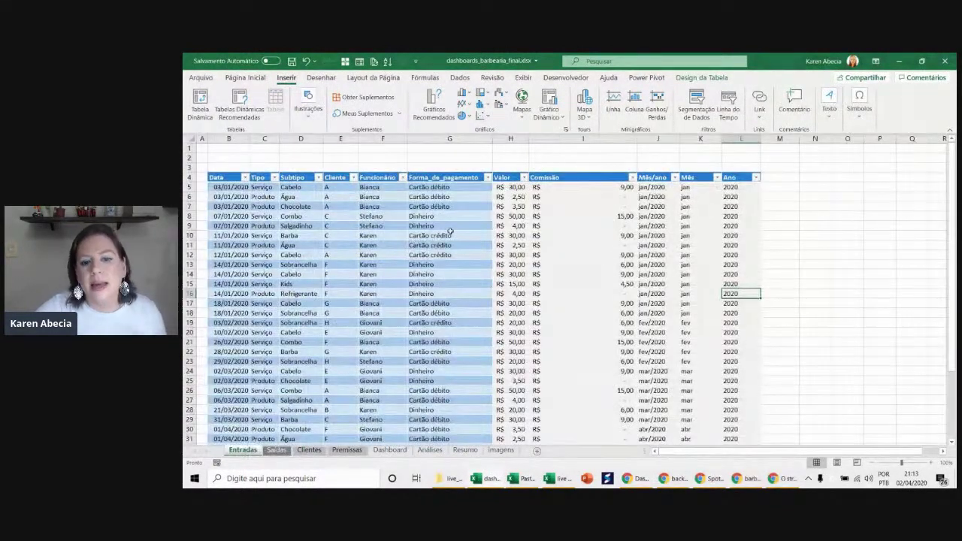
left_click(465, 227)
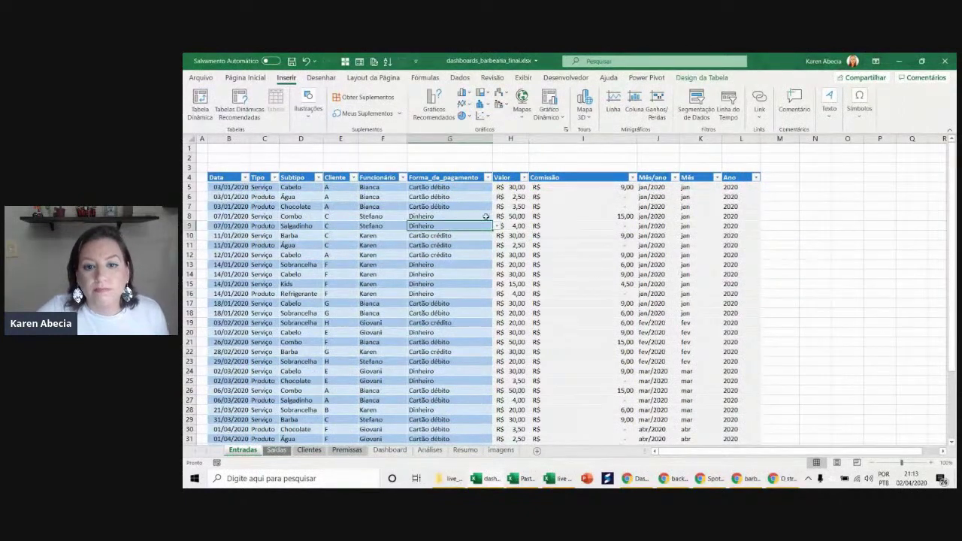
left_click(699, 77)
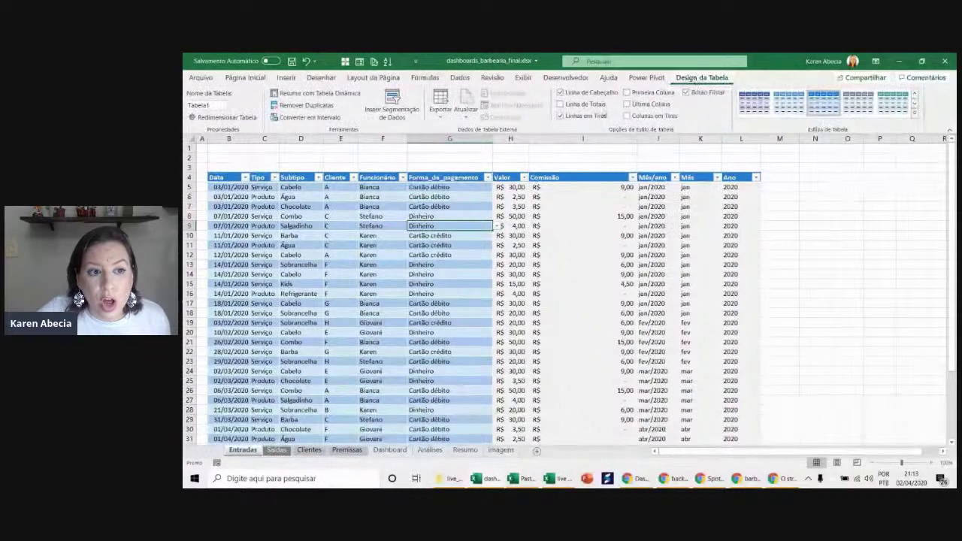
left_click(214, 107)
left_click(330, 255)
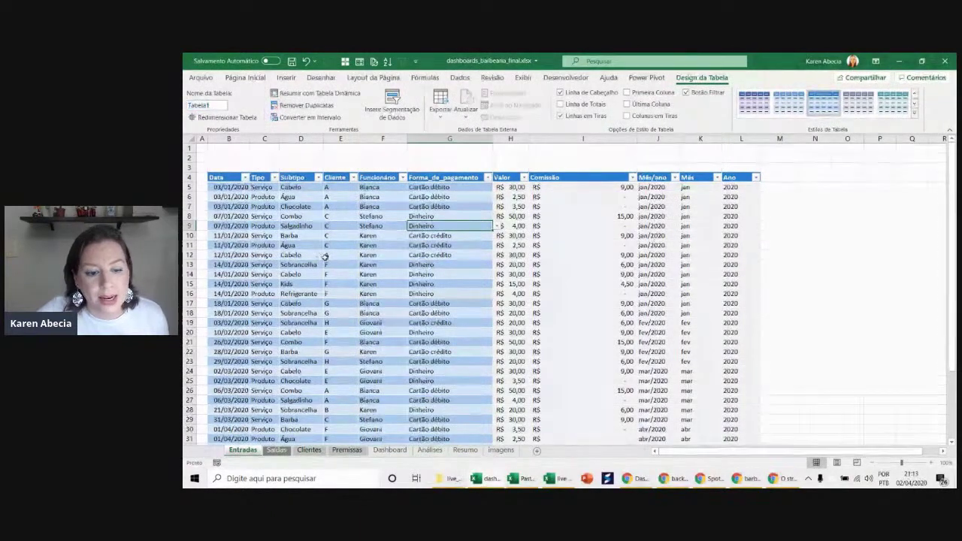
- Rename the Entradas table from Tabela1 to base_entradas, correcting an invalid-name attempt
left_click(276, 450)
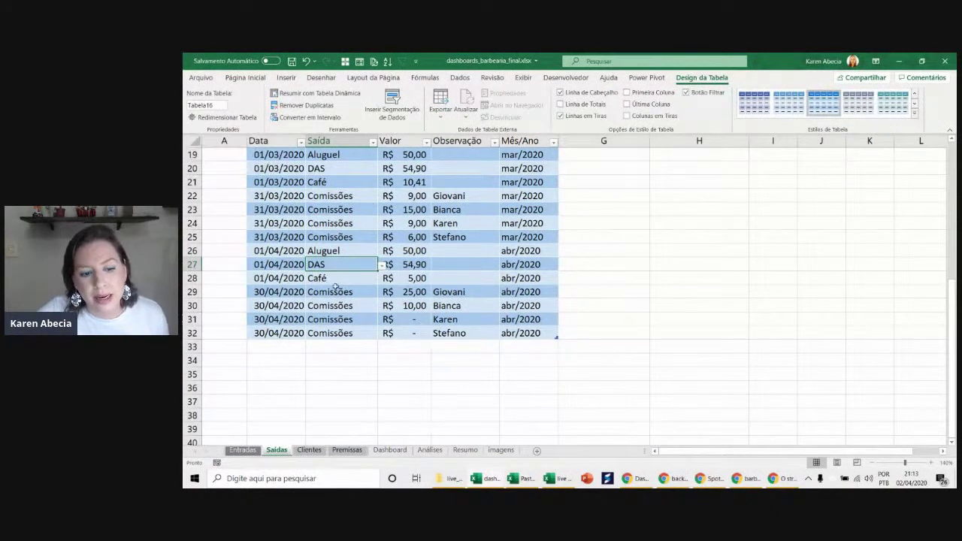
left_click(243, 450)
left_click(384, 226)
left_click(214, 105)
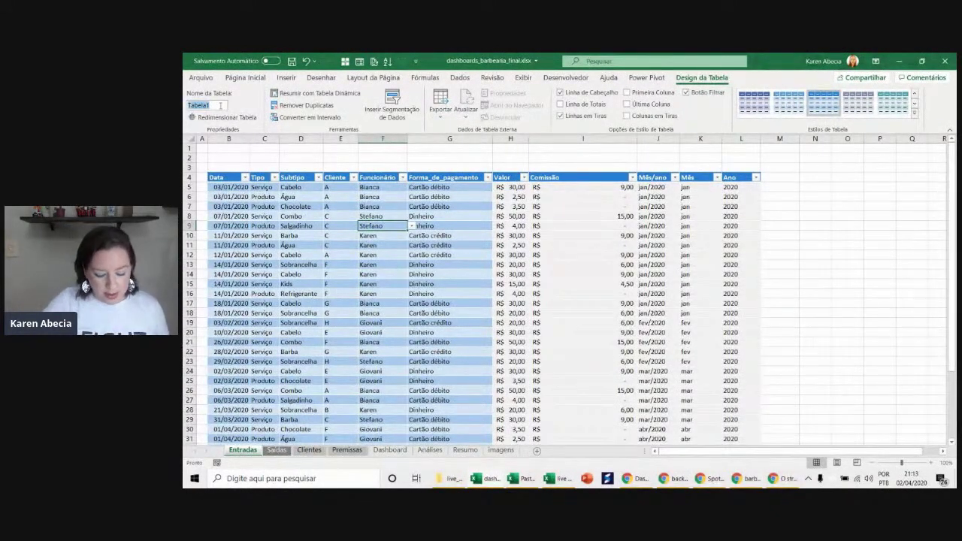
type("base-entradas")
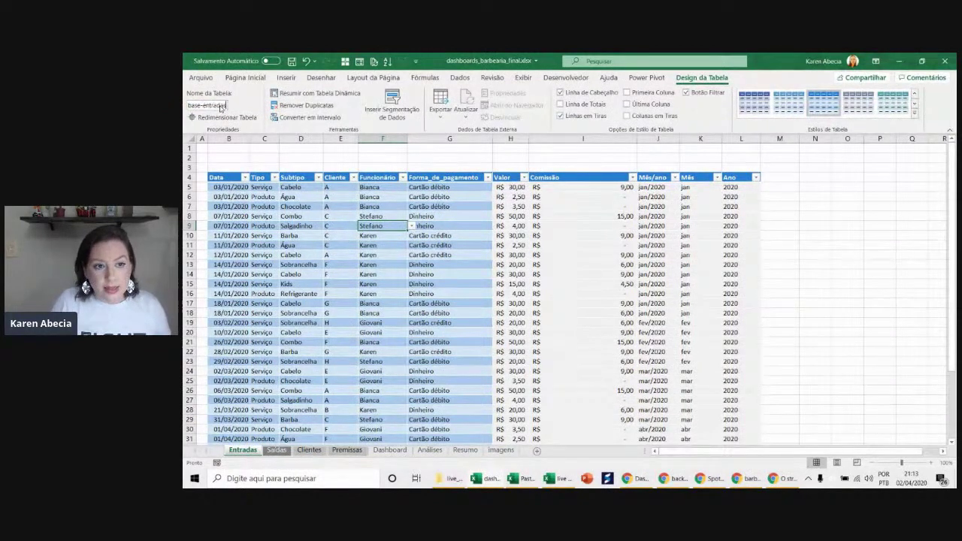
key("Return")
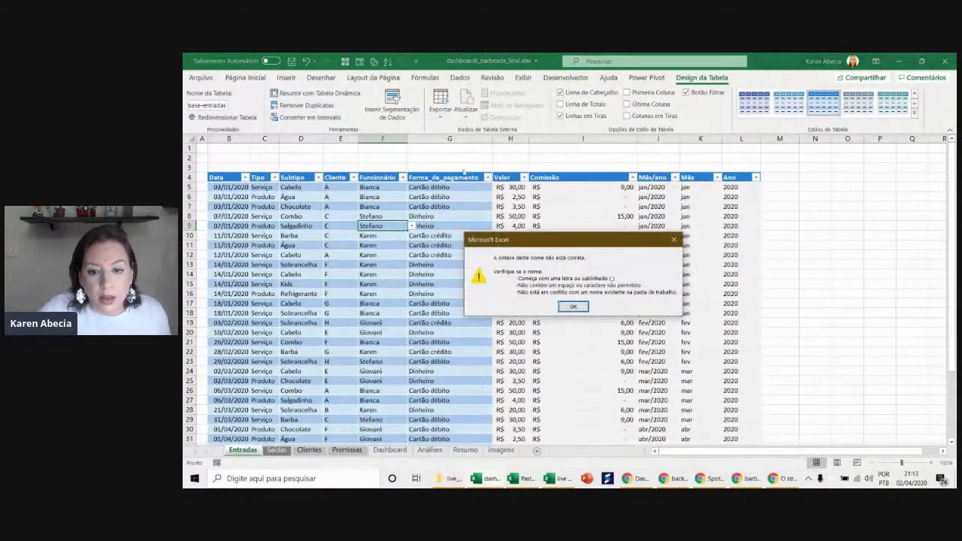
left_click(571, 306)
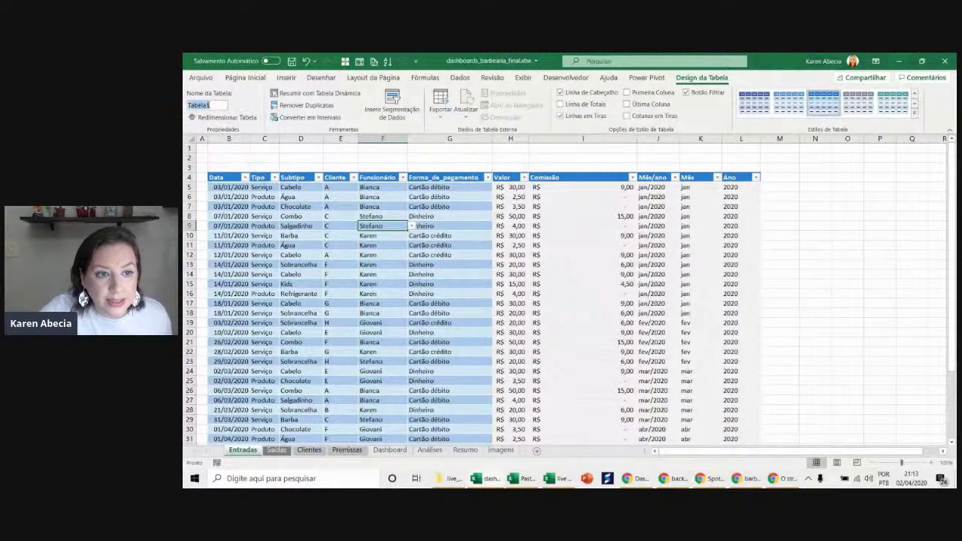
type("base_en")
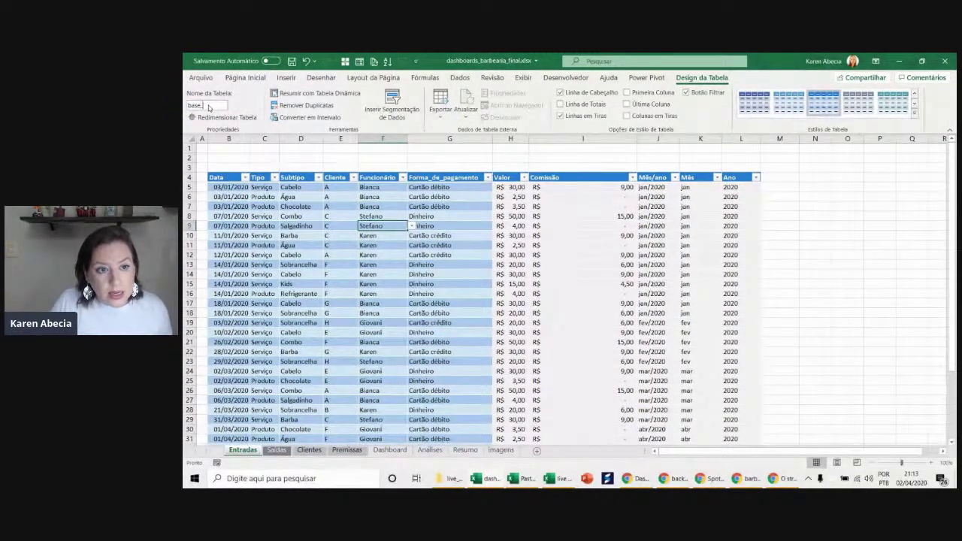
type("tradas")
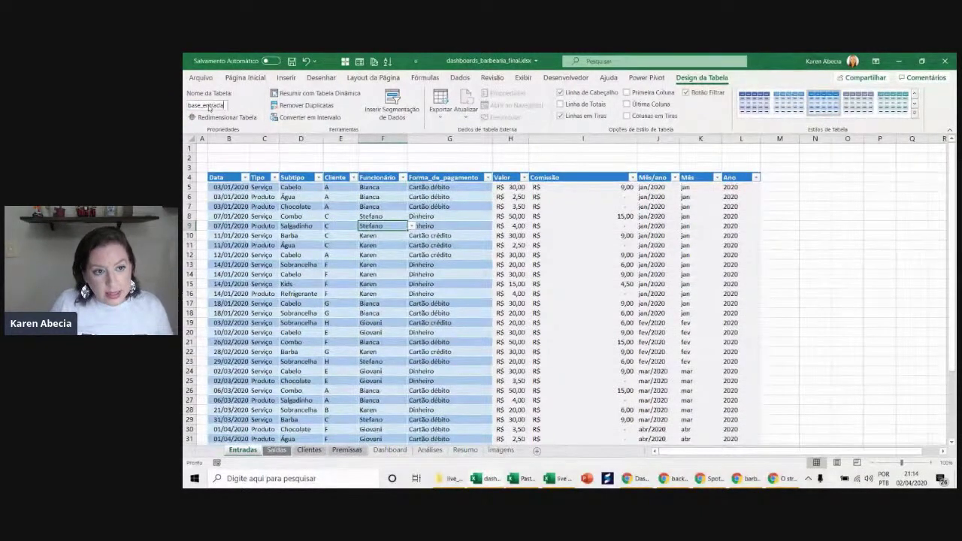
- Rename the Saídas table Tabela16 to base_saidas, then return to Análises
left_click(277, 449)
left_click(291, 259)
left_click(214, 107)
type("b")
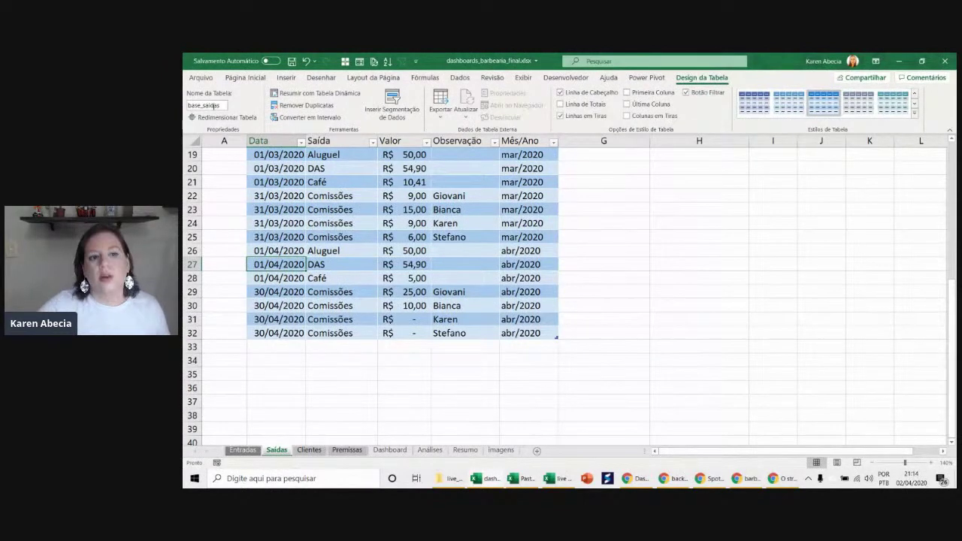
left_click(430, 449)
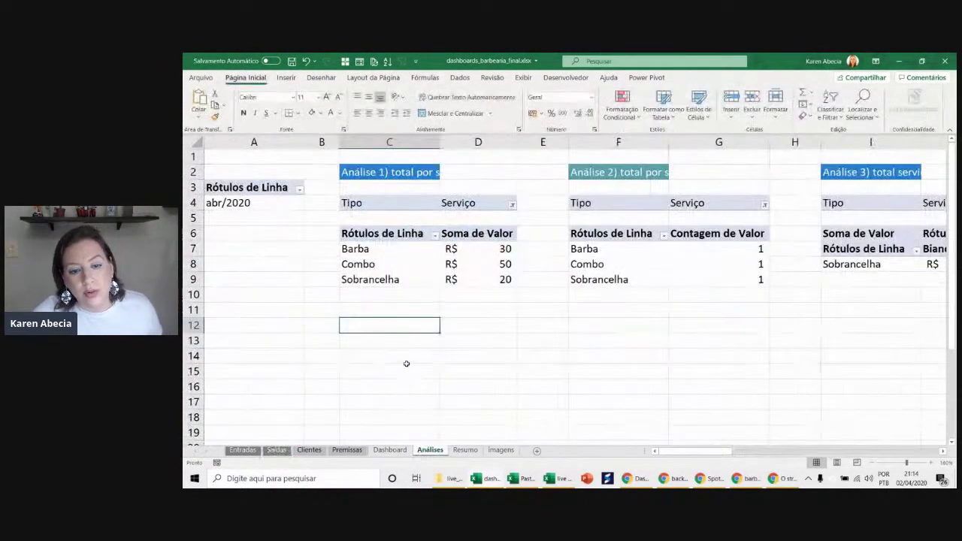
- Insert a pivot table from base_entradas with Subtipo as rows, then view the Entradas sheet
left_click(286, 79)
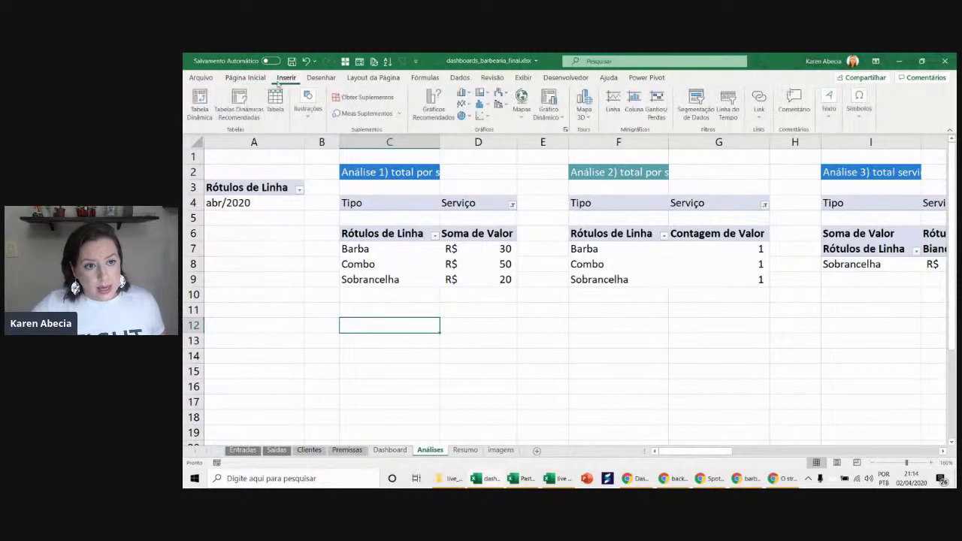
left_click(200, 105)
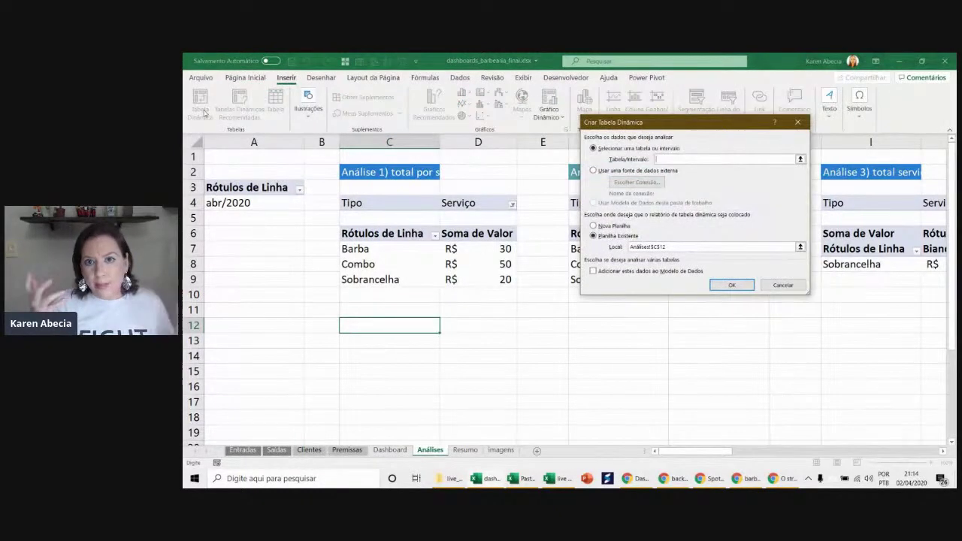
type("base_entradas")
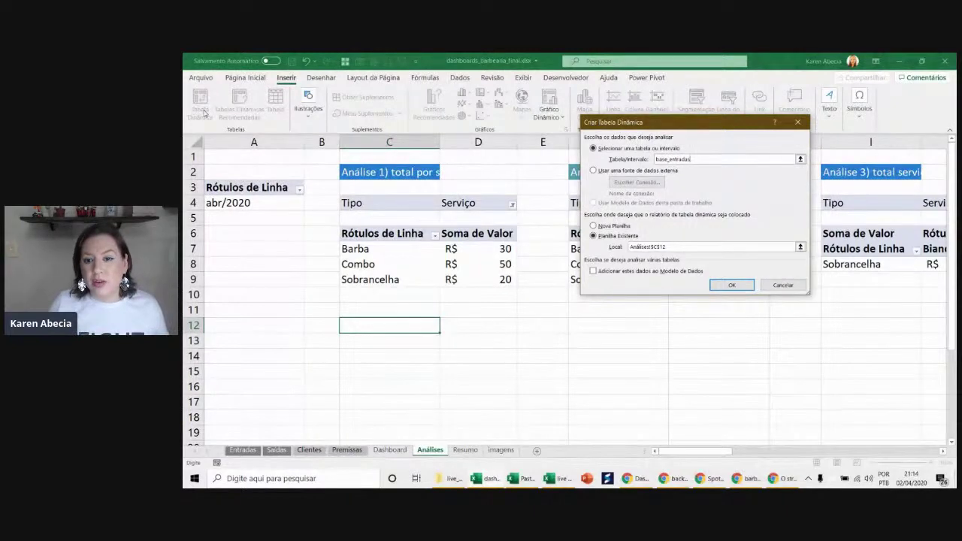
key("Return")
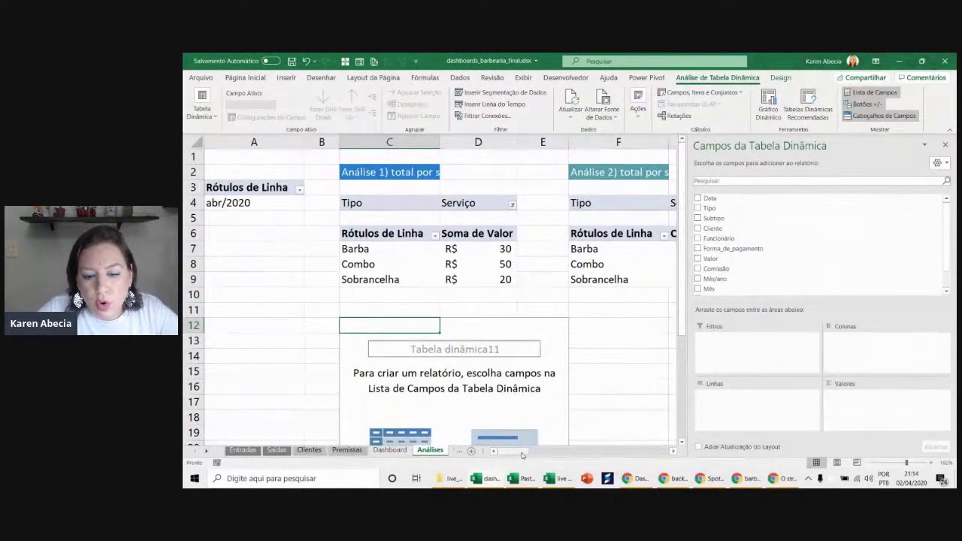
left_click_drag(513, 451, 528, 456)
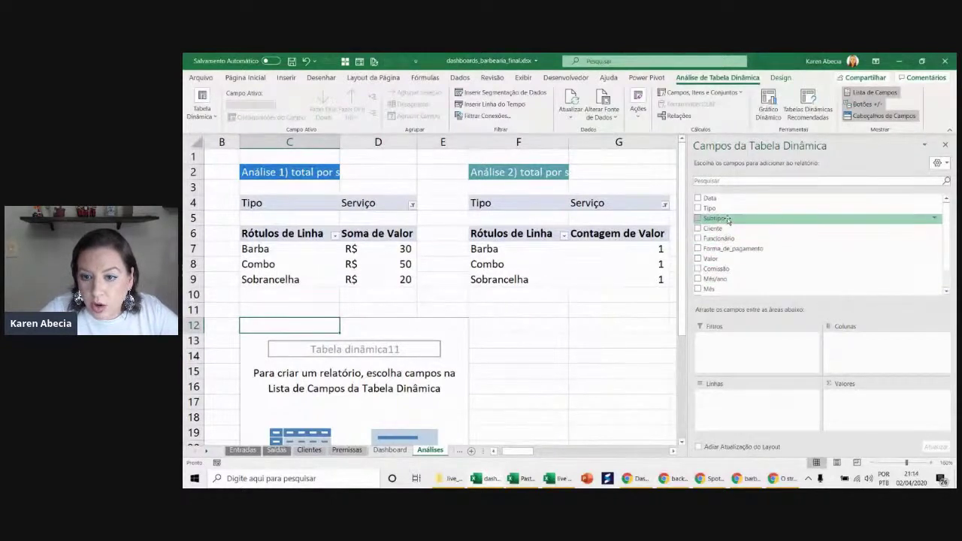
mouse_move(728, 219)
left_mouse_down()
mouse_move(735, 380)
mouse_move(719, 410)
left_mouse_up()
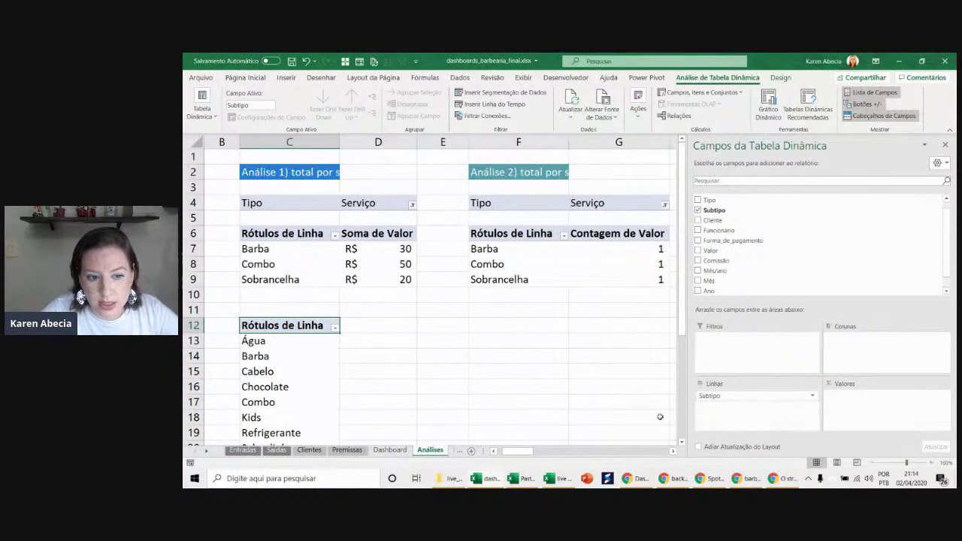
left_click(242, 450)
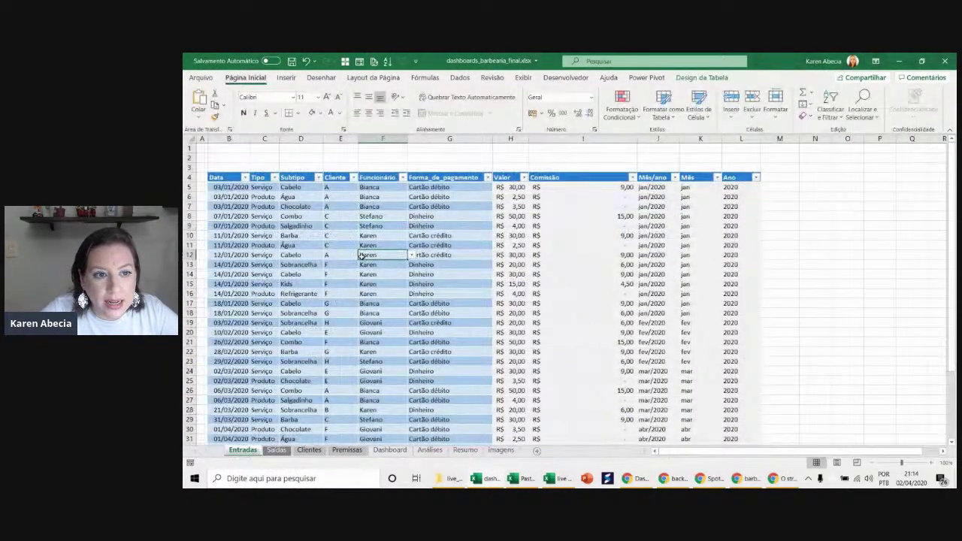
- Check the Entradas table name and point out Subtipo and Tipo values like Chocolate, Água and Produto
left_click(702, 77)
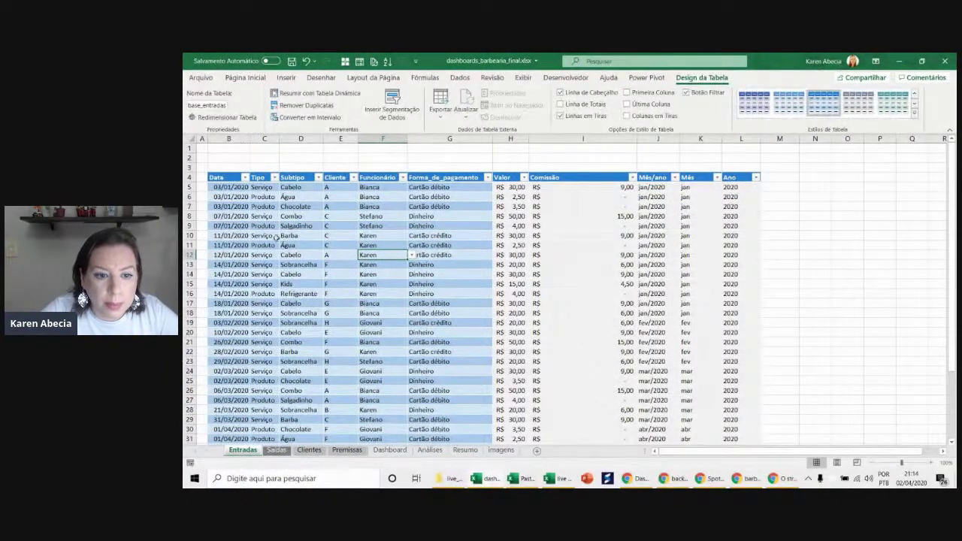
left_click(297, 236)
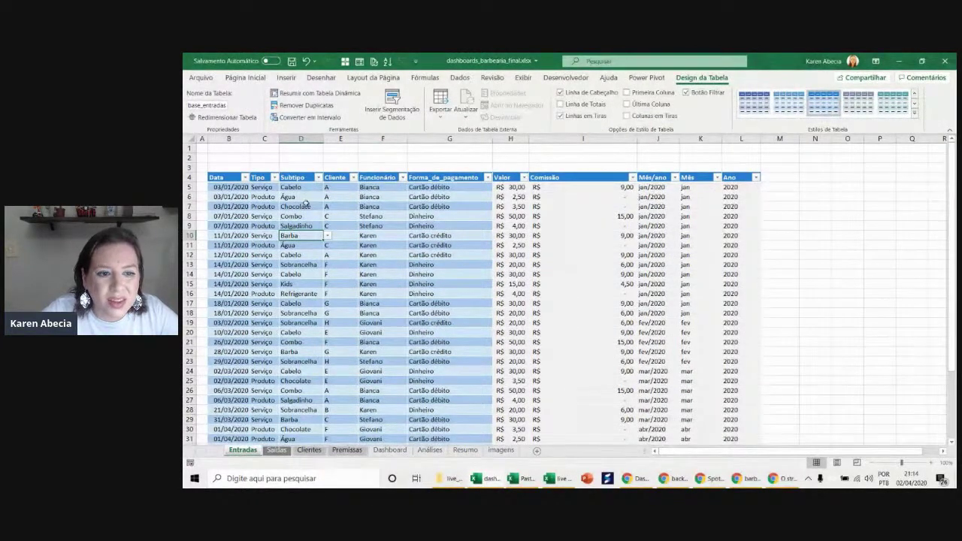
left_click(306, 196)
left_click(306, 207)
left_click(301, 197)
key("Left")
left_click(294, 197)
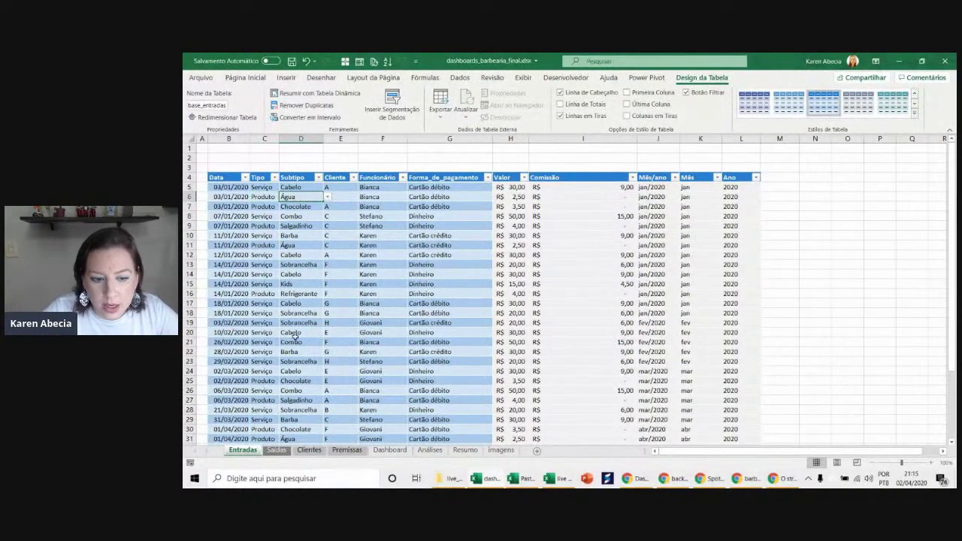
- Glance at the Saídas and Clientes sheets, then return to Análises
left_click(283, 451)
left_click(309, 450)
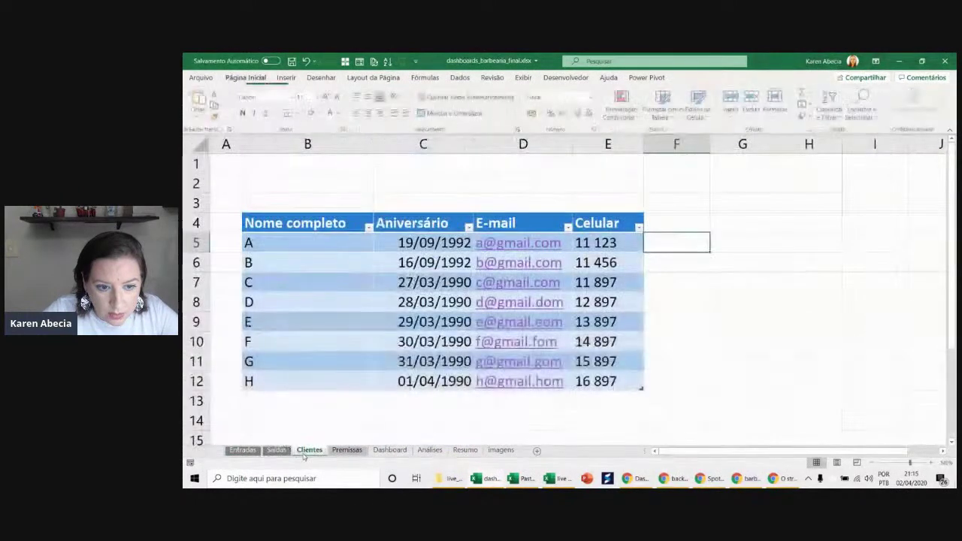
left_click(430, 450)
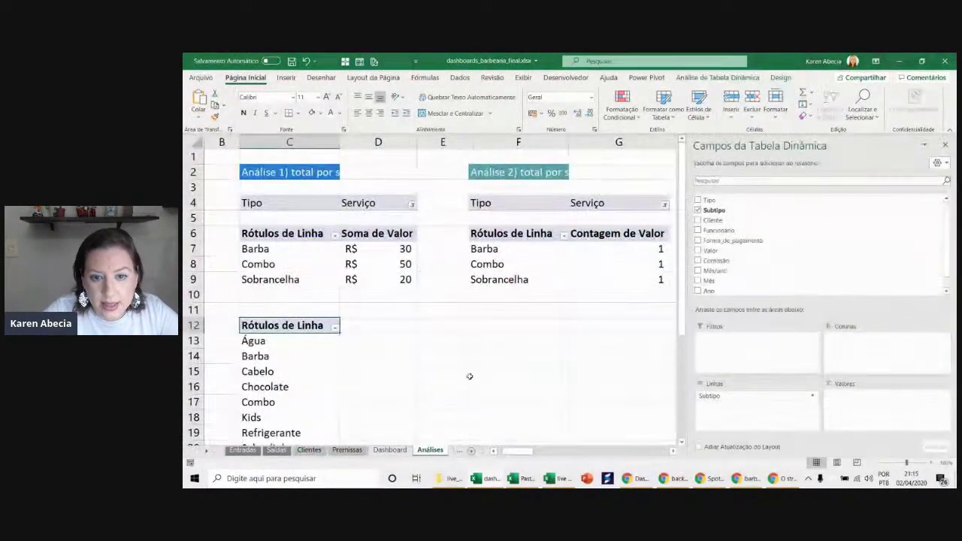
- Add Tipo as a filter on the Subtipo pivot and move the pivot two rows down
left_click(304, 342)
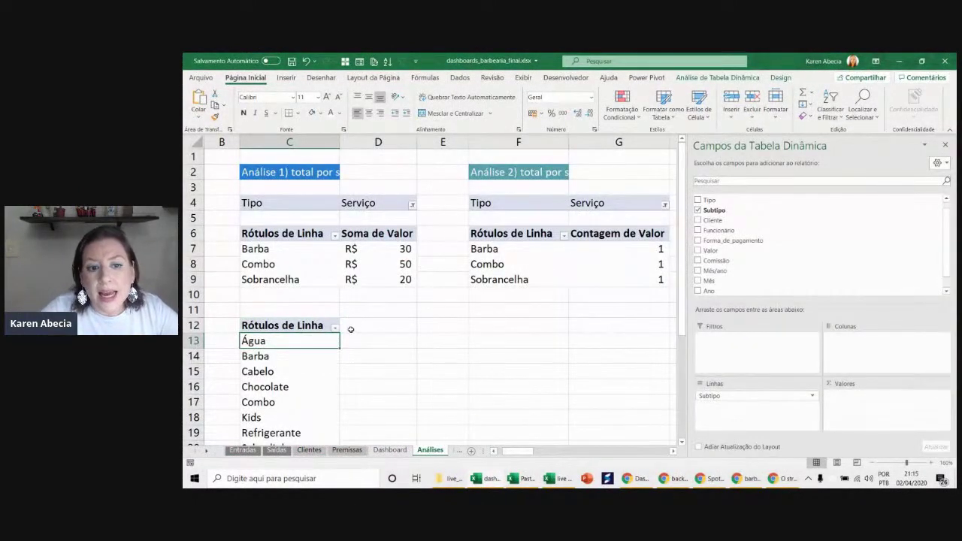
left_click(279, 371)
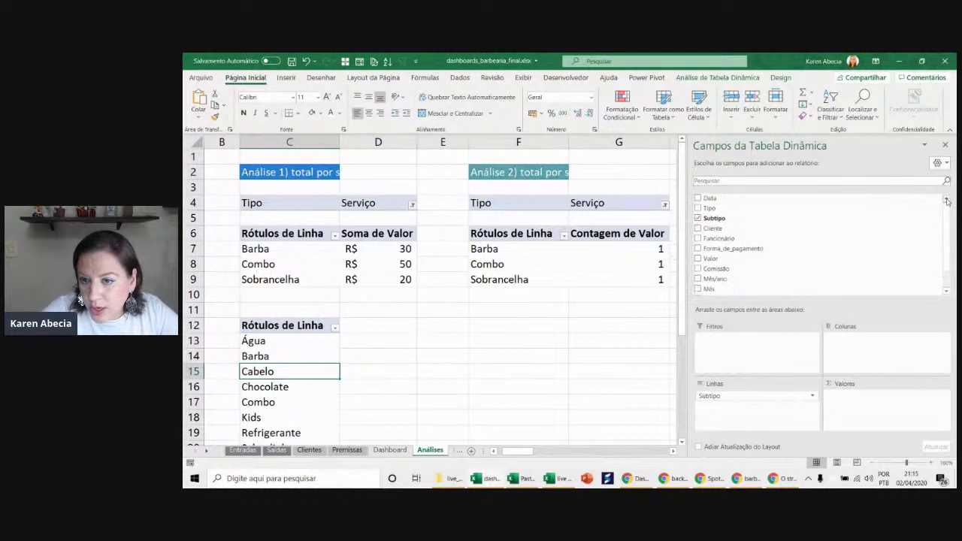
scroll(744, 209, "up", 1)
left_click_drag(744, 210, 746, 357)
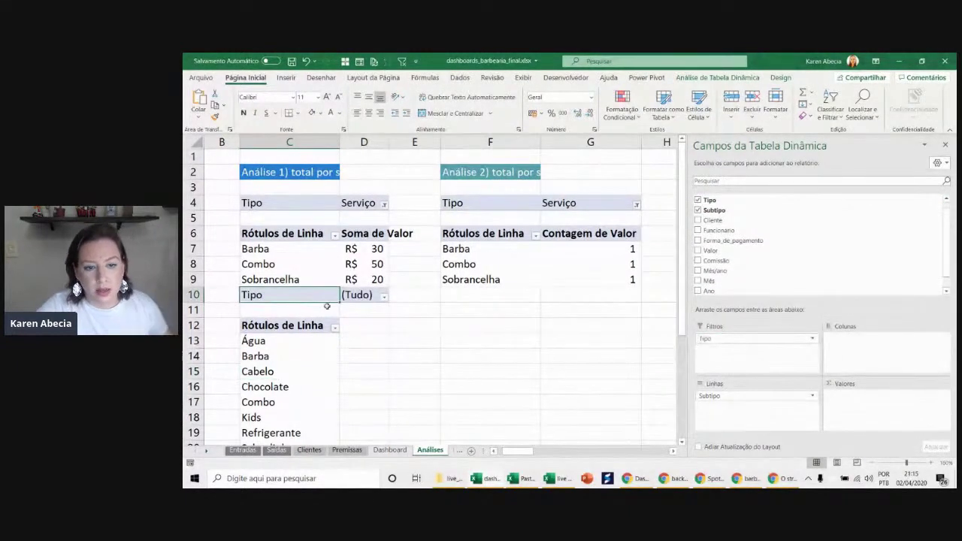
scroll(357, 356, "down", 2)
left_click(348, 389, "shift")
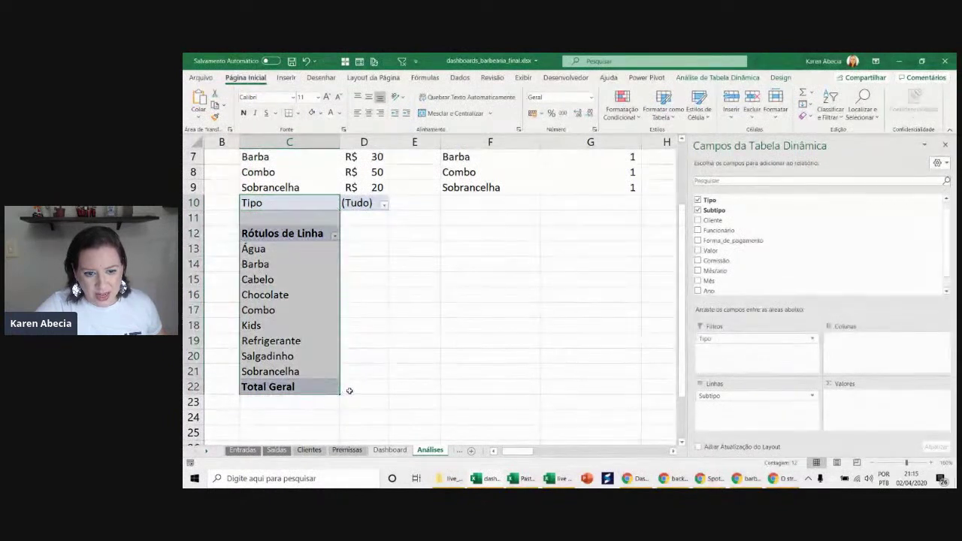
left_click_drag(349, 396, 349, 427)
left_click(415, 356)
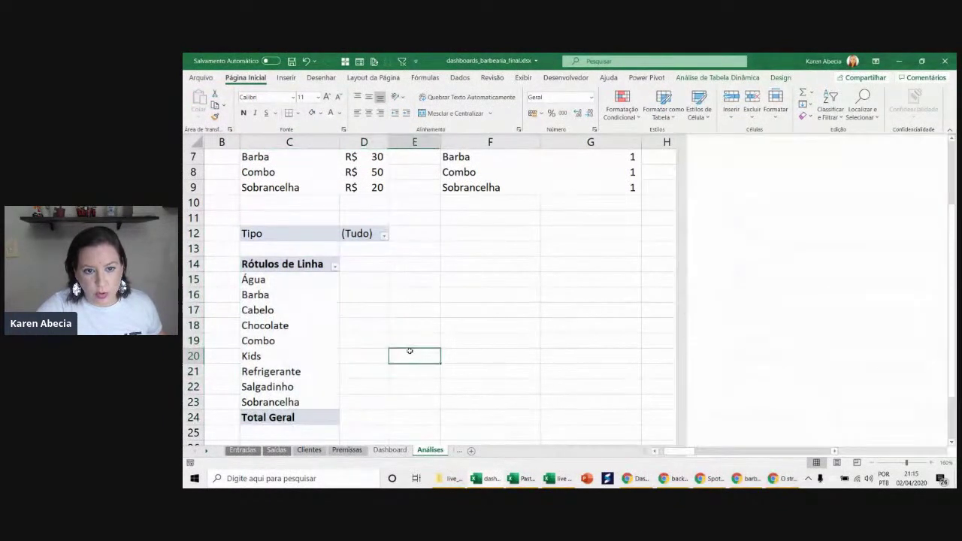
- Filter the pivot's Tipo to Serviço and add Valor as Soma de Valor
left_click(347, 235)
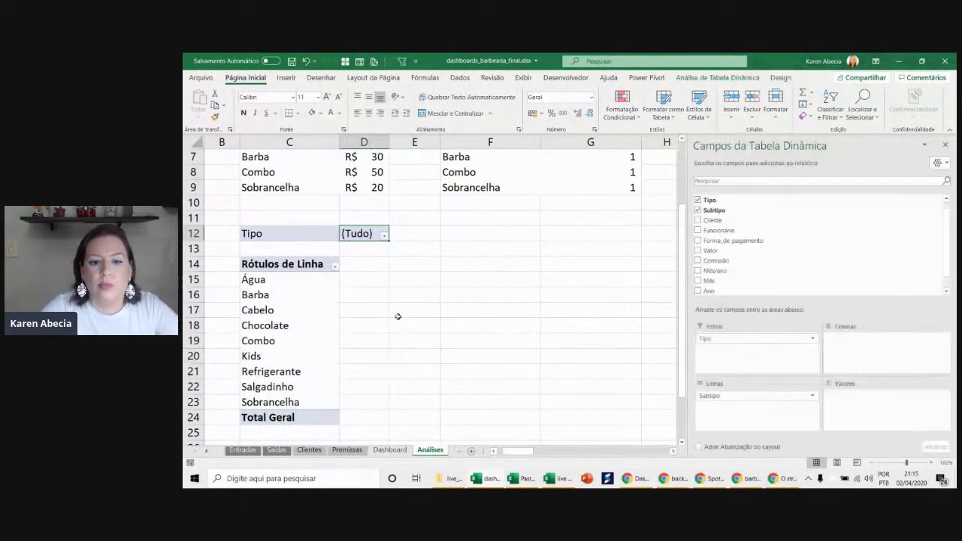
left_click(384, 236)
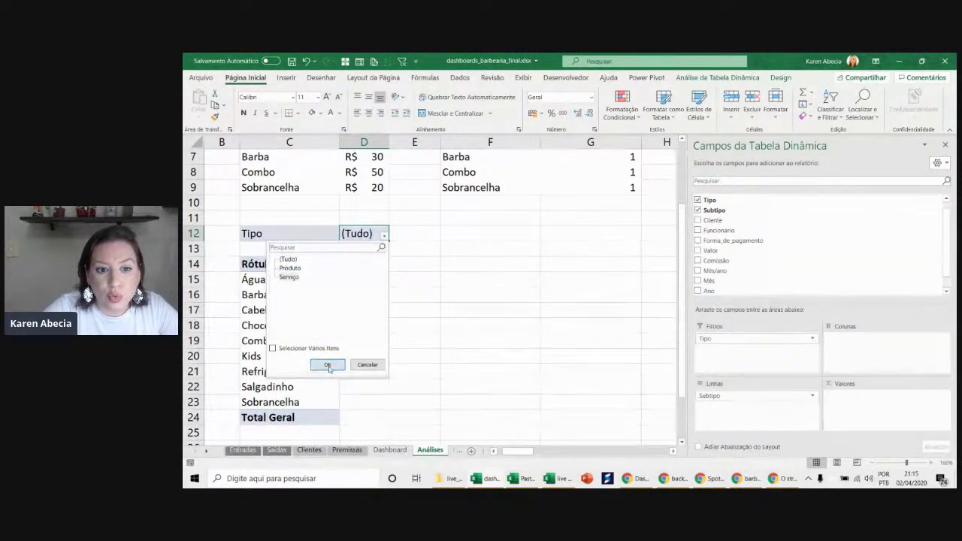
left_click(329, 364)
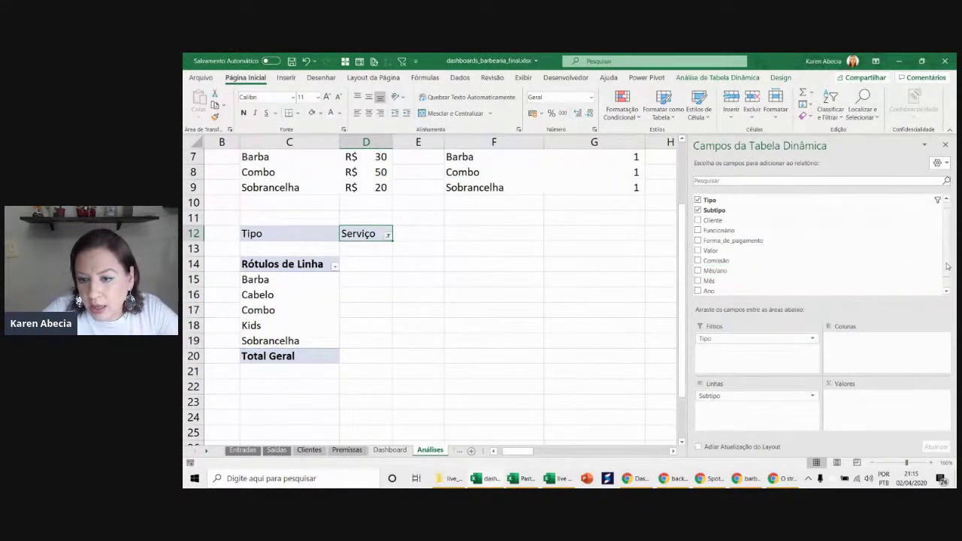
scroll(773, 256, "down", 1)
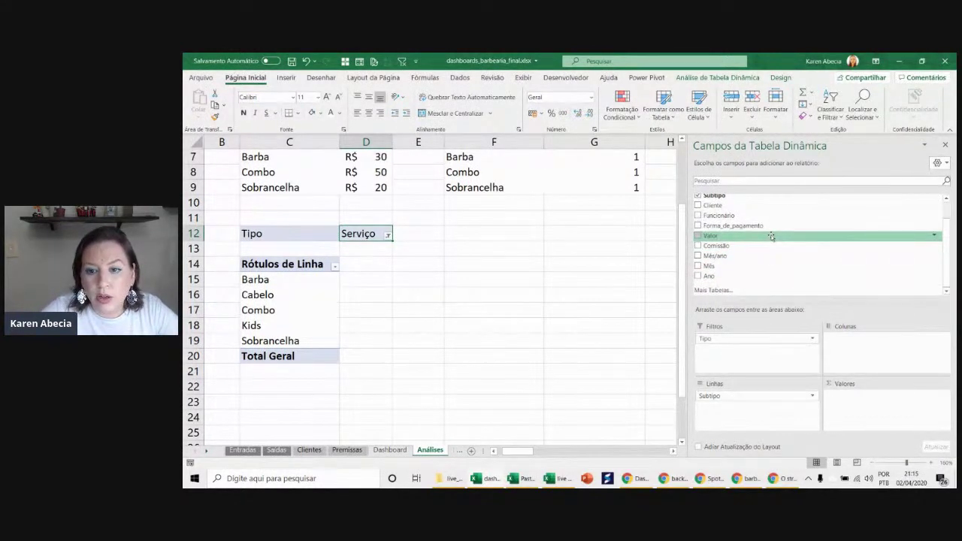
left_click_drag(771, 236, 865, 412)
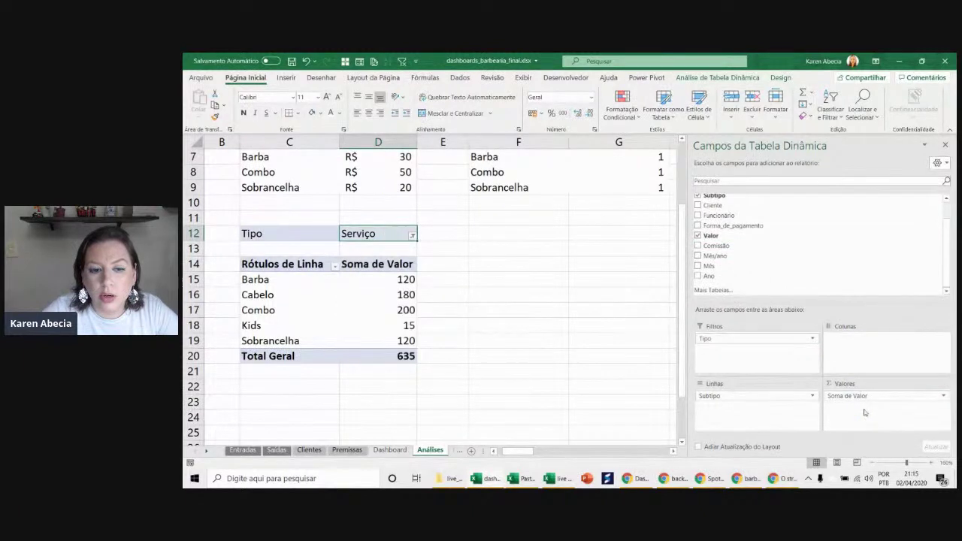
scroll(544, 322, "up", 1)
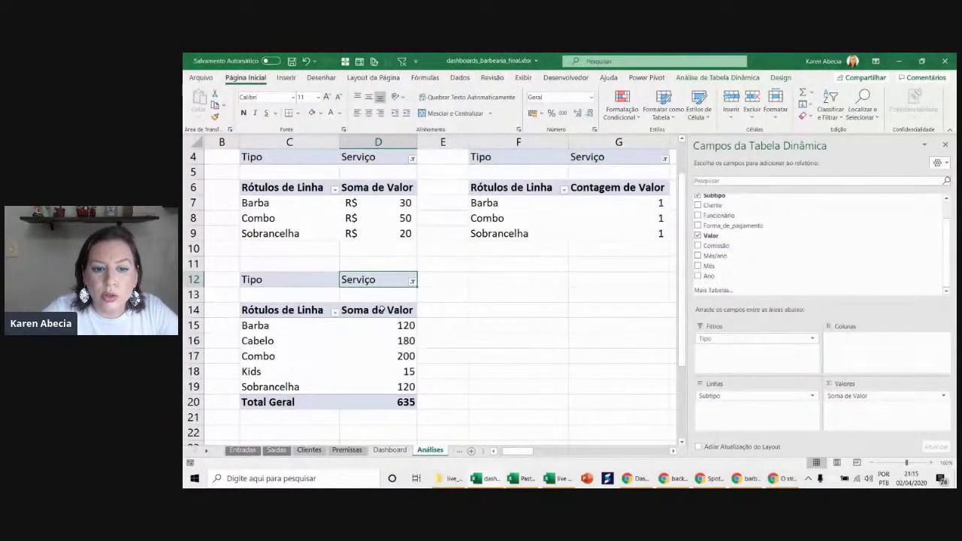
- Compare the Barba total of 120 with the first pivot, then open the Dashboard sheet
left_click(357, 204)
left_click(389, 329)
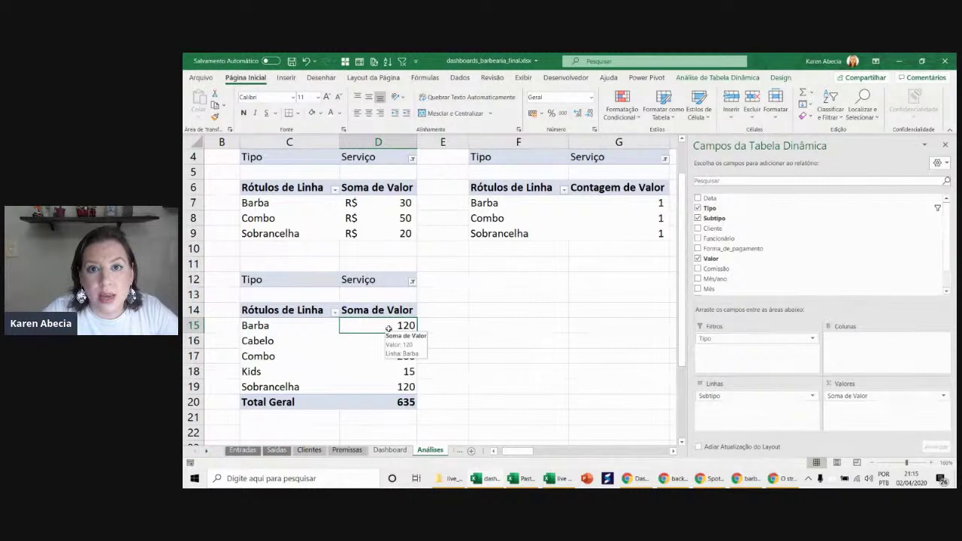
left_click(429, 324)
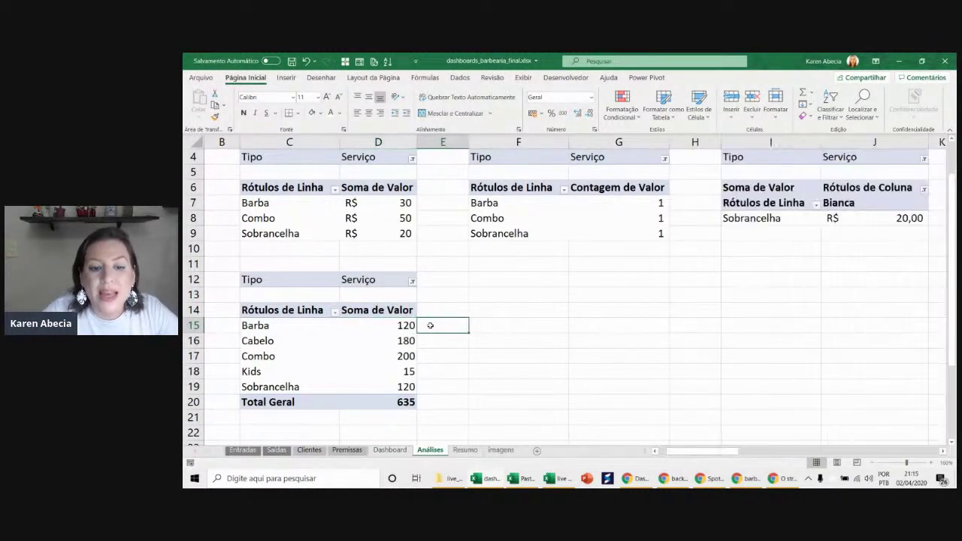
left_click(395, 324)
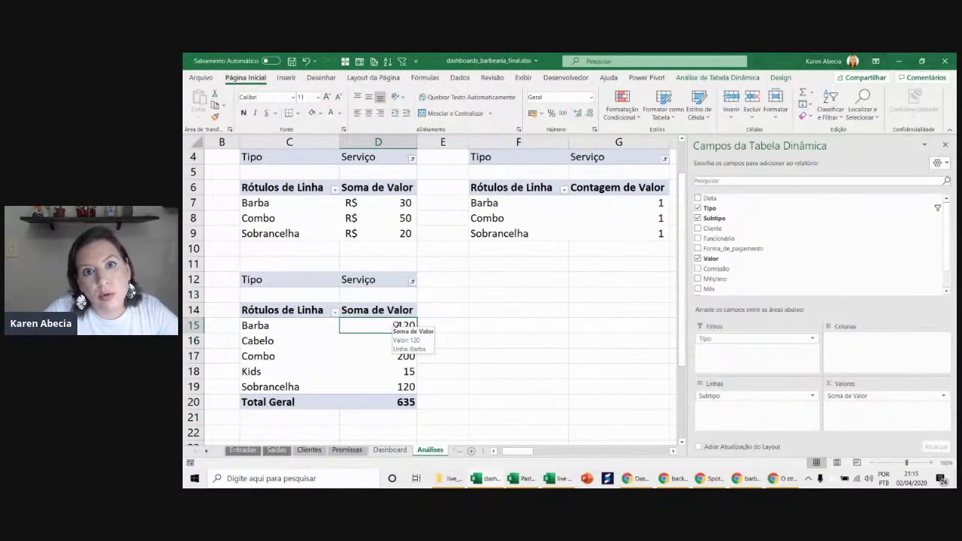
left_click(382, 452)
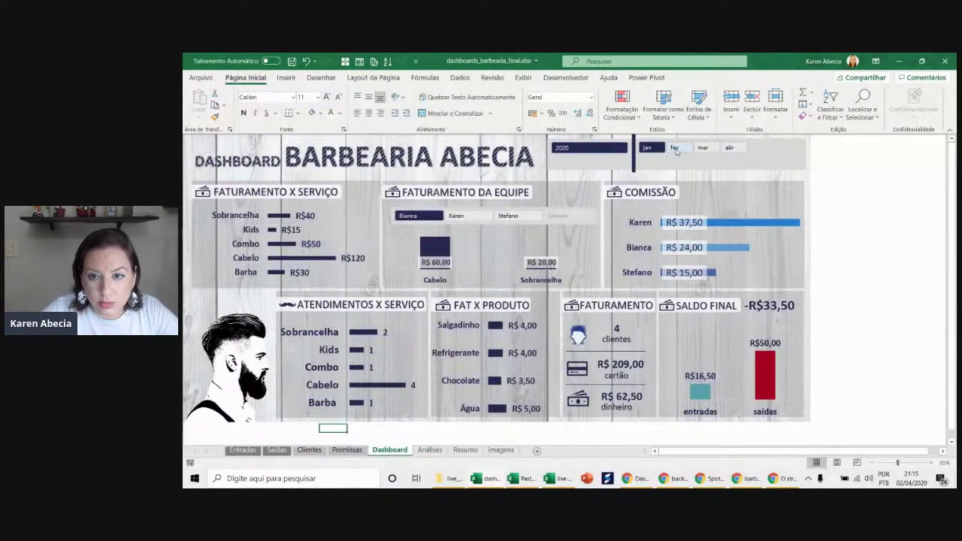
- Select jan, fev, mar and abr in the dashboard's month slicer
left_click(671, 151)
left_click(709, 150)
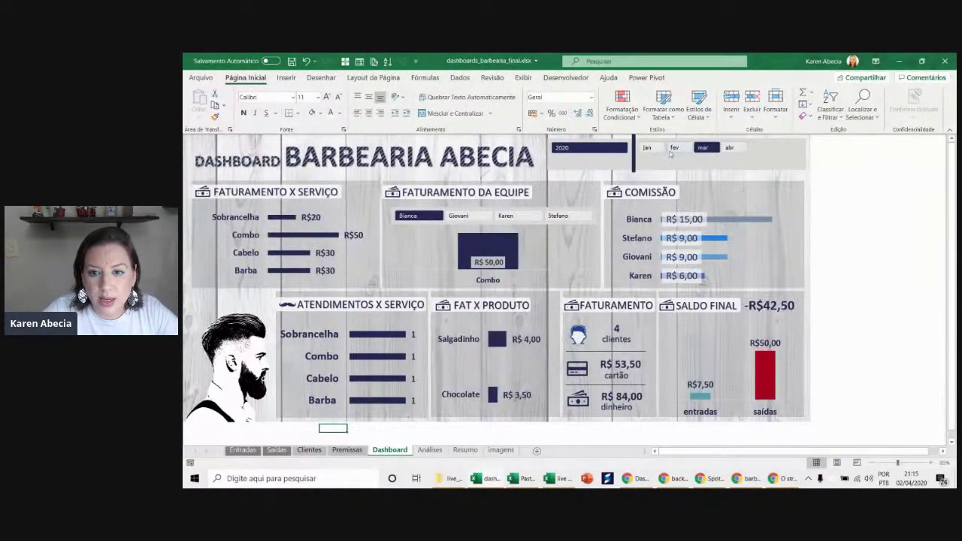
left_click(653, 150, "shift")
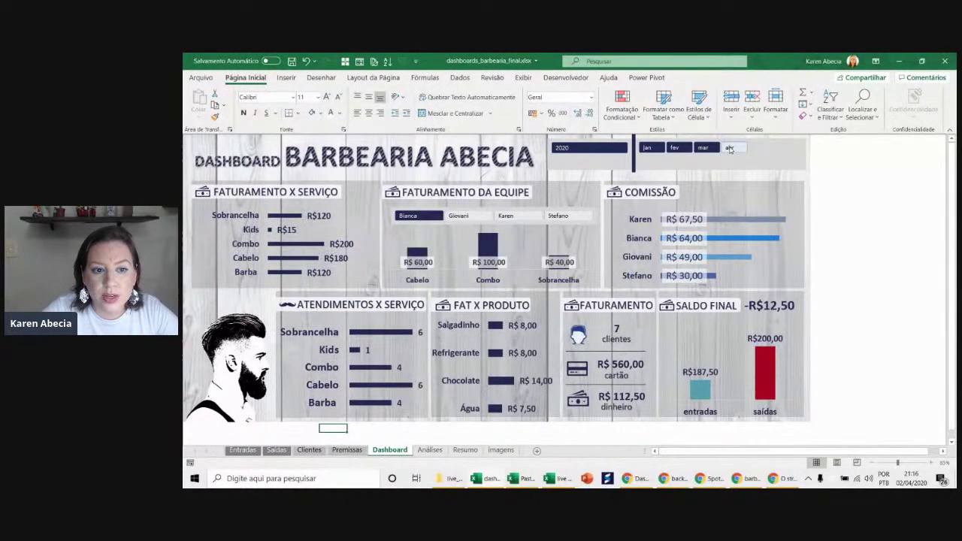
left_click(729, 149, "shift")
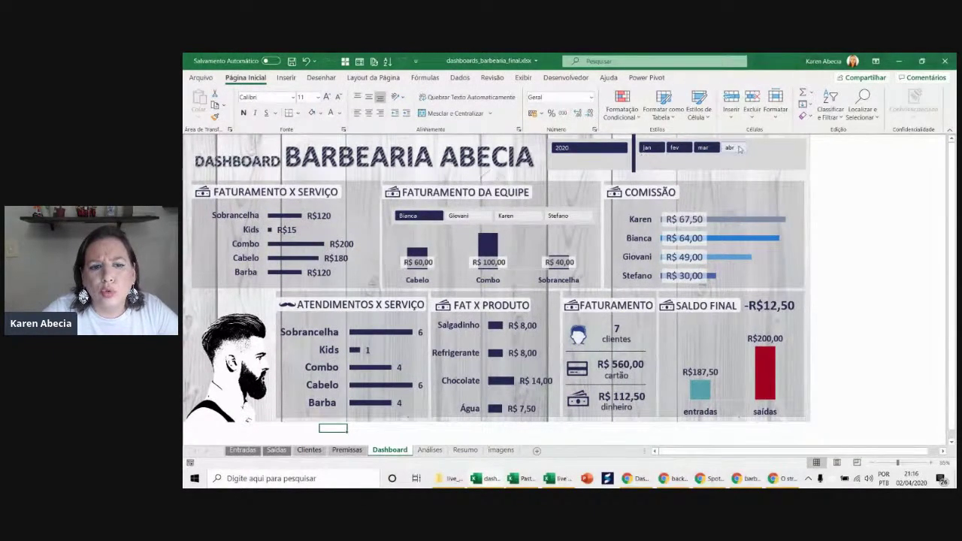
- On Análises, move the Serviço Subtipo pivot down one row and hide the field list
left_click(430, 449)
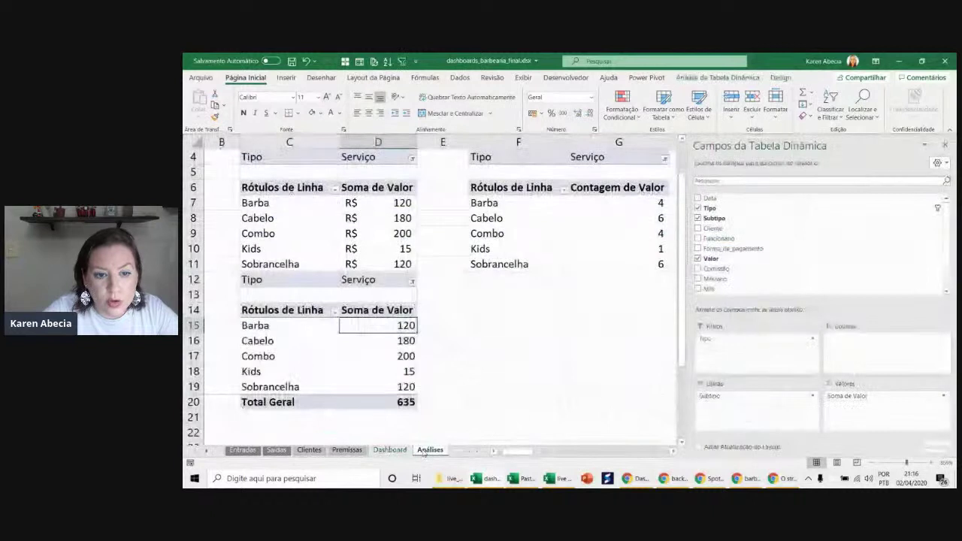
left_click(384, 208)
left_click(395, 336)
left_click(377, 206)
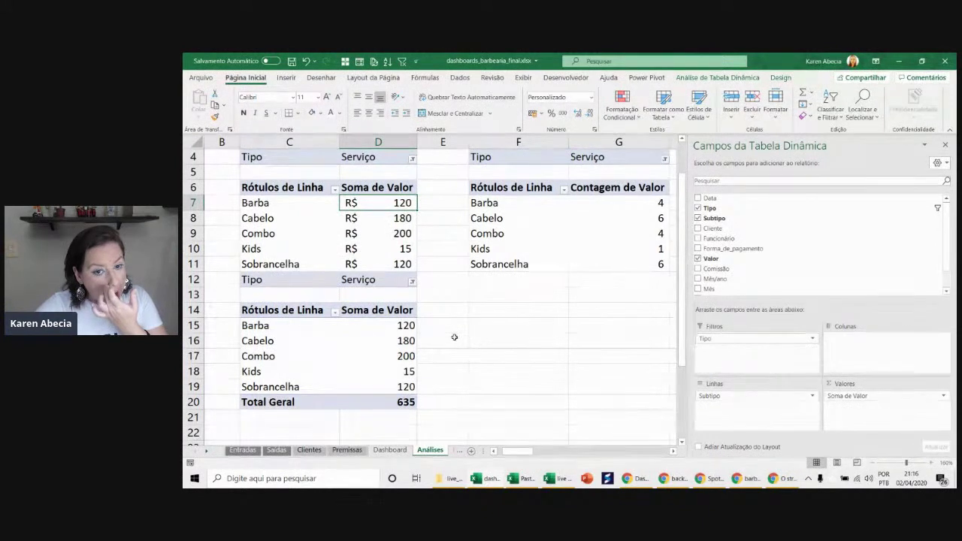
mouse_move(316, 279)
left_mouse_down()
mouse_move(388, 388)
mouse_move(392, 417)
mouse_move(438, 366)
left_mouse_up()
left_click(438, 366)
left_click(376, 358)
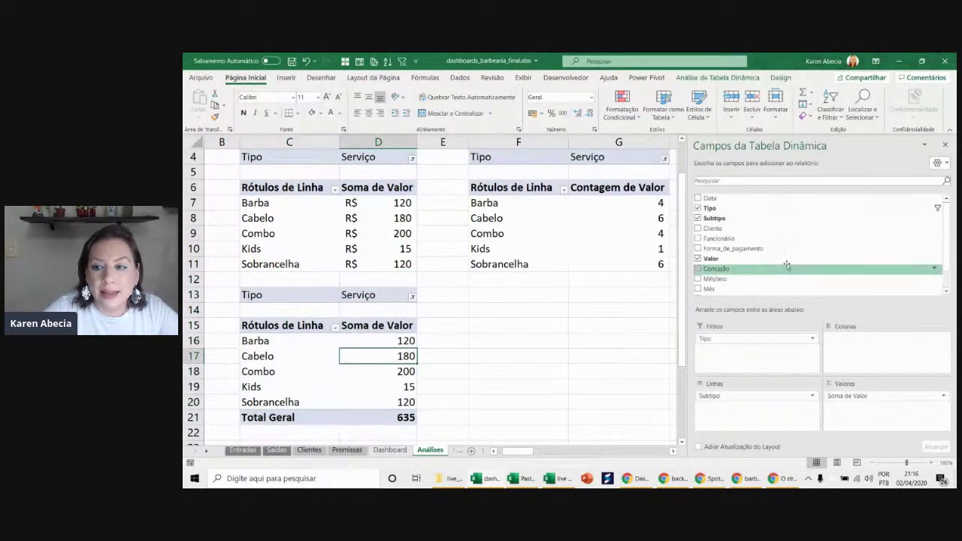
left_click(945, 146)
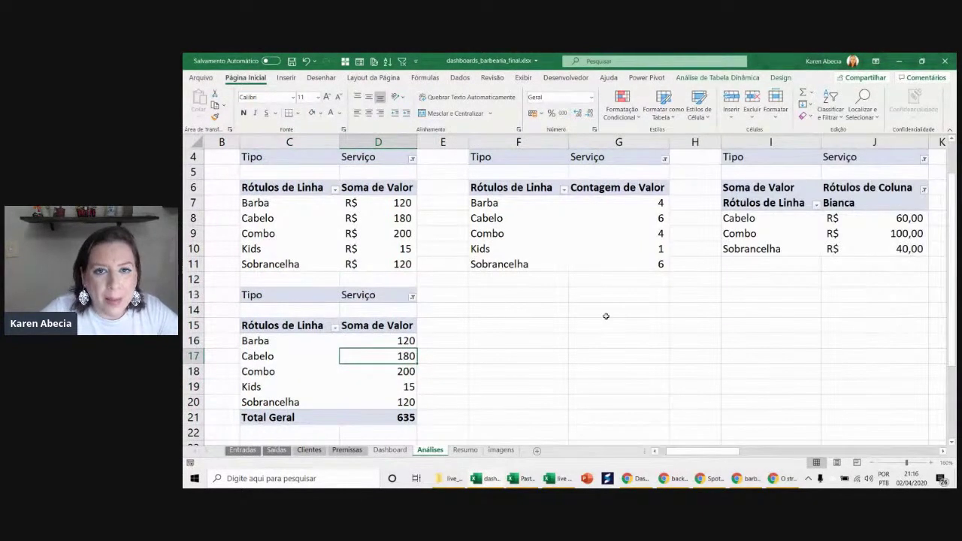
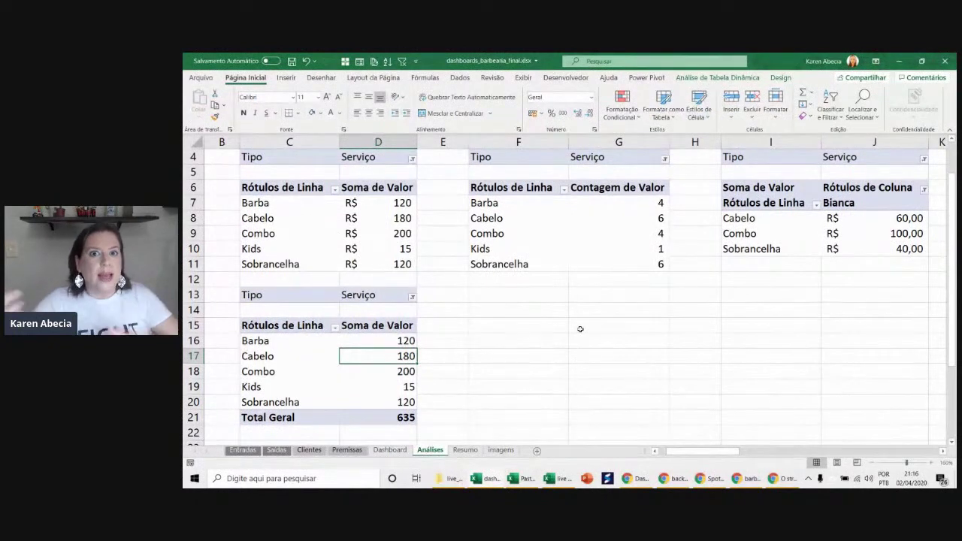
- Add Mês and Ano slicers to the lower service-total pivot table and position them
left_click(396, 340)
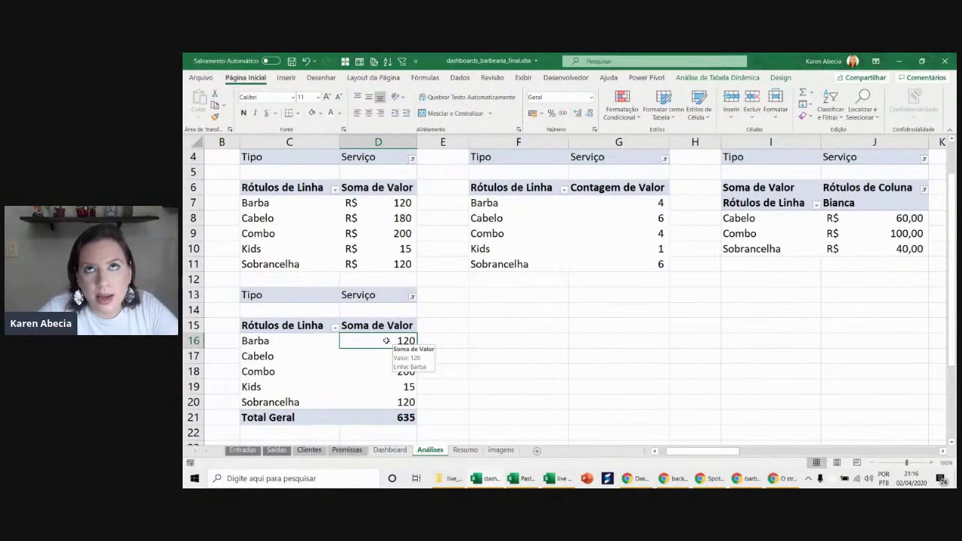
left_click(382, 357)
left_click(379, 340)
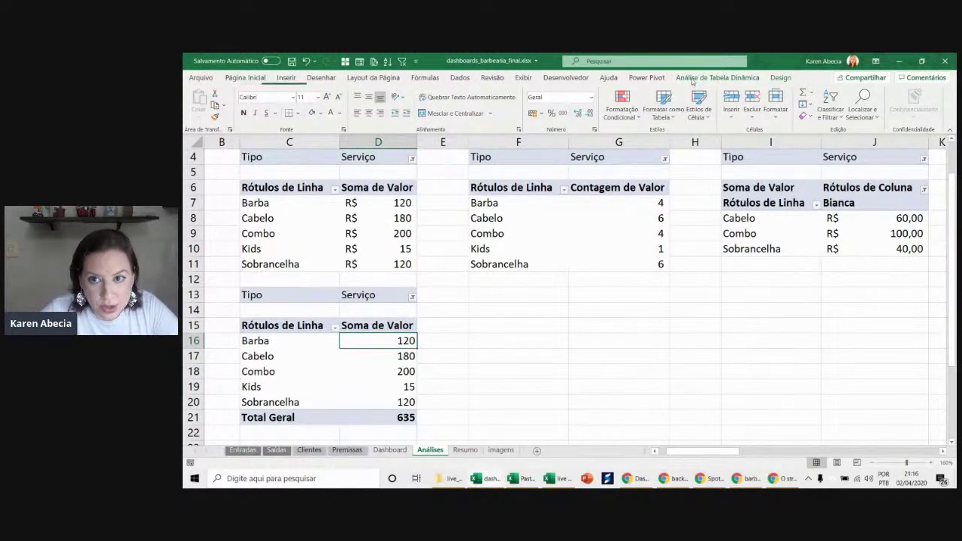
left_click(693, 78)
left_click(498, 92)
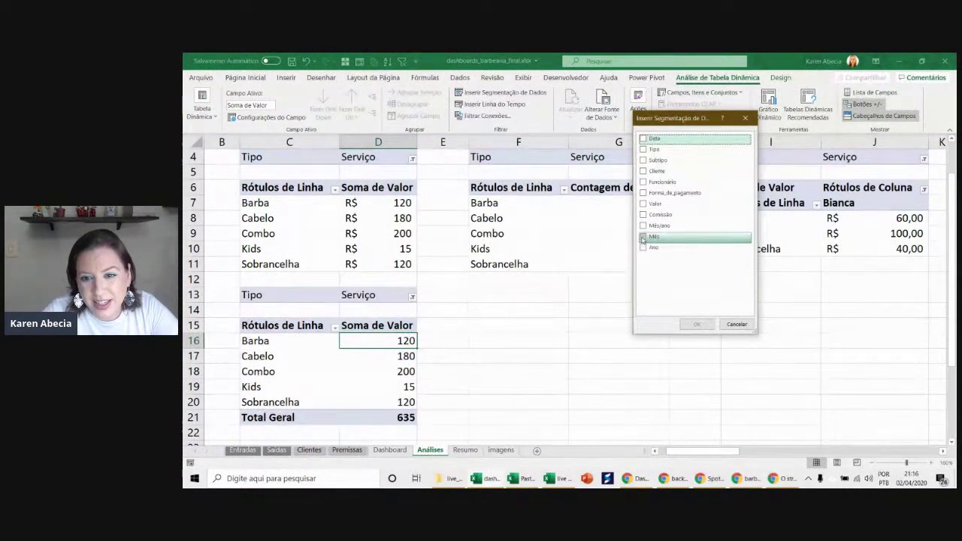
left_click(642, 237)
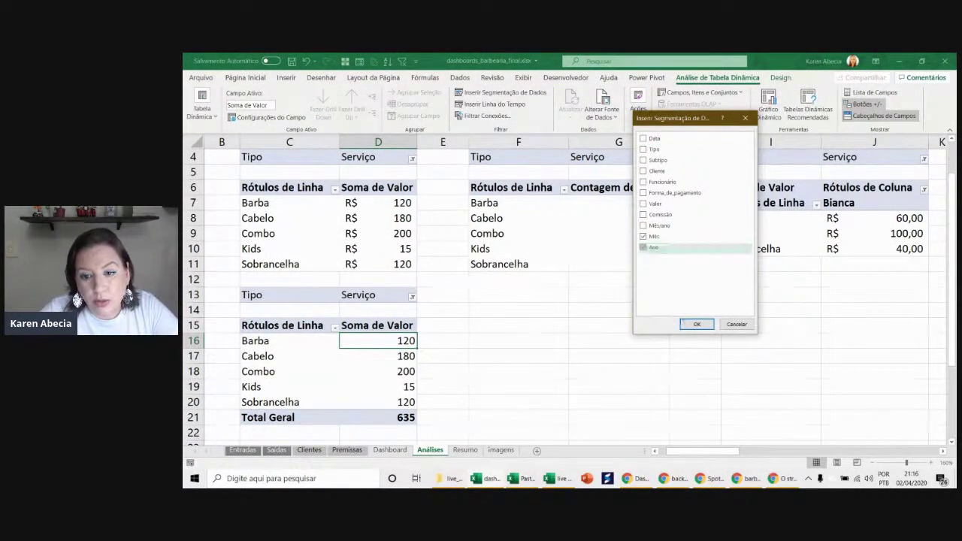
left_click(696, 326)
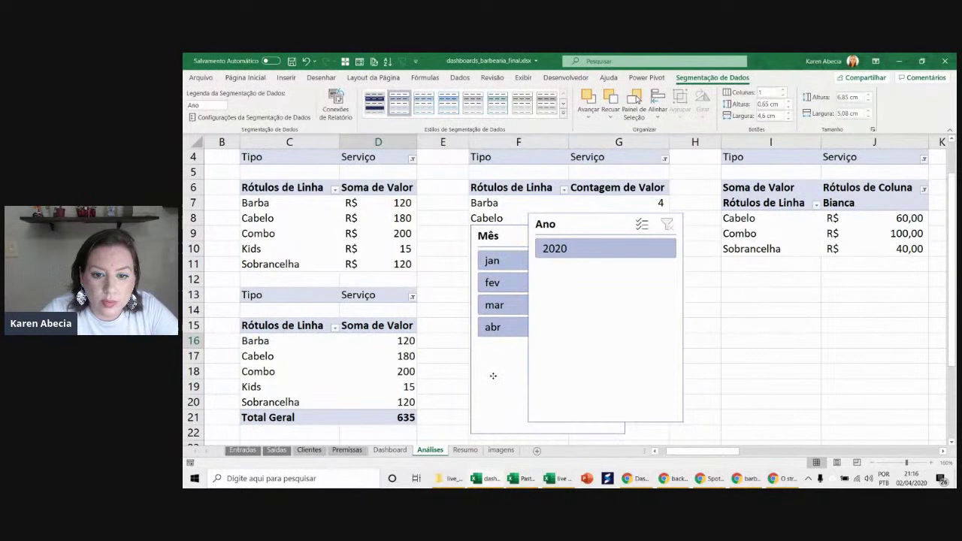
left_click_drag(659, 314, 758, 389)
left_click_drag(532, 269, 496, 342)
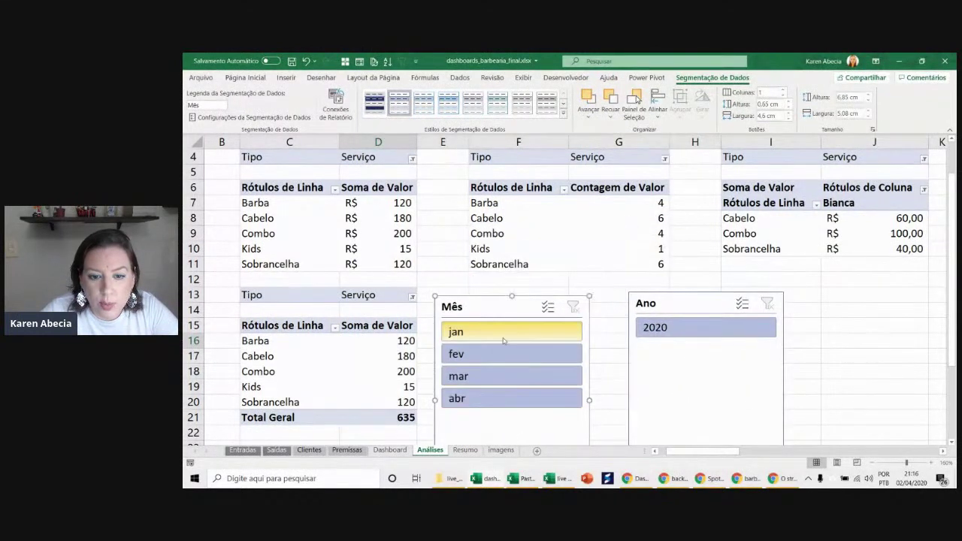
- Test the Mês slicer by filtering several months, ending on jan
left_click(496, 334)
left_click(496, 354)
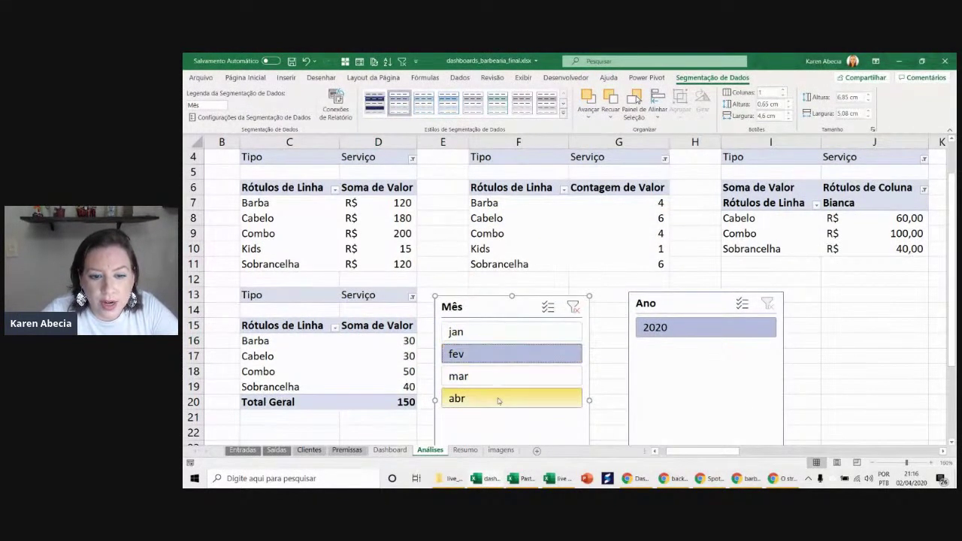
left_click(496, 377)
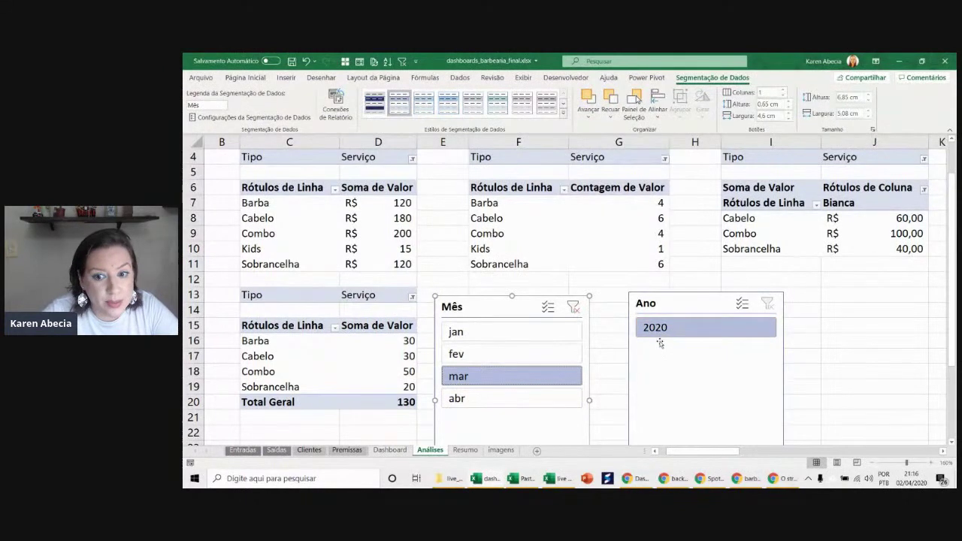
left_click(535, 354)
left_click(529, 333)
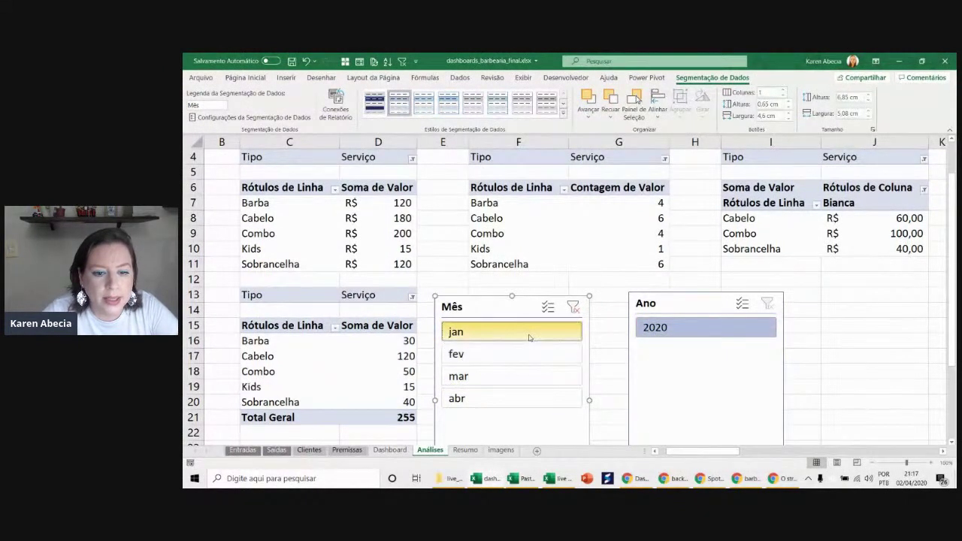
- Delete the Mês and Ano slicers and the lower pivot table C13:D21
key("Delete")
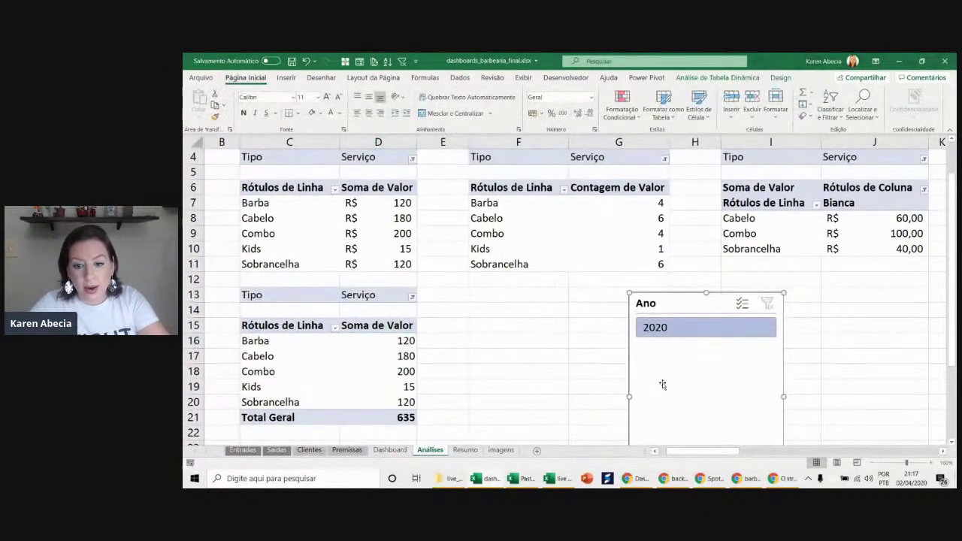
left_click_drag(289, 294, 406, 417)
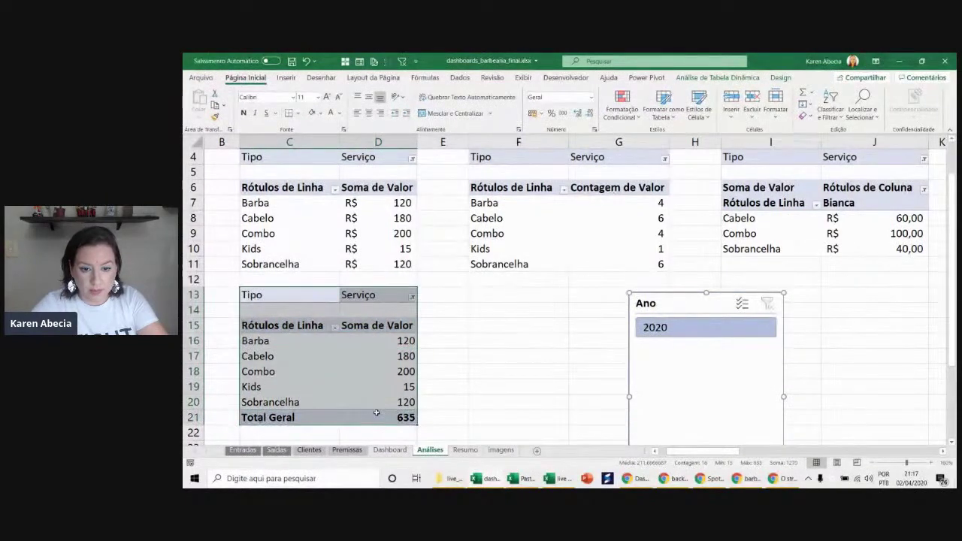
key("Delete")
left_click(366, 249)
scroll(439, 378, "up", 1)
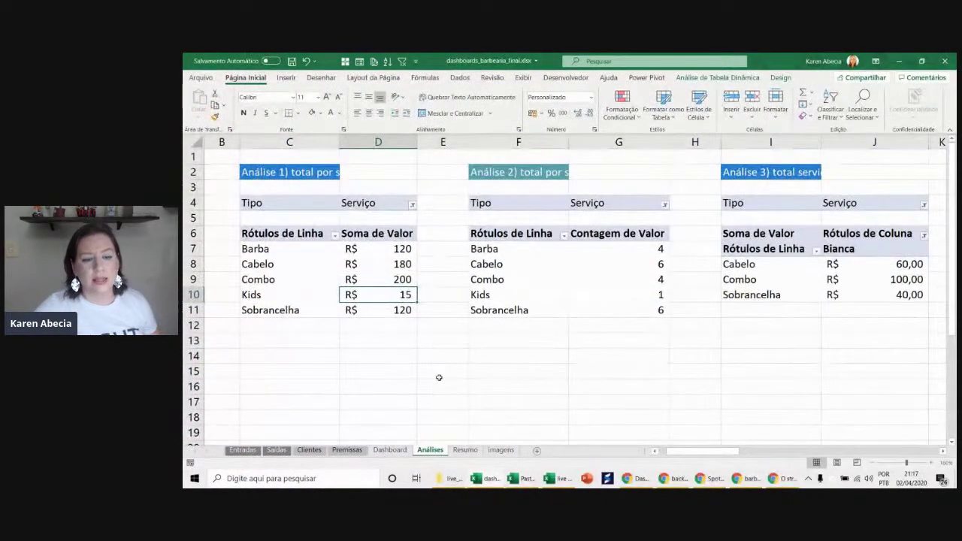
- Widen column C so the Análise 1 title fits
double_click(340, 142)
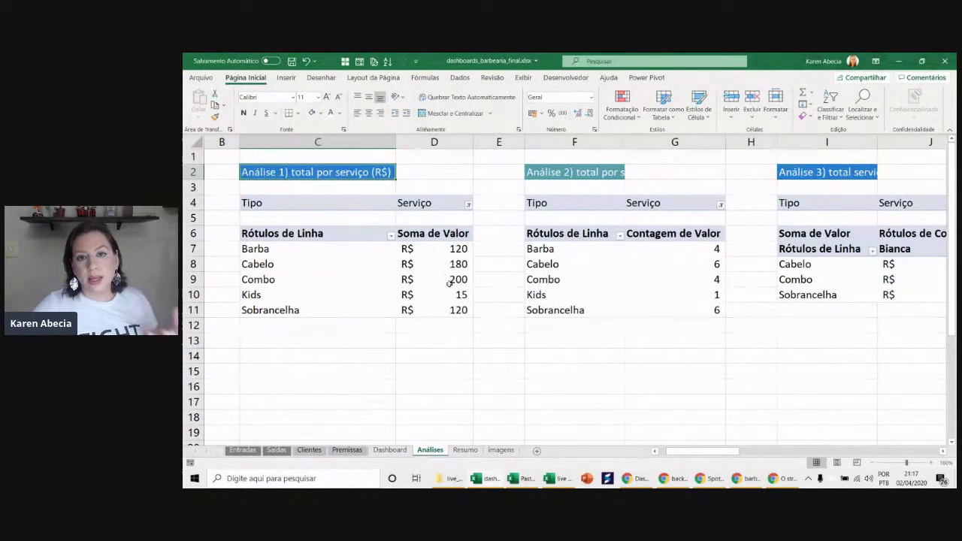
left_click(481, 346)
left_click(500, 371)
left_click(349, 352)
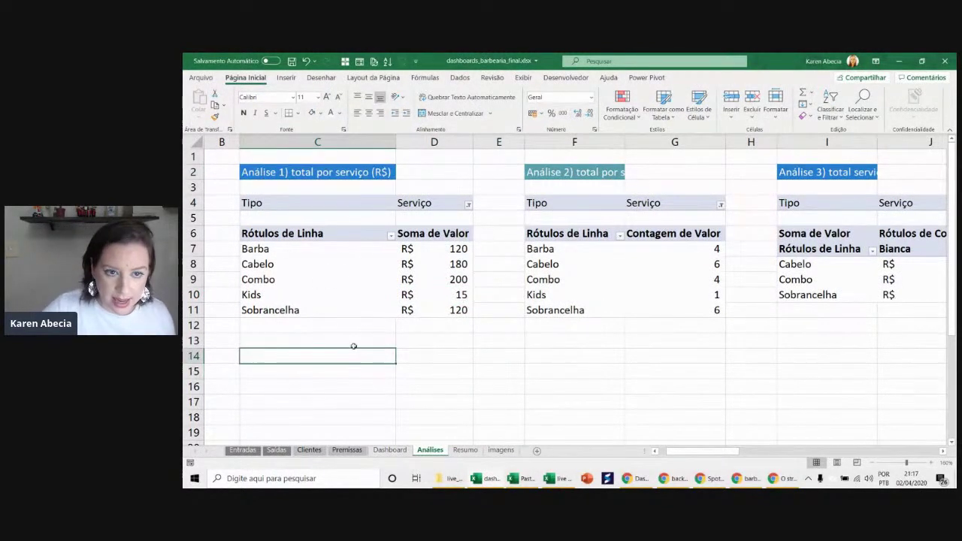
left_click(338, 173)
- Look over the Dashboard and Premissas sheets, then return to Análises
left_click(389, 449)
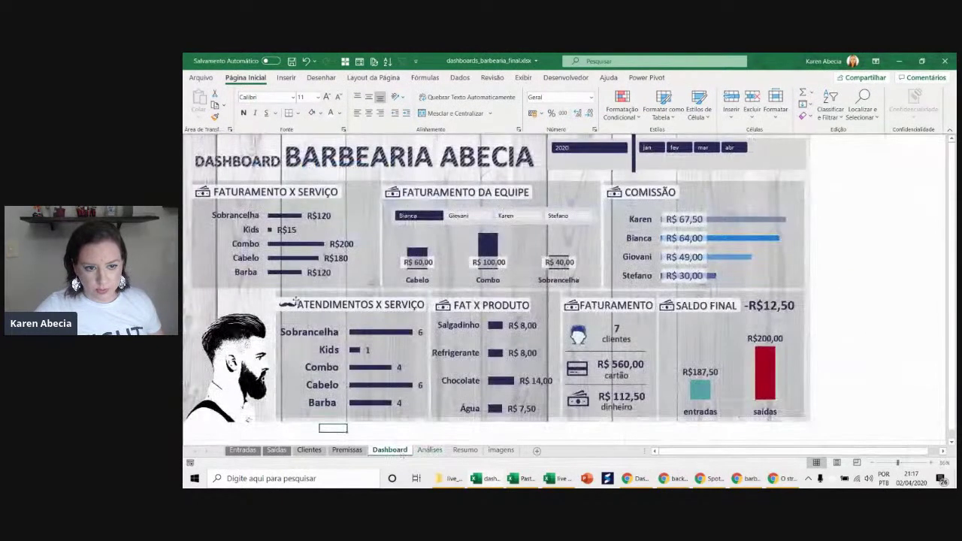
left_click(255, 222)
left_click(847, 255)
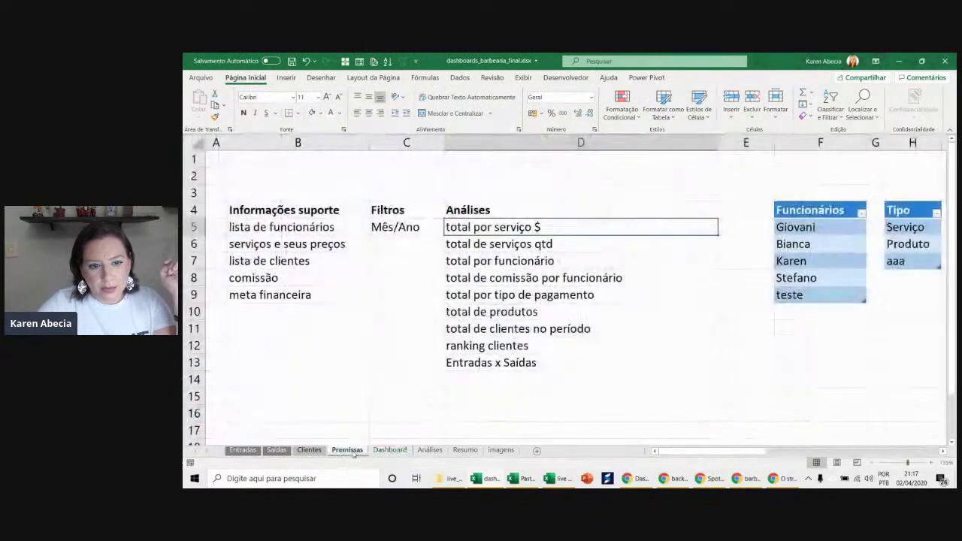
left_click(346, 449)
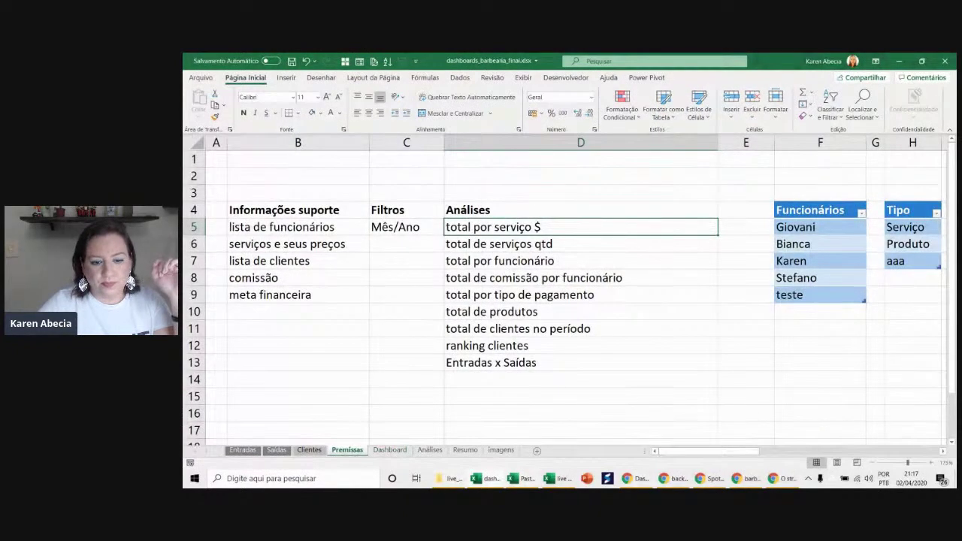
left_click(429, 449)
left_click(455, 398)
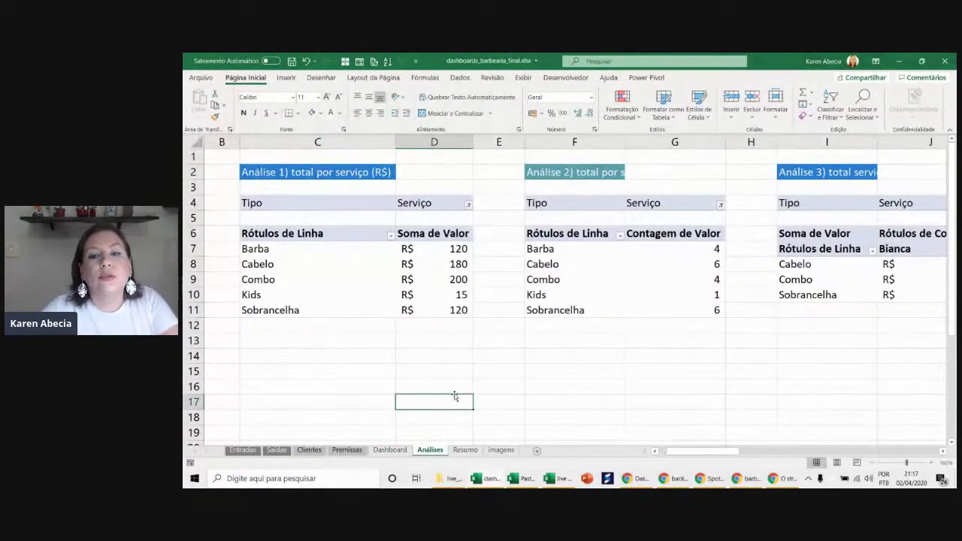
- Autofit every column on the Análises sheet to its contents
left_click(196, 142)
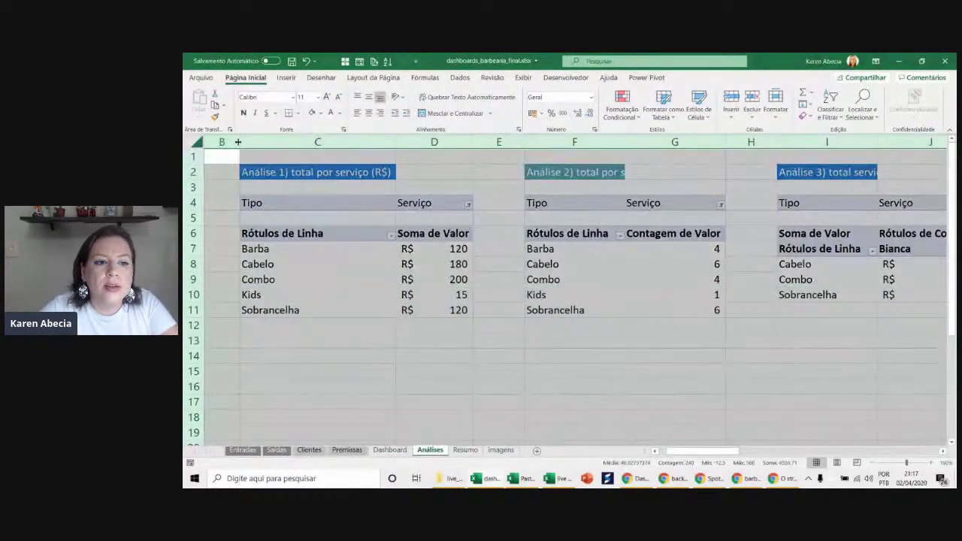
double_click(240, 143)
left_click(573, 354)
- Correct the Análise 2 title in F2 from '(qntd)' to '(qtd)'
left_click(604, 173)
double_click(660, 172)
left_click_drag(660, 172, 670, 172)
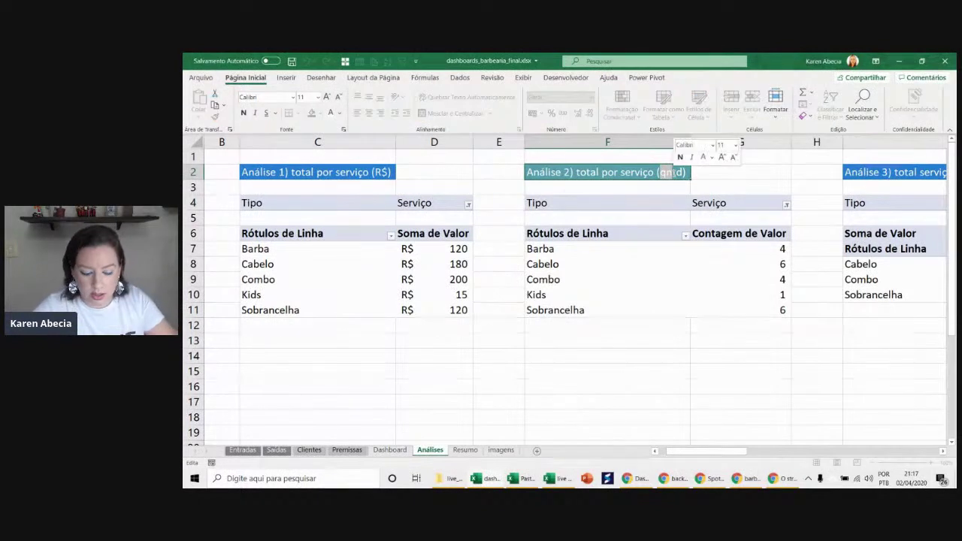
type("q")
key("Return")
left_click(644, 368)
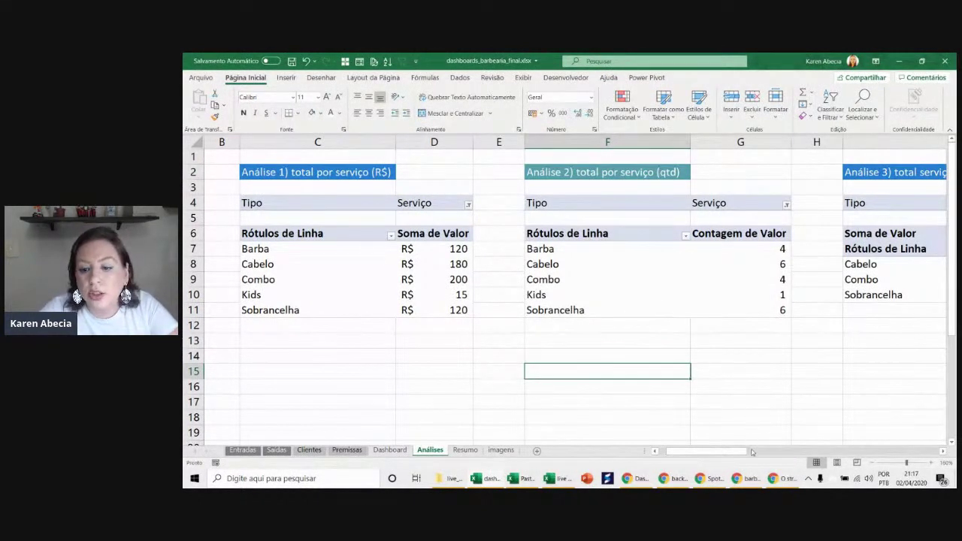
left_click_drag(750, 451, 784, 450)
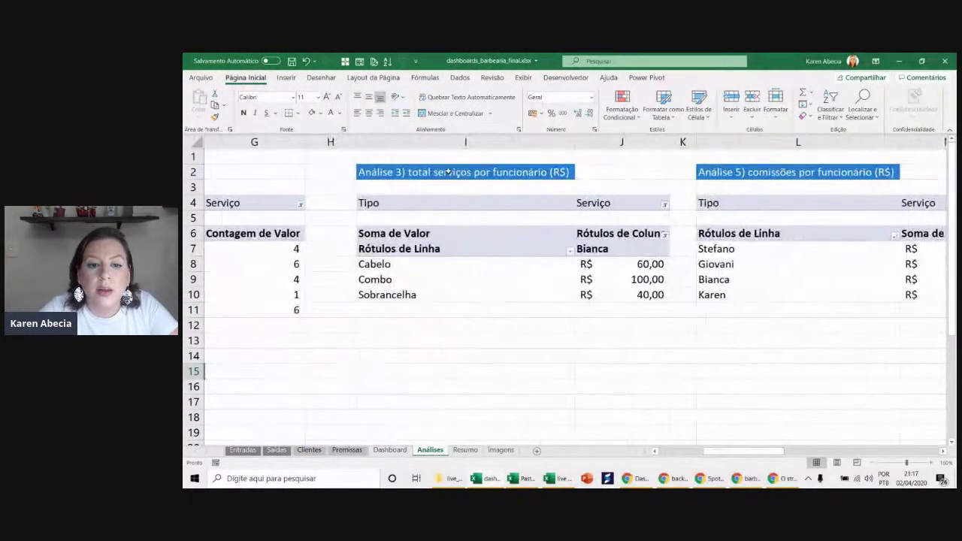
right_click(612, 282)
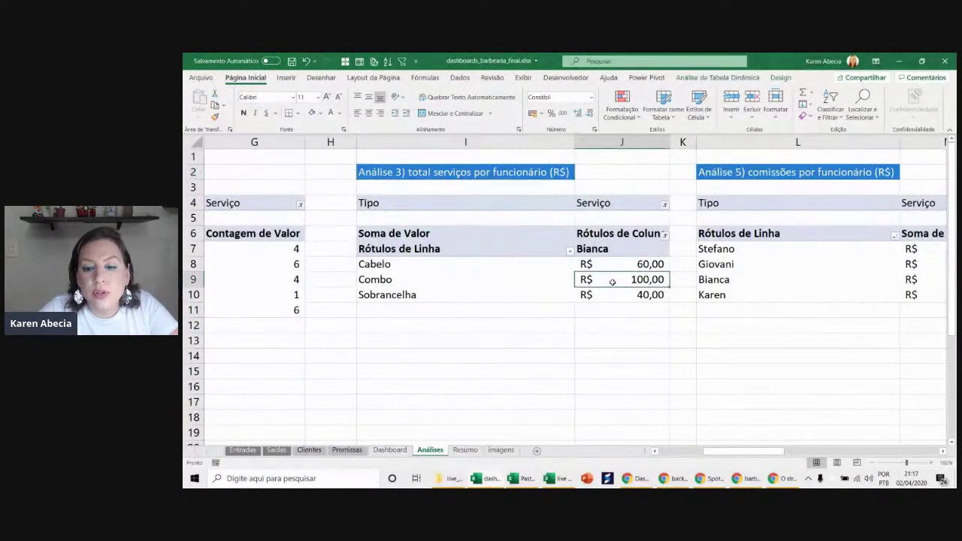
left_click(648, 457)
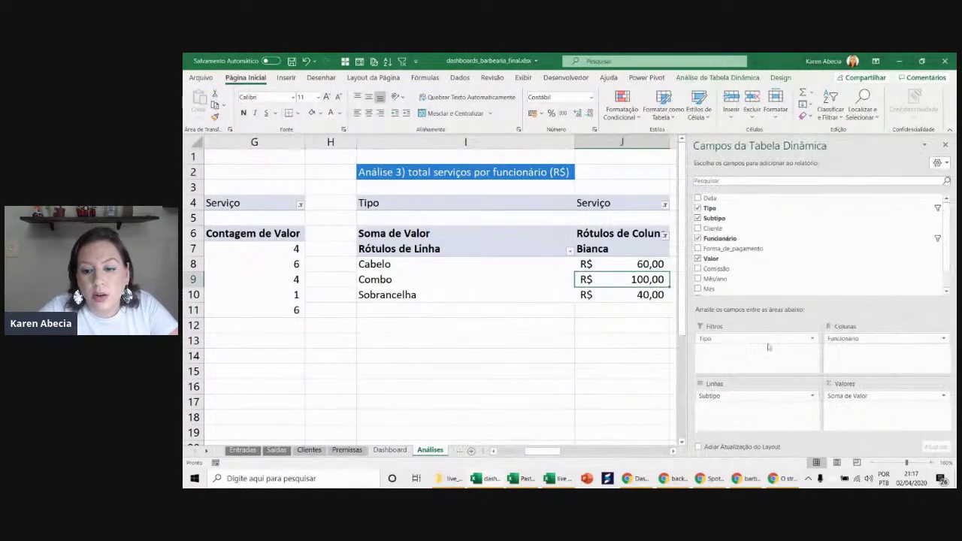
left_click(946, 145)
left_click(643, 338)
left_click(645, 321)
left_click_drag(716, 454, 724, 455)
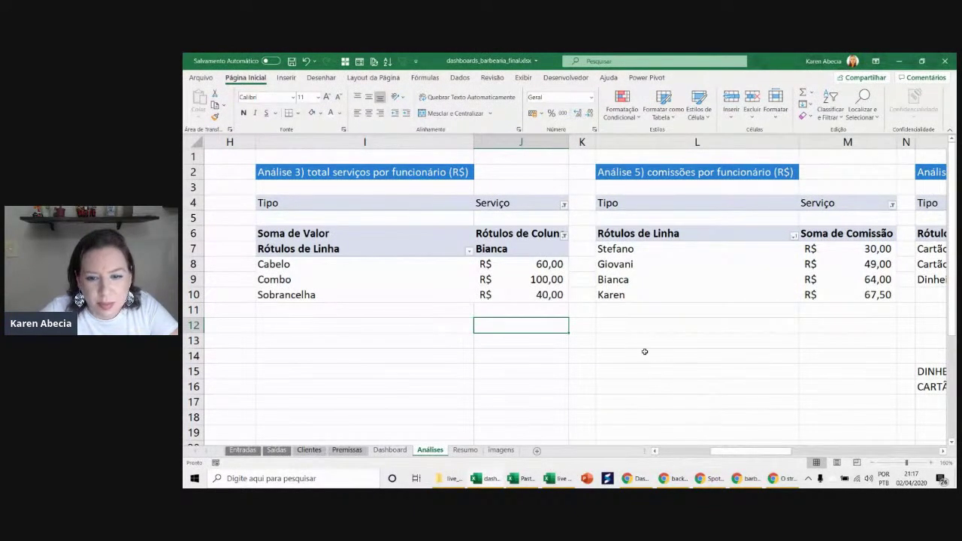
left_click(584, 322)
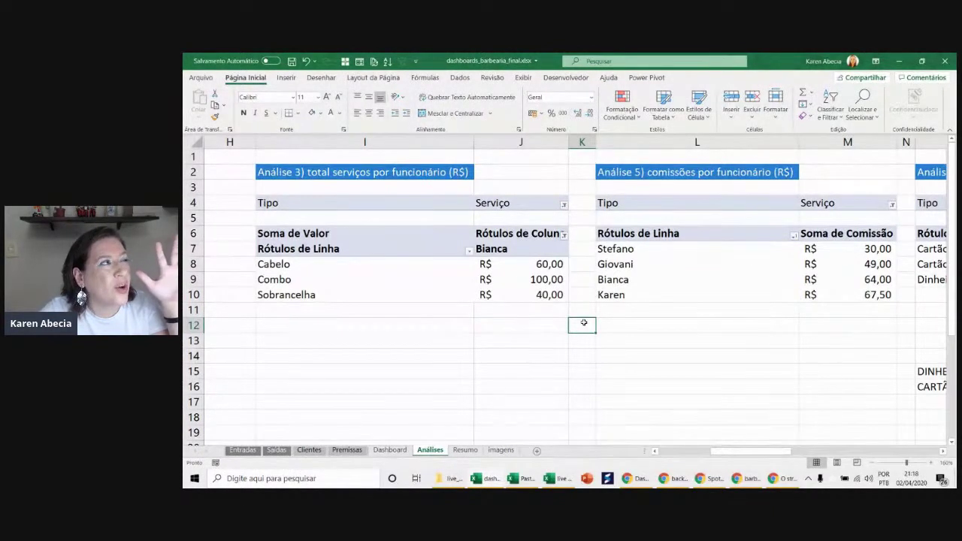
key("Up")
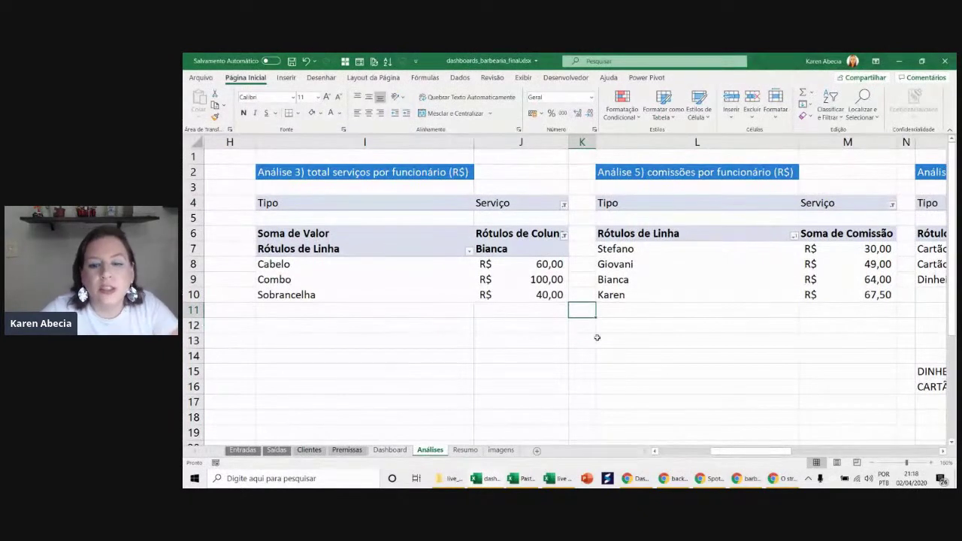
left_click_drag(724, 453, 739, 458)
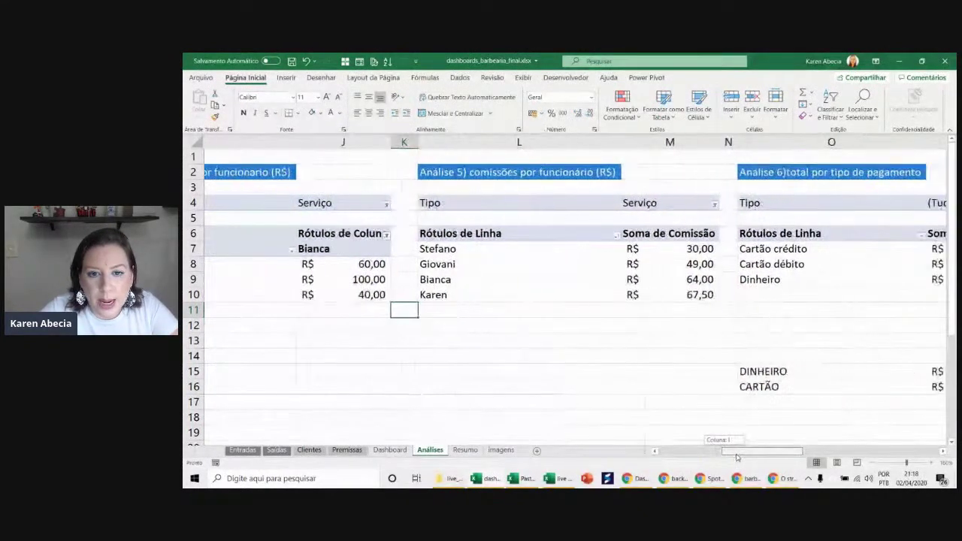
mouse_move(739, 458)
left_mouse_down()
mouse_move(805, 446)
mouse_move(669, 452)
left_mouse_up()
left_click(504, 295)
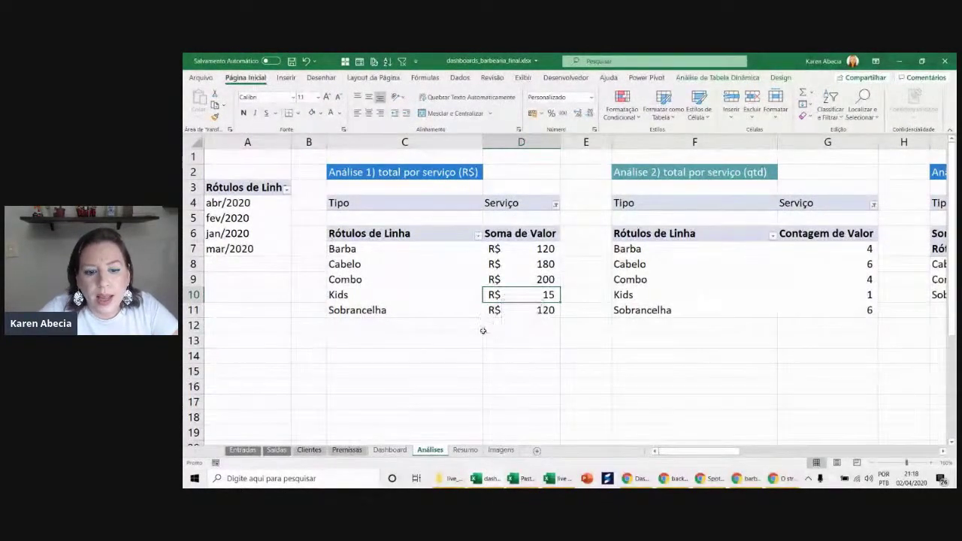
- Switch to the Dashboard and inspect the 2020 year and month slicers
left_click(389, 449)
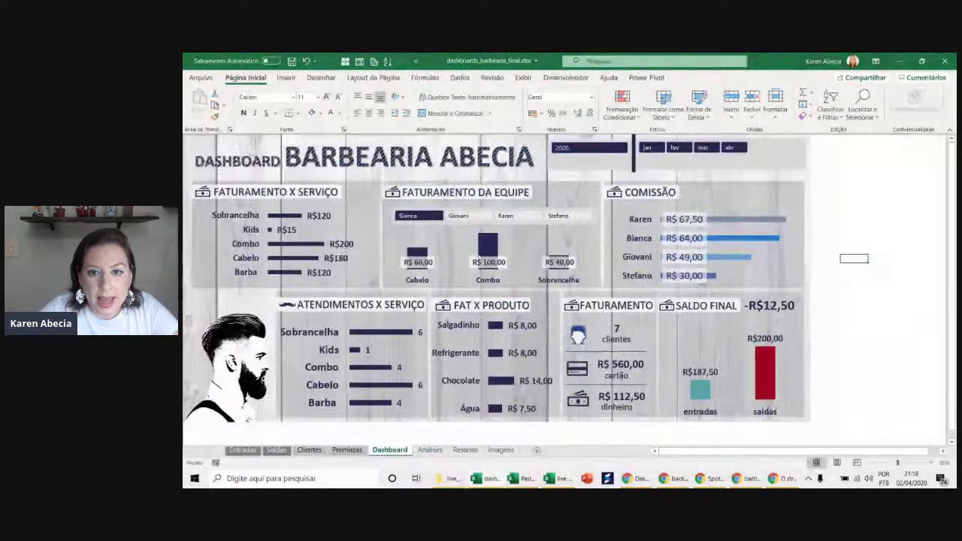
left_click(568, 169)
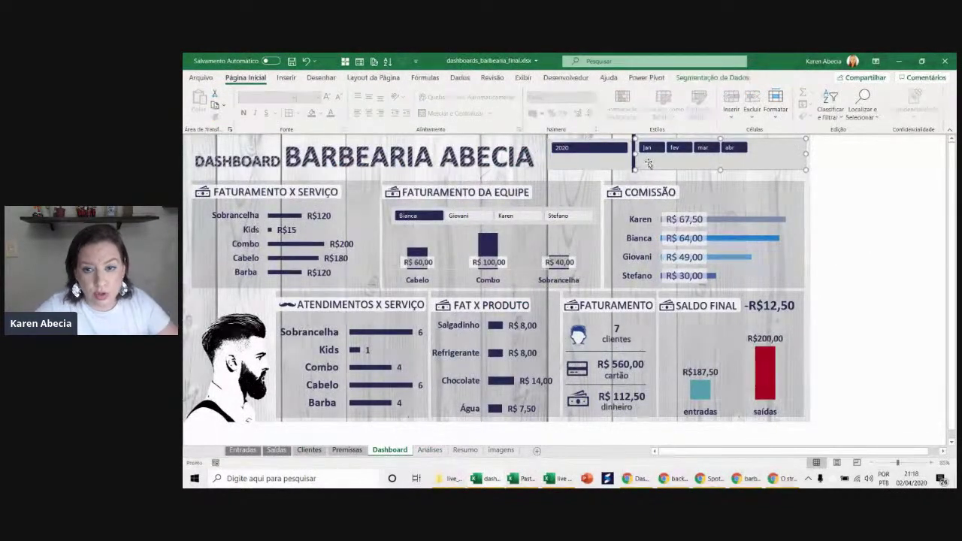
left_click(654, 166)
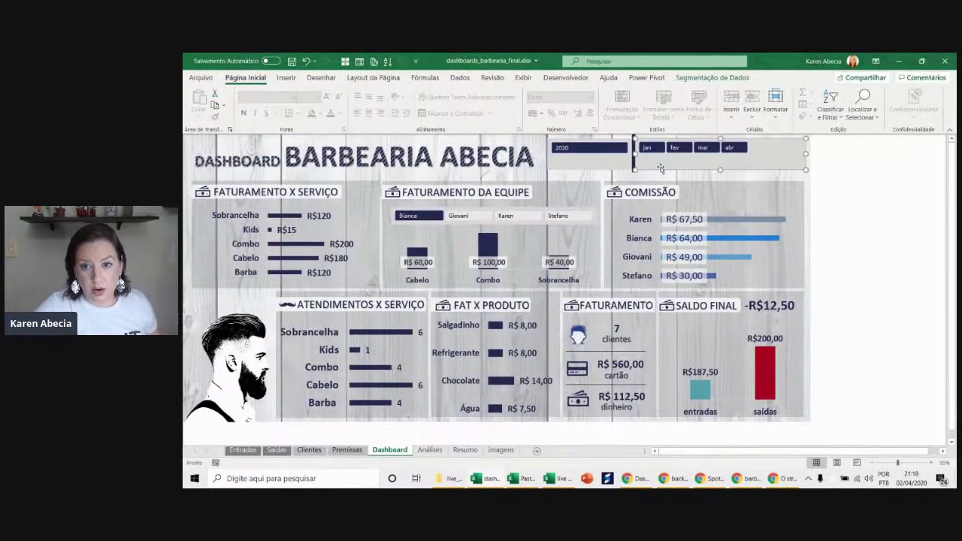
left_click(838, 196)
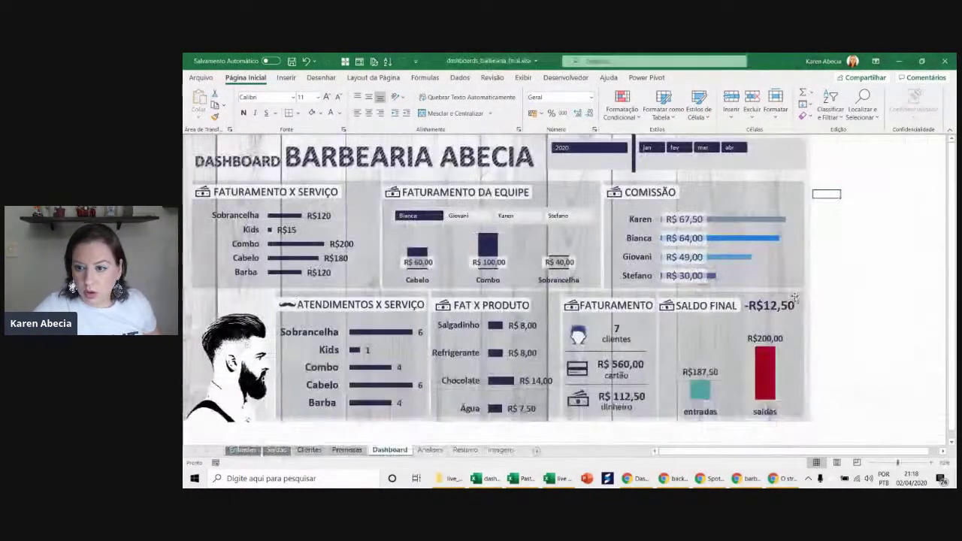
- Zoom in on the dashboard and bring up the month slicer's shortcut options
scroll(870, 297, "down", 1, "ctrl")
scroll(869, 297, "up", 1, "ctrl")
scroll(869, 297, "up", 2, "ctrl")
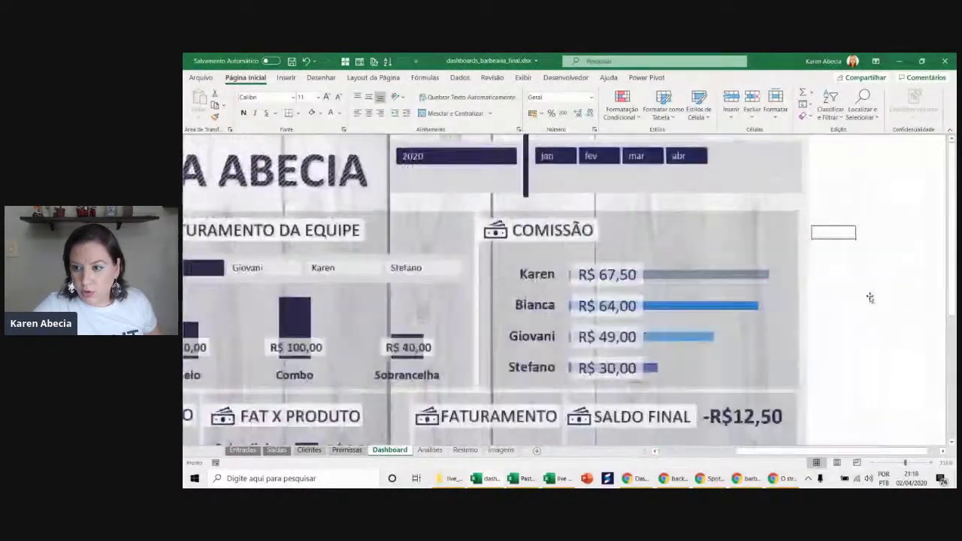
scroll(901, 338, "up", 1, "ctrl")
scroll(902, 339, "up", 1, "ctrl")
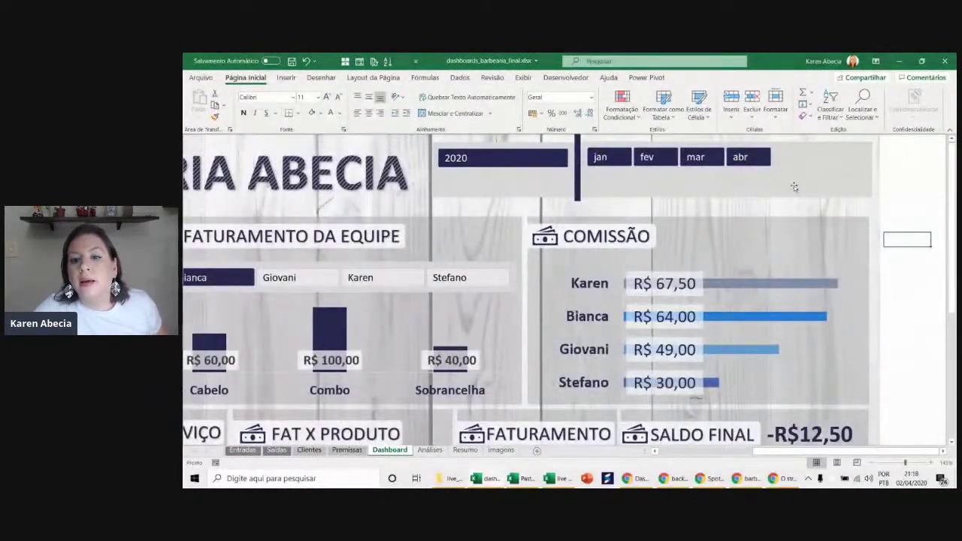
left_click(685, 187)
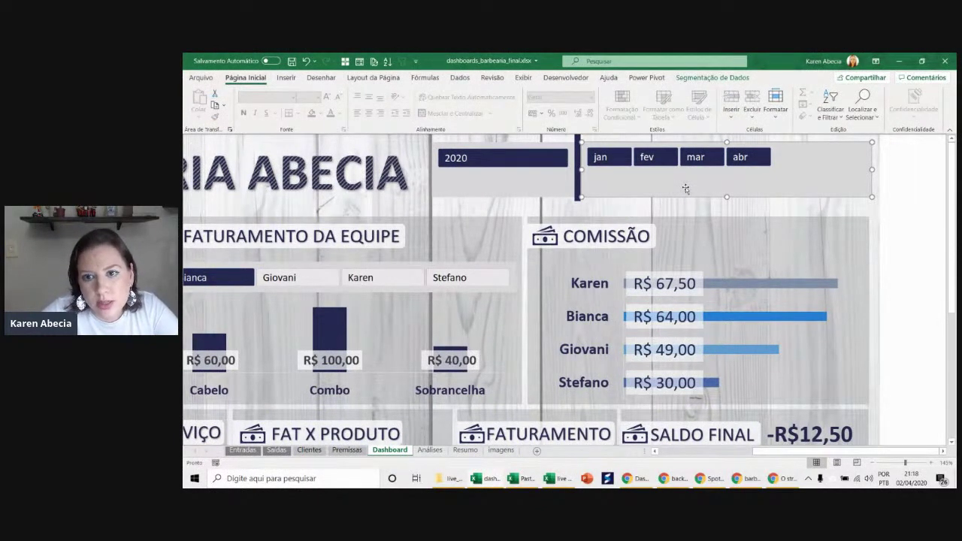
right_click(685, 189)
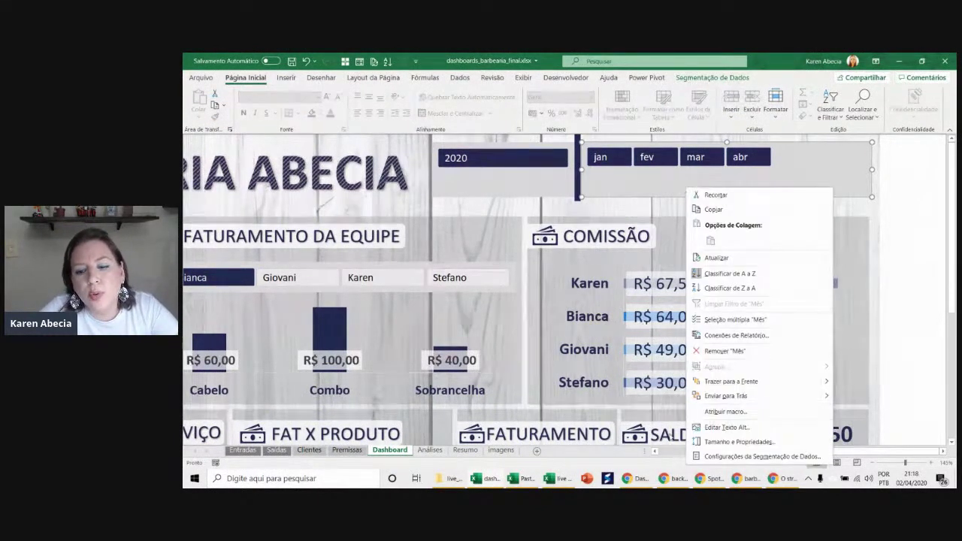
- Toggle the month slicer's header display and apply the custom slicer style
left_click(699, 457)
left_click(591, 375)
left_click(777, 454)
left_click(712, 78)
left_click(563, 113)
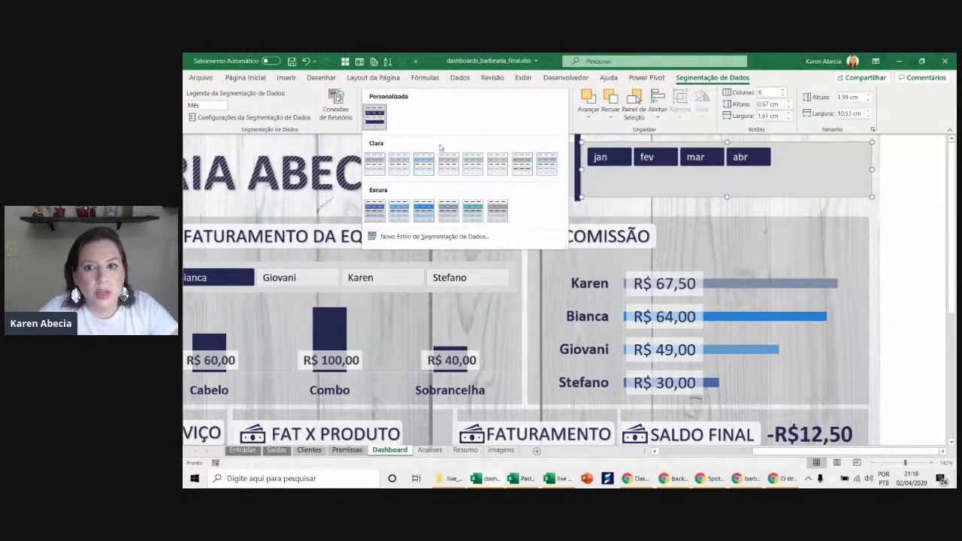
left_click(381, 122)
left_click(910, 202)
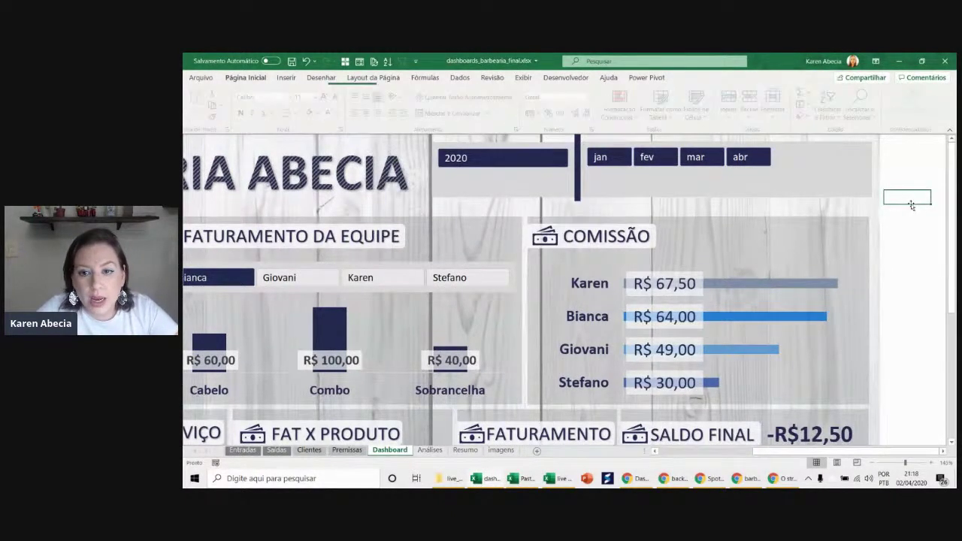
left_click(612, 193)
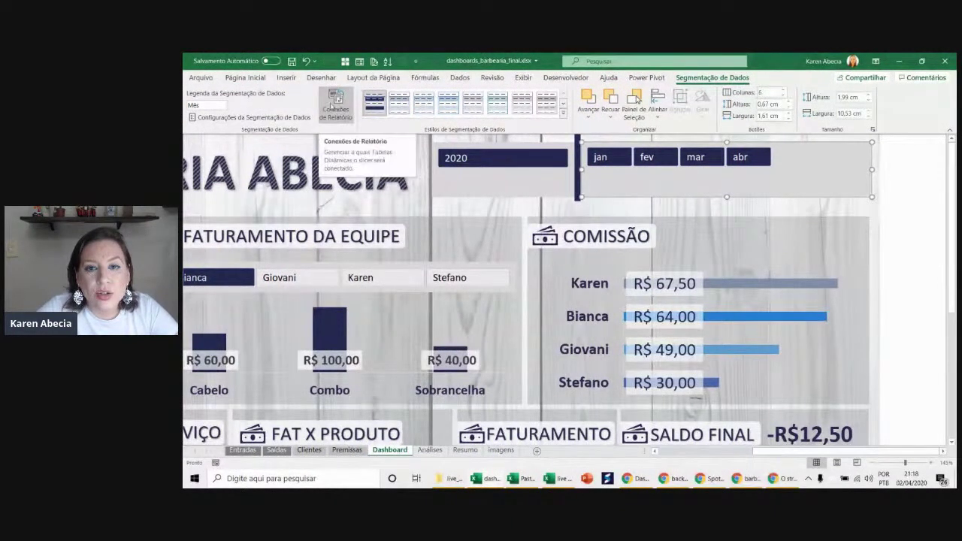
- Connect the month slicer to all the Análises pivot tables
left_click(331, 107)
left_click_drag(621, 181, 432, 184)
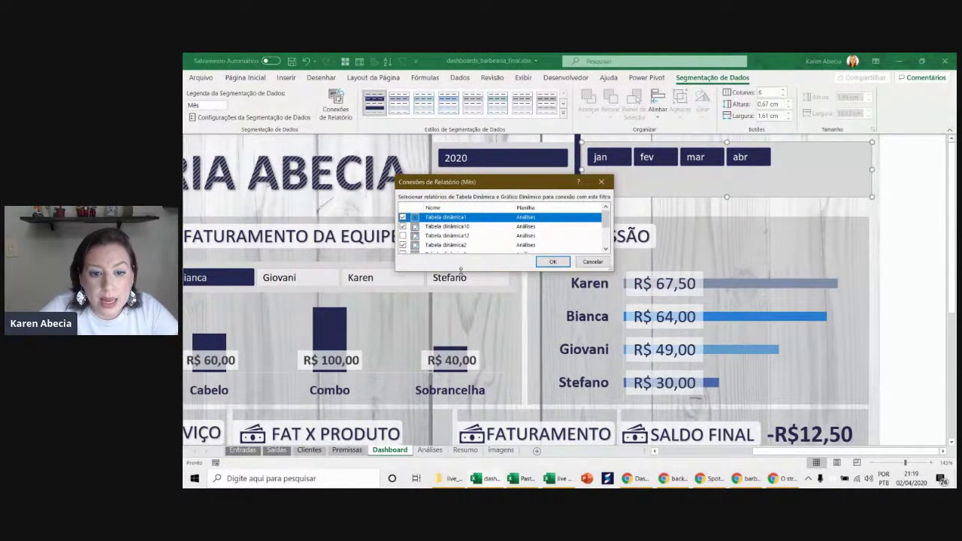
left_click_drag(461, 270, 442, 387)
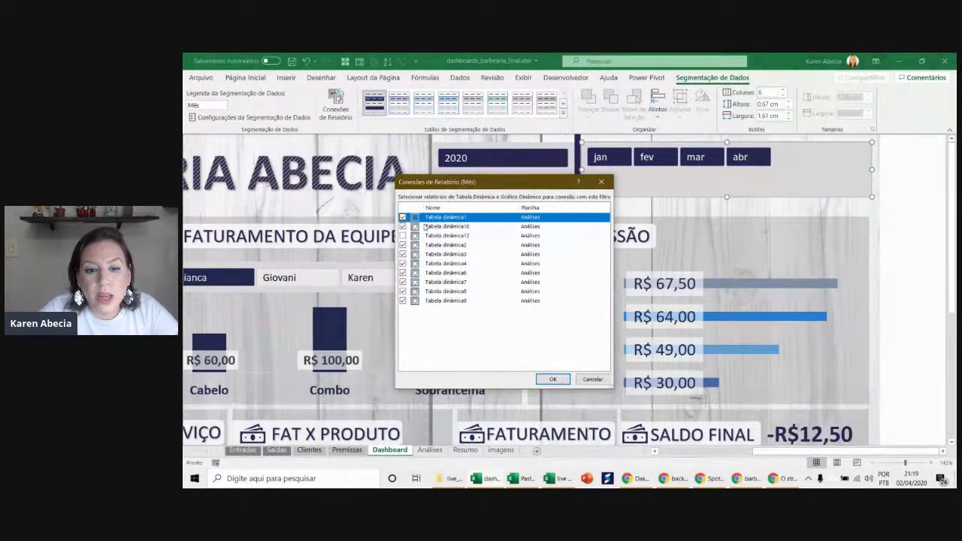
left_click(553, 379)
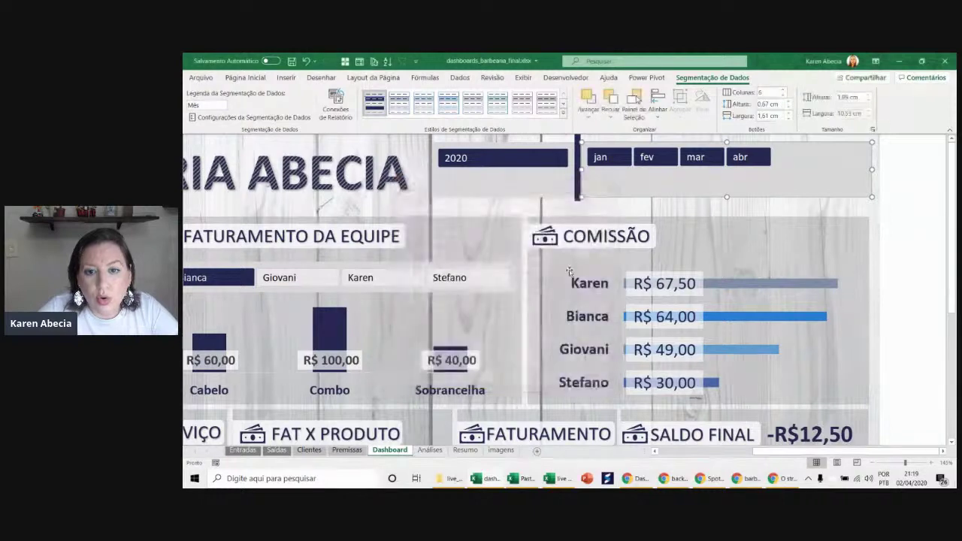
left_click(905, 218)
- Filter the dashboard to jan and switch to the Análises sheet
left_click(609, 161)
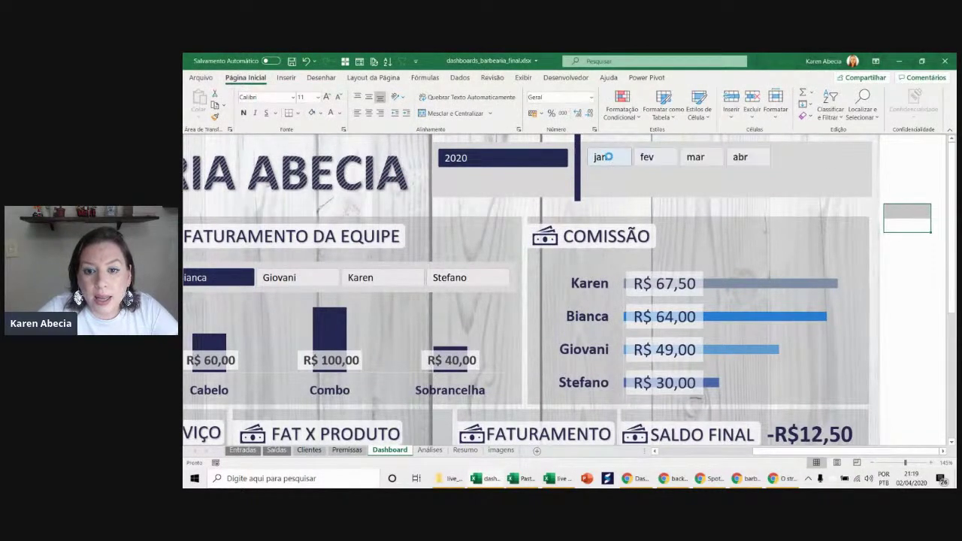
left_click(430, 450)
mouse_move(672, 451)
left_mouse_down()
mouse_move(840, 444)
mouse_move(655, 455)
left_mouse_up()
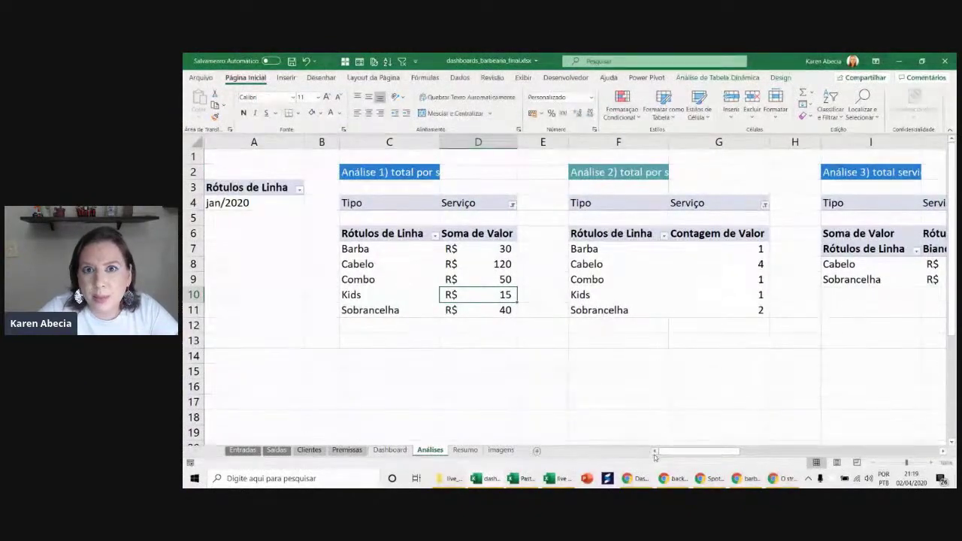
- Check the January Combo row in the service count pivot table
left_click(597, 278)
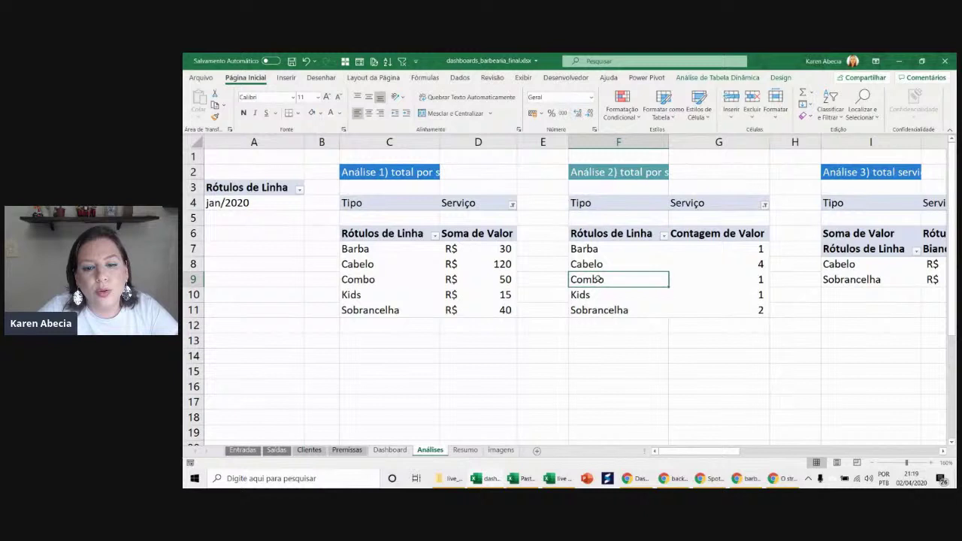
left_click(444, 280)
left_click(616, 284)
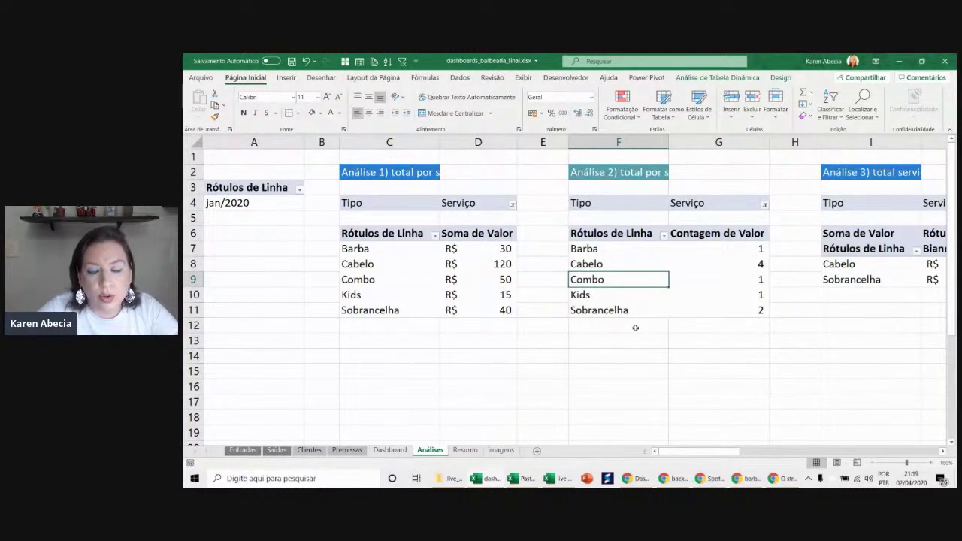
left_click(496, 280)
left_click_drag(601, 280, 722, 279)
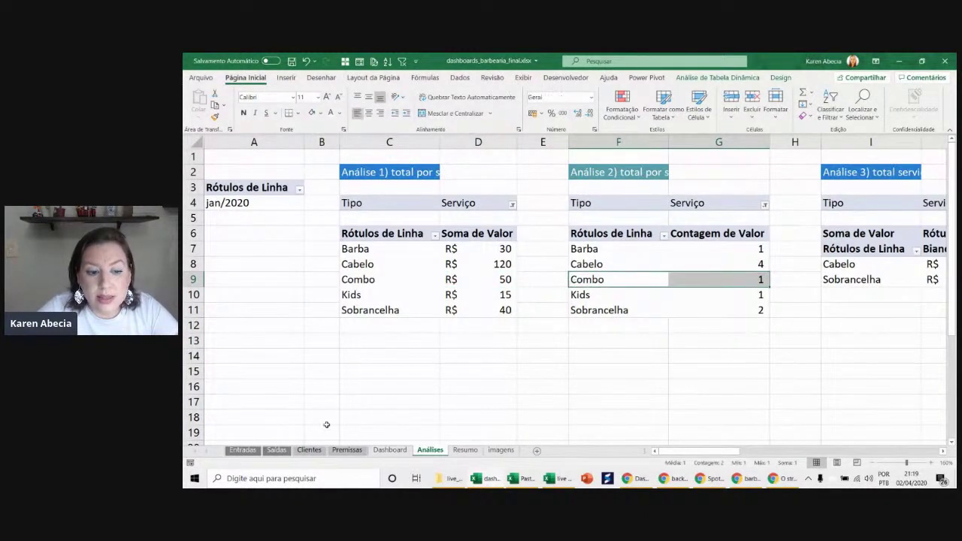
- Check the month in K17 and commission in I10 on the Entradas sheet
left_click(243, 451)
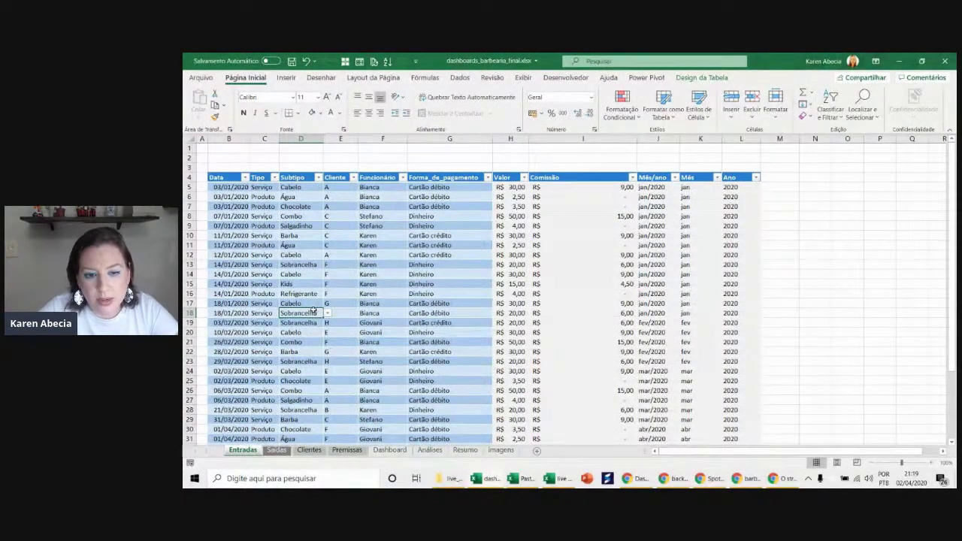
left_click(704, 307)
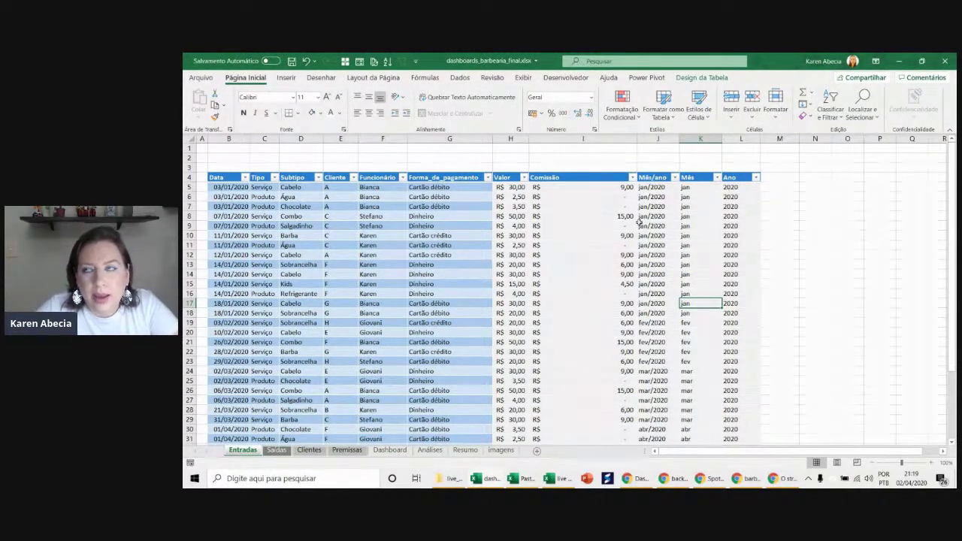
left_click(591, 237)
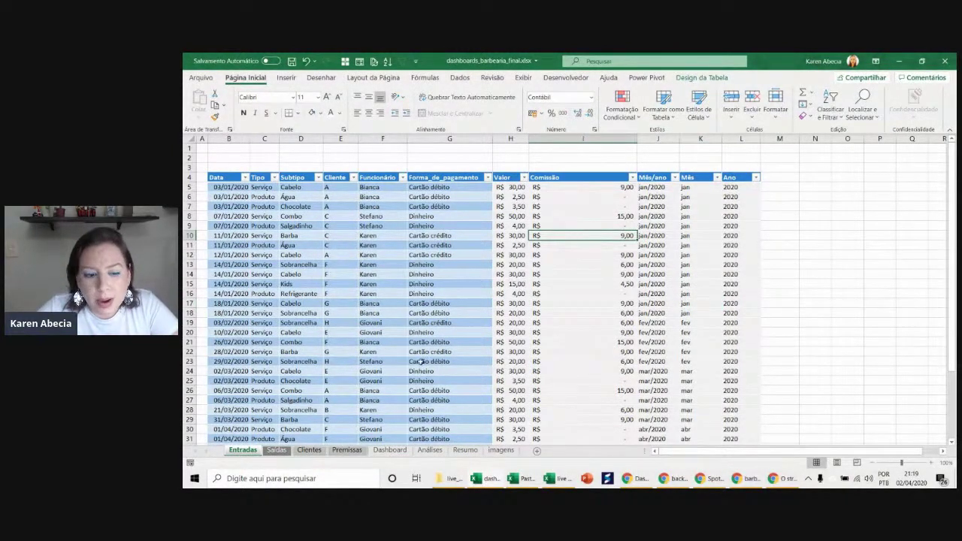
left_click(347, 450)
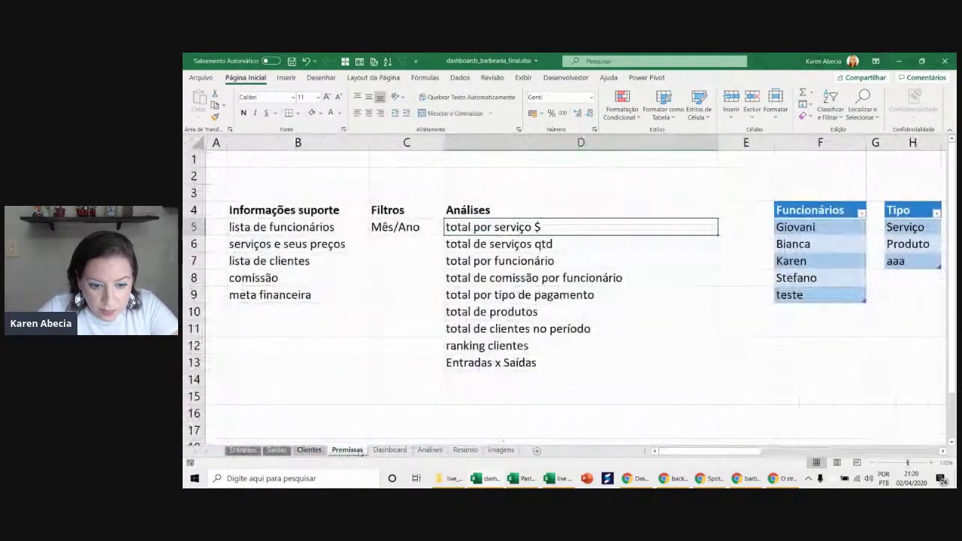
left_click(388, 451)
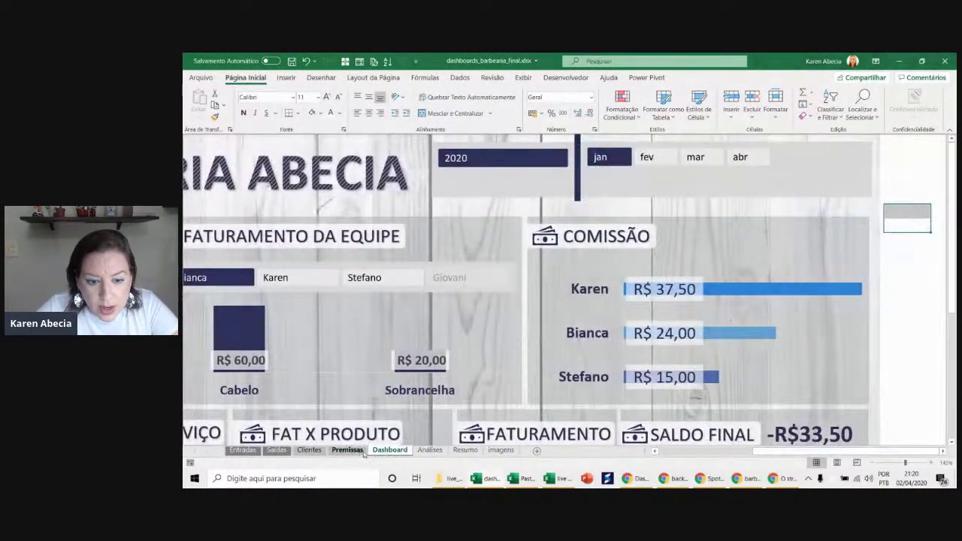
left_click(427, 451)
left_click(702, 355)
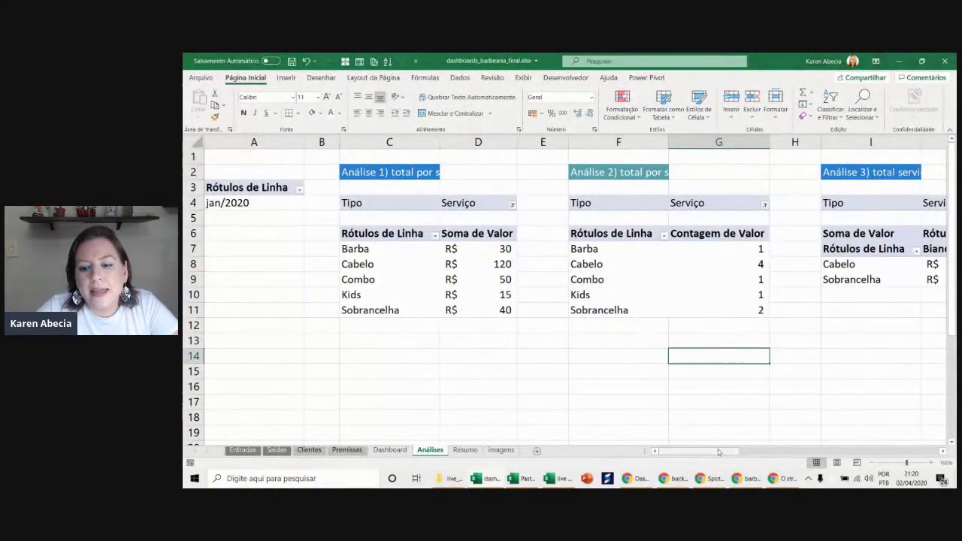
left_click_drag(699, 451, 782, 451)
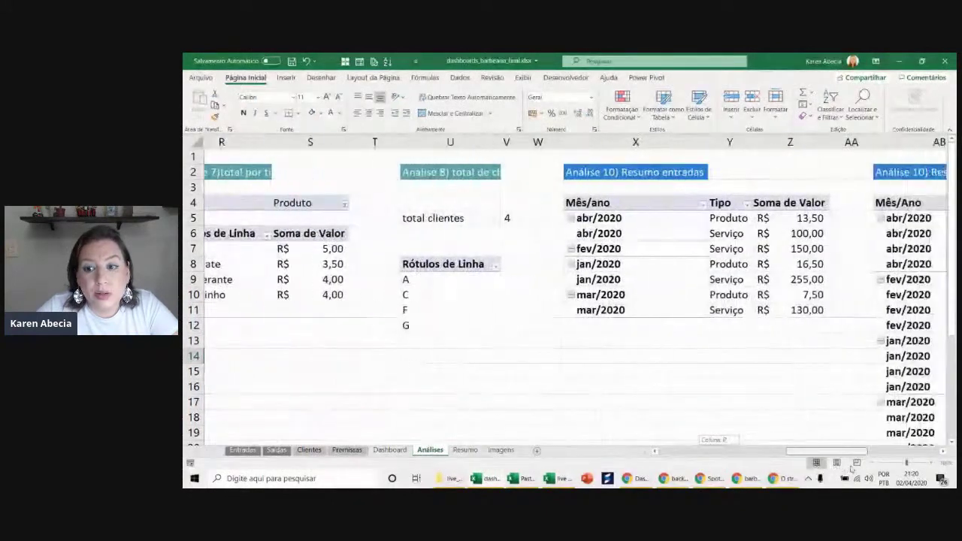
left_click_drag(807, 461, 714, 468)
left_click(474, 265)
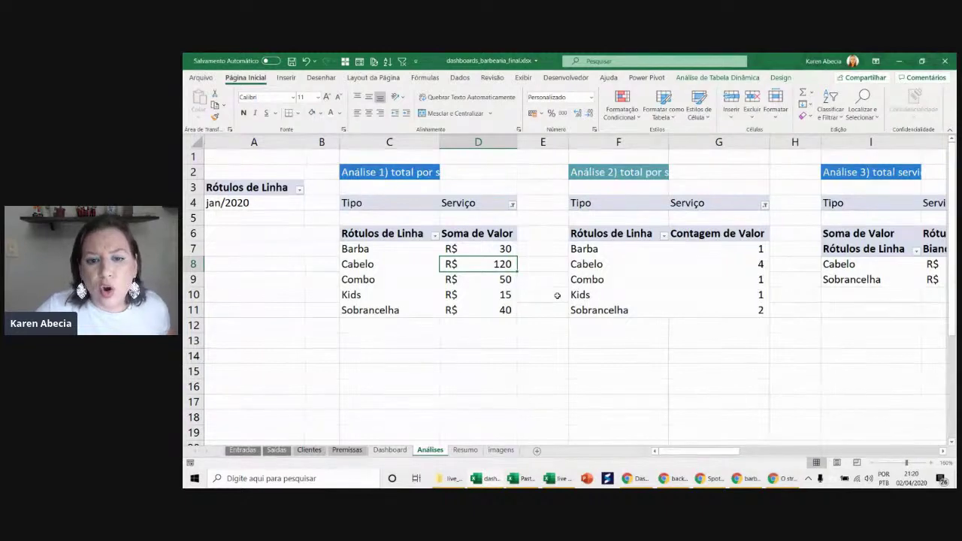
scroll(557, 295, "down", 2)
scroll(557, 295, "down", 1)
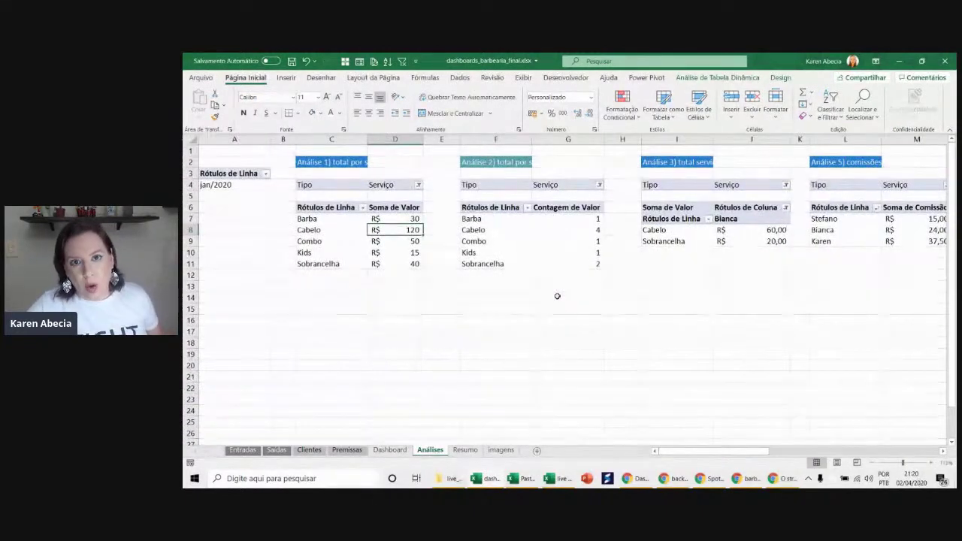
left_click(389, 450)
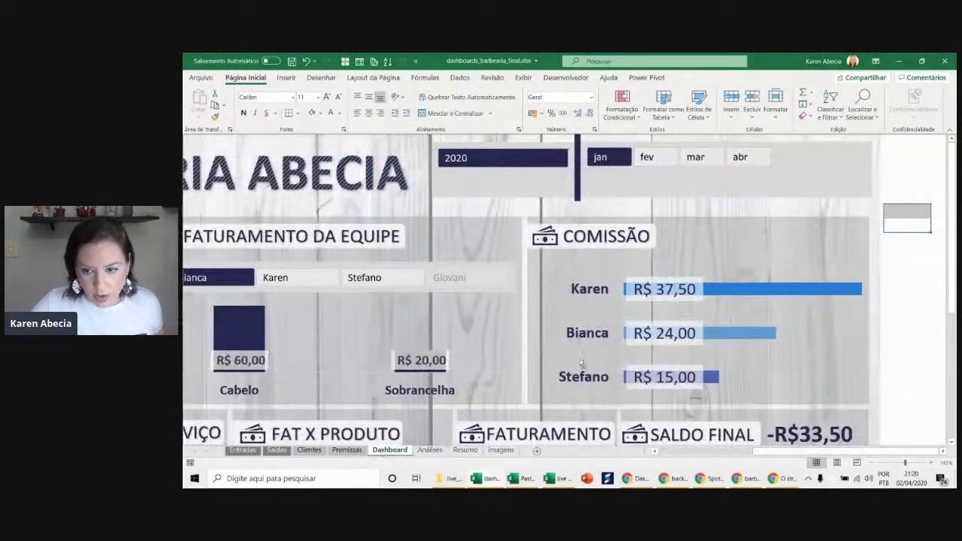
scroll(581, 363, "down", 2)
scroll(580, 363, "down", 2)
scroll(579, 361, "down", 2)
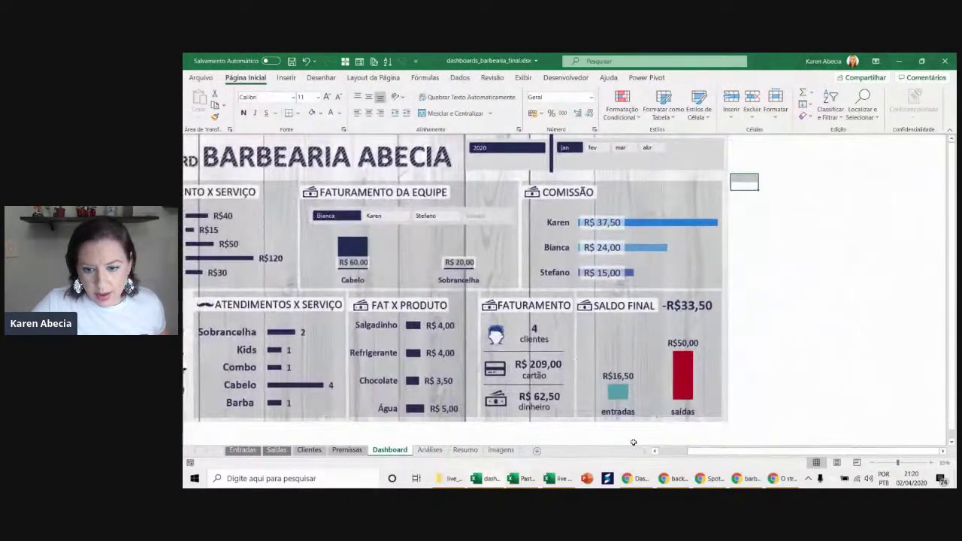
scroll(633, 442, "left", 2)
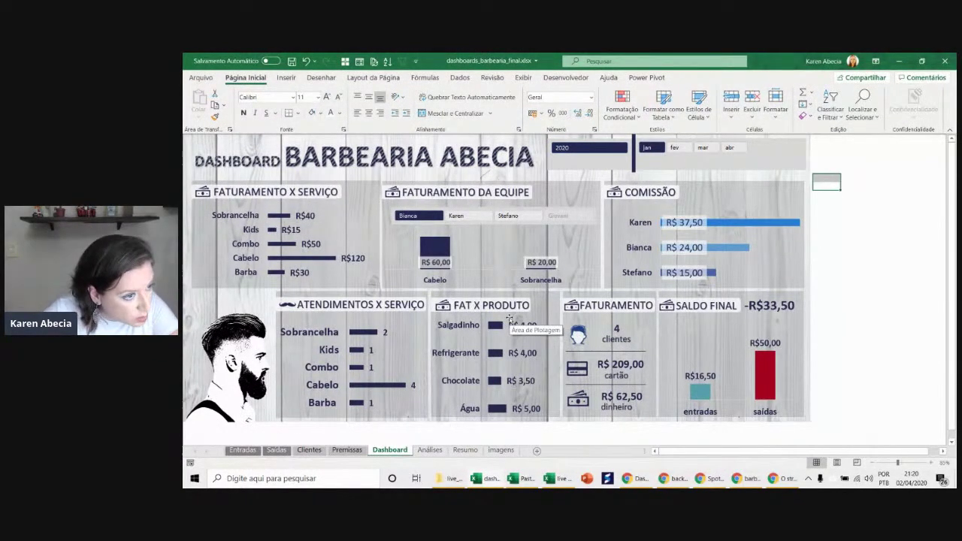
left_click(430, 449)
- Review the Dashboard and Premissas sheets, then show Análises with jan/2020 pivot tables
left_click(390, 450)
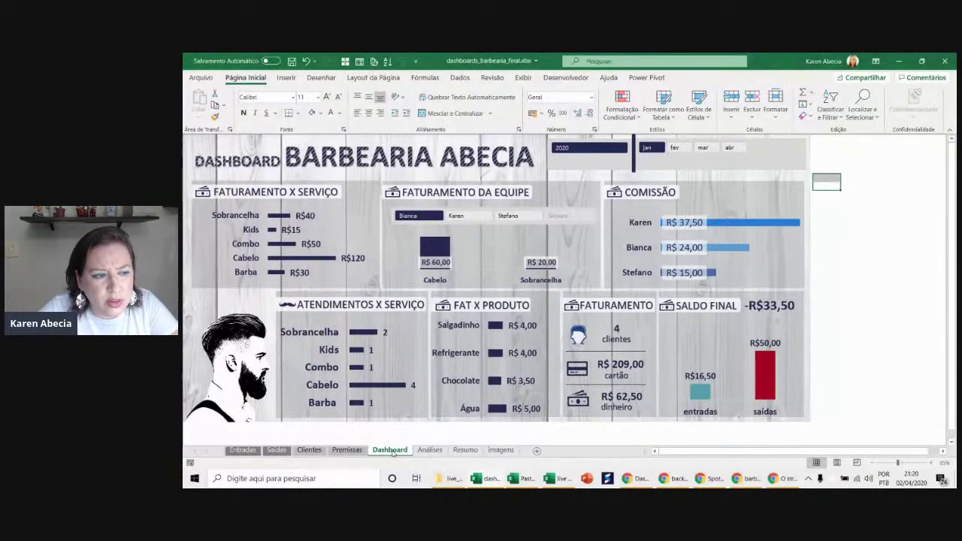
left_click(351, 451)
left_click(475, 380)
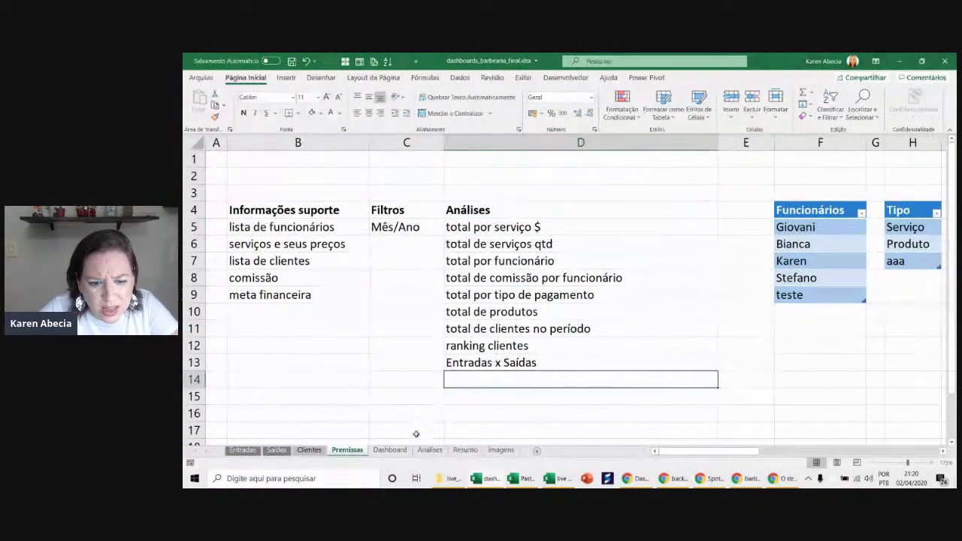
left_click(407, 451)
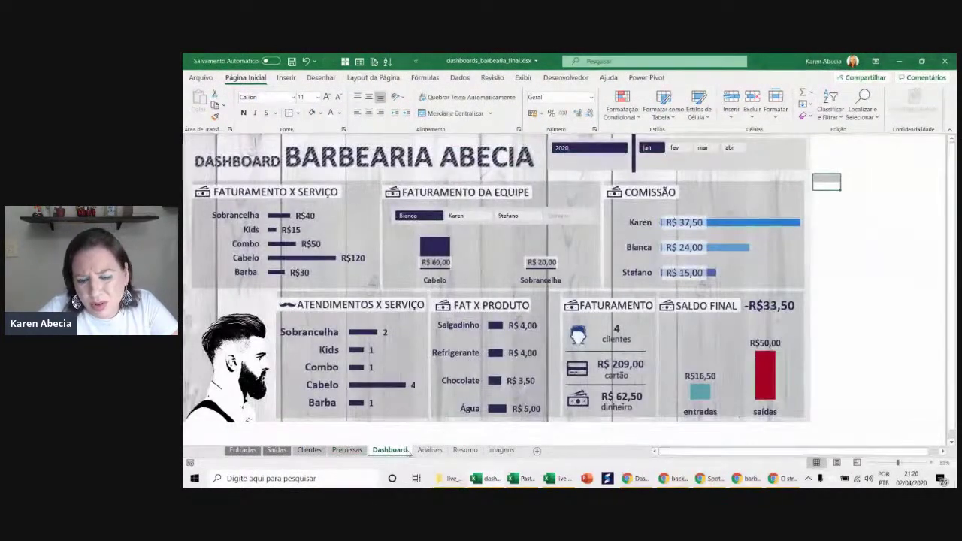
left_click(840, 193)
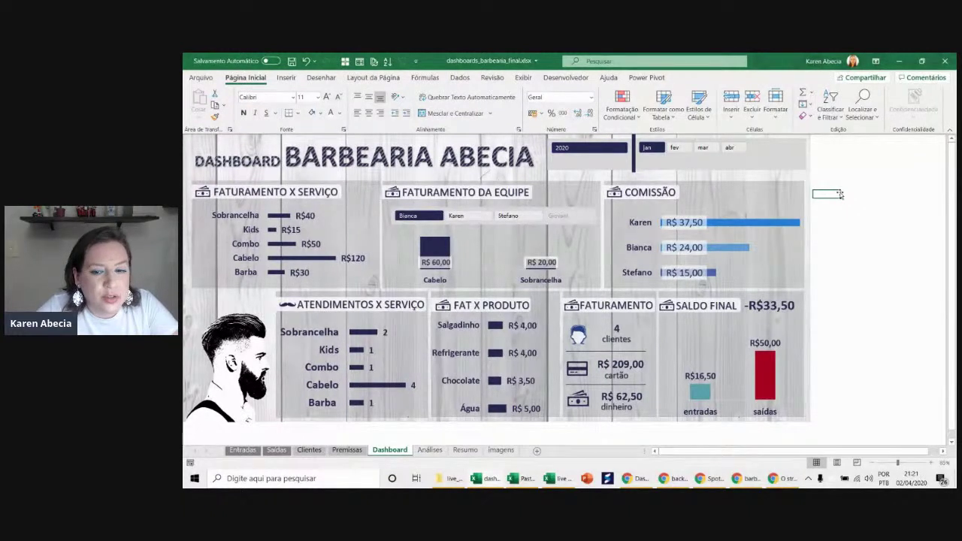
left_click(828, 161)
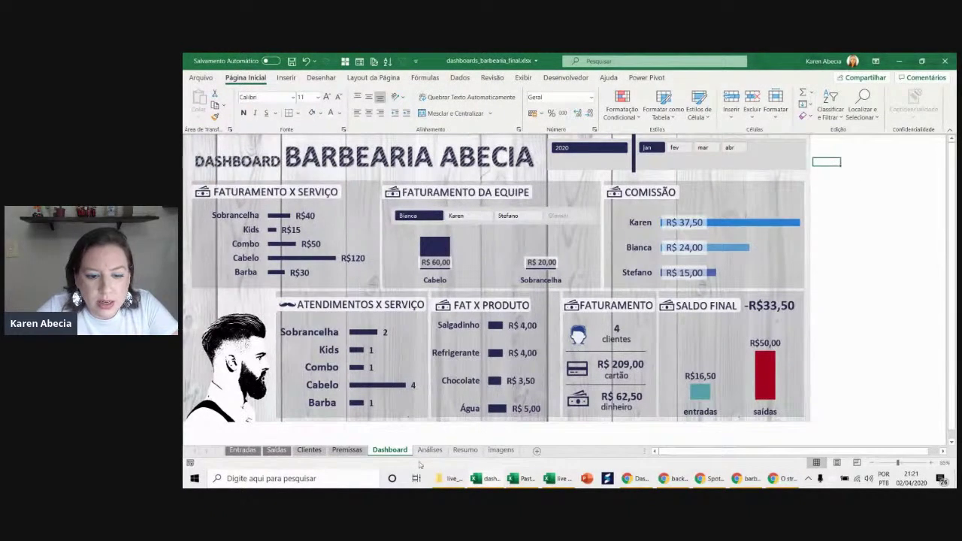
left_click(348, 451)
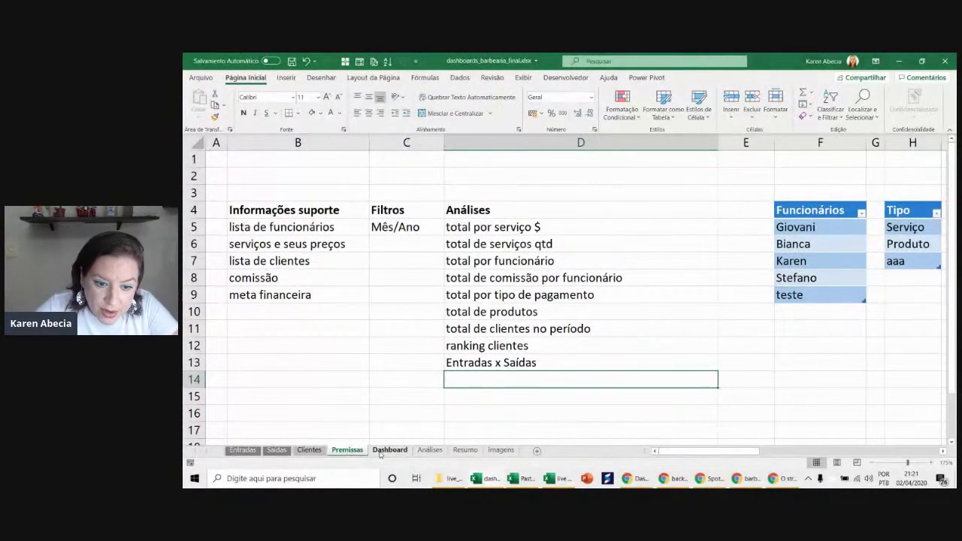
left_click(381, 451)
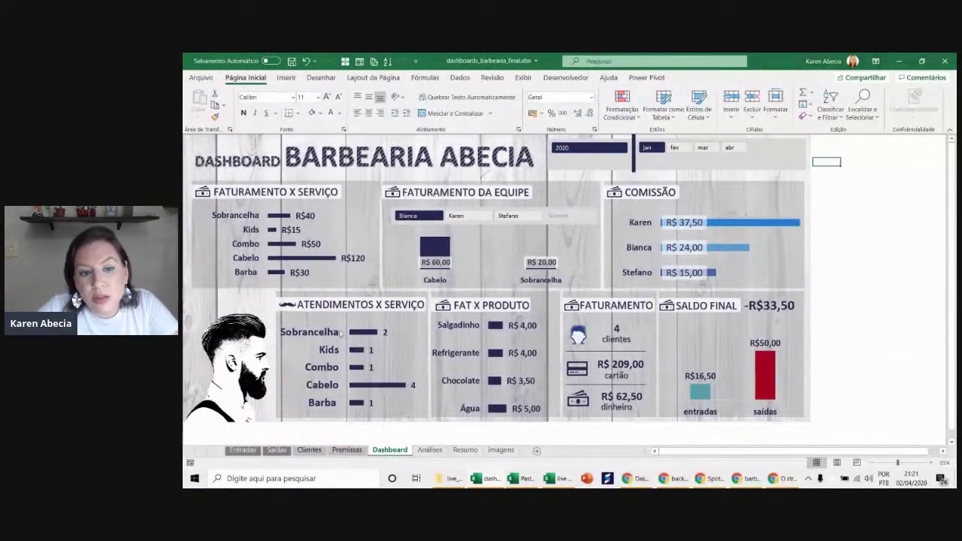
left_click(427, 451)
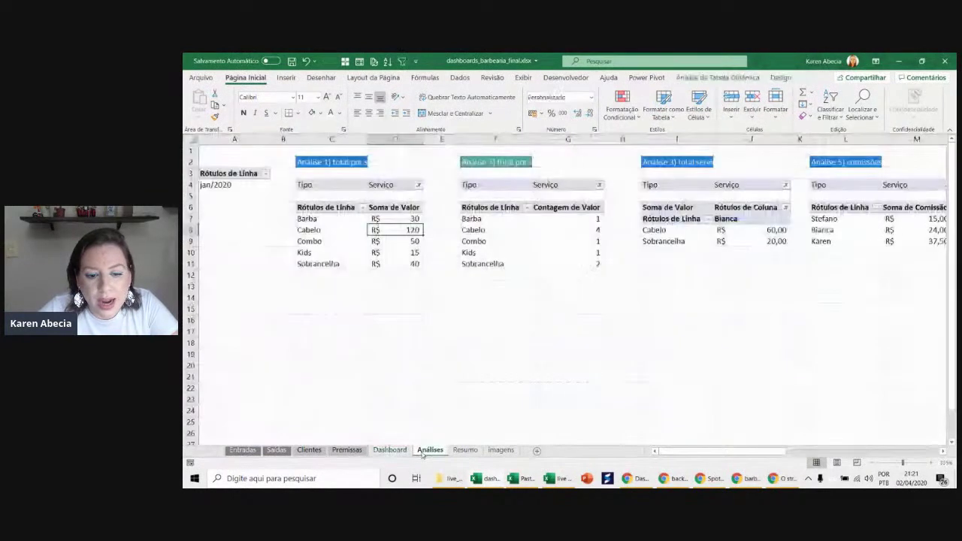
- Insert a 2D clustered column chart from the Análise 1 service-totals pivot table
left_click(425, 302)
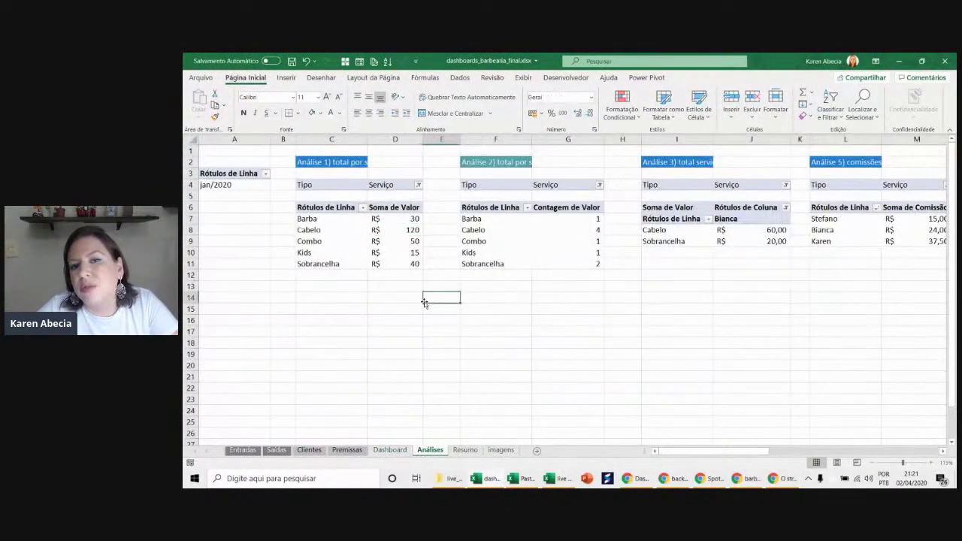
left_click(386, 231)
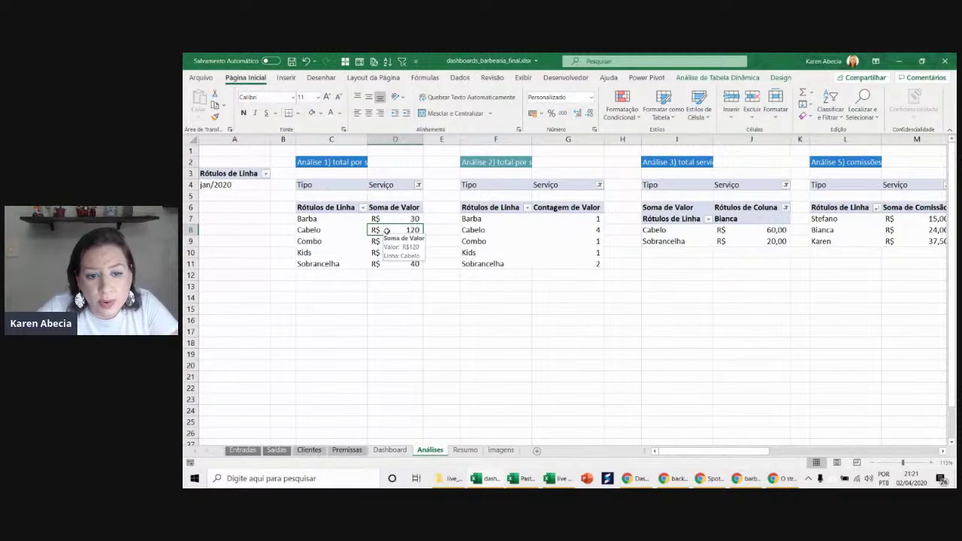
left_click(286, 77)
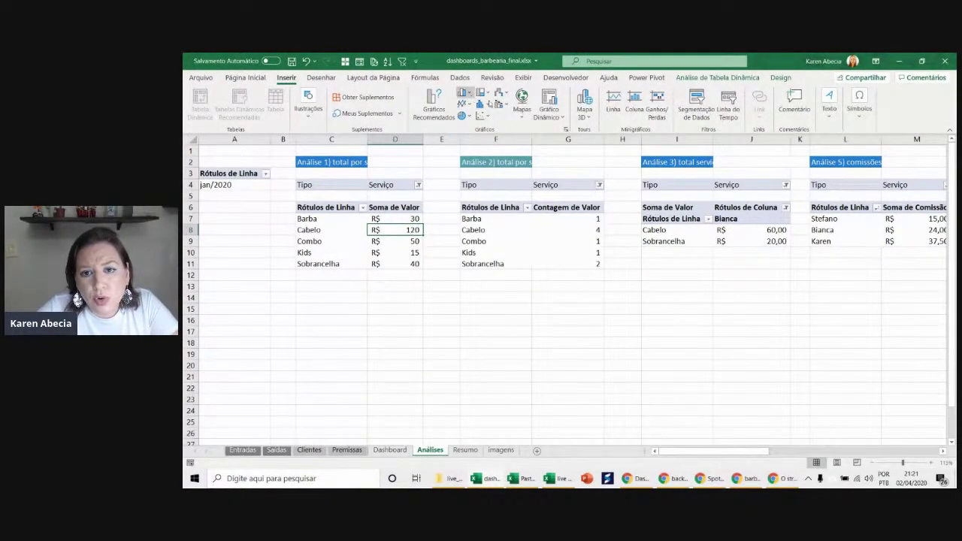
left_click(688, 79)
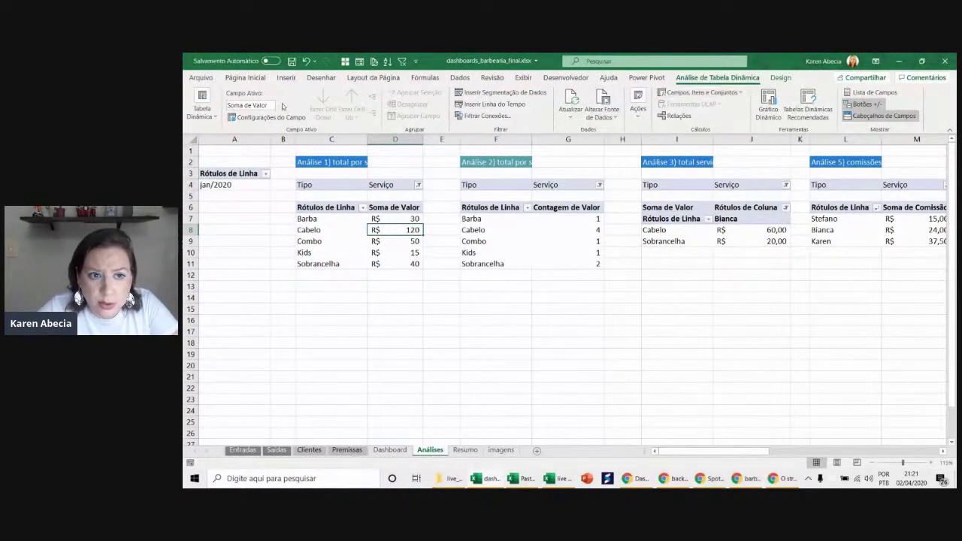
left_click(286, 78)
left_click(463, 93)
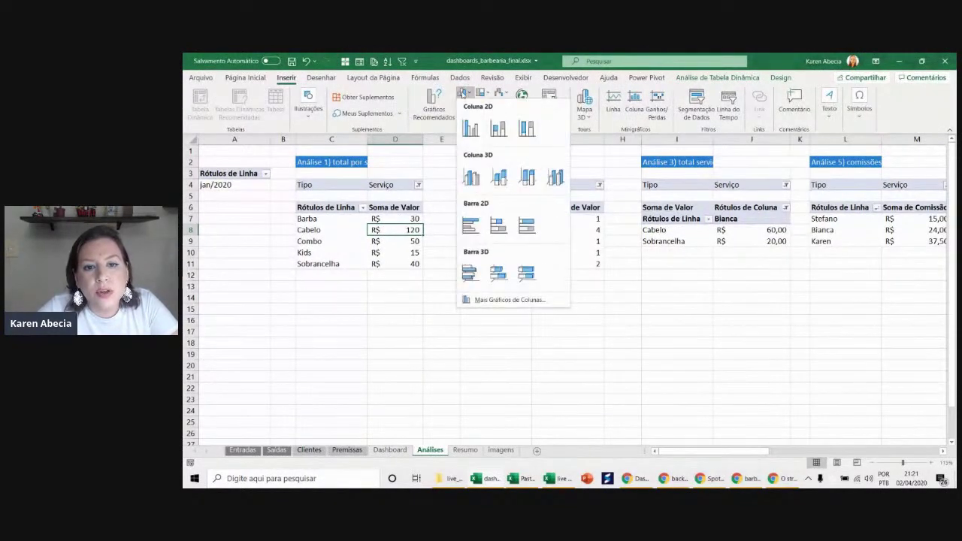
left_click(467, 125)
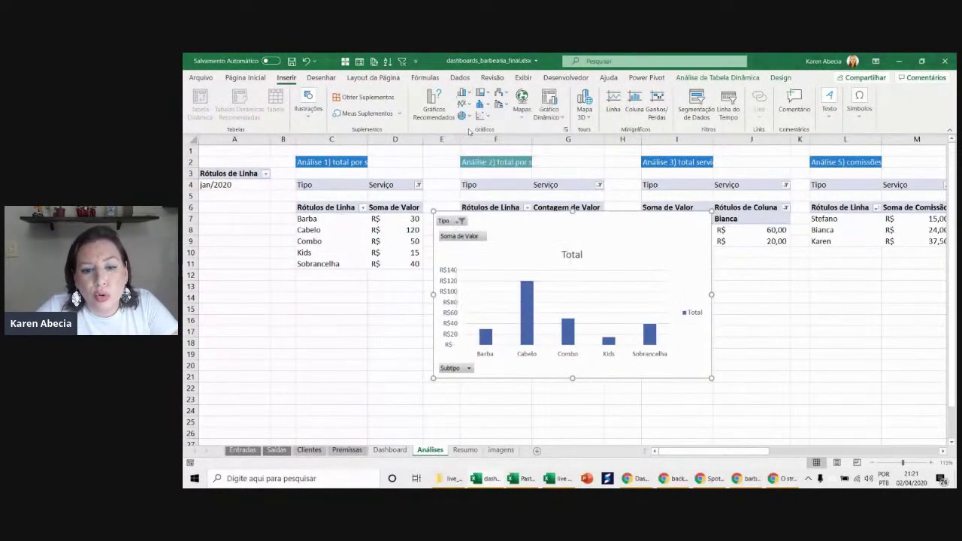
- Drag the Total chart down below the pivot tables and fine-tune its position
left_click_drag(434, 216, 343, 260)
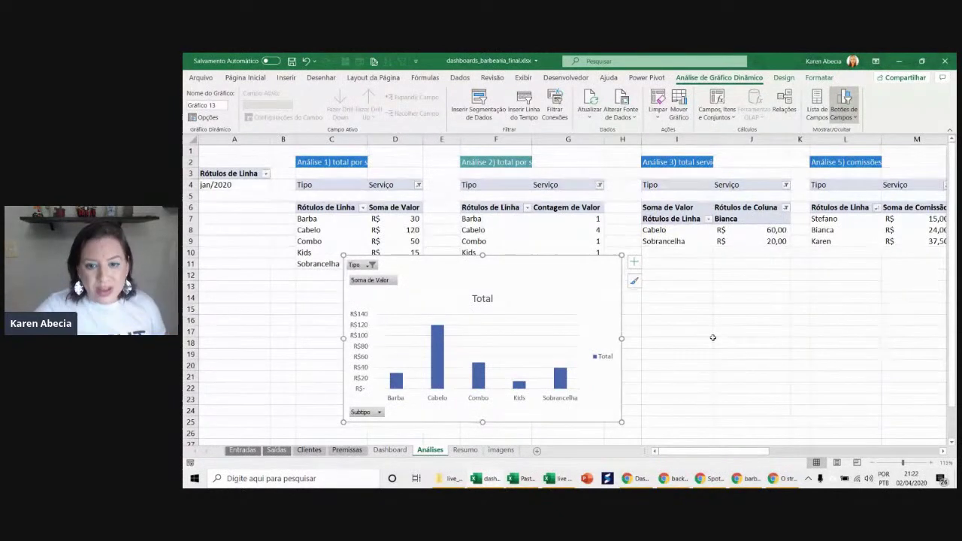
left_click_drag(606, 260, 634, 251)
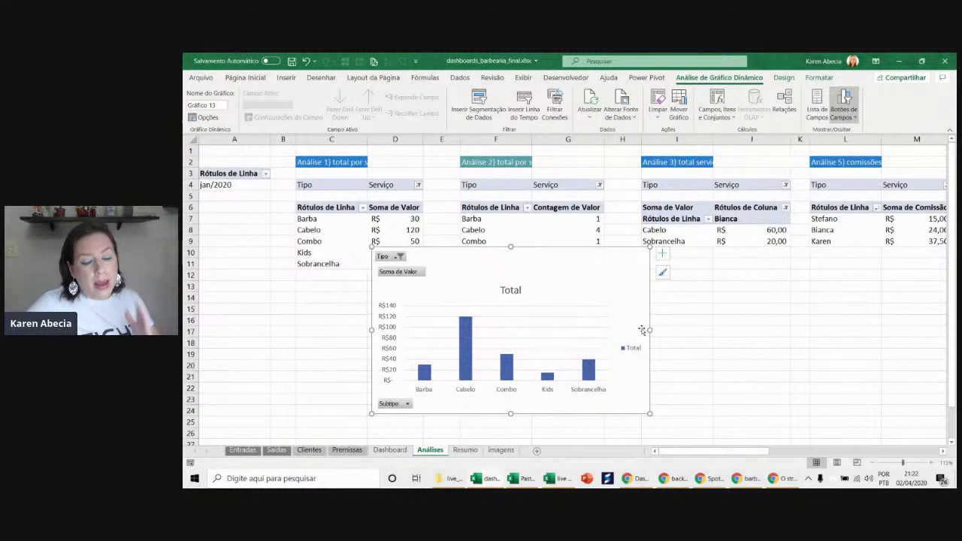
right_click(390, 259)
- Hide the chart's field buttons and delete its vertical axis, title and legend
left_click(421, 366)
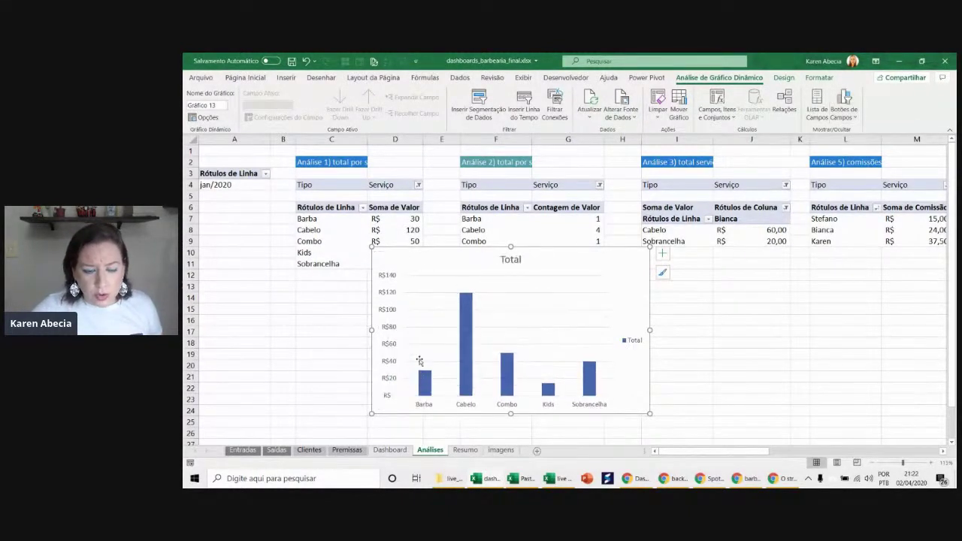
left_click(390, 287)
key("Delete")
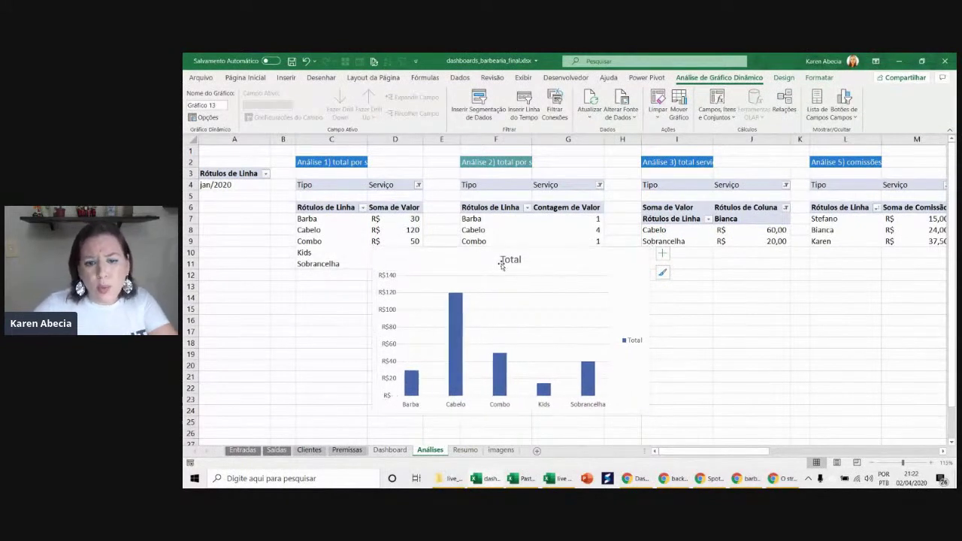
left_click(510, 259)
key("Delete")
left_click(634, 331)
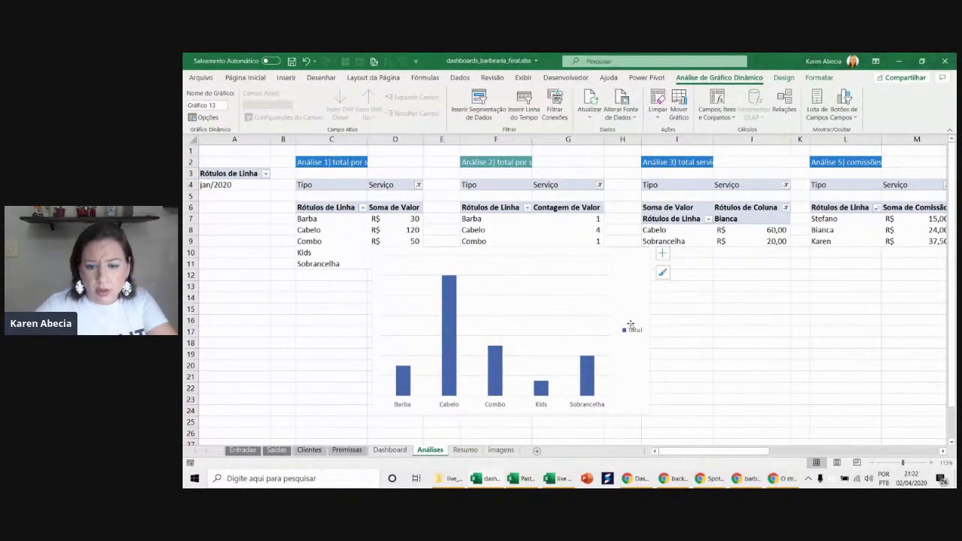
key("Delete")
- Fill the service bars gold
left_click(462, 299)
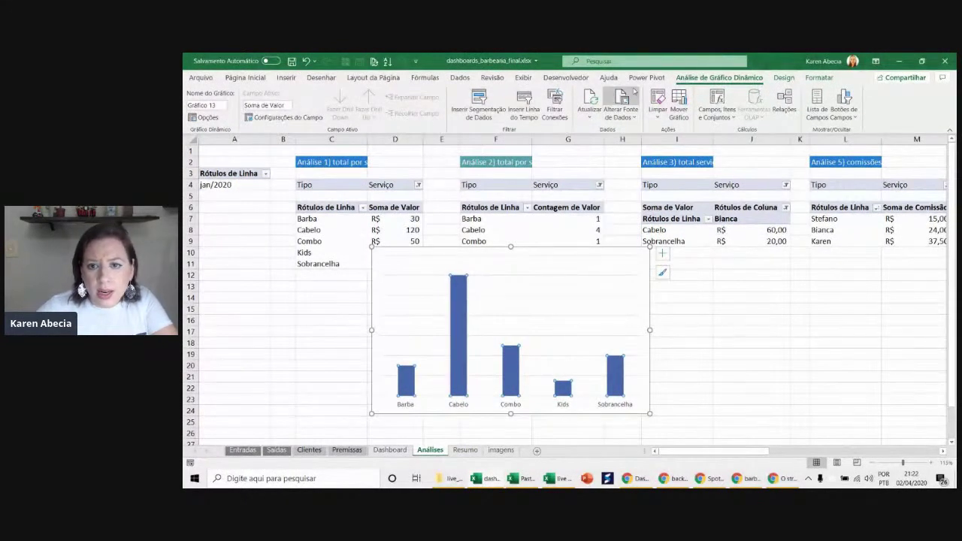
left_click(784, 77)
left_click(819, 78)
left_click(537, 92)
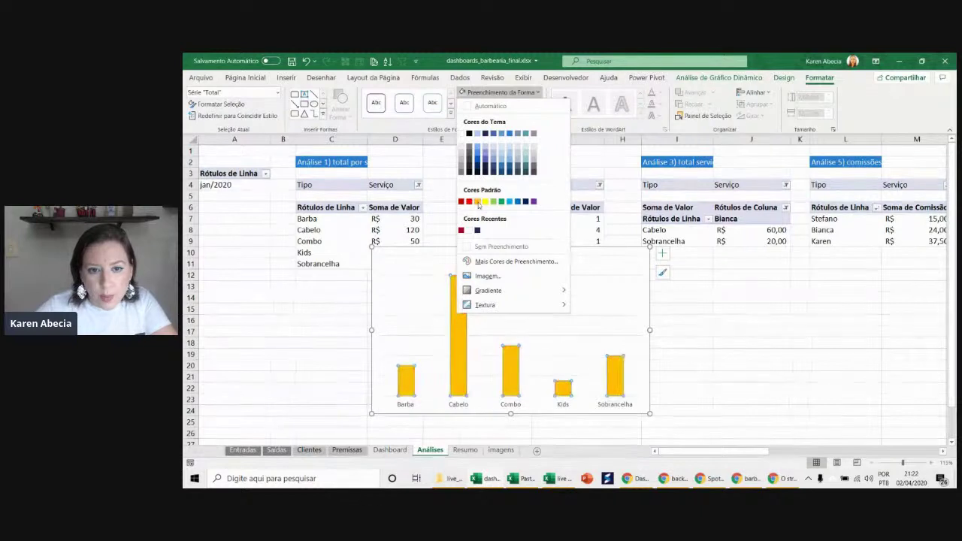
left_click(476, 201)
- Add value labels above the bars and enlarge their font twice
right_click(459, 291)
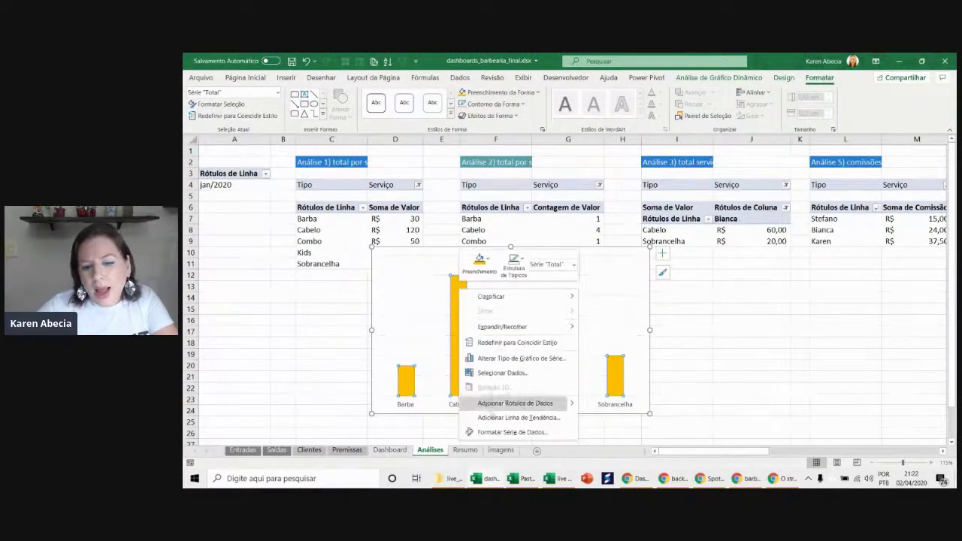
left_click(498, 401)
left_click(457, 266)
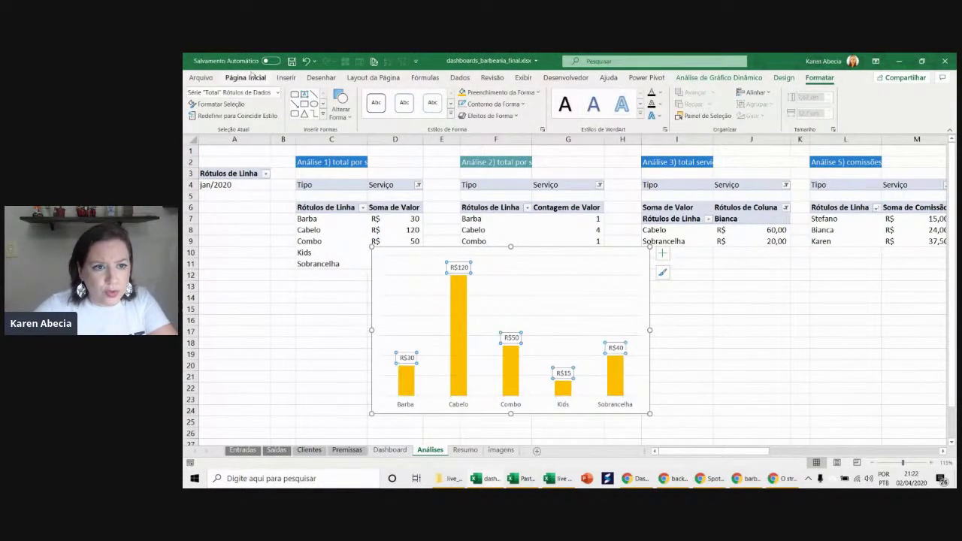
left_click(245, 77)
left_click(327, 98)
left_click(327, 98)
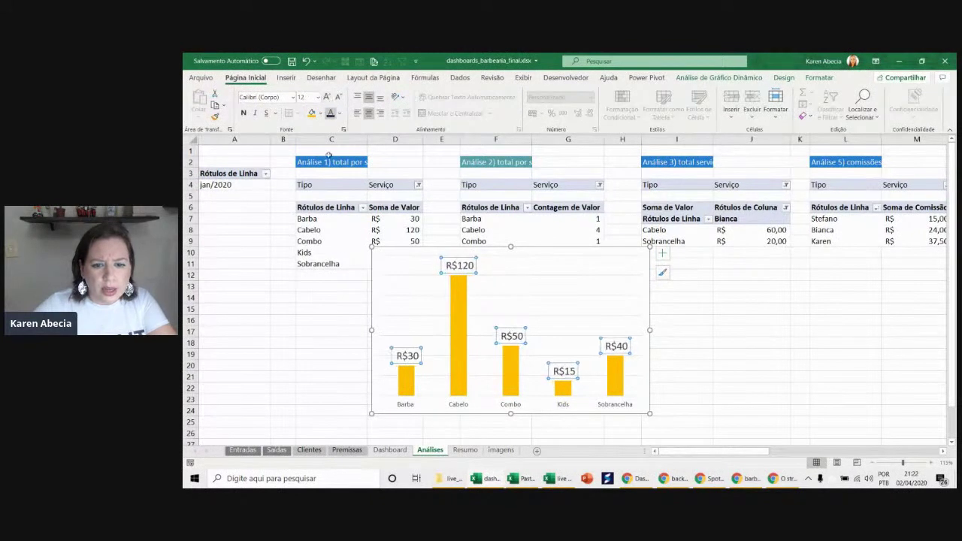
- Give the chart area no fill and move the chart lower, around row 15
left_click(419, 320)
key("Escape")
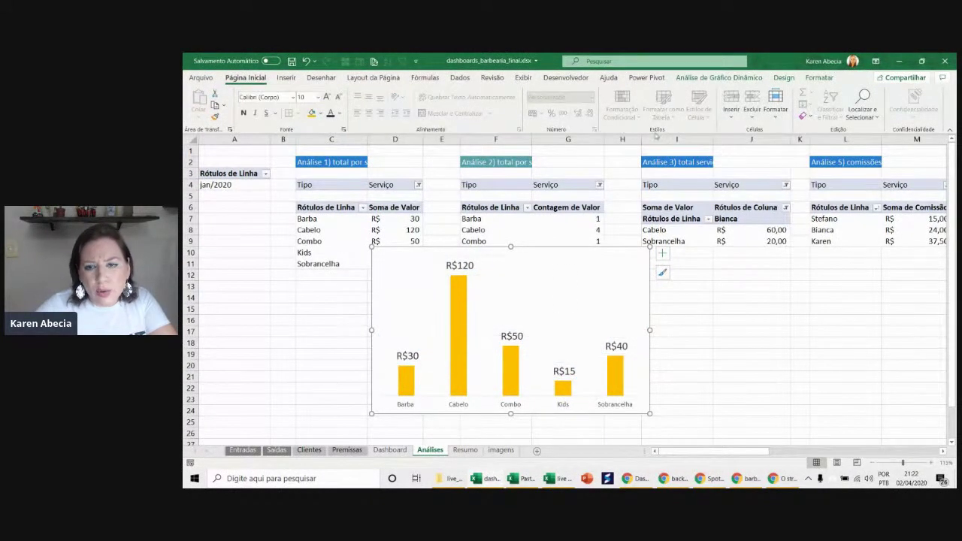
left_click(811, 78)
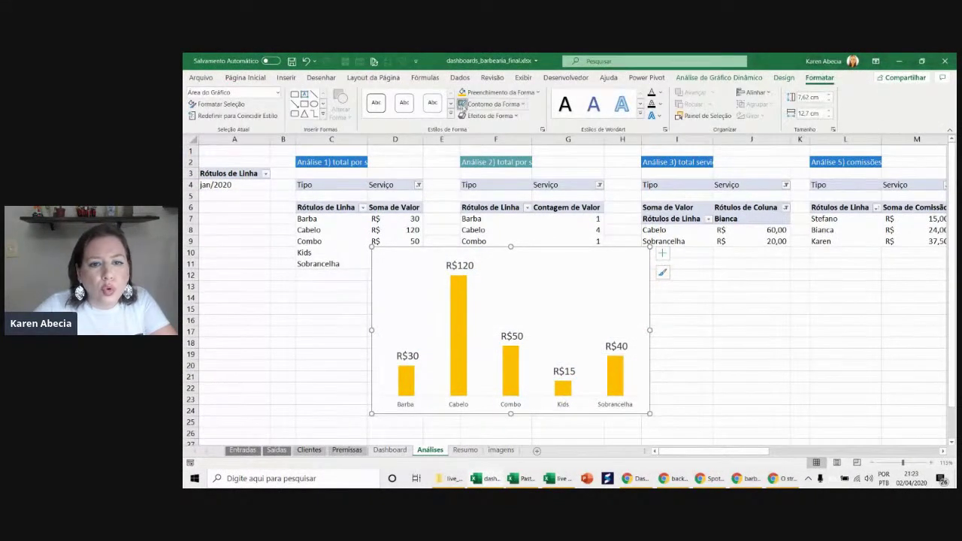
left_click(481, 92)
left_click(500, 243)
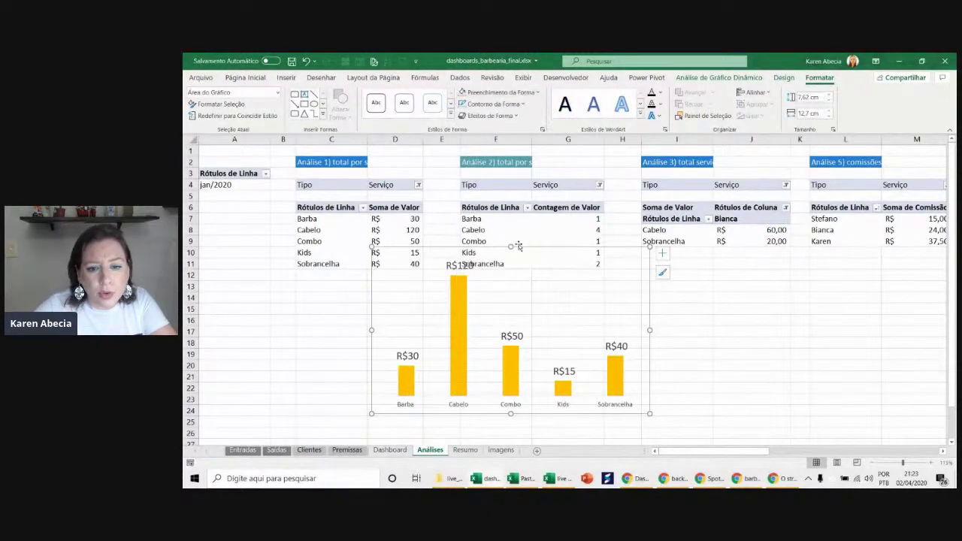
left_click_drag(520, 242, 464, 300)
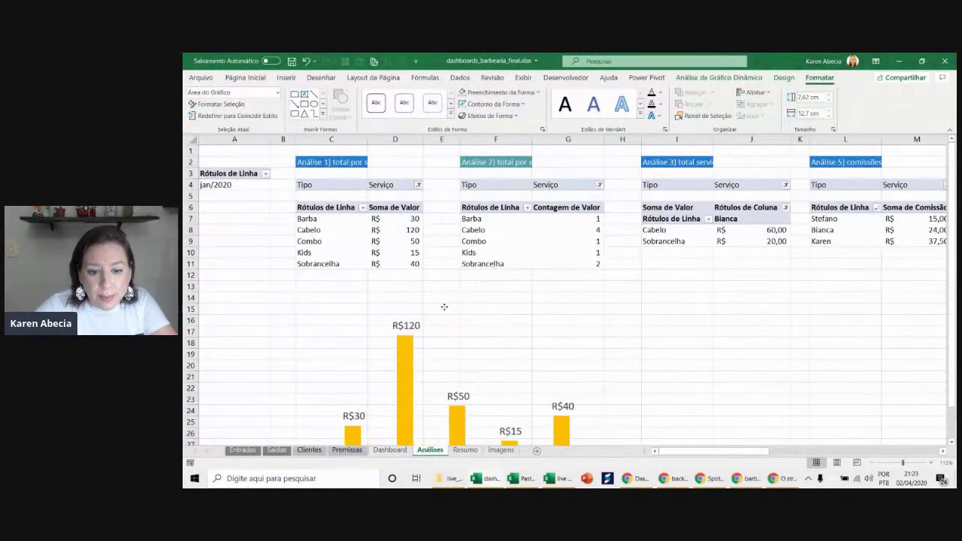
scroll(610, 346, "down", 2)
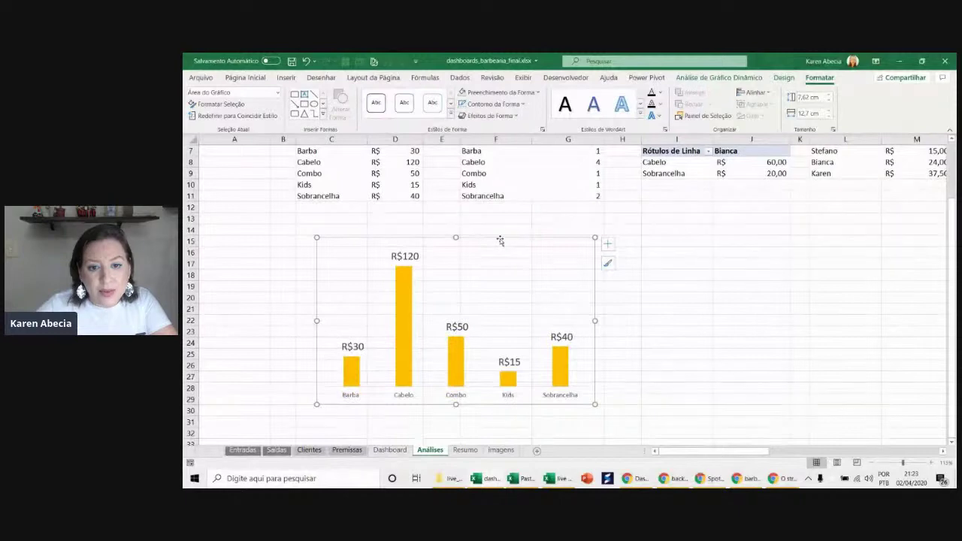
left_click_drag(496, 239, 457, 249)
scroll(653, 269, "up", 1)
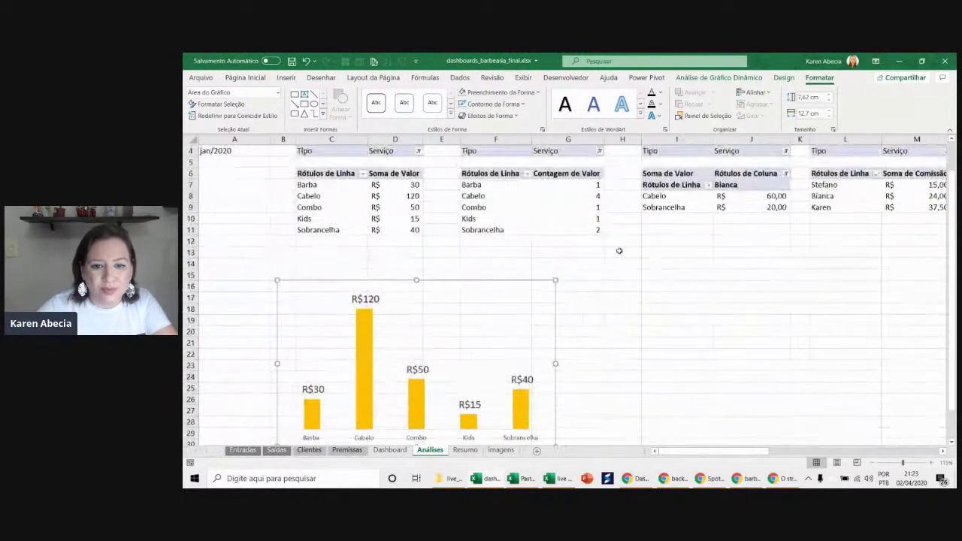
- Insert a clustered column chart of the Análise 2 service counts beside the gold chart
scroll(526, 229, "up", 1)
left_click(494, 241)
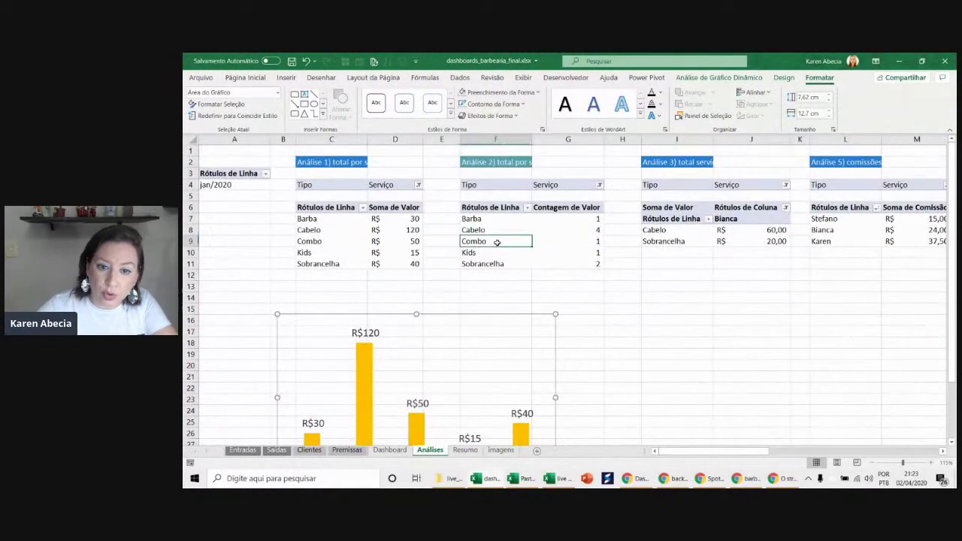
left_click(287, 77)
left_click(461, 92)
left_click(468, 125)
mouse_move(499, 227)
left_mouse_down()
mouse_move(679, 248)
mouse_move(651, 252)
left_mouse_up()
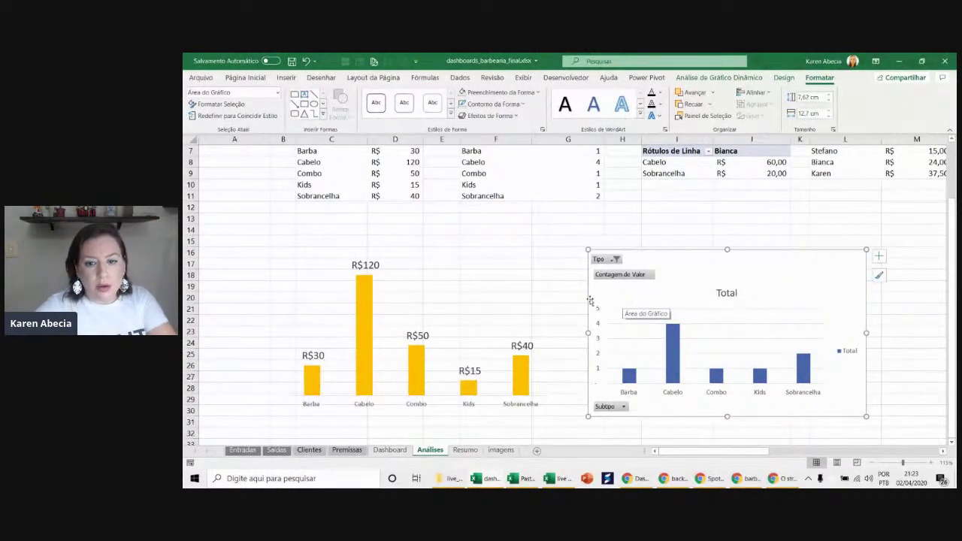
left_click(503, 275)
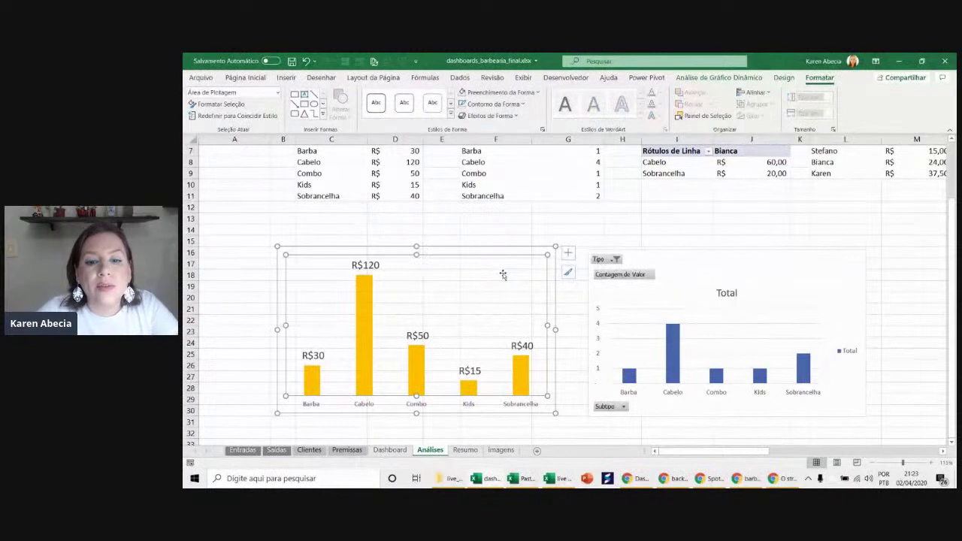
mouse_move(506, 271)
left_mouse_down()
mouse_move(476, 230)
mouse_move(492, 242)
left_mouse_up()
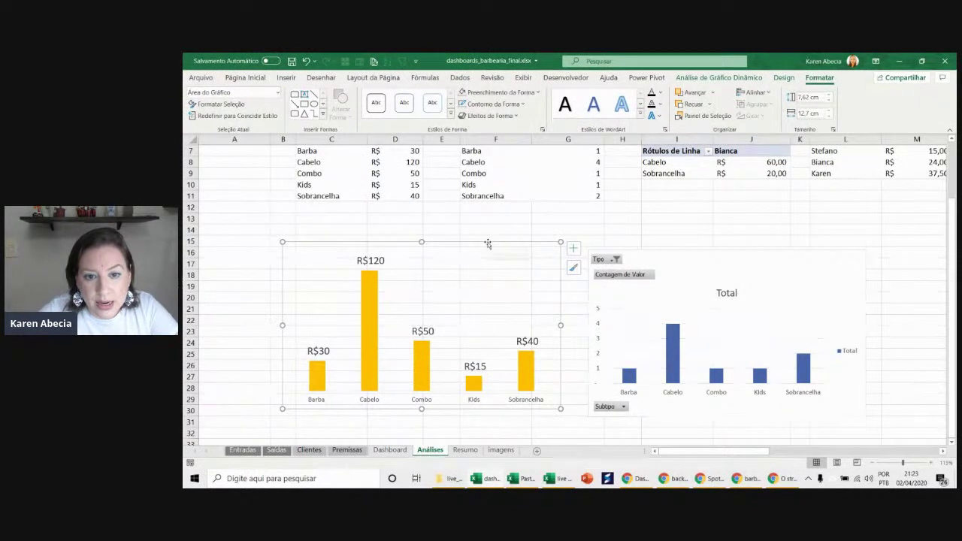
- Save the yellow revenue chart's formatting as a chart template named barbearia
right_click(488, 243)
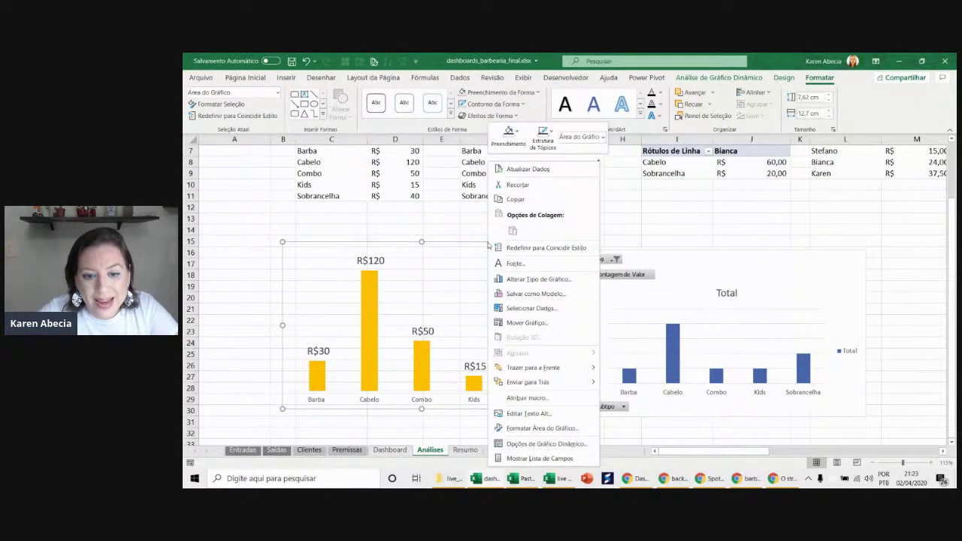
left_click(535, 293)
left_click_drag(516, 183, 588, 87)
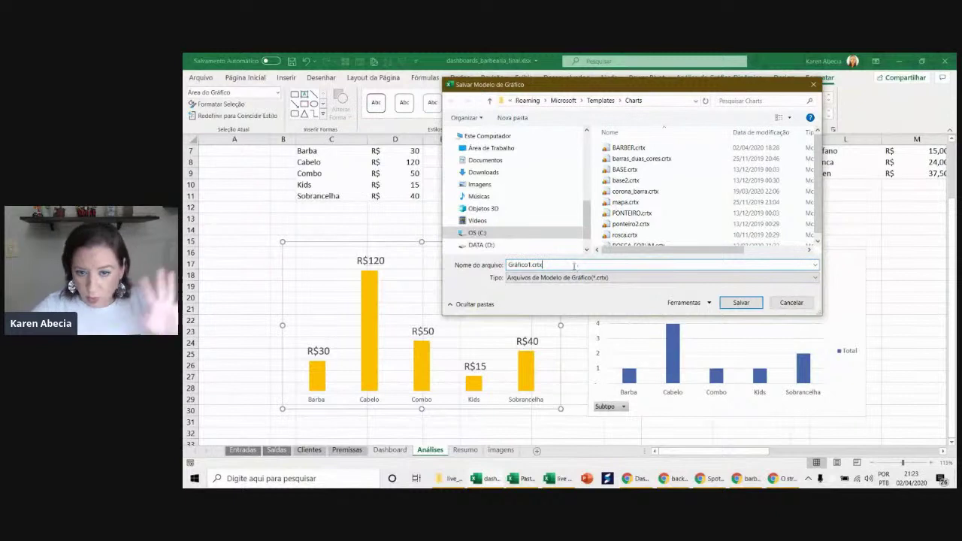
type("barbea")
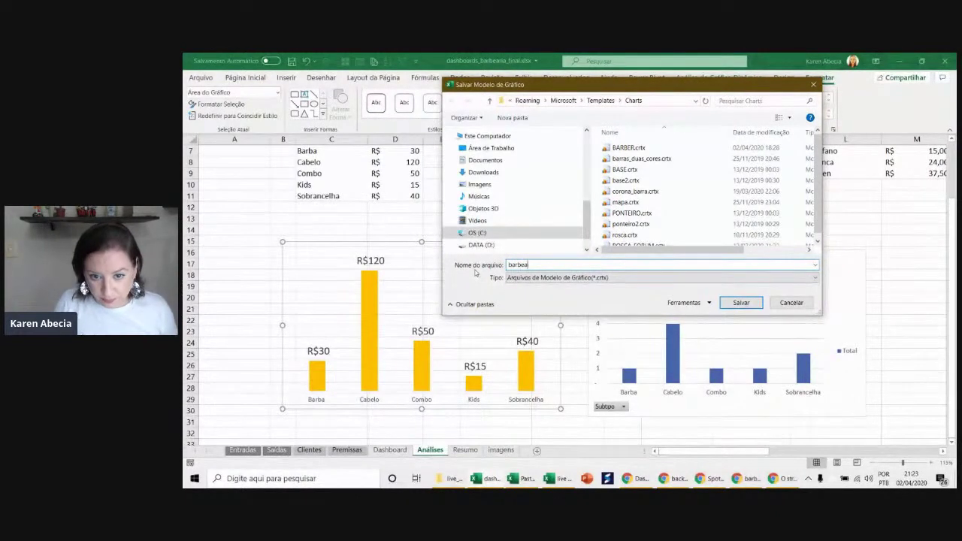
type("ria")
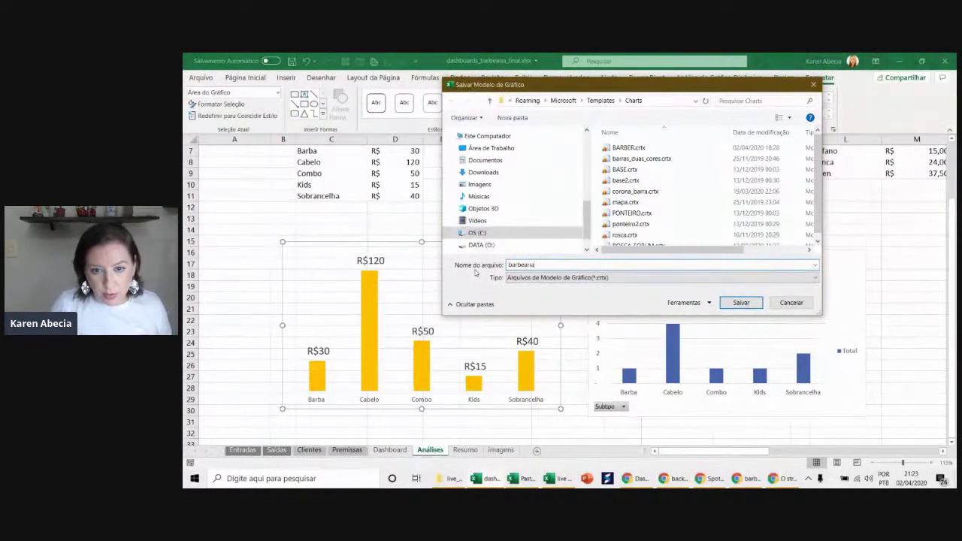
key("Return")
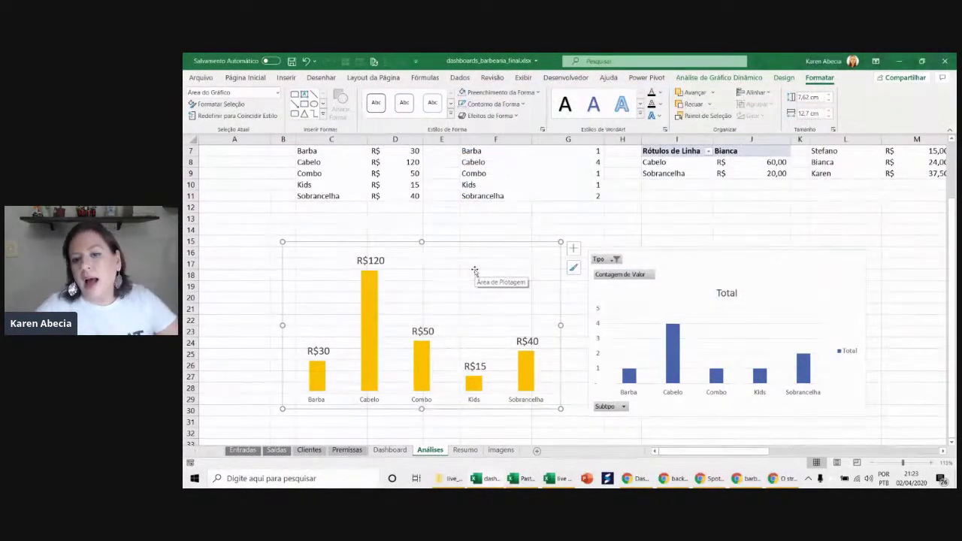
left_click(671, 256)
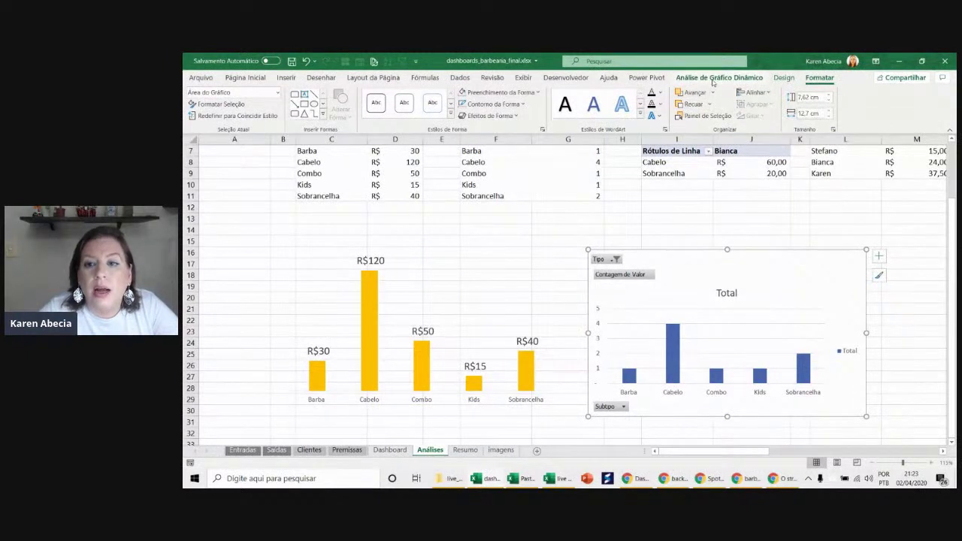
- Change the service-count pivot chart's type to the barbearia template
left_click(714, 78)
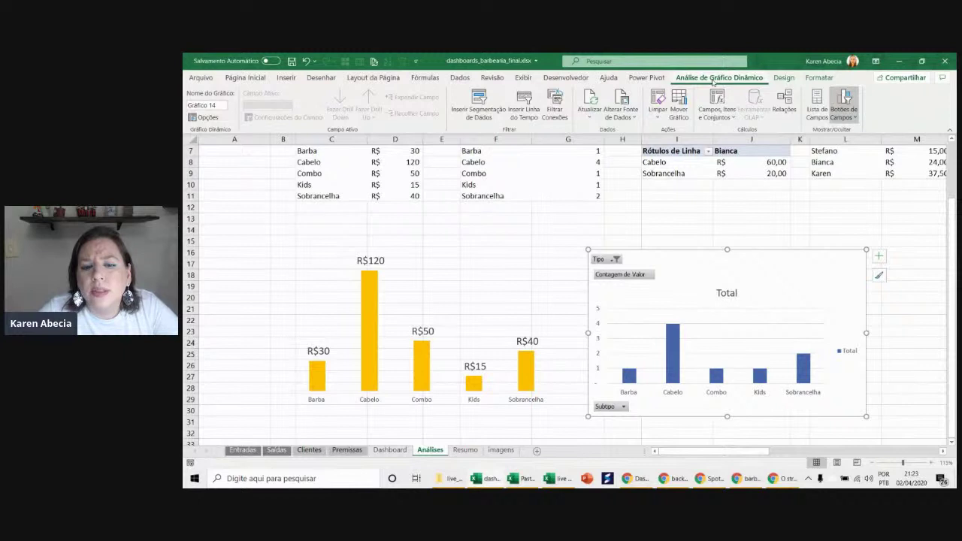
left_click(784, 78)
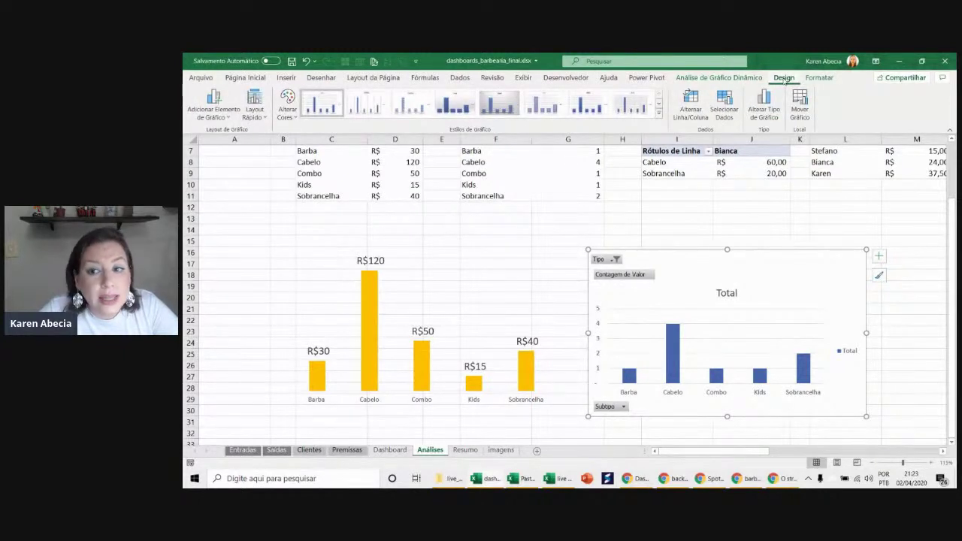
left_click(765, 106)
left_click(447, 158)
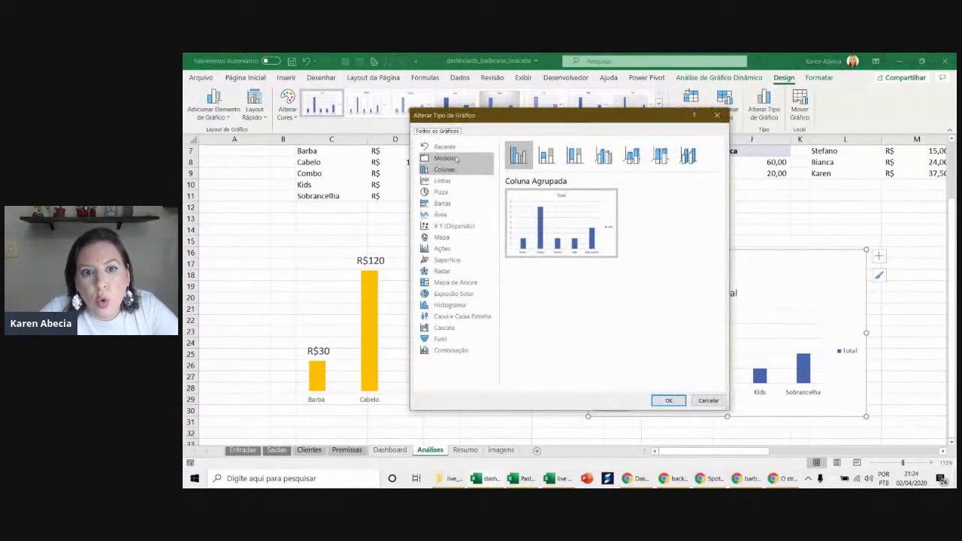
mouse_move(594, 217)
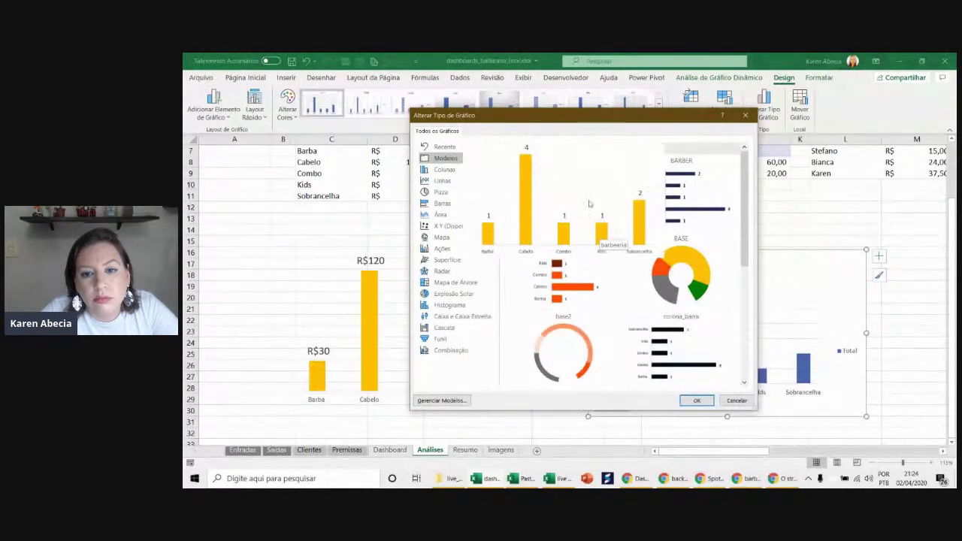
mouse_move(744, 188)
left_mouse_down()
mouse_move(743, 303)
mouse_move(745, 167)
left_mouse_up()
left_click(696, 400)
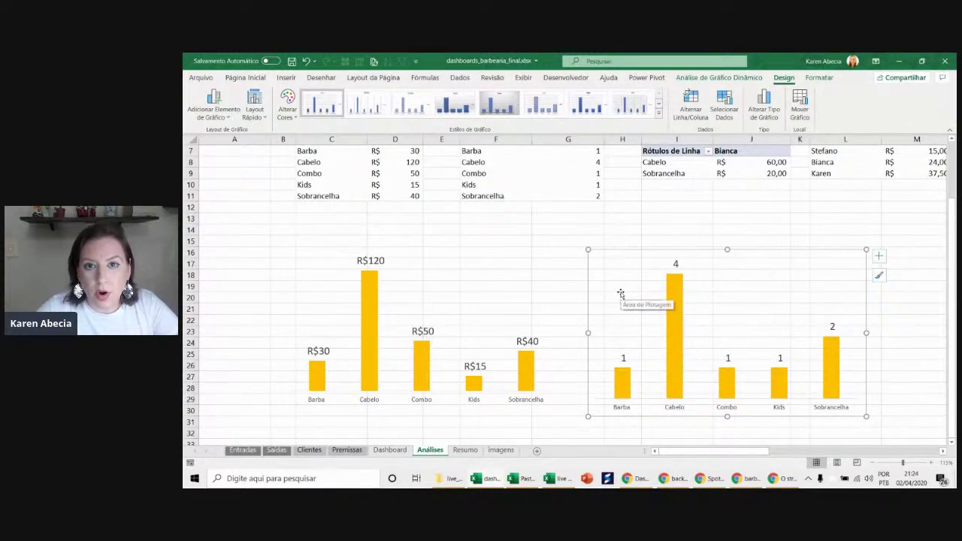
- Select the whole restyled count chart and delete it
left_click(674, 265)
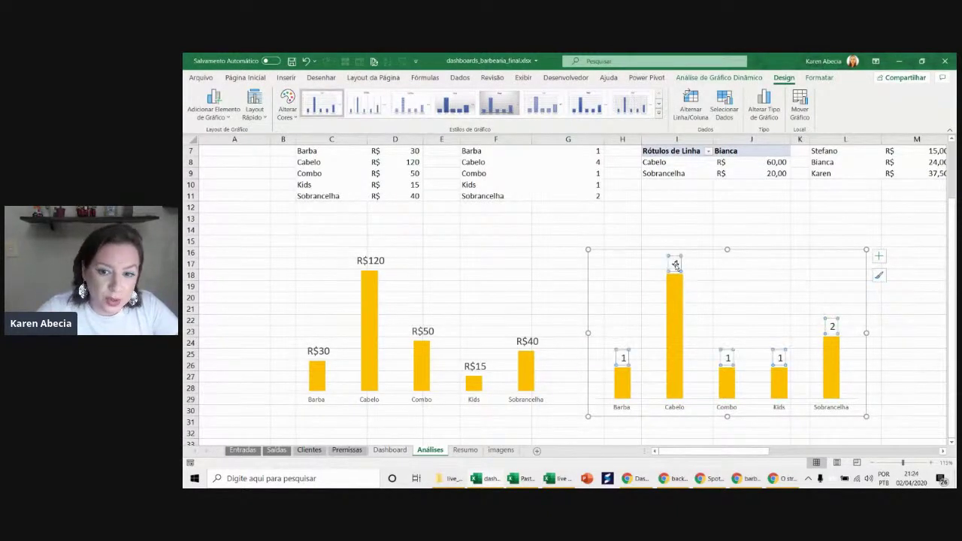
left_click(672, 304)
left_click(578, 231)
left_click(620, 253)
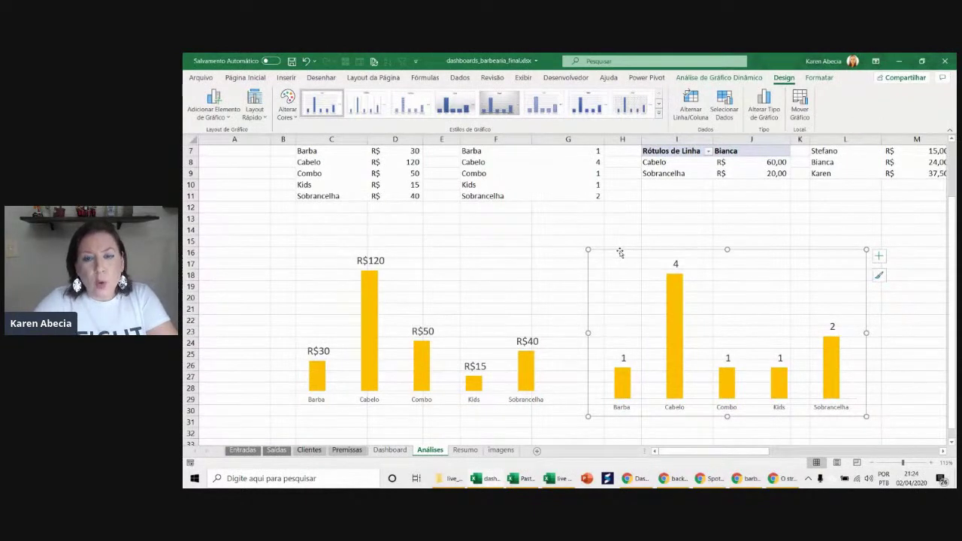
key("Delete")
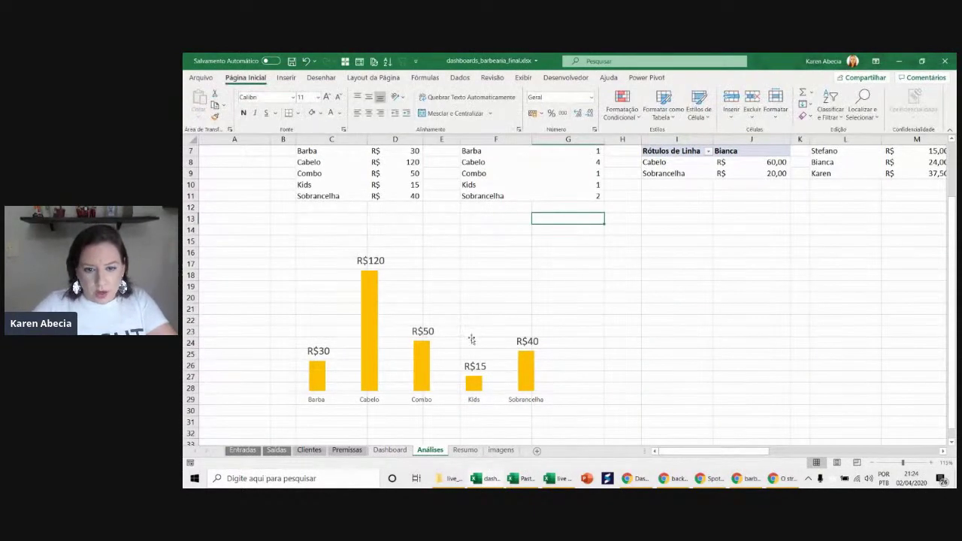
- Leave the yellow revenue chart and switch to the Dashboard sheet
left_click(472, 340)
left_click(475, 244)
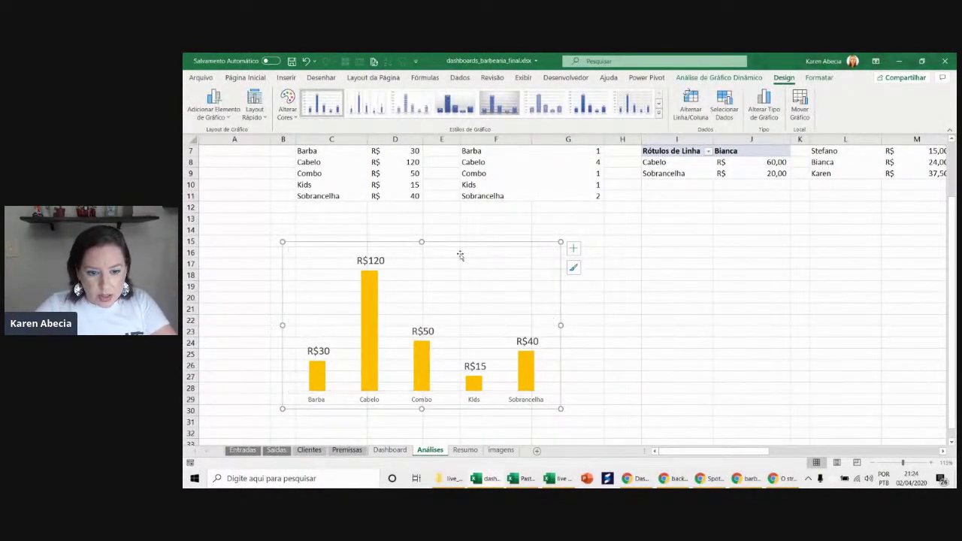
left_click(390, 450)
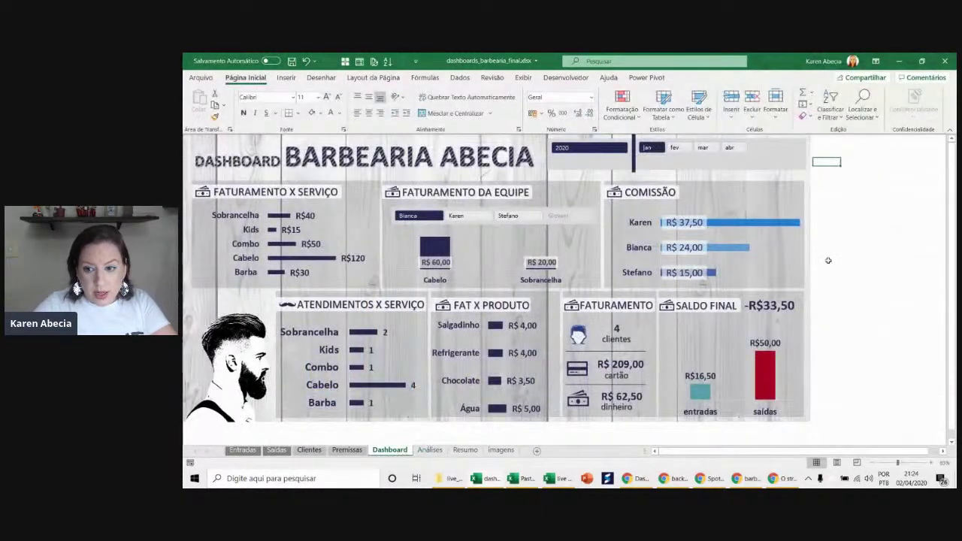
left_click(853, 270)
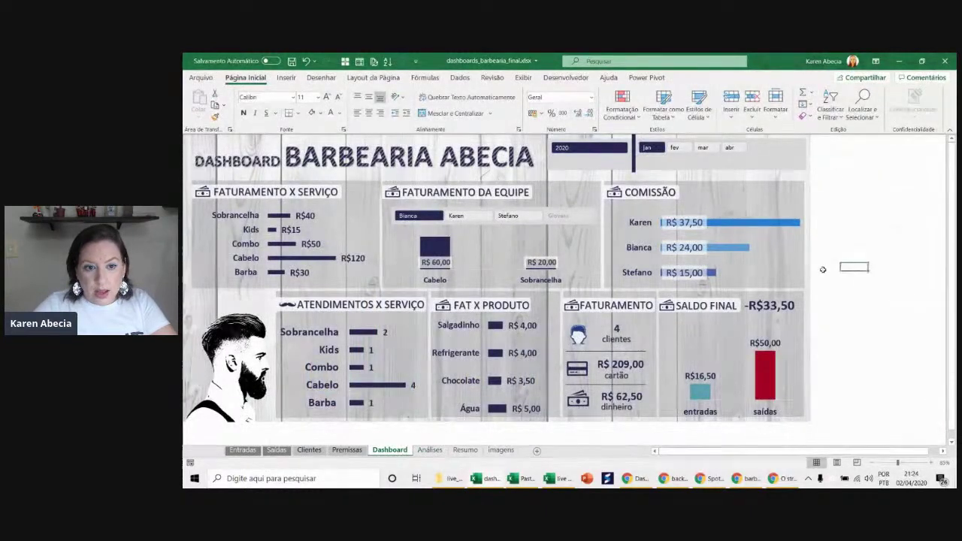
- Inspect the Faturamento x Serviço, Faturamento da Equipe, Atendimentos x Serviço, Fat x Produto charts and COMISSÃO panel
left_click(329, 227)
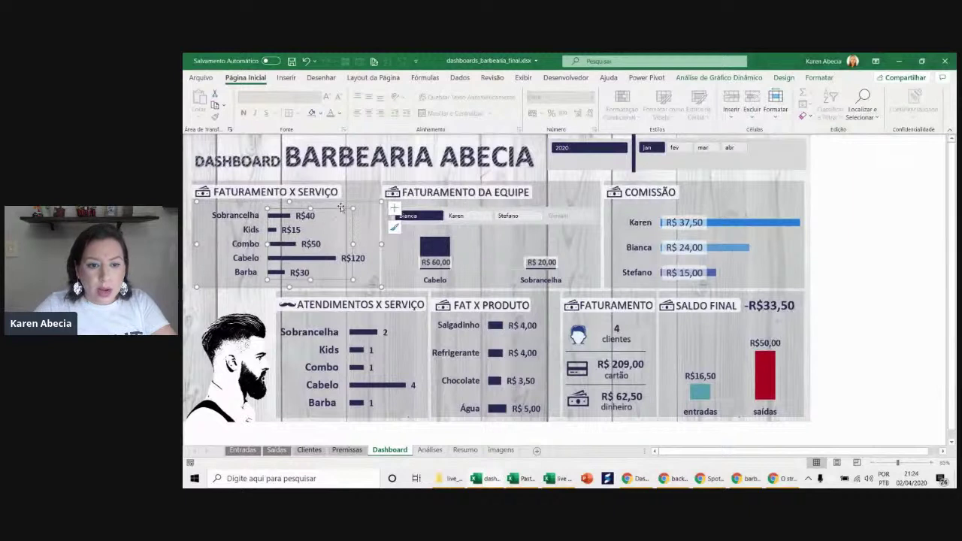
left_click(344, 199)
left_click(402, 249)
left_click(604, 264)
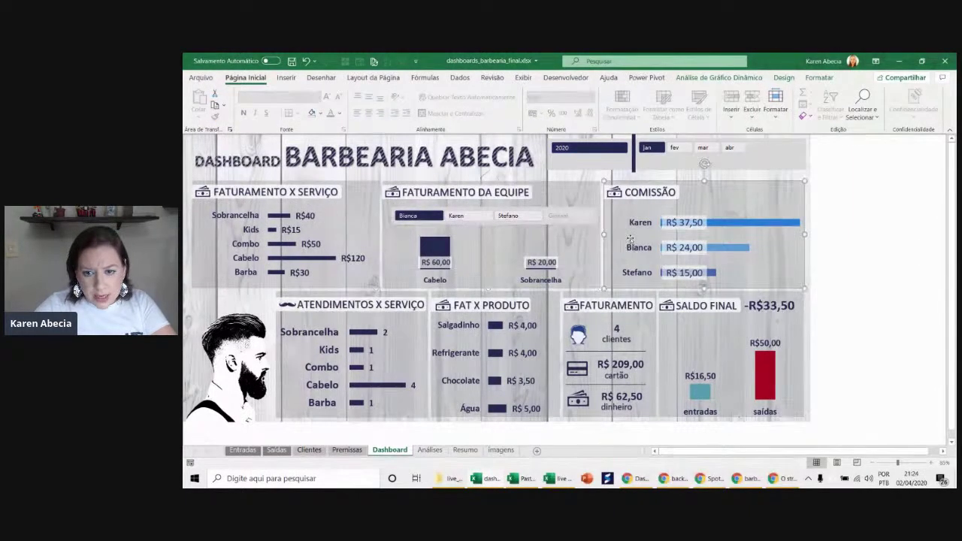
left_click(345, 353)
left_click(485, 358)
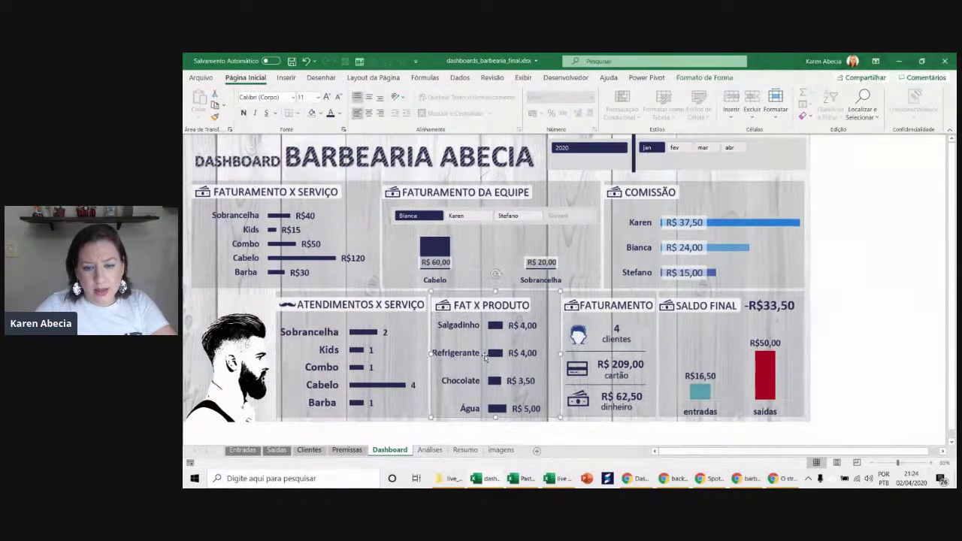
left_click(902, 218)
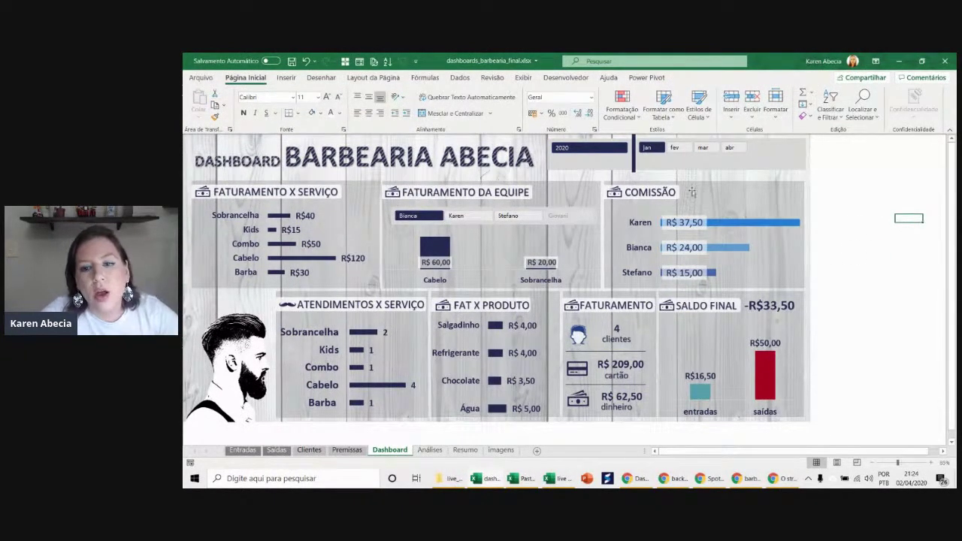
left_click(664, 192)
left_click(854, 177)
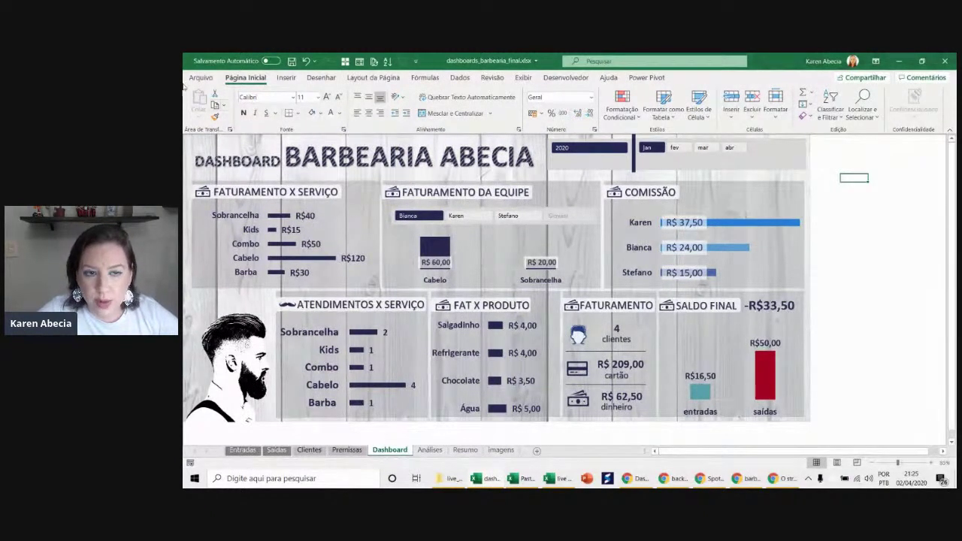
- Insert a lightbulb icon from the icon library
left_click(286, 78)
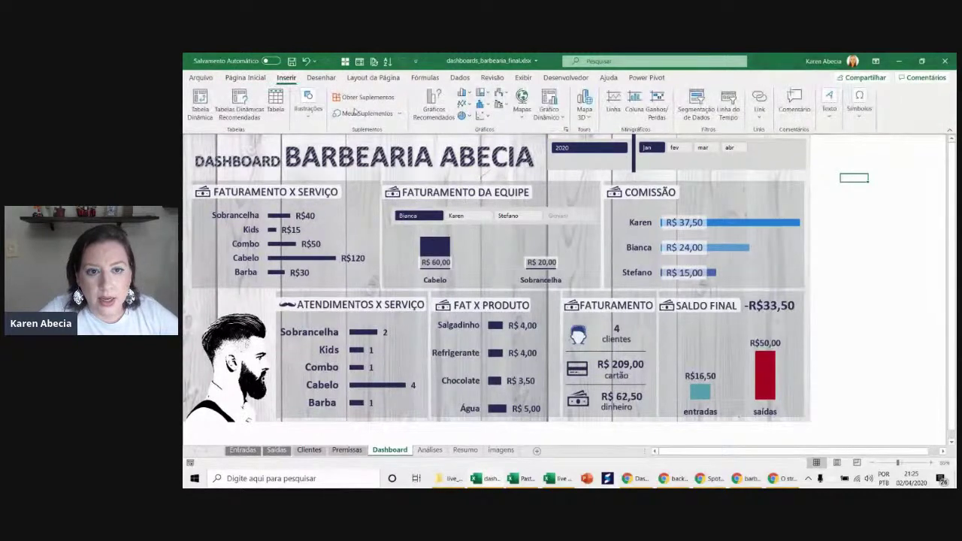
left_click(308, 105)
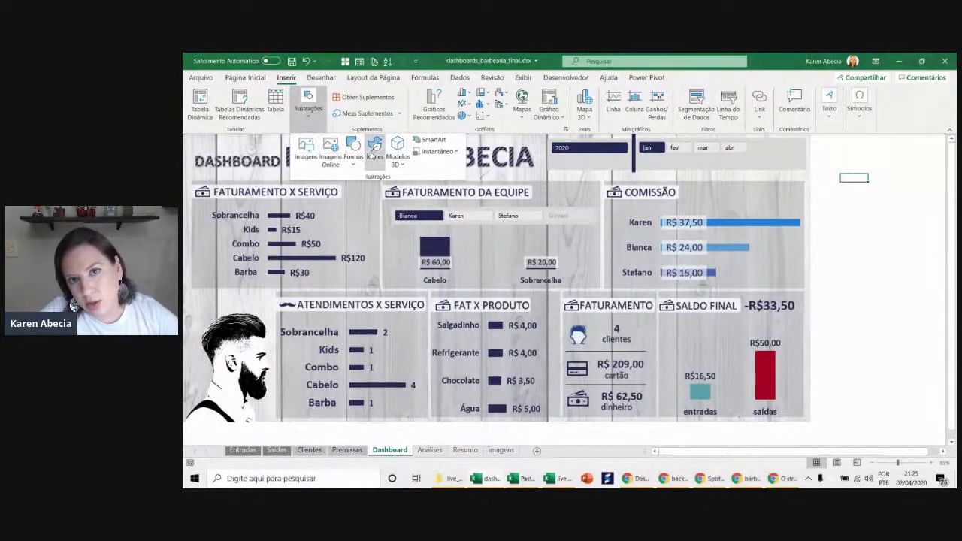
left_click(372, 154)
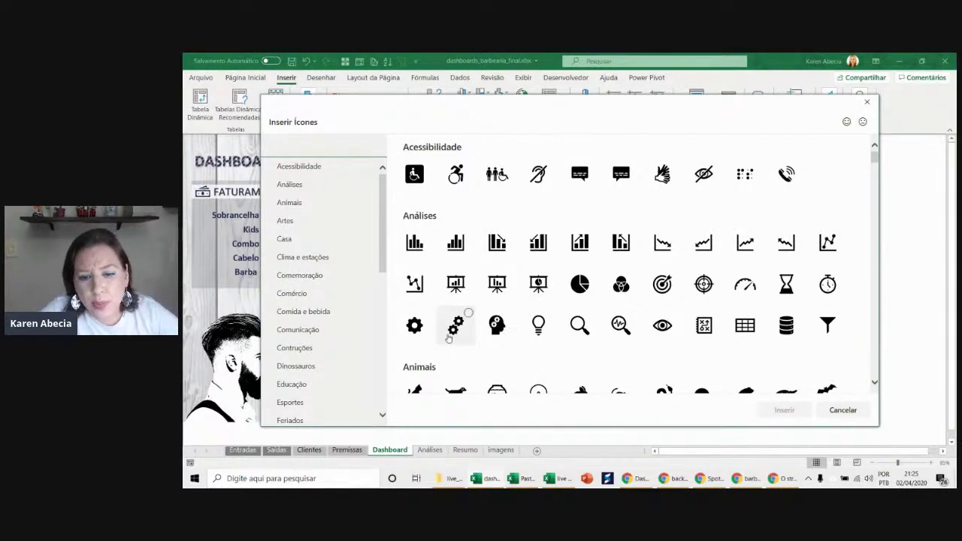
left_click(538, 325)
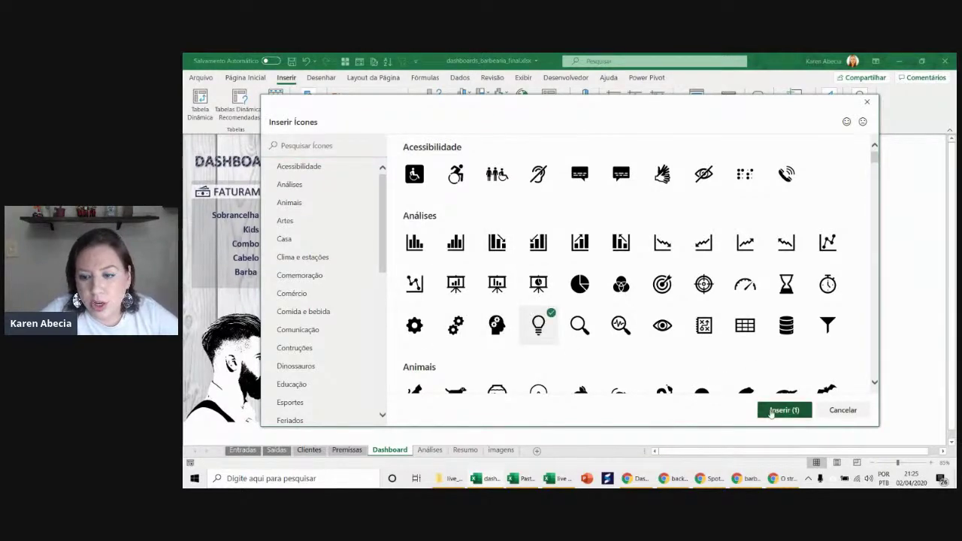
left_click(784, 410)
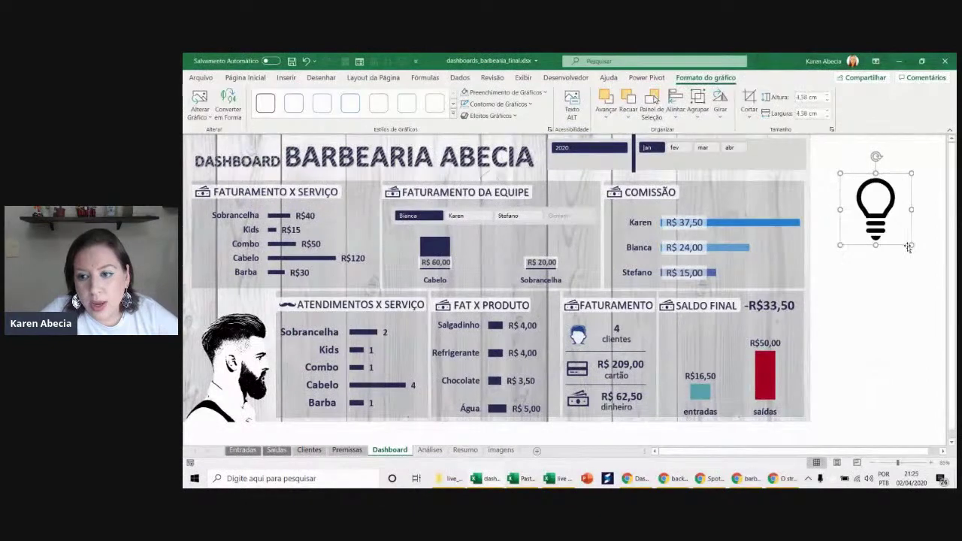
- Fill the lightbulb light blue and shrink it to a small size
left_click(514, 92)
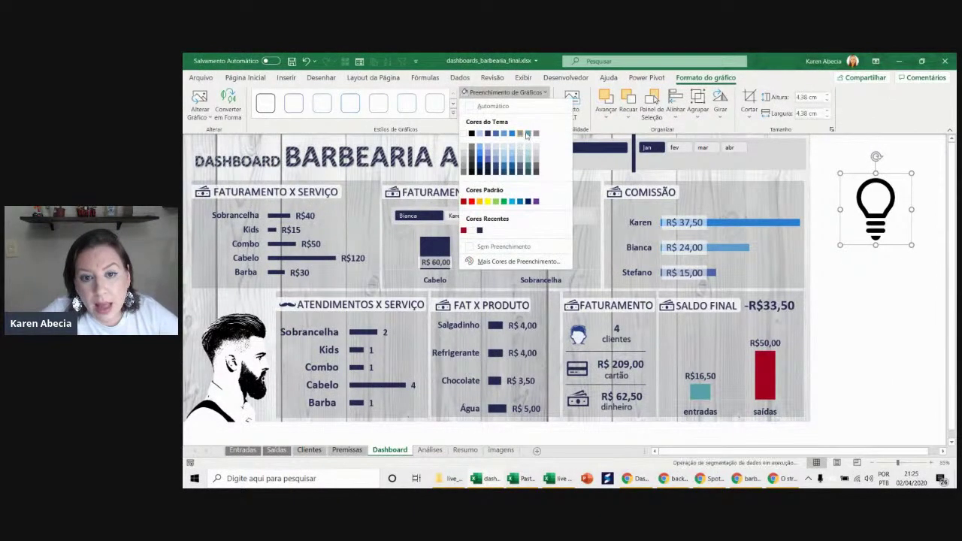
left_click(527, 137)
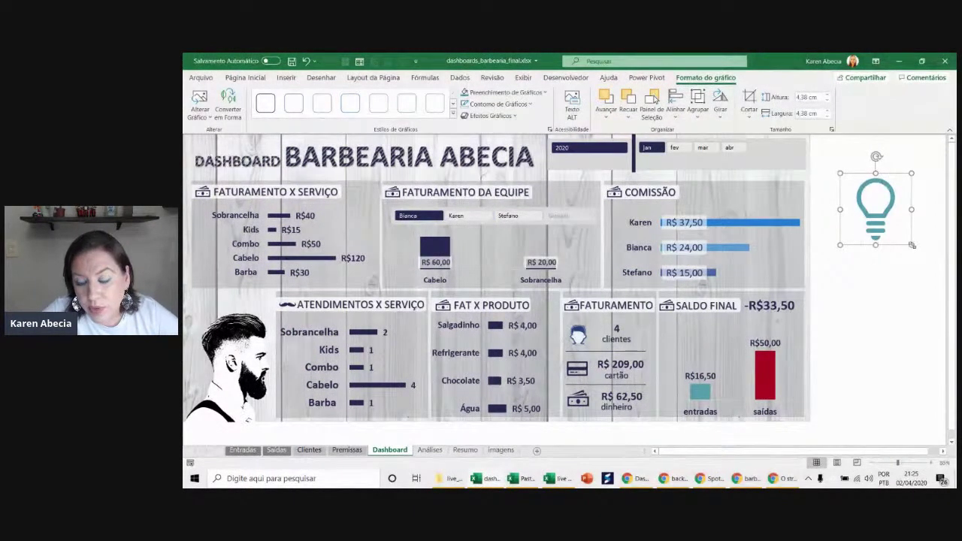
mouse_move(912, 245)
left_mouse_down()
mouse_move(870, 203)
mouse_move(614, 183)
mouse_move(858, 214)
left_mouse_up()
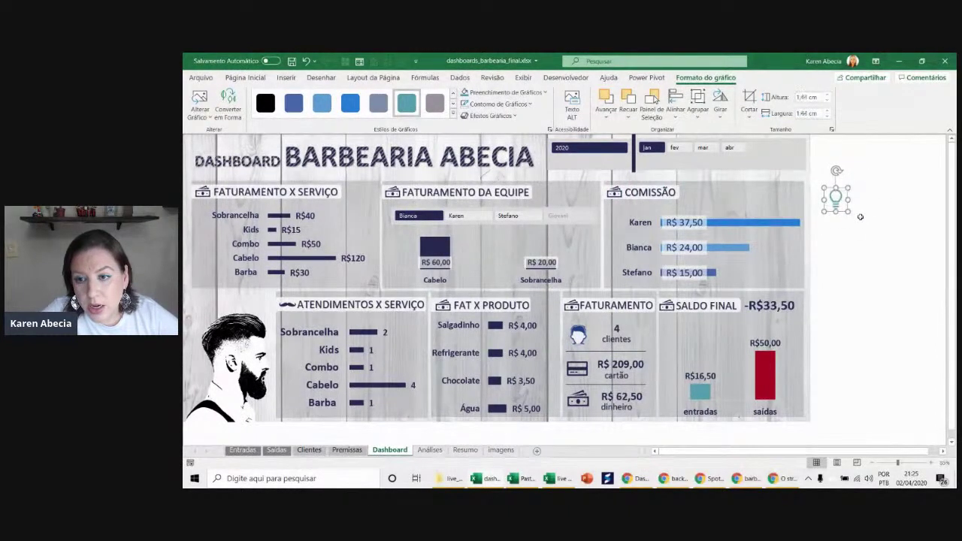
left_click(777, 286)
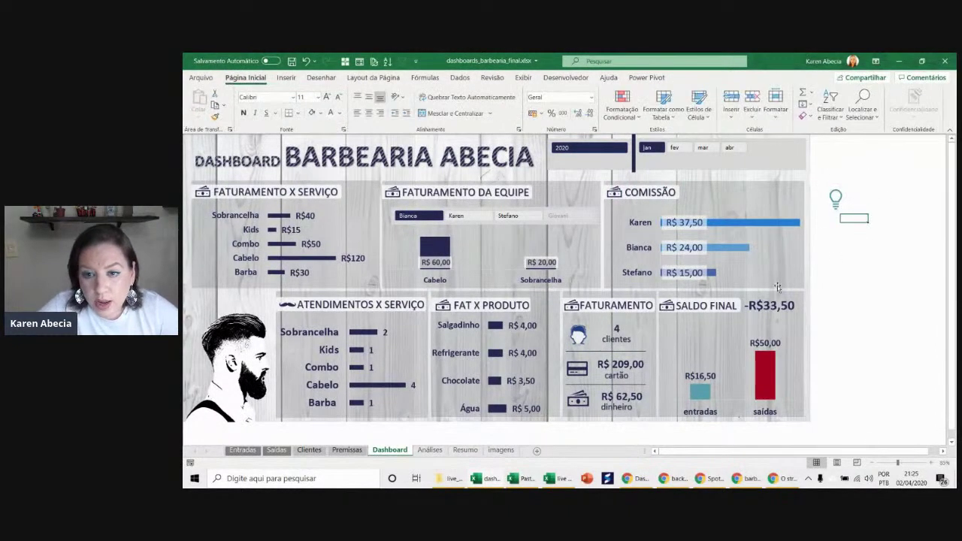
- Draw a rounded rectangle and reshape it into a wide bar beside the dashboard's top-right
left_click(286, 77)
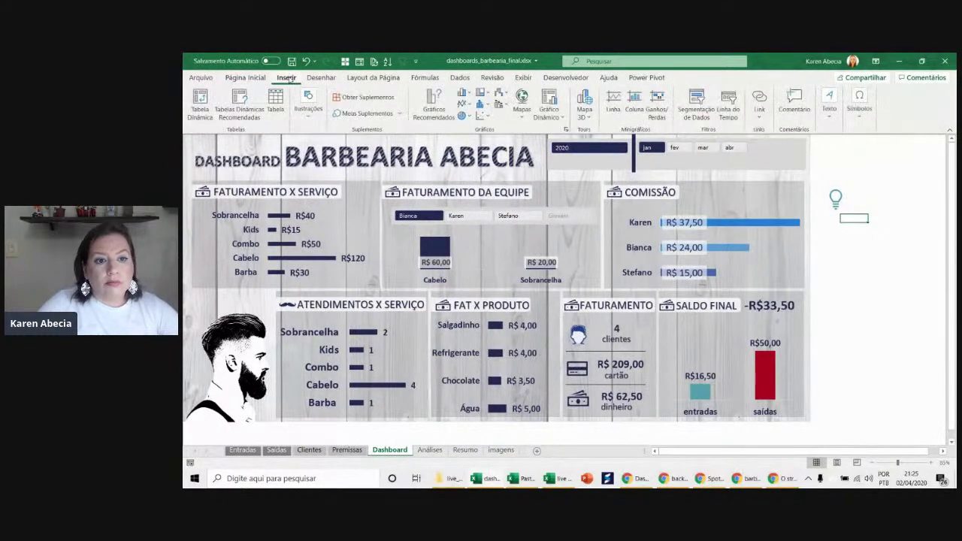
left_click(309, 111)
left_click(353, 154)
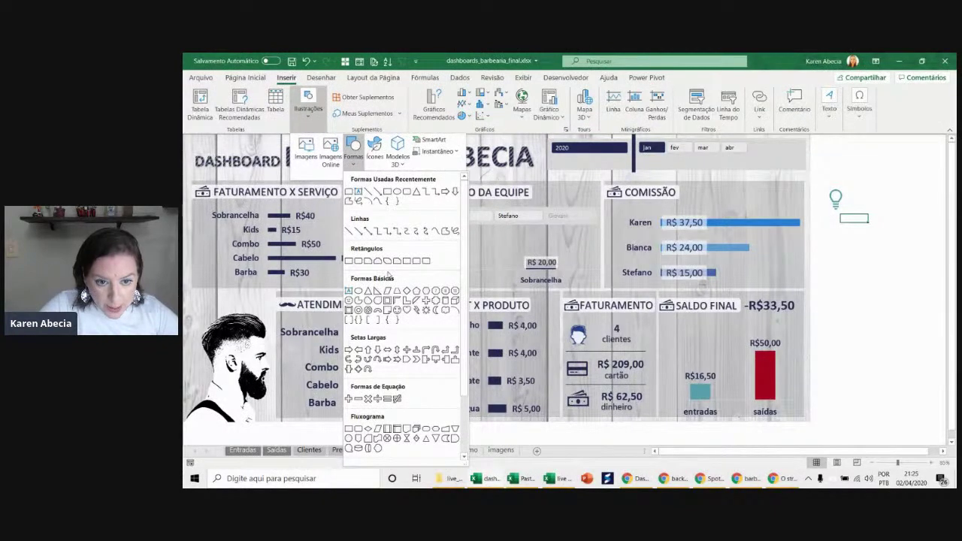
left_click(406, 263)
left_click_drag(728, 246, 809, 374)
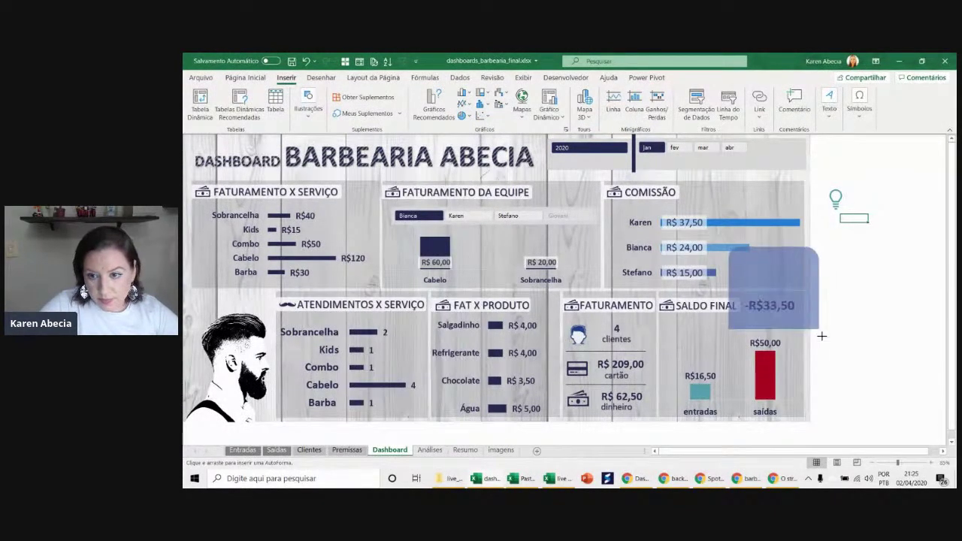
left_click_drag(769, 230, 848, 311)
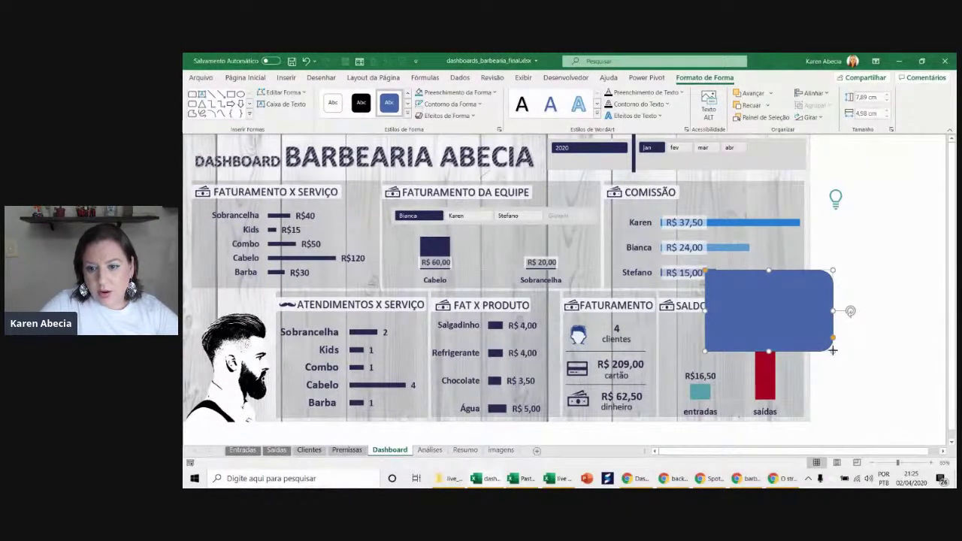
left_click_drag(833, 350, 786, 289)
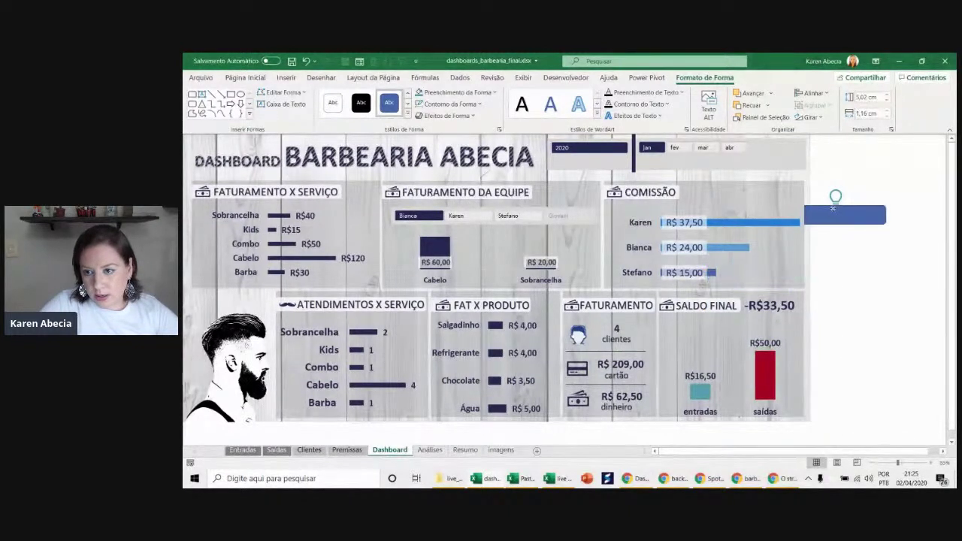
left_click_drag(728, 280, 850, 197)
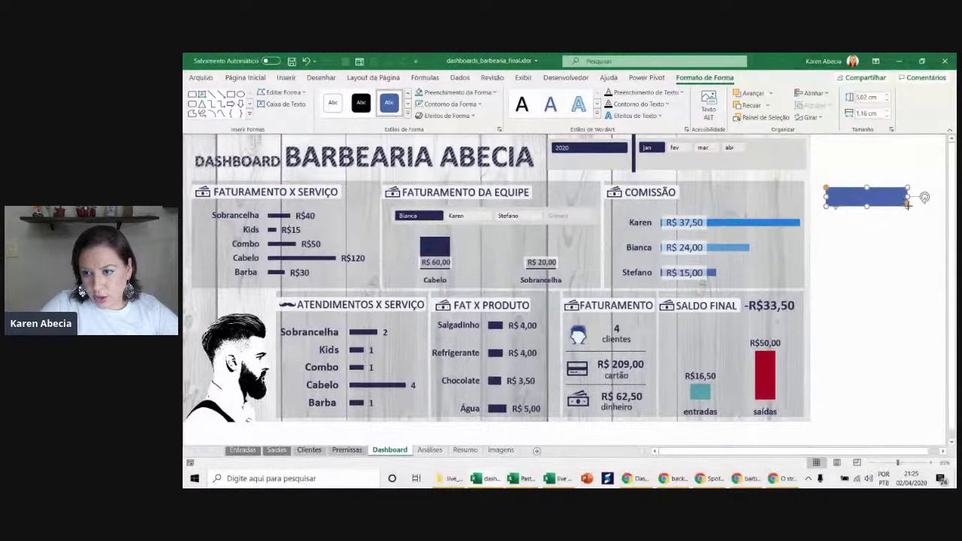
left_click_drag(908, 205, 914, 213)
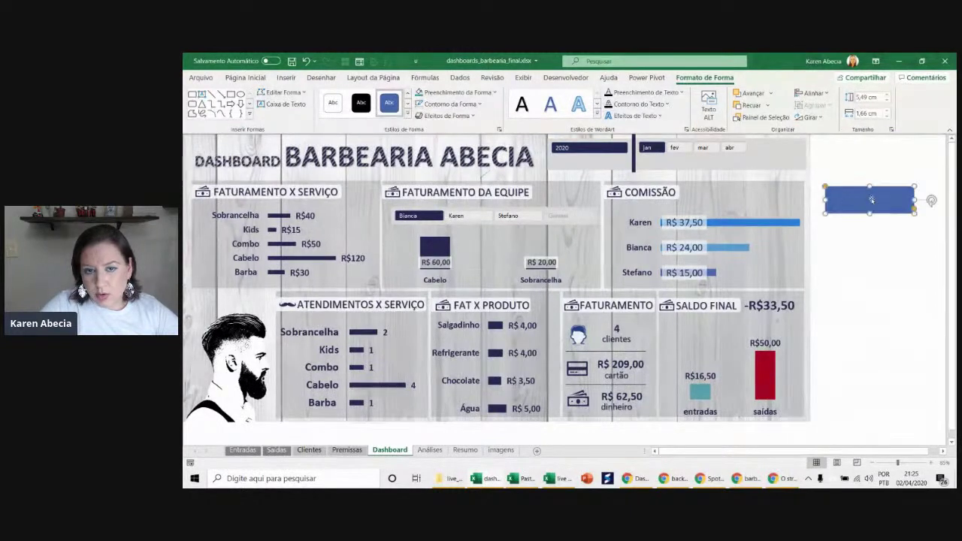
- Set the rectangle's fill to No Fill
left_click(425, 91)
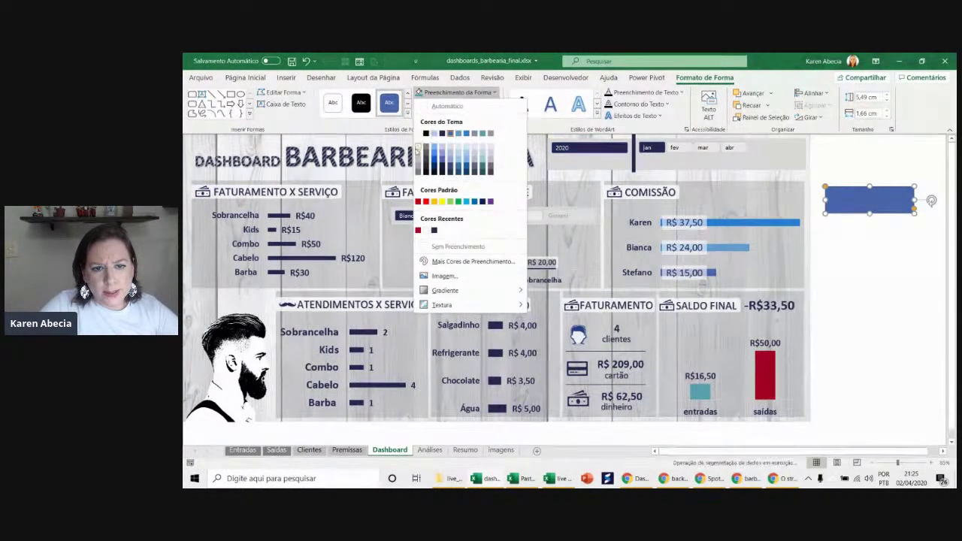
left_click(442, 244)
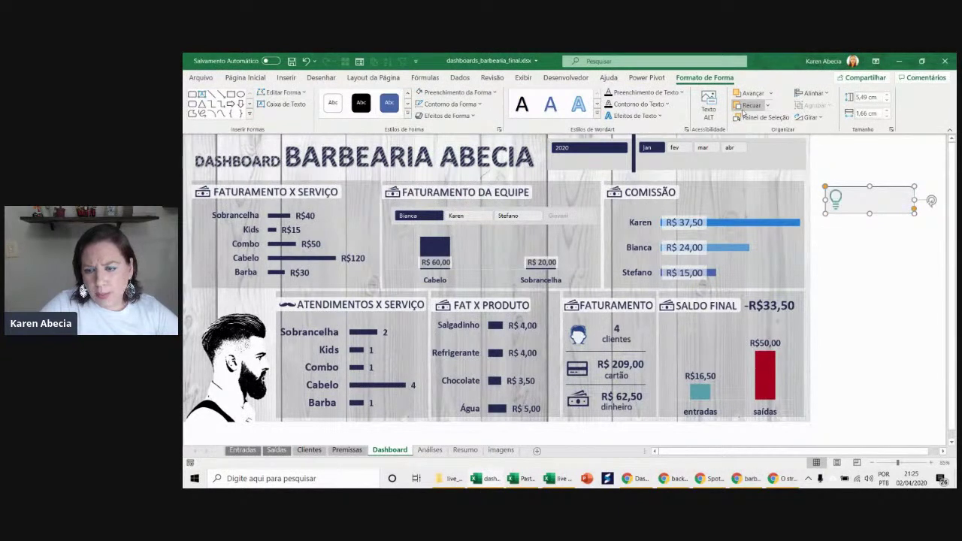
left_click(901, 291)
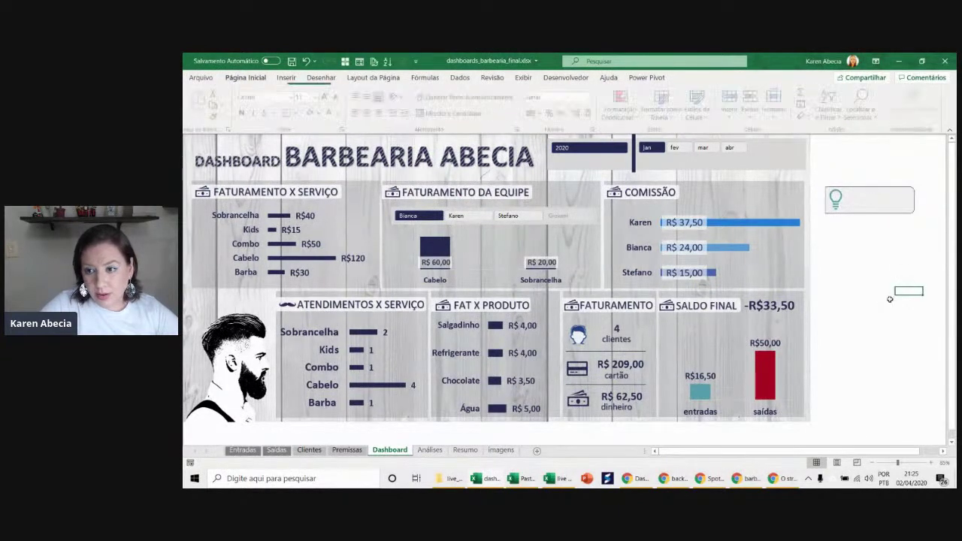
left_click(861, 210)
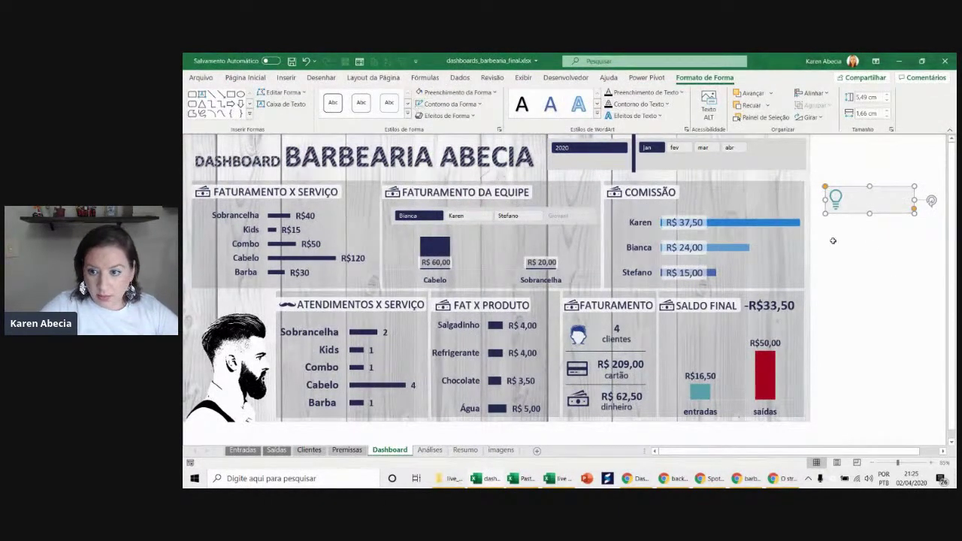
- Add a text box beside the dashboard containing the placeholder text 'ewfewgewgew'
left_click(881, 250)
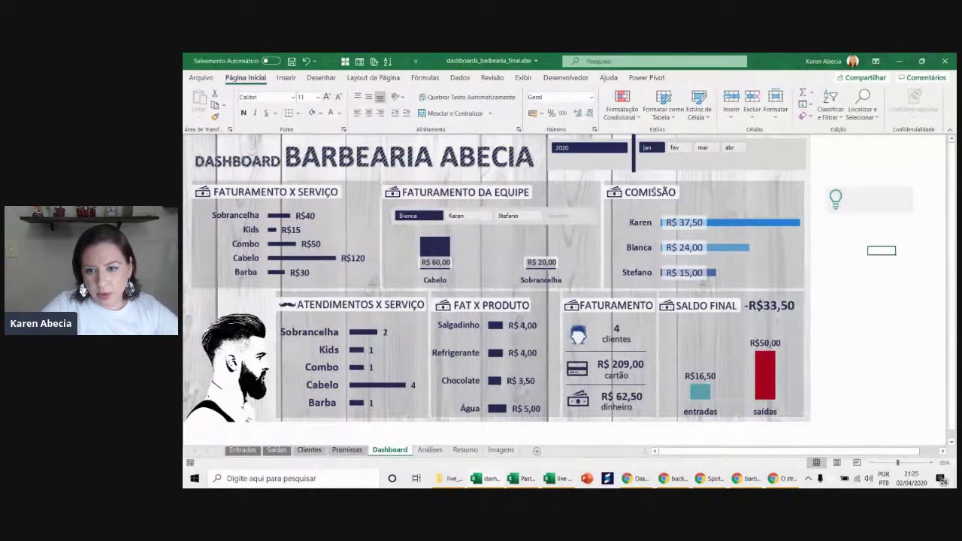
left_click(647, 195)
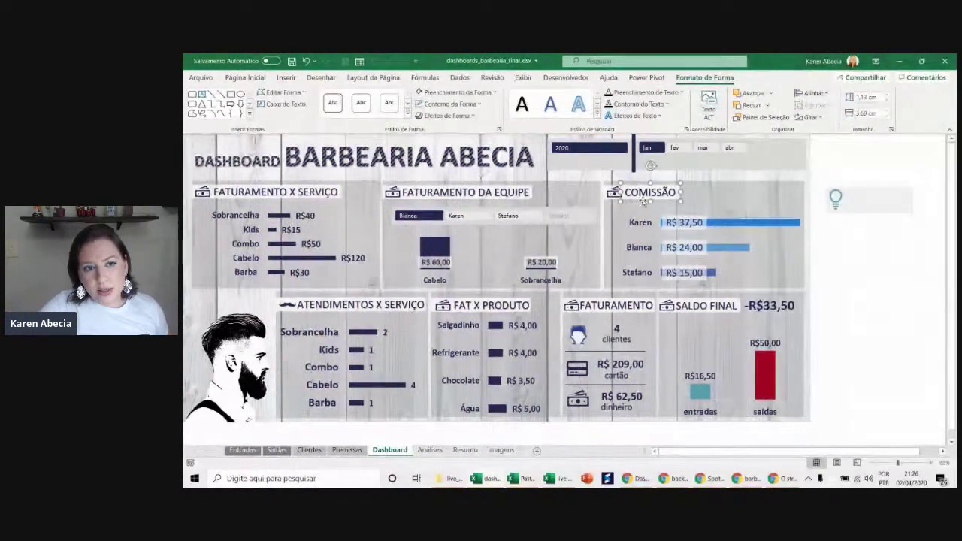
left_click(286, 78)
left_click(830, 101)
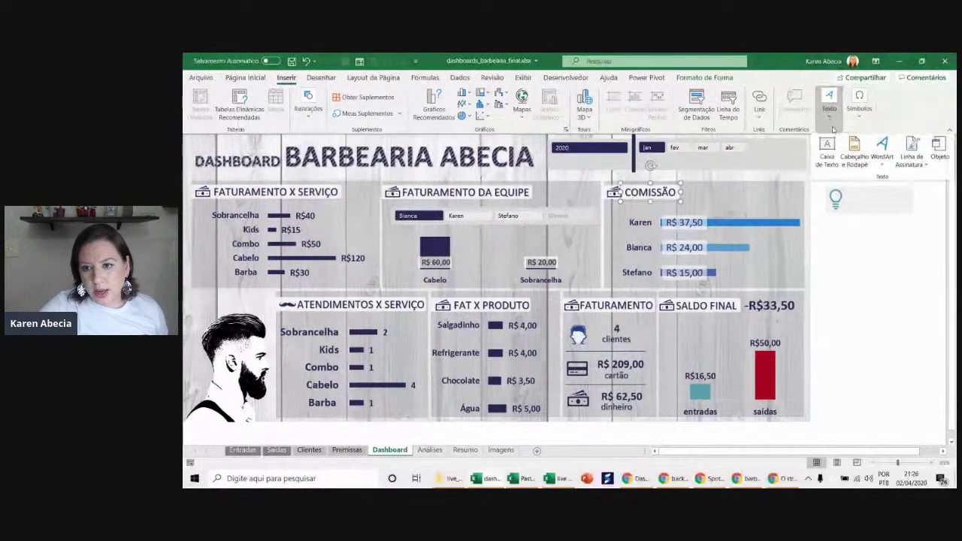
left_click(827, 151)
left_click_drag(842, 233, 891, 256)
type("ewfewgewgew")
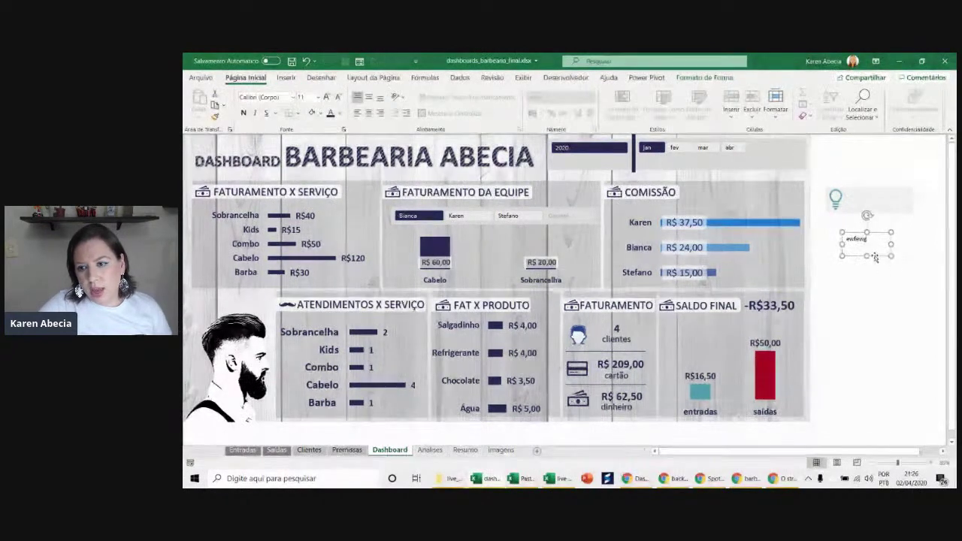
- Make the text box size 20, move it next to the lightbulb, and remove its fill
left_click(326, 97)
left_click(326, 97)
left_click(326, 97)
left_click(326, 97)
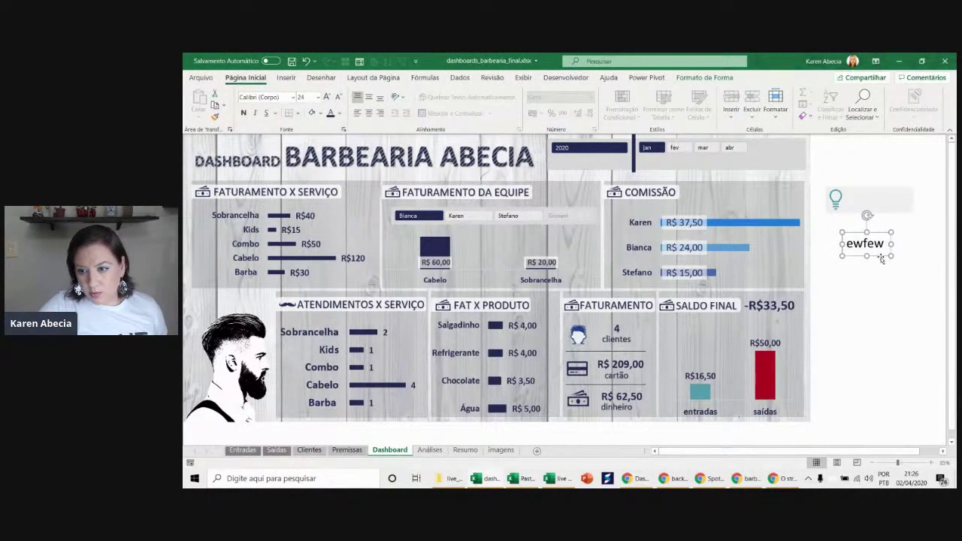
left_click_drag(882, 259, 880, 215)
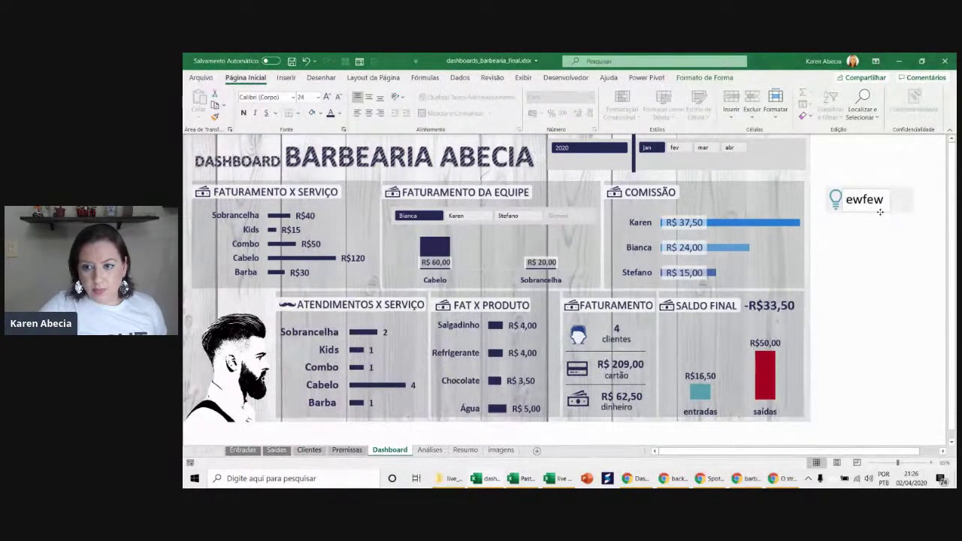
left_click(702, 78)
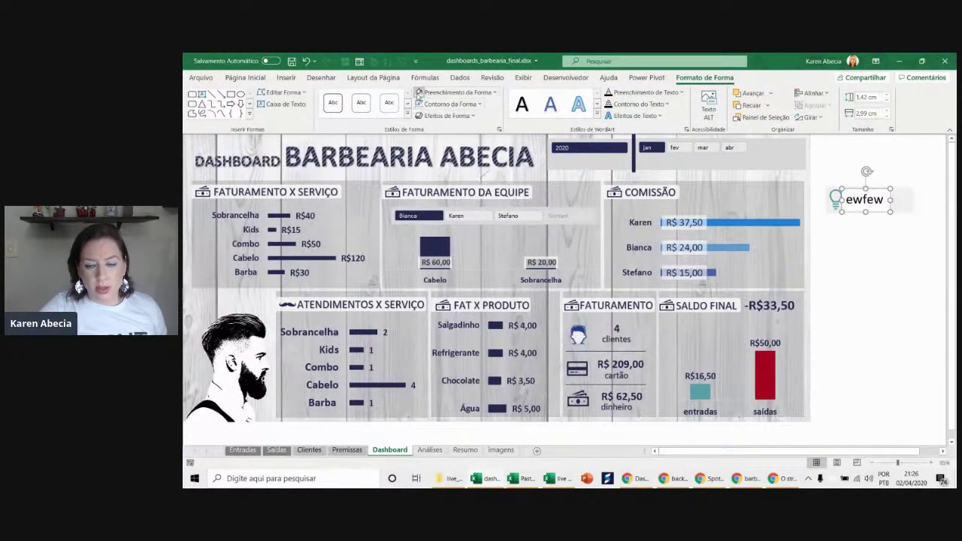
left_click(427, 93)
left_click(465, 246)
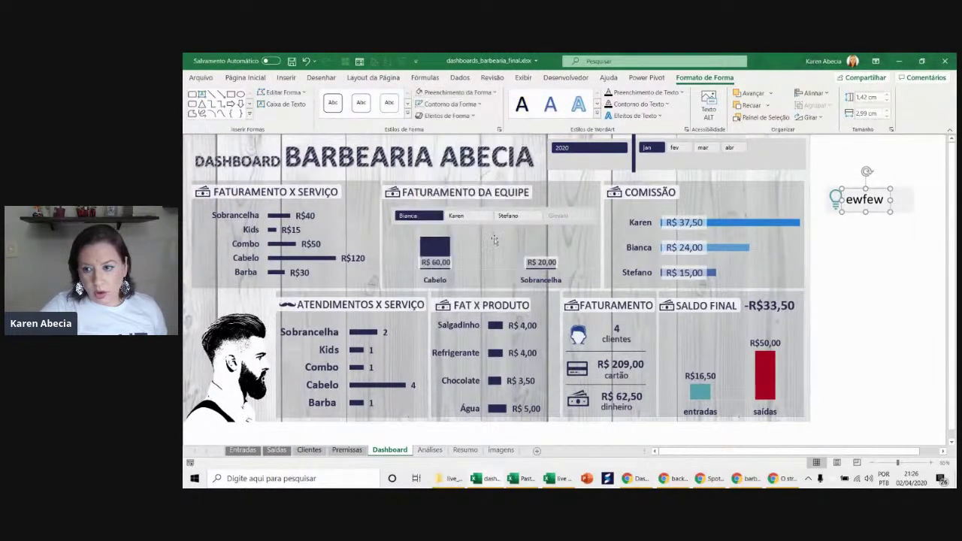
left_click(862, 258)
- Check the COMISSÃO and FATURAMENTO DA EQUIPE title formatting, then switch to another window
left_click(874, 163)
left_click(861, 113)
key("Escape")
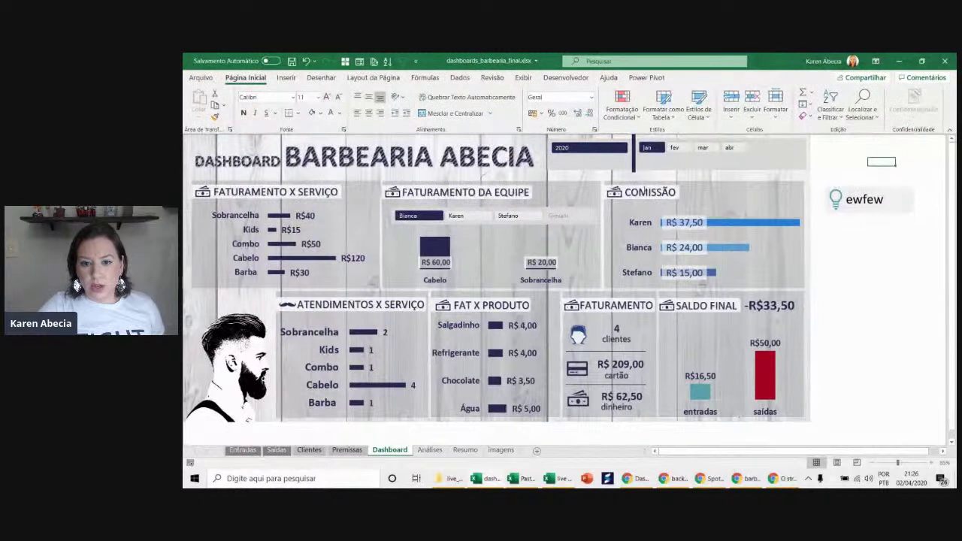
left_click(625, 194)
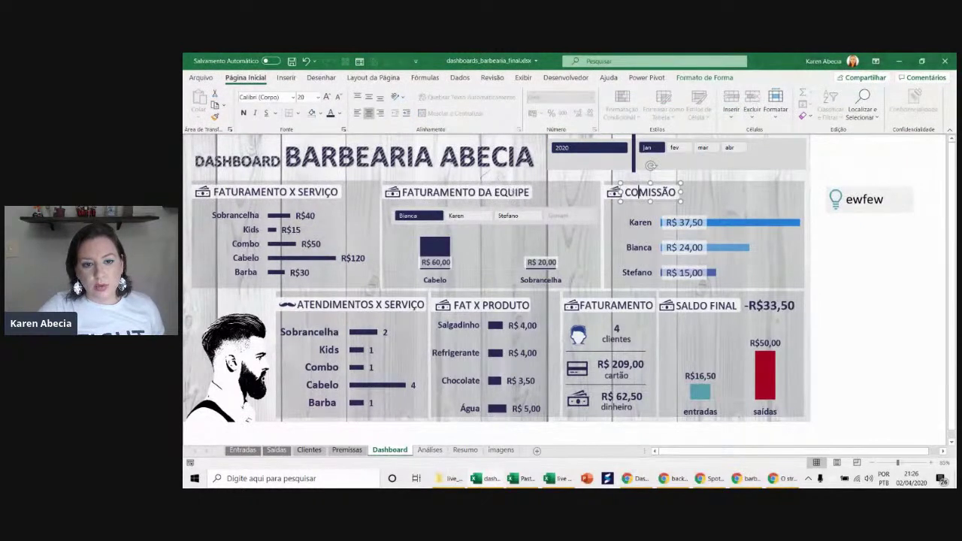
left_click(465, 192)
left_click(392, 193)
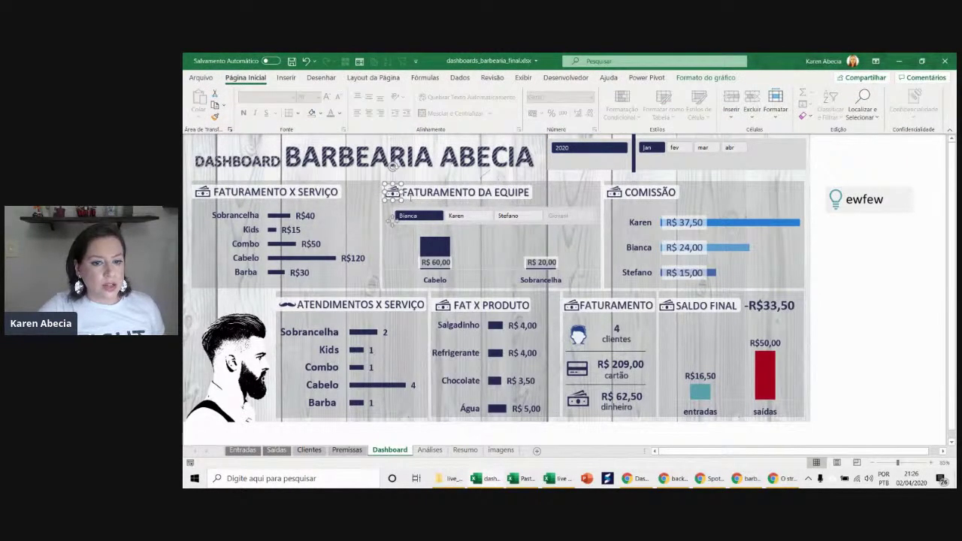
left_click(410, 195)
left_click(856, 272)
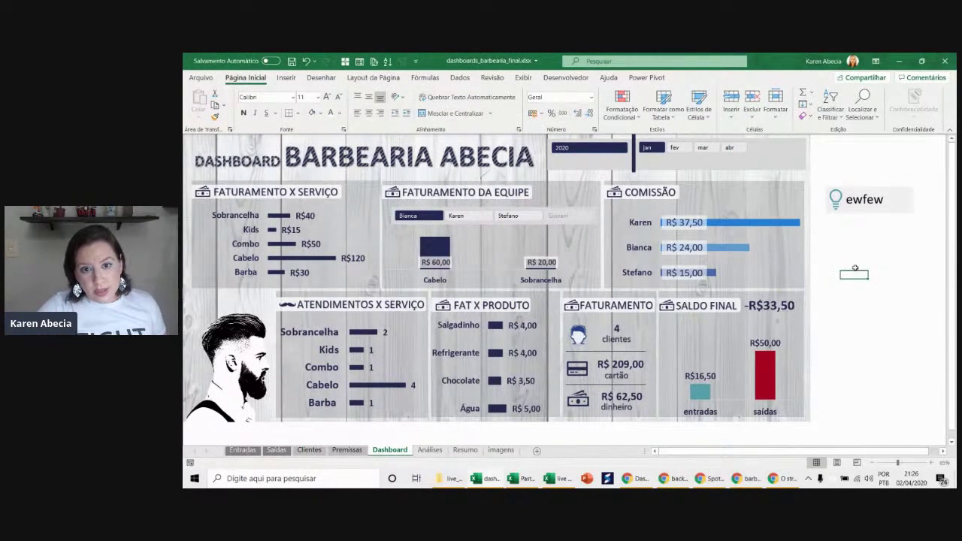
key("alt+Tab")
- Replace the 'barber' image search with 'icon money'
left_click(536, 202)
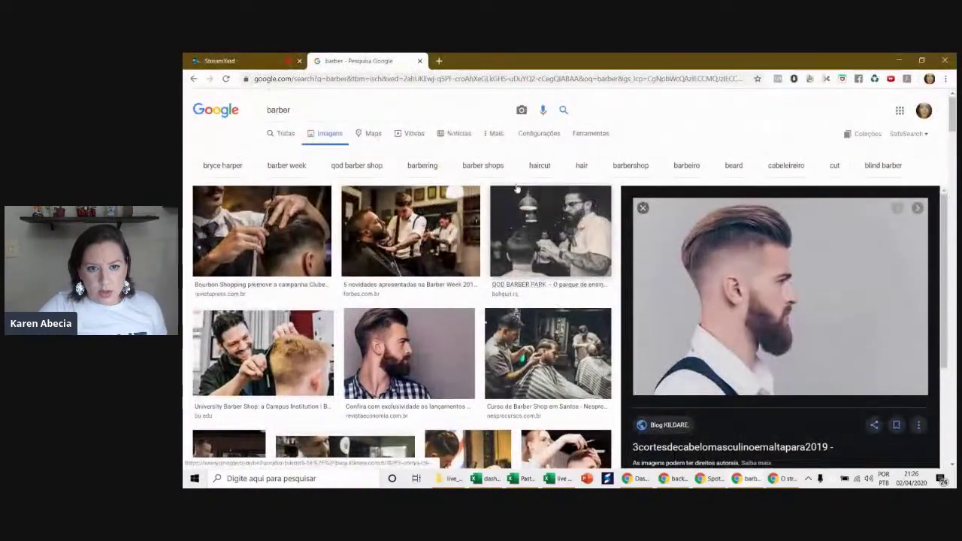
left_click_drag(361, 111, 251, 101)
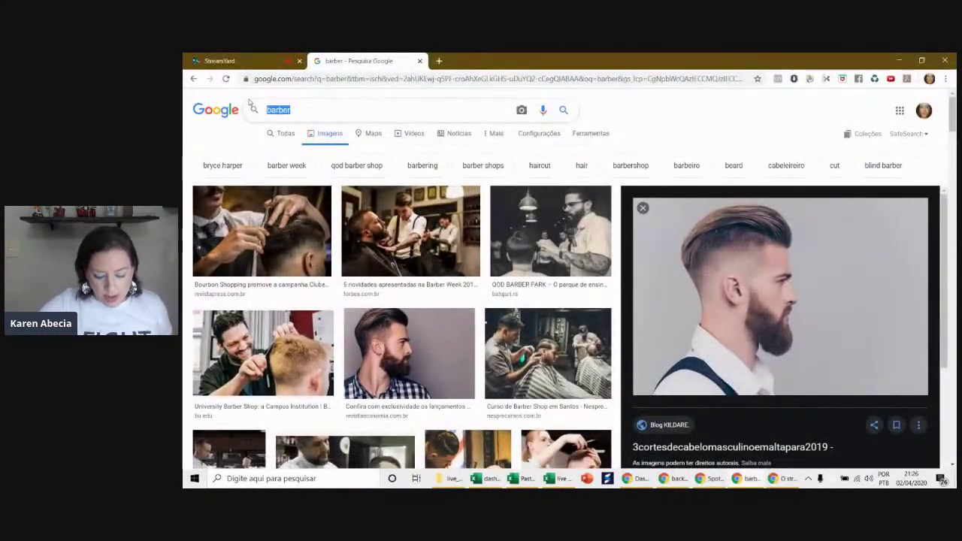
type("icon money")
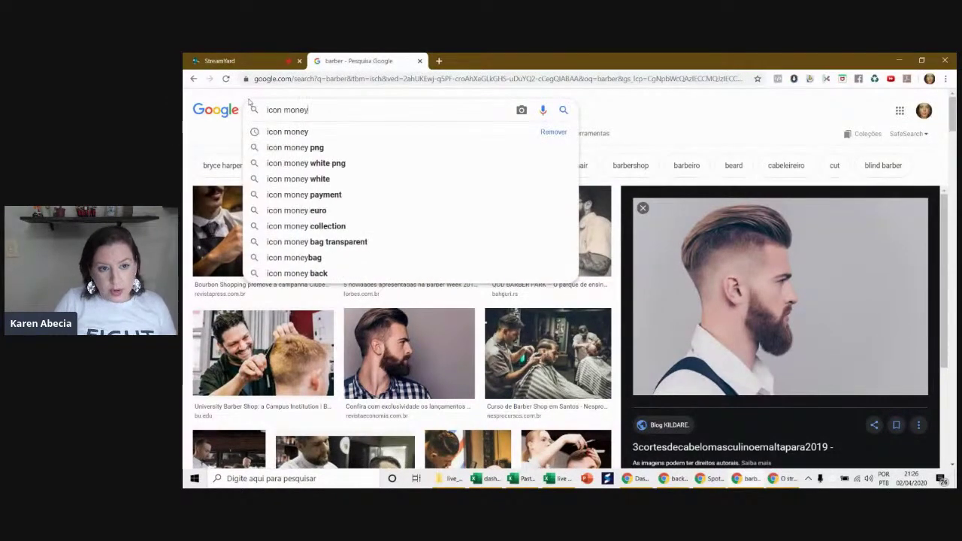
key("Return")
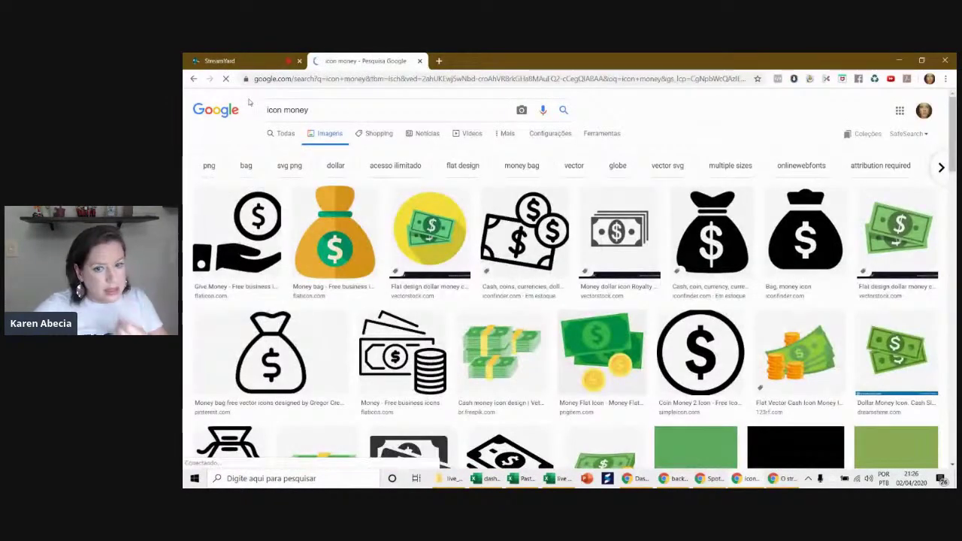
- Scroll through the money icon results, then return to the Excel dashboard
scroll(575, 184, "down", 3)
scroll(581, 199, "down", 1)
scroll(582, 198, "down", 2)
scroll(582, 198, "down", 1)
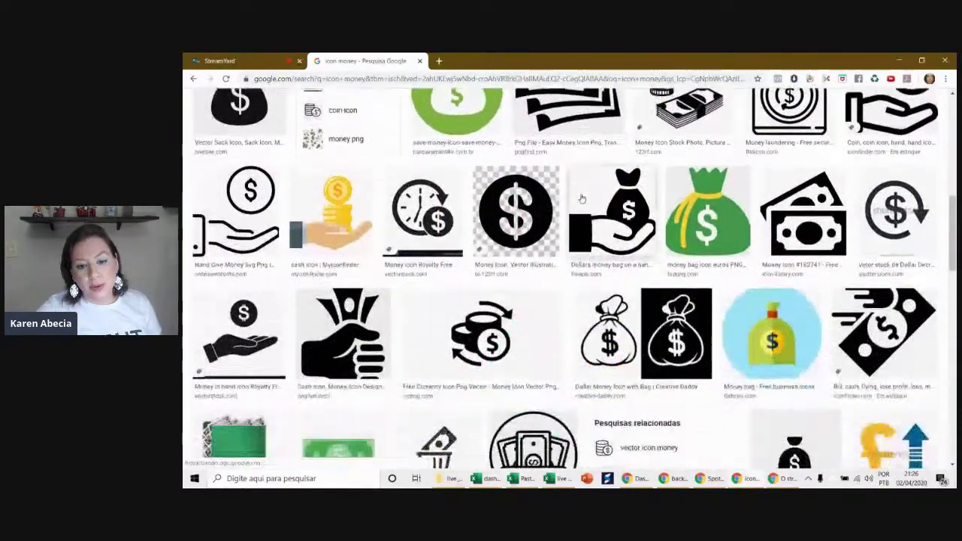
scroll(582, 199, "down", 1)
scroll(581, 199, "down", 2)
scroll(582, 199, "down", 1)
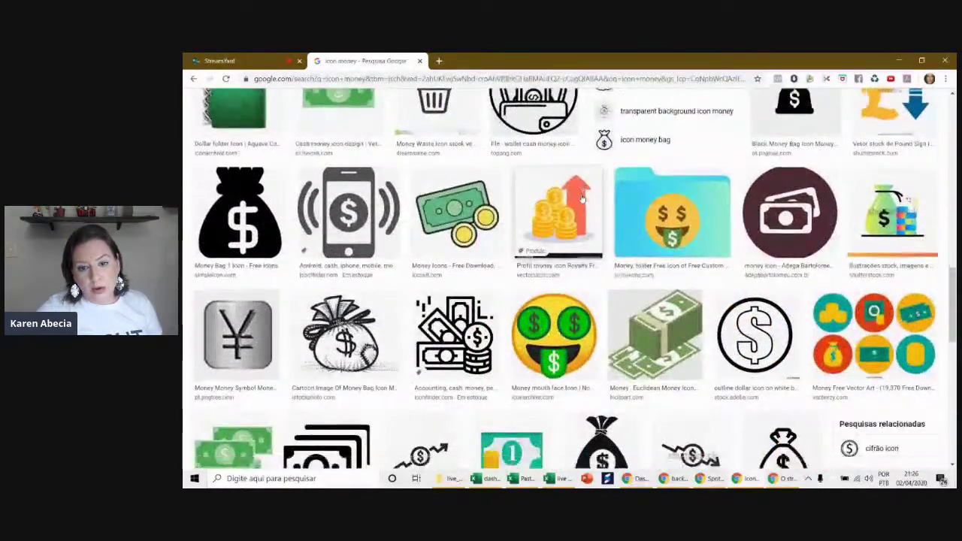
scroll(582, 199, "down", 1)
scroll(582, 198, "down", 1)
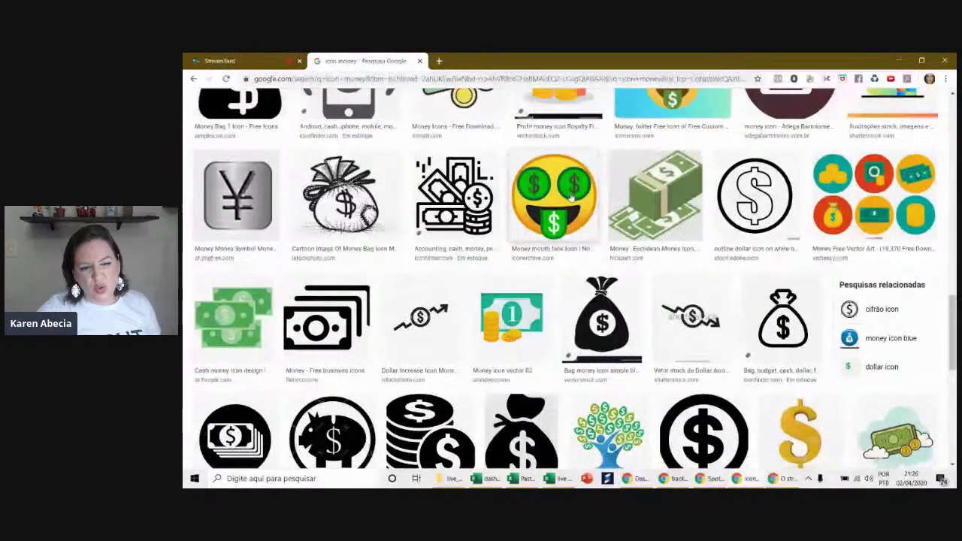
scroll(644, 323, "down", 1)
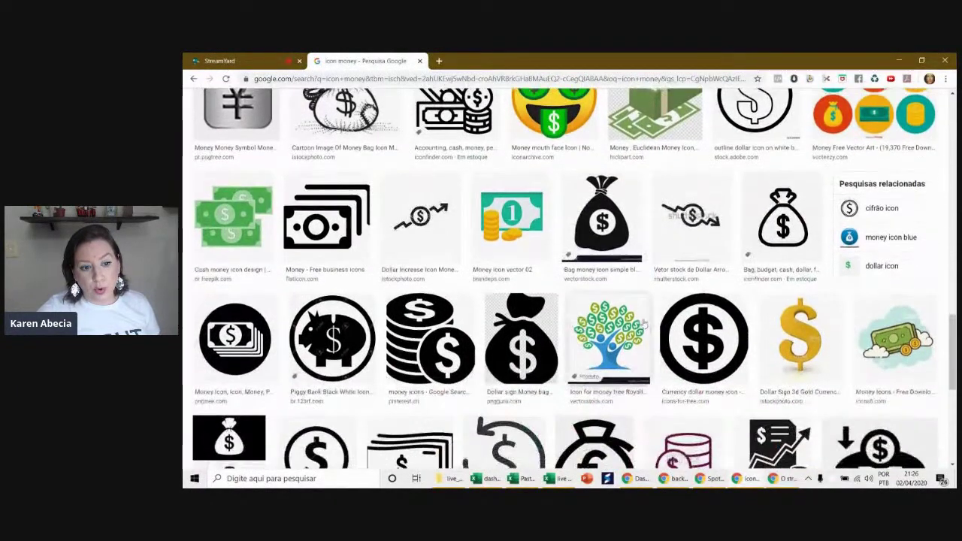
key("alt+Tab")
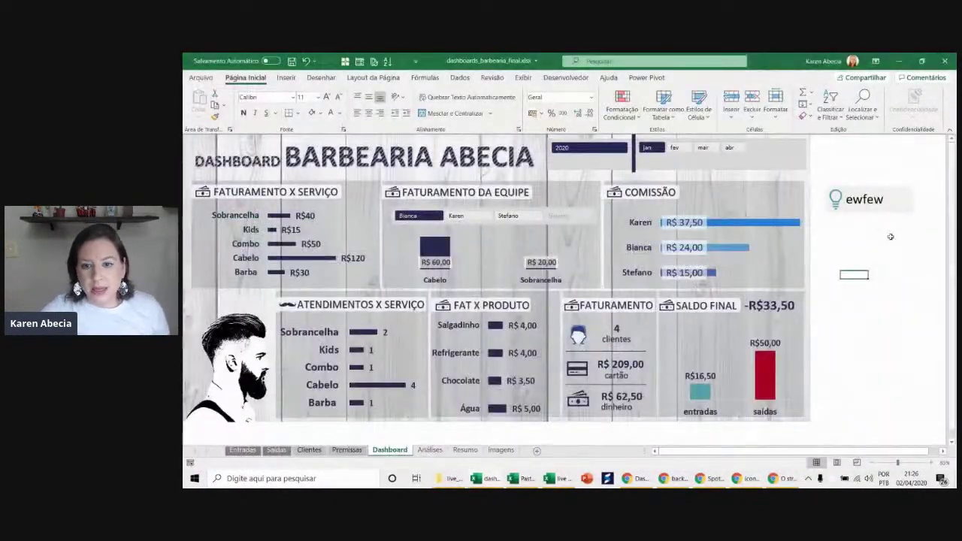
left_click(829, 251)
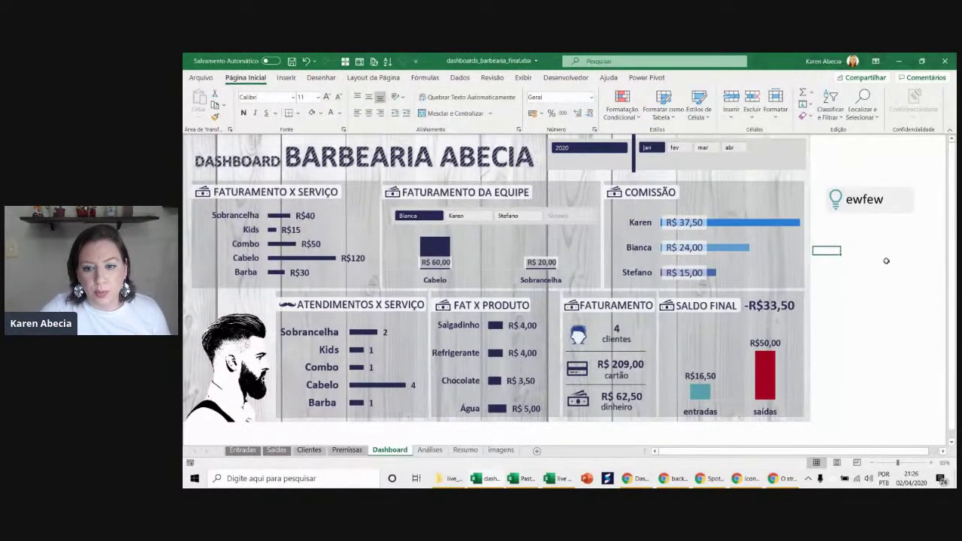
left_click(774, 220)
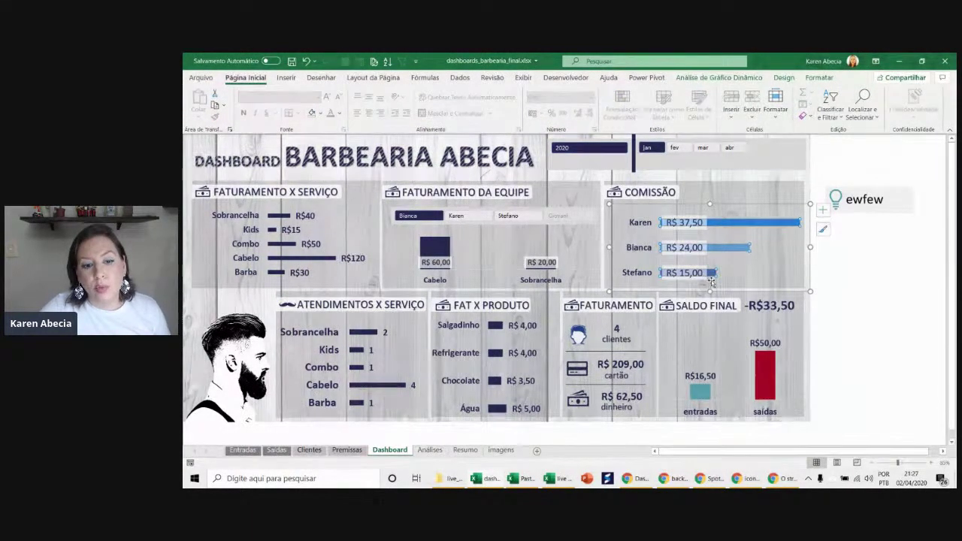
left_click(323, 218)
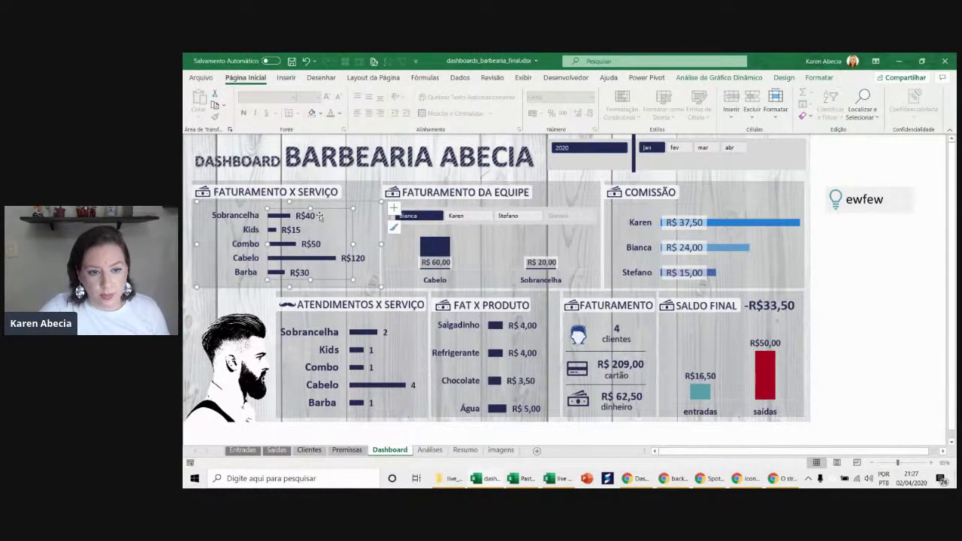
left_click(821, 298)
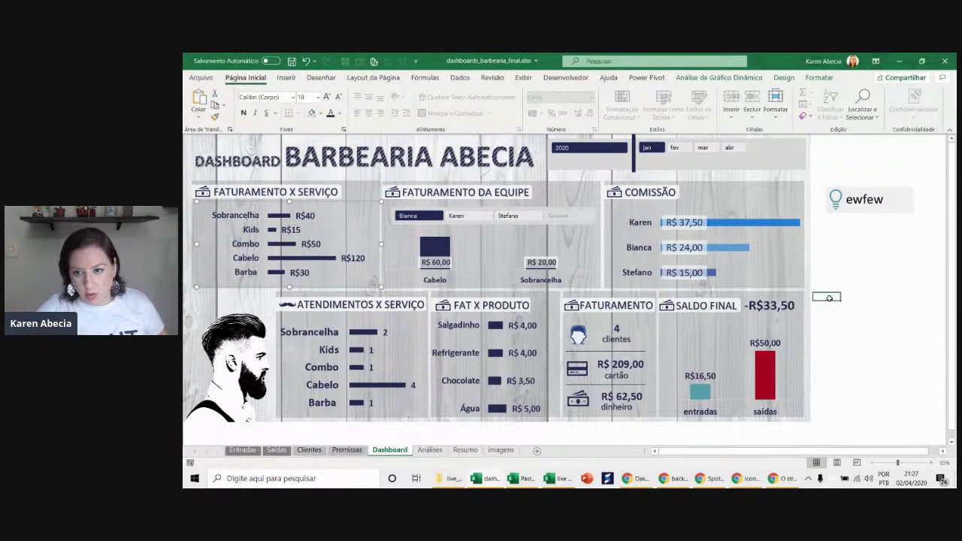
- Place a copy of the Faturamento x Serviço chart in open space beside the dashboard
key("ctrl+v")
mouse_move(822, 297)
left_mouse_down()
mouse_move(950, 265)
mouse_move(355, 218)
left_mouse_up()
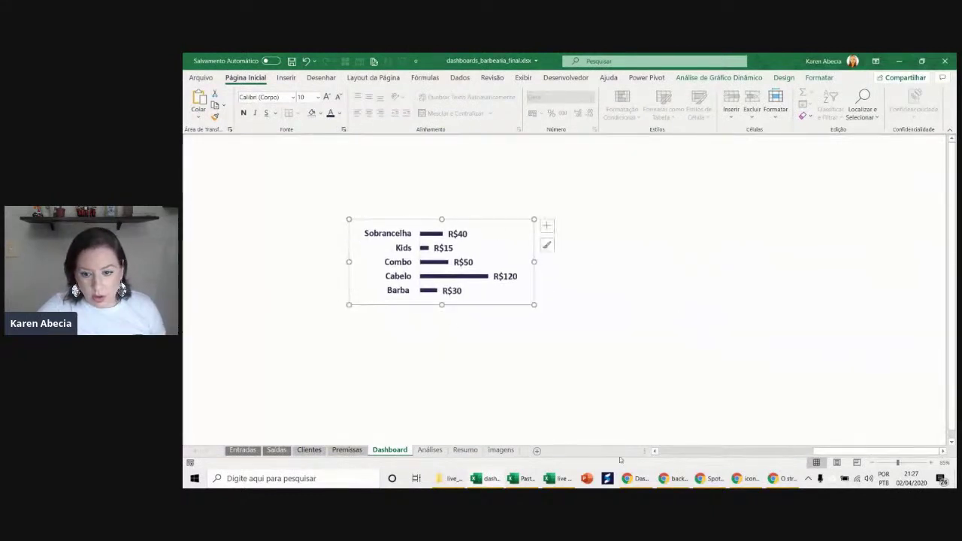
left_click_drag(872, 451, 842, 451)
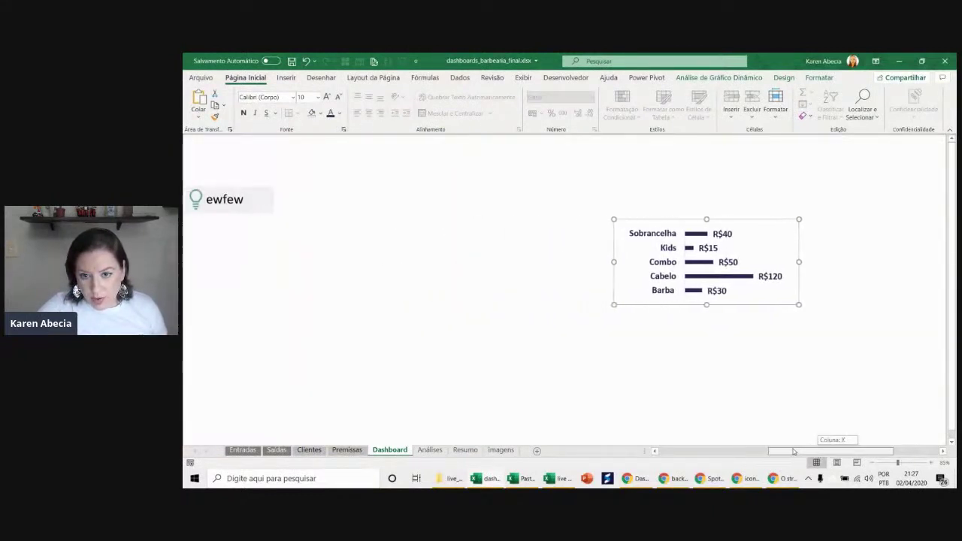
left_click_drag(635, 305, 421, 276)
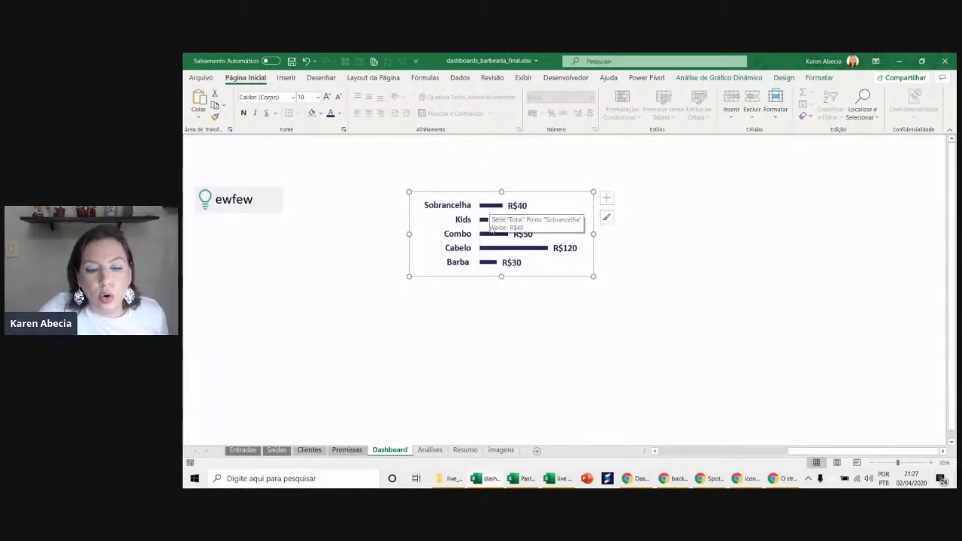
scroll(490, 217, "up", 3, "ctrl")
scroll(474, 258, "up", 3, "ctrl")
scroll(475, 260, "down", 2)
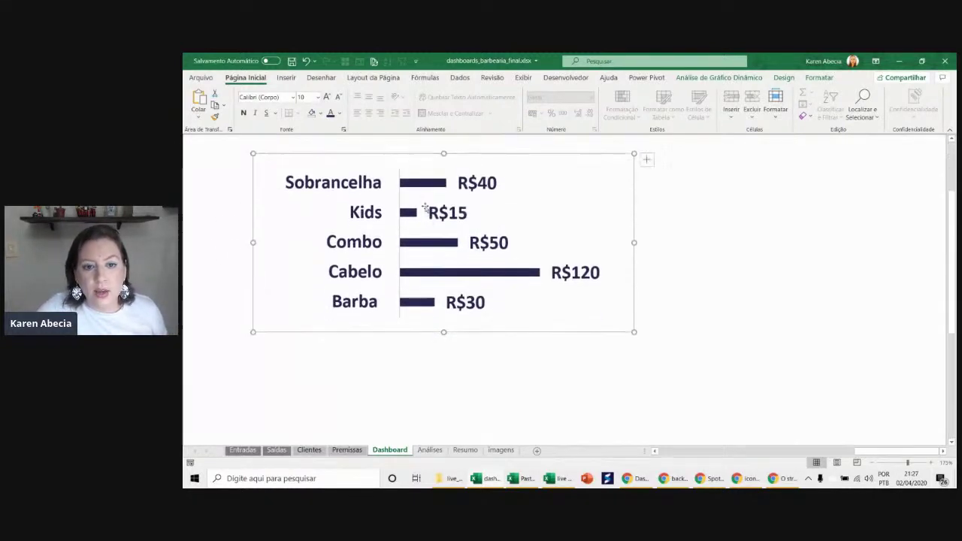
- Turn on Variar cores por ponto for the copied chart's bar series
right_click(418, 184)
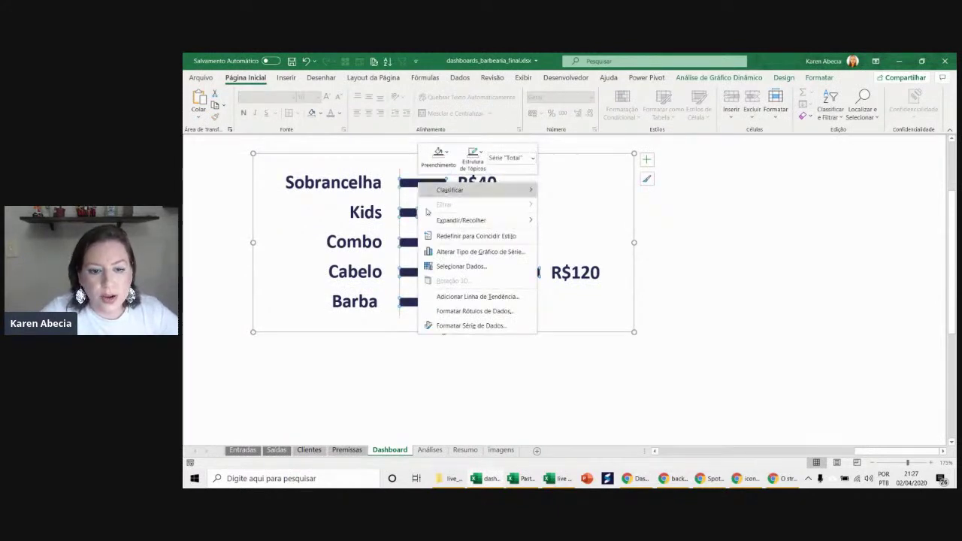
left_click(471, 326)
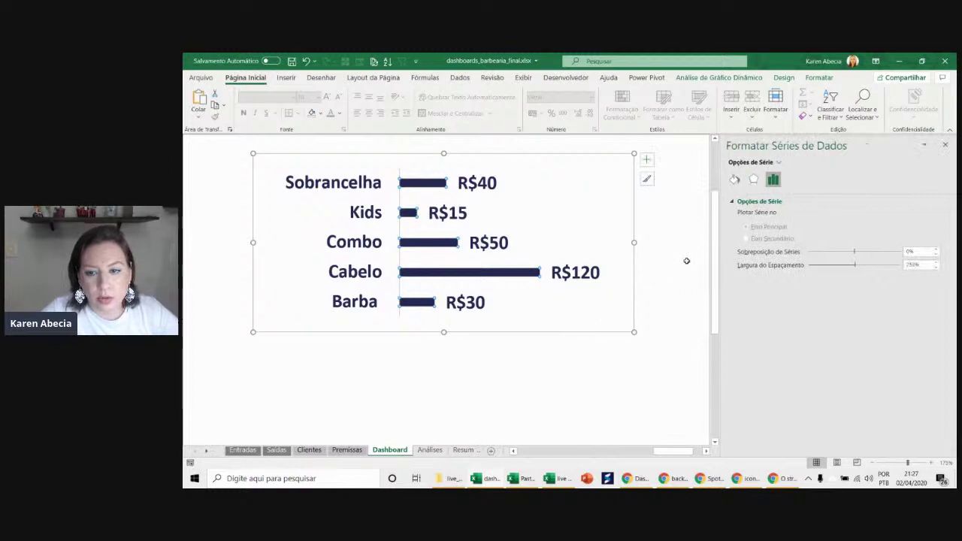
left_click(735, 179)
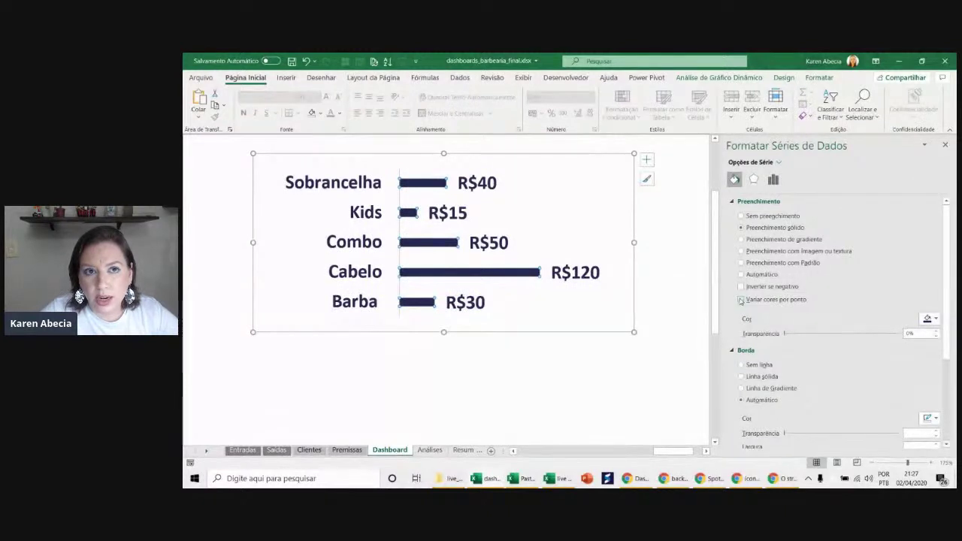
left_click(741, 300)
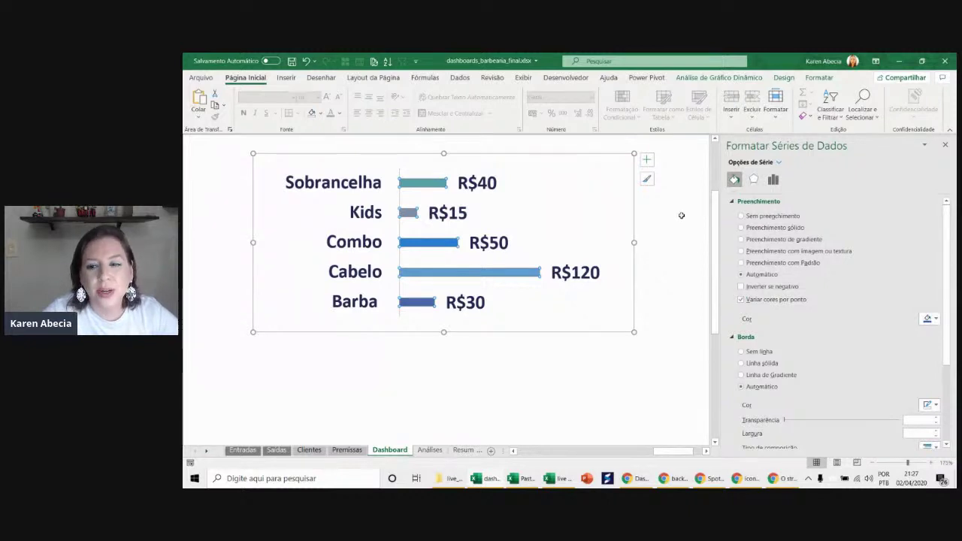
left_click(945, 147)
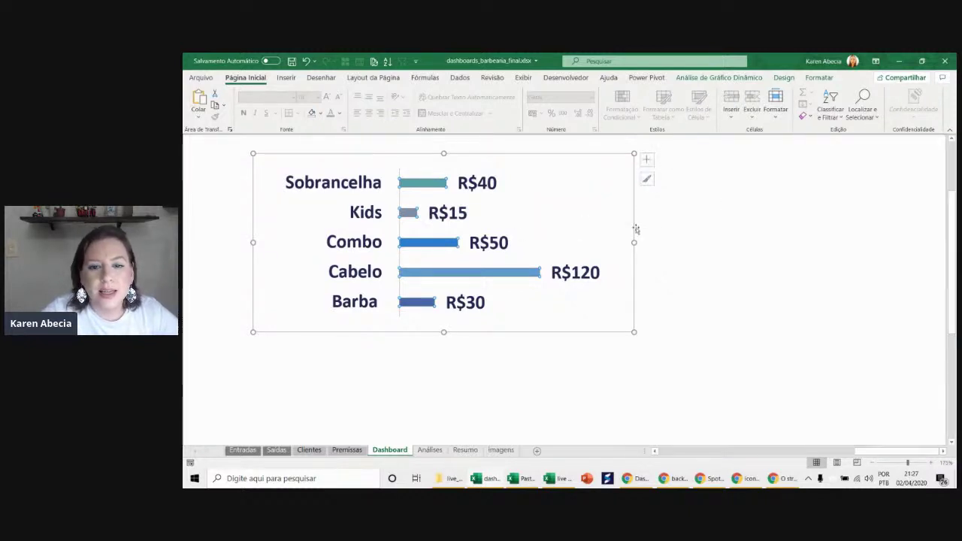
left_click(637, 227)
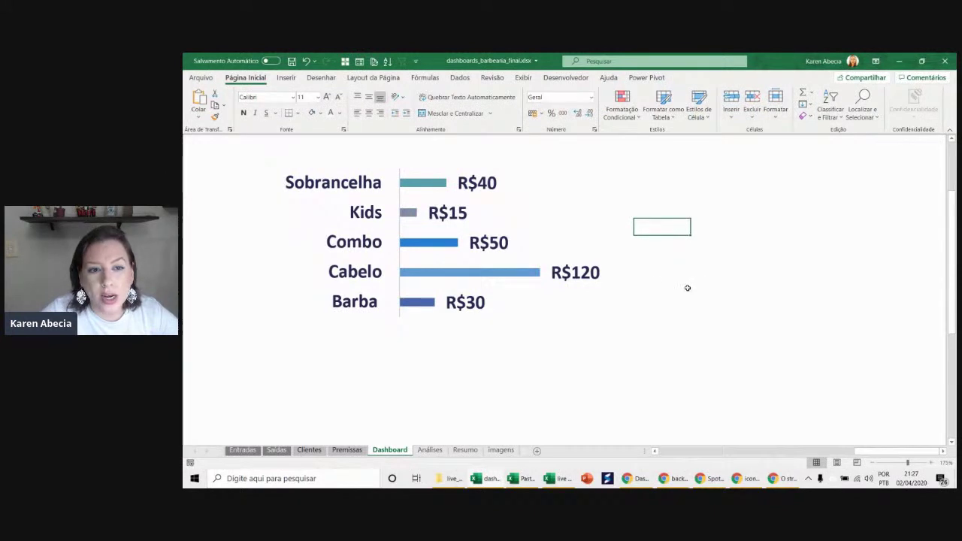
- Preview the theme colour palettes without applying one, then delete the copied bar chart
left_click(373, 77)
left_click(225, 93)
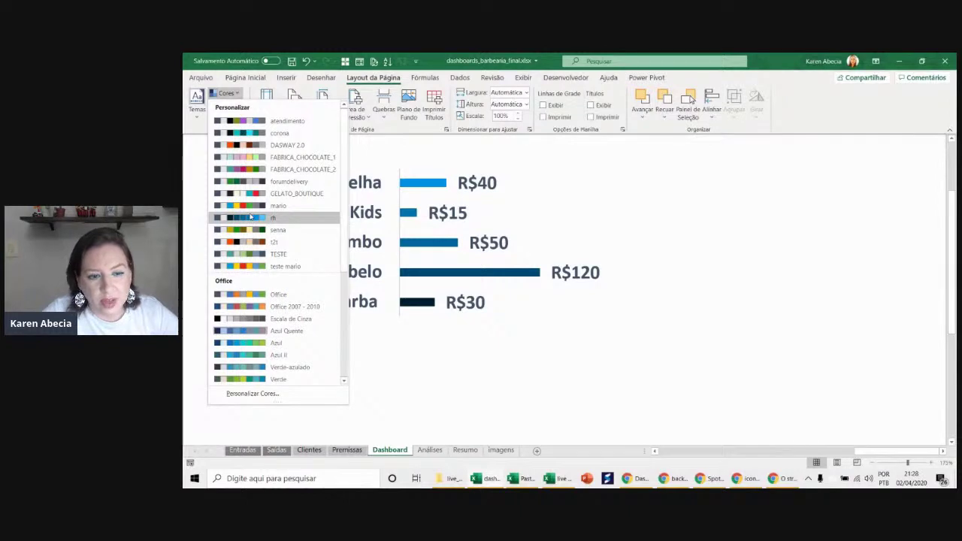
left_click(465, 364)
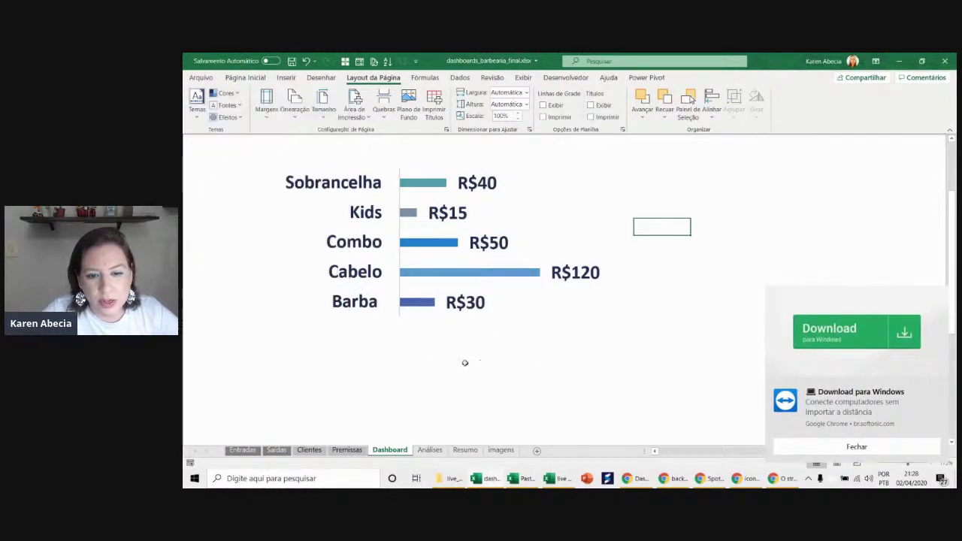
left_click(548, 362)
left_click(857, 446)
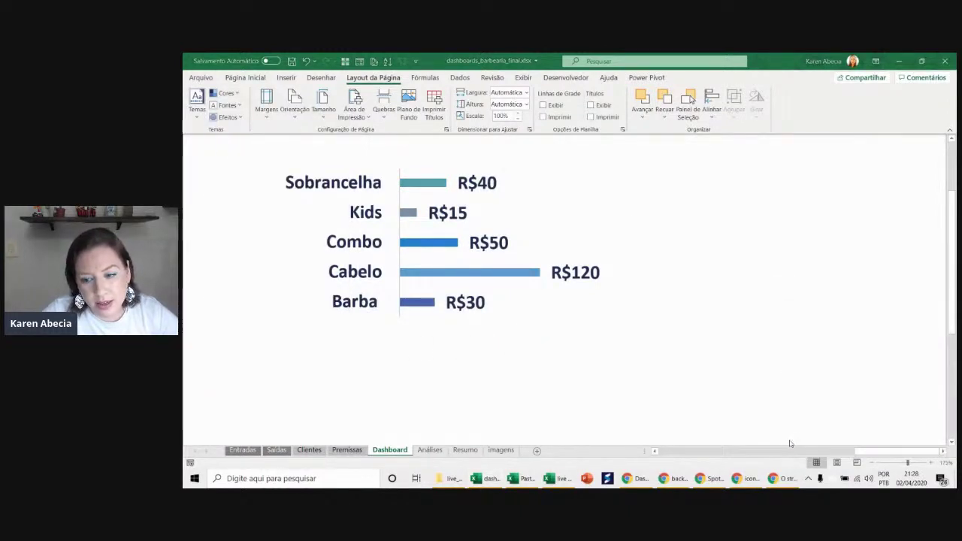
left_click(534, 329)
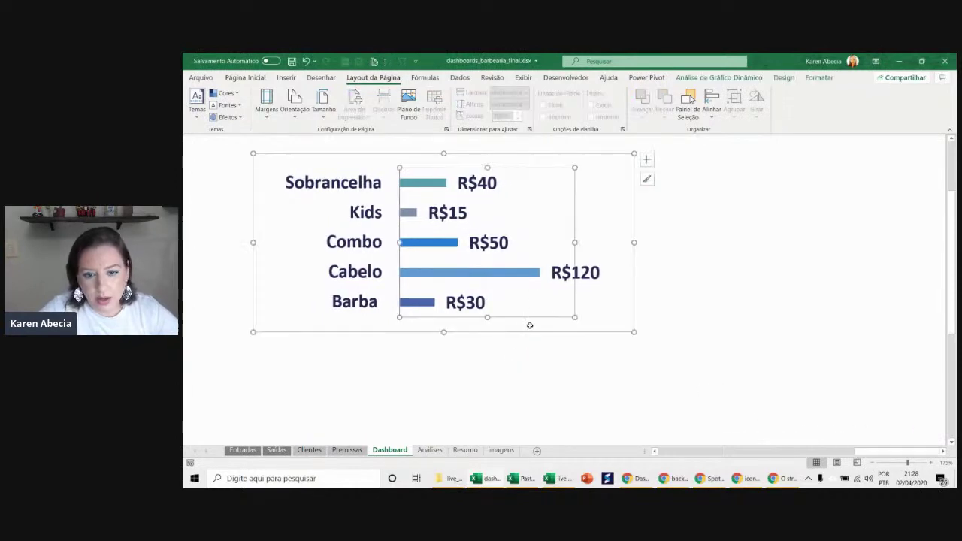
key("Delete")
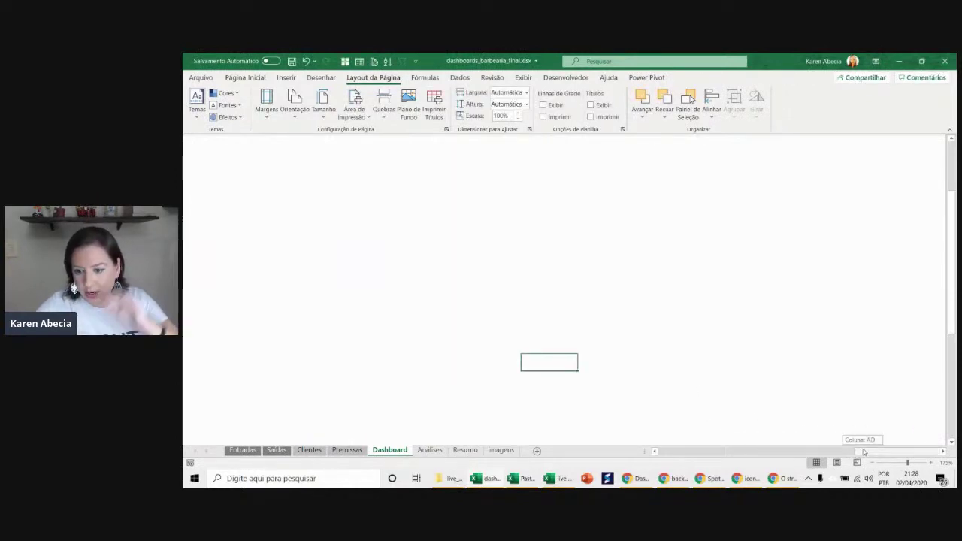
- Review the Dashboard's FATURAMENTO, R$ 209,00 cartão and SALDO FINAL figures, then go to Análises
scroll(678, 437, "left", 10)
scroll(678, 438, "up", 5)
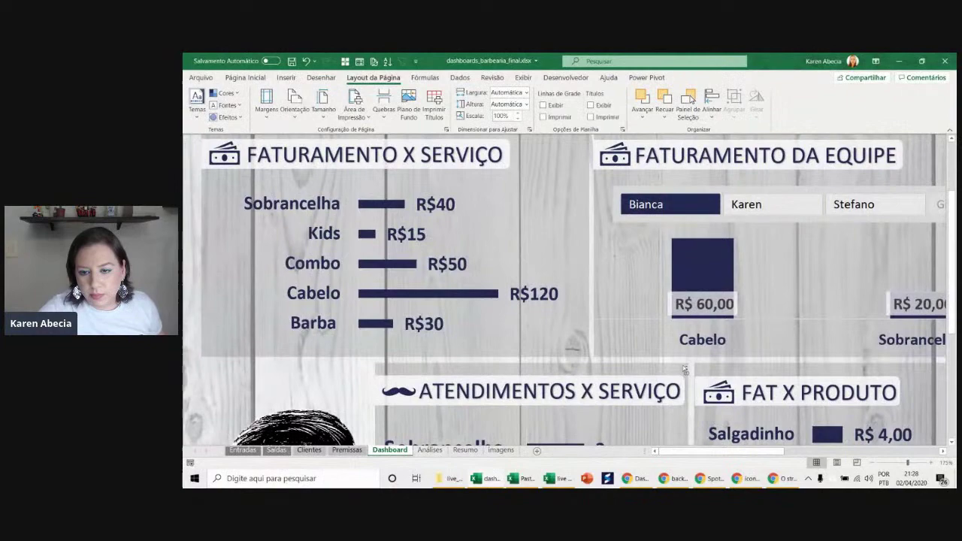
scroll(667, 357, "down", 2)
scroll(667, 357, "down", 1)
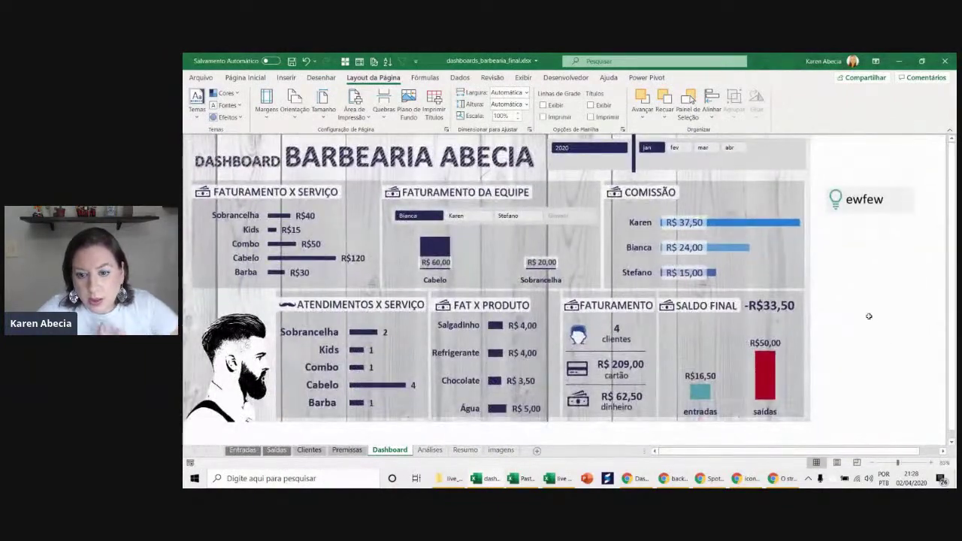
left_click_drag(869, 316, 840, 310)
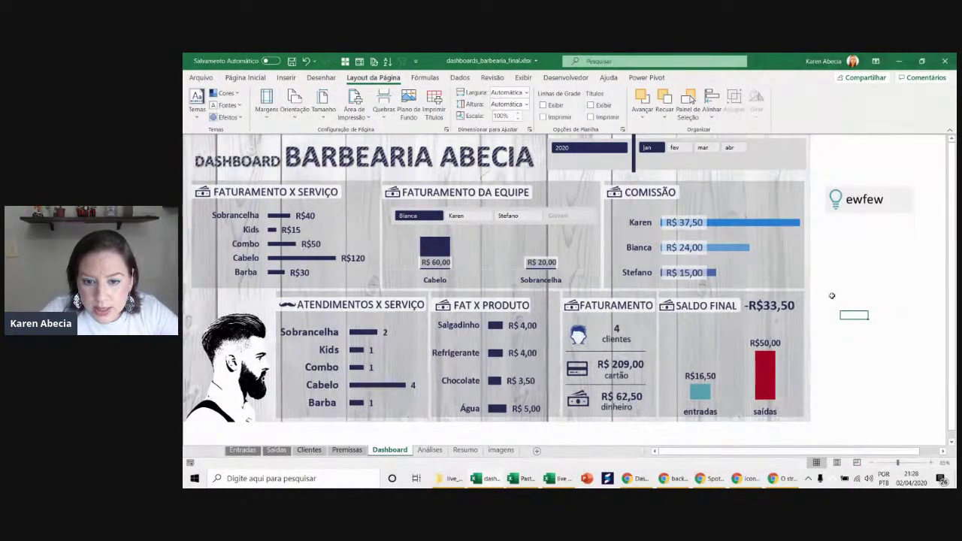
left_click(615, 367)
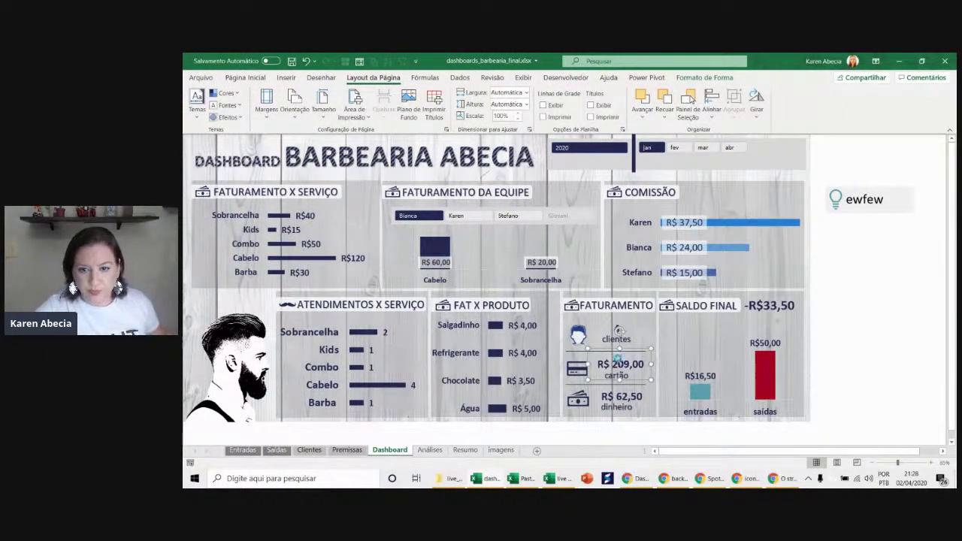
scroll(617, 365, "up", 2, "ctrl")
scroll(615, 363, "down", 2)
scroll(613, 362, "down", 1)
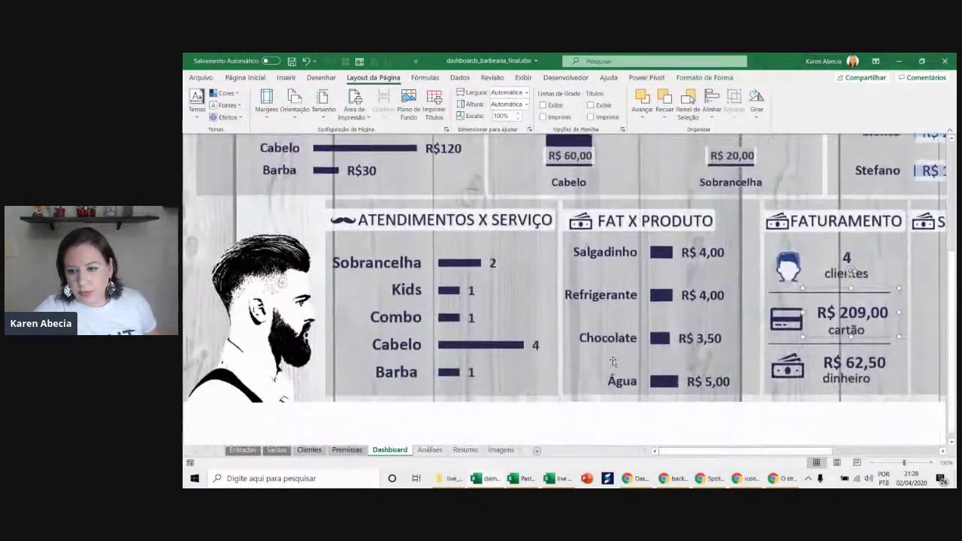
left_click_drag(820, 451, 876, 453)
left_click(674, 427)
left_click(622, 414)
scroll(592, 380, "down", 1)
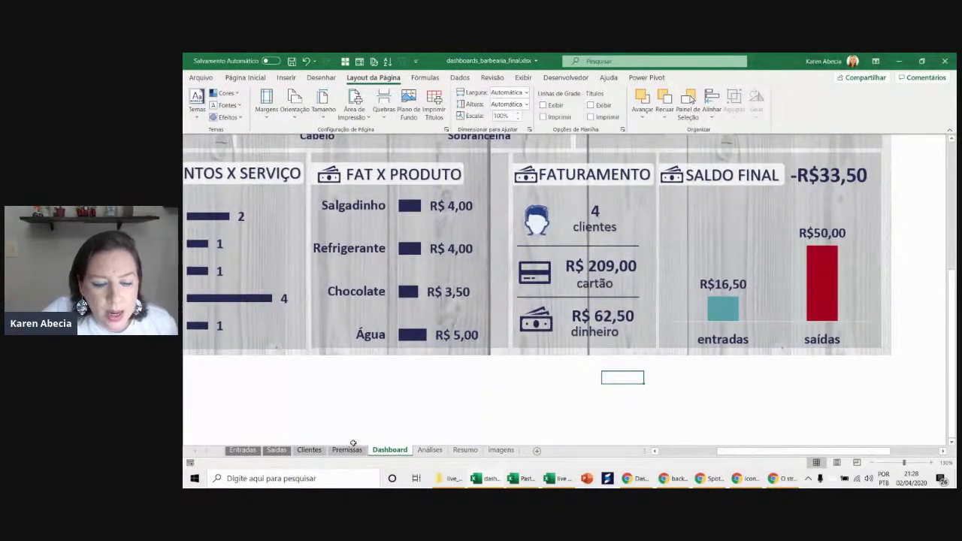
left_click(431, 451)
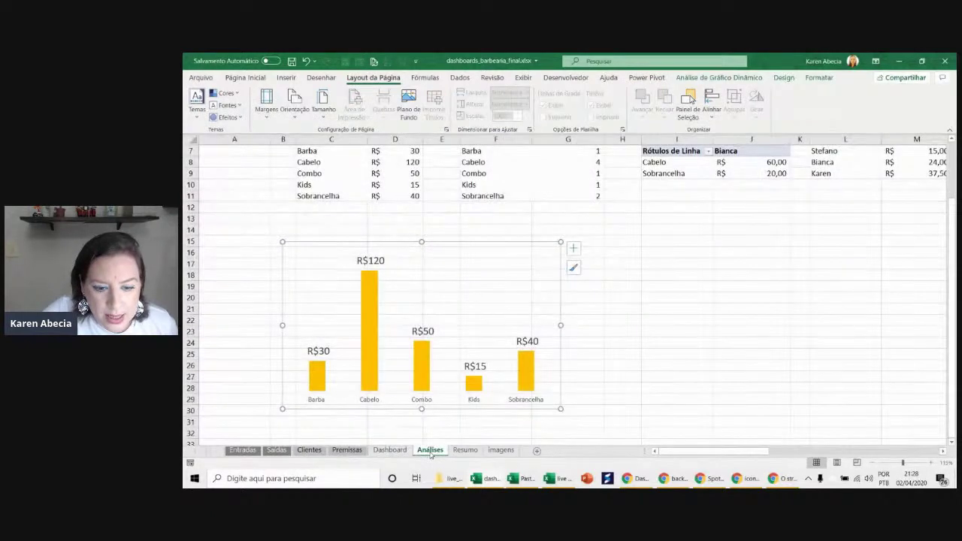
- Locate the DINHEIRO and CARTÃO totals and select the DINHEIRO value in P15
key("Delete")
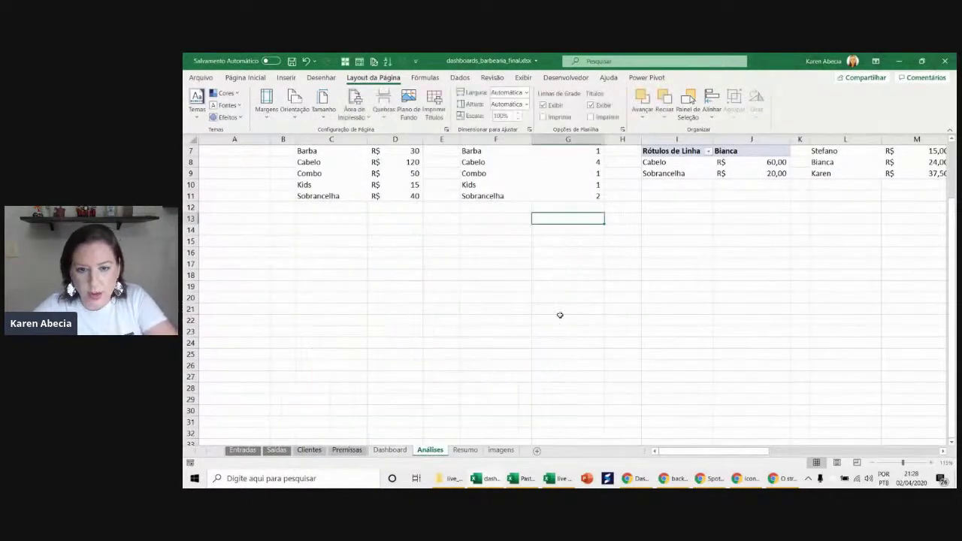
scroll(571, 319, "up", 2)
left_click_drag(767, 452, 835, 452)
left_click(519, 311)
scroll(539, 326, "up", 1)
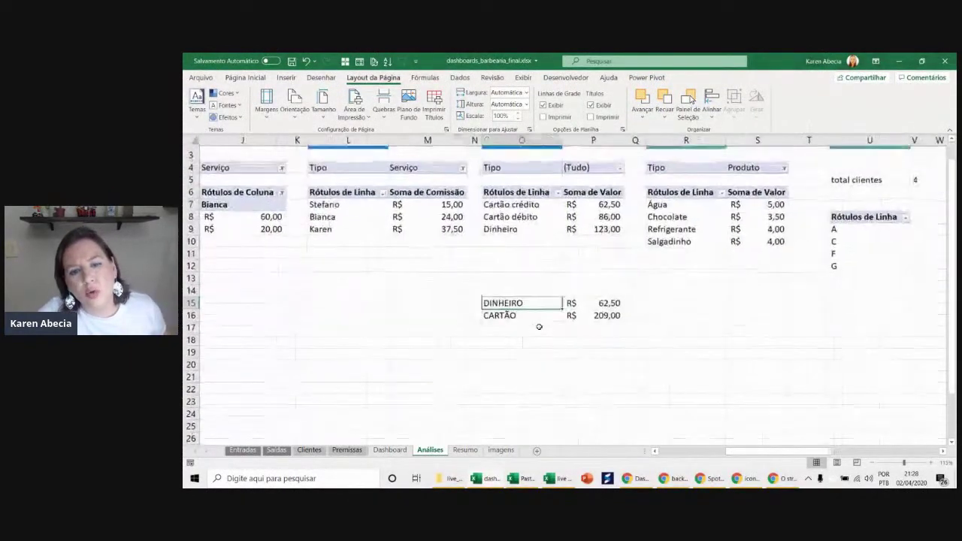
scroll(539, 326, "up", 1)
scroll(539, 326, "up", 1)
scroll(539, 326, "up", 1)
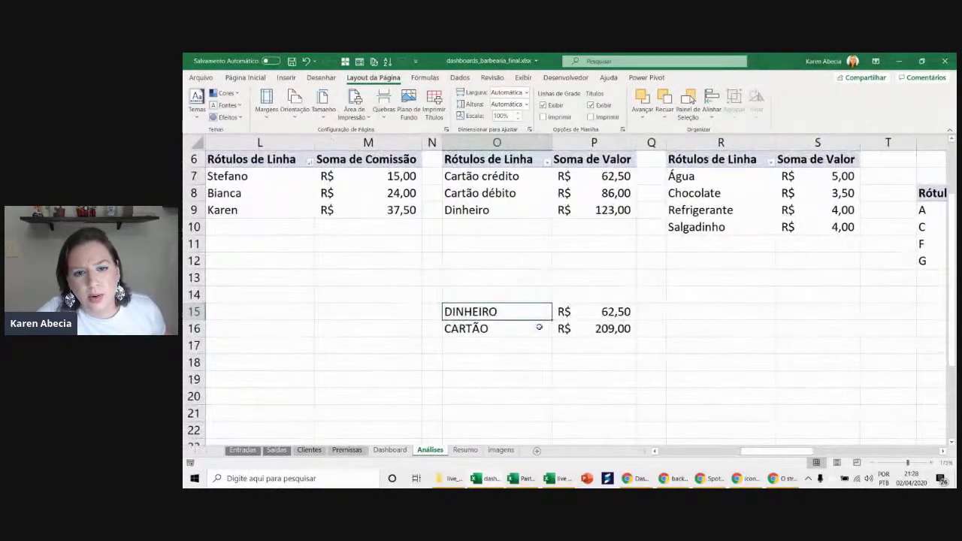
scroll(539, 326, "up", 2)
left_click_drag(543, 394, 562, 410)
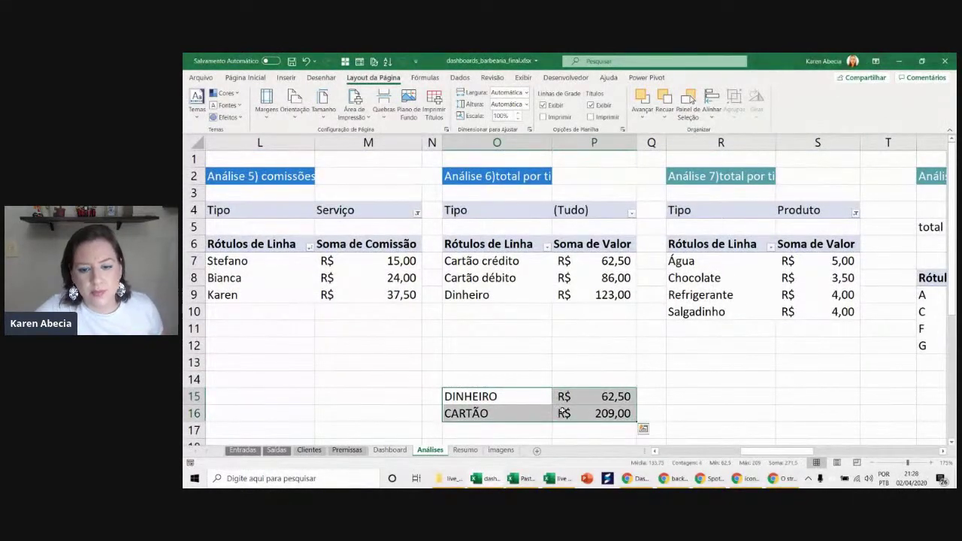
left_click(572, 398)
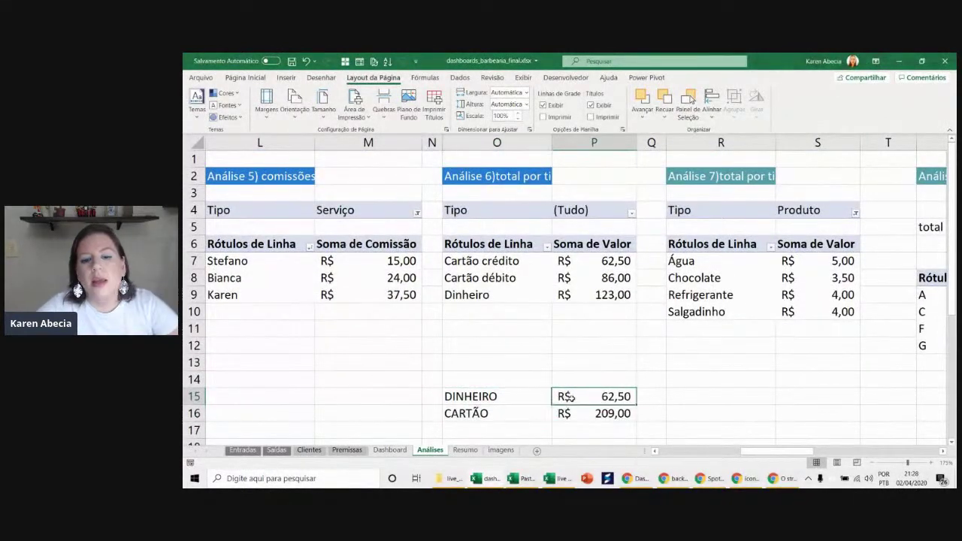
- Compare the pivot's Cartão débito and Dinheiro rows, then edit P15's =PROCV(O7;O7:P9;2;0) formula
left_click(517, 278)
left_click(503, 415)
left_click(502, 296)
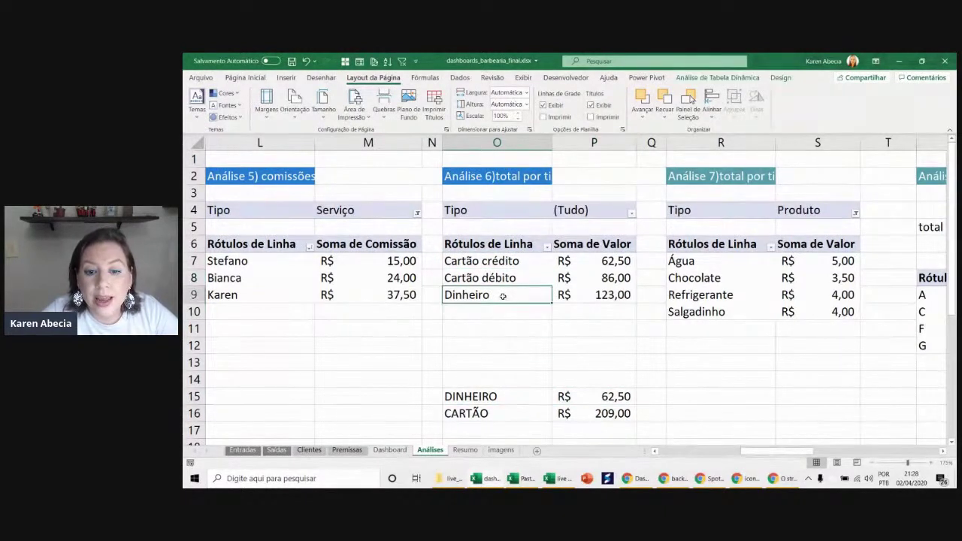
left_click(504, 396)
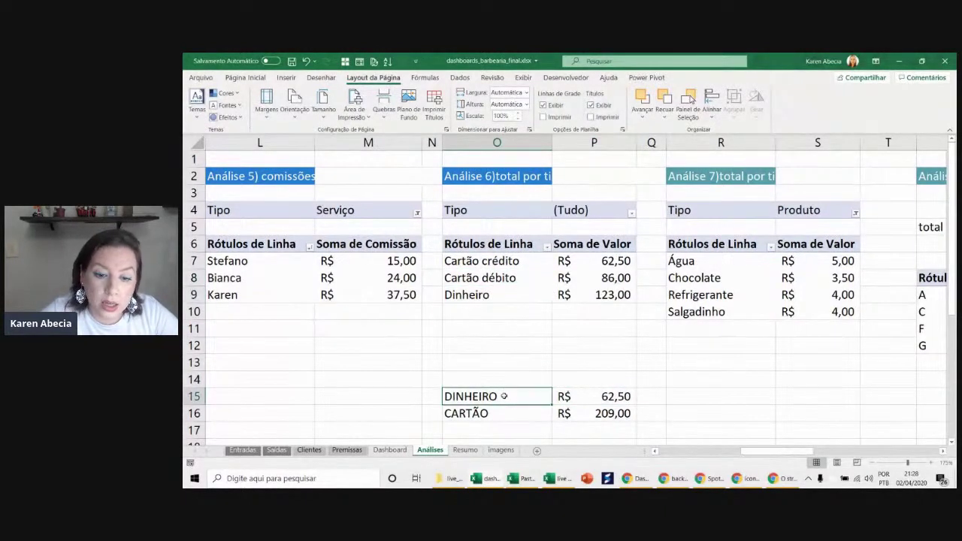
double_click(576, 396)
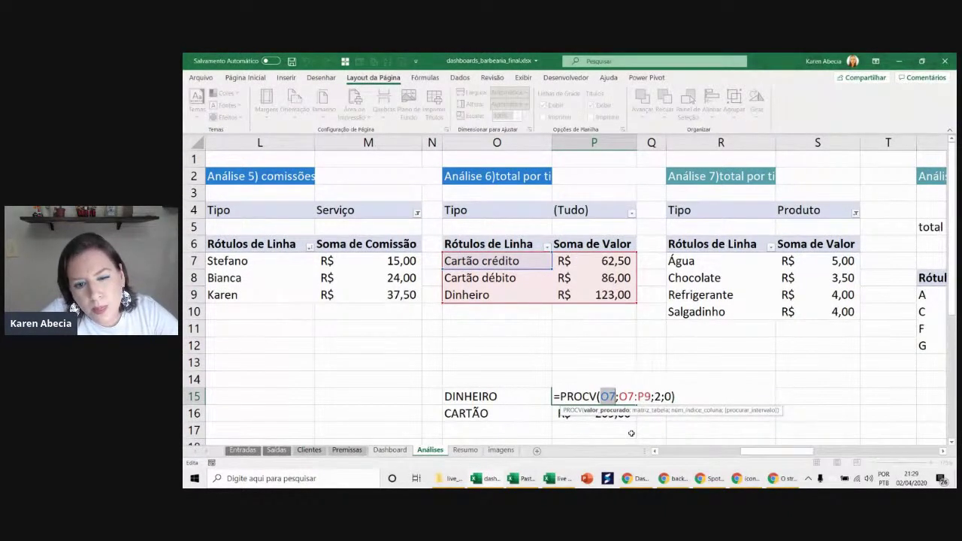
- Change the DINHEIRO lookup value in P15 from O7 to its own label in O15
key("Return")
double_click(611, 424)
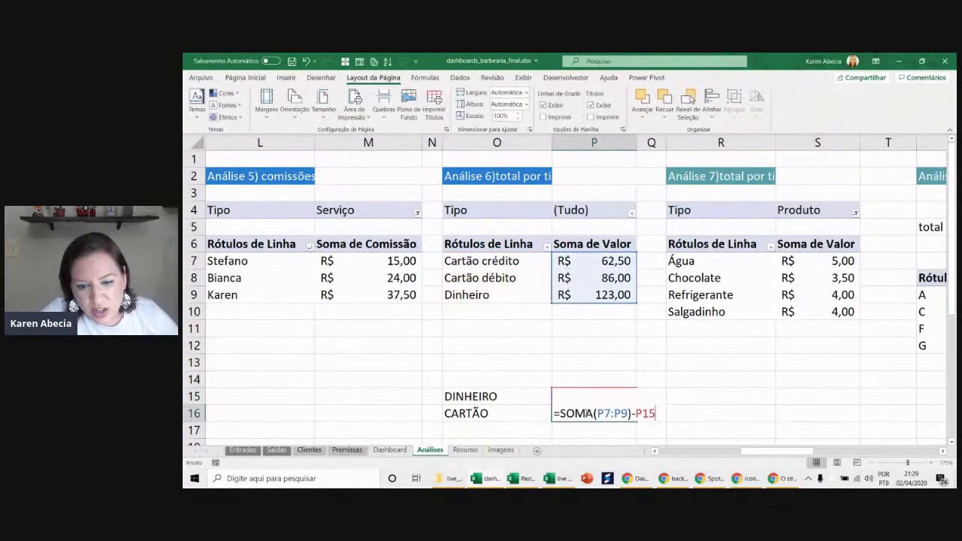
key("Escape")
left_click(517, 397)
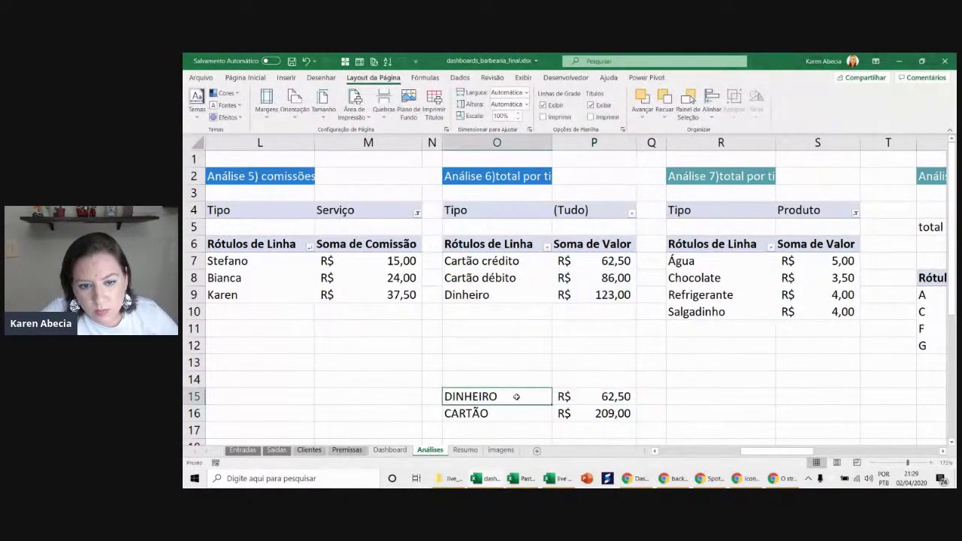
double_click(578, 399)
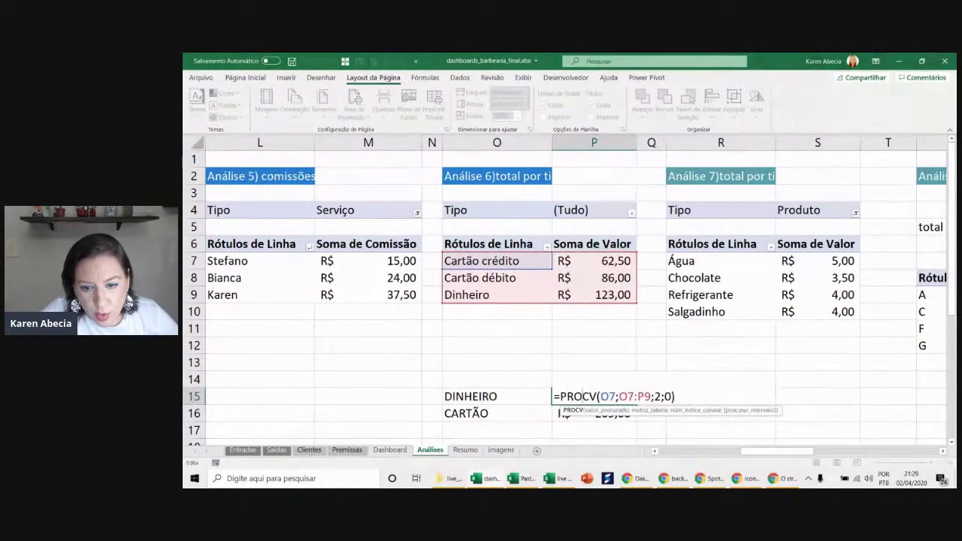
left_click(499, 396)
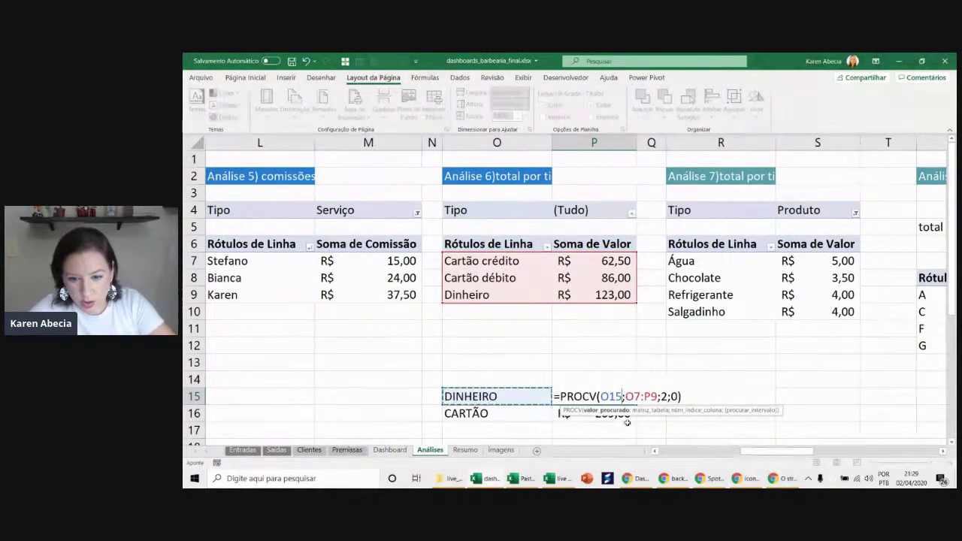
key("Return")
- Compare the pivot values P7:P9 with the totals and review the DINHEIRO formula
left_click(580, 313)
left_click_drag(593, 263, 594, 291)
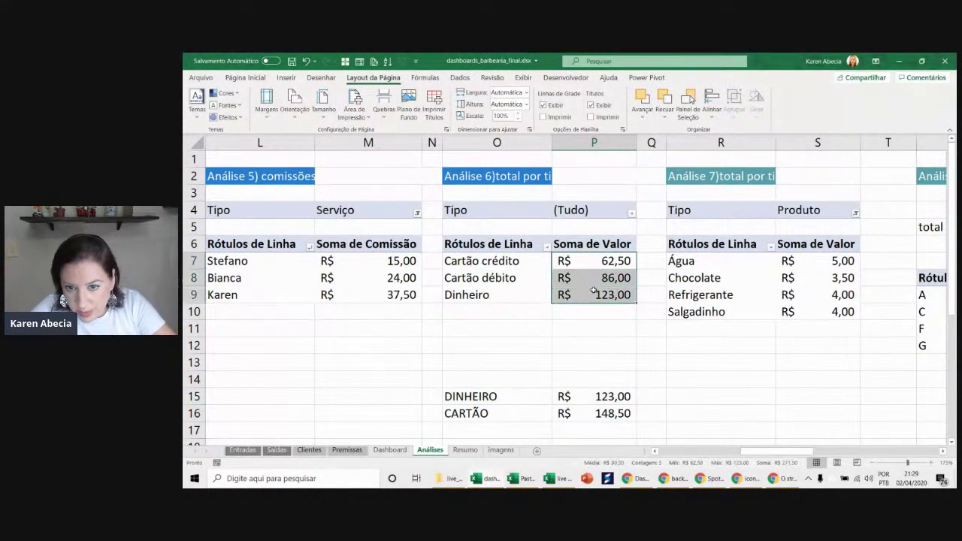
left_click_drag(592, 396, 585, 413)
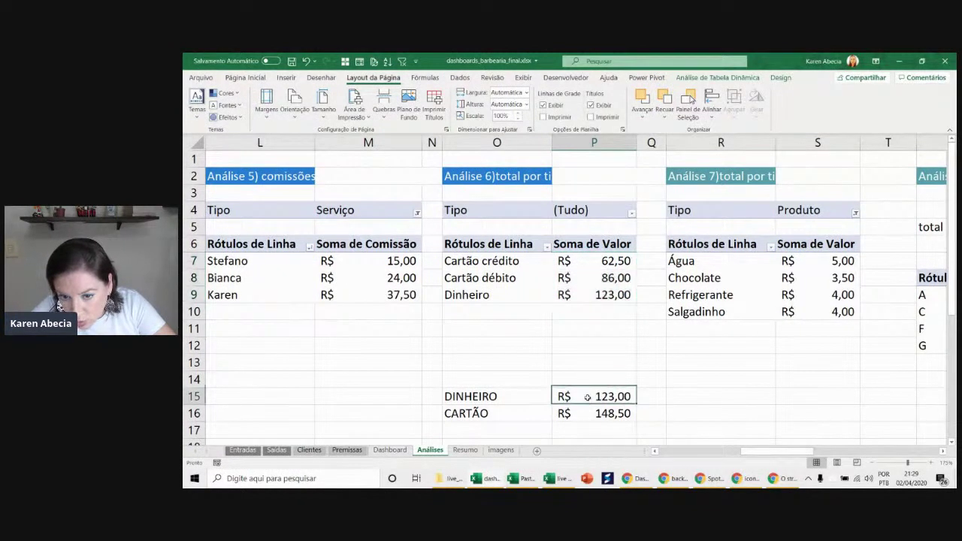
left_click(587, 366)
double_click(601, 396)
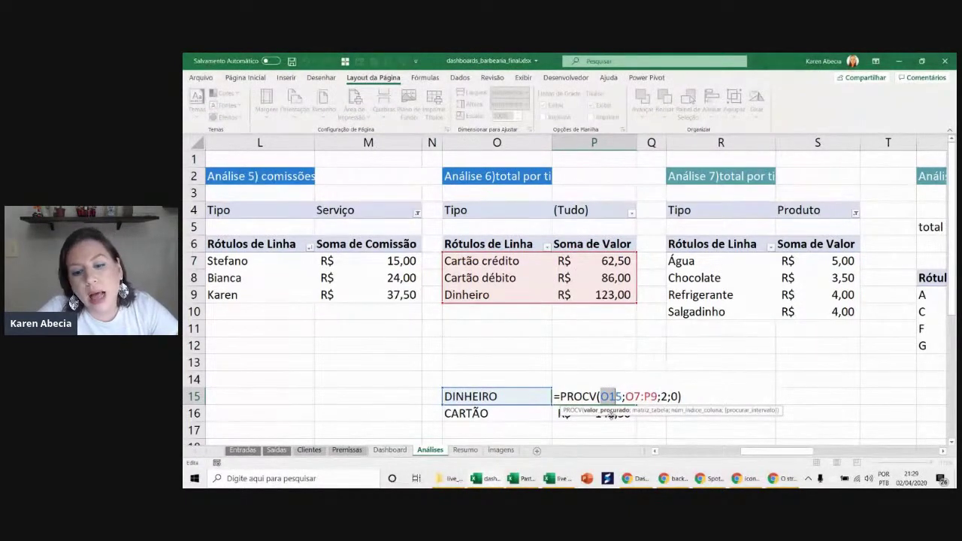
double_click(632, 396)
left_click(682, 398)
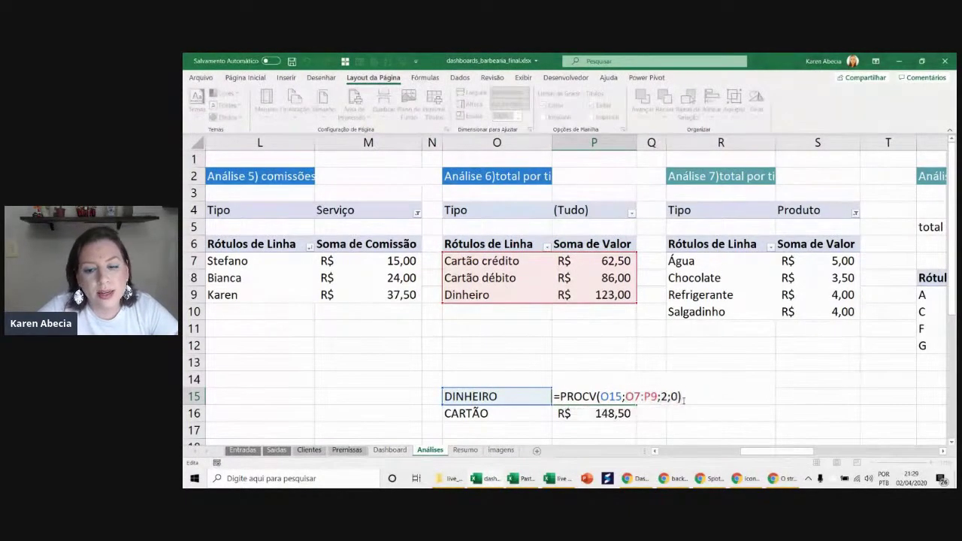
key("Return")
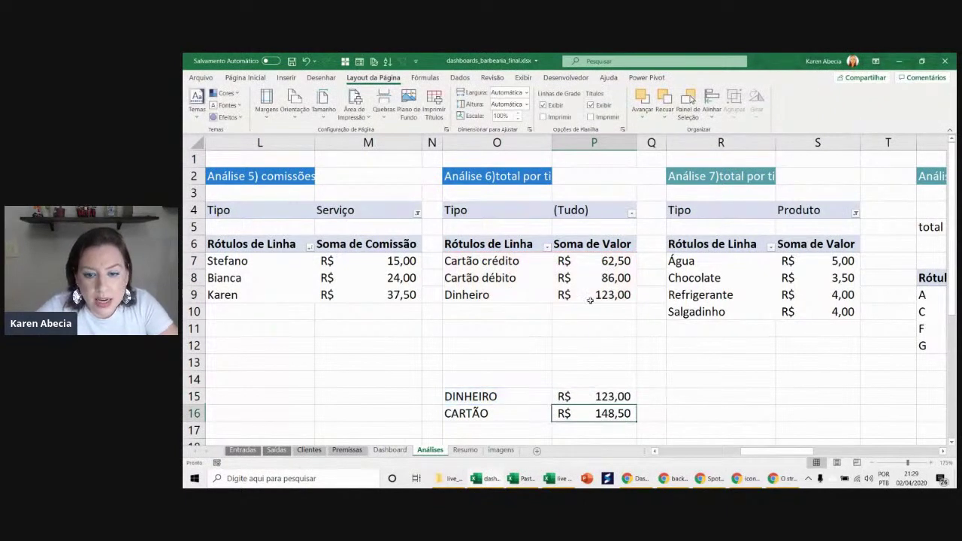
- Compare the DINHEIRO total row against the Dinheiro pivot row and the pivot values
left_click_drag(530, 397, 594, 396)
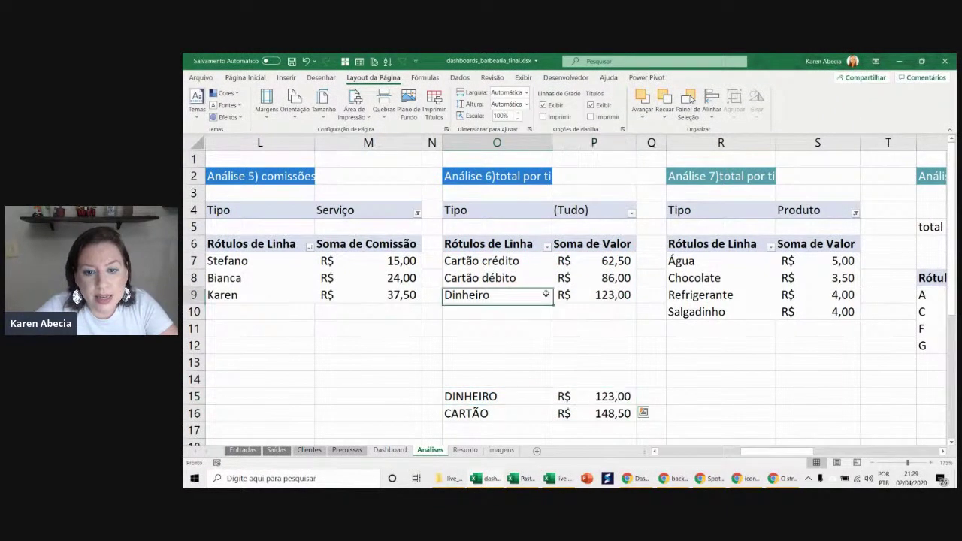
left_click_drag(537, 296, 565, 290)
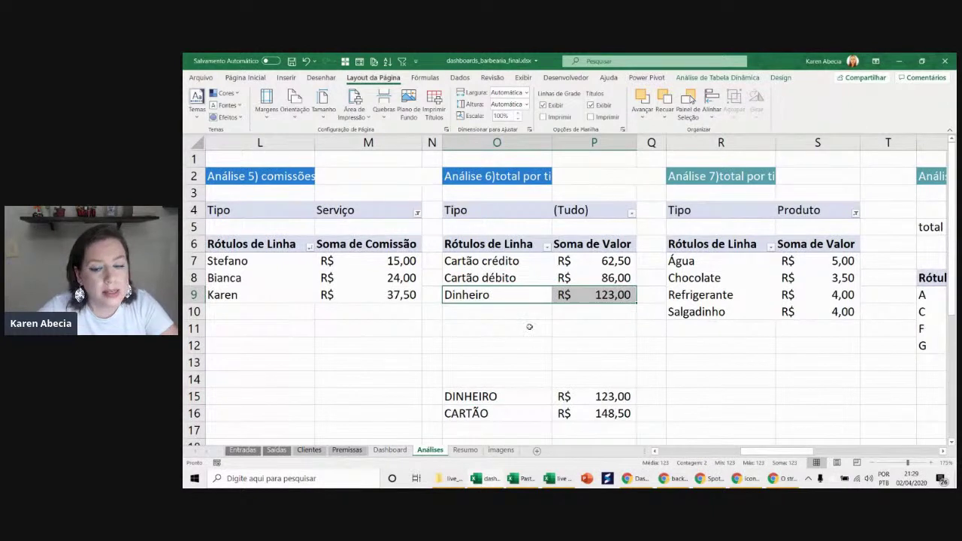
left_click_drag(533, 394, 569, 396)
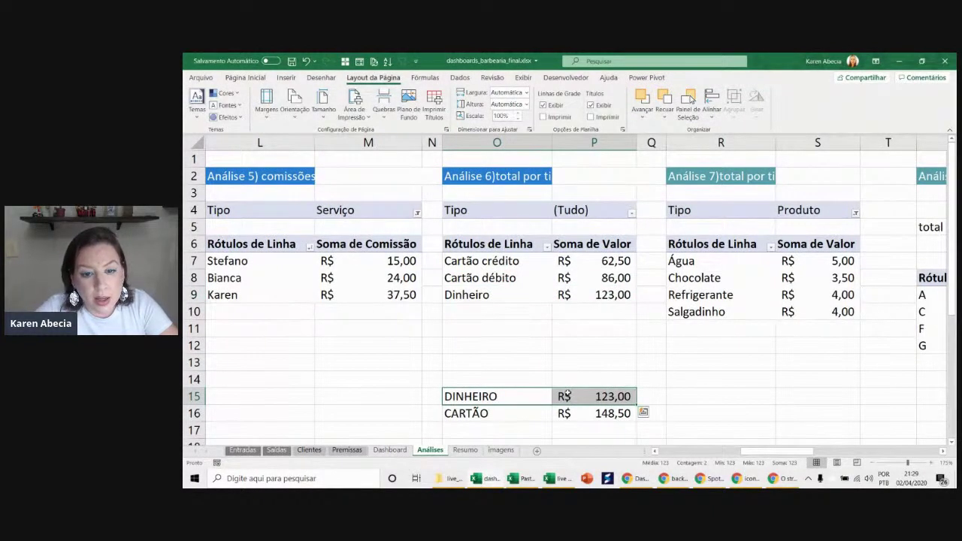
left_click(534, 413)
left_click_drag(584, 257, 584, 297)
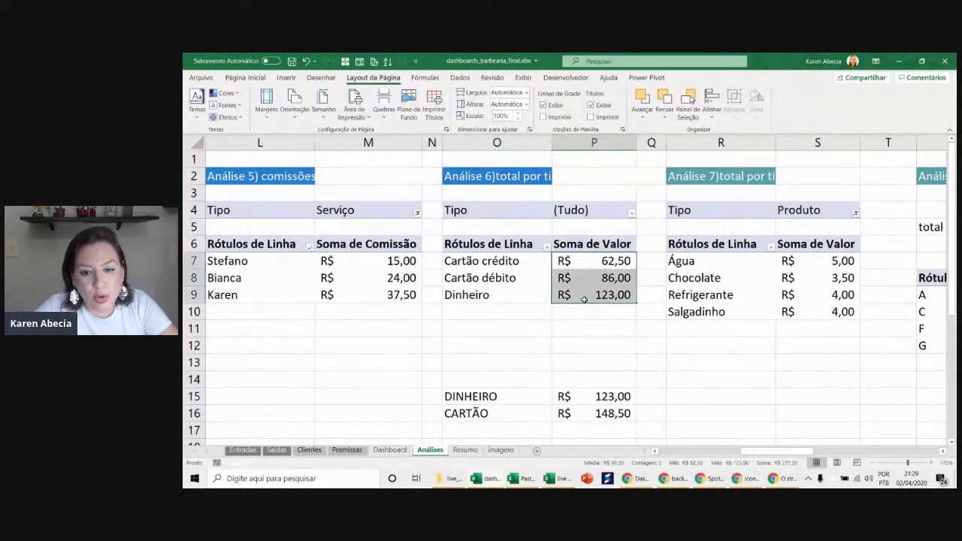
left_click(589, 398)
- Verify CARTÃO's =SOMA(P7:P9)-P15 gives R$ 148,50 beside DINHEIRO's R$ 123,00
double_click(588, 410)
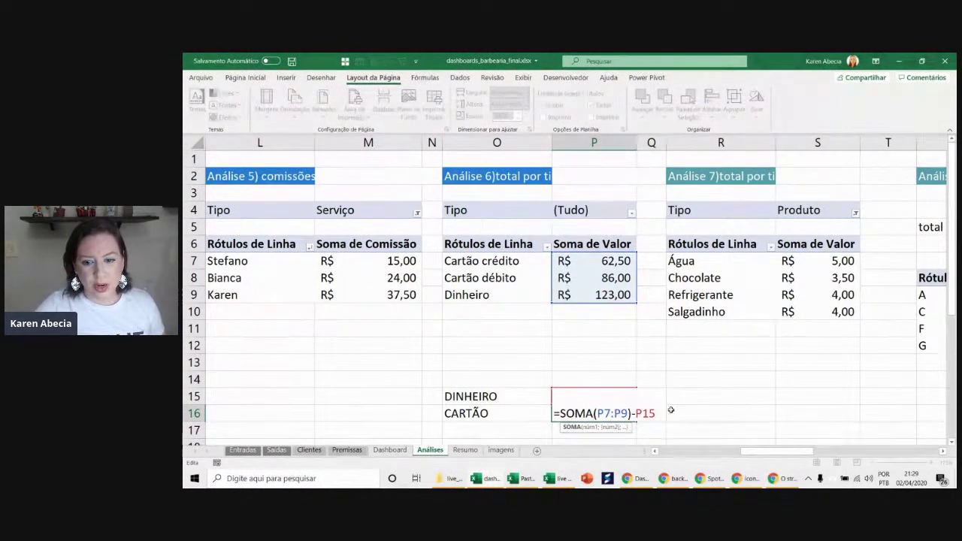
key("Escape")
left_click(570, 396)
left_click(577, 421)
scroll(572, 388, "down", 2)
scroll(563, 359, "right", 1)
scroll(562, 358, "right", 1)
scroll(562, 358, "up", 3)
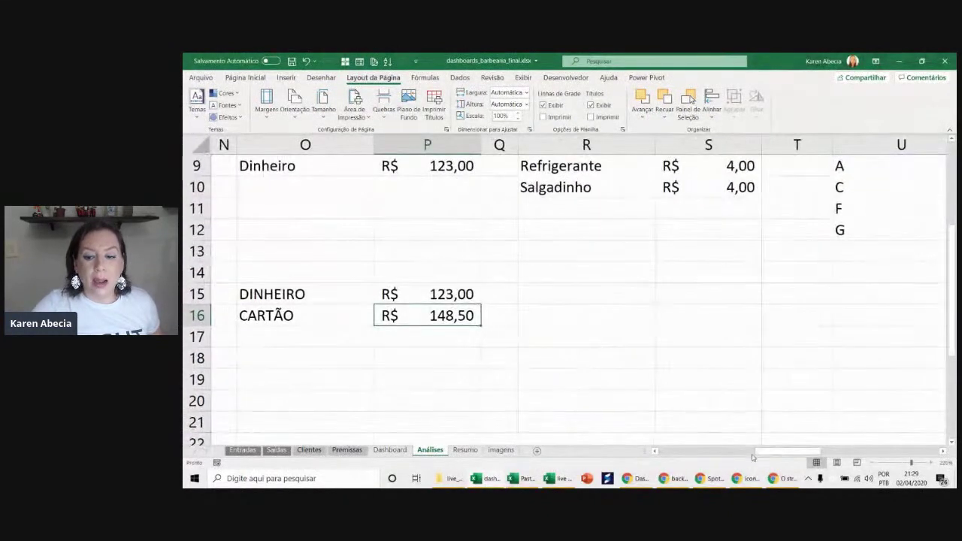
- Draw a test rectangle beside the DINHEIRO and CARTÃO totals
left_click(654, 451)
left_click_drag(590, 251, 588, 264)
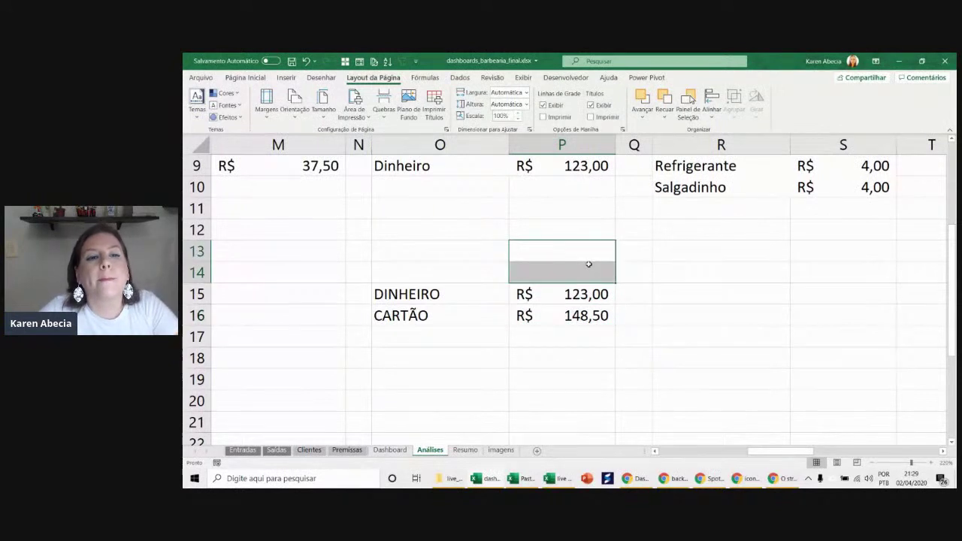
left_click(431, 233)
left_click(295, 79)
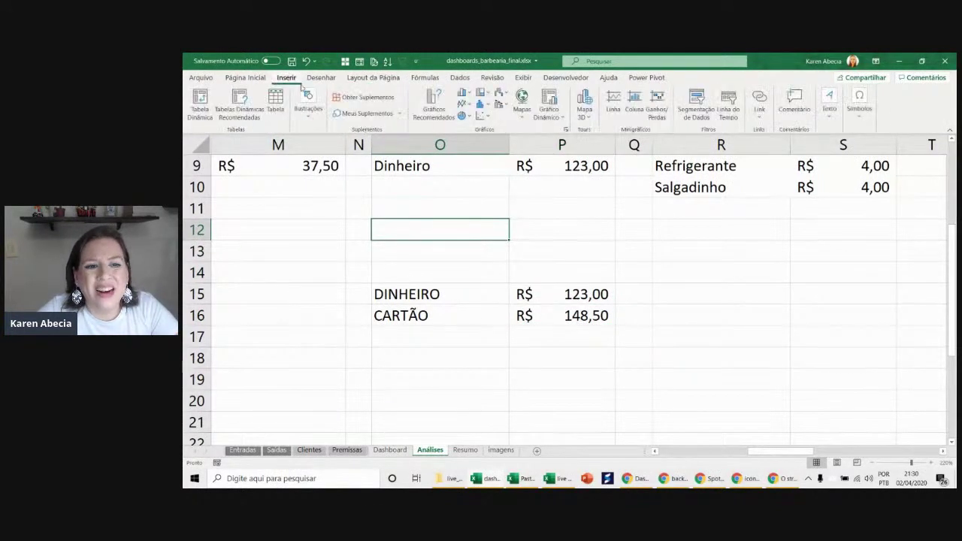
left_click(308, 105)
left_click(353, 151)
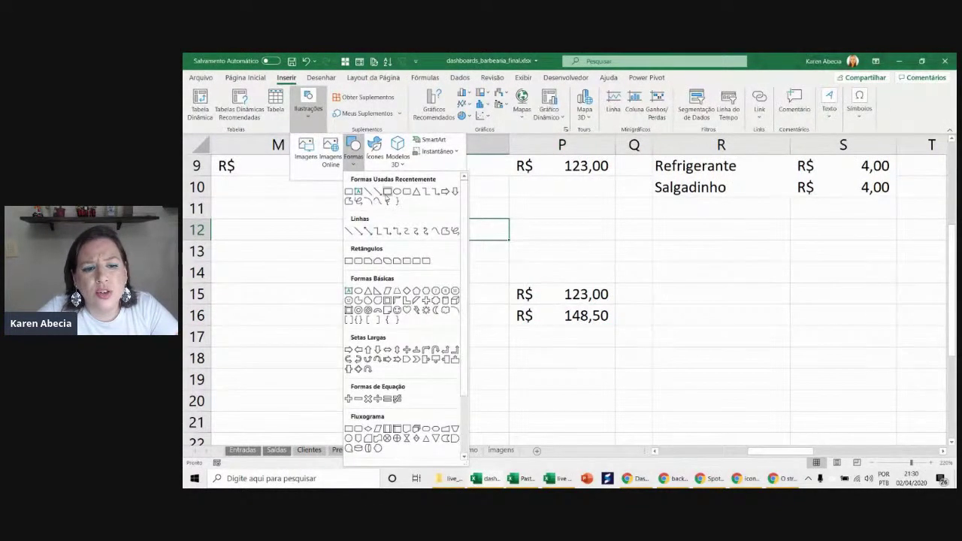
left_click(388, 193)
mouse_move(548, 218)
left_mouse_down()
mouse_move(631, 278)
mouse_move(645, 278)
mouse_move(686, 324)
left_mouse_up()
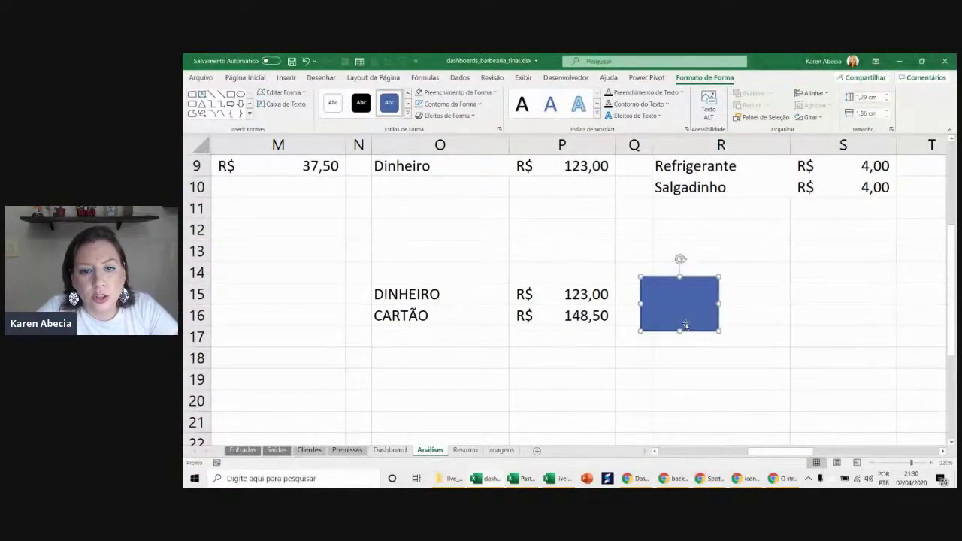
- Show the formula bar and link the rectangle to =$P$15, displaying R$ 123,00, then go to Dashboard
left_click(524, 77)
left_click(410, 97)
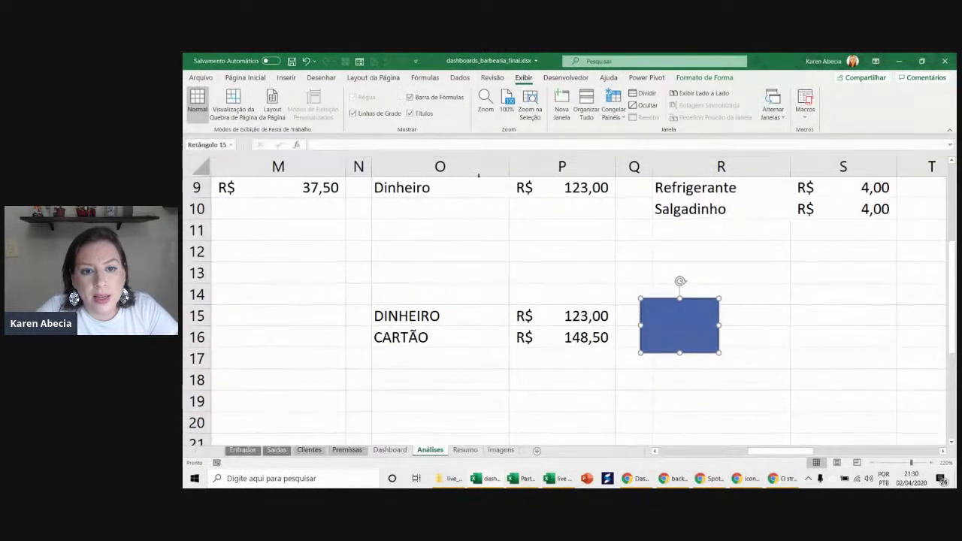
left_click(435, 144)
type("=")
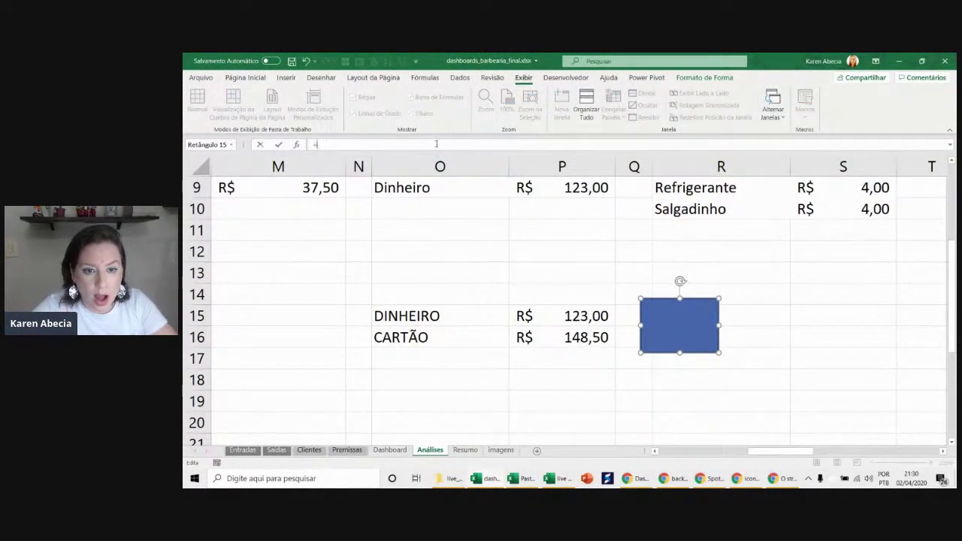
left_click(535, 316)
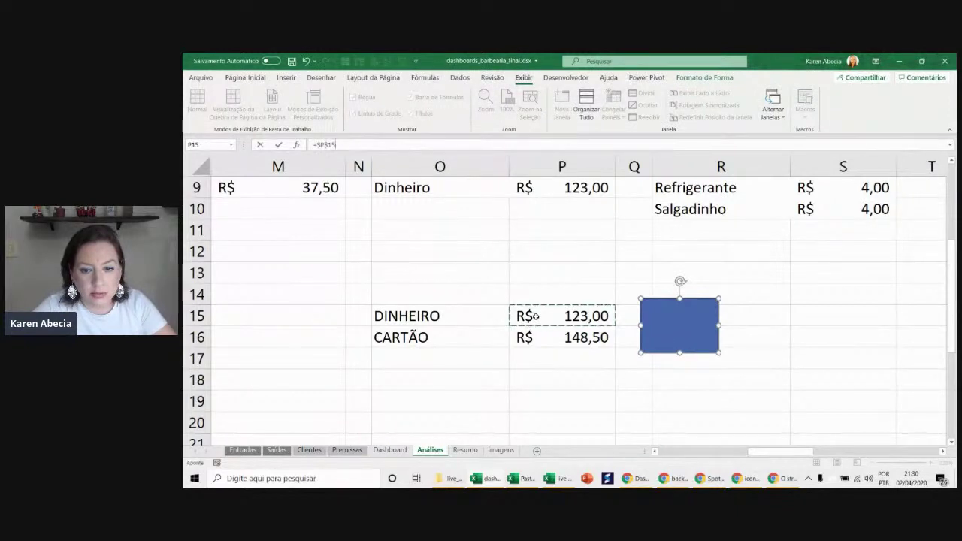
key("Return")
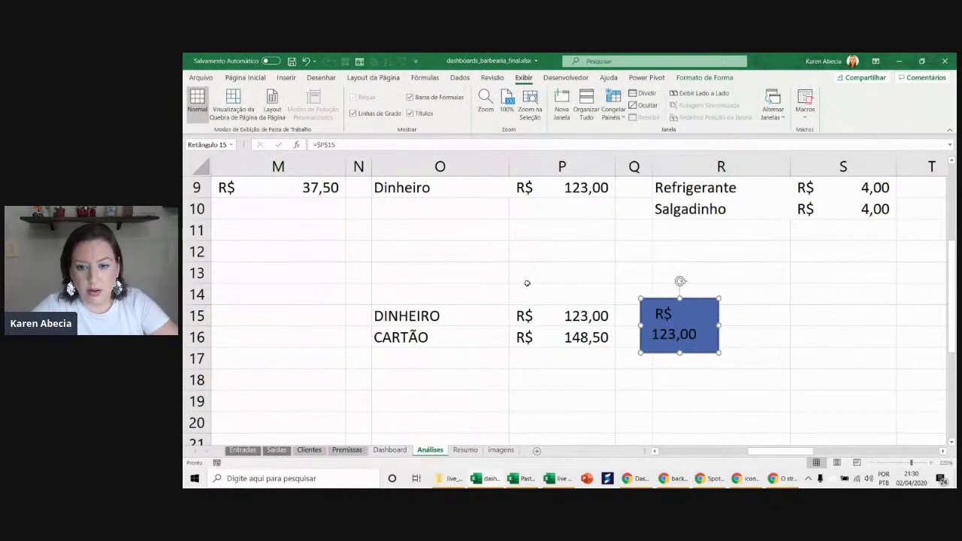
left_click(516, 251)
left_click(653, 351)
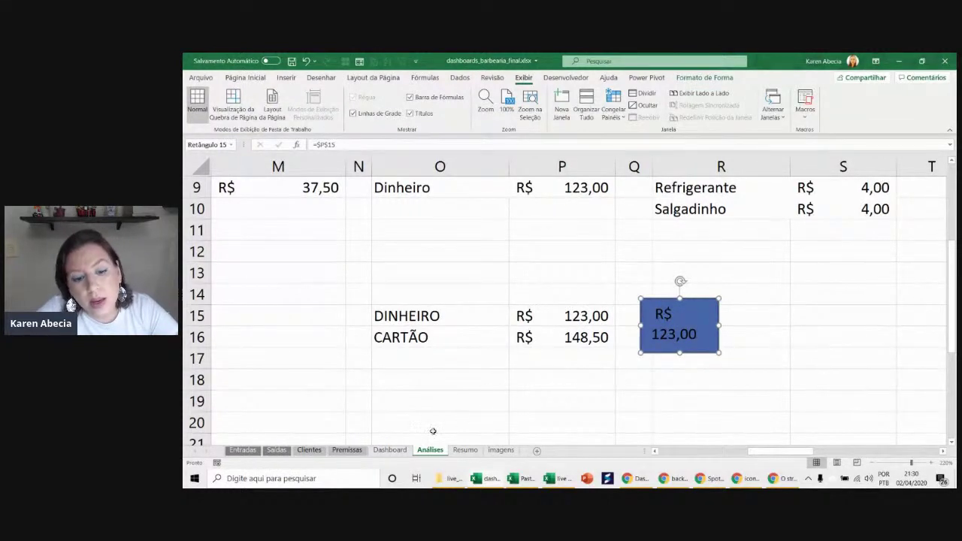
left_click(389, 449)
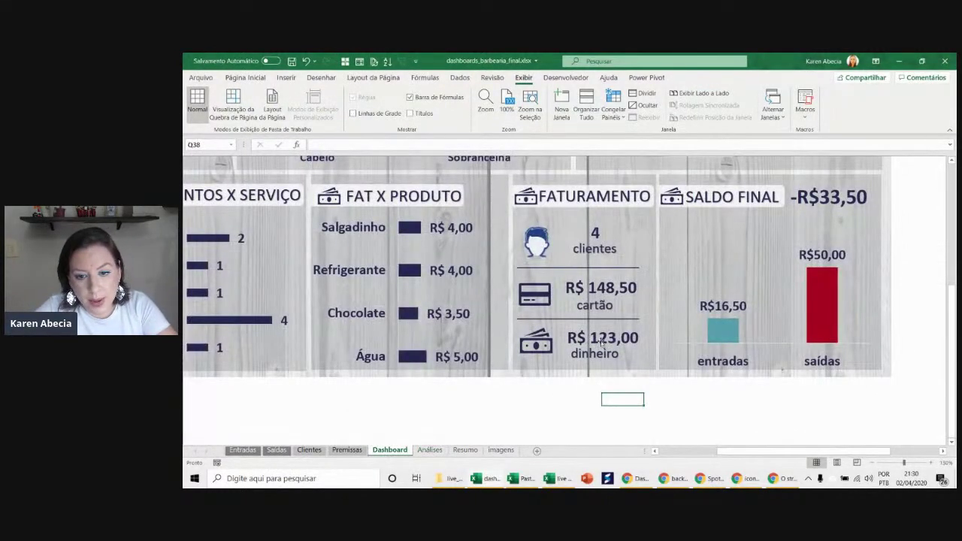
- Inspect the formulas behind the dashboard's dinheiro and cartão totals
left_click(602, 342)
left_click(584, 285)
scroll(658, 284, "up", 2)
scroll(661, 279, "down", 1, "ctrl")
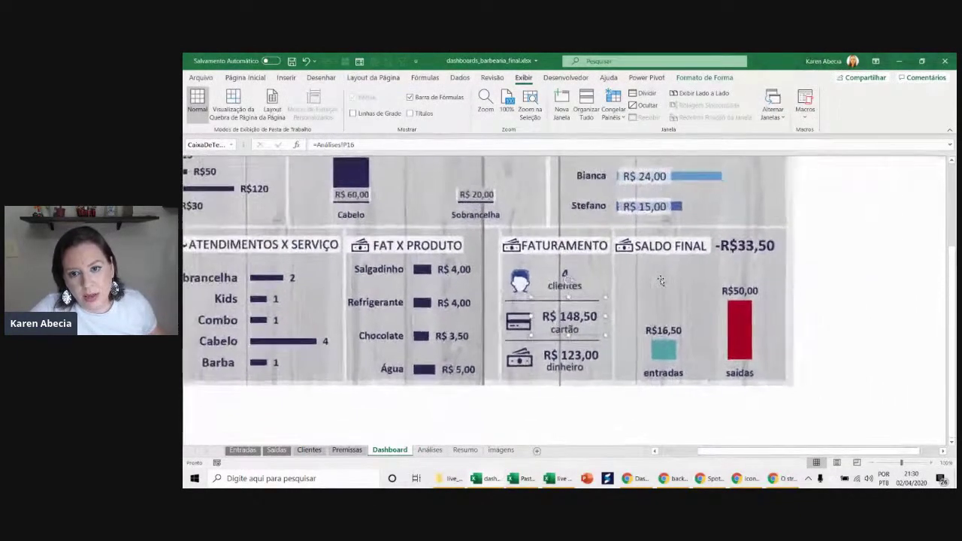
scroll(660, 278, "down", 1, "ctrl")
scroll(661, 279, "down", 1, "ctrl")
scroll(661, 279, "down", 1, "ctrl")
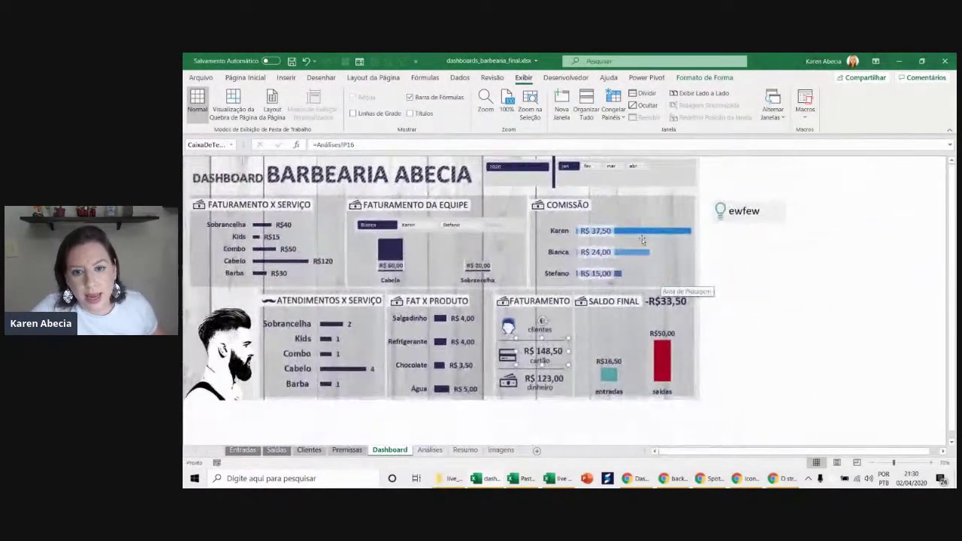
- Filter the month slicer to fev, then to mar
left_click(591, 166)
left_click(590, 166)
left_click(590, 167)
left_click(589, 168)
left_click(588, 171)
left_click(588, 170)
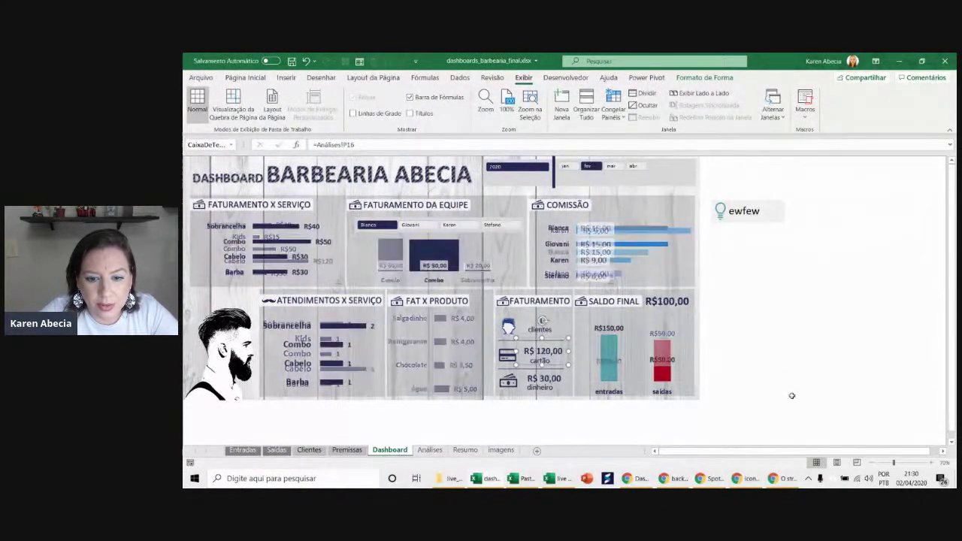
left_click(636, 166)
left_click(613, 167)
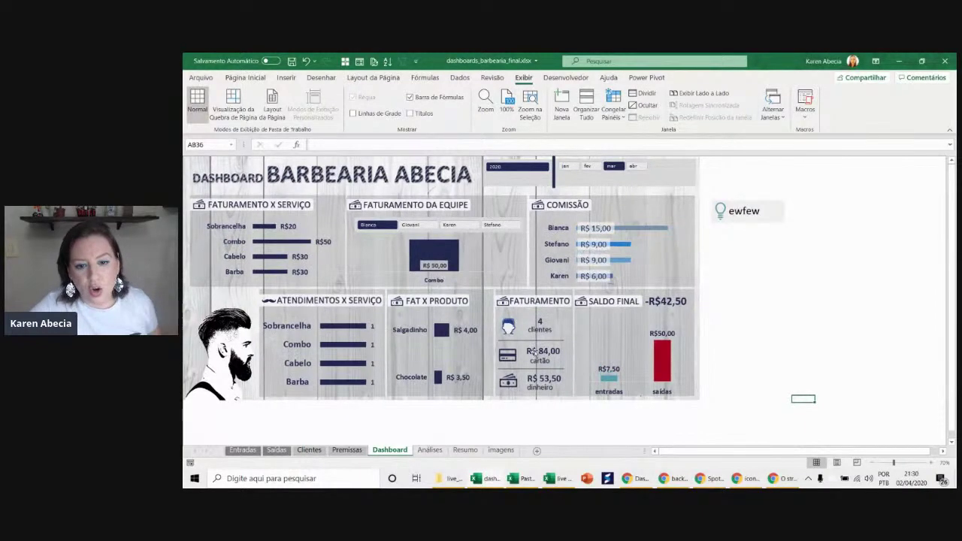
- Check the clients icon and the 4 clientes text box in faturamento
scroll(535, 338, "up", 1, "ctrl")
scroll(534, 362, "up", 1, "ctrl")
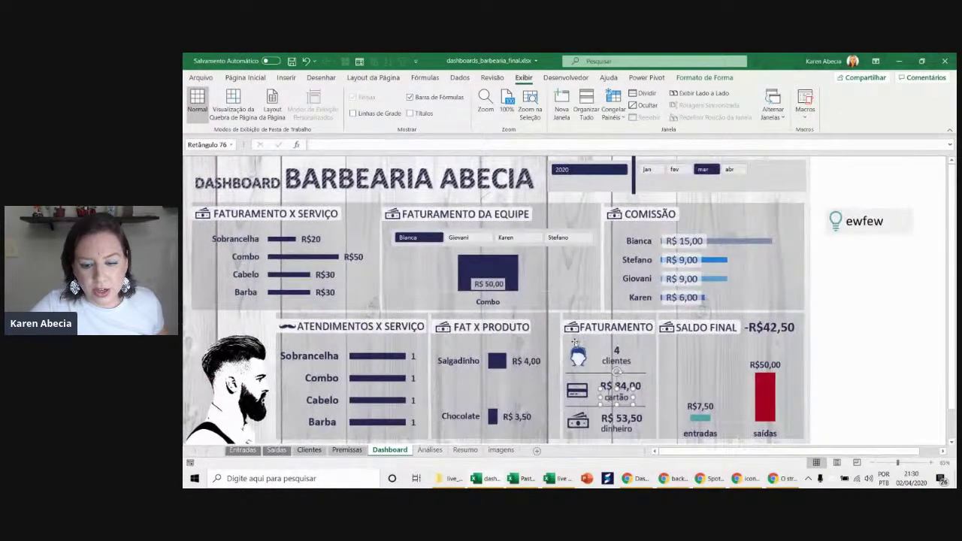
scroll(575, 342, "down", 1)
left_click(608, 416)
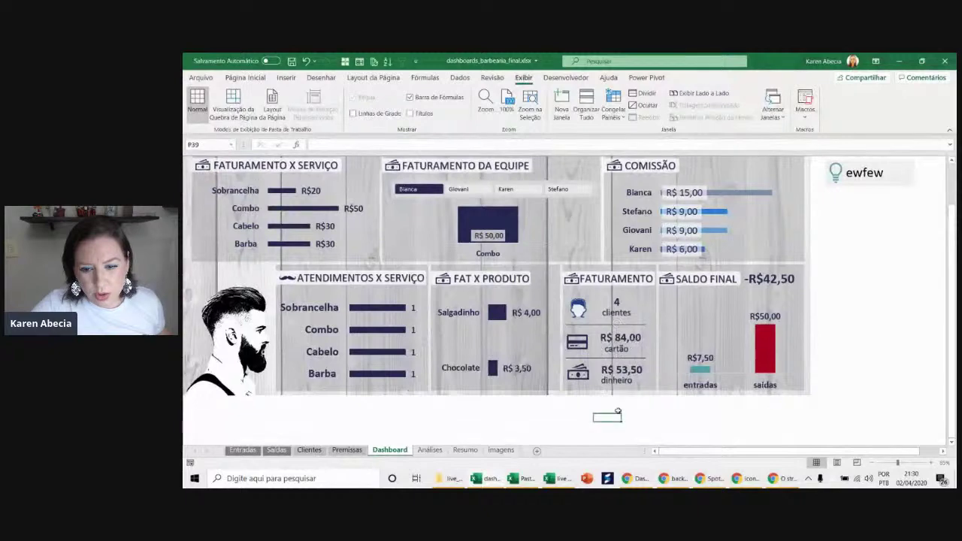
scroll(618, 408, "up", 1, "ctrl")
scroll(771, 433, "up", 1, "ctrl")
left_click_drag(752, 450, 801, 451)
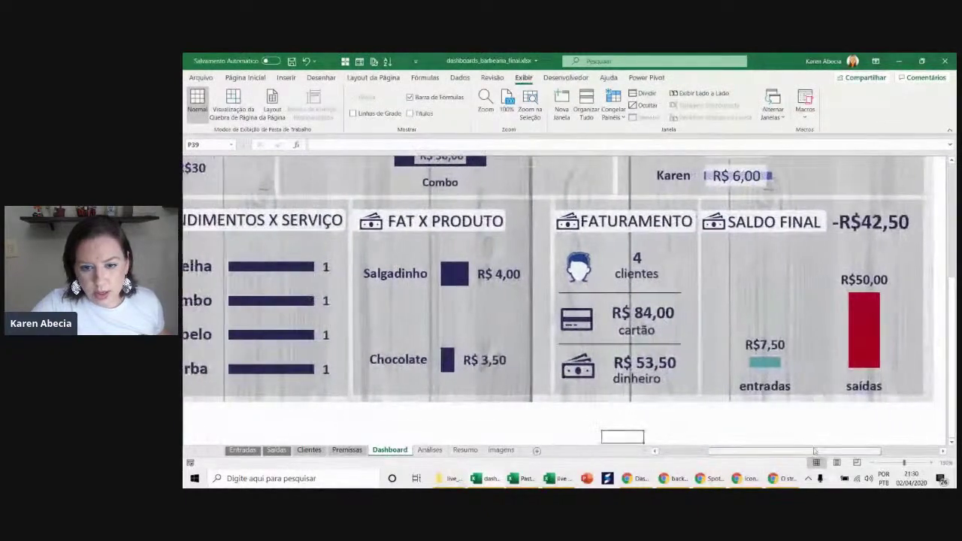
left_click(580, 270)
left_click(637, 272)
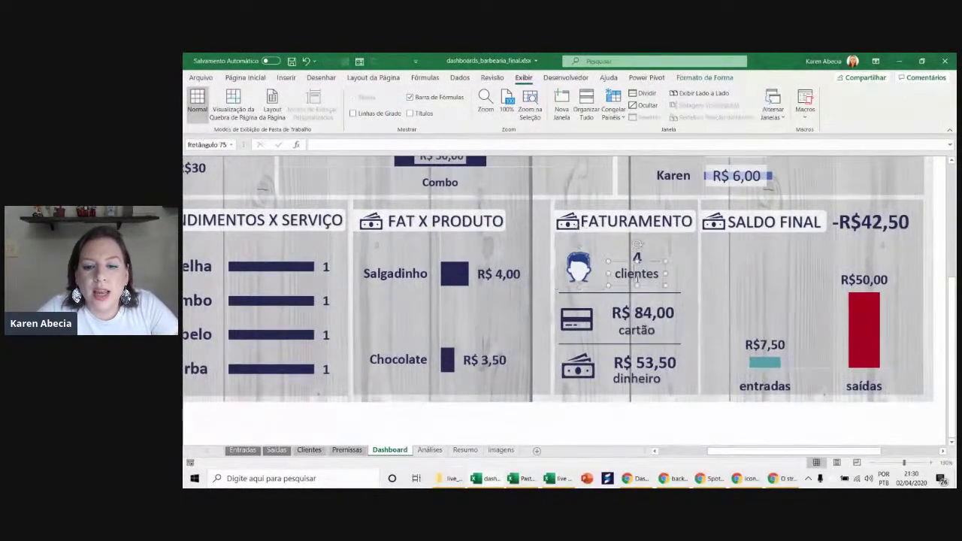
- Check the cartão box's link to Análises, then move to the Premissas sheet
left_click(605, 317)
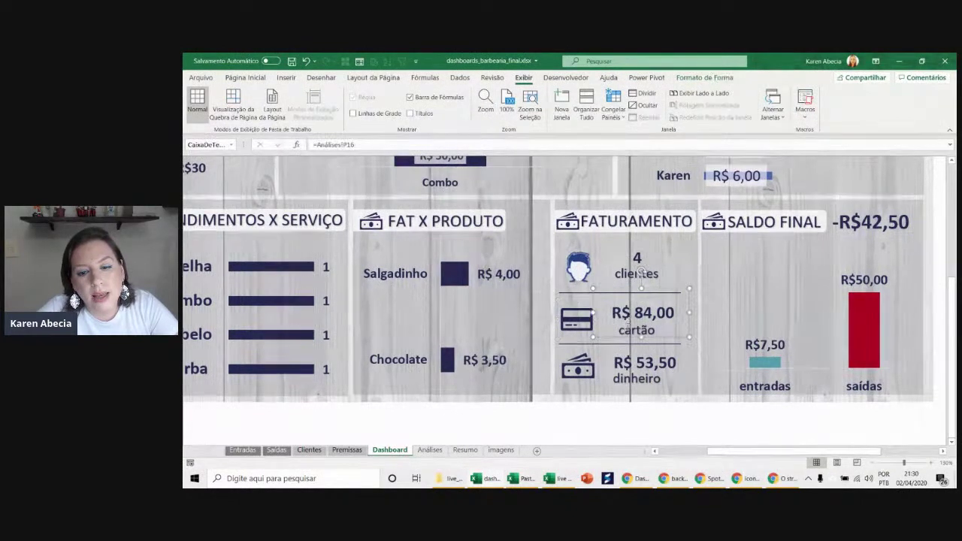
left_click(608, 425)
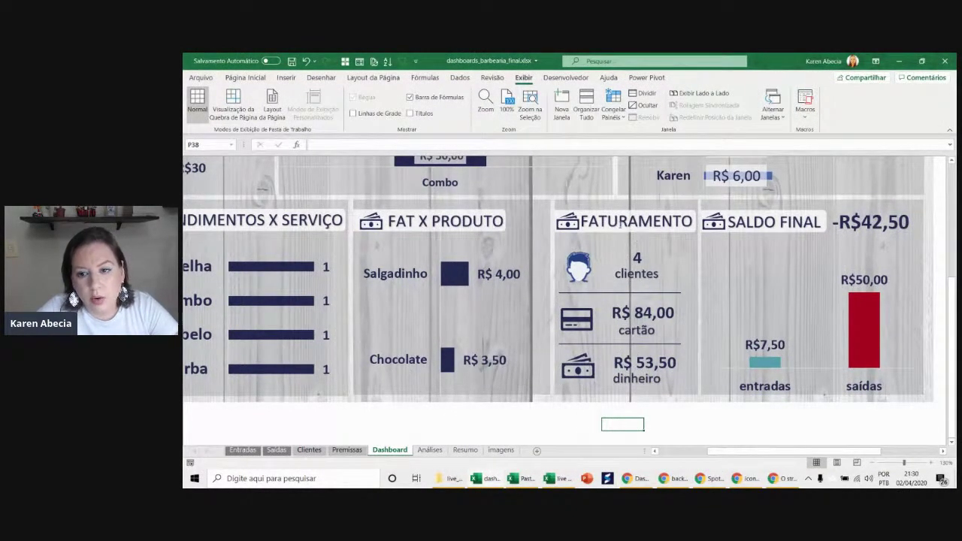
left_click(673, 438)
left_click_drag(733, 452, 780, 454)
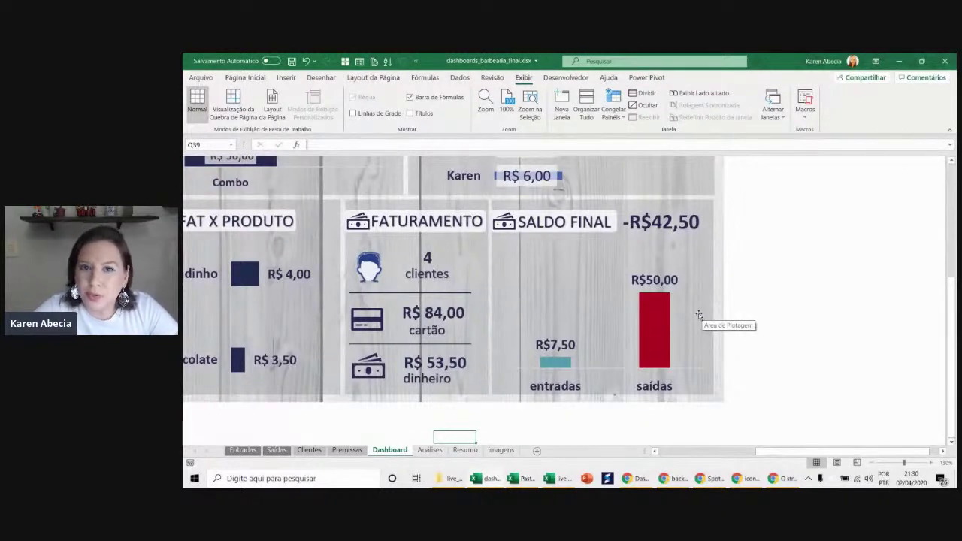
left_click(744, 287)
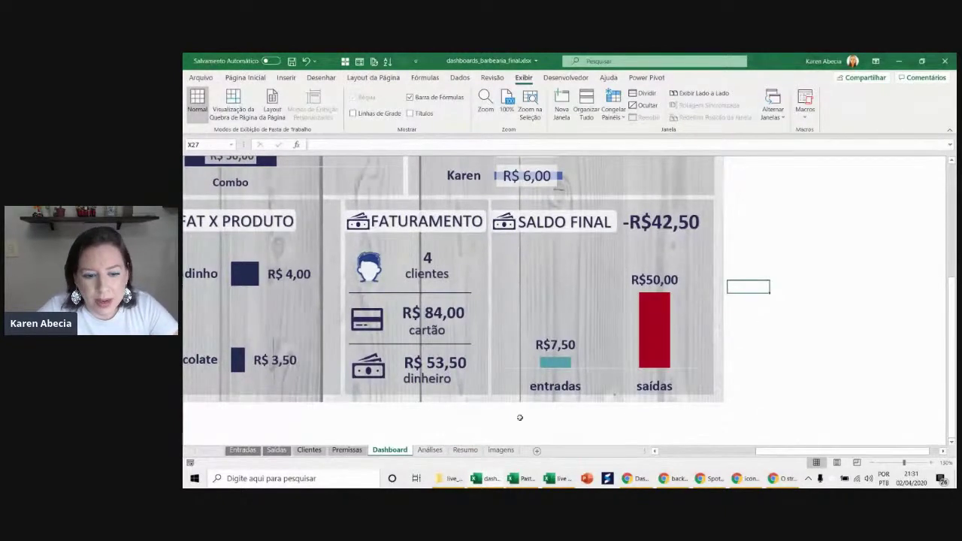
left_click(347, 450)
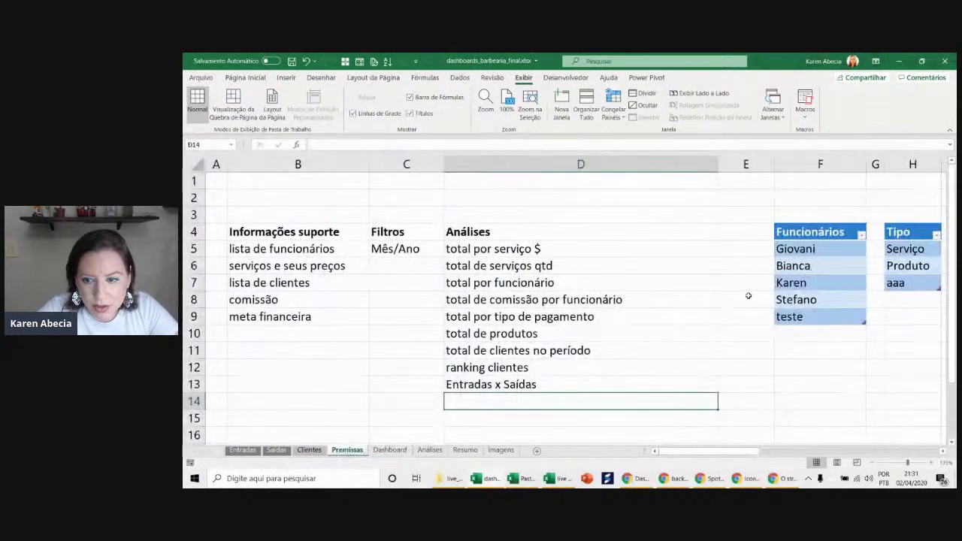
- Hide column Y holding the Saída list on Premissas by collapsing its width
left_click_drag(726, 457, 943, 454)
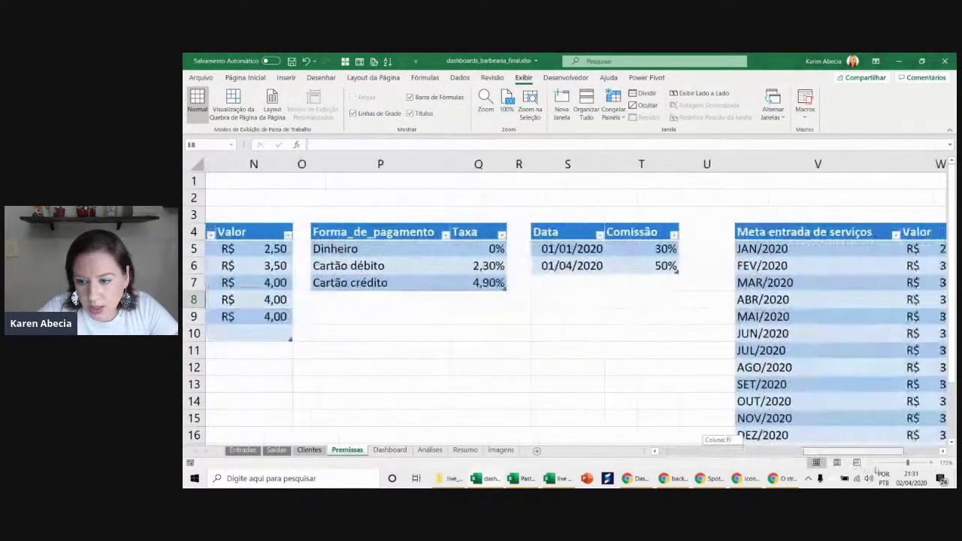
left_click_drag(943, 454, 944, 454)
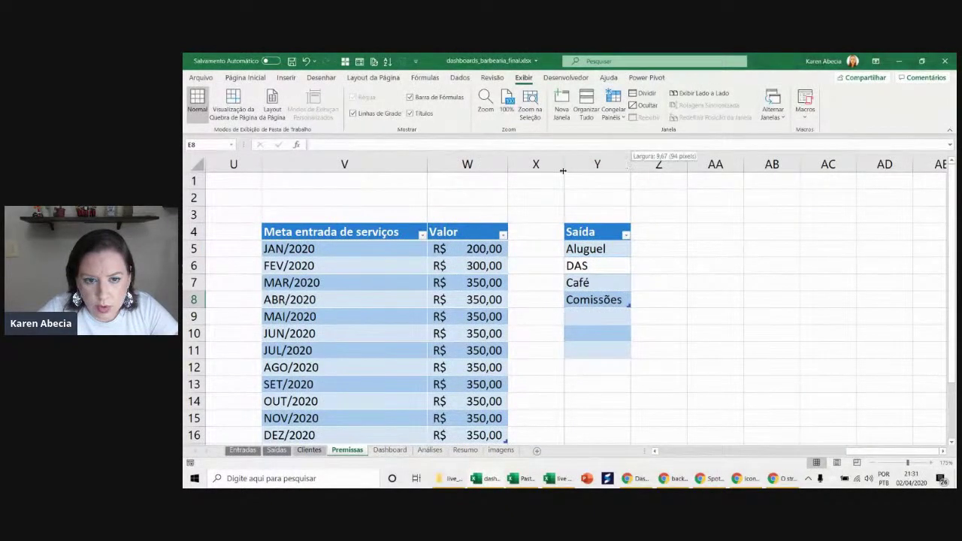
left_click_drag(631, 164, 560, 164)
scroll(655, 452, "left", 3)
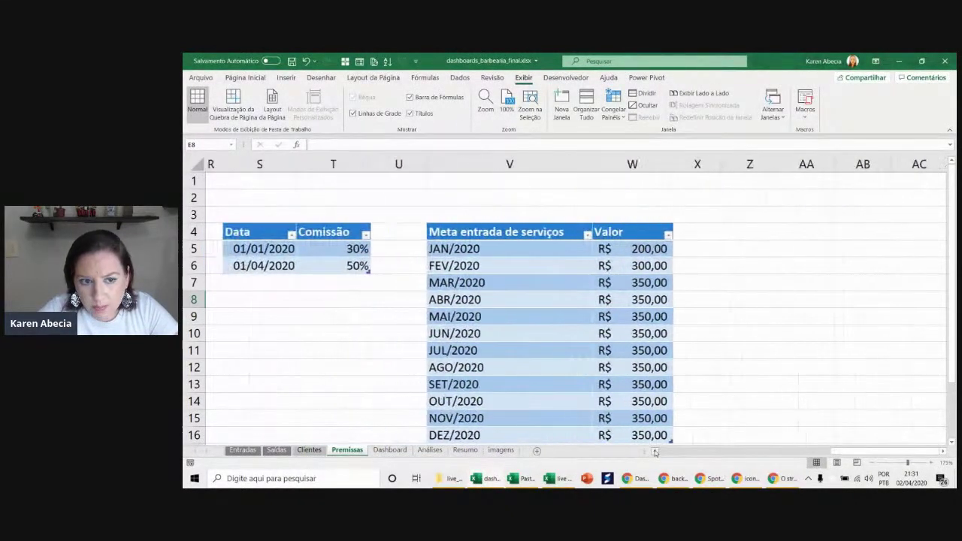
scroll(655, 452, "left", 3)
scroll(655, 452, "left", 1)
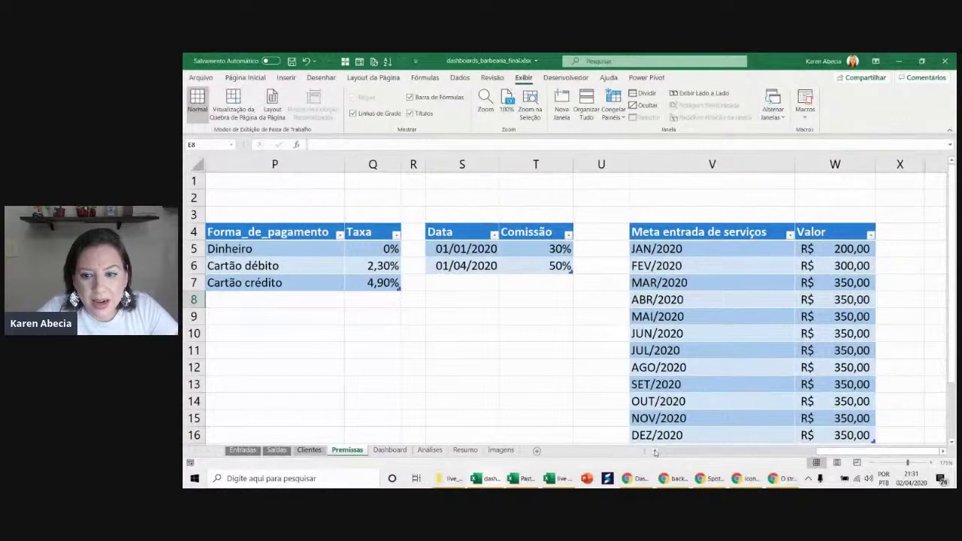
left_click_drag(843, 452, 837, 453)
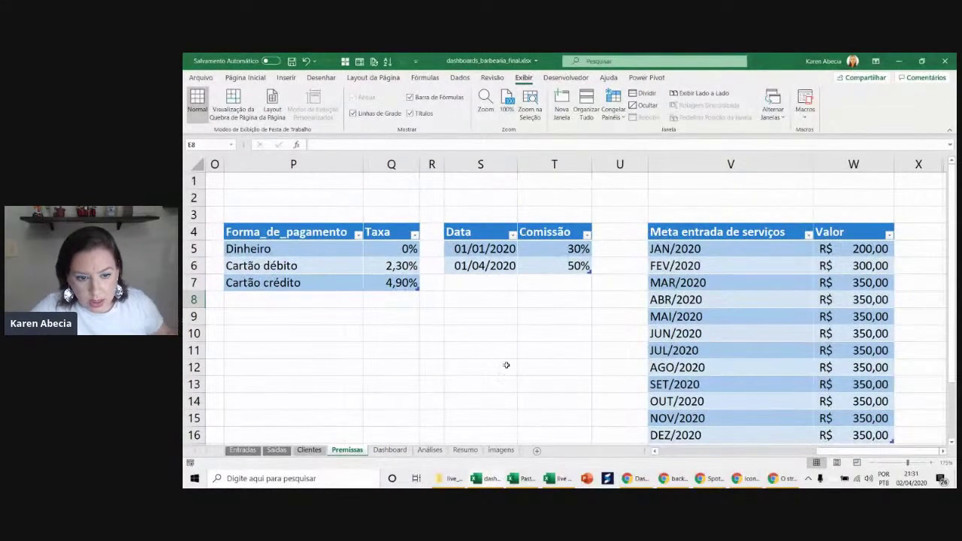
left_click(432, 347)
scroll(435, 348, "down", 1, "ctrl")
scroll(434, 348, "down", 2, "ctrl")
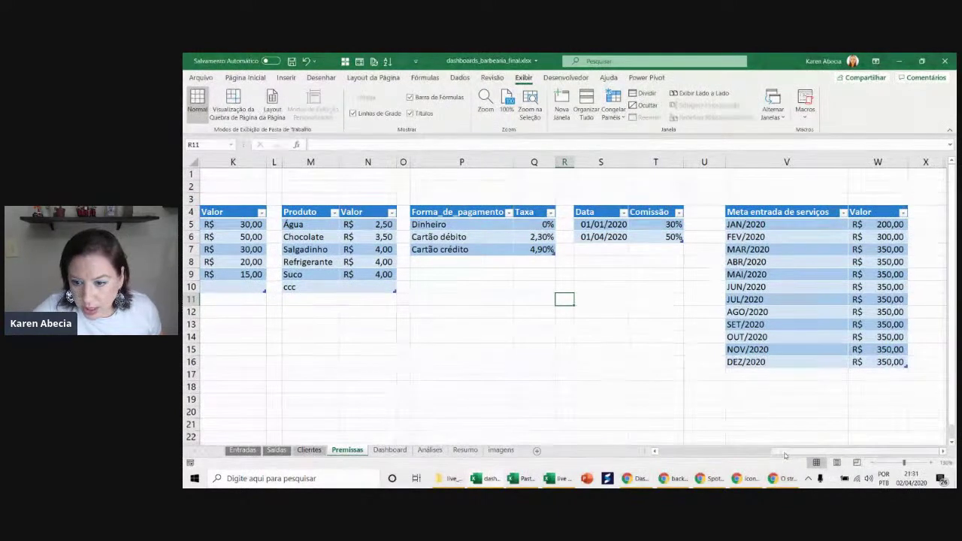
- Browse Clientes, Saídas, Entradas and Análises, then select the Dashboard saldo chart's data series
left_click(309, 450)
left_click(276, 449)
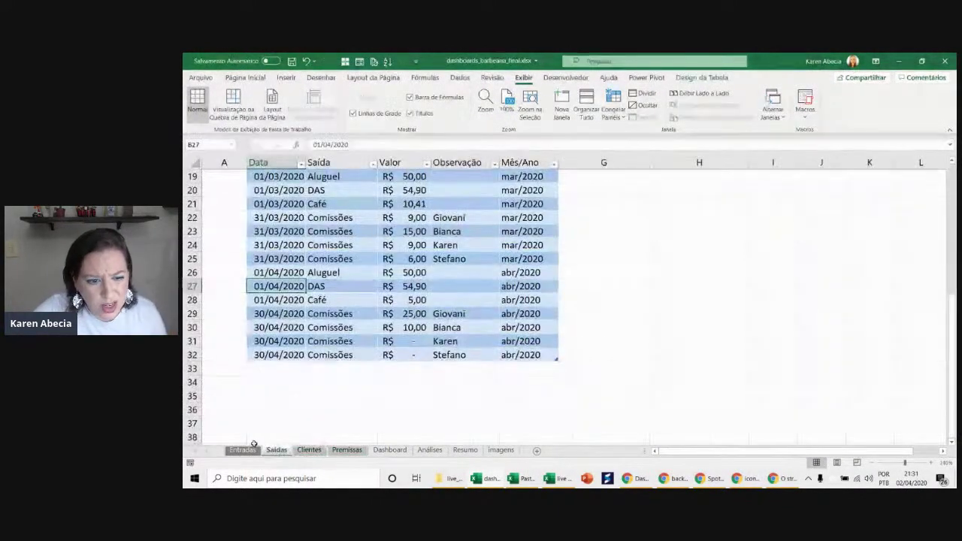
left_click(243, 450)
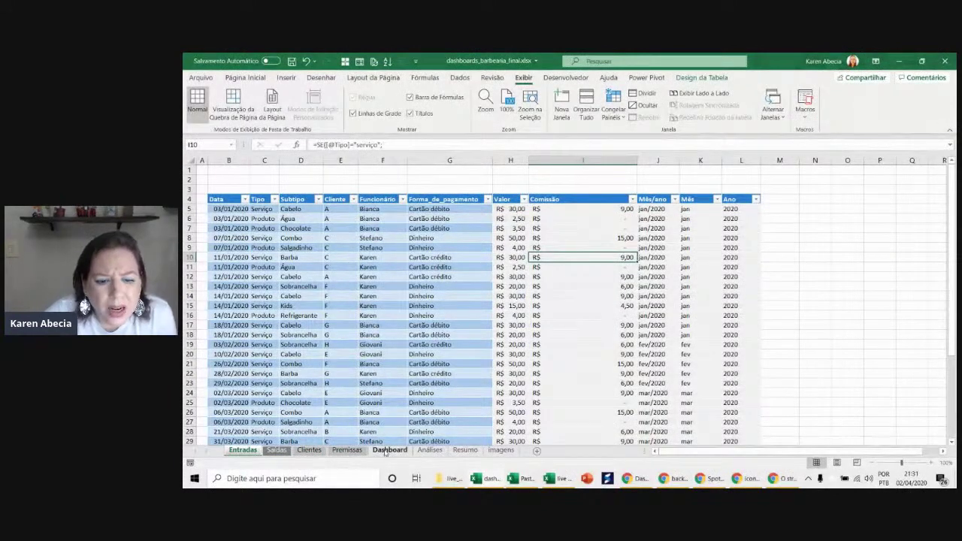
left_click(389, 450)
key("ctrl+Page_Down")
left_click(401, 449)
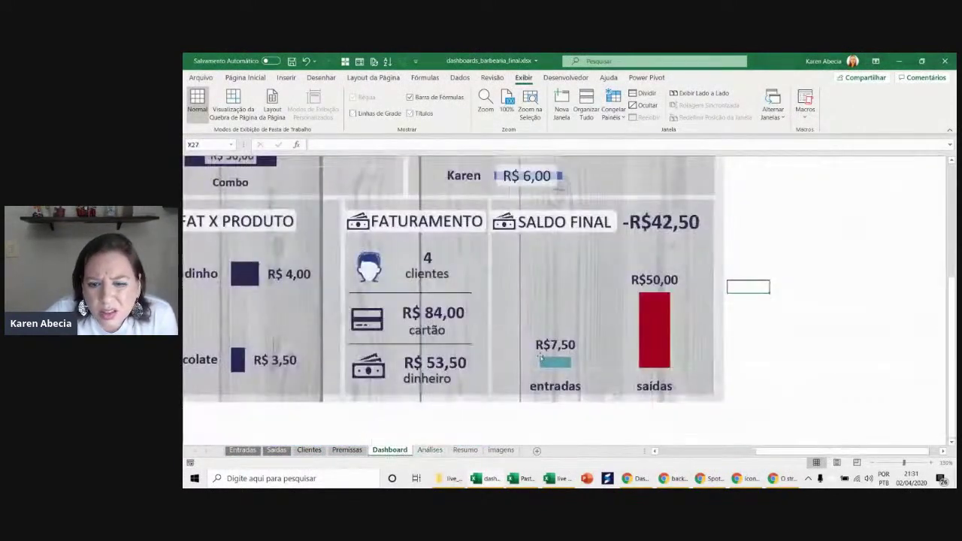
left_click(602, 309)
key("Up")
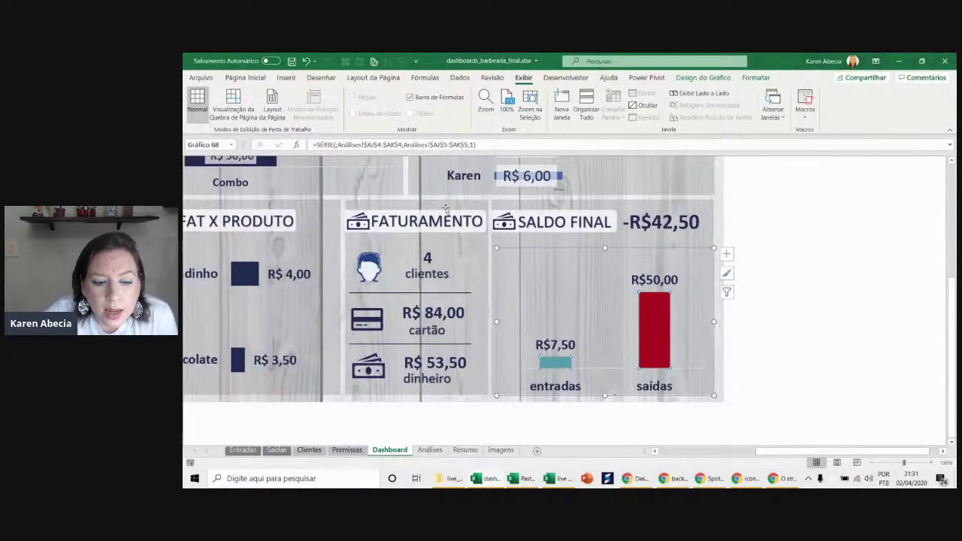
left_click(430, 449)
left_click(635, 315)
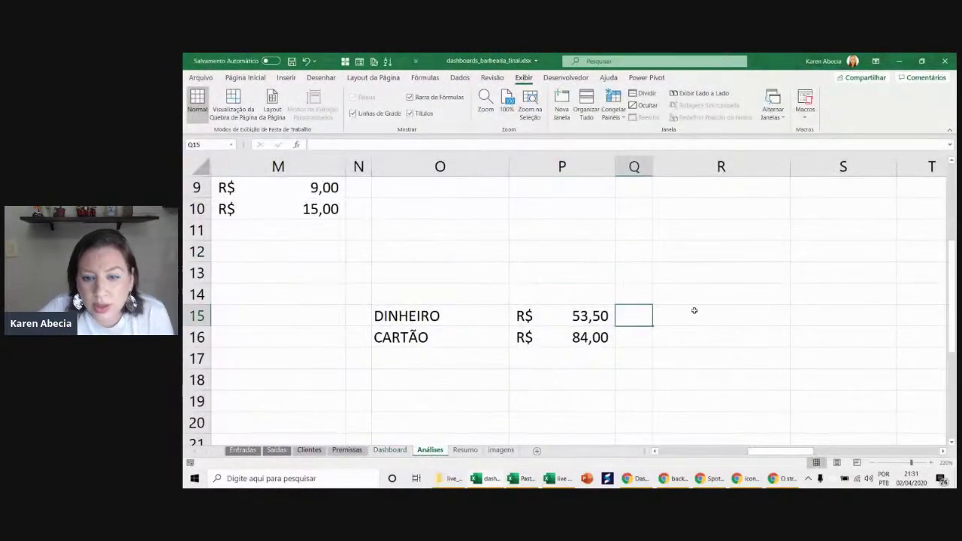
left_click_drag(950, 293, 950, 226)
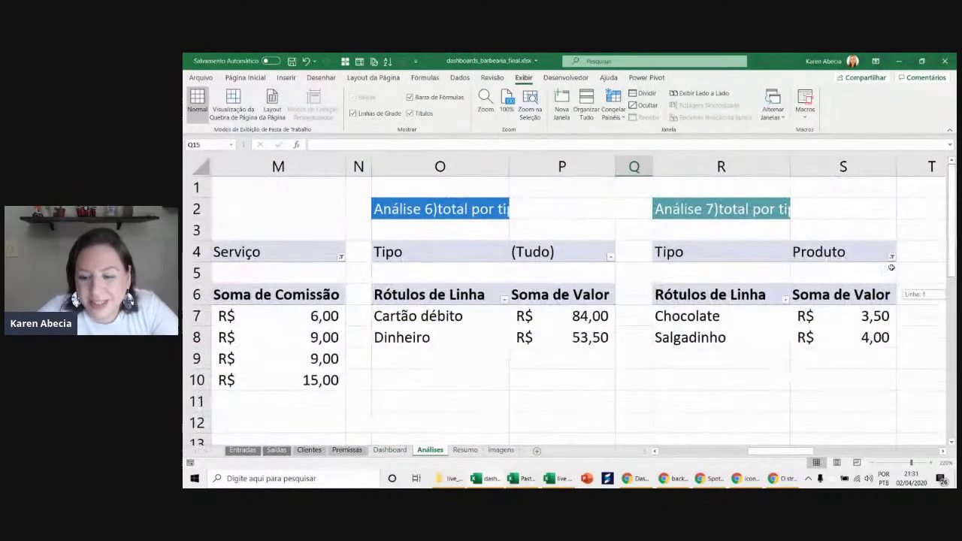
left_click_drag(782, 451, 835, 454)
left_click(824, 369)
scroll(824, 370, "down", 1)
scroll(825, 369, "down", 2)
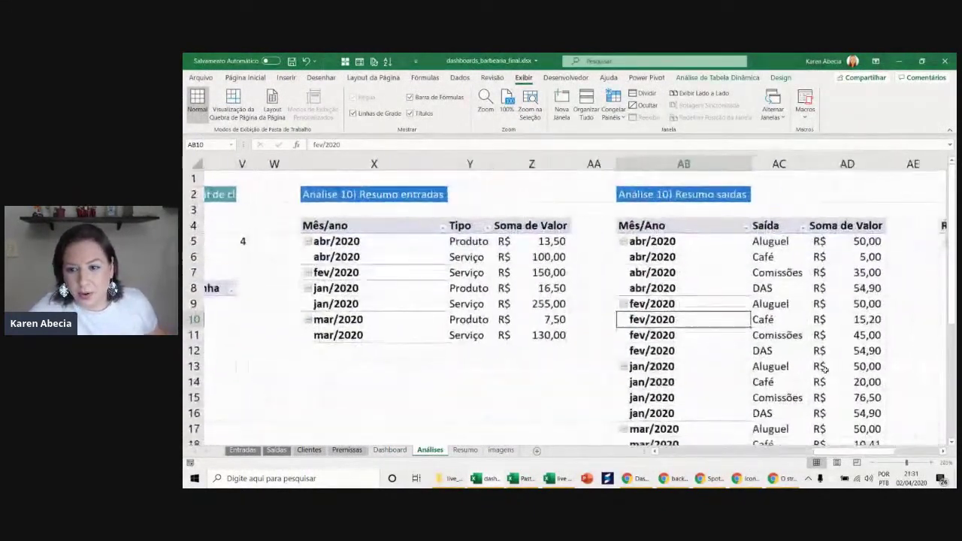
scroll(825, 369, "down", 2)
scroll(825, 370, "down", 2)
right_click(396, 209)
key("Escape")
left_click(388, 221)
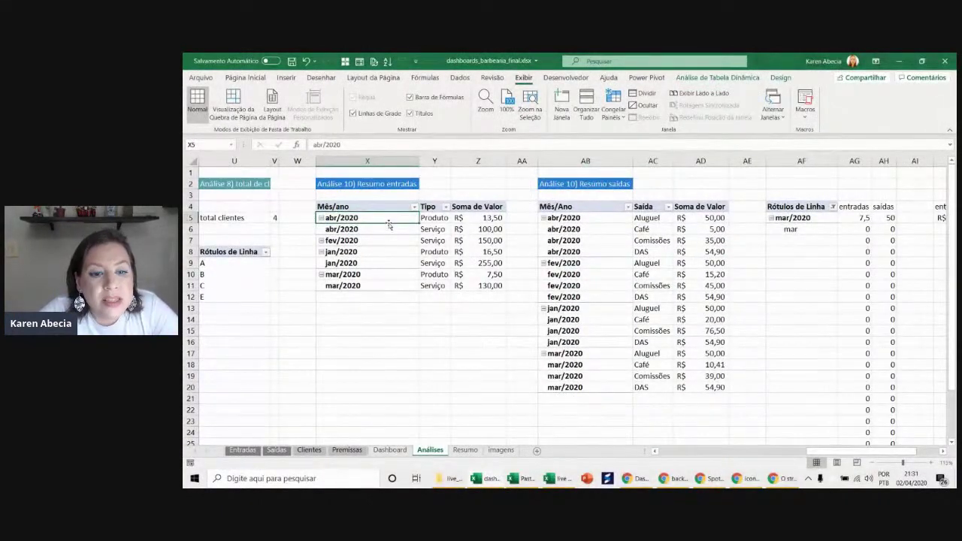
right_click(388, 222)
left_click(449, 420)
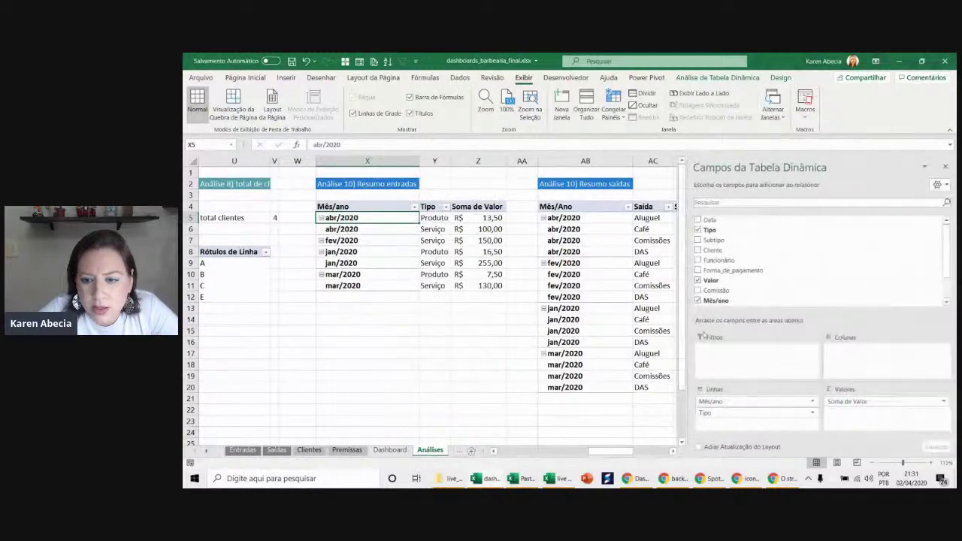
left_click_drag(681, 314, 549, 314)
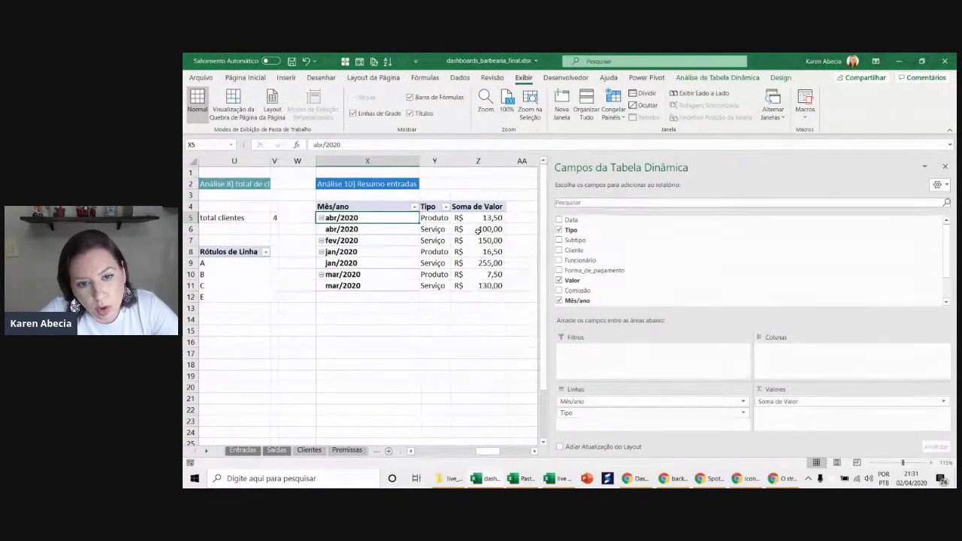
left_click(436, 214)
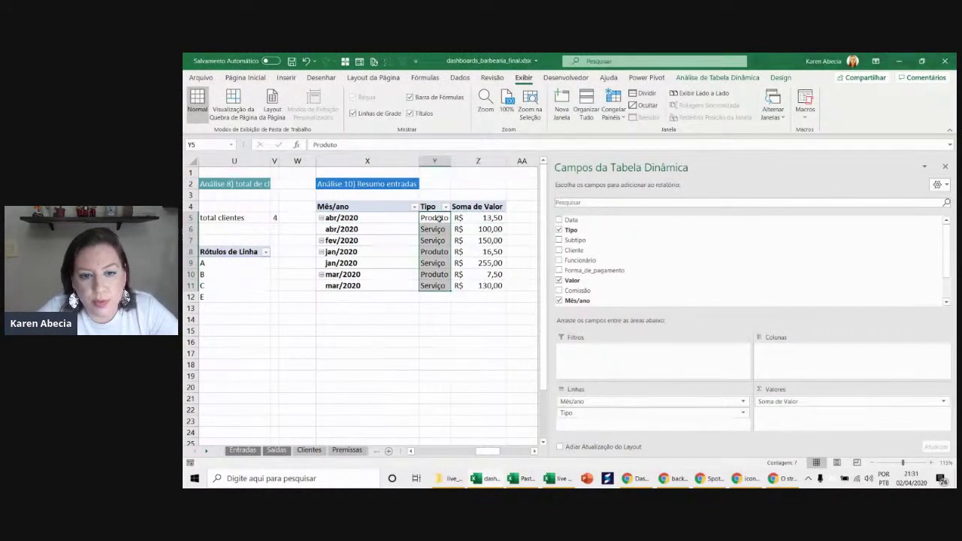
left_click(439, 218)
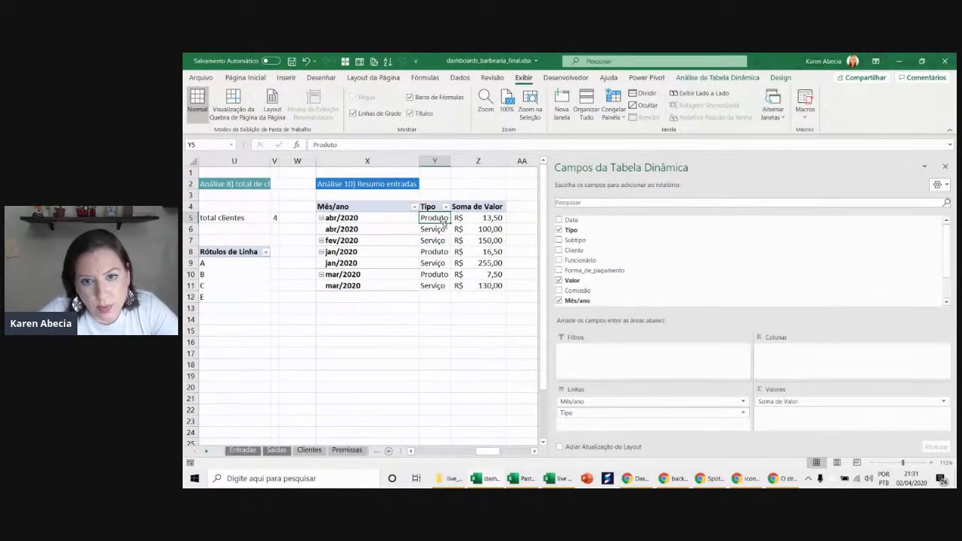
left_click(780, 78)
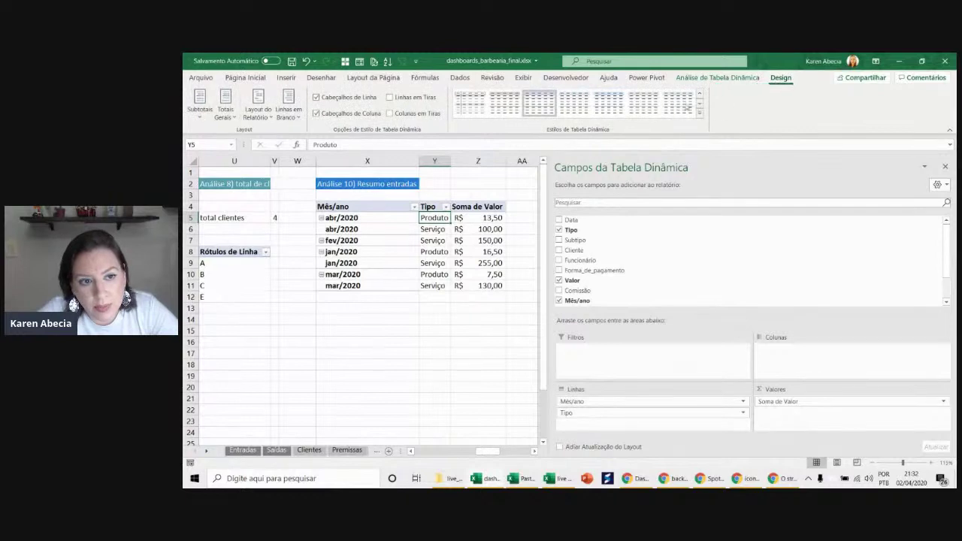
left_click(254, 115)
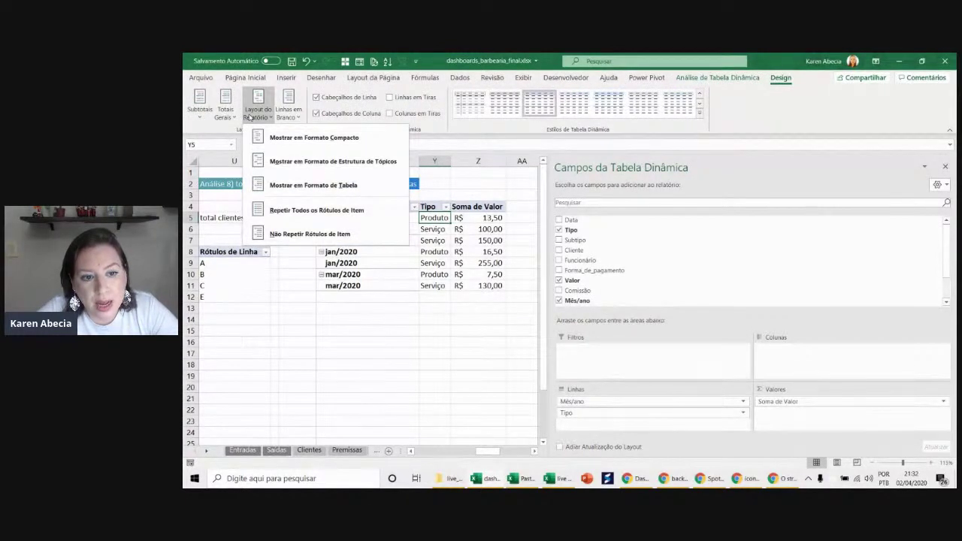
left_click(285, 185)
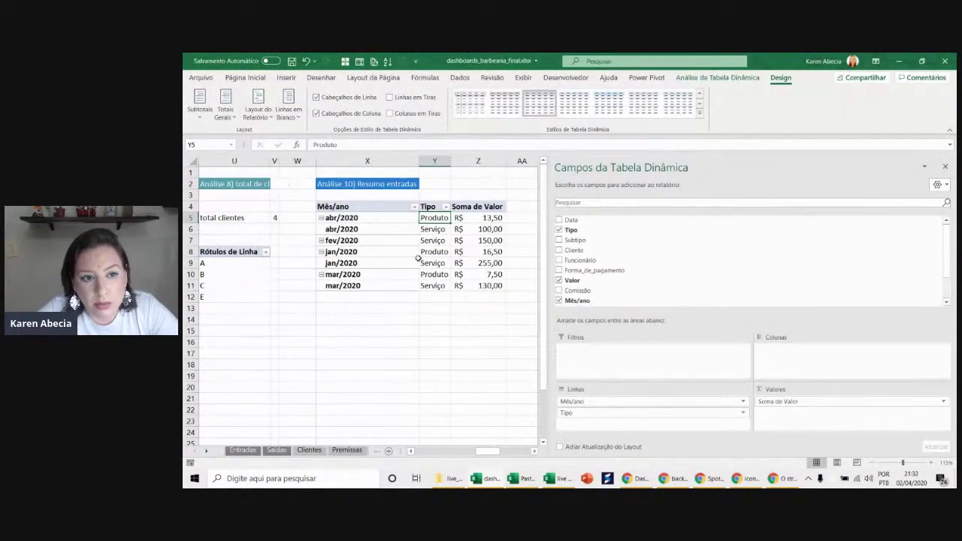
left_click(257, 109)
left_click(279, 146)
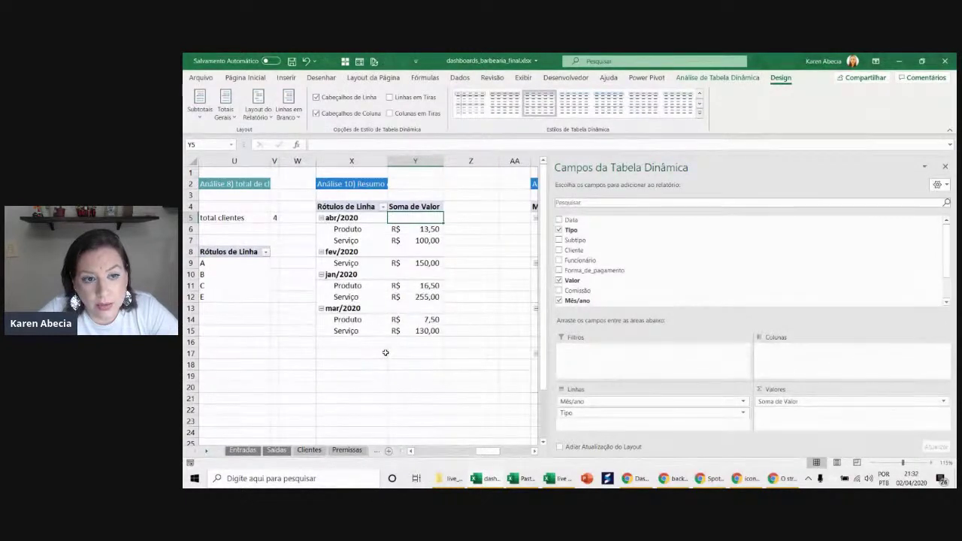
left_click(261, 114)
left_click(289, 178)
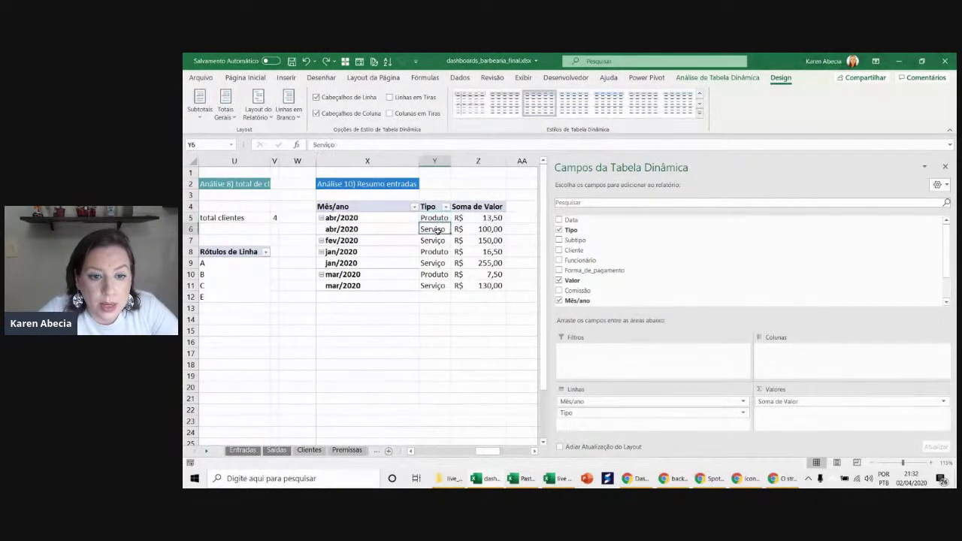
left_click(384, 184)
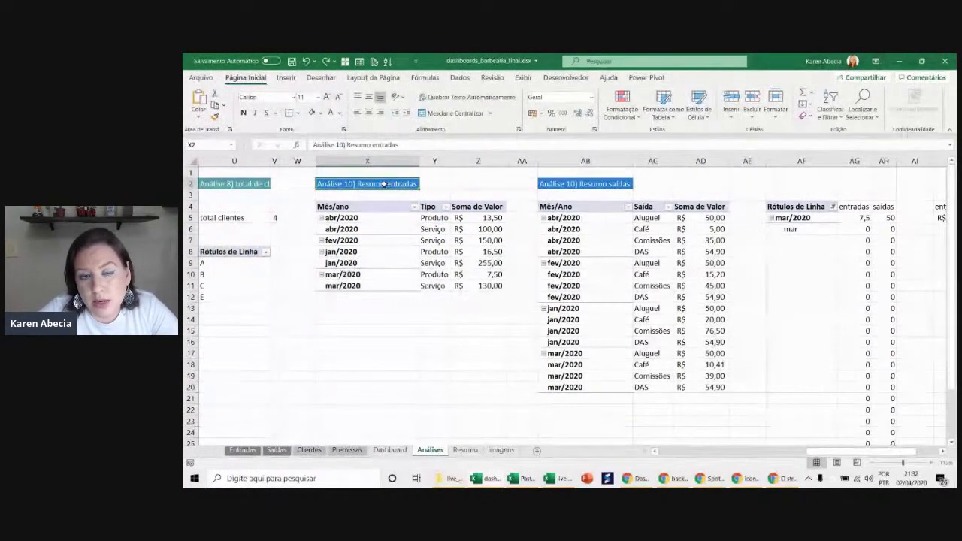
- Inspect the saídas pivot's month items, including fev/2020, on Análises, then return to Dashboard
left_click(389, 450)
key("ctrl+Page_Down")
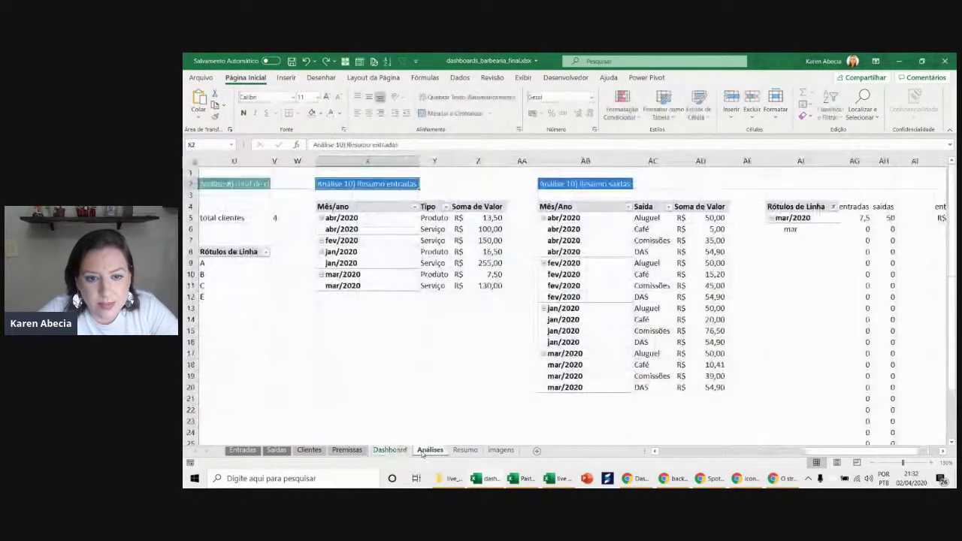
left_click(488, 342)
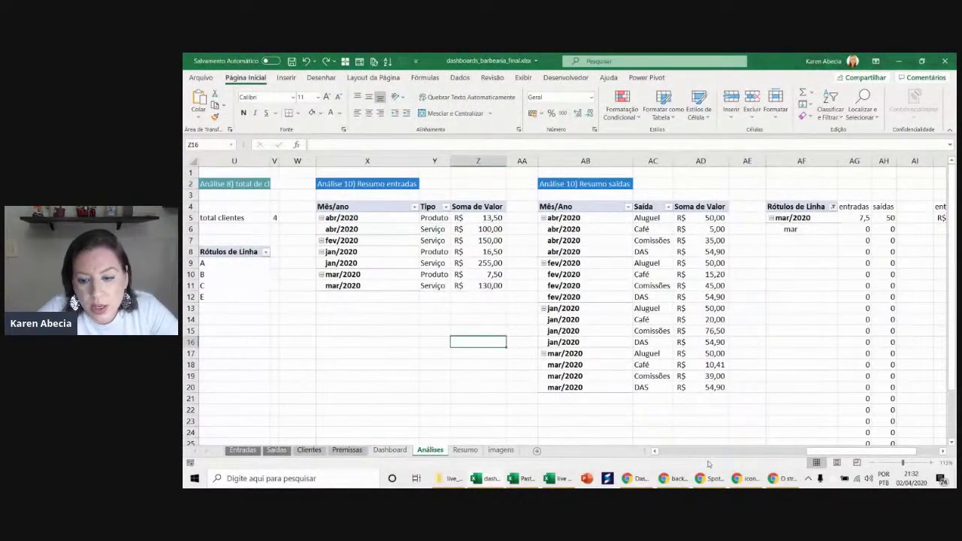
scroll(836, 451, "right", 3)
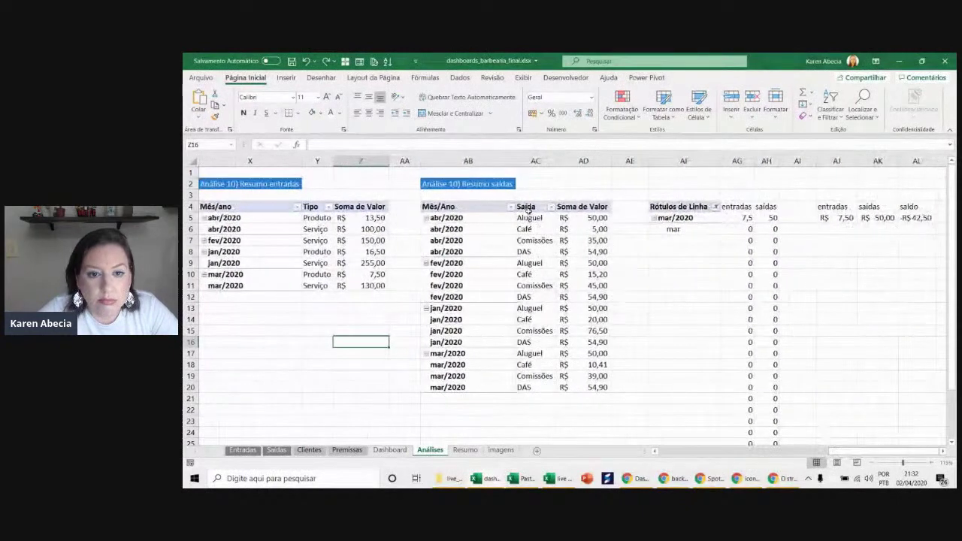
left_click(451, 202)
left_click(491, 272)
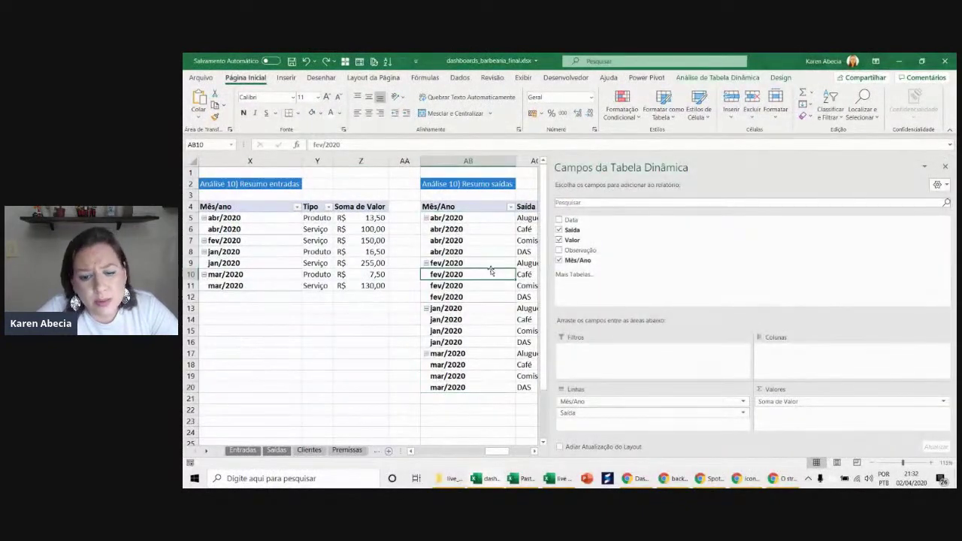
scroll(361, 301, "right", 2)
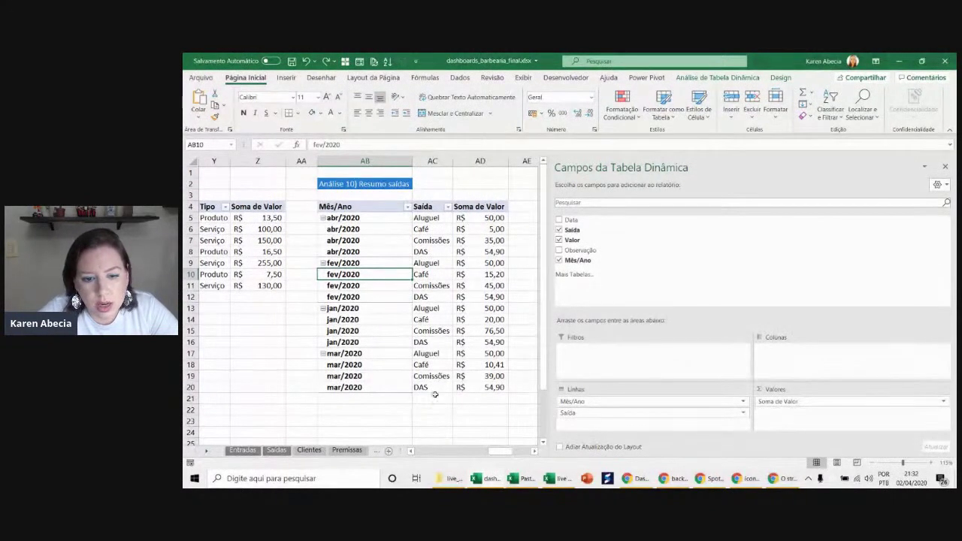
left_click(469, 410)
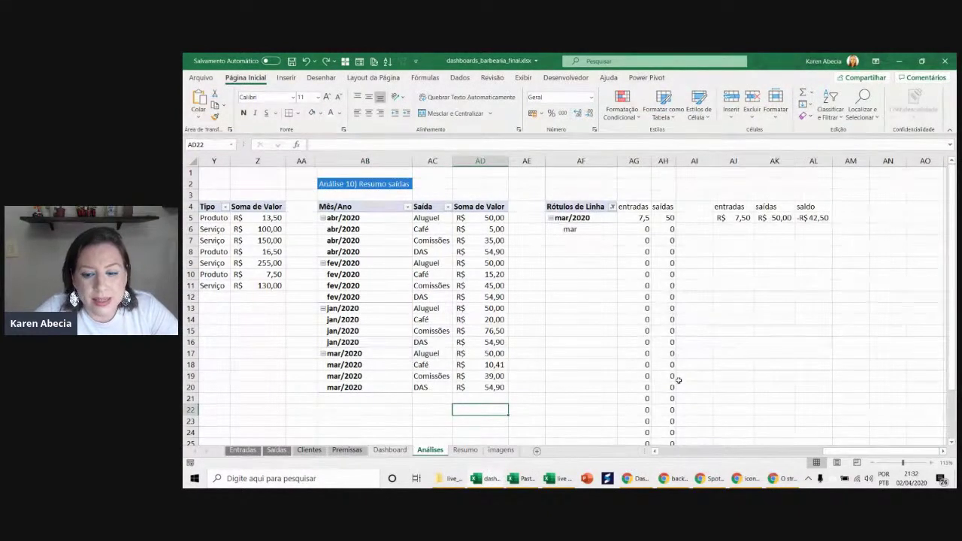
key("ctrl+Page_Up")
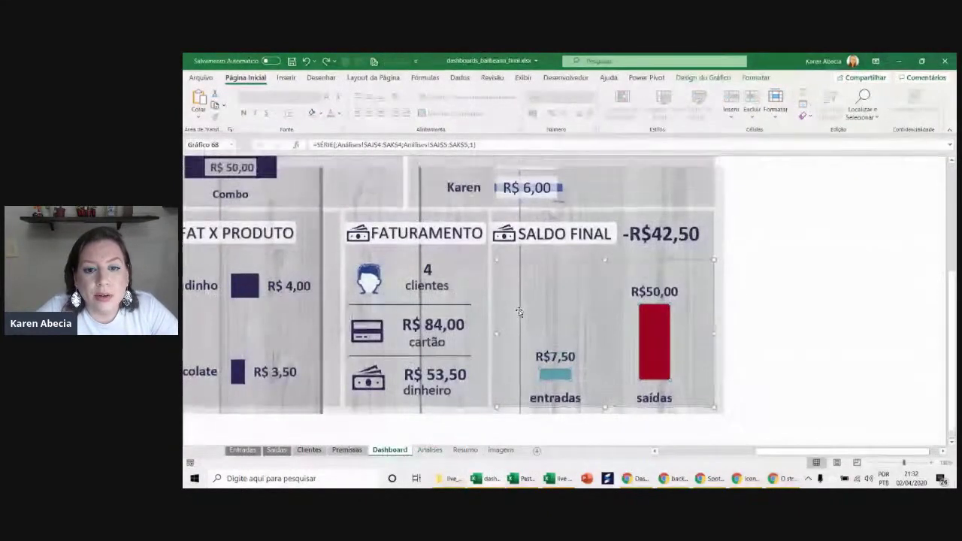
- Set the month slicer to mar and then jan, giving saldo final -R$33,50
scroll(519, 312, "up", 5)
left_click(474, 177)
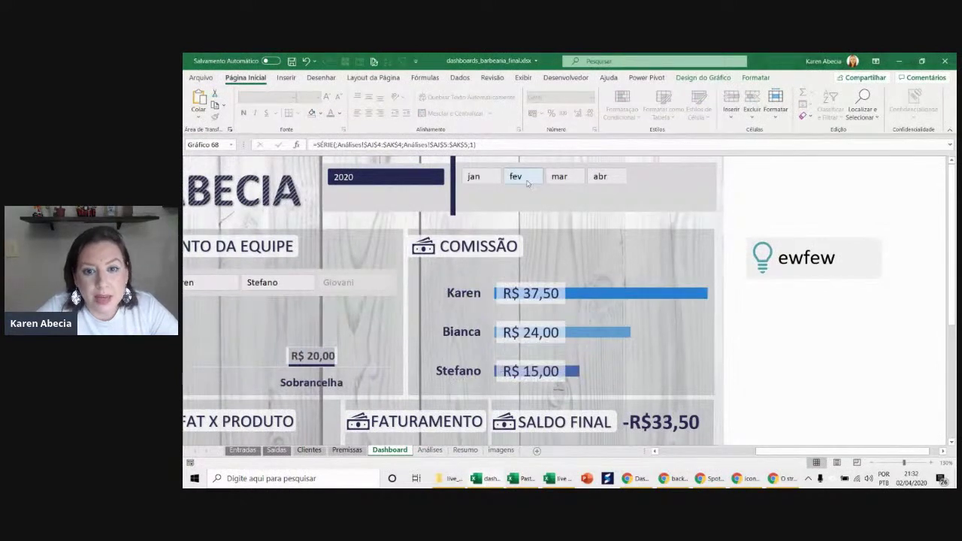
left_click(559, 177)
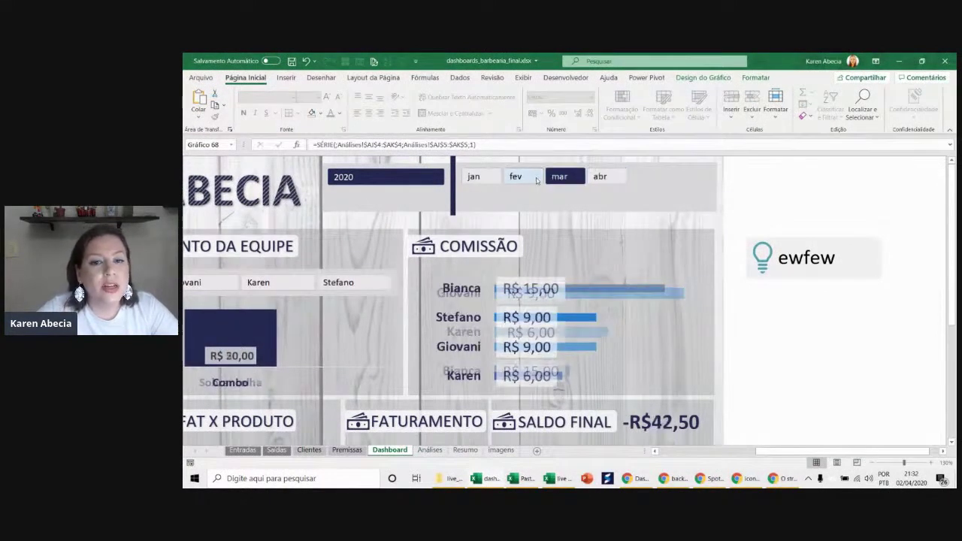
left_click(473, 176)
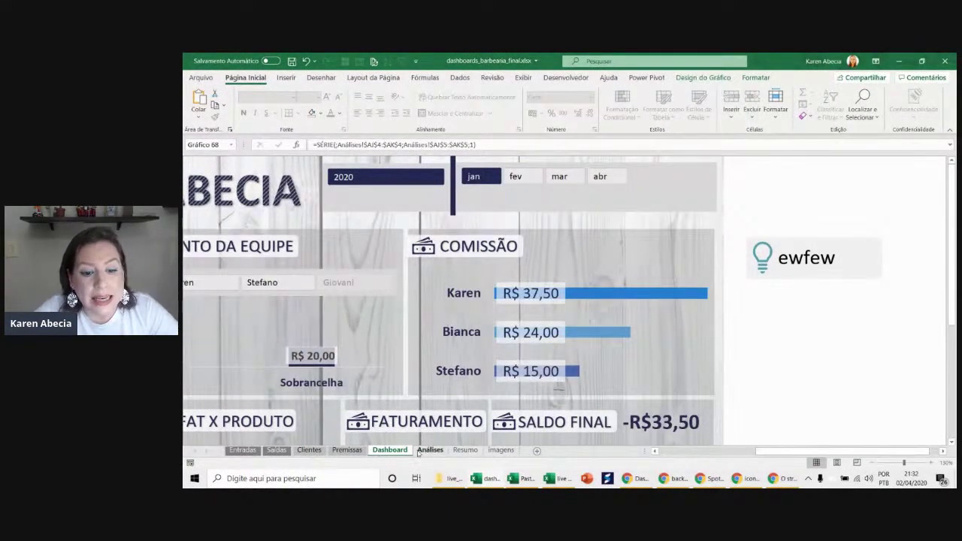
- On Análises, check the AG23 entradas lookup and cells beside the filtered saídas pivot
left_click(428, 450)
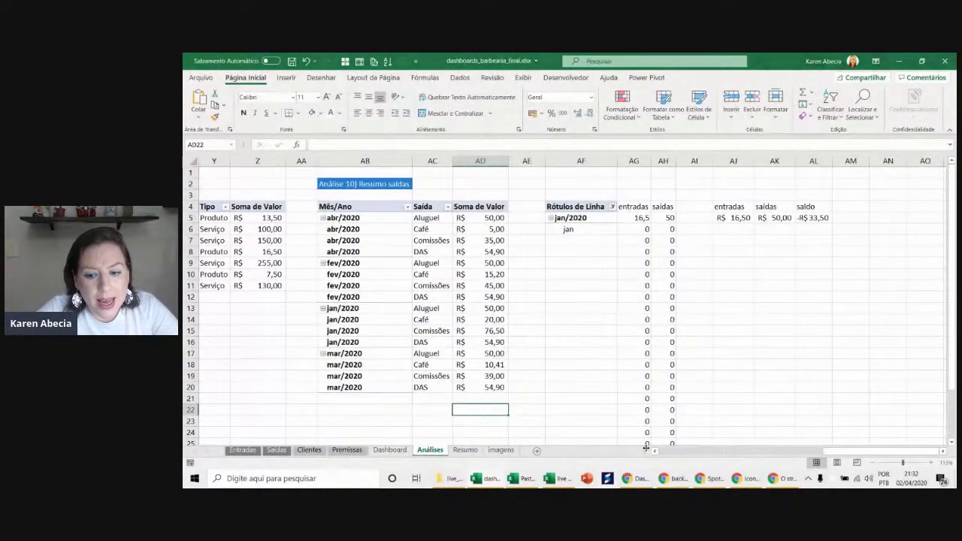
left_click(626, 418)
left_click(655, 452)
left_click(654, 451)
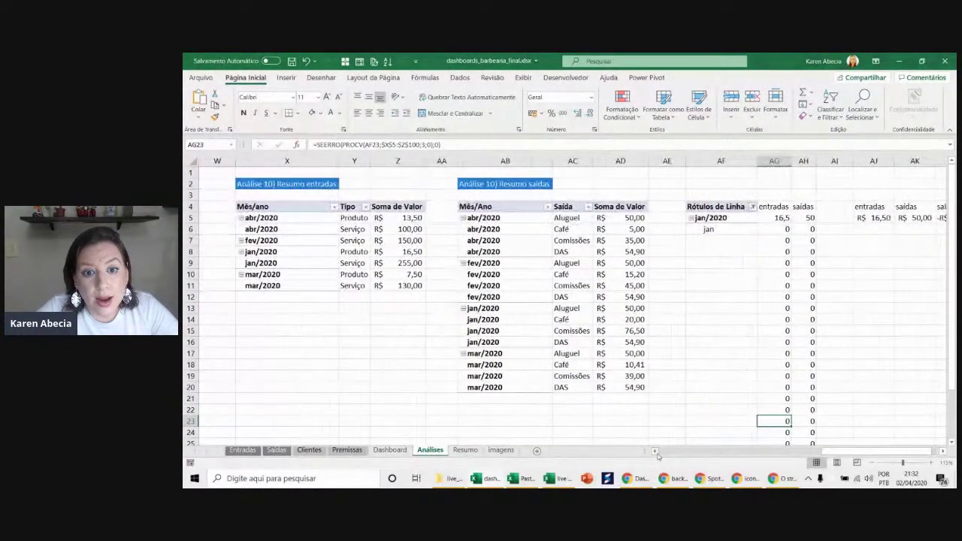
left_click(680, 397)
left_click(665, 196)
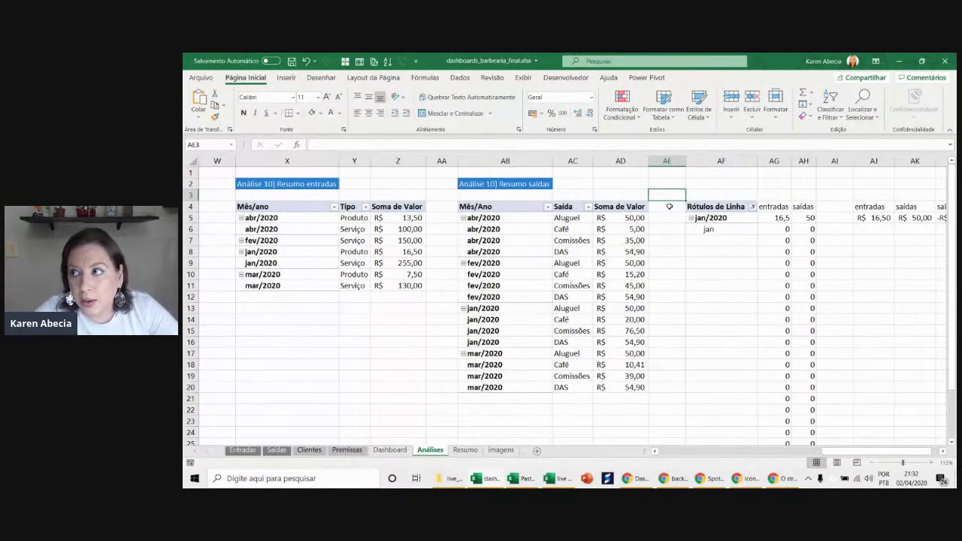
left_click(675, 218)
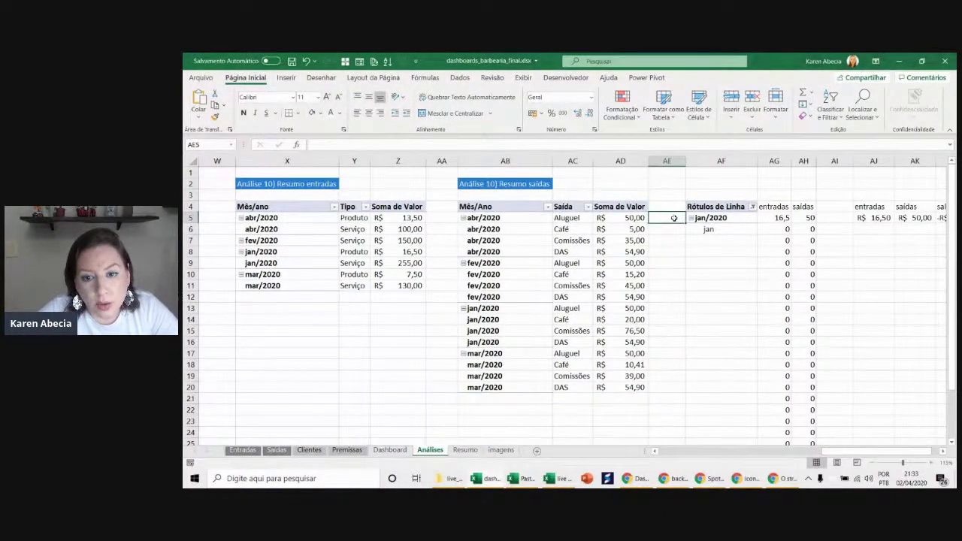
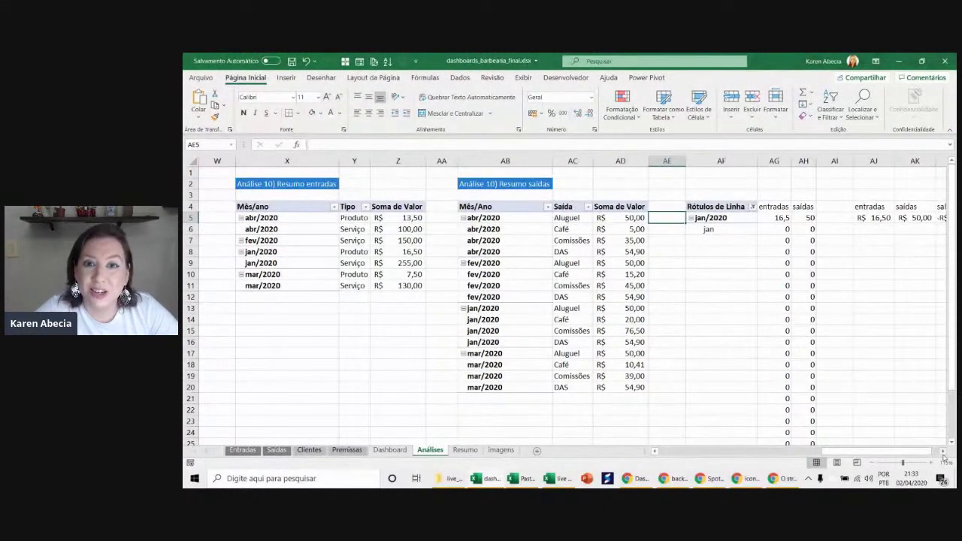
- Copy the service-totals pivot table at C4:D11
left_click(787, 330)
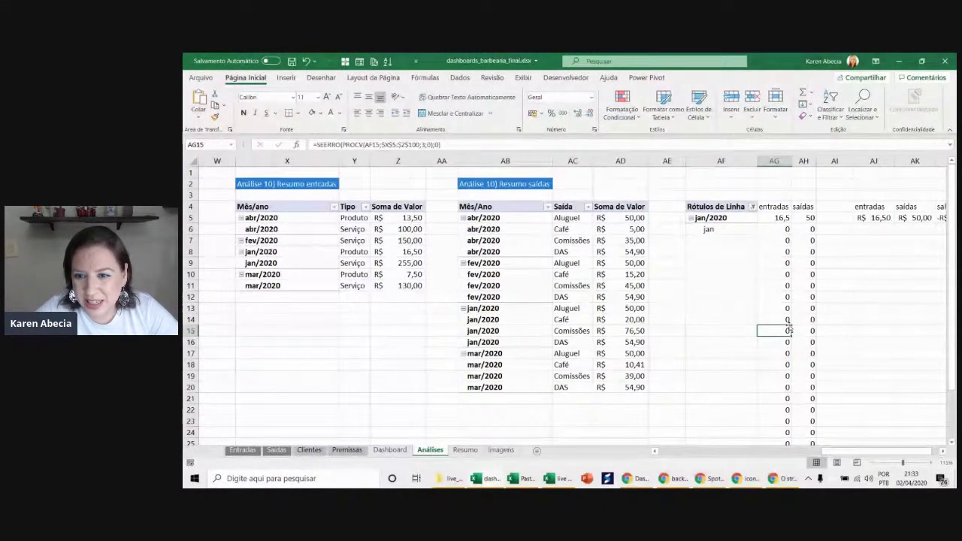
left_click(741, 218)
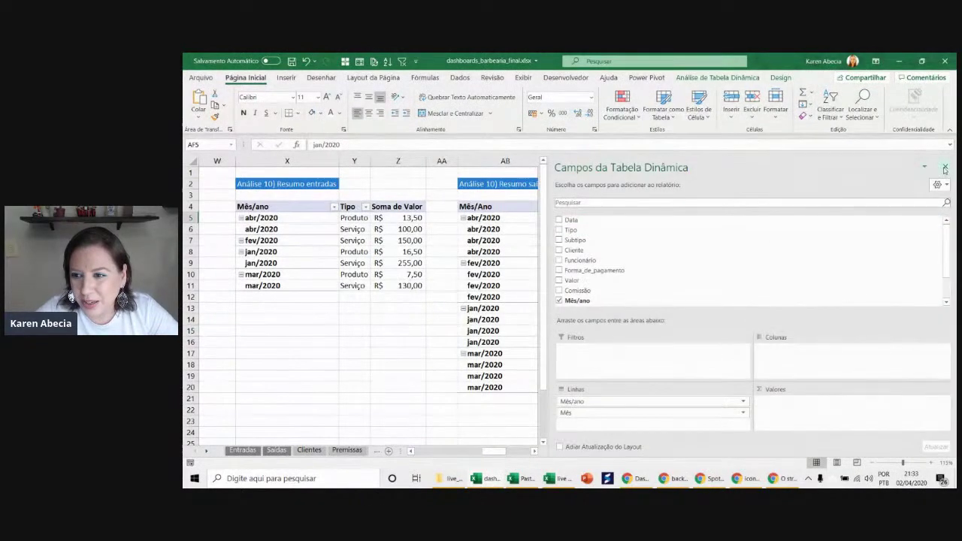
left_click(944, 168)
left_click(712, 250)
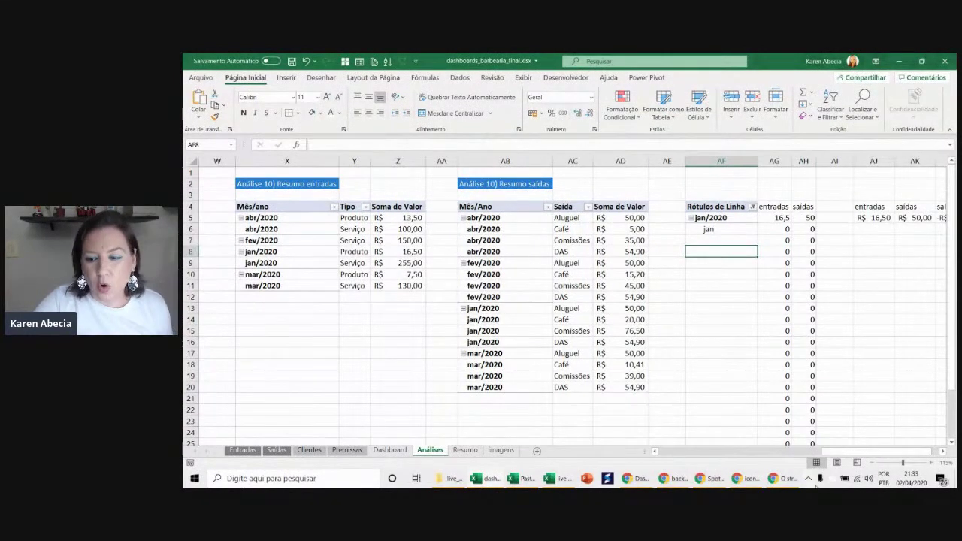
left_click_drag(865, 451, 624, 425)
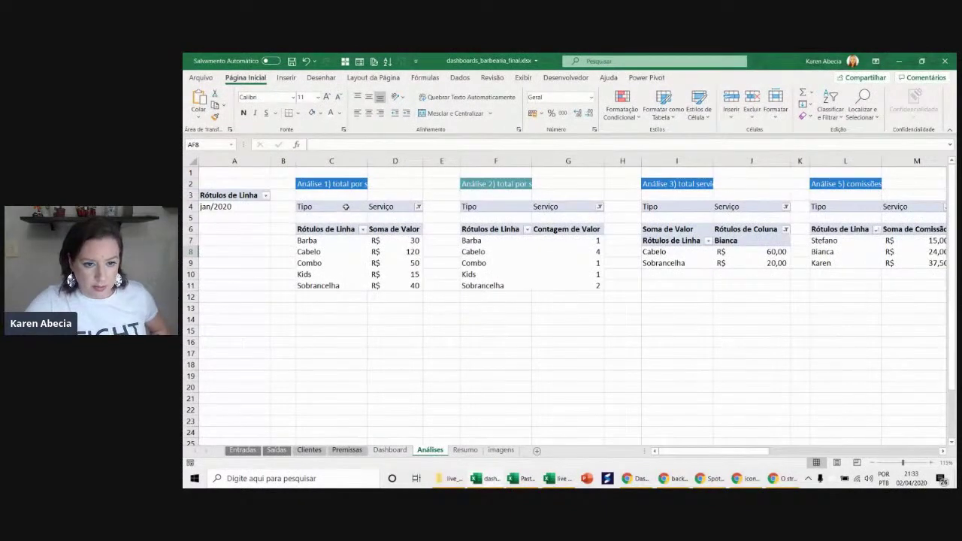
left_click_drag(346, 206, 398, 285)
key("ctrl+c")
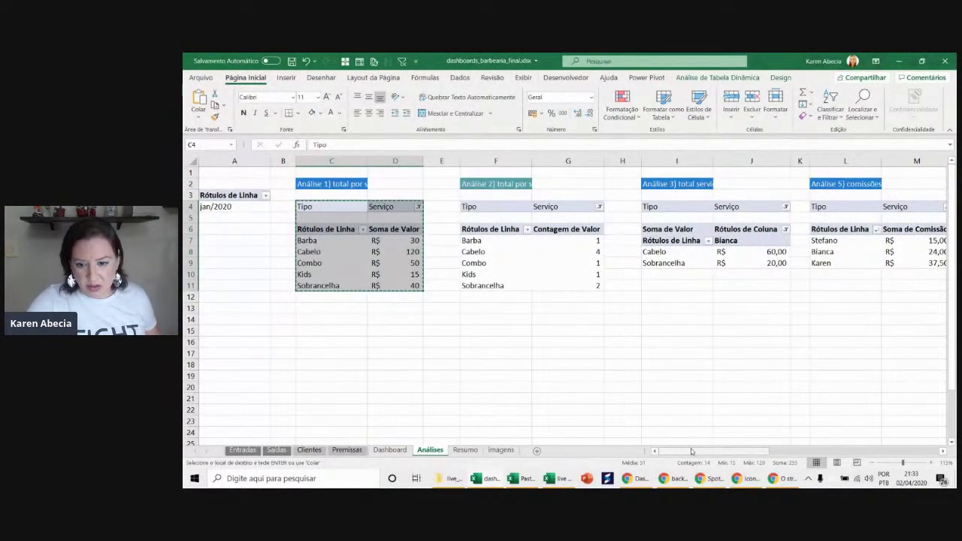
- Paste the copied pivot at AN4, beside the entradas/saídas summary pivots
left_click_drag(691, 452, 859, 451)
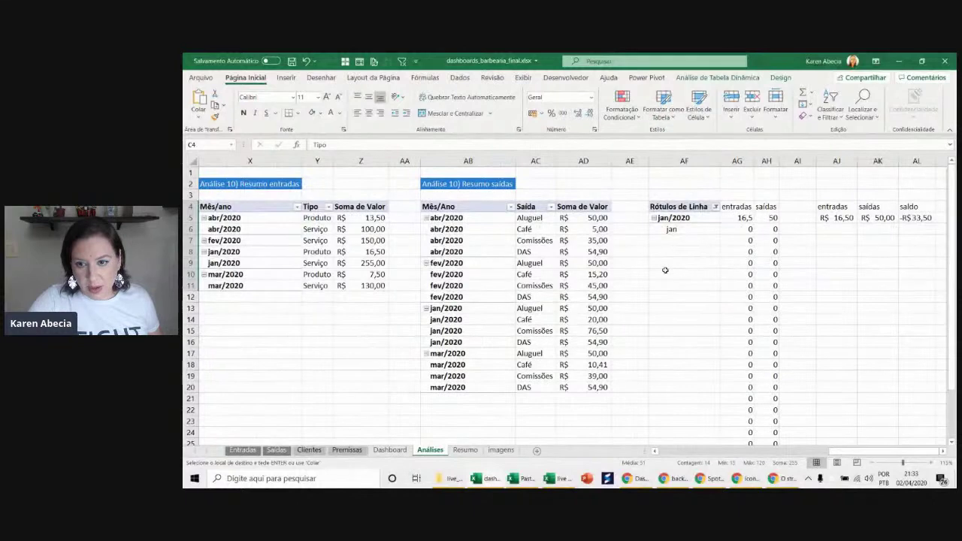
left_click(866, 312)
scroll(758, 265, "right", 3)
scroll(758, 265, "right", 2)
left_click(675, 207)
key("ctrl+v")
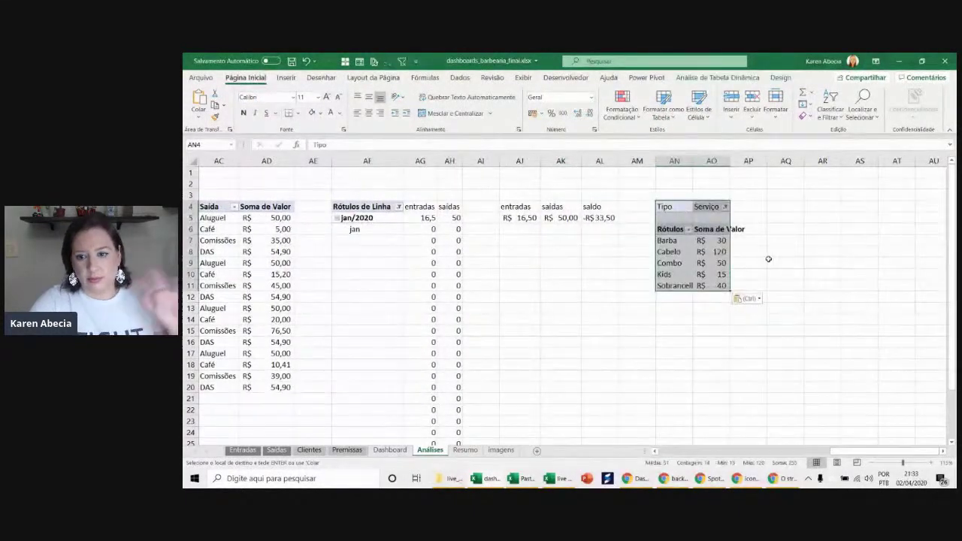
- Auto-fit column AO to fit the pasted Tipo Serviço pivot
left_click(782, 262)
left_click(703, 230)
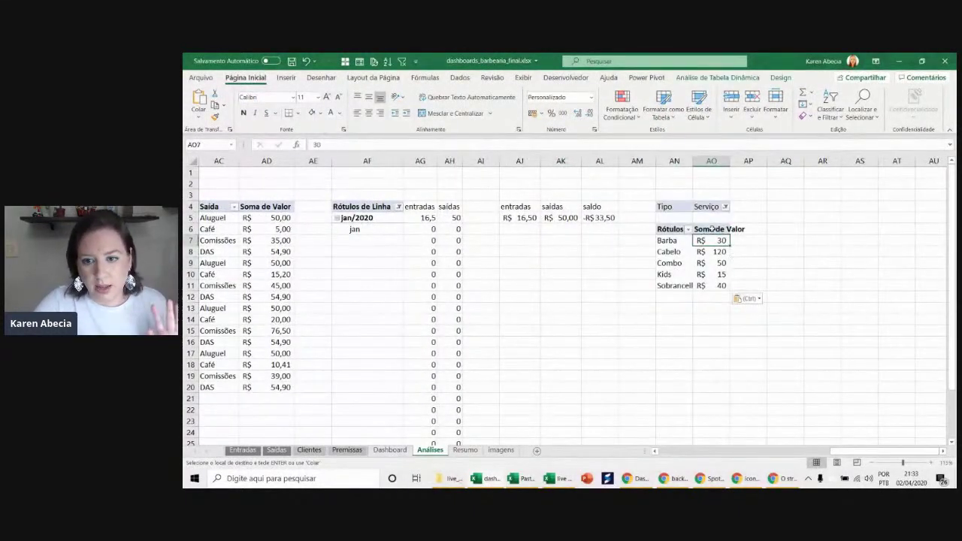
double_click(730, 160)
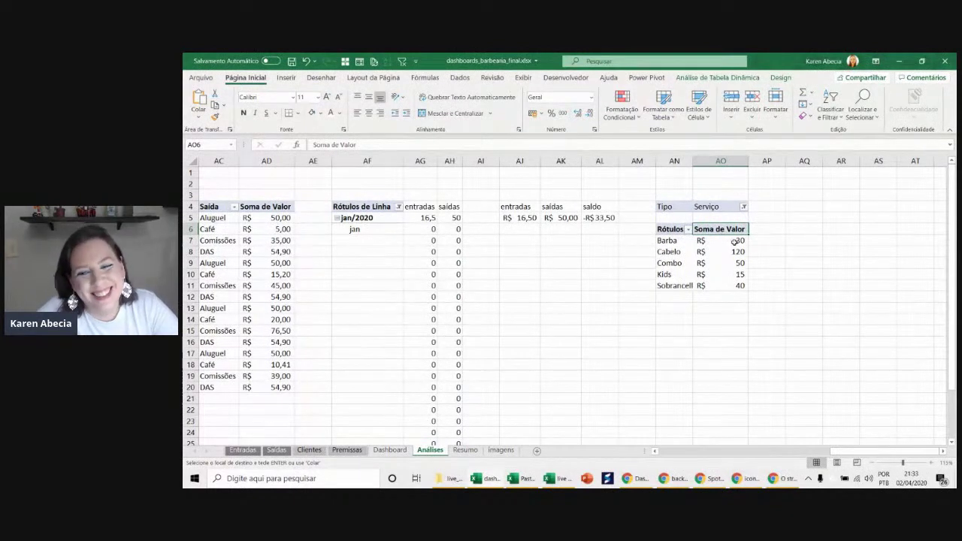
left_click(763, 299)
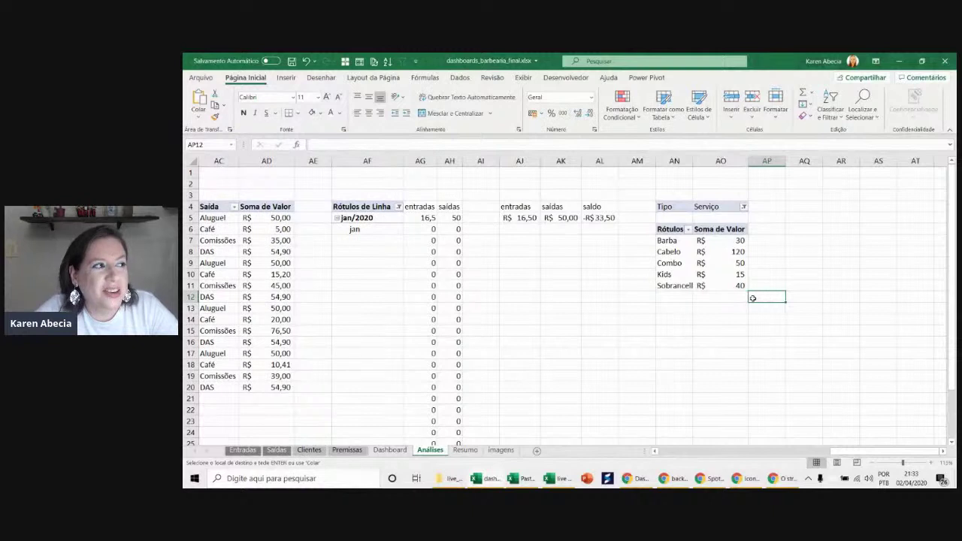
left_click(684, 241)
right_click(684, 240)
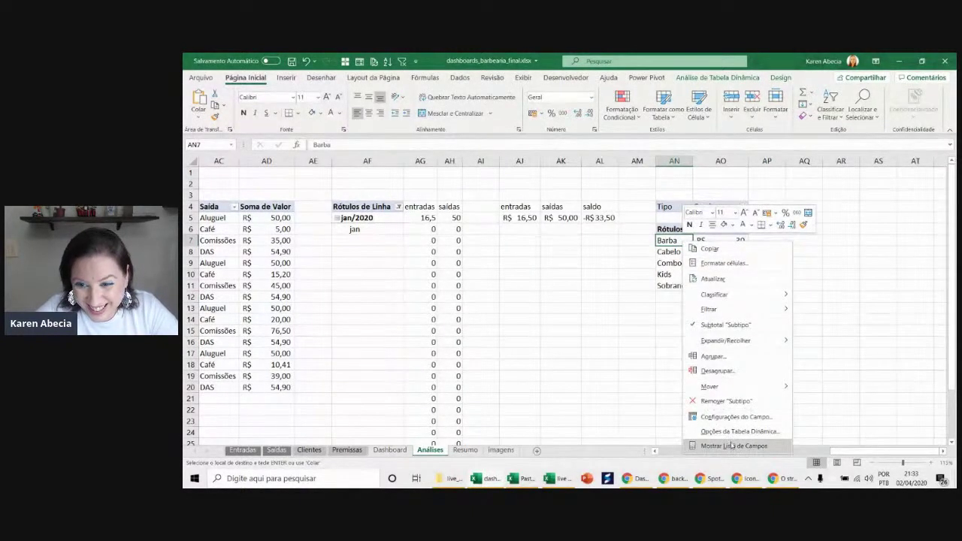
- In the copied pivot, replace Subtipo, Tipo and Valor with Mês/Ano as the row field
left_click(731, 445)
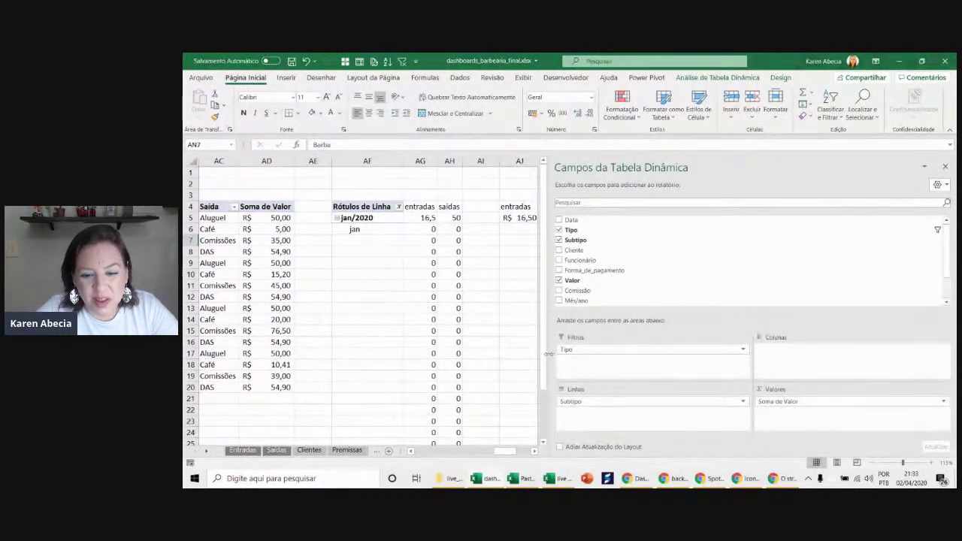
left_click_drag(549, 353, 772, 396)
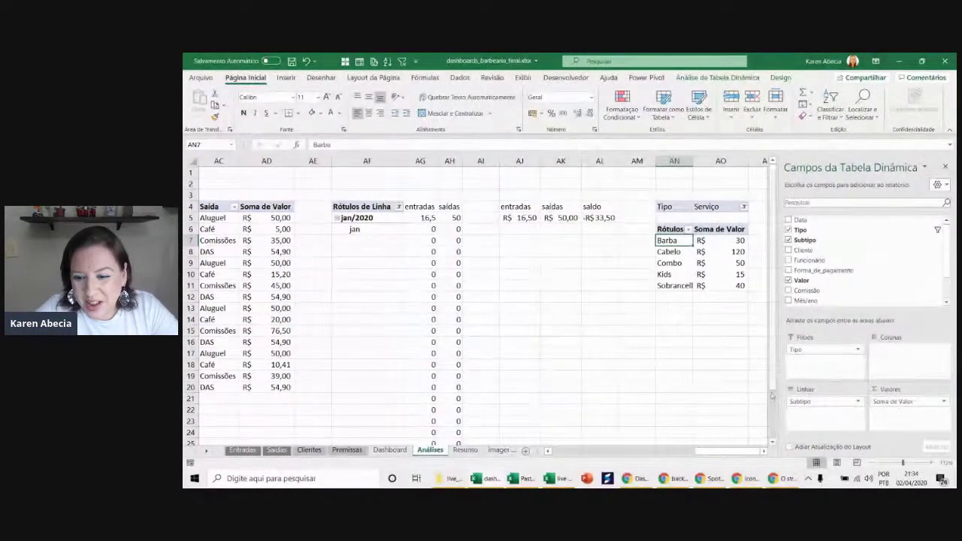
left_click(763, 452)
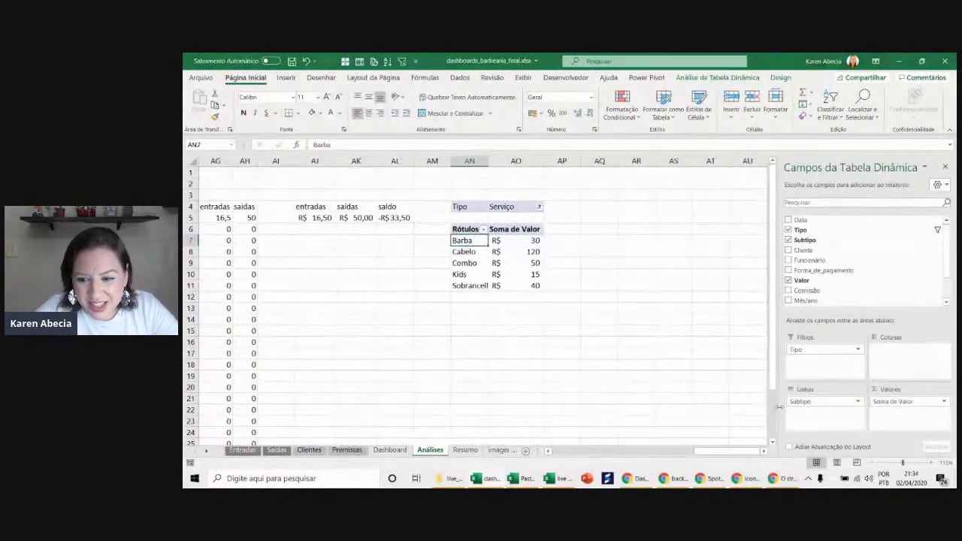
mouse_move(780, 408)
left_mouse_down()
mouse_move(625, 406)
mouse_move(586, 391)
left_mouse_up()
left_click_drag(676, 350, 572, 406)
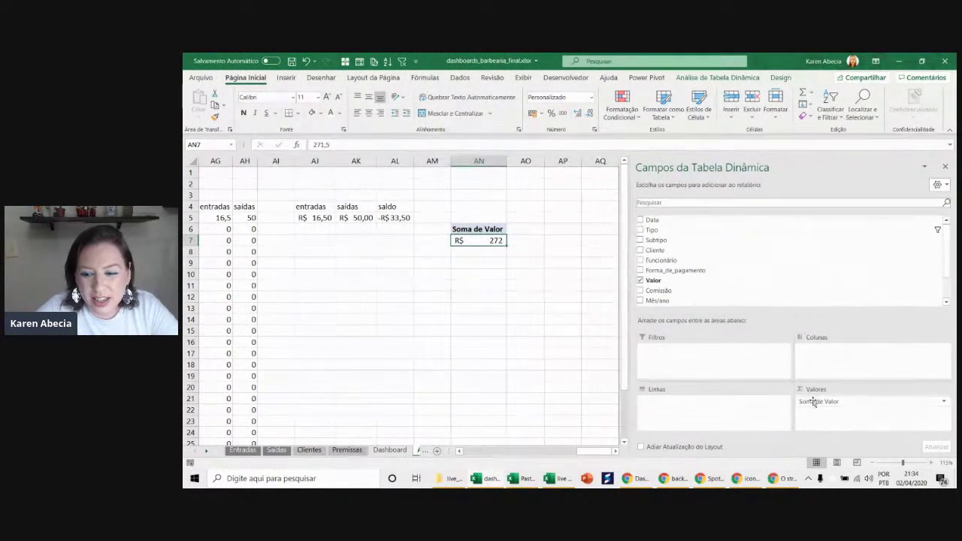
left_click_drag(812, 402, 554, 369)
scroll(711, 247, "down", 2)
left_click_drag(692, 268, 692, 410)
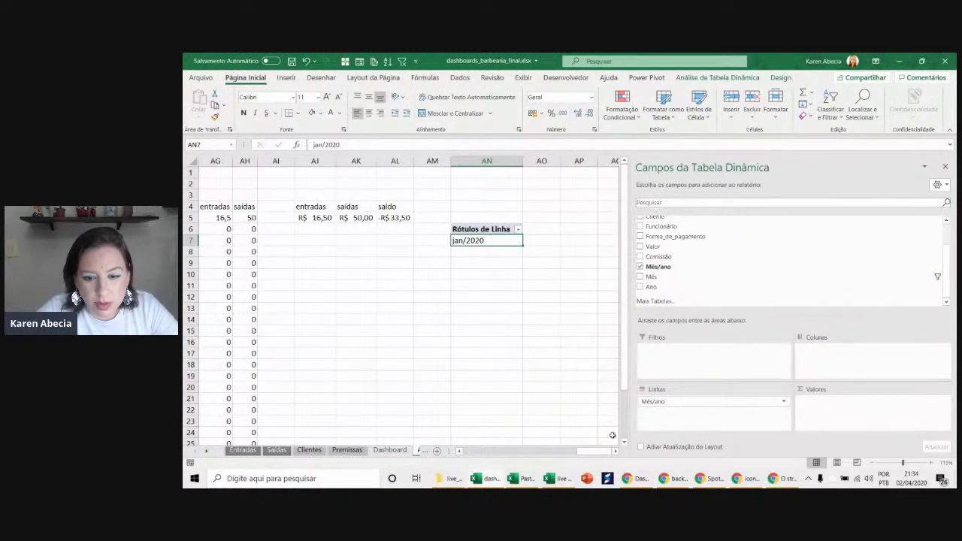
- Check the jan/2020 entradas/saídas pivot, undoing an accidental removal of its Mês field
left_click(460, 451)
left_click(460, 451)
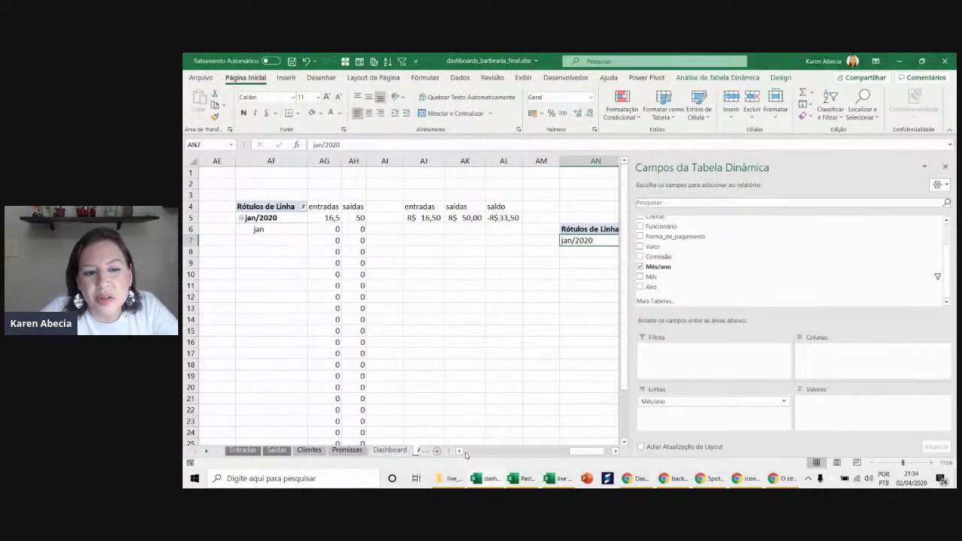
left_click(301, 221)
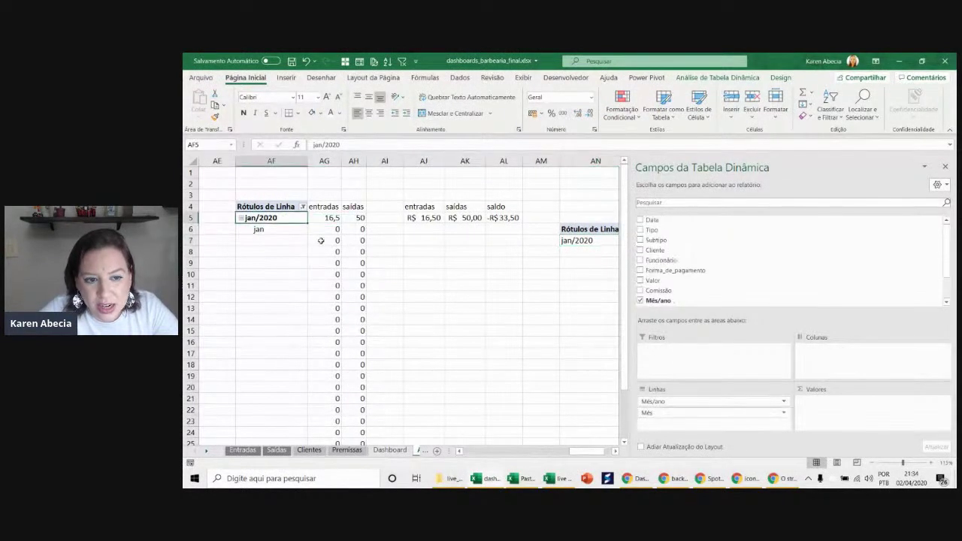
left_click_drag(572, 384, 567, 300)
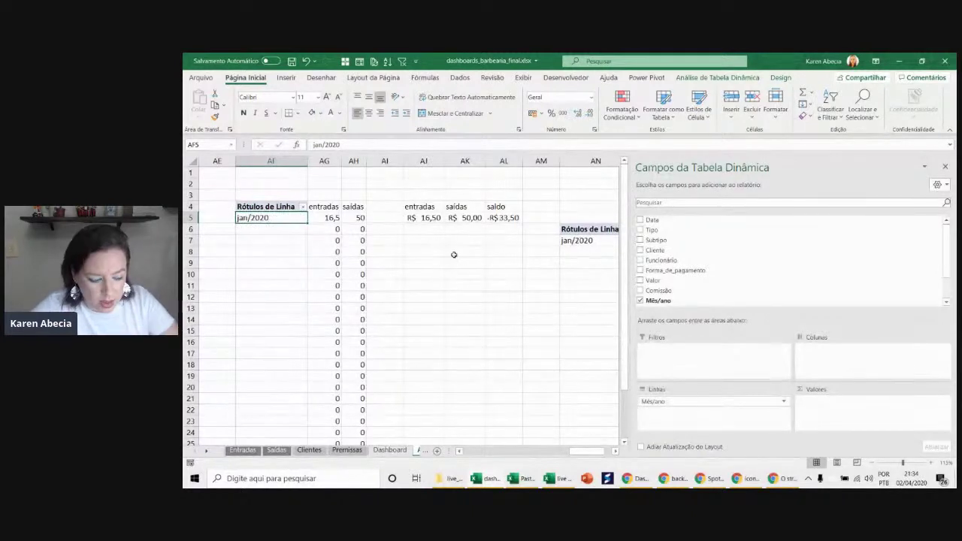
left_click(292, 281)
key("ctrl+z")
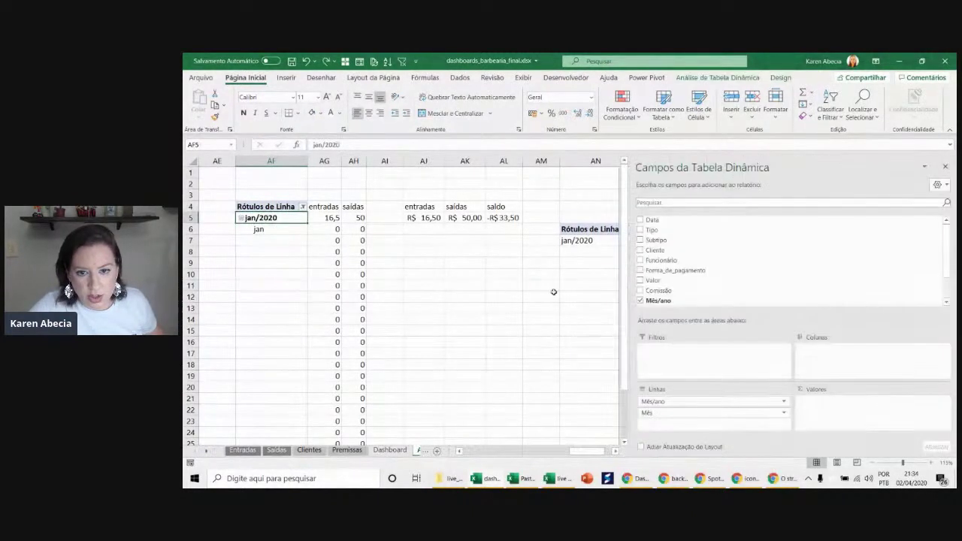
- Close the field list, leaving the copied pivot listing only jan/2020
left_click(541, 295)
left_click(607, 242)
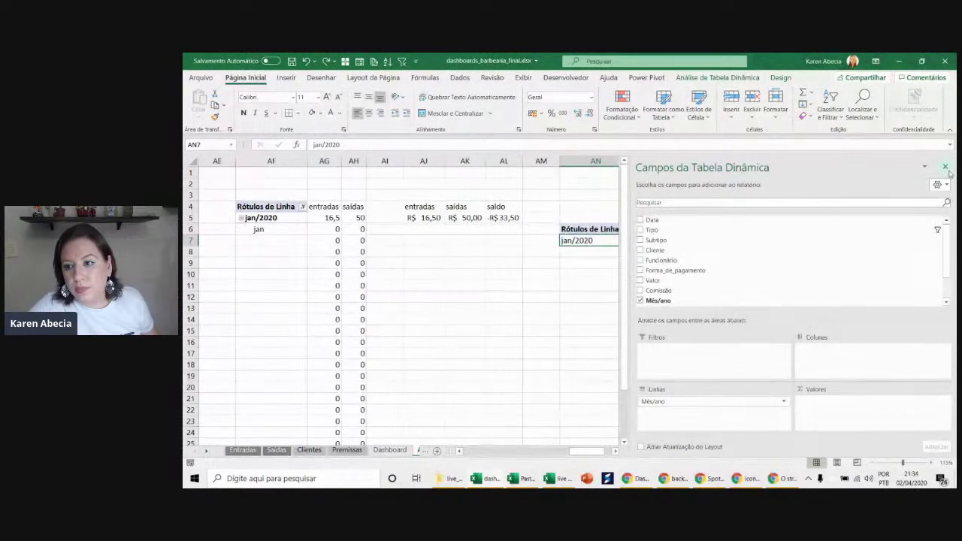
left_click(945, 166)
left_click(587, 286)
double_click(656, 451)
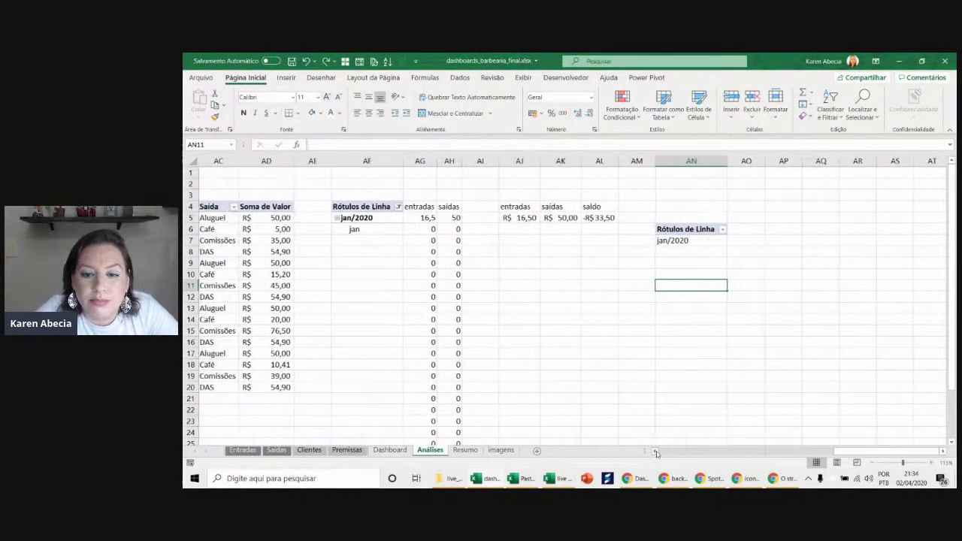
- Set the Dashboard month filter to January through March and check the Análises pivots
left_click(676, 246)
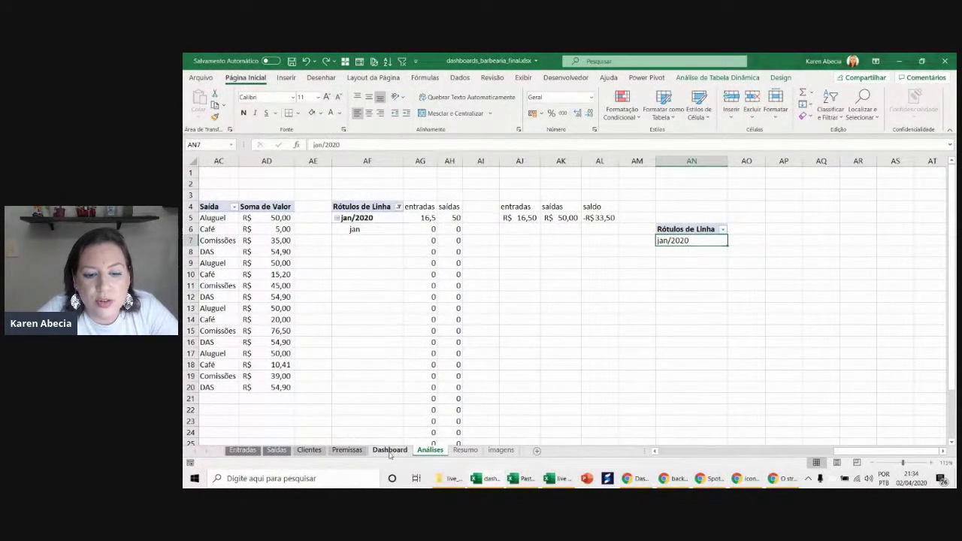
left_click(390, 450)
left_click(519, 178)
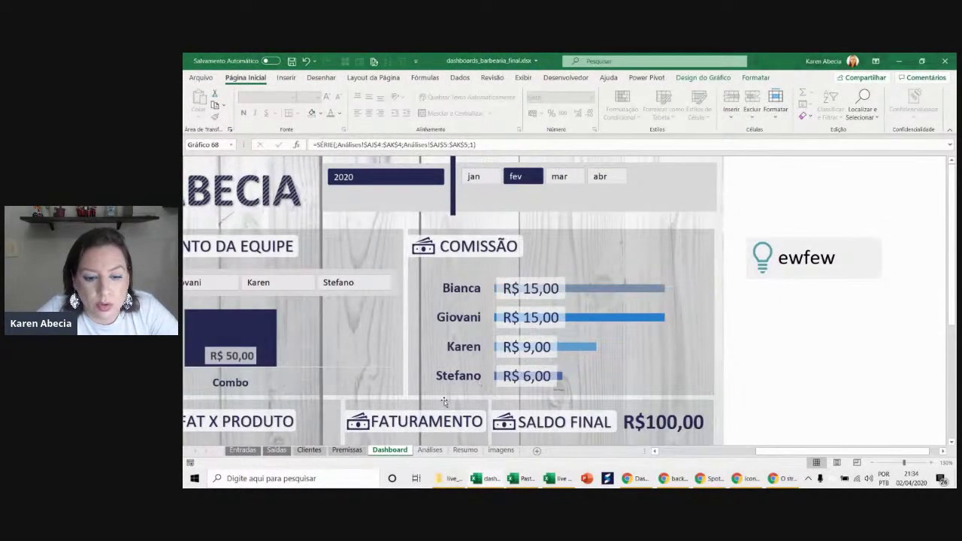
left_click(430, 450)
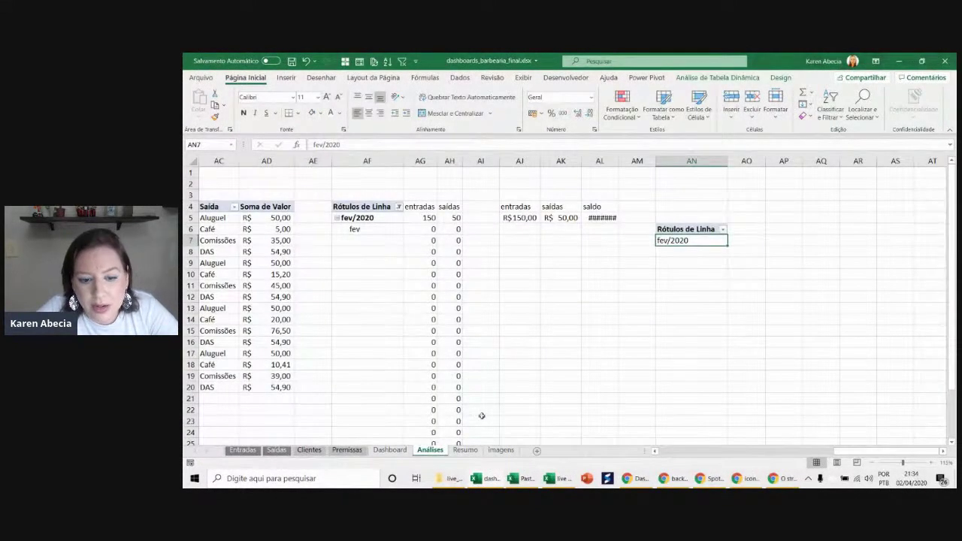
left_click(396, 451)
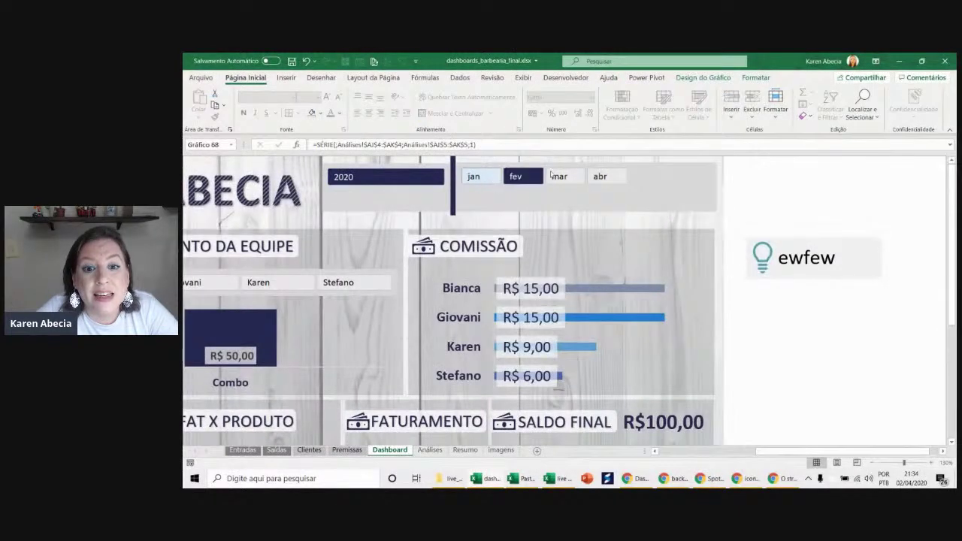
left_click_drag(484, 181, 564, 177)
left_click(429, 451)
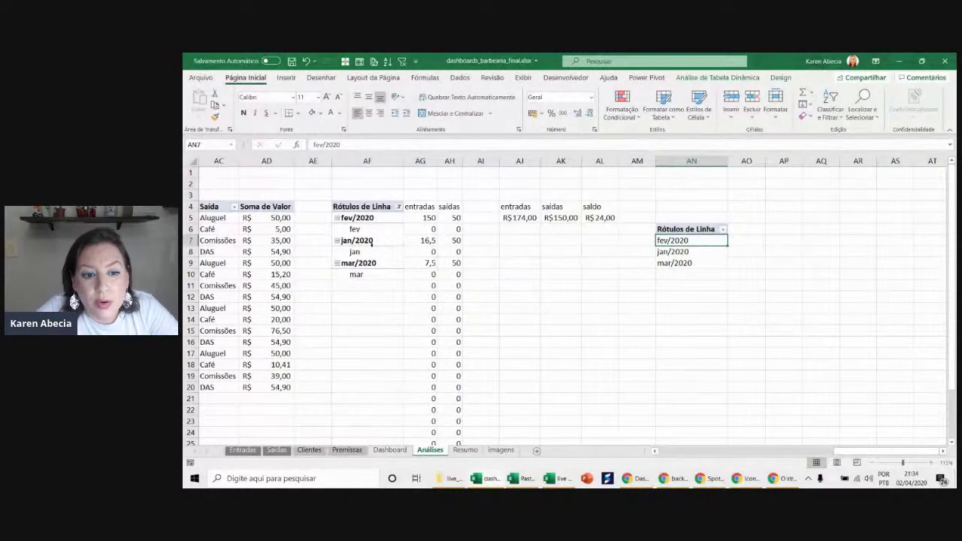
- Delete the small fev/jan/mar 2020 month pivot from column AN
scroll(650, 449, "left", 3)
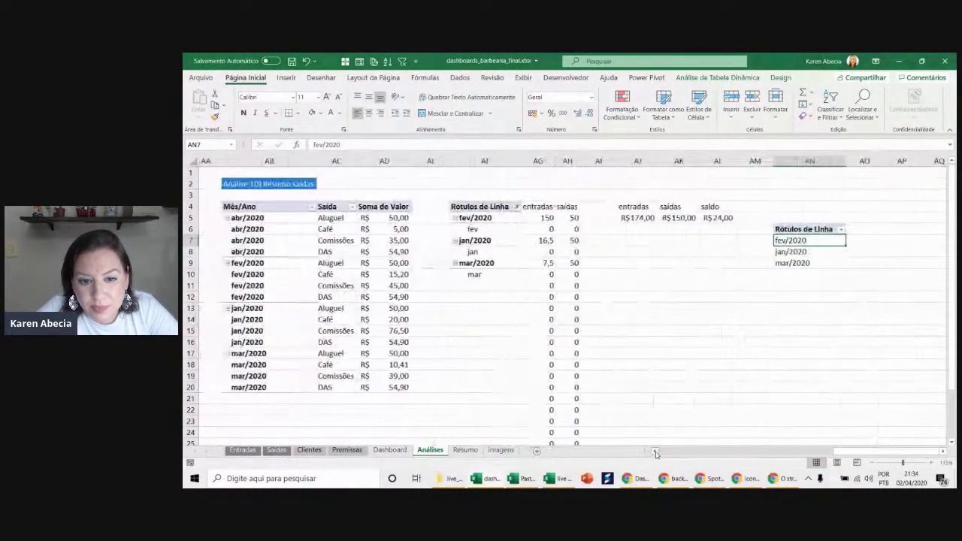
left_click(873, 195)
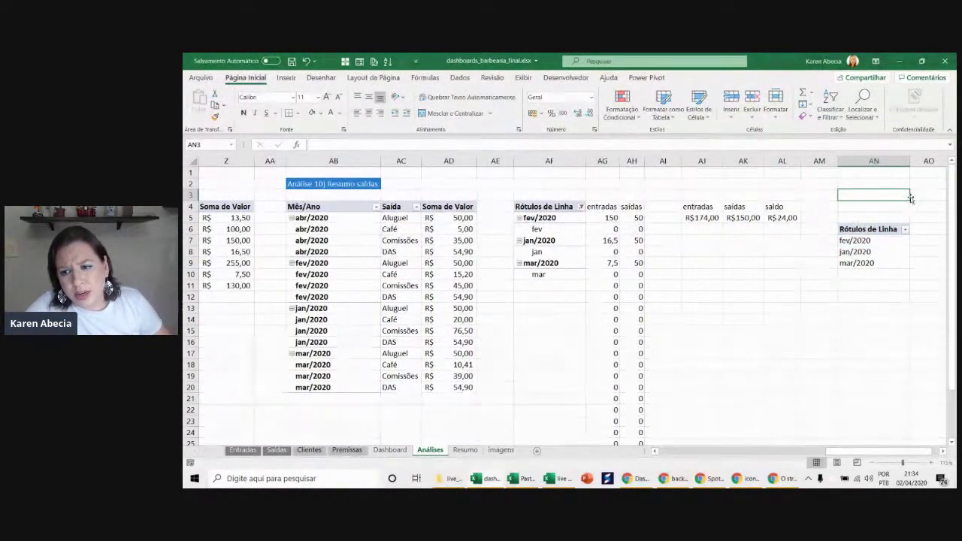
left_click_drag(910, 201, 896, 334)
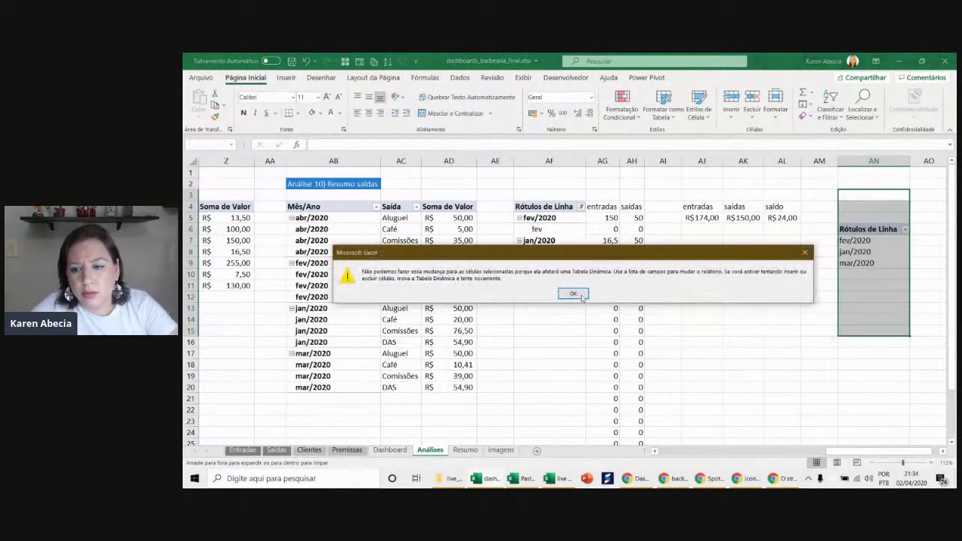
key("Return")
left_click_drag(872, 196, 887, 289)
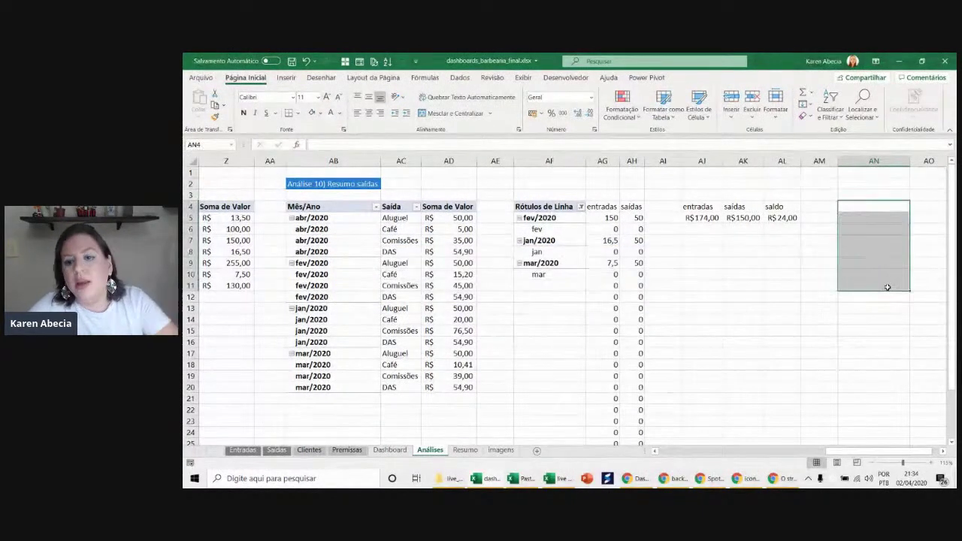
key("Delete")
left_click(818, 308)
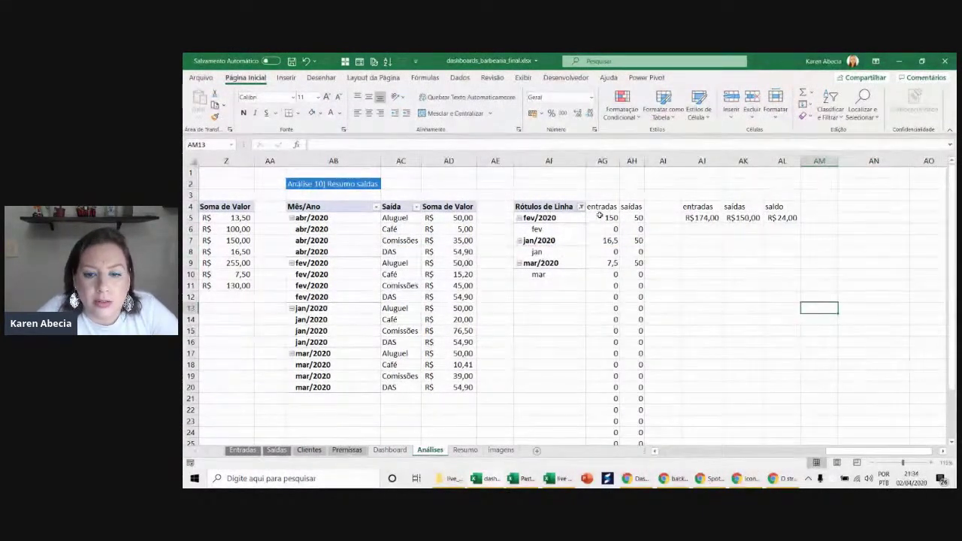
double_click(602, 217)
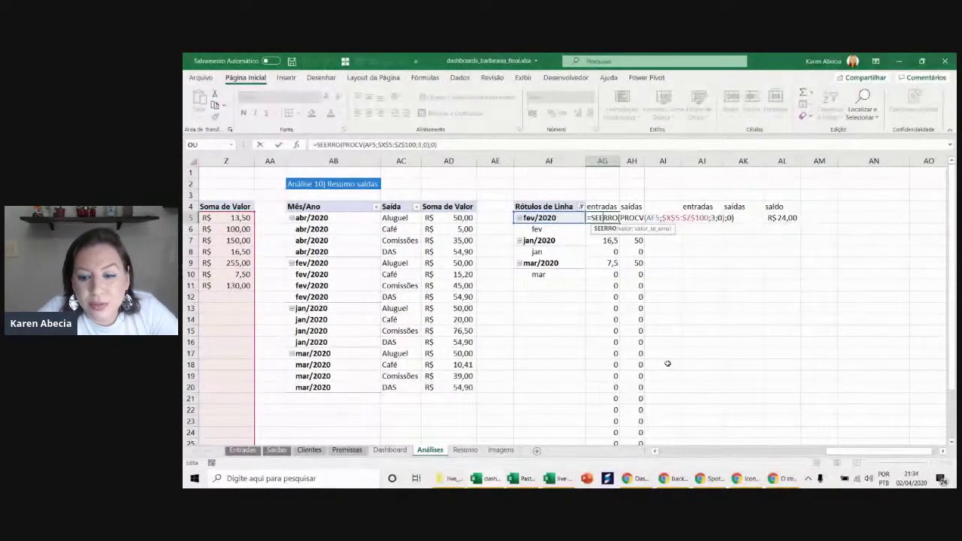
- Review the entradas pivot items and the total formula in AJ5
scroll(714, 353, "left", 4)
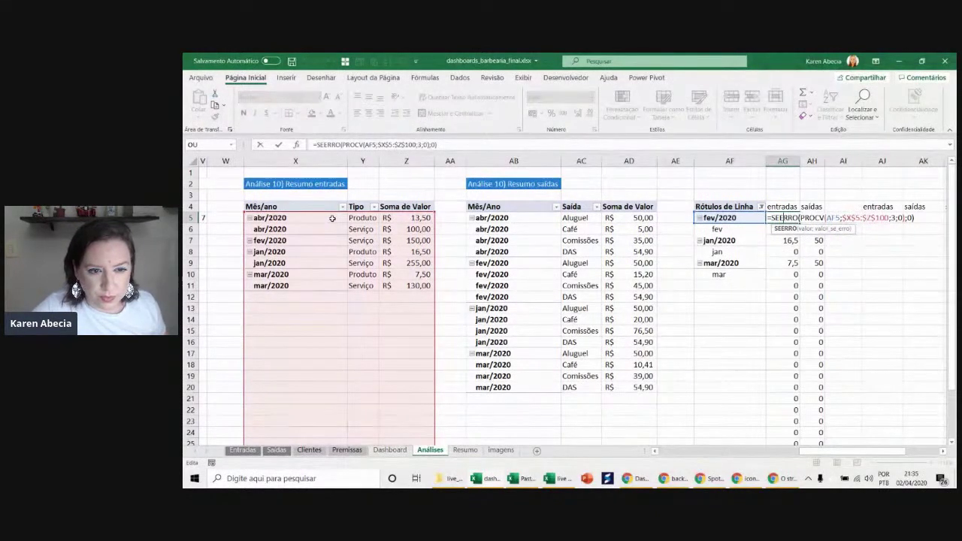
left_click(353, 217)
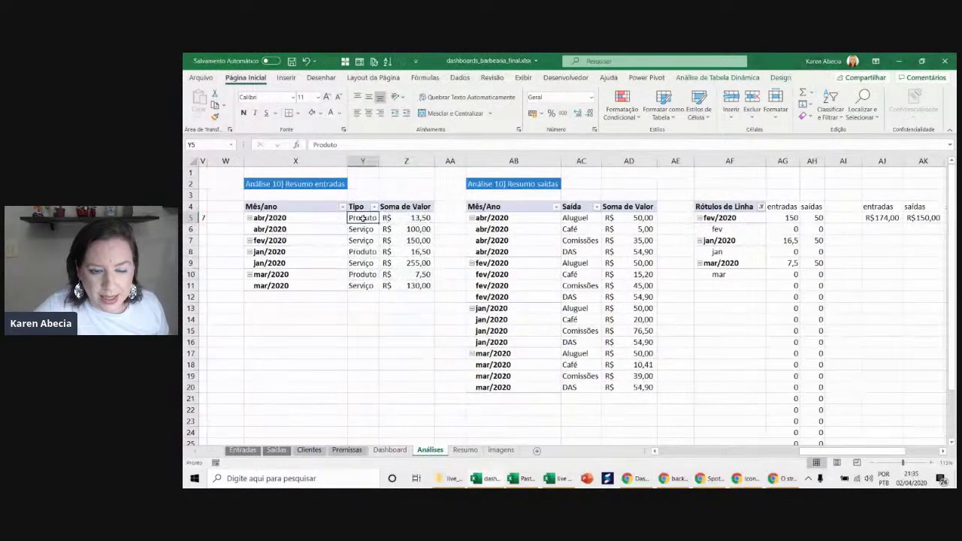
left_click(361, 230)
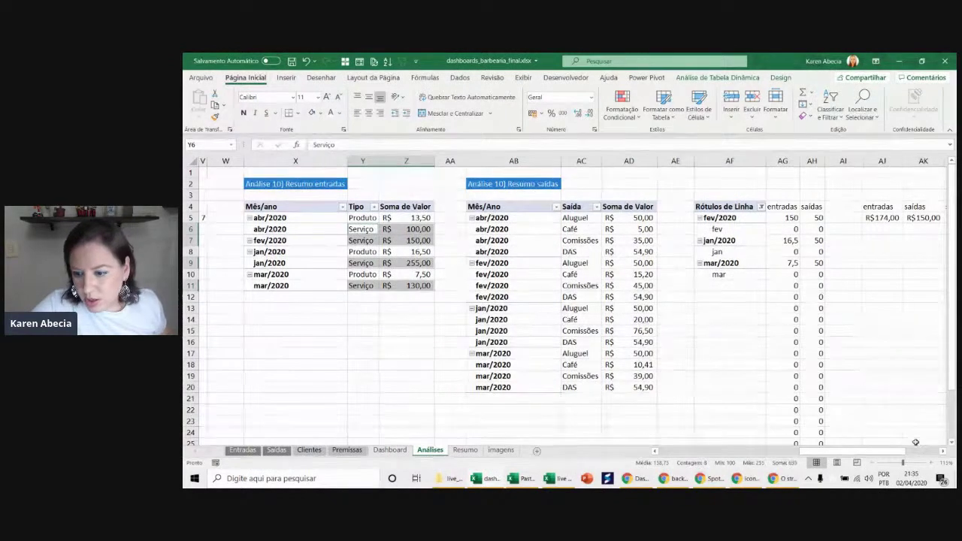
scroll(869, 386, "down", 1, "ctrl")
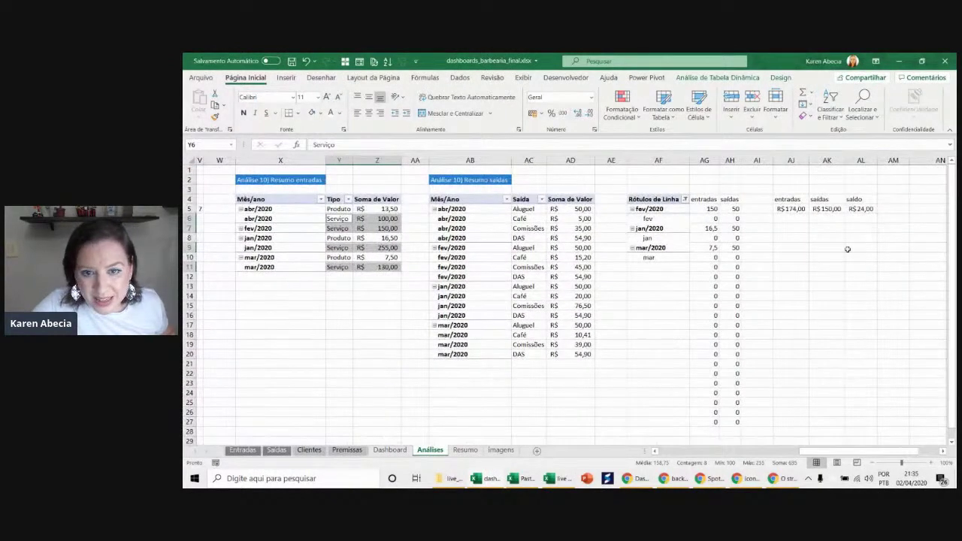
left_click(272, 209)
left_click(278, 219)
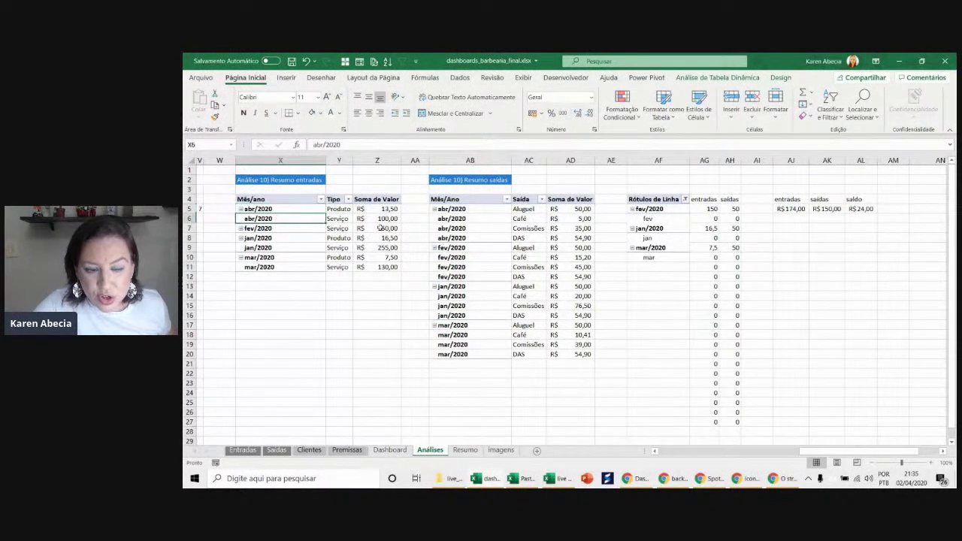
left_click(791, 209)
double_click(798, 209)
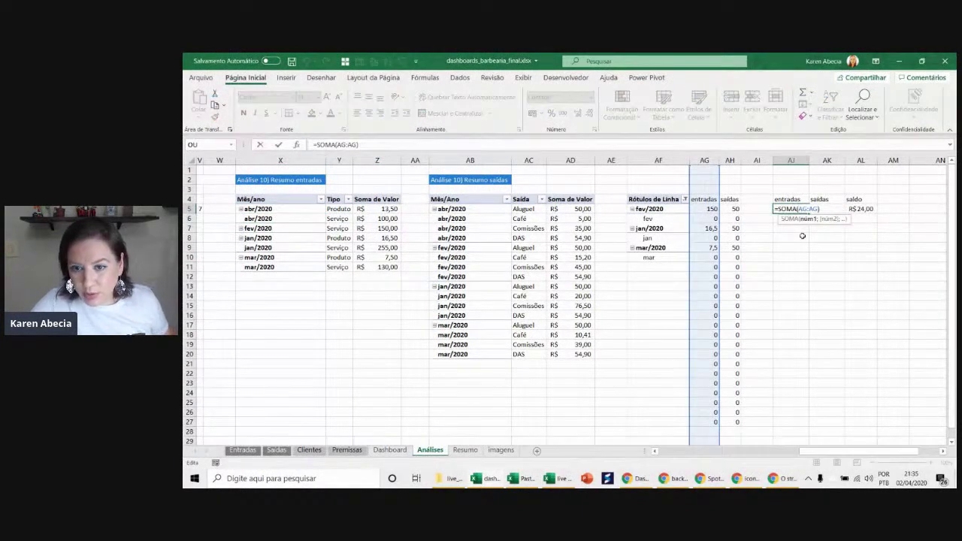
key("Return")
- Clear the fev/2020 entradas lookup value in AG5
left_click(707, 210)
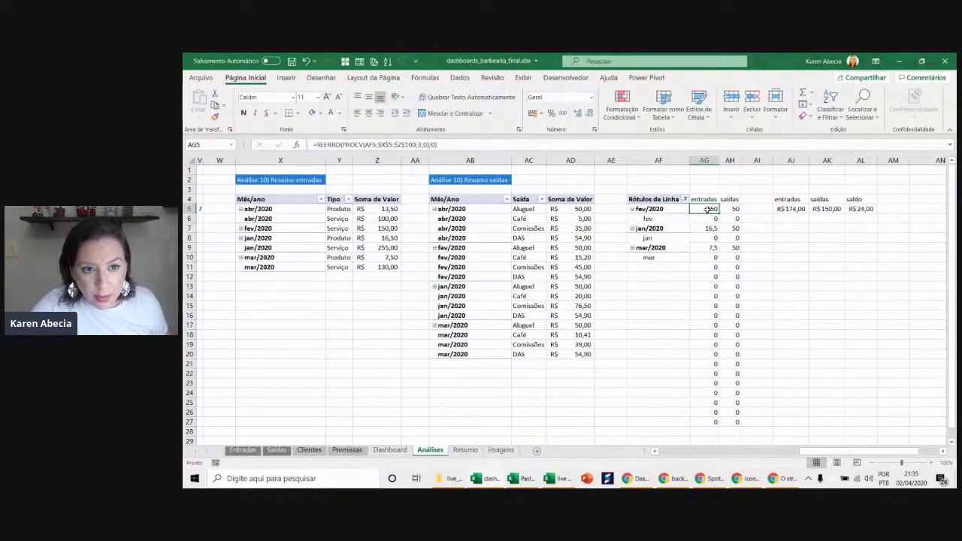
key("Delete")
scroll(735, 236, "up", 1)
scroll(735, 237, "up", 1)
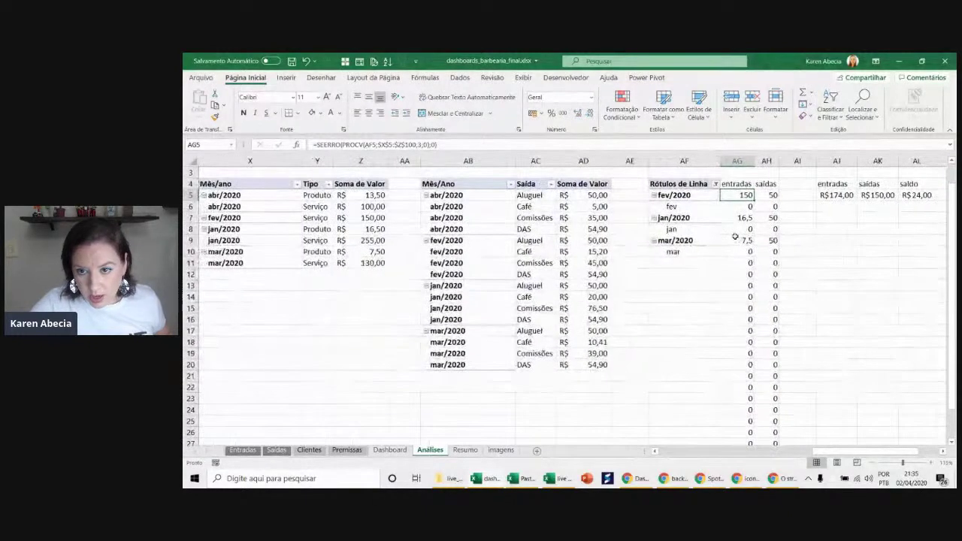
scroll(735, 237, "up", 1)
scroll(735, 236, "up", 1)
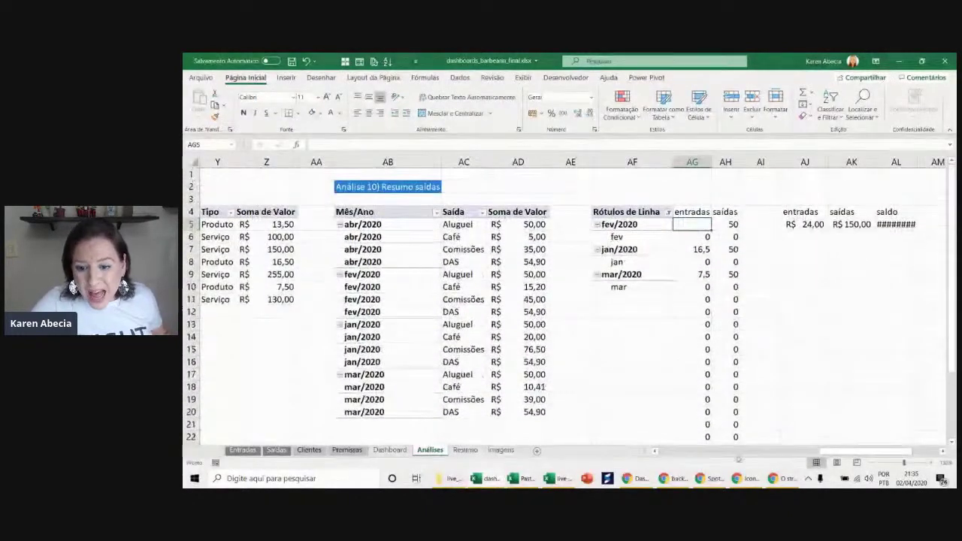
left_click(655, 452)
left_click(655, 452)
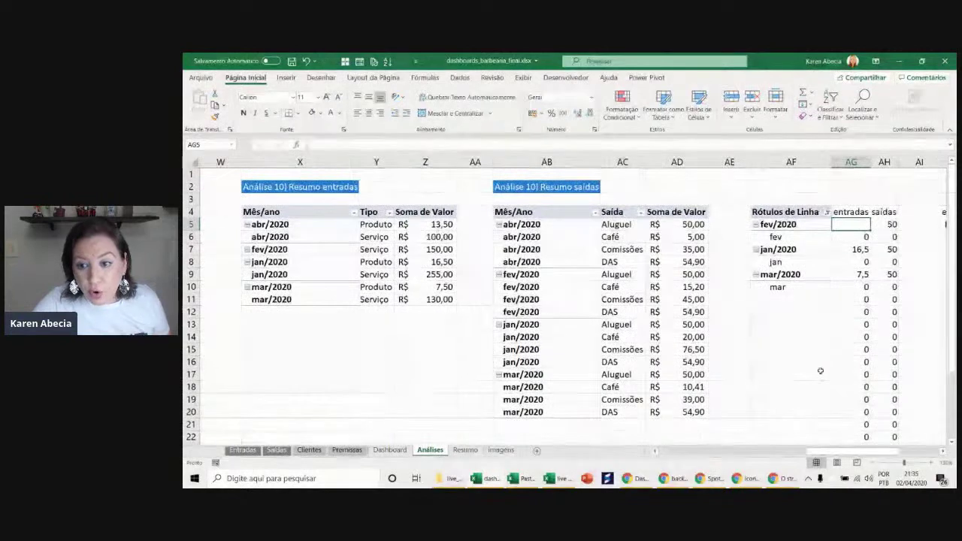
left_click(819, 224)
- Select the remaining entradas and saídas lookup values down columns AG and AH
left_click(849, 237)
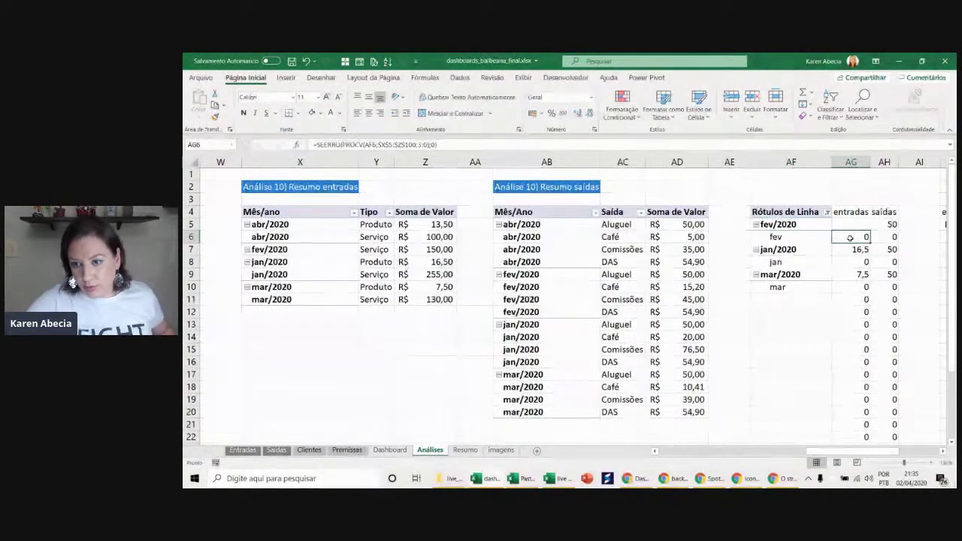
key("ctrl+shift+Down")
key("Up")
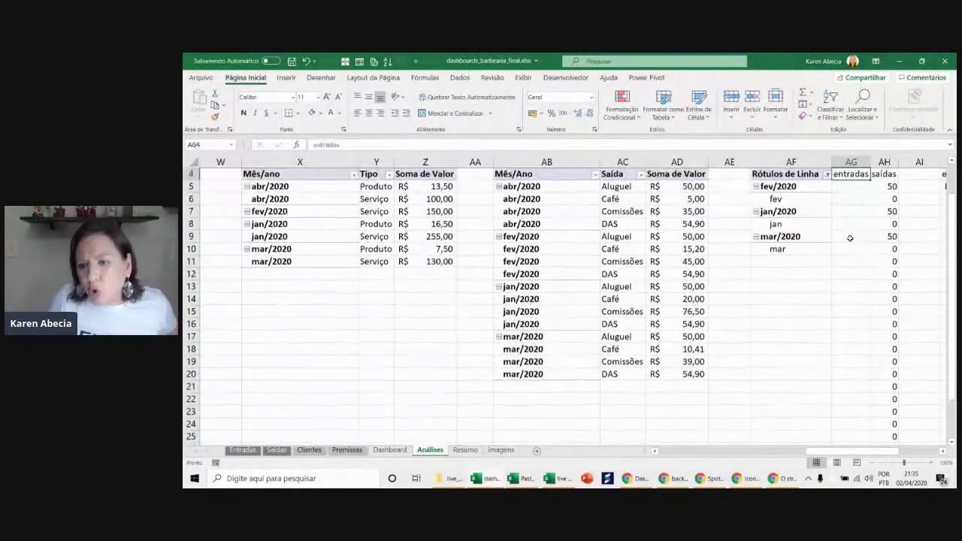
key("Right")
key("ctrl+shift+Down")
scroll(850, 238, "up", 2)
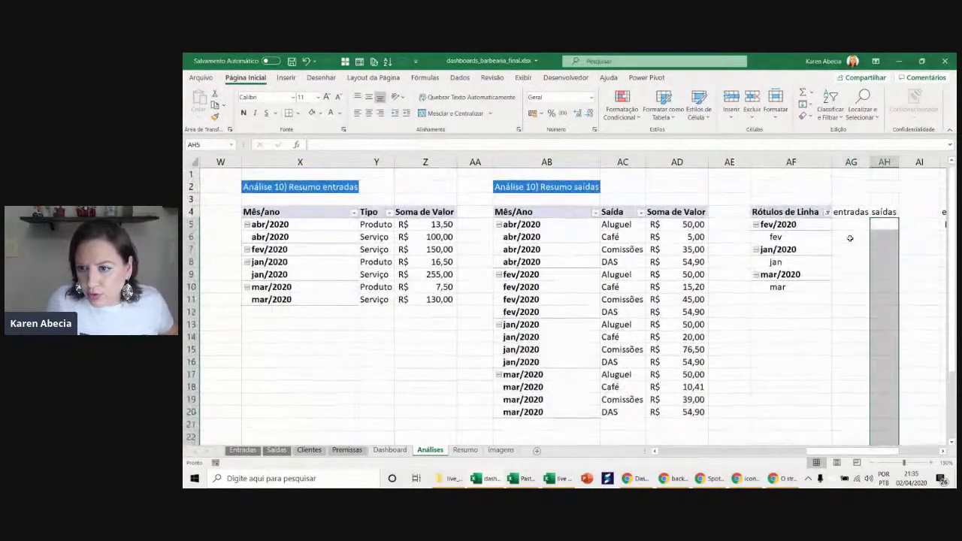
- Start a SOMASE formula in AG5 using the Mês/ano column as criteria range
key("Up")
key("Left")
key("Down")
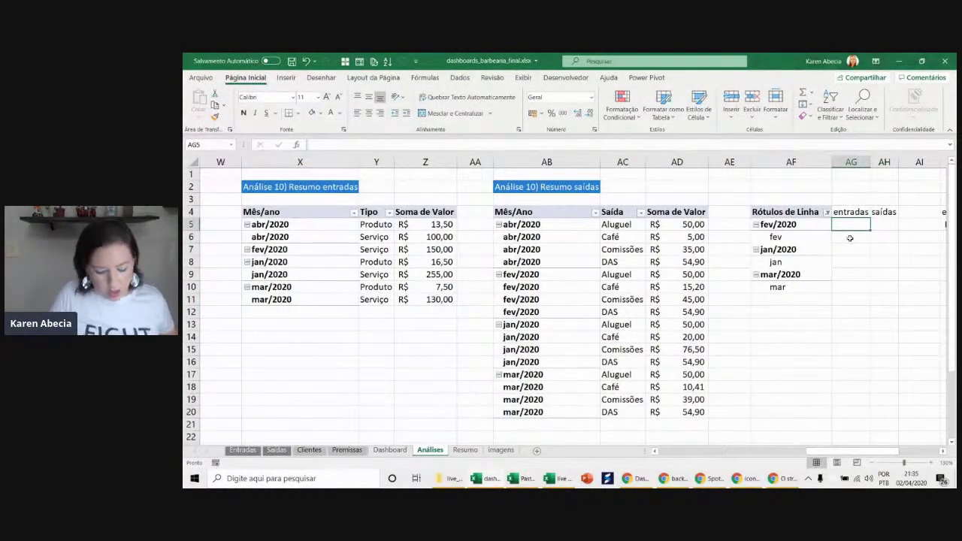
type("=somase")
key("Tab")
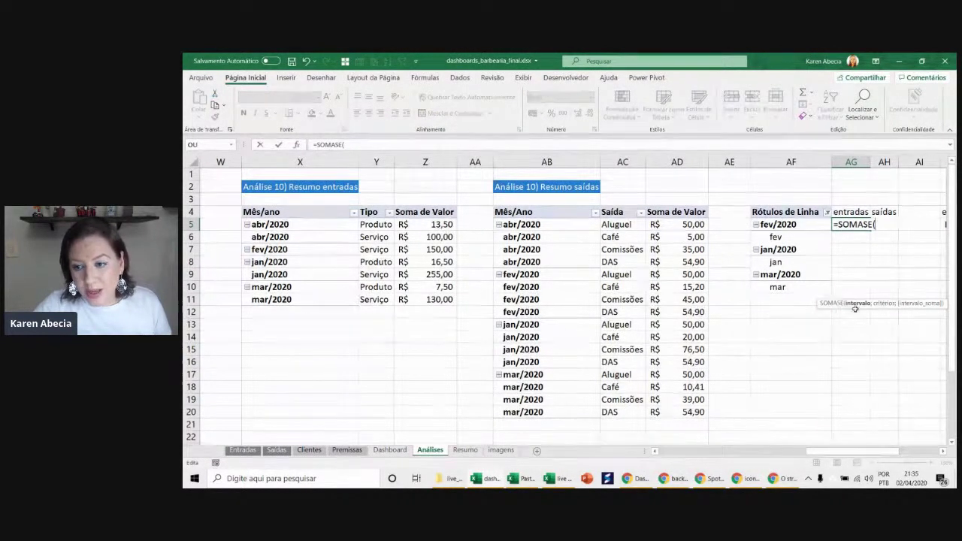
left_click_drag(848, 307, 770, 306)
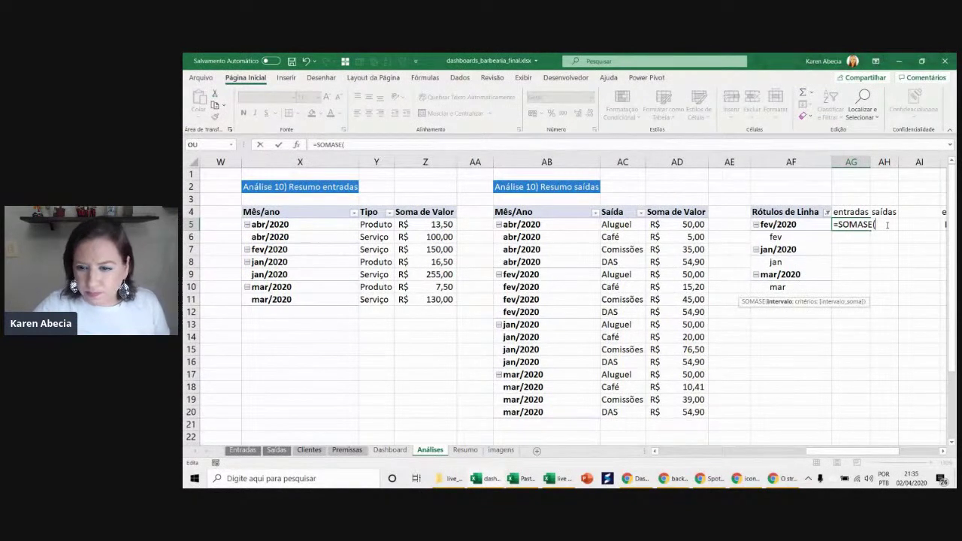
left_click_drag(307, 224, 300, 387)
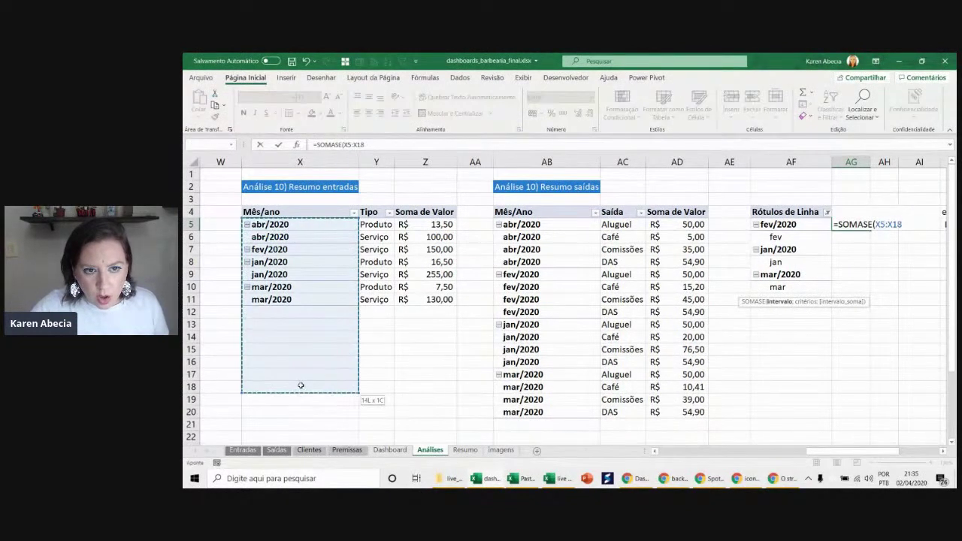
left_click(357, 144)
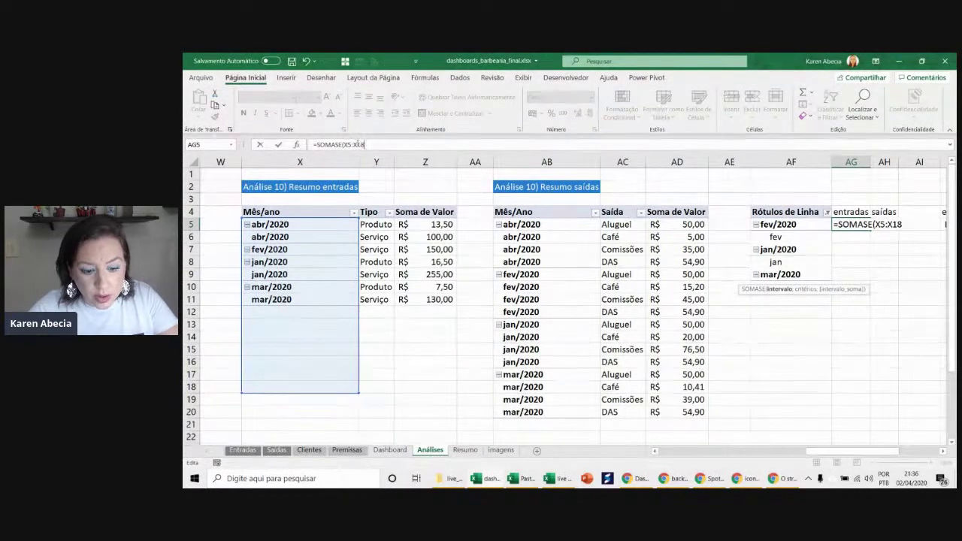
- Make the criteria range $X$5:$X$100 and use AF5 (fev/2020) as criterion
type("100")
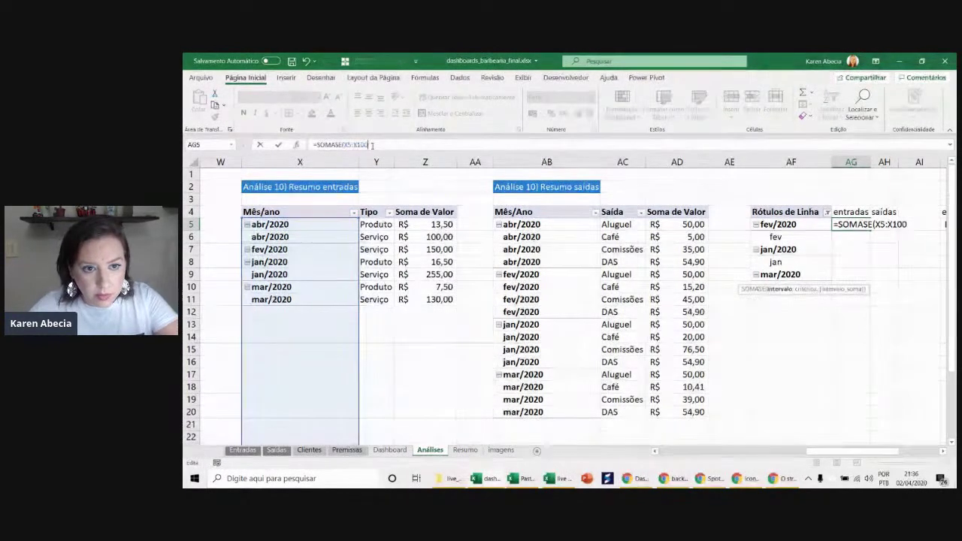
left_click(350, 145)
key("F4")
type(";")
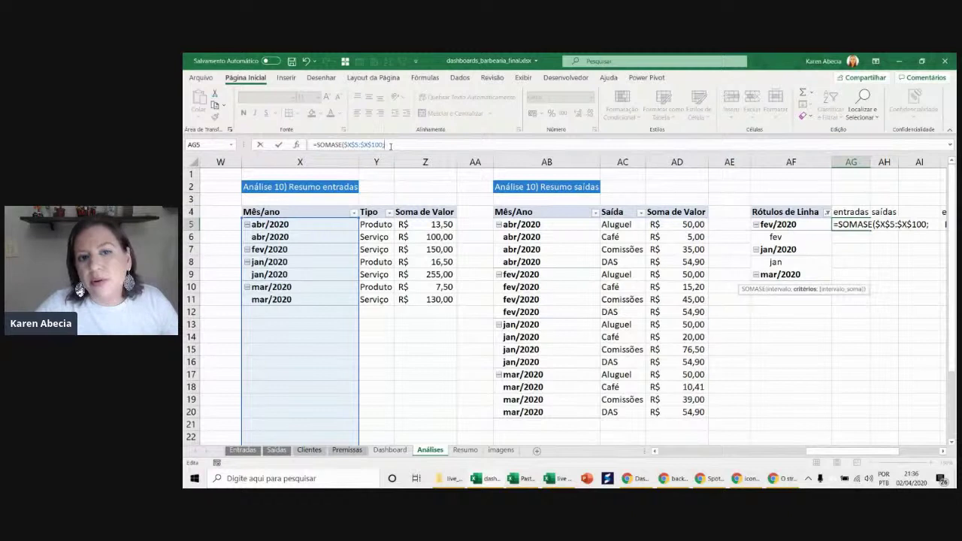
left_click(778, 225)
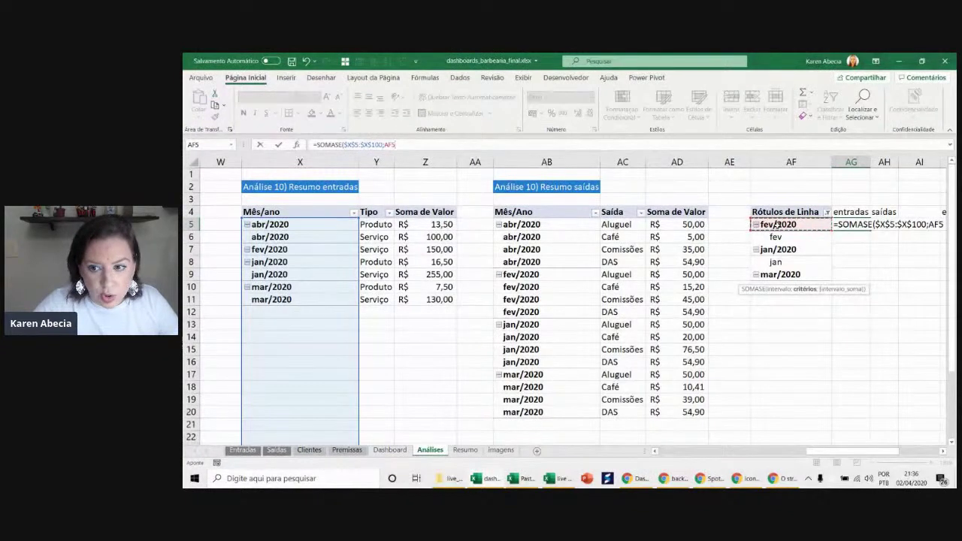
- Set the sum range to $Z$5:$Z$100 and commit, giving 150 for fev/2020
type(";")
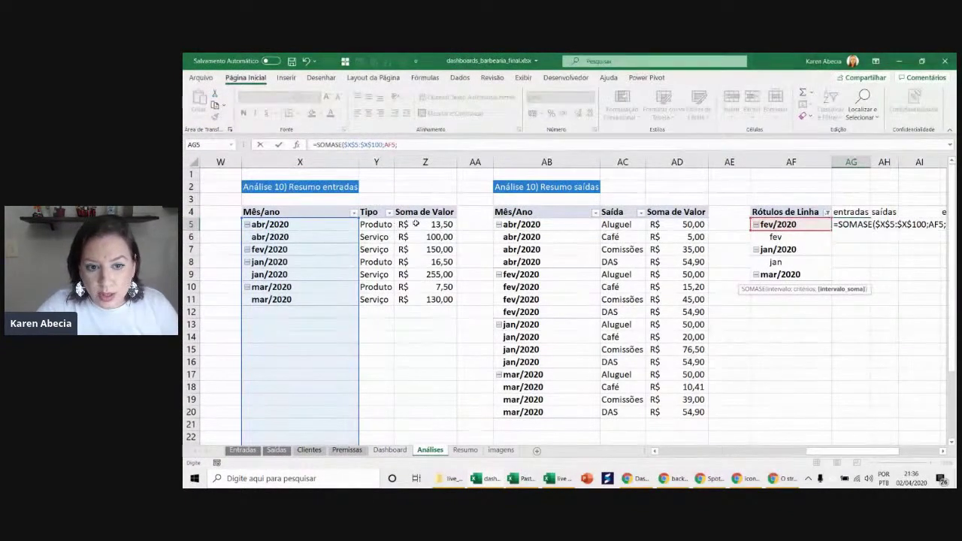
left_click_drag(415, 224, 424, 350)
key("BackSpace")
key("BackSpace")
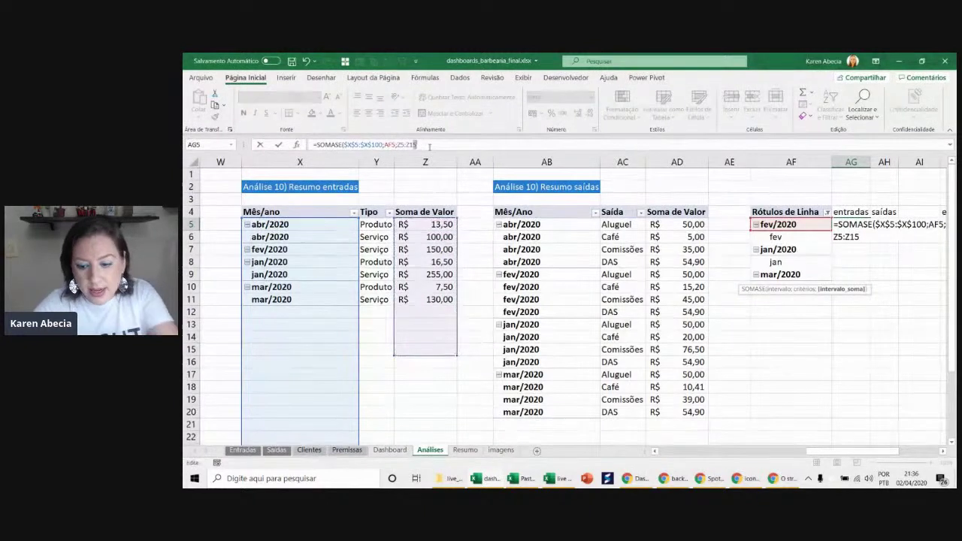
type("100")
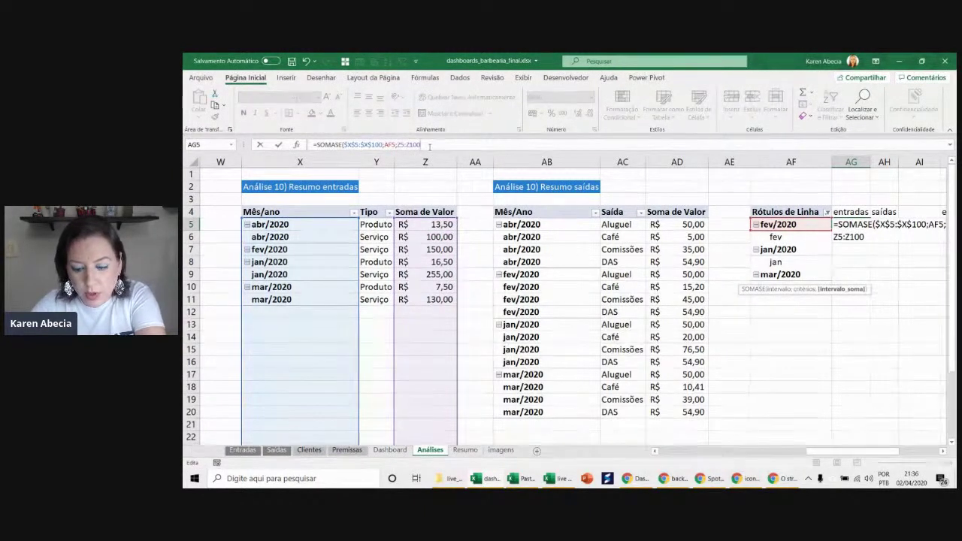
type(")")
key("F4")
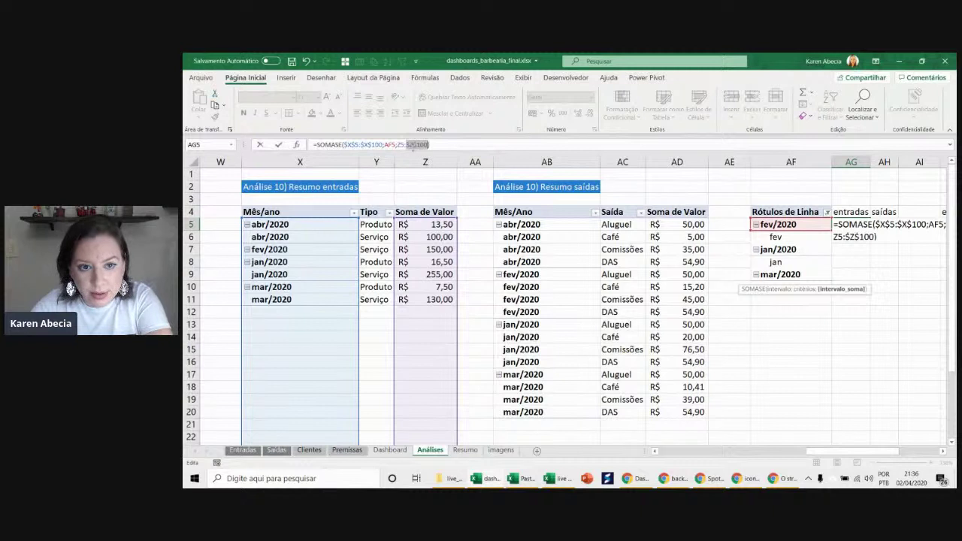
key("Return")
left_click(857, 223)
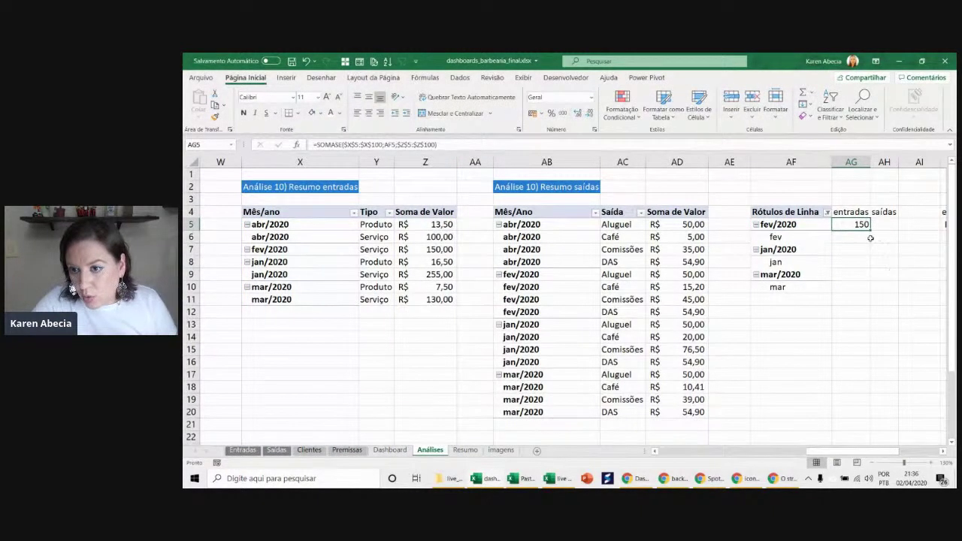
mouse_move(871, 232)
left_mouse_down()
mouse_move(866, 288)
mouse_move(814, 385)
left_mouse_up()
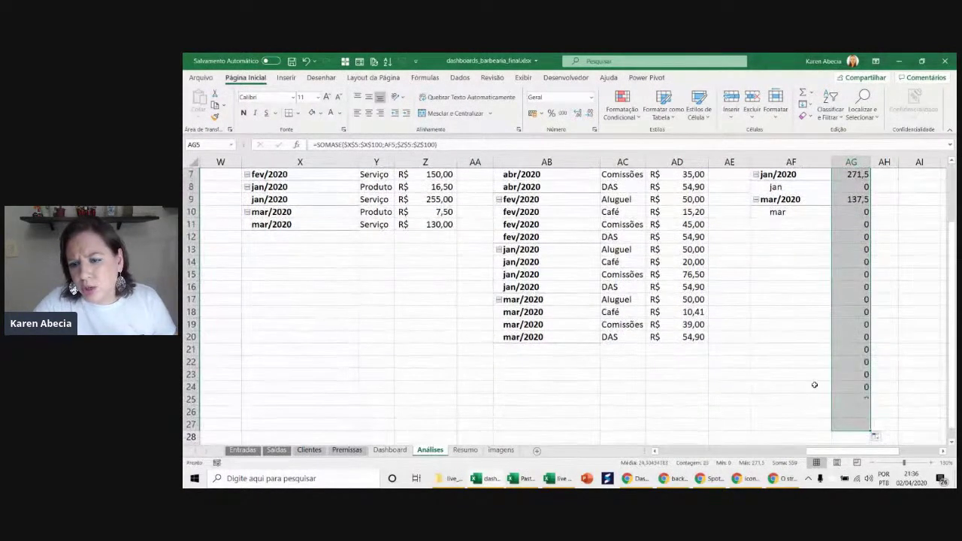
- Check the fev and mar/2020 entradas results against the pivot values
scroll(814, 385, "up", 2)
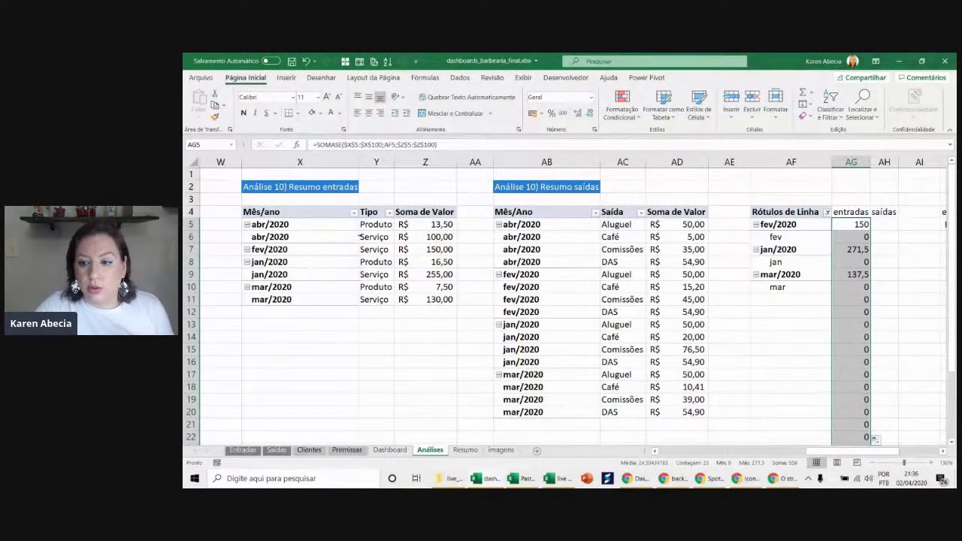
left_click(311, 252)
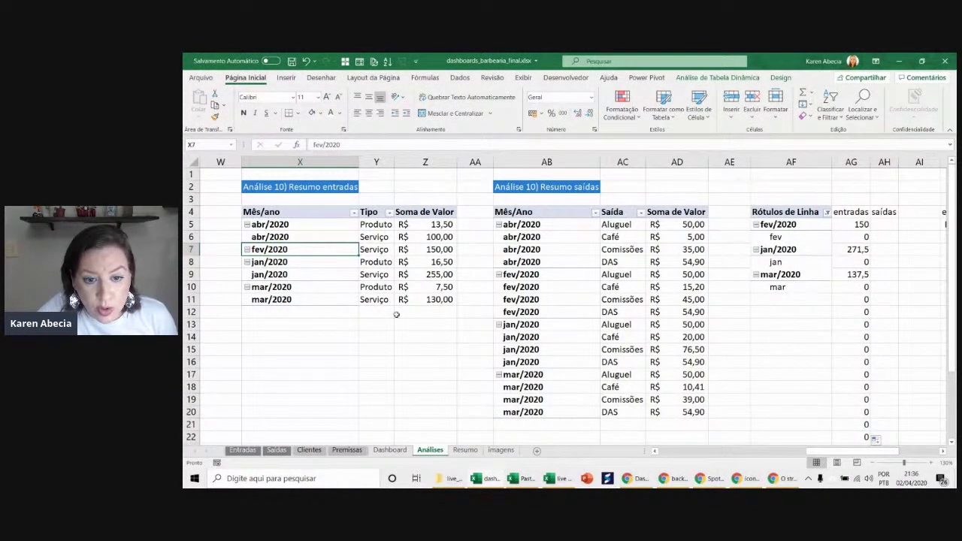
left_click_drag(413, 300, 416, 291)
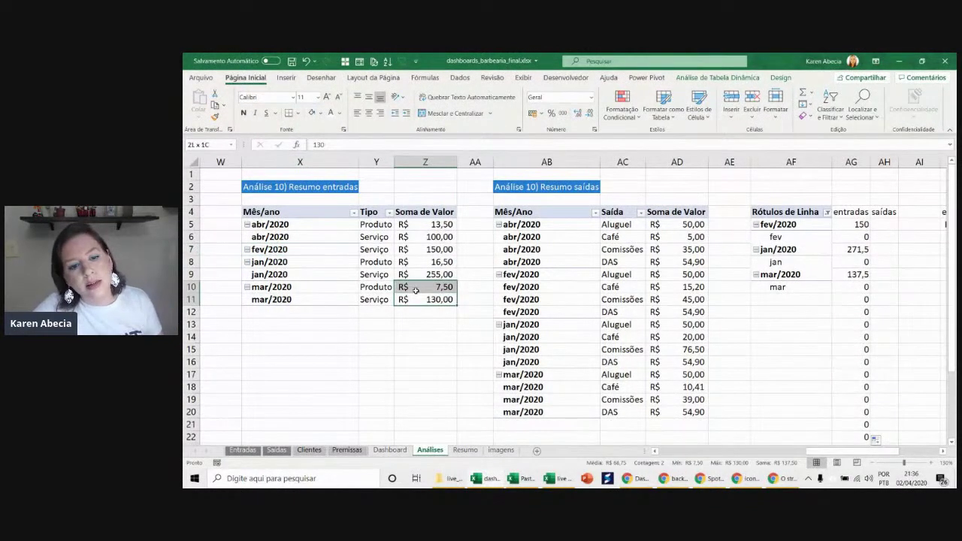
left_click(847, 277)
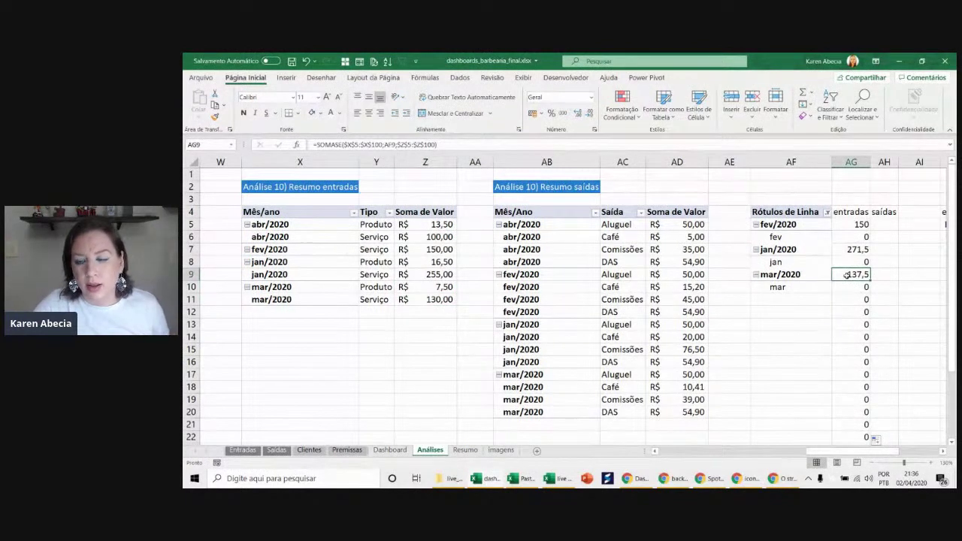
- Copy the AG5 entradas formula into AH5 and open it for editing
double_click(853, 224)
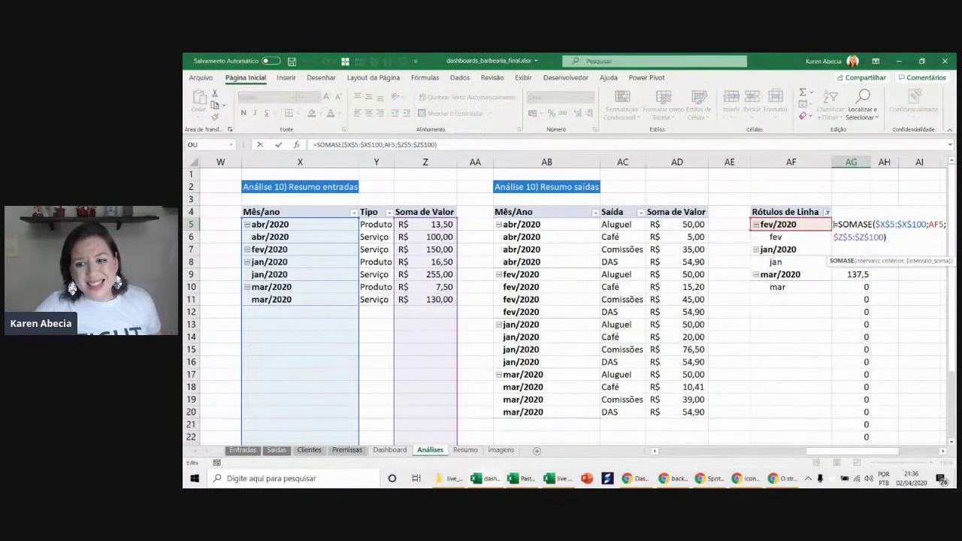
key("Return")
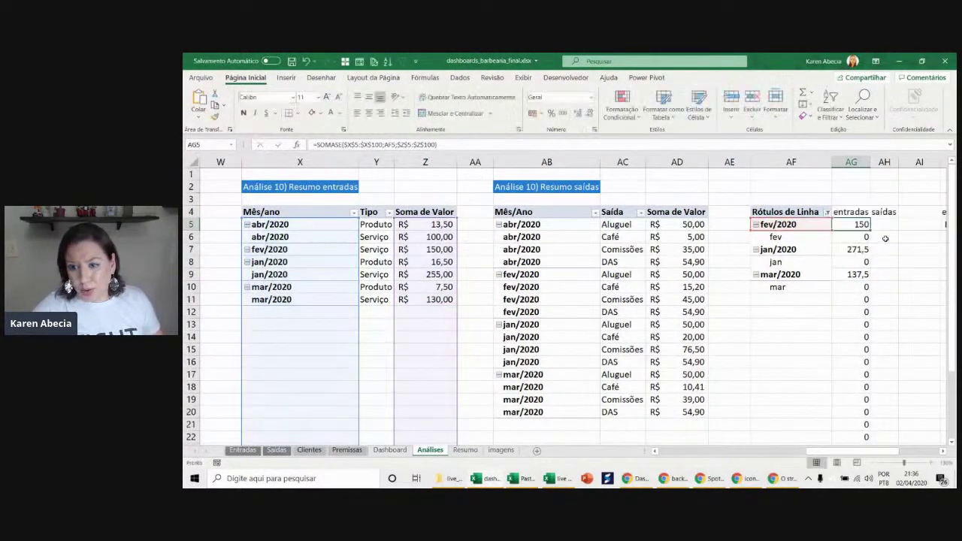
left_click(877, 225)
key("ctrl+v")
double_click(878, 225)
key("ctrl+v")
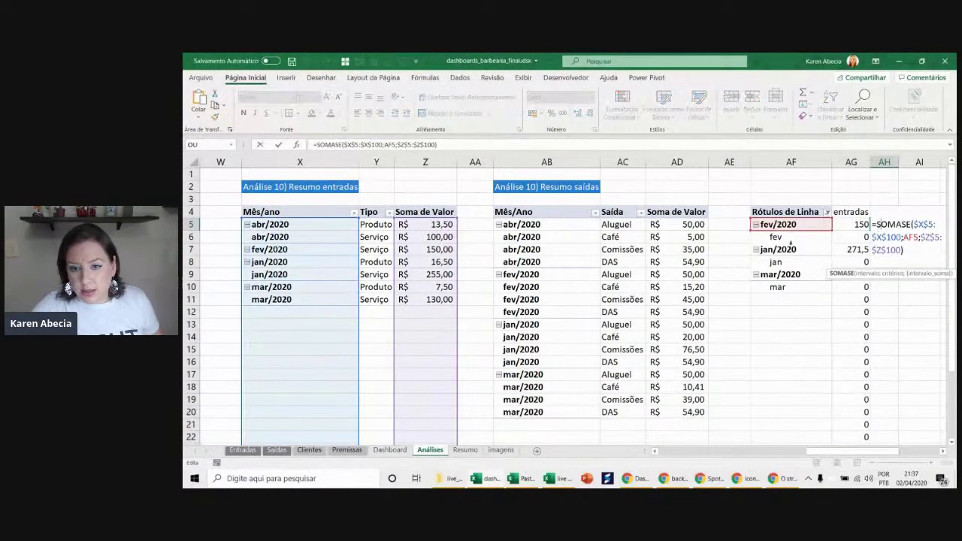
- Repoint AH5's SOMASE to columns AB and AD, fill it down, and widen column AH
left_click_drag(456, 267, 685, 263)
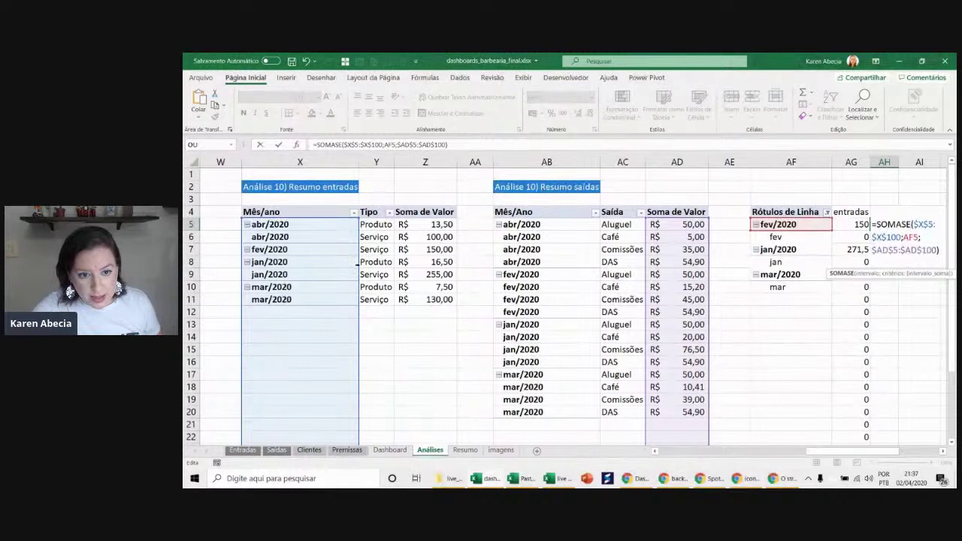
left_click_drag(358, 262, 563, 258)
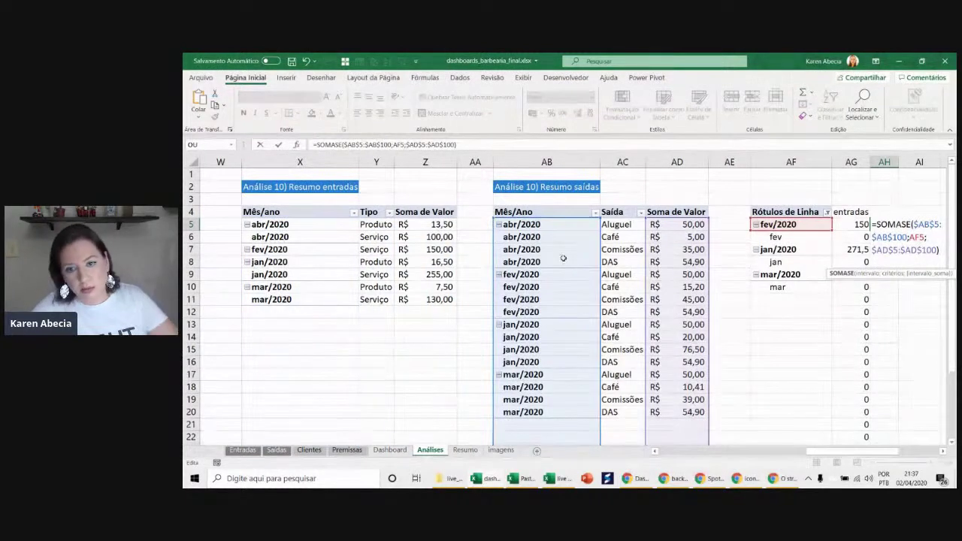
key("Return")
left_click(885, 224)
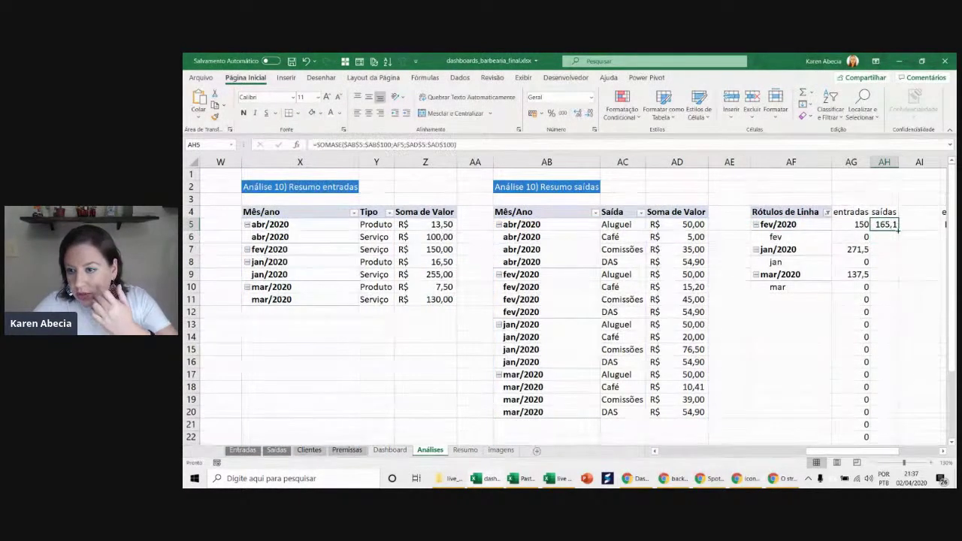
double_click(898, 230)
left_click(887, 274)
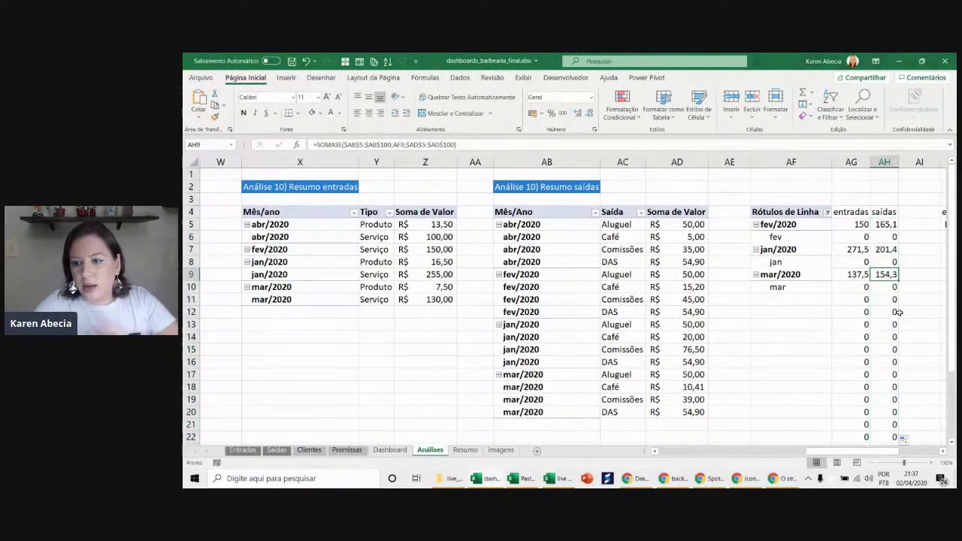
left_click(943, 451)
left_click(944, 452)
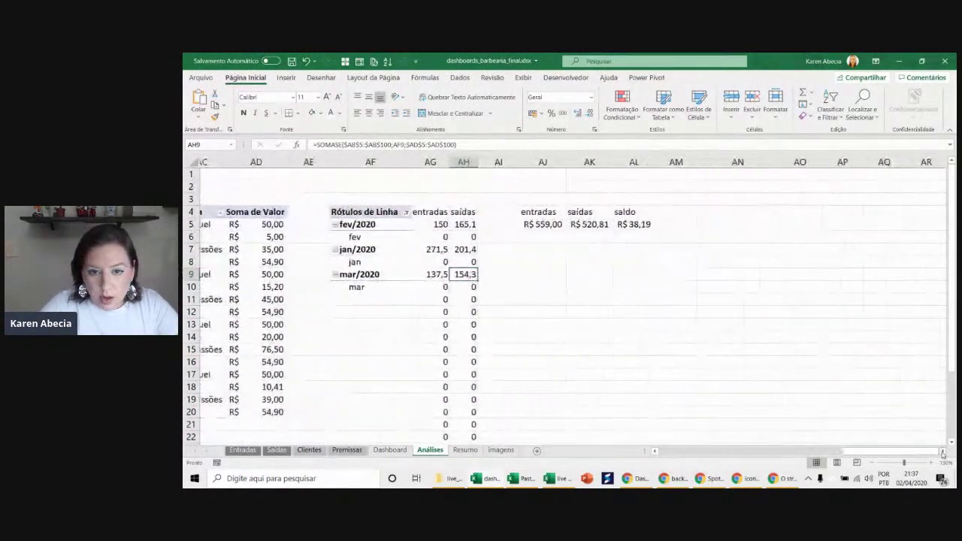
left_click_drag(405, 162, 438, 162)
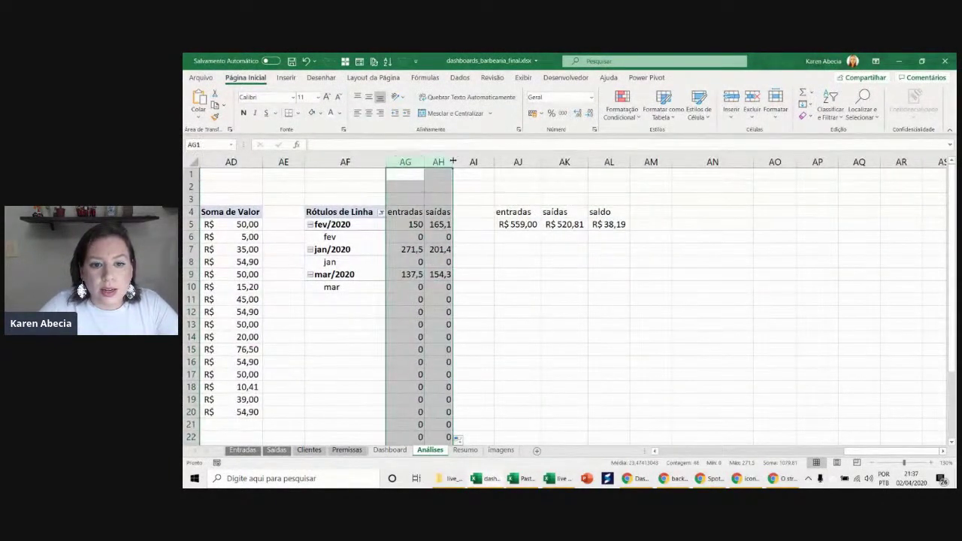
- Fit column AH and enter =SOMA(AG:AG) as the entradas total in AJ5
double_click(454, 161)
left_click(523, 299)
left_click(523, 224)
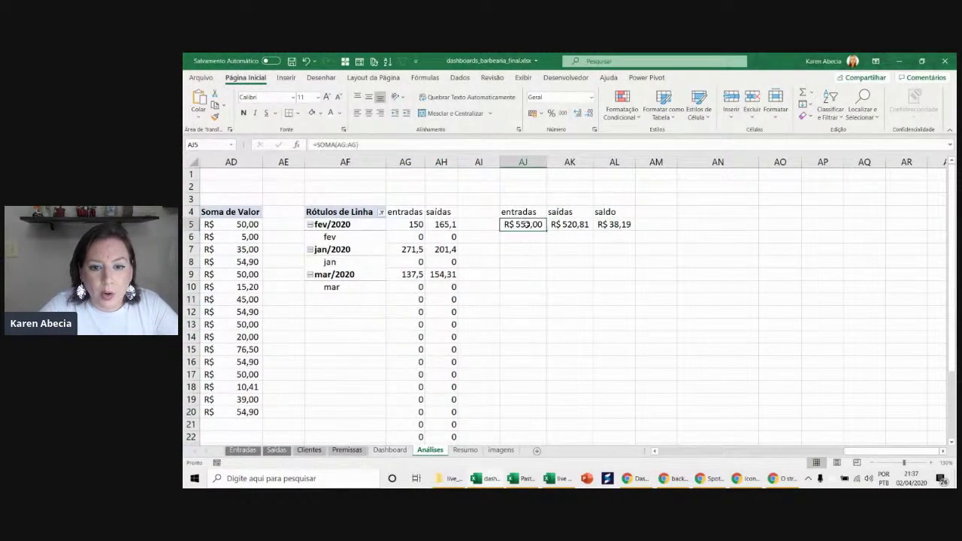
type("=SOMA(AG:AG)")
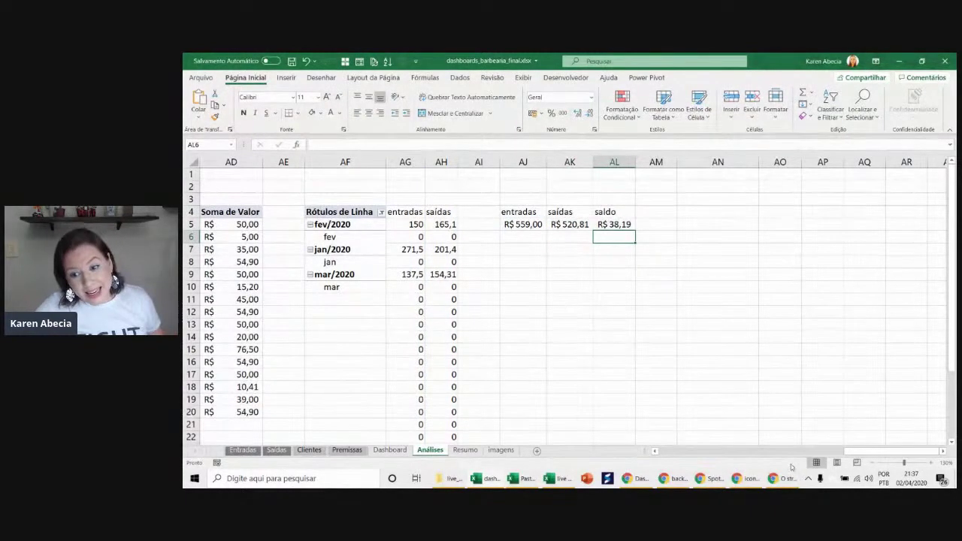
- Bring the summary tables into view and inspect the saldo total in AL5
scroll(650, 376, "left", 3)
left_click(655, 451)
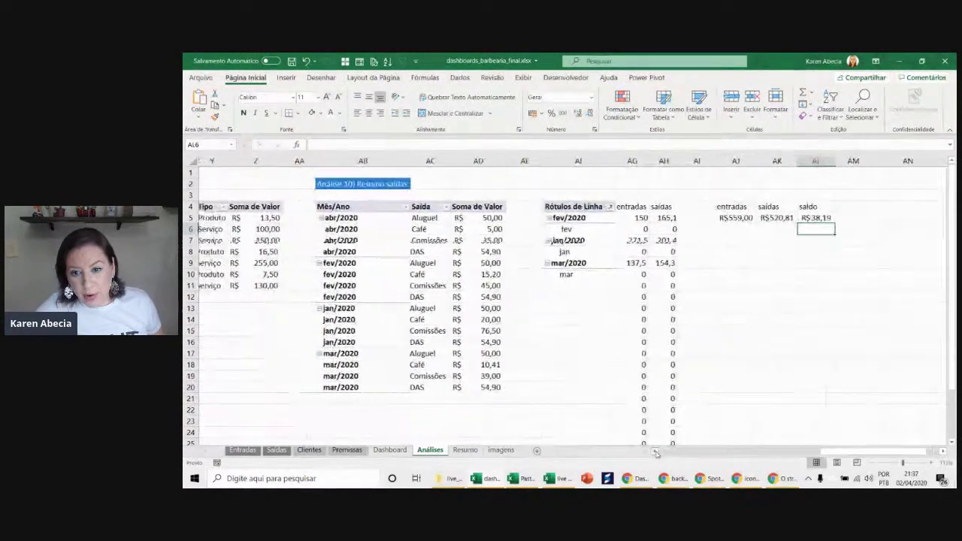
left_click(656, 452)
left_click_drag(368, 364, 391, 345)
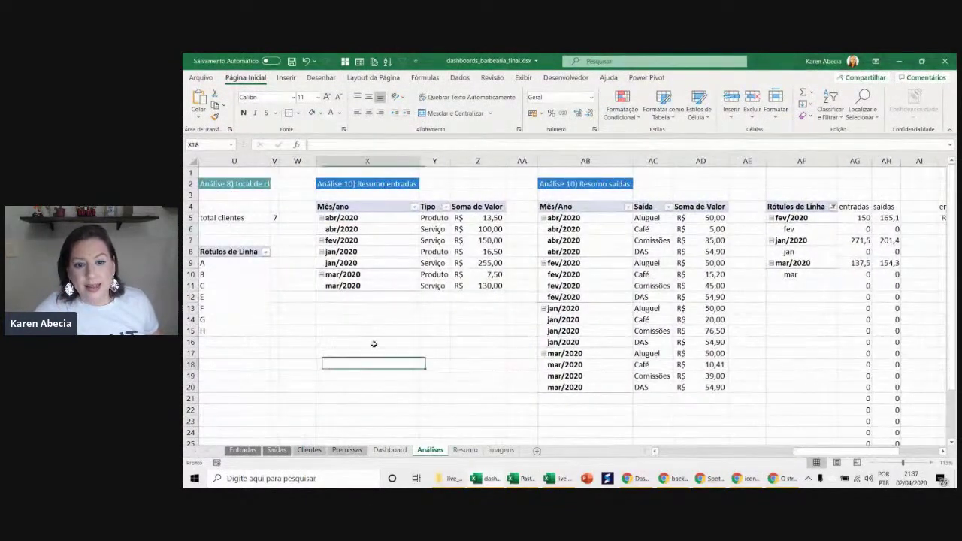
left_click_drag(701, 409, 700, 421)
left_click_drag(801, 387, 808, 379)
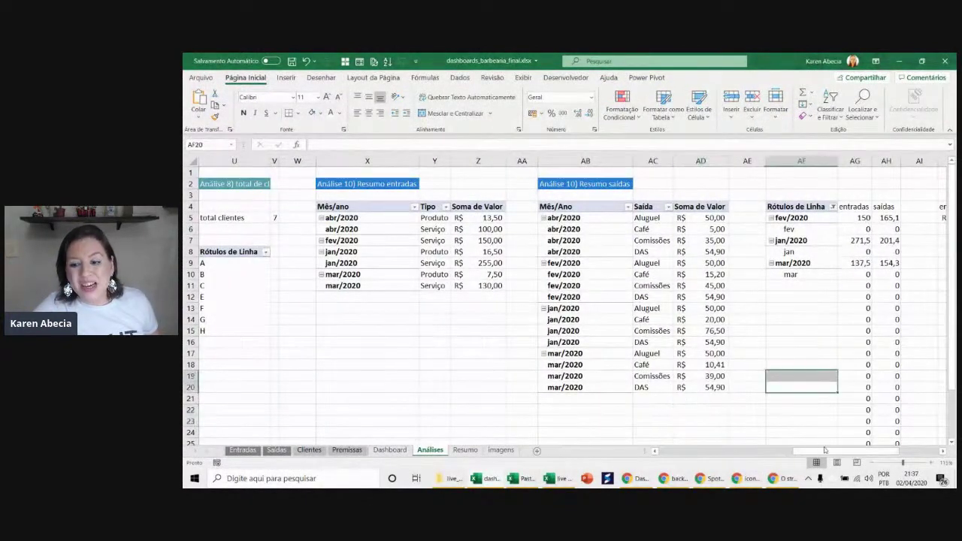
left_click_drag(825, 451, 866, 451)
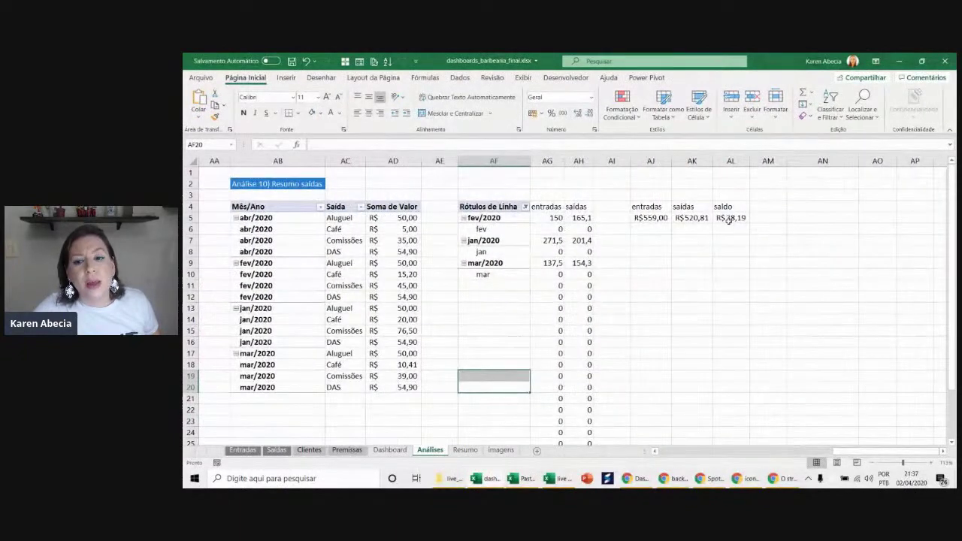
left_click(731, 218)
- Filter the Dashboard to jan and abr and review the R$38,70 saldo on Análises
left_click(390, 449)
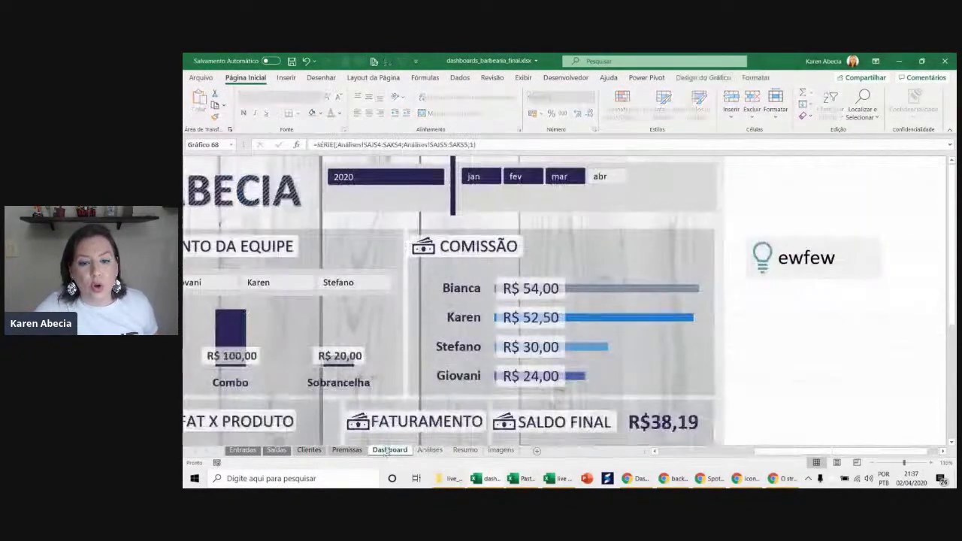
left_click(484, 183)
left_click(431, 450)
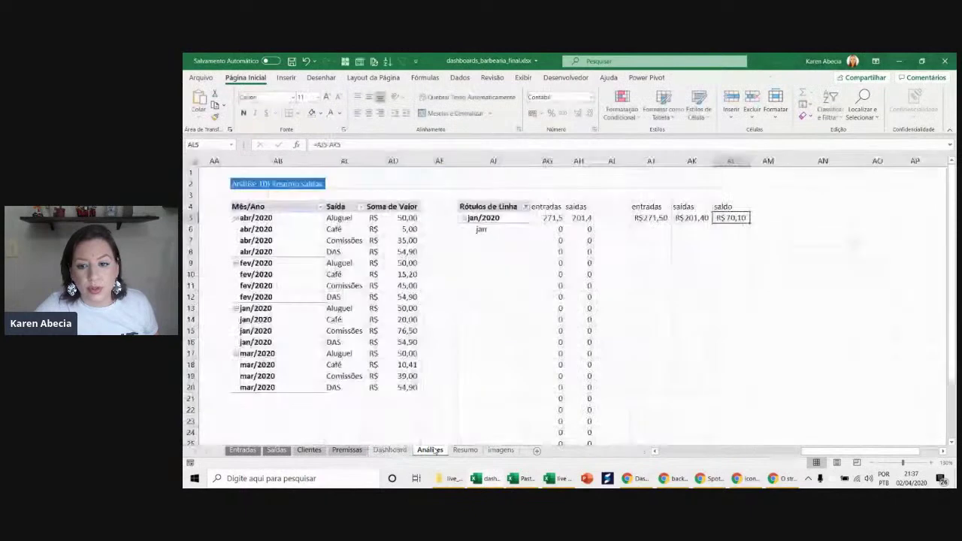
left_click(390, 449)
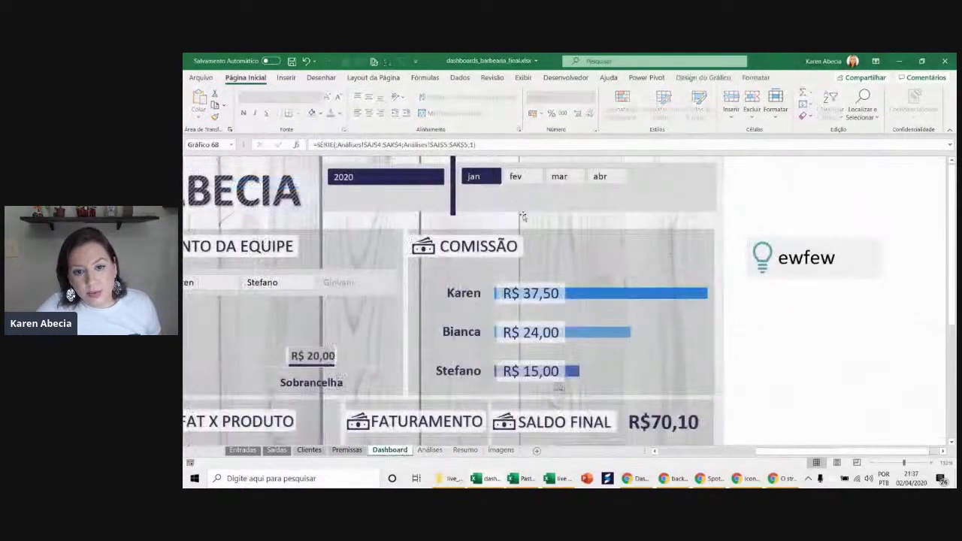
left_click(431, 449)
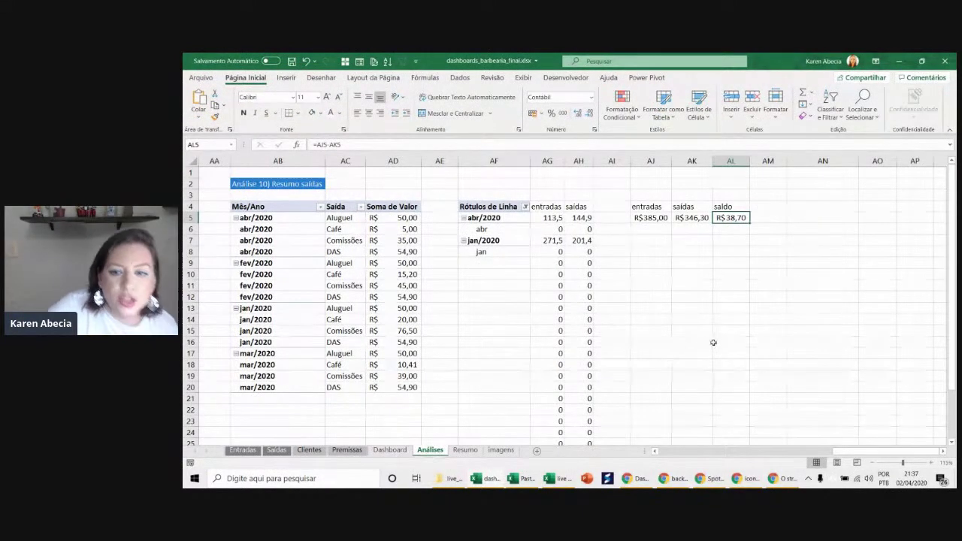
scroll(733, 254, "up", 2)
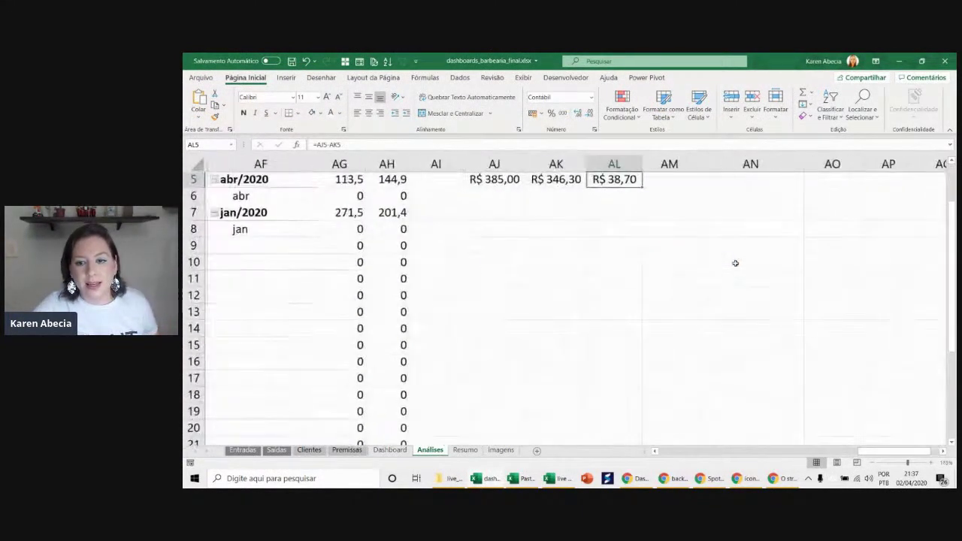
scroll(734, 262, "up", 1)
scroll(726, 277, "up", 1)
scroll(729, 292, "up", 2)
scroll(728, 294, "up", 1)
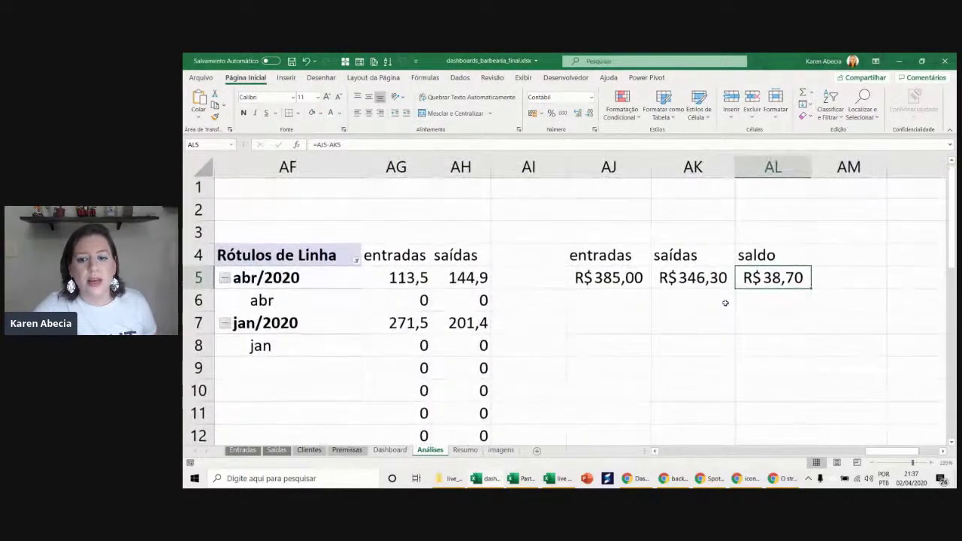
left_click_drag(601, 257, 676, 278)
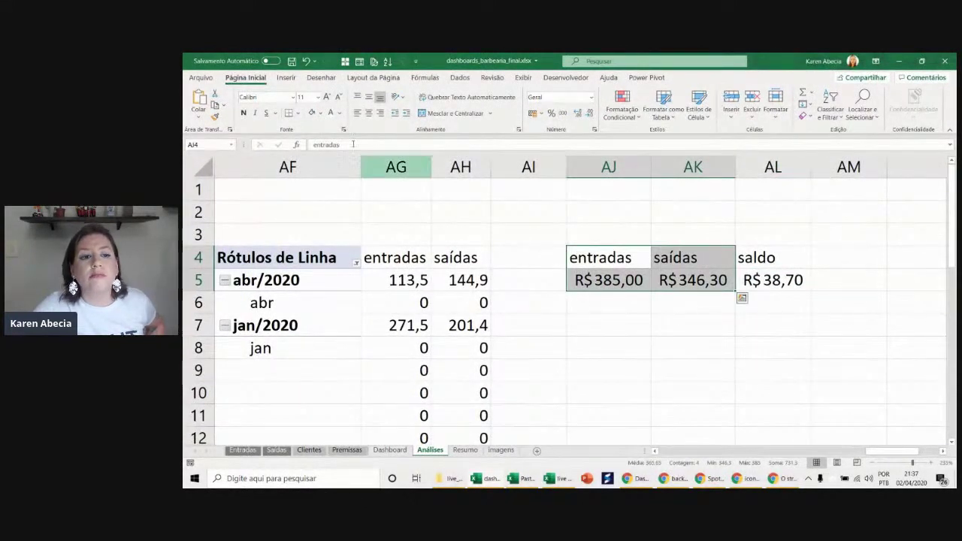
- Insert a clustered column chart of entradas and saídas and move it onto the Dashboard sheet
left_click(287, 78)
left_click(463, 92)
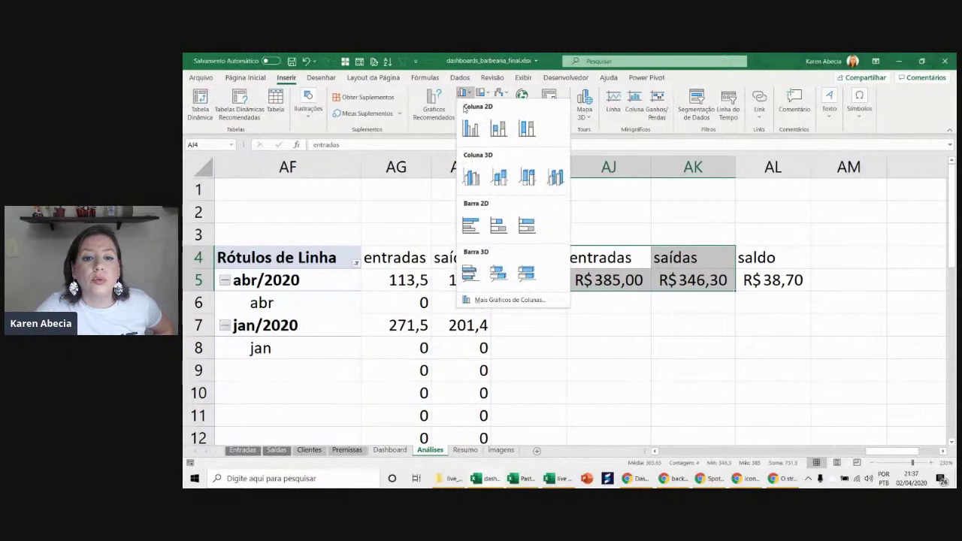
left_click(468, 123)
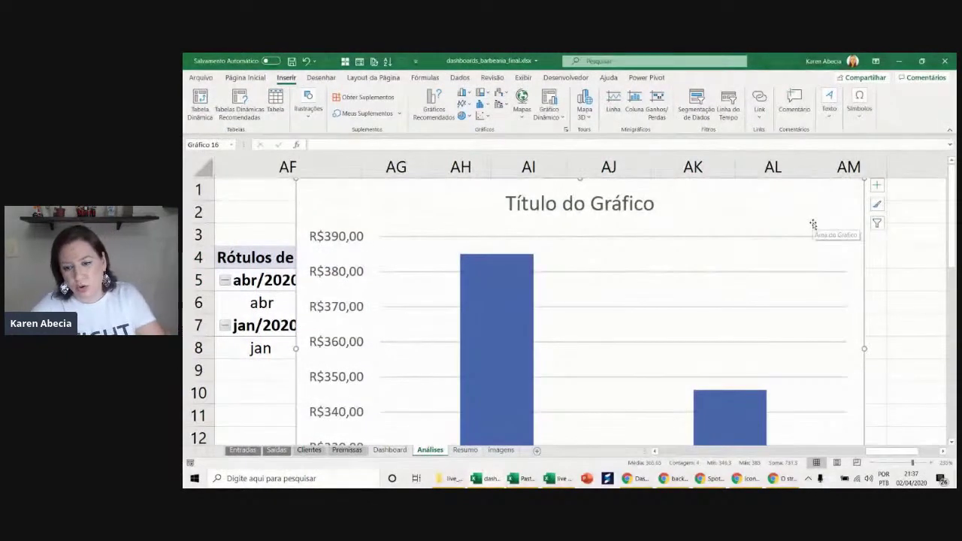
key("Delete")
left_click(389, 450)
key("ctrl+v")
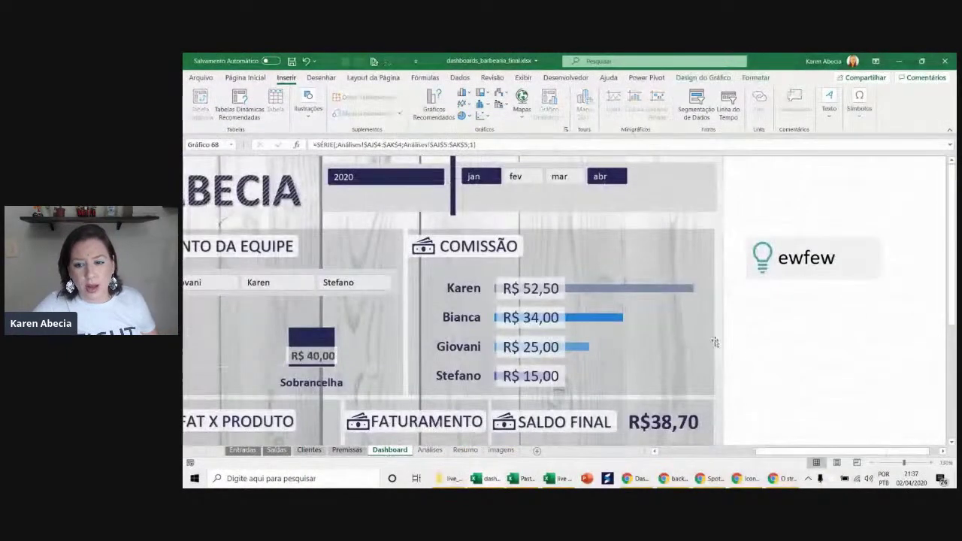
- Delete the ewfew placeholder text box and the lightbulb icon from the SALDO FINAL panel
scroll(747, 340, "down", 3)
scroll(747, 340, "down", 3)
scroll(797, 337, "up", 1)
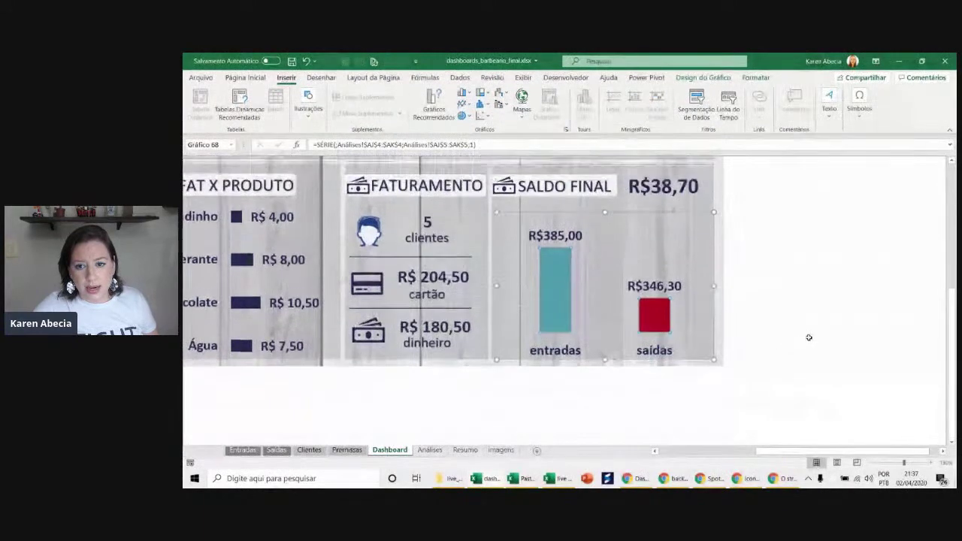
scroll(808, 338, "up", 2)
scroll(811, 316, "up", 2)
left_click(845, 193)
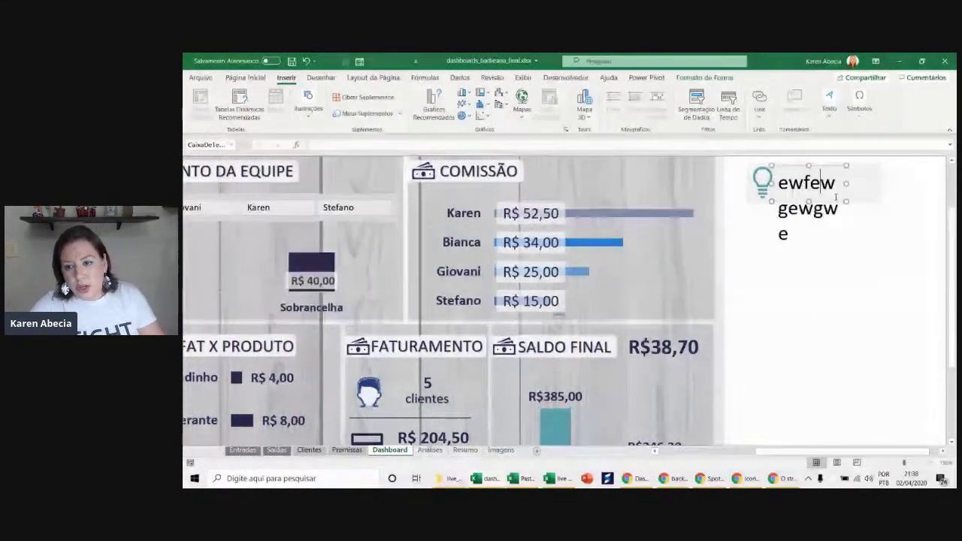
key("Delete")
left_click(762, 180)
key("Delete")
- Scroll down the dashboard and go back to the Análises sheet
scroll(787, 298, "down", 1)
scroll(787, 298, "down", 1)
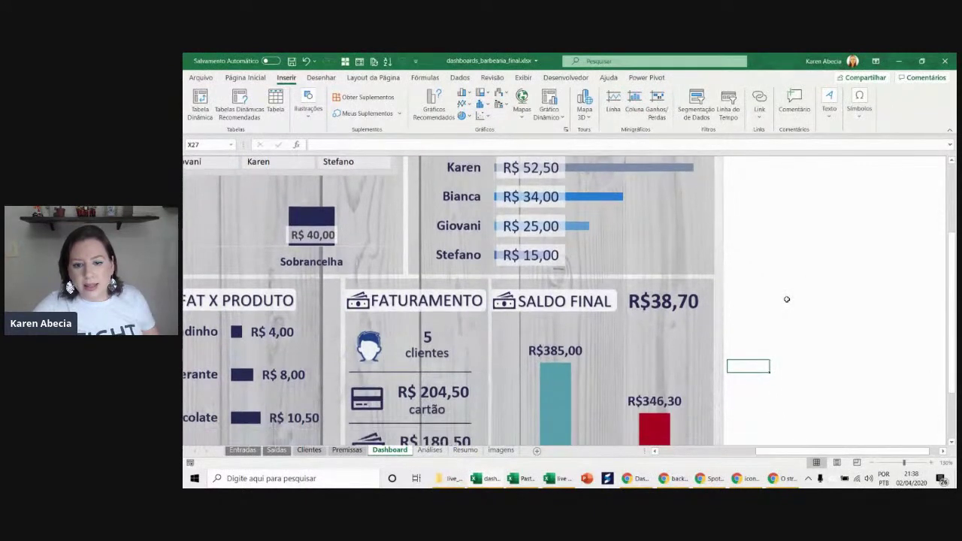
scroll(767, 291, "down", 2, "ctrl")
scroll(767, 290, "down", 1, "ctrl")
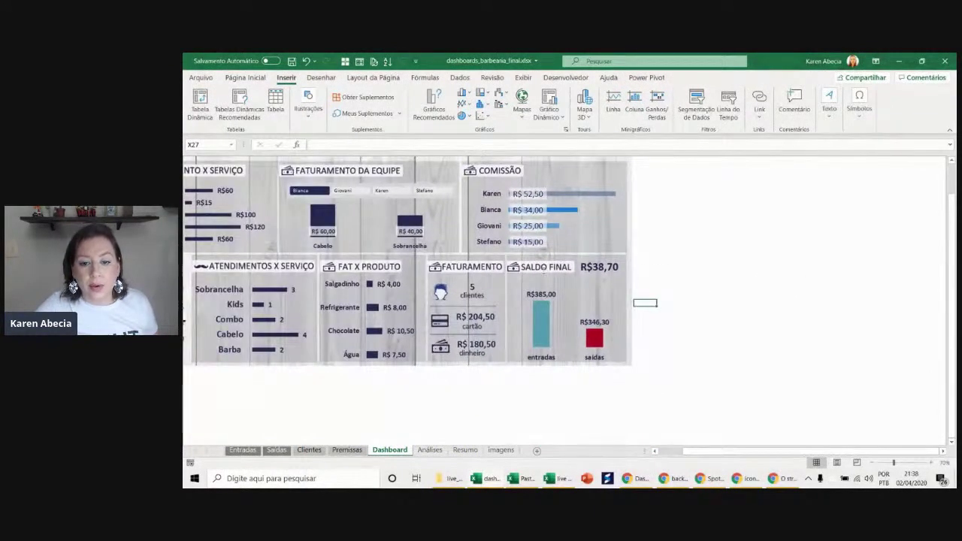
key("Right")
key("Right")
key("Up")
key("Up")
left_click(430, 449)
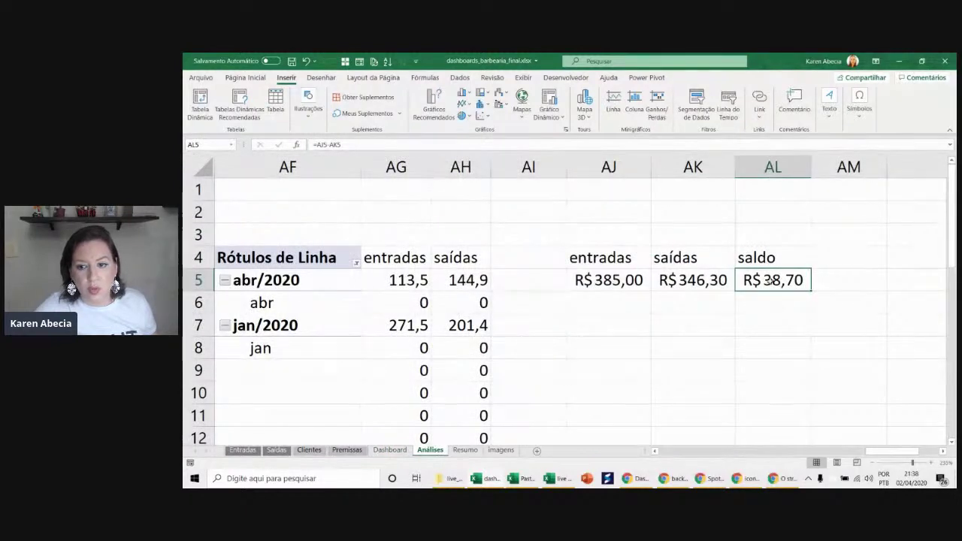
- Check the saldo formula =AJ5-AK5 in AL5, then return to the Dashboard sheet
double_click(770, 280)
key("Escape")
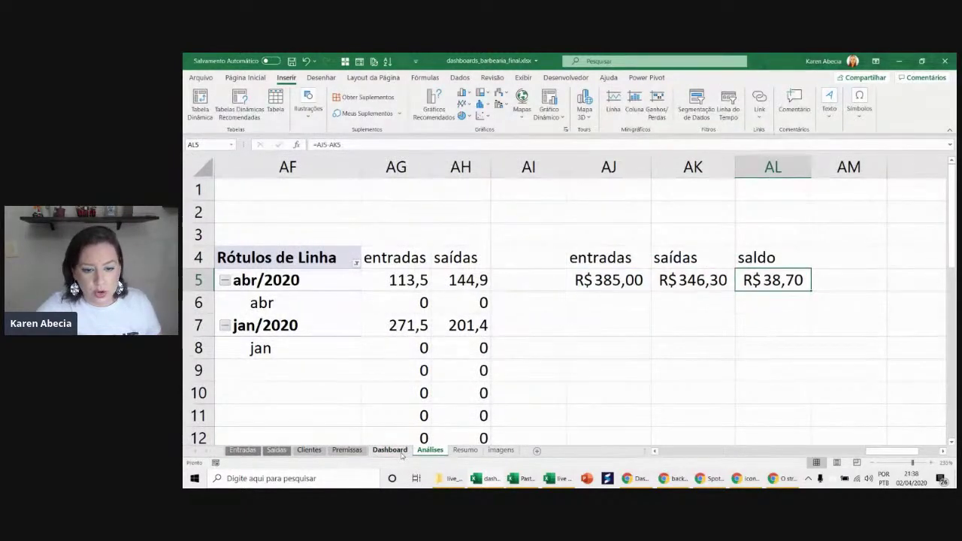
left_click(398, 450)
left_click(712, 330)
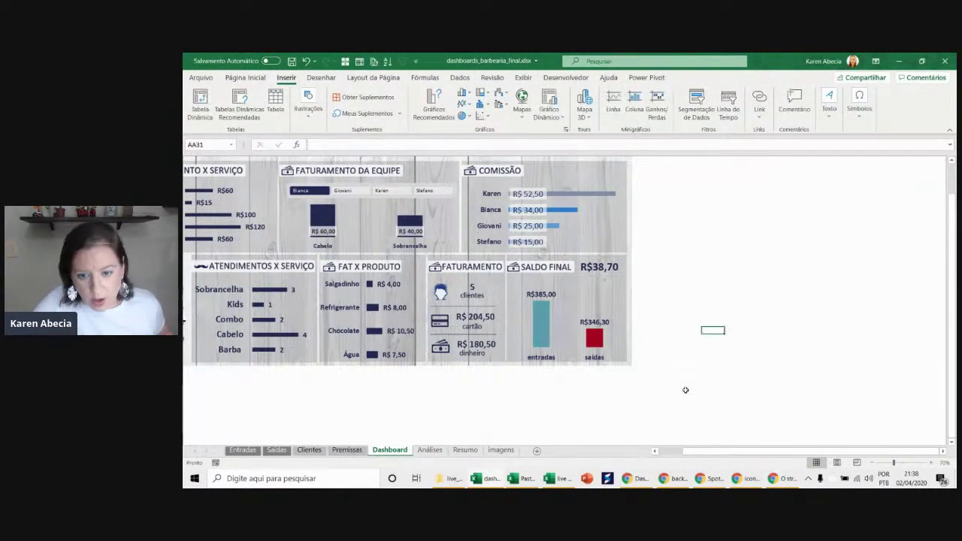
scroll(704, 400, "up", 1, "ctrl")
left_click(695, 451)
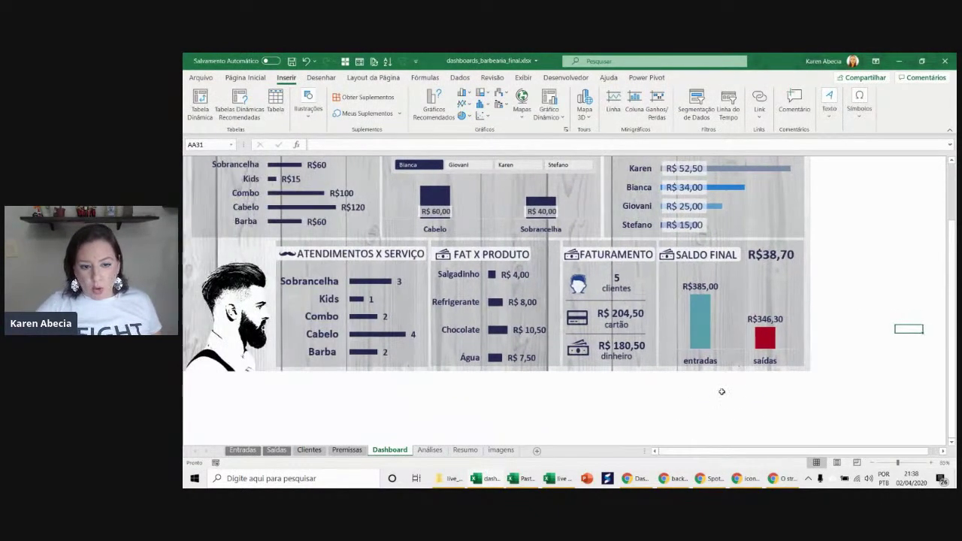
scroll(739, 402, "up", 1)
scroll(739, 402, "up", 1)
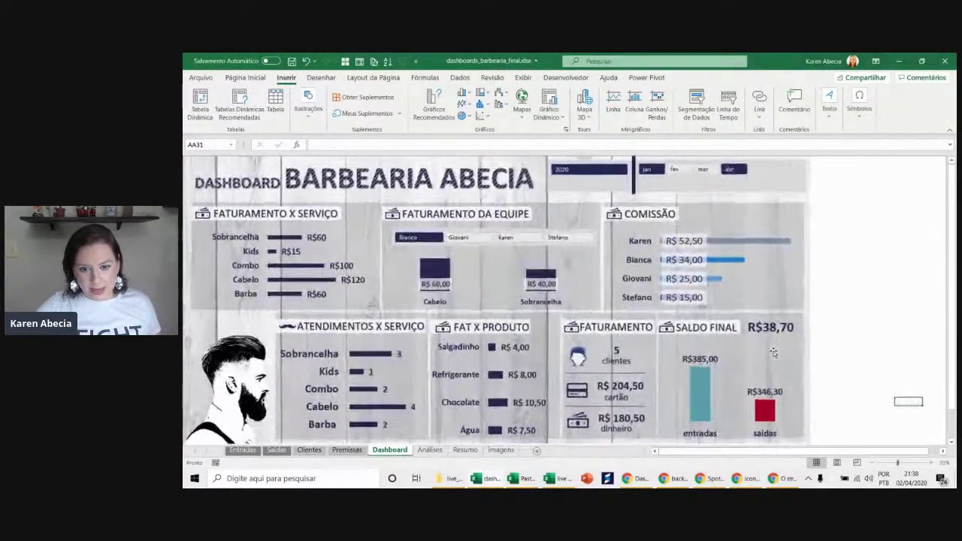
- Use the month slicer to filter the dashboard to January, giving a R$70,10 saldo
left_click(676, 170)
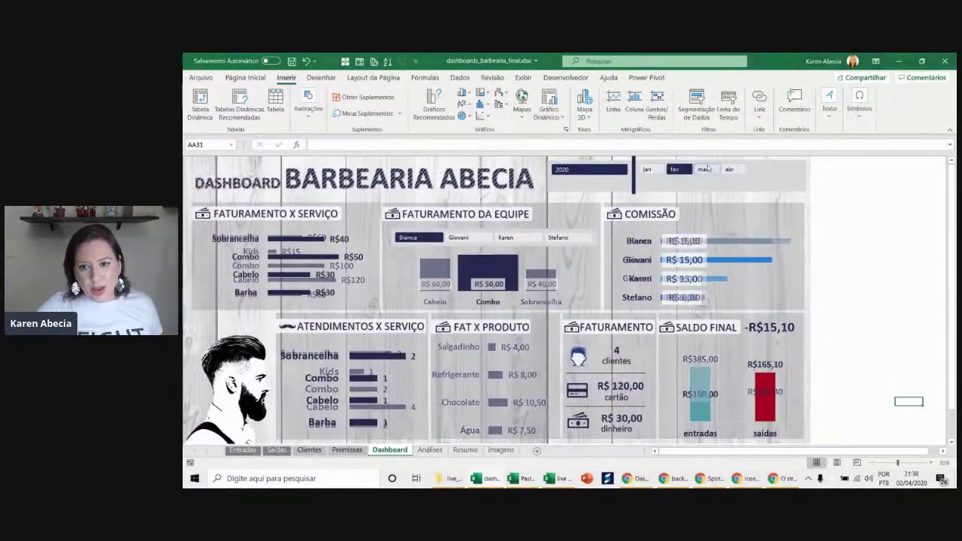
left_click(703, 170)
left_click(646, 169)
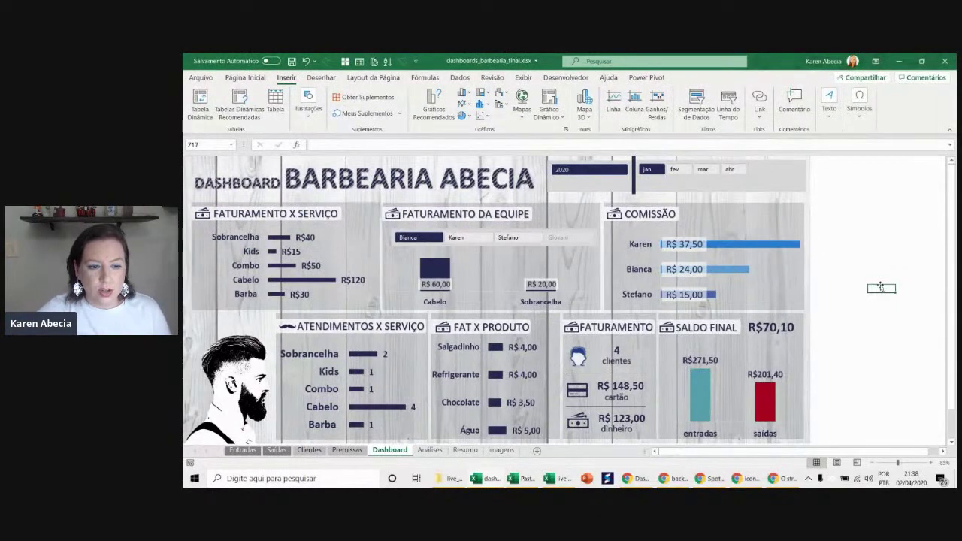
left_click(853, 175)
left_click(852, 161)
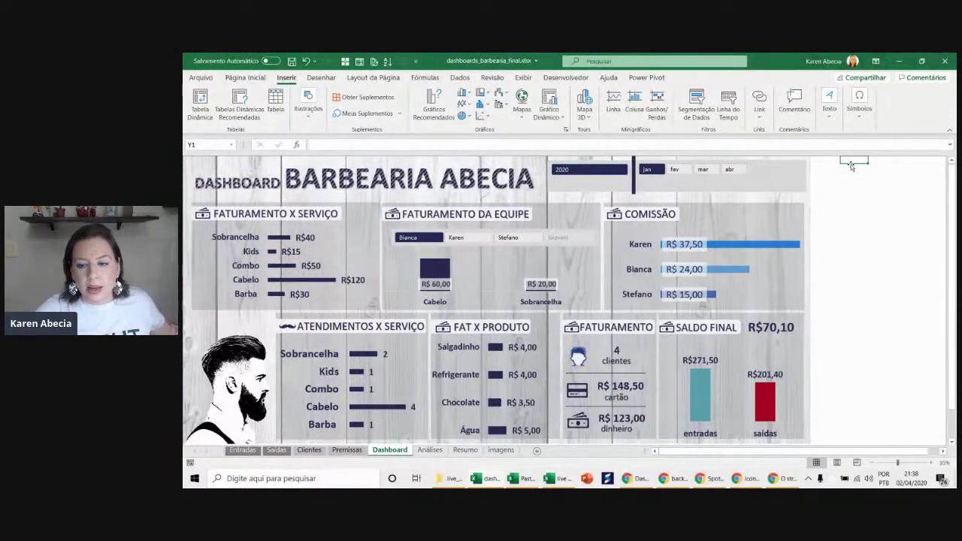
scroll(861, 211, "down", 1)
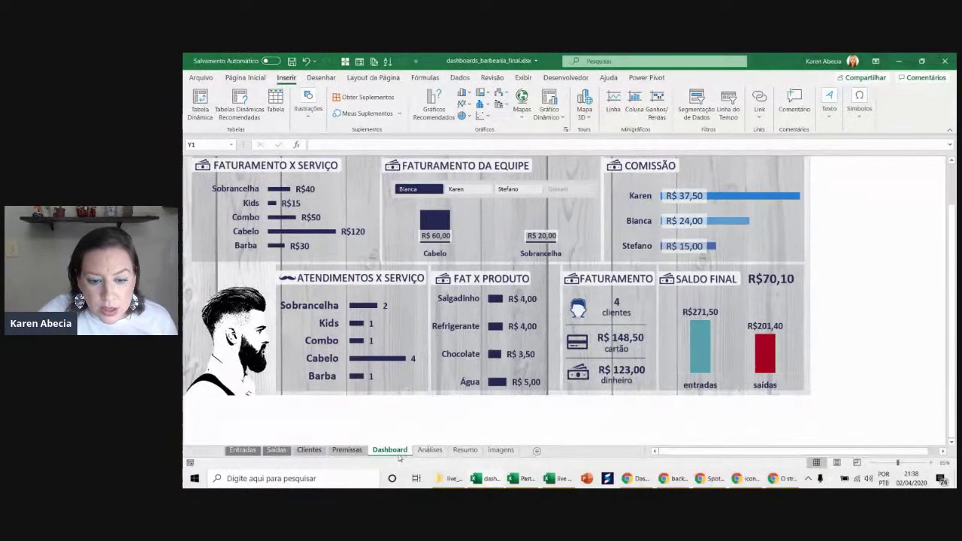
left_click(465, 450)
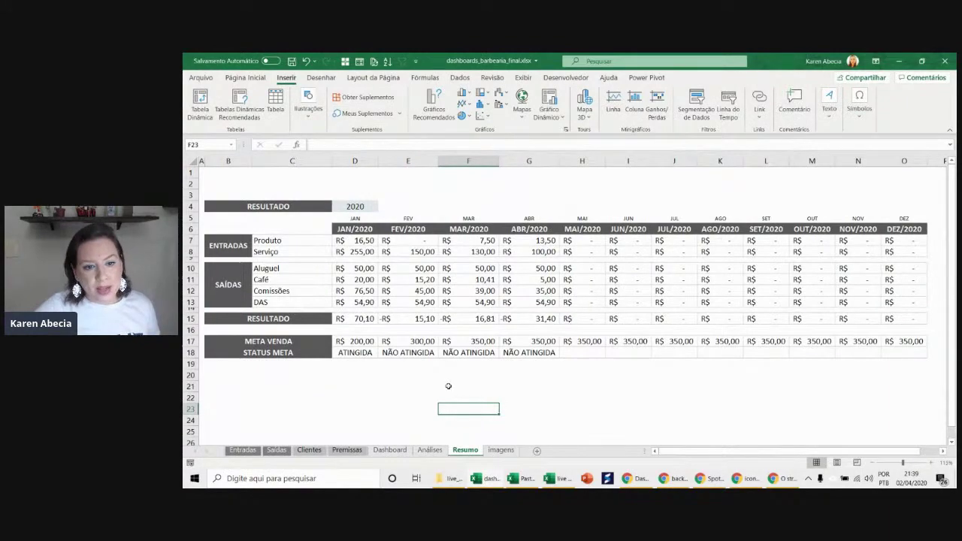
- Scroll the Resumo sheet to its monthly table and select the Produto label cell C7
scroll(448, 386, "up", 1)
scroll(457, 388, "up", 1)
scroll(460, 389, "up", 1)
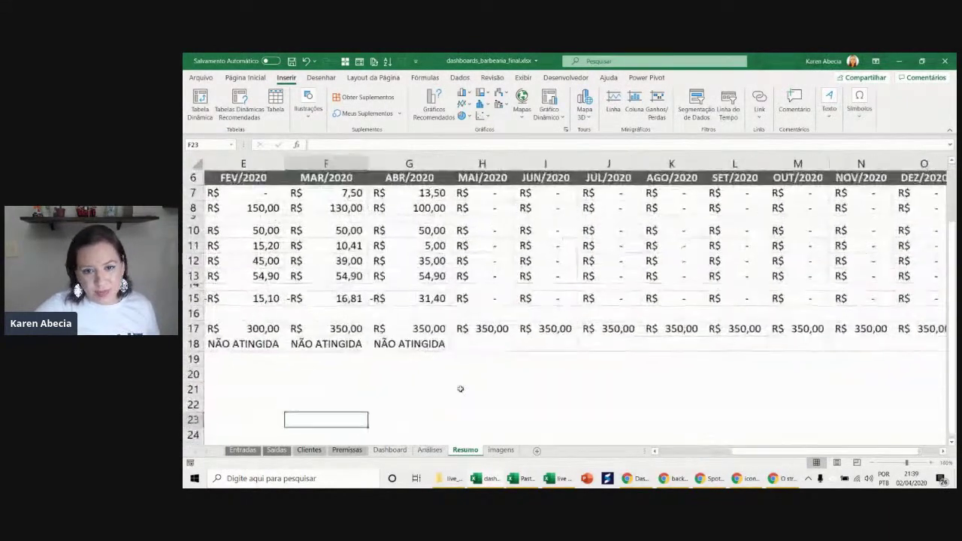
scroll(488, 398, "left", 4)
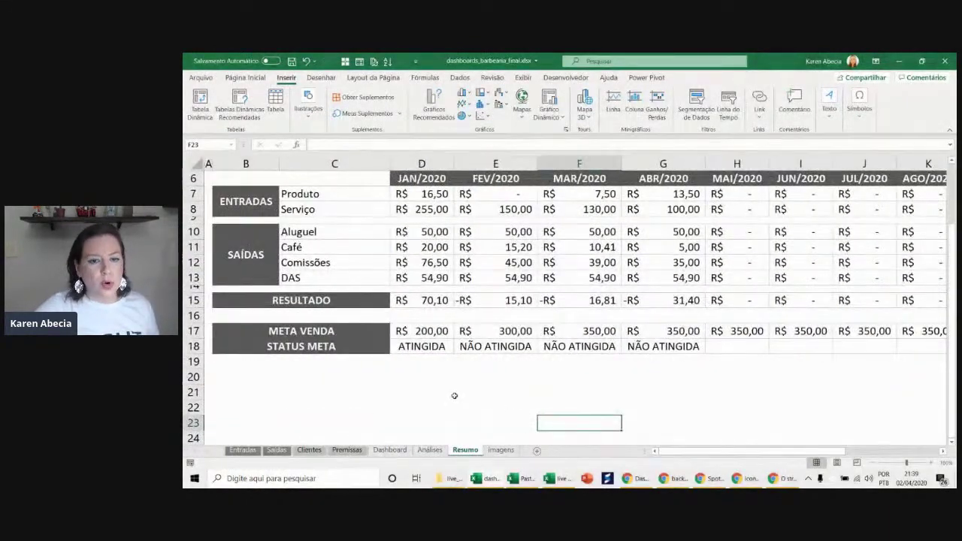
scroll(454, 396, "up", 1)
scroll(454, 395, "up", 1)
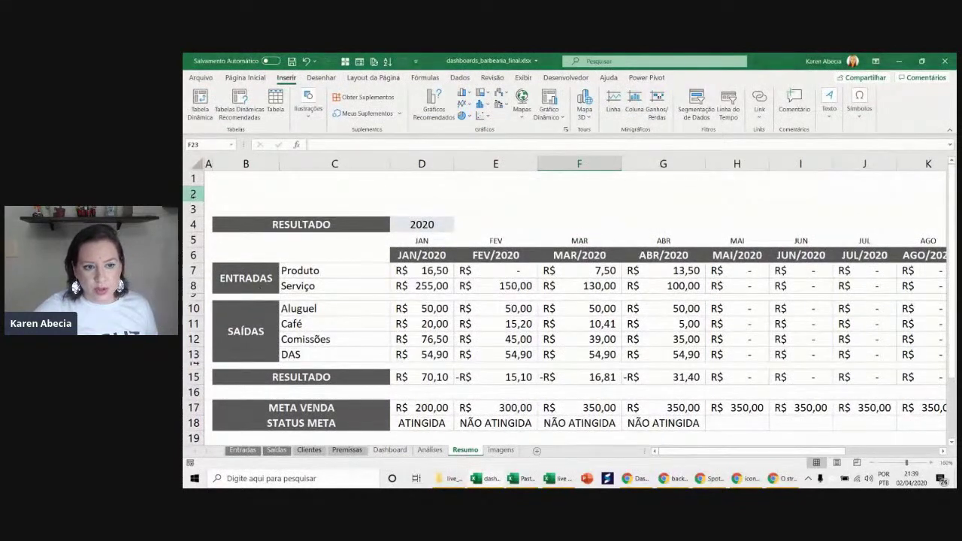
scroll(223, 187, "down", 1)
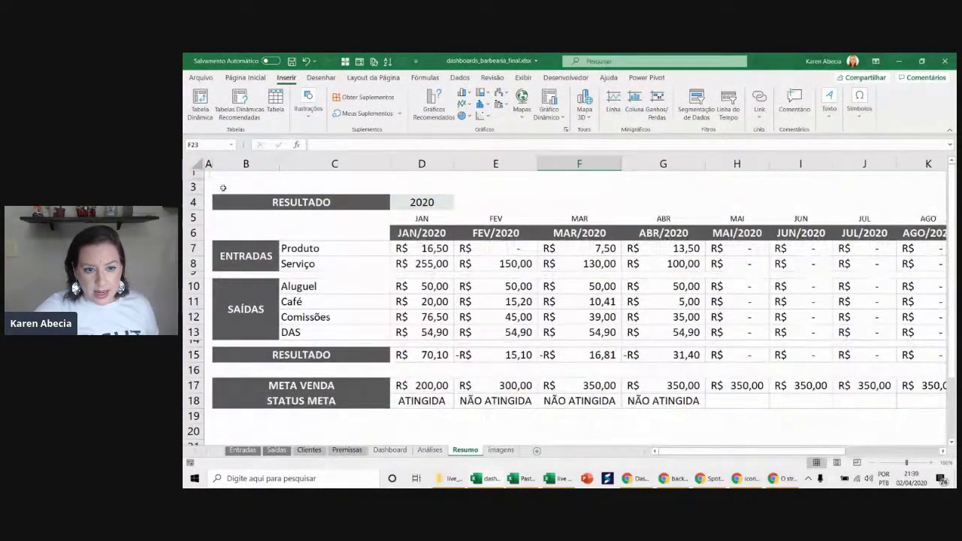
left_click(339, 248)
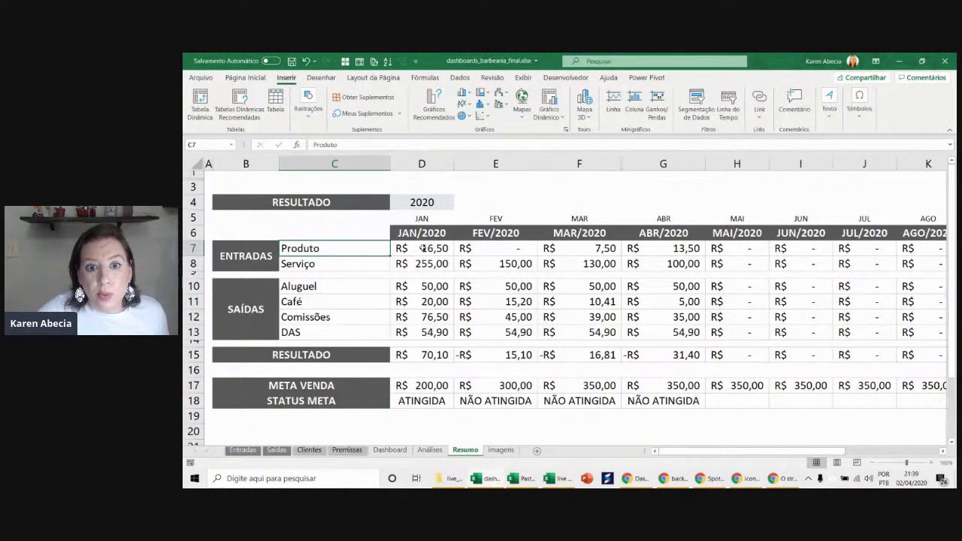
left_click(425, 78)
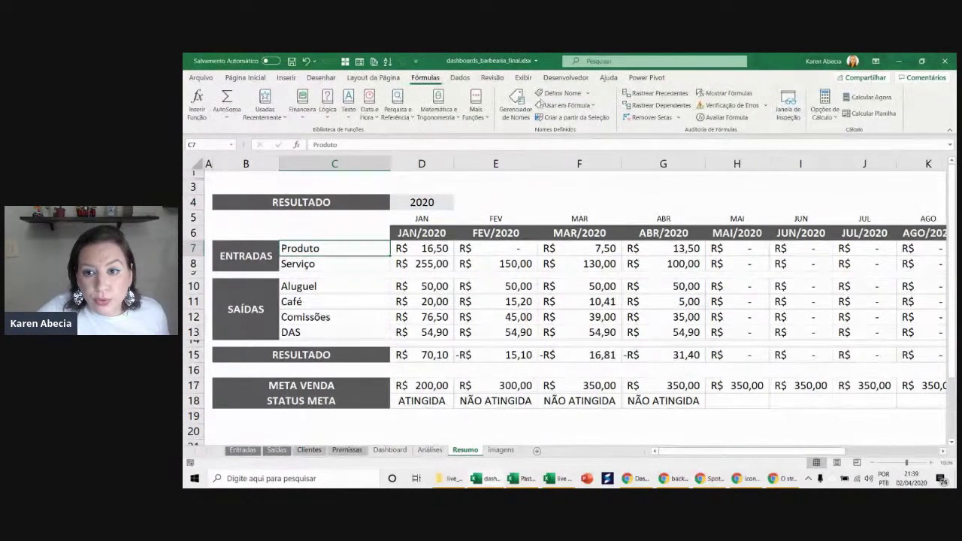
- Turn on Mostrar Fórmulas and review the RESULTADO title and ENTRADAS Produto/Serviço labels
left_click(708, 94)
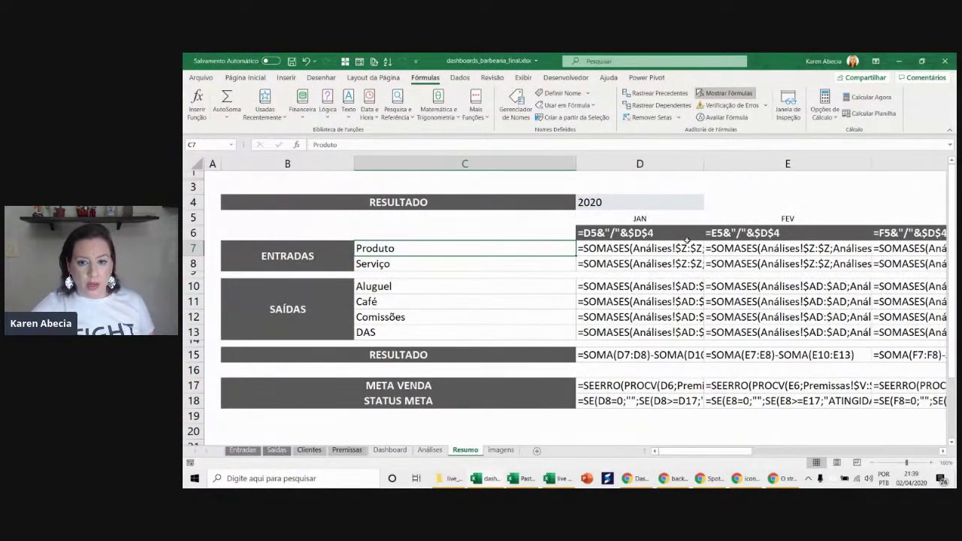
left_click(575, 203)
left_click(578, 203)
left_click(574, 203)
left_click(577, 203)
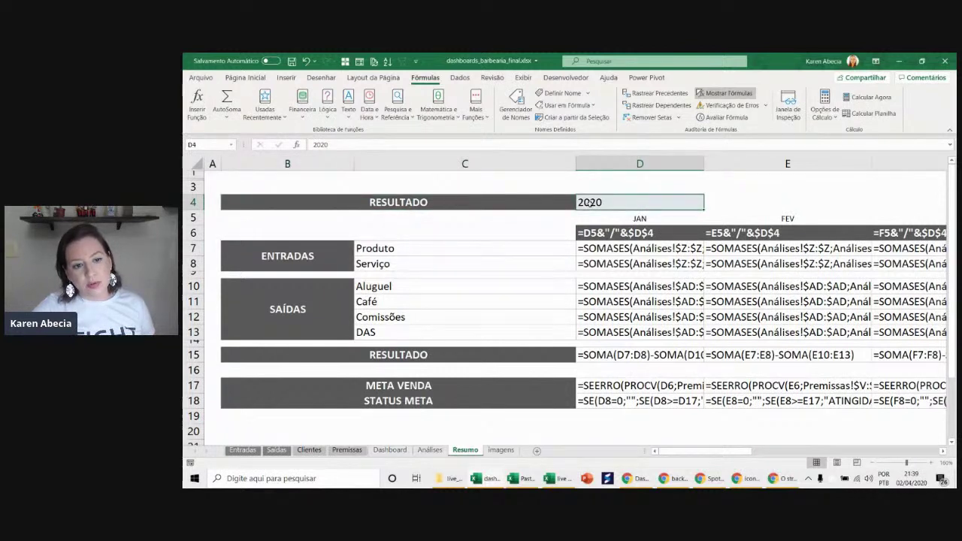
left_click(327, 266)
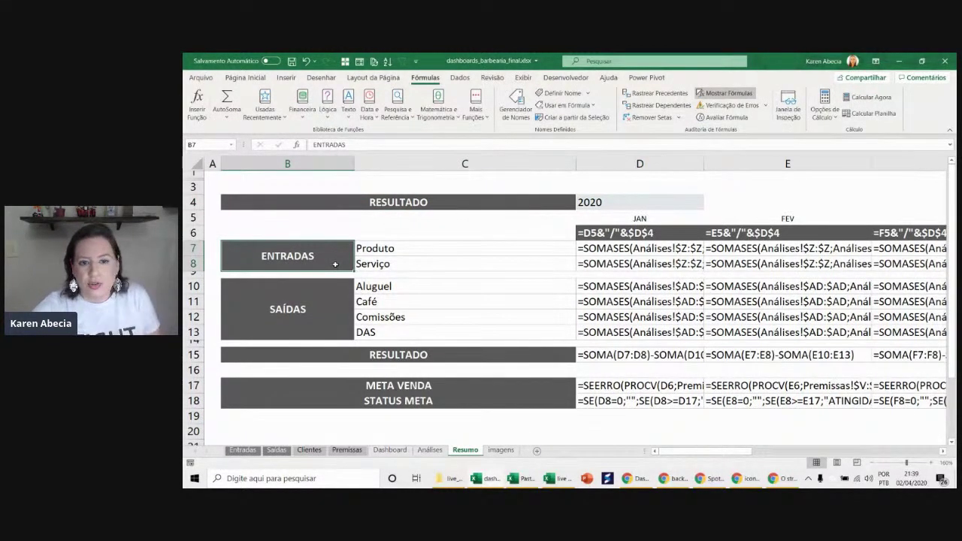
key("Right")
left_click(339, 264)
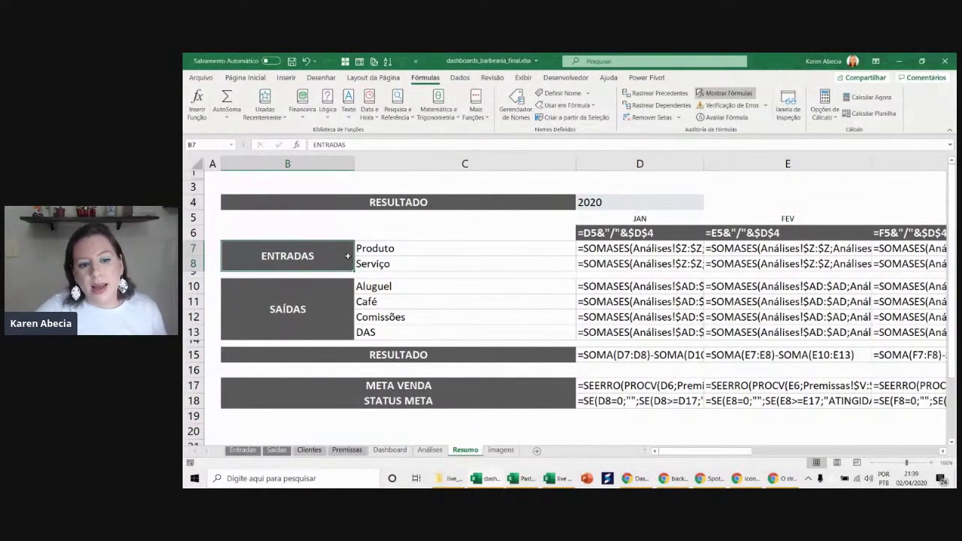
left_click_drag(360, 244, 361, 263)
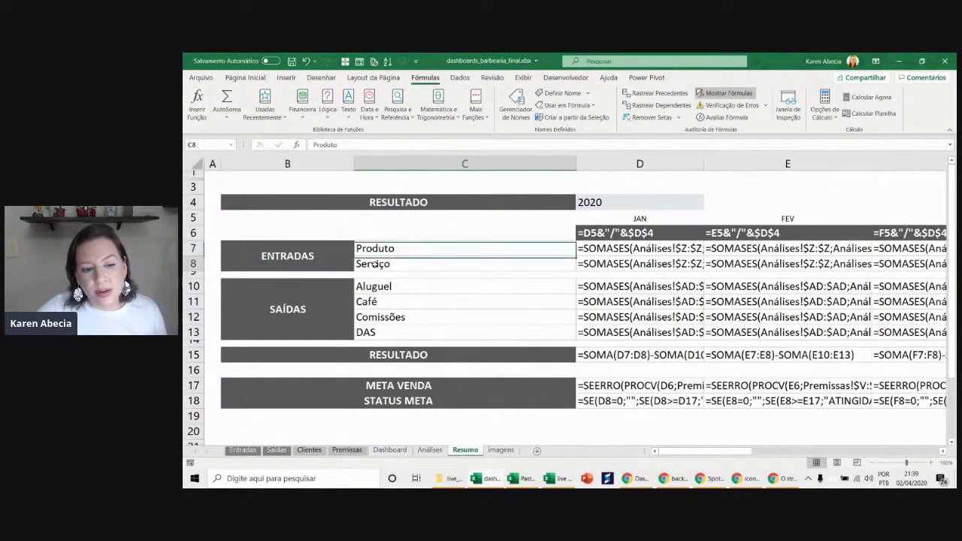
- Review the SAÍDAS, RESULTADO, META VENDA and STATUS META labels, then turn Mostrar Fórmulas off
left_click(337, 310)
key("Right")
key("Down")
key("Down")
left_click(385, 332)
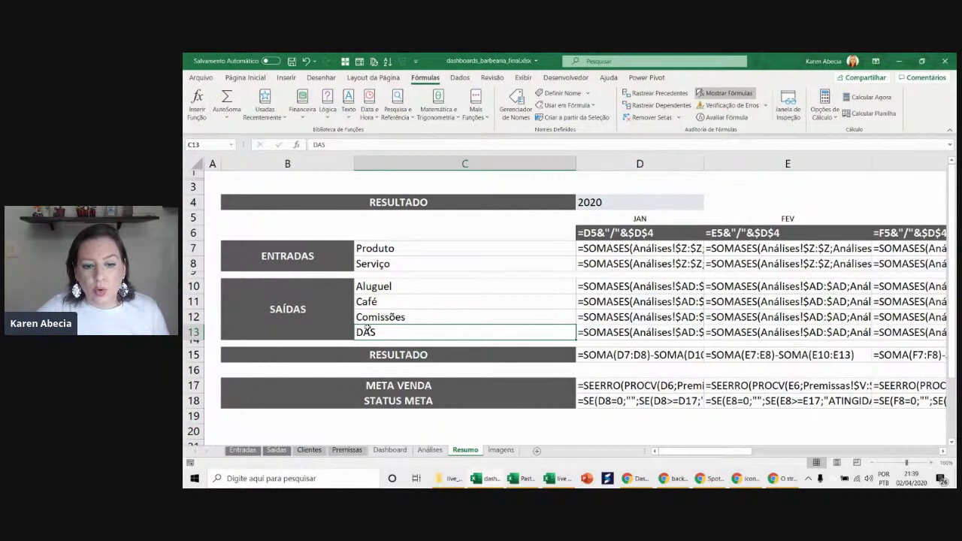
left_click(388, 355)
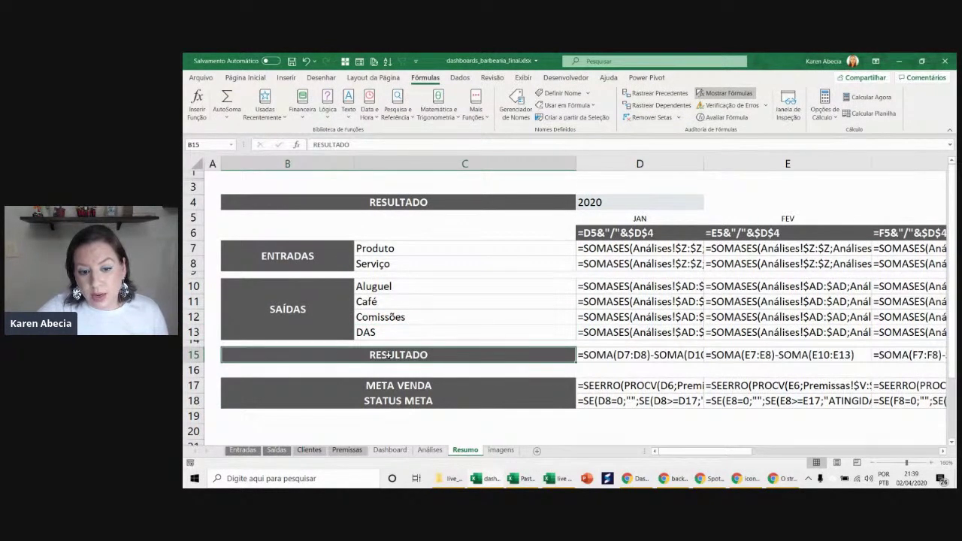
left_click(398, 385)
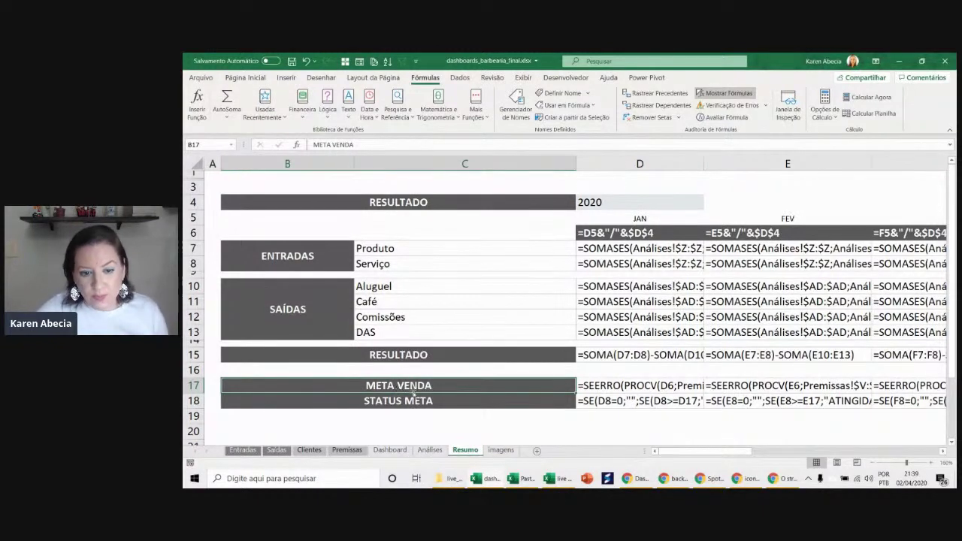
left_click(451, 402)
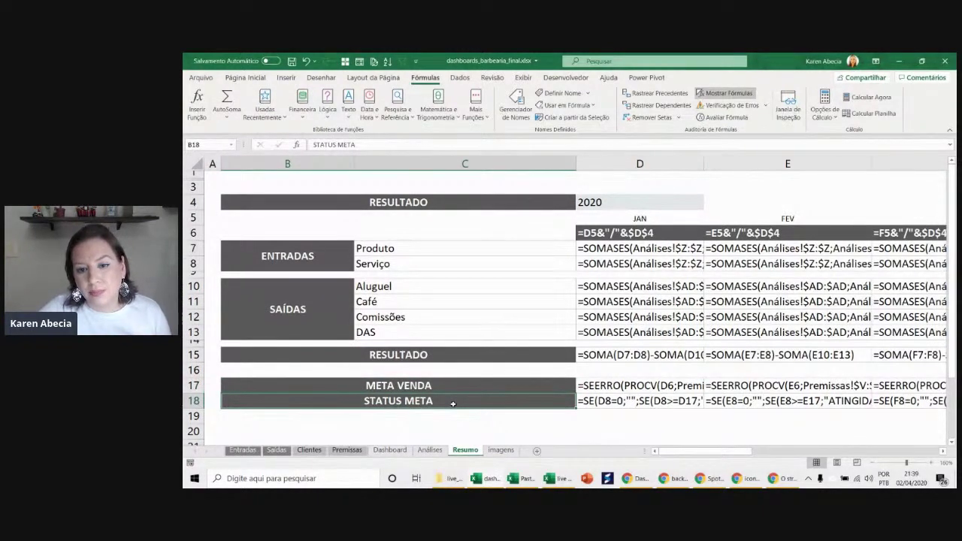
left_click(723, 93)
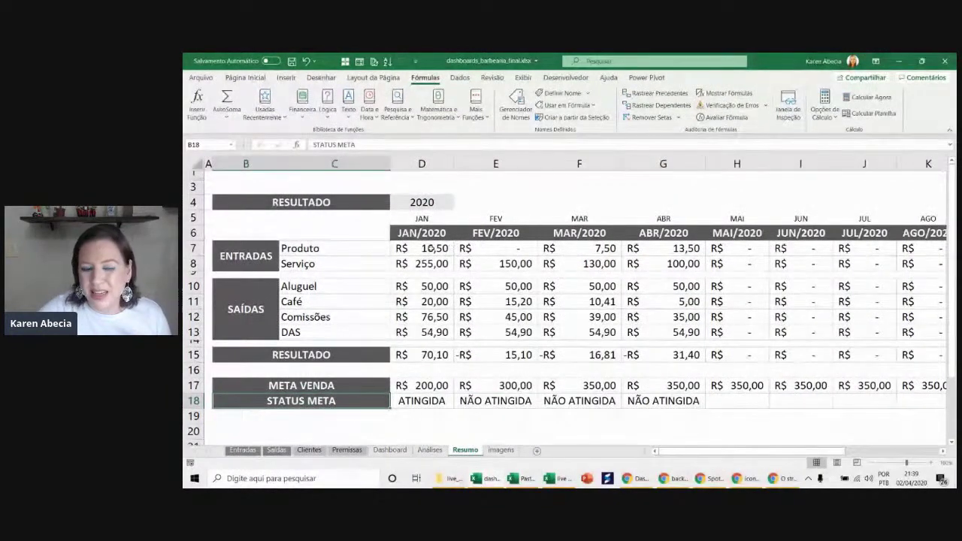
double_click(430, 248)
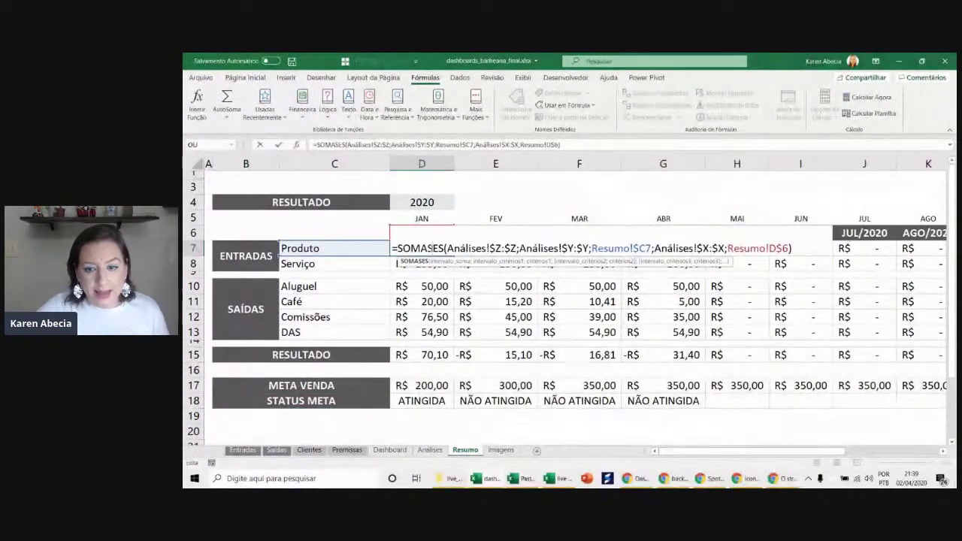
- Commit the January Produto SOMASES formula and inspect its summed Análises!$Z:$Z range
key("End")
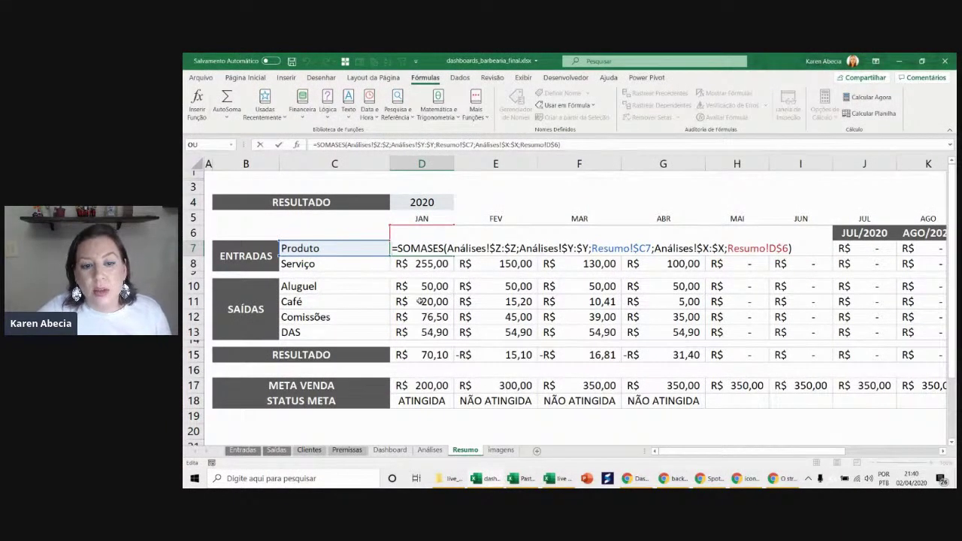
key("ctrl+Return")
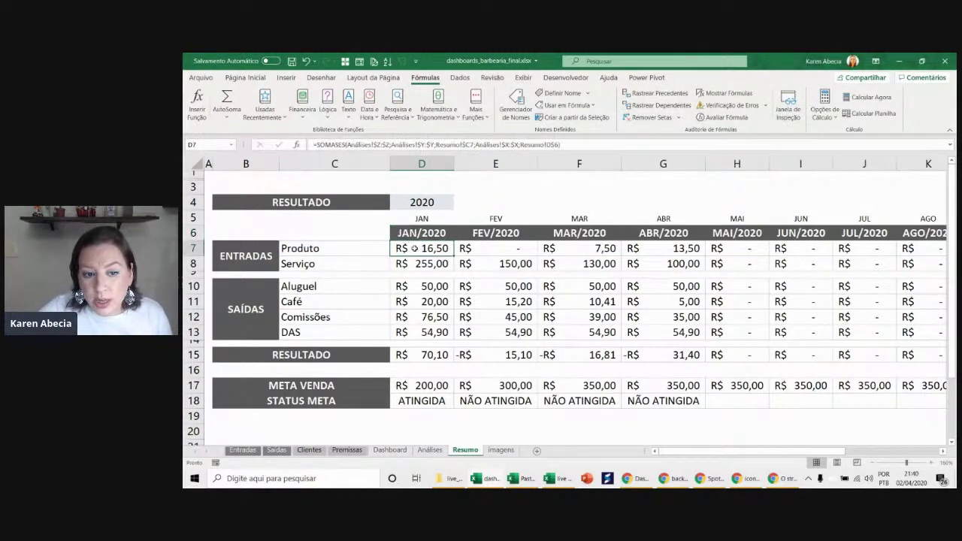
left_click(377, 251)
double_click(398, 250)
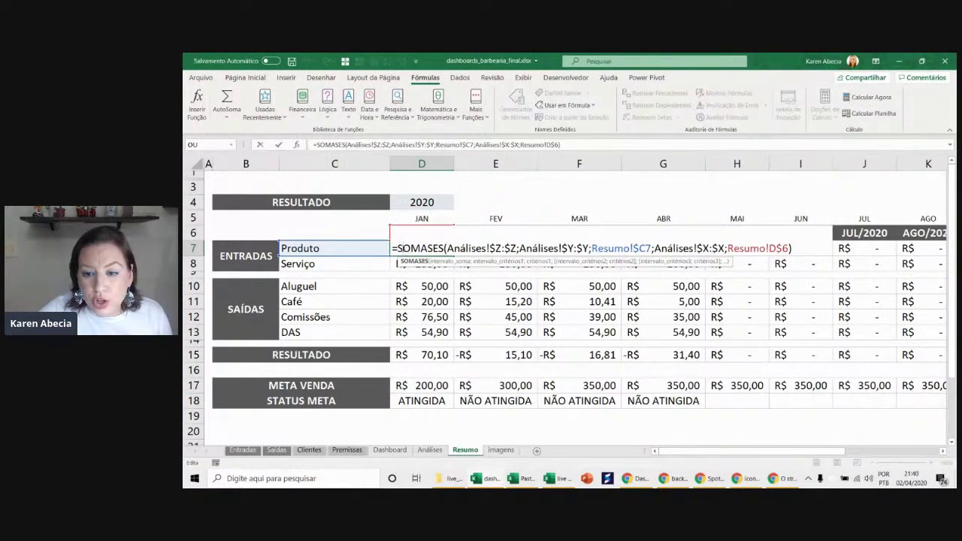
left_click_drag(448, 248, 590, 248)
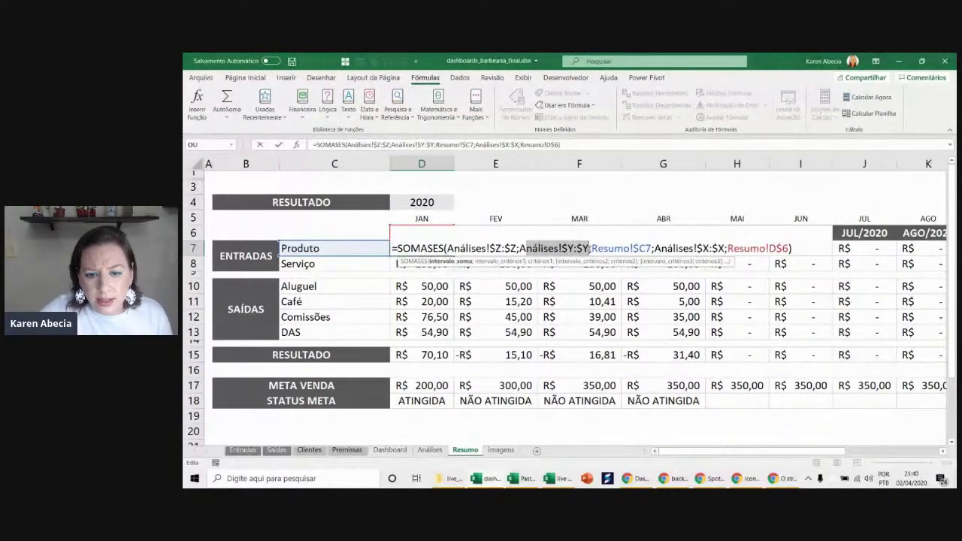
key("Escape")
- Check the entradas columns X–Z and saídas columns AB–AD on the Análises sheet
left_click(430, 450)
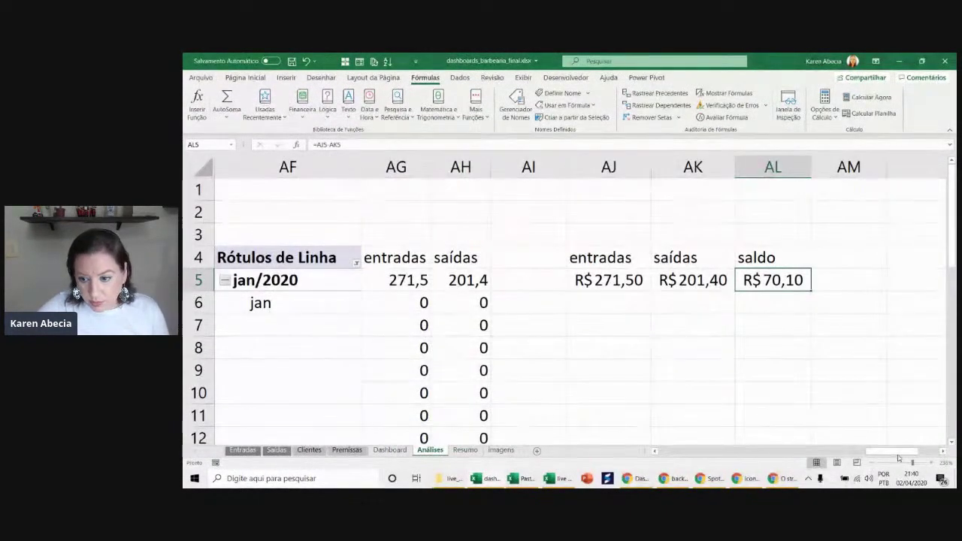
scroll(830, 376, "down", 1, "ctrl")
scroll(831, 376, "down", 1, "ctrl")
left_click_drag(891, 451, 826, 453)
left_click_drag(339, 163, 494, 163)
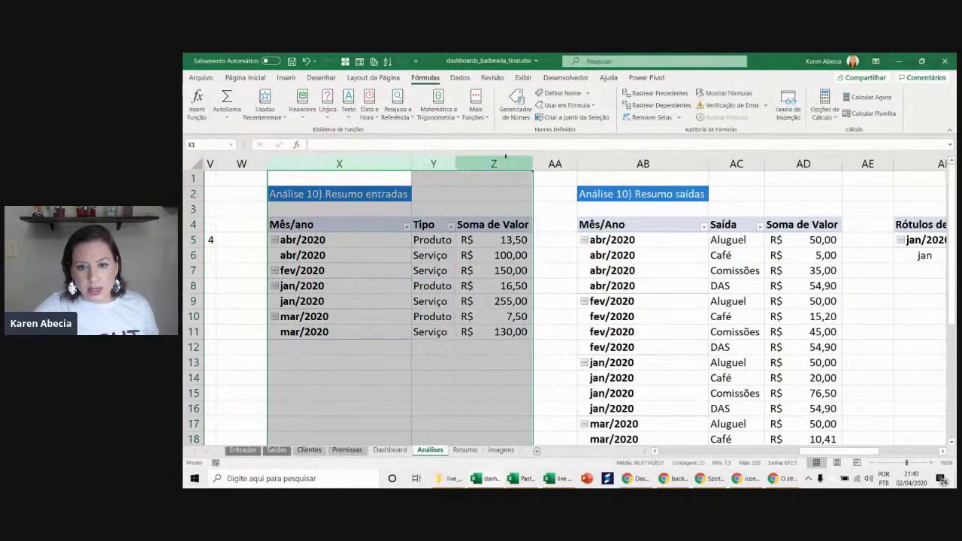
left_click_drag(643, 163, 810, 147)
left_click(428, 349)
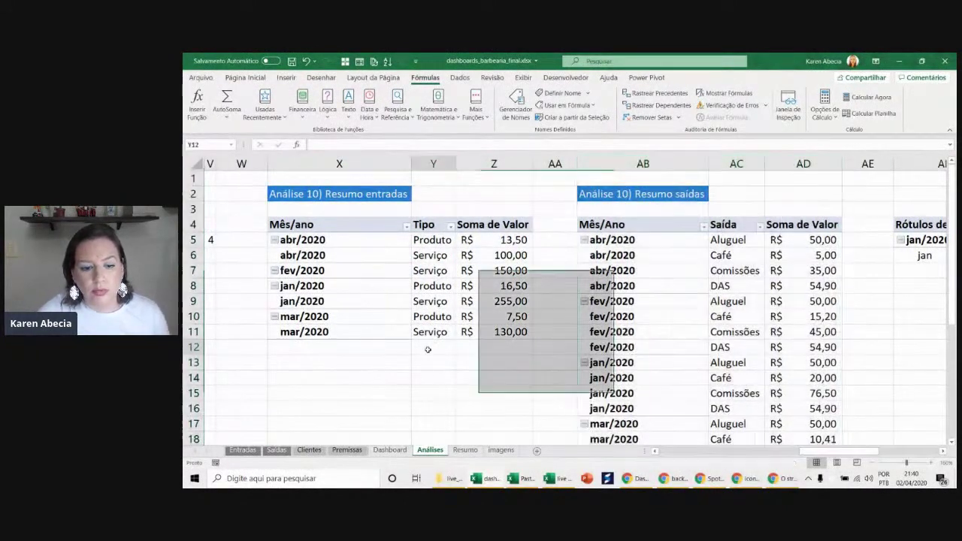
key("ctrl+Page_Down")
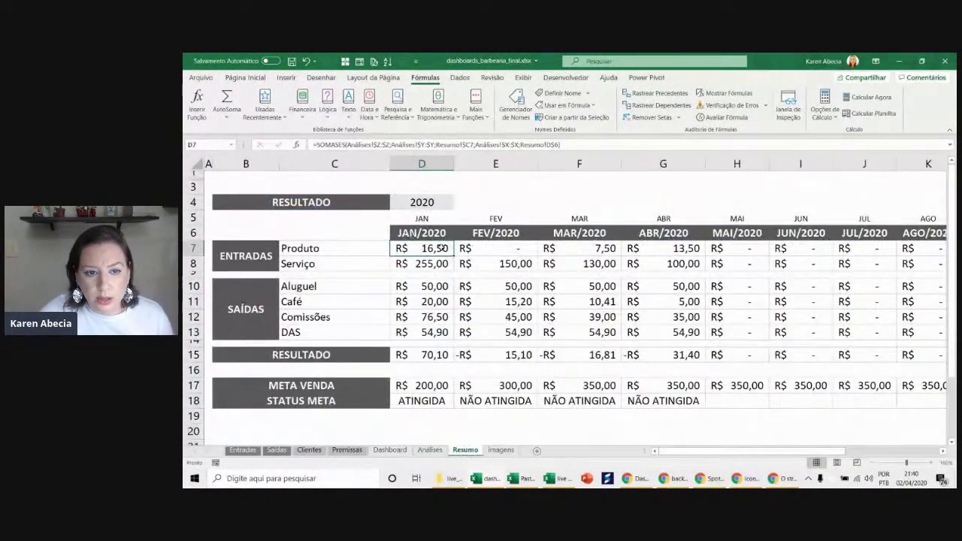
- Copy the January Produto formula across both entradas rows D7:O8
double_click(440, 248)
key("Escape")
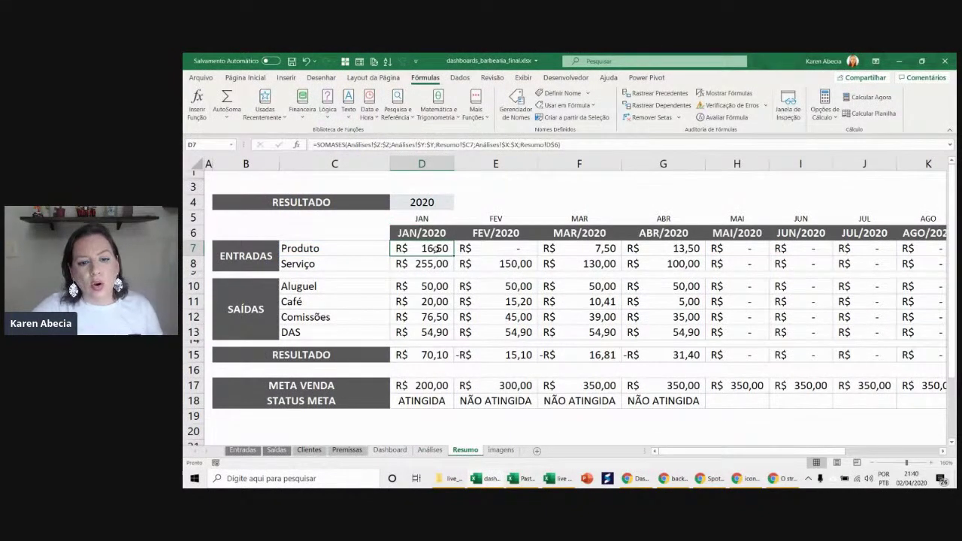
mouse_move(444, 248)
left_mouse_down()
mouse_move(796, 252)
mouse_move(799, 261)
left_mouse_up()
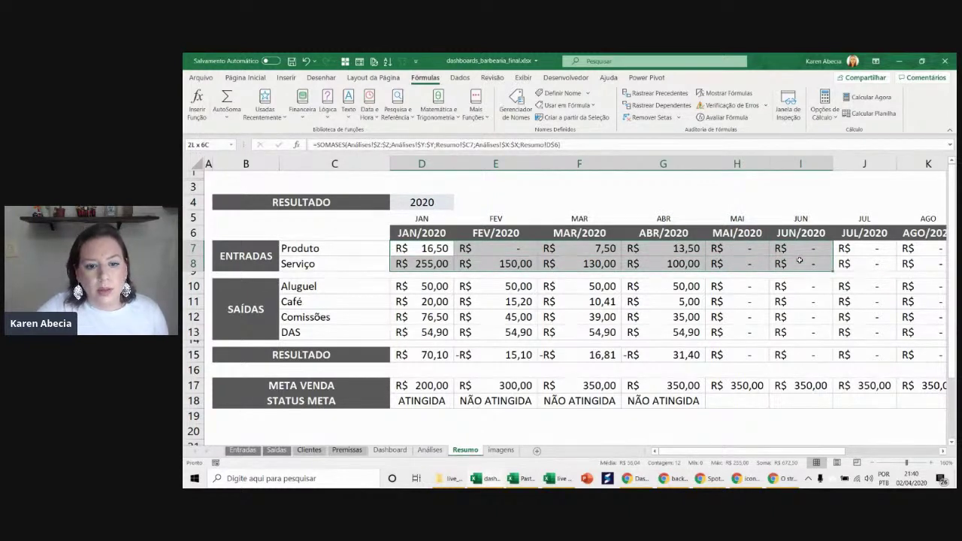
left_click(417, 252)
key("ctrl+c")
left_click_drag(421, 255, 421, 265)
key("ctrl+v")
left_click(448, 252)
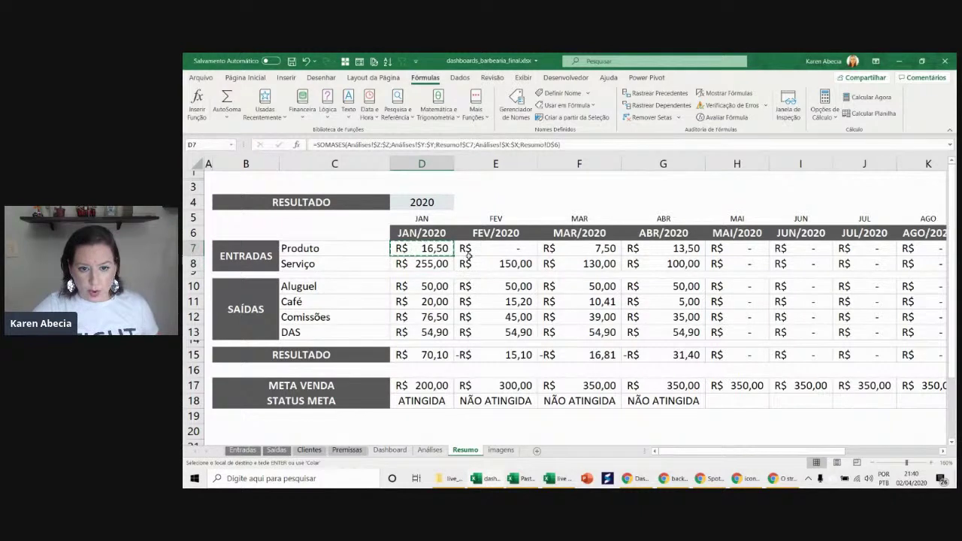
left_click_drag(447, 252, 518, 264)
key("ctrl+v")
left_click(440, 249)
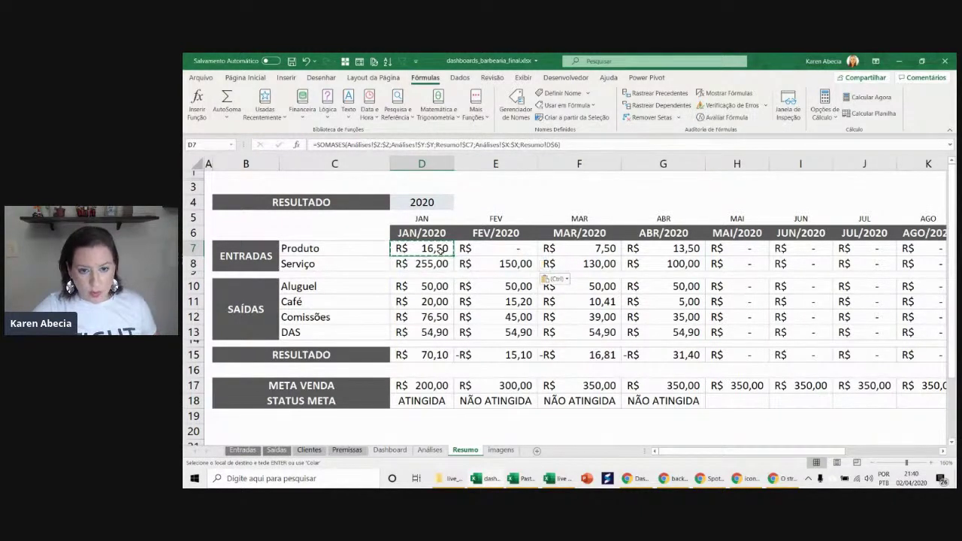
left_click_drag(436, 248, 875, 263)
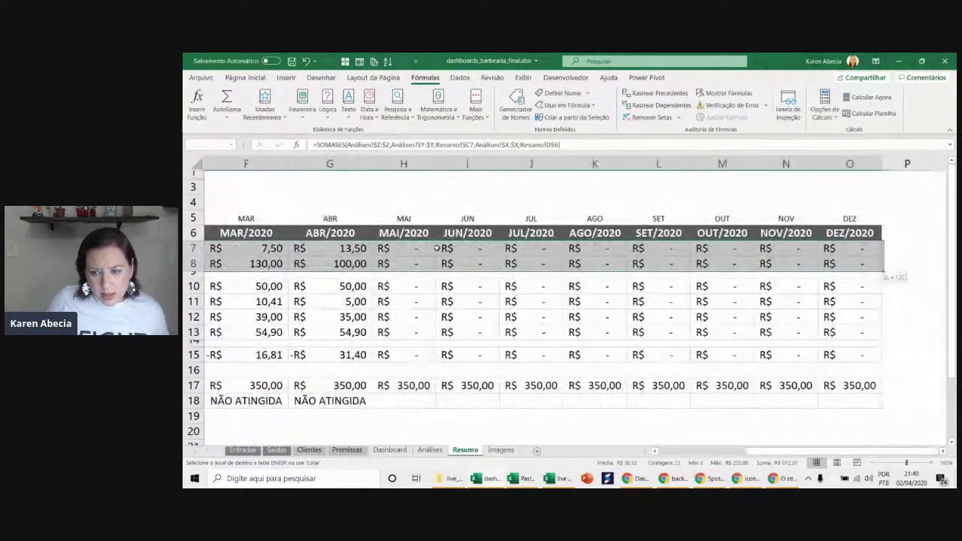
scroll(436, 248, "left", 3)
key("Escape")
- Commit the January Aluguel formula and copy it over the expense rows D10:O13
double_click(412, 283)
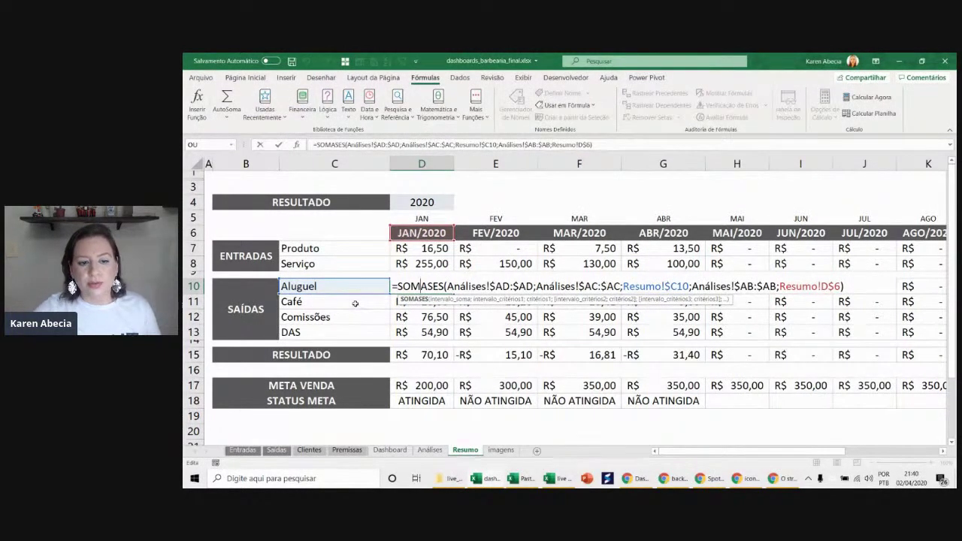
key("ctrl+Return")
key("ctrl+c")
key("ctrl+shift+Right")
key("ctrl+shift+Down")
key("Return")
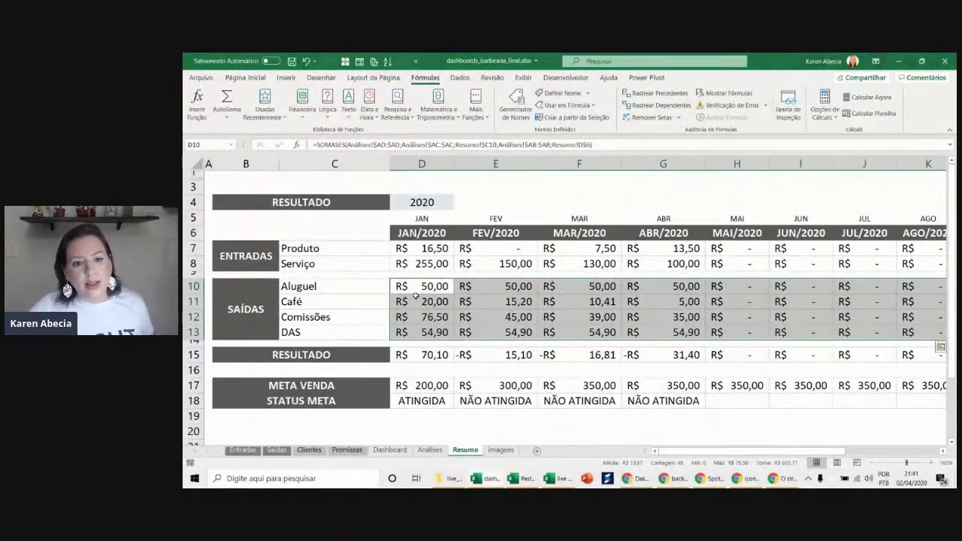
left_click(426, 248)
left_click(421, 287, "ctrl")
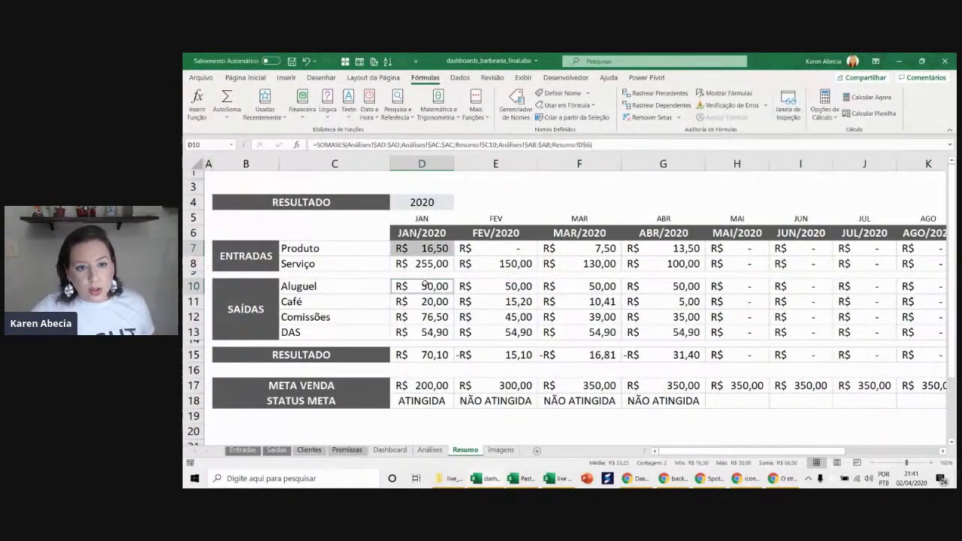
left_click(245, 78)
- Fill the January Produto and Aluguel cells light blue
left_click(320, 113)
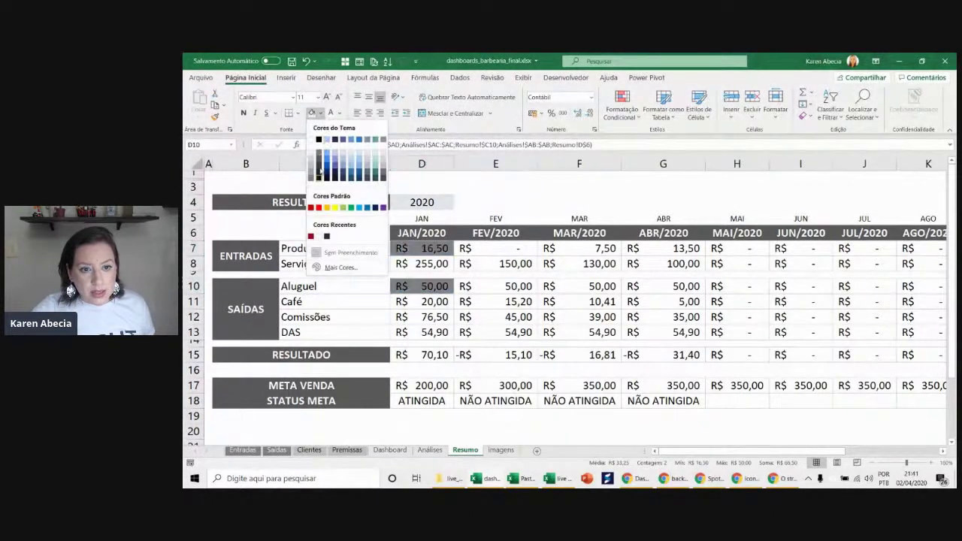
left_click(326, 141)
left_click(472, 332)
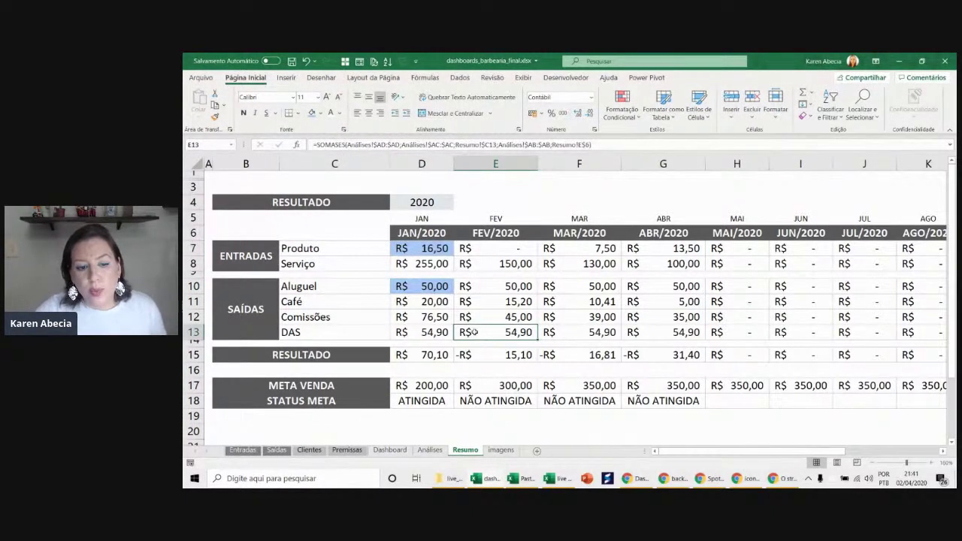
- Commit January's Resultado formula (R$ 70,10), then view D17's SEERRO(PROCV) Meta Venda formula
double_click(436, 356)
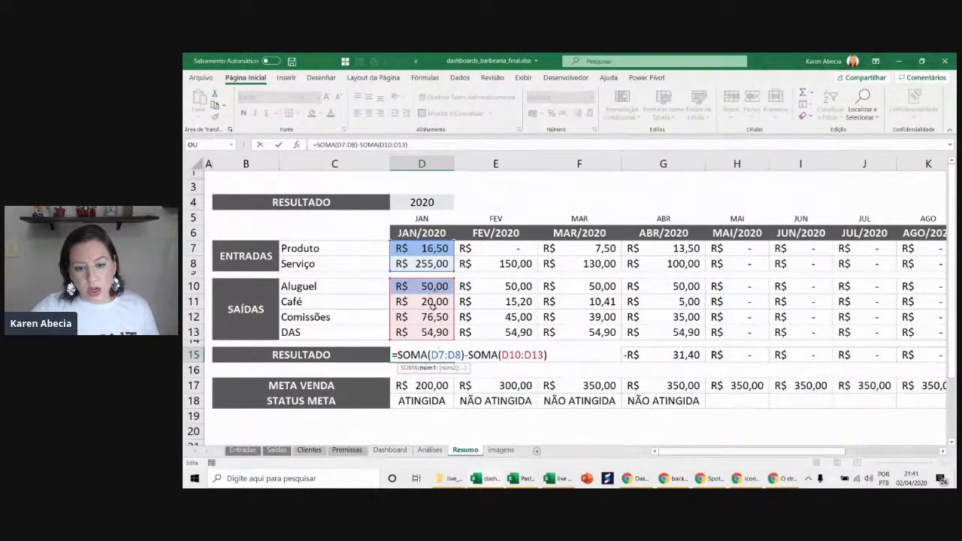
key("ctrl+Return")
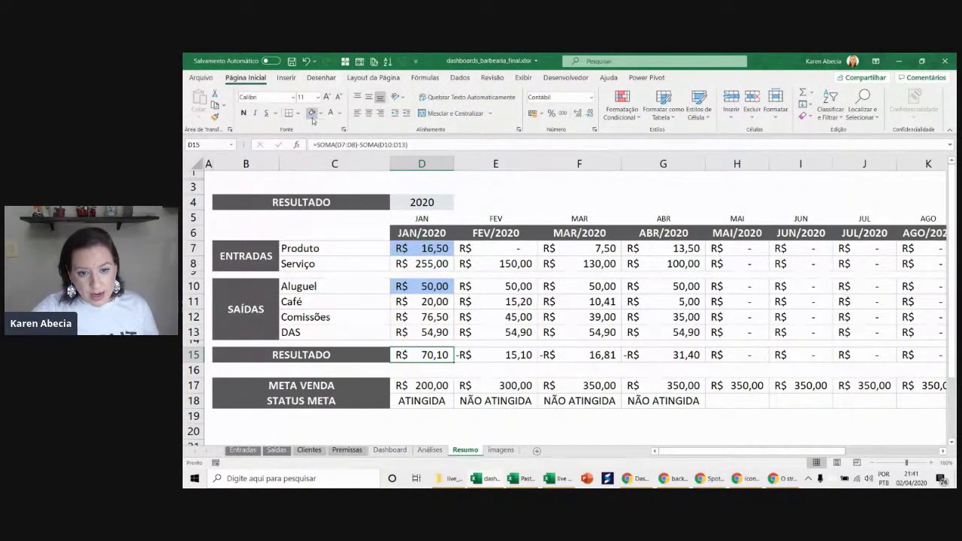
left_click(311, 114)
key("ctrl+shift+Right")
key("ctrl+BackSpace")
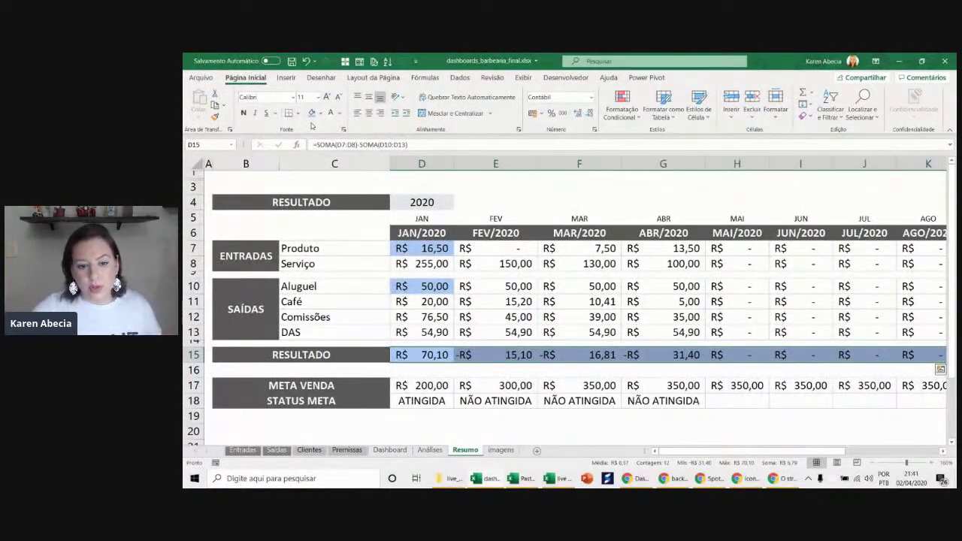
double_click(438, 386)
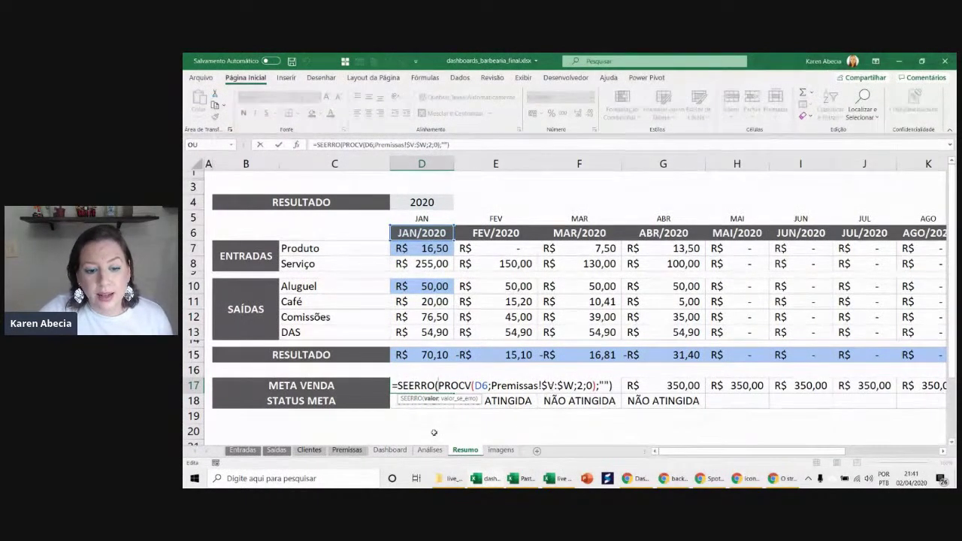
- Inspect the Meta entrada de serviços goals table and the Saída table on Premissas
left_click(347, 450)
left_click(481, 340)
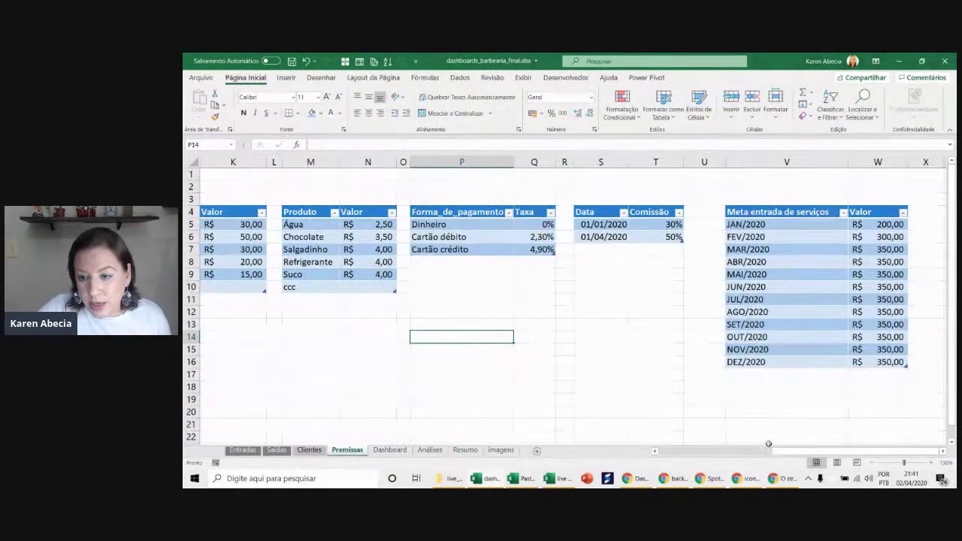
left_click(810, 190)
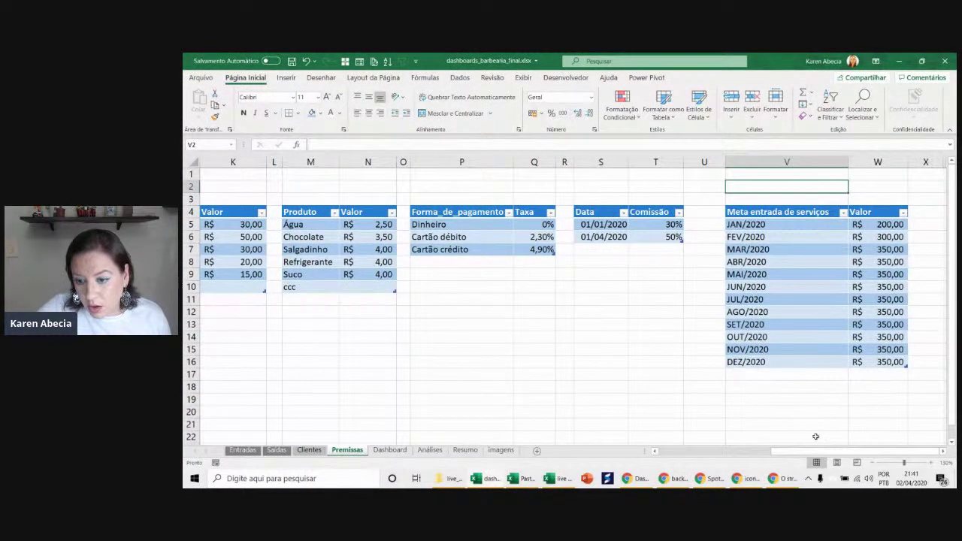
left_click_drag(782, 187, 896, 387)
mouse_move(887, 459)
left_mouse_down()
mouse_move(936, 455)
mouse_move(883, 456)
left_mouse_up()
double_click(805, 161)
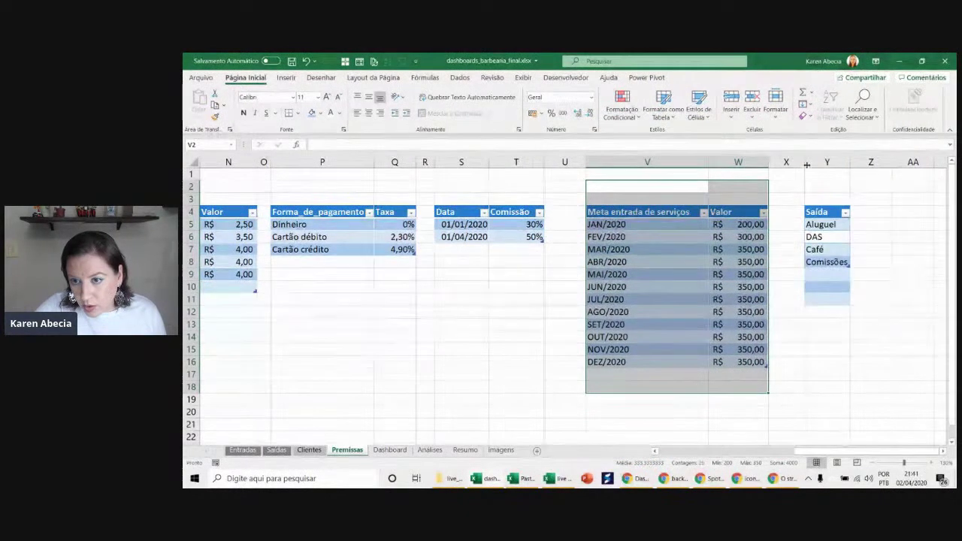
left_click_drag(848, 456, 839, 456)
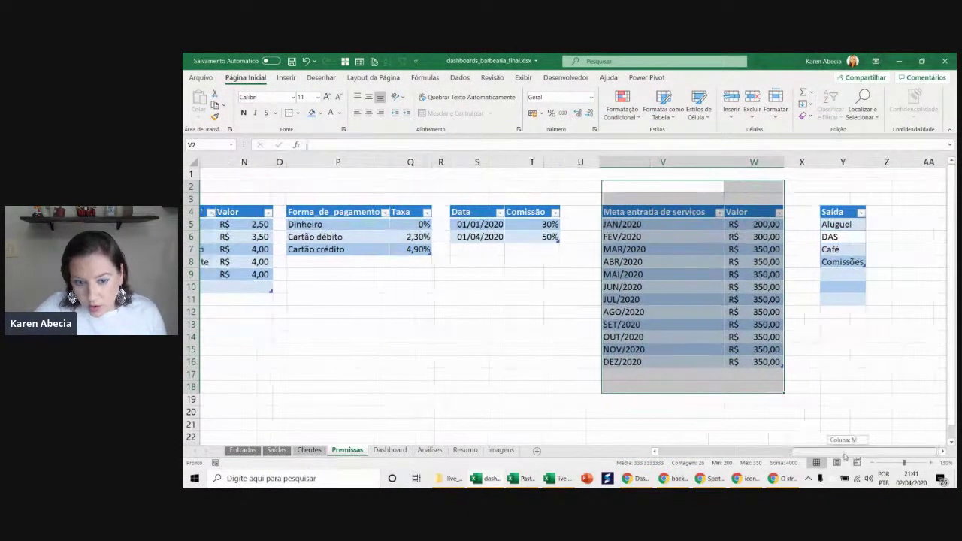
- Review January's Meta Venda lookup formula on Resumo and keep it unchanged
left_click(430, 450)
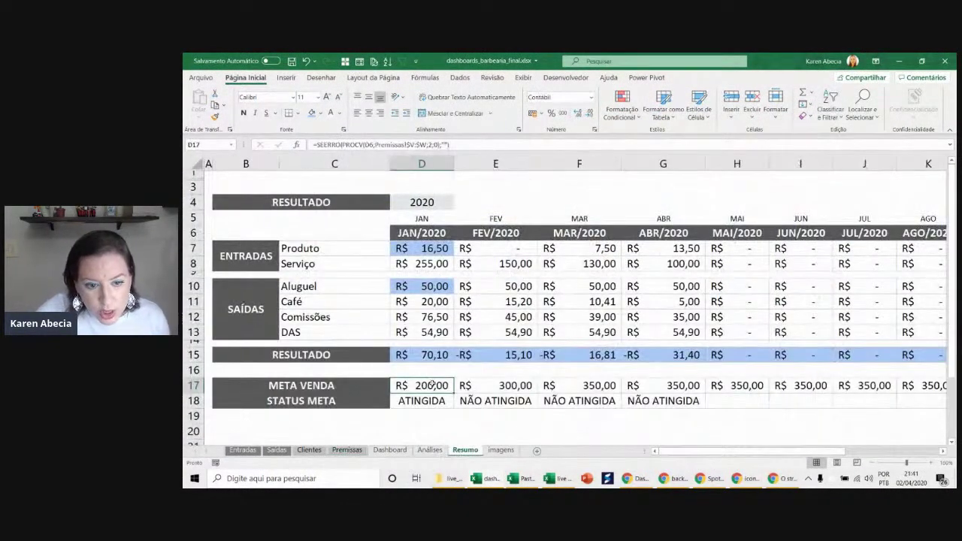
double_click(436, 386)
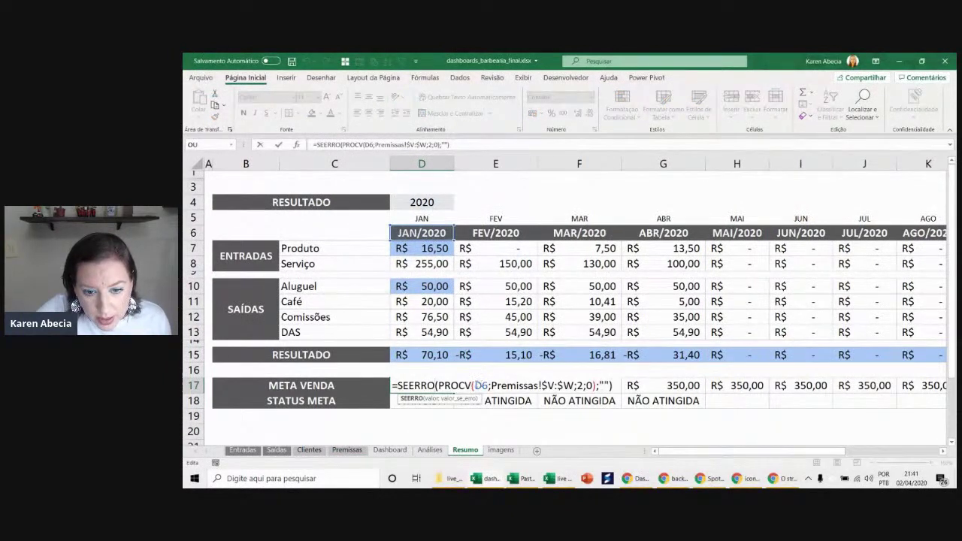
left_click(478, 385)
left_click(559, 386)
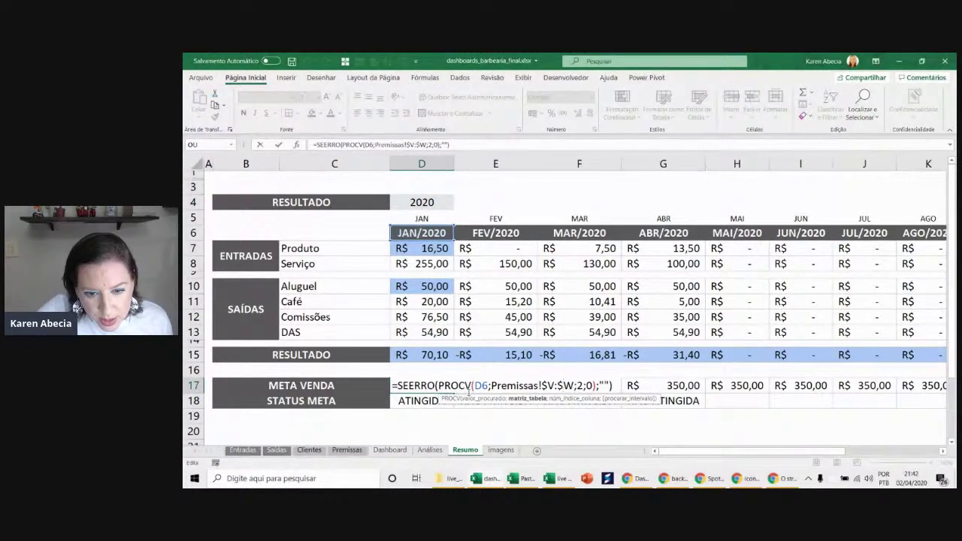
double_click(481, 386)
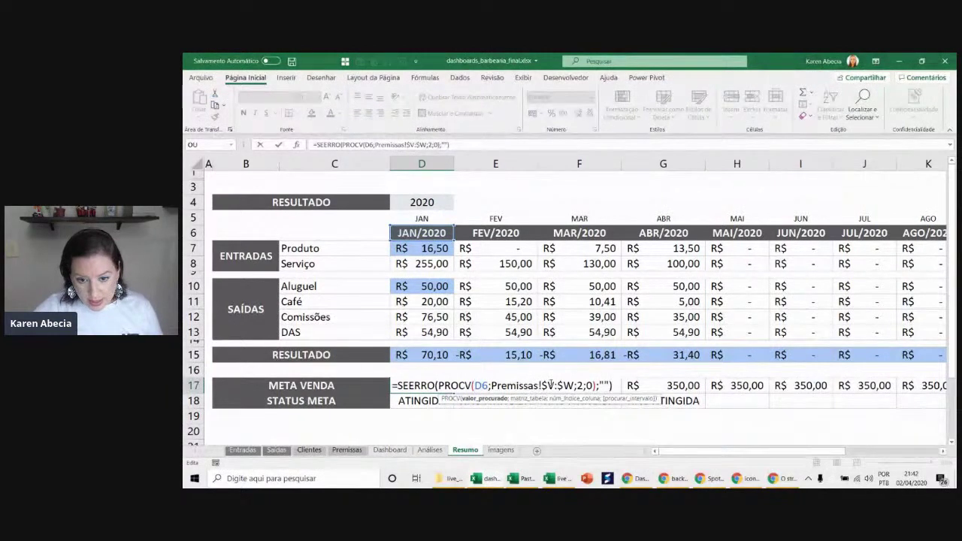
key("ctrl+Return")
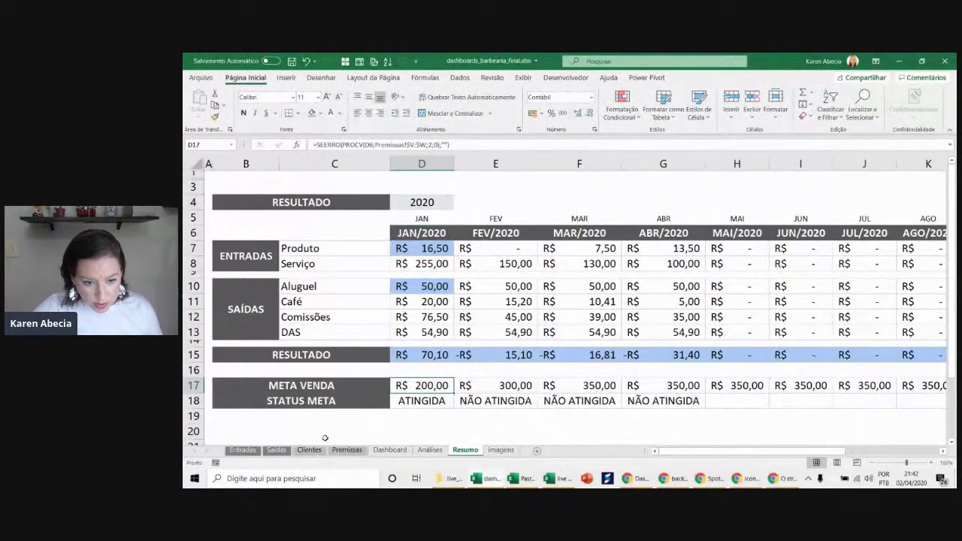
- Rename the goal value column header on Premissas to 'meta'
left_click(346, 449)
left_click(665, 287)
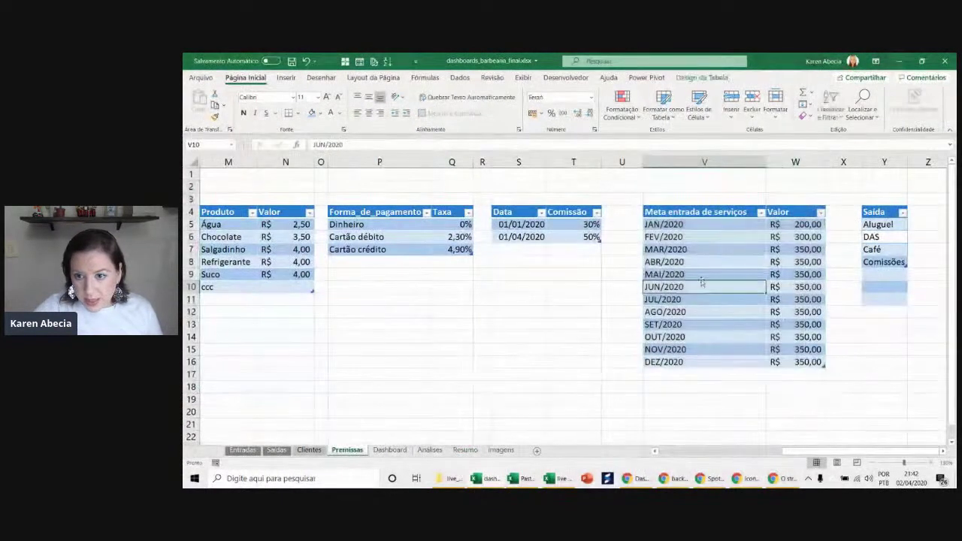
left_click(681, 212)
left_click(771, 216)
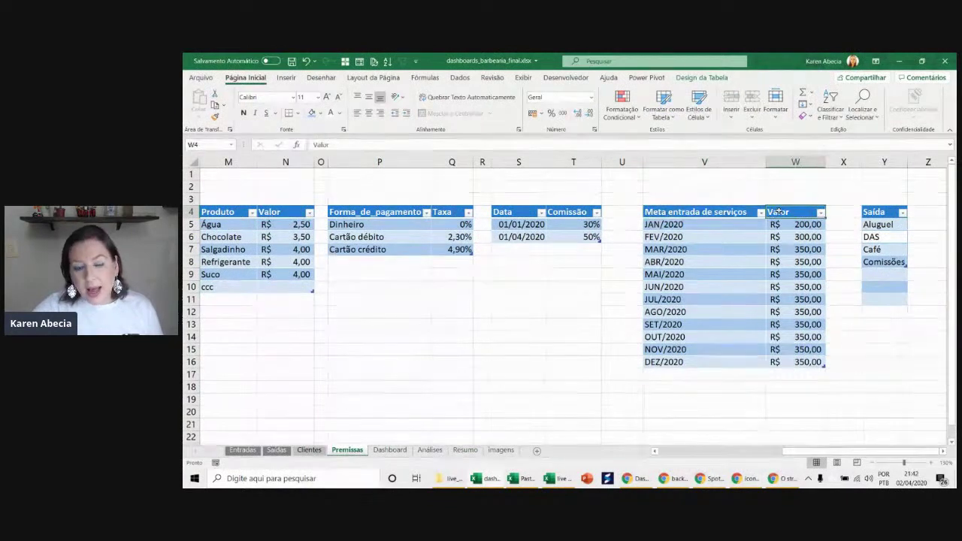
type("meta")
key("Return")
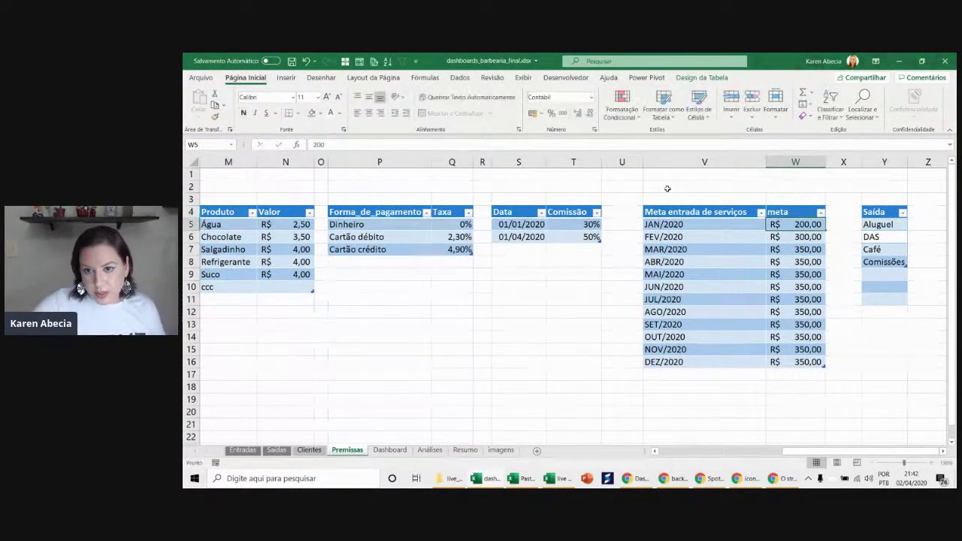
left_click(799, 216)
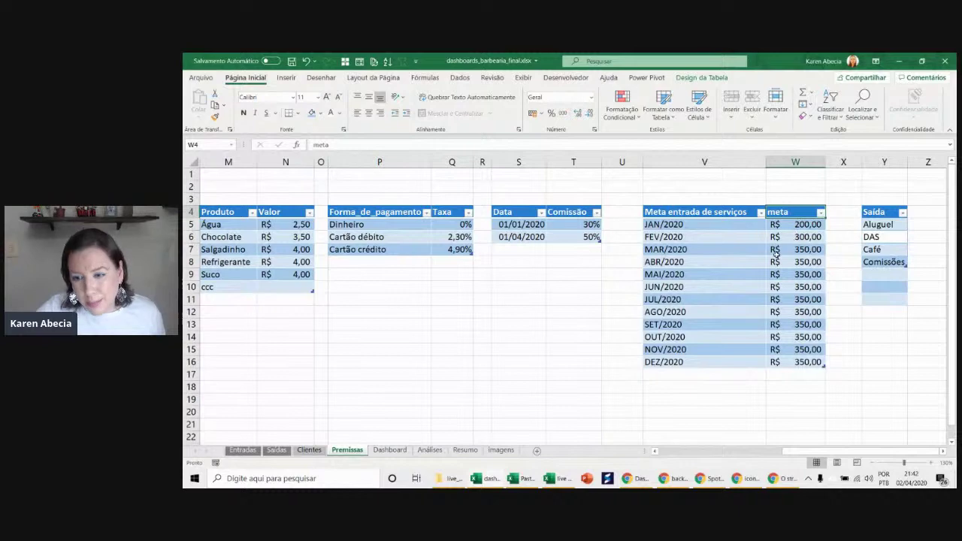
- Check the monthly goal entries down to JUN/2020, then reopen January's Meta Venda on Resumo
scroll(776, 256, "up", 1, "ctrl")
scroll(776, 255, "up", 1, "ctrl")
scroll(778, 259, "up", 1, "ctrl")
scroll(778, 265, "up", 1, "ctrl")
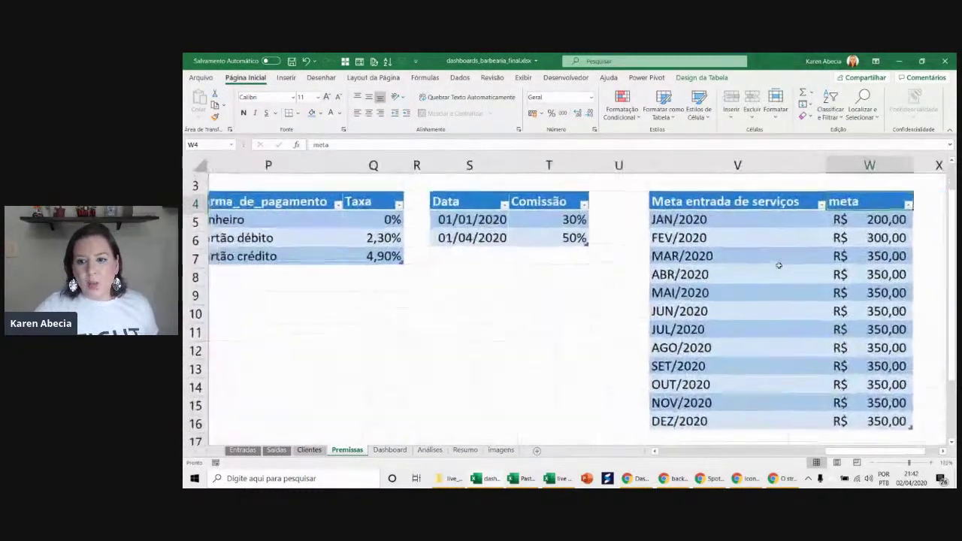
scroll(779, 266, "down", 1)
scroll(779, 265, "up", 1)
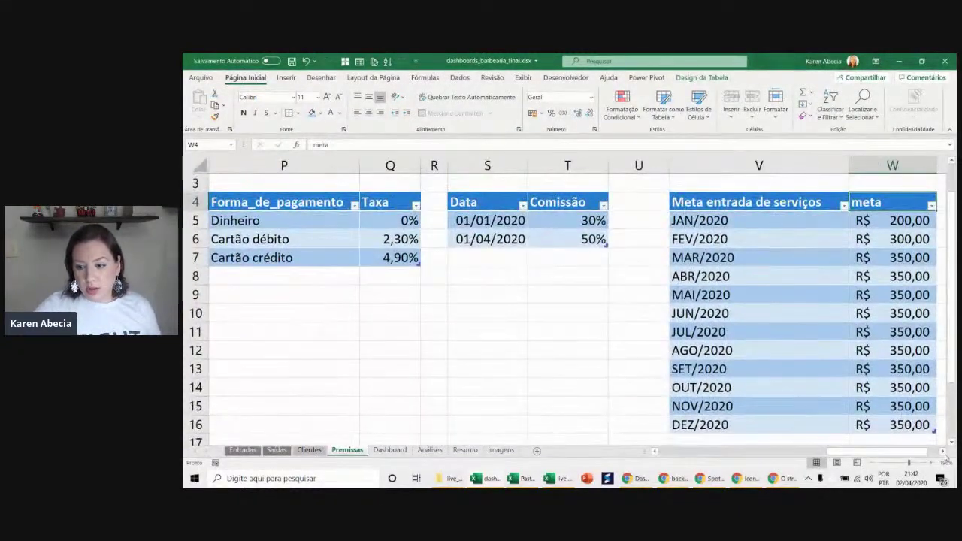
scroll(946, 457, "right", 1)
scroll(946, 457, "right", 2)
mouse_move(591, 221)
left_mouse_down()
mouse_move(642, 263)
mouse_move(644, 315)
left_mouse_up()
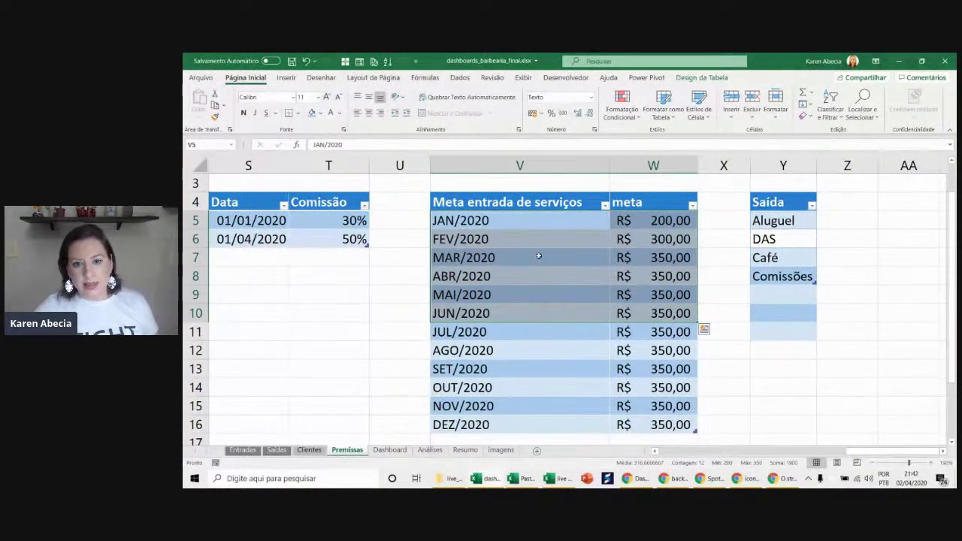
left_click(552, 221)
left_click(558, 239)
left_click(556, 276)
left_click(541, 312)
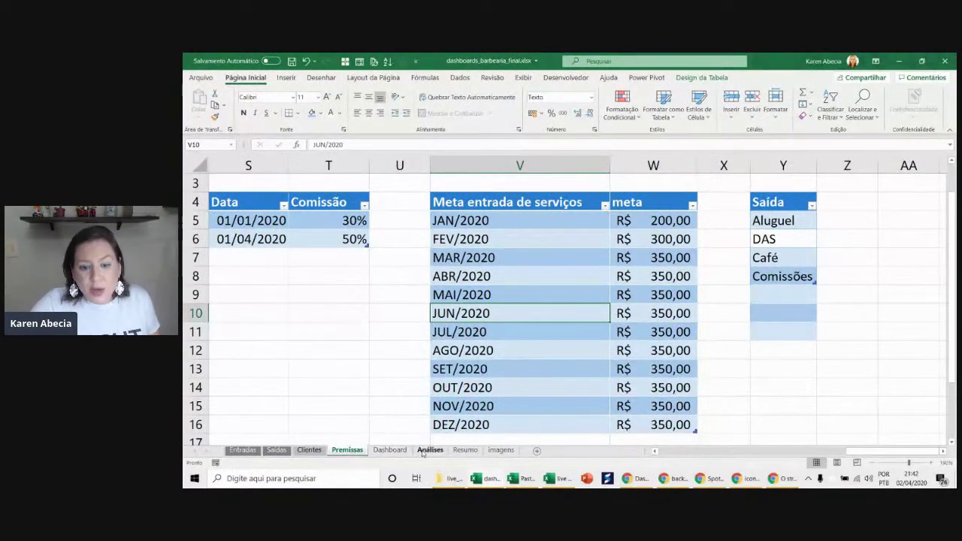
left_click(465, 450)
double_click(436, 385)
- Copy January's Meta Venda formula from D17 across E17:P17
key("Escape")
key("ctrl+c")
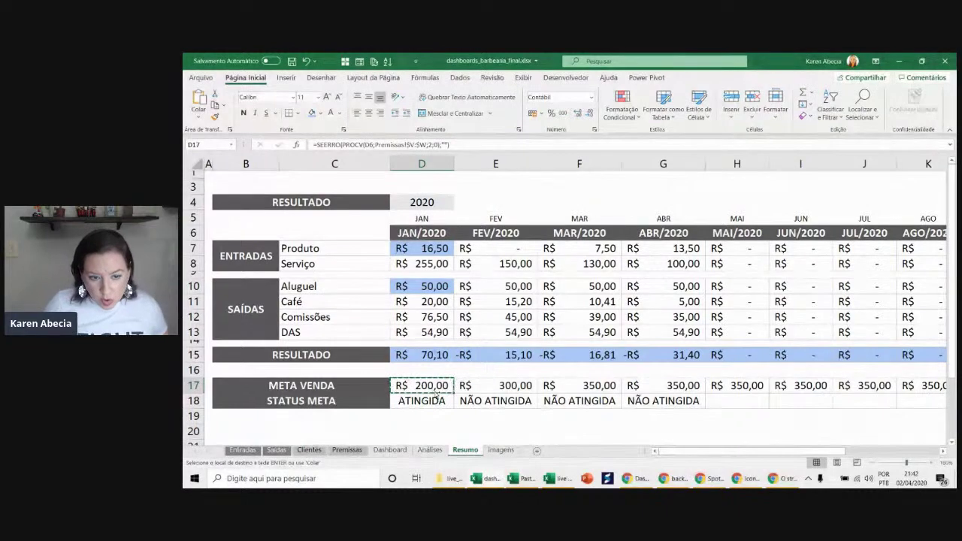
left_click_drag(466, 386, 944, 386)
key("Return")
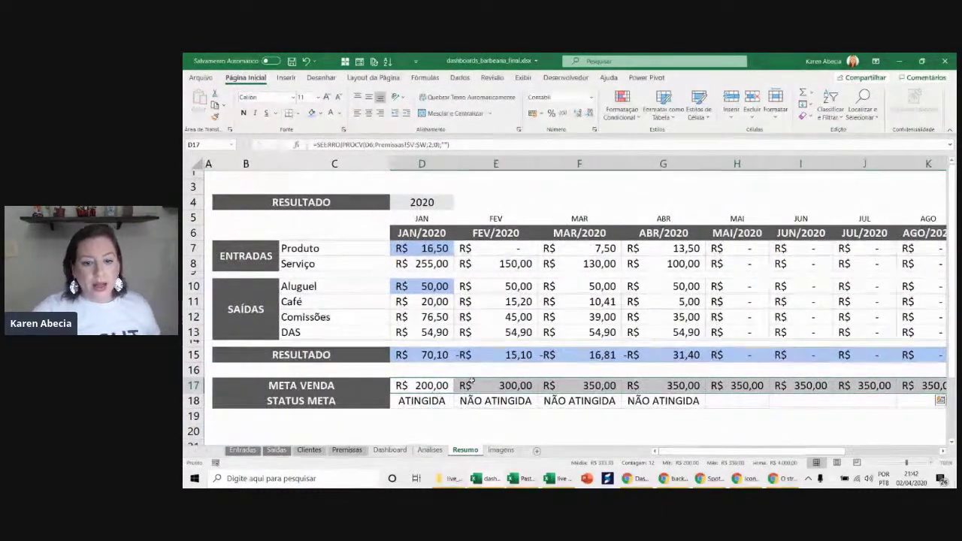
left_click(460, 386)
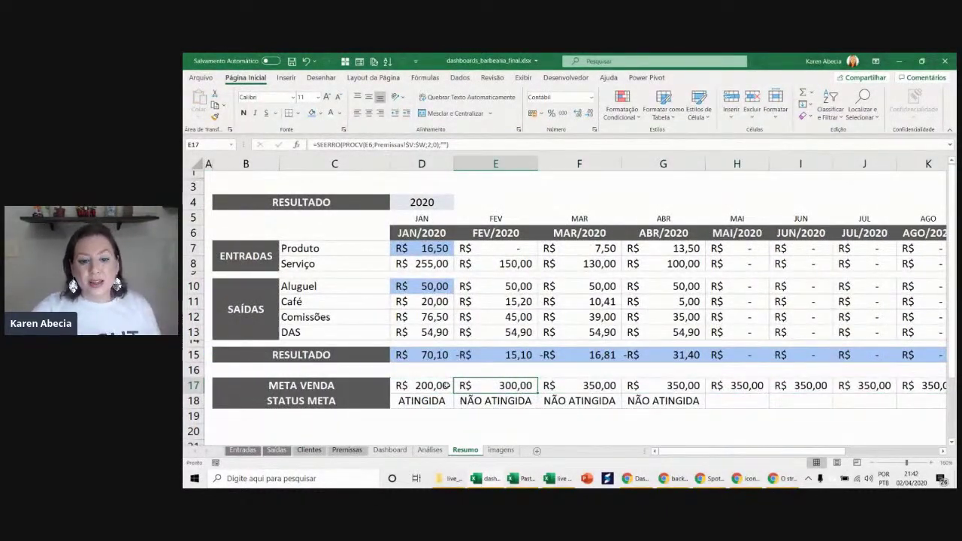
left_click(443, 386)
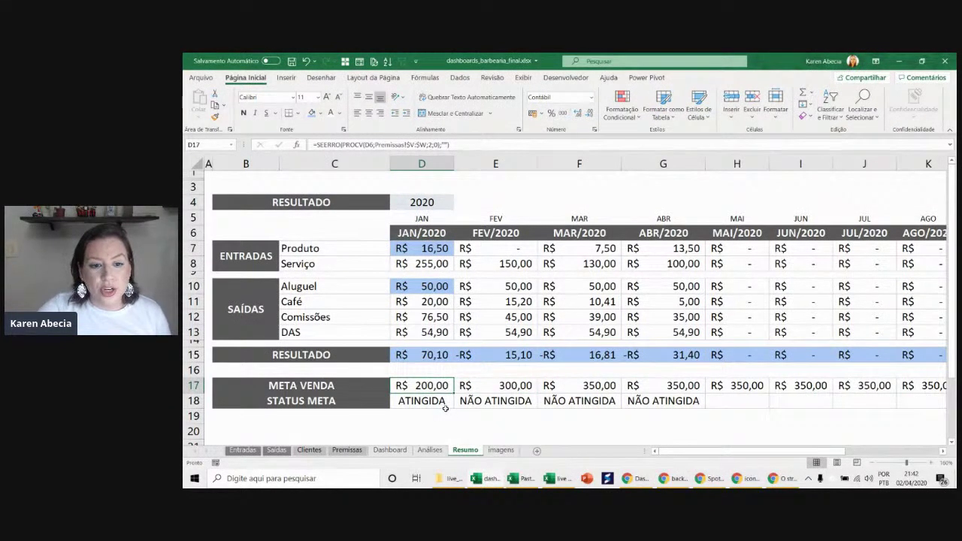
- Finalize D18's Status Meta formula comparing D8 to D17 for ATINGIDA or NÃO ATINGIDA
left_click(429, 404)
double_click(429, 404)
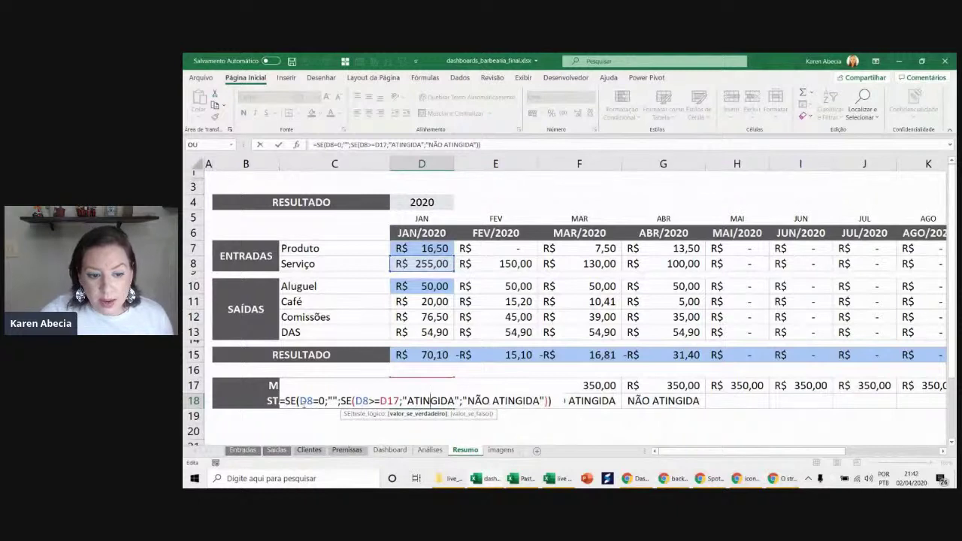
left_click_drag(324, 401, 300, 401)
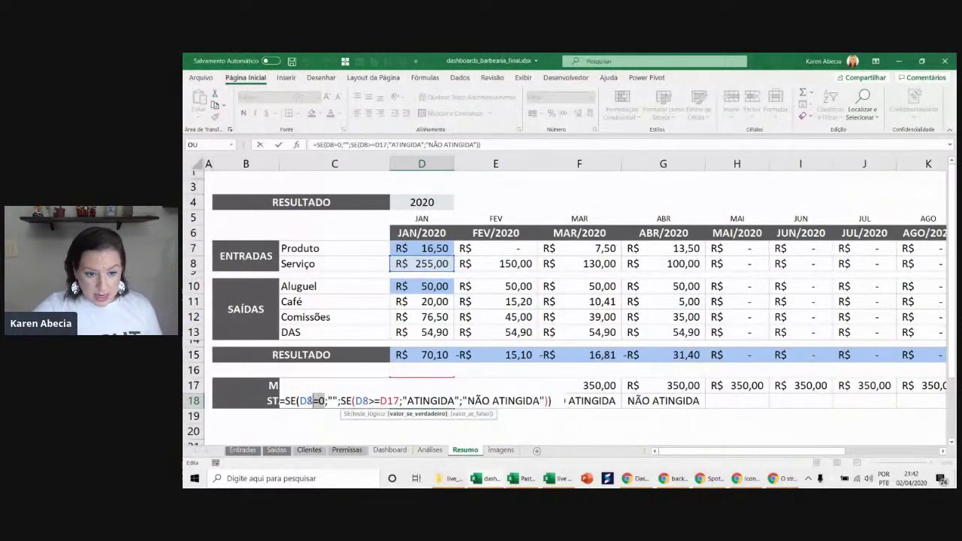
type("D3")
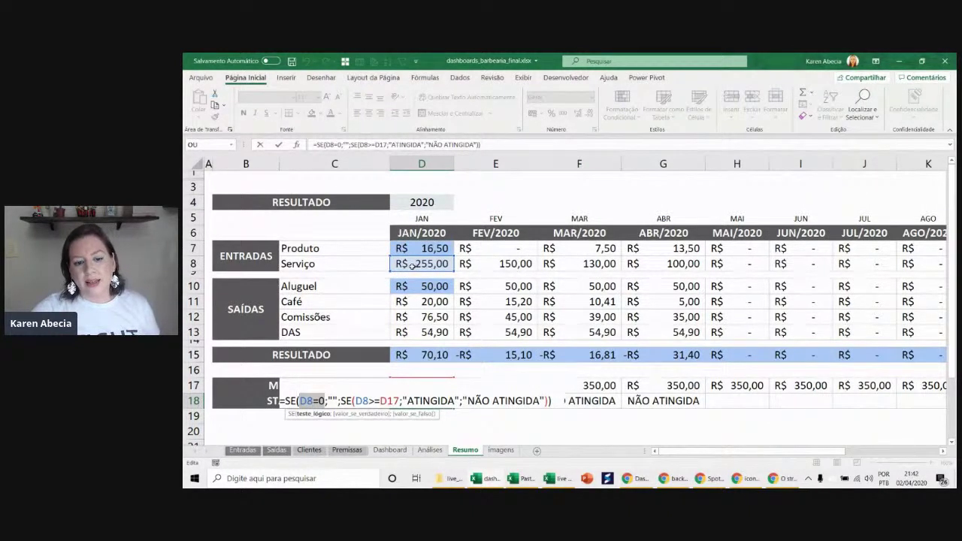
left_click_drag(356, 401, 399, 401)
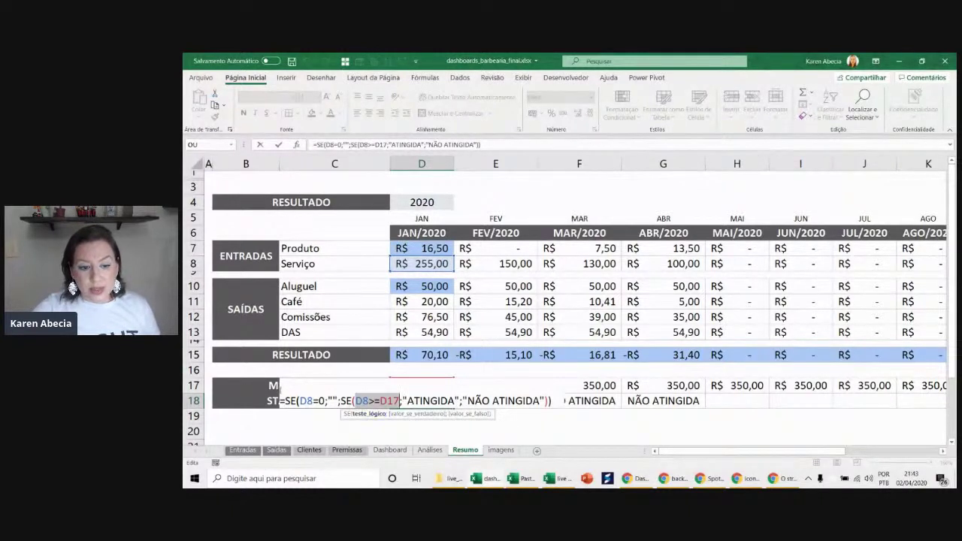
key("Return")
left_click(444, 404)
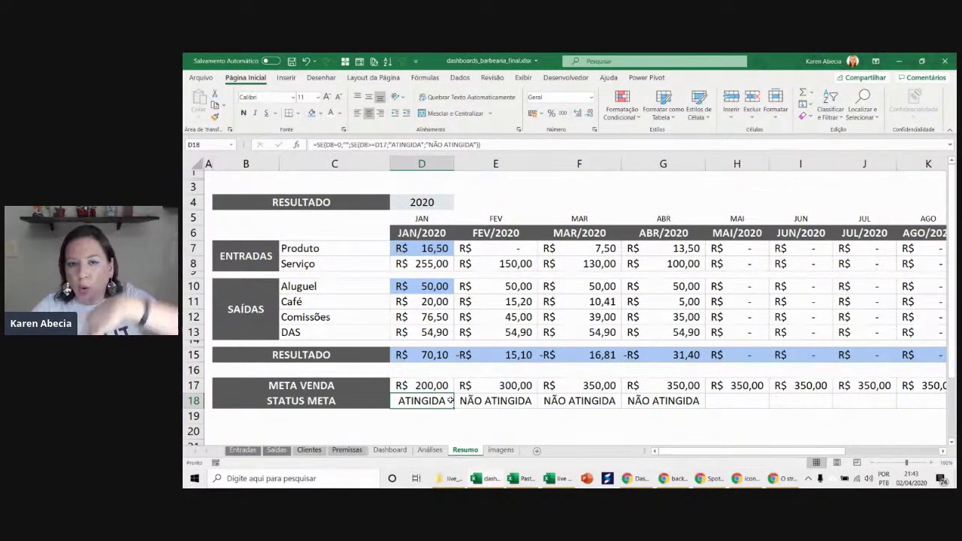
- Fill cells D17 and D18 on Resumo with light blue
double_click(481, 400)
key("Escape")
left_click(434, 402)
left_click(423, 386)
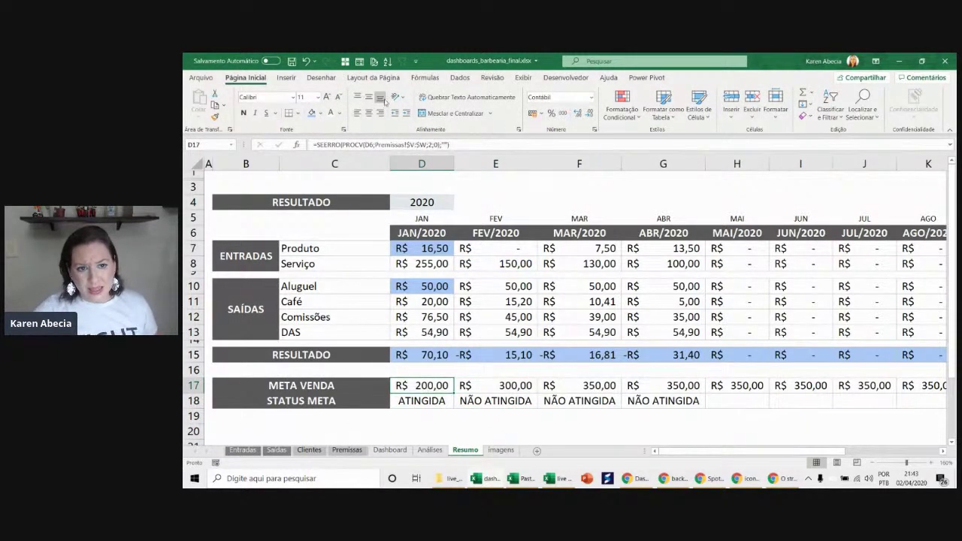
left_click(311, 113)
left_click(426, 402)
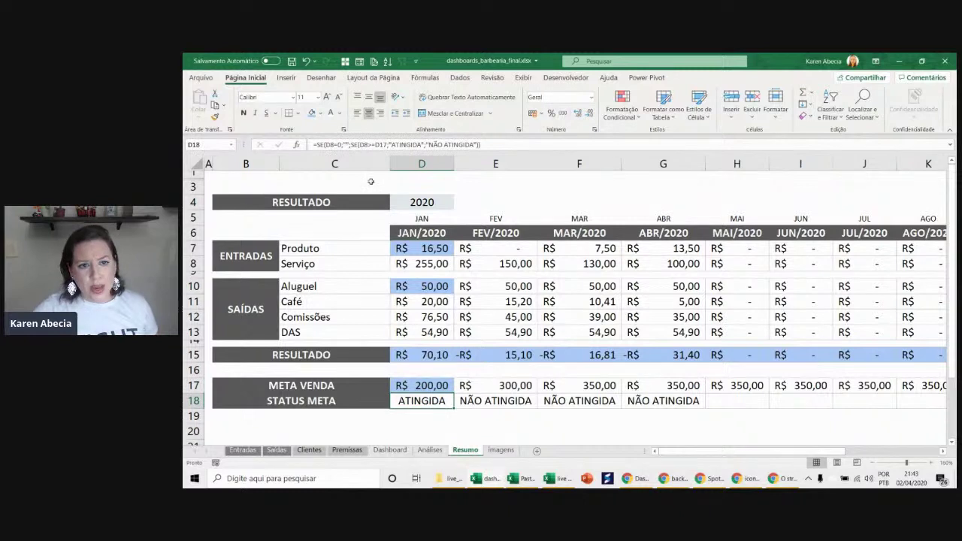
left_click(311, 112)
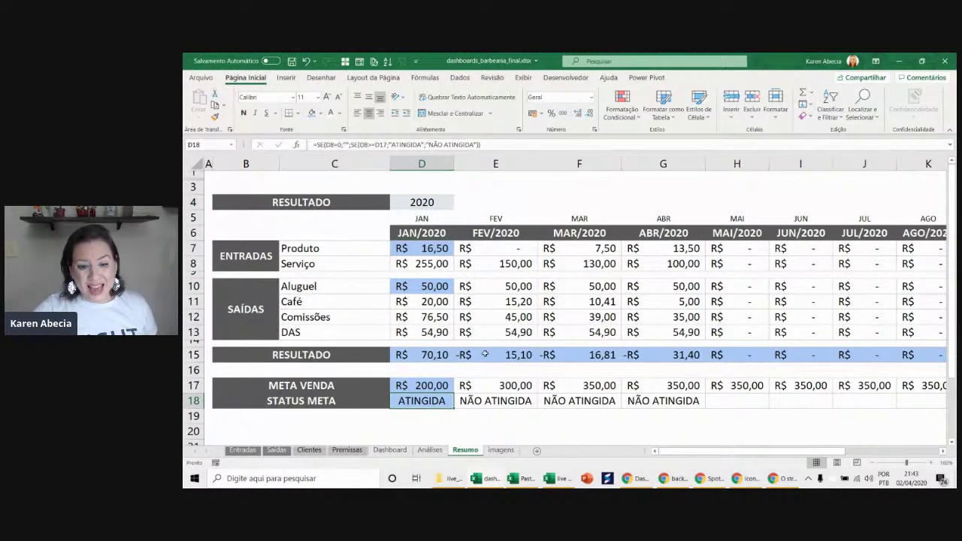
- Review the light-blue January column and the jan–dez/2020 summary table
left_click(441, 248)
left_click(436, 287)
left_click(429, 355)
left_click(427, 403)
left_click(427, 416)
scroll(441, 411, "down", 1, "ctrl")
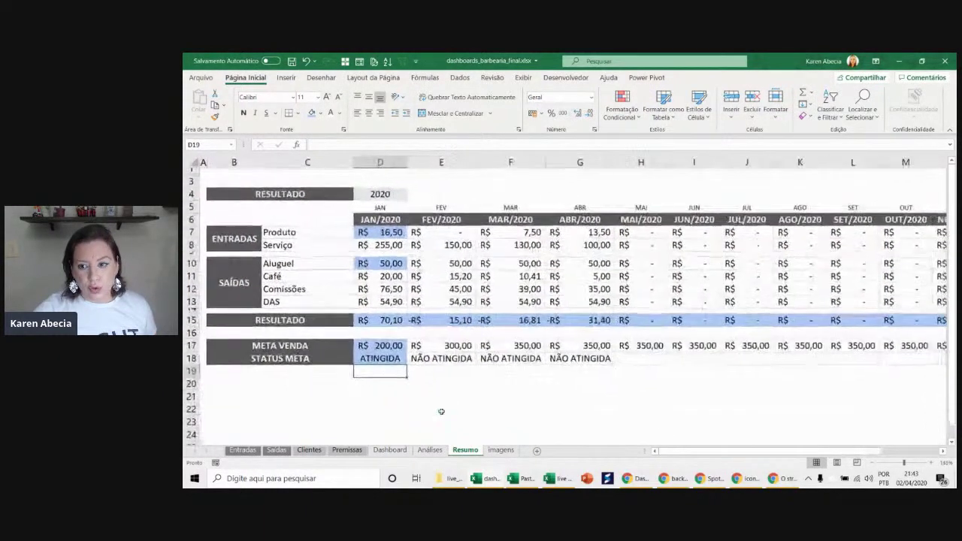
scroll(441, 412, "down", 1, "ctrl")
mouse_move(250, 181)
left_mouse_down()
mouse_move(614, 293)
mouse_move(907, 399)
left_mouse_up()
left_click(905, 402)
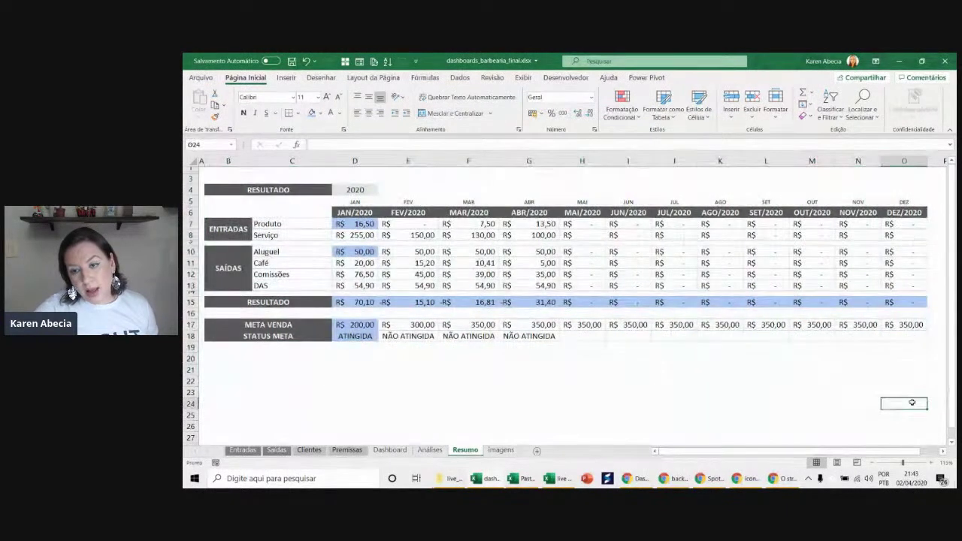
- Show the Dashboard sheet with the formula bar hidden and the ribbon collapsed
left_click(398, 450)
scroll(834, 312, "up", 1)
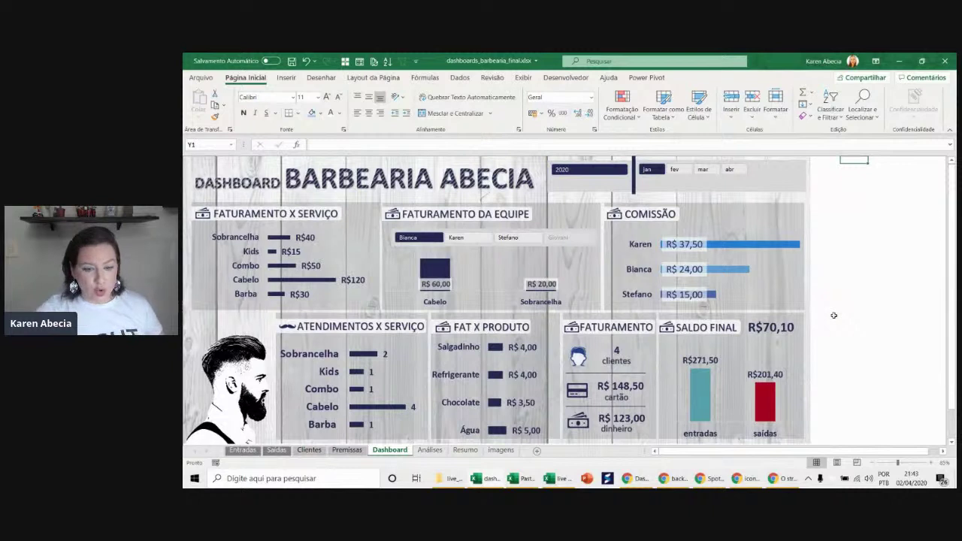
left_click(523, 77)
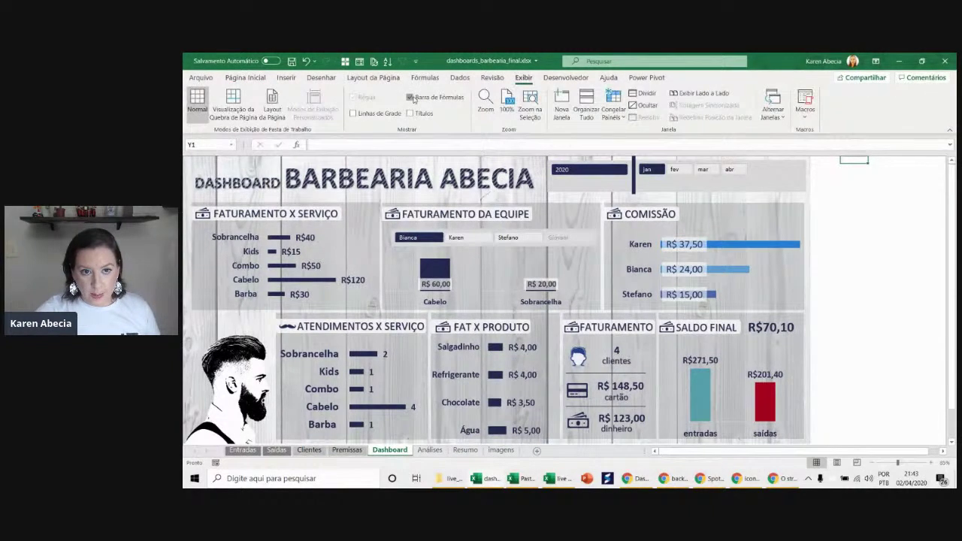
left_click(410, 97)
double_click(525, 78)
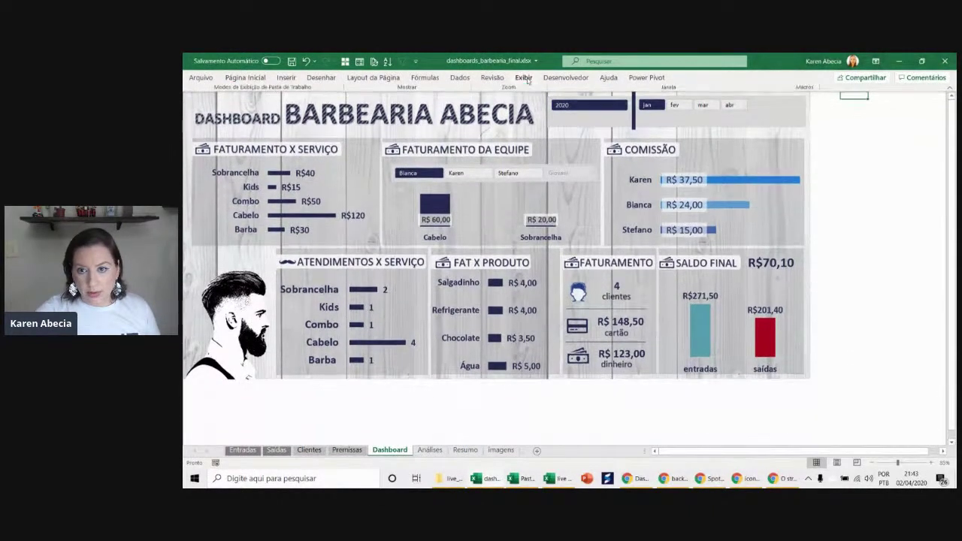
left_click(895, 196)
left_click(908, 235)
scroll(876, 256, "up", 1, "ctrl")
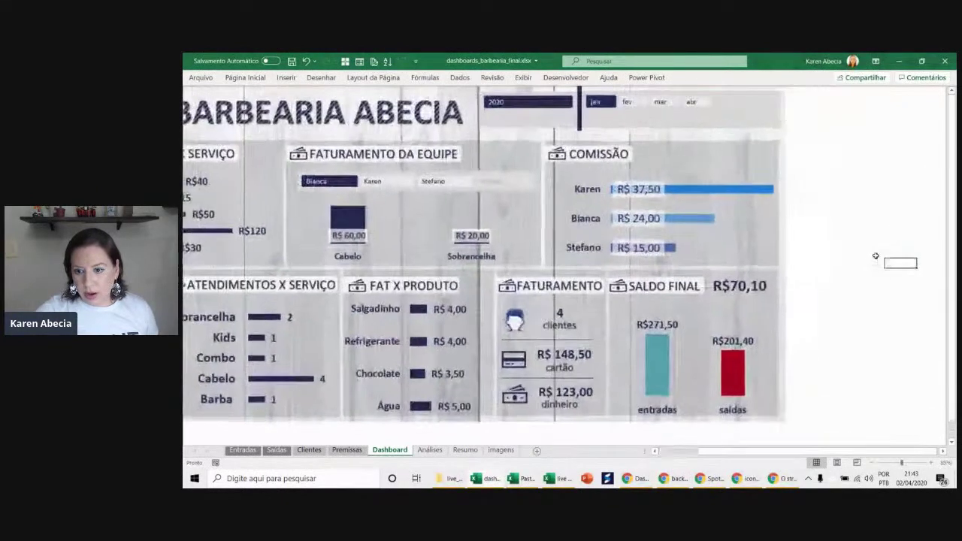
scroll(876, 257, "left", 3)
left_click(936, 381)
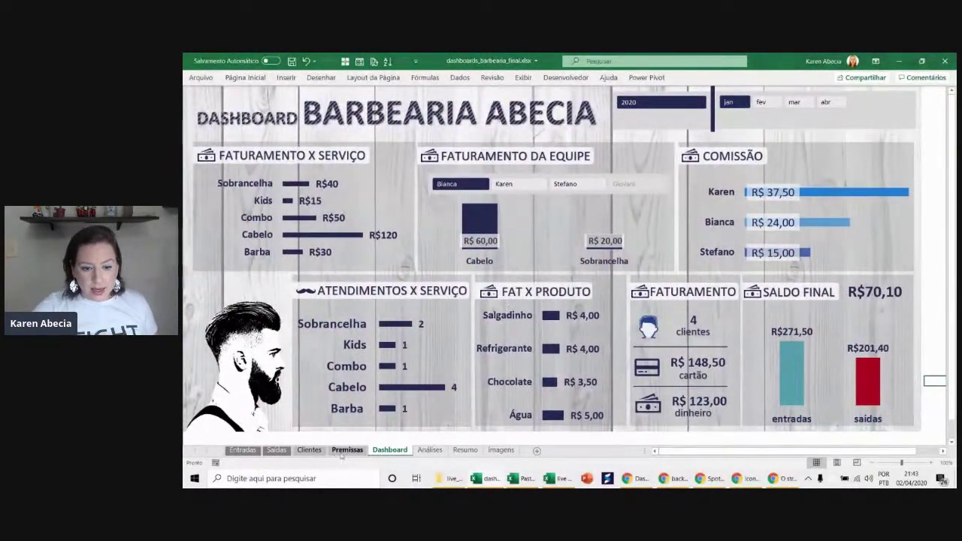
- Browse the Resumo, imagens and Análises sheets, ending back on the Dashboard
left_click(463, 450)
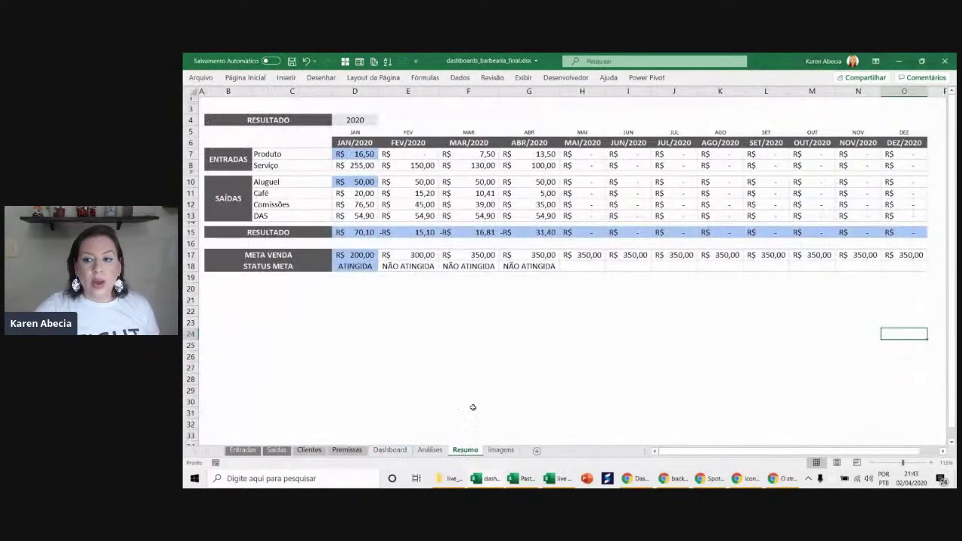
left_click(577, 314)
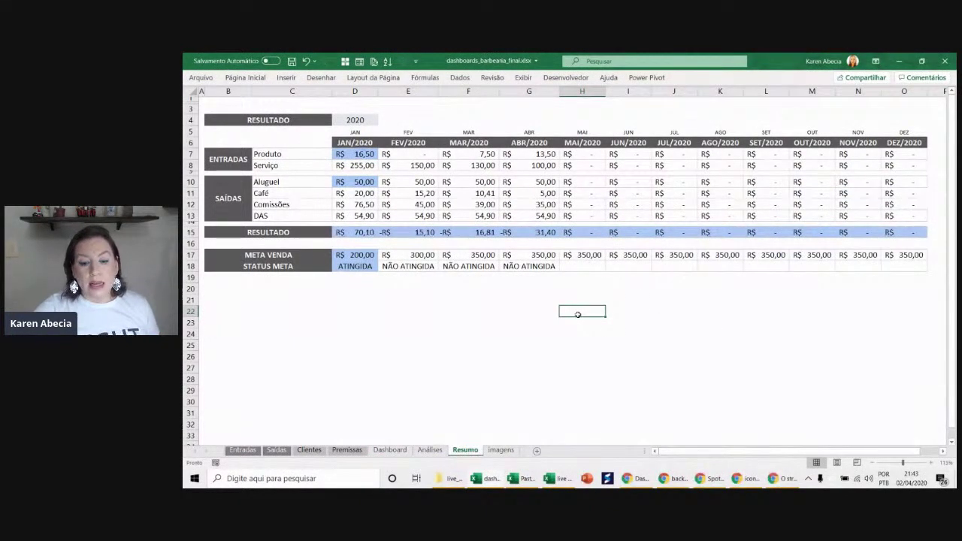
left_click(498, 450)
left_click(465, 450)
left_click(434, 451)
left_click(399, 451)
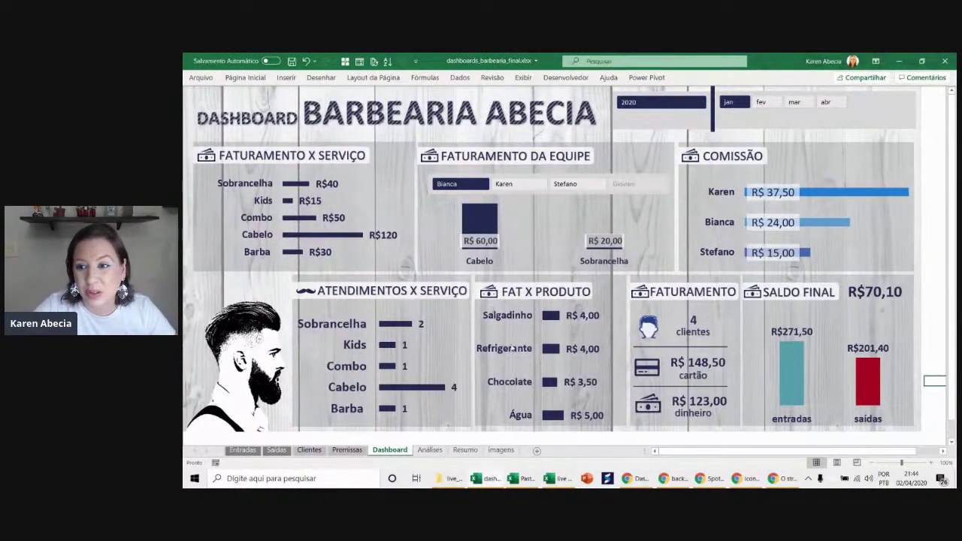
left_click(933, 109)
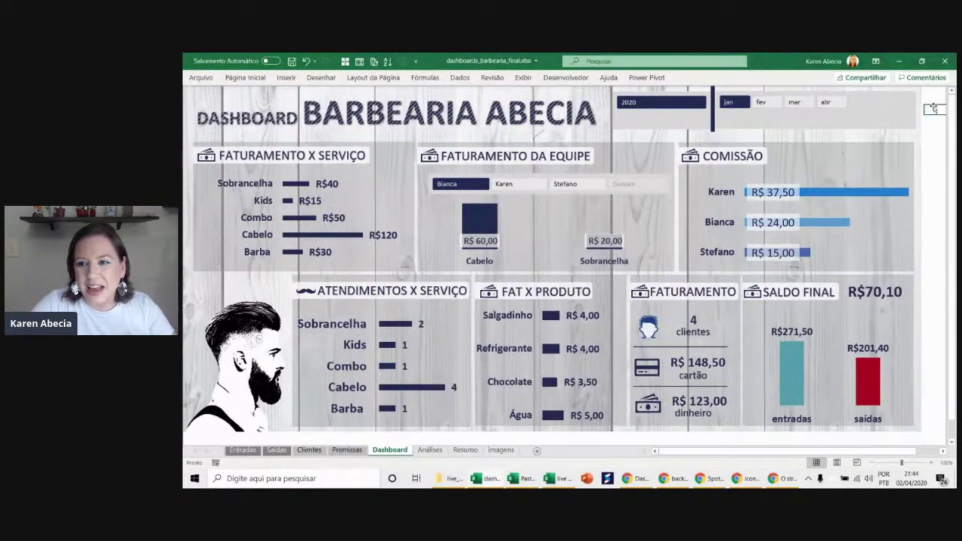
left_click(934, 100)
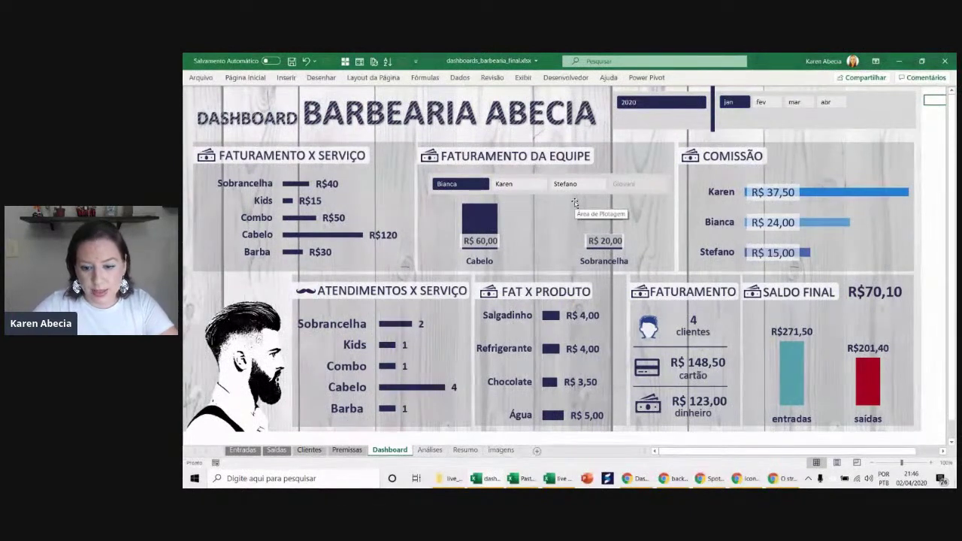
left_click(778, 483)
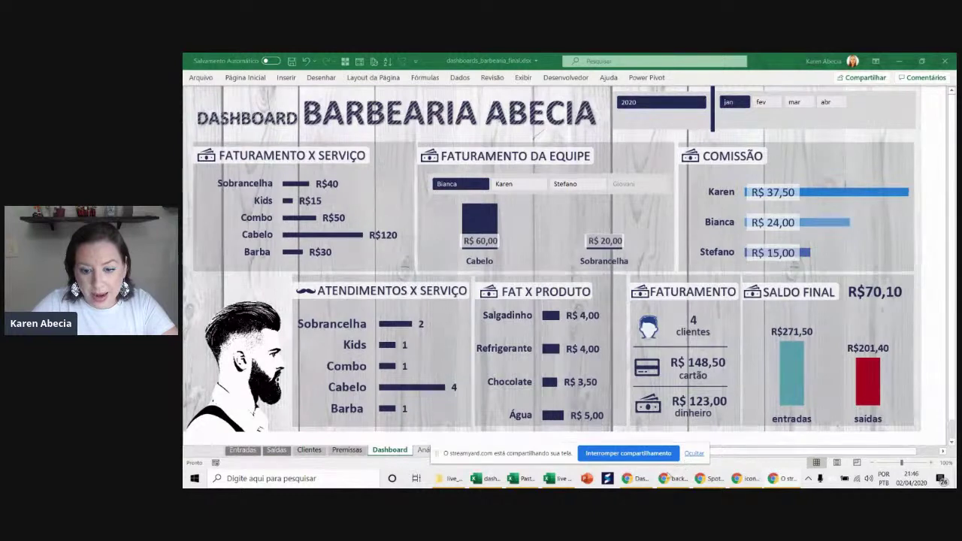
- Cycle through the YouTube, image search, Spotify and StreamYard windows, then return to the BARBEARIA workbook
left_click(639, 479)
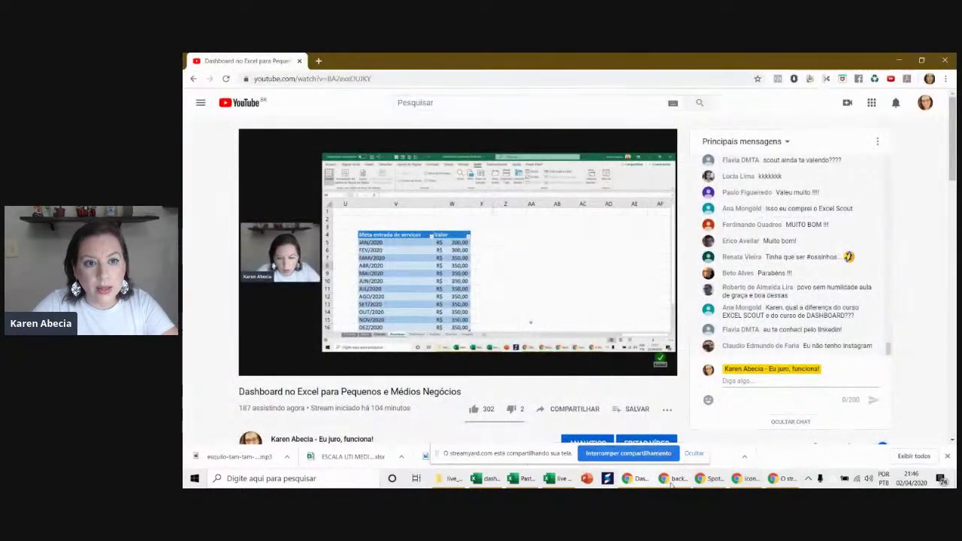
left_click(673, 478)
left_click(707, 478)
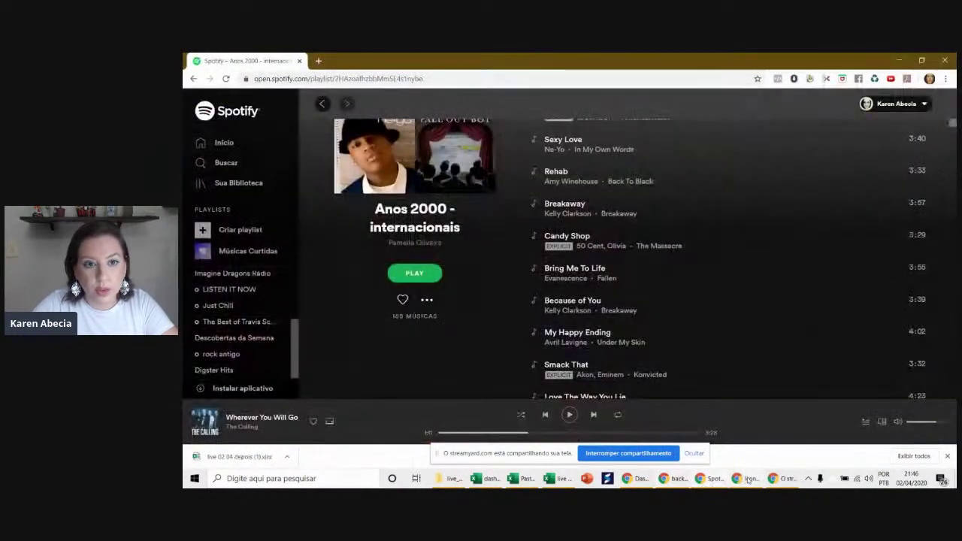
left_click(746, 479)
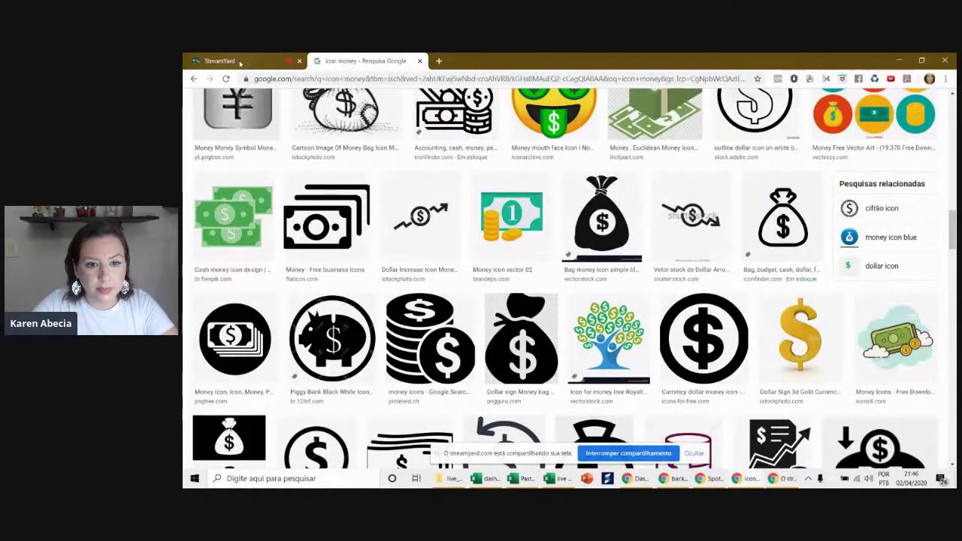
left_click(239, 62)
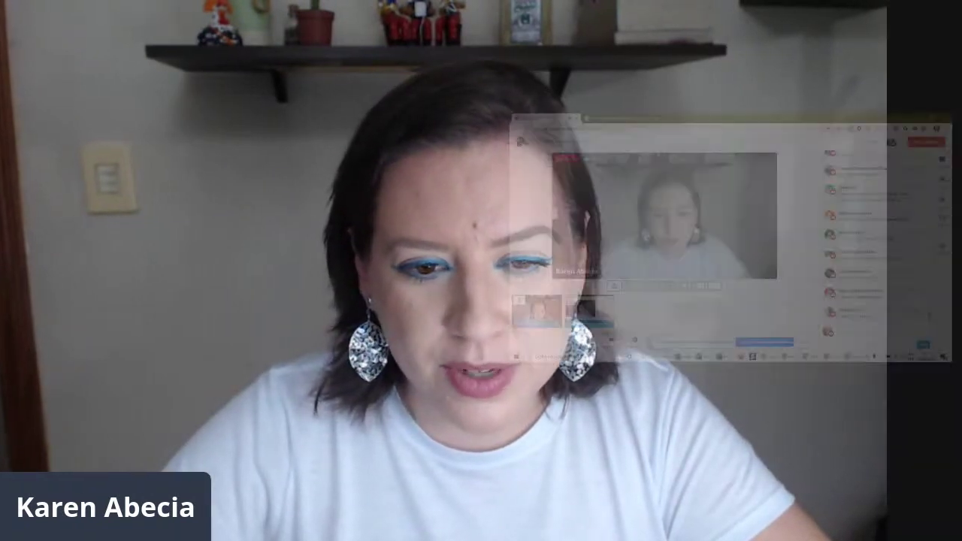
key("alt+Tab")
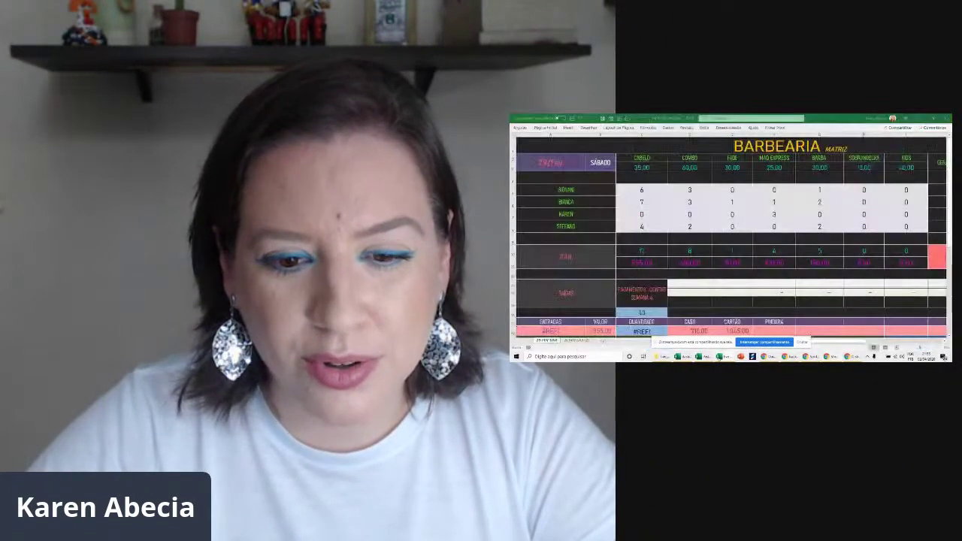
- Alt+Tab to the BARBEARIA ABECIA dashboard, then go back to the StreamYard studio window
key("alt+Tab")
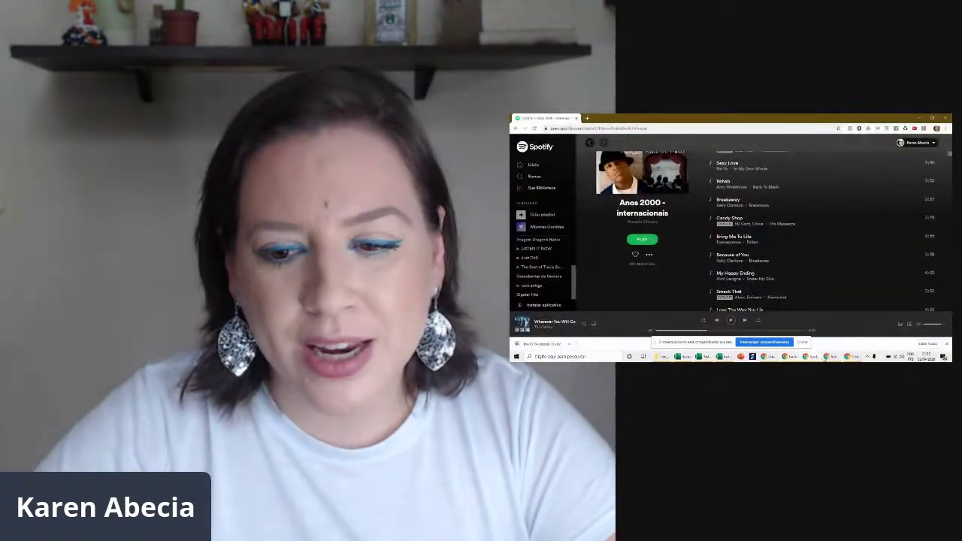
left_click(826, 357)
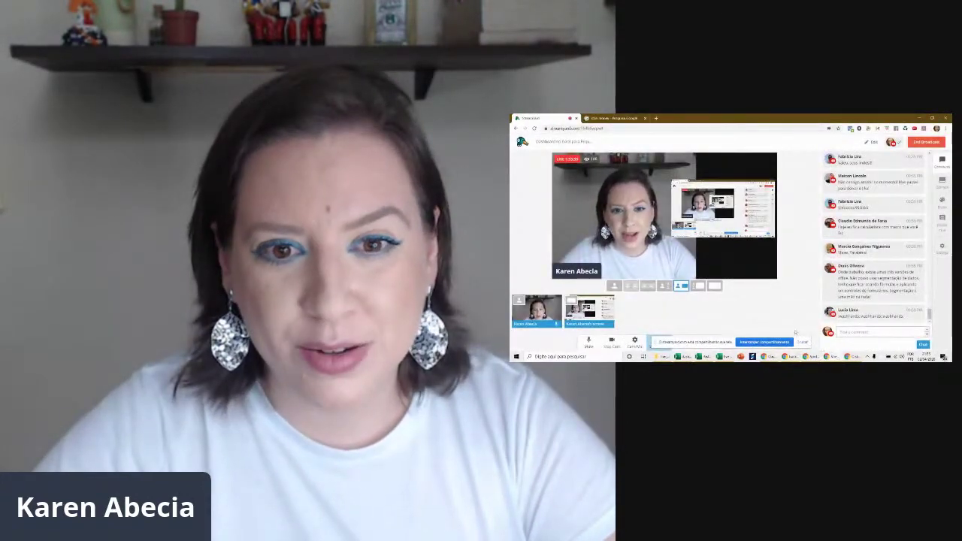